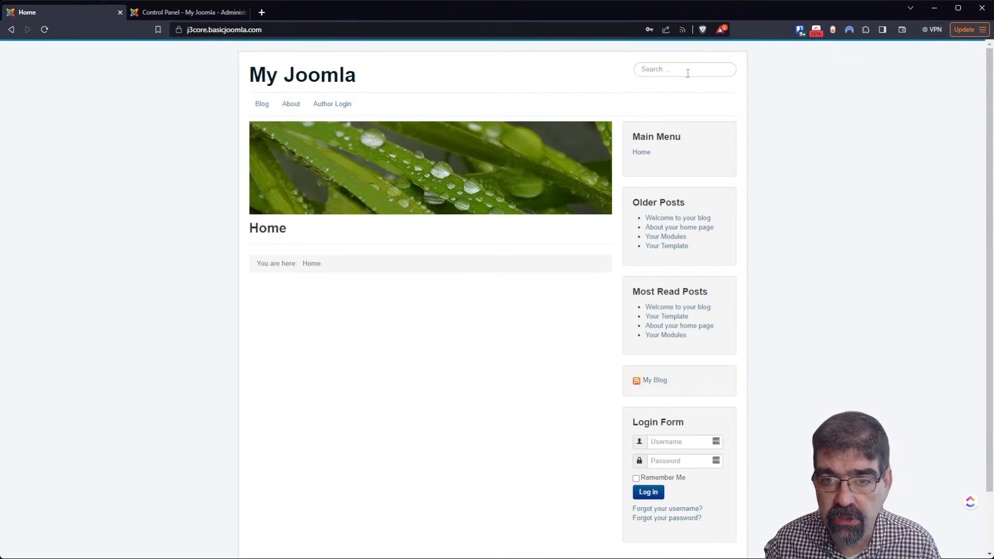
Reload the home page with ?tp=1 appended to outline the module positions
{"action": "left_click", "coordinate": [365, 26]}
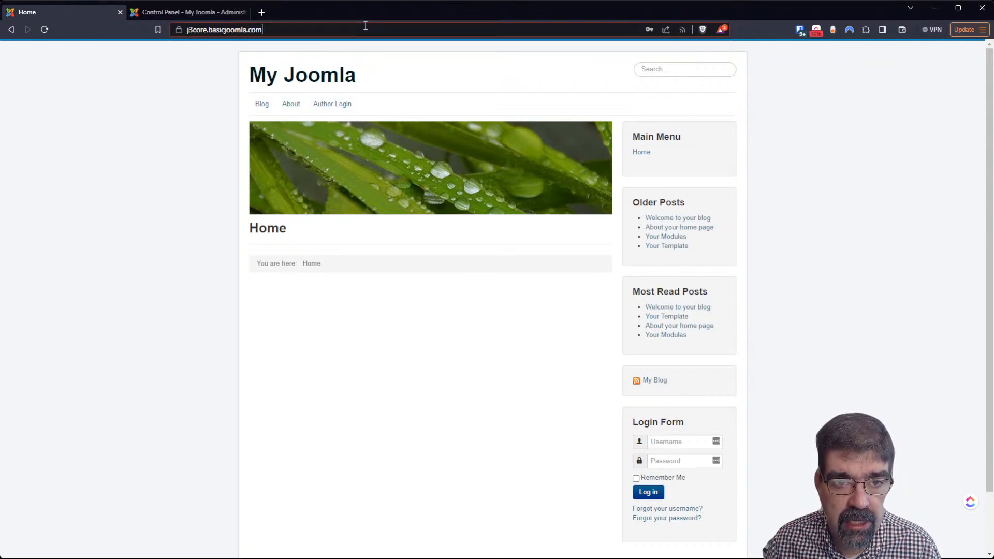
{"action": "type", "text": "?tp=1"}
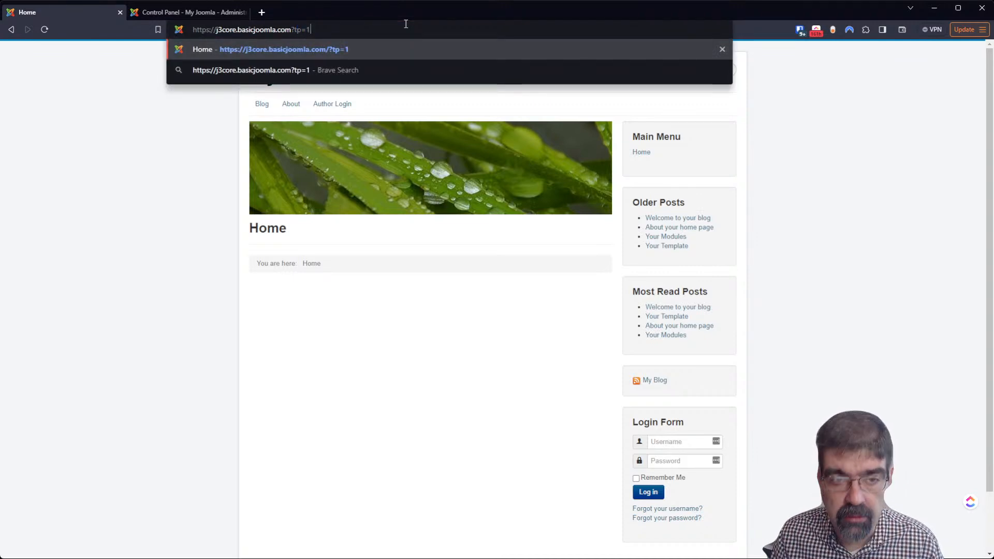
{"action": "key", "text": "Return"}
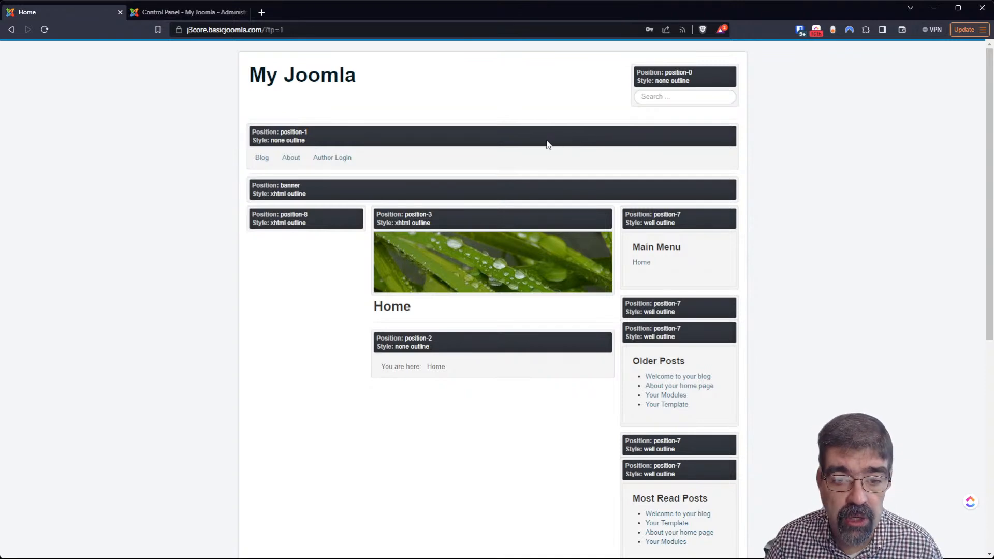
Go back and follow the older posts past Welcome to your blog and About your home page to Your Modules
{"action": "left_click", "coordinate": [11, 29]}
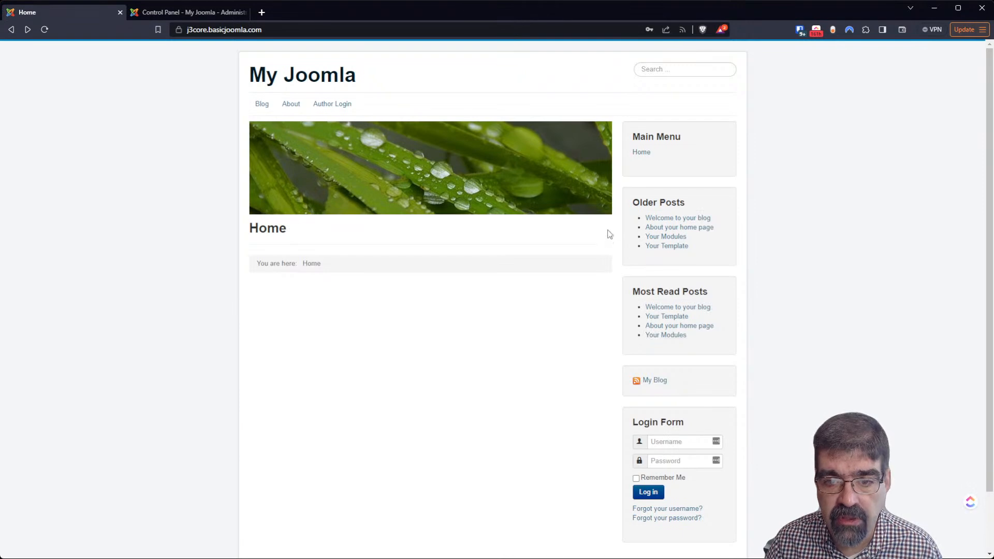
{"action": "left_click", "coordinate": [677, 218]}
{"action": "left_click", "coordinate": [677, 228]}
{"action": "left_click", "coordinate": [675, 236]}
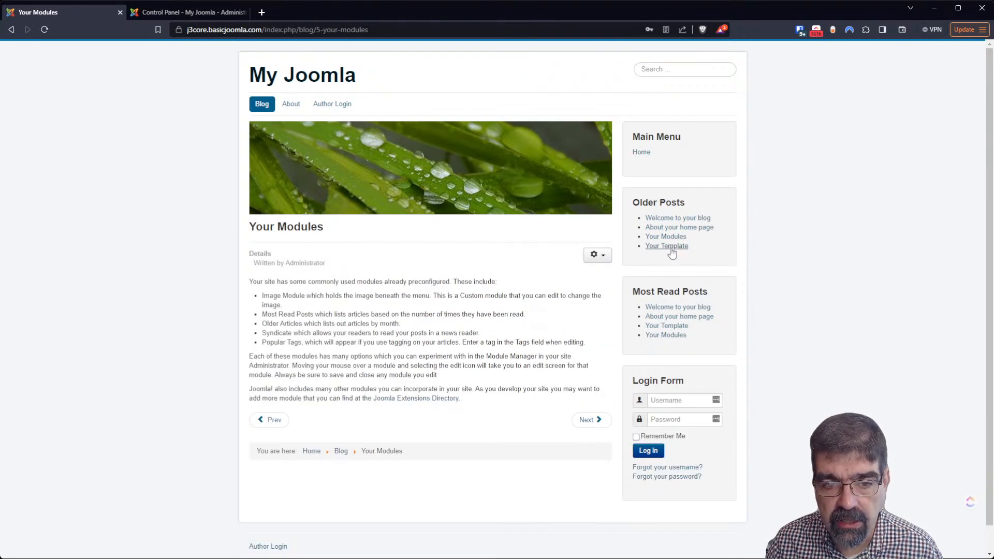
In the admin Articles list, select all six articles and mark them as featured
{"action": "left_click", "coordinate": [675, 246]}
{"action": "left_click", "coordinate": [152, 17]}
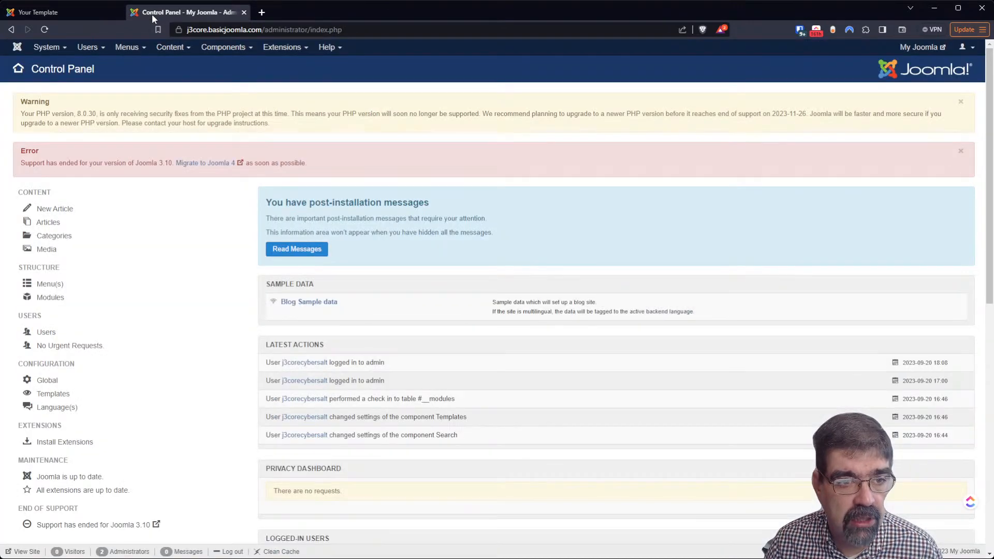
{"action": "left_click", "coordinate": [171, 57]}
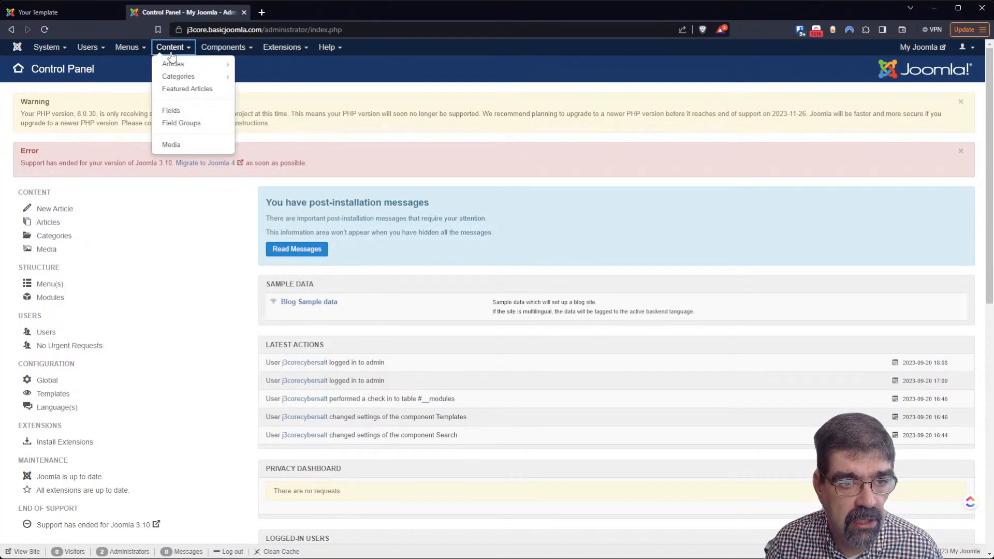
{"action": "left_click", "coordinate": [172, 61]}
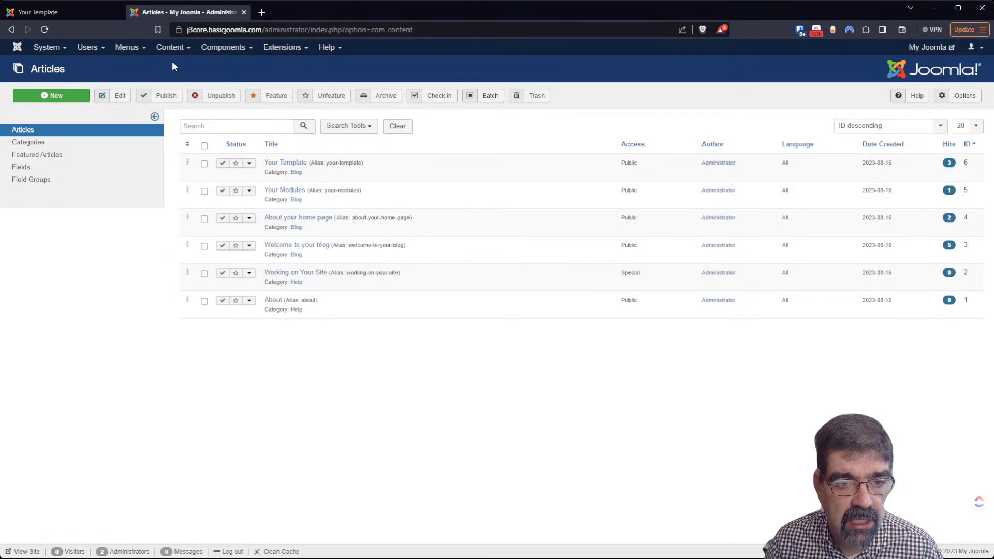
{"action": "left_click", "coordinate": [205, 146]}
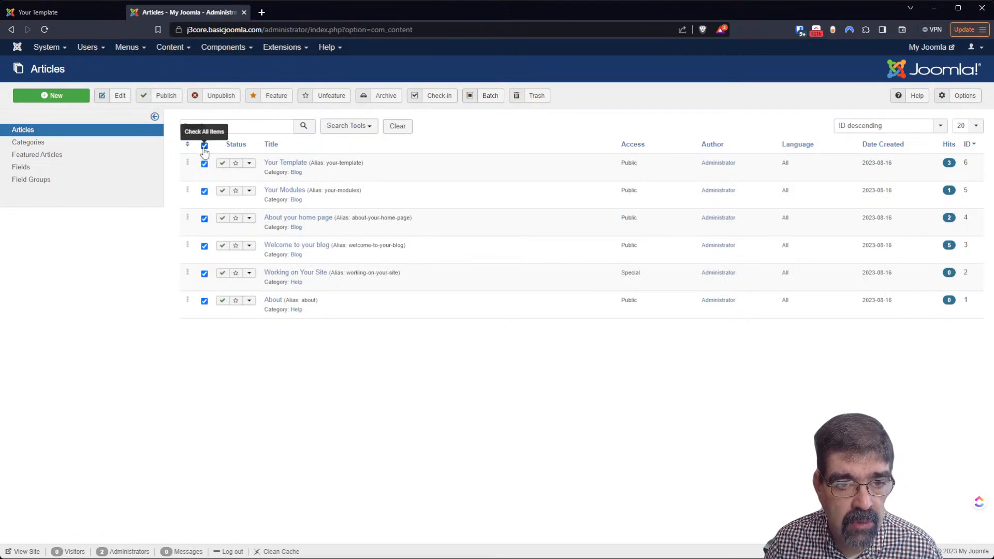
{"action": "left_click", "coordinate": [275, 98]}
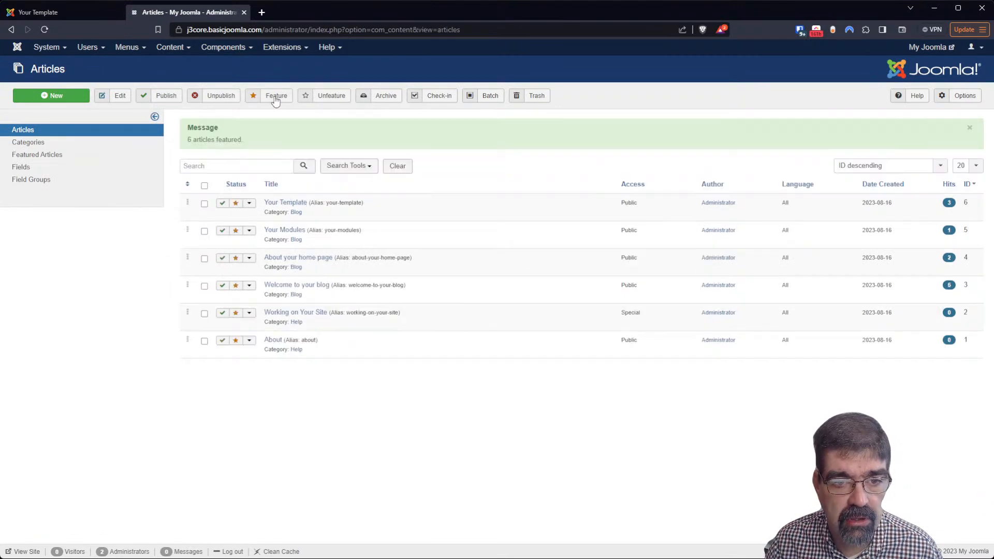
Reload the front end and go to the Home page to see the featured articles
{"action": "left_click", "coordinate": [61, 12]}
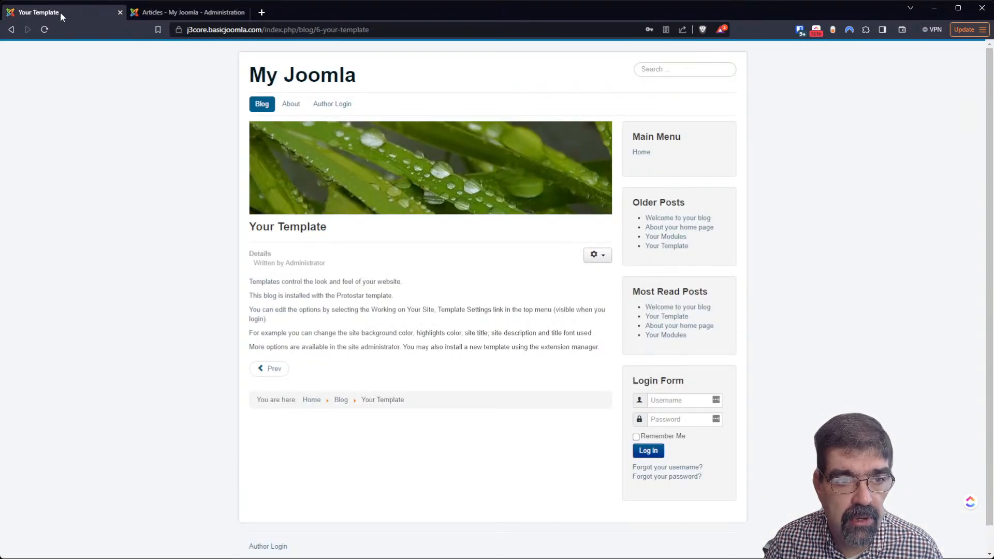
{"action": "left_click", "coordinate": [45, 30]}
{"action": "left_click", "coordinate": [642, 152]}
{"action": "scroll", "coordinate": [486, 222], "scroll_direction": "down", "scroll_amount": 6}
{"action": "scroll", "coordinate": [486, 246], "scroll_direction": "up", "scroll_amount": 6}
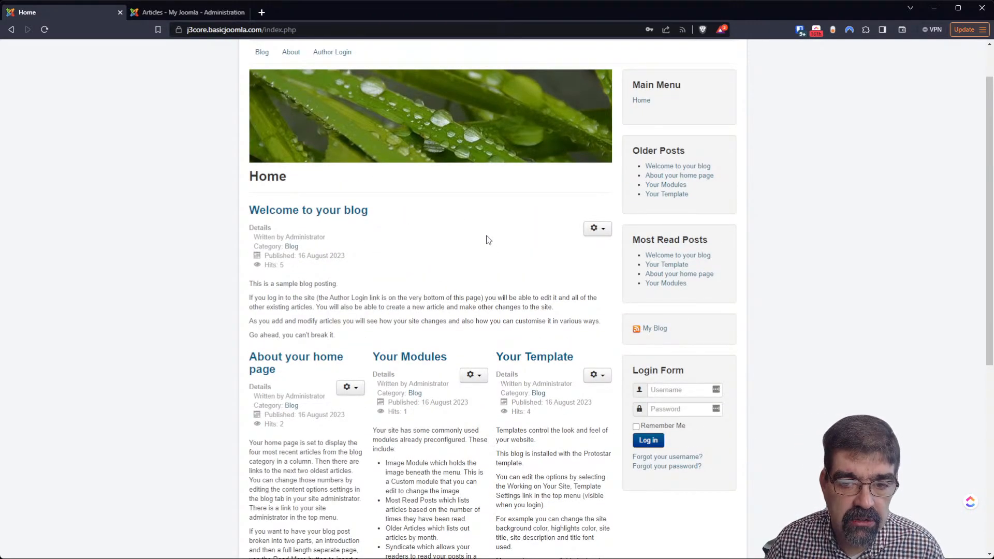
{"action": "scroll", "coordinate": [489, 243], "scroll_direction": "up", "scroll_amount": 1}
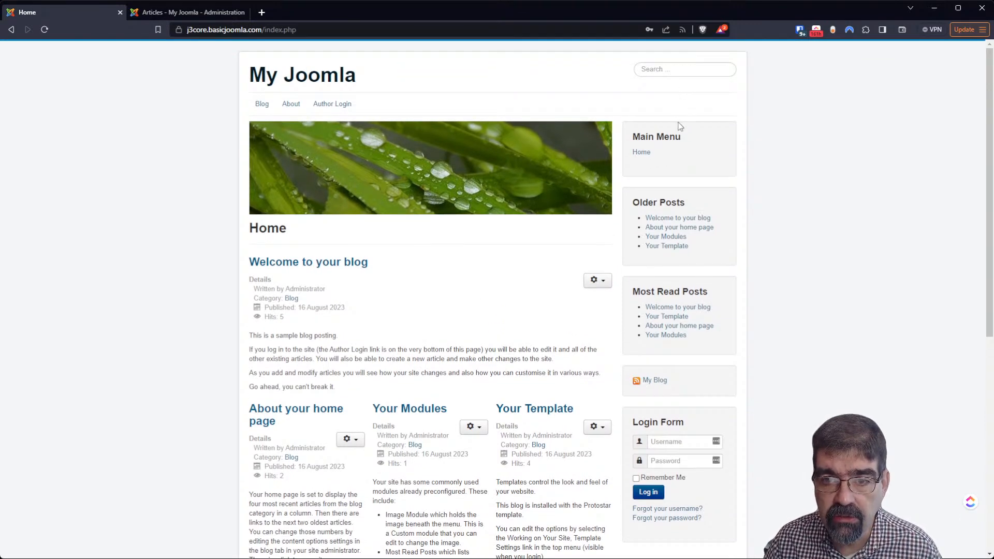
Search the front end for 'your', see four results, and return to the admin Articles list
{"action": "left_click", "coordinate": [675, 70]}
{"action": "type", "text": "your"}
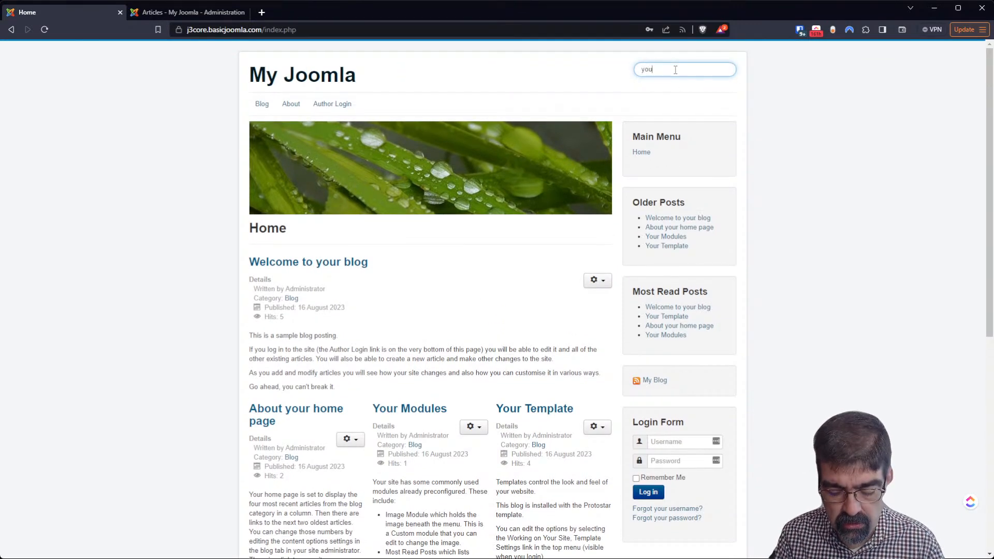
{"action": "key", "text": "Return"}
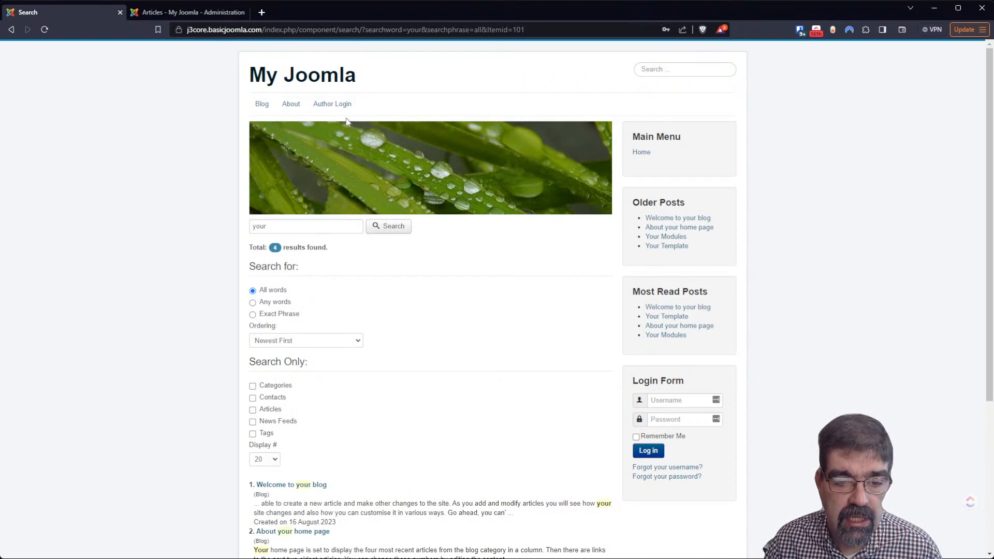
{"action": "scroll", "coordinate": [323, 177], "scroll_direction": "down", "scroll_amount": 4}
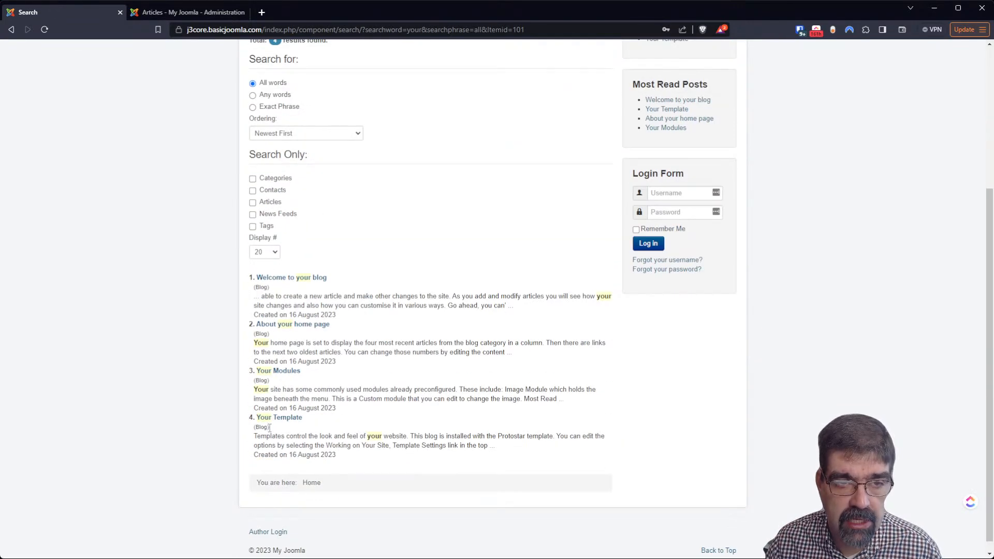
{"action": "left_click", "coordinate": [175, 12]}
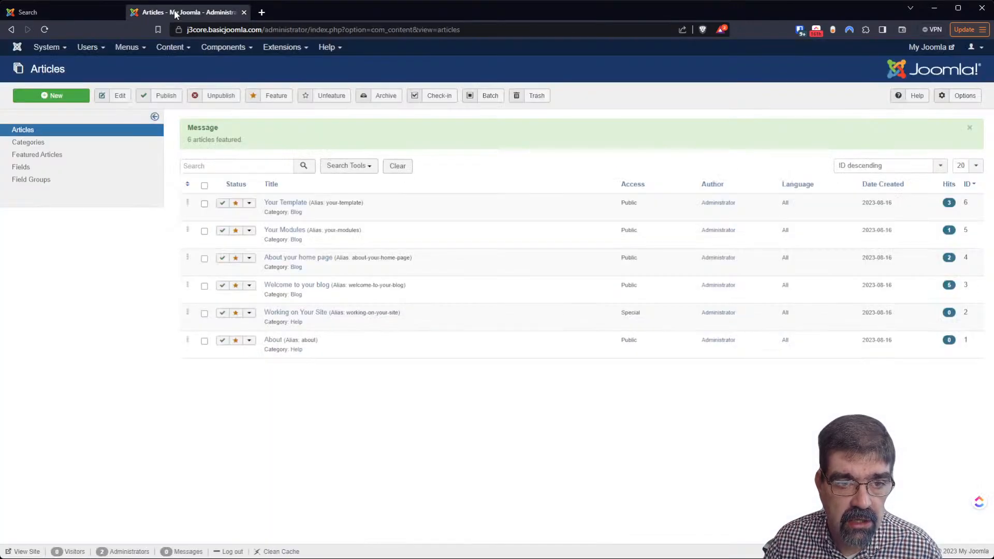
View the Search Term Analysis statistics, then open the MigrateMe 4 page offering Joomla 4.3.3
{"action": "left_click", "coordinate": [222, 50]}
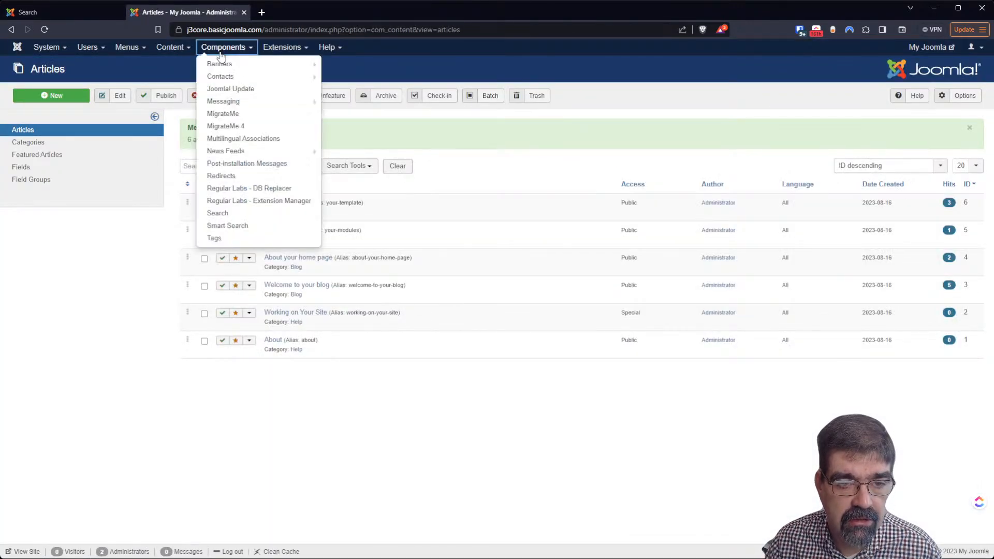
{"action": "left_click", "coordinate": [251, 214]}
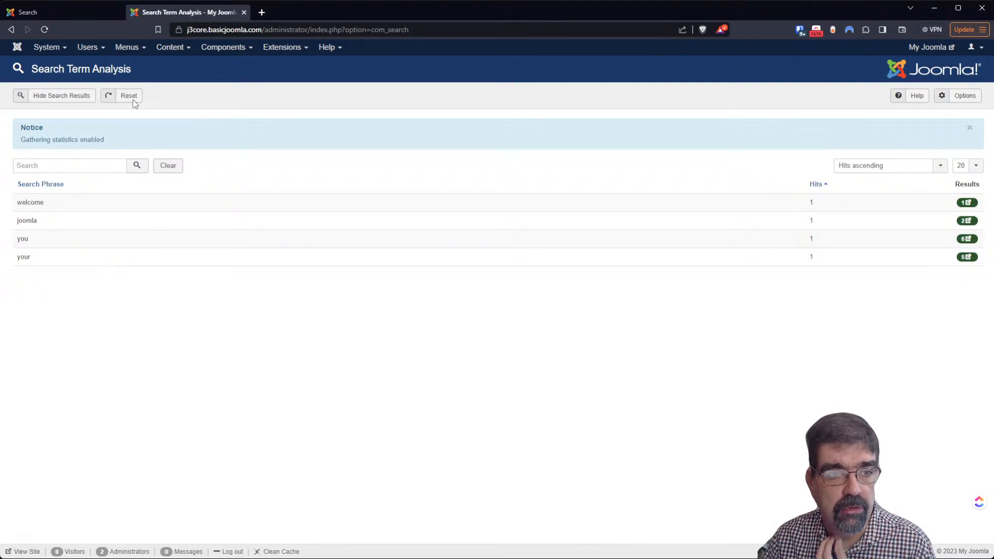
{"action": "left_click", "coordinate": [58, 10]}
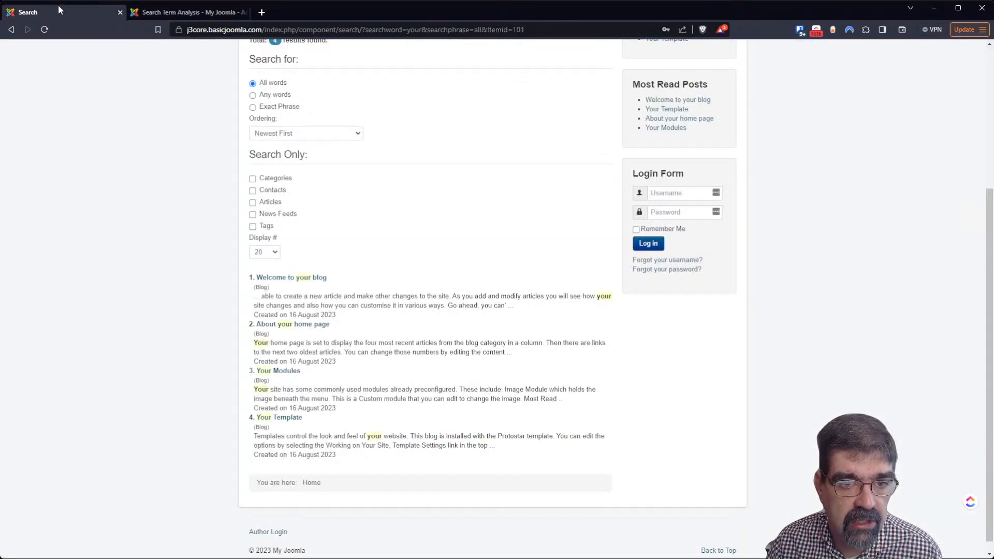
{"action": "left_click", "coordinate": [183, 12]}
{"action": "left_click", "coordinate": [220, 48]}
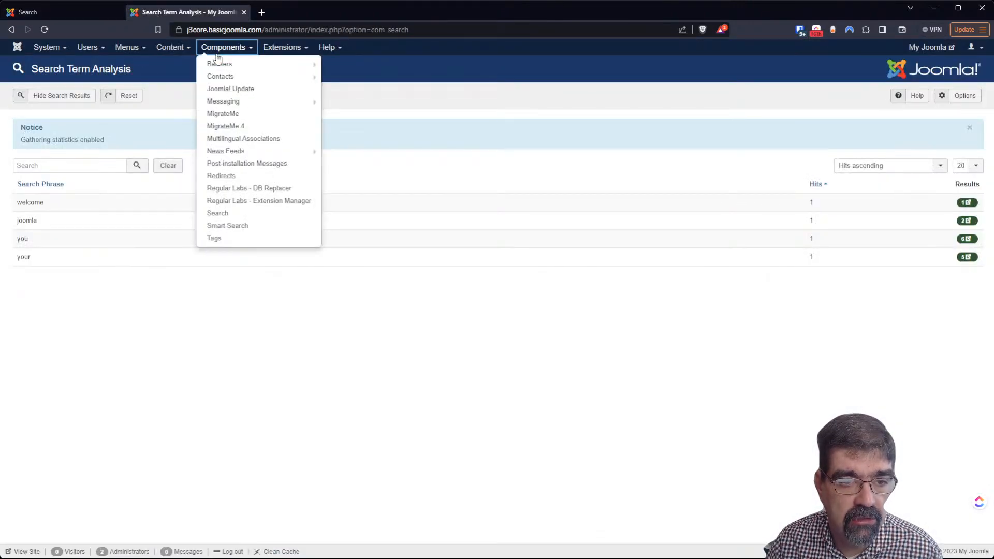
{"action": "left_click", "coordinate": [261, 129]}
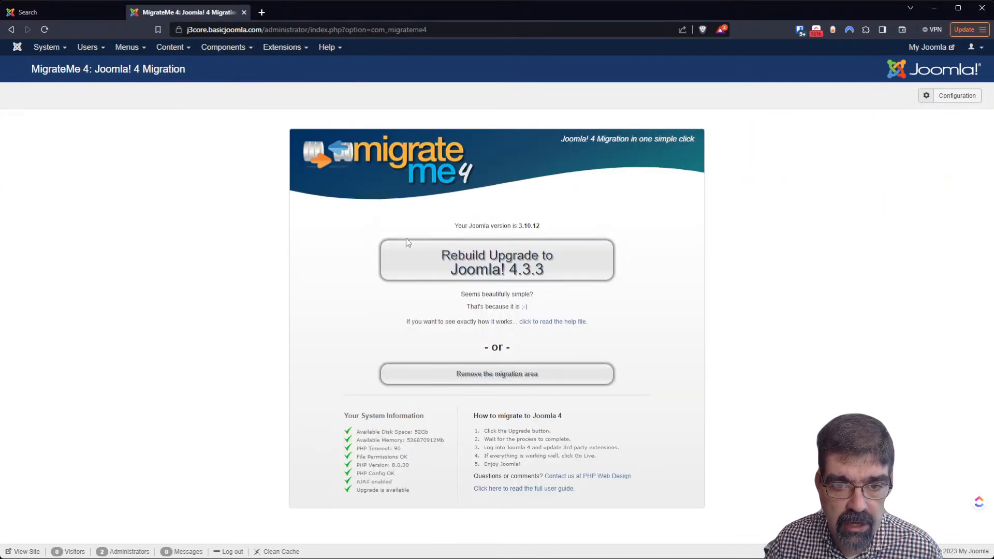
Run 'Rebuild Upgrade to Joomla! 4.3.3' until the upgraded site is complete in /mm4/
{"action": "left_click", "coordinate": [459, 260]}
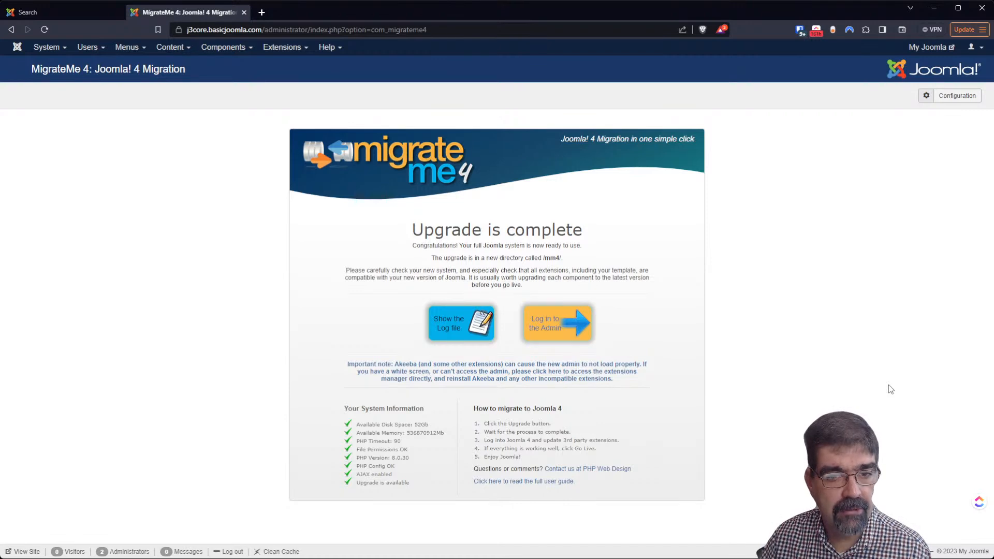
Log into the upgraded /mm4/ site's administration with the saved administrator credentials
{"action": "left_click", "coordinate": [558, 324]}
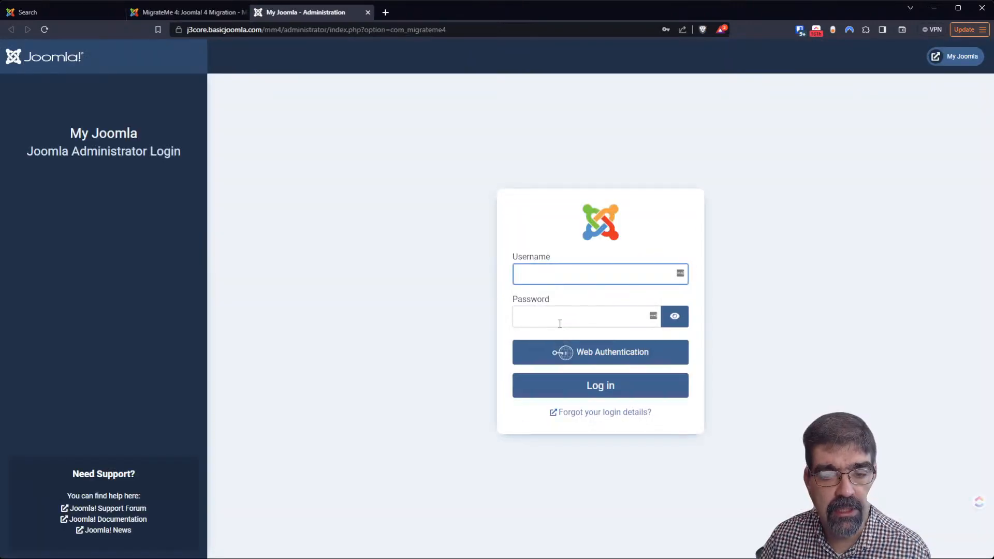
{"action": "left_click", "coordinate": [799, 30]}
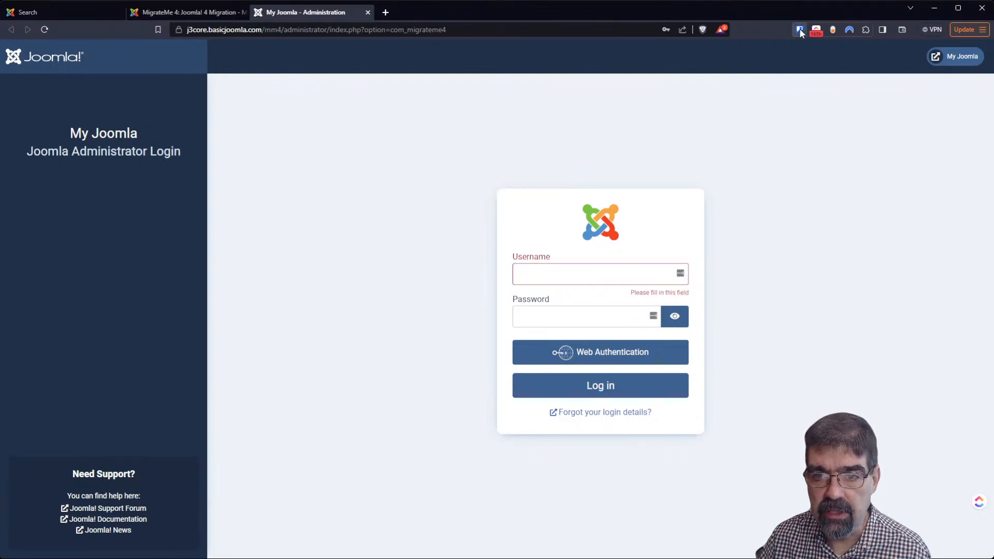
{"action": "left_click", "coordinate": [670, 190]}
{"action": "left_click", "coordinate": [626, 386]}
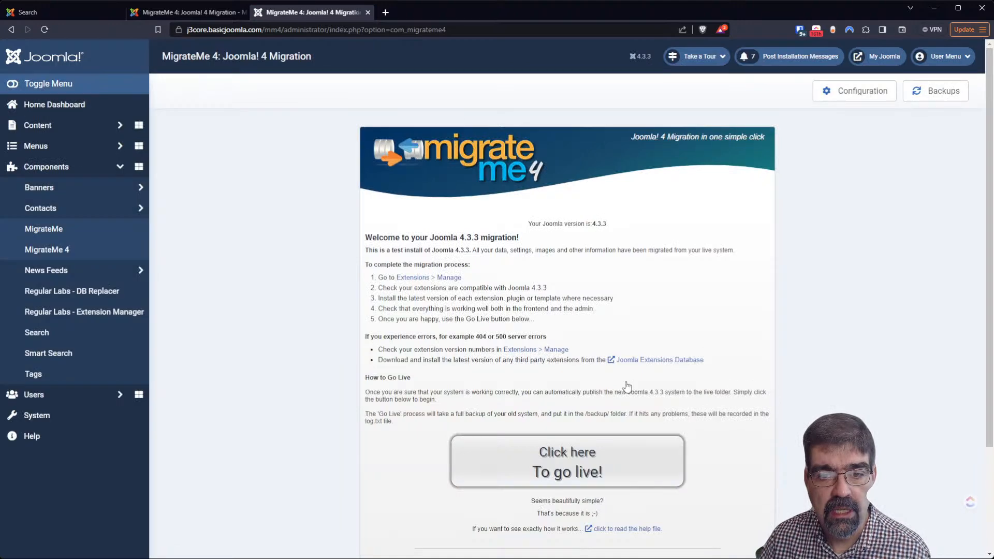
Check the upgraded site's migrated blog front end, then return to the MigrateMe 4 page
{"action": "left_click", "coordinate": [875, 60]}
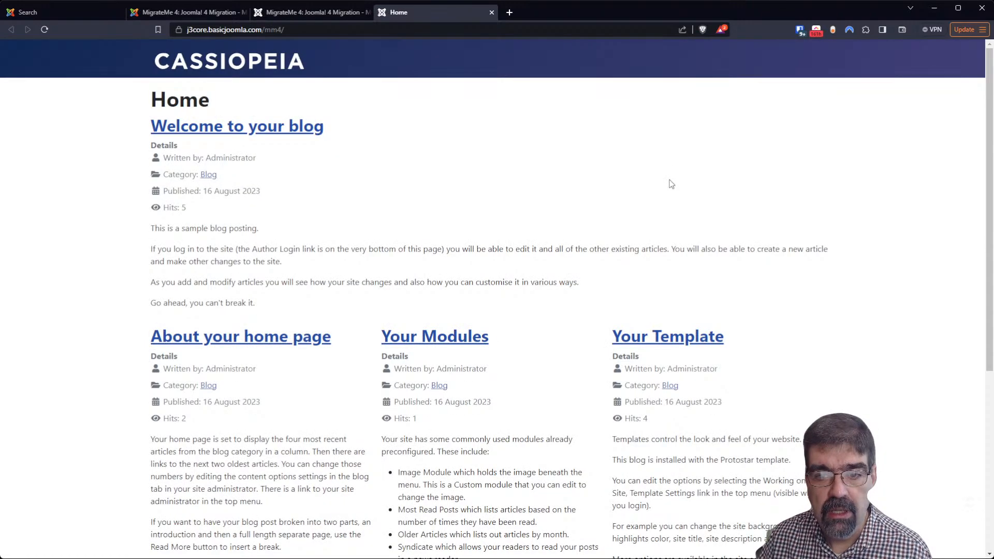
{"action": "scroll", "coordinate": [661, 213], "scroll_direction": "down", "scroll_amount": 5}
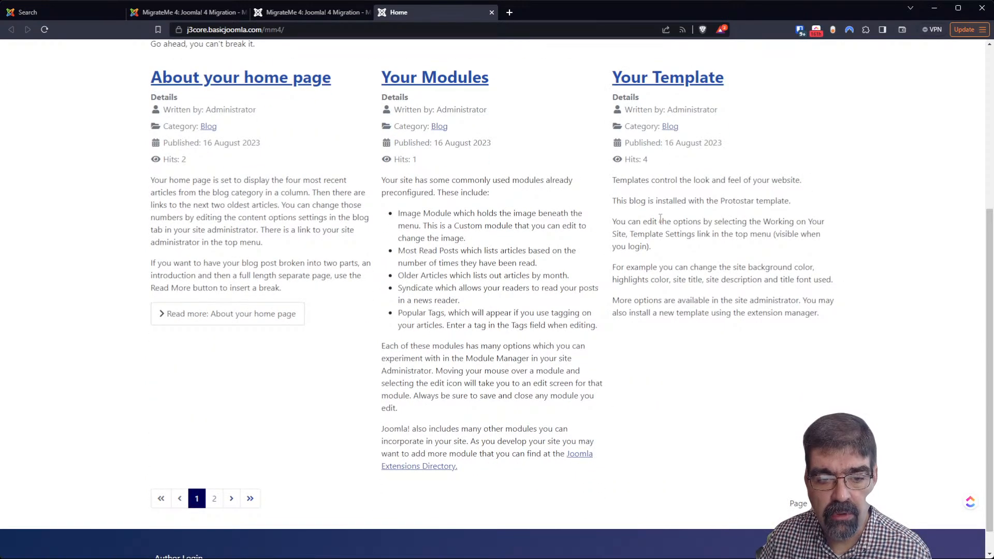
{"action": "scroll", "coordinate": [661, 218], "scroll_direction": "up", "scroll_amount": 5}
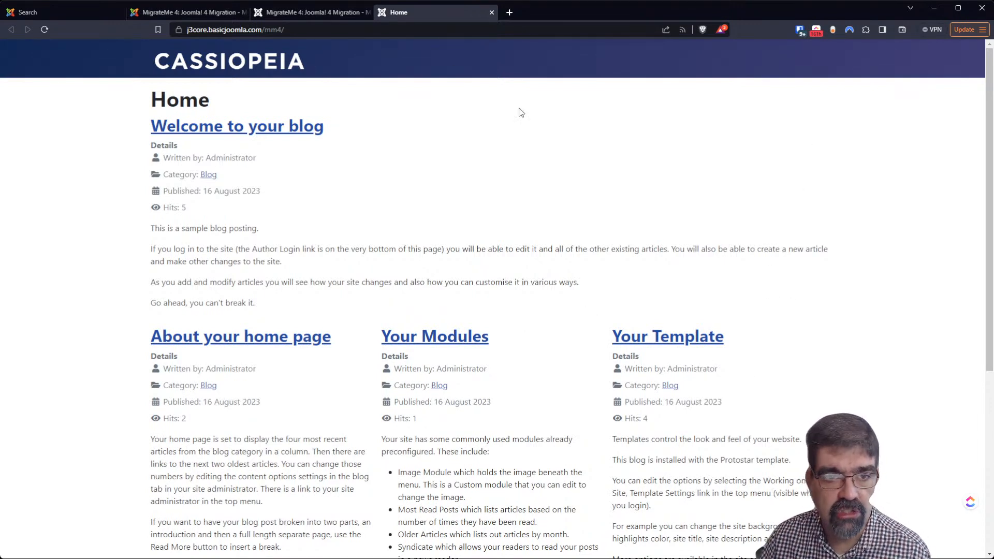
{"action": "left_click", "coordinate": [287, 17]}
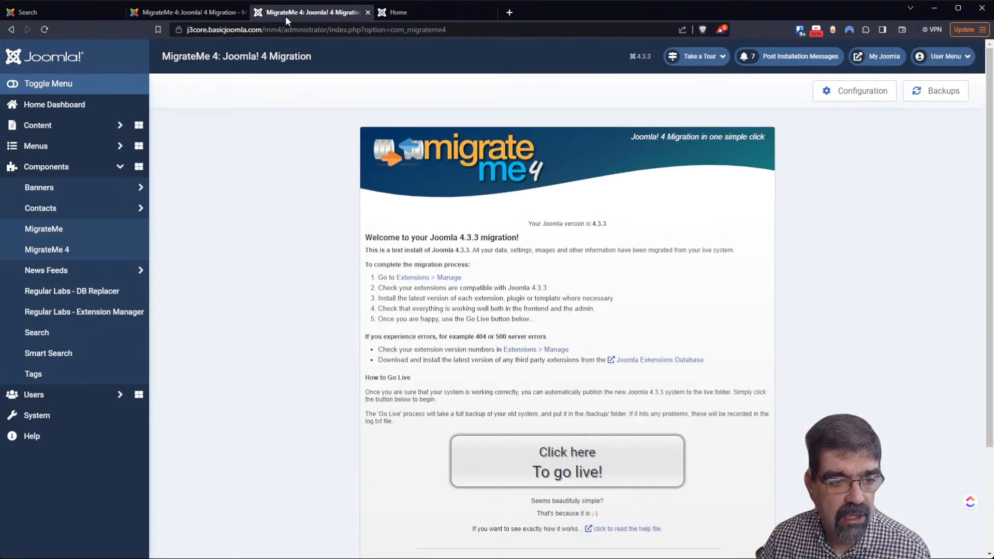
Set the Search module's position to sidebar-right in Site Modules and save it
{"action": "left_click", "coordinate": [58, 420]}
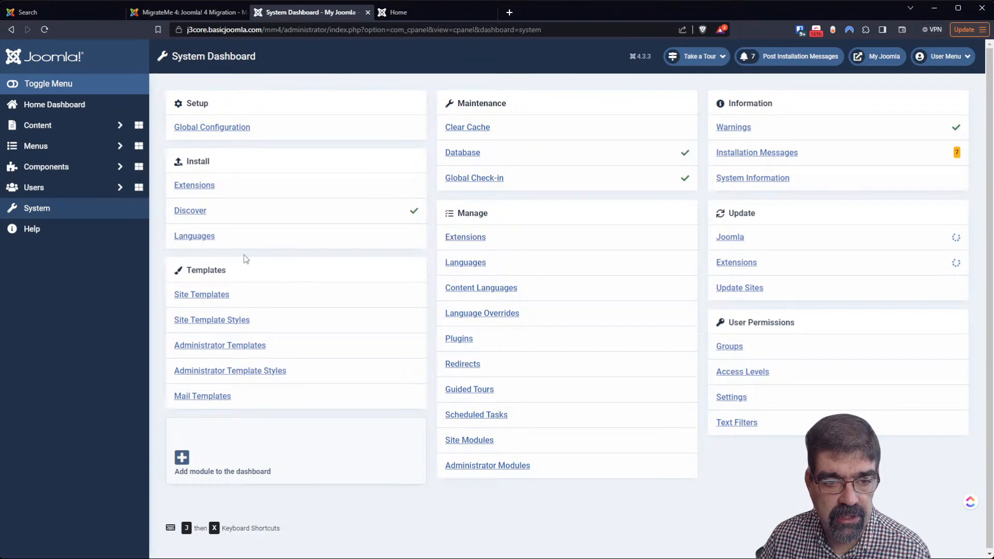
{"action": "left_click", "coordinate": [468, 441]}
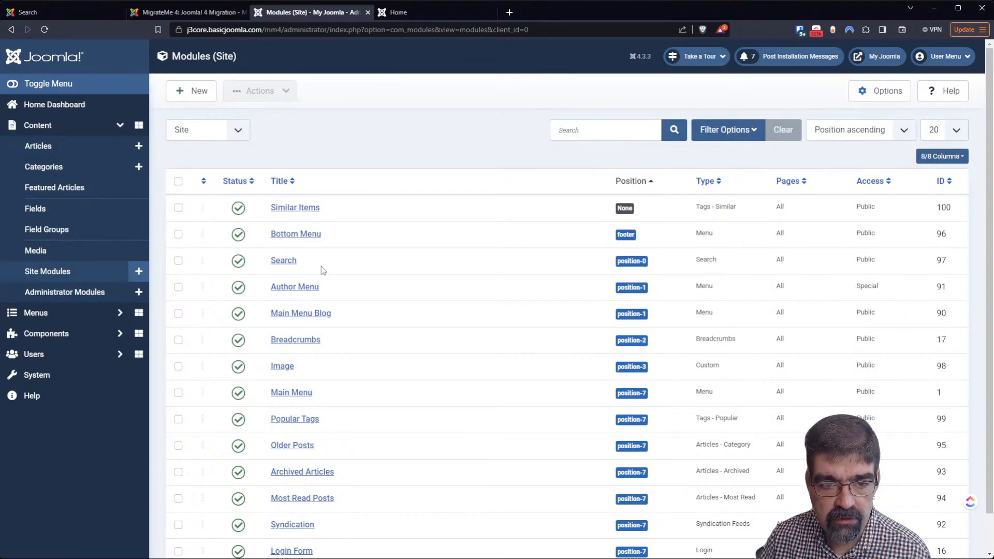
{"action": "left_click", "coordinate": [284, 261]}
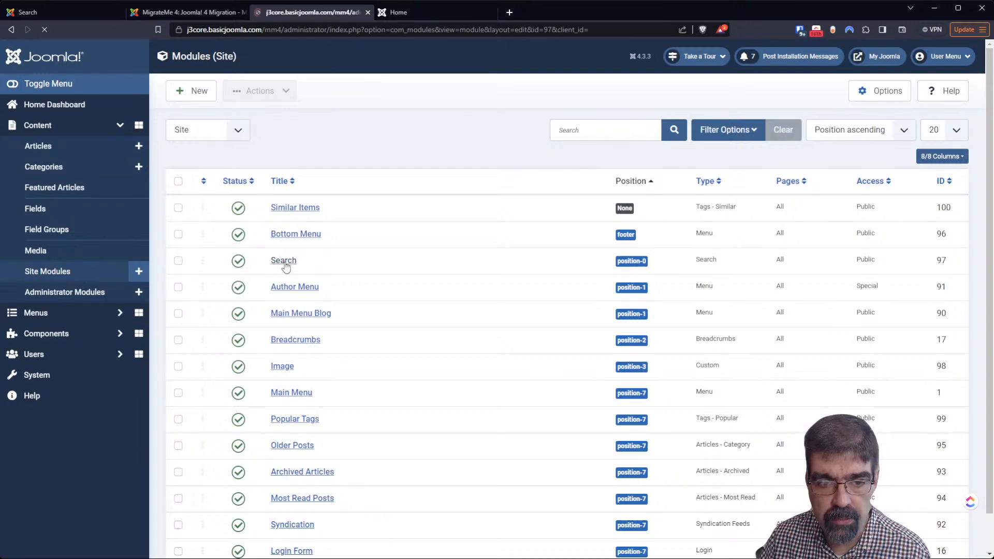
{"action": "left_click", "coordinate": [778, 284]}
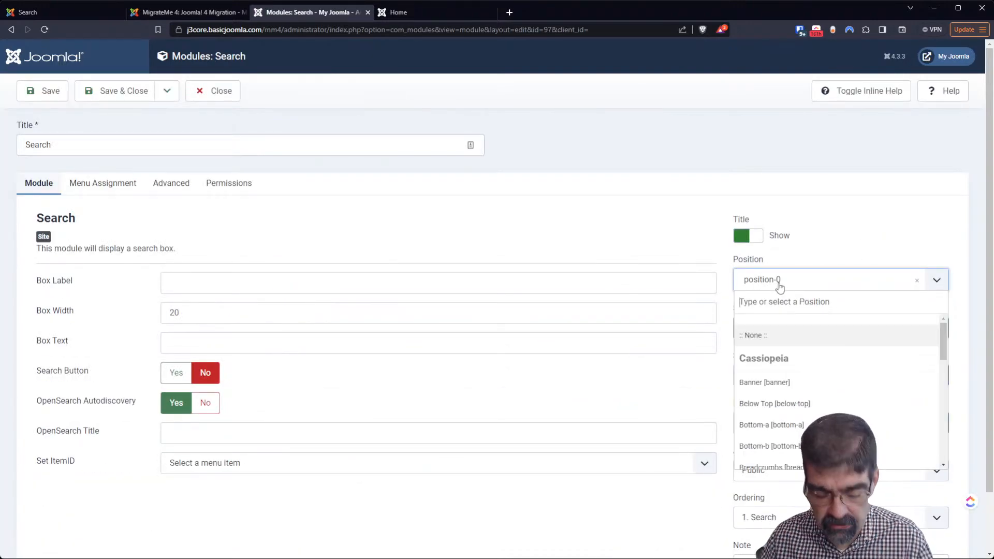
{"action": "type", "text": "sid"}
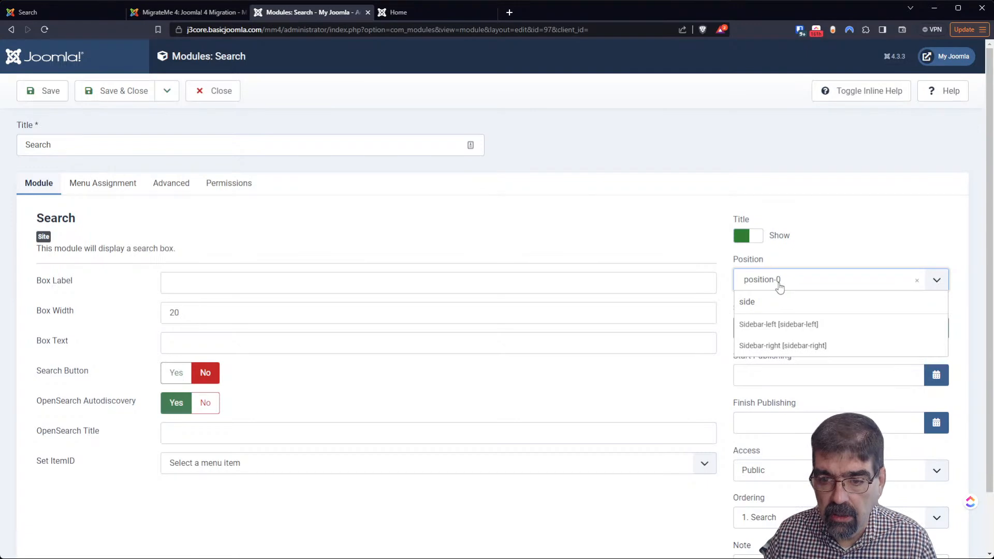
{"action": "type", "text": "e"}
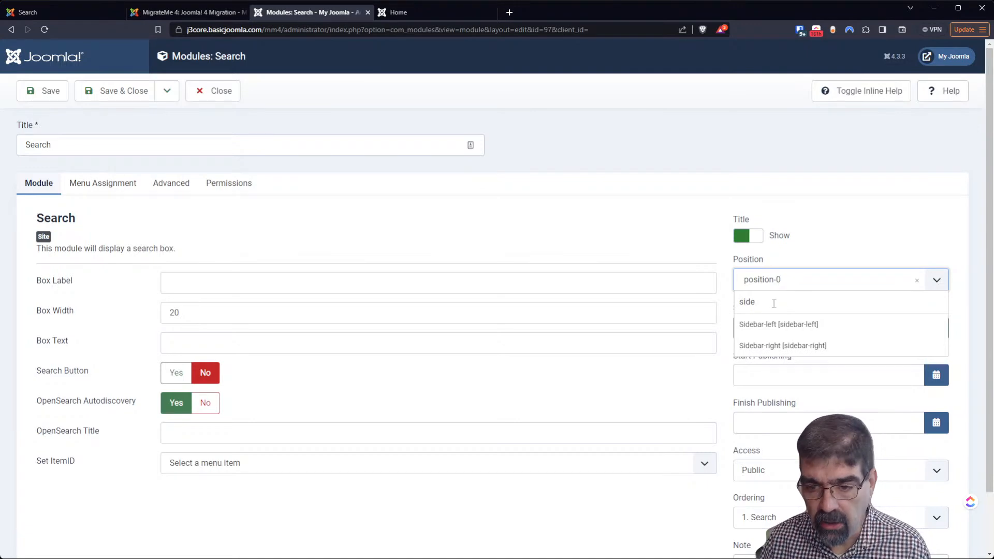
{"action": "left_click", "coordinate": [776, 352]}
{"action": "left_click", "coordinate": [46, 91]}
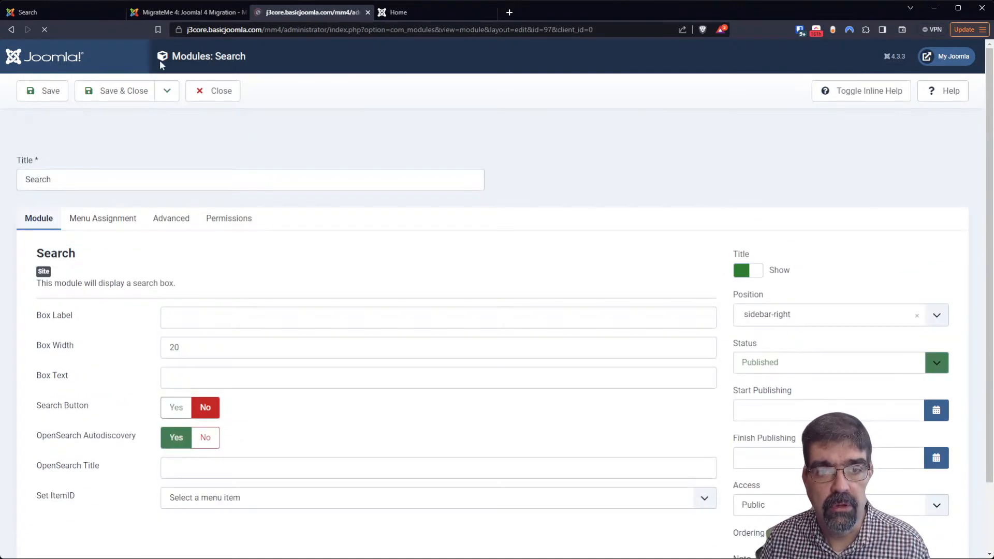
Reload the front-end homepage to confirm the moved search box, then go to the Home Dashboard
{"action": "left_click", "coordinate": [412, 13]}
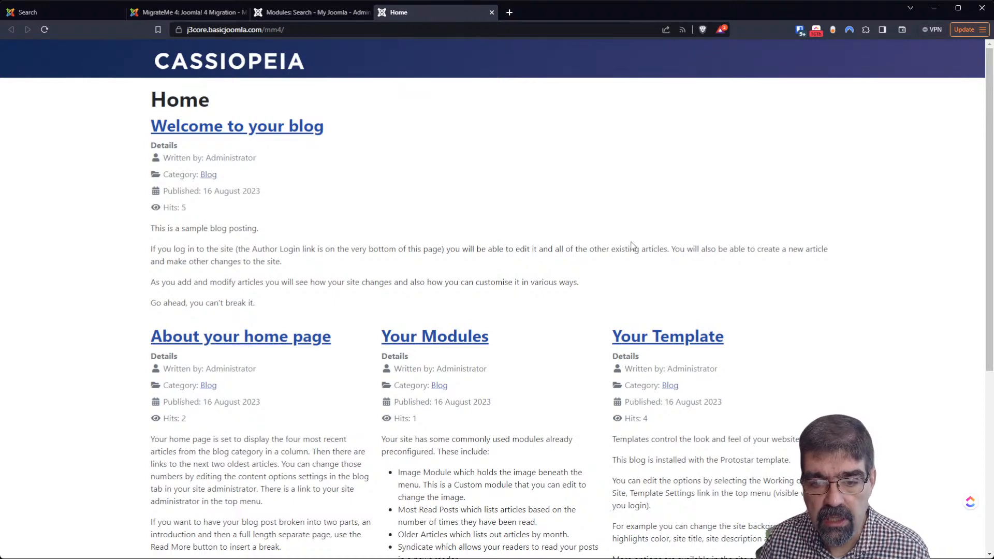
{"action": "left_click", "coordinate": [44, 29]}
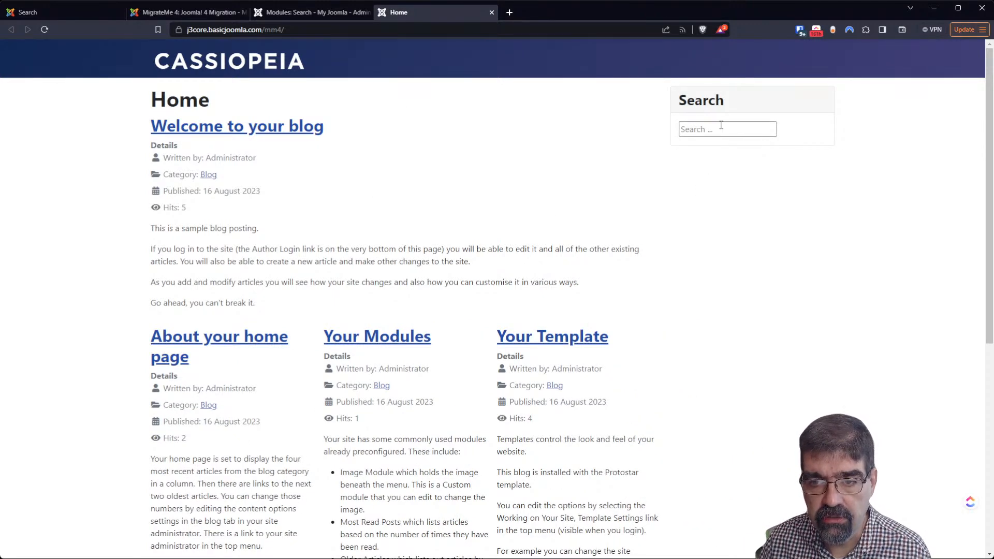
{"action": "left_click", "coordinate": [280, 14]}
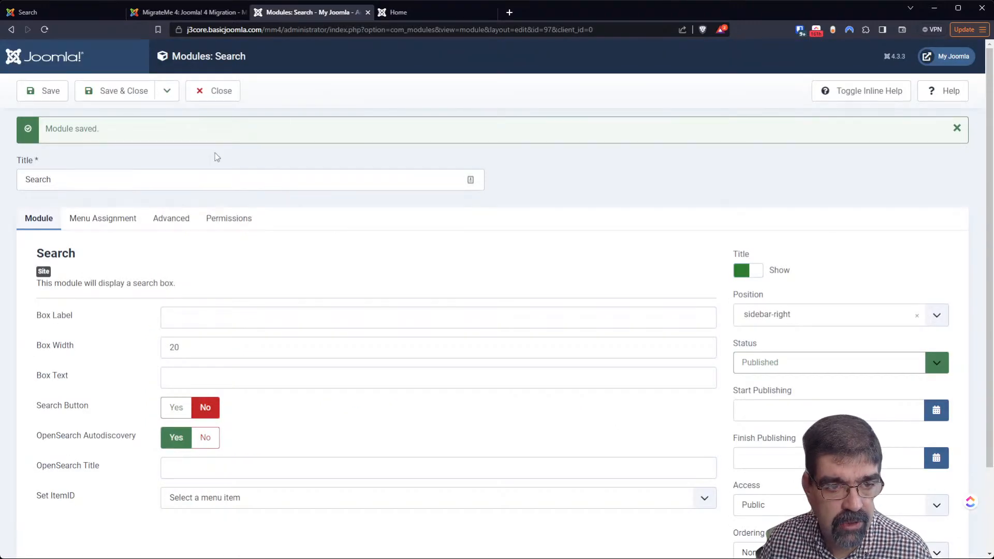
{"action": "left_click", "coordinate": [406, 16]}
{"action": "left_click", "coordinate": [289, 14]}
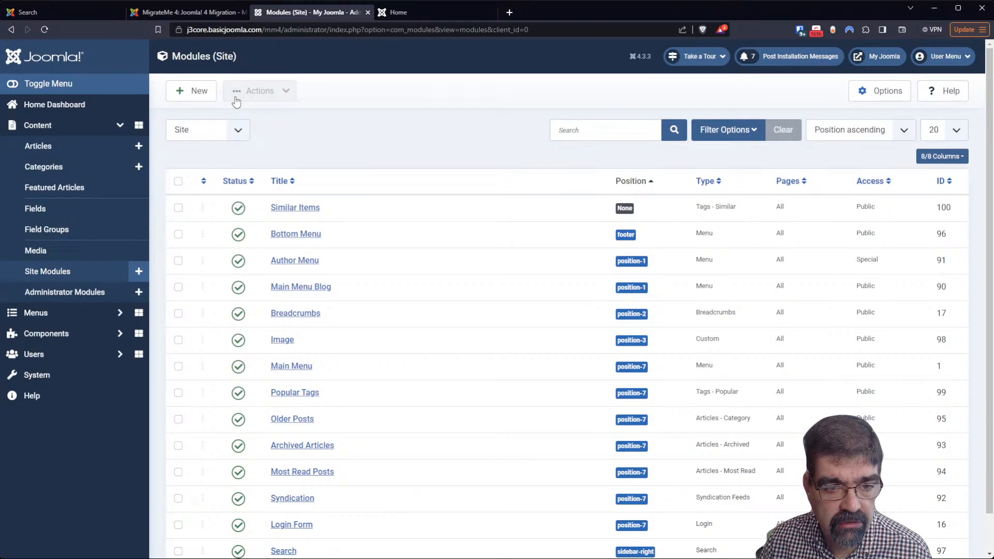
{"action": "left_click", "coordinate": [52, 105]}
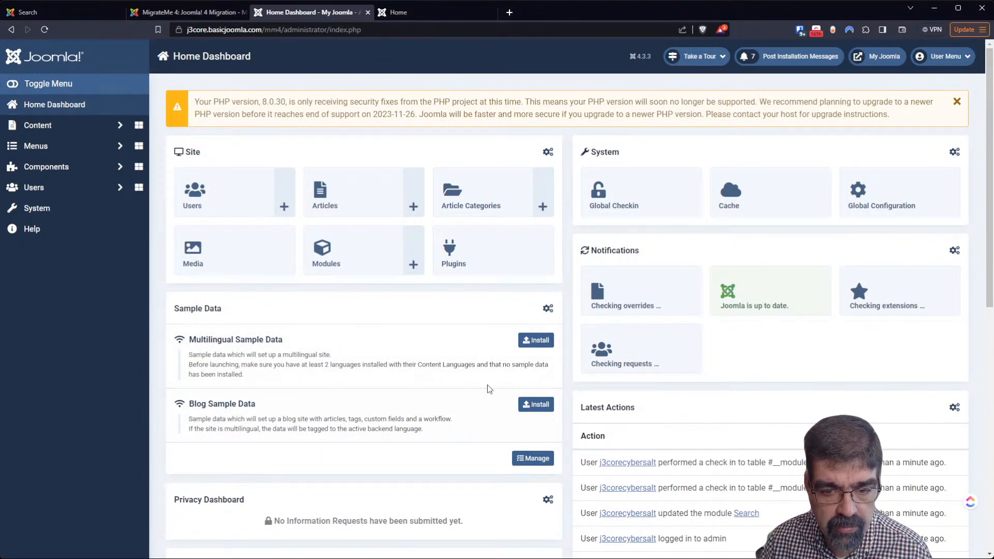
Start and confirm the Blog Sample Data install, dismissing the already-installed notice
{"action": "left_click", "coordinate": [540, 412]}
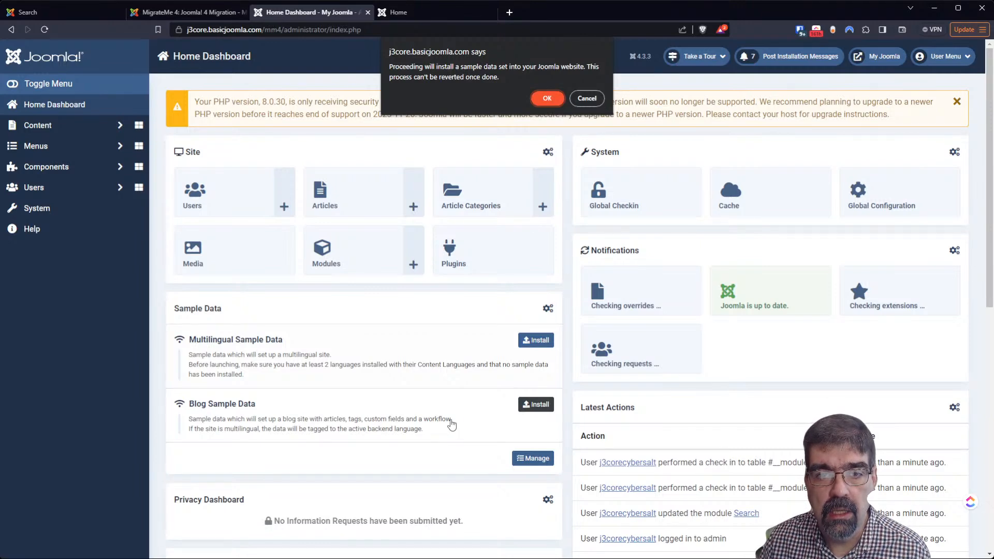
{"action": "left_click", "coordinate": [541, 98]}
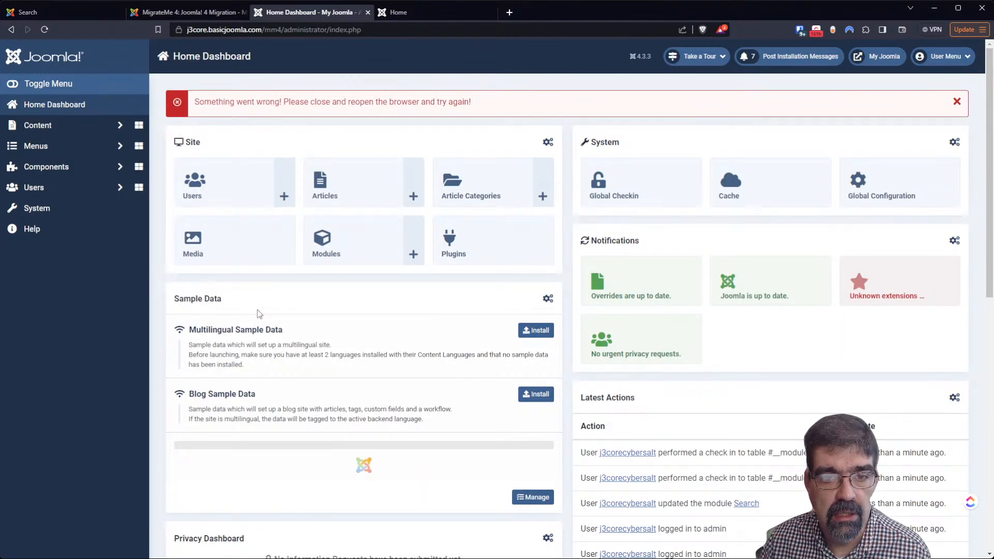
{"action": "left_click", "coordinate": [541, 404]}
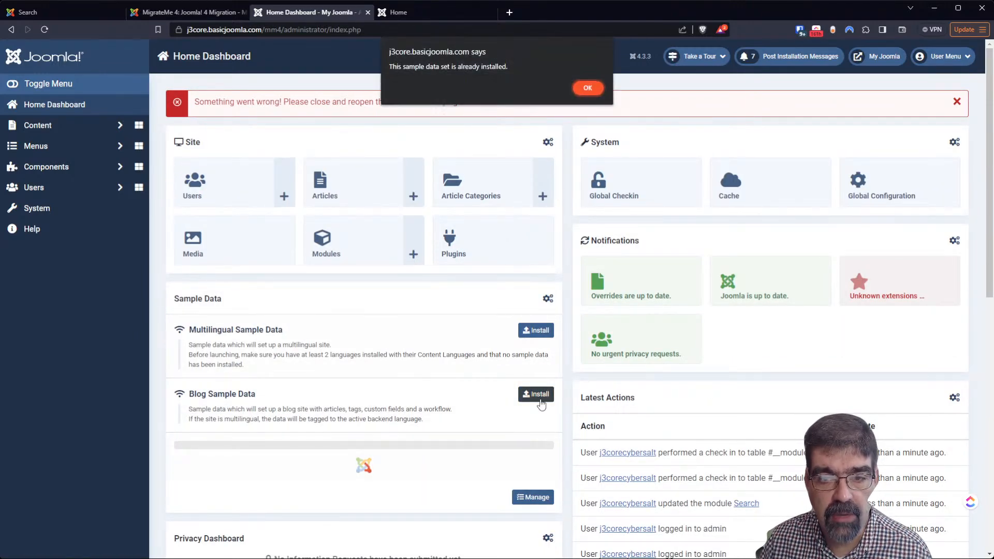
{"action": "left_click", "coordinate": [586, 88]}
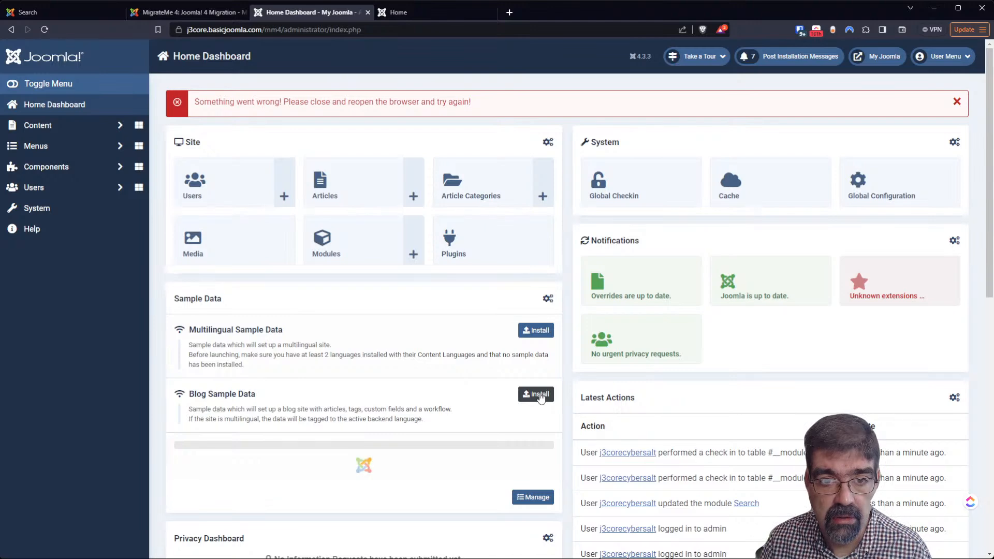
Reload the dashboard and retry Blog Sample Data, which fails at step 1 on a duplicate tag alias
{"action": "left_click", "coordinate": [46, 29]}
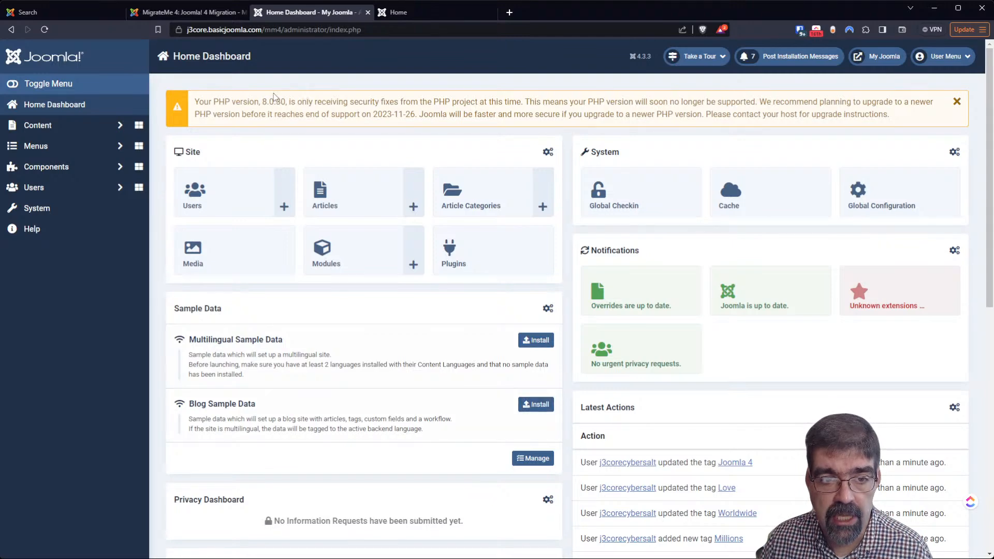
{"action": "left_click", "coordinate": [535, 412]}
{"action": "left_click", "coordinate": [548, 98]}
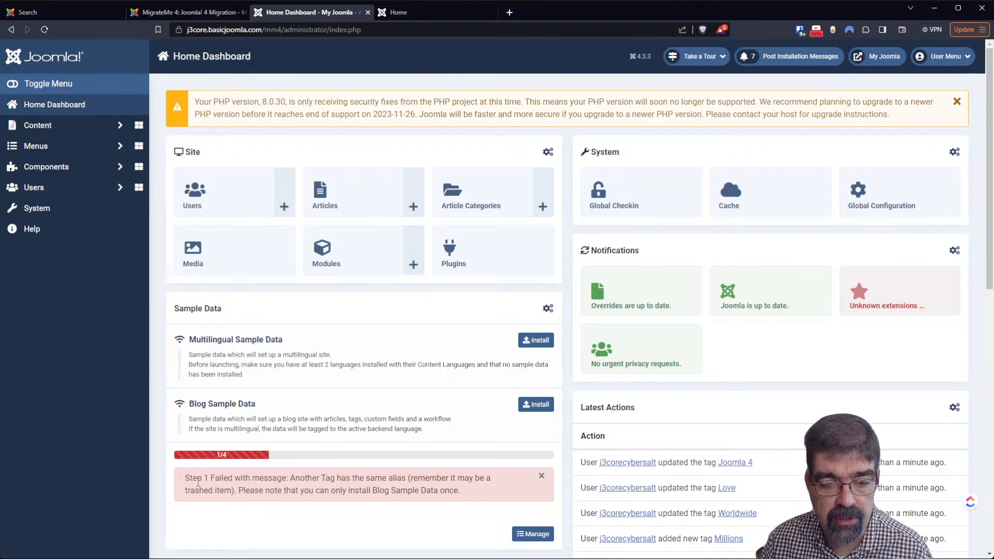
{"action": "left_click", "coordinate": [45, 132]}
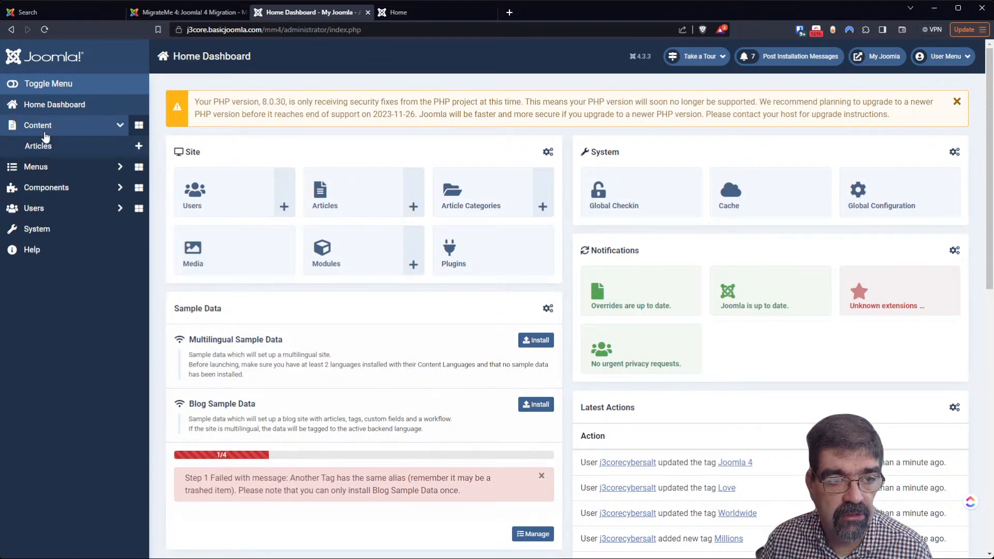
From the Articles list, switch to the front end and search 'your' in the sidebar Search box
{"action": "left_click", "coordinate": [39, 145]}
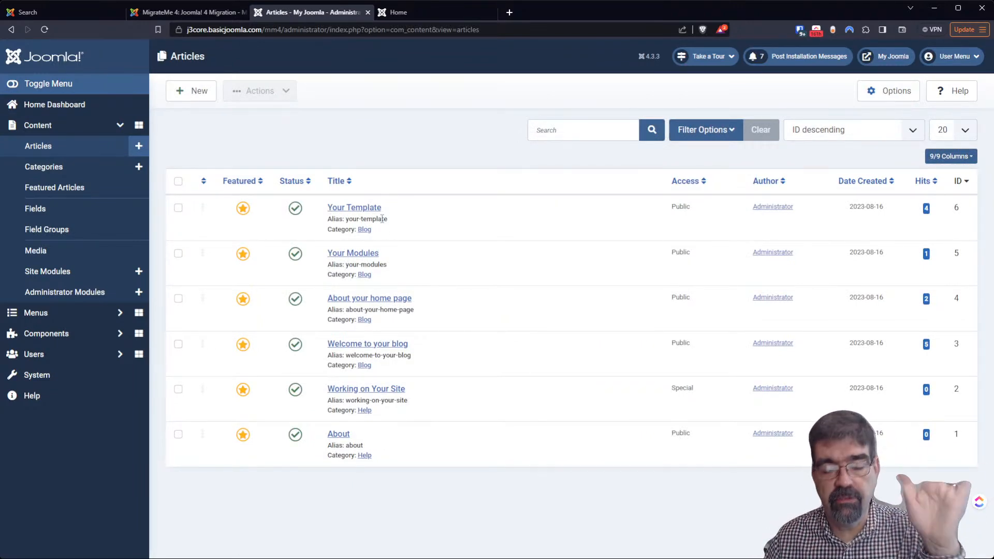
{"action": "left_click", "coordinate": [429, 8]}
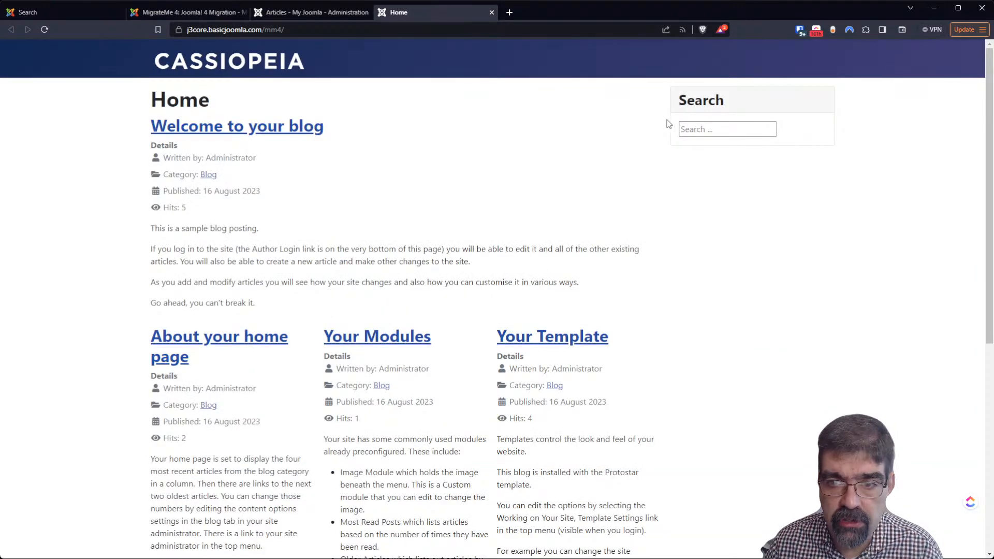
{"action": "left_click", "coordinate": [713, 129]}
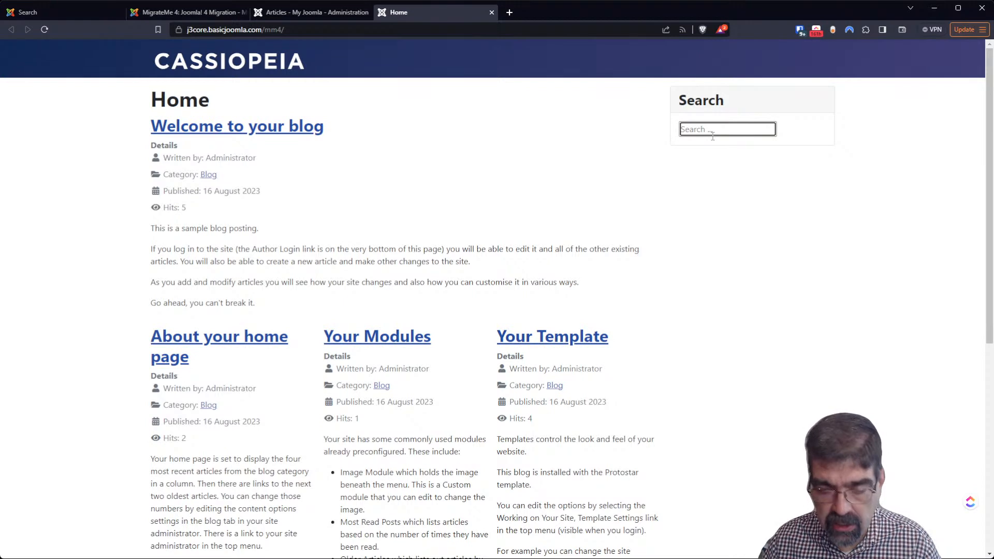
{"action": "type", "text": "your"}
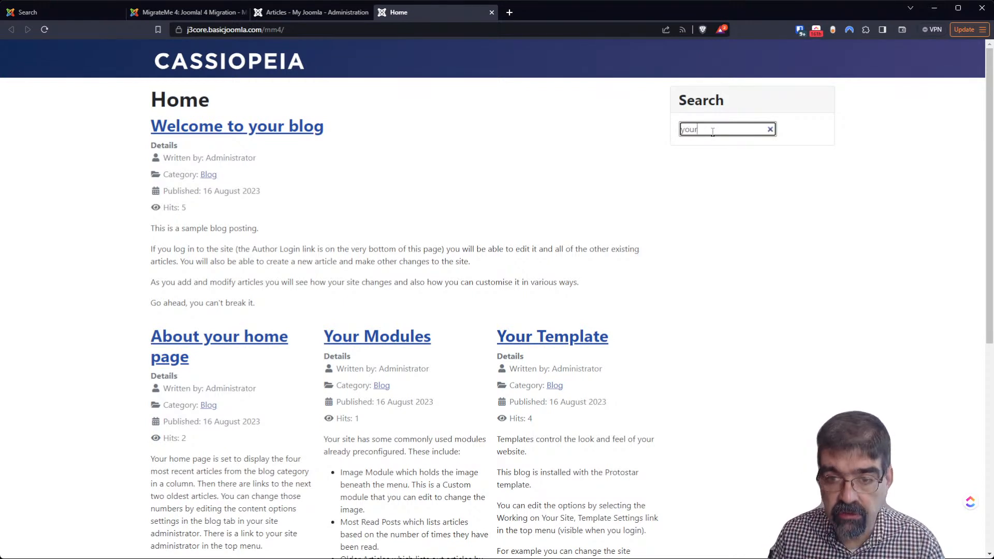
{"action": "key", "text": "Return"}
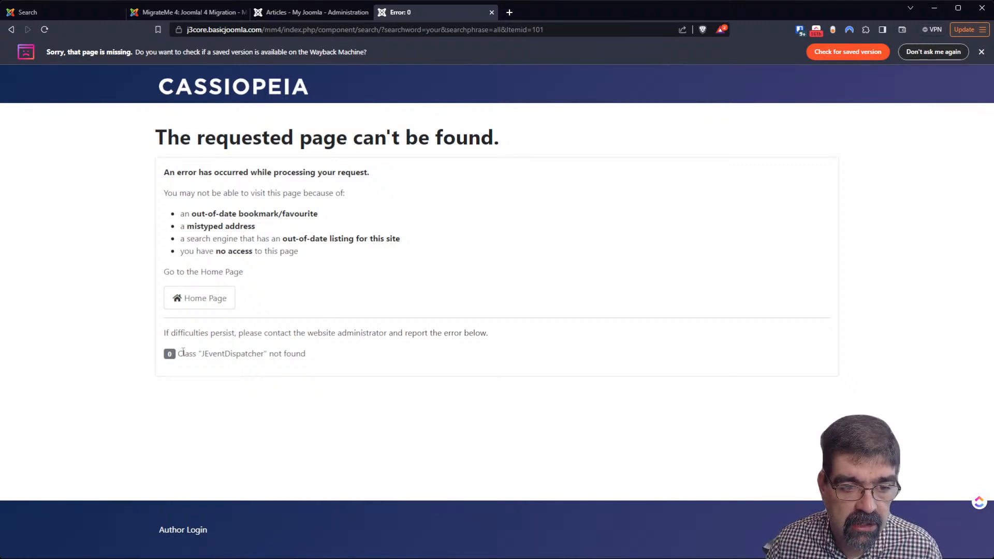
Select the JEventDispatcher error text, then go back to the admin Articles list and open System
{"action": "left_click_drag", "start_coordinate": [326, 355], "coordinate": [177, 354]}
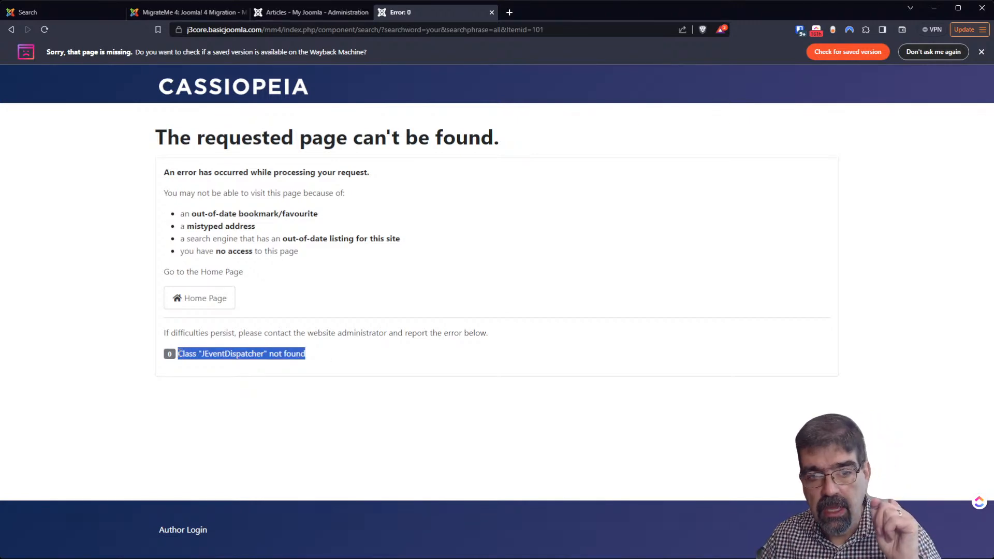
{"action": "left_click", "coordinate": [316, 14]}
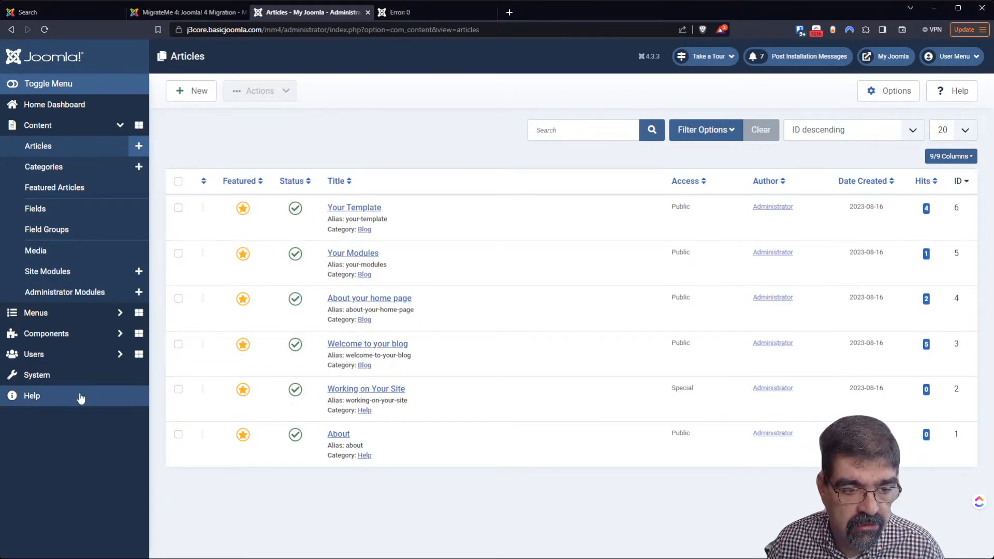
{"action": "left_click", "coordinate": [422, 12]}
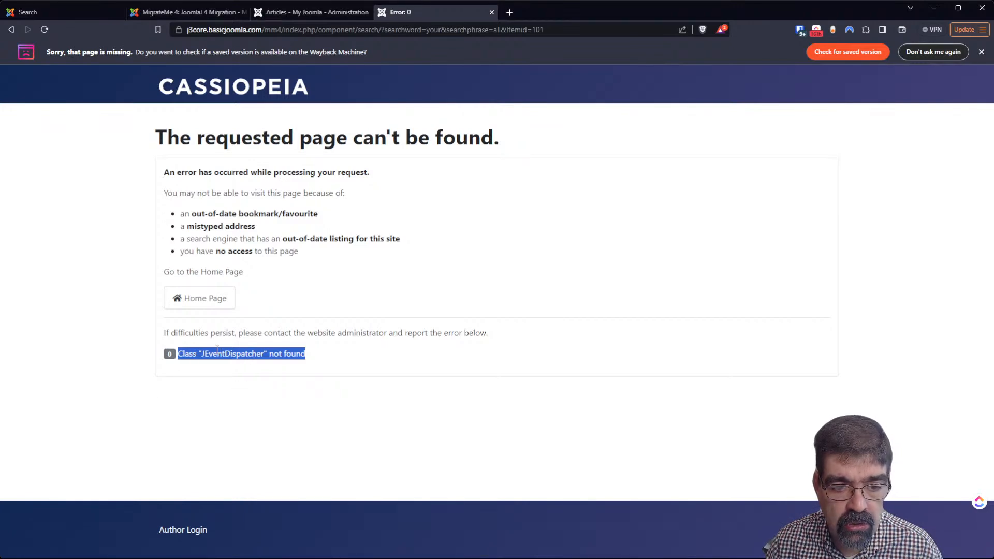
{"action": "left_click", "coordinate": [292, 13]}
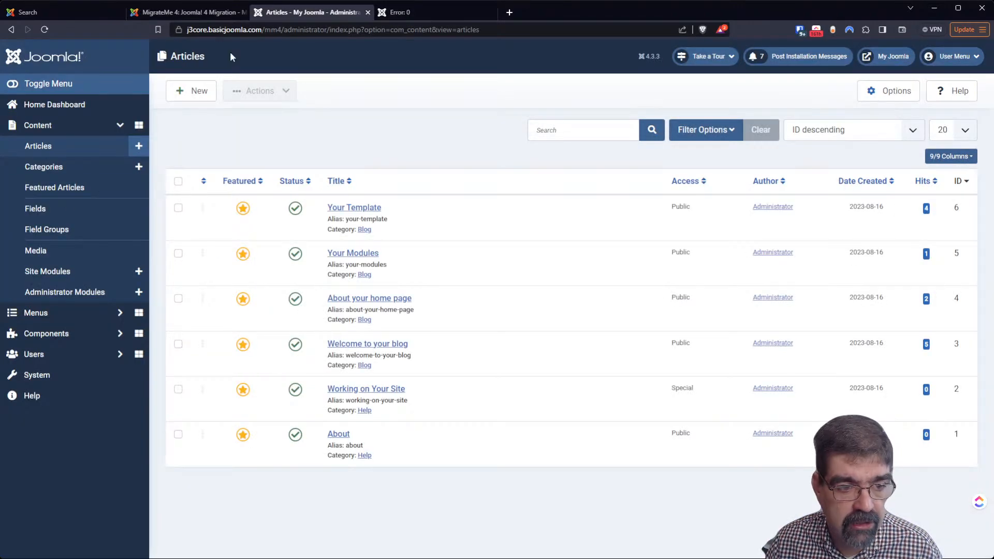
{"action": "left_click", "coordinate": [65, 375]}
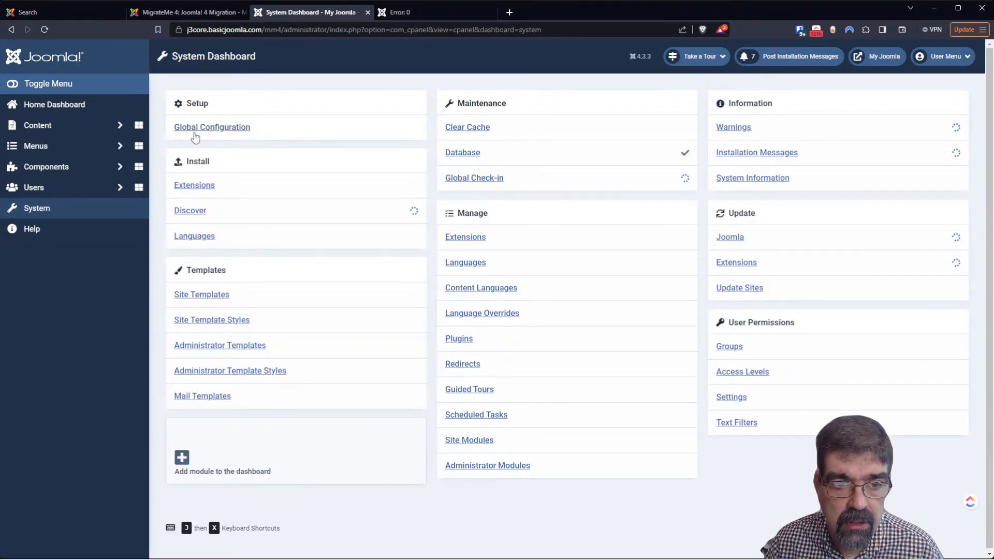
Set Debug System to Yes in Global Configuration, review the Server tab, and save and close
{"action": "left_click", "coordinate": [195, 130]}
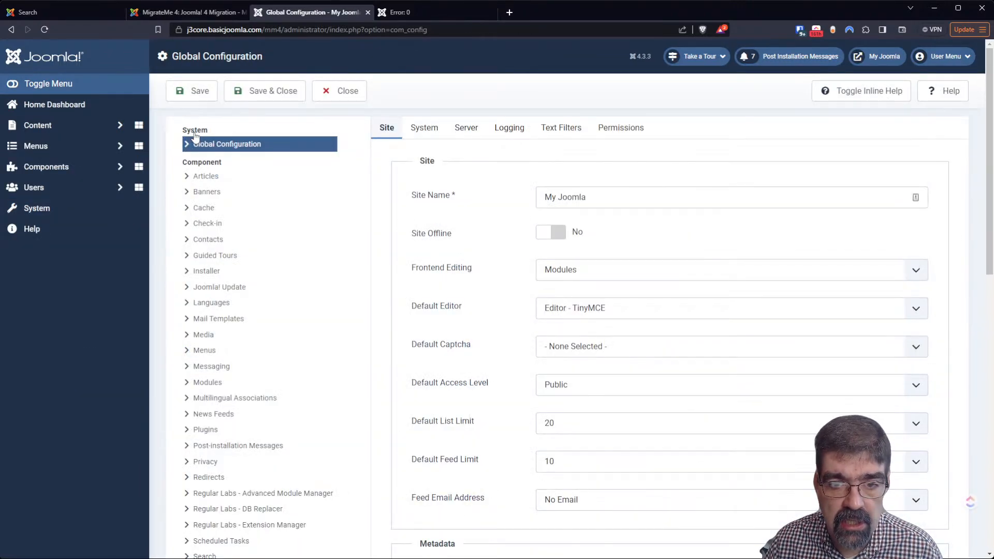
{"action": "left_click", "coordinate": [422, 129]}
{"action": "left_click", "coordinate": [547, 195]}
{"action": "left_click", "coordinate": [466, 130]}
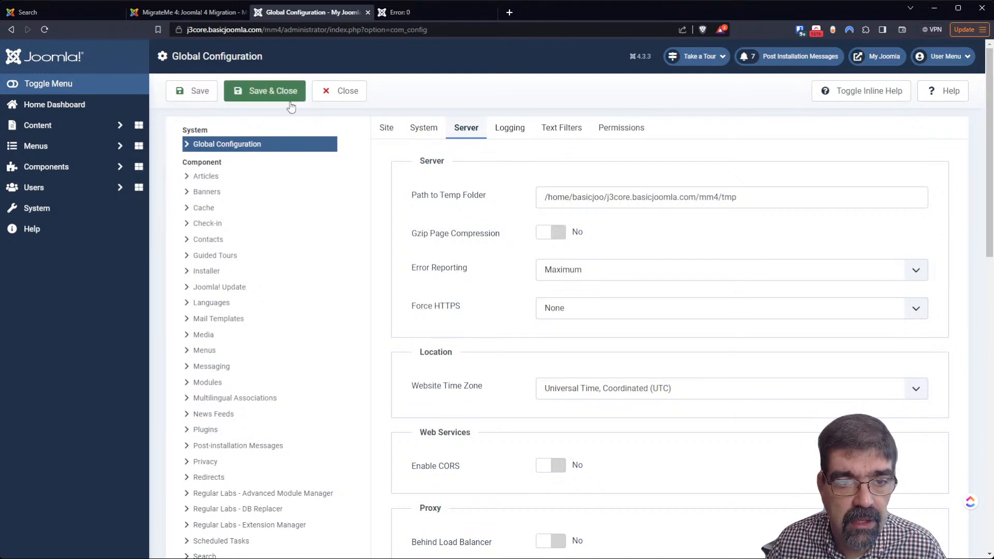
{"action": "left_click", "coordinate": [247, 101]}
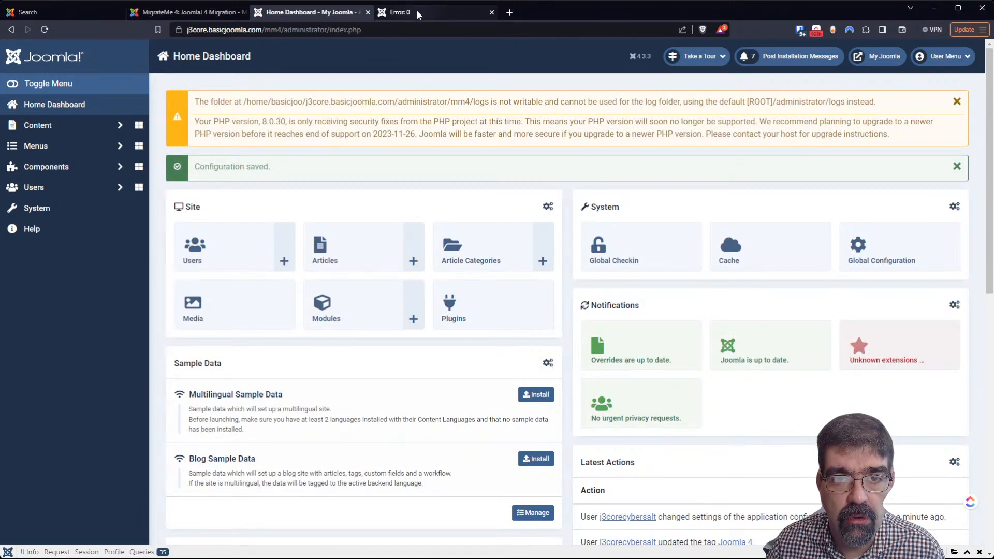
{"action": "left_click", "coordinate": [416, 10]}
Reload the error page, highlight the com_search/models/search.php:231 call-stack entry, and return to the dashboard
{"action": "left_click", "coordinate": [45, 29]}
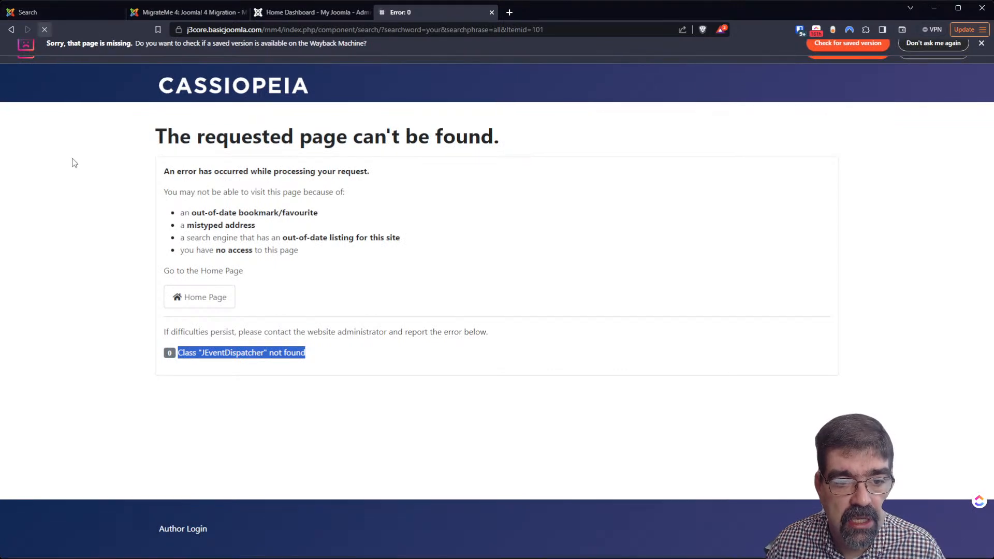
{"action": "scroll", "coordinate": [325, 208], "scroll_direction": "down", "scroll_amount": 3}
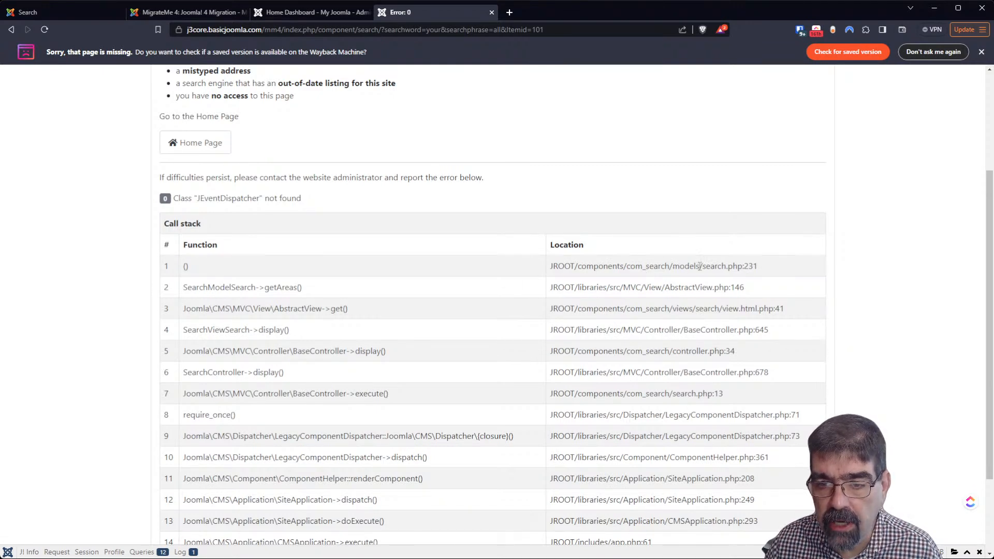
{"action": "left_click_drag", "start_coordinate": [702, 266], "coordinate": [732, 267]}
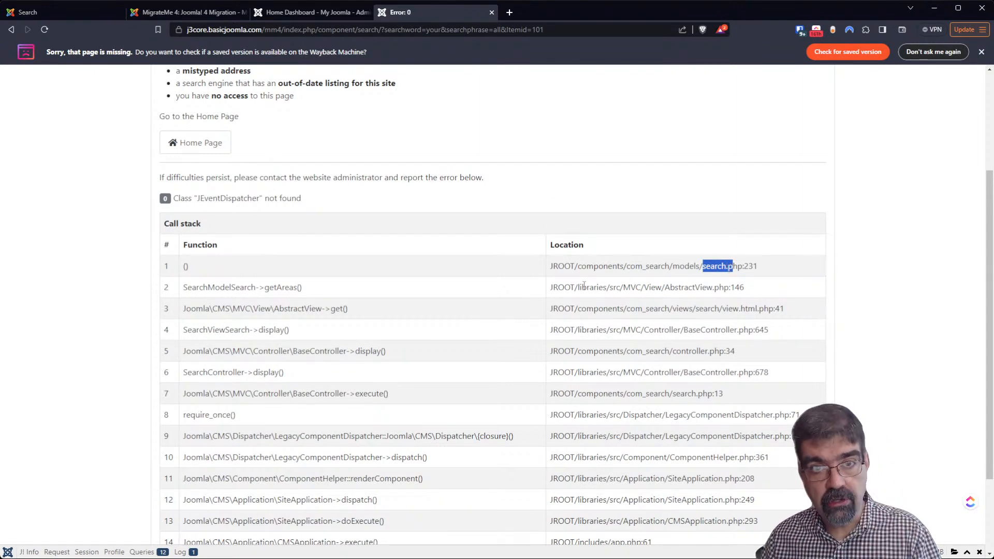
{"action": "scroll", "coordinate": [584, 286], "scroll_direction": "up", "scroll_amount": 3}
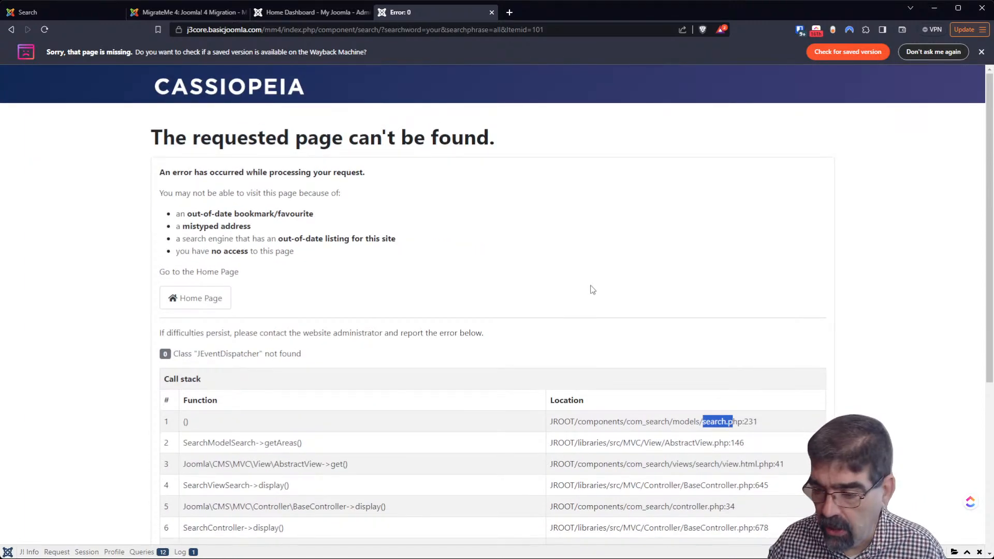
{"action": "left_click", "coordinate": [306, 14]}
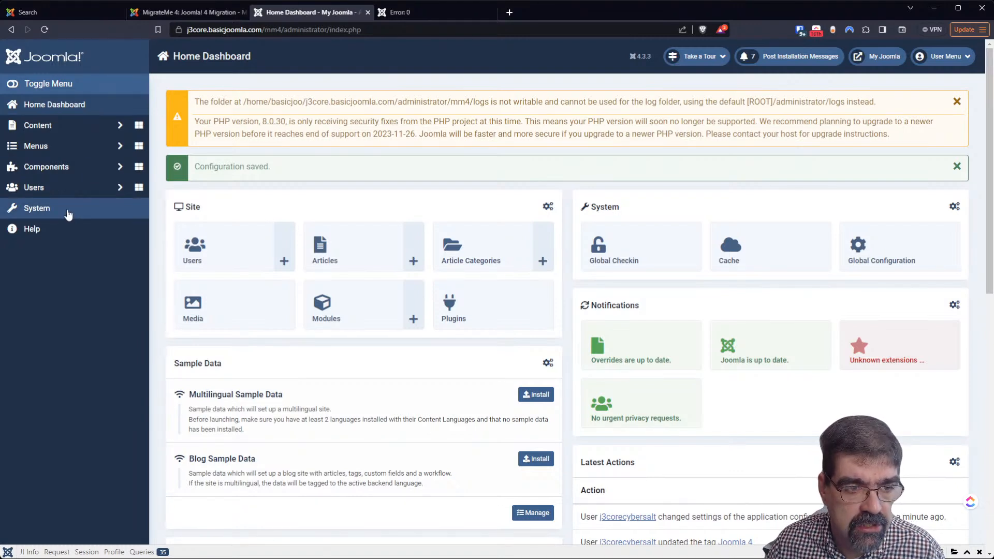
Open Content > Site Modules and filter by 'search' to find the Search module (ID 97)
{"action": "left_click", "coordinate": [49, 125]}
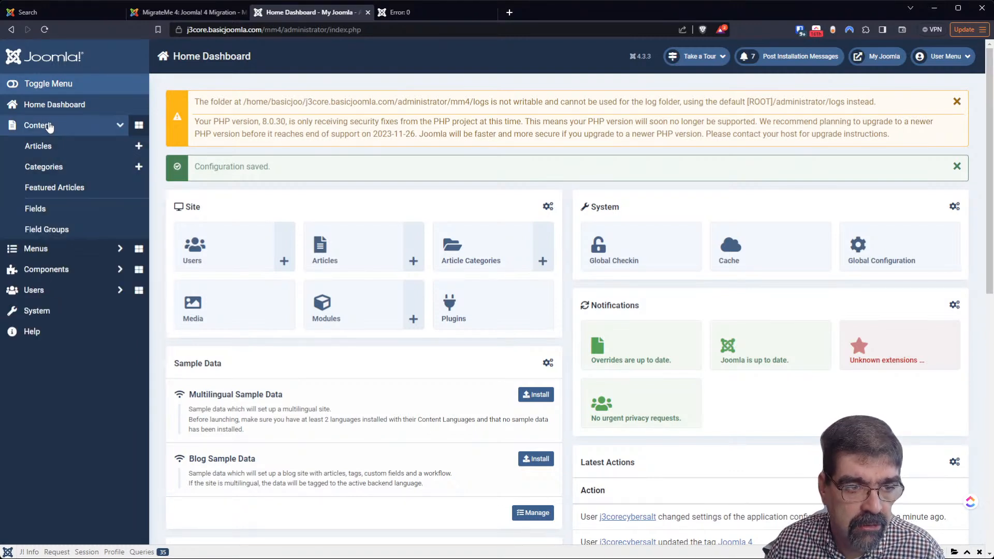
{"action": "left_click", "coordinate": [48, 271]}
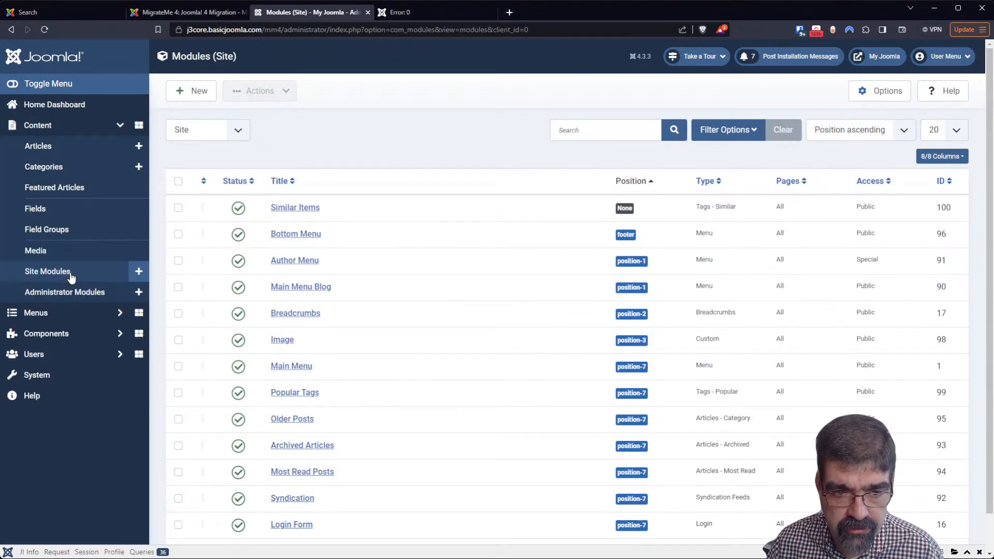
{"action": "left_click", "coordinate": [576, 130]}
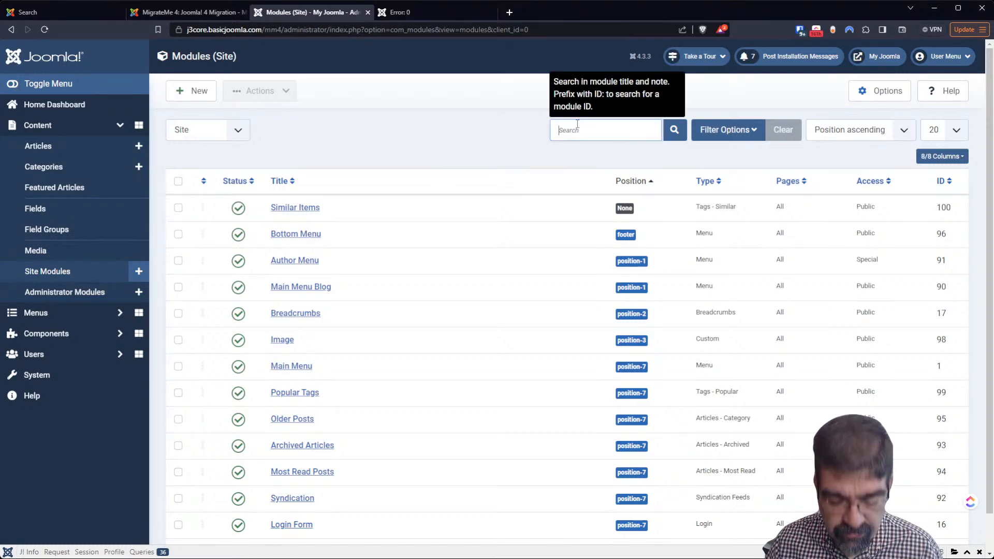
{"action": "type", "text": "search"}
{"action": "key", "text": "Return"}
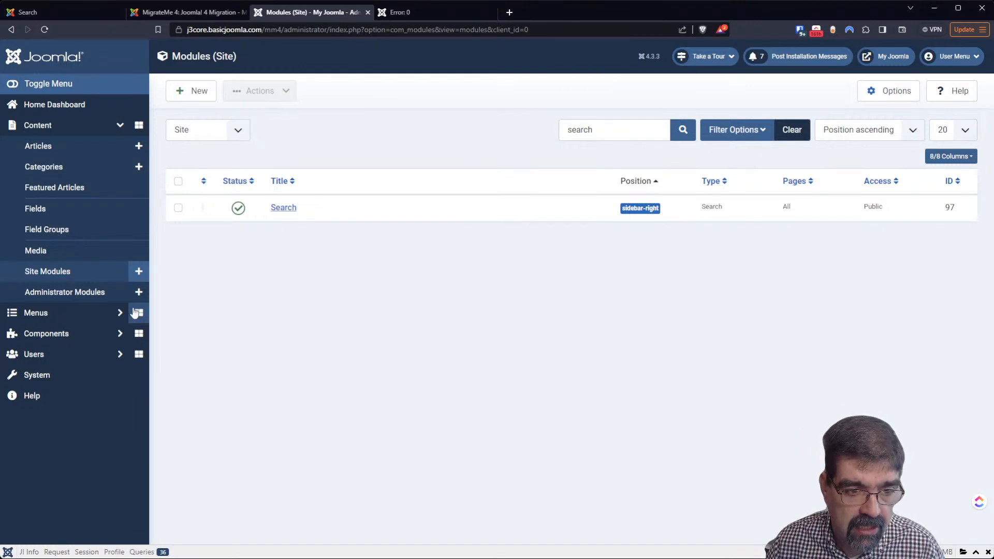
{"action": "left_click", "coordinate": [73, 337]}
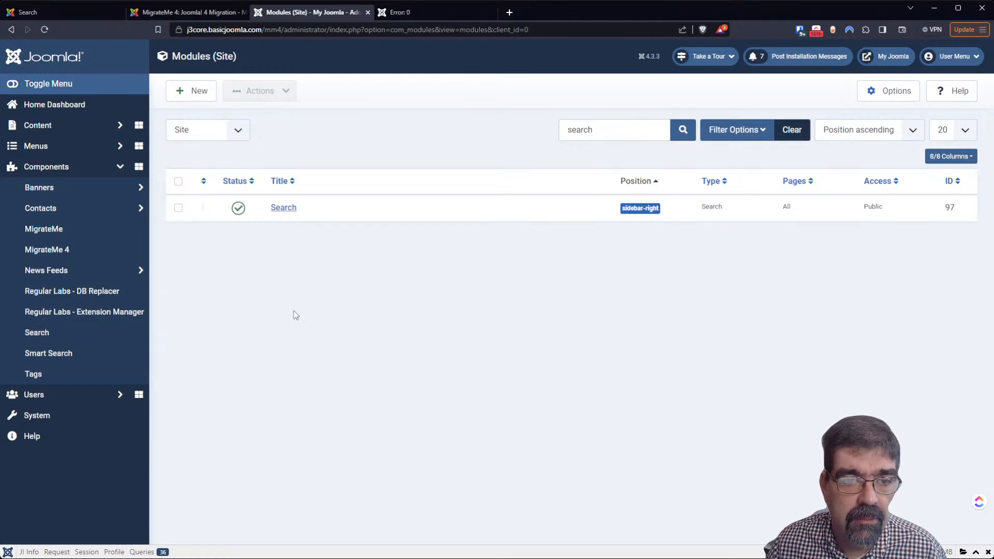
Create a new site module of type Smart Search, found by searching 'search' among module types
{"action": "left_click", "coordinate": [186, 97]}
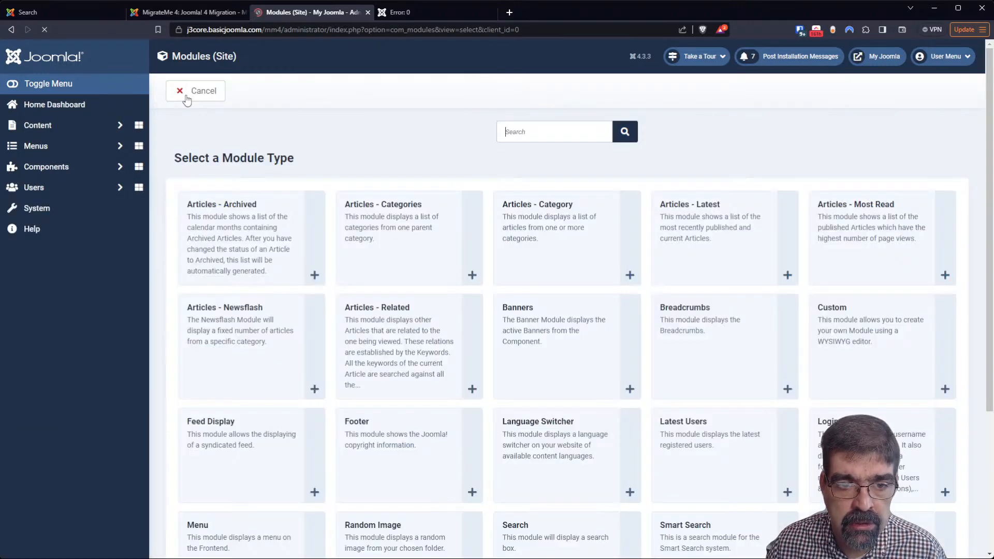
{"action": "type", "text": "search"}
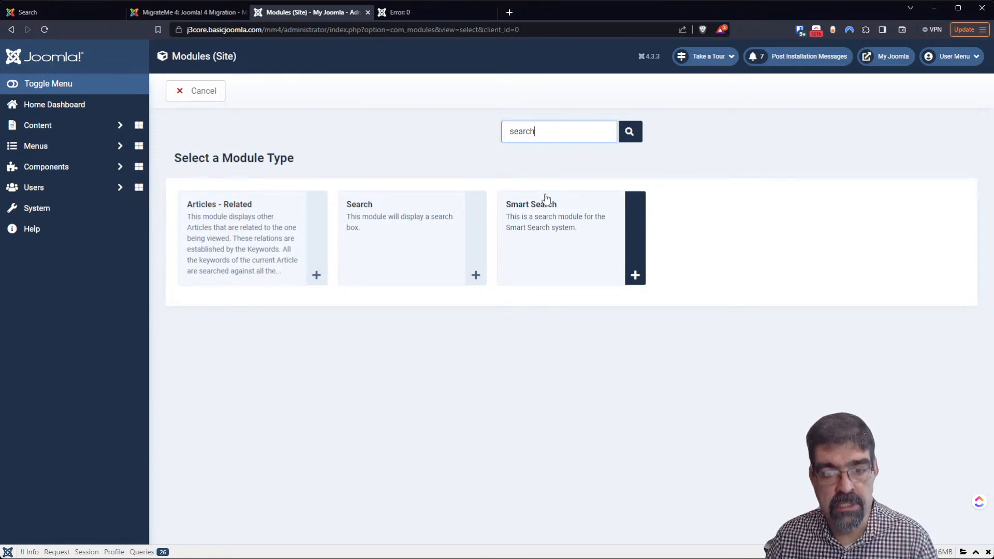
{"action": "left_click", "coordinate": [555, 227]}
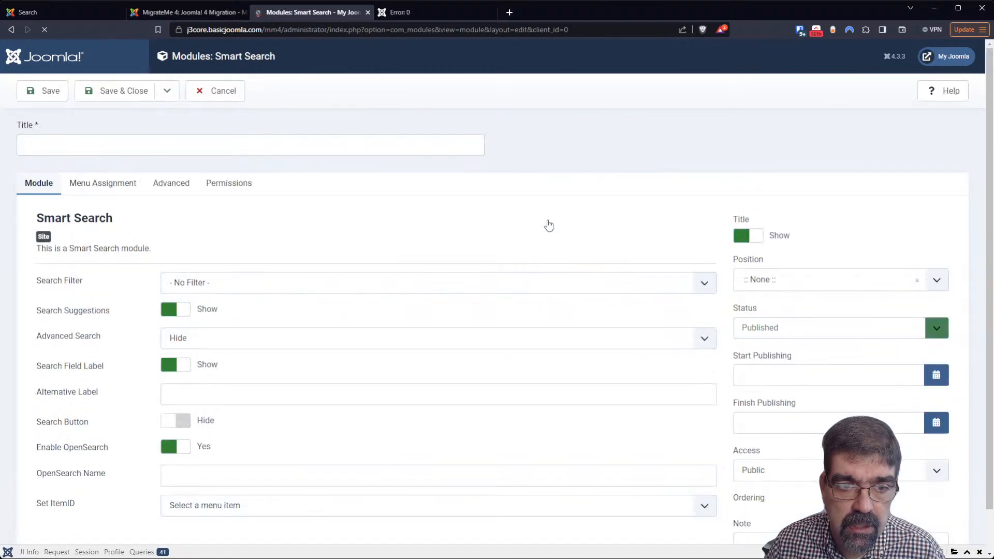
{"action": "left_click", "coordinate": [75, 149]}
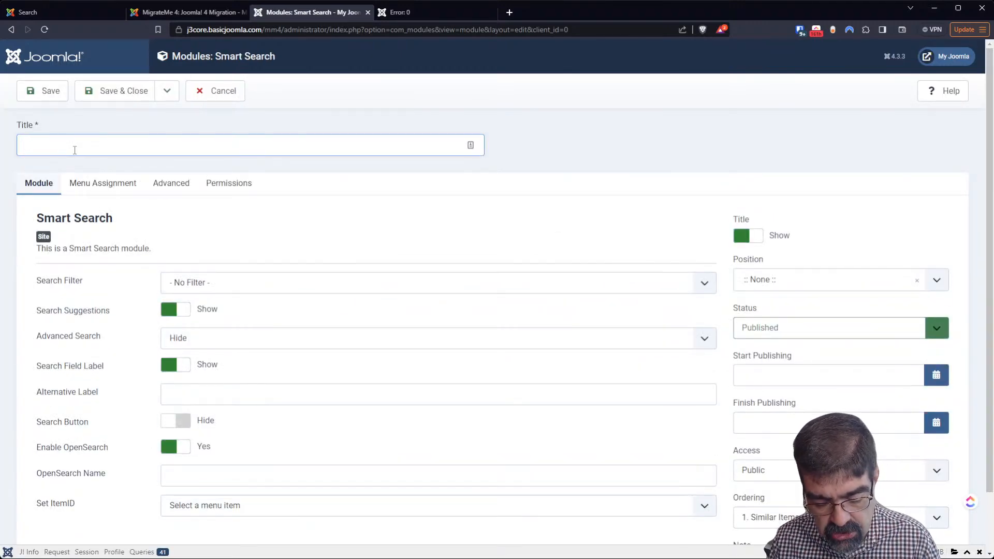
Title the module 'S Search', assign it to the Search [search] position, and save it
{"action": "type", "text": "s Search"}
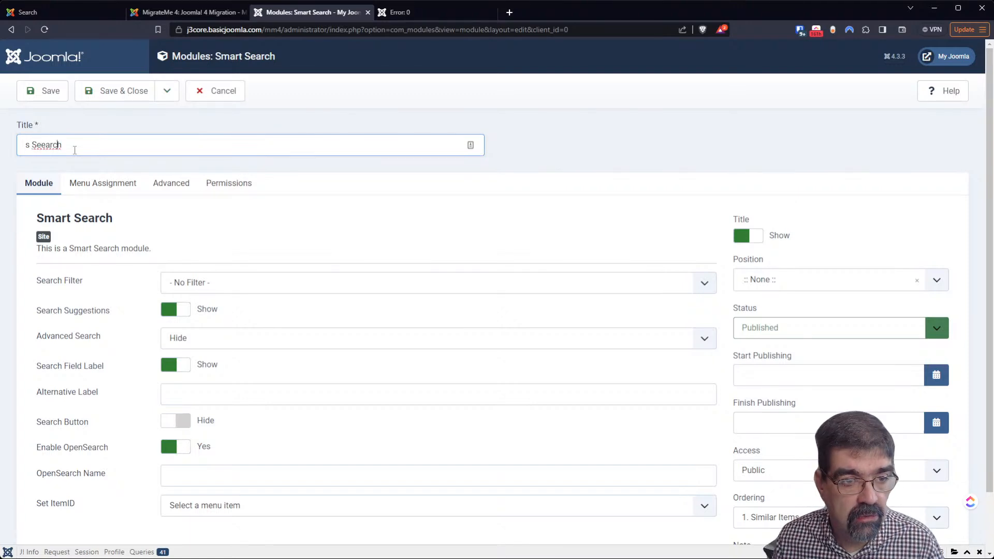
{"action": "key", "text": "Delete"}
{"action": "key", "text": "Delete"}
{"action": "type", "text": "S"}
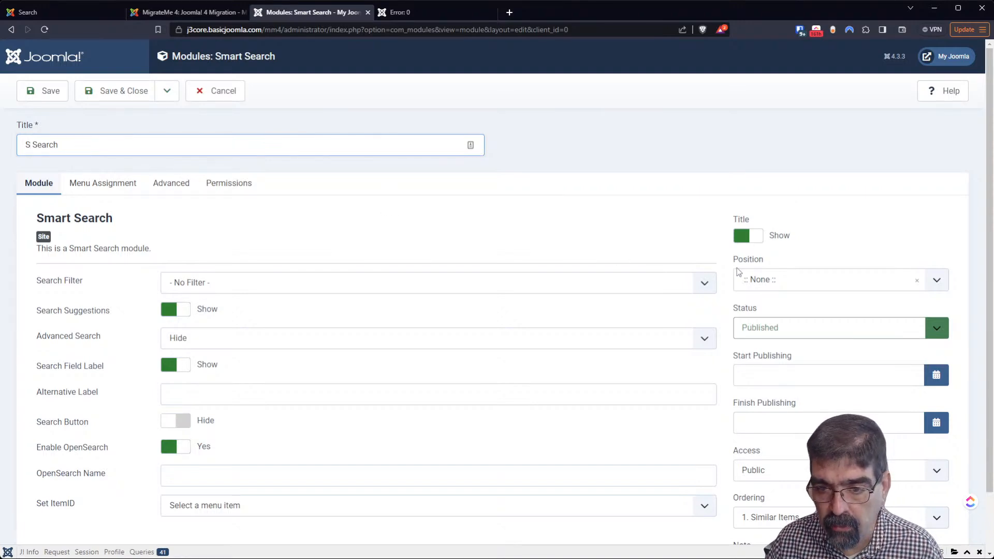
{"action": "left_click", "coordinate": [766, 281]}
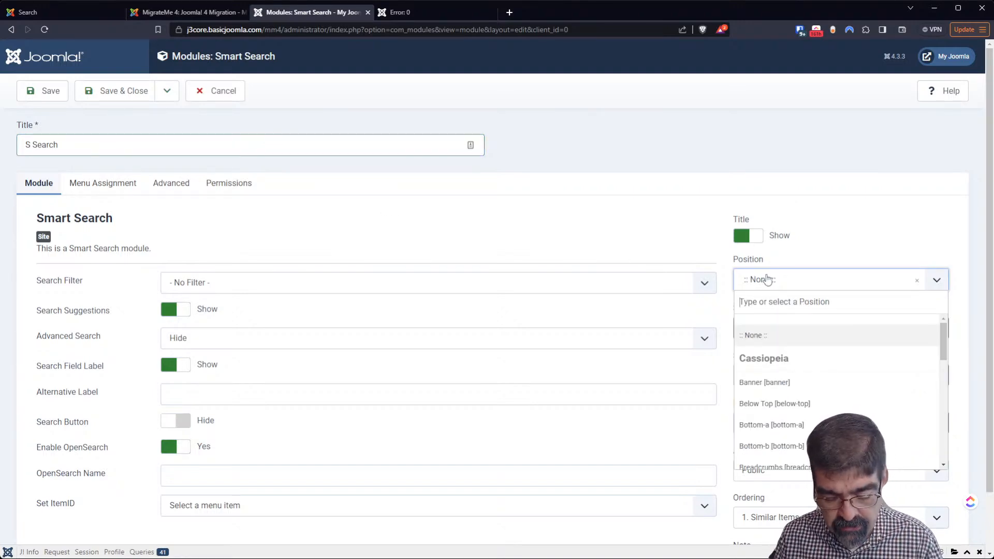
{"action": "type", "text": "search"}
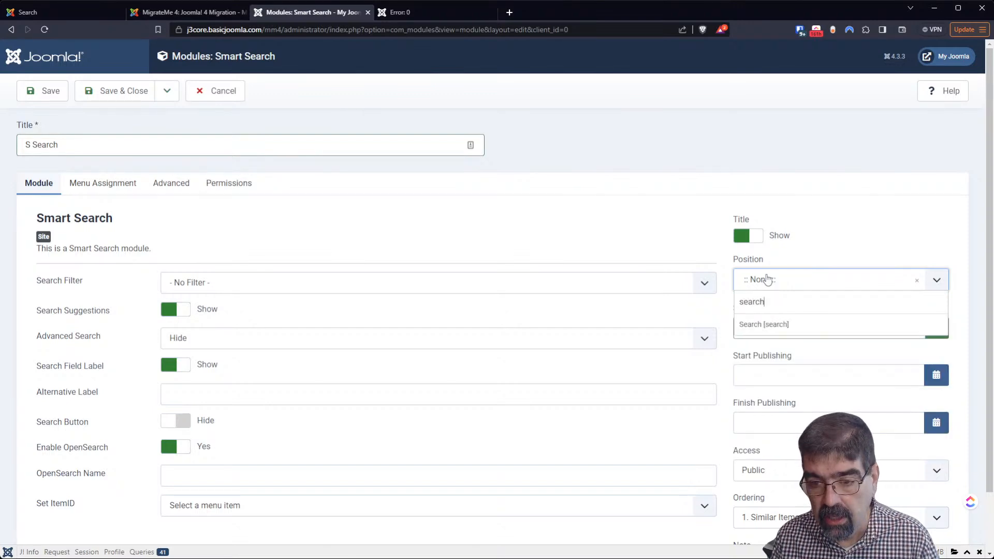
{"action": "left_click", "coordinate": [768, 325]}
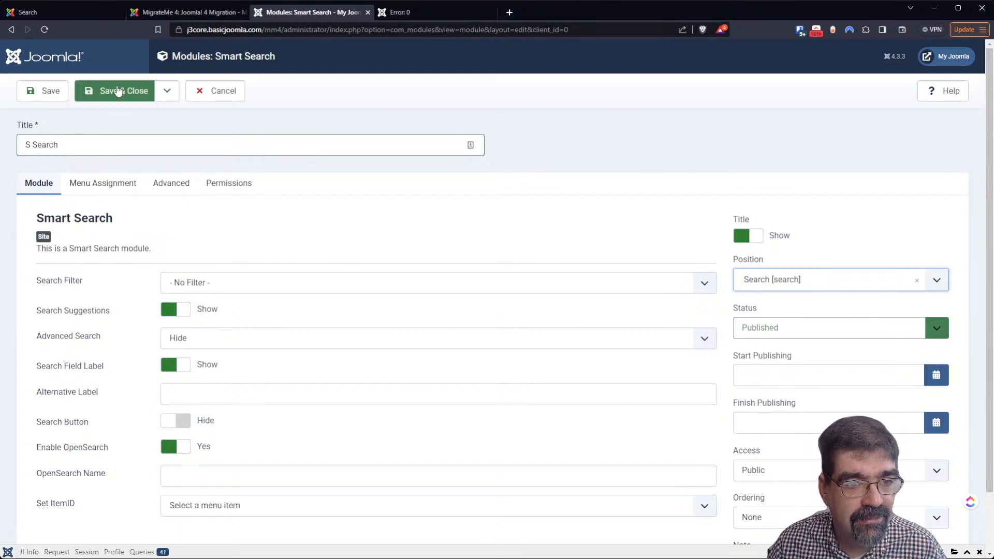
{"action": "left_click", "coordinate": [38, 95]}
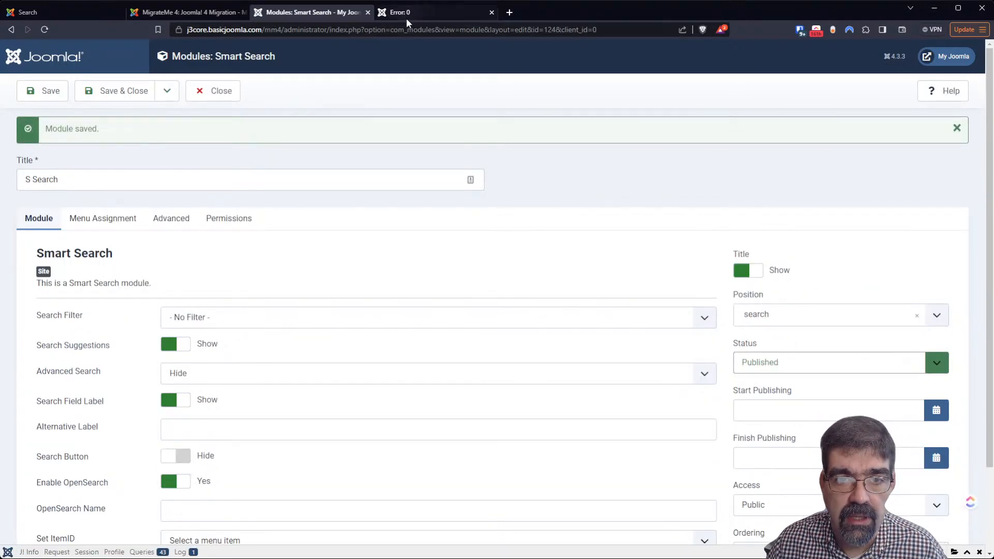
{"action": "left_click", "coordinate": [417, 14]}
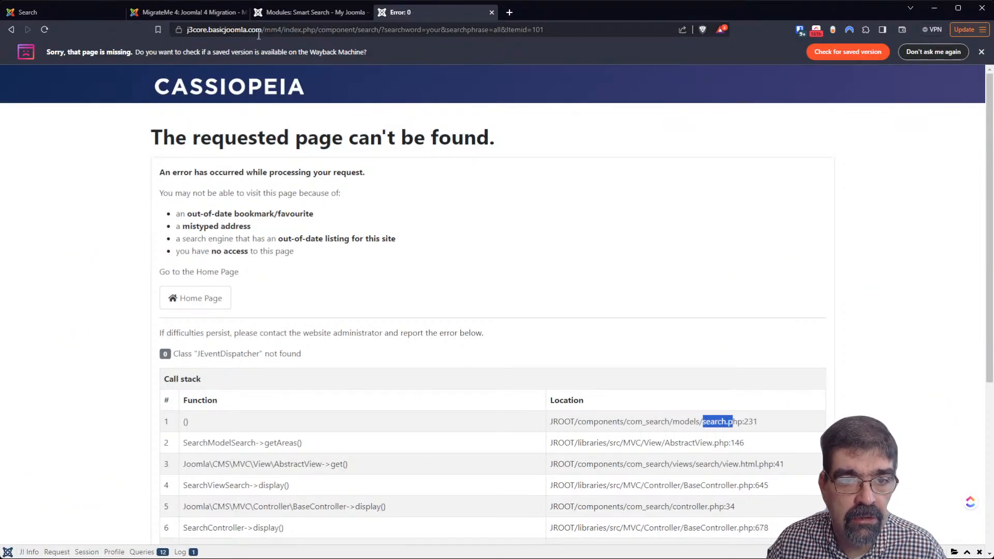
Load the /mm4/ site root home page and compare it with the S Search module editor
{"action": "left_click_drag", "start_coordinate": [290, 30], "coordinate": [632, 1]}
{"action": "key", "text": "BackSpace"}
{"action": "key", "text": "Return"}
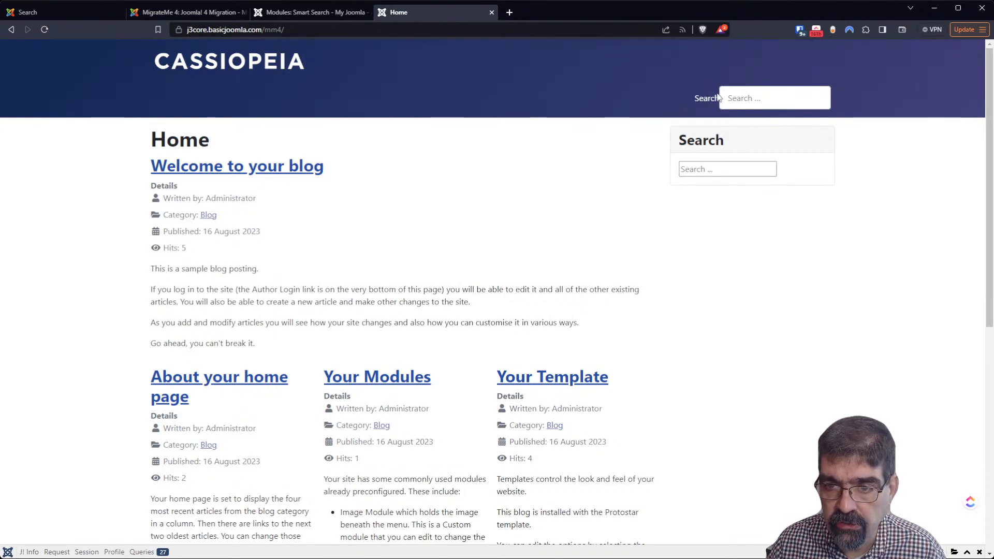
{"action": "left_click", "coordinate": [270, 12]}
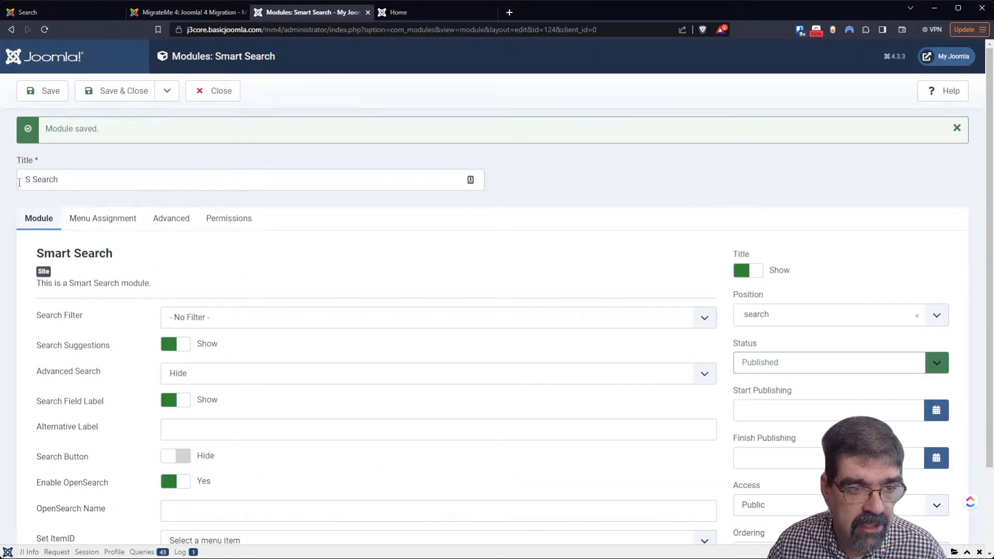
{"action": "left_click", "coordinate": [430, 6]}
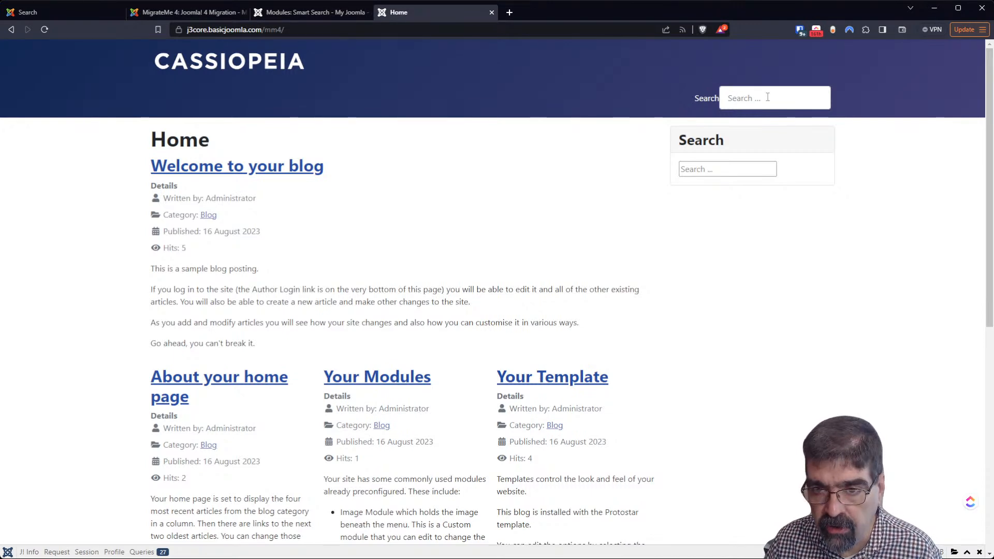
{"action": "left_click", "coordinate": [310, 12]}
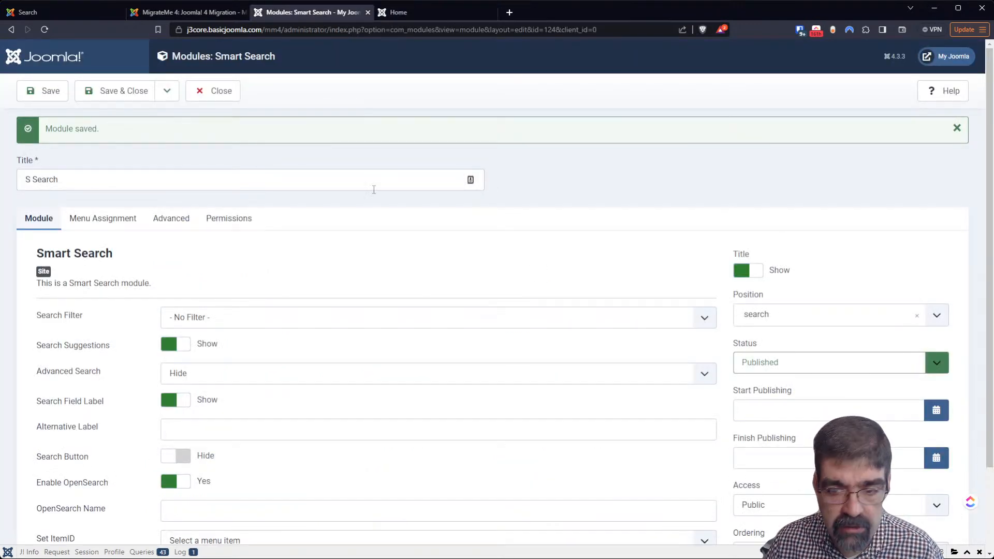
{"action": "left_click", "coordinate": [754, 324]}
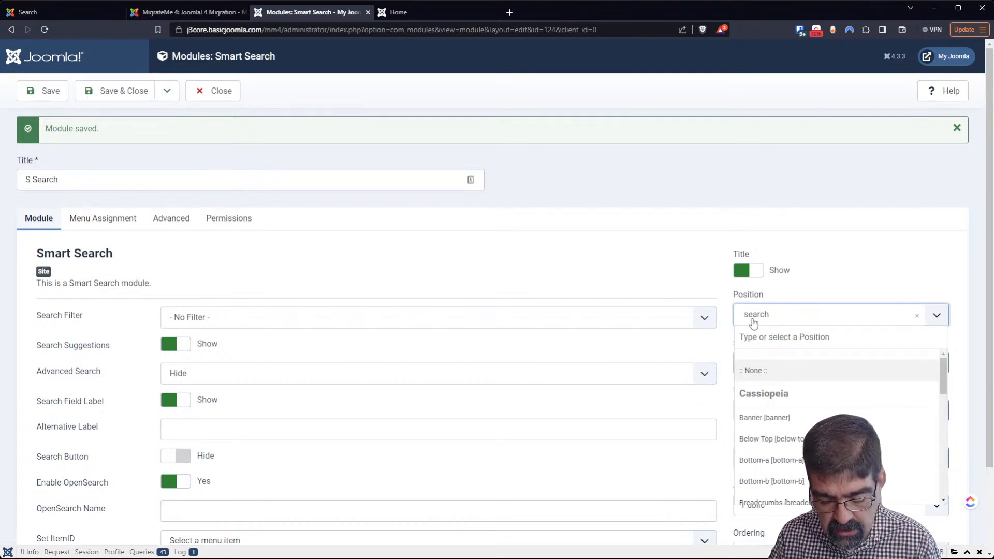
Move S Search to the Sidebar-right position and reload the home page to see it there
{"action": "type", "text": "sid"}
{"action": "key", "text": "Return"}
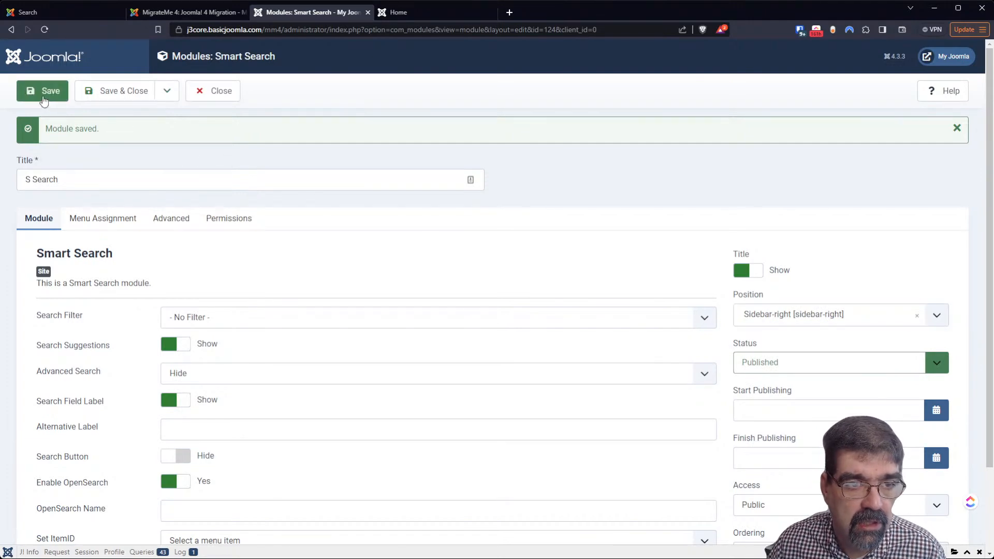
{"action": "left_click", "coordinate": [424, 7]}
{"action": "left_click", "coordinate": [44, 30]}
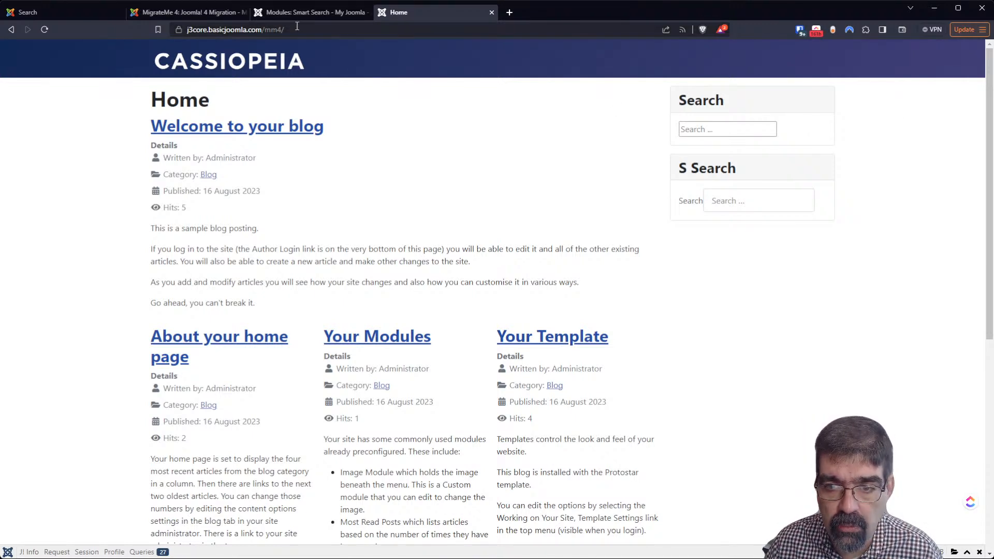
Close the S Search editor and unpublish the old Search module
{"action": "left_click", "coordinate": [287, 13]}
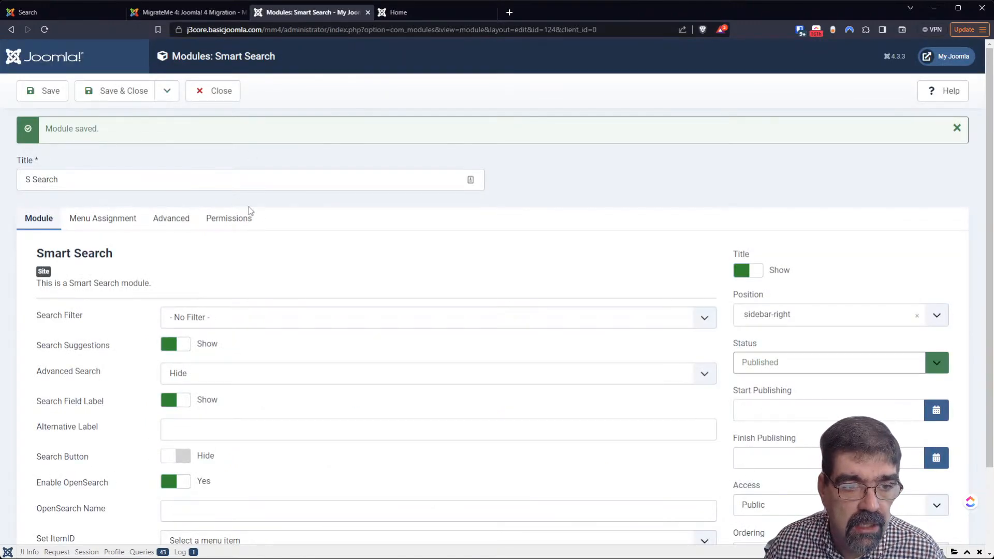
{"action": "left_click", "coordinate": [209, 101]}
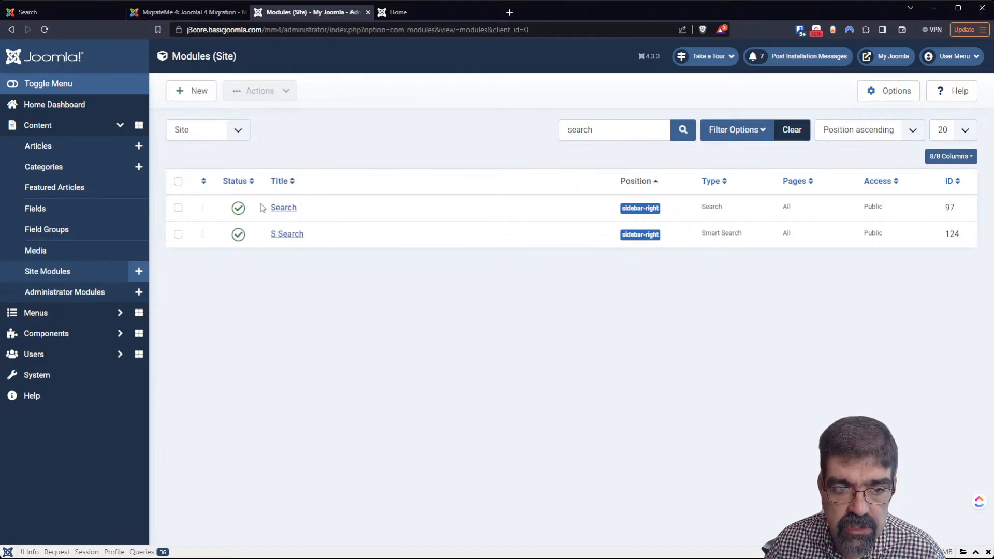
{"action": "left_click", "coordinate": [238, 208]}
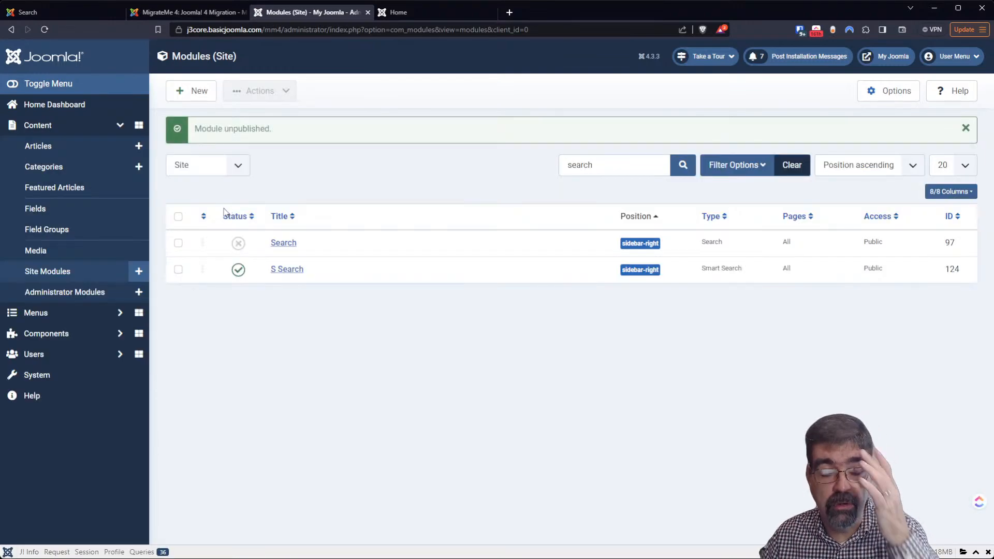
Reload the front-end home page and search for 'your' in the S Search box
{"action": "left_click", "coordinate": [423, 16]}
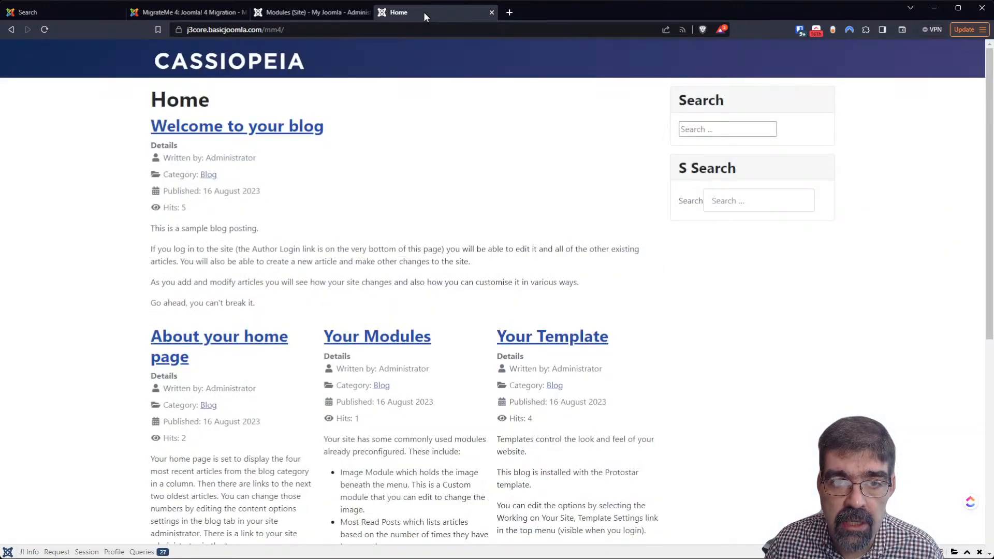
{"action": "left_click", "coordinate": [44, 30]}
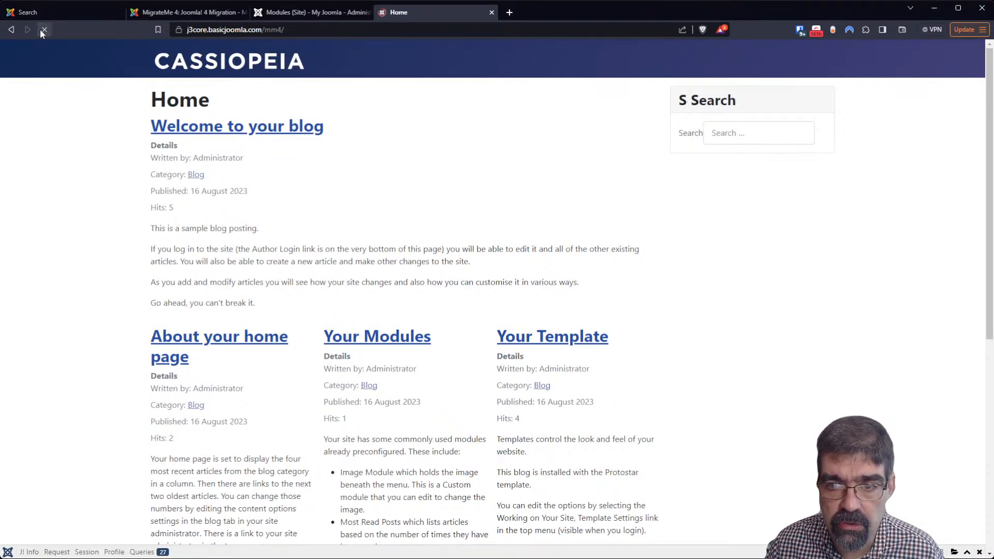
{"action": "left_click", "coordinate": [719, 136]}
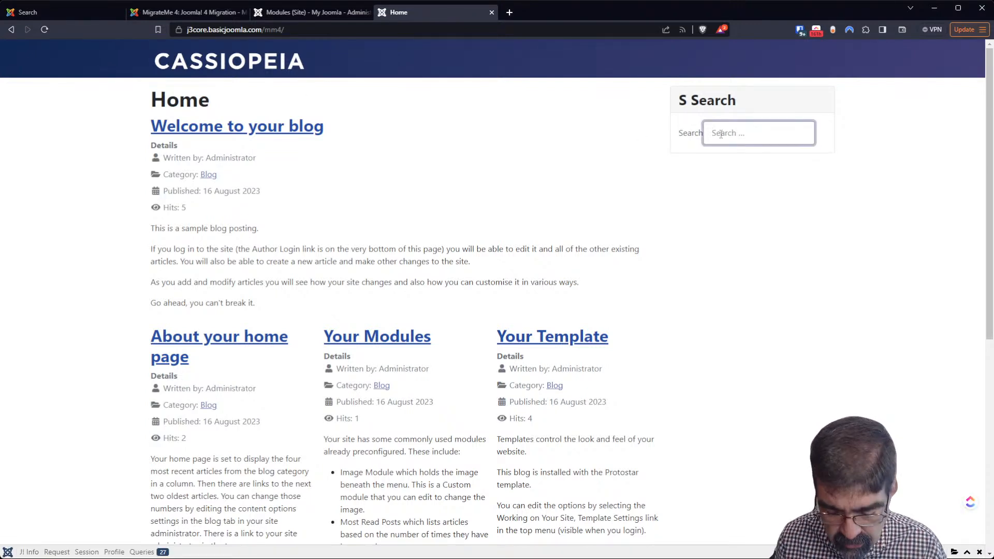
{"action": "type", "text": "your"}
{"action": "key", "text": "Return"}
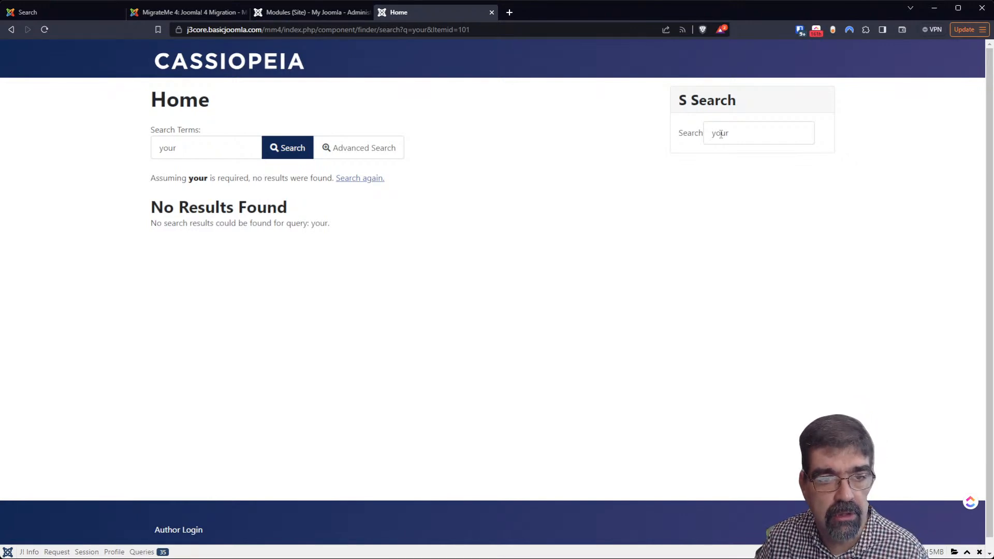
After seeing No Results Found for 'your', go back to the Site Modules admin list
{"action": "left_click", "coordinate": [292, 12]}
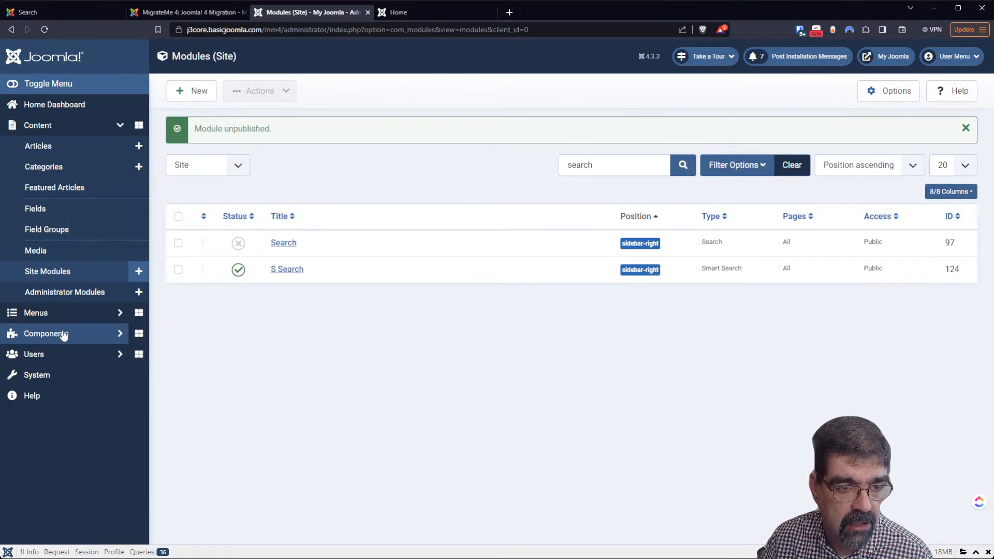
Open Components > Smart Search to view its Indexed Content page
{"action": "left_click", "coordinate": [46, 334]}
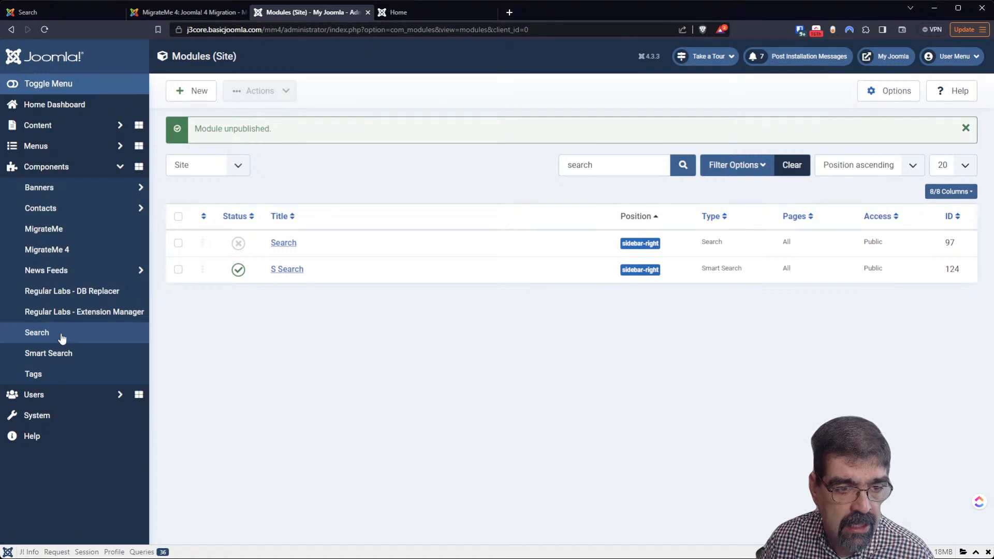
{"action": "left_click", "coordinate": [58, 354]}
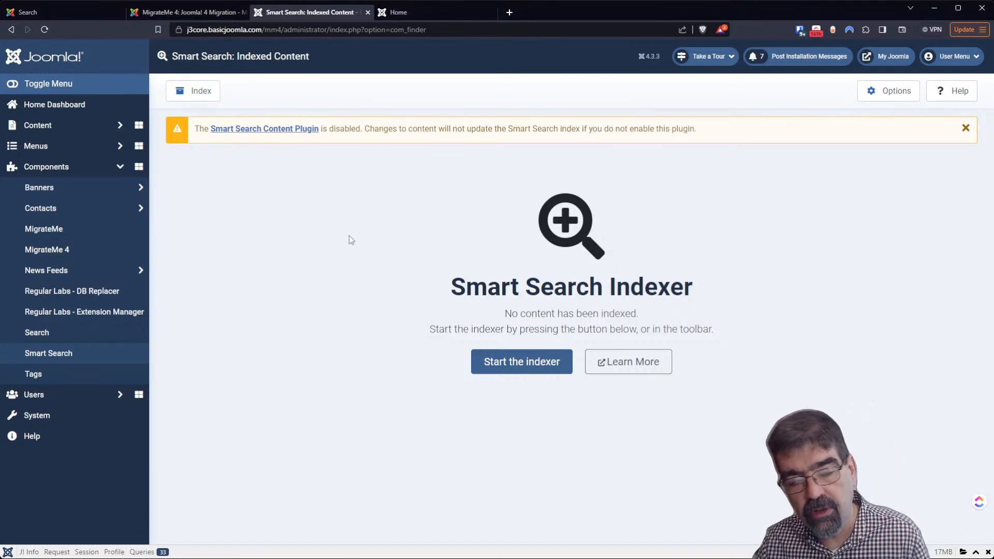
Set the Content - Smart Search plugin to Enabled, save and close, then reload the page
{"action": "left_click", "coordinate": [260, 130]}
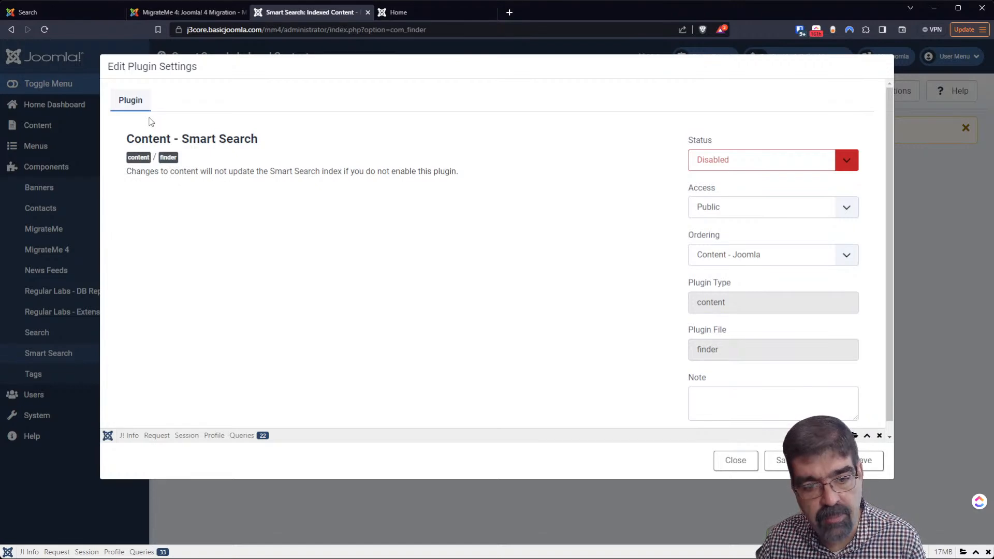
{"action": "left_click", "coordinate": [734, 161]}
{"action": "left_click", "coordinate": [741, 177]}
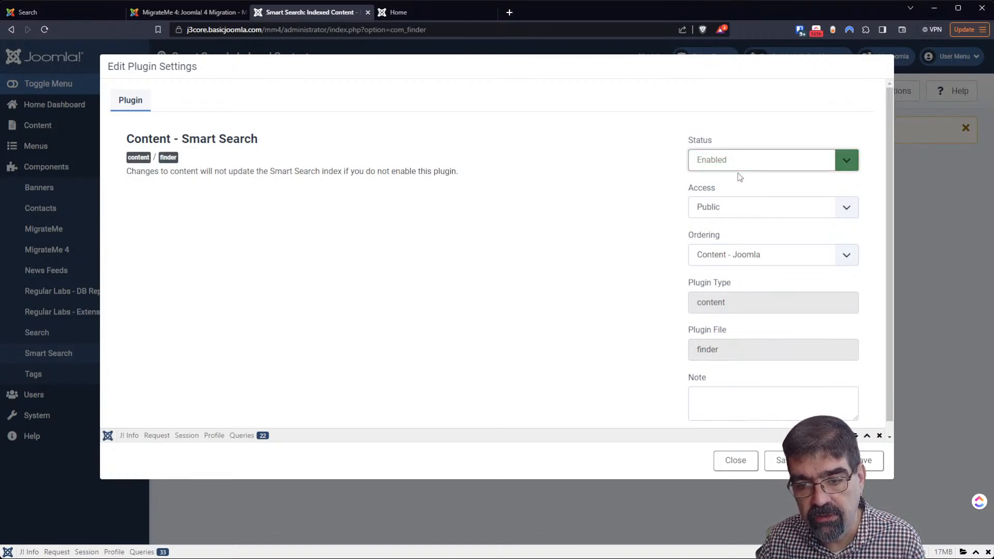
{"action": "left_click", "coordinate": [802, 461]}
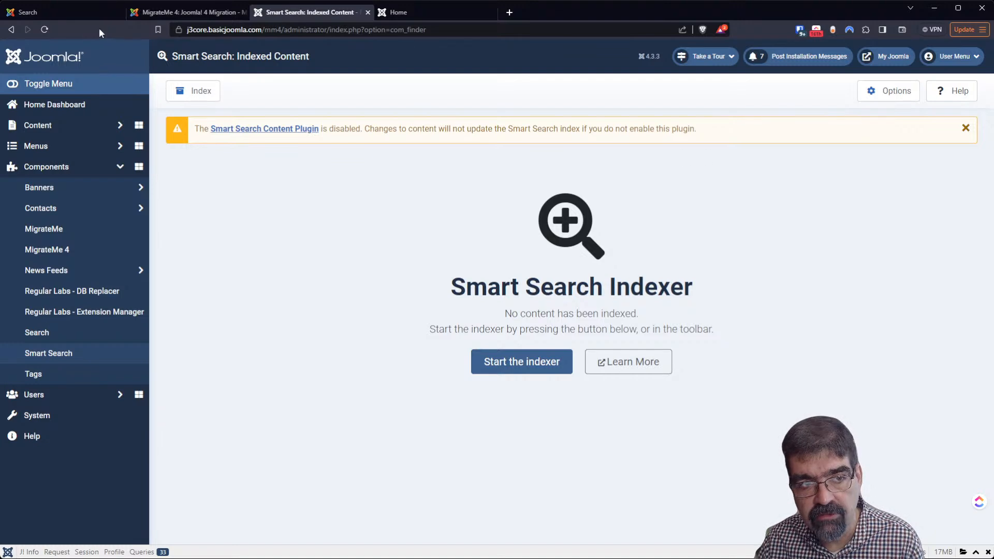
{"action": "left_click", "coordinate": [44, 29]}
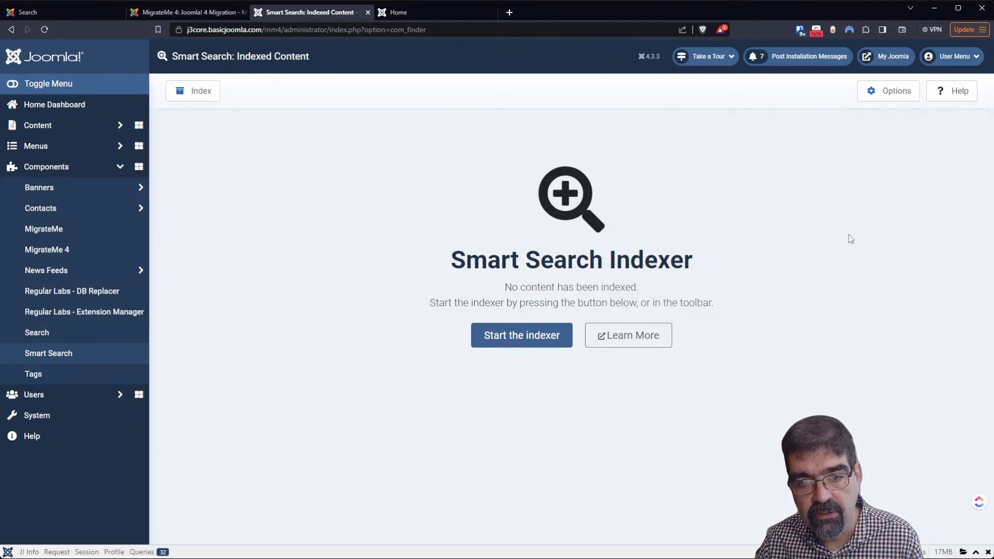
Search the front end for 'you', which finds nothing, then run the Smart Search indexer
{"action": "left_click", "coordinate": [418, 12]}
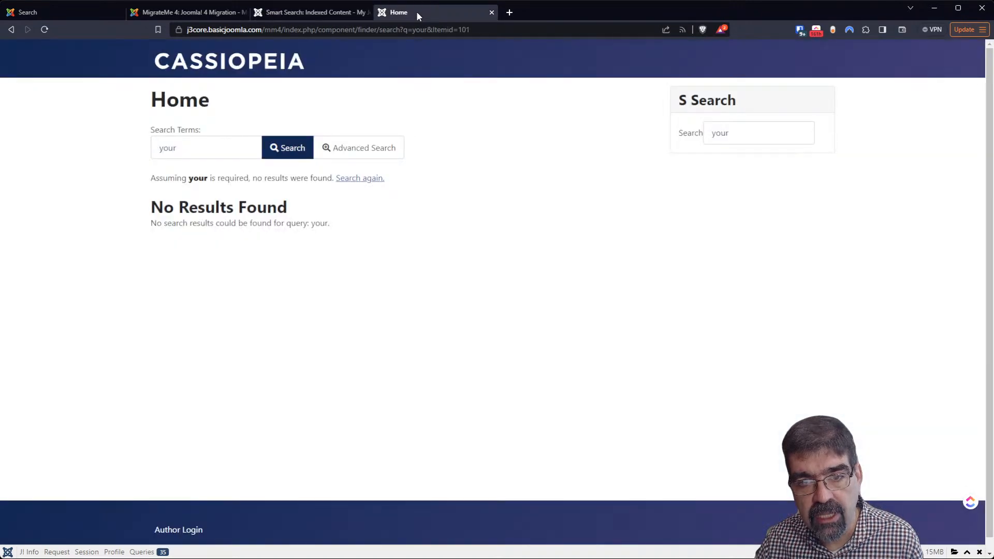
{"action": "left_click", "coordinate": [739, 134]}
{"action": "key", "text": "Return"}
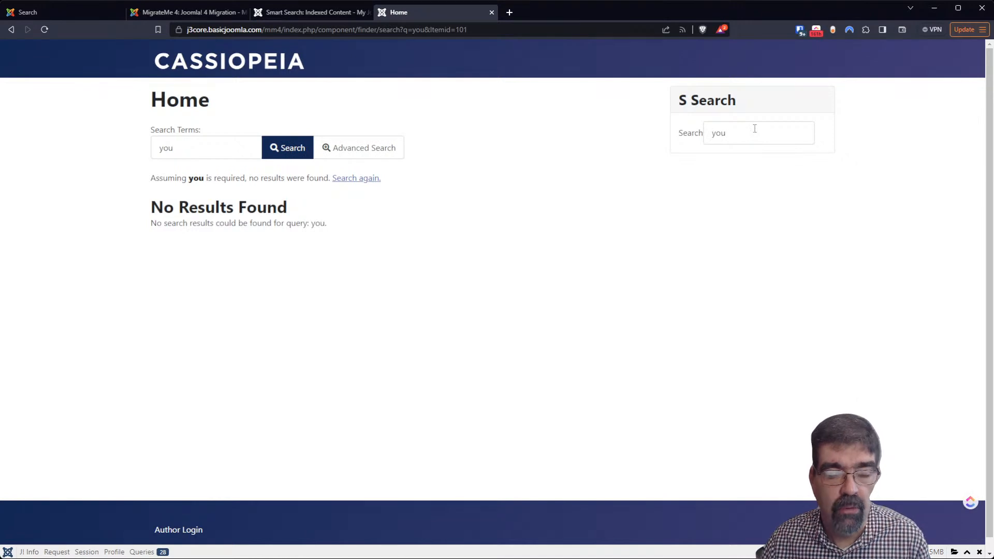
{"action": "left_click", "coordinate": [309, 13]}
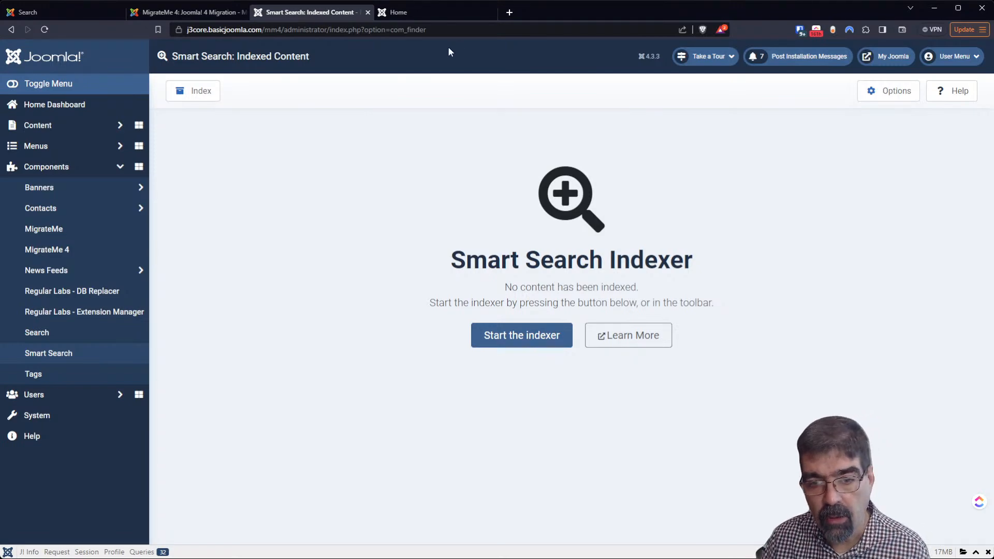
{"action": "left_click", "coordinate": [512, 327]}
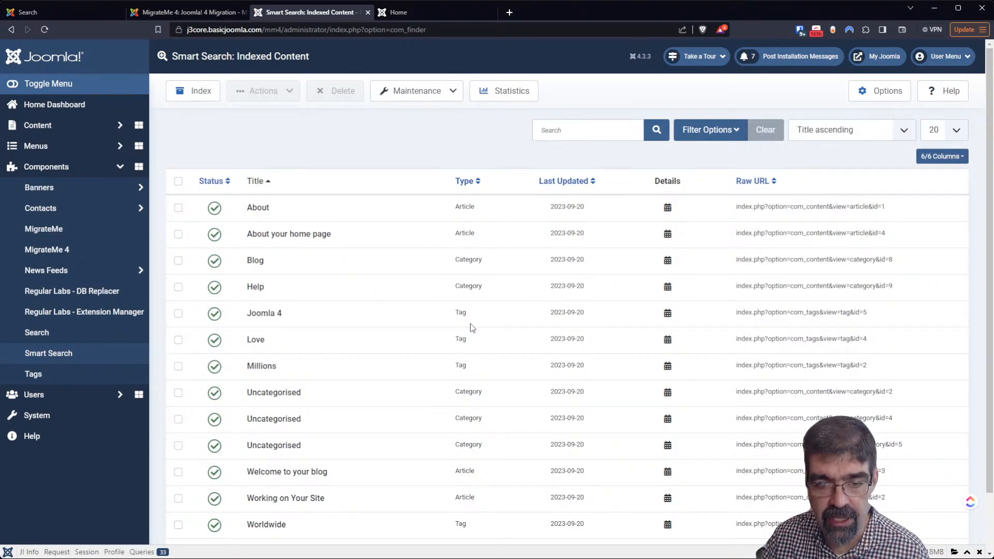
Review the indexed articles, categories and tags, ticking the About and Joomla 4 entries
{"action": "scroll", "coordinate": [514, 280], "scroll_direction": "down", "scroll_amount": 1}
{"action": "scroll", "coordinate": [514, 280], "scroll_direction": "down", "scroll_amount": 2}
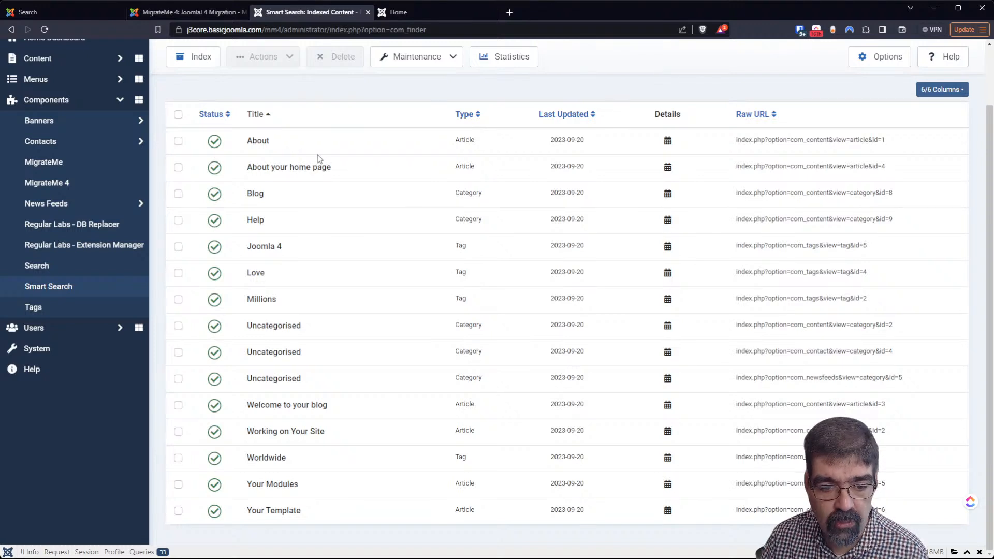
{"action": "scroll", "coordinate": [315, 152], "scroll_direction": "up", "scroll_amount": 3}
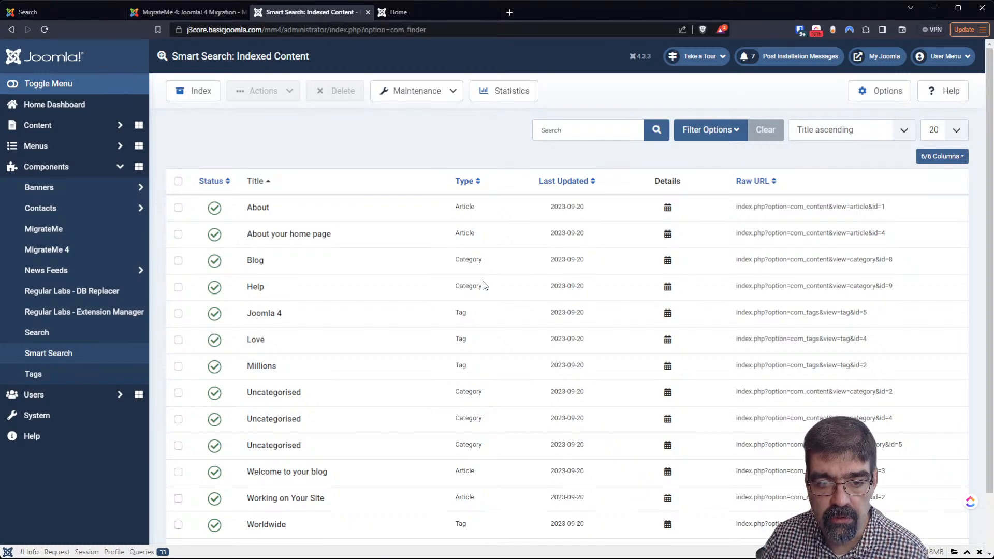
{"action": "scroll", "coordinate": [482, 289], "scroll_direction": "down", "scroll_amount": 1}
{"action": "scroll", "coordinate": [483, 290], "scroll_direction": "up", "scroll_amount": 1}
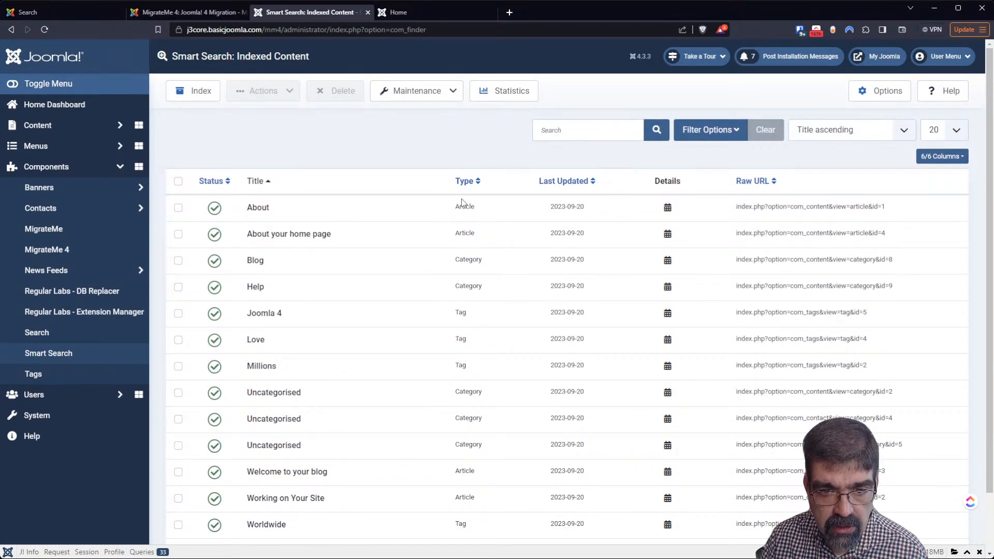
{"action": "left_click_drag", "start_coordinate": [455, 207], "coordinate": [510, 210]}
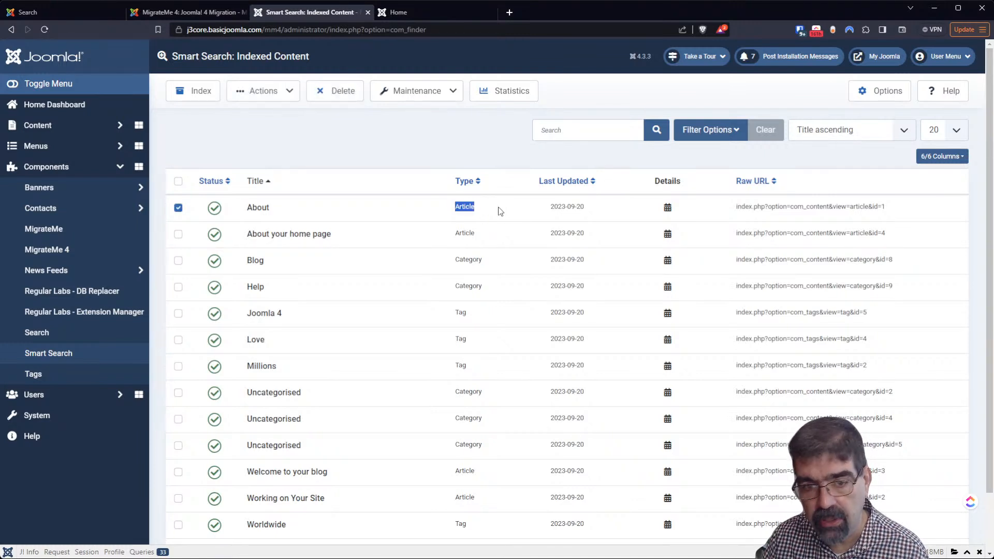
{"action": "left_click", "coordinate": [475, 258]}
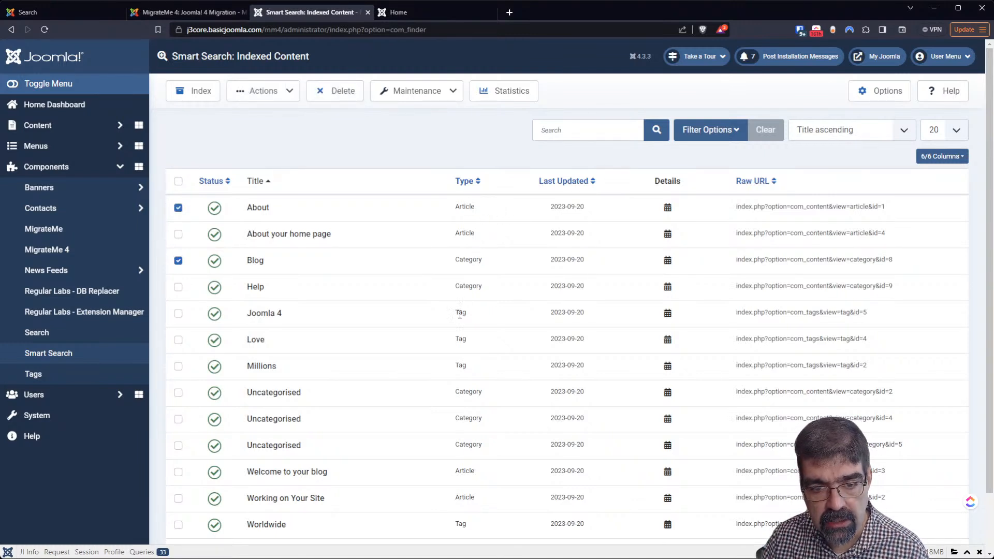
{"action": "left_click", "coordinate": [460, 314]}
Open the System Dashboard in a new browser tab and switch to it
{"action": "scroll", "coordinate": [460, 317], "scroll_direction": "down", "scroll_amount": 2}
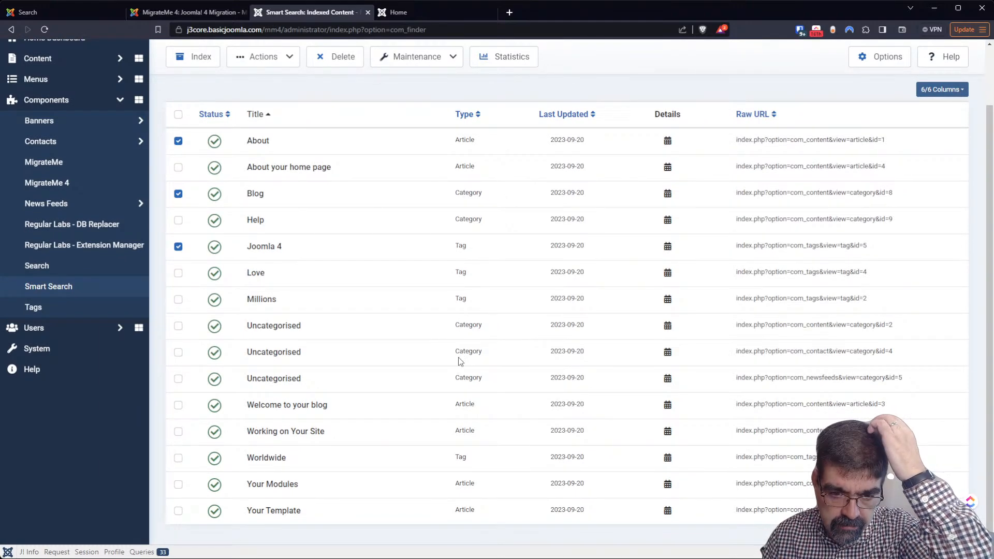
{"action": "scroll", "coordinate": [473, 414], "scroll_direction": "up", "scroll_amount": 2}
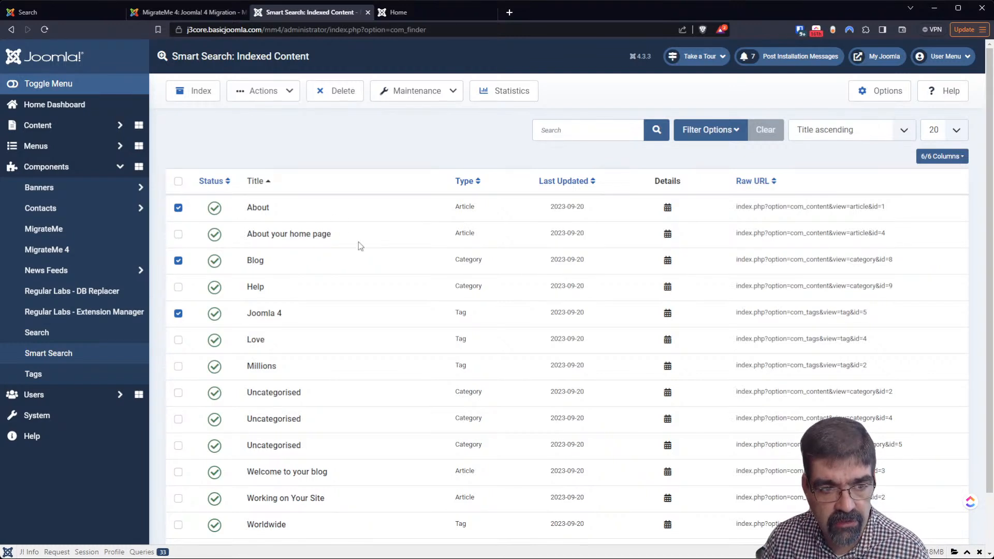
{"action": "middle_click", "coordinate": [70, 420]}
{"action": "left_click", "coordinate": [417, 12]}
Filter Manage Extensions by 'smart search' to list the eight Smart Search extensions
{"action": "left_click", "coordinate": [467, 242]}
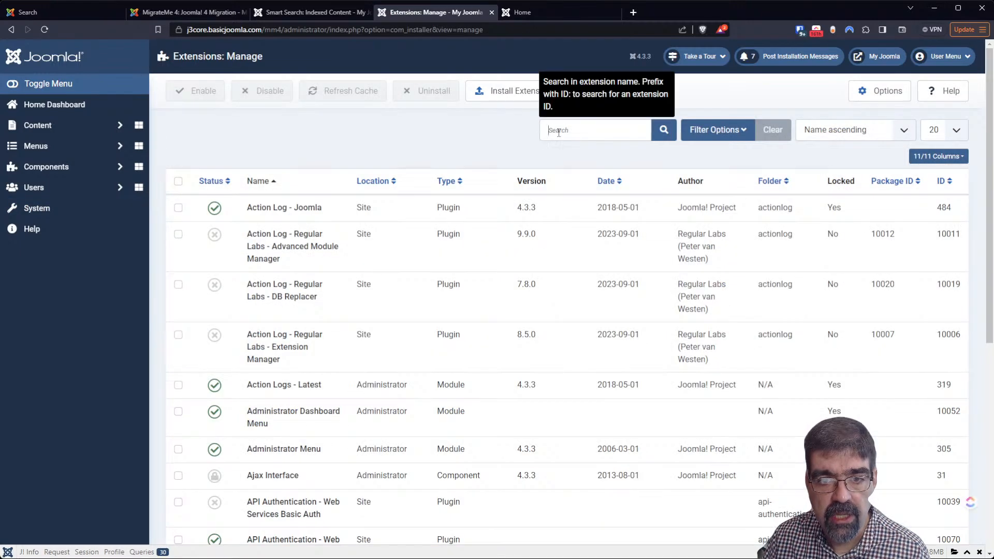
{"action": "left_click", "coordinate": [565, 125]}
{"action": "type", "text": "search"}
{"action": "key", "text": "Return"}
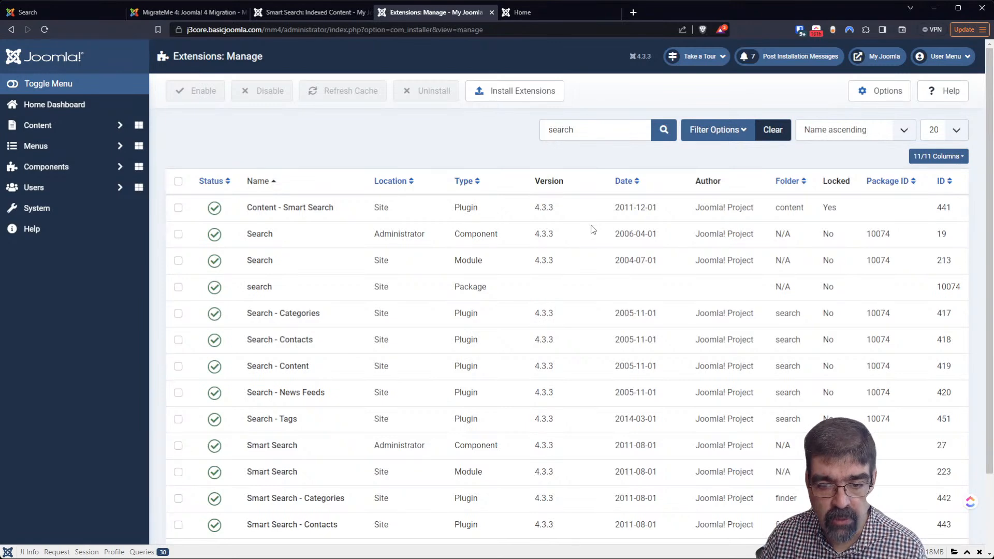
{"action": "scroll", "coordinate": [570, 216], "scroll_direction": "down", "scroll_amount": 2}
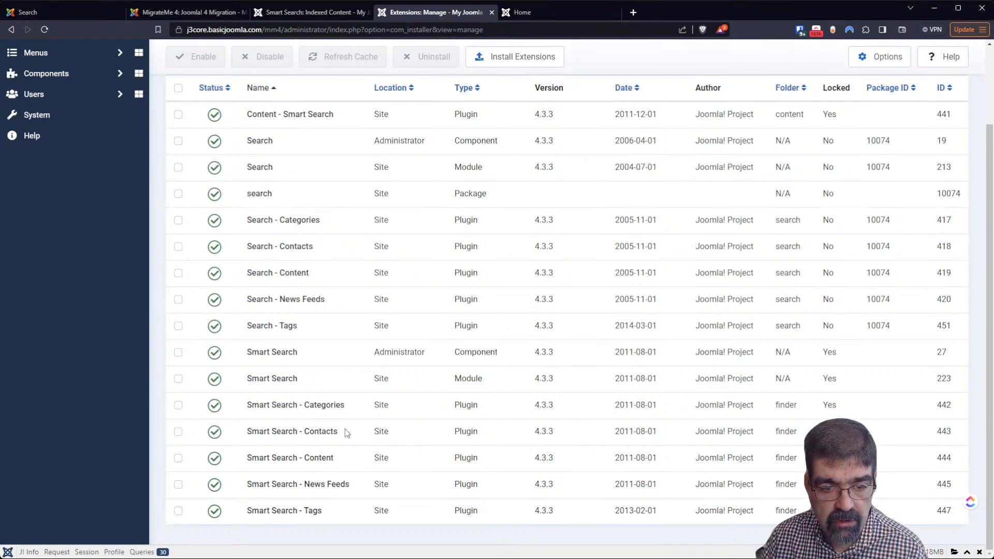
{"action": "mouse_move", "coordinate": [280, 435]}
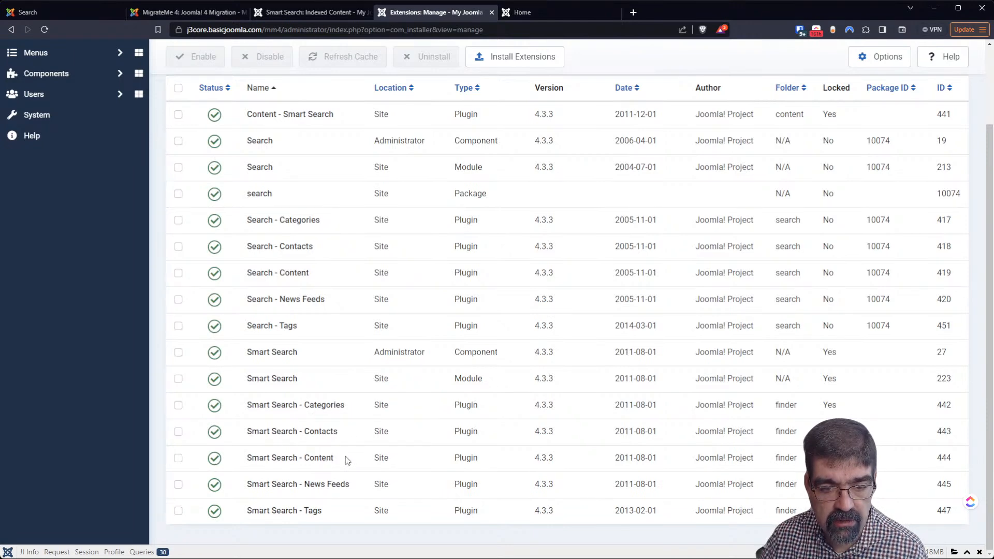
{"action": "mouse_move", "coordinate": [297, 487]}
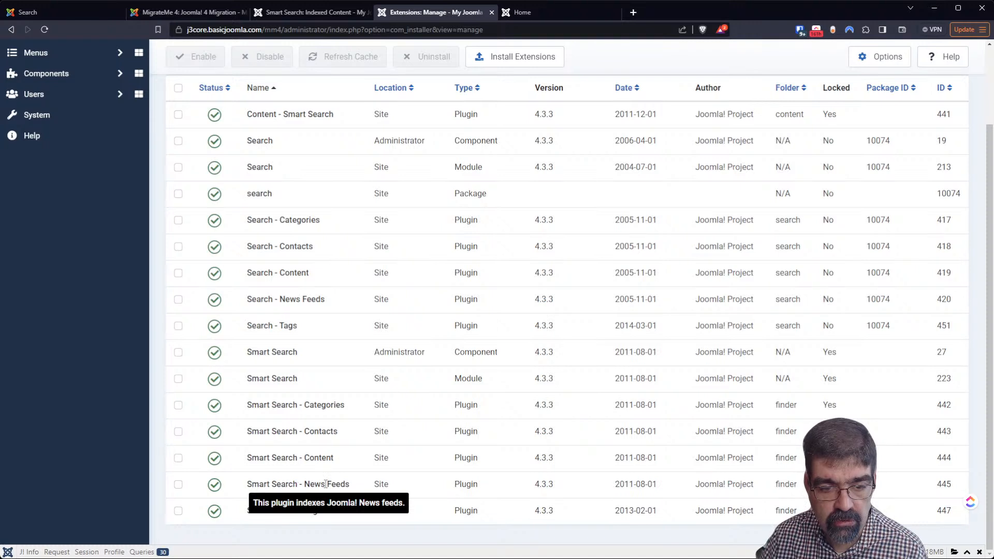
{"action": "scroll", "coordinate": [434, 397], "scroll_direction": "up", "scroll_amount": 2}
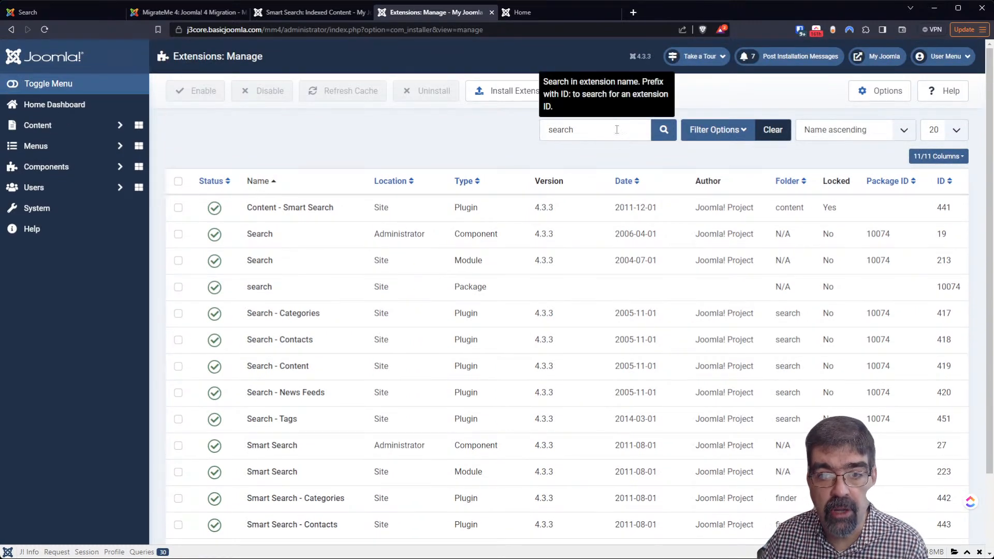
{"action": "type", "text": "smart"}
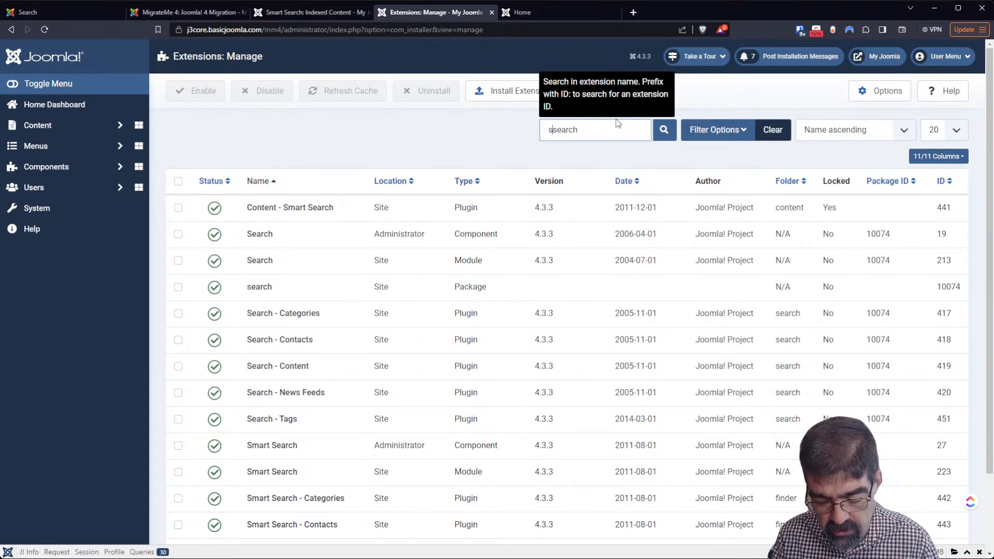
{"action": "key", "text": "Return"}
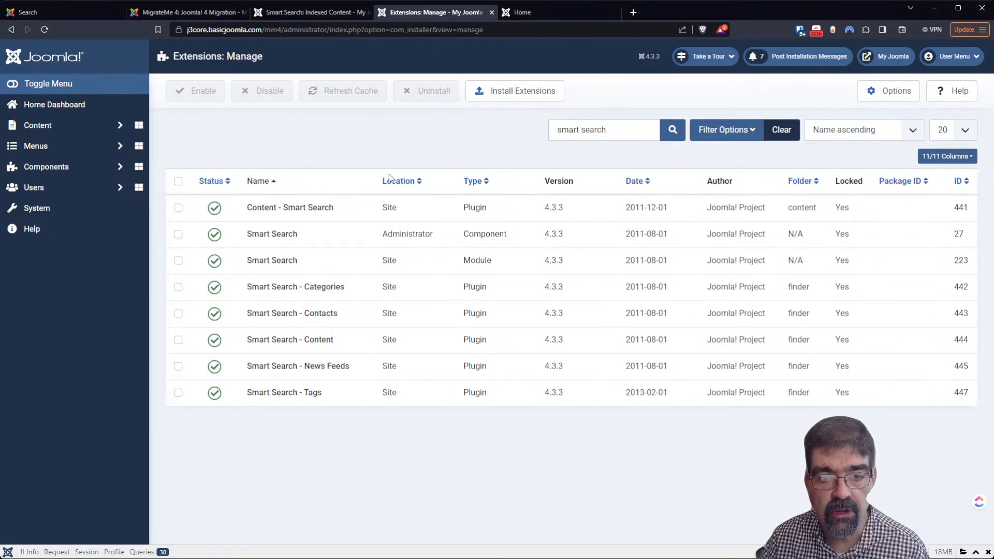
Disable the Smart Search - Tags plugin and return to the Indexed Content tab
{"action": "mouse_move", "coordinate": [282, 206]}
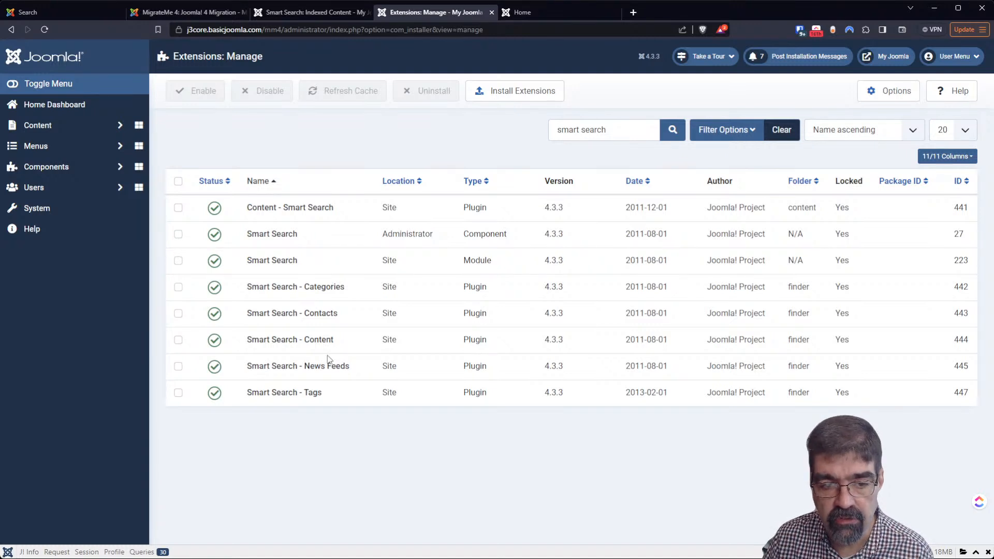
{"action": "left_click", "coordinate": [215, 393]}
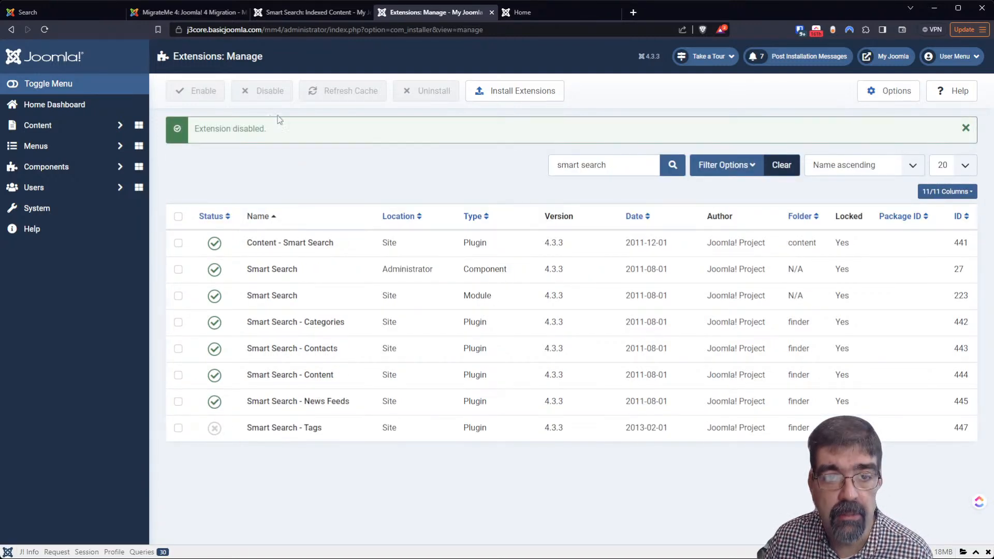
{"action": "left_click", "coordinate": [285, 13]}
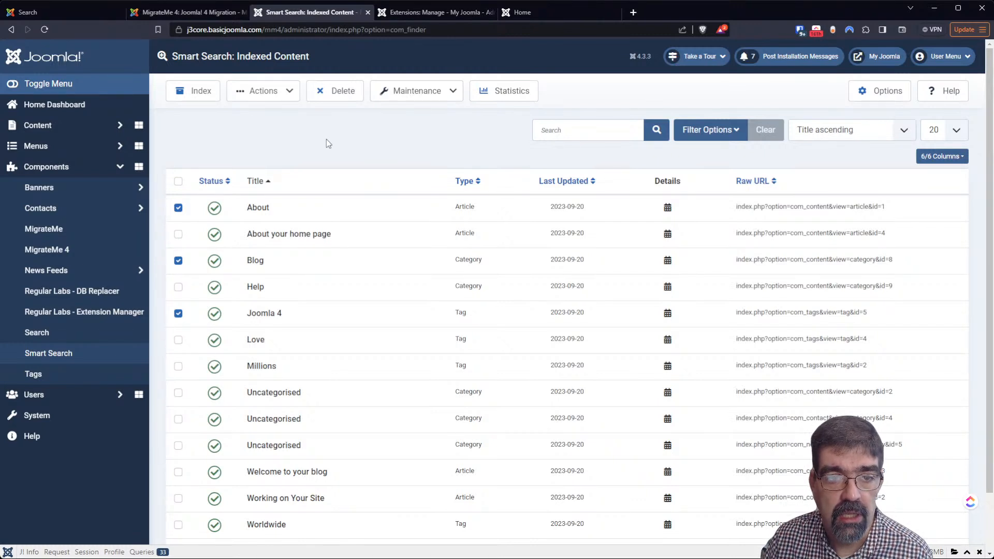
Delete all indexed items in two passes, then rerun the indexer for 11 articles and categories
{"action": "left_click", "coordinate": [178, 181]}
{"action": "left_click", "coordinate": [318, 98]}
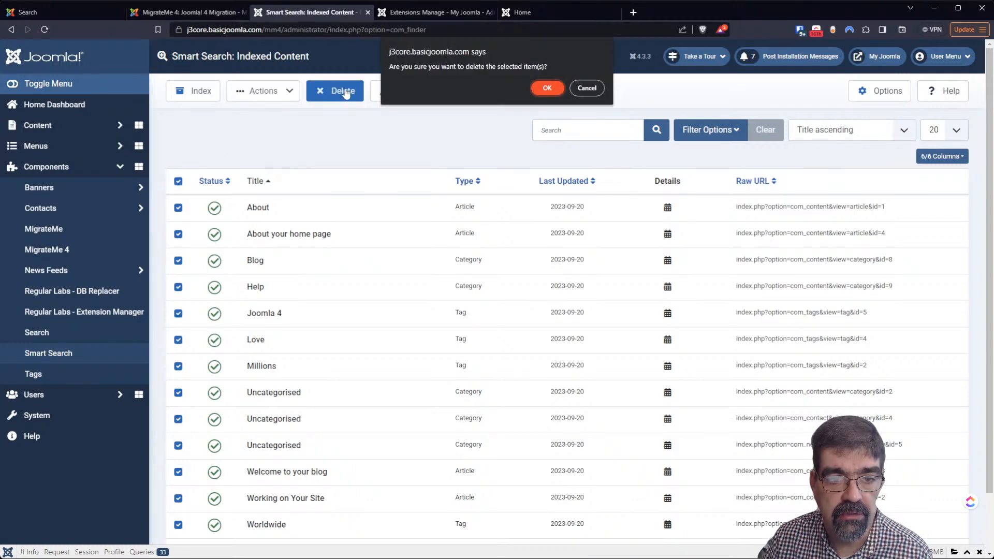
{"action": "left_click", "coordinate": [543, 90]}
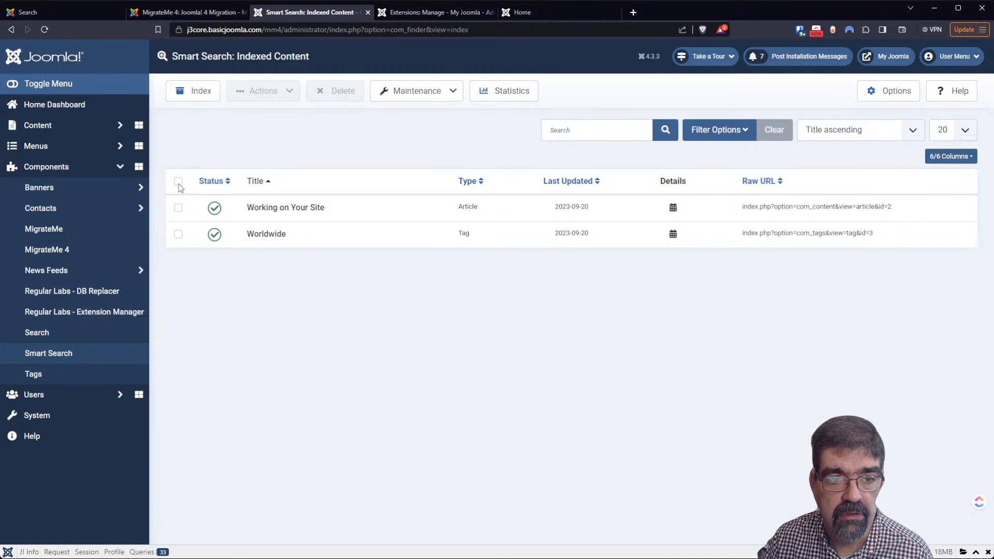
{"action": "left_click", "coordinate": [178, 181]}
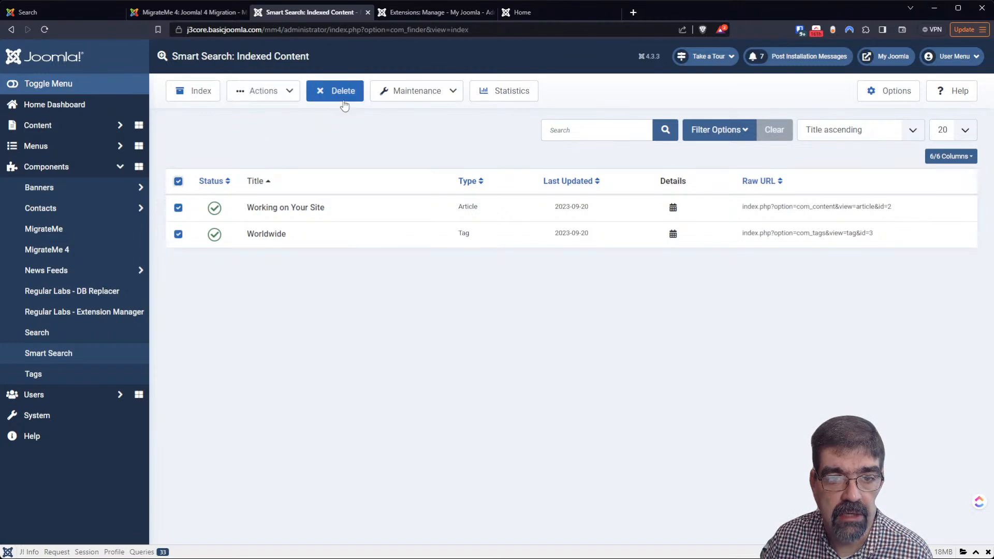
{"action": "left_click", "coordinate": [346, 98]}
{"action": "left_click", "coordinate": [543, 90]}
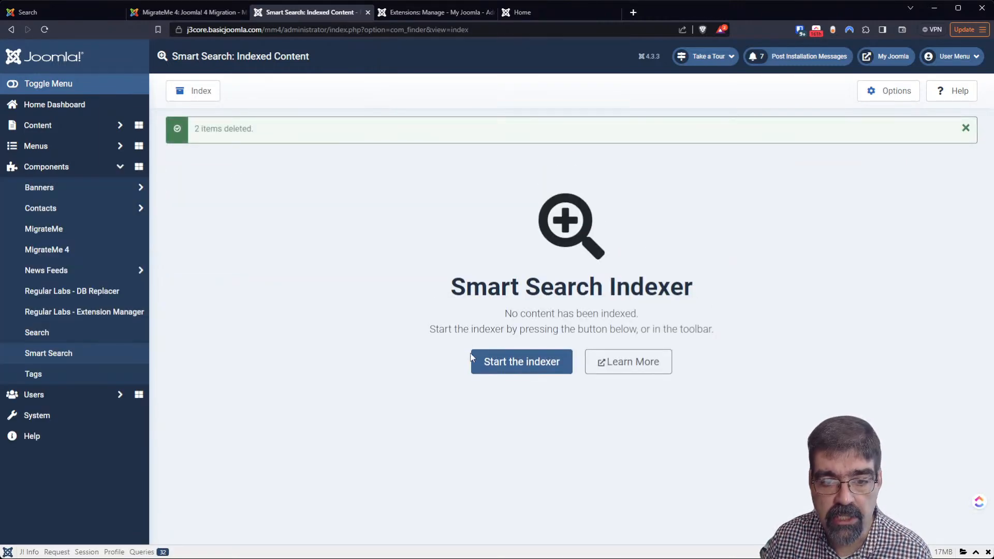
{"action": "left_click", "coordinate": [484, 362]}
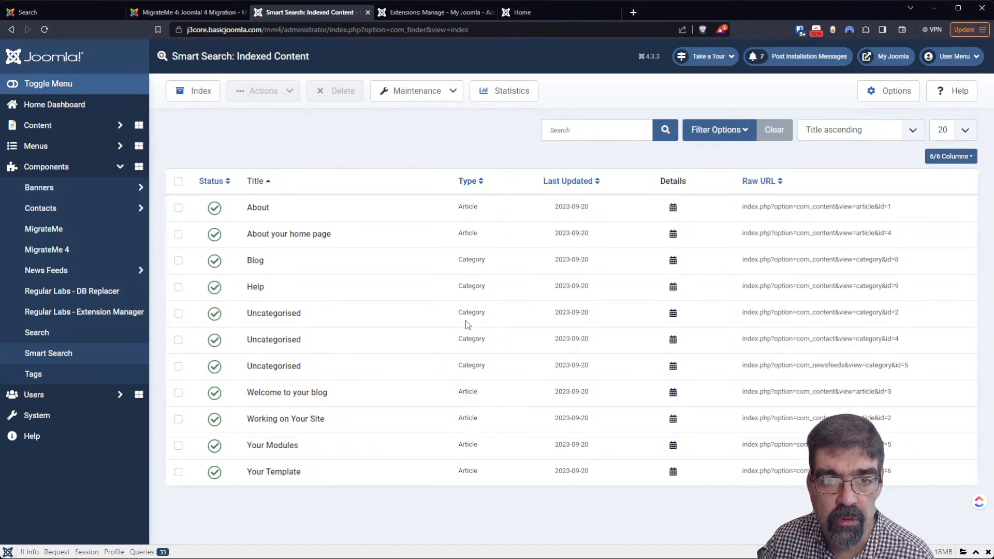
Open the Plugins manager from the System Dashboard and filter it by 'smart search'
{"action": "left_click", "coordinate": [432, 13]}
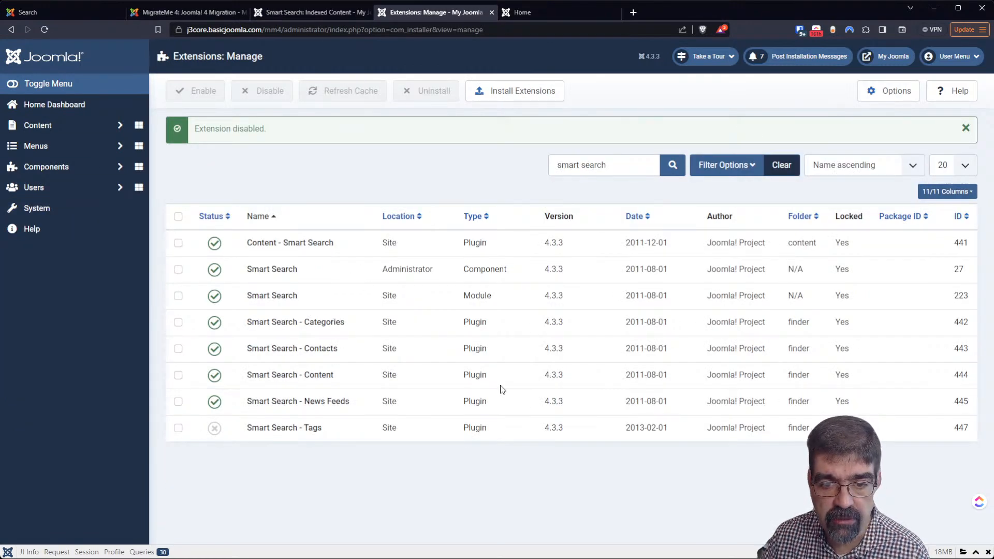
{"action": "left_click", "coordinate": [83, 210]}
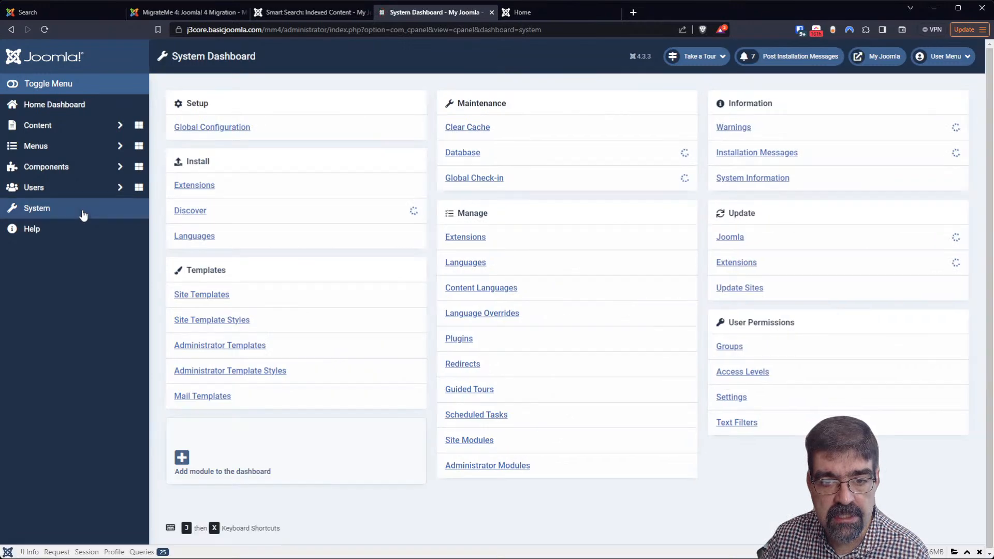
{"action": "left_click", "coordinate": [460, 340]}
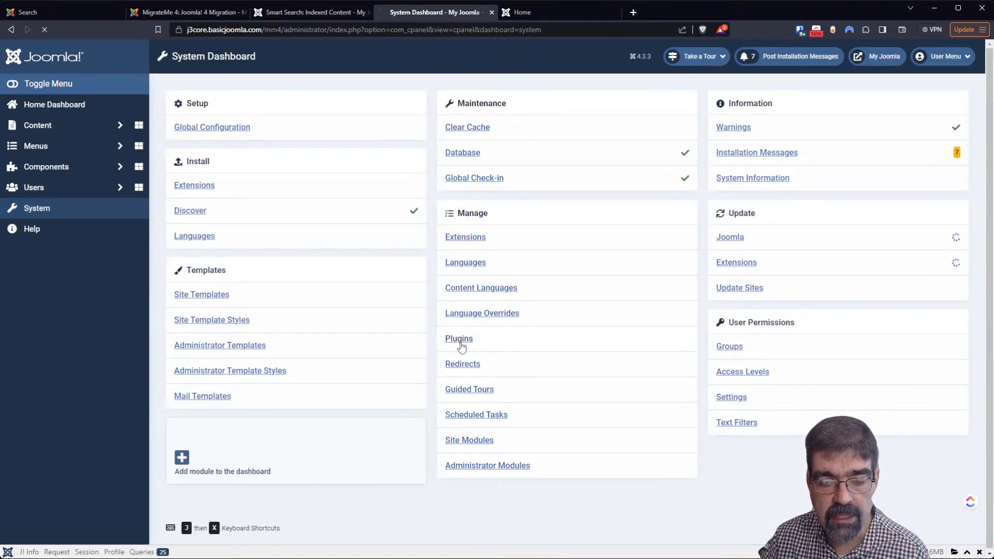
{"action": "left_click", "coordinate": [576, 132]}
{"action": "type", "text": "sma"}
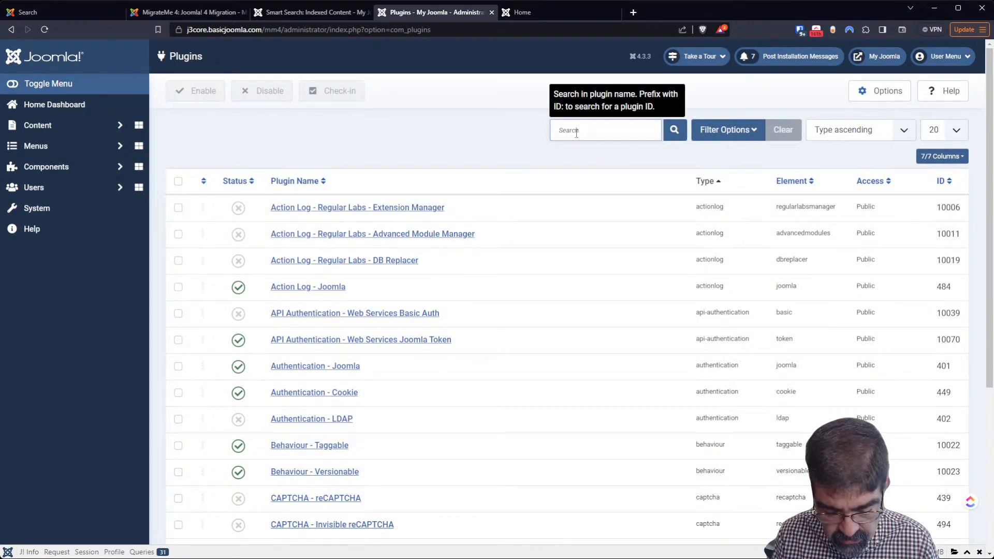
{"action": "type", "text": "rtsearch"}
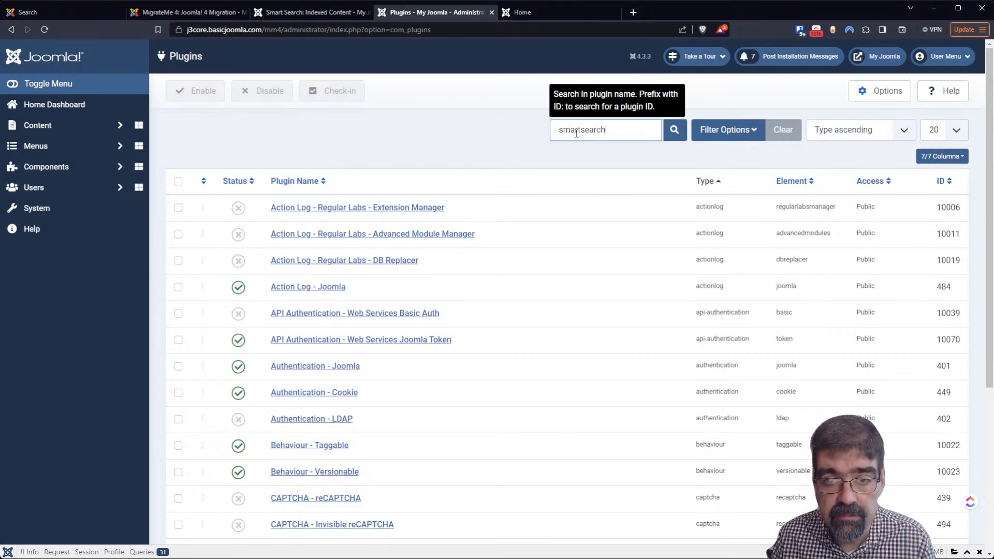
{"action": "left_click", "coordinate": [577, 134]}
{"action": "key", "text": "Return"}
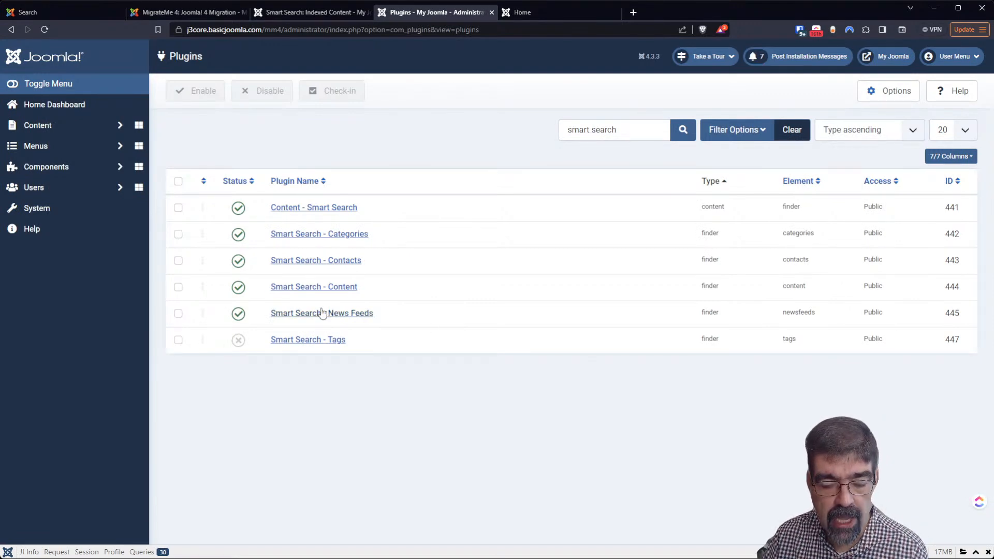
Set Smart Search - Tags to Enabled, save and close, then return to Indexed Content
{"action": "left_click", "coordinate": [314, 341]}
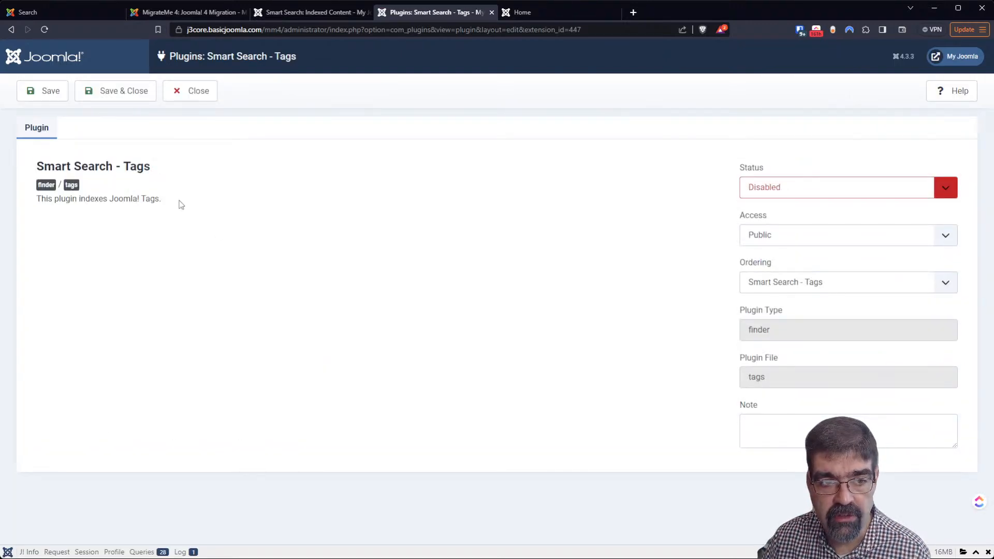
{"action": "left_click", "coordinate": [778, 209]}
{"action": "left_click", "coordinate": [93, 95]}
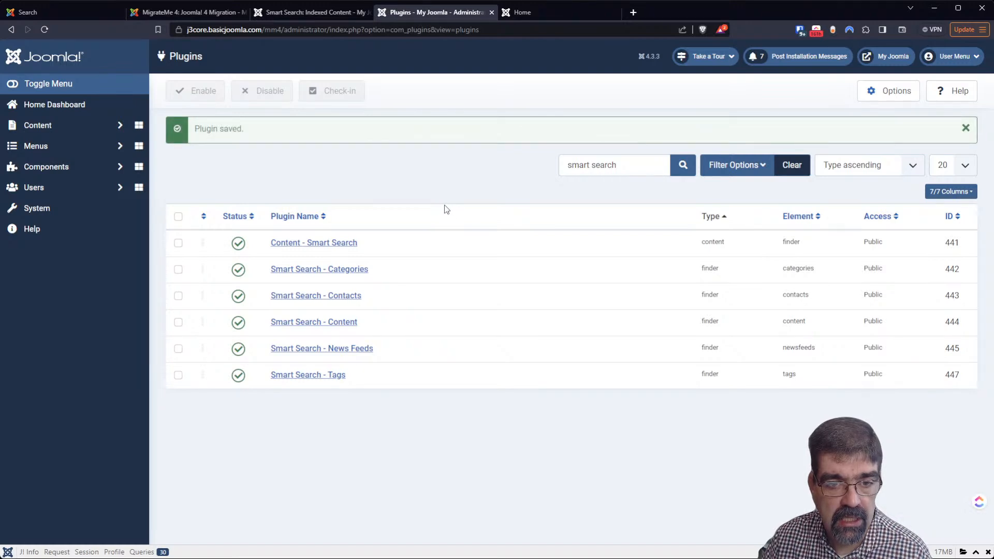
{"action": "left_click", "coordinate": [323, 323]}
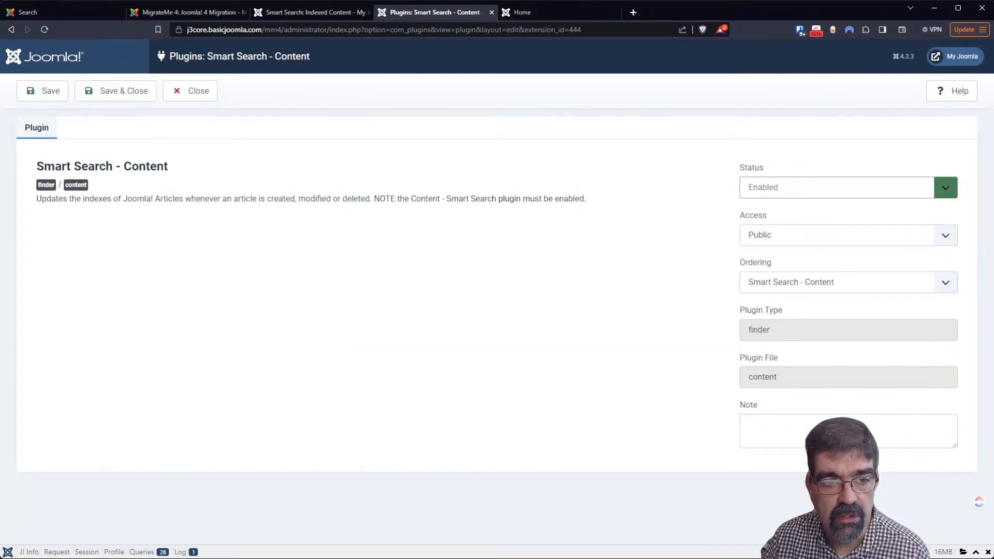
{"action": "left_click", "coordinate": [210, 93]}
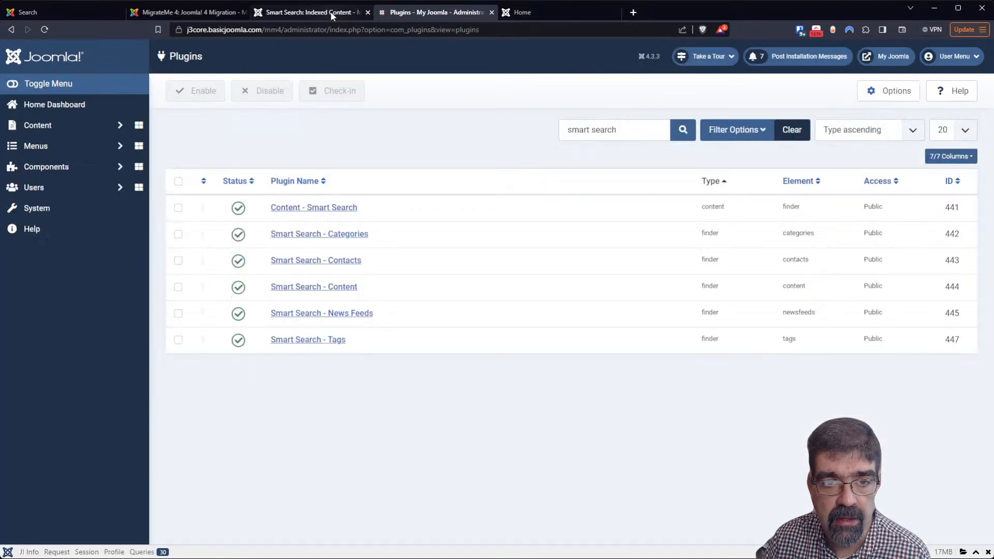
{"action": "left_click", "coordinate": [331, 16]}
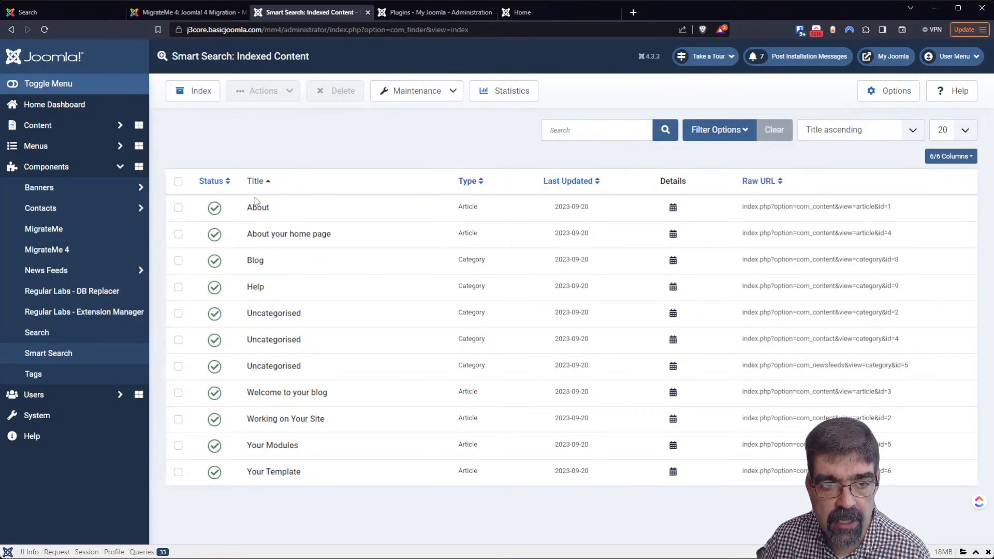
Clear the whole Smart Search index and rebuild it: 6 articles, 5 categories, 4 tags
{"action": "left_click", "coordinate": [429, 98]}
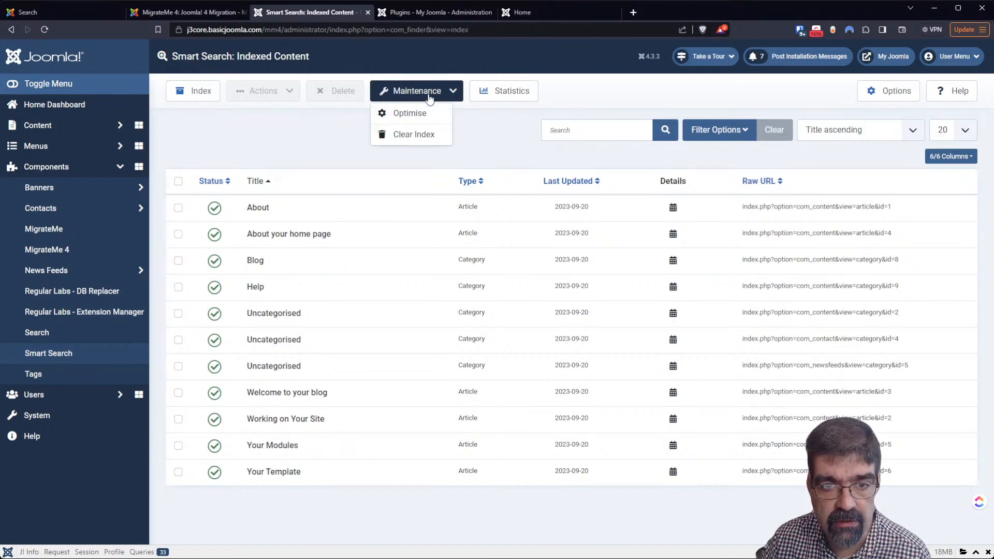
{"action": "left_click", "coordinate": [414, 134]}
{"action": "left_click", "coordinate": [547, 98]}
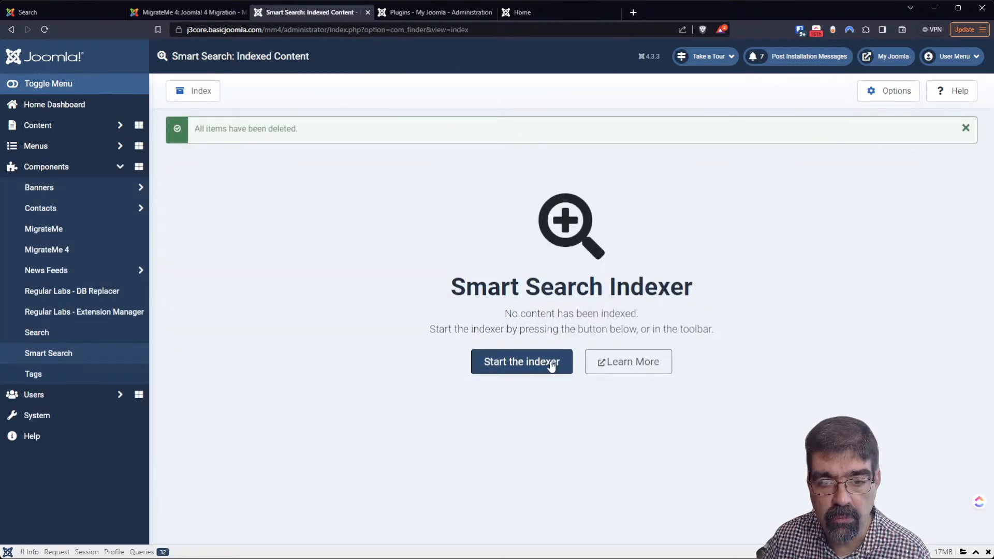
{"action": "left_click", "coordinate": [507, 363]}
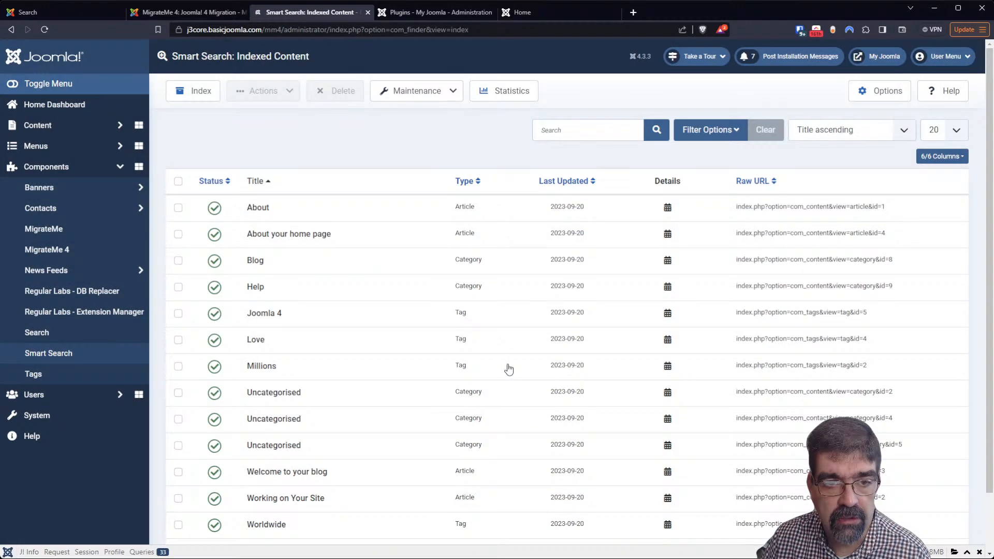
{"action": "scroll", "coordinate": [417, 288], "scroll_direction": "down", "scroll_amount": 2}
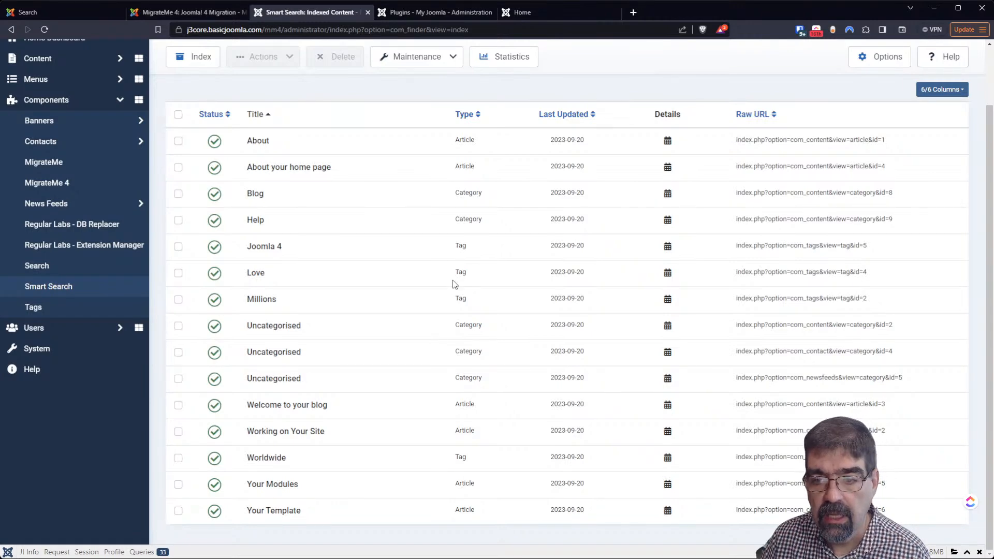
{"action": "scroll", "coordinate": [453, 284], "scroll_direction": "up", "scroll_amount": 2}
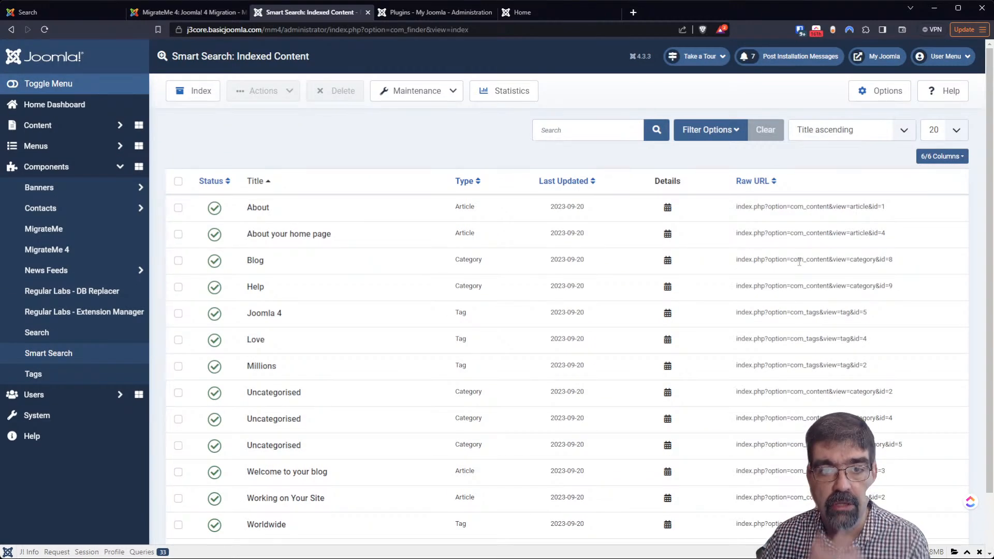
{"action": "left_click", "coordinate": [520, 92]}
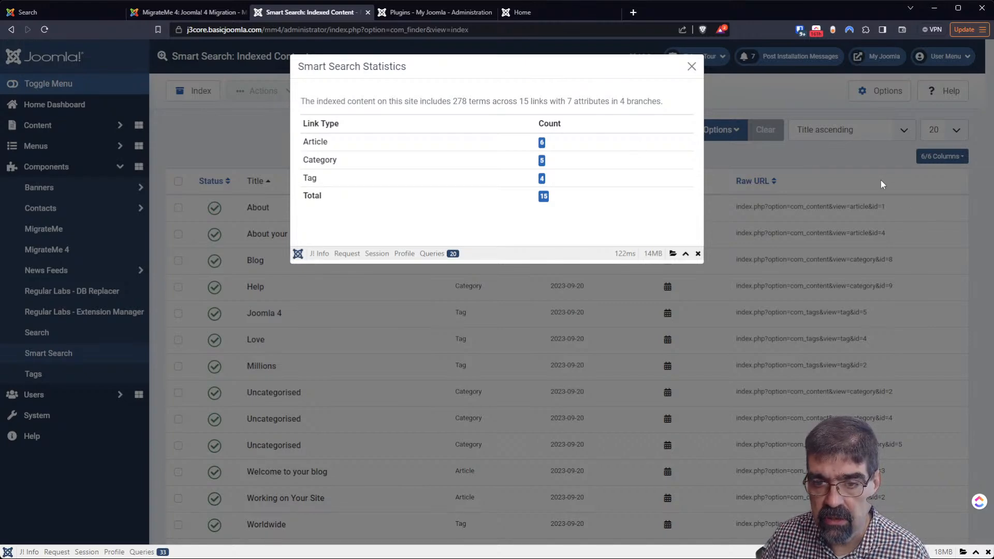
Review the statistics of 278 terms across 15 links, close them, and rerun the indexer
{"action": "left_click", "coordinate": [880, 179]}
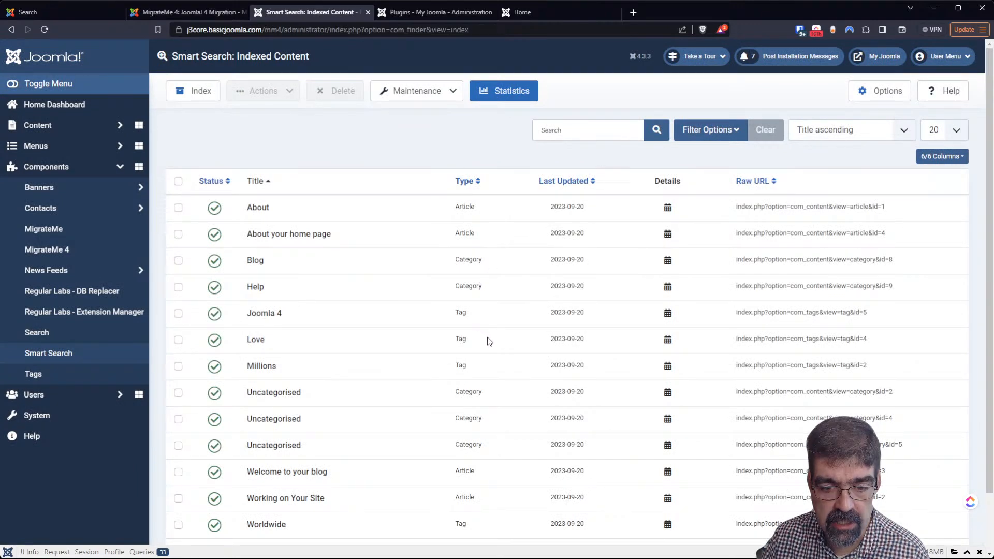
{"action": "scroll", "coordinate": [488, 341], "scroll_direction": "down", "scroll_amount": 2}
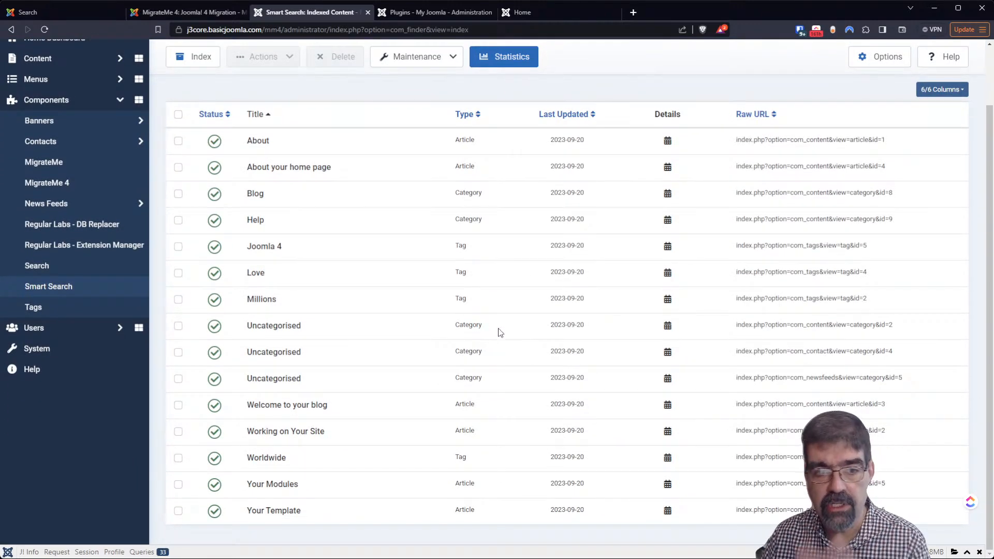
{"action": "scroll", "coordinate": [496, 331], "scroll_direction": "up", "scroll_amount": 2}
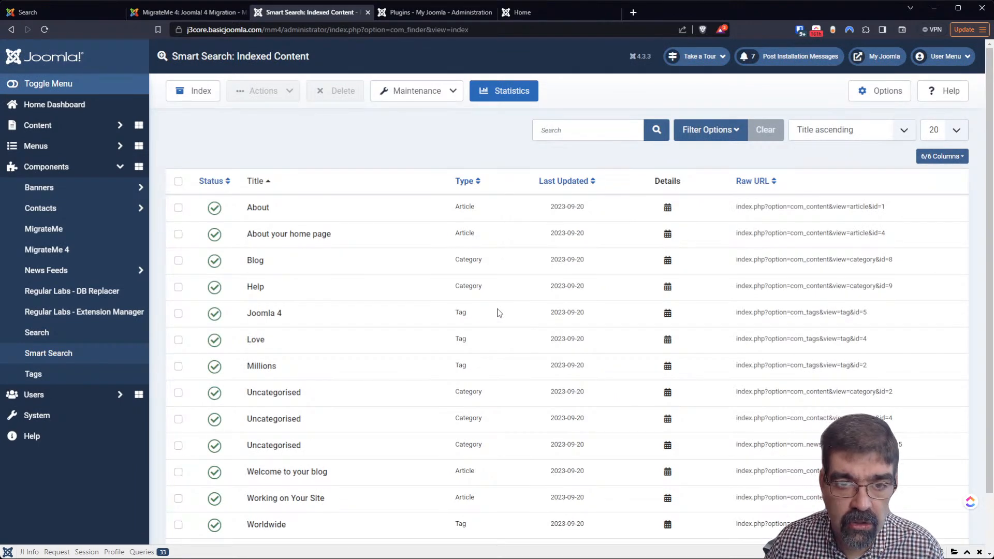
{"action": "left_click", "coordinate": [508, 95]}
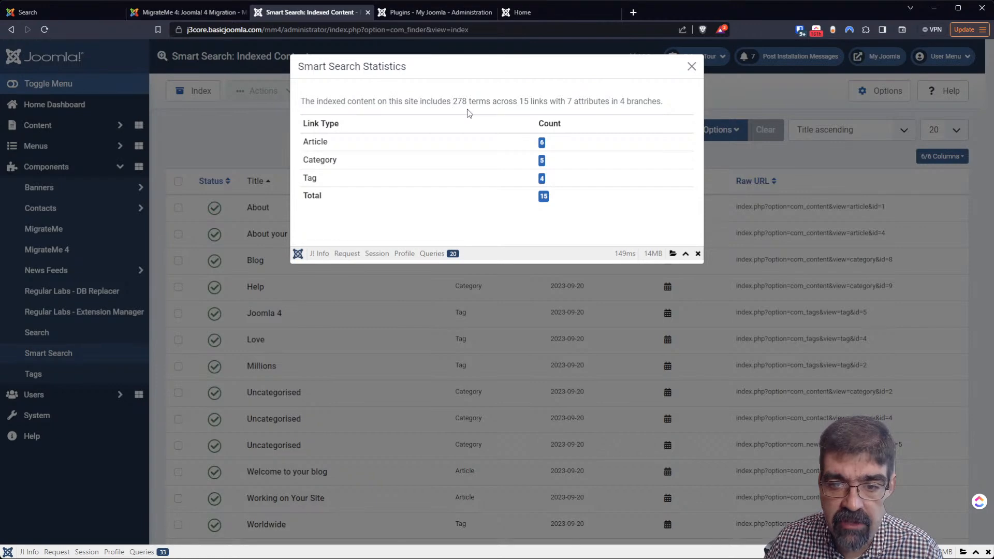
{"action": "left_click", "coordinate": [692, 67]}
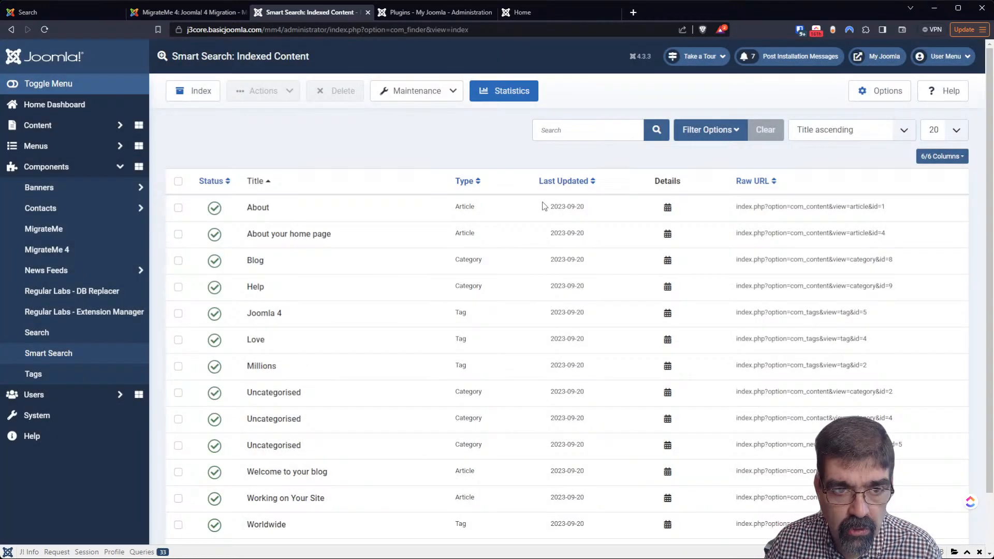
{"action": "left_click", "coordinate": [186, 98]}
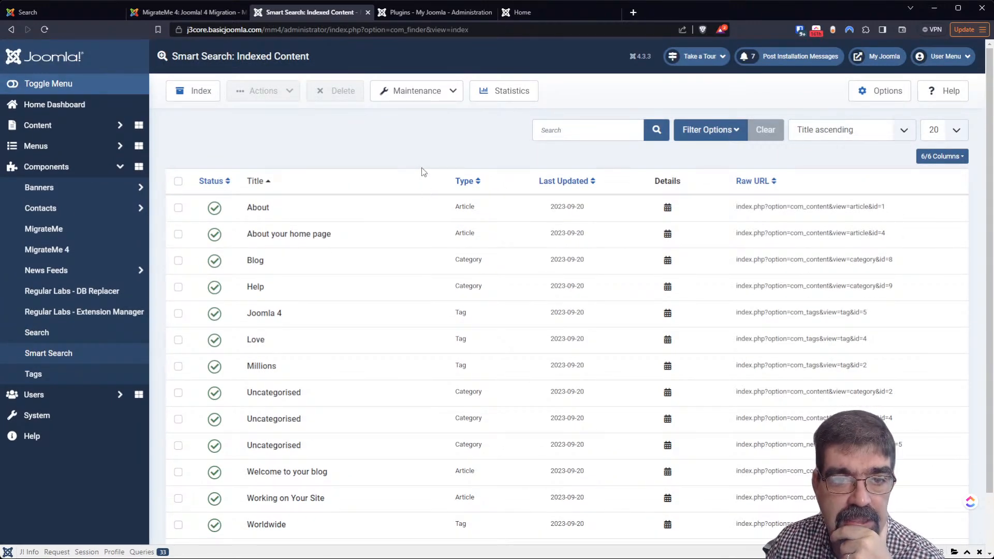
Select the About index entry and look through the Actions menu without changing anything
{"action": "left_click", "coordinate": [178, 208]}
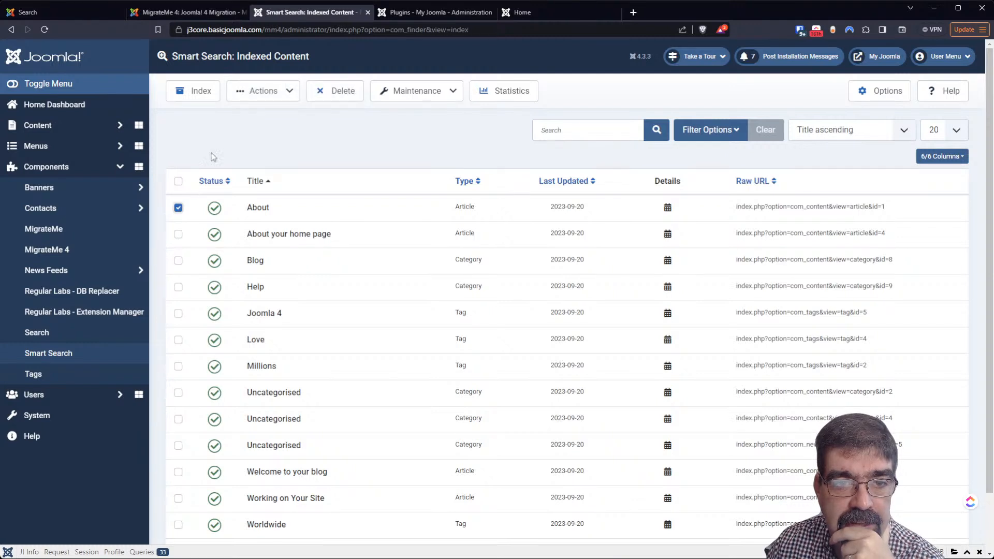
{"action": "left_click", "coordinate": [262, 98]}
{"action": "left_click", "coordinate": [449, 132]}
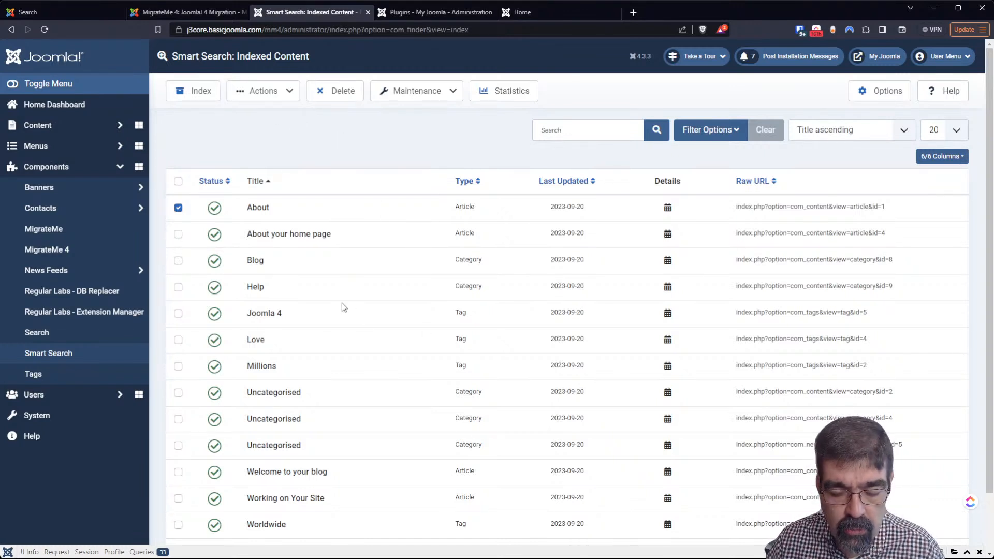
{"action": "scroll", "coordinate": [342, 303], "scroll_direction": "down", "scroll_amount": 2}
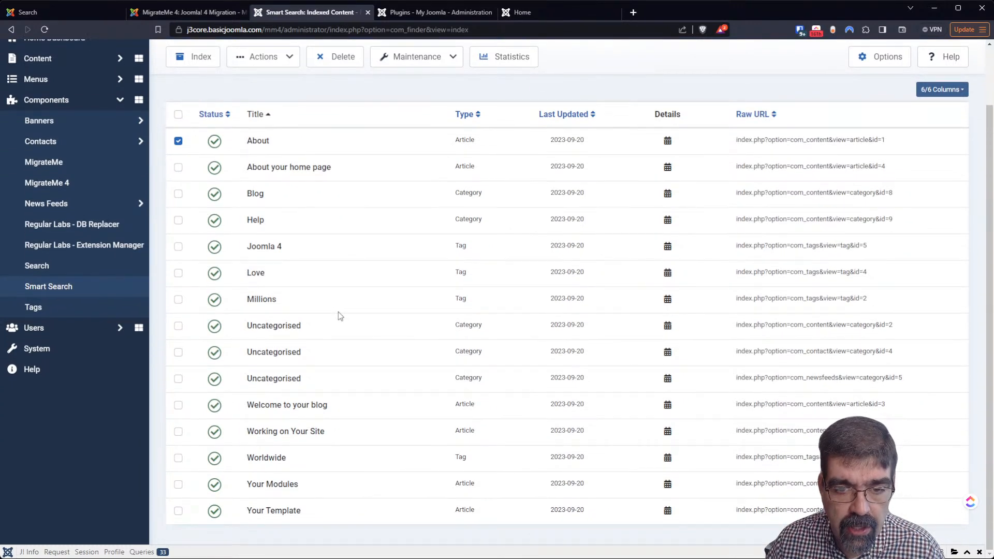
{"action": "left_click", "coordinate": [178, 141]}
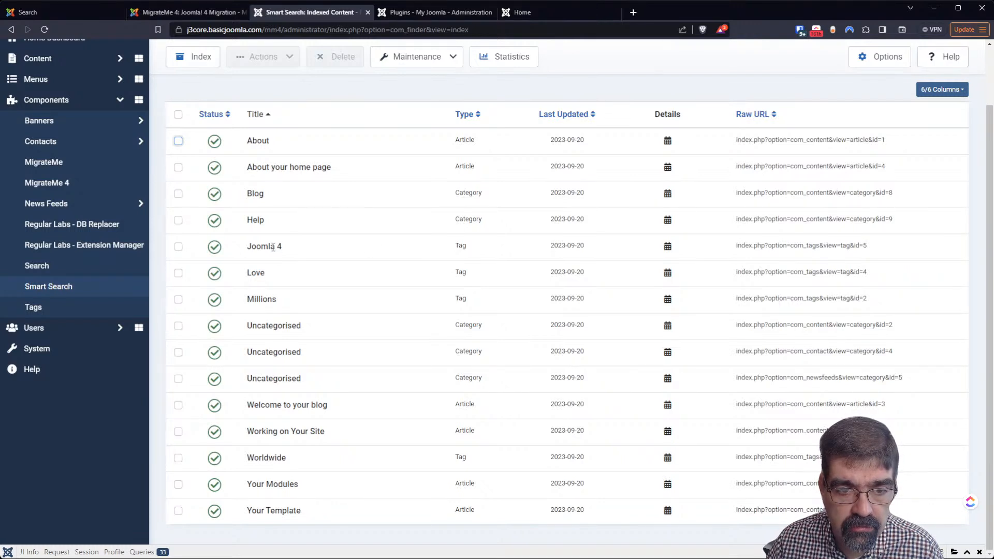
Unpublish the Millions tag entry in the Smart Search index
{"action": "left_click", "coordinate": [215, 301]}
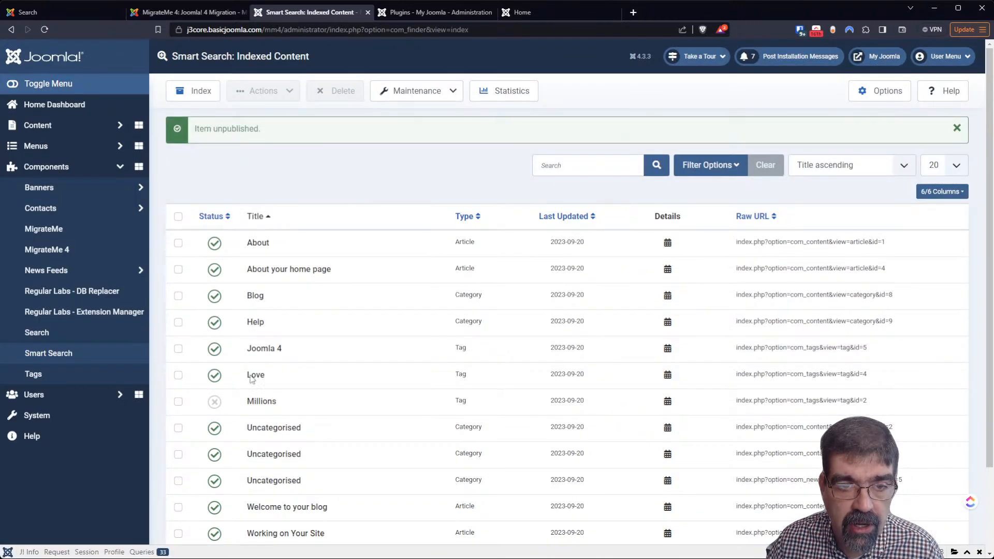
{"action": "left_click", "coordinate": [178, 402]}
{"action": "left_click", "coordinate": [264, 92]}
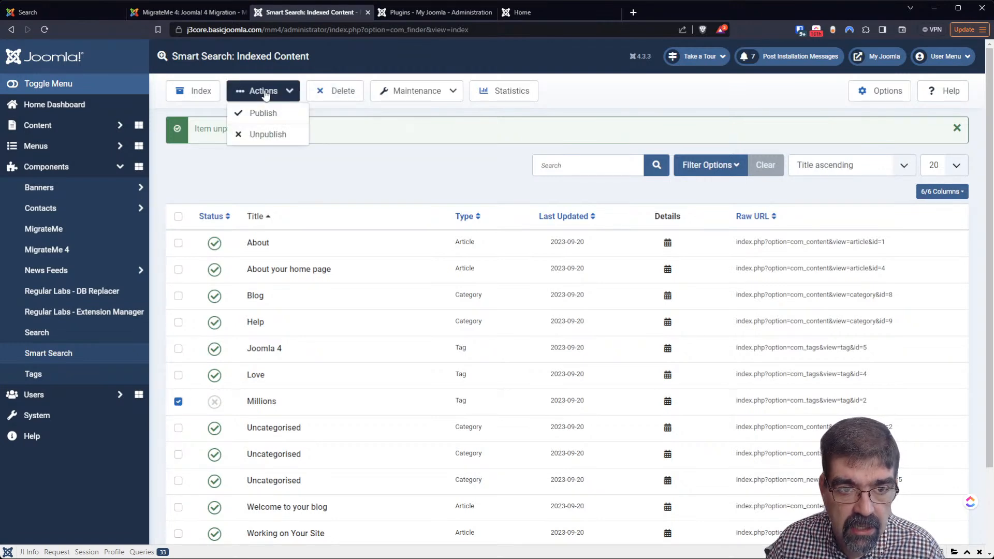
{"action": "left_click", "coordinate": [386, 180]}
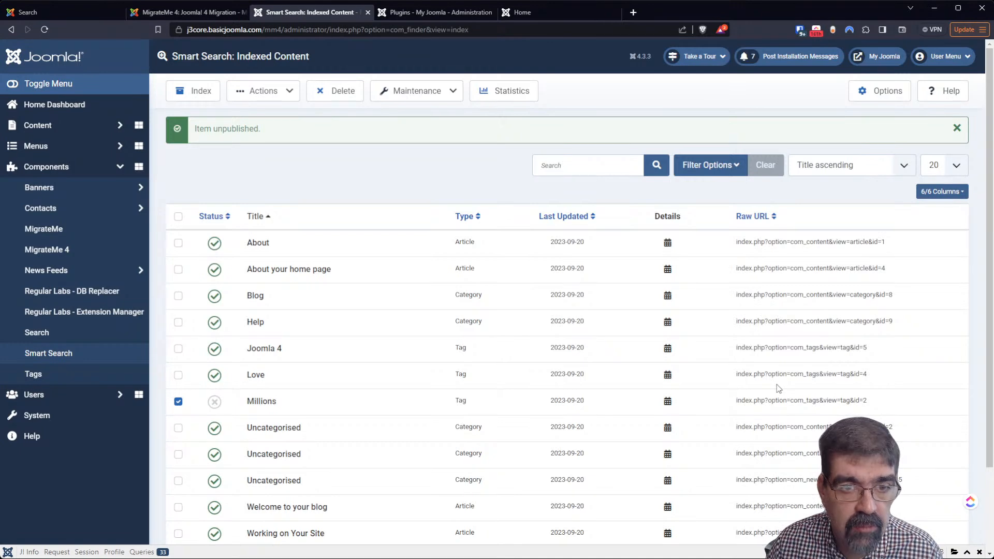
{"action": "left_click", "coordinate": [435, 93]}
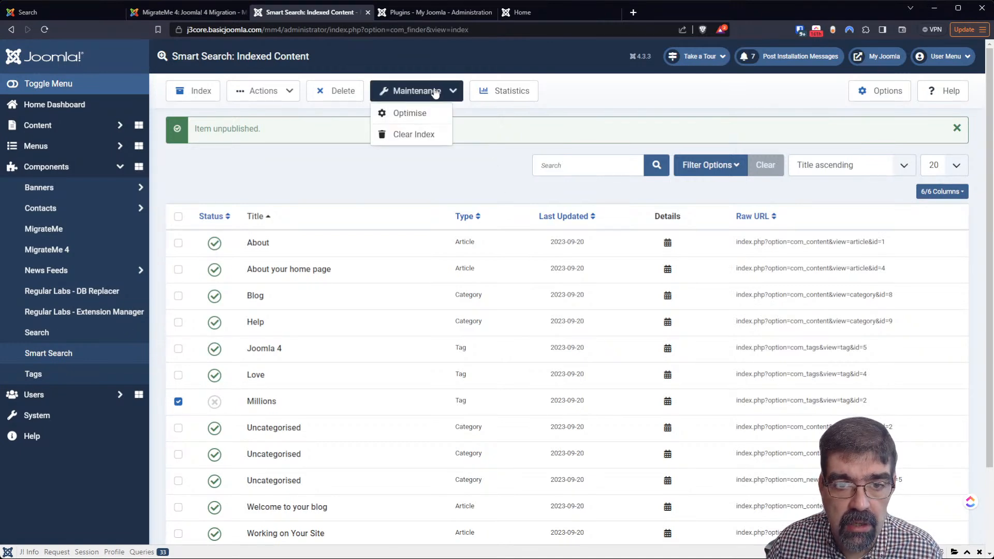
{"action": "left_click", "coordinate": [300, 183]}
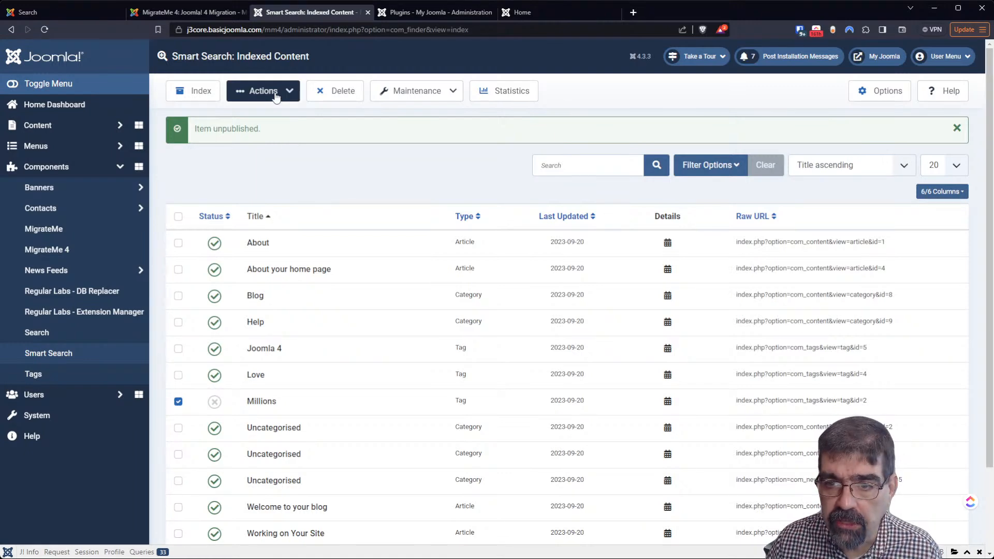
{"action": "scroll", "coordinate": [406, 298], "scroll_direction": "down", "scroll_amount": 2}
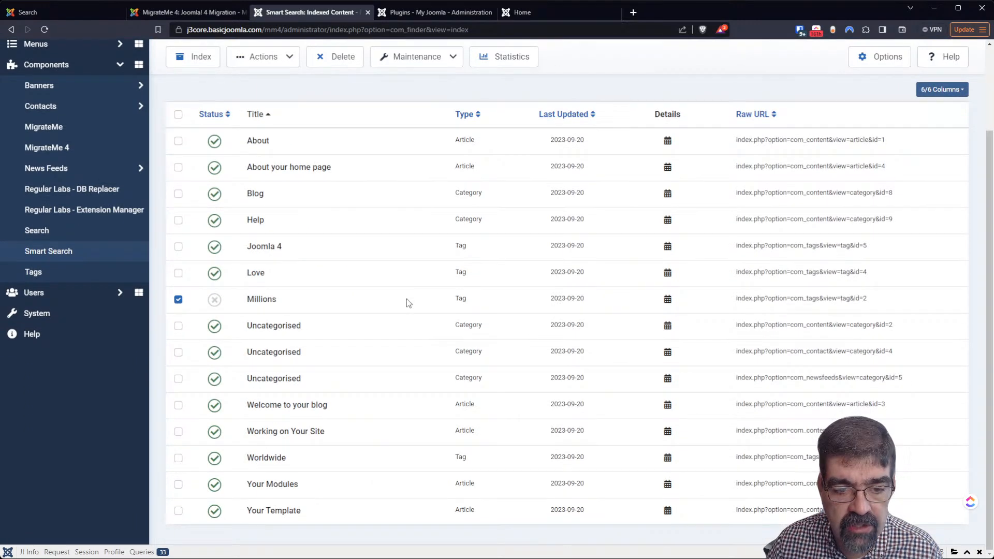
{"action": "scroll", "coordinate": [406, 298], "scroll_direction": "up", "scroll_amount": 2}
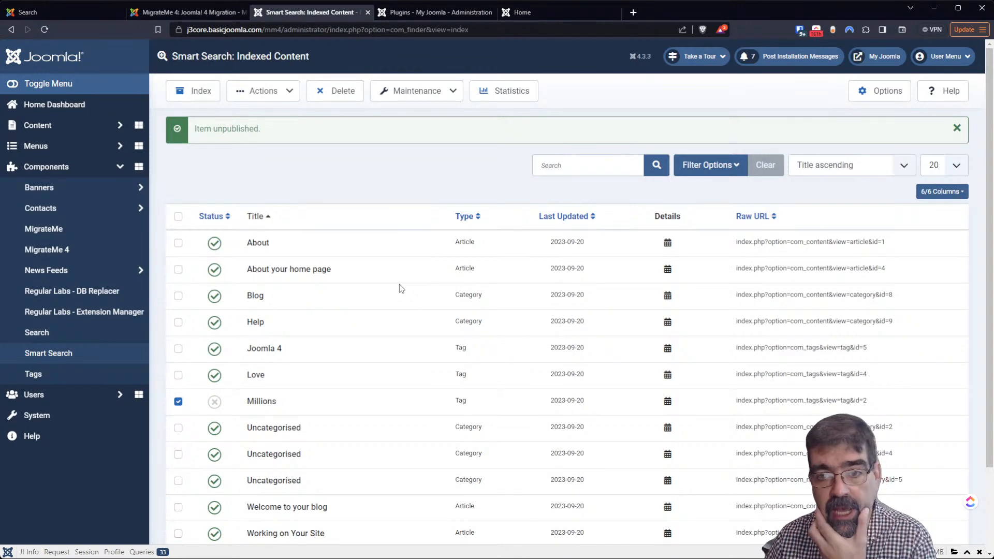
Search the front-end site for 'blog', returning 5 results
{"action": "left_click", "coordinate": [538, 16]}
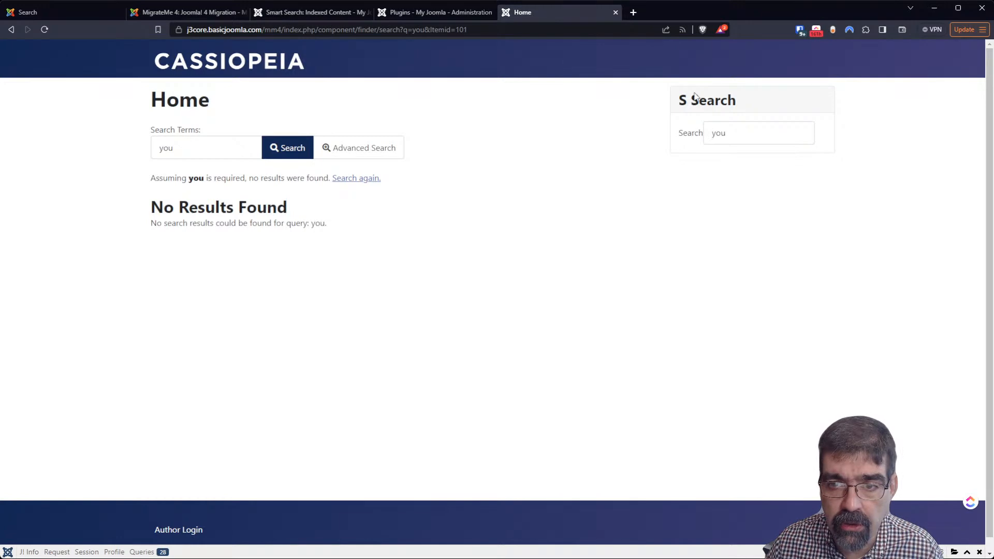
{"action": "left_click", "coordinate": [740, 133]}
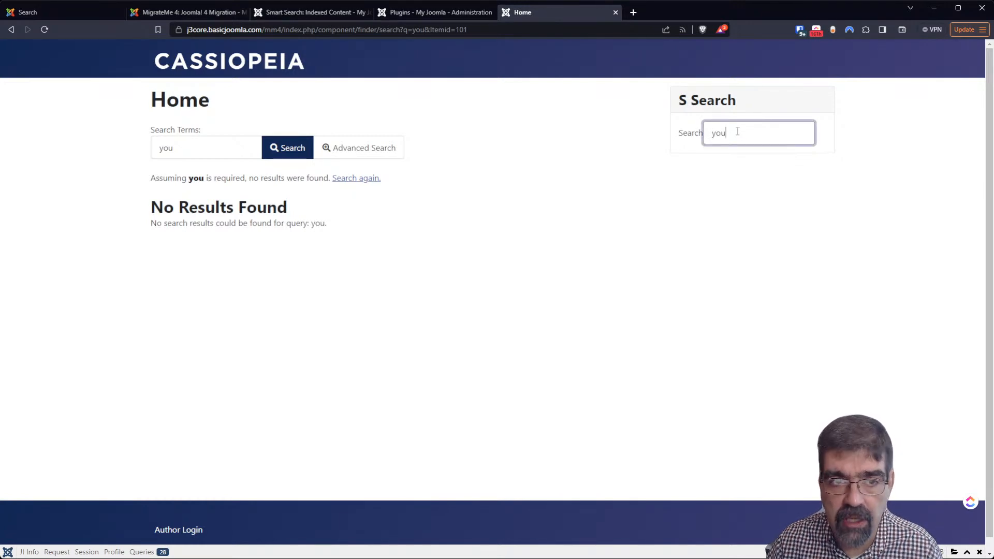
{"action": "left_click", "coordinate": [45, 31]}
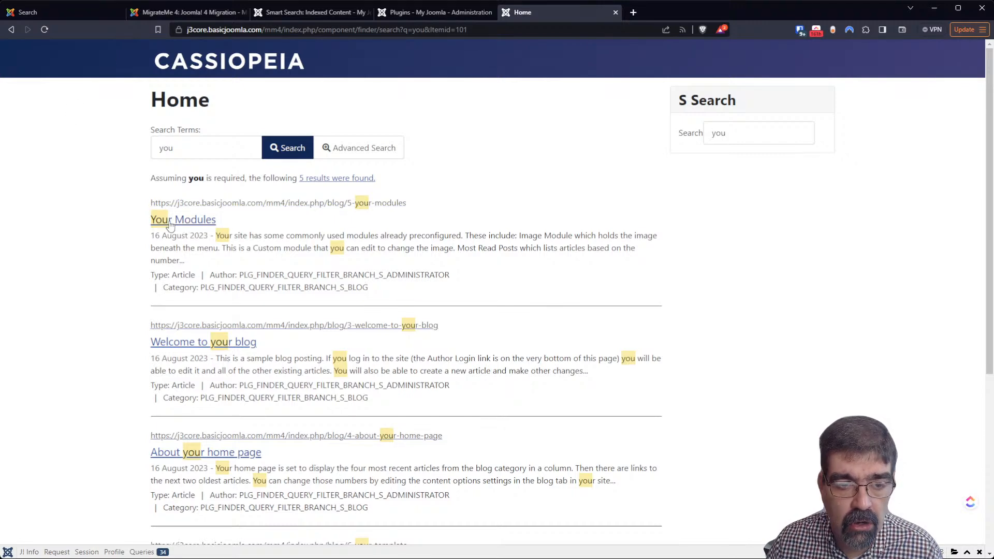
{"action": "scroll", "coordinate": [389, 322], "scroll_direction": "down", "scroll_amount": 5}
{"action": "scroll", "coordinate": [389, 322], "scroll_direction": "up", "scroll_amount": 4}
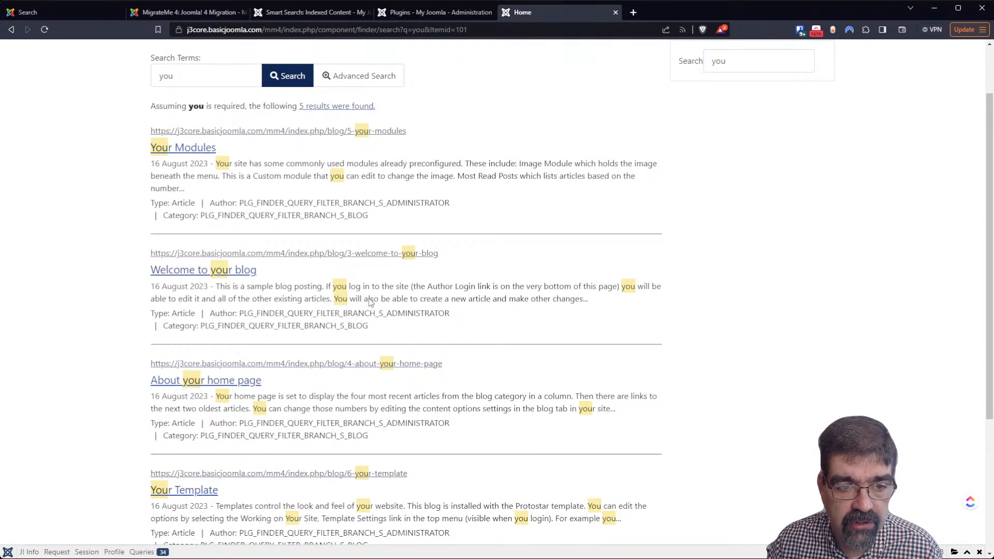
{"action": "scroll", "coordinate": [462, 293], "scroll_direction": "up", "scroll_amount": 2}
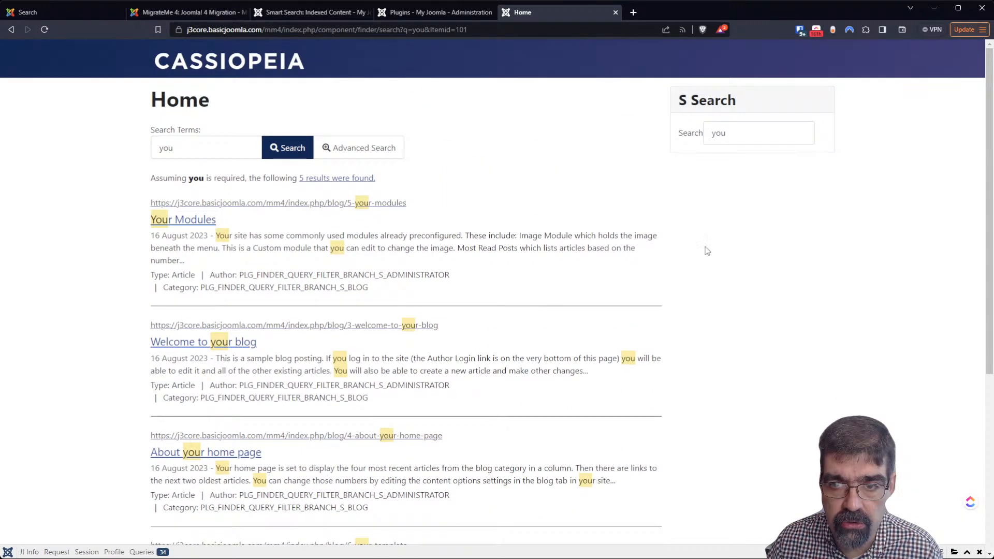
{"action": "left_click", "coordinate": [741, 126]}
{"action": "key", "text": "BackSpace"}
{"action": "key", "text": "BackSpace"}
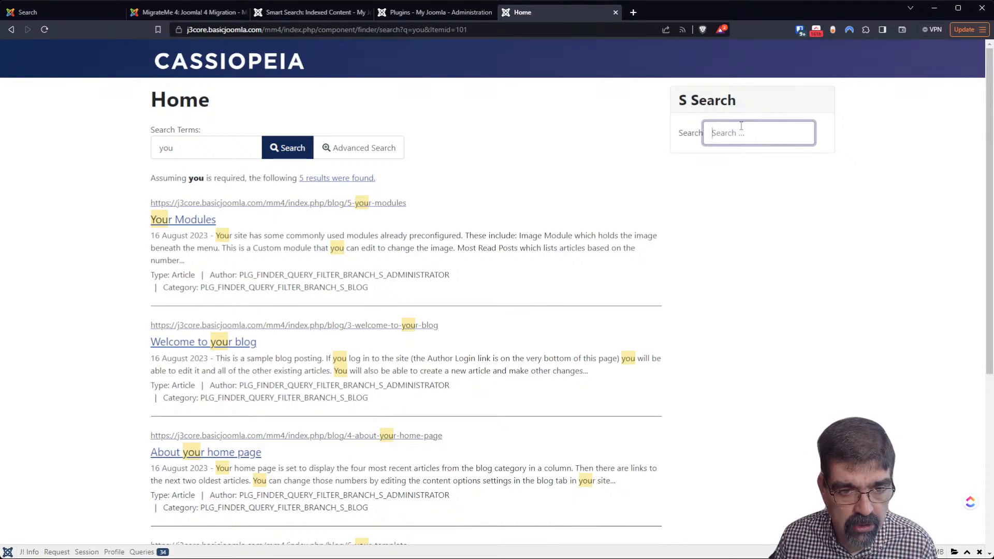
{"action": "type", "text": "blo"}
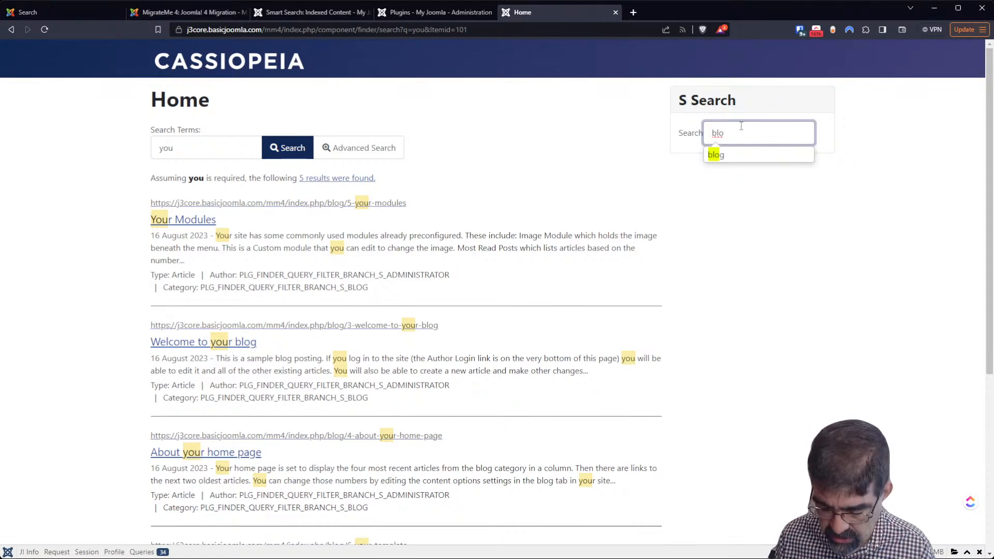
{"action": "type", "text": "g"}
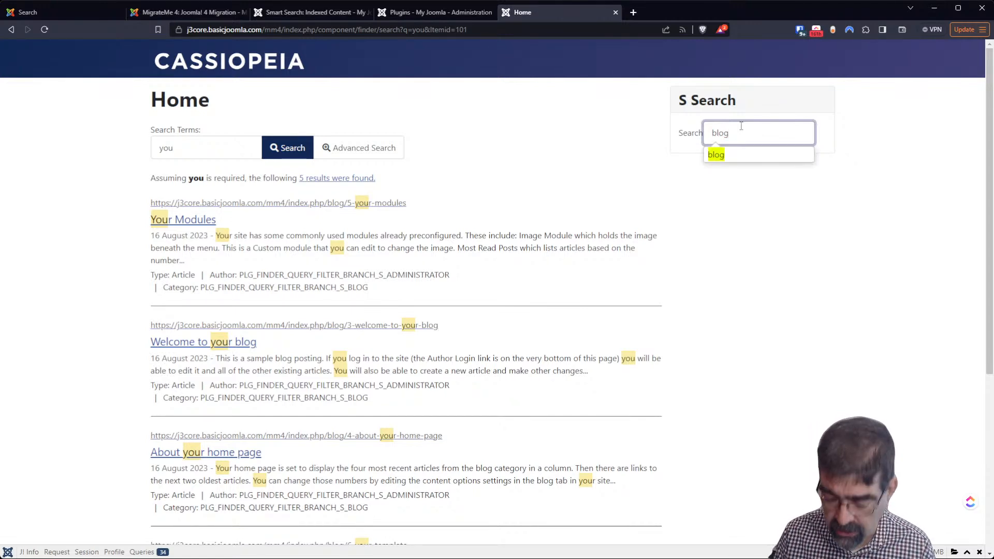
{"action": "key", "text": "Return"}
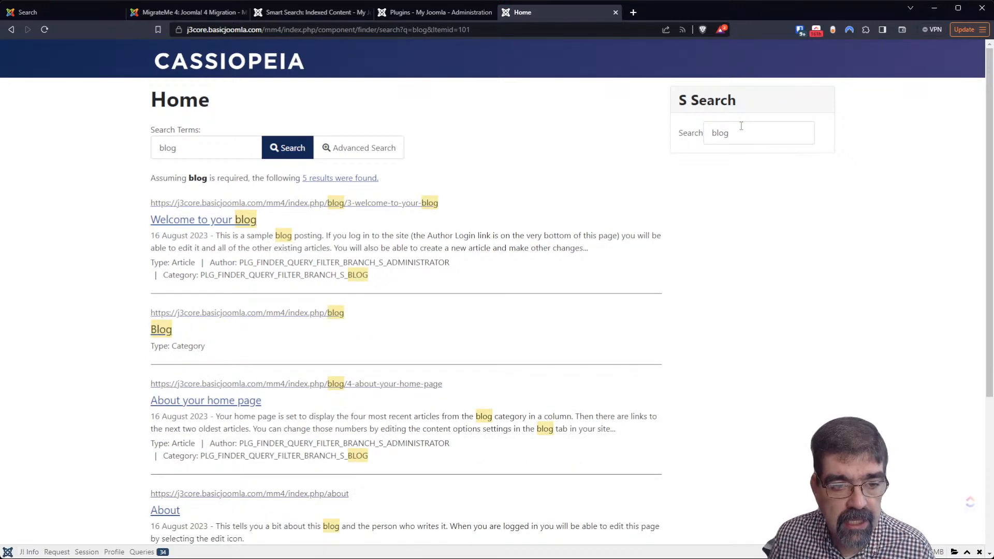
Replace the query with 'million' and search, getting No Results Found
{"action": "scroll", "coordinate": [658, 344], "scroll_direction": "down", "scroll_amount": 4}
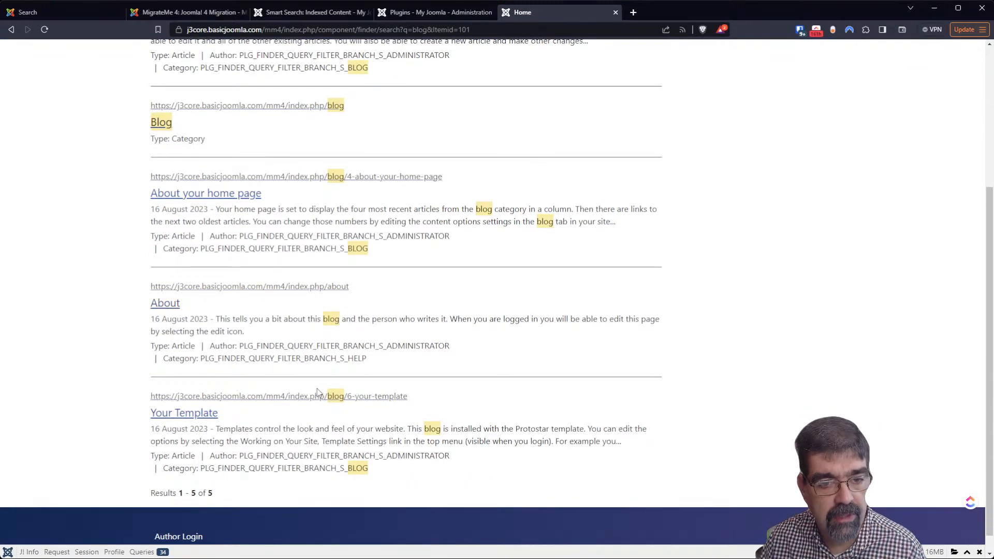
{"action": "scroll", "coordinate": [319, 393], "scroll_direction": "up", "scroll_amount": 4}
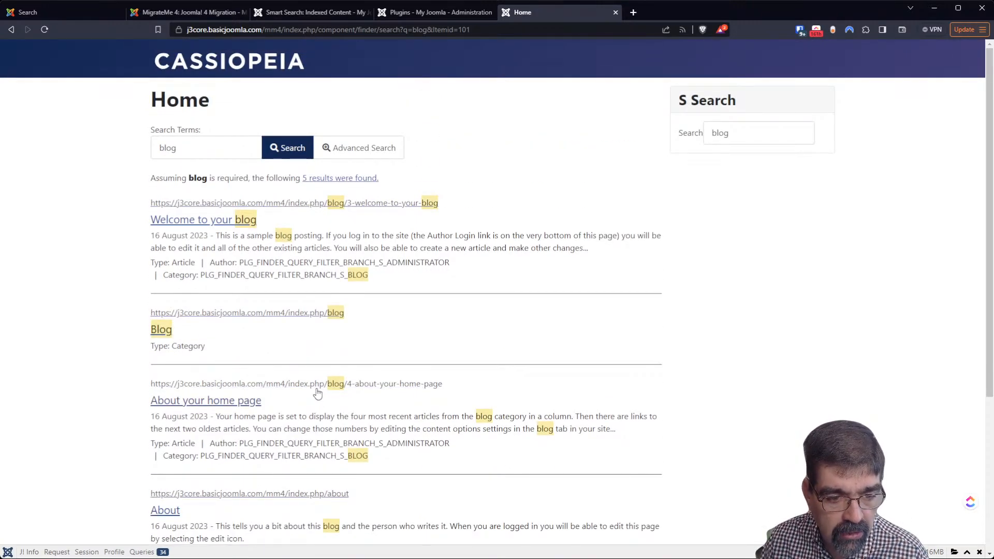
{"action": "double_click", "coordinate": [731, 134]}
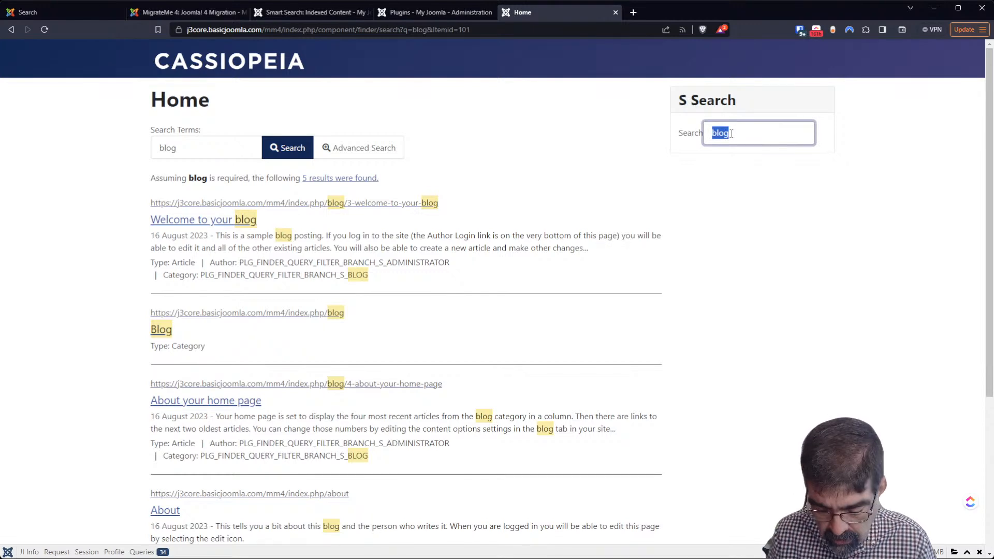
{"action": "type", "text": "million"}
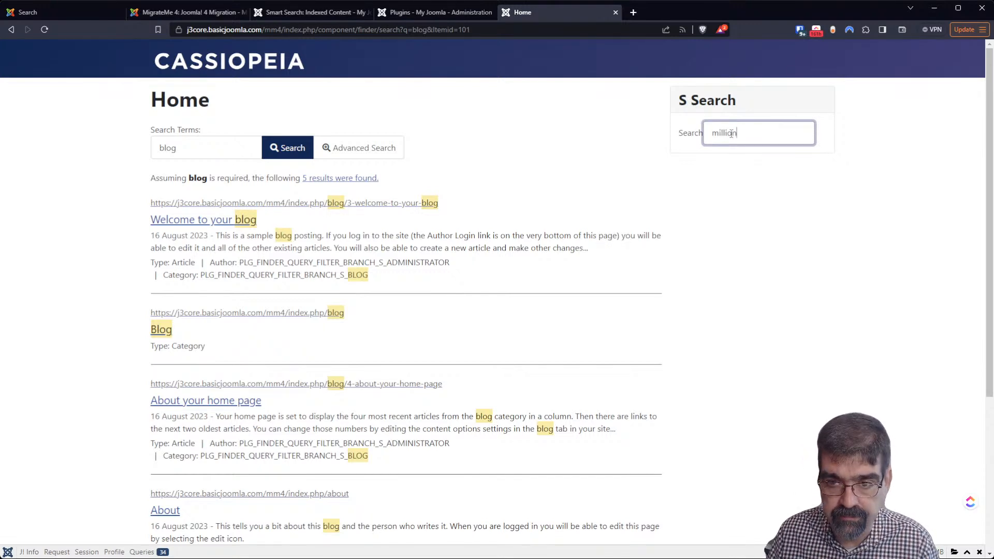
{"action": "key", "text": "Return"}
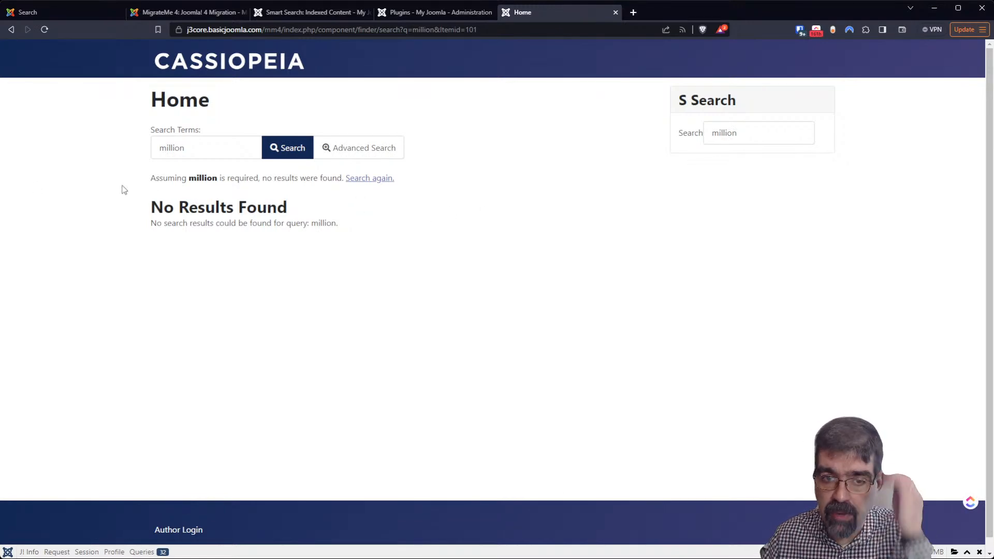
Republish the Millions tag in the Smart Search index and reload the front-end 'million' search page
{"action": "left_click", "coordinate": [287, 15]}
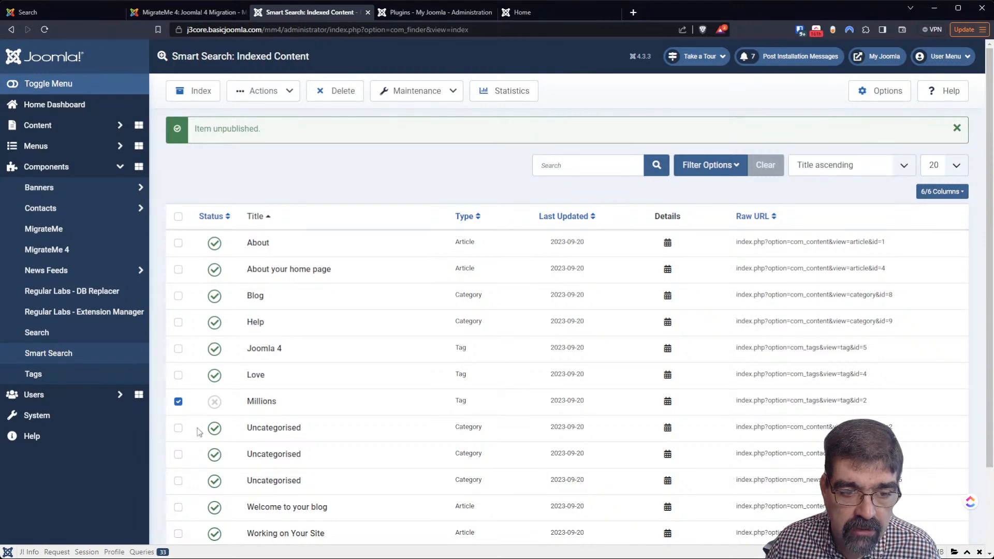
{"action": "left_click", "coordinate": [215, 402]}
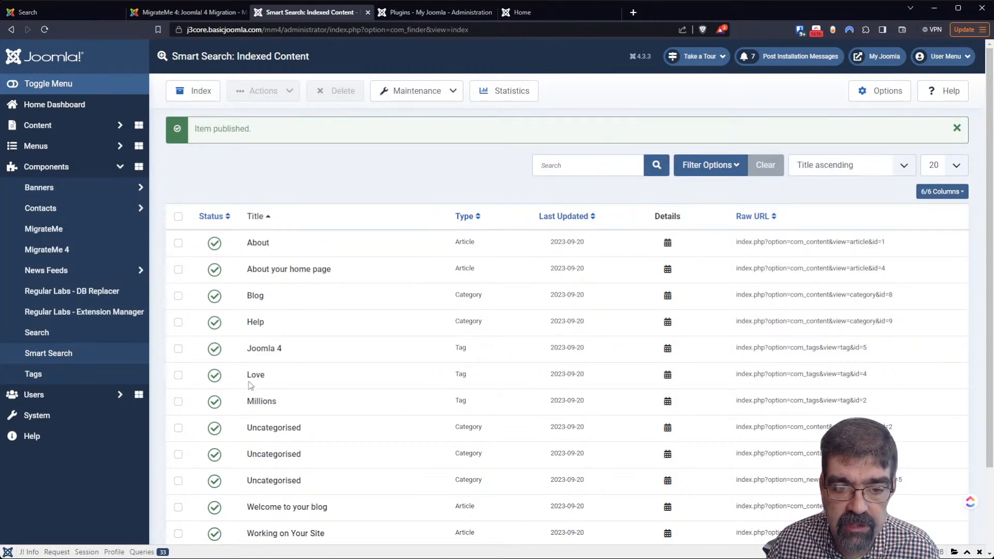
{"action": "left_click", "coordinate": [520, 12]}
{"action": "left_click", "coordinate": [45, 32]}
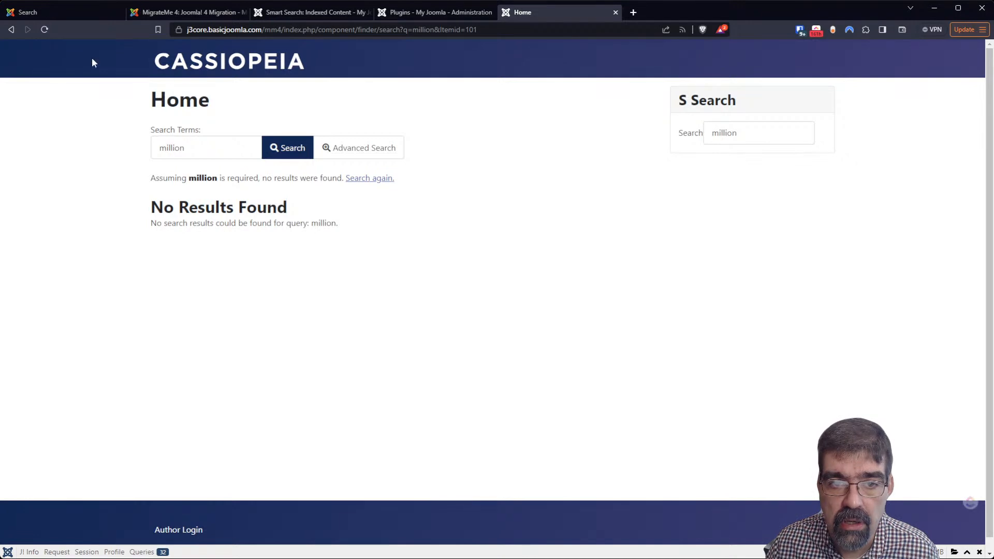
Search the front end for 'millions' to find the Millions tag, then return to the administrator backend
{"action": "left_click", "coordinate": [799, 126]}
{"action": "key", "text": "BackSpace"}
{"action": "key", "text": "BackSpace"}
{"action": "key", "text": "BackSpace"}
{"action": "key", "text": "BackSpace"}
{"action": "key", "text": "BackSpace"}
{"action": "key", "text": "BackSpace"}
{"action": "key", "text": "BackSpace"}
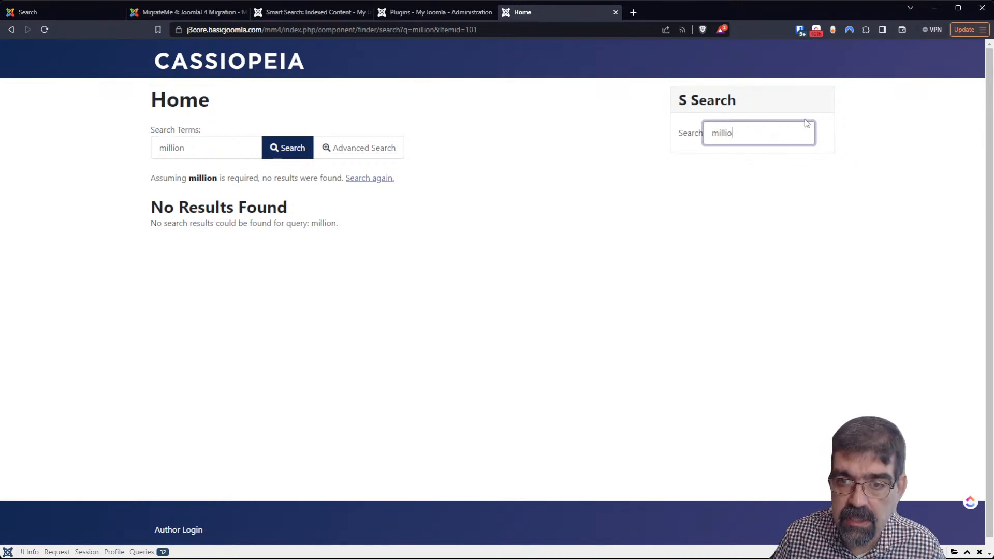
{"action": "type", "text": "mill"}
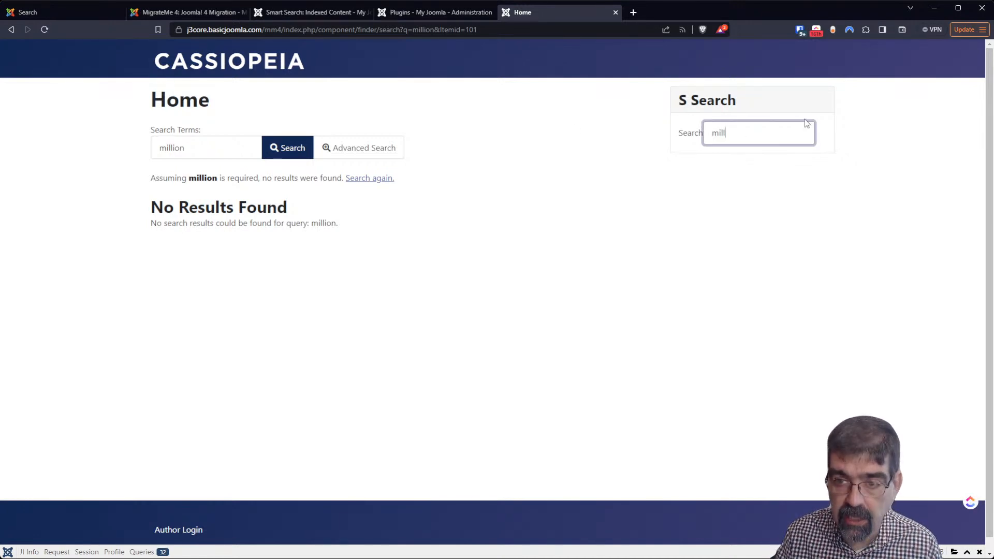
{"action": "left_click", "coordinate": [722, 155]}
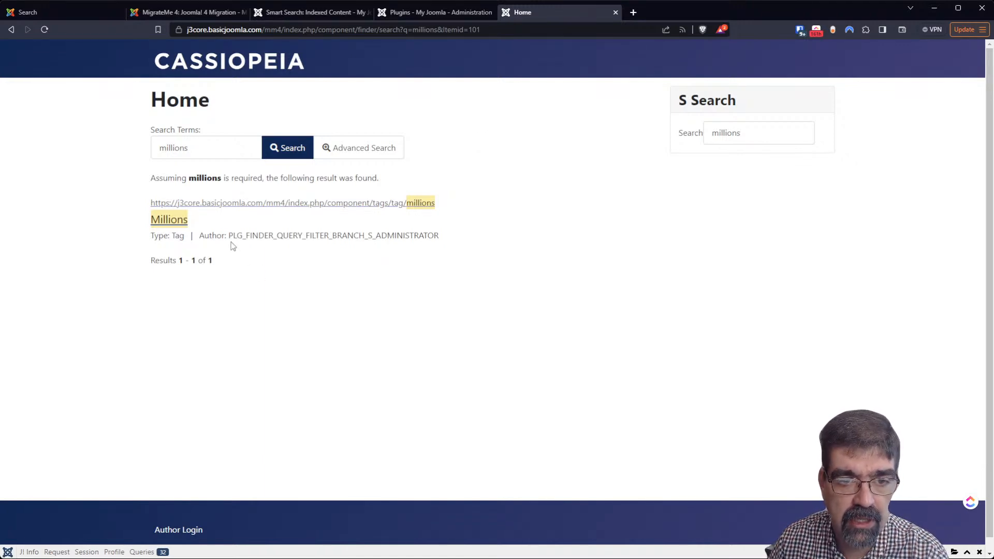
{"action": "left_click", "coordinate": [427, 12]}
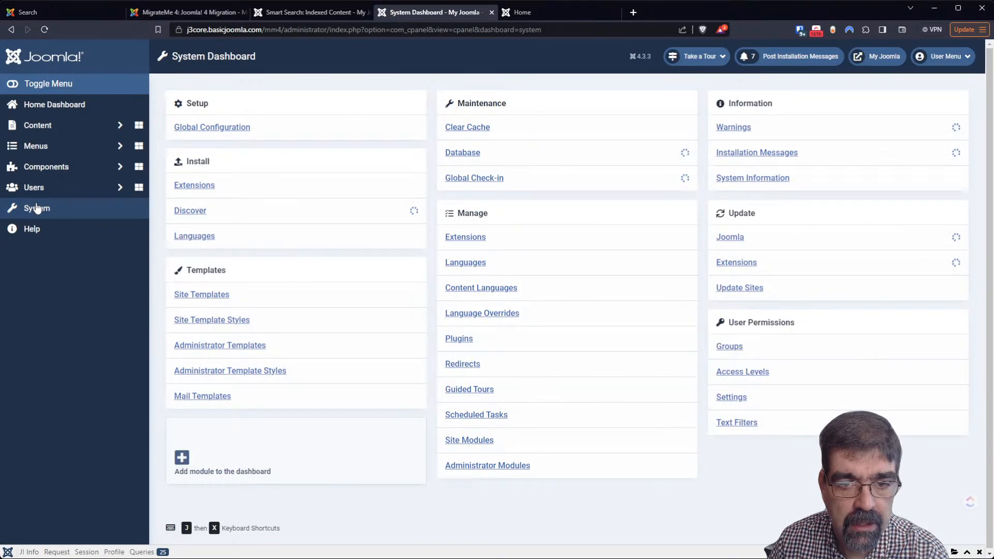
Filter the installed extensions list by 'search'
{"action": "left_click", "coordinate": [460, 238]}
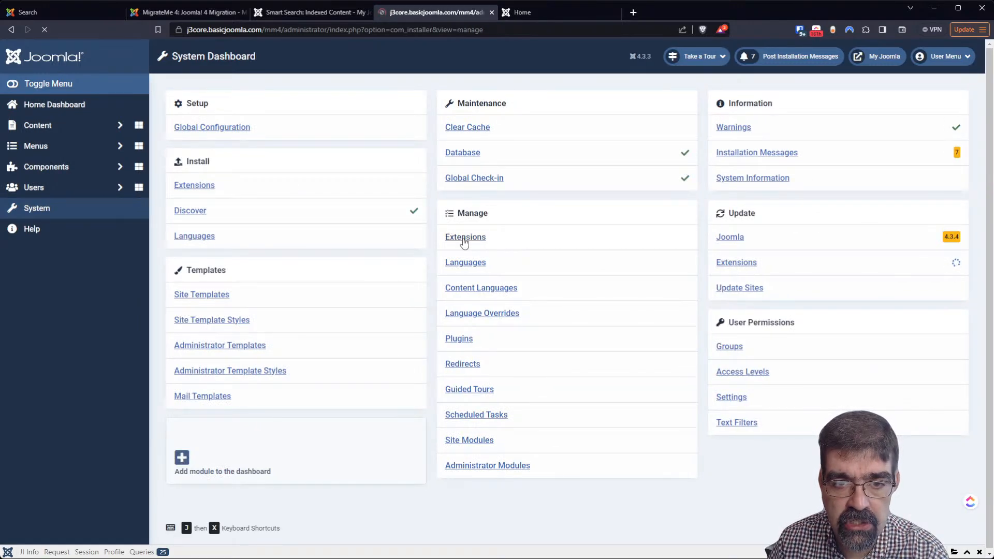
{"action": "left_click_drag", "start_coordinate": [623, 133], "coordinate": [525, 130]}
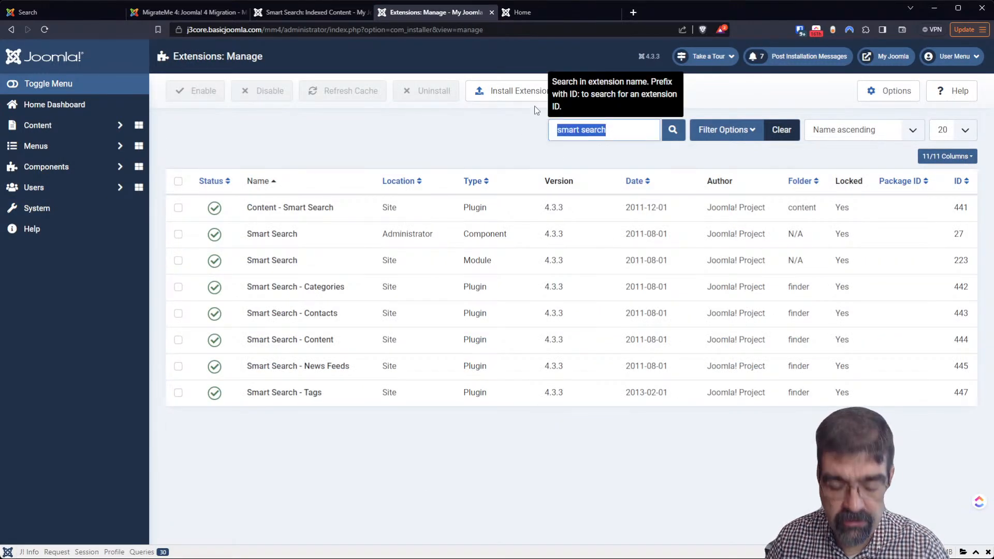
{"action": "type", "text": "search"}
{"action": "key", "text": "Return"}
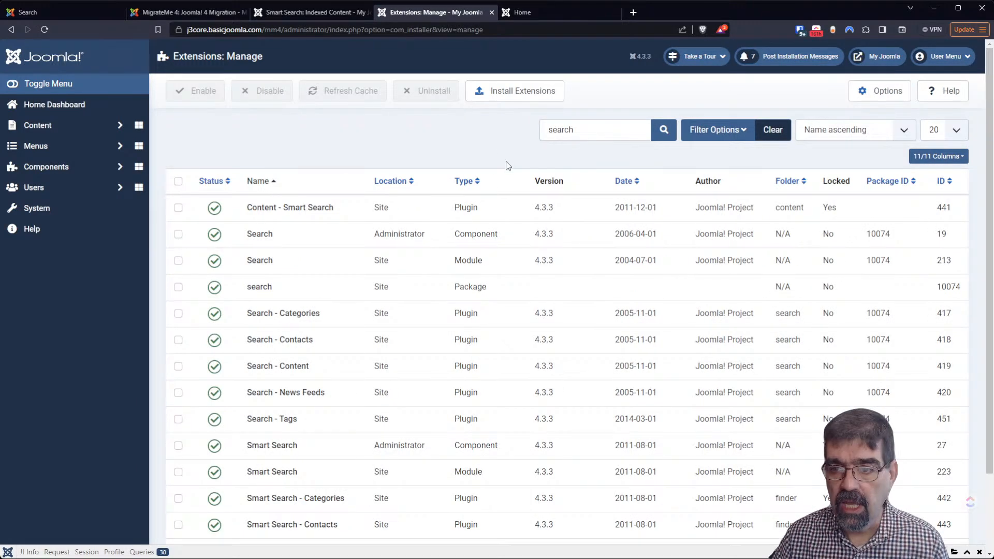
Sort the filtered extensions by ID from highest to lowest and review the list
{"action": "left_click", "coordinate": [950, 182]}
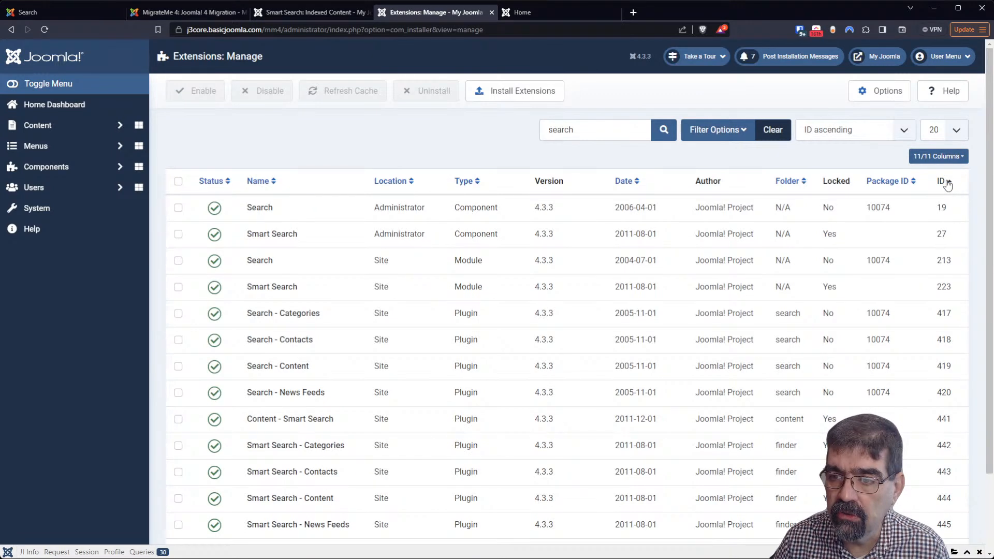
{"action": "left_click", "coordinate": [949, 182]}
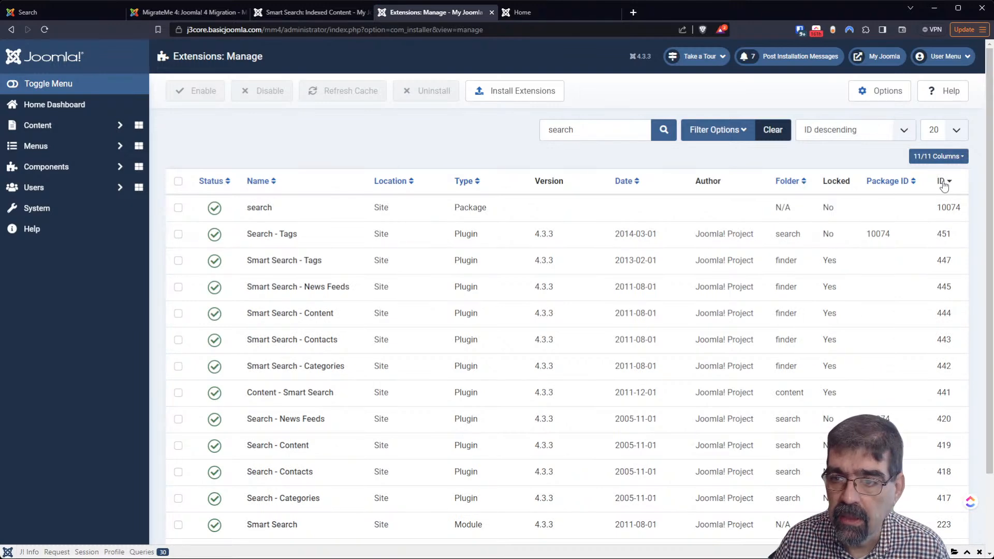
{"action": "scroll", "coordinate": [877, 324], "scroll_direction": "down", "scroll_amount": 2}
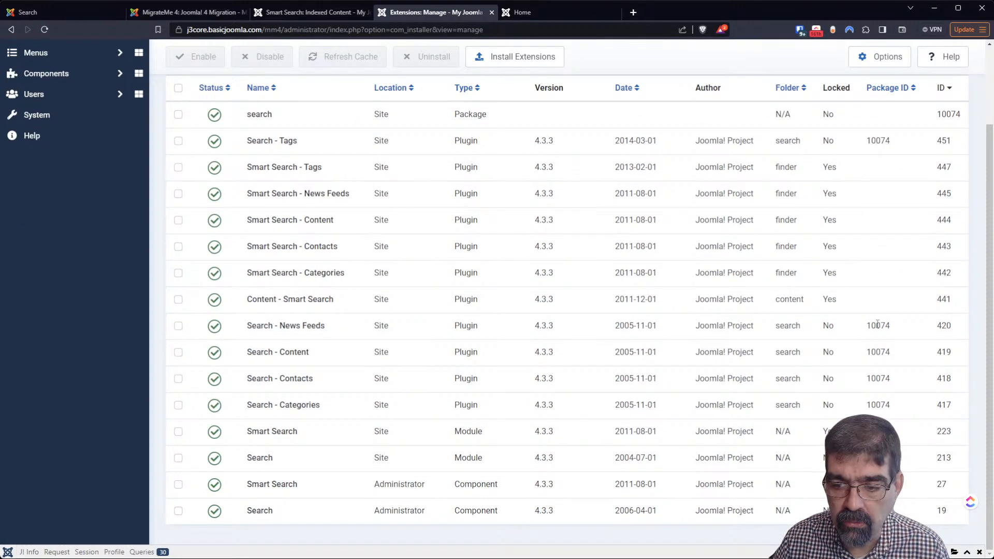
{"action": "scroll", "coordinate": [877, 324], "scroll_direction": "up", "scroll_amount": 2}
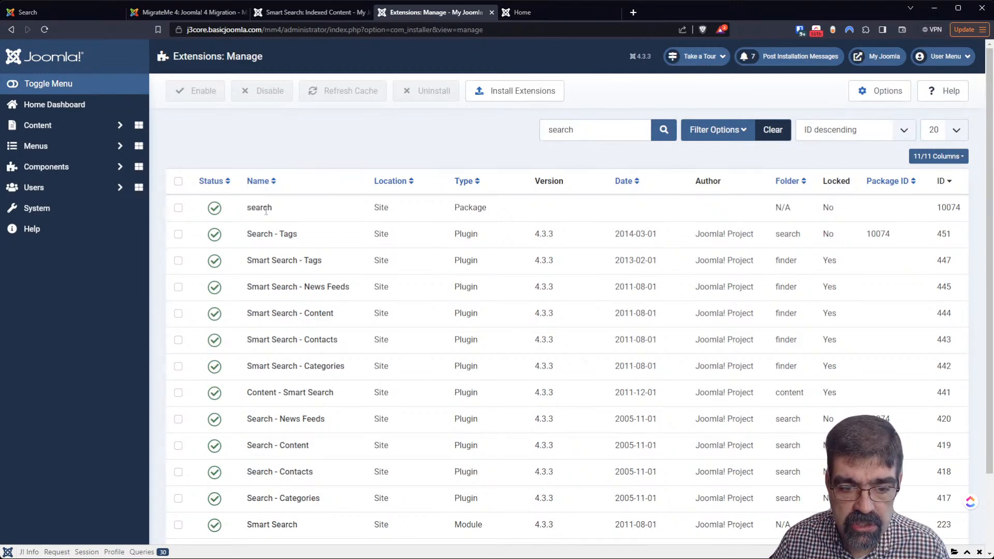
{"action": "scroll", "coordinate": [265, 211], "scroll_direction": "down", "scroll_amount": 2}
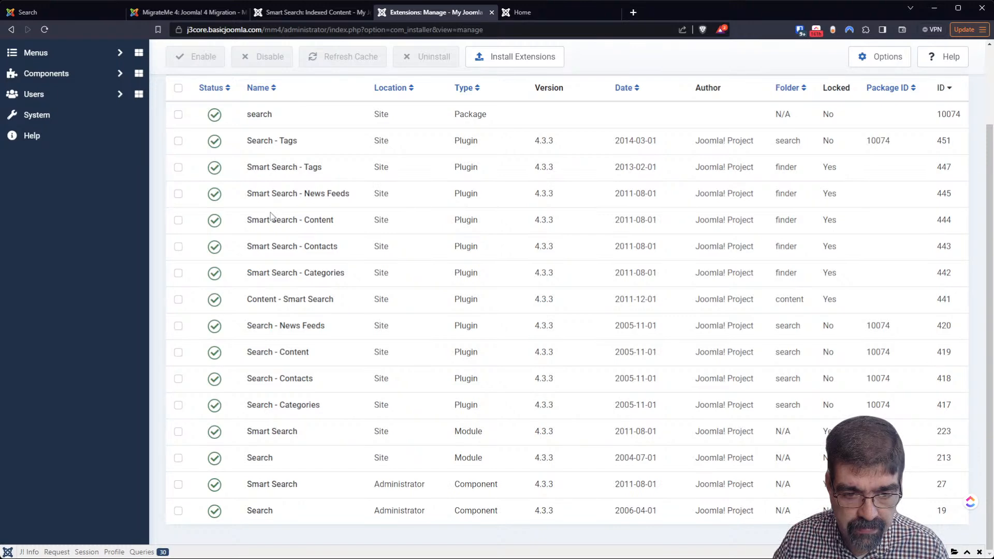
{"action": "scroll", "coordinate": [359, 442], "scroll_direction": "up", "scroll_amount": 2}
{"action": "scroll", "coordinate": [494, 426], "scroll_direction": "down", "scroll_amount": 2}
{"action": "scroll", "coordinate": [423, 226], "scroll_direction": "up", "scroll_amount": 2}
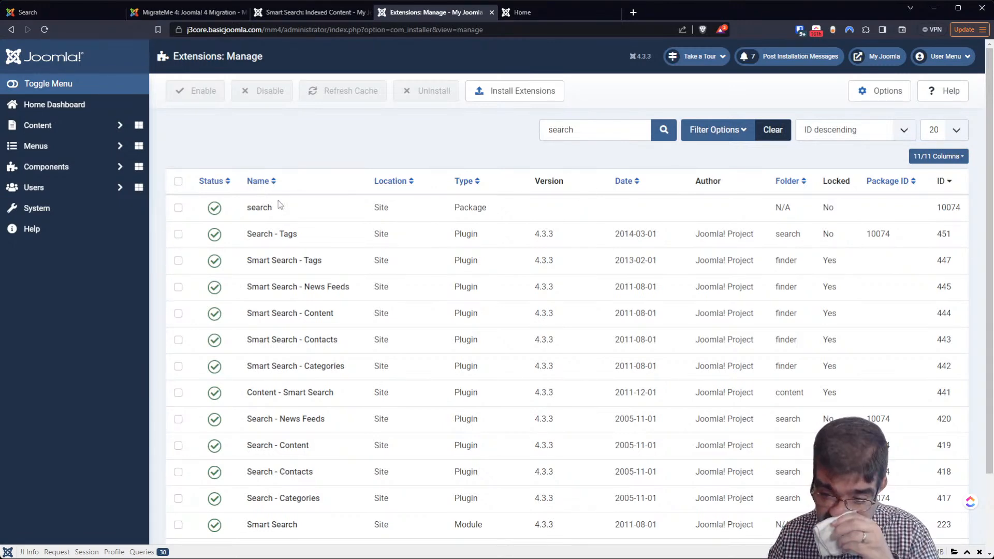
{"action": "scroll", "coordinate": [274, 236], "scroll_direction": "down", "scroll_amount": 2}
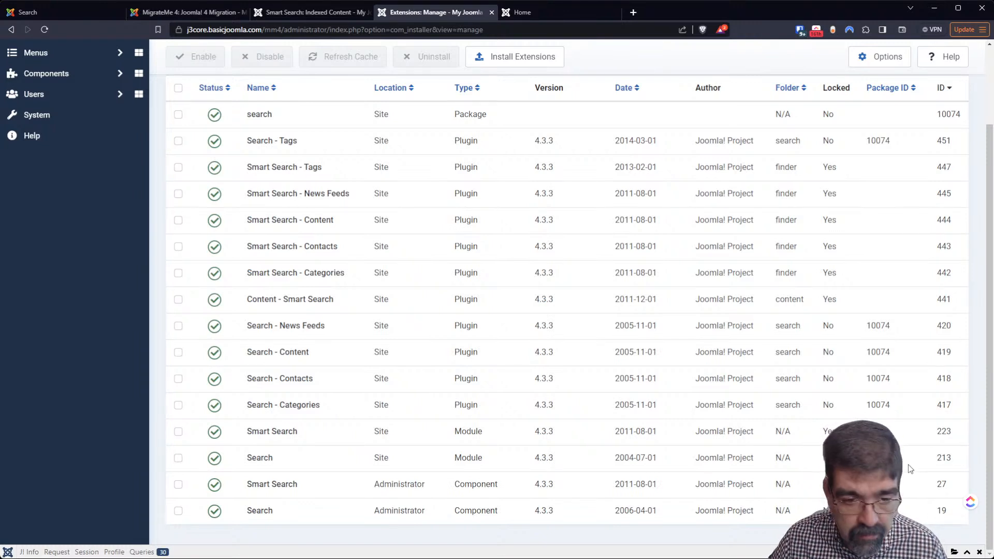
Uninstall the legacy Search administrator component, confirming the permanent removal
{"action": "left_click", "coordinate": [178, 512]}
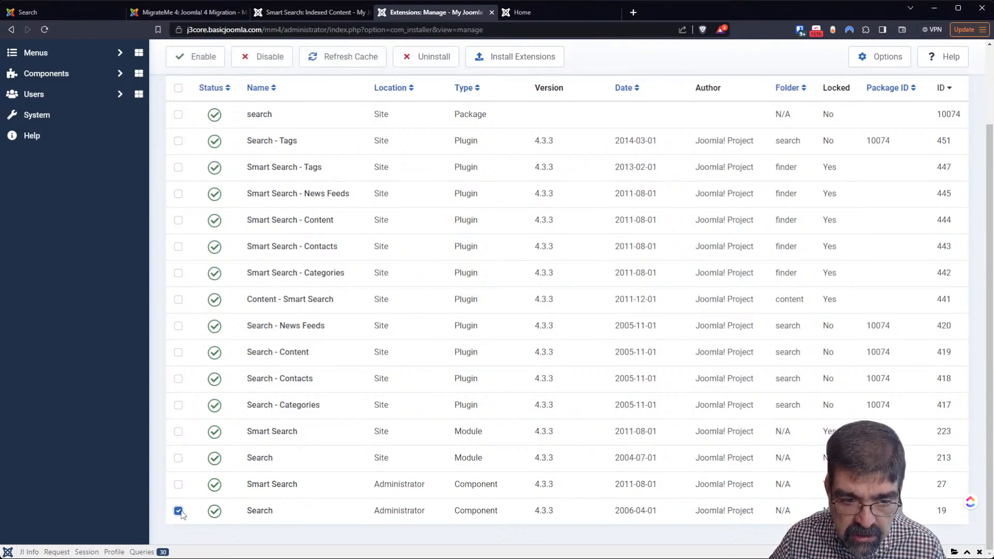
{"action": "left_click", "coordinate": [441, 71]}
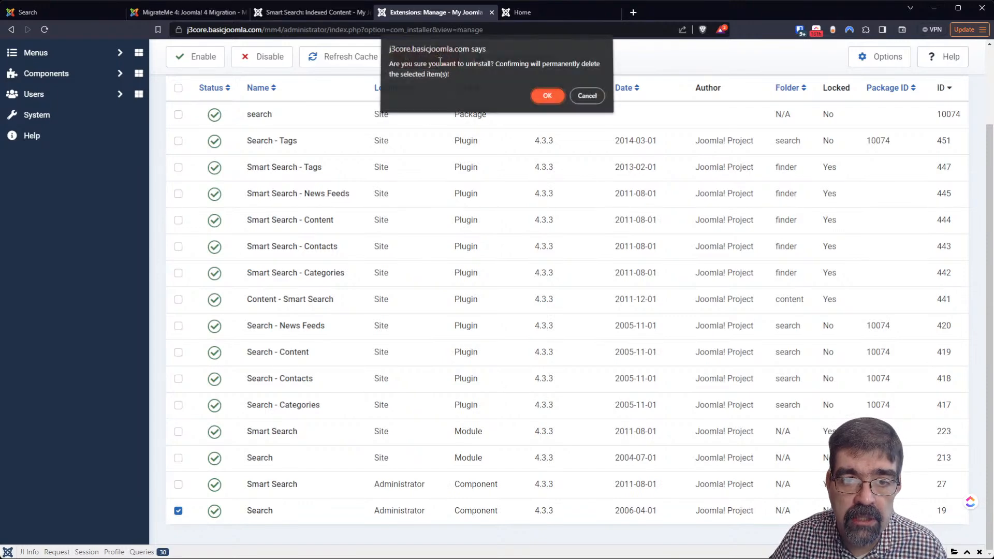
{"action": "left_click", "coordinate": [550, 100]}
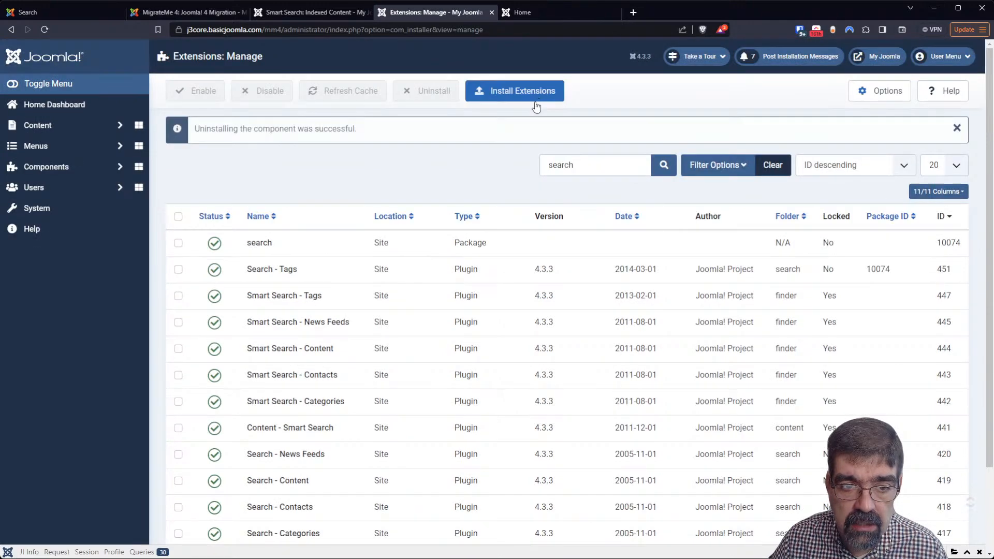
{"action": "scroll", "coordinate": [482, 187], "scroll_direction": "down", "scroll_amount": 2}
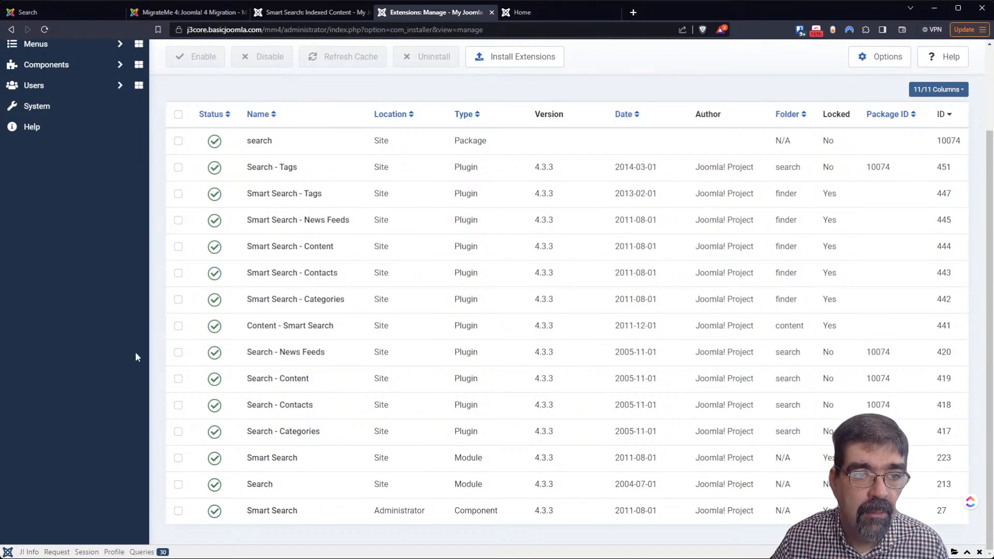
{"action": "scroll", "coordinate": [134, 290], "scroll_direction": "up", "scroll_amount": 2}
{"action": "left_click", "coordinate": [71, 167]}
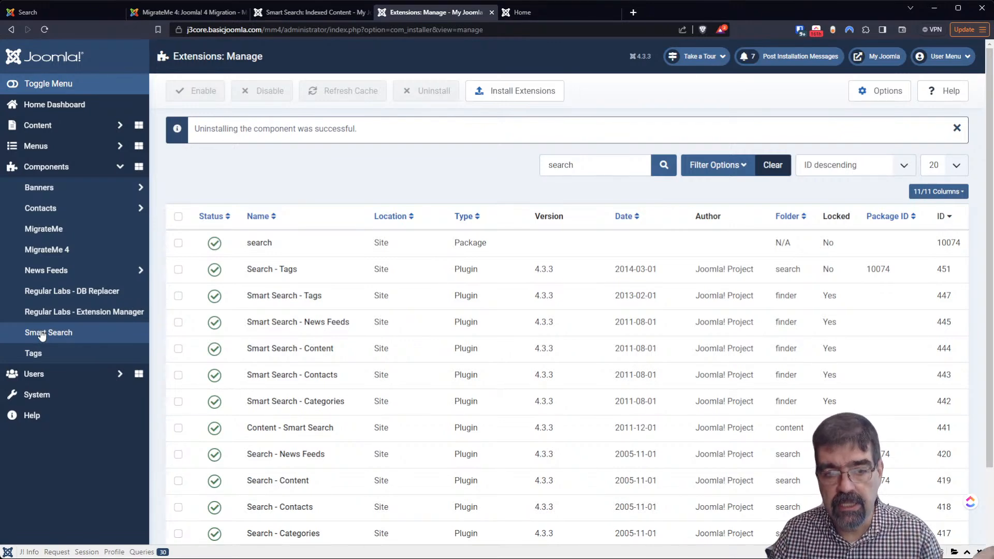
Trash the old Search site module (ID 97) and open the S Search module for editing
{"action": "left_click", "coordinate": [49, 394]}
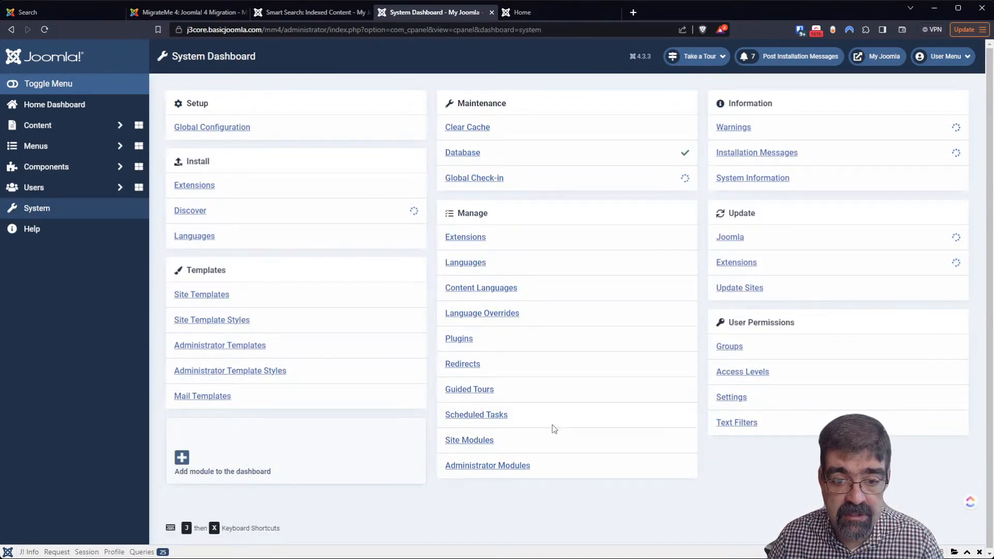
{"action": "left_click", "coordinate": [474, 441]}
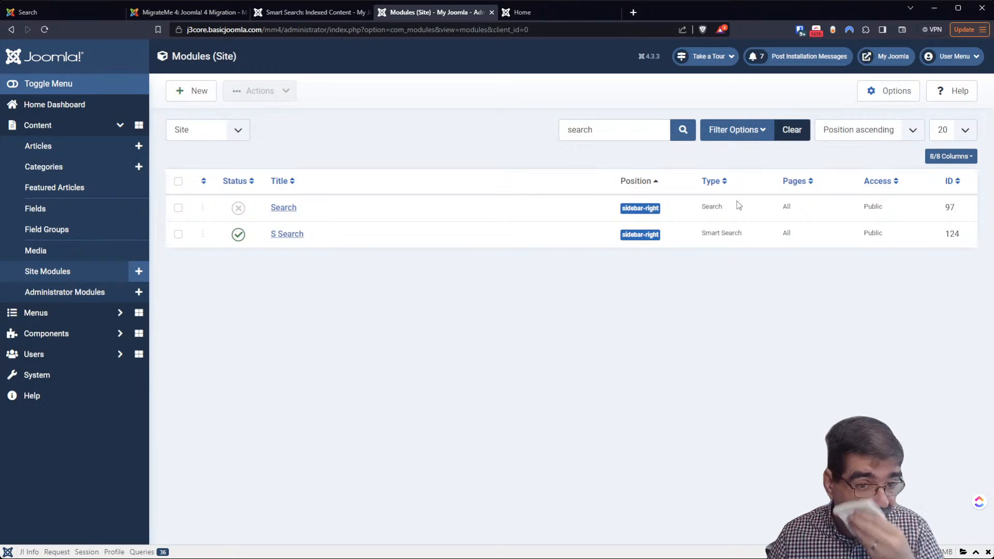
{"action": "left_click", "coordinate": [179, 208]}
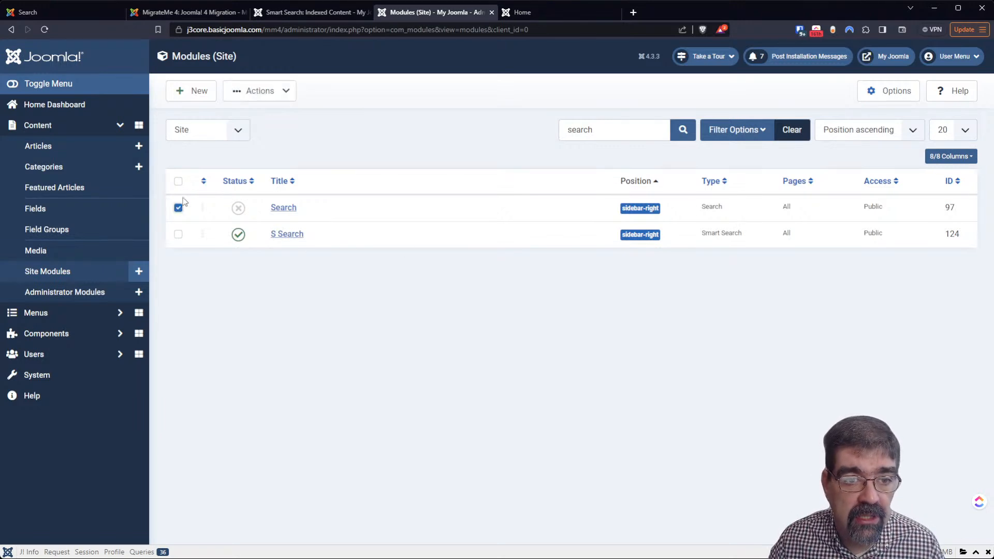
{"action": "left_click", "coordinate": [285, 95]}
{"action": "left_click", "coordinate": [273, 177]}
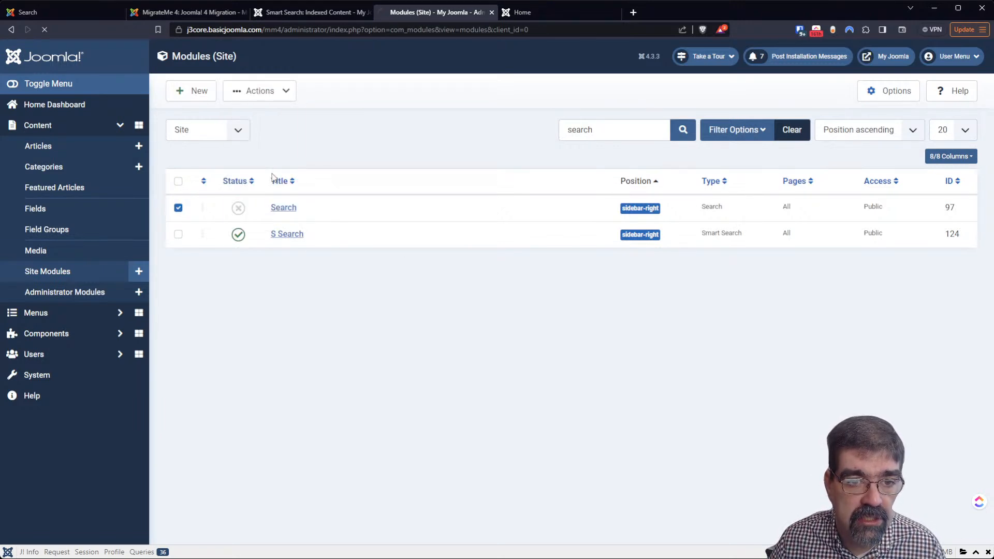
{"action": "left_click", "coordinate": [281, 242]}
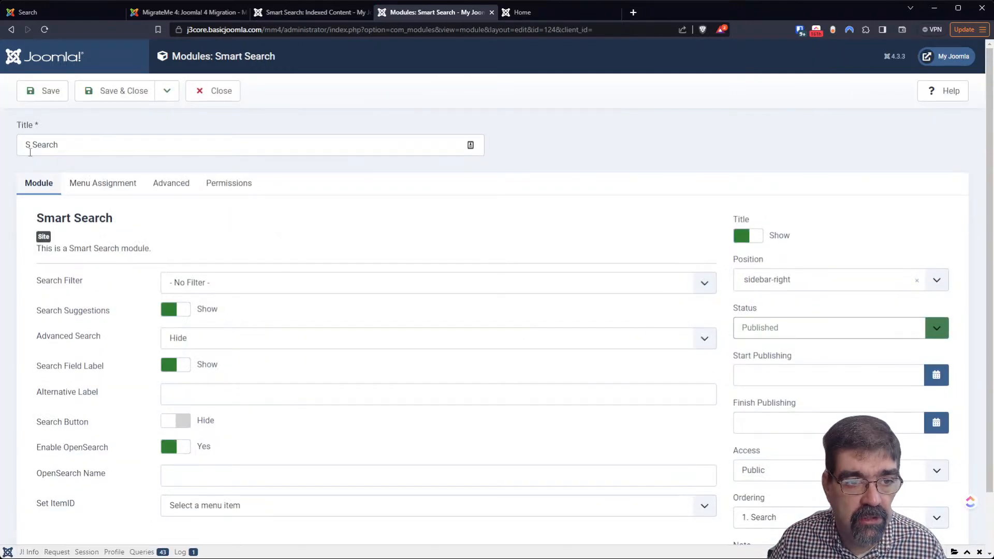
Delete the leading 'S' so the module title reads 'Search', and save it
{"action": "left_click_drag", "start_coordinate": [29, 140], "coordinate": [30, 136]}
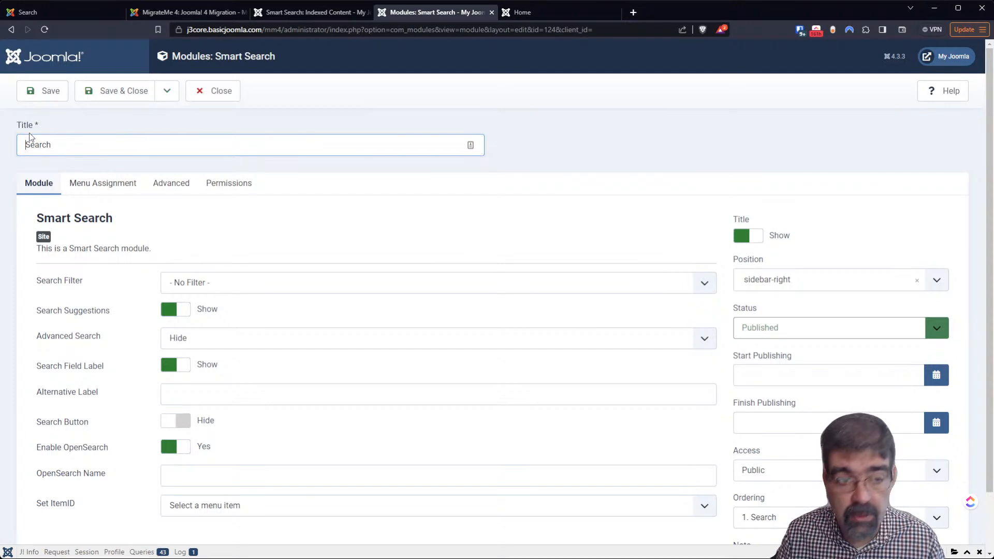
{"action": "left_click", "coordinate": [49, 96]}
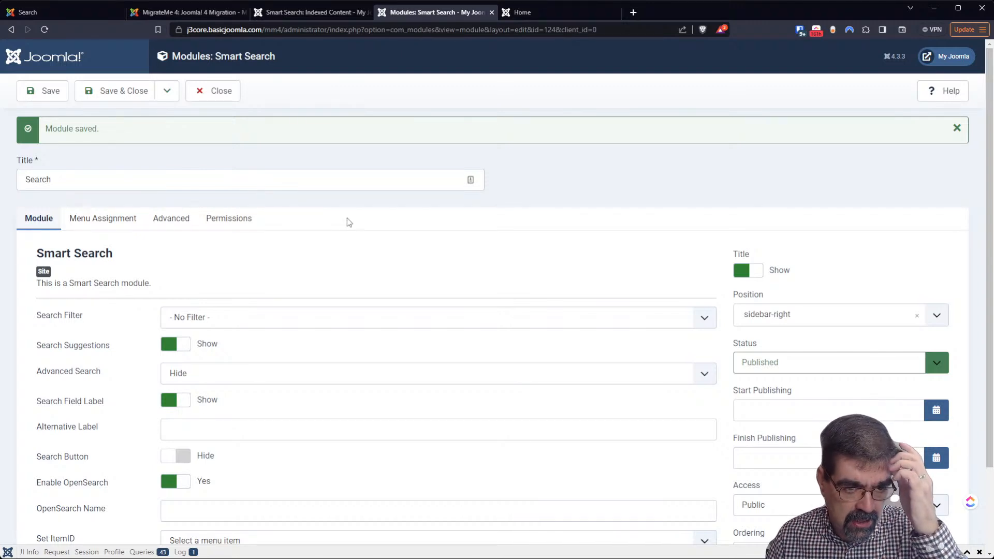
{"action": "scroll", "coordinate": [350, 223], "scroll_direction": "down", "scroll_amount": 2}
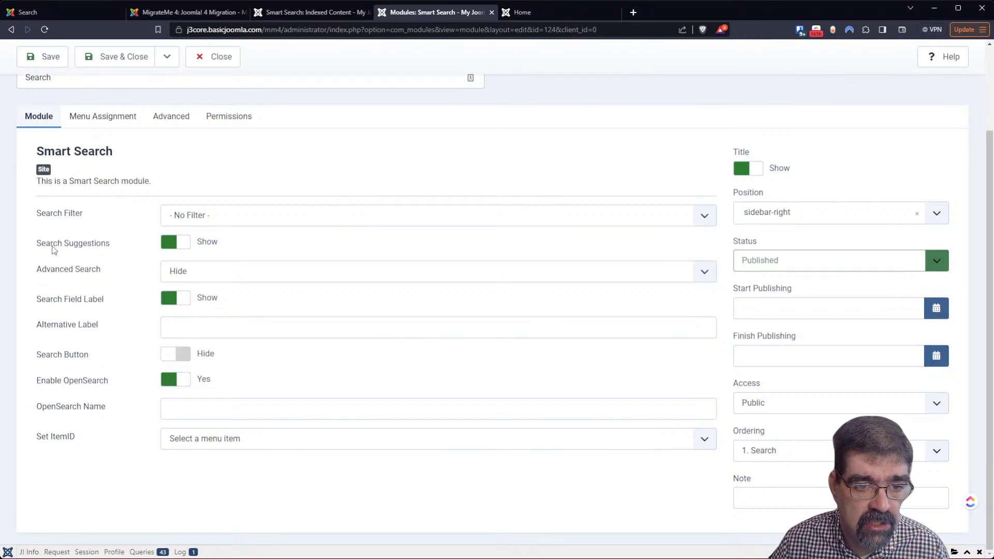
Set the Search module's Advanced Search option to Show and save the module
{"action": "left_click", "coordinate": [230, 275]}
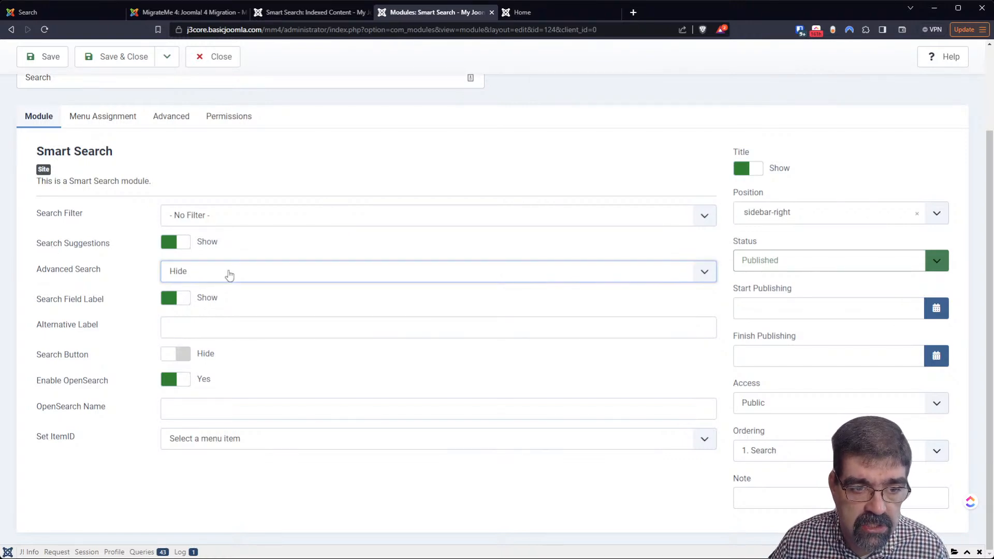
{"action": "left_click", "coordinate": [222, 297]}
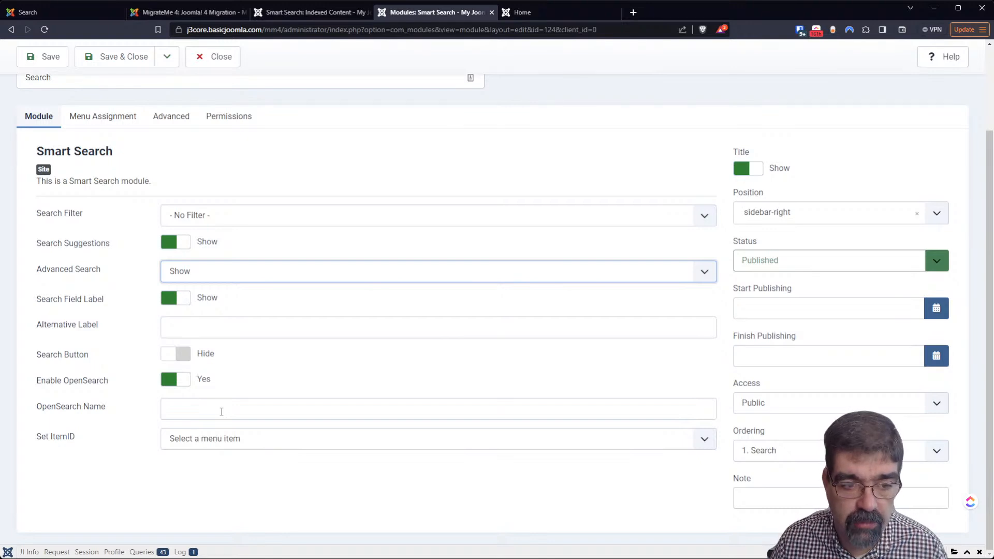
{"action": "scroll", "coordinate": [383, 309], "scroll_direction": "up", "scroll_amount": 3}
{"action": "scroll", "coordinate": [380, 310], "scroll_direction": "down", "scroll_amount": 1}
{"action": "scroll", "coordinate": [377, 310], "scroll_direction": "down", "scroll_amount": 1}
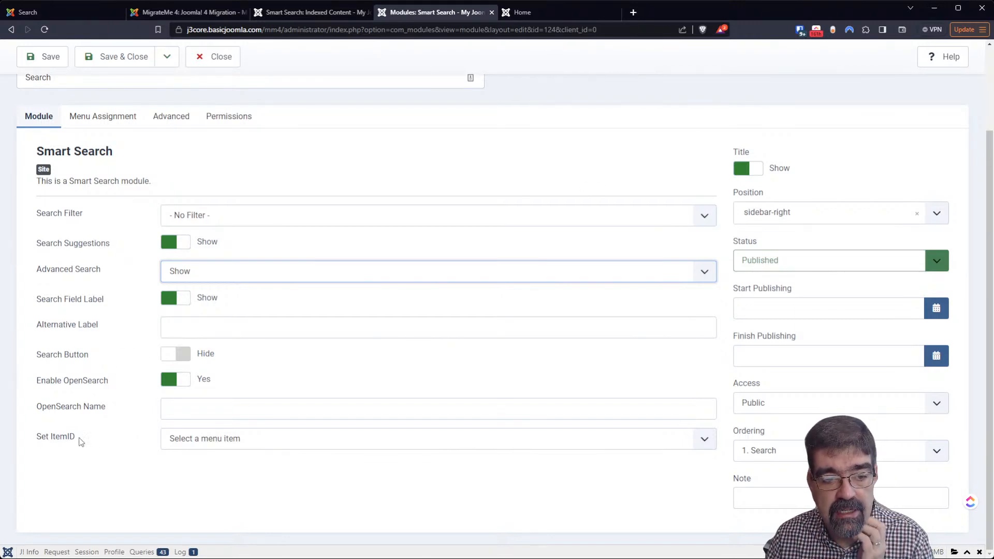
{"action": "left_click", "coordinate": [188, 447]}
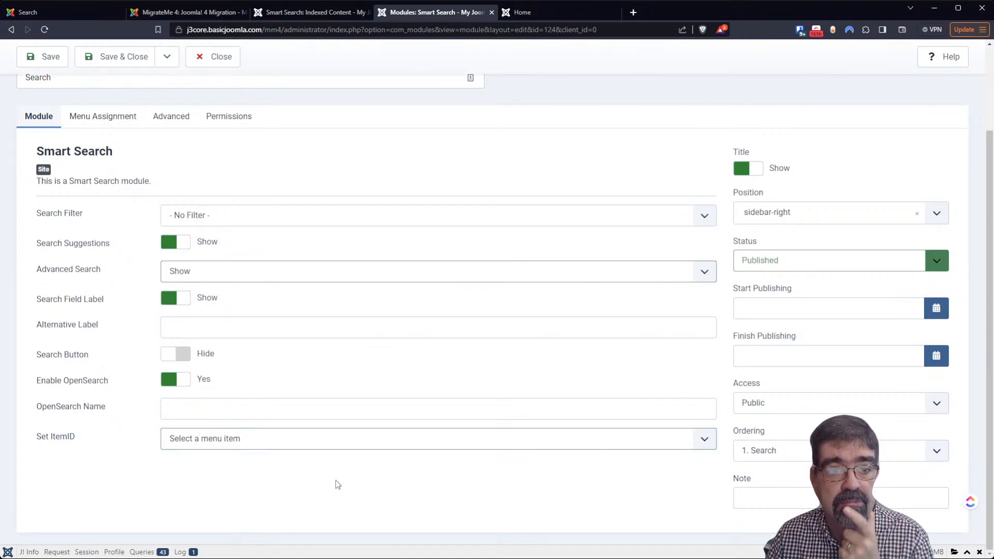
{"action": "left_click", "coordinate": [46, 52]}
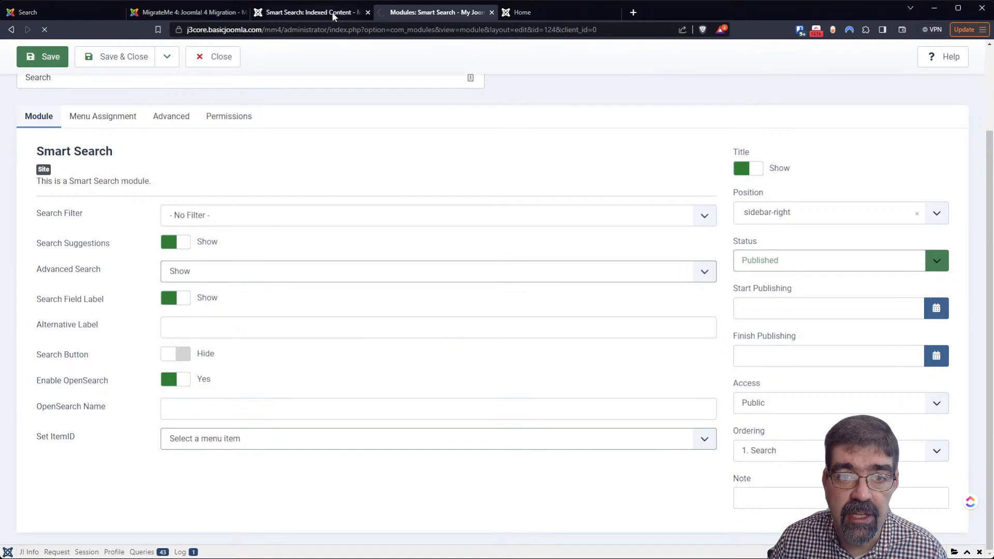
Go to the front-end home page and enter 'your' in the sidebar Search box
{"action": "left_click", "coordinate": [536, 9]}
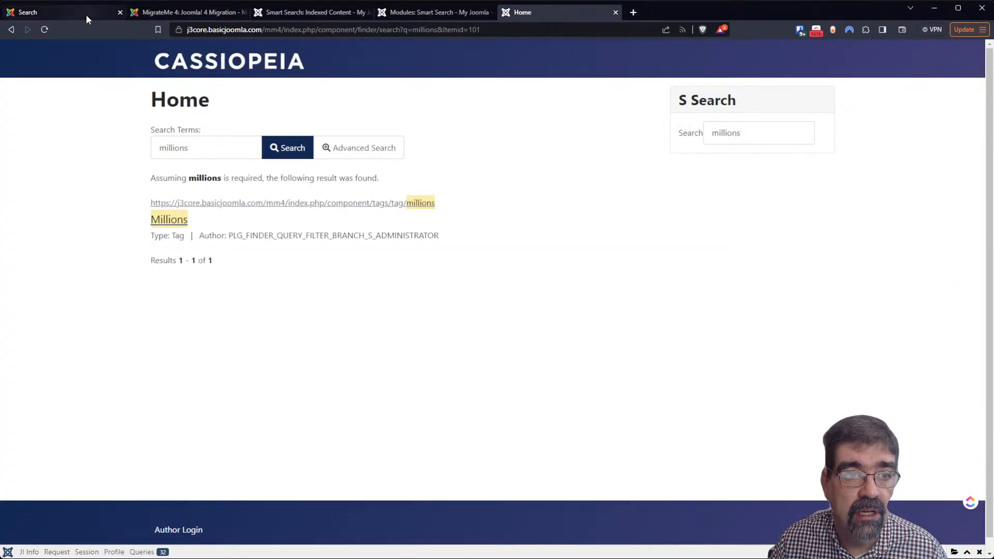
{"action": "left_click", "coordinate": [176, 66]}
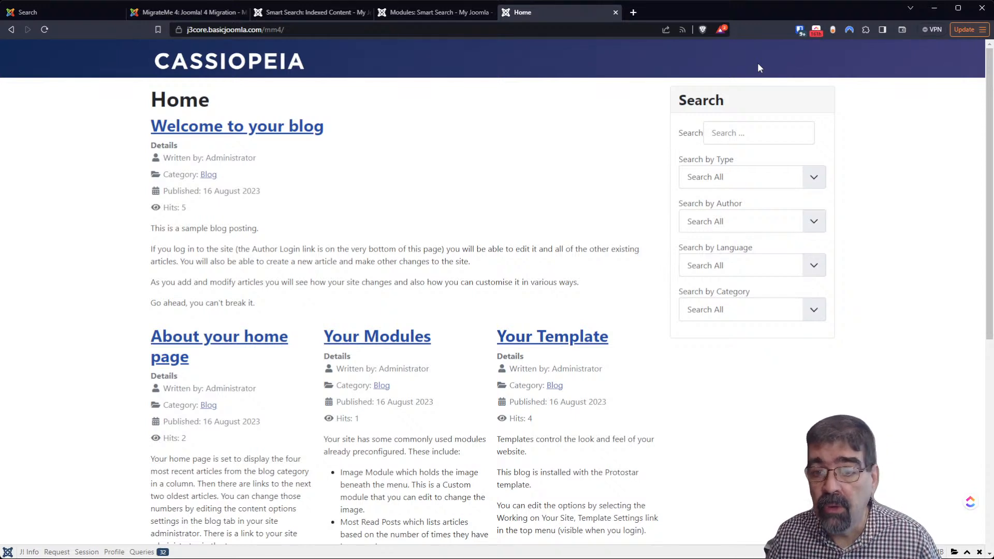
{"action": "left_click", "coordinate": [775, 130]}
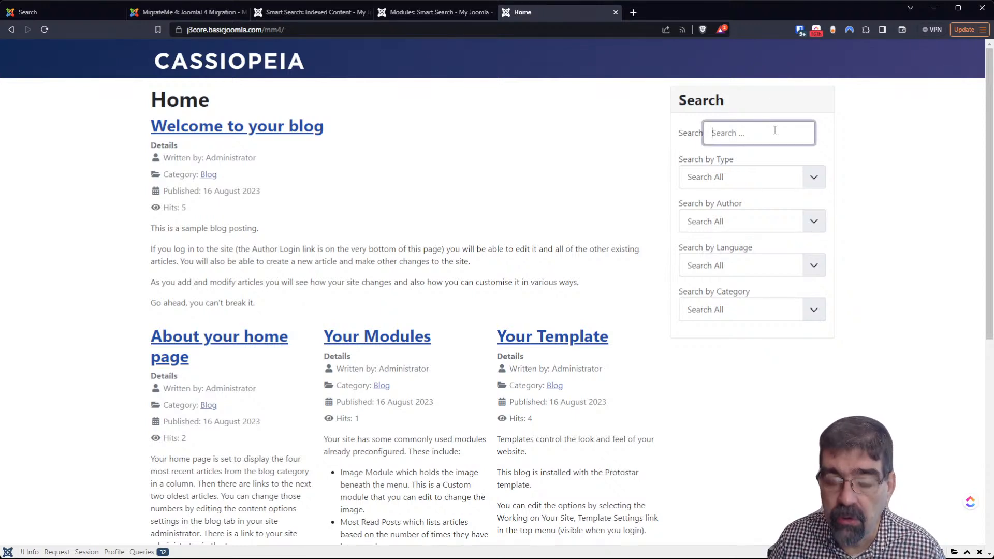
{"action": "type", "text": "your"}
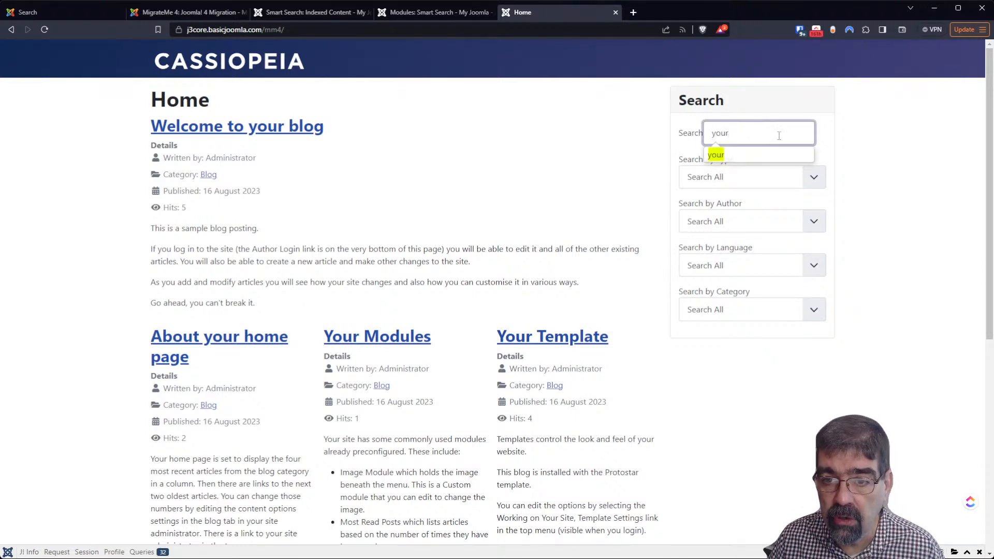
{"action": "left_click", "coordinate": [735, 155]}
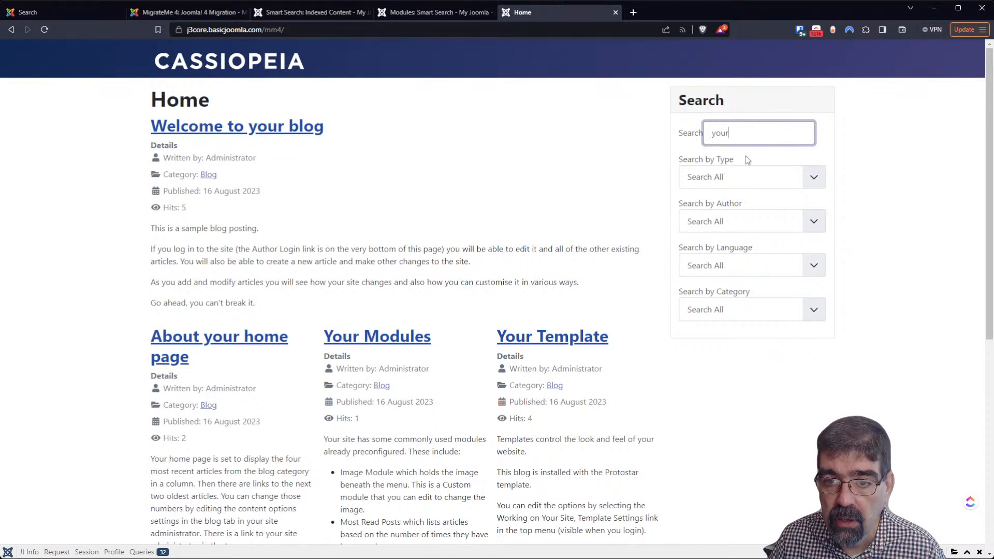
Run the 'your' search with Type set to Categories and Category set to Blog
{"action": "left_click", "coordinate": [814, 177]}
{"action": "left_click", "coordinate": [759, 220]}
{"action": "key", "text": "Tab"}
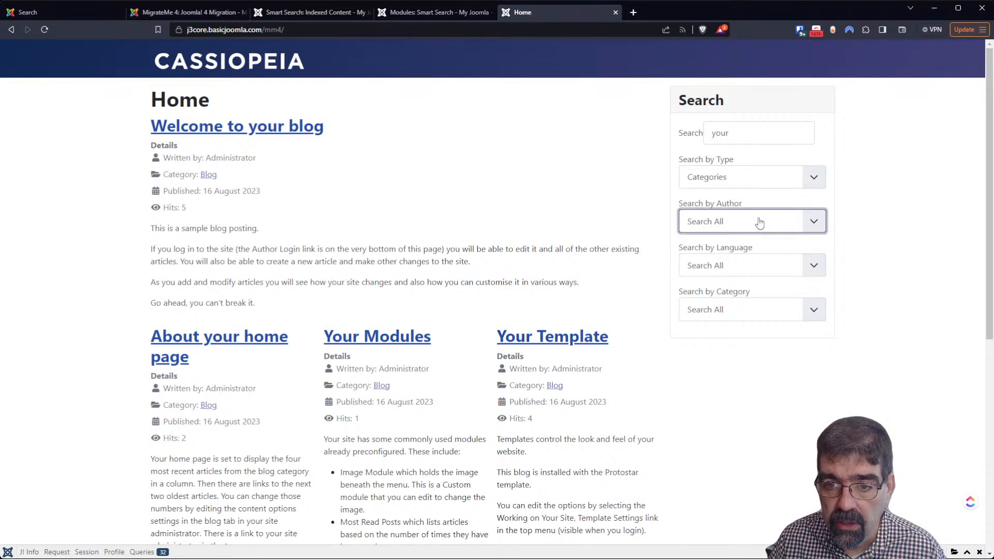
{"action": "left_click", "coordinate": [875, 203]}
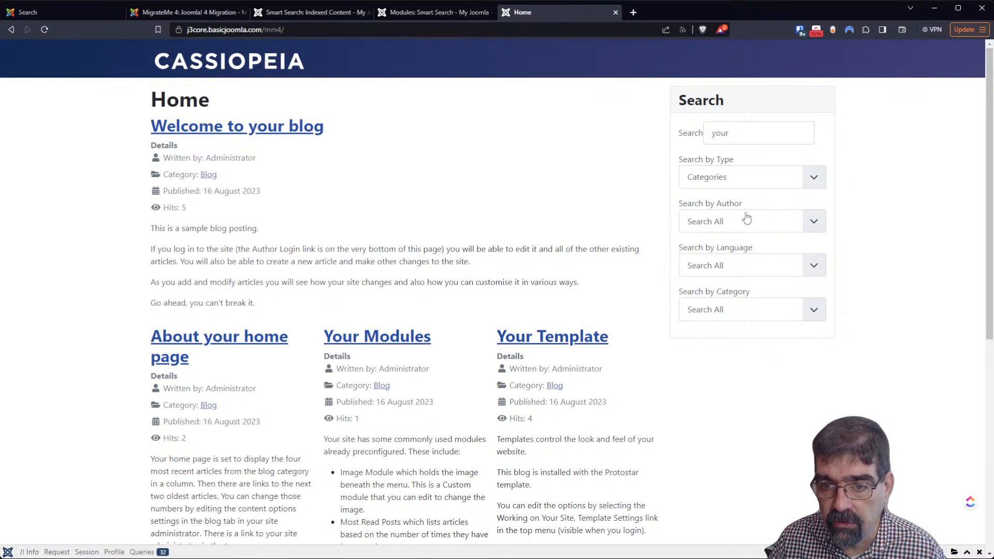
{"action": "left_click", "coordinate": [713, 311]}
{"action": "left_click", "coordinate": [912, 275]}
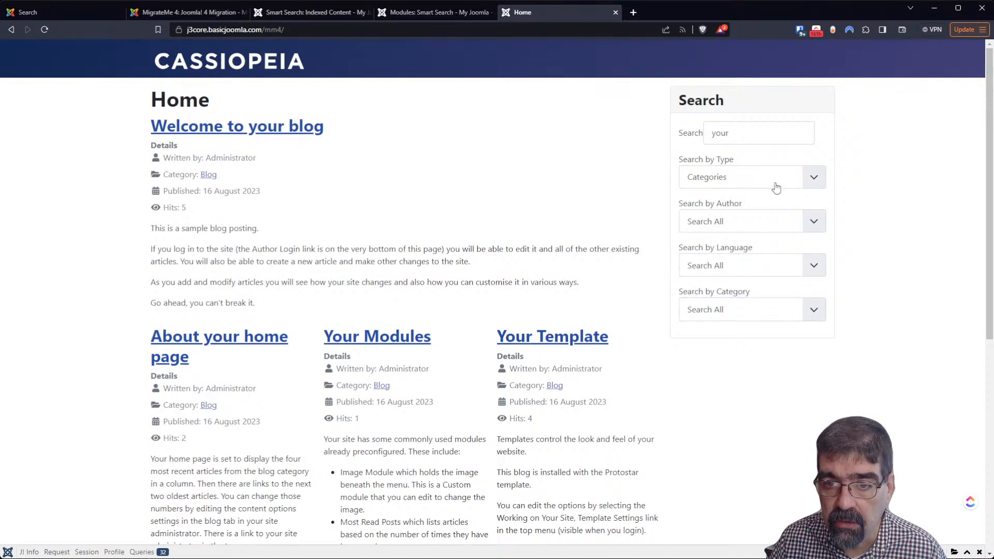
{"action": "left_click", "coordinate": [763, 182]}
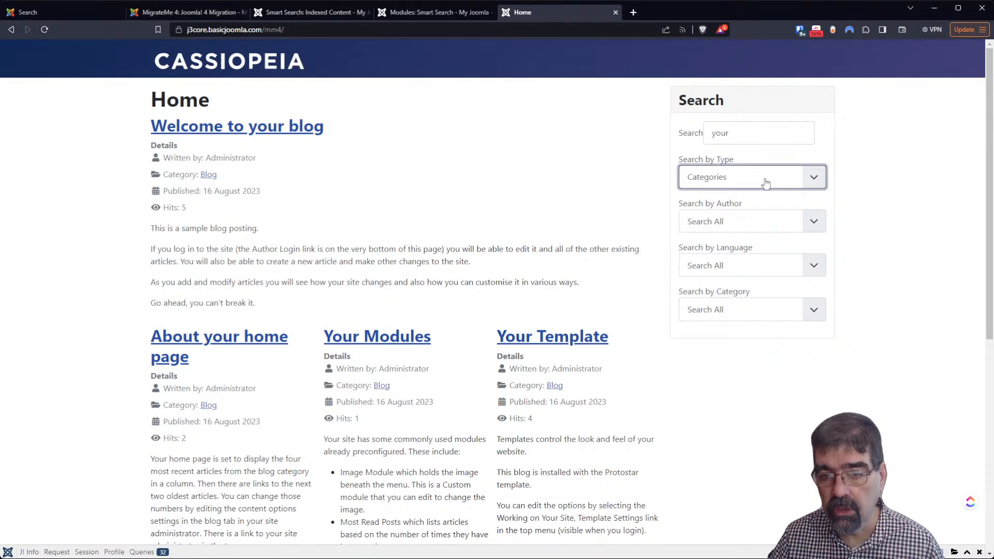
{"action": "left_click", "coordinate": [754, 313]}
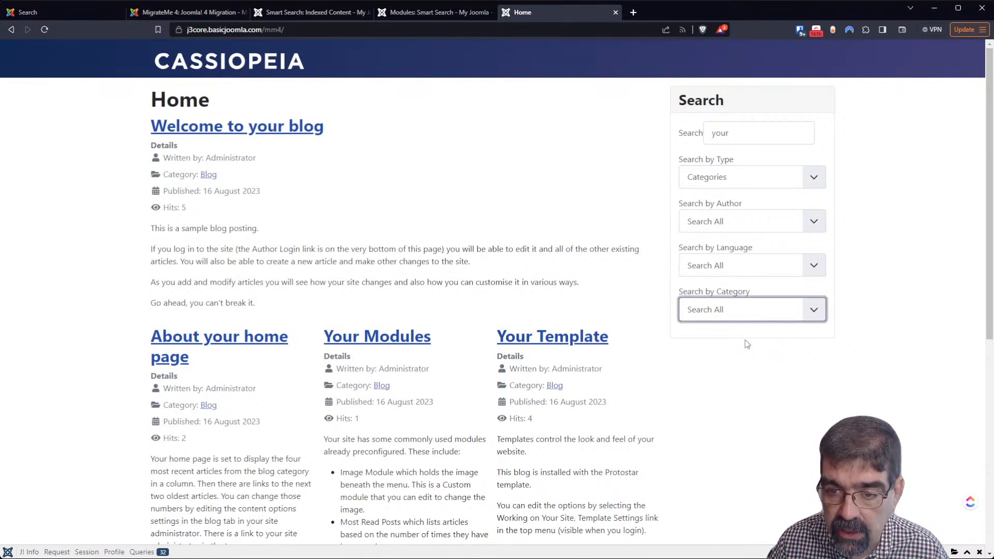
{"action": "left_click", "coordinate": [746, 336]}
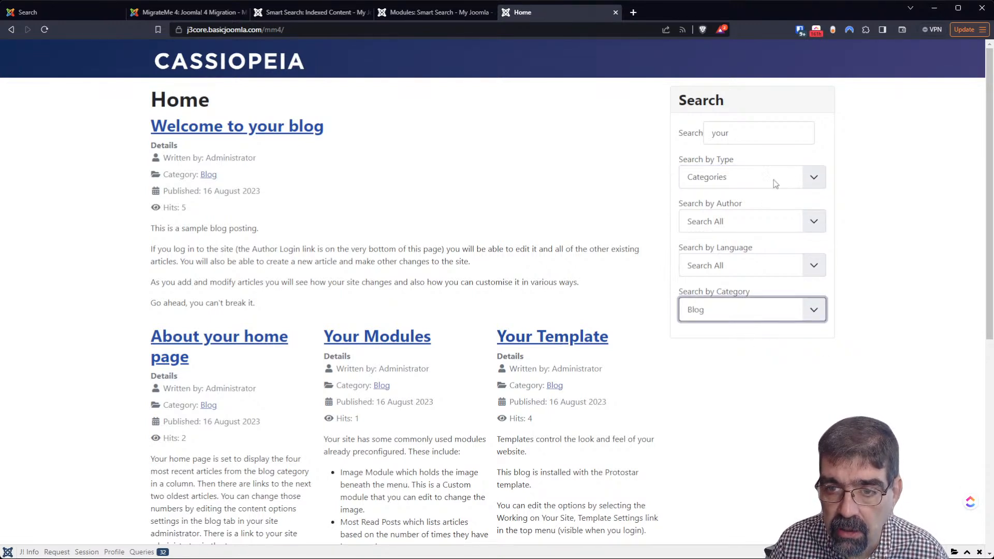
{"action": "left_click", "coordinate": [774, 138]}
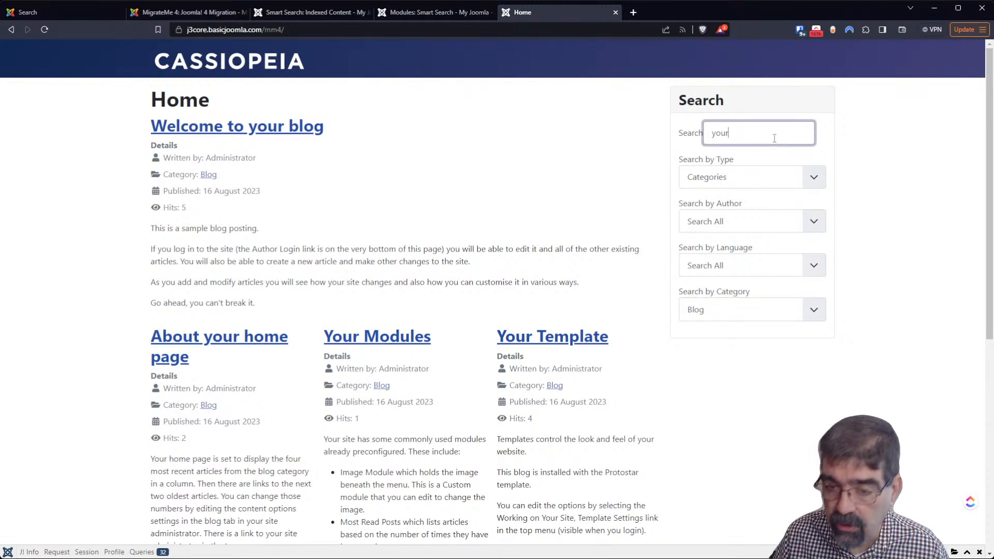
{"action": "key", "text": "Return"}
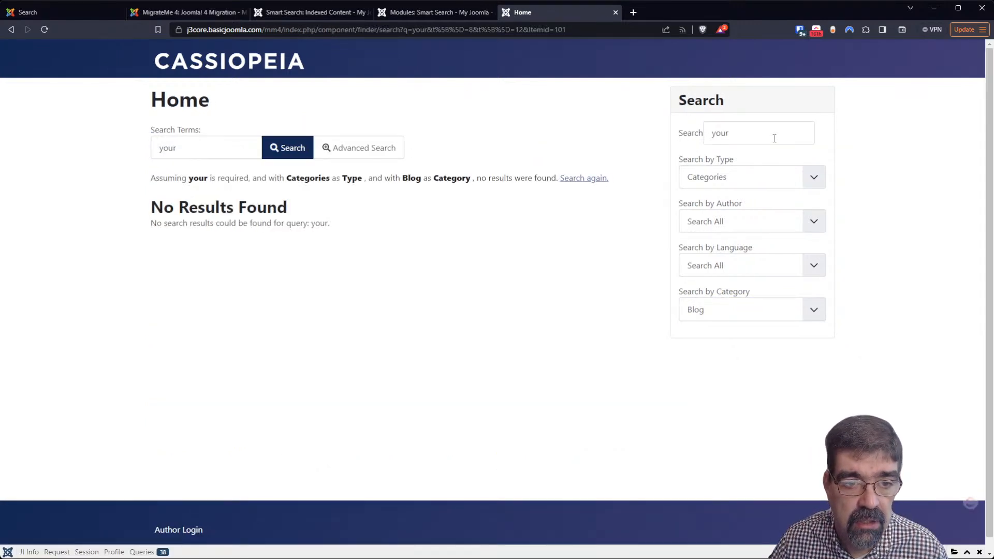
Reset Category and Type filters to Search All and rerun the 'your' search
{"action": "left_click", "coordinate": [704, 313]}
{"action": "left_click", "coordinate": [707, 334]}
{"action": "left_click", "coordinate": [759, 134]}
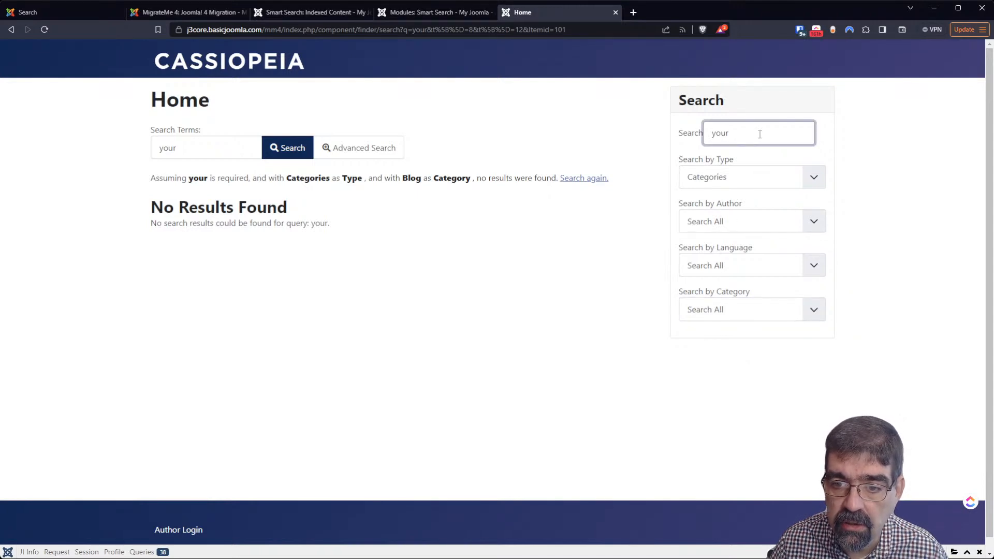
{"action": "key", "text": "Return"}
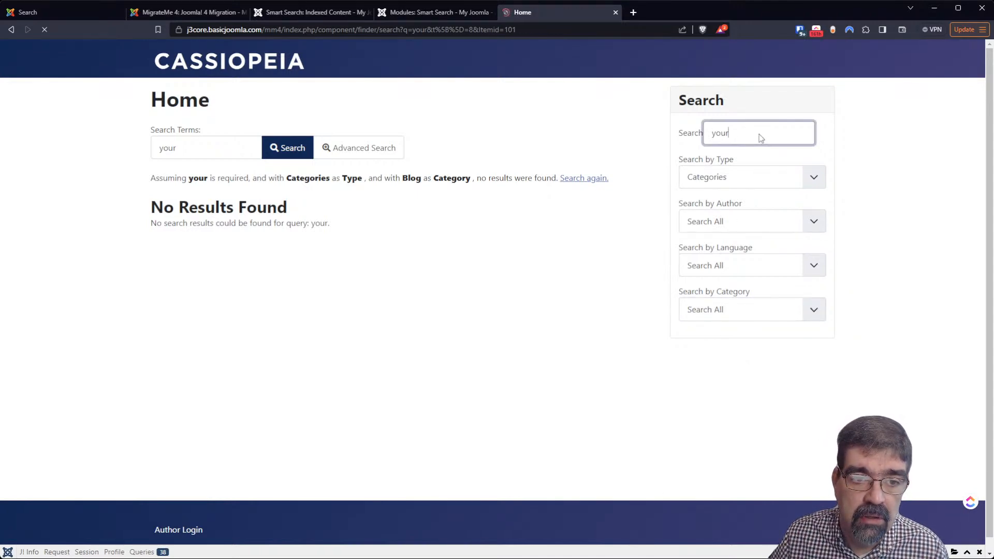
{"action": "left_click", "coordinate": [752, 185]}
{"action": "left_click", "coordinate": [747, 193]}
{"action": "left_click", "coordinate": [750, 136]}
{"action": "key", "text": "Return"}
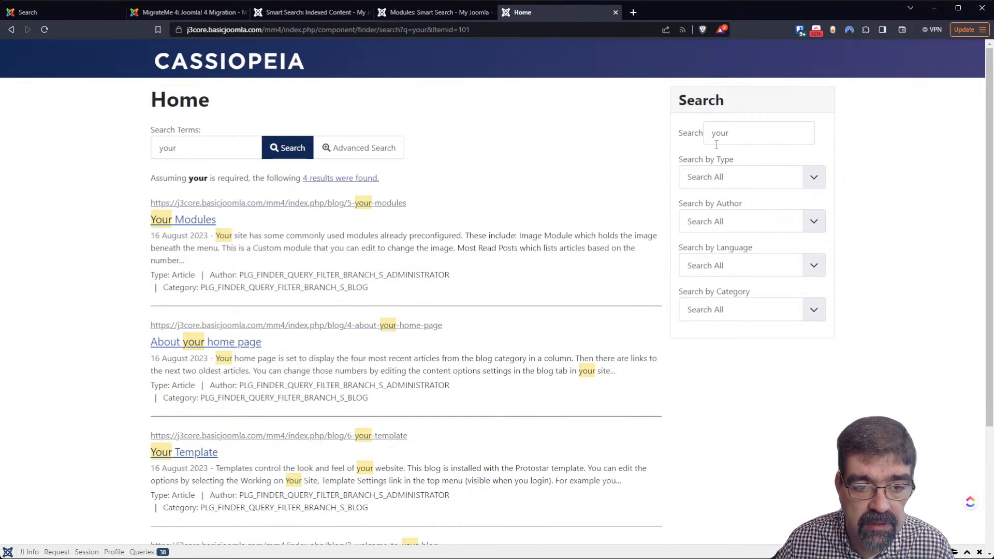
Limit the 'your' search to Articles, returning four article results
{"action": "left_click", "coordinate": [739, 179]}
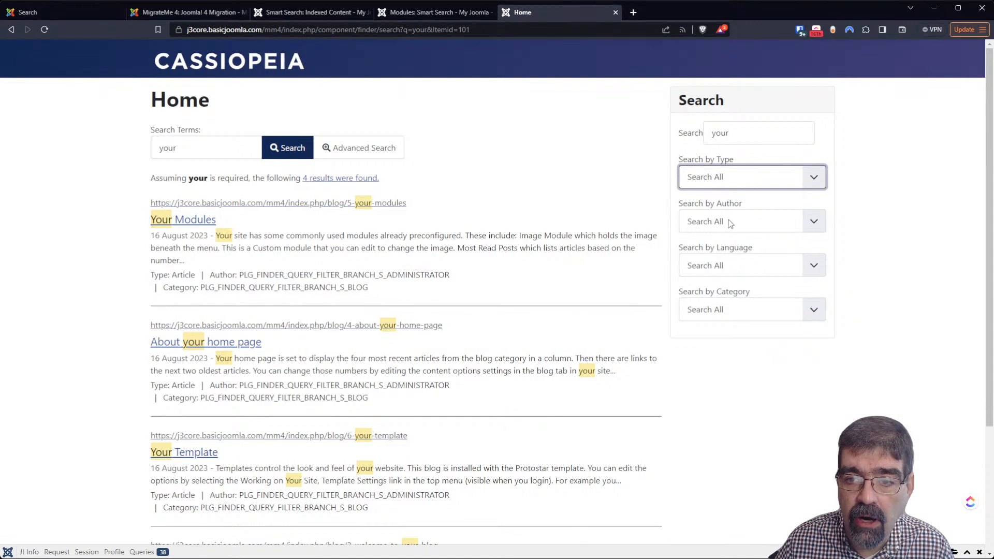
{"action": "key", "text": "Down"}
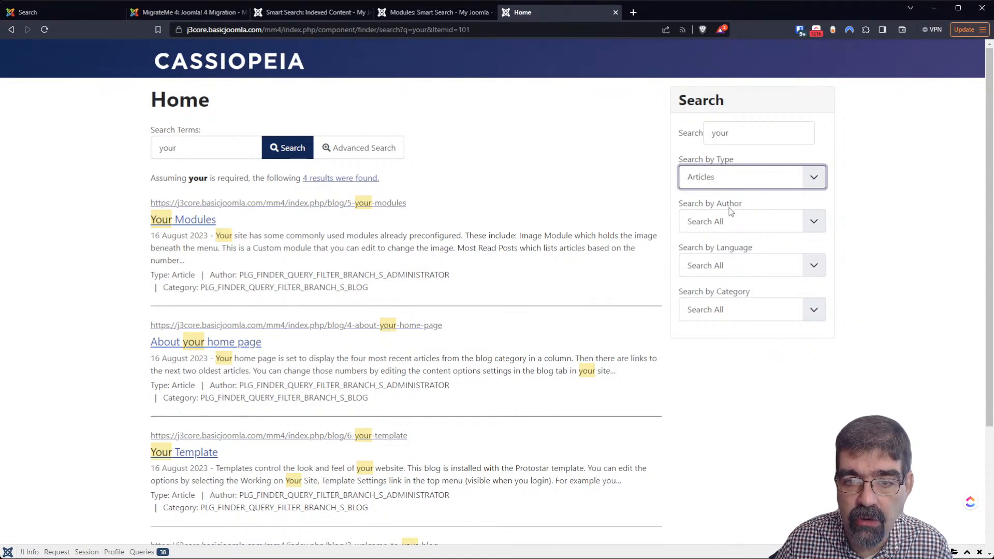
{"action": "double_click", "coordinate": [774, 138]}
{"action": "left_click", "coordinate": [775, 139]}
{"action": "key", "text": "Return"}
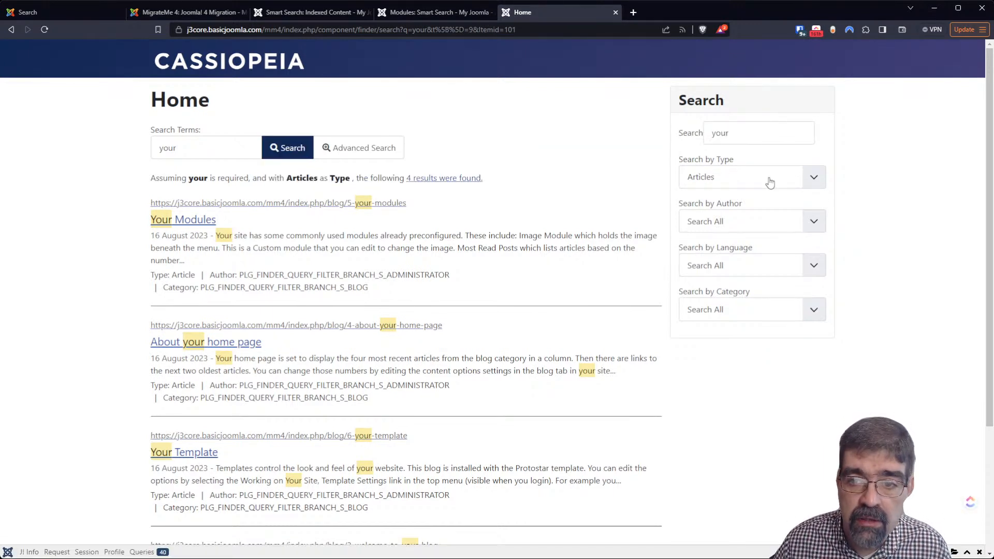
Limit the 'your' search to Tags, which finds no results
{"action": "left_click", "coordinate": [770, 182]}
{"action": "left_click", "coordinate": [737, 225]}
{"action": "left_click", "coordinate": [768, 132]}
{"action": "key", "text": "Return"}
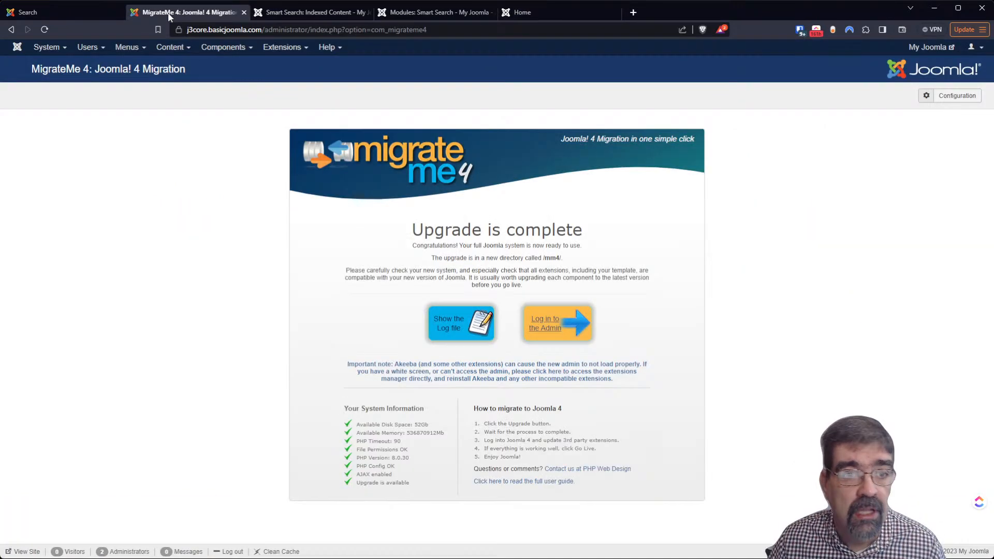
Give the Millions tag a description containing the word "your" and save it
{"action": "left_click", "coordinate": [272, 16]}
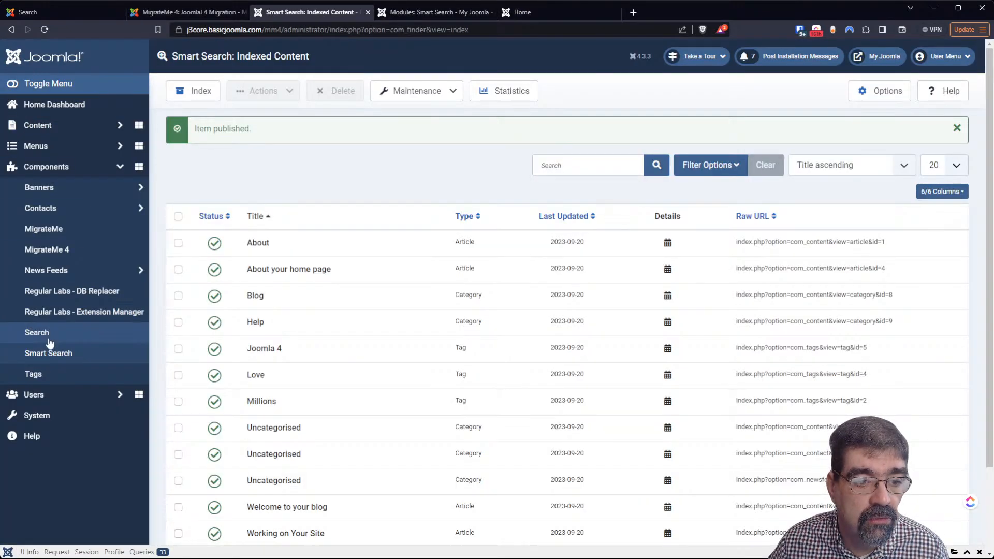
{"action": "left_click", "coordinate": [46, 368]}
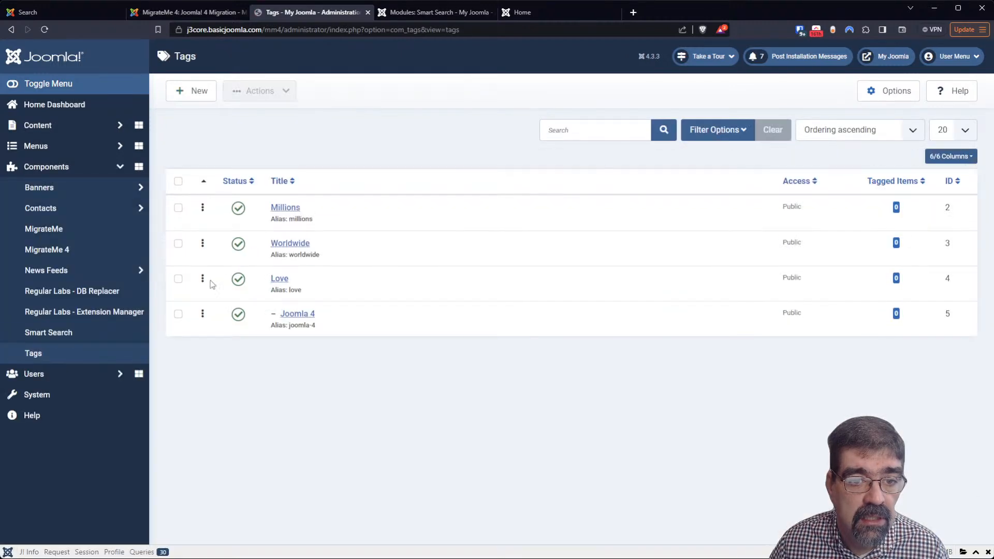
{"action": "left_click", "coordinate": [292, 208]}
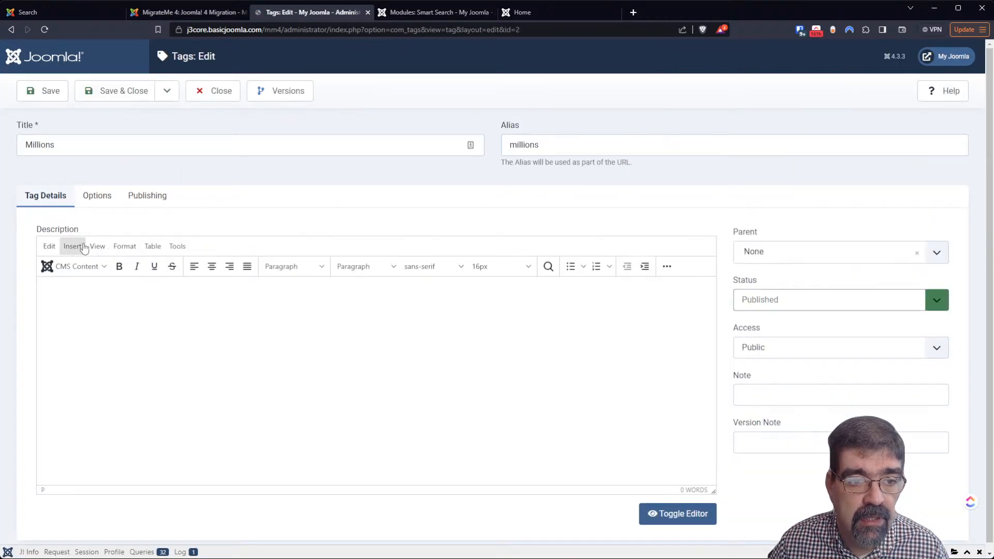
{"action": "type", "text": "I am "}
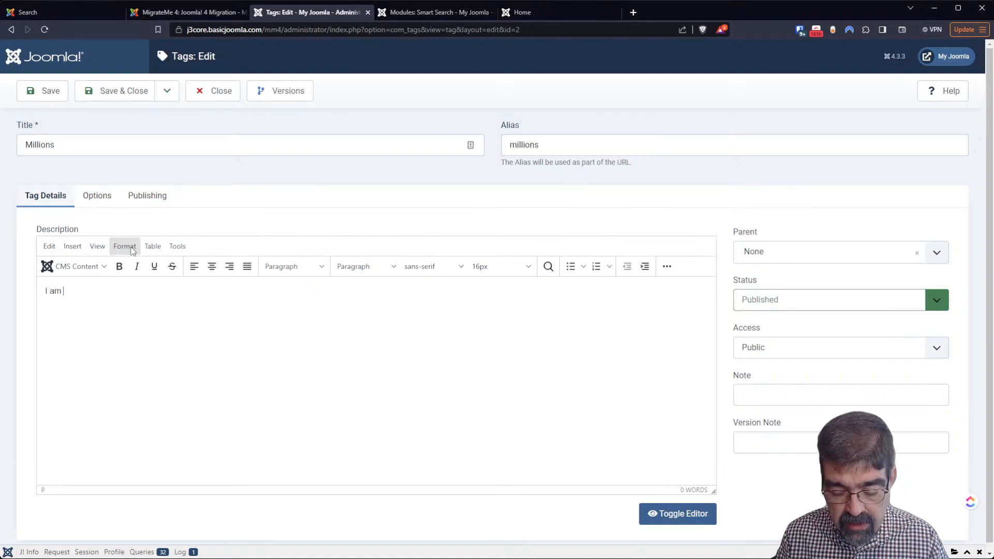
{"action": "type", "text": "putting the word"}
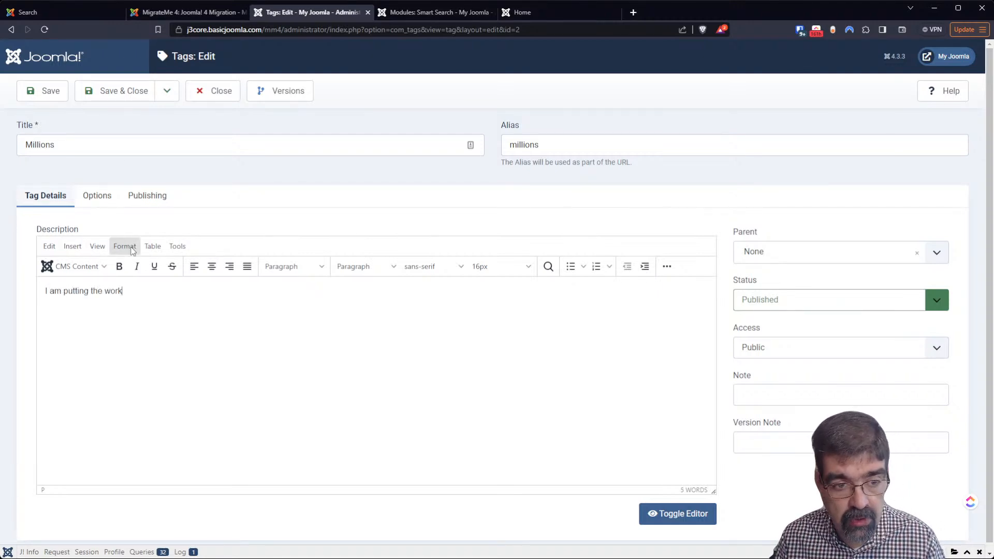
{"action": "type", "text": " \"your\" here"}
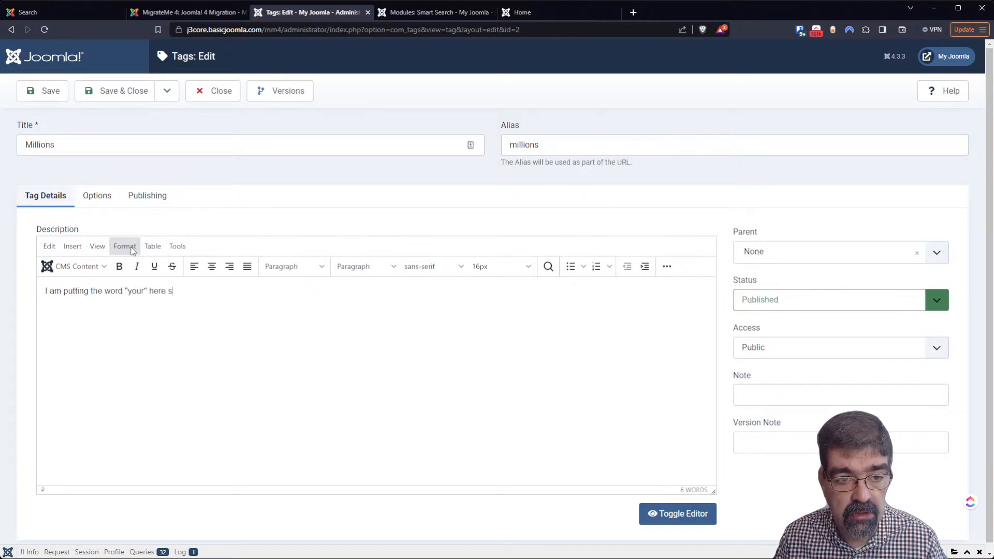
{"action": "type", "text": " to see if it get's ind"}
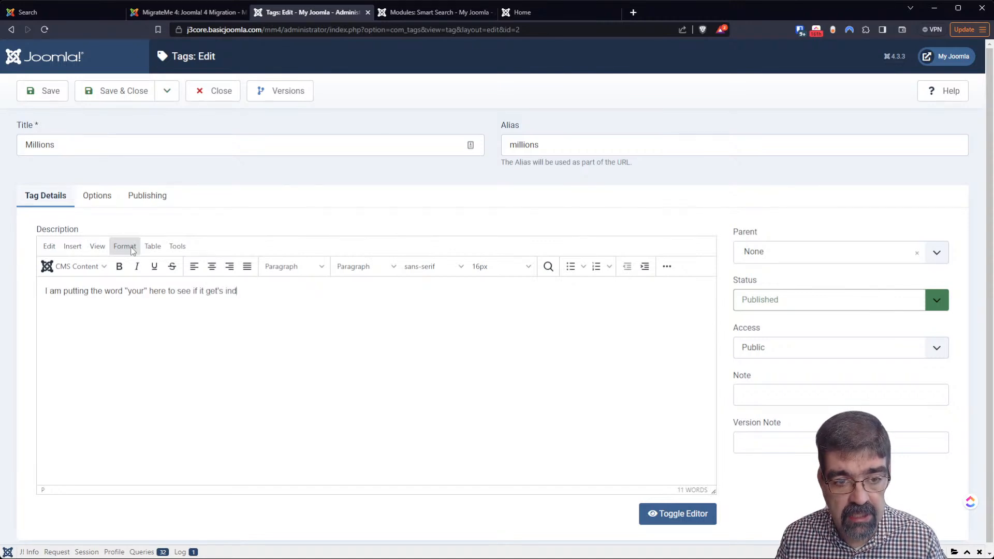
{"action": "type", "text": "exe"}
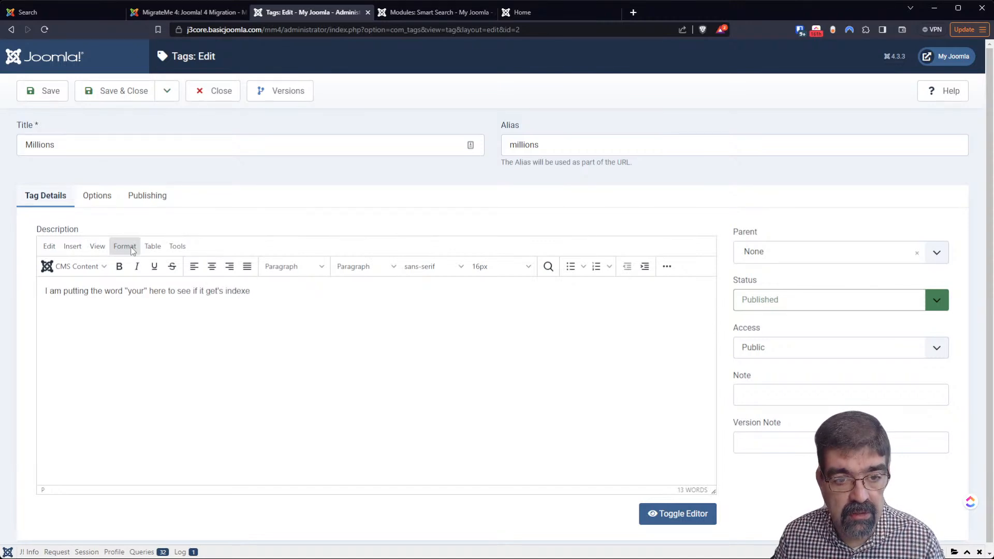
{"action": "type", "text": "d"}
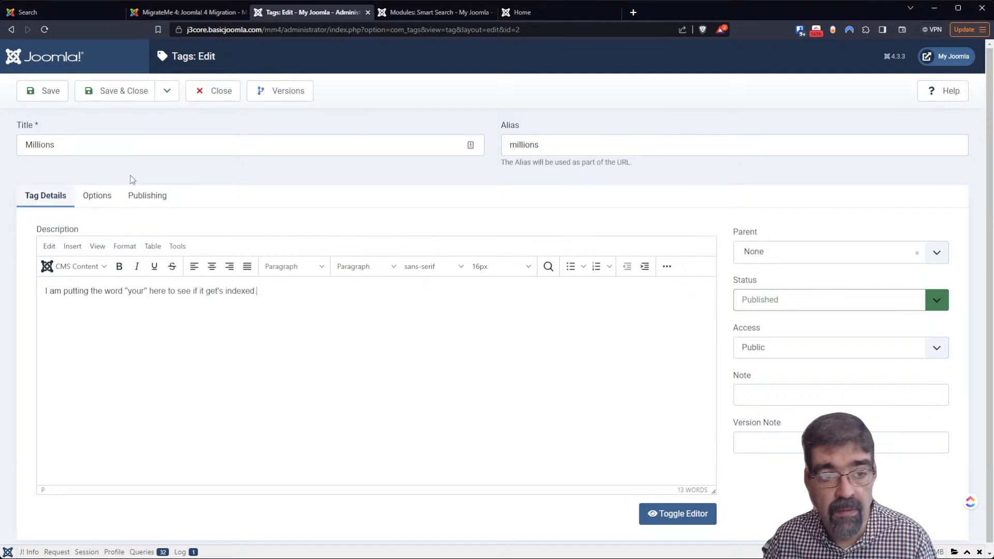
{"action": "left_click", "coordinate": [54, 93]}
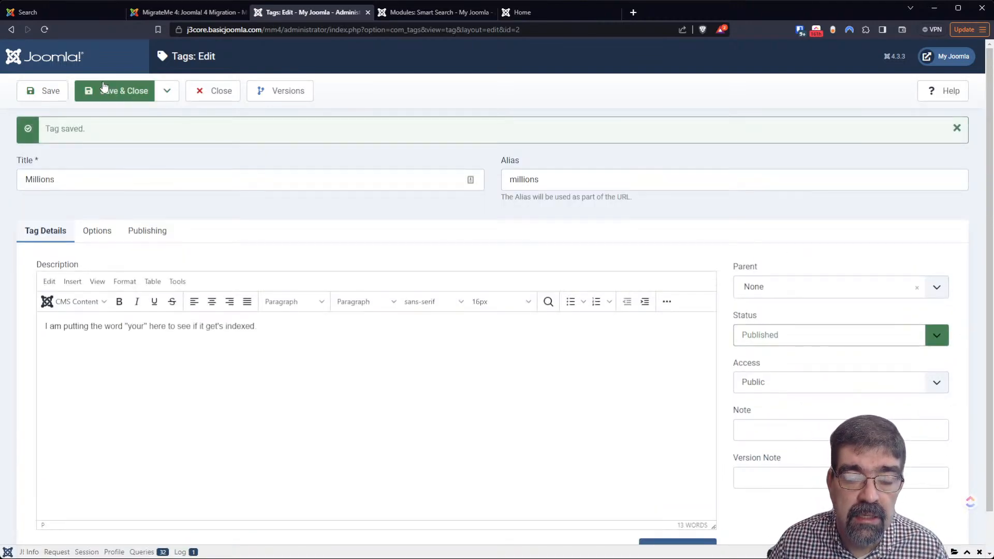
{"action": "left_click", "coordinate": [422, 12]}
Refresh the front-end 'your' search so it finds the Millions tag, then return to the tag editor
{"action": "left_click", "coordinate": [552, 11]}
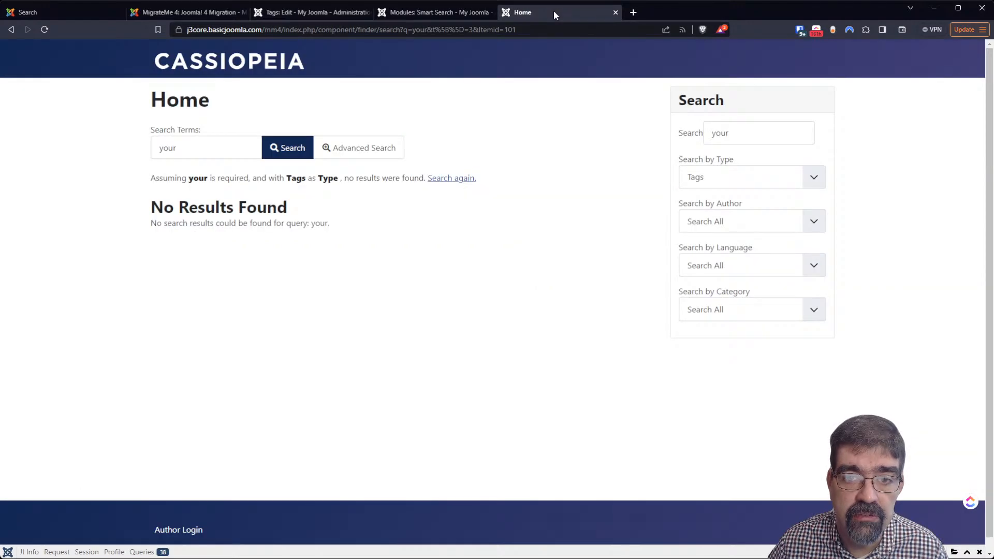
{"action": "left_click", "coordinate": [44, 30]}
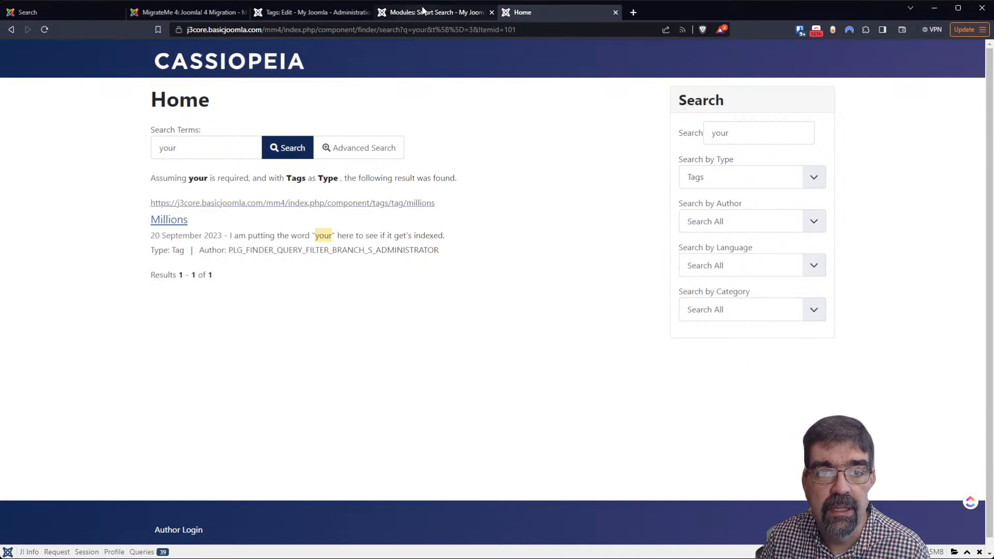
{"action": "left_click", "coordinate": [292, 14]}
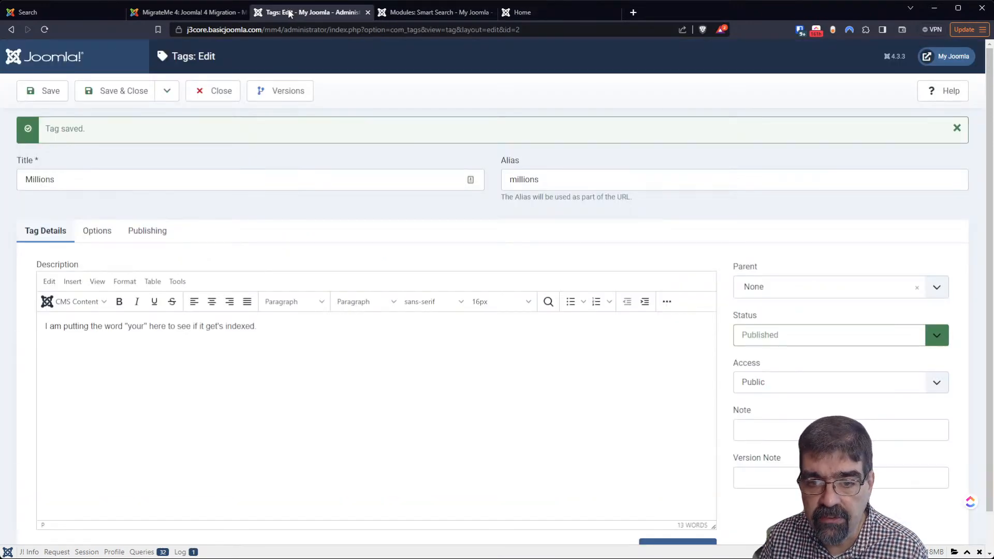
Set the Millions tag's metadata author to 'I am the author.' and save it
{"action": "left_click", "coordinate": [155, 232]}
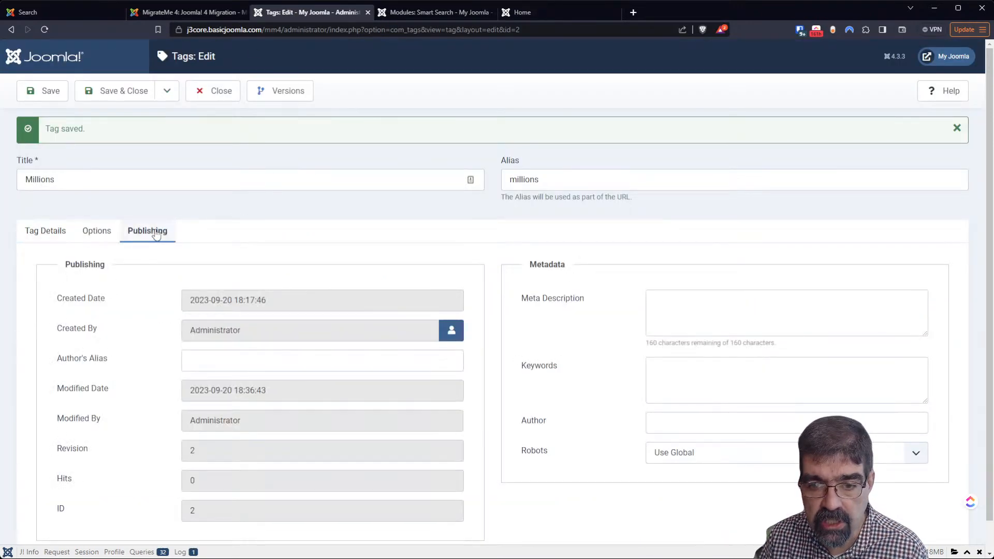
{"action": "scroll", "coordinate": [437, 231], "scroll_direction": "down", "scroll_amount": 1}
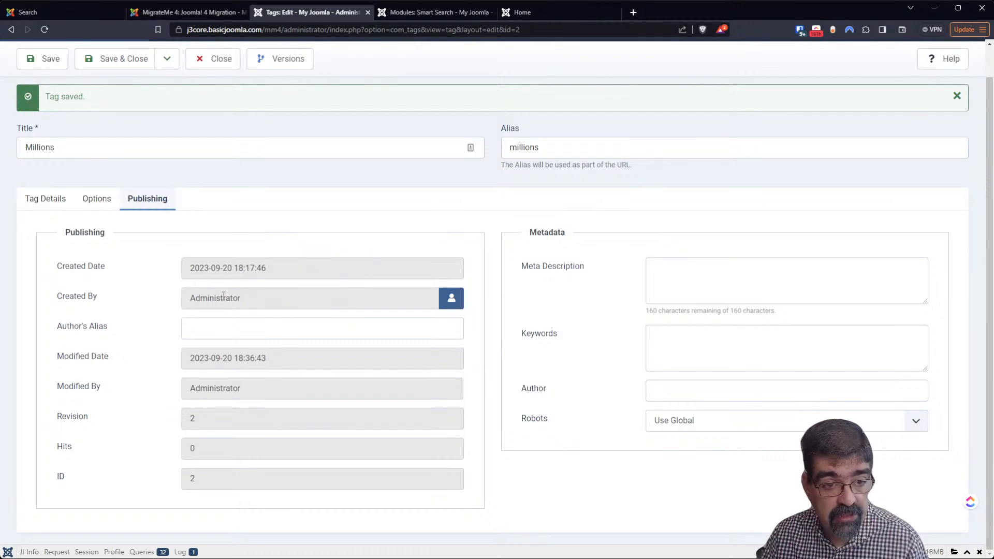
{"action": "left_click", "coordinate": [677, 395]}
{"action": "type", "text": "I am "}
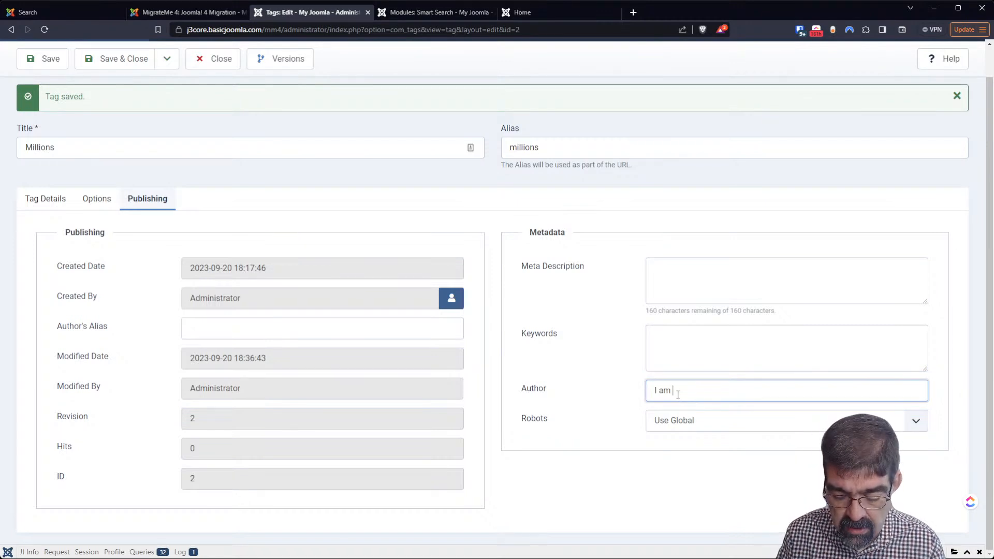
{"action": "type", "text": "the author."}
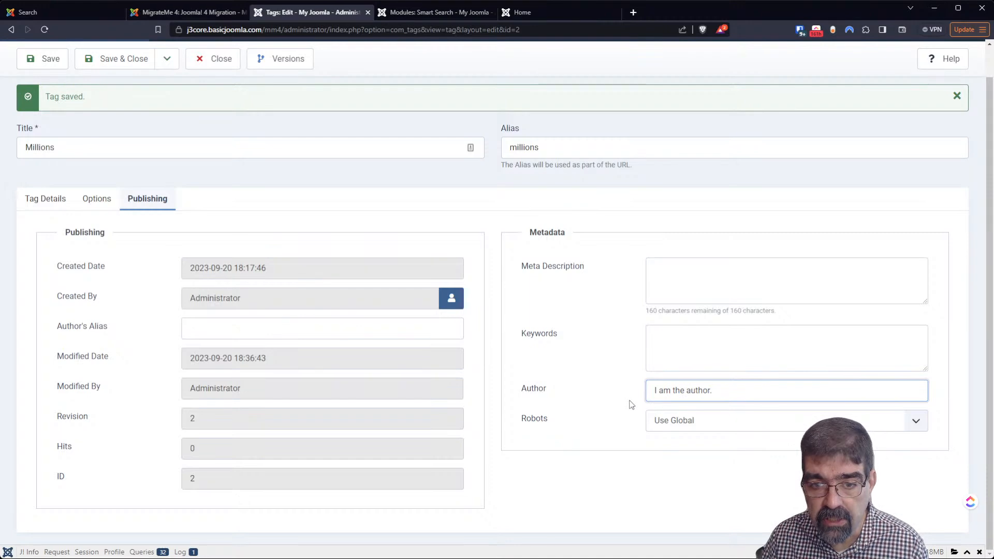
{"action": "left_click", "coordinate": [54, 60]}
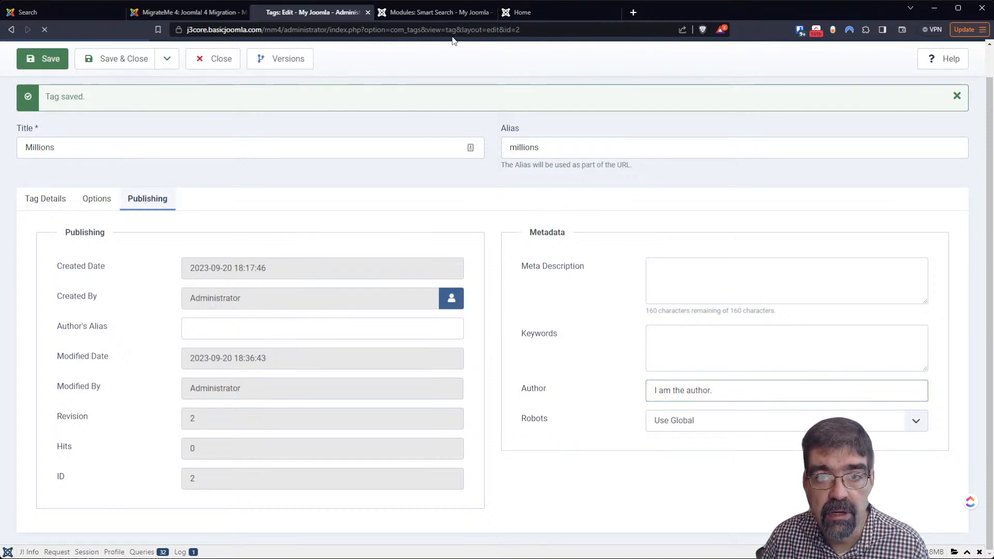
Reload the front-end 'your' search results to confirm the Millions tag still appears
{"action": "left_click", "coordinate": [558, 16]}
{"action": "left_click", "coordinate": [44, 30]}
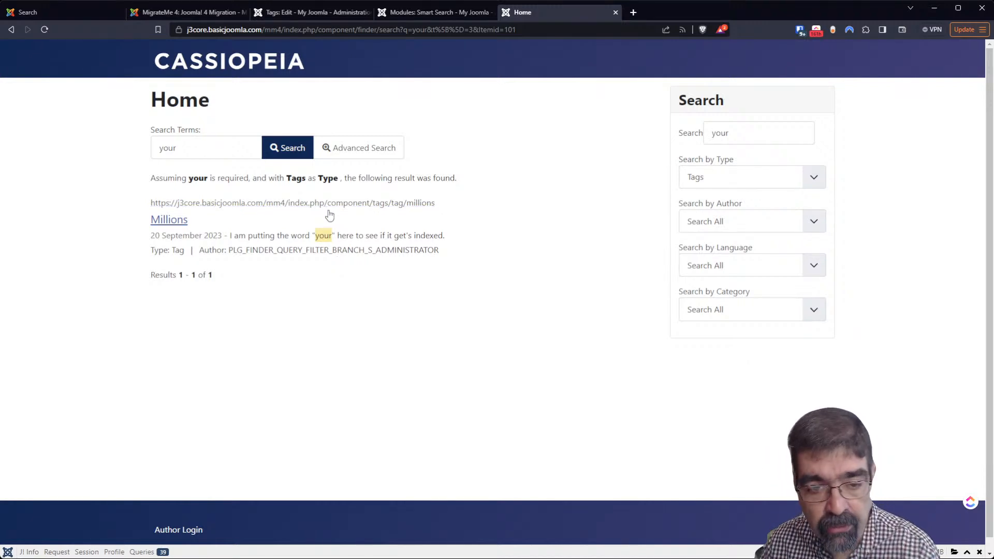
{"action": "left_click", "coordinate": [413, 16]}
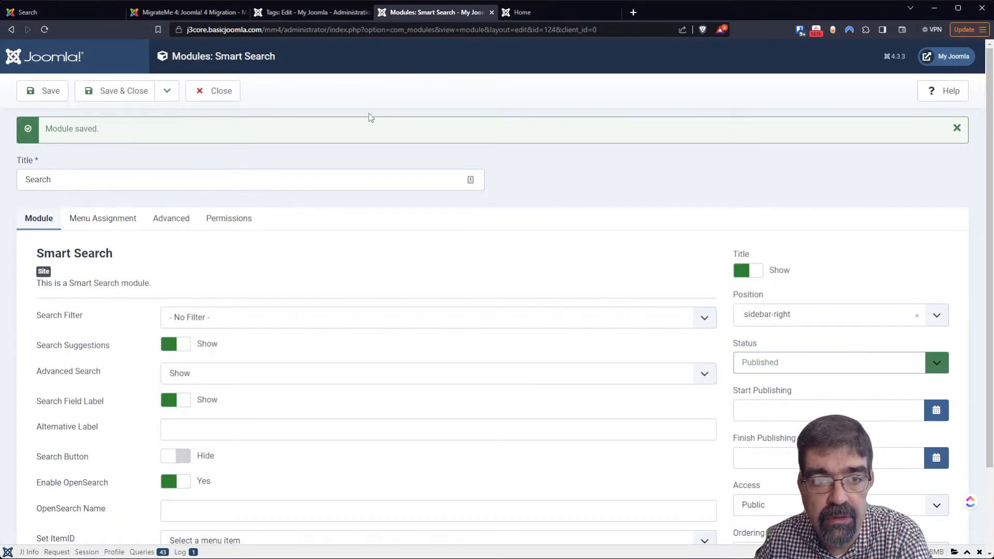
Clear the Millions tag's metadata author, cancel the user selector unchanged, and close the editor
{"action": "left_click", "coordinate": [310, 12]}
{"action": "left_click_drag", "start_coordinate": [740, 423], "coordinate": [585, 414]}
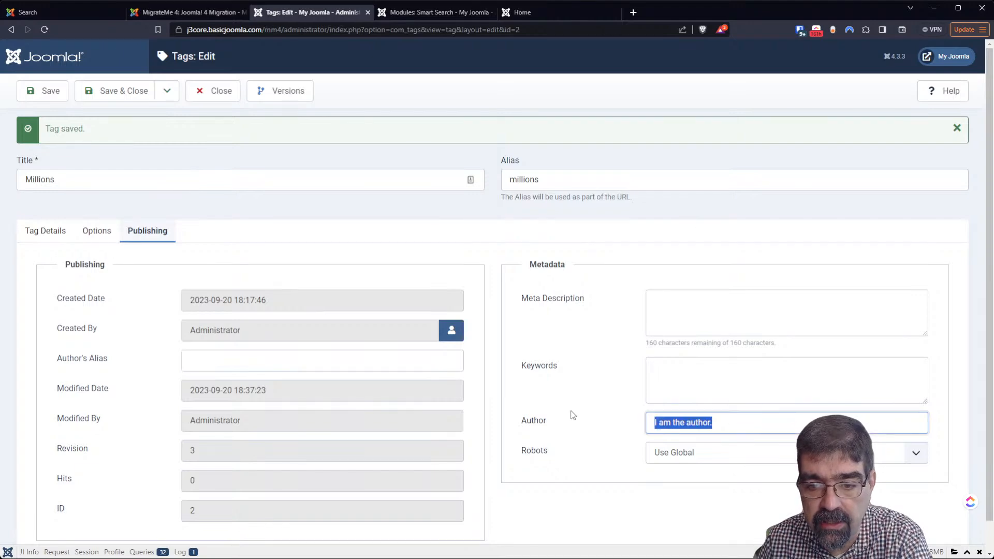
{"action": "key", "text": "Delete"}
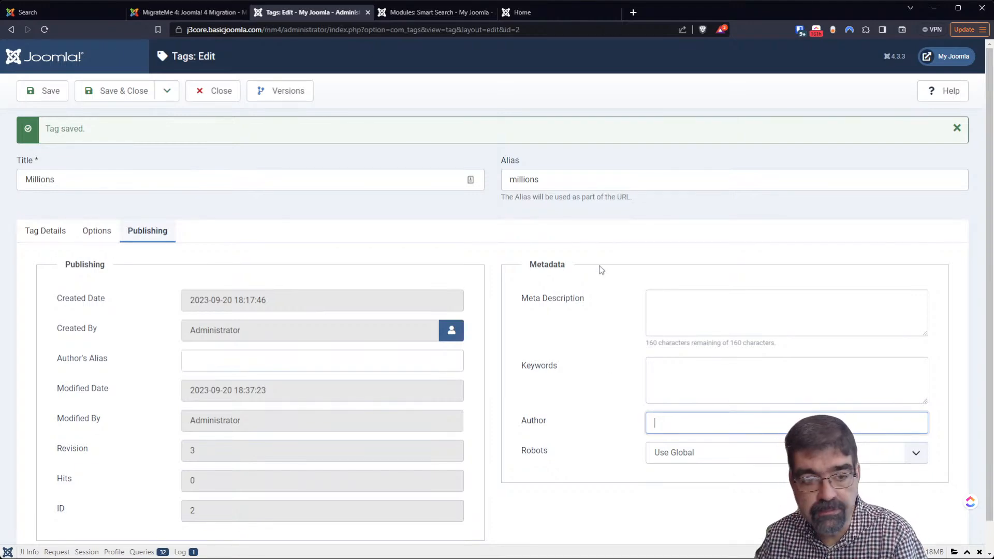
{"action": "left_click", "coordinate": [452, 331]}
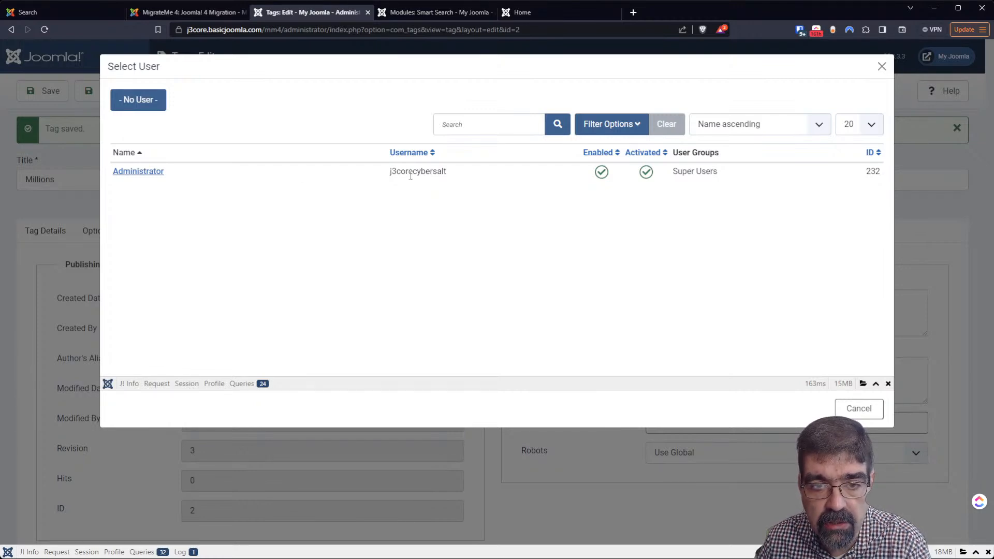
{"action": "left_click", "coordinate": [859, 409]}
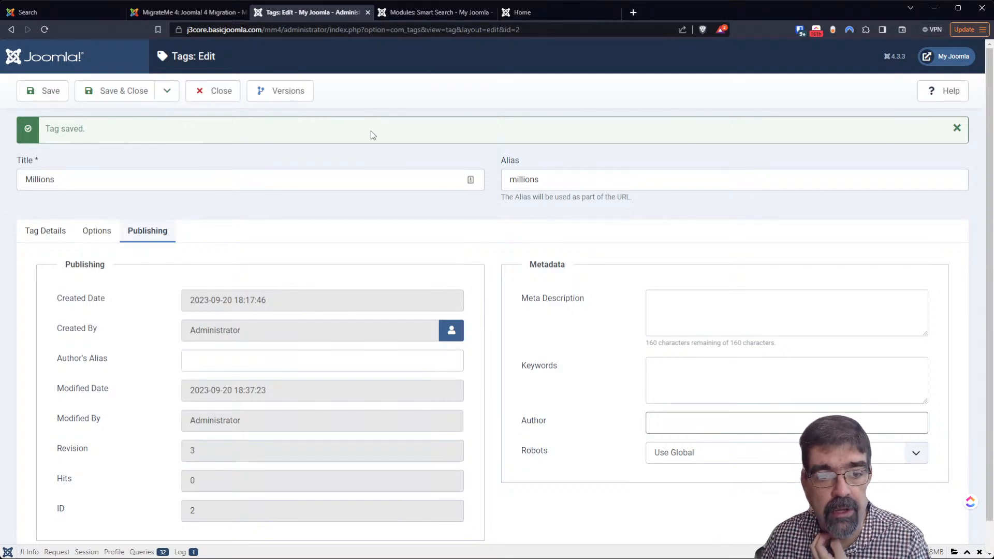
{"action": "left_click", "coordinate": [221, 91]}
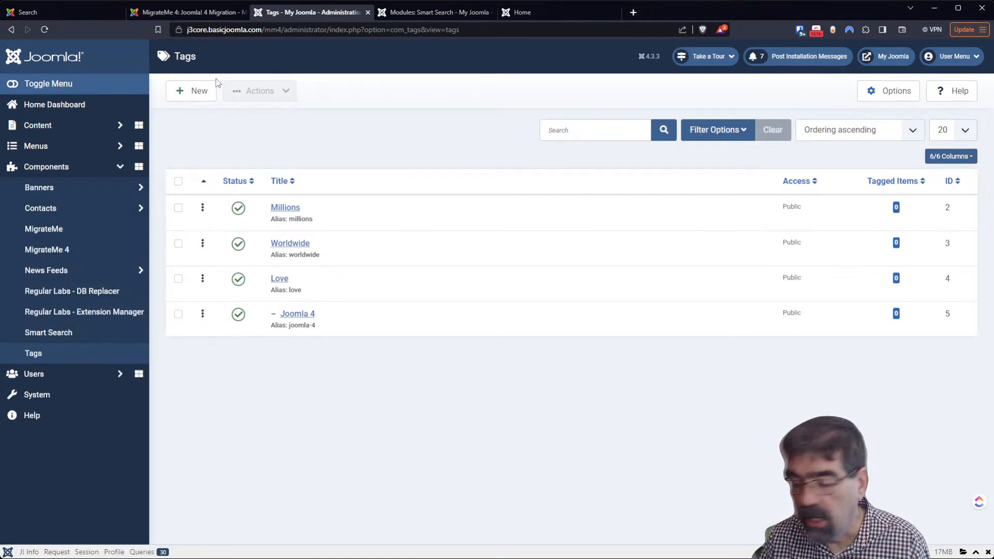
Go to Content > Articles and start a new article
{"action": "left_click", "coordinate": [38, 125]}
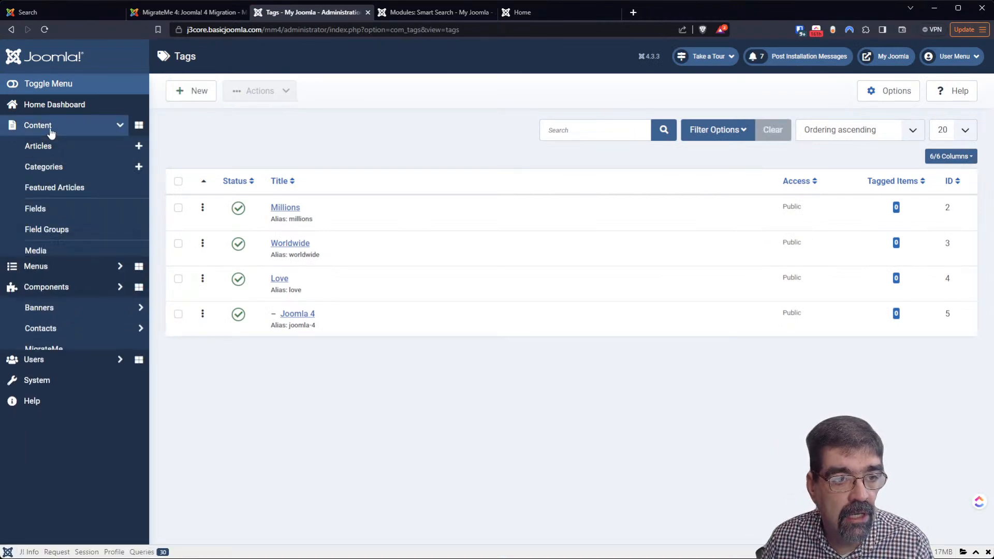
{"action": "left_click", "coordinate": [54, 146]}
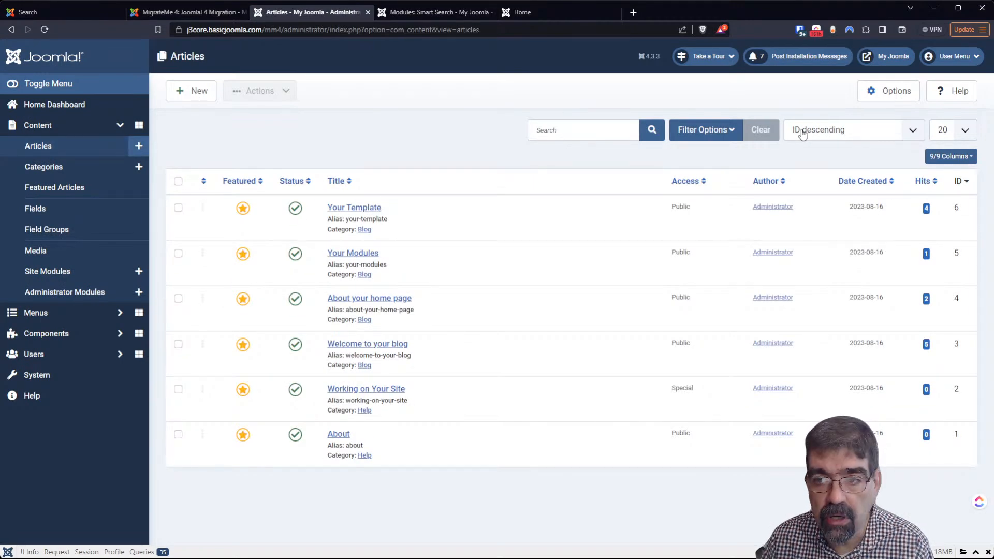
{"action": "left_click", "coordinate": [182, 99]}
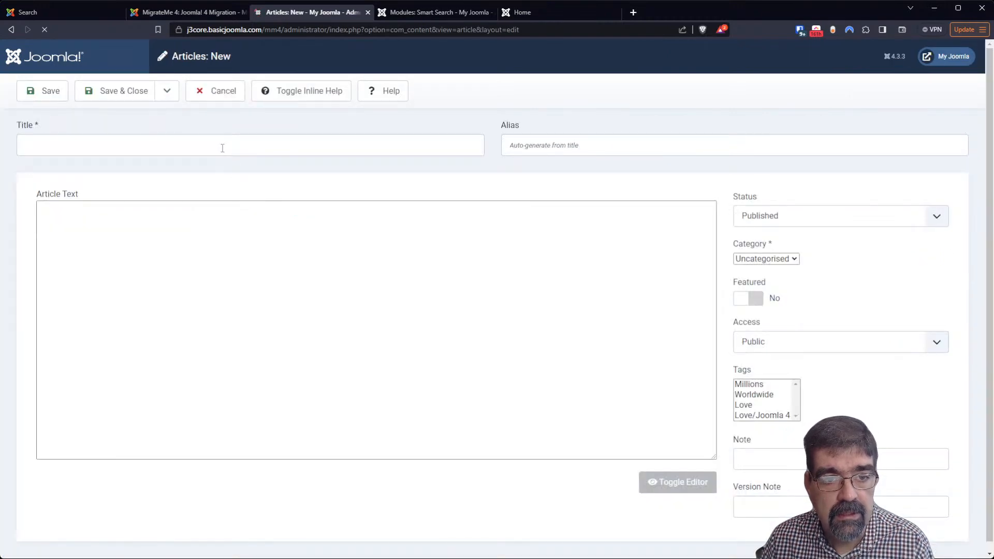
Title the article 'A new article', then open a blank browser tab
{"action": "left_click", "coordinate": [222, 148]}
{"action": "type", "text": "A new article"}
{"action": "key", "text": "Tab"}
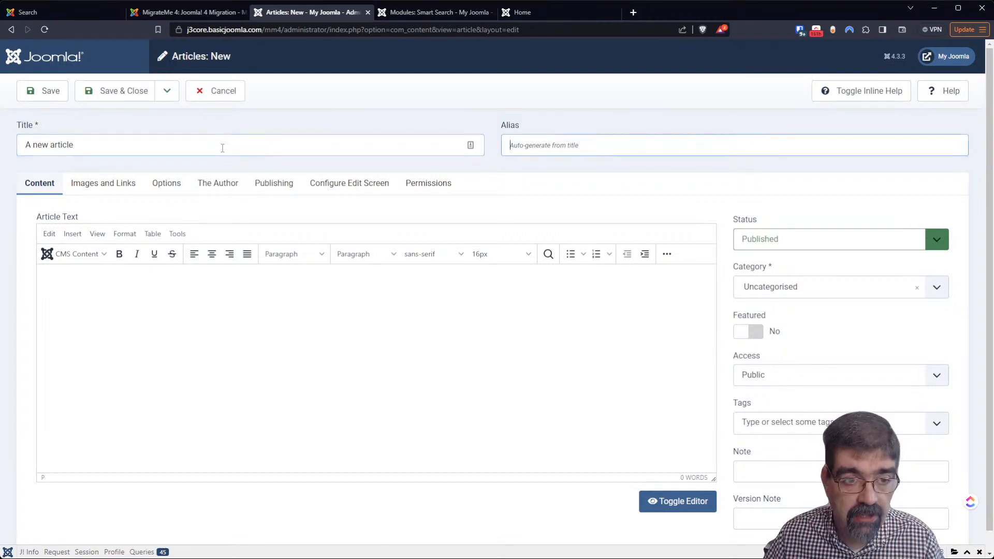
{"action": "left_click", "coordinate": [338, 347]}
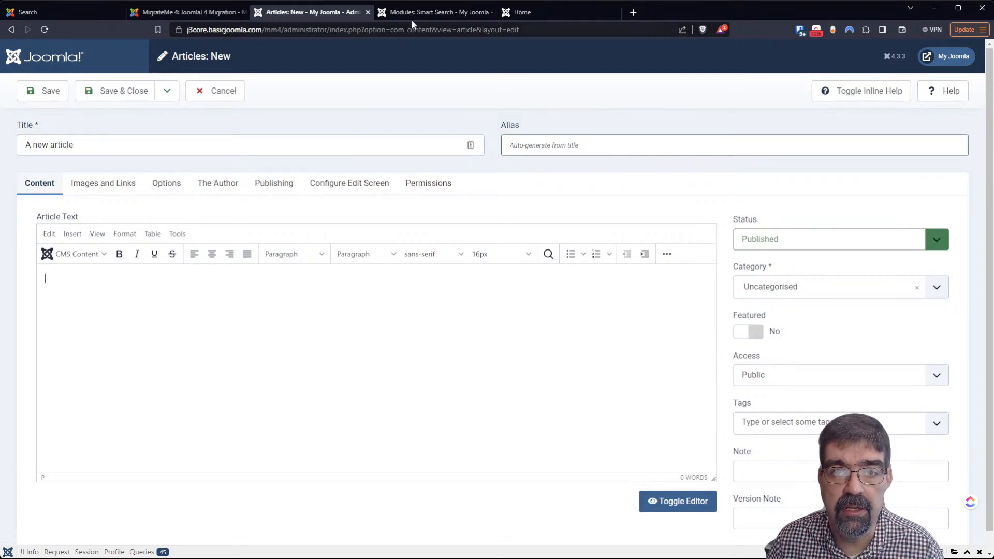
{"action": "left_click", "coordinate": [632, 14]}
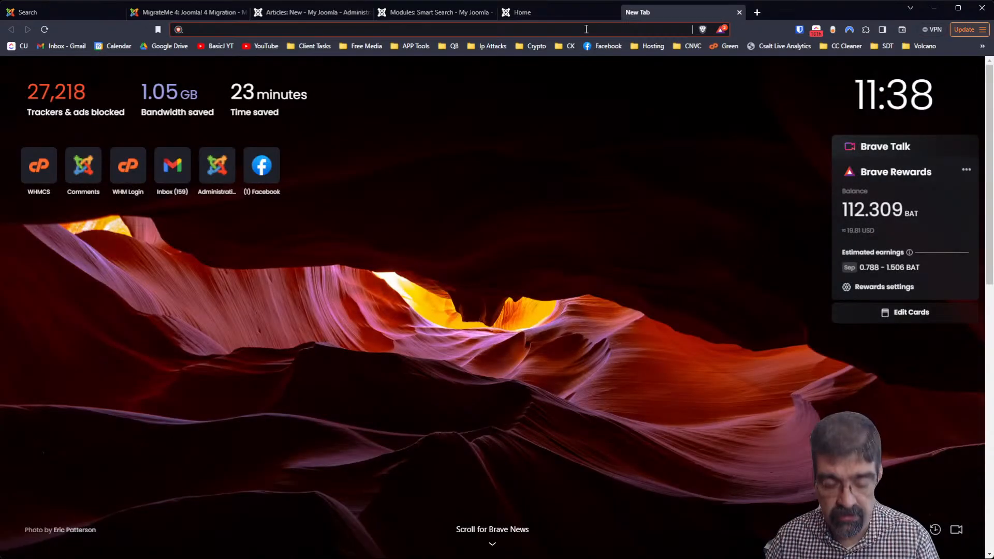
Find cybersalt.com's Joomla 3 to Joomla 4 migration article and copy its three paragraphs
{"action": "type", "text": "cybersalt.com"}
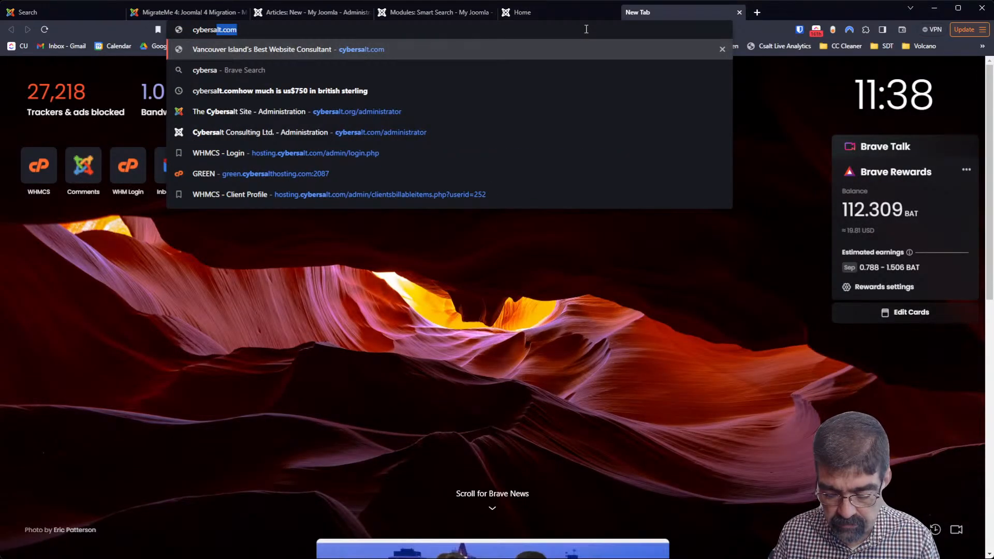
{"action": "key", "text": "Return"}
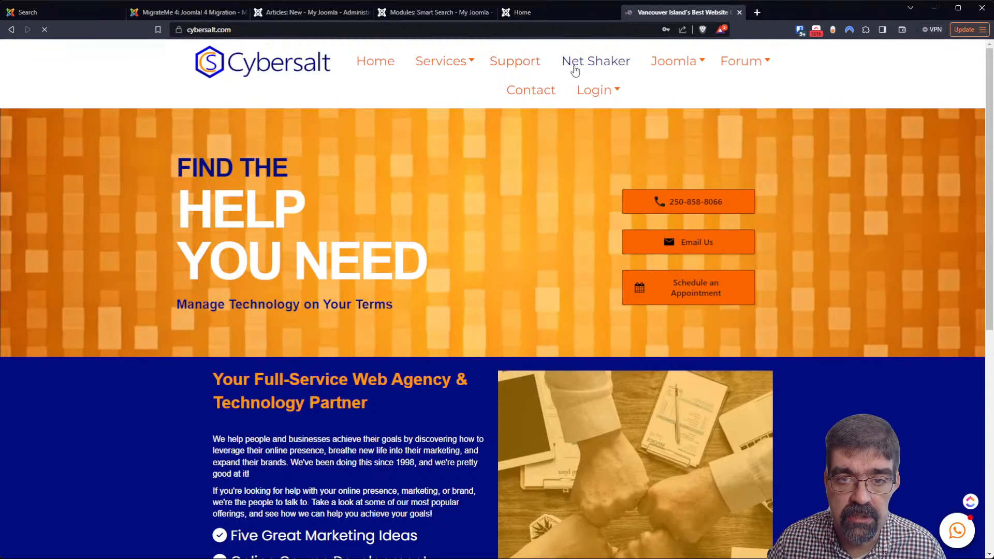
{"action": "left_click", "coordinate": [572, 67]}
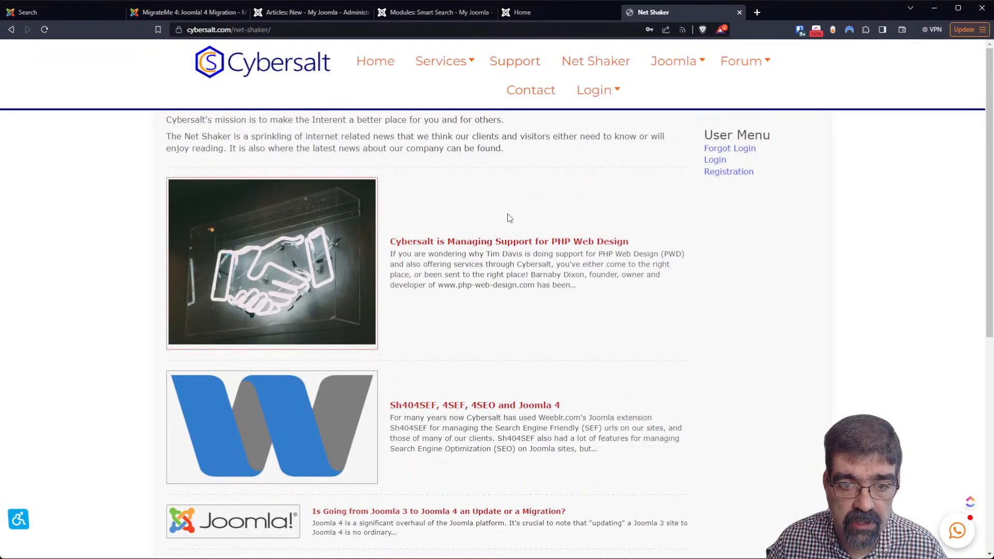
{"action": "scroll", "coordinate": [509, 218], "scroll_direction": "down", "scroll_amount": 4}
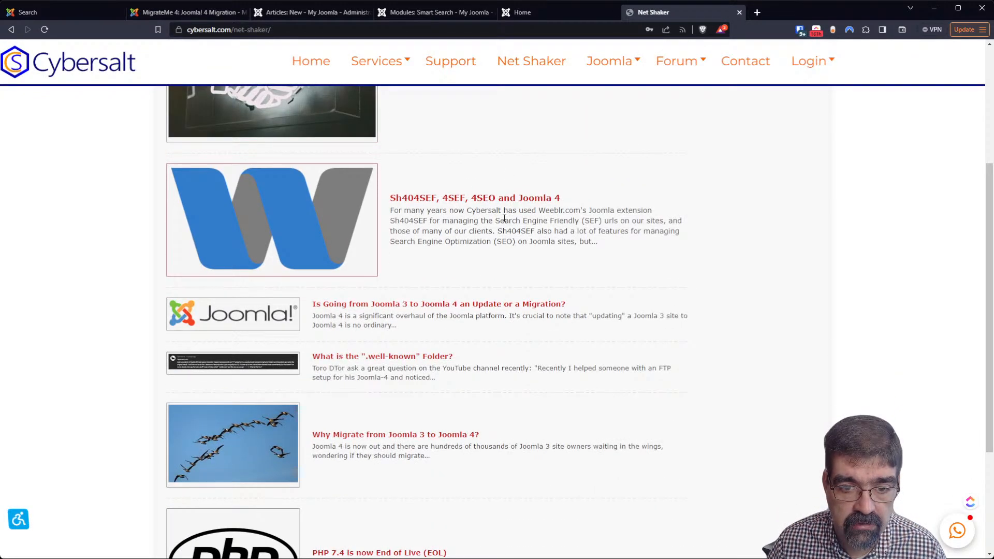
{"action": "left_click", "coordinate": [417, 305]}
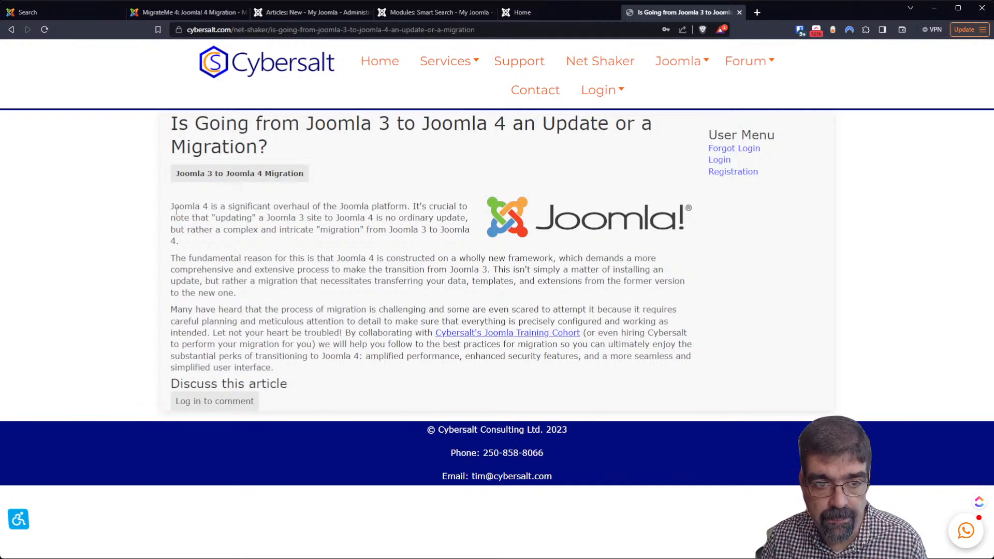
{"action": "left_click_drag", "start_coordinate": [172, 206], "coordinate": [441, 372]}
{"action": "key", "text": "ctrl+c"}
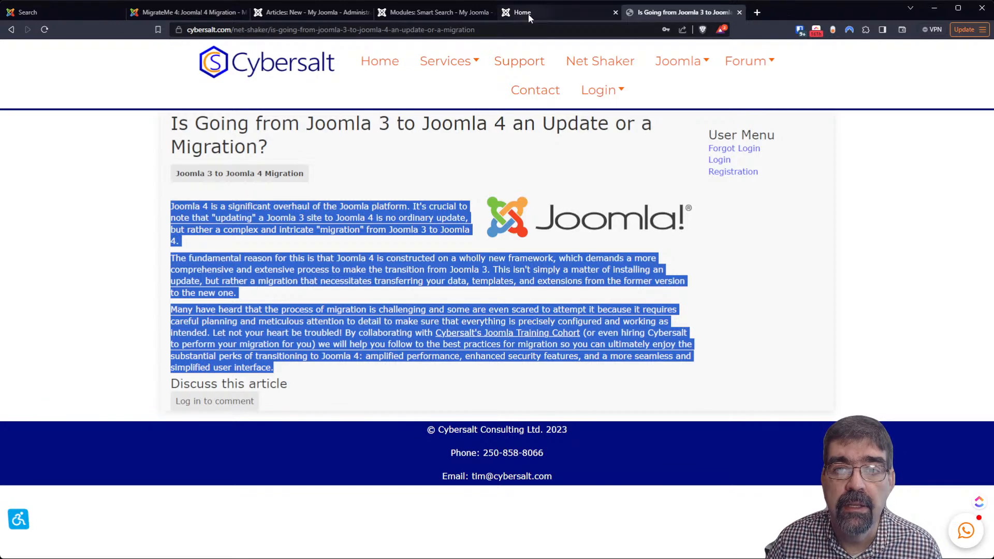
{"action": "left_click", "coordinate": [301, 12]}
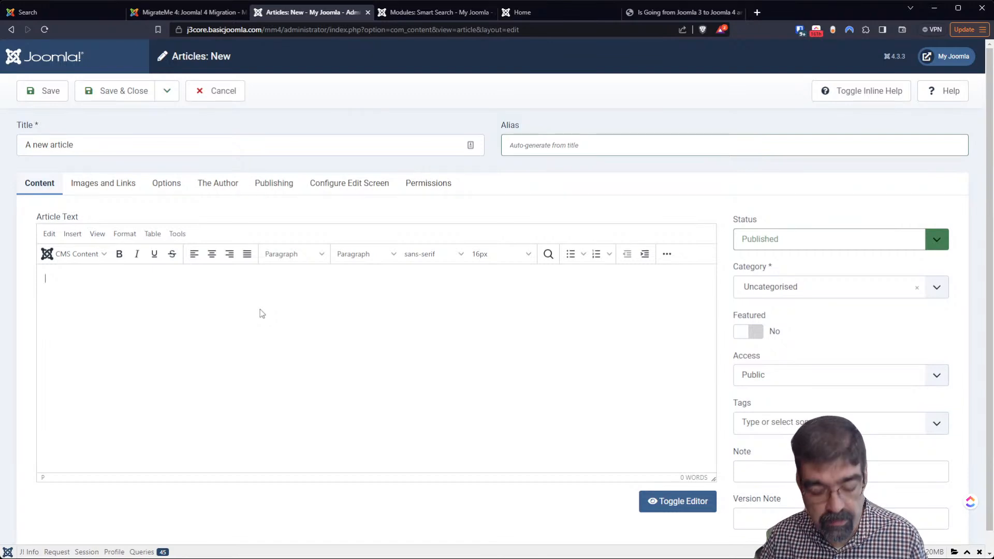
Paste the migration paragraphs into 'A new article' and save, triggering the 'Class FieldsHelper not found' error
{"action": "key", "text": "ctrl+v"}
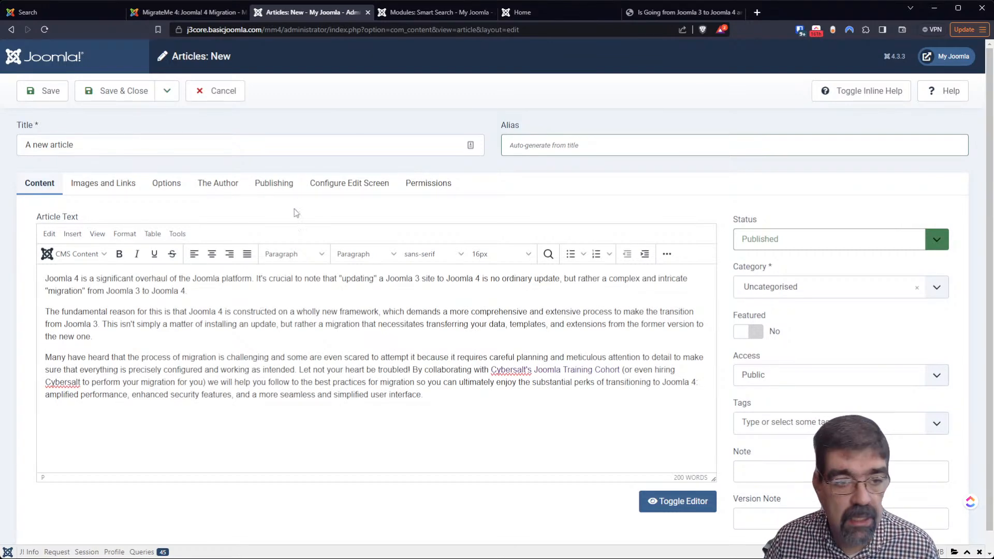
{"action": "left_click", "coordinate": [43, 96]}
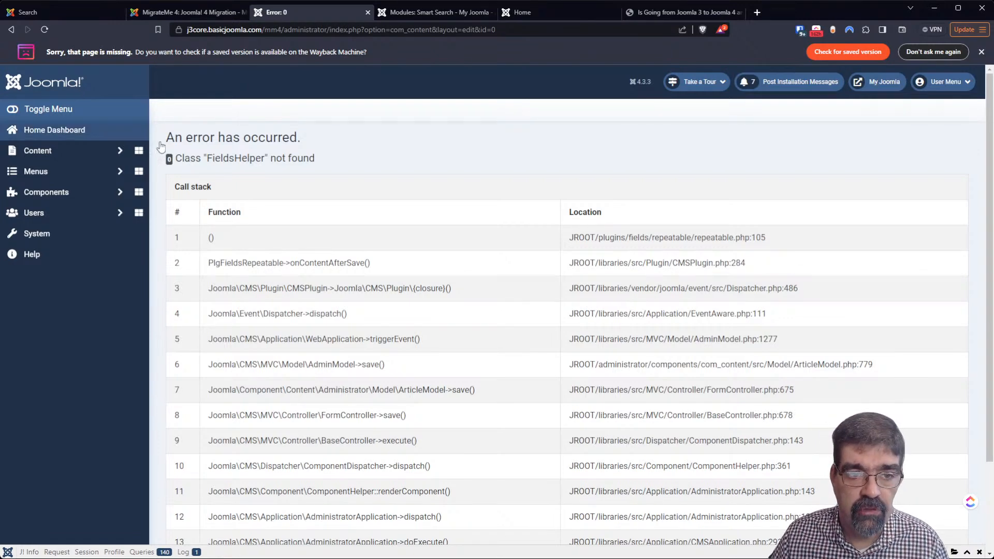
{"action": "scroll", "coordinate": [430, 285], "scroll_direction": "down", "scroll_amount": 3}
{"action": "scroll", "coordinate": [422, 283], "scroll_direction": "up", "scroll_amount": 3}
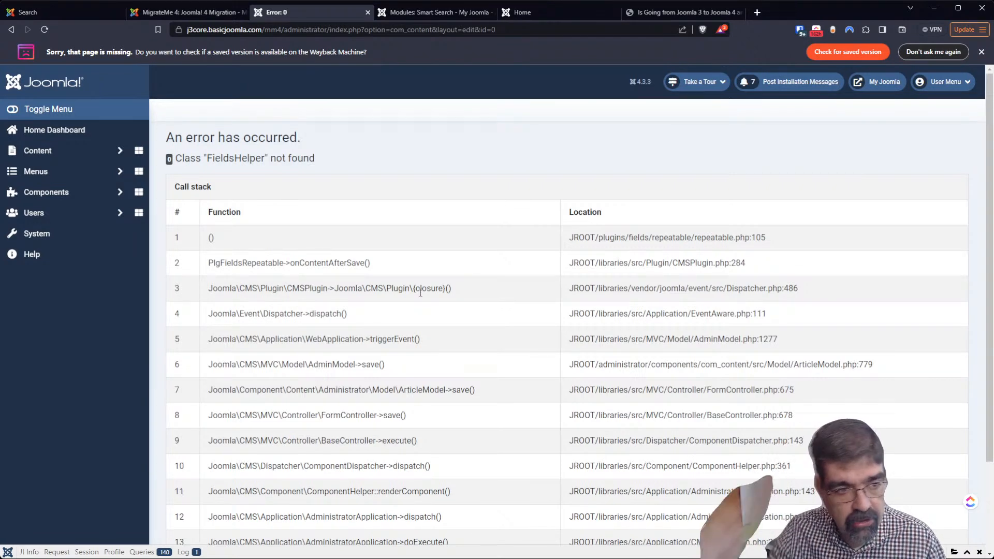
Filter extensions for 'repeat', disable the Fields - Repeatable plugin, and open the Articles list
{"action": "left_click", "coordinate": [45, 233]}
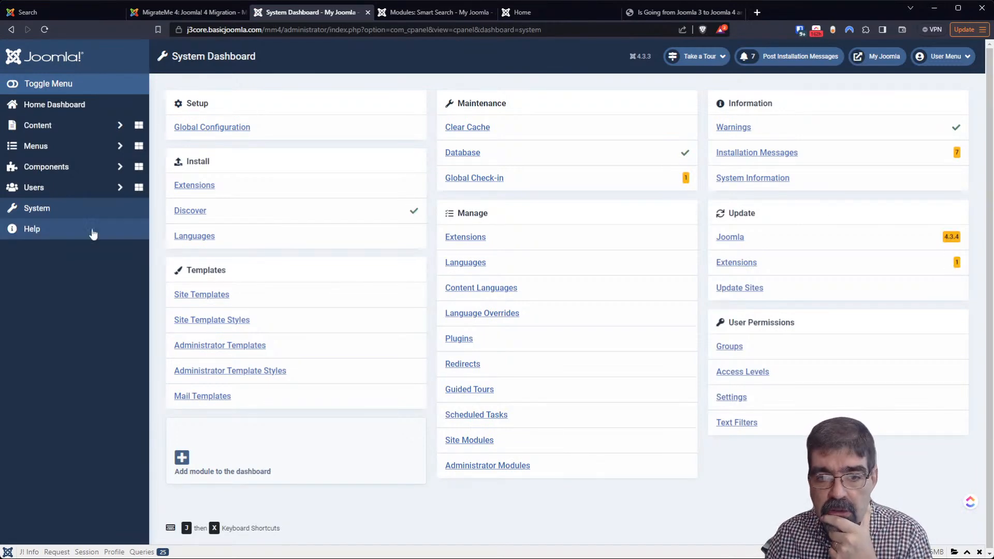
{"action": "left_click", "coordinate": [465, 239]}
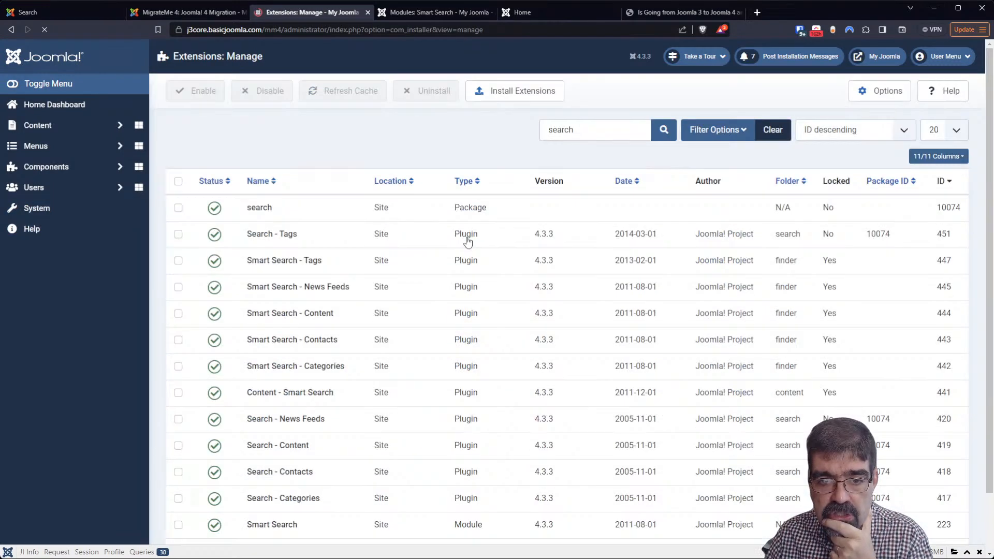
{"action": "left_click", "coordinate": [599, 133]}
{"action": "double_click", "coordinate": [599, 134]}
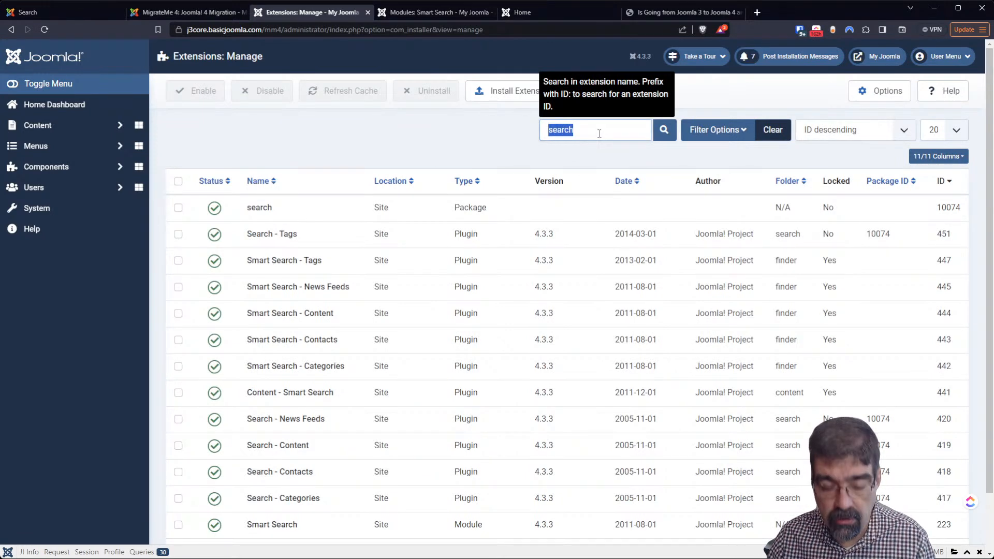
{"action": "type", "text": "repeat"}
{"action": "key", "text": "Return"}
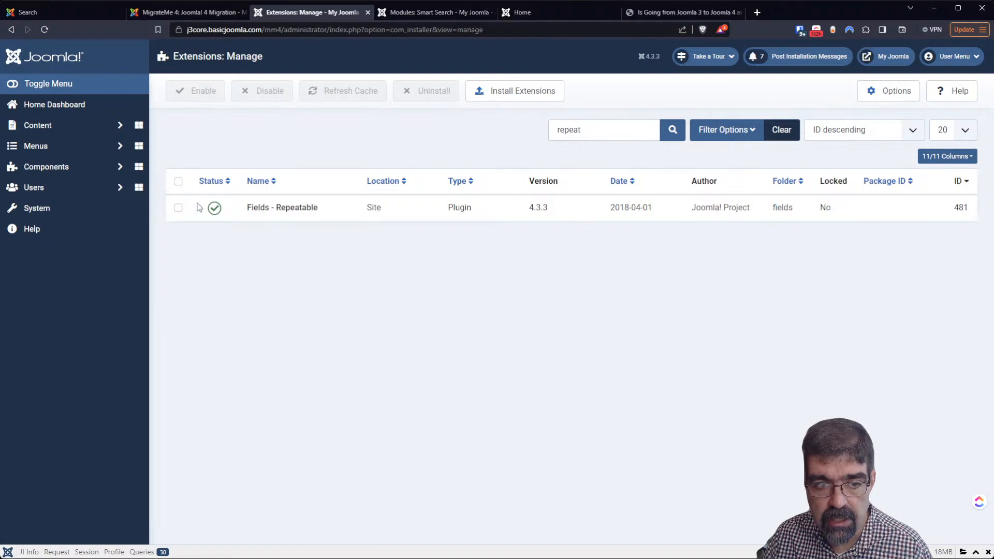
{"action": "left_click", "coordinate": [214, 210]}
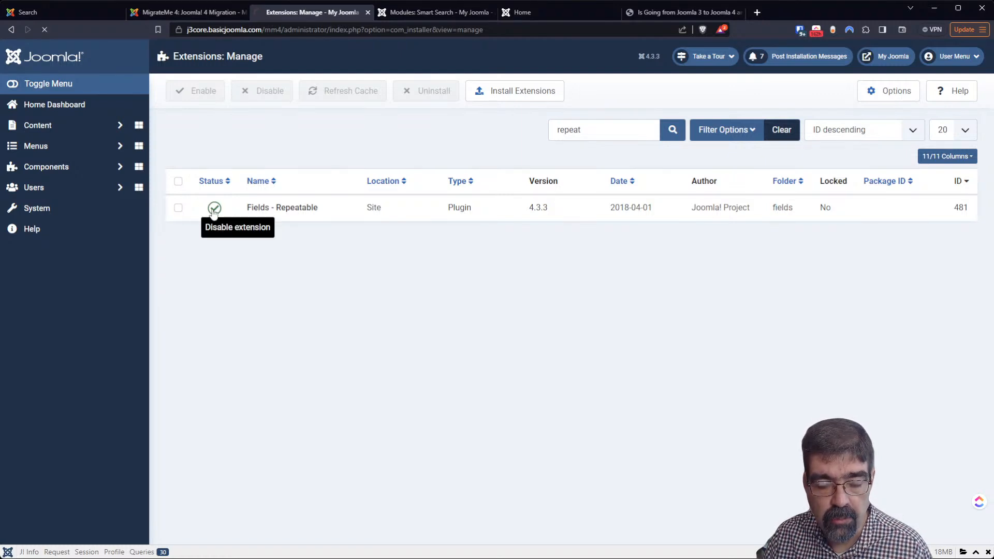
{"action": "left_click", "coordinate": [60, 129]}
{"action": "left_click", "coordinate": [66, 147]}
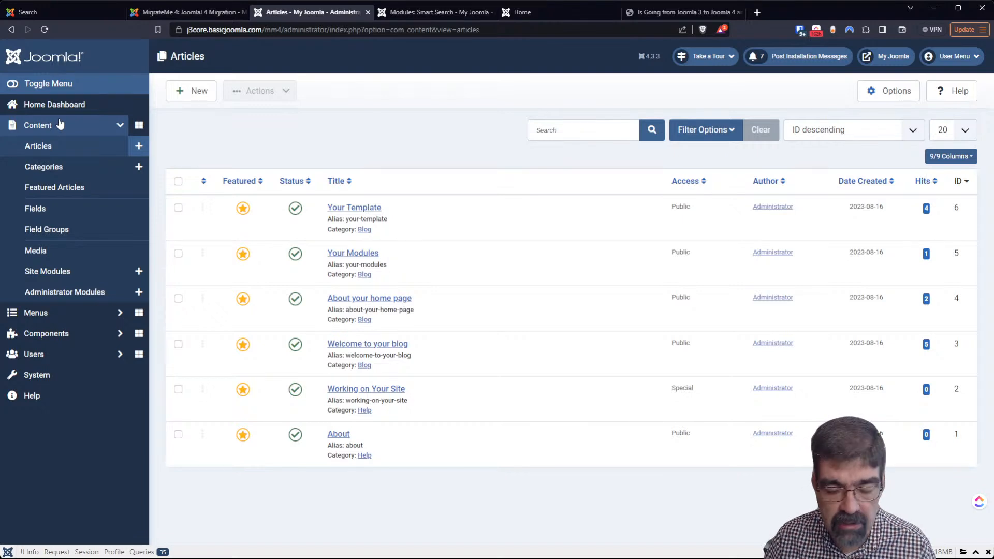
Create and save the article 'new article to test search' with the pasted migration paragraphs
{"action": "left_click", "coordinate": [140, 146]}
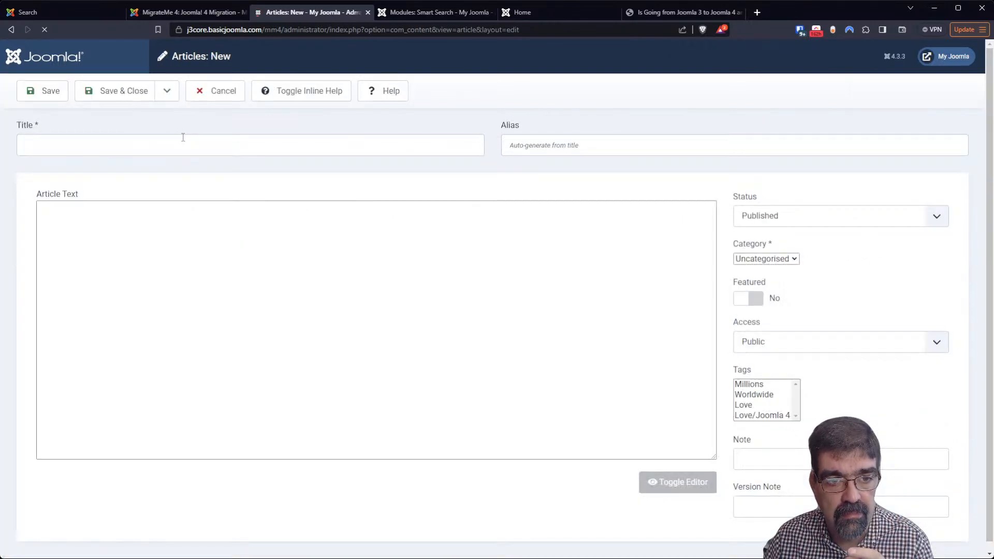
{"action": "left_click", "coordinate": [181, 140]}
{"action": "type", "text": "new article to test search"}
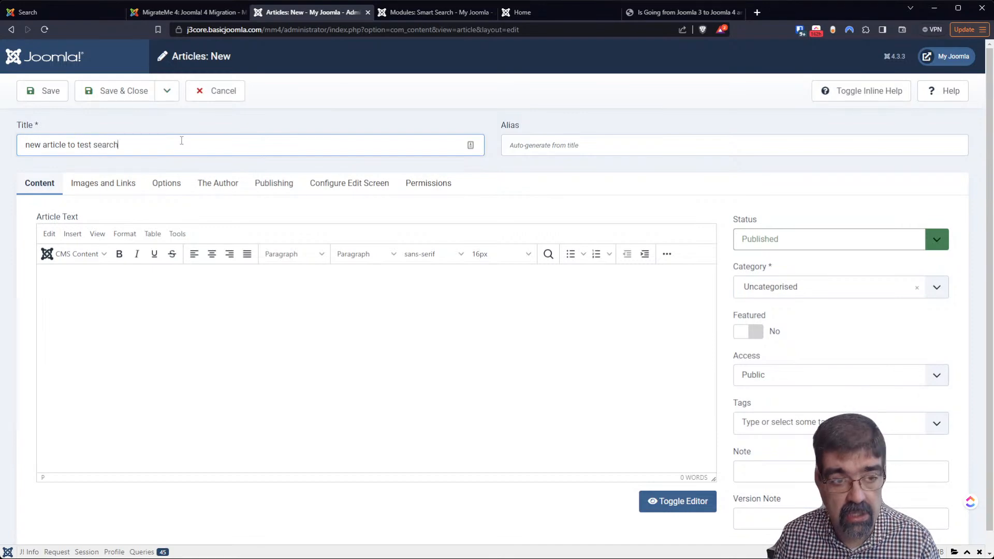
{"action": "key", "text": "Tab"}
{"action": "left_click", "coordinate": [148, 324]}
{"action": "key", "text": "ctrl+v"}
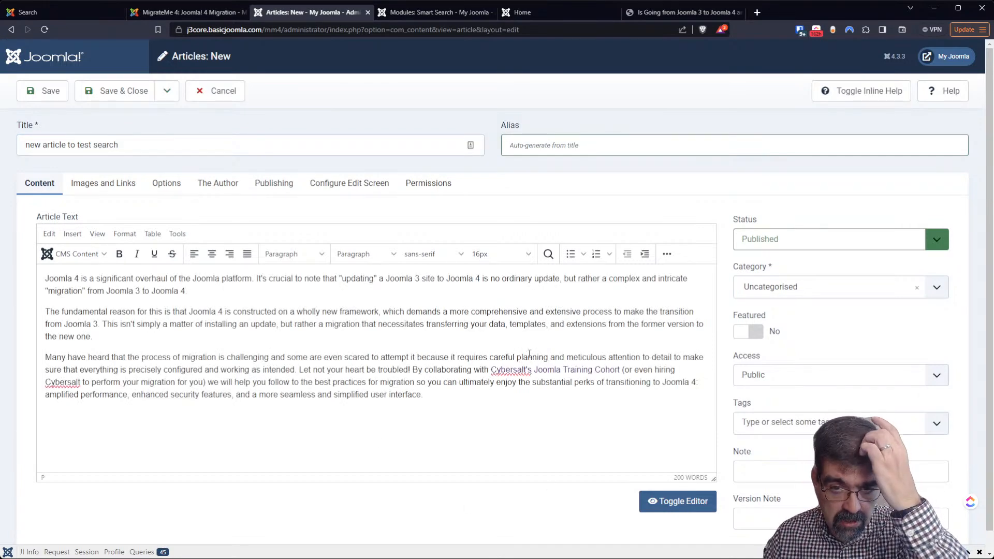
{"action": "left_click", "coordinate": [50, 92]}
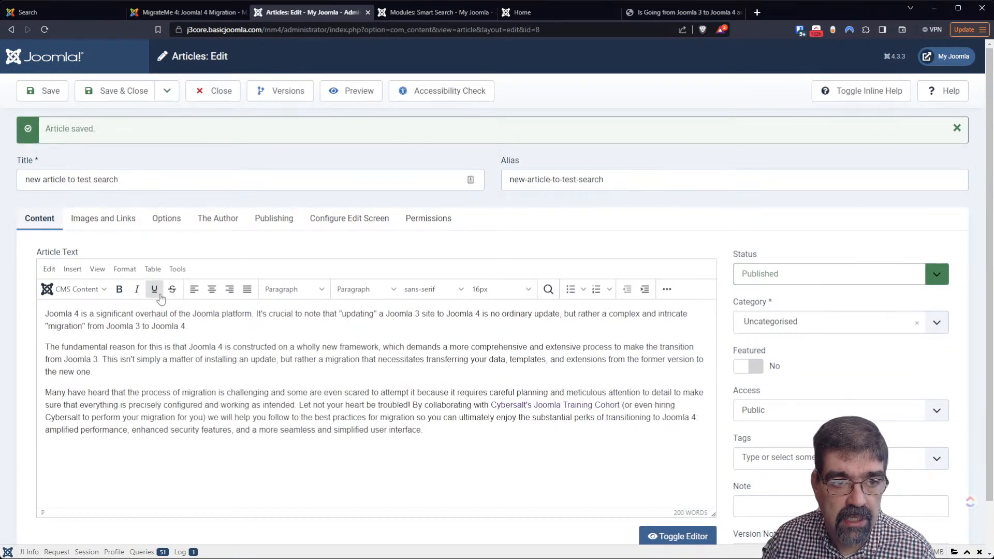
{"action": "left_click", "coordinate": [520, 12]}
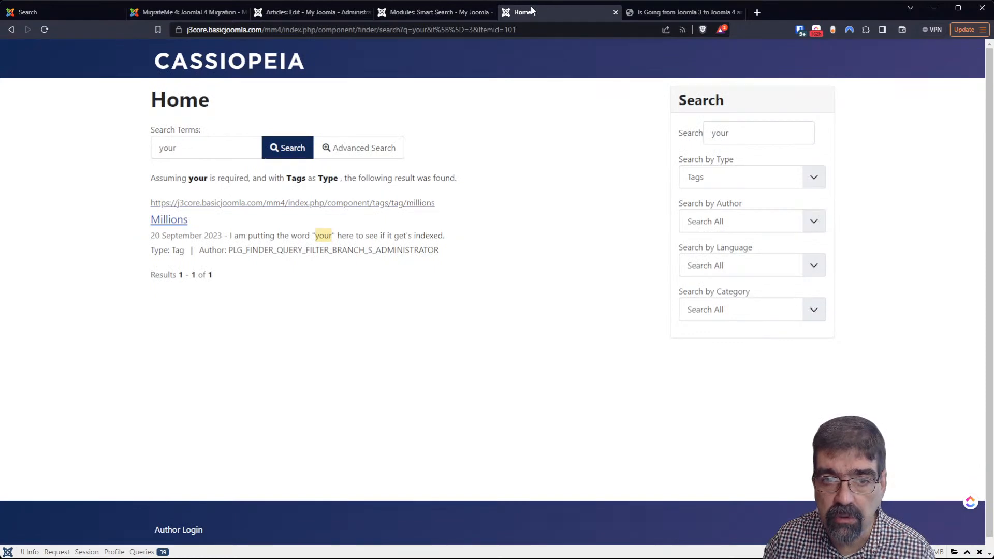
From the home page, search the site for 'amplified' using the sidebar search suggestion
{"action": "left_click", "coordinate": [233, 66]}
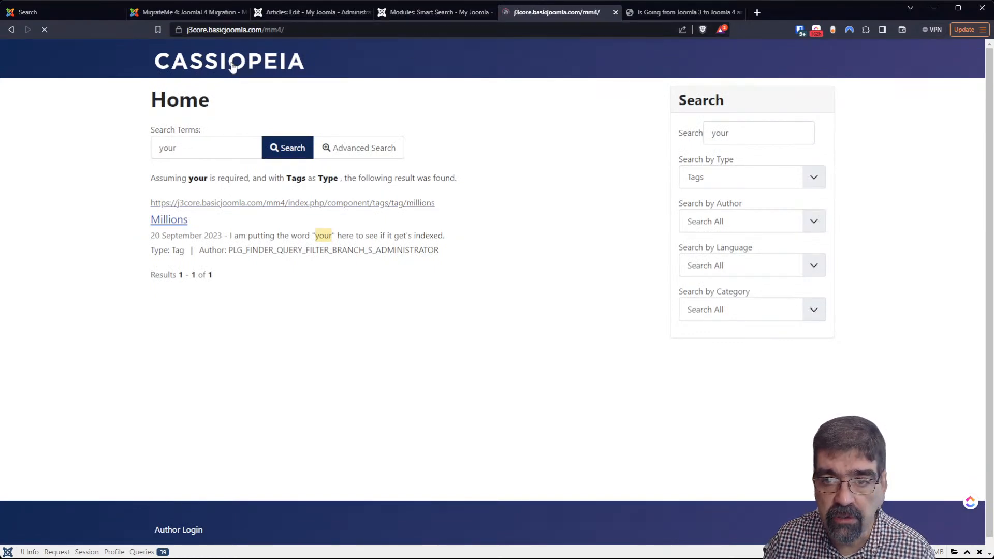
{"action": "left_click", "coordinate": [734, 132]}
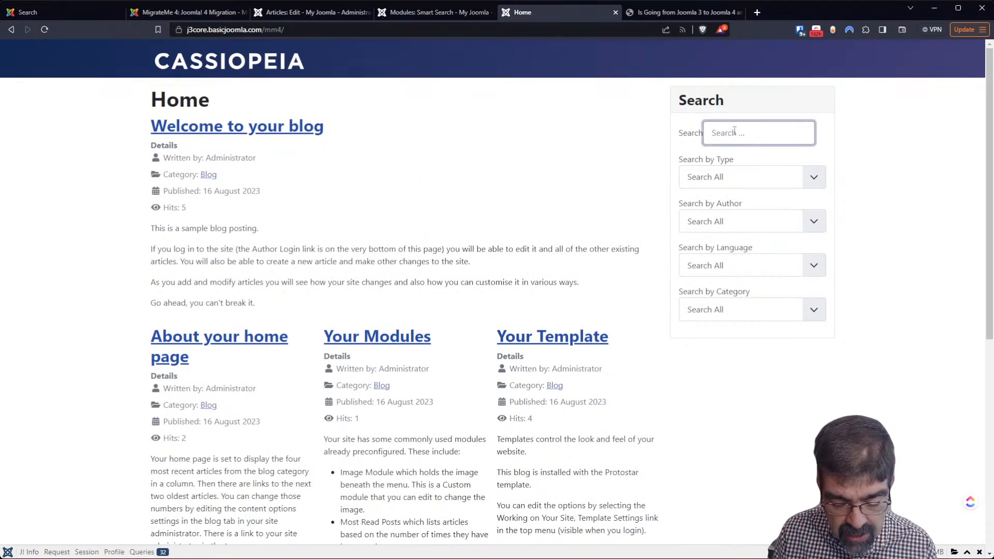
{"action": "type", "text": "ampli"}
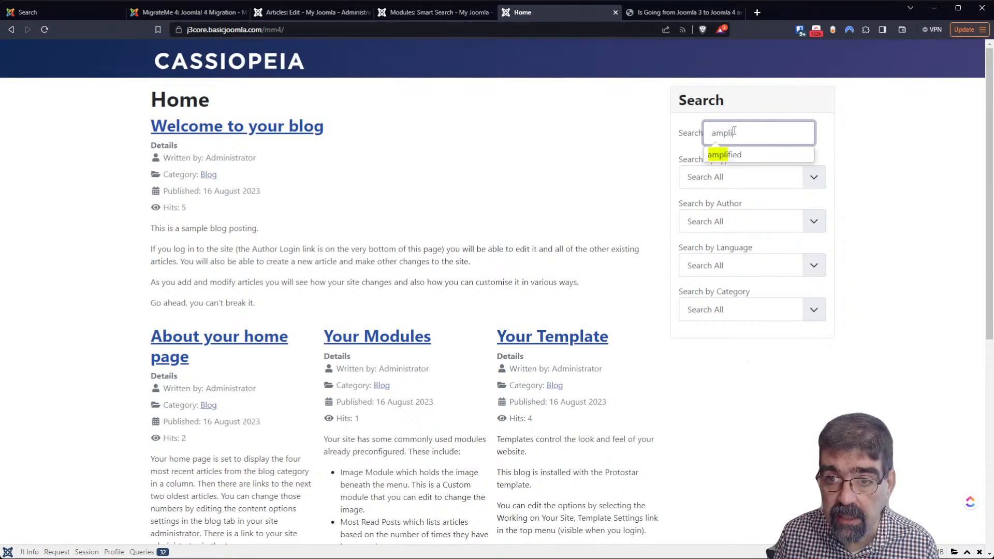
{"action": "left_click", "coordinate": [723, 158]}
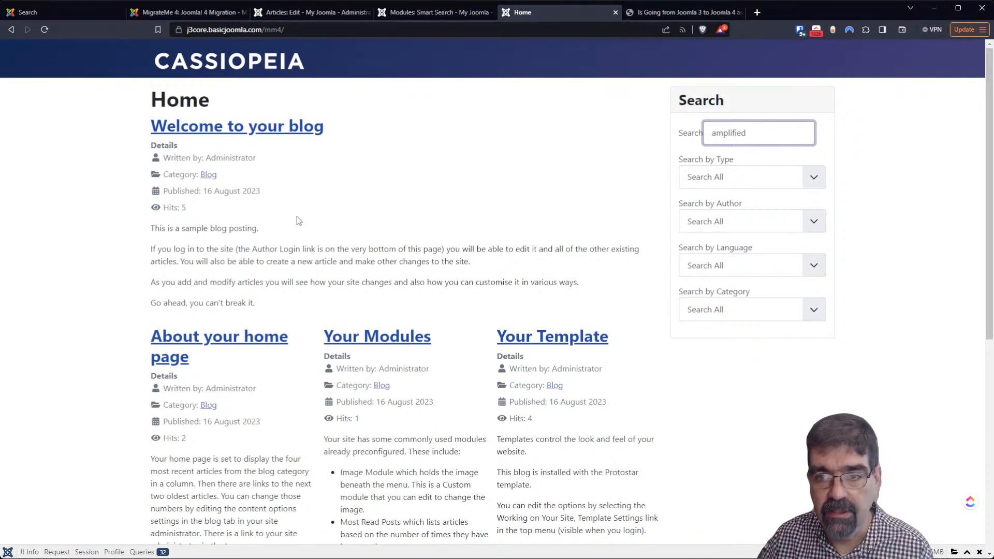
{"action": "key", "text": "Return"}
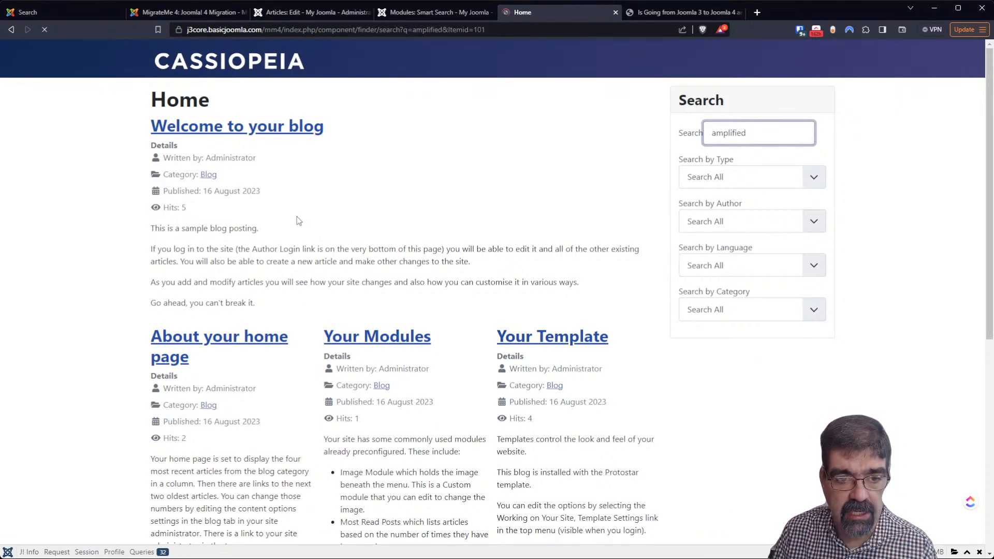
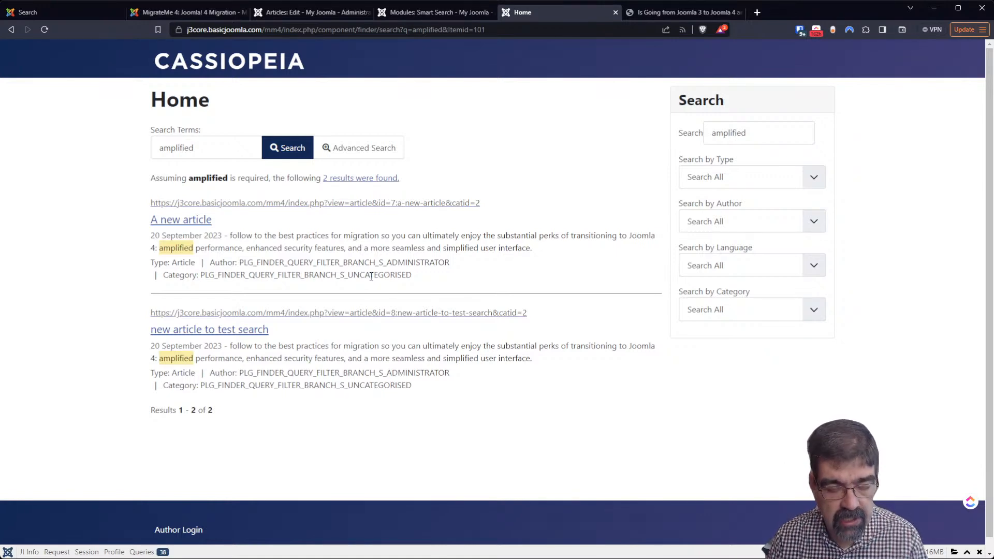
Highlight the untranslated PLG_FINDER_QUERY_FILTER_BRANCH_S_UNCATEGORISED category label in the first result
{"action": "left_click_drag", "start_coordinate": [201, 275], "coordinate": [411, 273]}
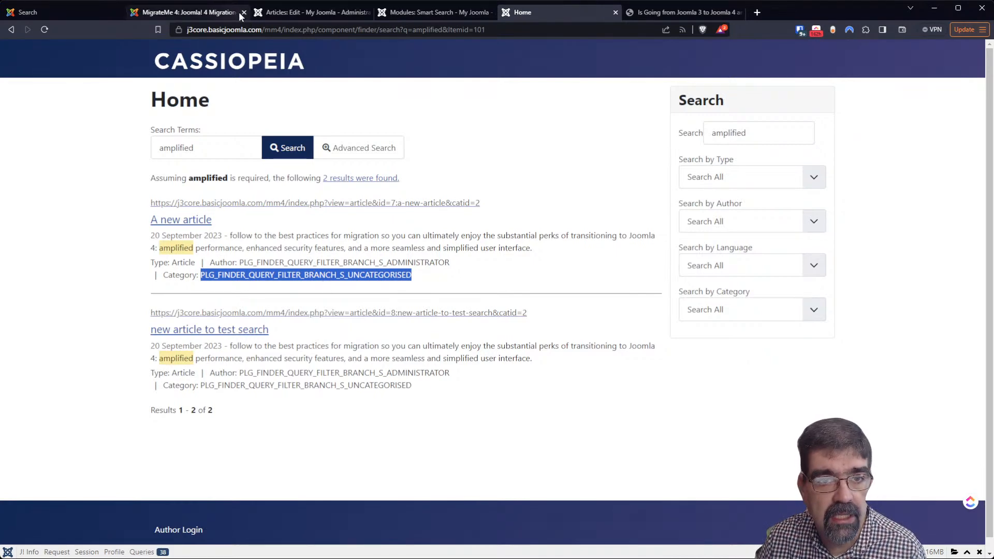
{"action": "left_click", "coordinate": [312, 13]}
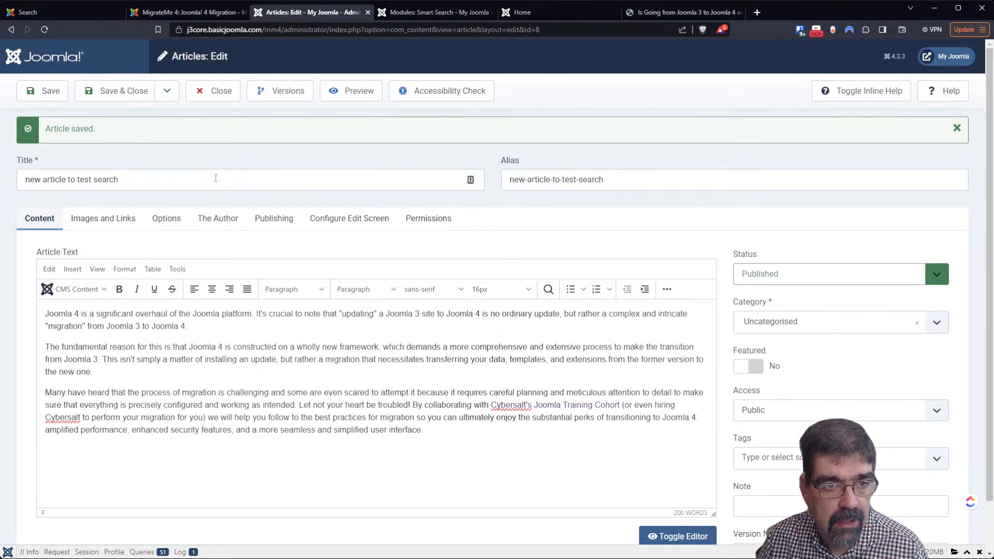
Close the article editor and open Smart Search from System > Components
{"action": "left_click", "coordinate": [208, 98]}
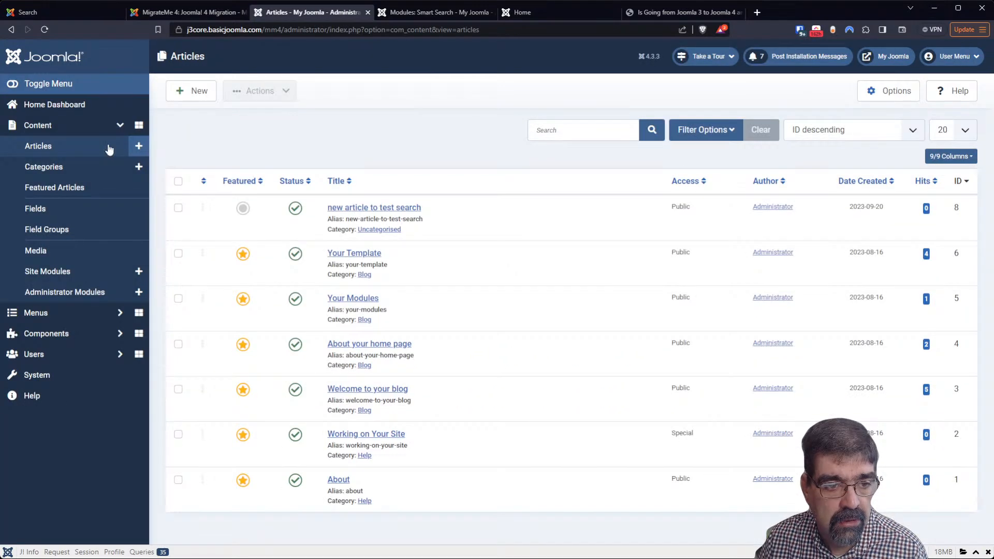
{"action": "left_click", "coordinate": [55, 376]}
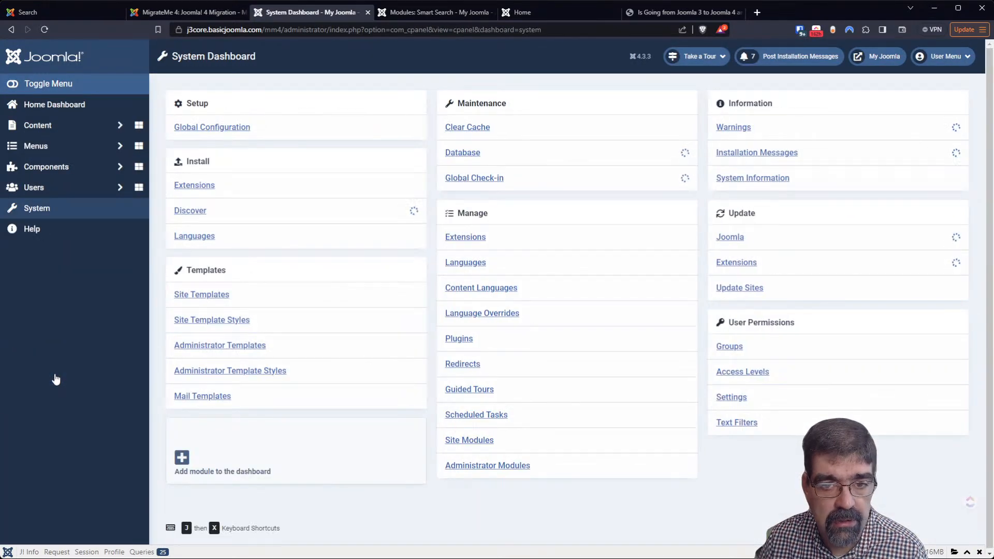
{"action": "left_click", "coordinate": [66, 167]}
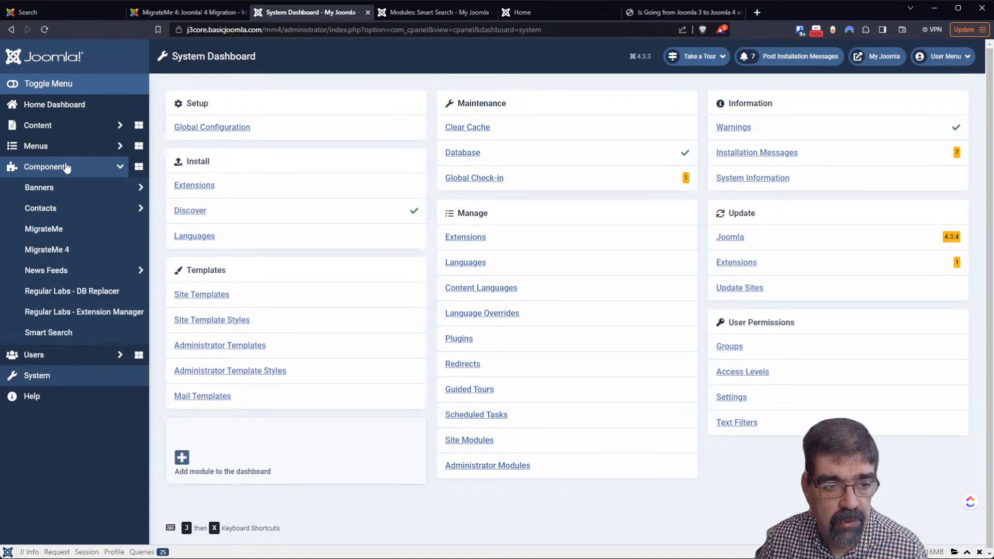
{"action": "left_click", "coordinate": [69, 333]}
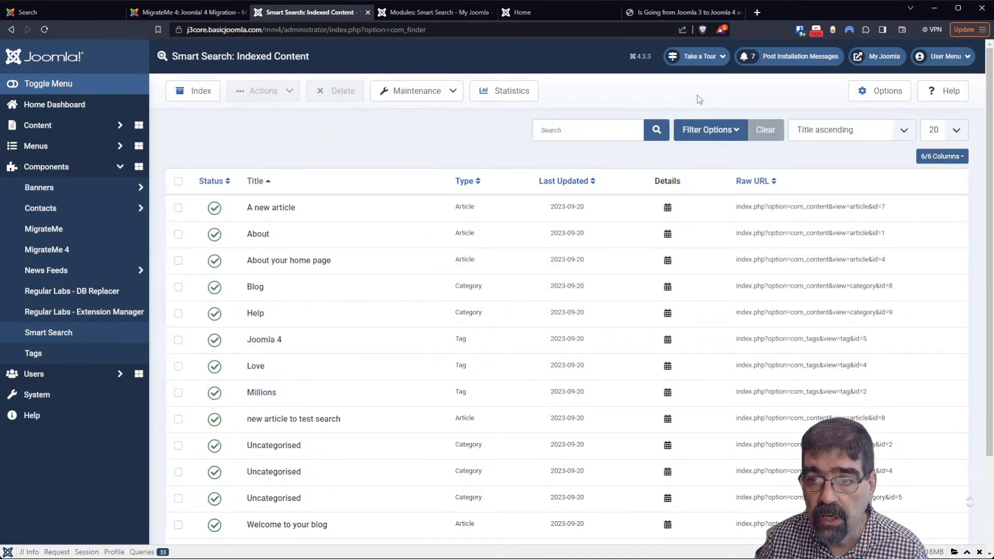
In Smart Search Options, turn on Gather Search Statistics and Allow Empty Search
{"action": "left_click", "coordinate": [876, 95]}
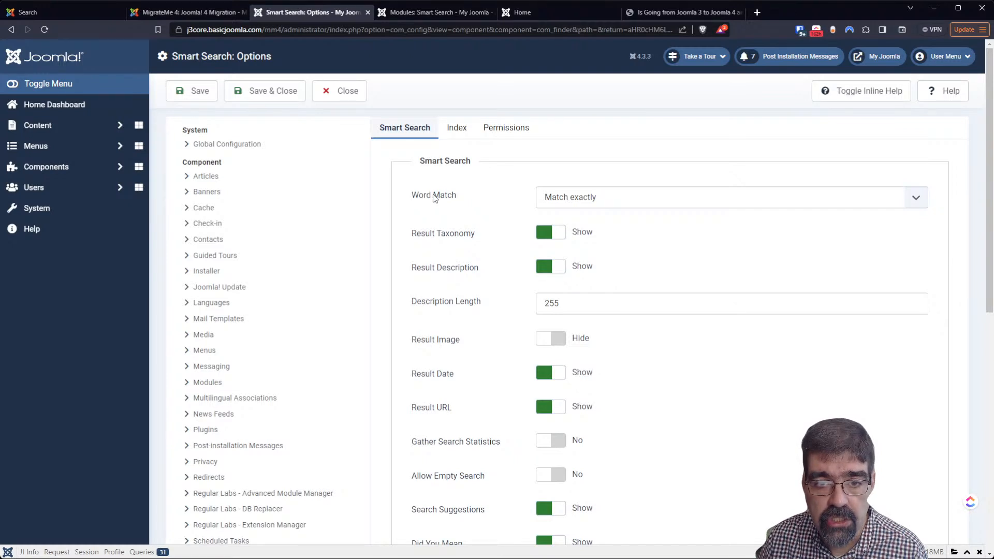
{"action": "scroll", "coordinate": [459, 252], "scroll_direction": "down", "scroll_amount": 1}
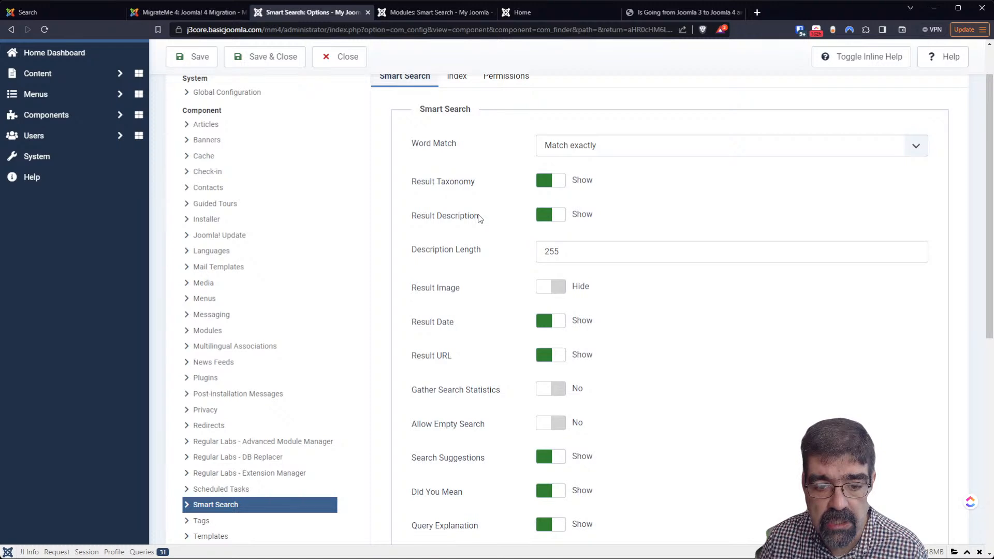
{"action": "scroll", "coordinate": [480, 218], "scroll_direction": "down", "scroll_amount": 2}
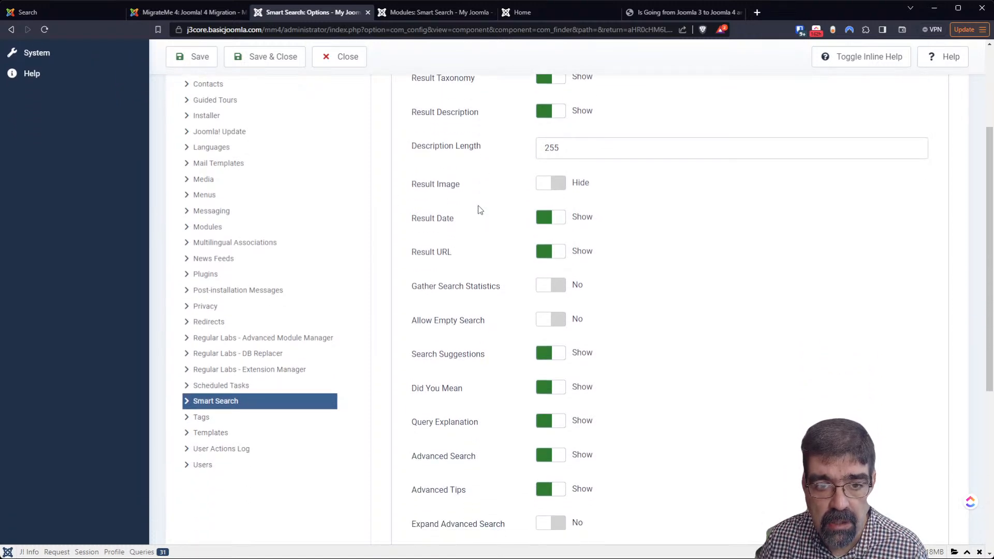
{"action": "scroll", "coordinate": [506, 174], "scroll_direction": "down", "scroll_amount": 1}
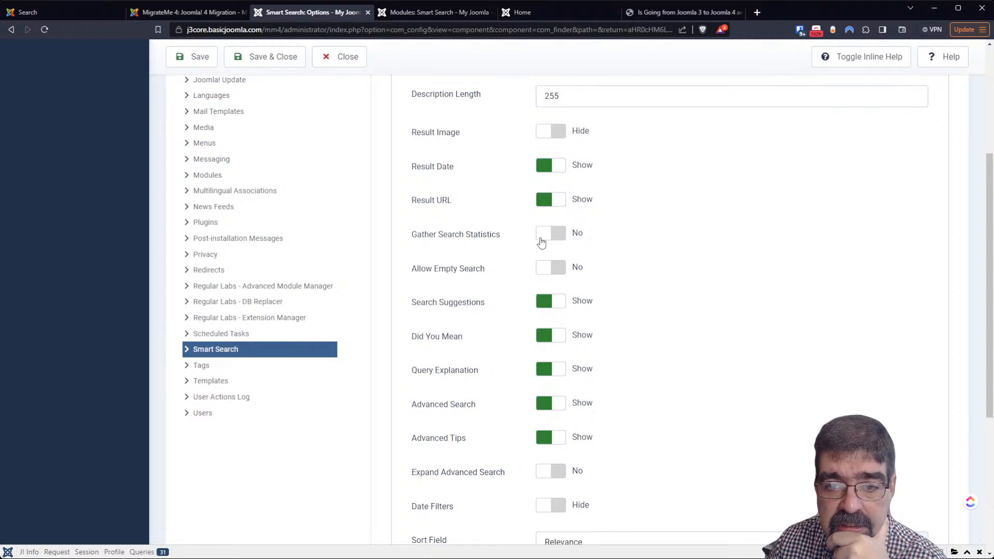
{"action": "left_click", "coordinate": [552, 242]}
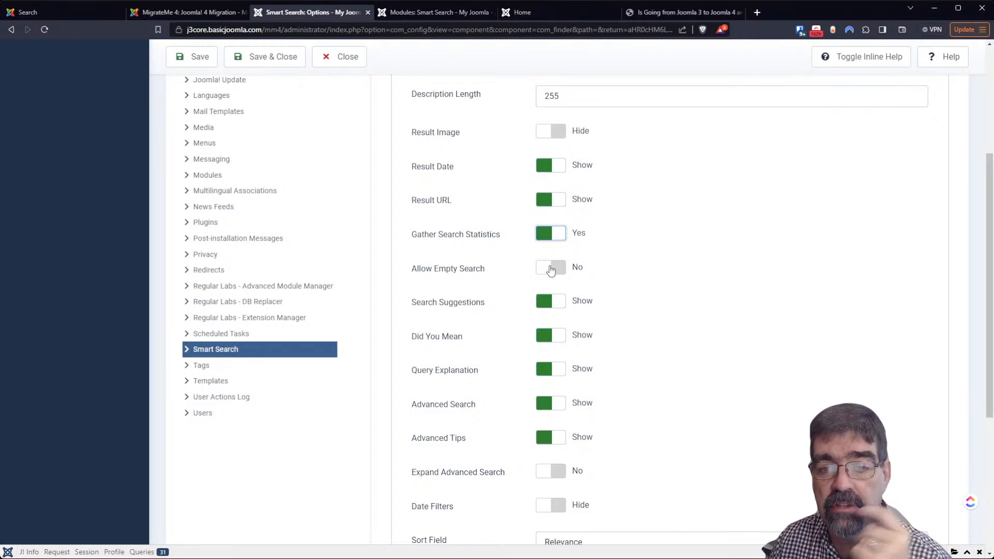
{"action": "left_click", "coordinate": [548, 269]}
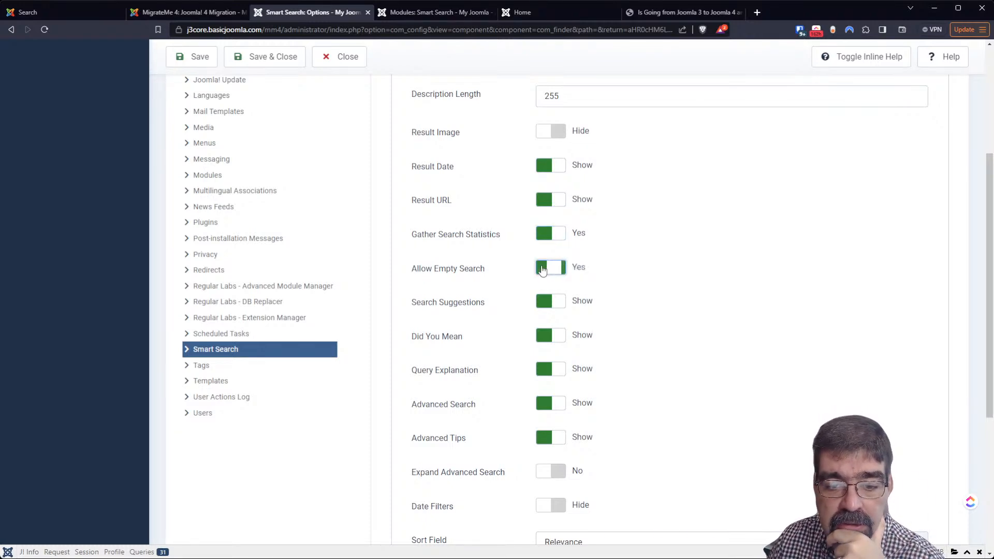
Enable OpenSearch and set its name to 'A test of Smart Search'
{"action": "scroll", "coordinate": [471, 273], "scroll_direction": "down", "scroll_amount": 3}
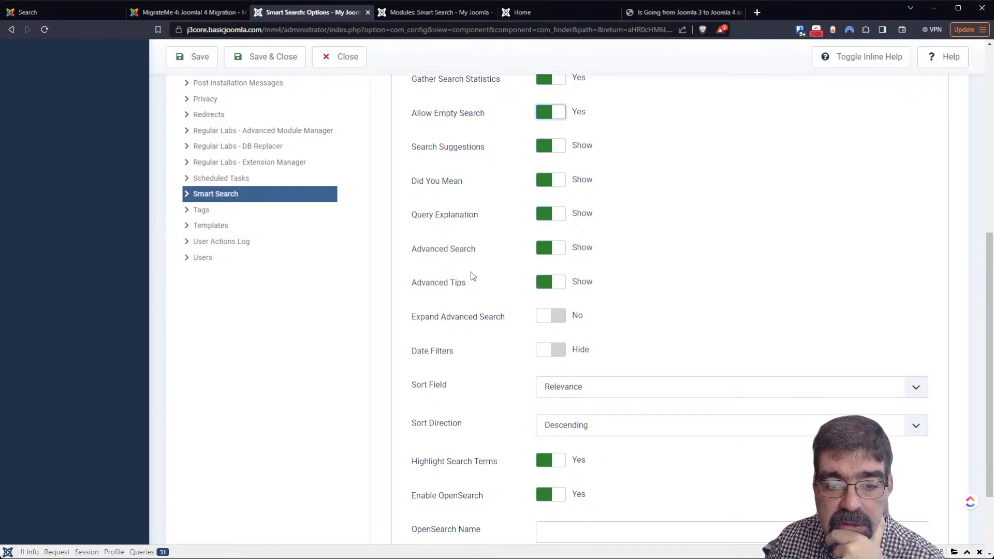
{"action": "scroll", "coordinate": [481, 325], "scroll_direction": "up", "scroll_amount": 2}
{"action": "scroll", "coordinate": [372, 123], "scroll_direction": "up", "scroll_amount": 5}
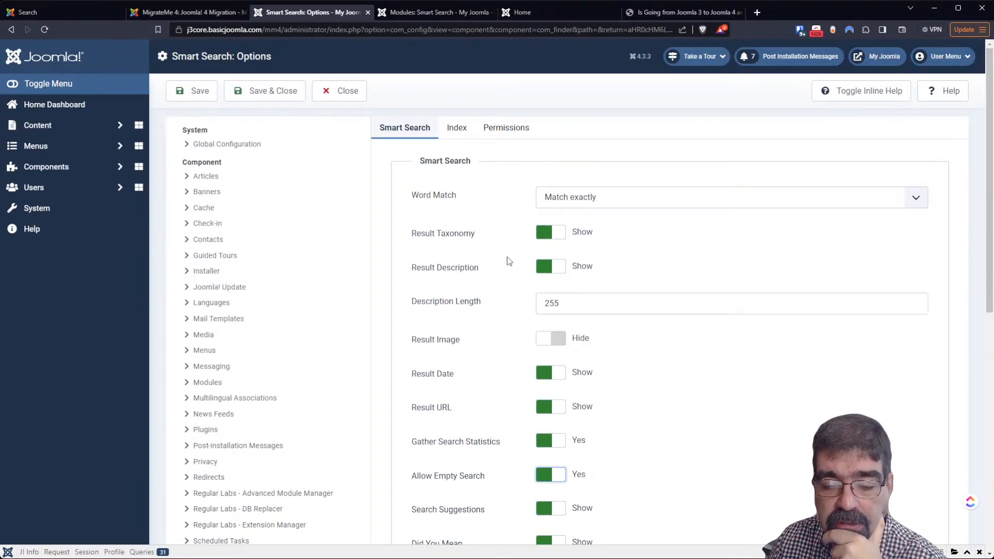
{"action": "scroll", "coordinate": [507, 261], "scroll_direction": "down", "scroll_amount": 2}
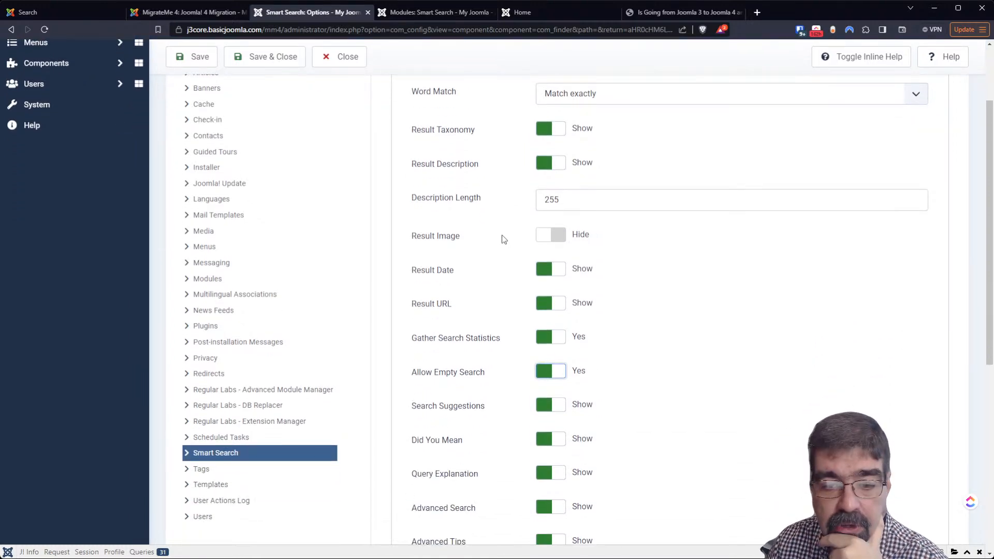
{"action": "scroll", "coordinate": [507, 248], "scroll_direction": "down", "scroll_amount": 5}
{"action": "scroll", "coordinate": [505, 266], "scroll_direction": "down", "scroll_amount": 2}
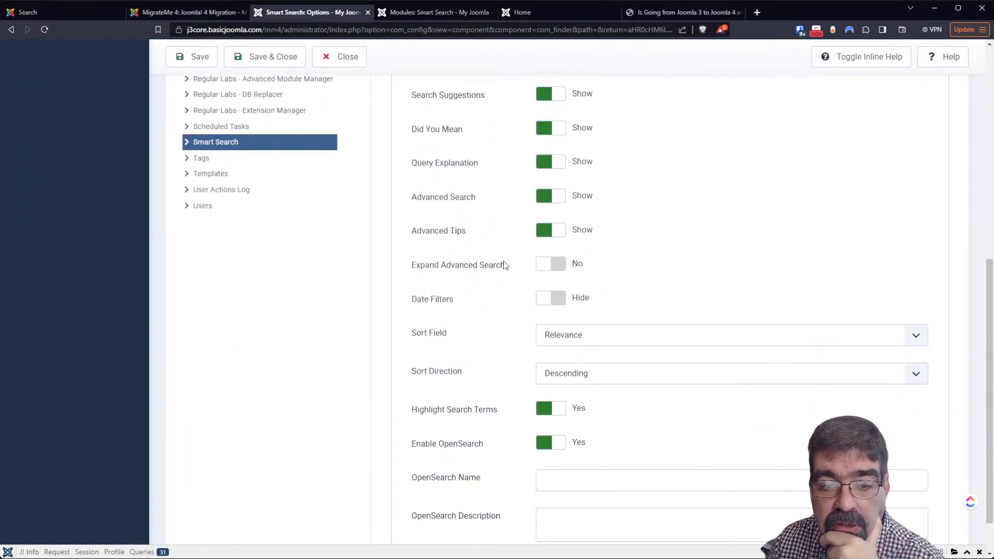
{"action": "left_click", "coordinate": [578, 337]}
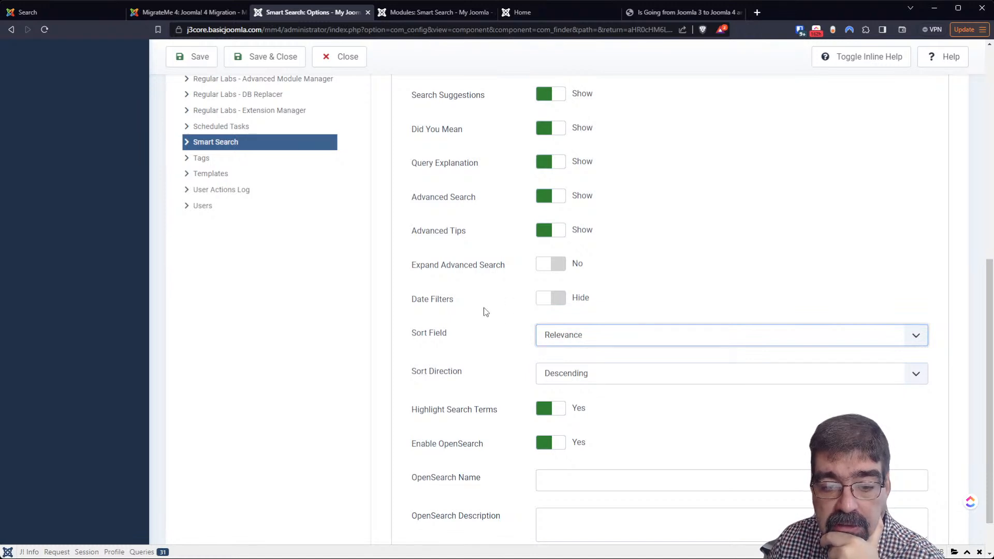
{"action": "scroll", "coordinate": [485, 312], "scroll_direction": "down", "scroll_amount": 1}
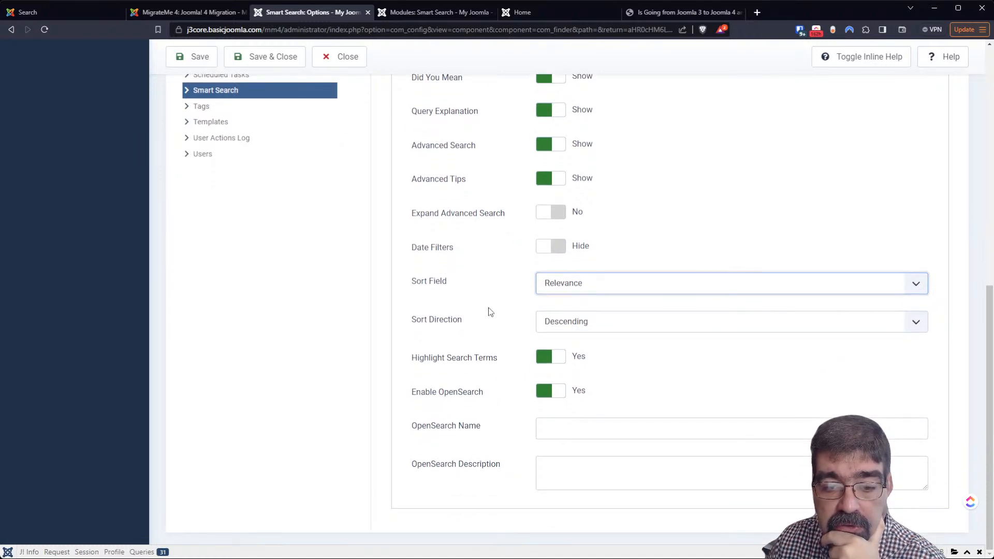
{"action": "left_click", "coordinate": [585, 432]}
{"action": "type", "text": "A test"}
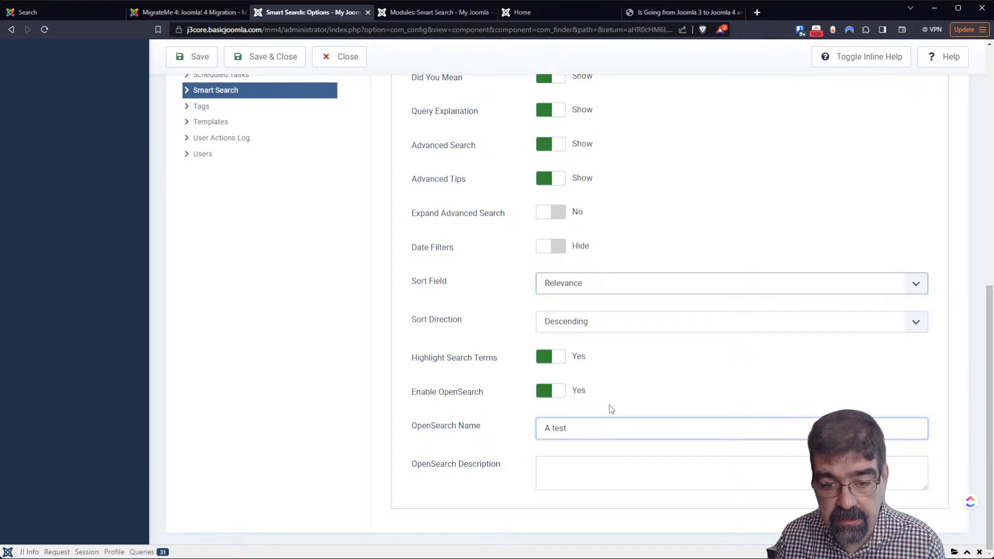
{"action": "type", "text": " of Smart Search"}
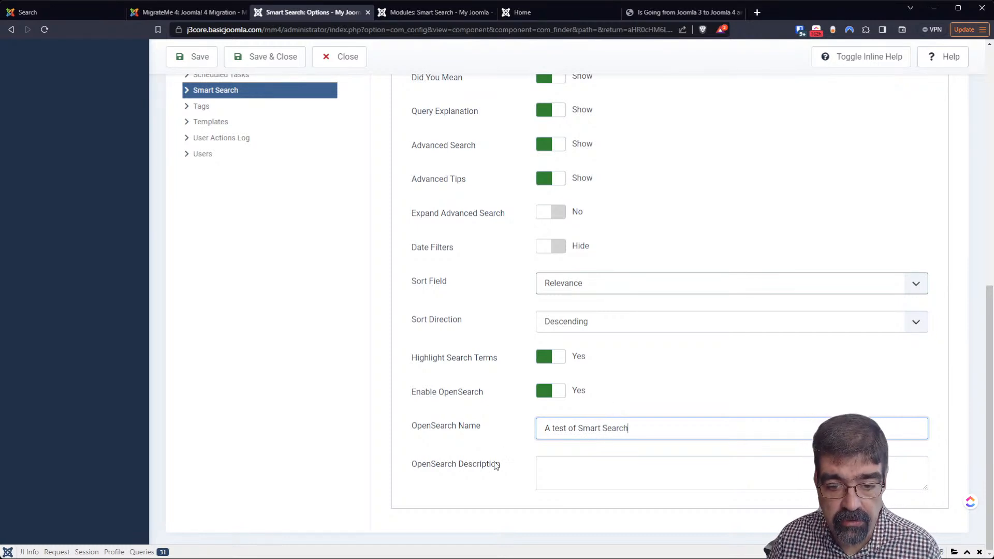
Turn on inline help to show explanations beside each Smart Search option
{"action": "left_click", "coordinate": [858, 58]}
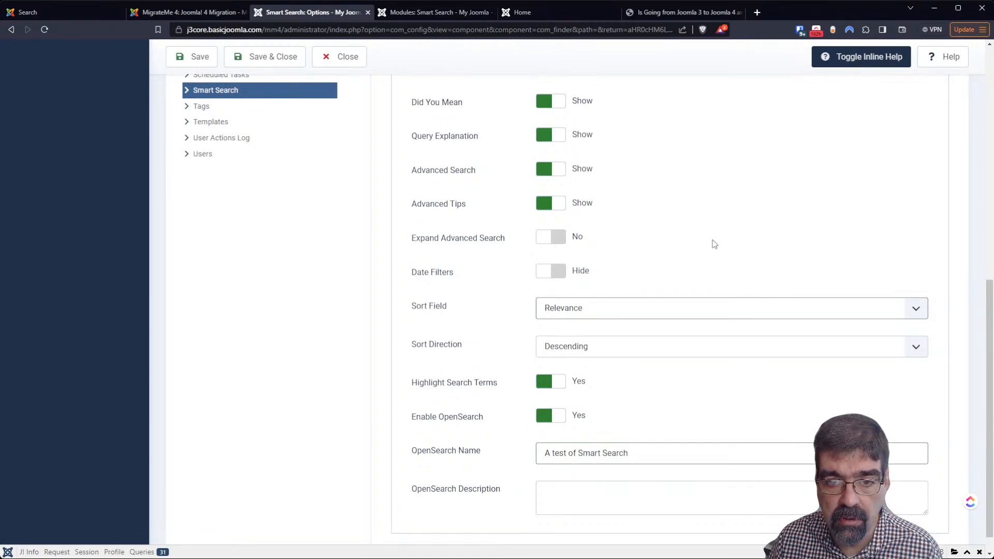
{"action": "scroll", "coordinate": [714, 243], "scroll_direction": "up", "scroll_amount": 5}
{"action": "scroll", "coordinate": [693, 289], "scroll_direction": "down", "scroll_amount": 5}
{"action": "scroll", "coordinate": [682, 344], "scroll_direction": "up", "scroll_amount": 5}
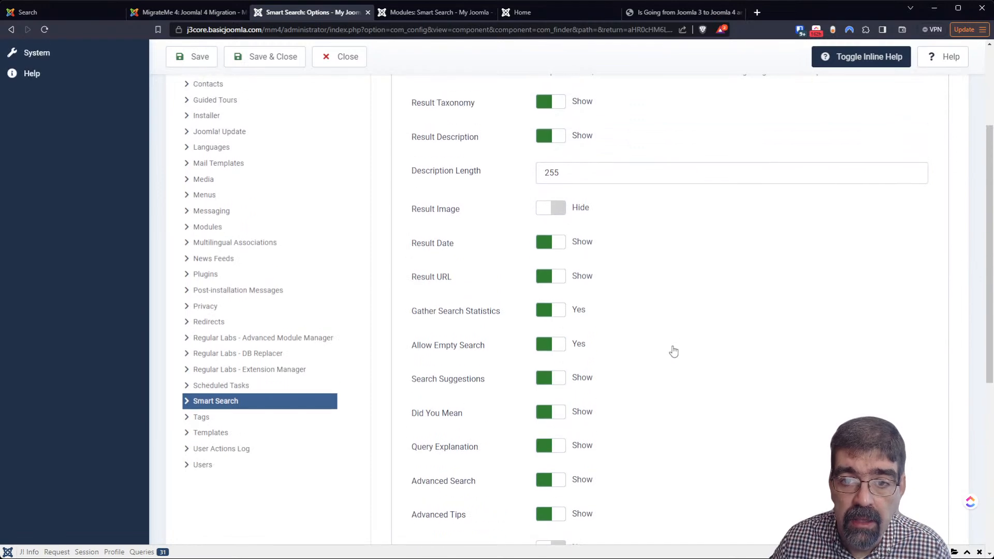
{"action": "scroll", "coordinate": [673, 350], "scroll_direction": "up", "scroll_amount": 3}
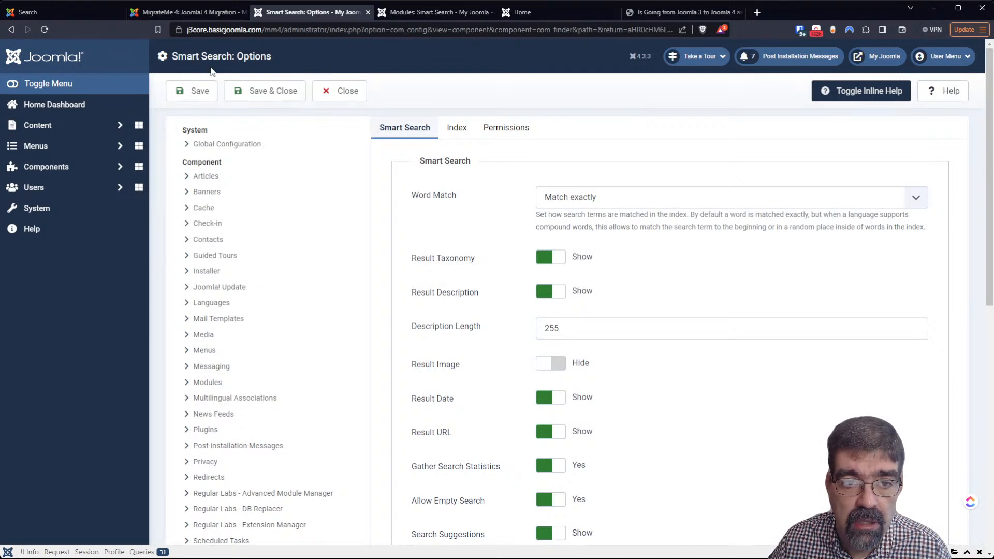
Save the Smart Search options and review the settings on the Index tab
{"action": "left_click", "coordinate": [206, 92]}
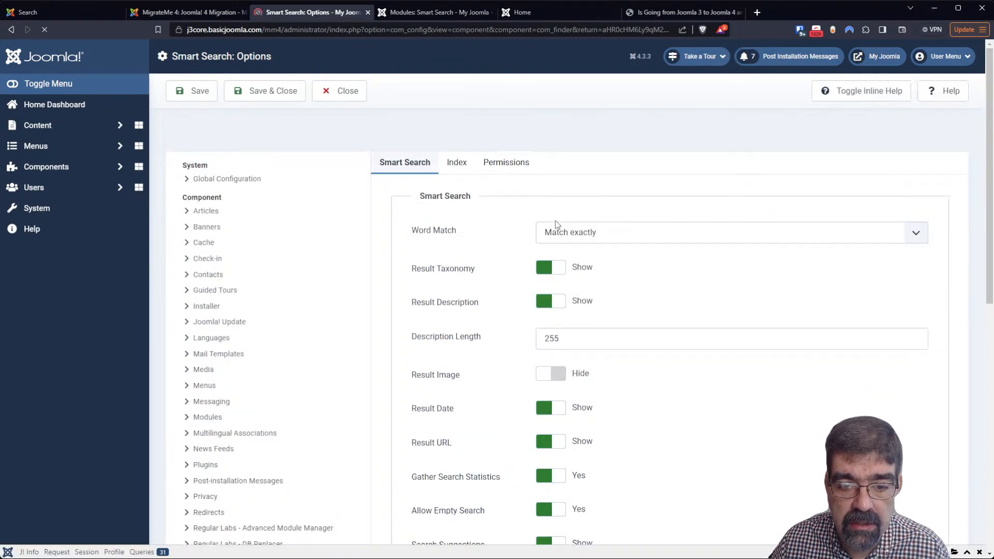
{"action": "left_click", "coordinate": [459, 163]}
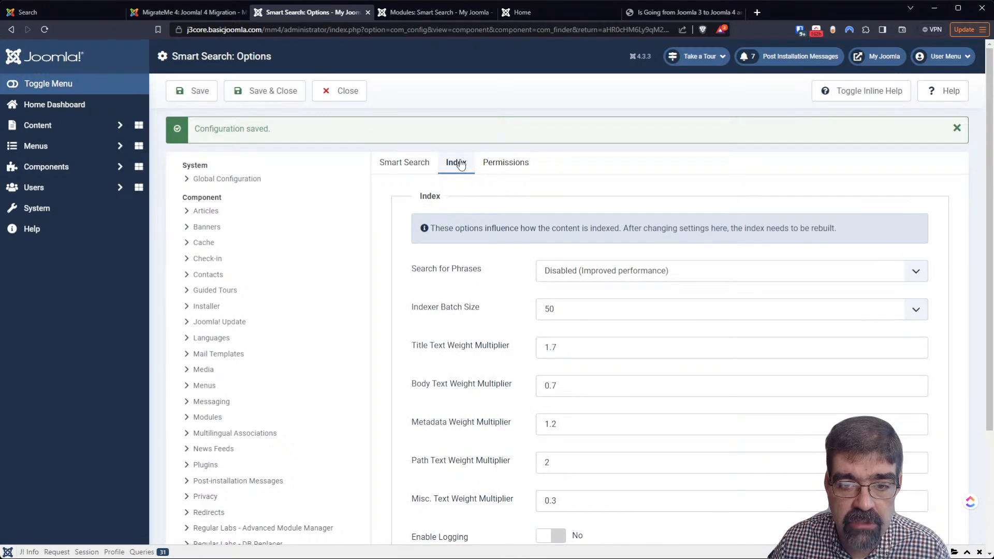
{"action": "scroll", "coordinate": [448, 238], "scroll_direction": "down", "scroll_amount": 3}
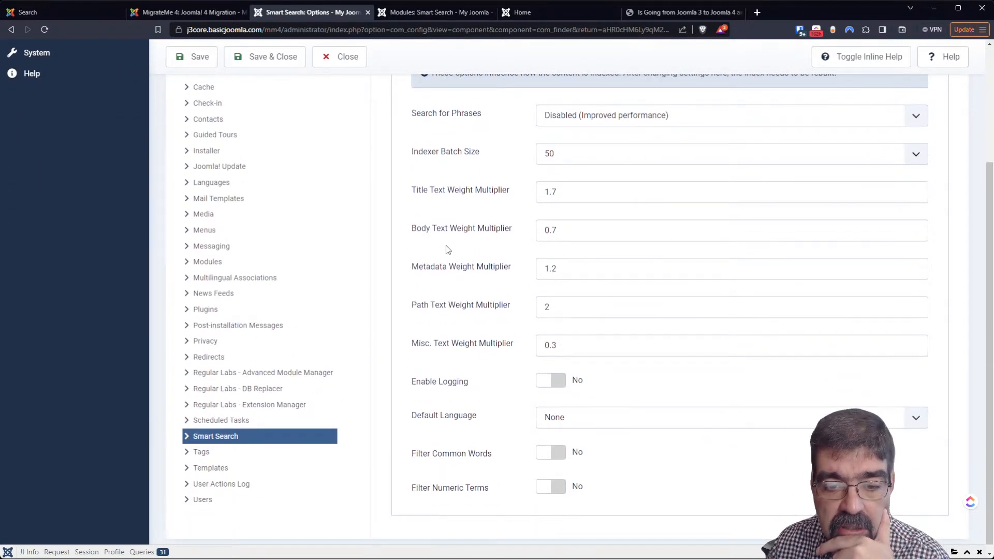
{"action": "scroll", "coordinate": [448, 250], "scroll_direction": "up", "scroll_amount": 3}
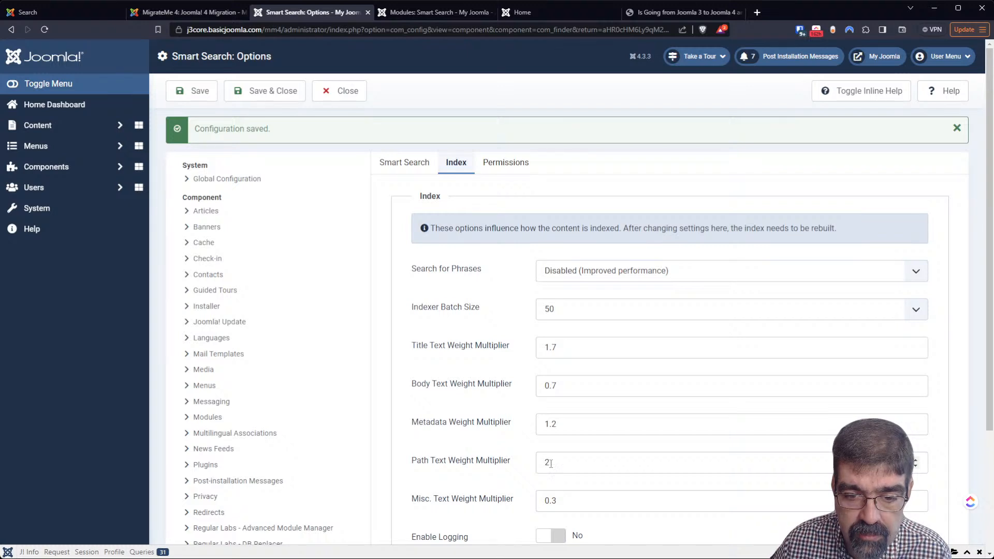
{"action": "scroll", "coordinate": [552, 460], "scroll_direction": "down", "scroll_amount": 2}
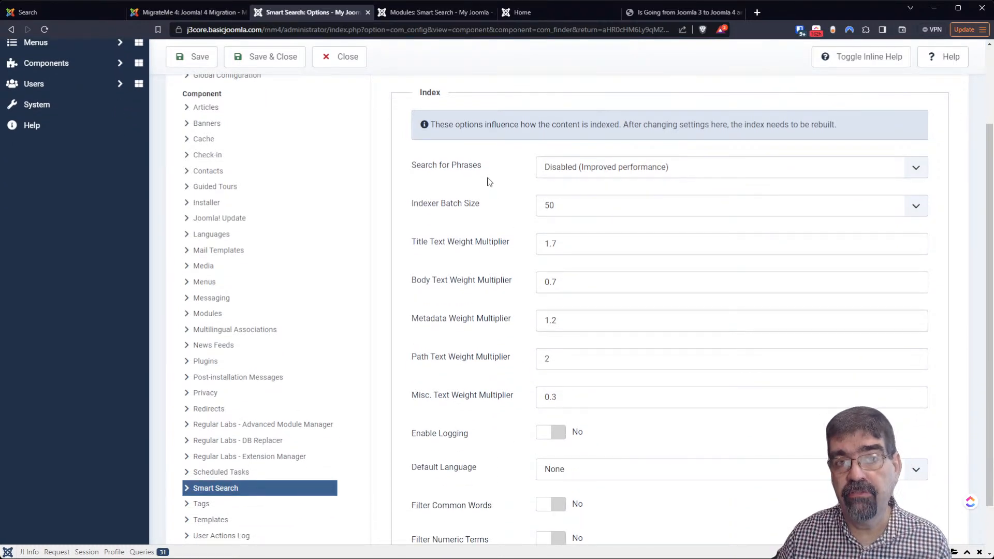
{"action": "scroll", "coordinate": [481, 176], "scroll_direction": "down", "scroll_amount": 1}
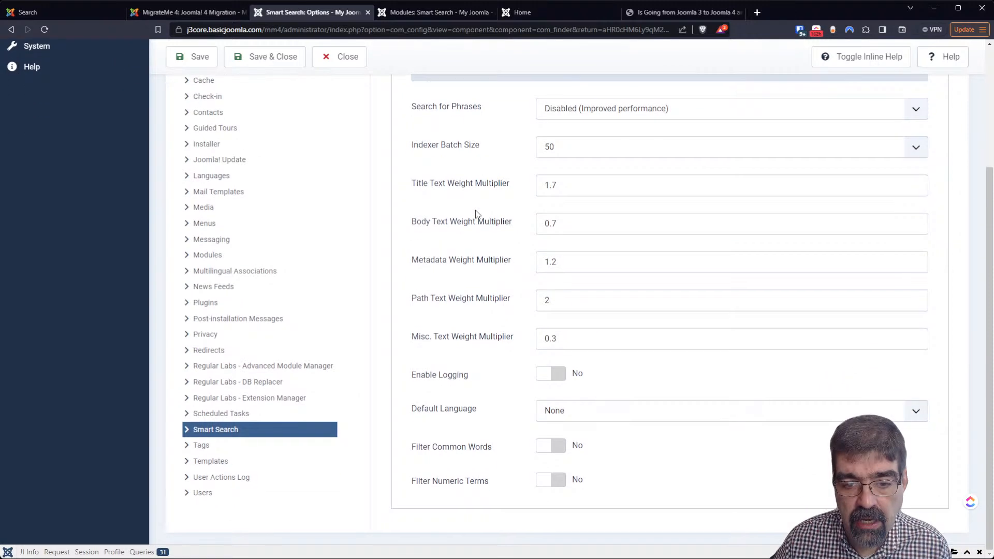
{"action": "scroll", "coordinate": [477, 214], "scroll_direction": "up", "scroll_amount": 2}
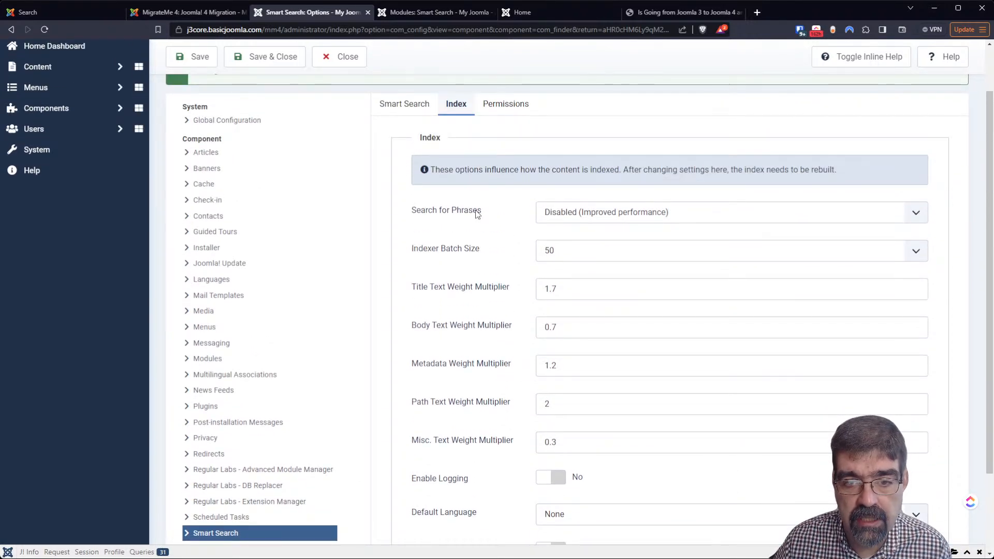
{"action": "scroll", "coordinate": [477, 213], "scroll_direction": "down", "scroll_amount": 1}
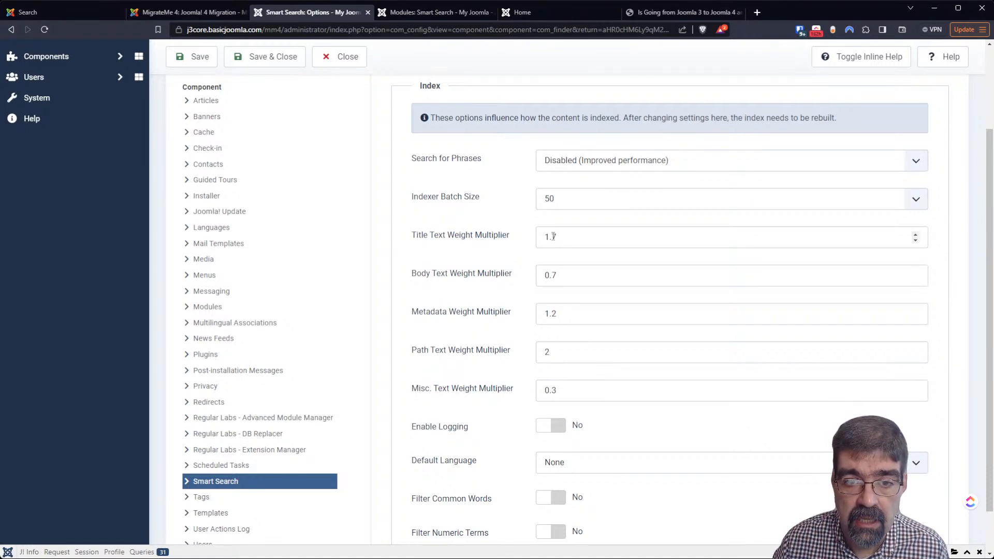
{"action": "scroll", "coordinate": [553, 236], "scroll_direction": "down", "scroll_amount": 1}
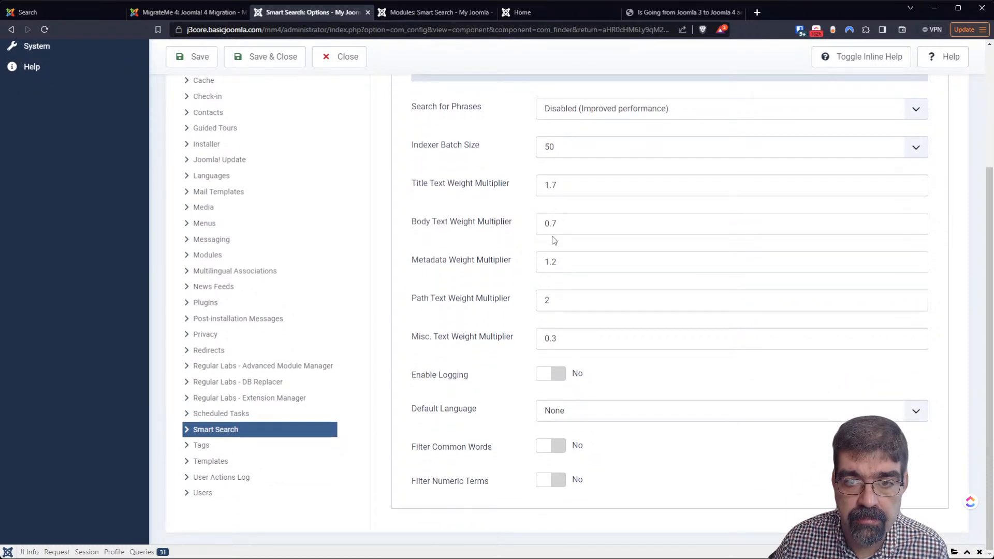
{"action": "scroll", "coordinate": [553, 237], "scroll_direction": "up", "scroll_amount": 3}
Set Search for Phrases to Enabled, then save and close the options
{"action": "left_click", "coordinate": [570, 261]}
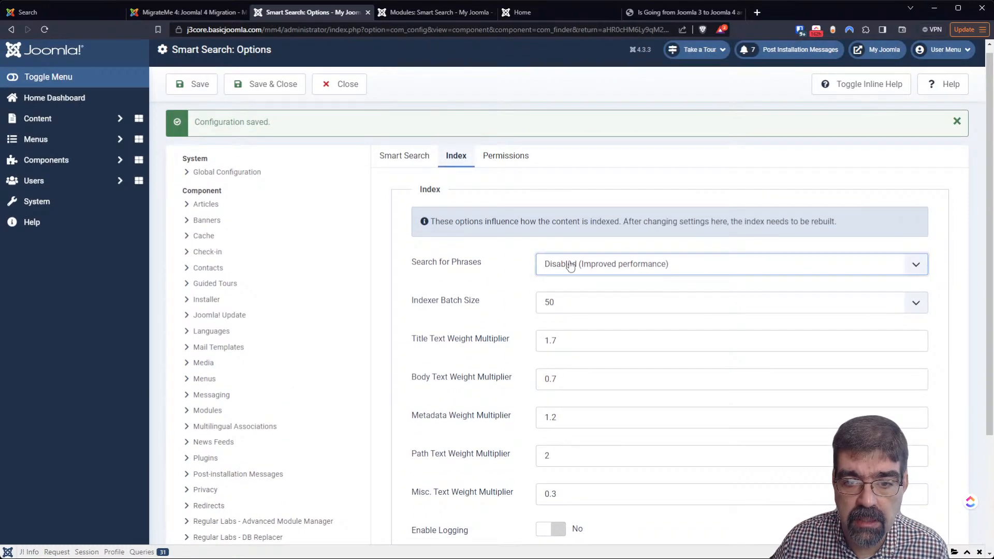
{"action": "left_click", "coordinate": [573, 294]}
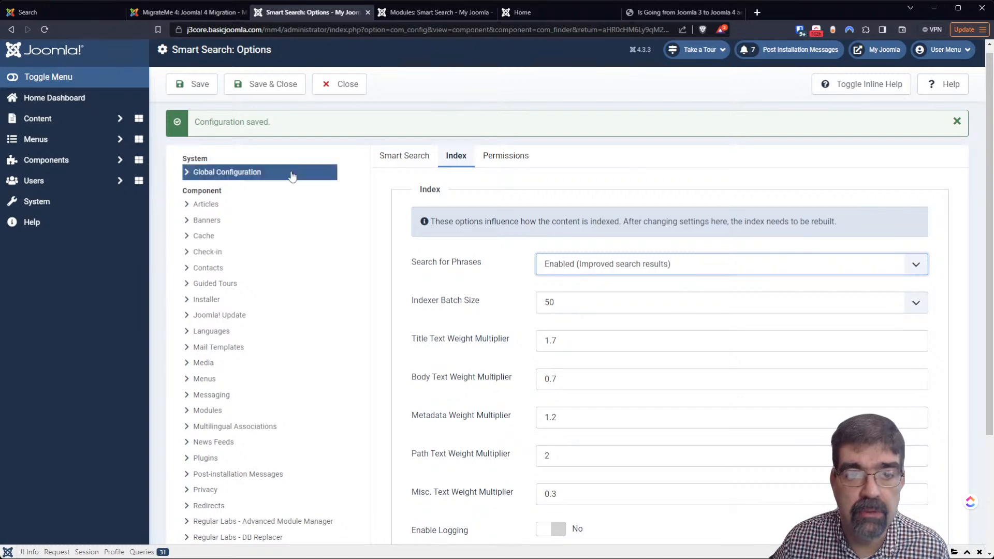
{"action": "scroll", "coordinate": [458, 274], "scroll_direction": "down", "scroll_amount": 3}
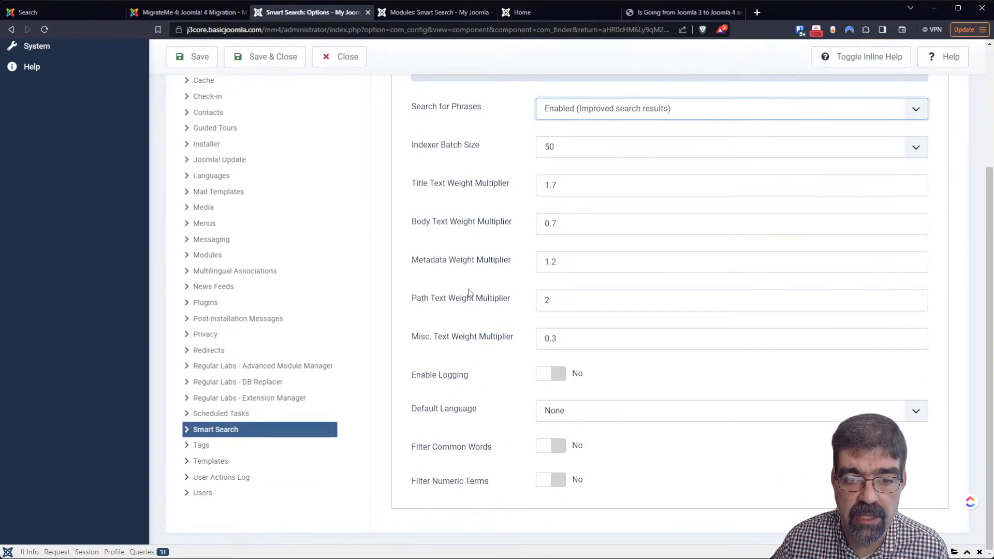
{"action": "left_click", "coordinate": [192, 56]}
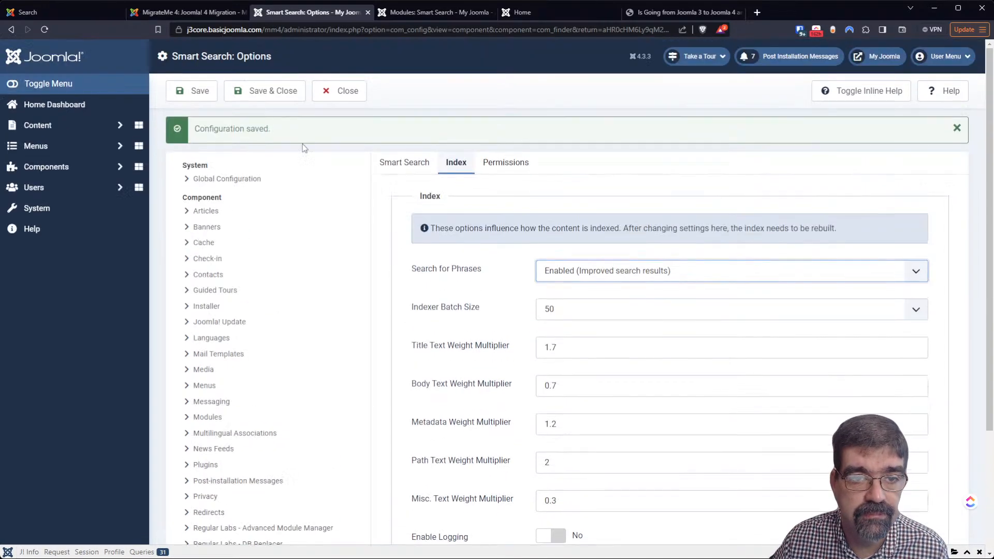
{"action": "left_click", "coordinate": [260, 98]}
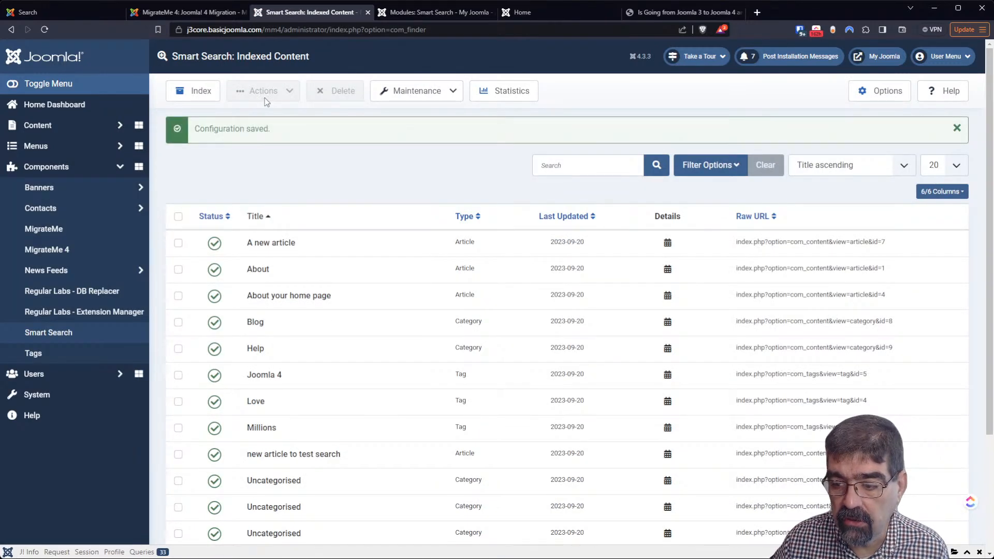
Rebuild the Smart Search index and return to the site's 'amplified' results
{"action": "left_click", "coordinate": [185, 99]}
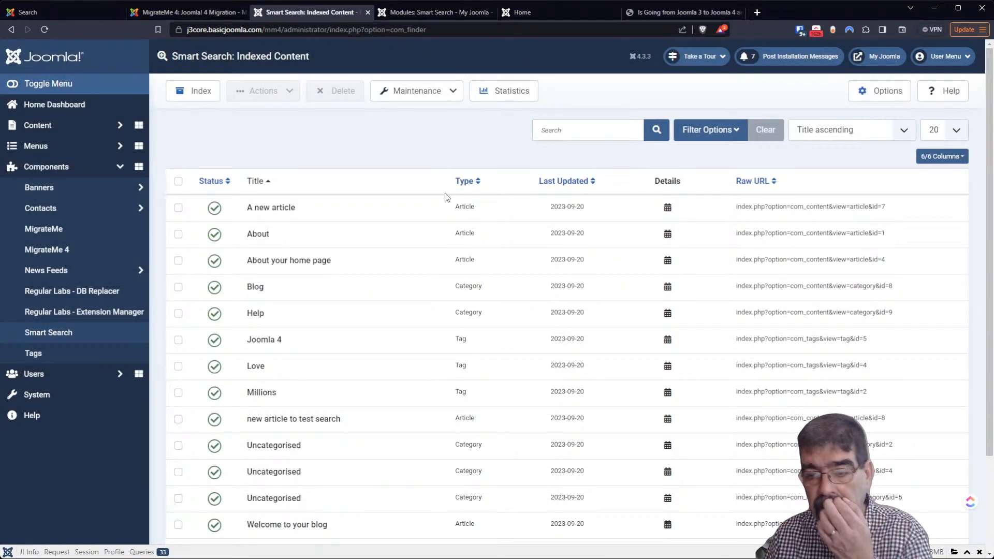
{"action": "scroll", "coordinate": [445, 193], "scroll_direction": "down", "scroll_amount": 3}
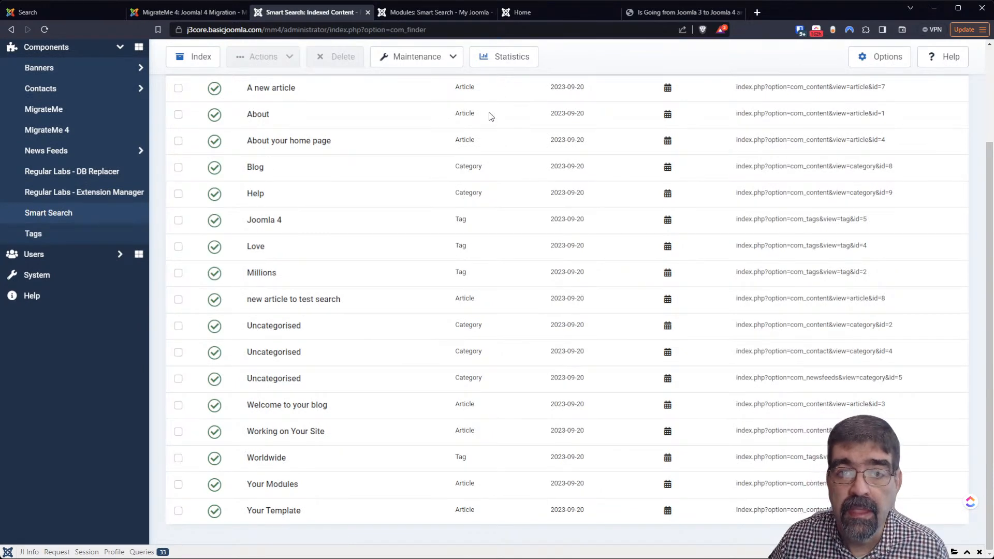
{"action": "left_click", "coordinate": [536, 18]}
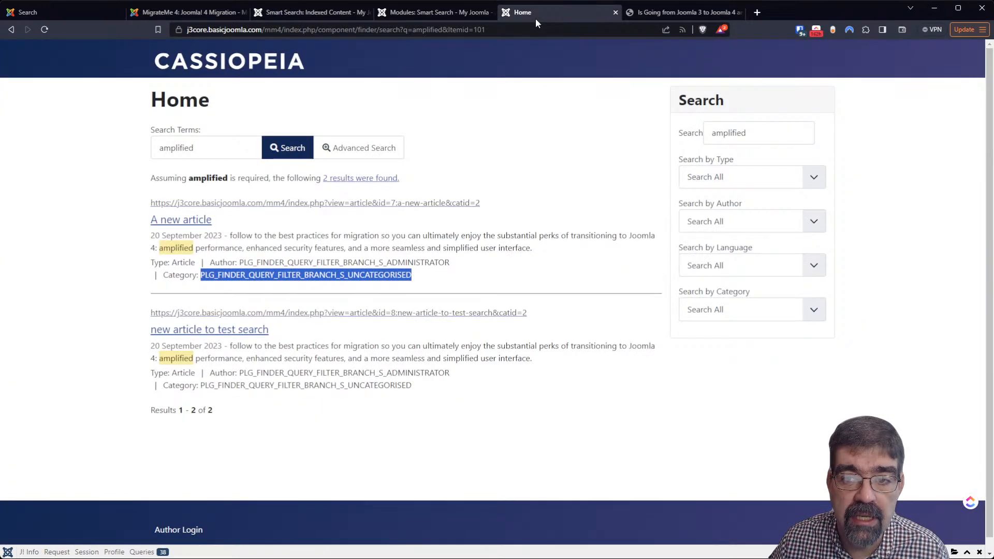
Rerun the 'amplified' site search, then expand Users in the admin sidebar
{"action": "left_click", "coordinate": [760, 126]}
{"action": "key", "text": "Return"}
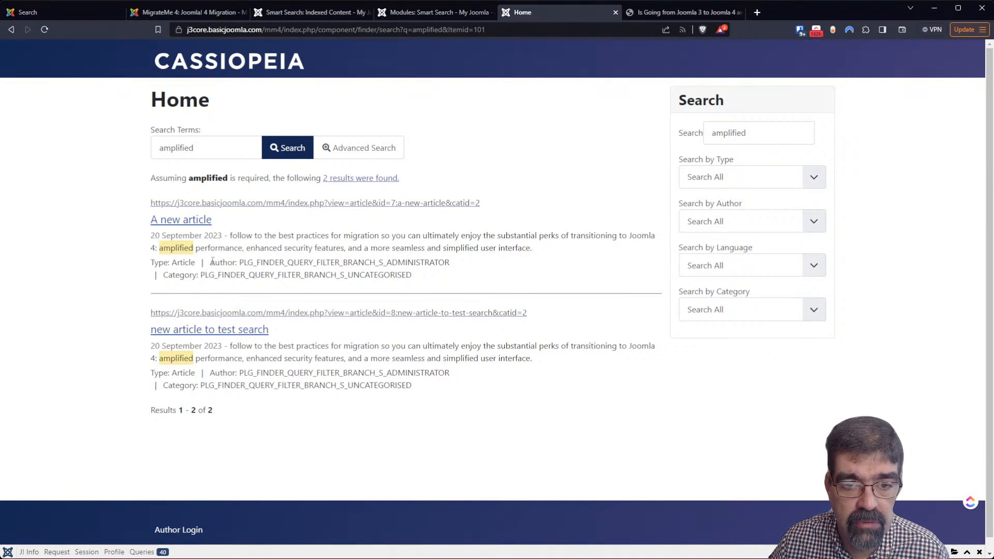
{"action": "left_click", "coordinate": [304, 13]}
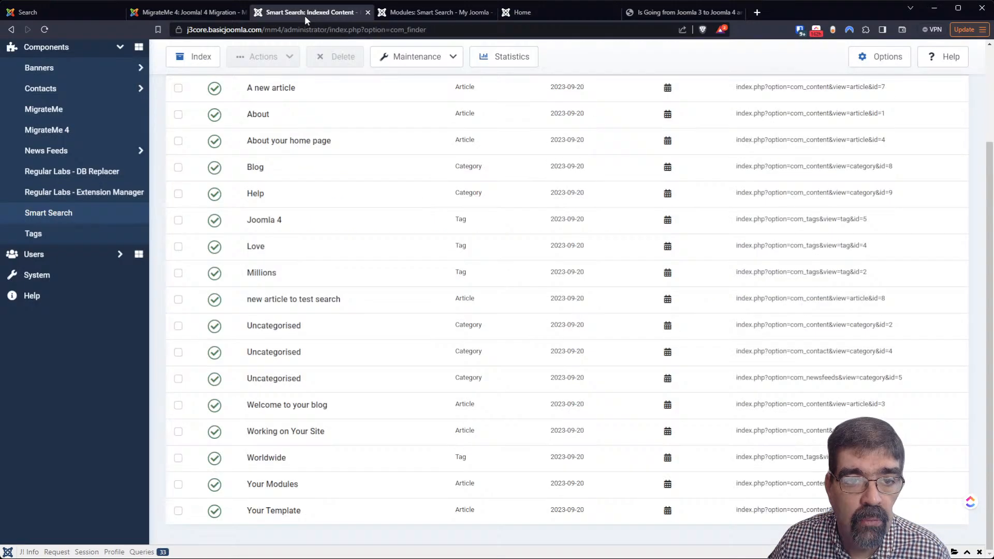
{"action": "scroll", "coordinate": [44, 145], "scroll_direction": "up", "scroll_amount": 3}
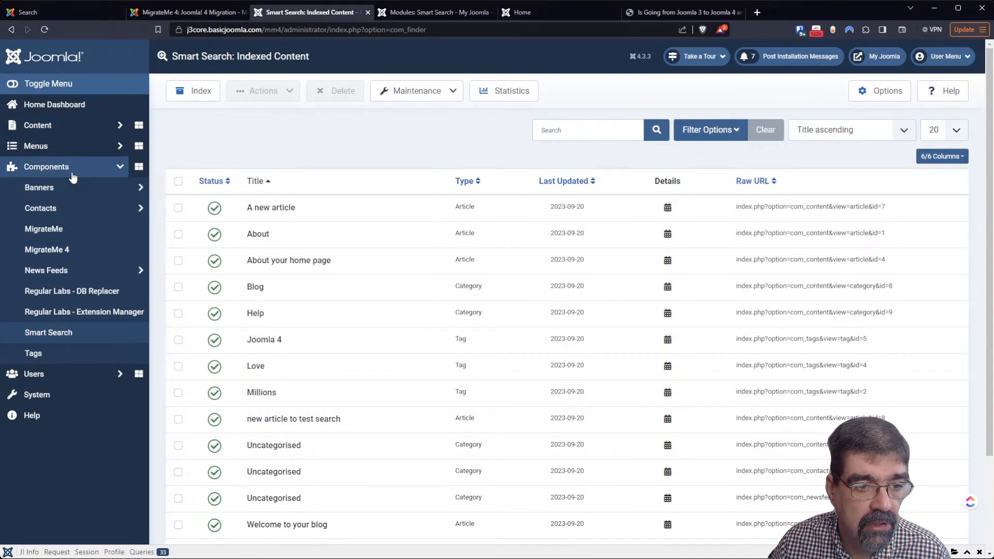
{"action": "left_click", "coordinate": [67, 373]}
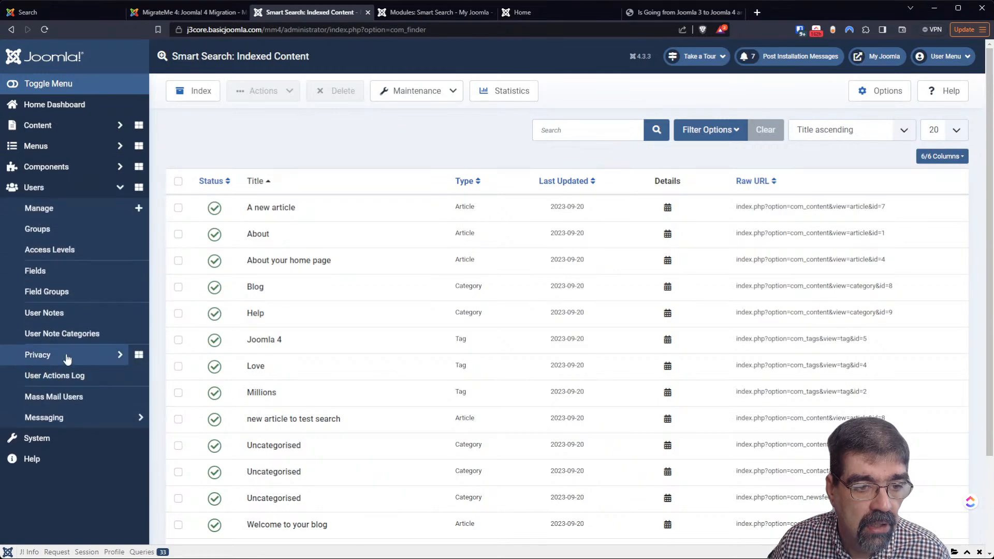
Open and save the Administrator user's profile, then view the Joomla 3 to 4 article
{"action": "left_click", "coordinate": [53, 212]}
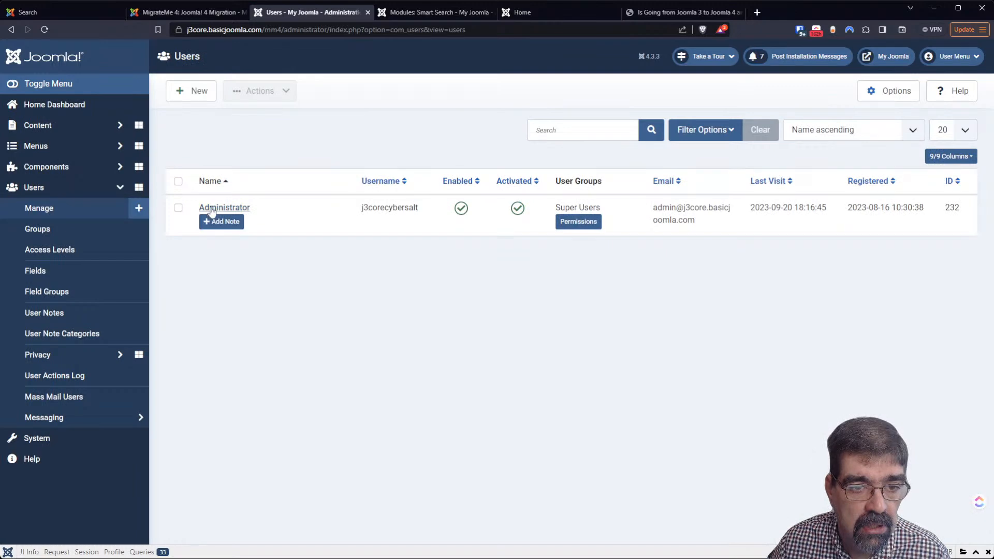
{"action": "left_click", "coordinate": [215, 207]}
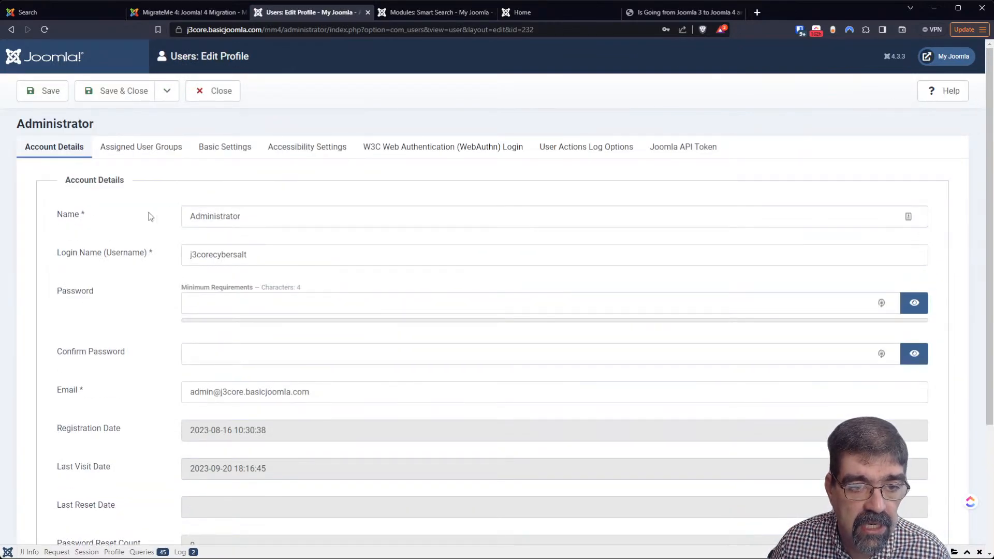
{"action": "scroll", "coordinate": [207, 215], "scroll_direction": "down", "scroll_amount": 3}
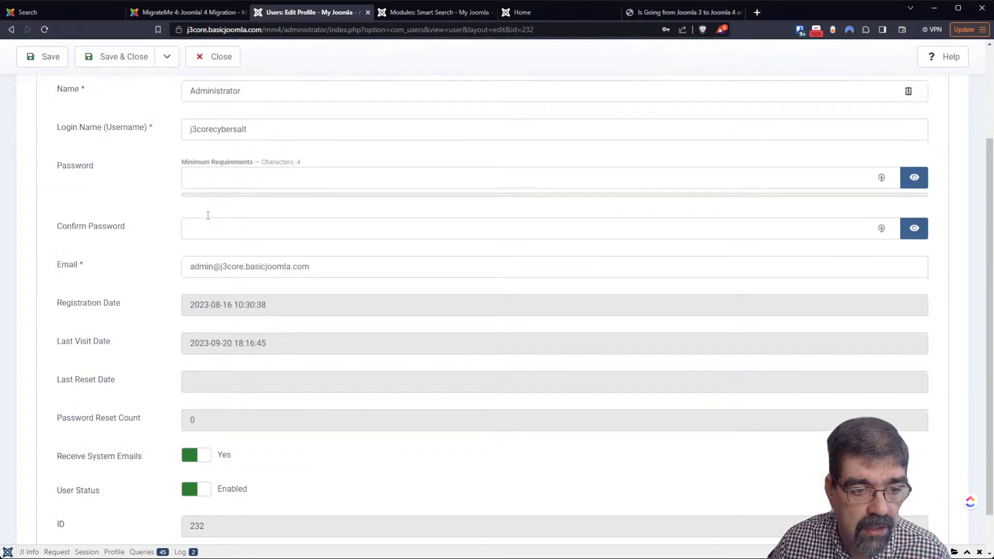
{"action": "scroll", "coordinate": [191, 232], "scroll_direction": "up", "scroll_amount": 3}
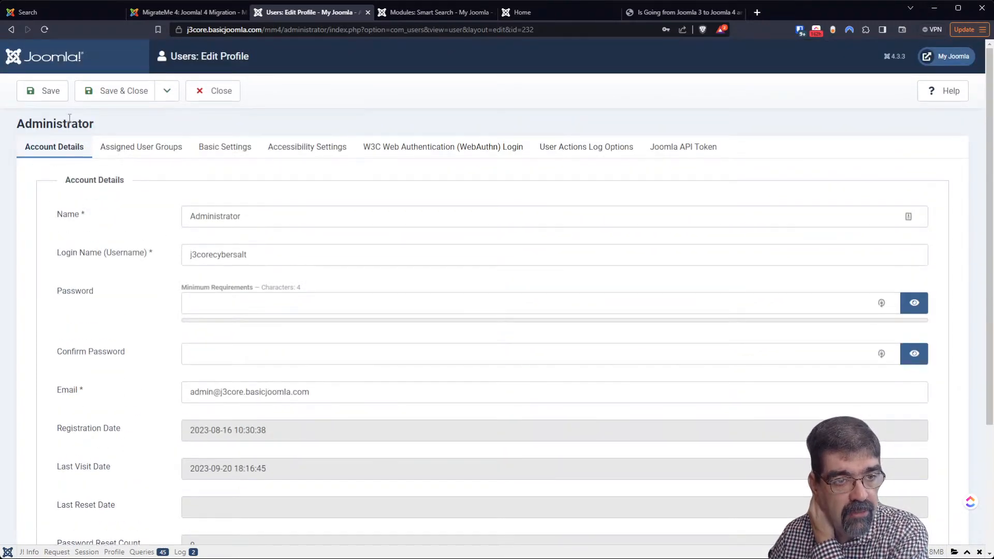
{"action": "left_click", "coordinate": [47, 100]}
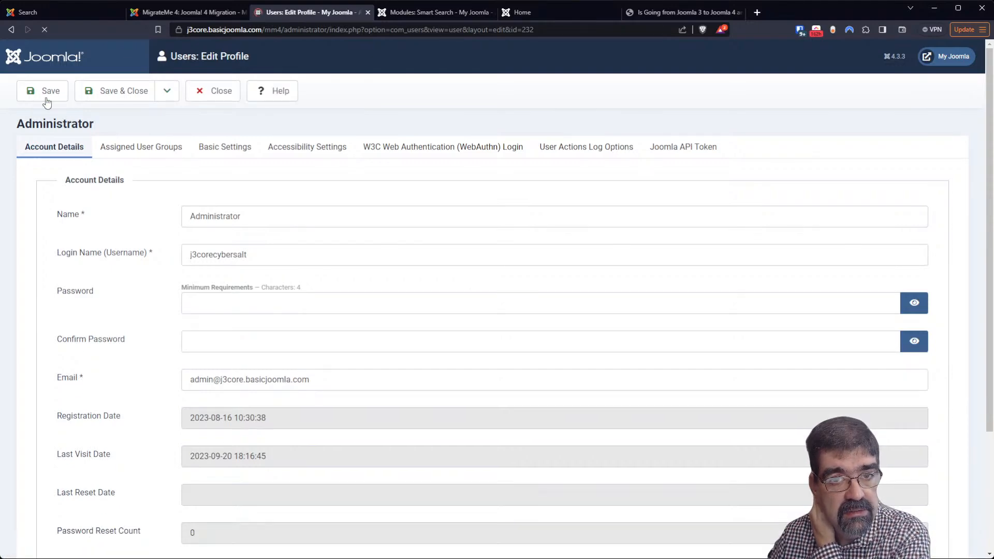
{"action": "left_click", "coordinate": [648, 13]}
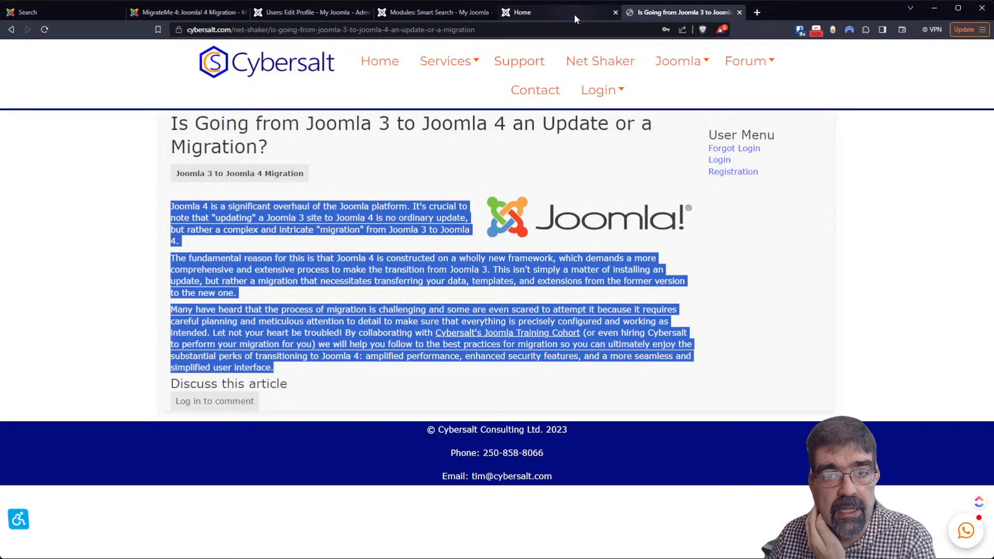
Reload the 'amplified' results and select the untranslated ADMINISTRATOR and UNCATEGORISED labels
{"action": "left_click", "coordinate": [523, 12]}
{"action": "left_click", "coordinate": [42, 31]}
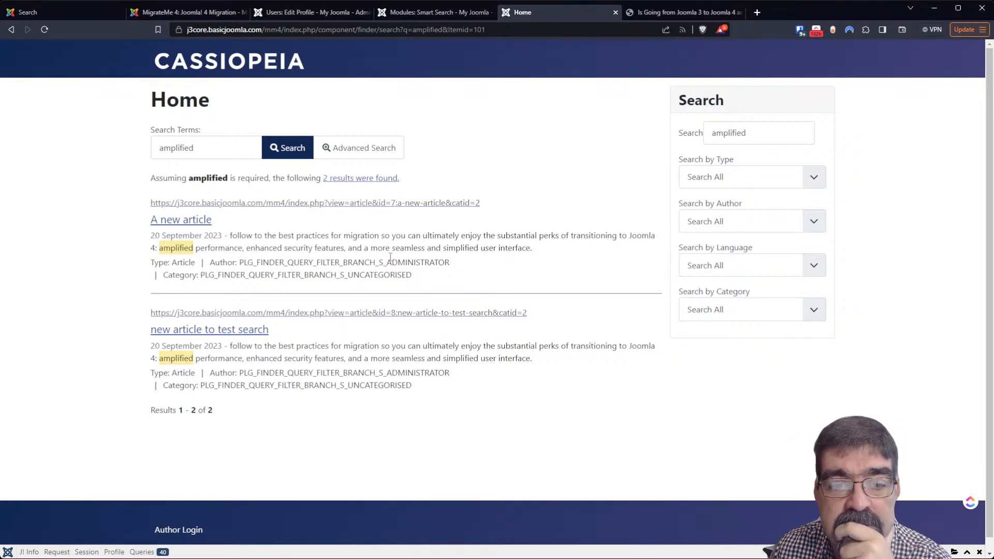
{"action": "left_click_drag", "start_coordinate": [387, 265], "coordinate": [455, 269]}
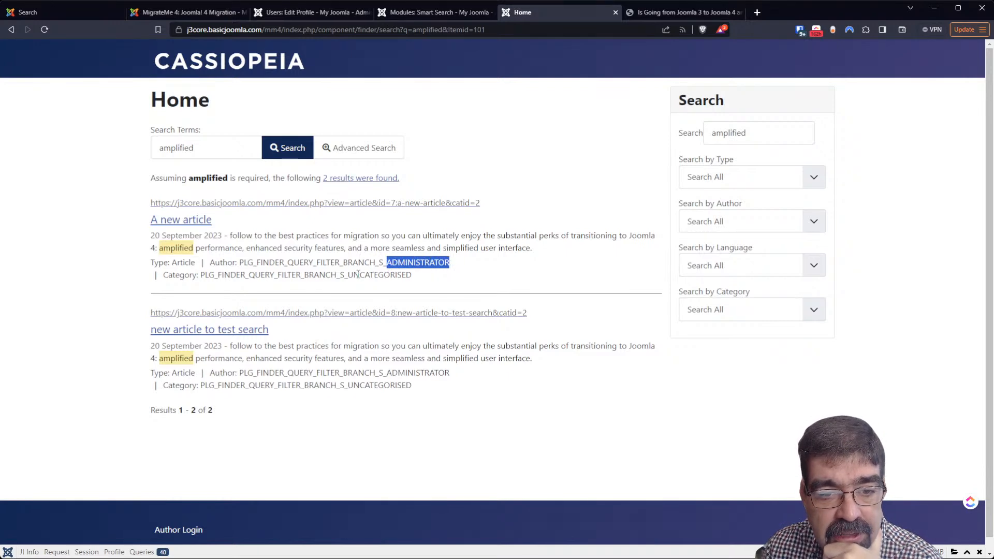
{"action": "left_click_drag", "start_coordinate": [347, 275], "coordinate": [423, 280]}
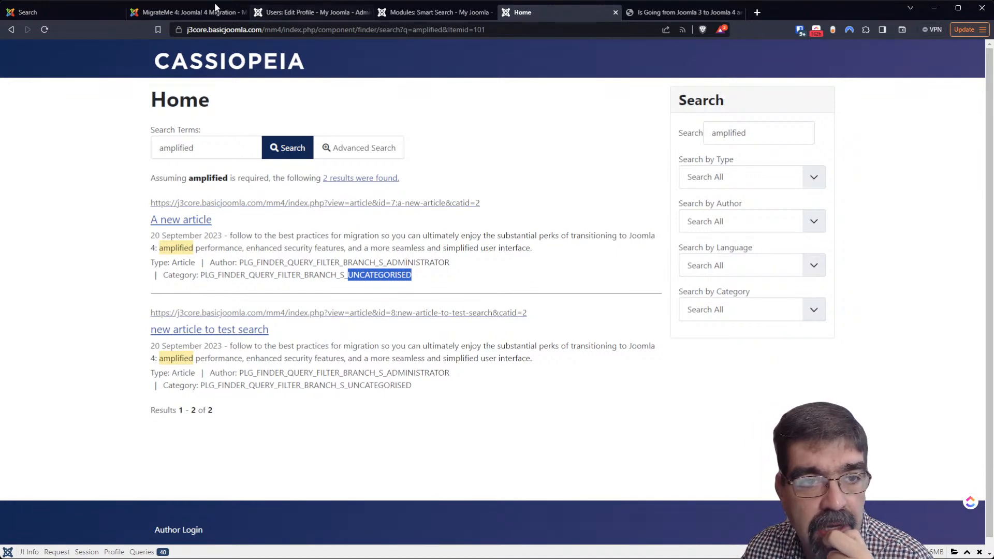
Replace the Administrator name with the user's full name, save, and reload the 'amplified' results
{"action": "left_click", "coordinate": [315, 13]}
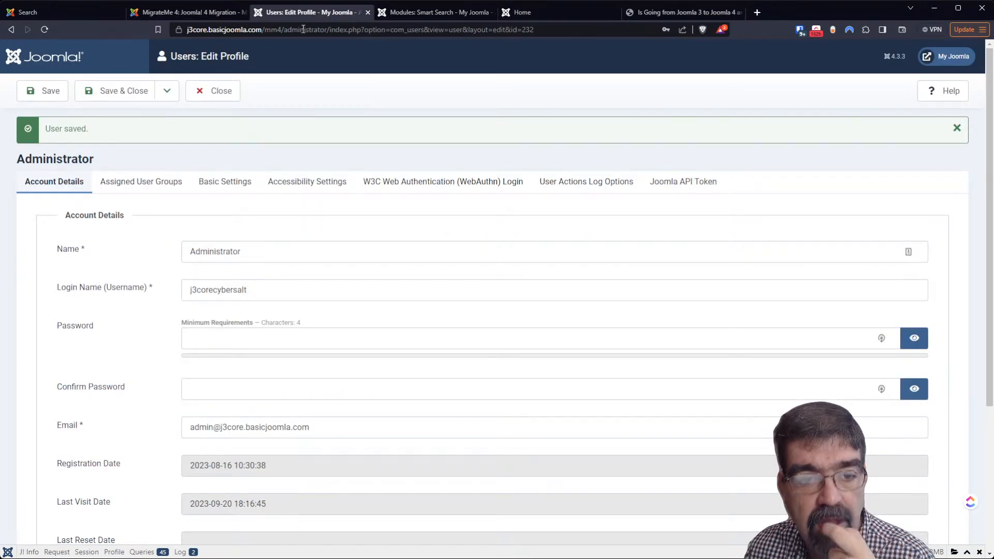
{"action": "double_click", "coordinate": [204, 252]}
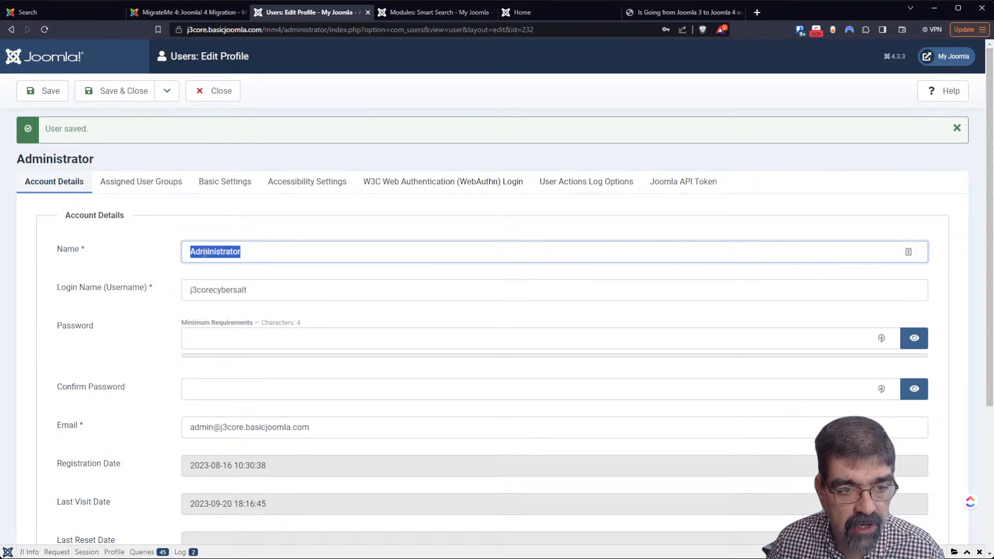
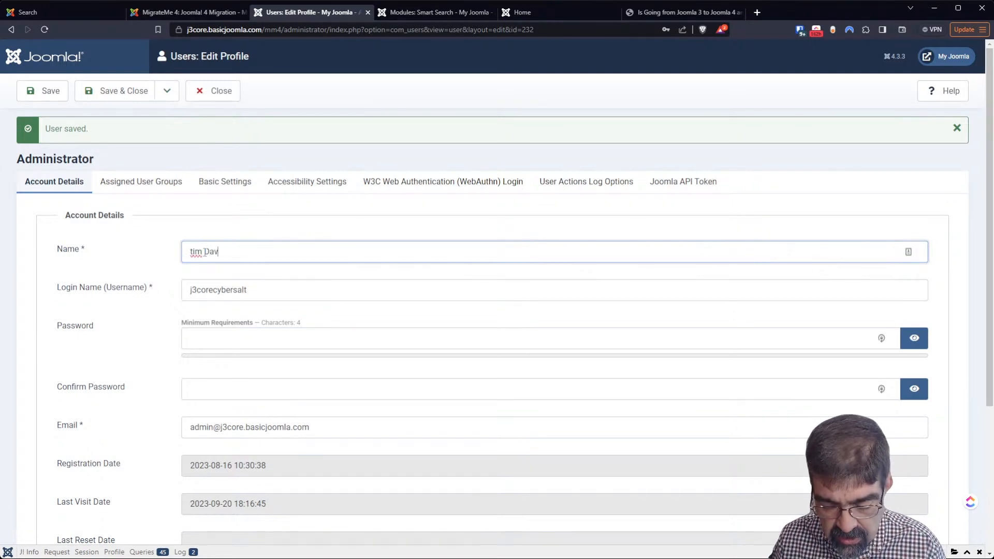
{"action": "key", "text": "Delete"}
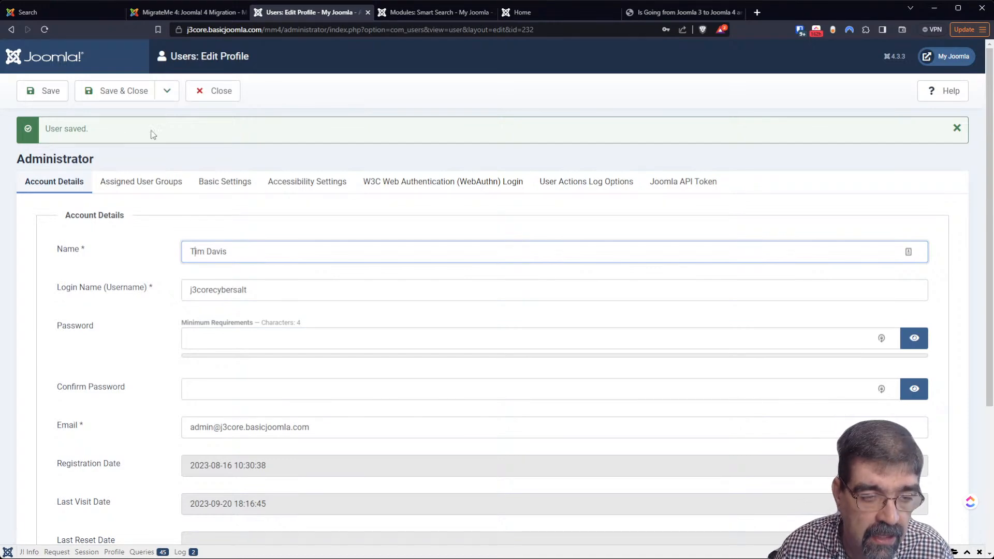
{"action": "left_click", "coordinate": [24, 90]}
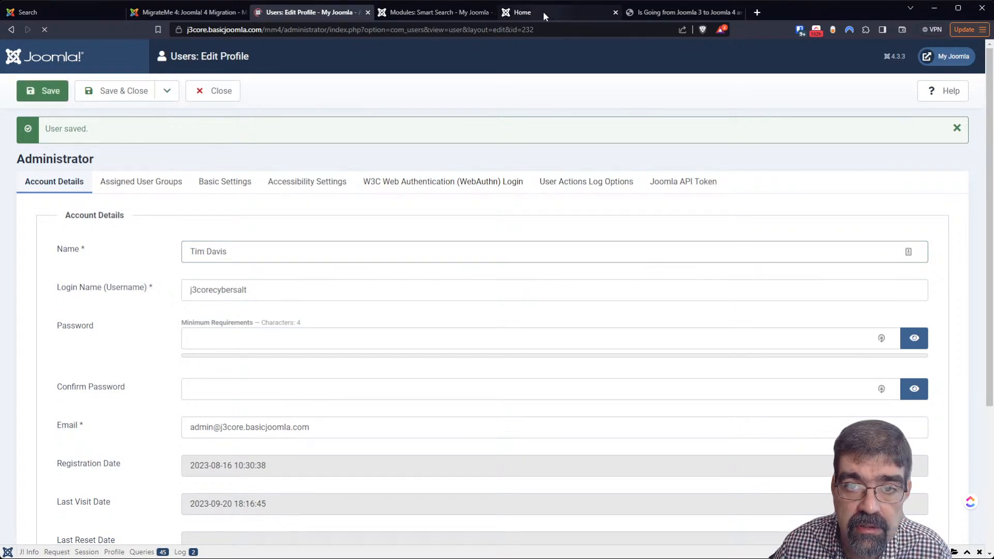
{"action": "left_click", "coordinate": [542, 12]}
{"action": "left_click", "coordinate": [45, 30]}
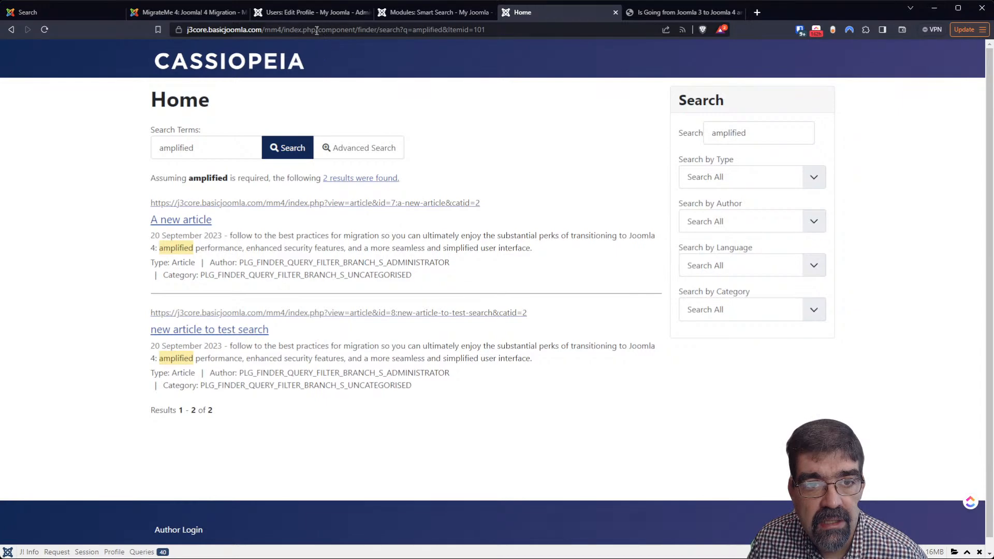
{"action": "left_click", "coordinate": [308, 13]}
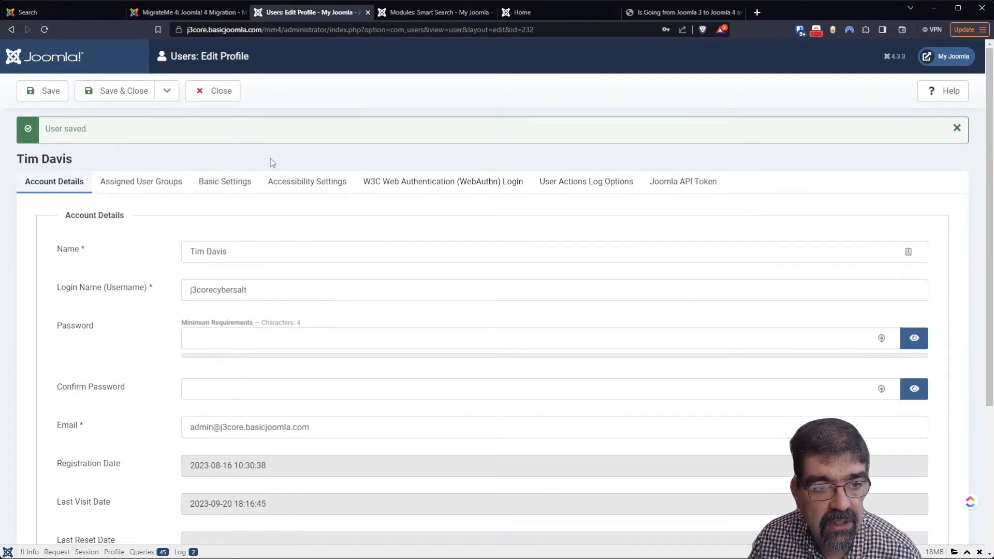
{"action": "left_click", "coordinate": [231, 93]}
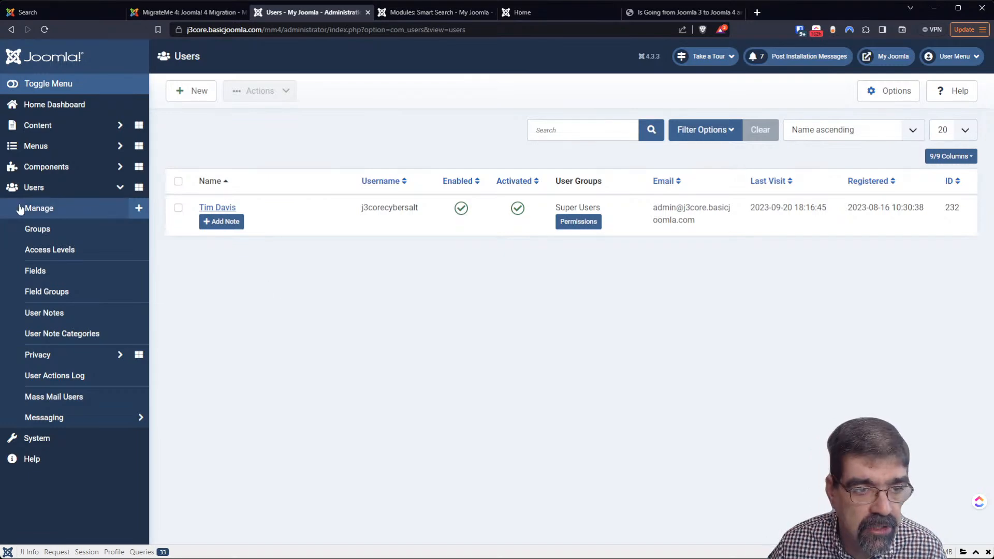
Open the global Articles options and look through the Editing Layout and Category tabs
{"action": "left_click", "coordinate": [51, 136]}
{"action": "left_click", "coordinate": [40, 145]}
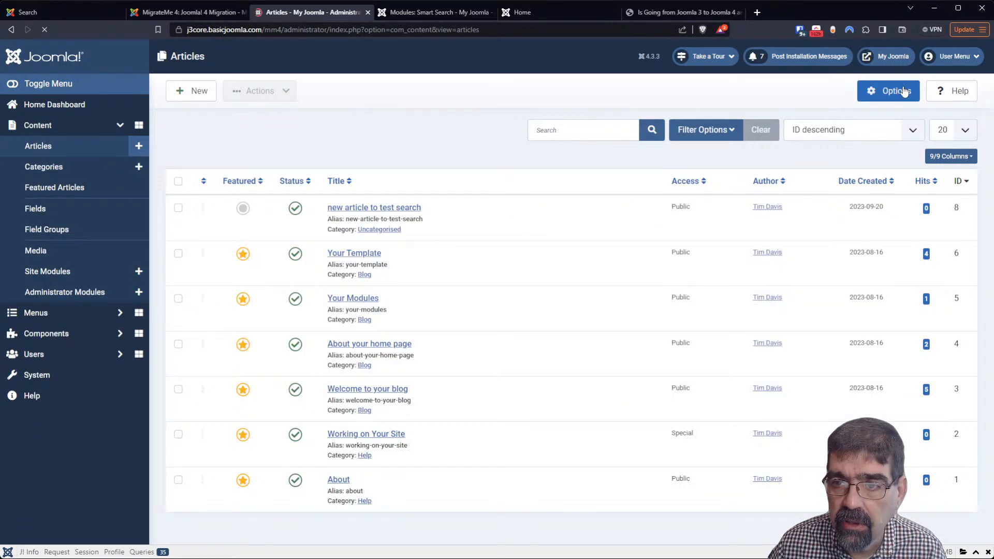
{"action": "left_click", "coordinate": [903, 92]}
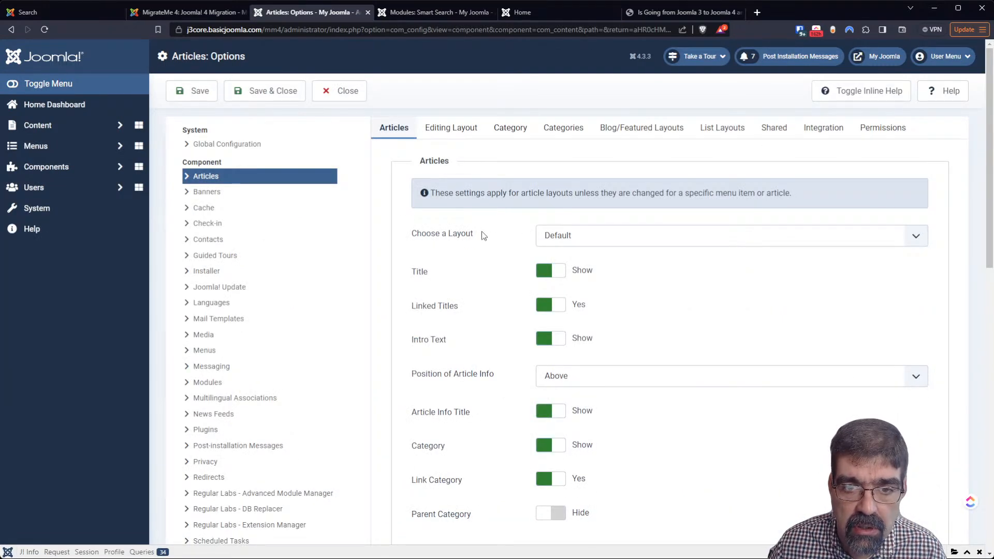
{"action": "scroll", "coordinate": [482, 236], "scroll_direction": "down", "scroll_amount": 2}
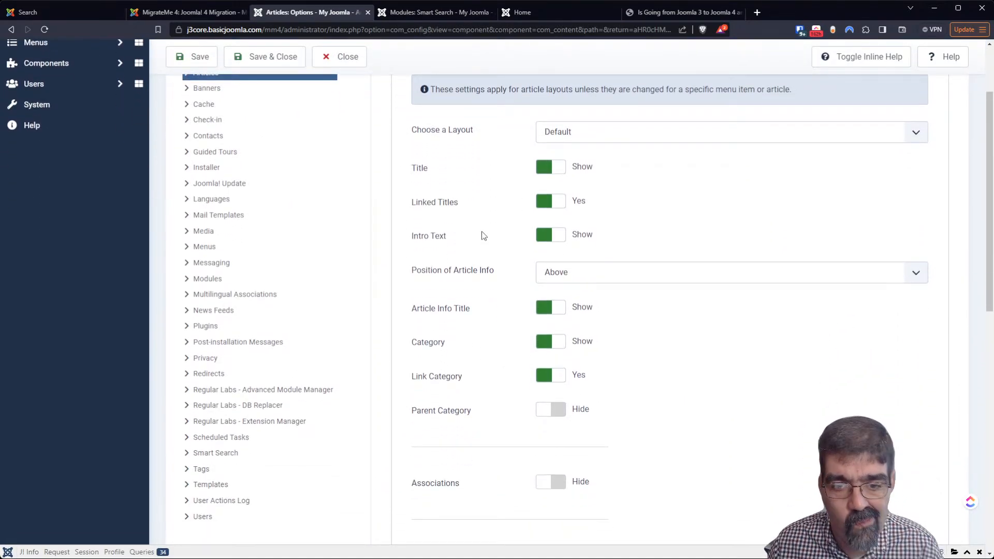
{"action": "scroll", "coordinate": [482, 236], "scroll_direction": "down", "scroll_amount": 5}
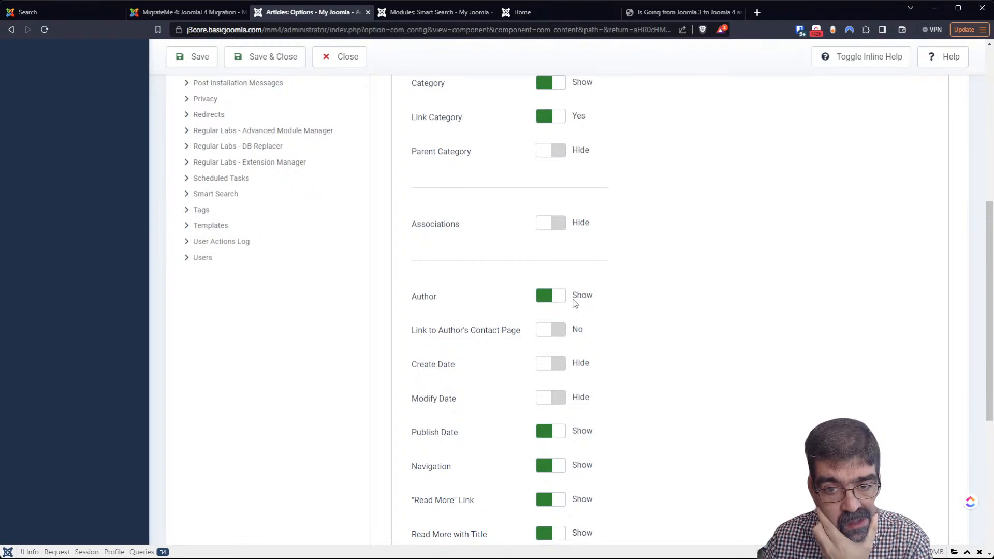
{"action": "scroll", "coordinate": [581, 305], "scroll_direction": "down", "scroll_amount": 6}
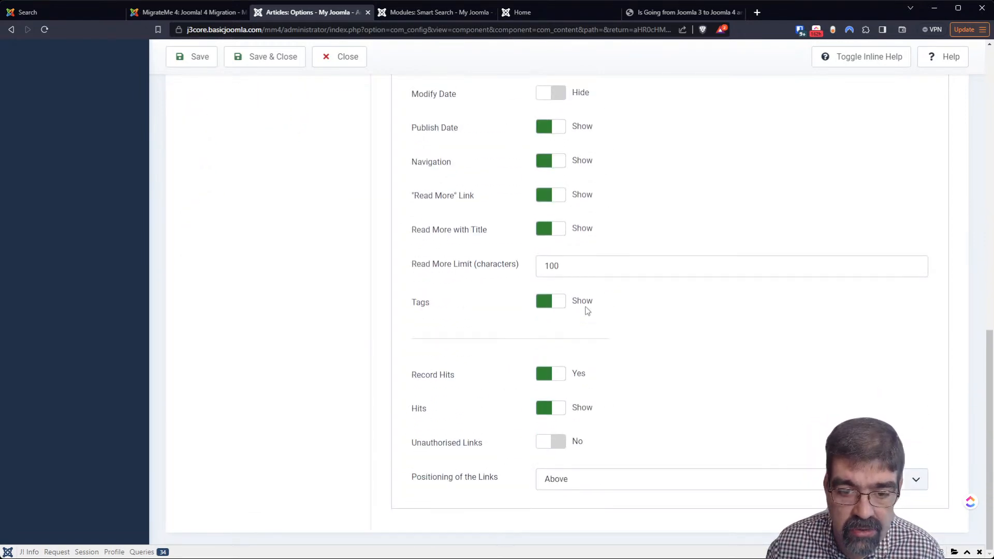
{"action": "scroll", "coordinate": [587, 311], "scroll_direction": "up", "scroll_amount": 12}
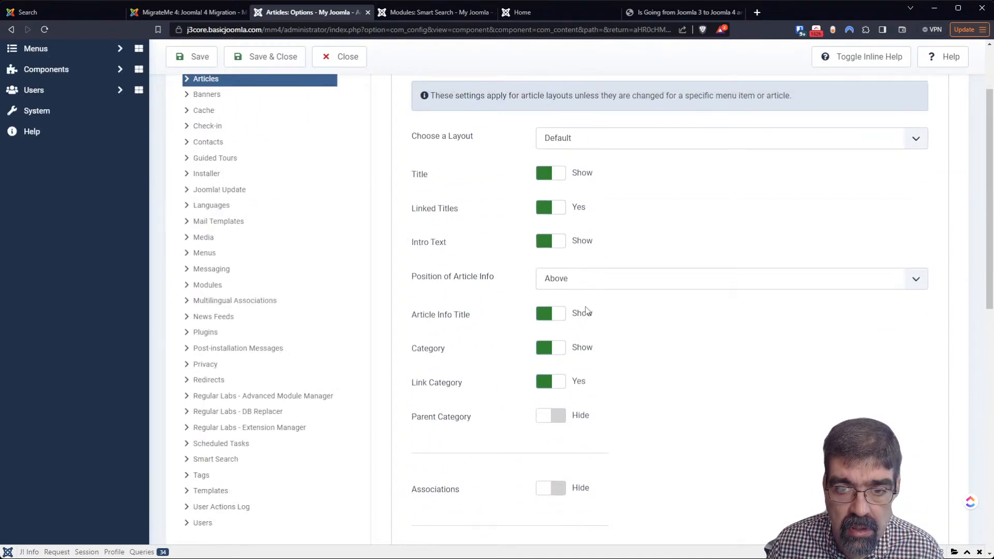
{"action": "scroll", "coordinate": [587, 311], "scroll_direction": "up", "scroll_amount": 2}
{"action": "left_click", "coordinate": [451, 130]}
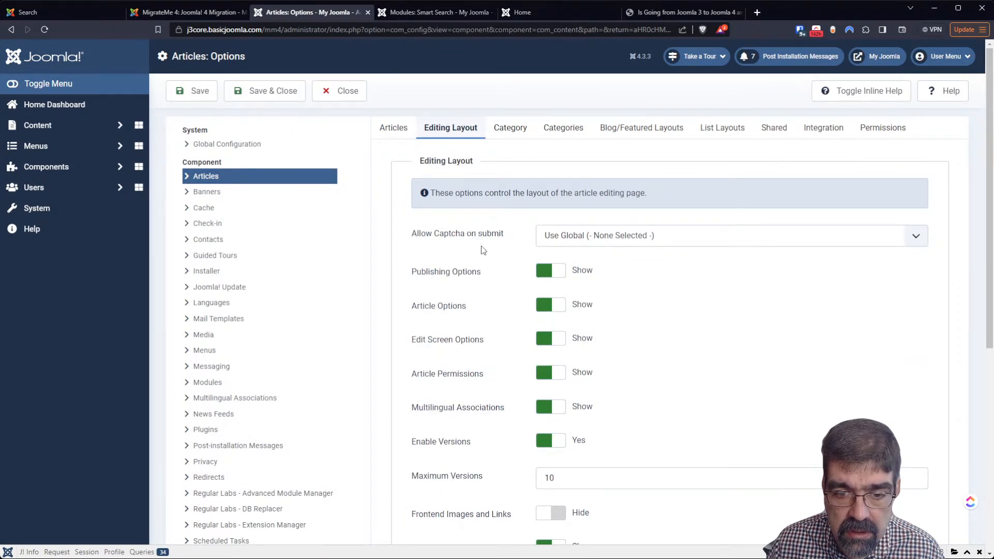
{"action": "scroll", "coordinate": [492, 275], "scroll_direction": "down", "scroll_amount": 6}
{"action": "scroll", "coordinate": [492, 275], "scroll_direction": "up", "scroll_amount": 4}
{"action": "scroll", "coordinate": [492, 275], "scroll_direction": "up", "scroll_amount": 2}
{"action": "left_click", "coordinate": [511, 91]}
{"action": "scroll", "coordinate": [484, 199], "scroll_direction": "down", "scroll_amount": 1}
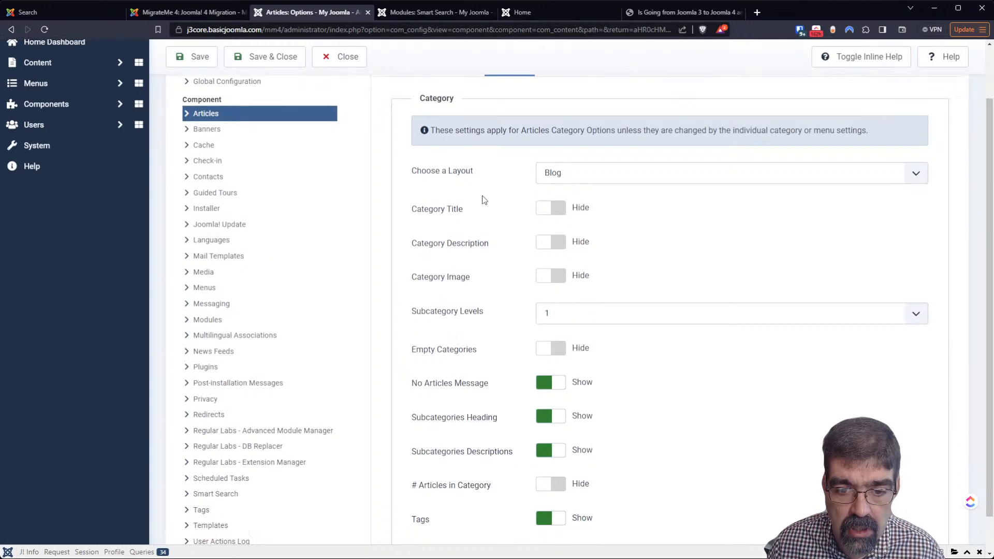
{"action": "scroll", "coordinate": [484, 200], "scroll_direction": "down", "scroll_amount": 1}
{"action": "scroll", "coordinate": [489, 290], "scroll_direction": "up", "scroll_amount": 3}
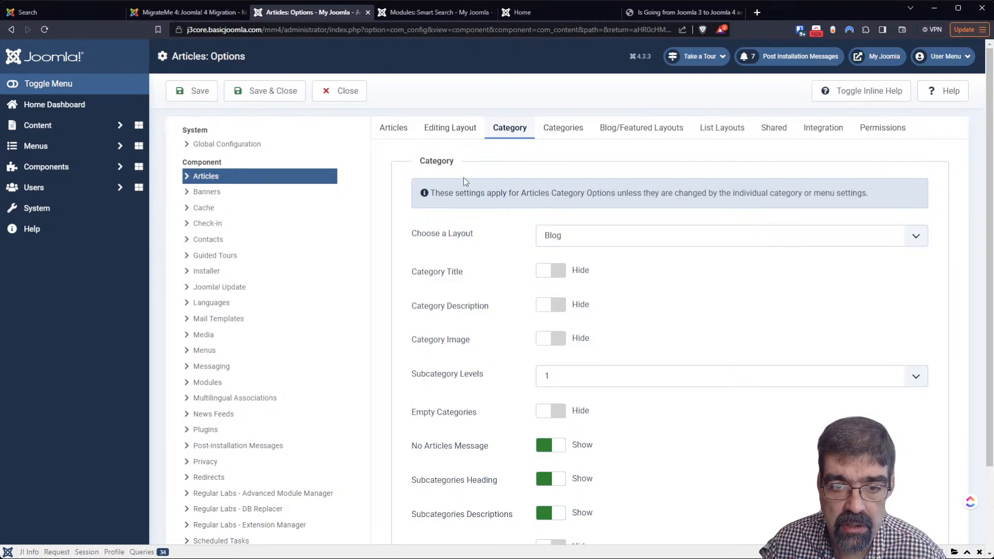
Show category titles, hide the article author, save the options, and return to the search results
{"action": "left_click", "coordinate": [548, 271]}
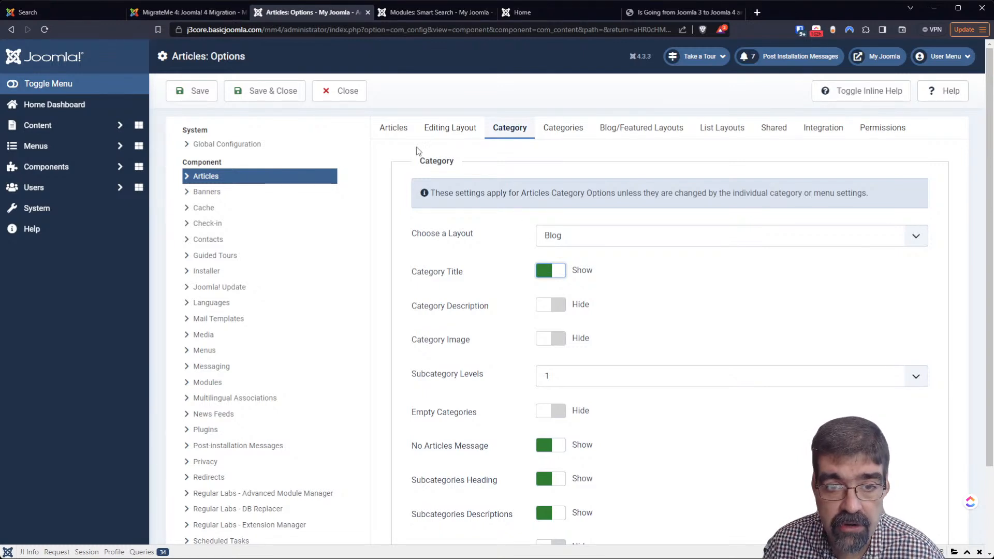
{"action": "left_click", "coordinate": [400, 133]}
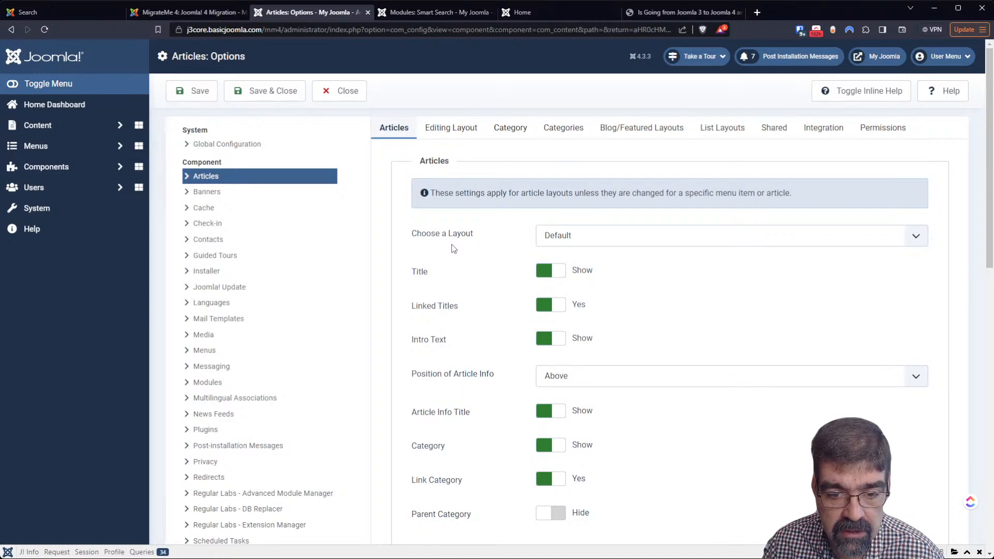
{"action": "scroll", "coordinate": [451, 248], "scroll_direction": "down", "scroll_amount": 5}
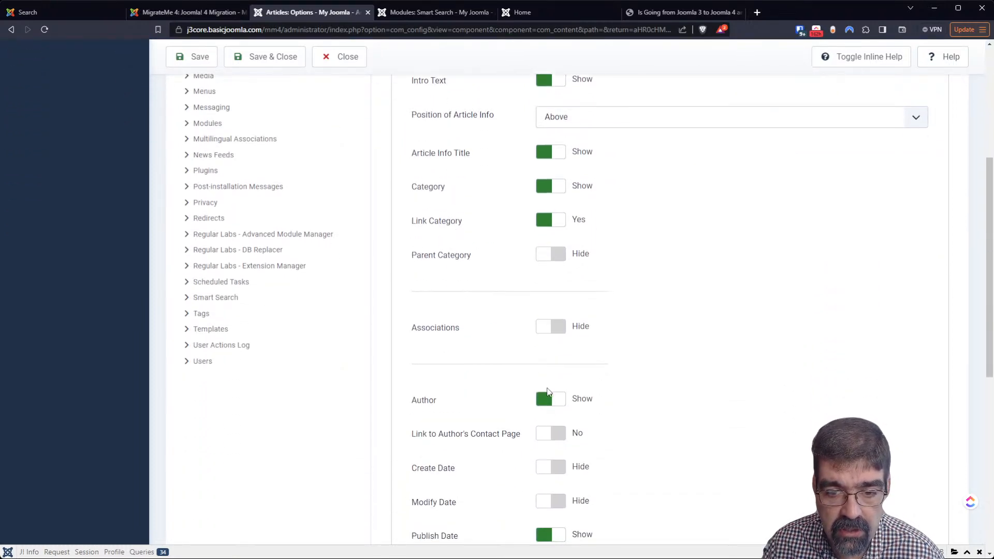
{"action": "left_click", "coordinate": [548, 393]}
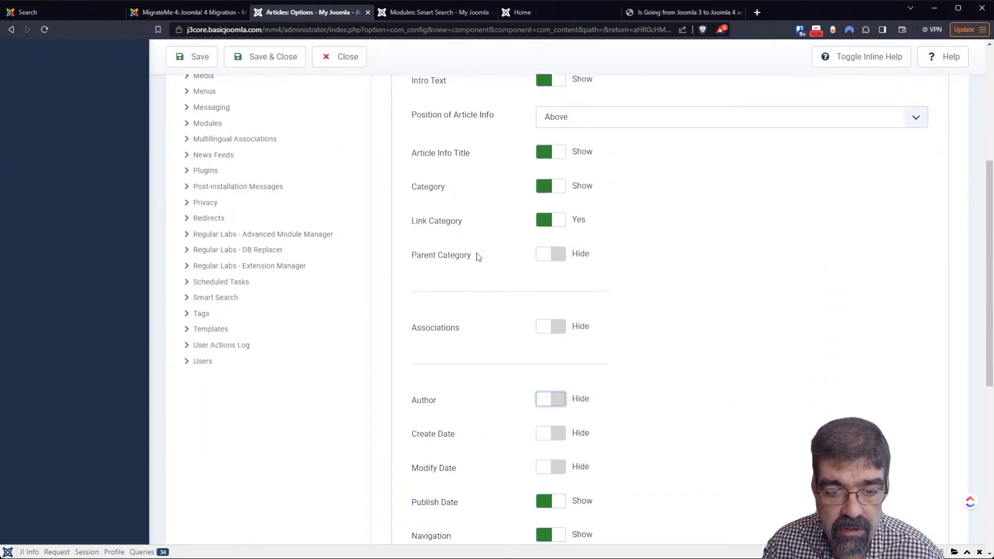
{"action": "left_click", "coordinate": [199, 57]}
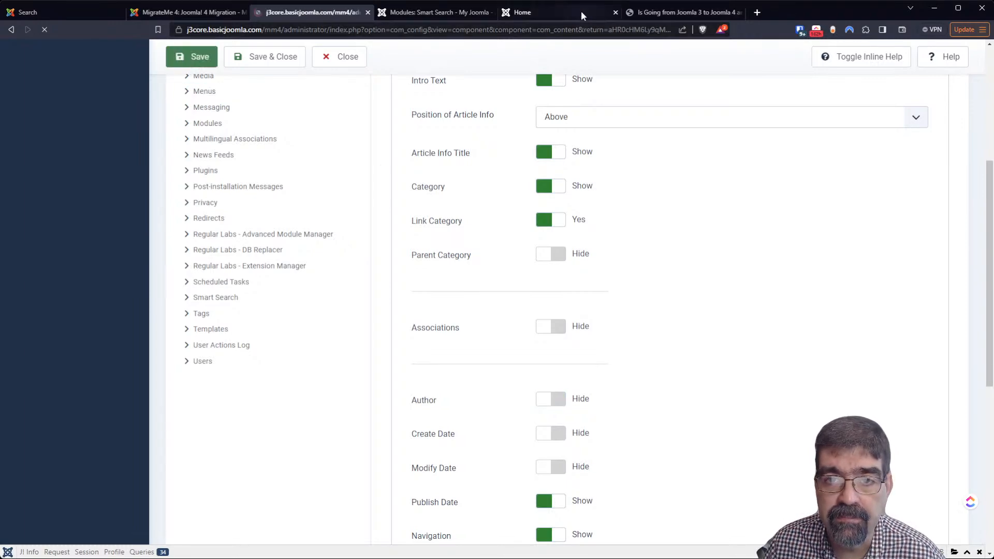
{"action": "left_click", "coordinate": [582, 10]}
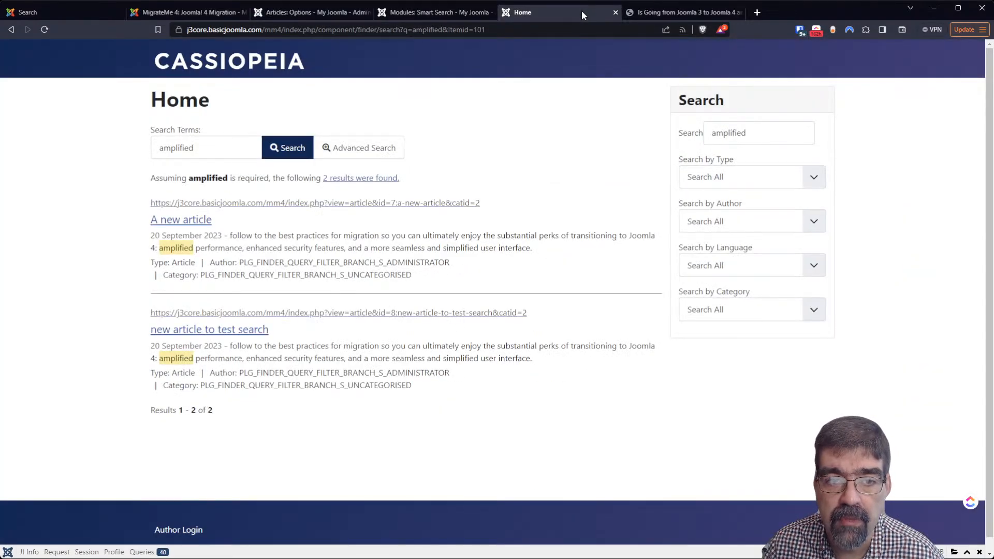
Reload the results, copy the label PLG_FINDER_QUERY_FILTER_BRANCH_S_ADMINISTRATOR, and open a new browser tab
{"action": "left_click", "coordinate": [45, 29]}
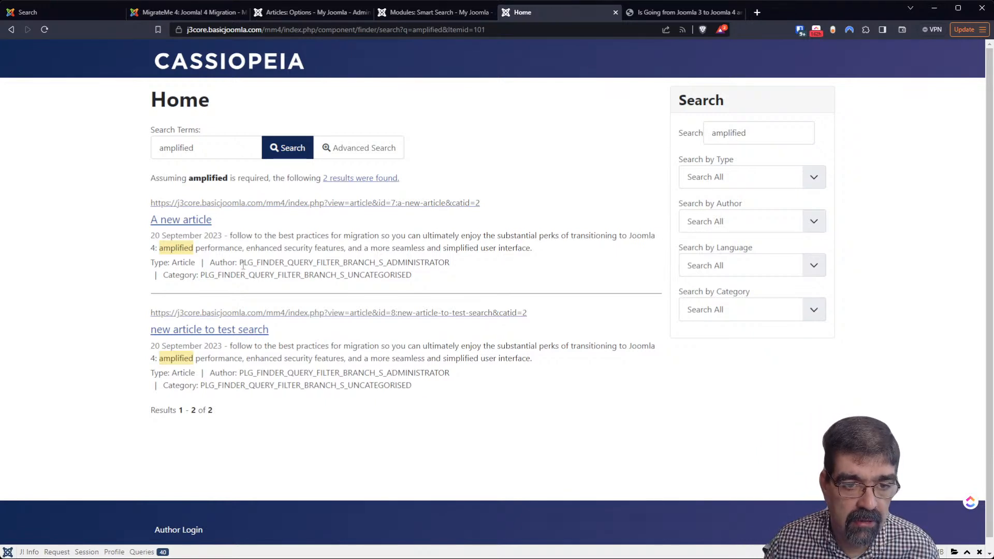
{"action": "left_click_drag", "start_coordinate": [239, 263], "coordinate": [450, 262]}
{"action": "key", "text": "ctrl+c"}
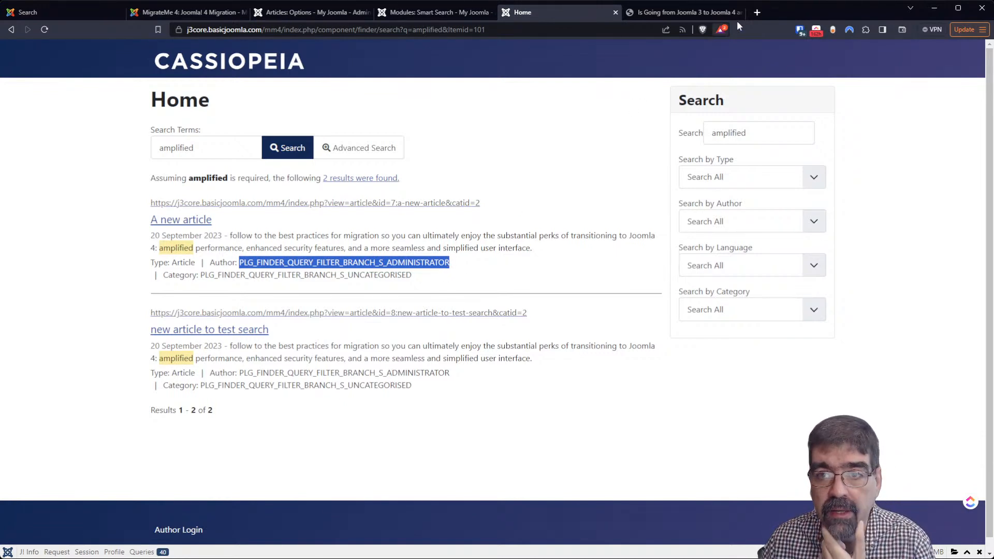
{"action": "left_click", "coordinate": [756, 12]}
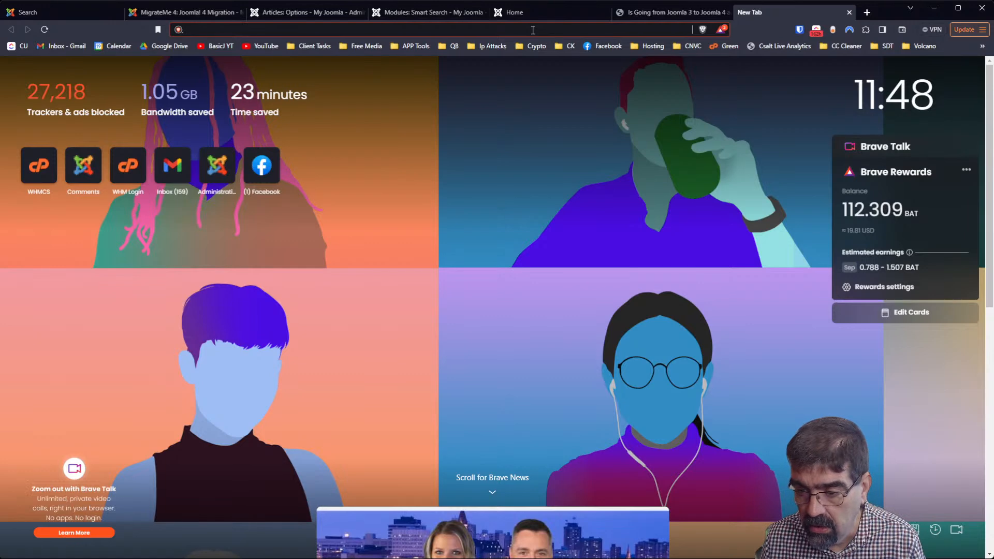
Web-search the copied label, then refine the query by adding 'joomla 4'
{"action": "key", "text": "ctrl+v"}
{"action": "key", "text": "Return"}
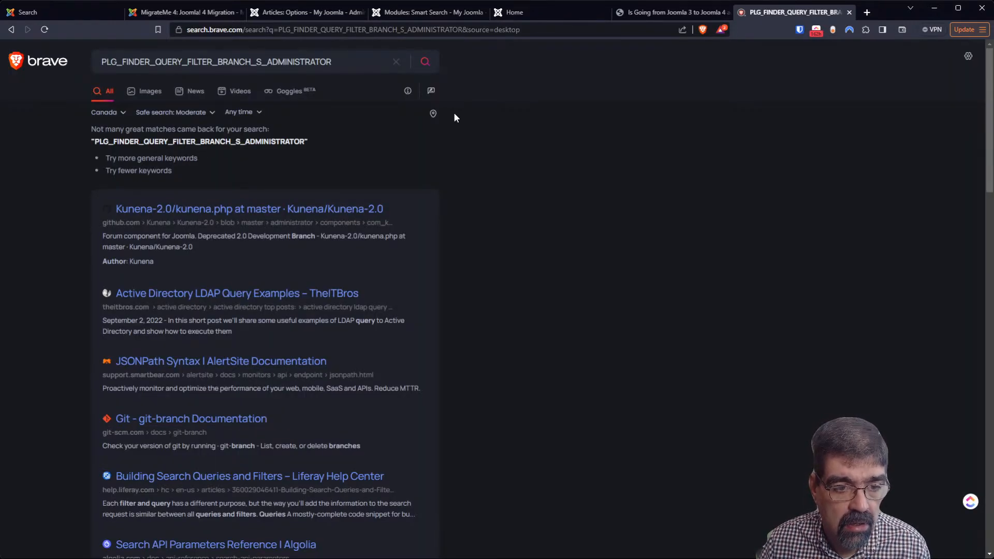
{"action": "scroll", "coordinate": [324, 168], "scroll_direction": "down", "scroll_amount": 3}
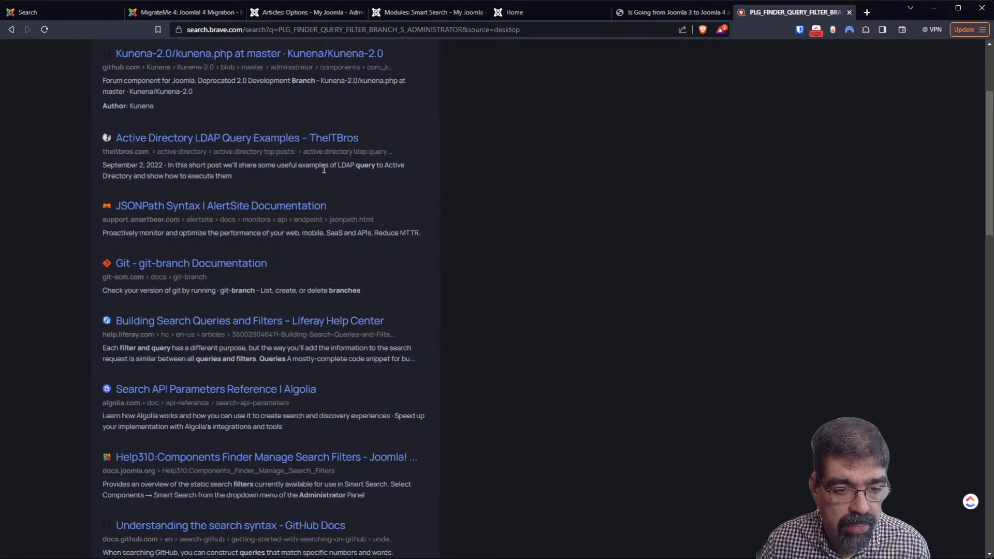
{"action": "scroll", "coordinate": [324, 169], "scroll_direction": "up", "scroll_amount": 3}
{"action": "left_click", "coordinate": [360, 55]}
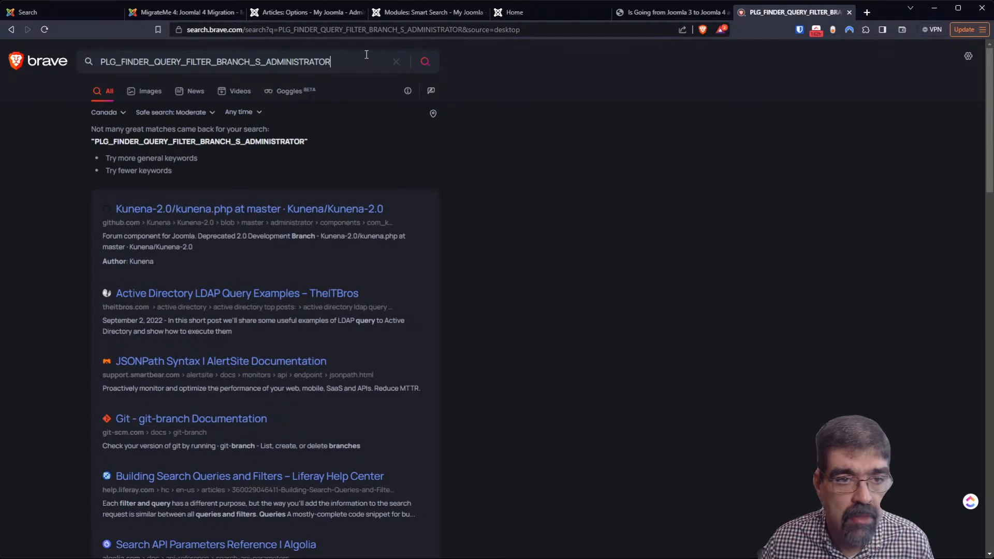
{"action": "type", "text": "joomla 4"}
{"action": "key", "text": "Return"}
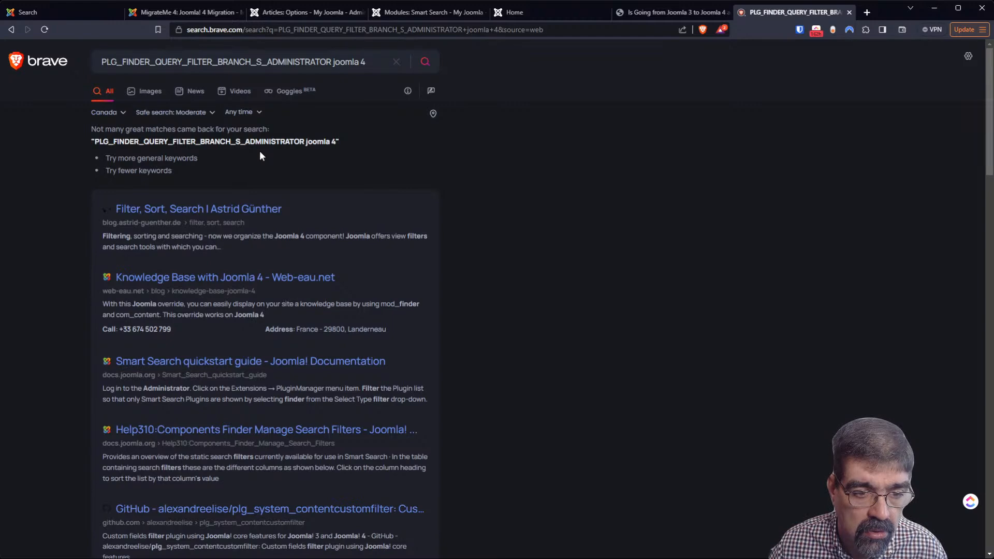
Open the Smart Search quickstart guide result, then go back to Articles: Options
{"action": "scroll", "coordinate": [248, 158], "scroll_direction": "down", "scroll_amount": 3}
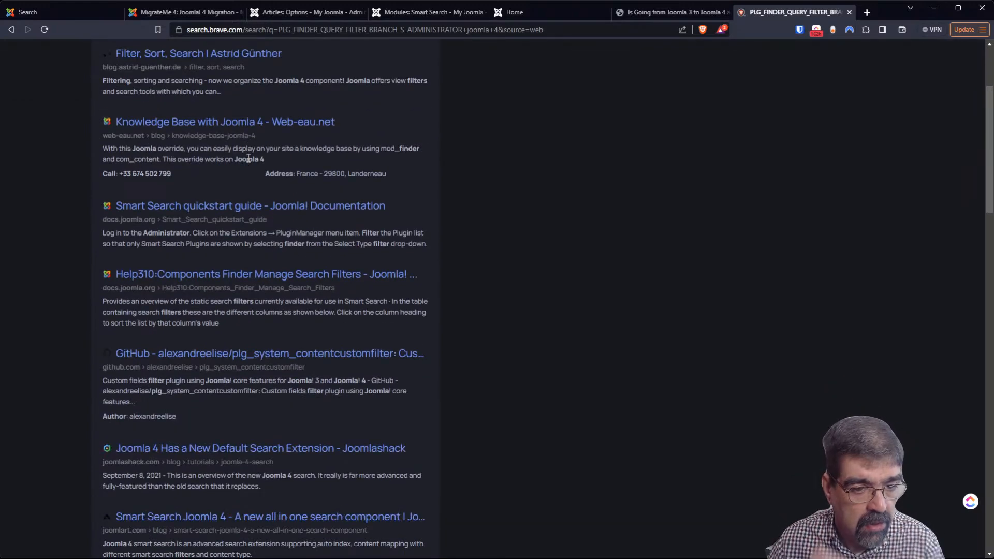
{"action": "left_click", "coordinate": [274, 206]}
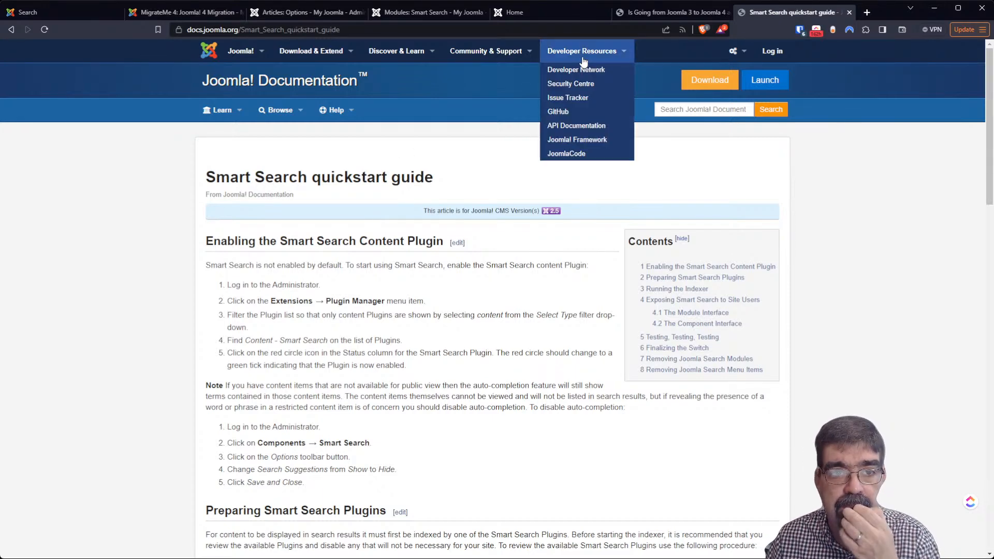
{"action": "left_click", "coordinate": [321, 15]}
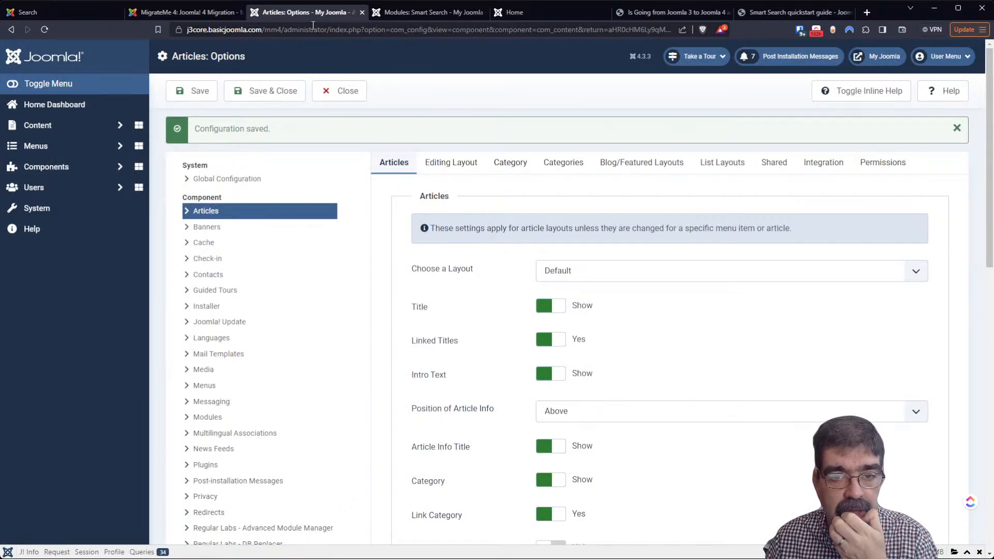
Look through the Category tab's display settings in Articles: Options before moving to another tab
{"action": "left_click", "coordinate": [509, 165]}
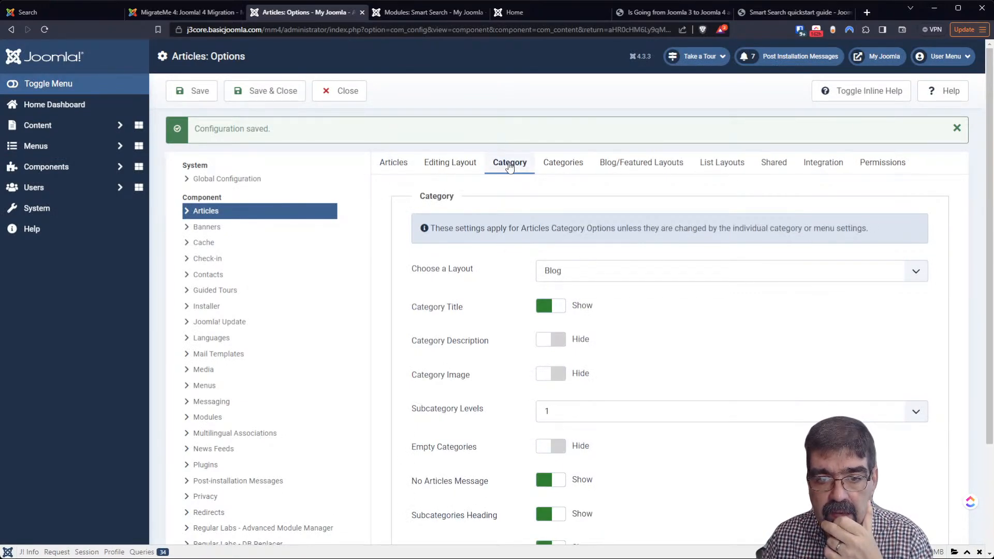
{"action": "scroll", "coordinate": [496, 218], "scroll_direction": "down", "scroll_amount": 3}
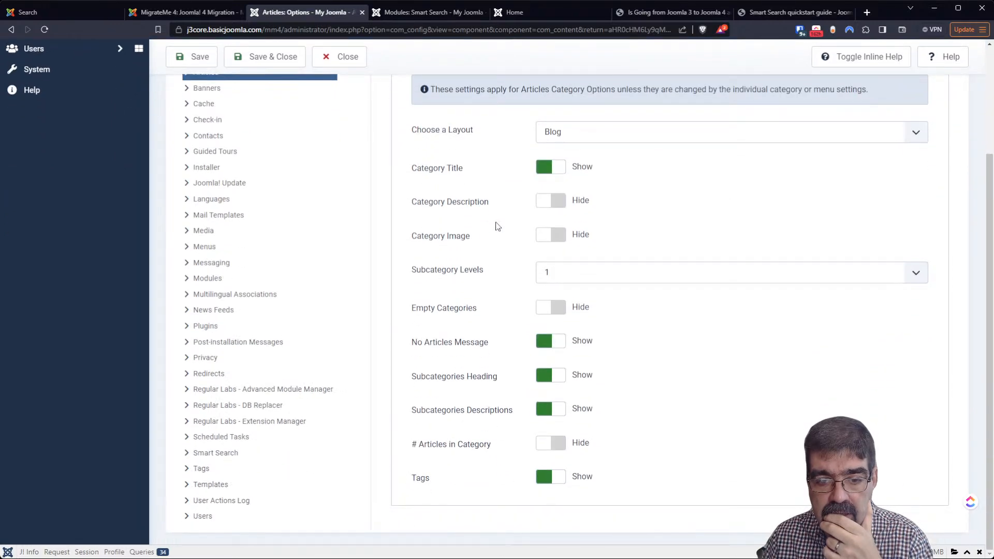
{"action": "scroll", "coordinate": [496, 226], "scroll_direction": "up", "scroll_amount": 2}
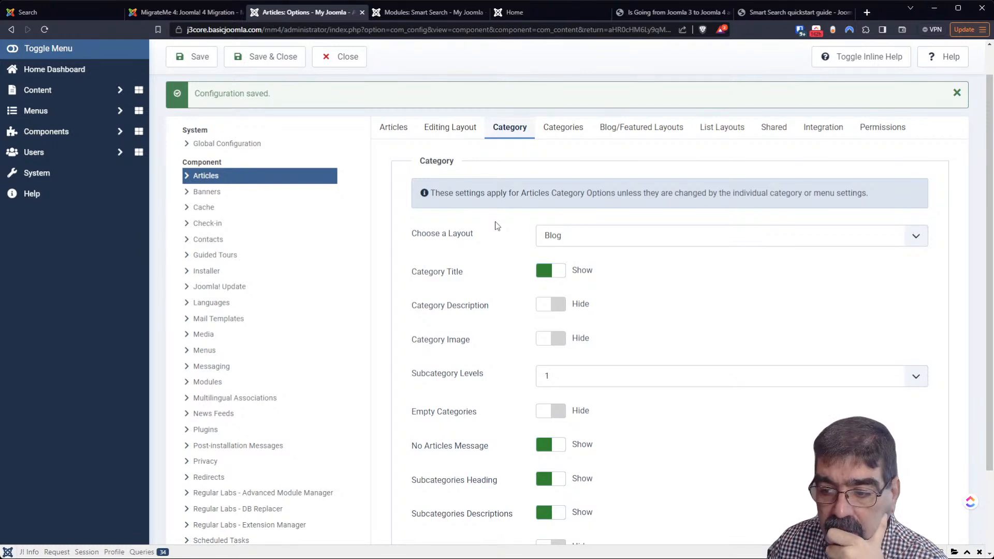
{"action": "scroll", "coordinate": [496, 226], "scroll_direction": "down", "scroll_amount": 2}
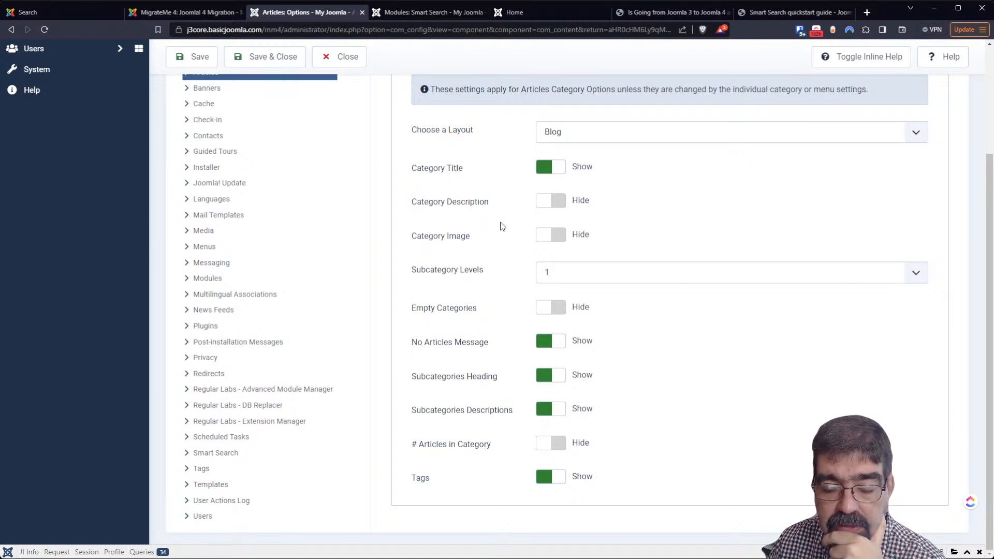
{"action": "scroll", "coordinate": [501, 226], "scroll_direction": "up", "scroll_amount": 3}
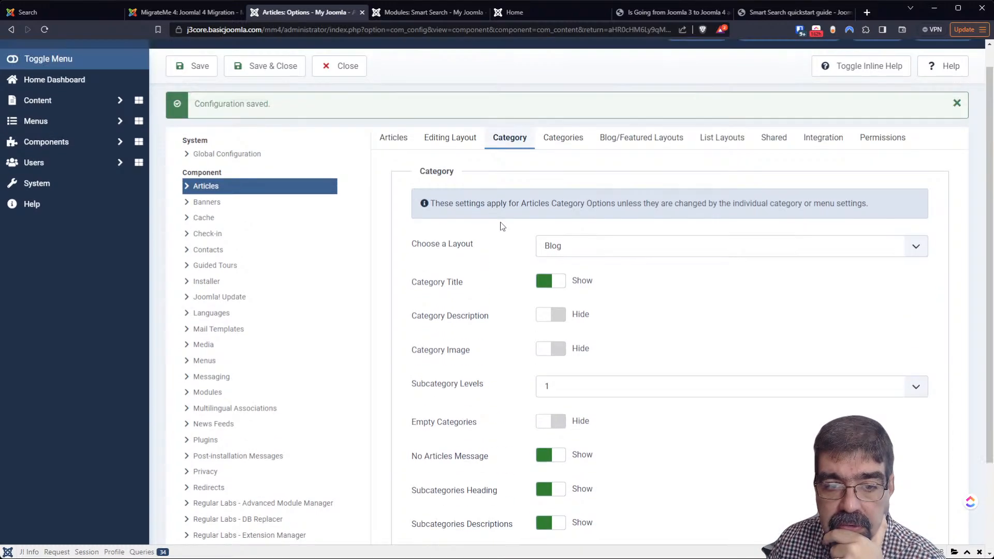
{"action": "left_click", "coordinate": [436, 166]}
On the Articles tab, set Author back to Show
{"action": "left_click", "coordinate": [393, 165]}
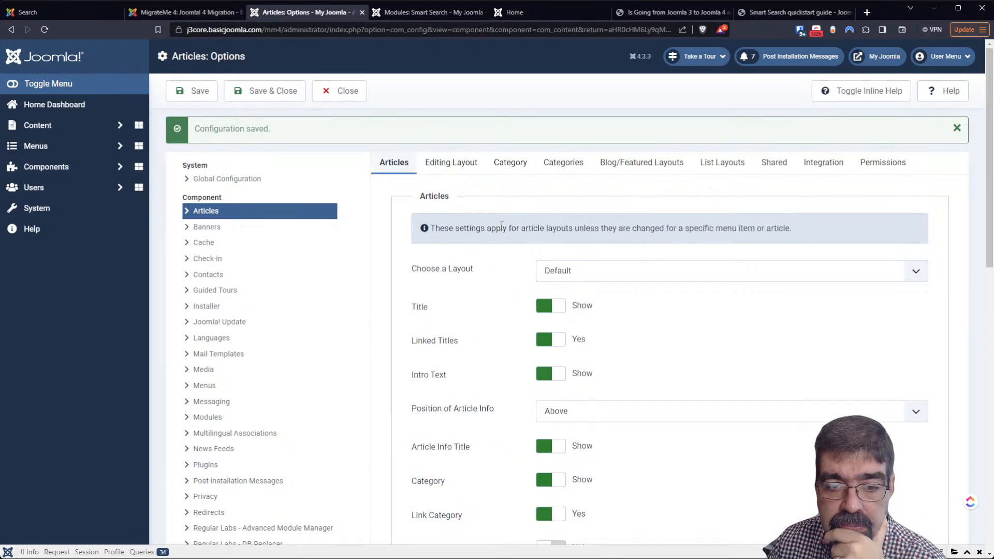
{"action": "scroll", "coordinate": [489, 247], "scroll_direction": "down", "scroll_amount": 3}
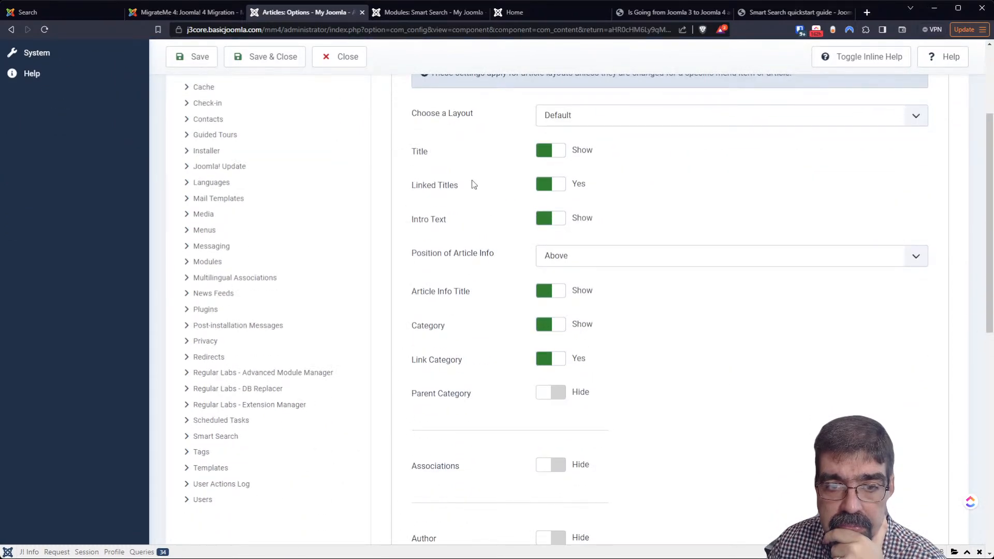
{"action": "scroll", "coordinate": [495, 255], "scroll_direction": "down", "scroll_amount": 3}
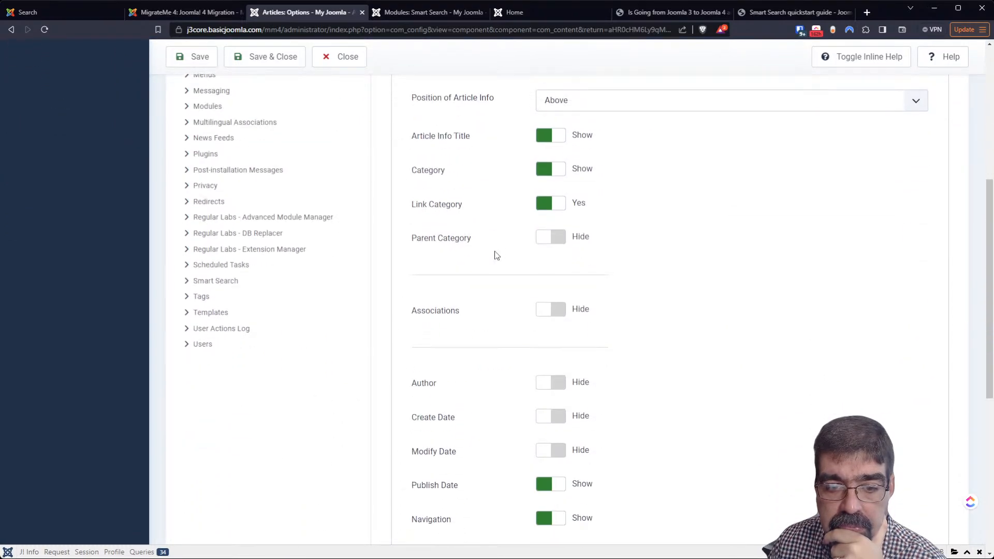
{"action": "left_click", "coordinate": [564, 390]}
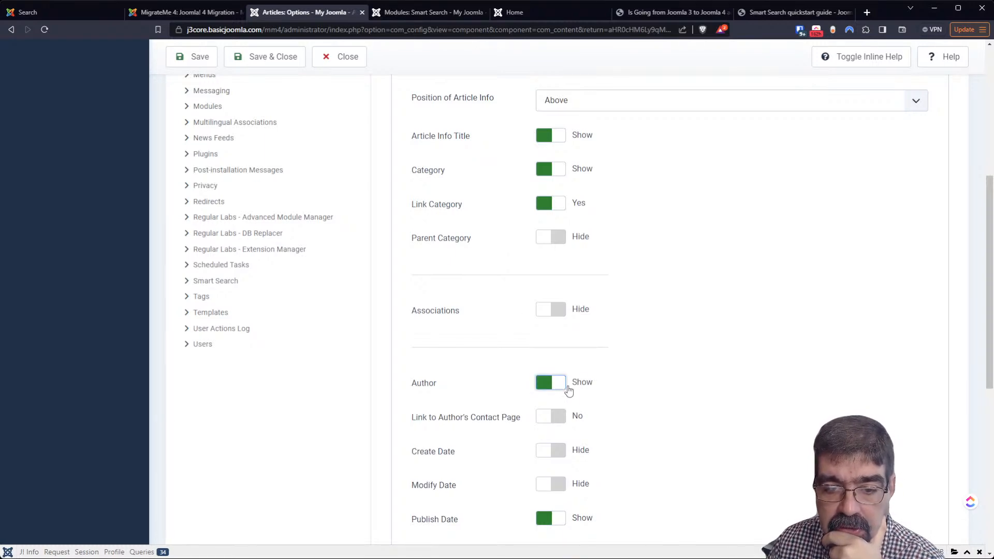
{"action": "left_click", "coordinate": [542, 388]}
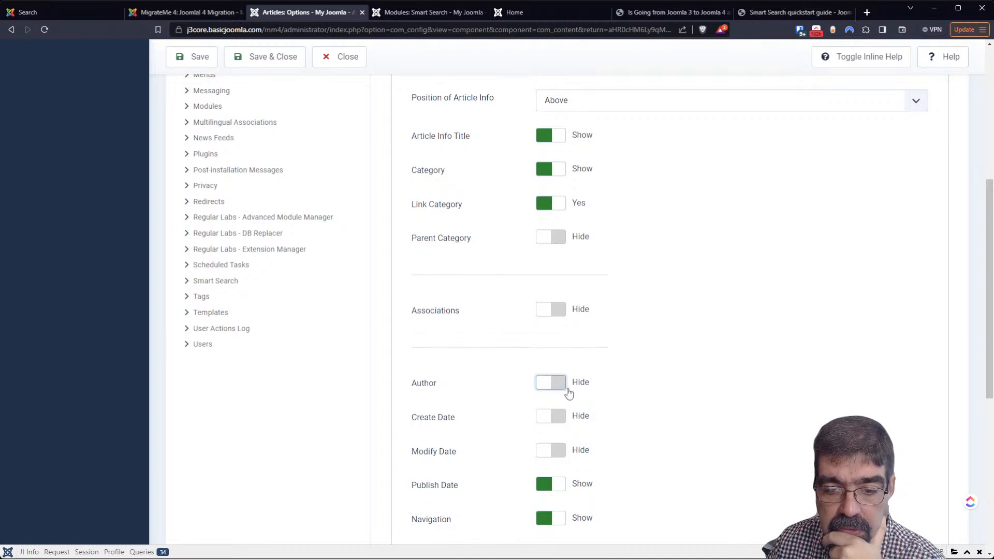
{"action": "left_click", "coordinate": [563, 387]}
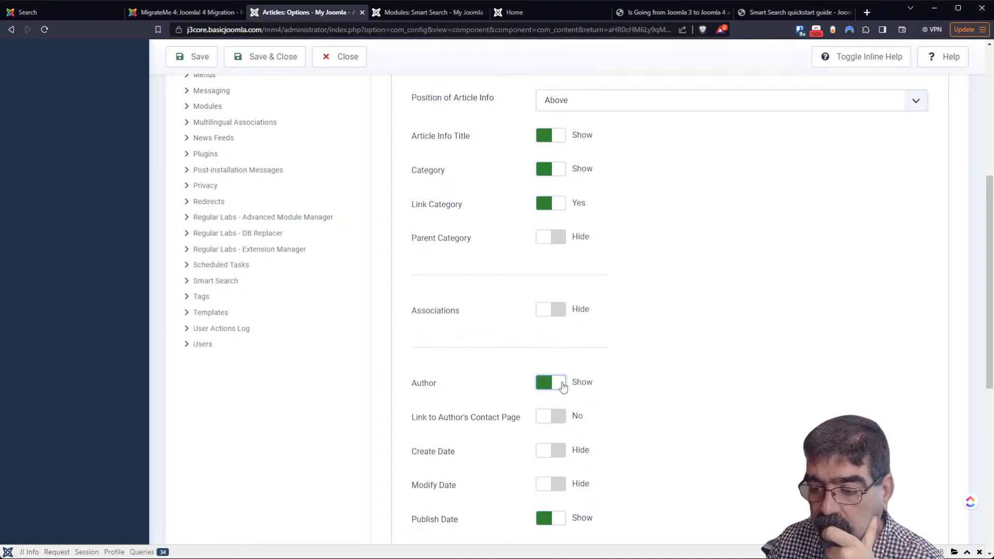
{"action": "scroll", "coordinate": [669, 334], "scroll_direction": "down", "scroll_amount": 3}
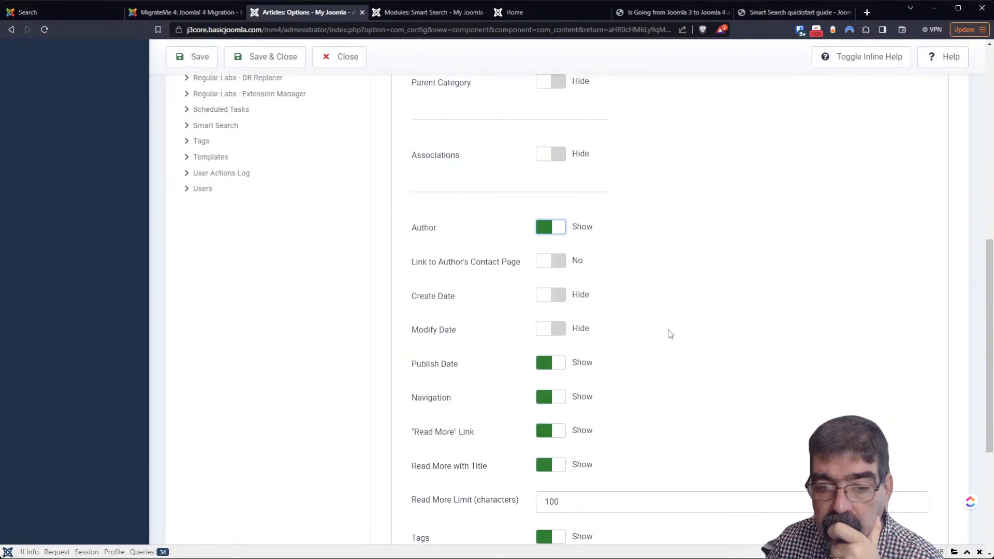
{"action": "scroll", "coordinate": [670, 335], "scroll_direction": "down", "scroll_amount": 5}
{"action": "scroll", "coordinate": [672, 342], "scroll_direction": "up", "scroll_amount": 14}
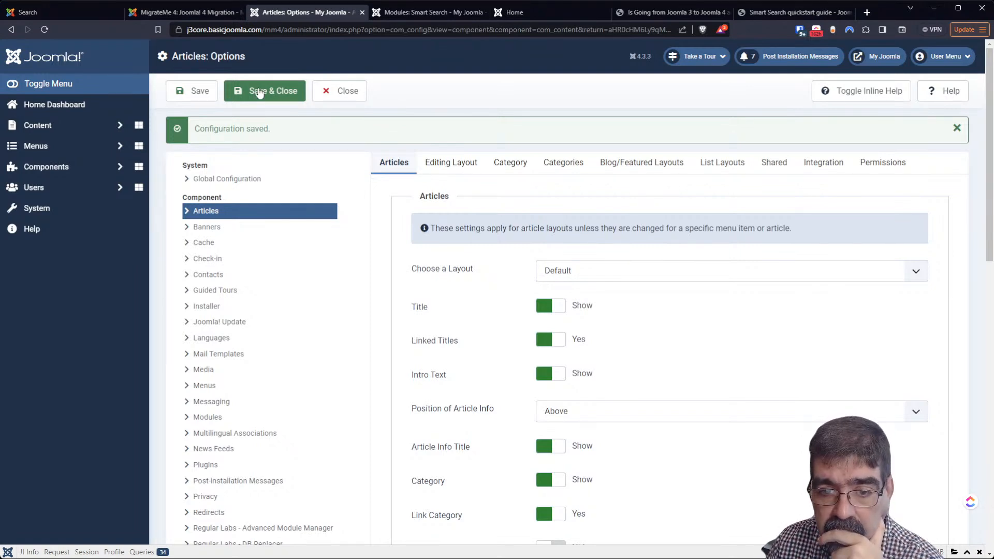
{"action": "scroll", "coordinate": [608, 254], "scroll_direction": "down", "scroll_amount": 3}
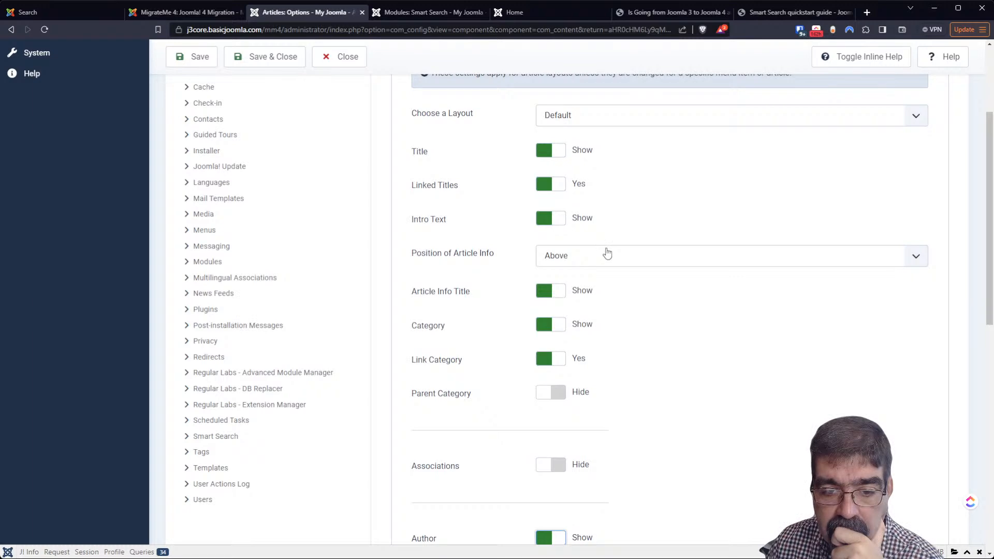
Set Parent Category to Show and save the Articles options
{"action": "left_click", "coordinate": [556, 398]}
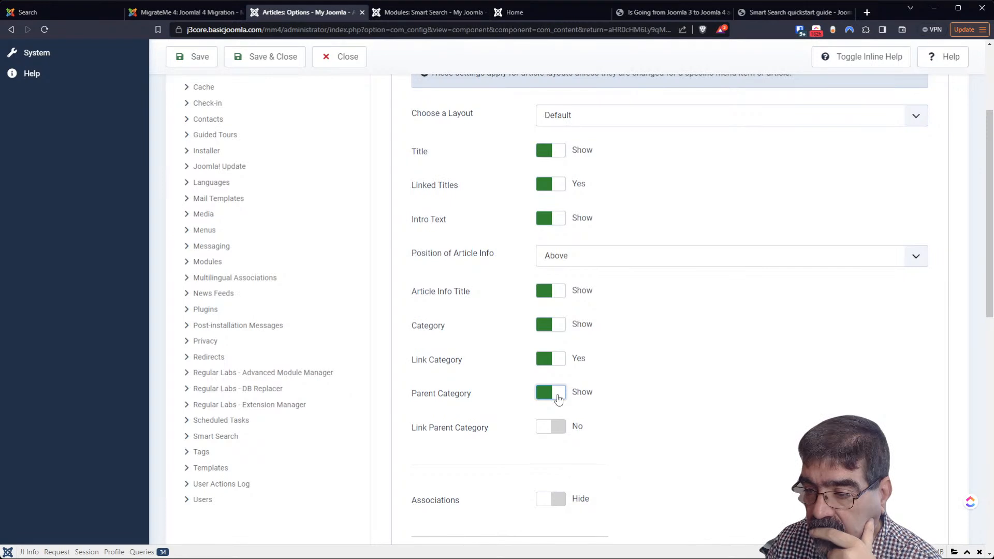
{"action": "scroll", "coordinate": [603, 385], "scroll_direction": "down", "scroll_amount": 3}
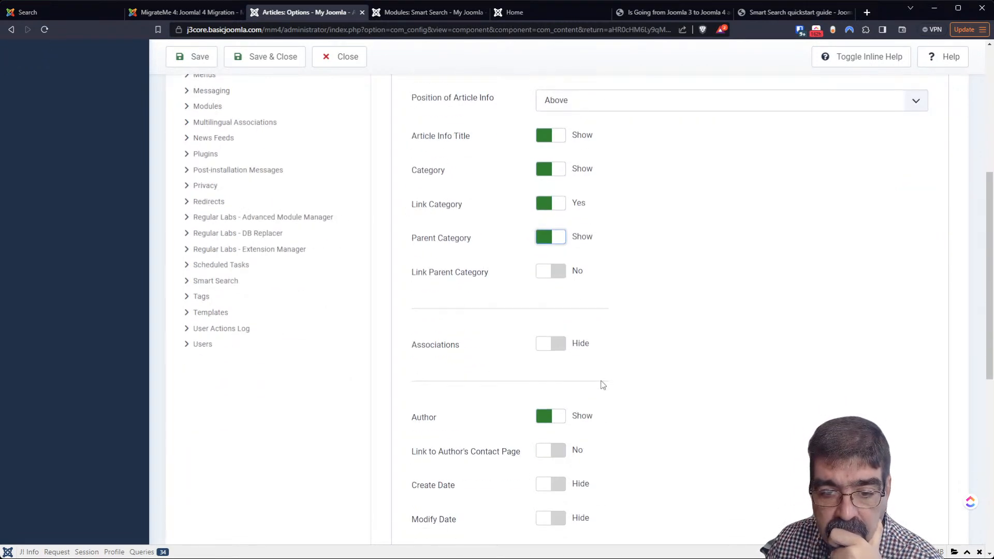
{"action": "left_click", "coordinate": [190, 60]}
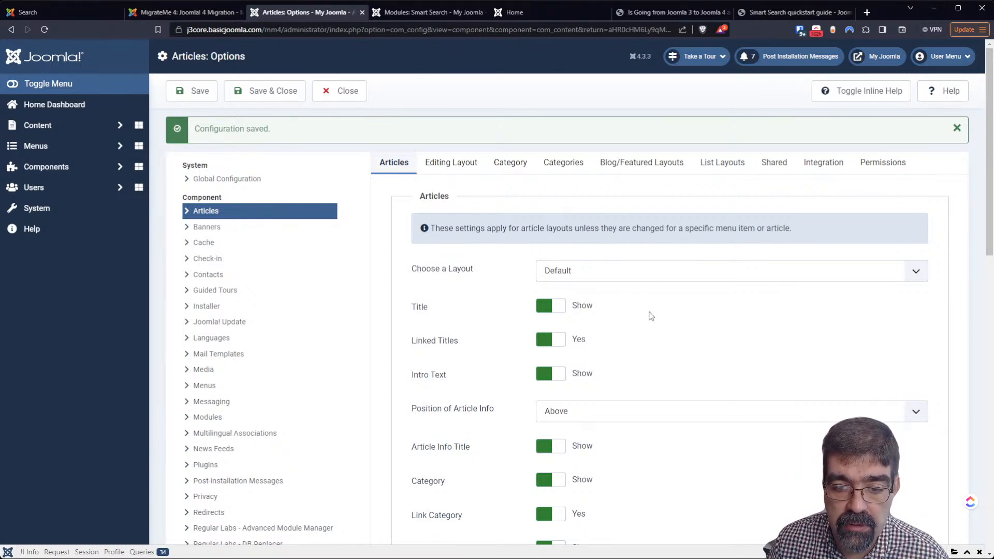
{"action": "scroll", "coordinate": [647, 317], "scroll_direction": "down", "scroll_amount": 8}
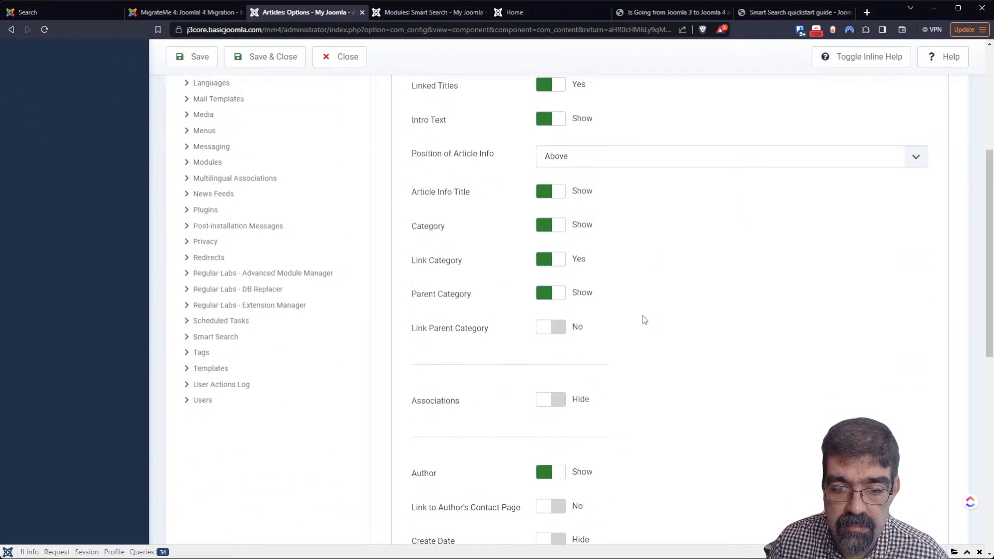
{"action": "scroll", "coordinate": [644, 320], "scroll_direction": "up", "scroll_amount": 4}
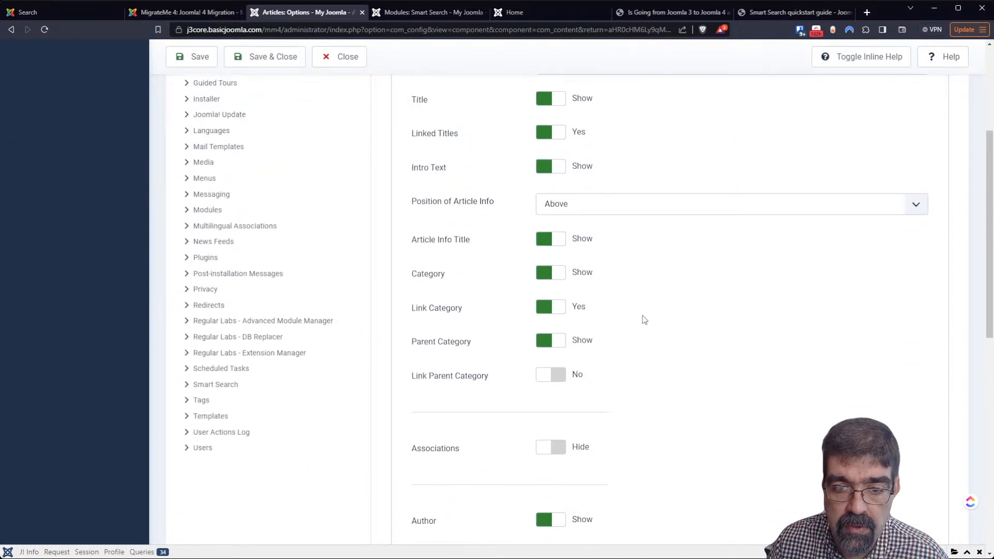
{"action": "scroll", "coordinate": [645, 320], "scroll_direction": "up", "scroll_amount": 3}
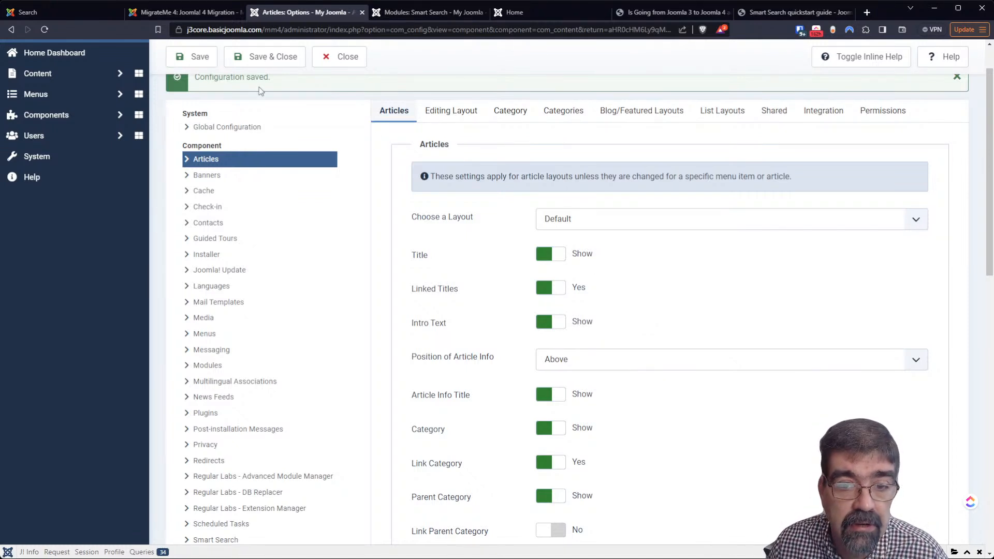
{"action": "scroll", "coordinate": [587, 275], "scroll_direction": "down", "scroll_amount": 5}
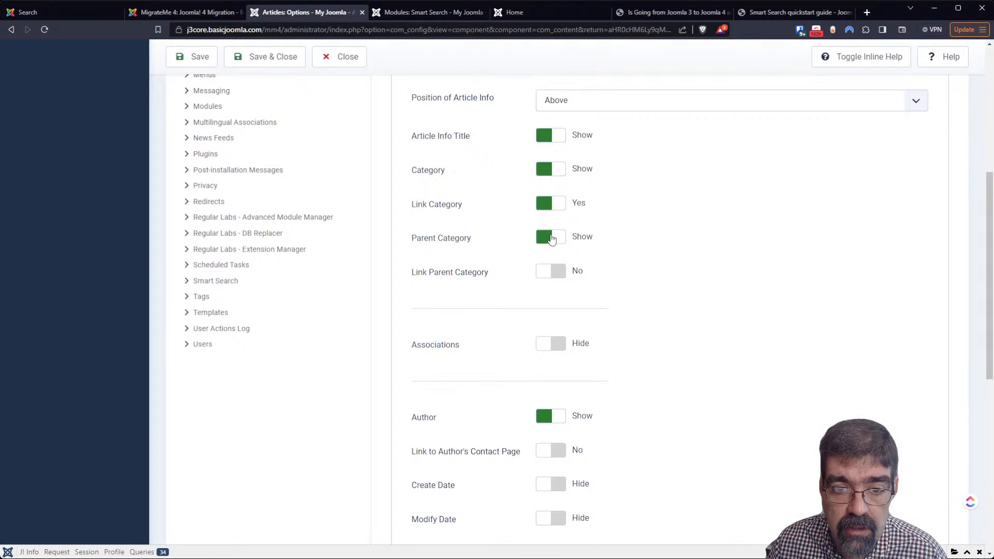
{"action": "left_click", "coordinate": [205, 58]}
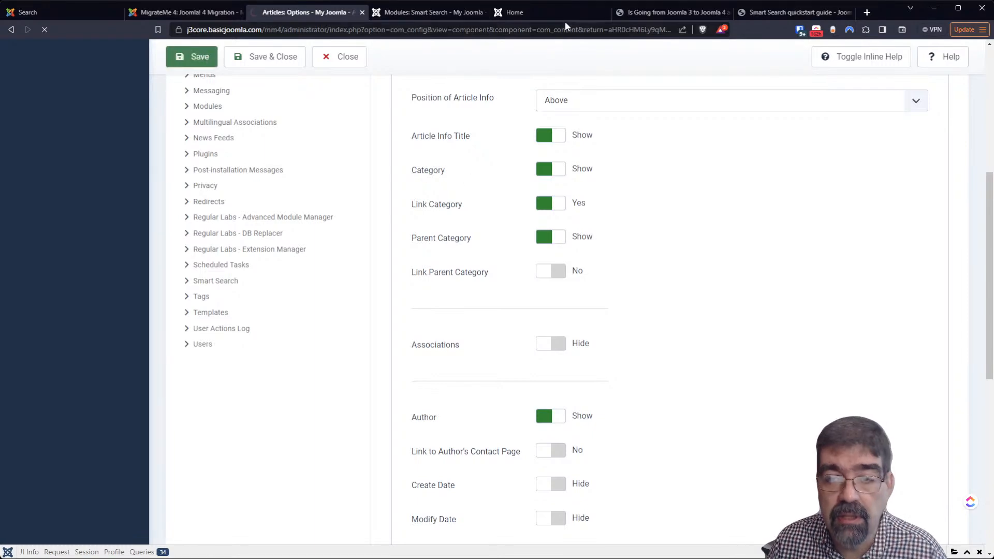
Reload the front-end 'amplified' results and select the still-untranslated author label
{"action": "left_click", "coordinate": [503, 14]}
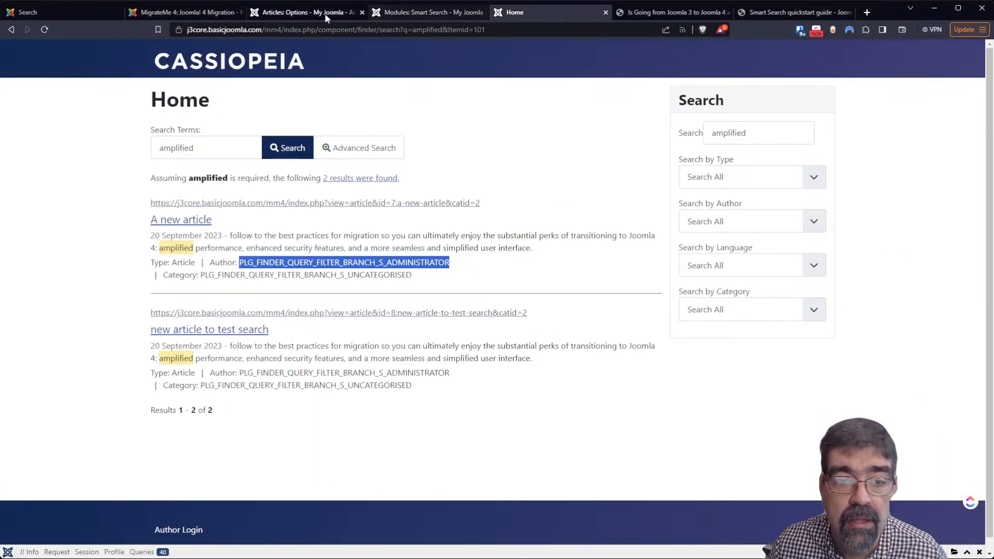
{"action": "left_click", "coordinate": [47, 30]}
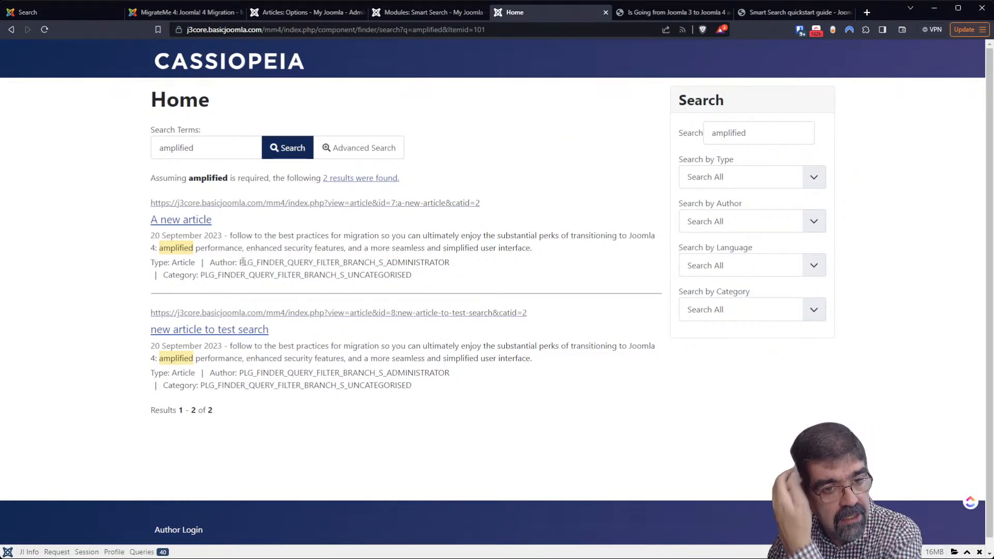
{"action": "left_click_drag", "start_coordinate": [243, 263], "coordinate": [449, 265]}
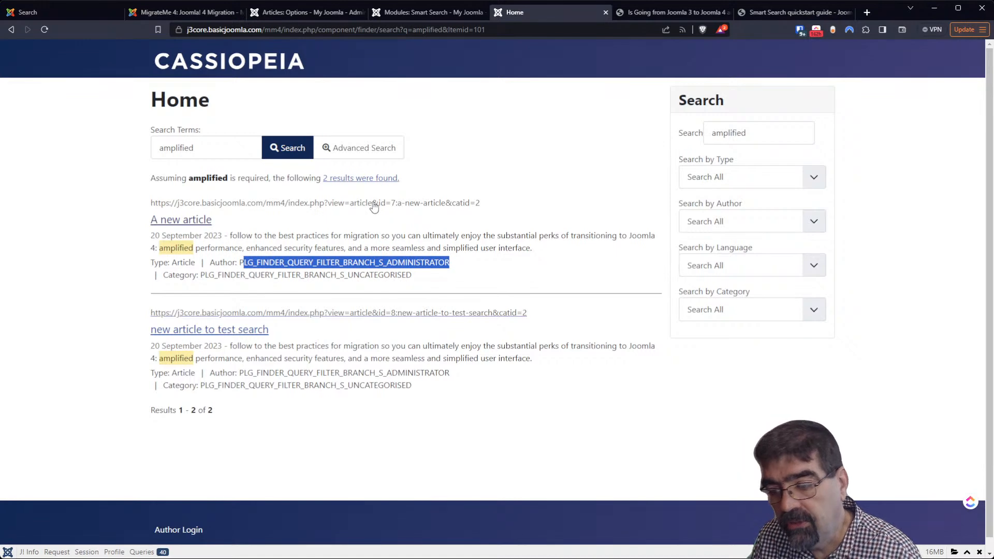
In a new tab, log into the j4core administrator with the saved login details
{"action": "left_click", "coordinate": [867, 12]}
{"action": "type", "text": "j"}
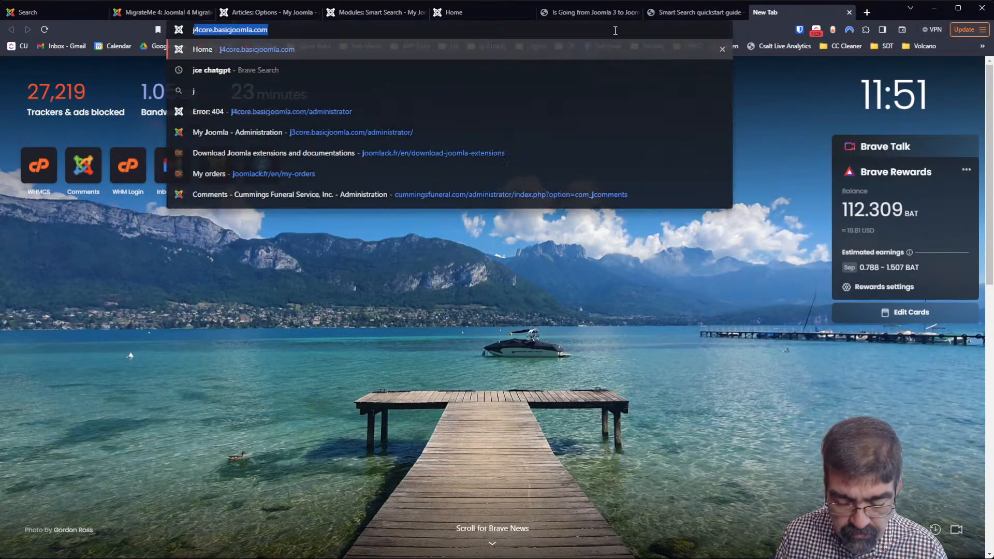
{"action": "key", "text": "Down"}
{"action": "key", "text": "Down"}
{"action": "key", "text": "Down"}
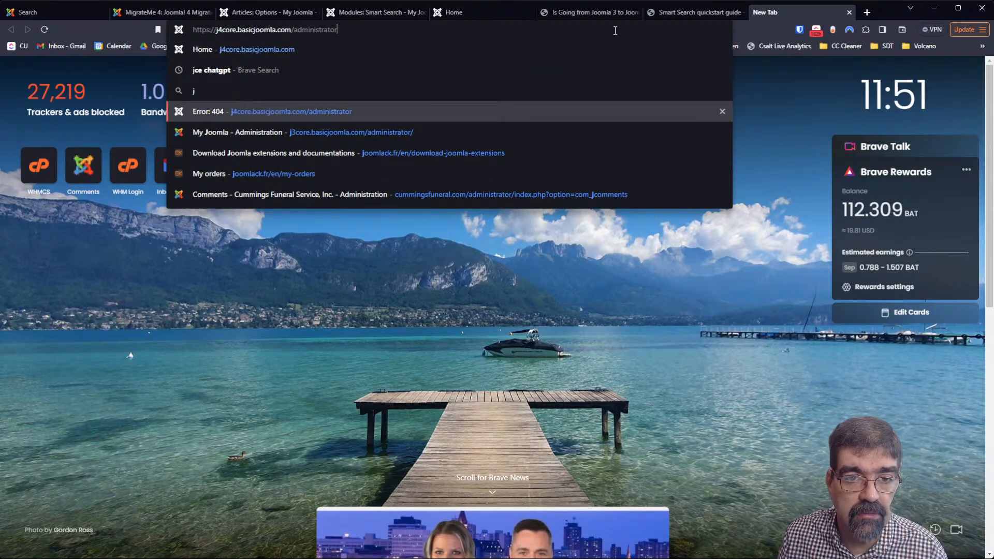
{"action": "key", "text": "Return"}
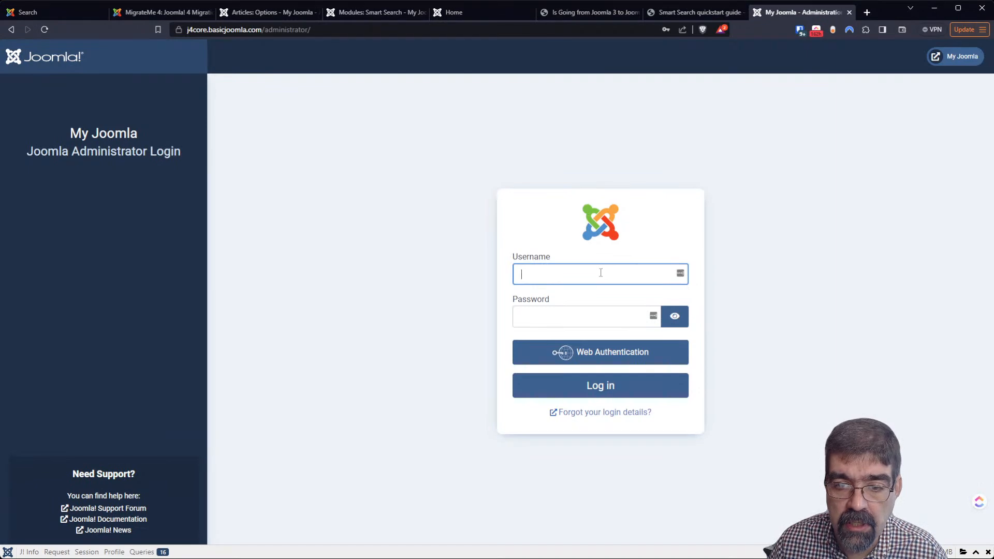
{"action": "left_click", "coordinate": [604, 298]}
{"action": "left_click", "coordinate": [603, 386]}
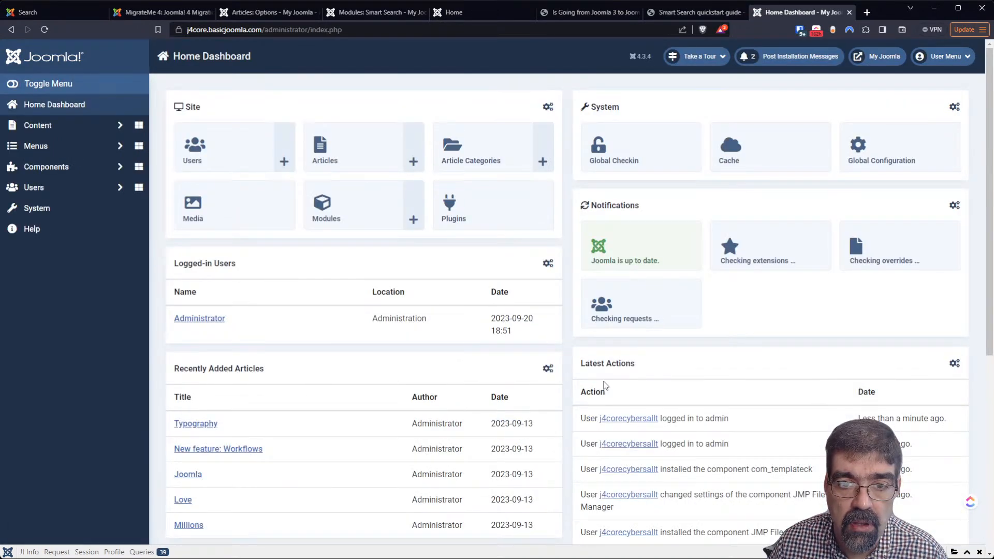
Open the public site and search for 'your' from the header search box
{"action": "left_click", "coordinate": [862, 56]}
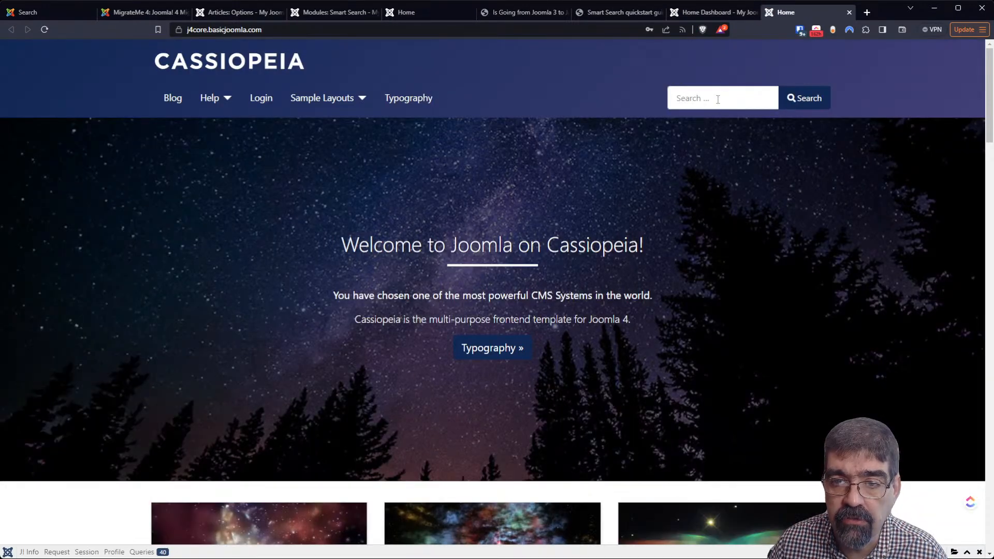
{"action": "left_click", "coordinate": [718, 99]}
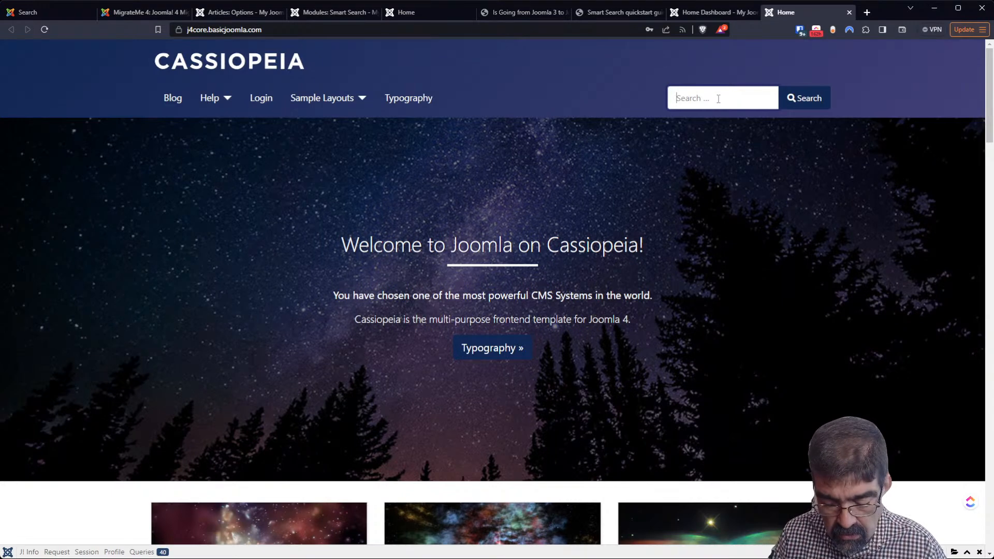
{"action": "type", "text": "your"}
{"action": "key", "text": "Return"}
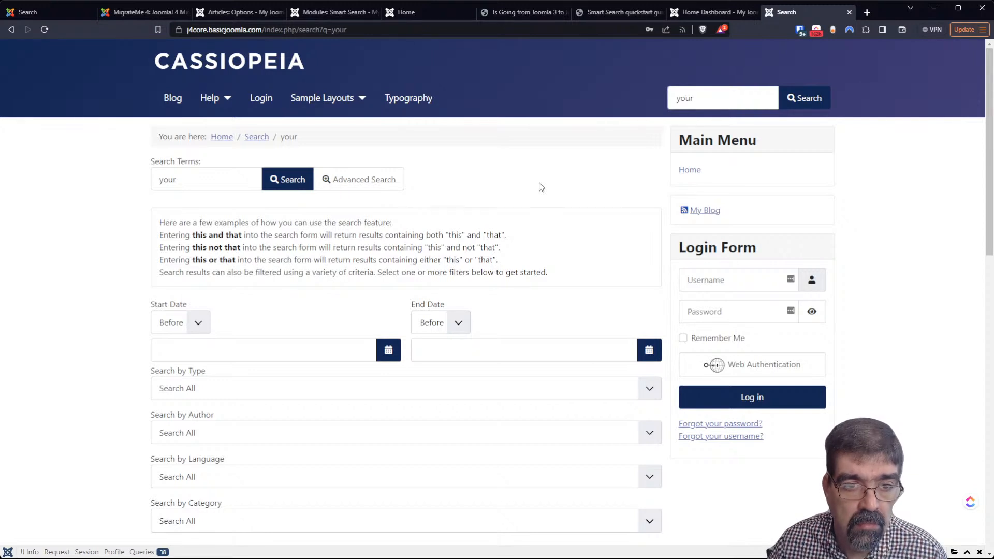
Go to Components > Smart Search > Index in the j4core administrator
{"action": "left_click", "coordinate": [691, 12]}
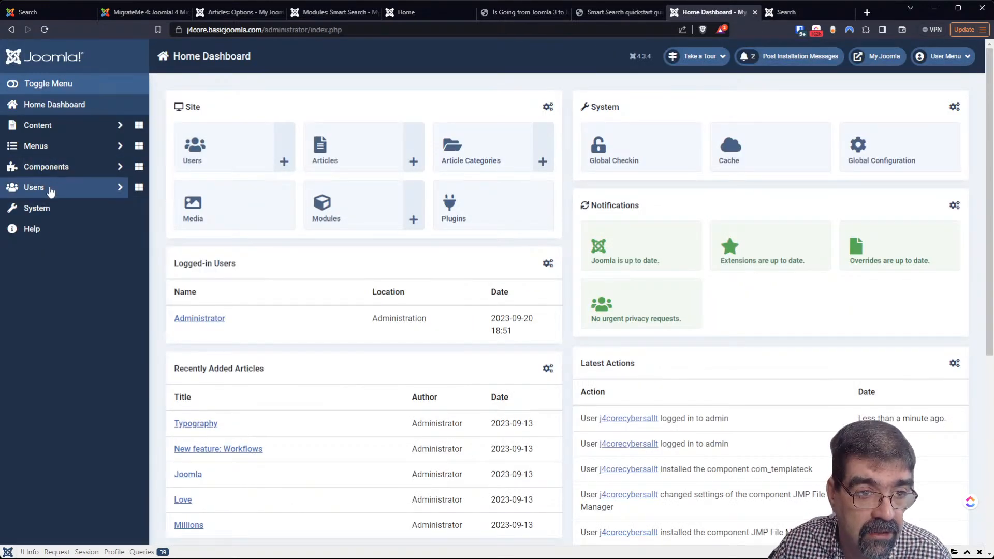
{"action": "left_click", "coordinate": [54, 171]}
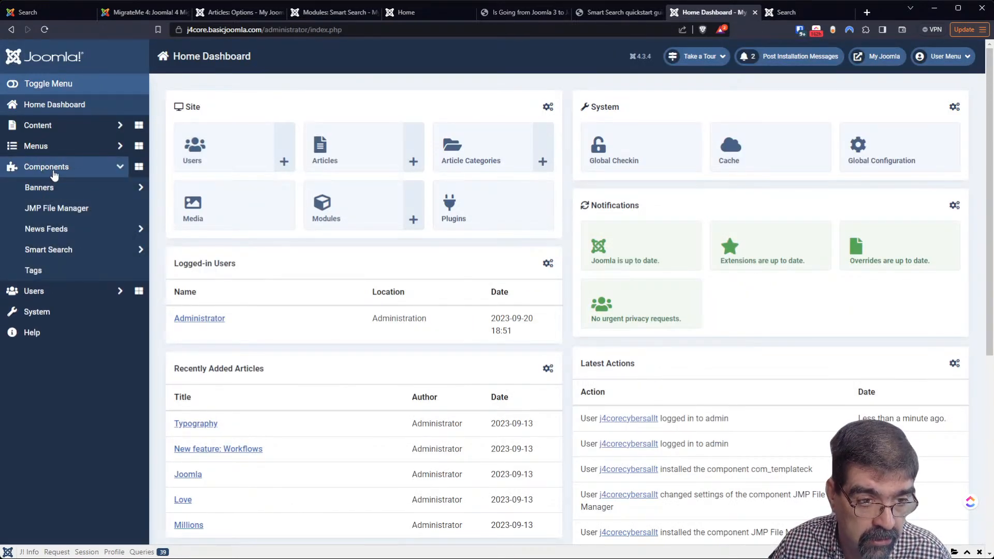
{"action": "left_click", "coordinate": [50, 254]}
{"action": "left_click", "coordinate": [50, 269]}
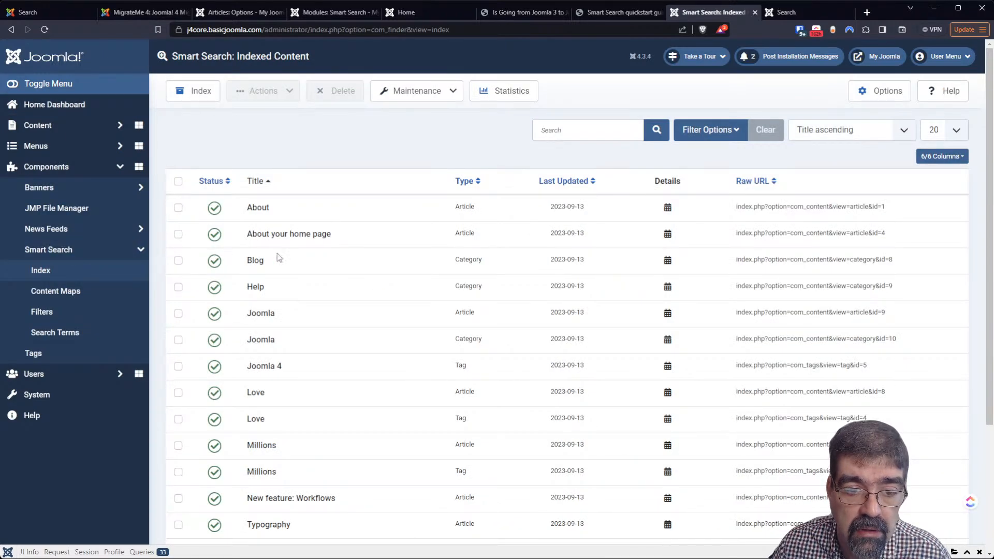
{"action": "scroll", "coordinate": [368, 277], "scroll_direction": "down", "scroll_amount": 3}
{"action": "scroll", "coordinate": [364, 303], "scroll_direction": "up", "scroll_amount": 3}
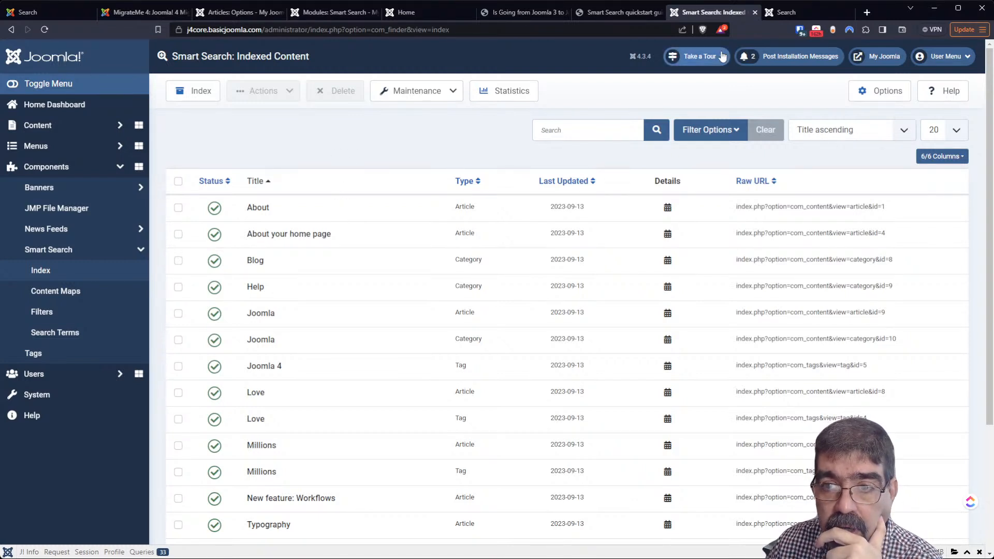
Replace the site search term with 'blog' and scroll through the six results
{"action": "left_click", "coordinate": [779, 14]}
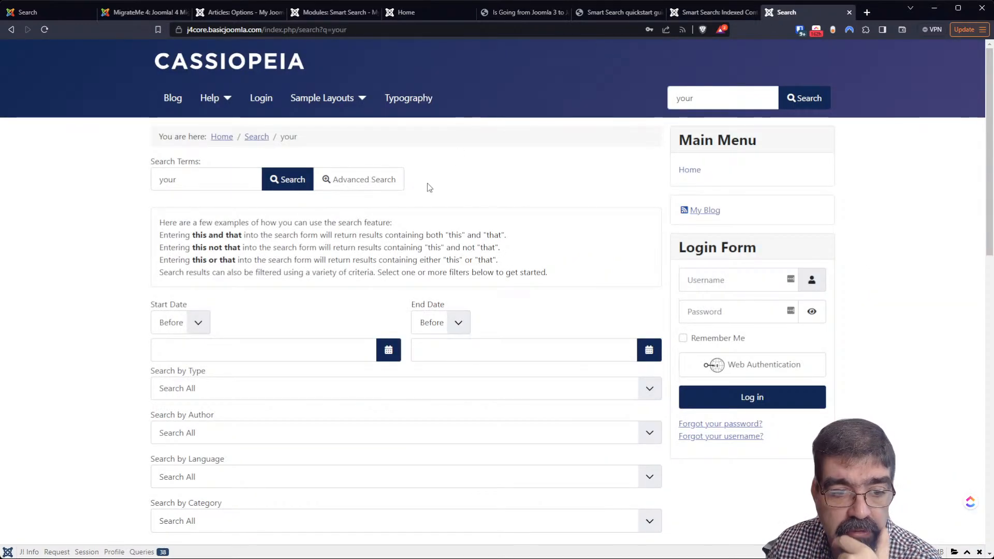
{"action": "left_click", "coordinate": [732, 93]}
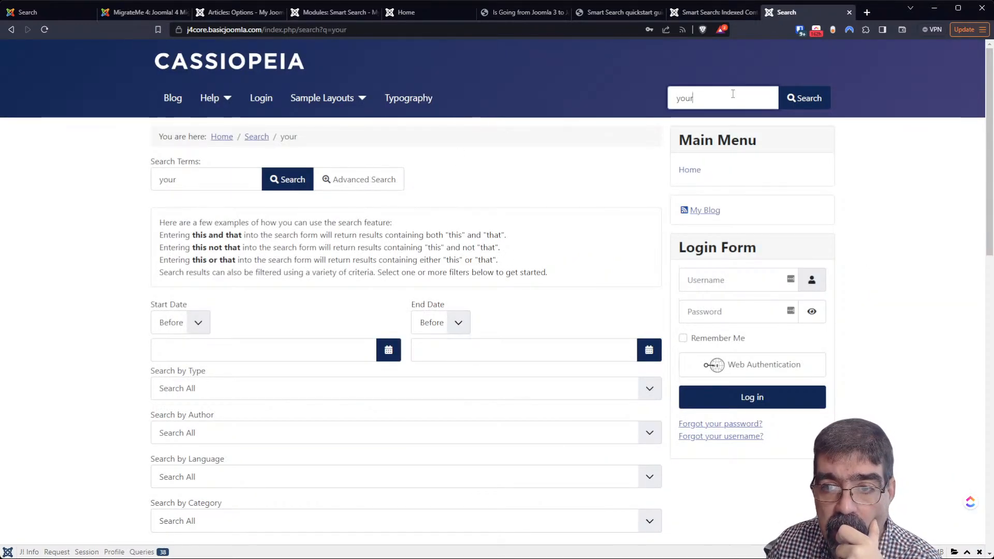
{"action": "key", "text": "BackSpace"}
{"action": "key", "text": "BackSpace"}
{"action": "key", "text": "BackSpace"}
{"action": "key", "text": "BackSpace"}
{"action": "type", "text": "blog"}
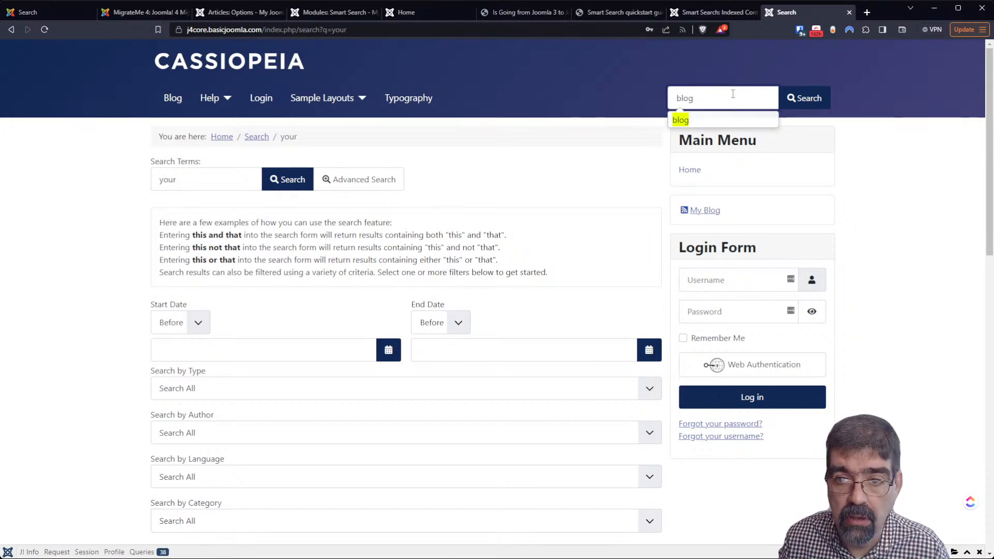
{"action": "key", "text": "Return"}
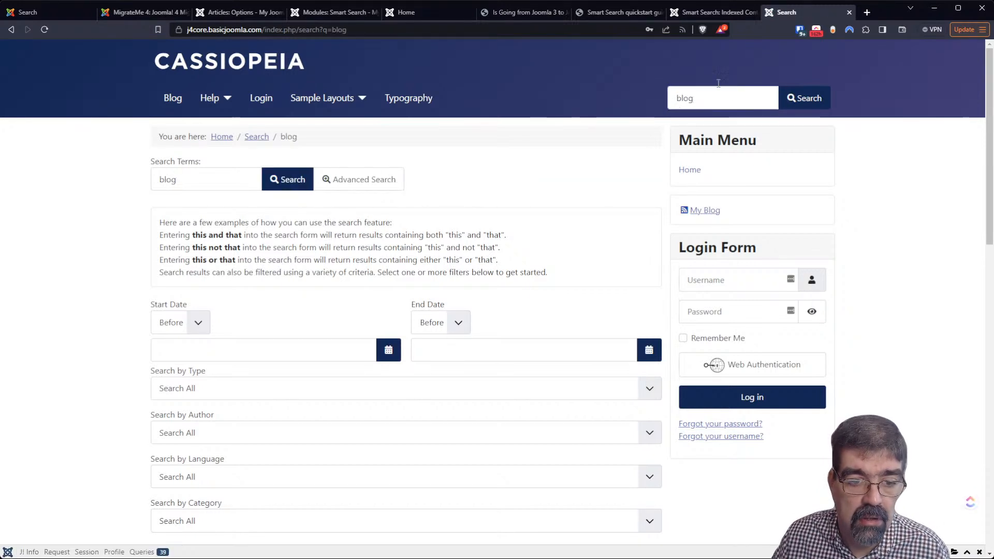
{"action": "scroll", "coordinate": [374, 406], "scroll_direction": "down", "scroll_amount": 7}
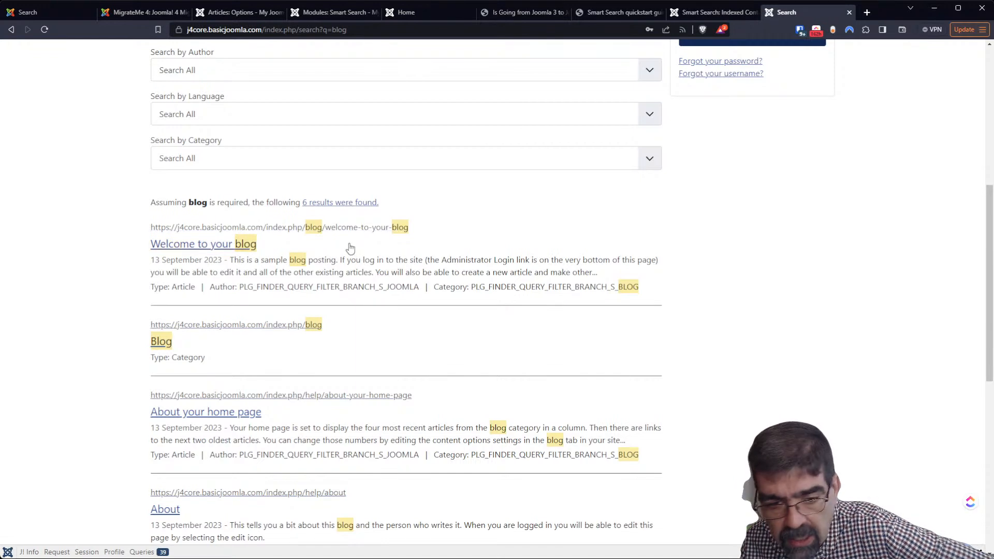
{"action": "scroll", "coordinate": [349, 247], "scroll_direction": "down", "scroll_amount": 2}
{"action": "scroll", "coordinate": [349, 246], "scroll_direction": "down", "scroll_amount": 3}
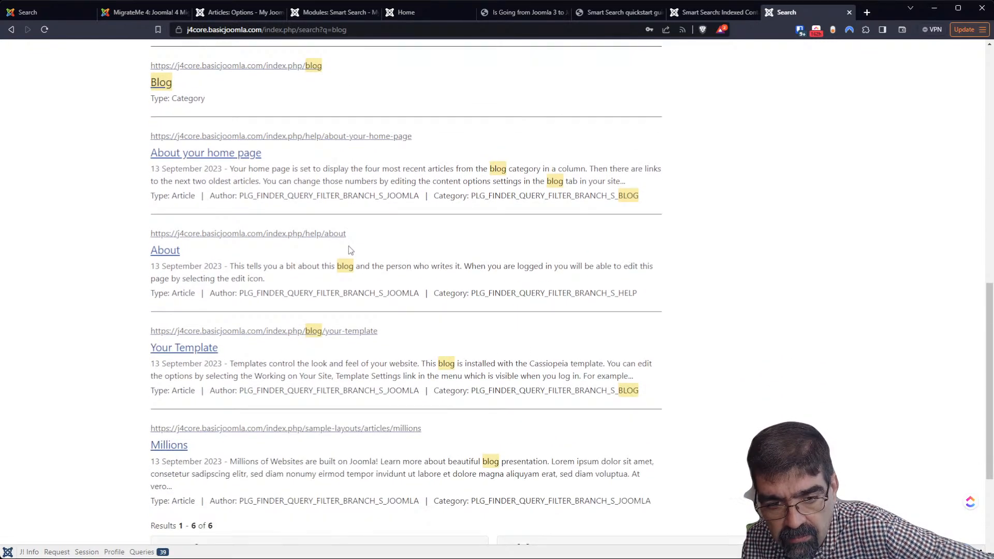
Close both j4core tabs, skim the Smart Search quickstart guide, then switch to the Cybersalt article
{"action": "left_click", "coordinate": [849, 12]}
{"action": "left_click", "coordinate": [849, 12]}
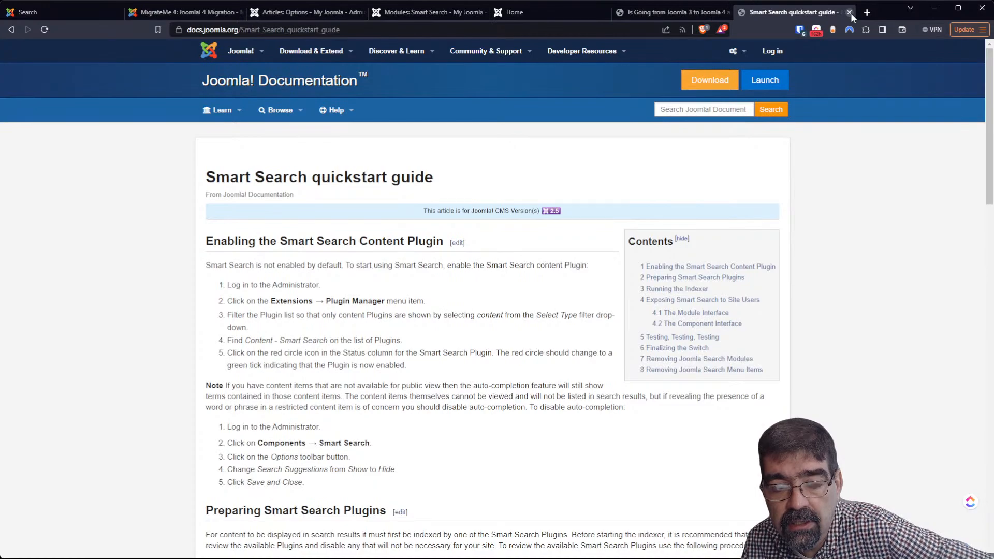
{"action": "scroll", "coordinate": [312, 302], "scroll_direction": "down", "scroll_amount": 8}
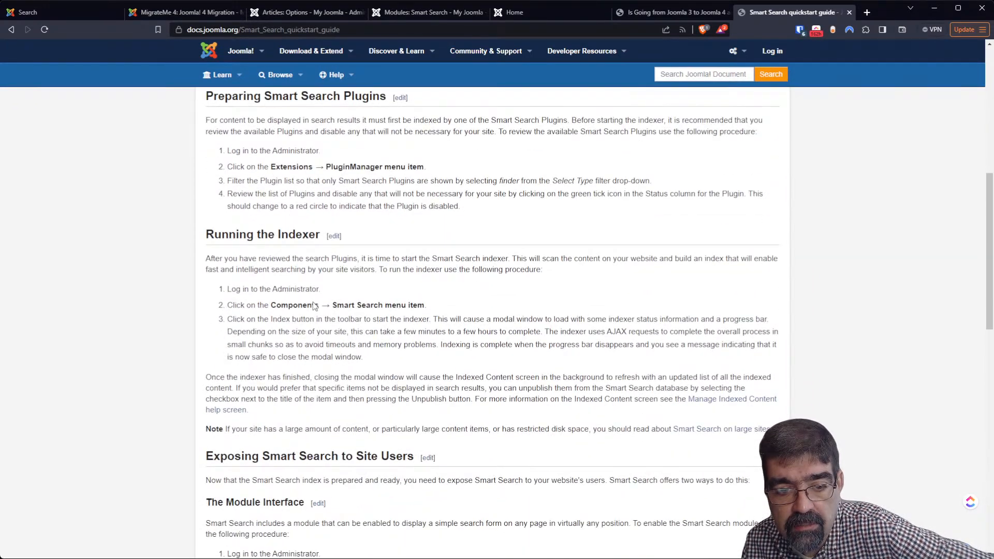
{"action": "scroll", "coordinate": [314, 306], "scroll_direction": "down", "scroll_amount": 7}
{"action": "scroll", "coordinate": [313, 305], "scroll_direction": "down", "scroll_amount": 8}
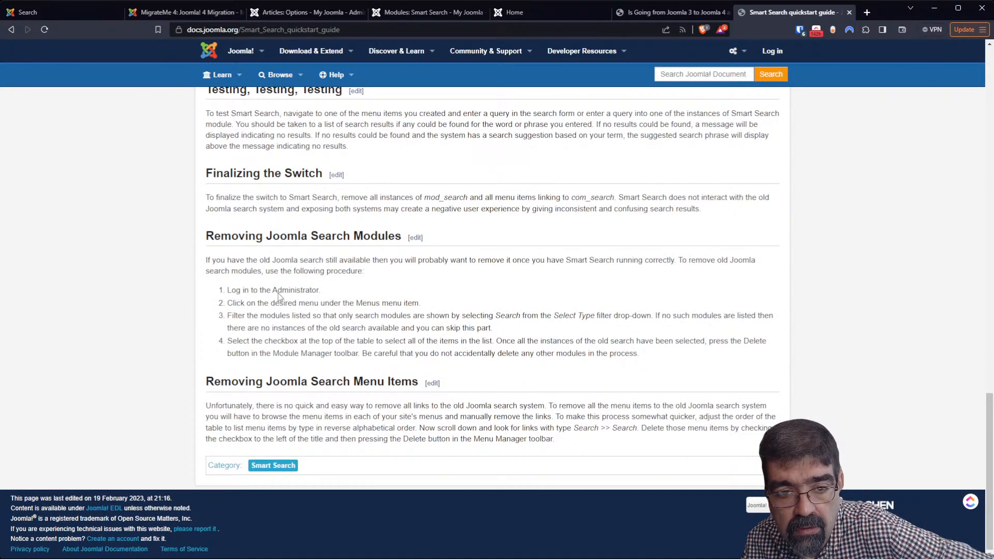
{"action": "left_click", "coordinate": [691, 15]}
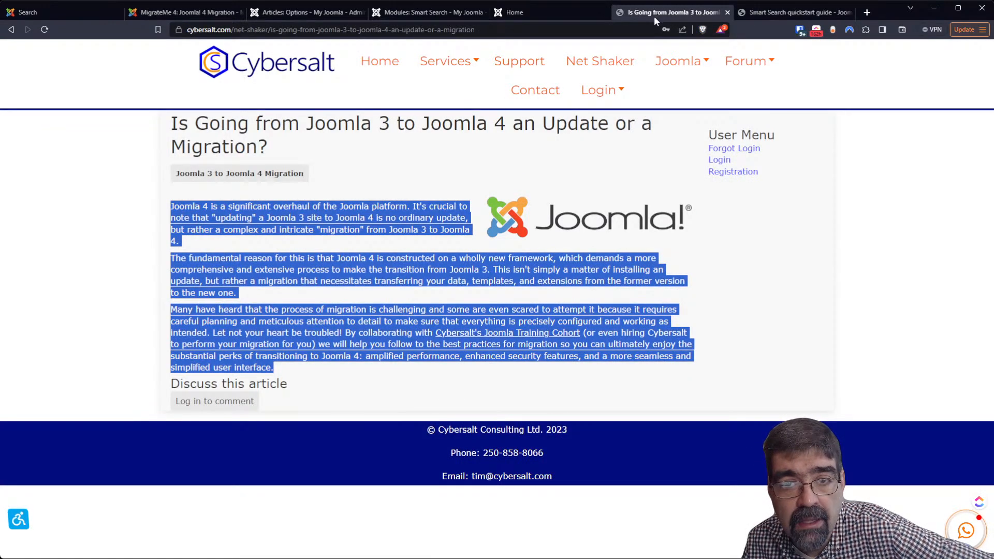
Close the Cybersalt migration article and go to the System Dashboard, which flags Joomla 4.3.4
{"action": "left_click", "coordinate": [727, 13]}
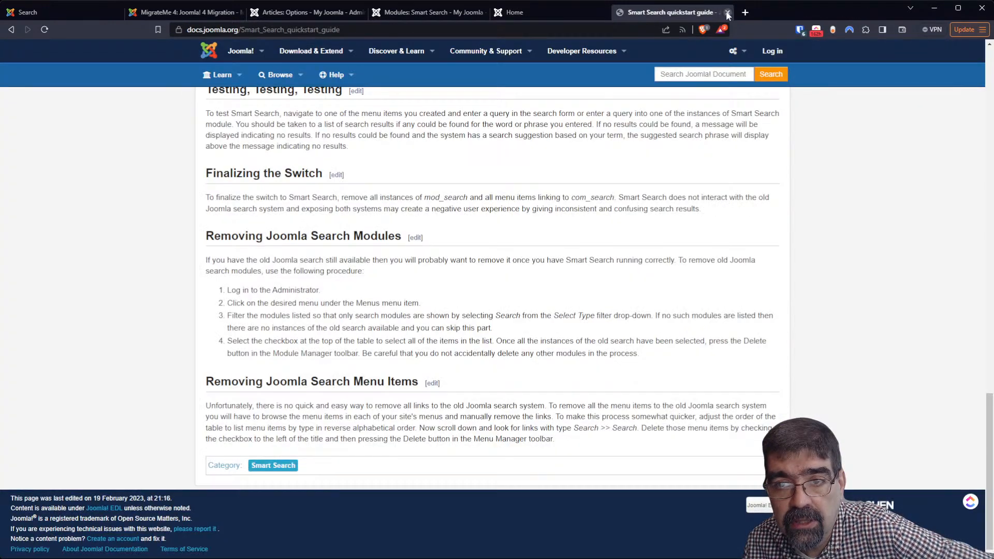
{"action": "left_click", "coordinate": [555, 14]}
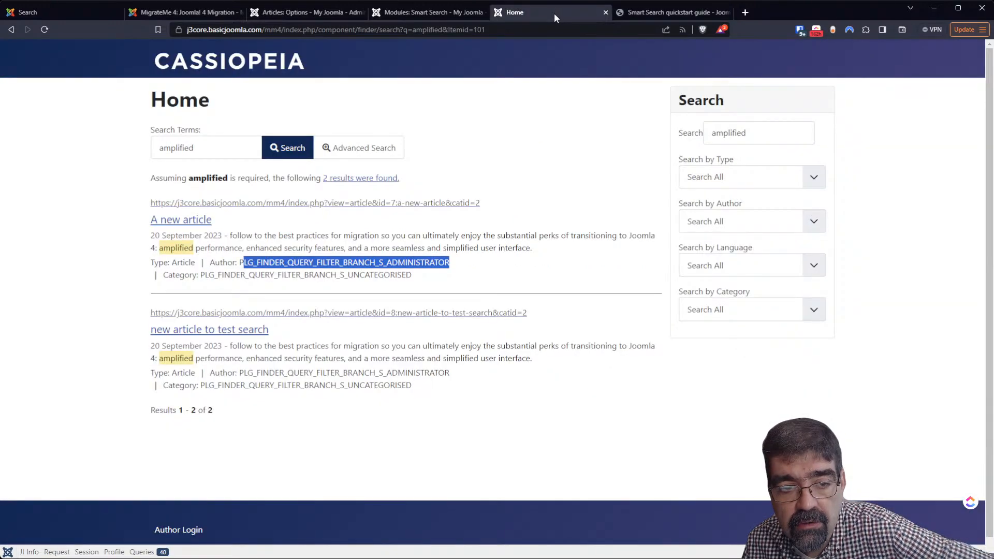
{"action": "left_click", "coordinate": [286, 14]}
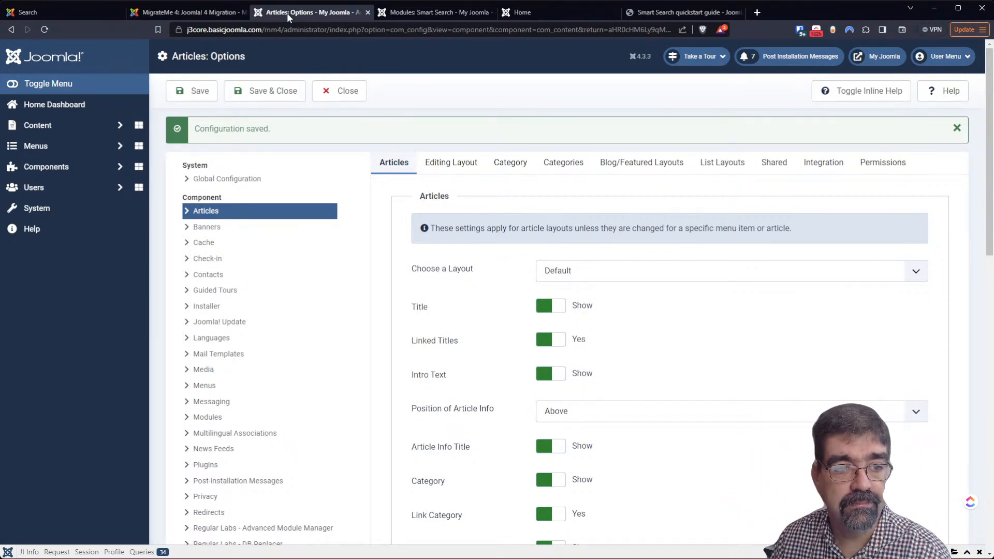
{"action": "left_click", "coordinate": [84, 218]}
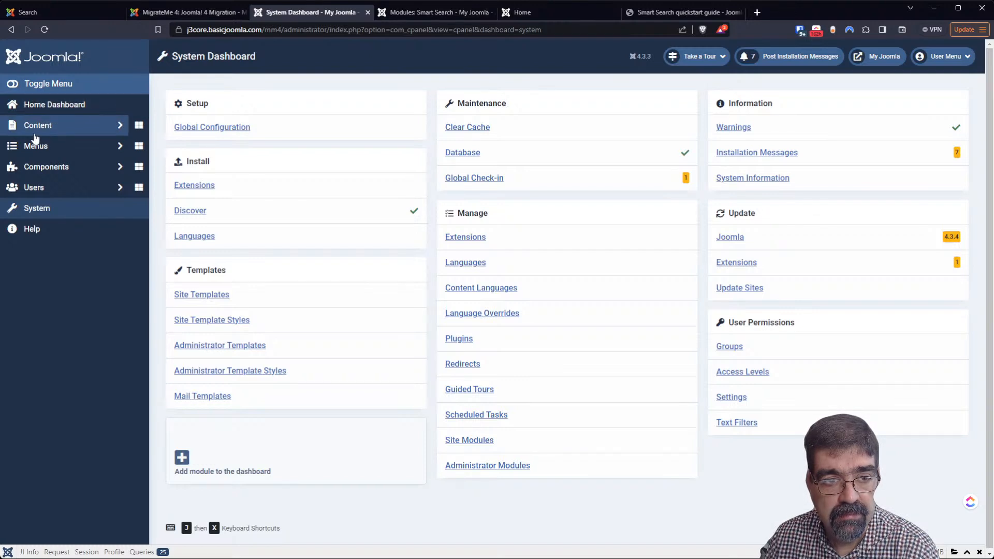
From Joomla Update, confirm the backup checkbox and start updating mm4 to 4.3.4
{"action": "left_click", "coordinate": [730, 242]}
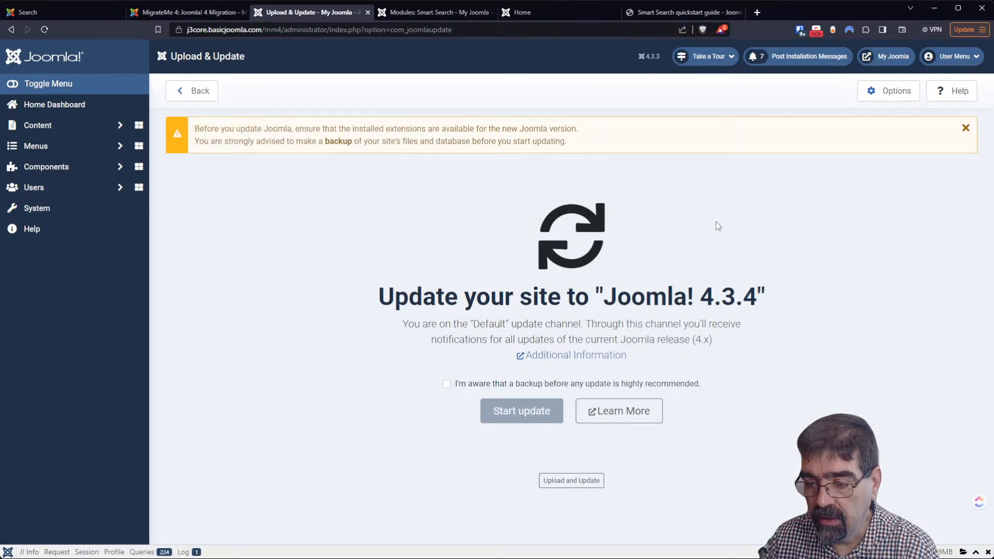
{"action": "left_click", "coordinate": [447, 384]}
{"action": "left_click", "coordinate": [505, 413]}
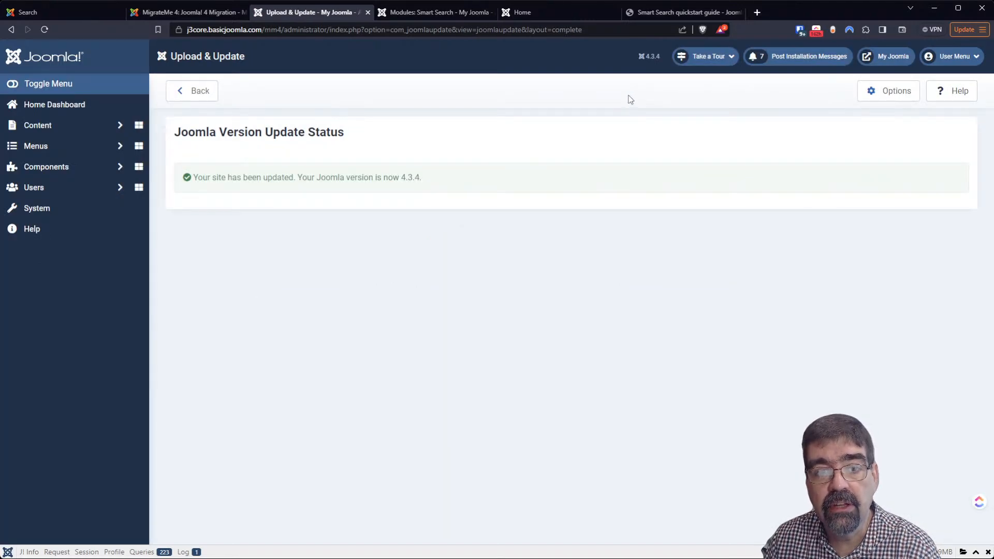
Reload the front-end search results and close the Smart Search module settings
{"action": "left_click", "coordinate": [520, 12]}
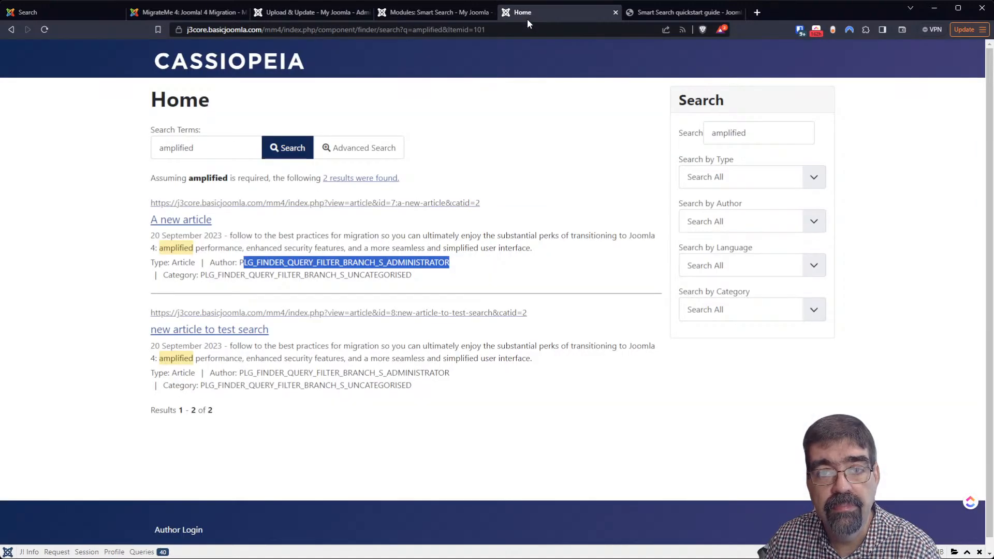
{"action": "left_click", "coordinate": [44, 30]}
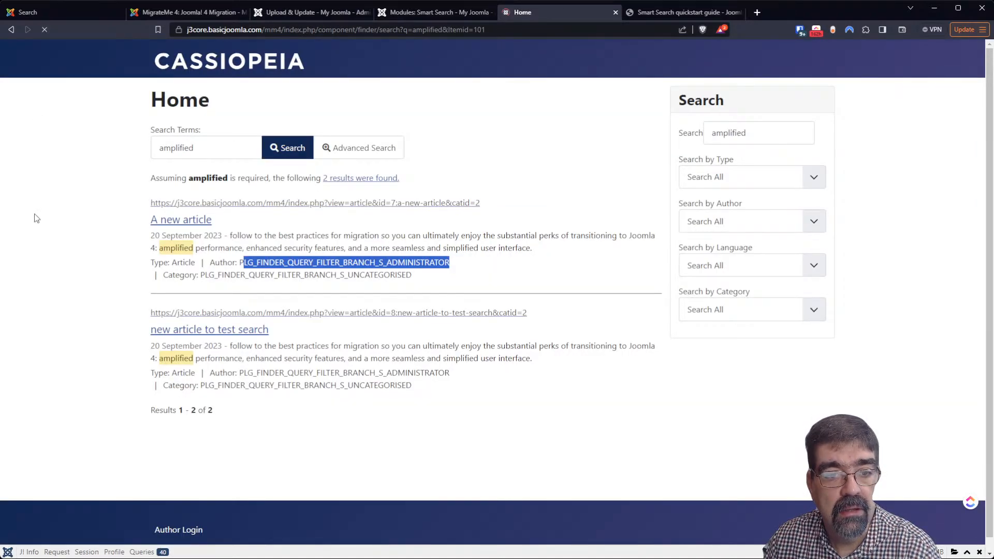
{"action": "left_click", "coordinate": [444, 14]}
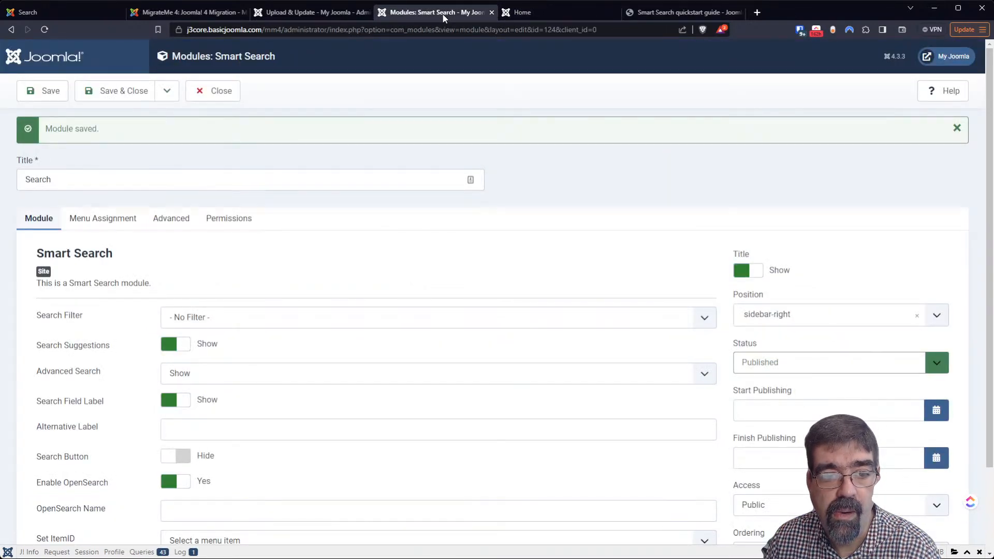
{"action": "left_click", "coordinate": [231, 99]}
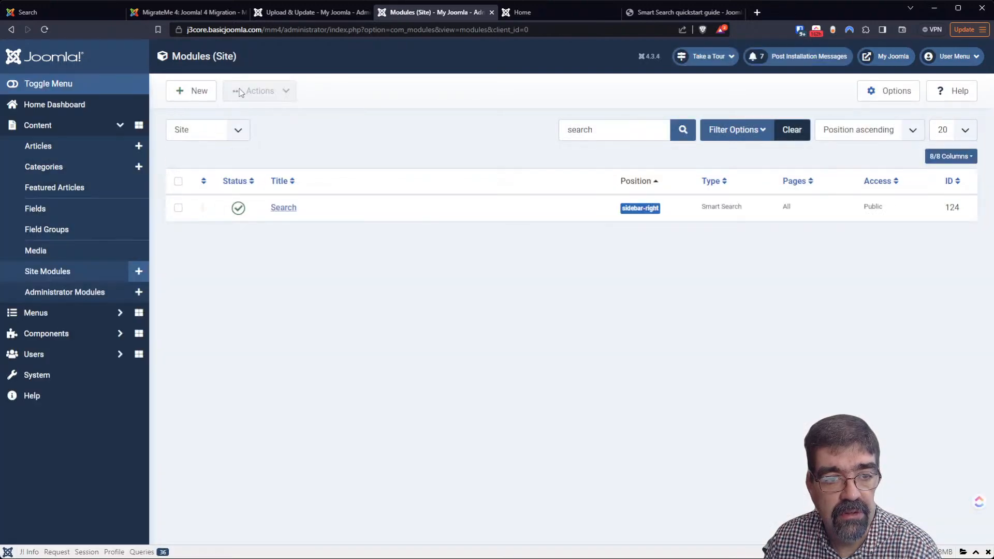
Open Joomla Update's package upload view, then cancel without choosing a file
{"action": "left_click", "coordinate": [68, 376]}
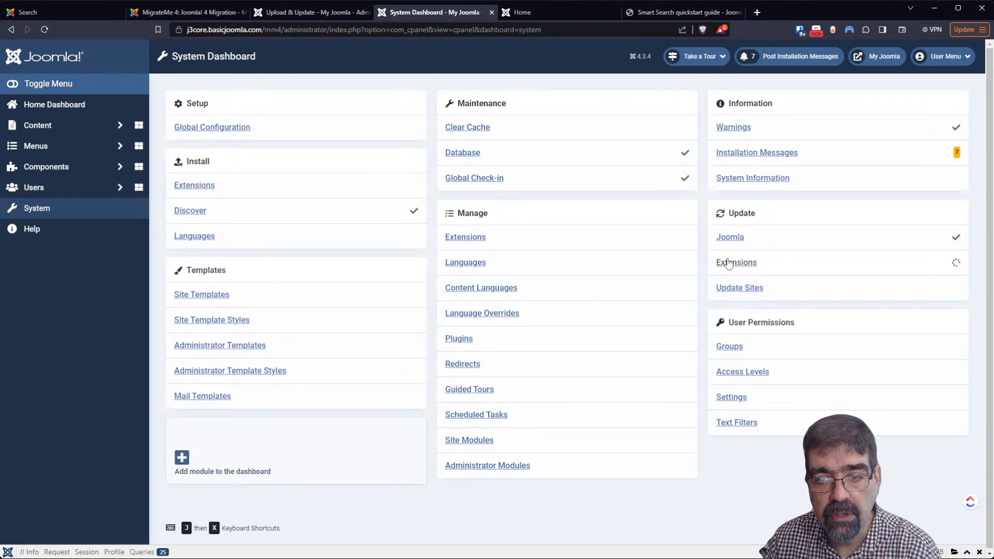
{"action": "left_click", "coordinate": [727, 238]}
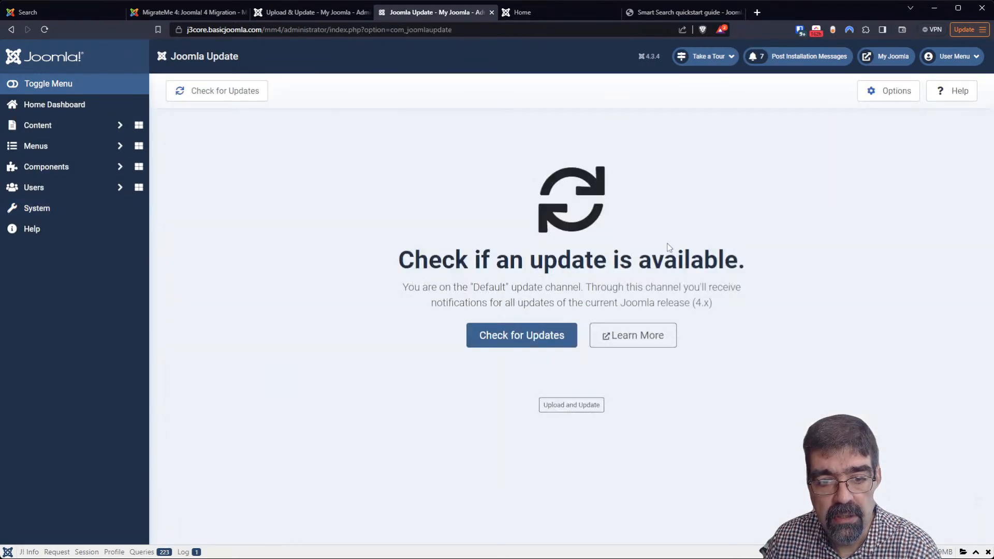
{"action": "left_click", "coordinate": [574, 413]}
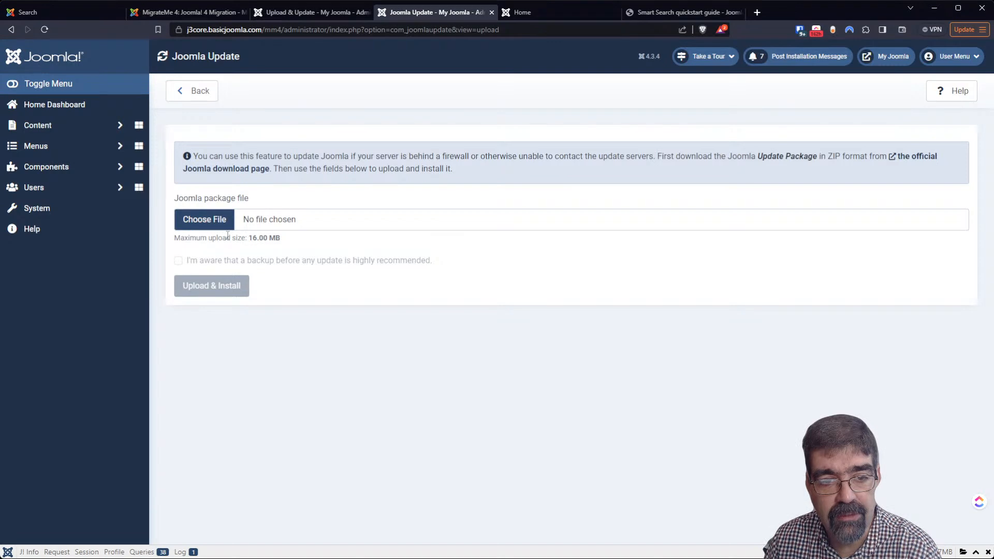
{"action": "left_click", "coordinate": [205, 219]}
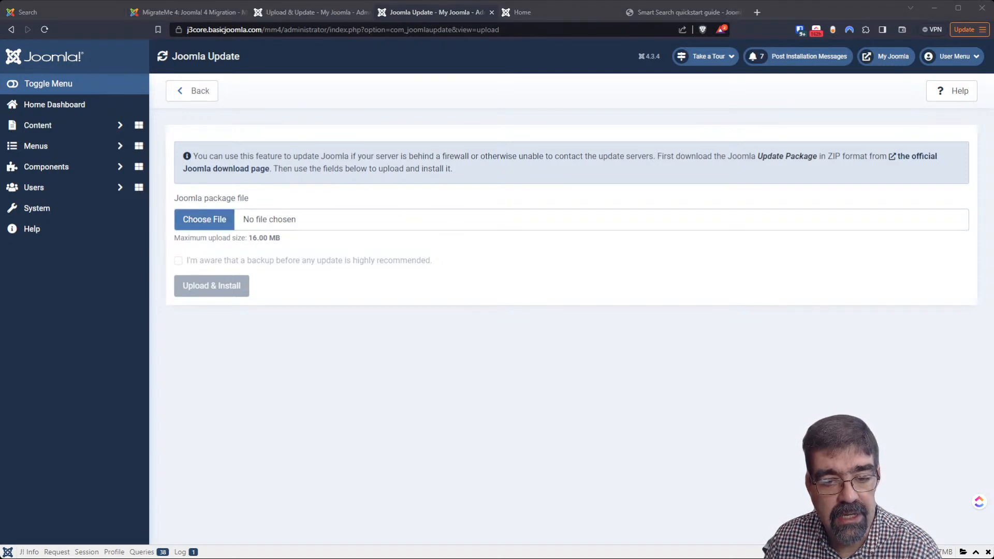
{"action": "left_click", "coordinate": [527, 456]}
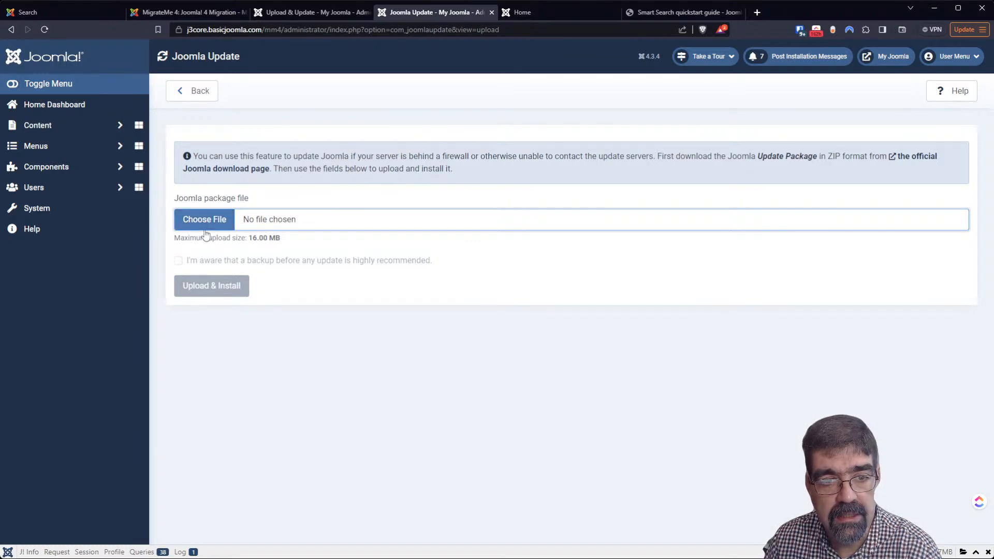
Check the Languages page, then open the Language Overrides list from System
{"action": "left_click", "coordinate": [46, 207]}
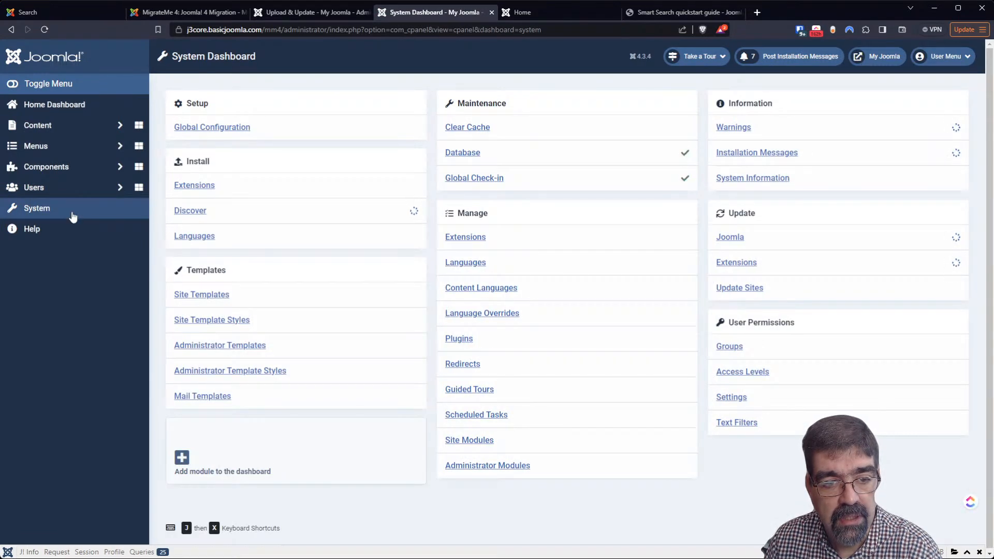
{"action": "left_click", "coordinate": [196, 241]}
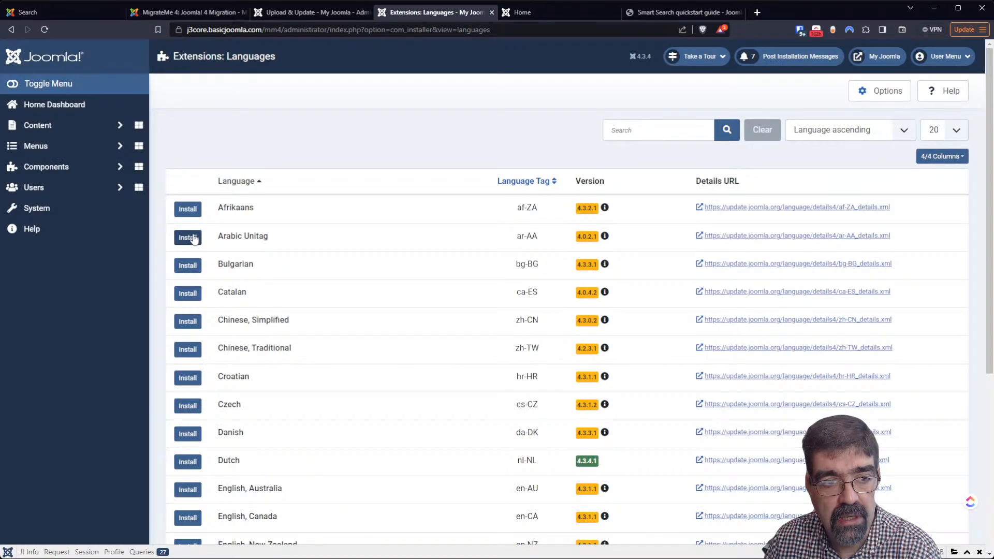
{"action": "left_click", "coordinate": [51, 213]}
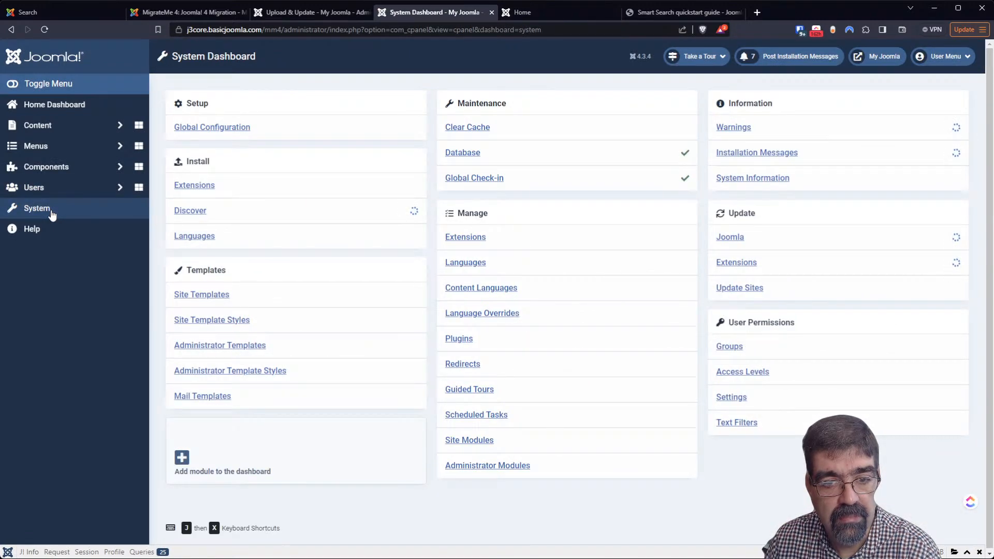
{"action": "left_click", "coordinate": [499, 319]}
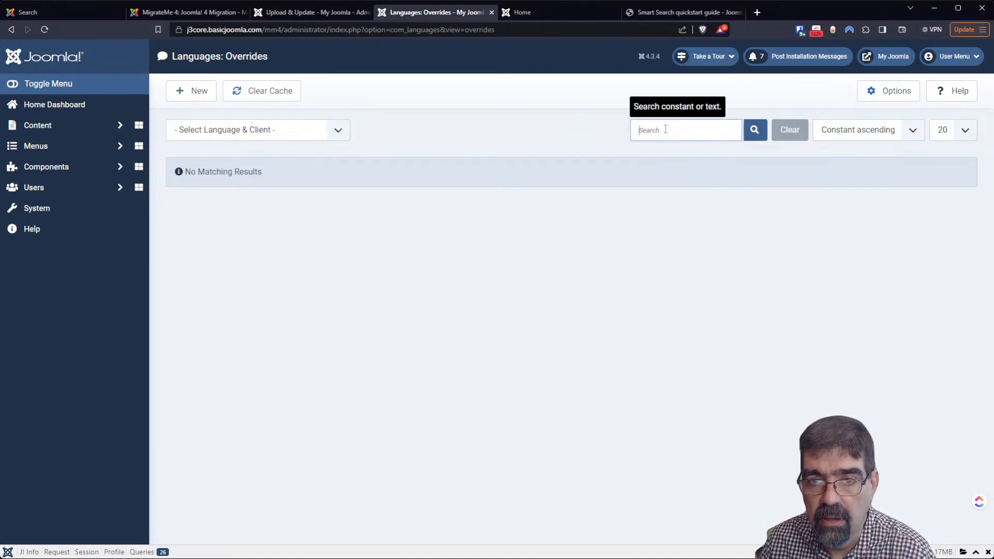
Search the existing language overrides for 'finder'
{"action": "left_click", "coordinate": [585, 12]}
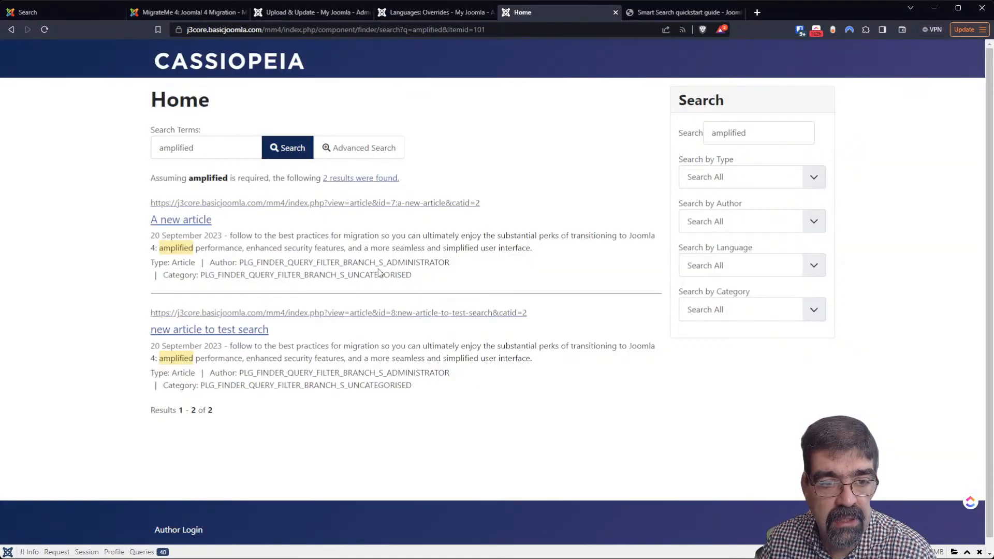
{"action": "left_click", "coordinate": [407, 13]}
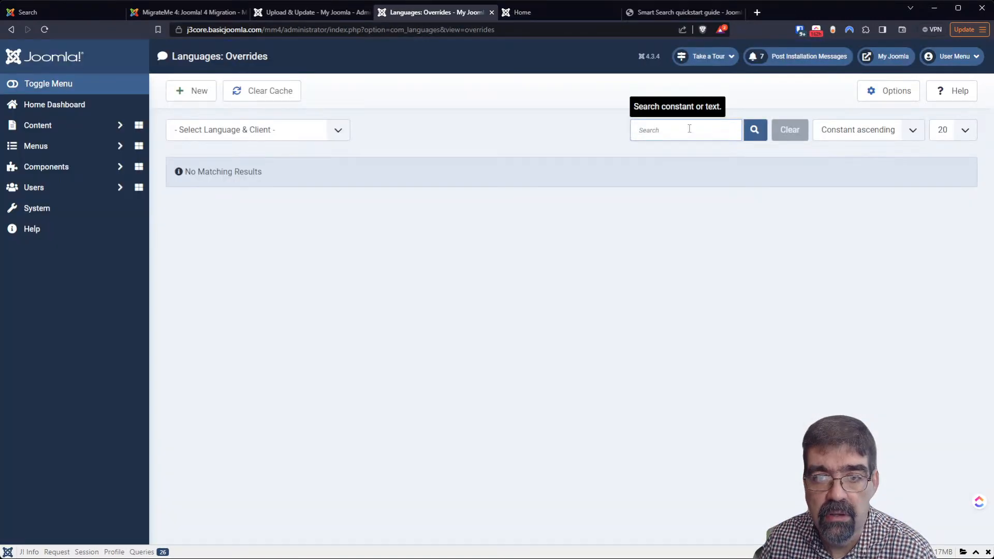
{"action": "type", "text": "finder"}
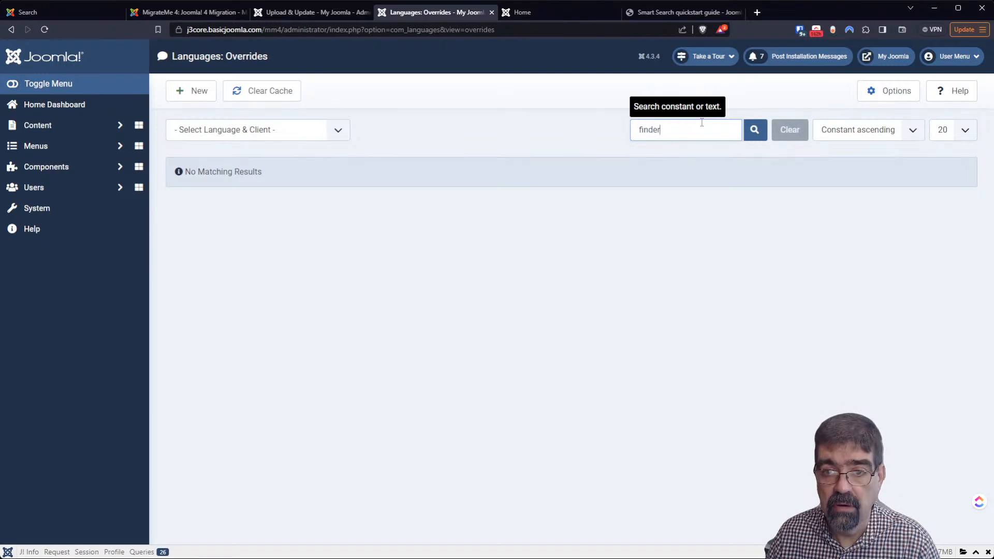
{"action": "key", "text": "Return"}
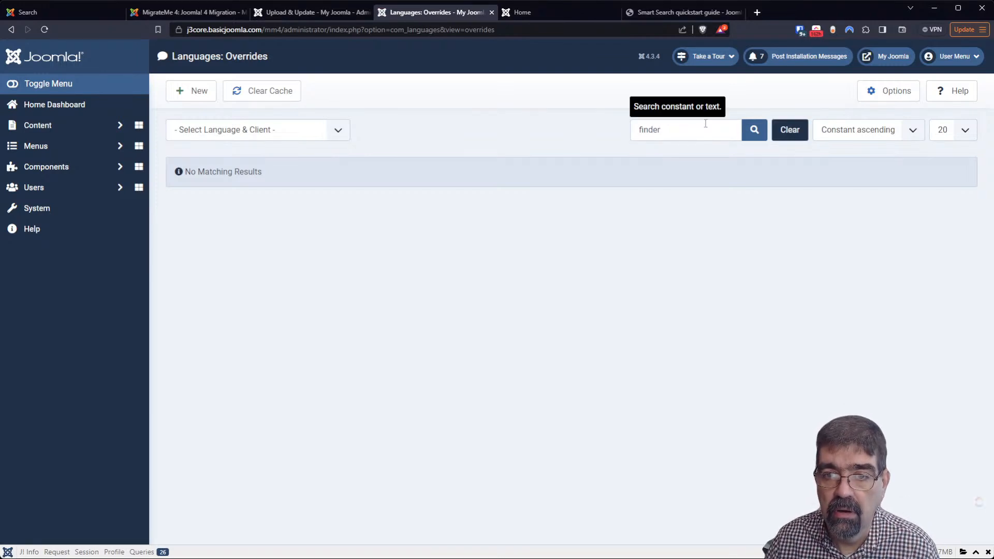
Create a new override for English (United Kingdom) - Site and focus its search field
{"action": "left_click", "coordinate": [188, 100]}
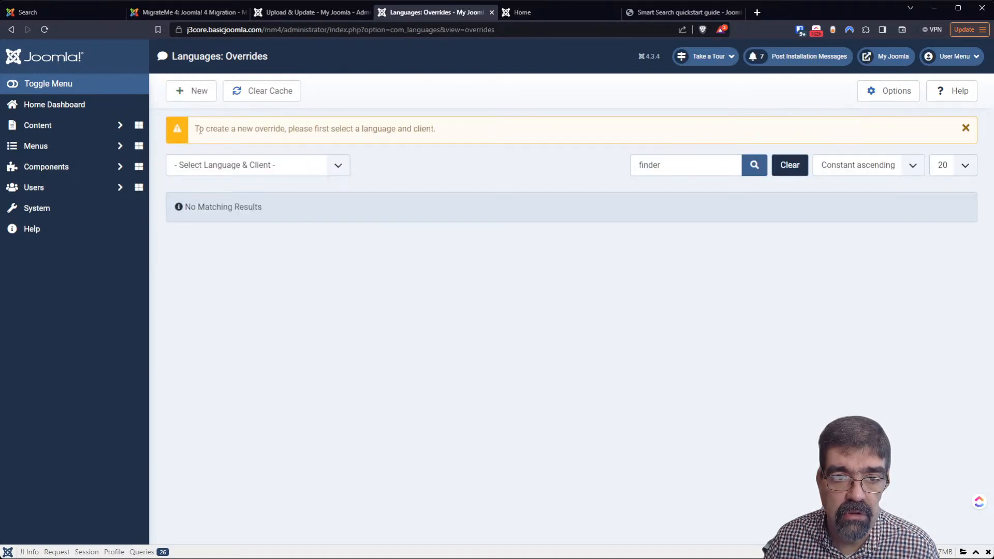
{"action": "left_click", "coordinate": [228, 191]}
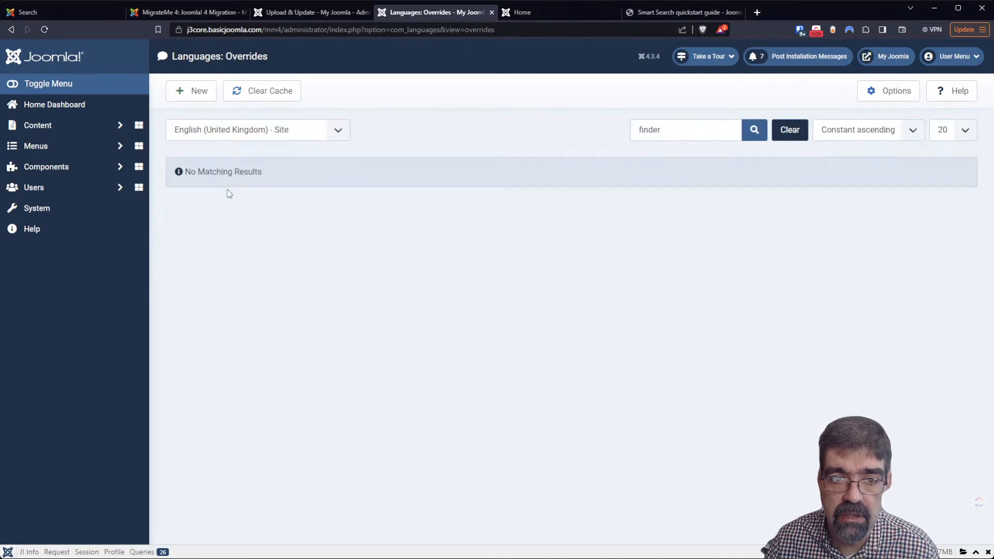
{"action": "left_click", "coordinate": [201, 98]}
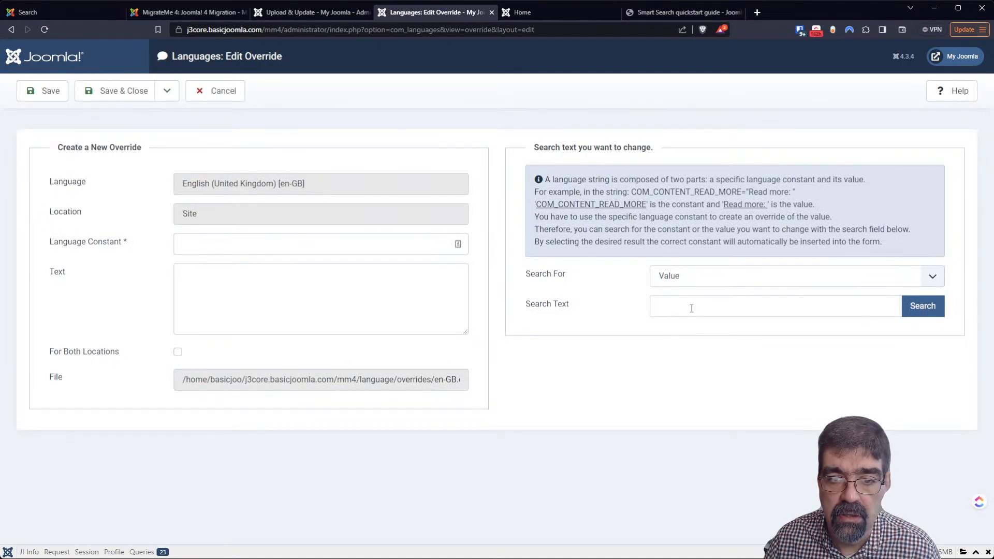
{"action": "left_click", "coordinate": [691, 308]}
Look up 'finder' in the override form, switching the search to constant names
{"action": "type", "text": "finder"}
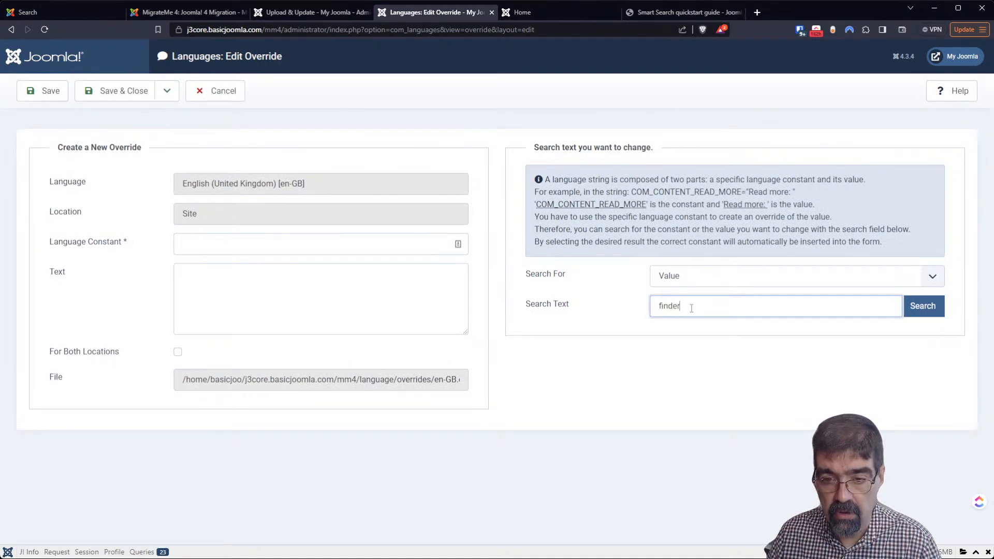
{"action": "left_click", "coordinate": [923, 307]}
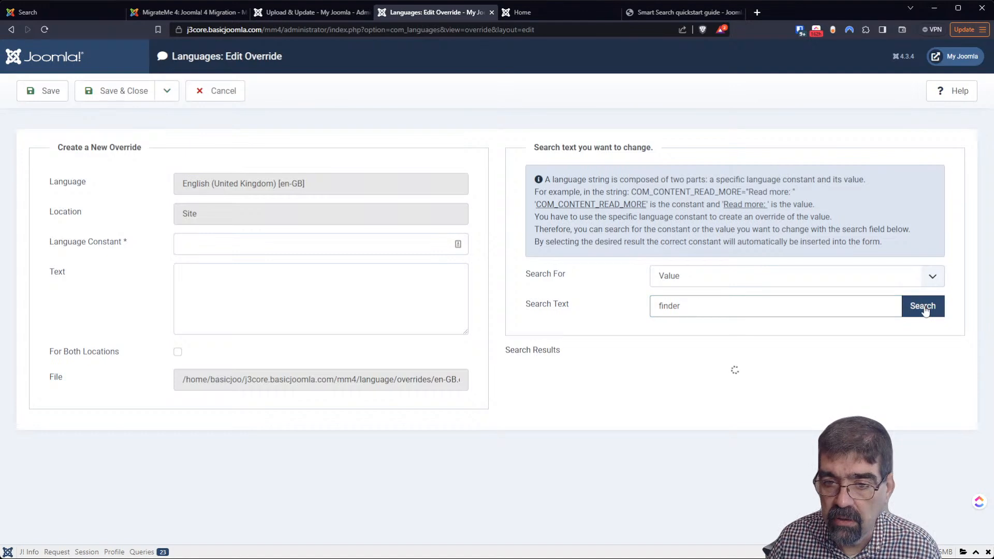
{"action": "left_click", "coordinate": [787, 275]}
{"action": "left_click", "coordinate": [788, 290]}
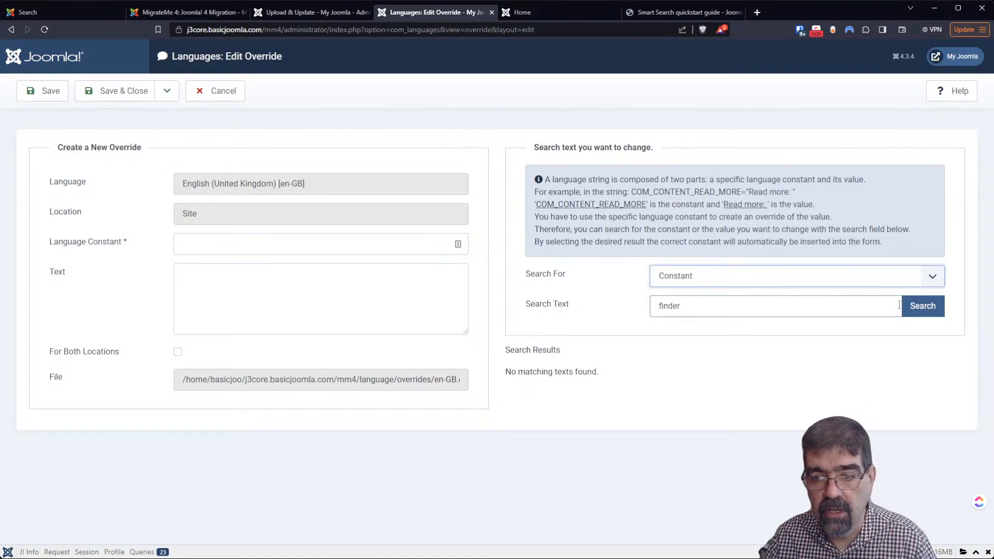
{"action": "left_click", "coordinate": [918, 312]}
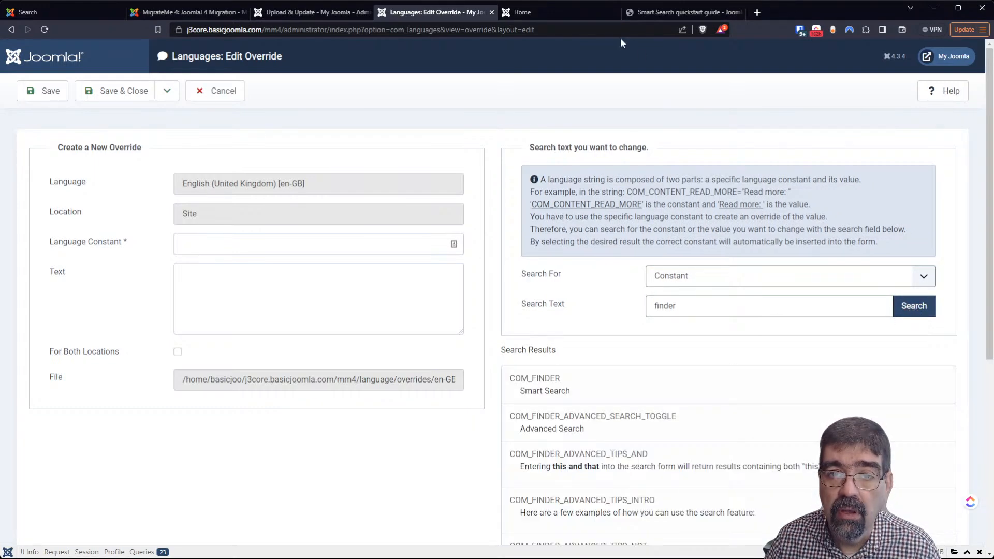
{"action": "left_click", "coordinate": [550, 12]}
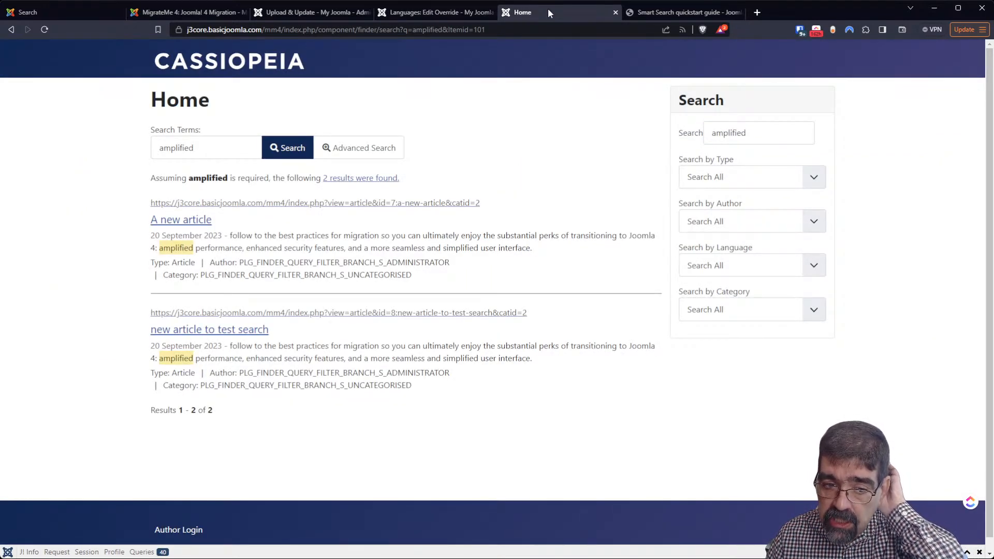
{"action": "left_click", "coordinate": [413, 11]}
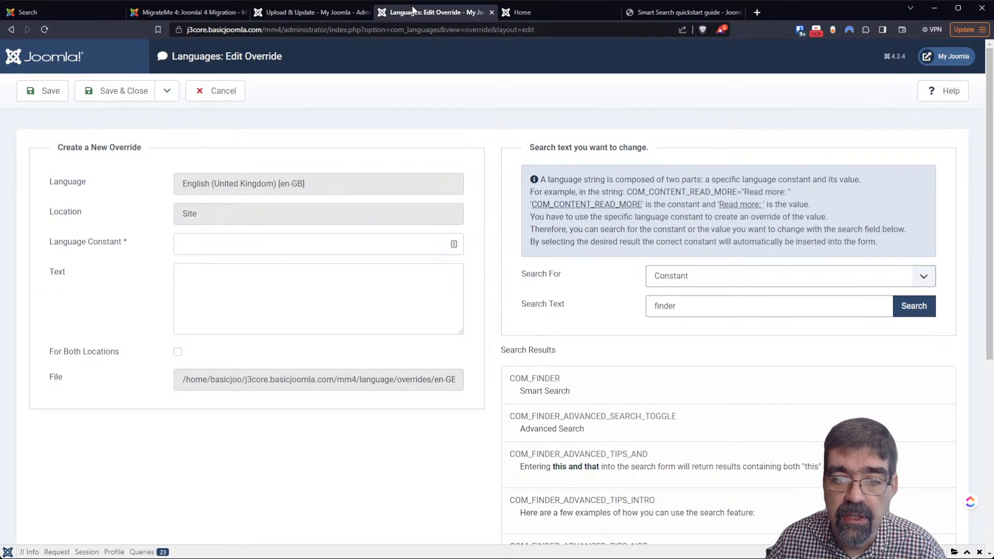
Try the constant lookup with 'plg_finder', then with just 'plg'
{"action": "left_click", "coordinate": [662, 303]}
{"action": "type", "text": "plg_"}
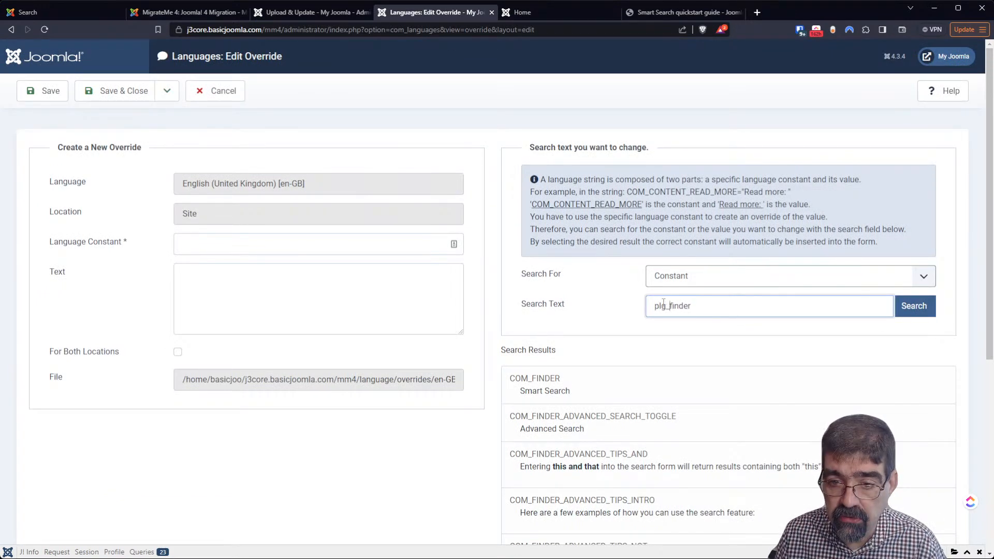
{"action": "key", "text": "Return"}
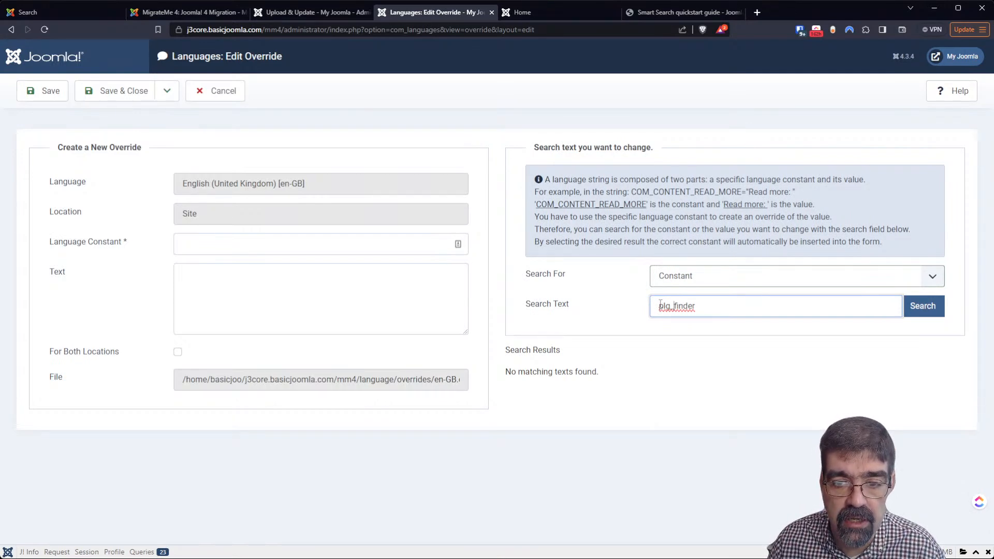
{"action": "left_click_drag", "start_coordinate": [673, 306], "coordinate": [722, 309]}
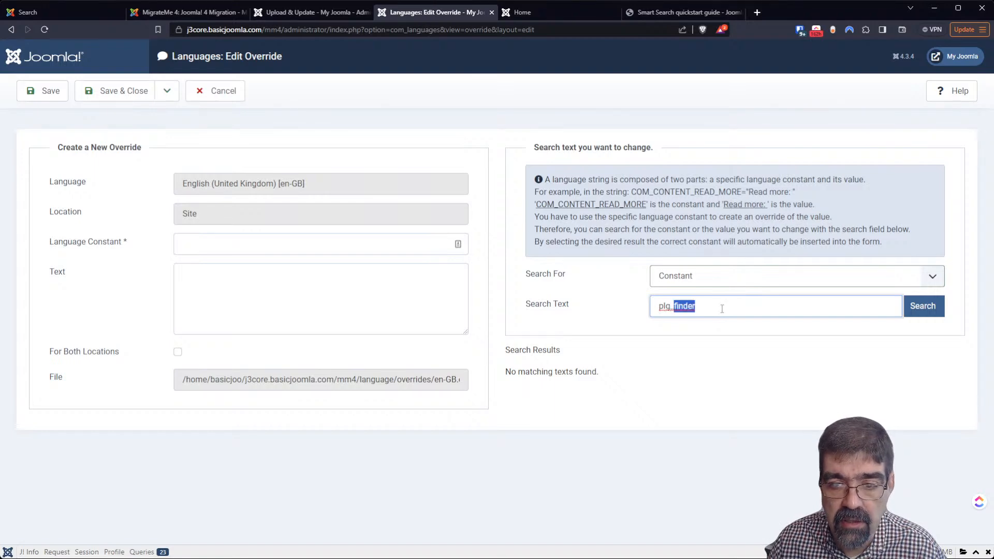
{"action": "key", "text": "BackSpace"}
{"action": "key", "text": "BackSpace"}
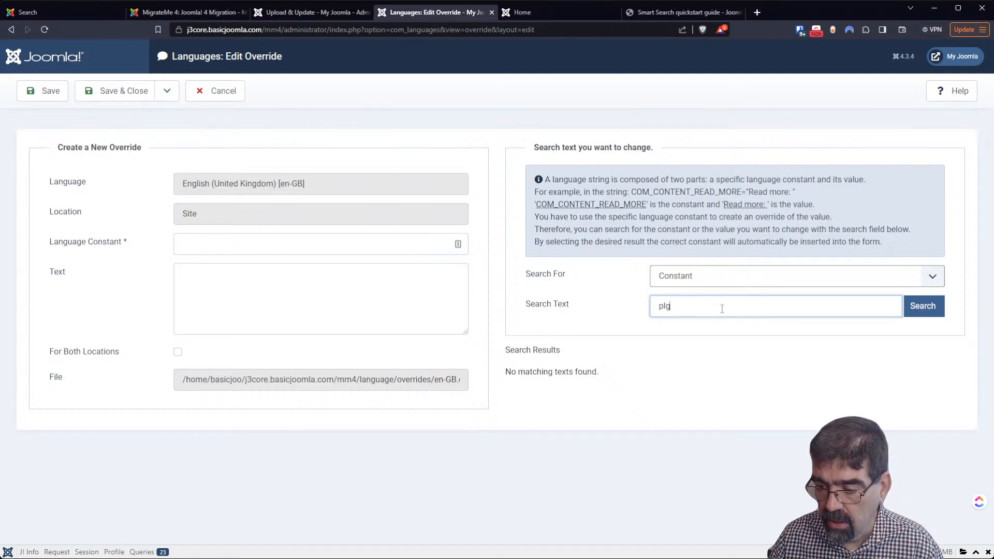
{"action": "key", "text": "Return"}
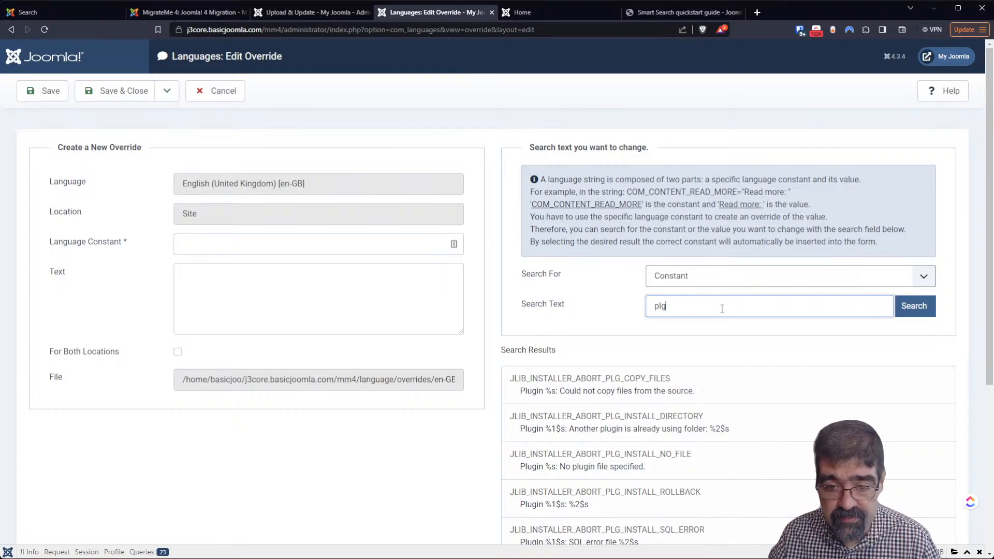
{"action": "scroll", "coordinate": [715, 439], "scroll_direction": "down", "scroll_amount": 5}
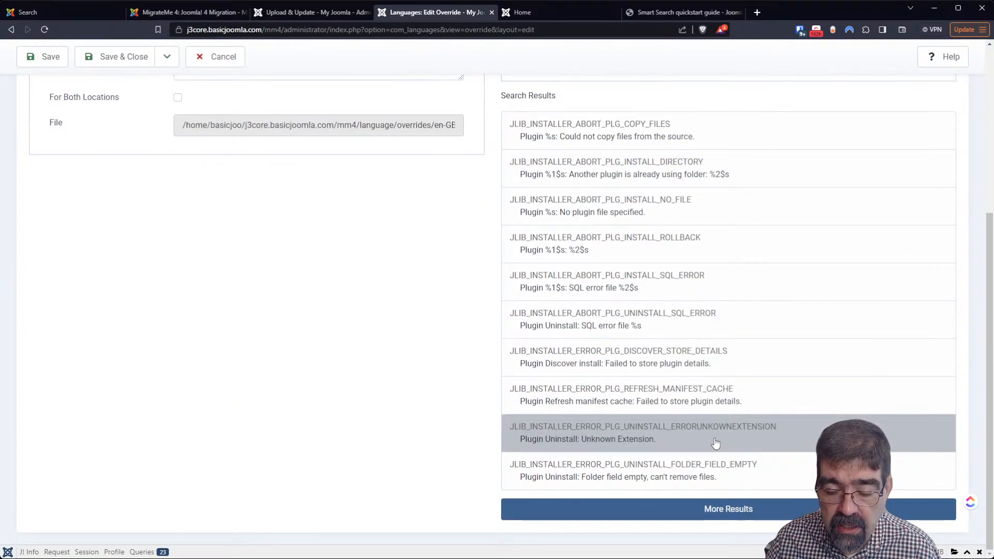
{"action": "scroll", "coordinate": [716, 439], "scroll_direction": "up", "scroll_amount": 5}
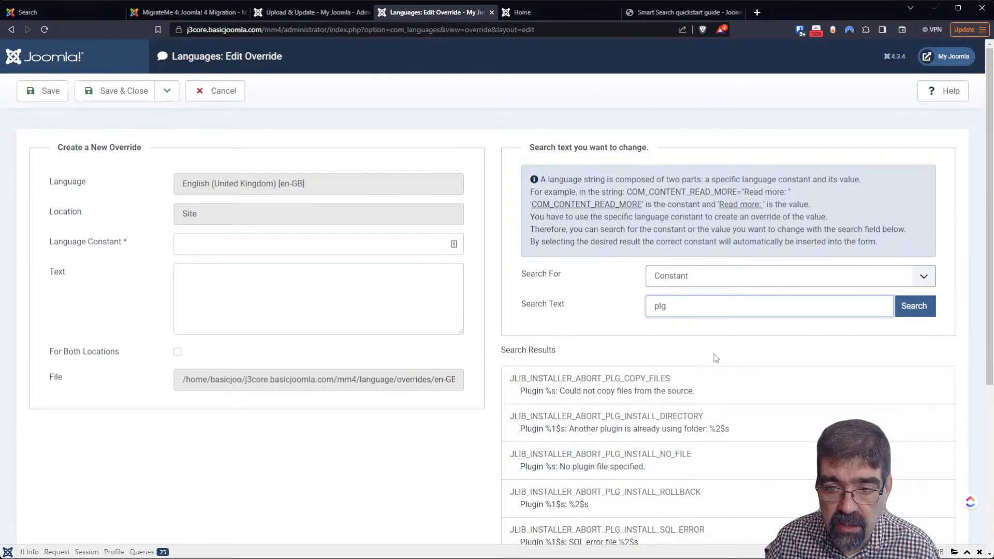
Search constants for 'finder' again and load all remaining COM_FINDER results
{"action": "left_click_drag", "start_coordinate": [706, 305], "coordinate": [625, 306]}
{"action": "type", "text": "finder"}
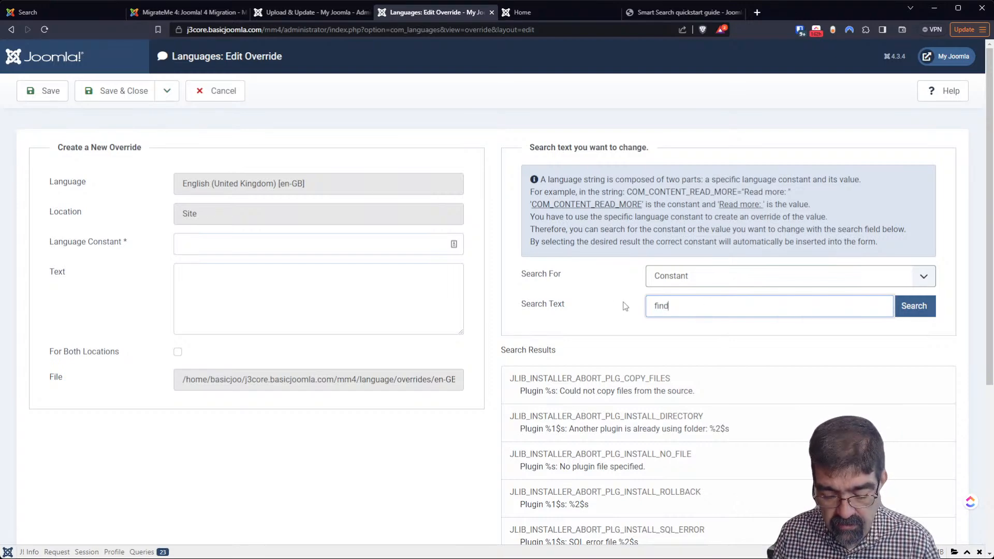
{"action": "key", "text": "Return"}
{"action": "scroll", "coordinate": [628, 314], "scroll_direction": "down", "scroll_amount": 6}
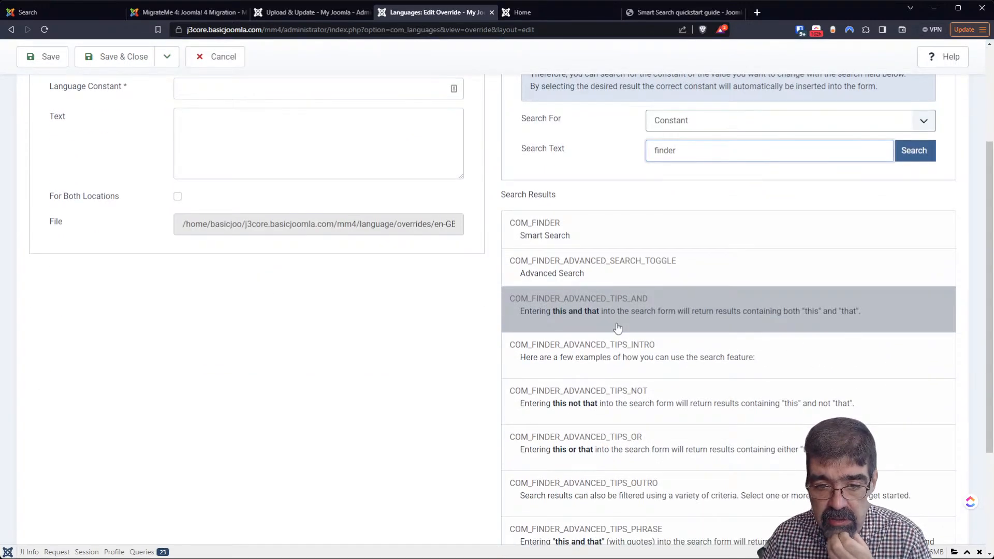
{"action": "left_click", "coordinate": [701, 505]}
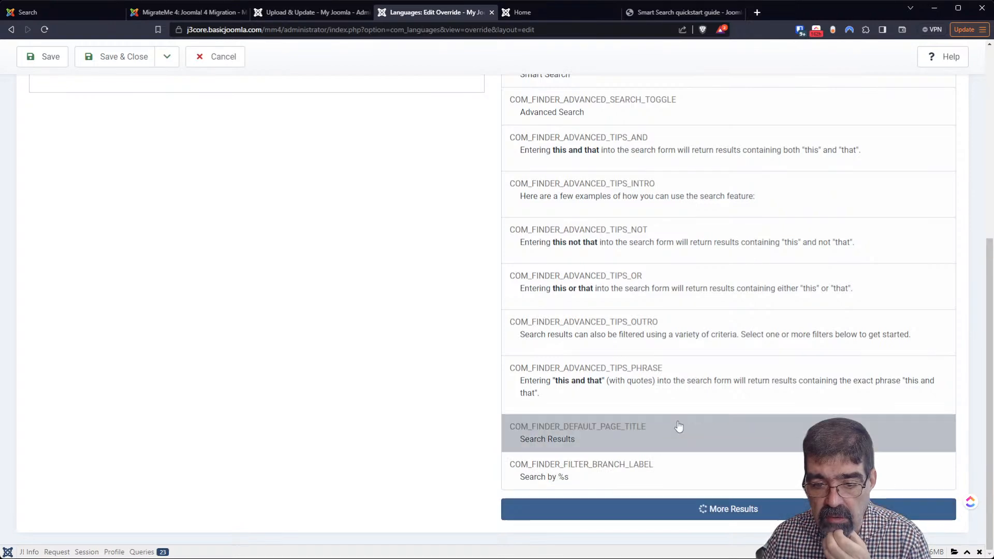
{"action": "scroll", "coordinate": [668, 360], "scroll_direction": "down", "scroll_amount": 7}
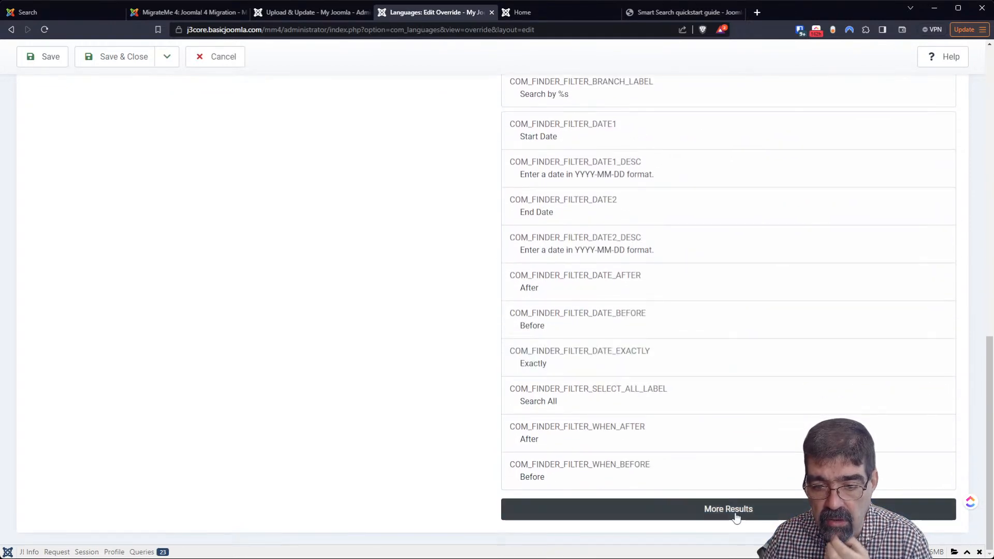
{"action": "left_click", "coordinate": [732, 513]}
{"action": "scroll", "coordinate": [677, 342], "scroll_direction": "down", "scroll_amount": 7}
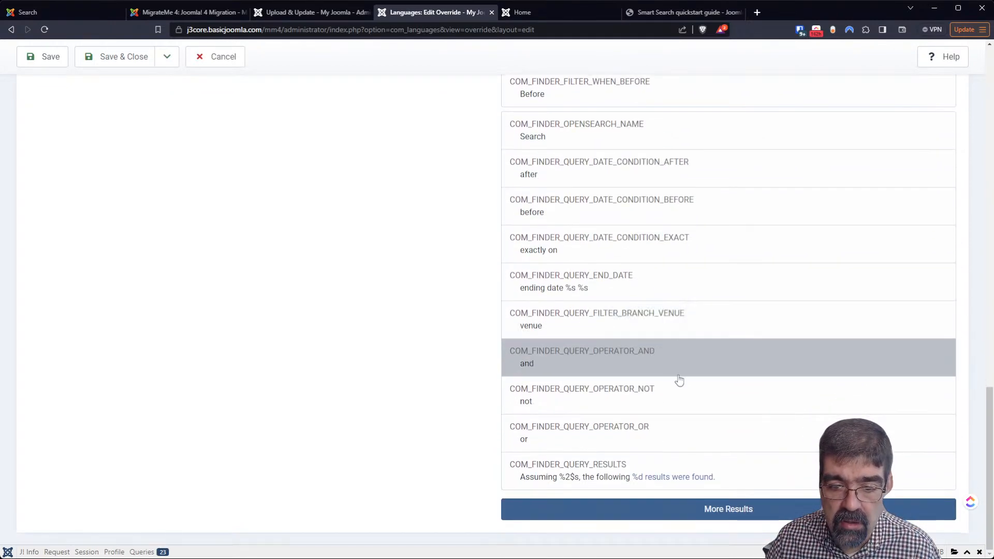
{"action": "left_click", "coordinate": [732, 512]}
{"action": "scroll", "coordinate": [657, 352], "scroll_direction": "down", "scroll_amount": 7}
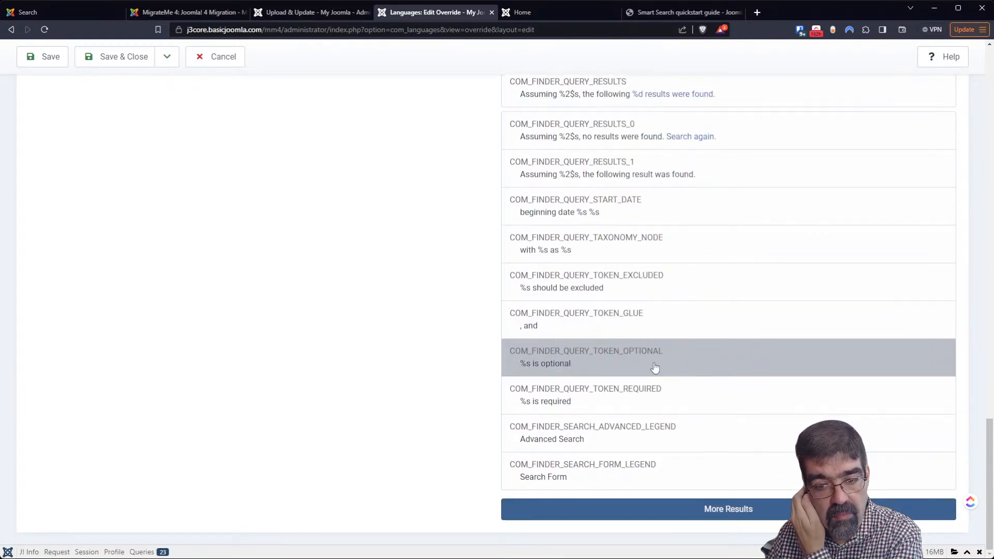
{"action": "left_click", "coordinate": [695, 508]}
{"action": "scroll", "coordinate": [656, 399], "scroll_direction": "down", "scroll_amount": 7}
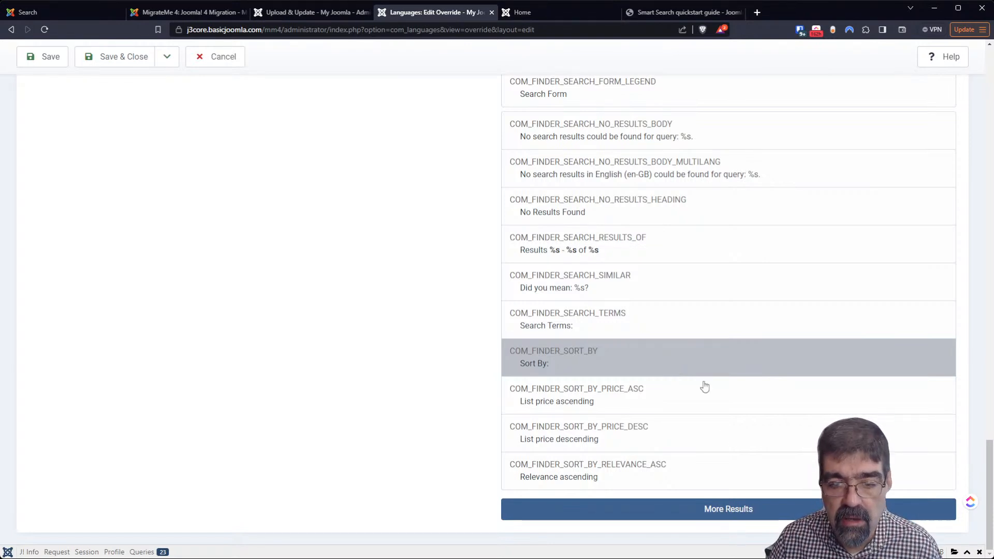
{"action": "left_click", "coordinate": [744, 509]}
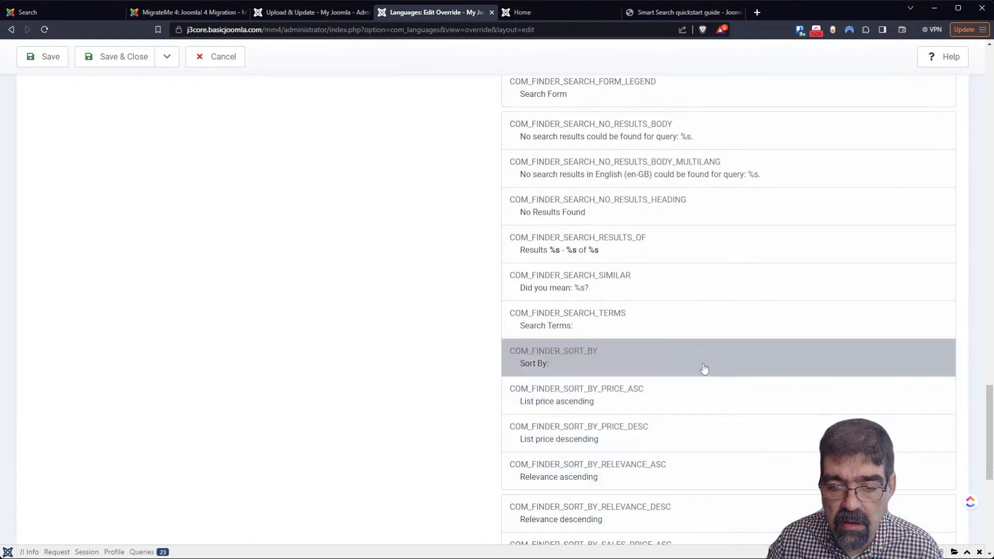
Compare against the front-end search labels, then return to the top of the override form
{"action": "left_click", "coordinate": [549, 14]}
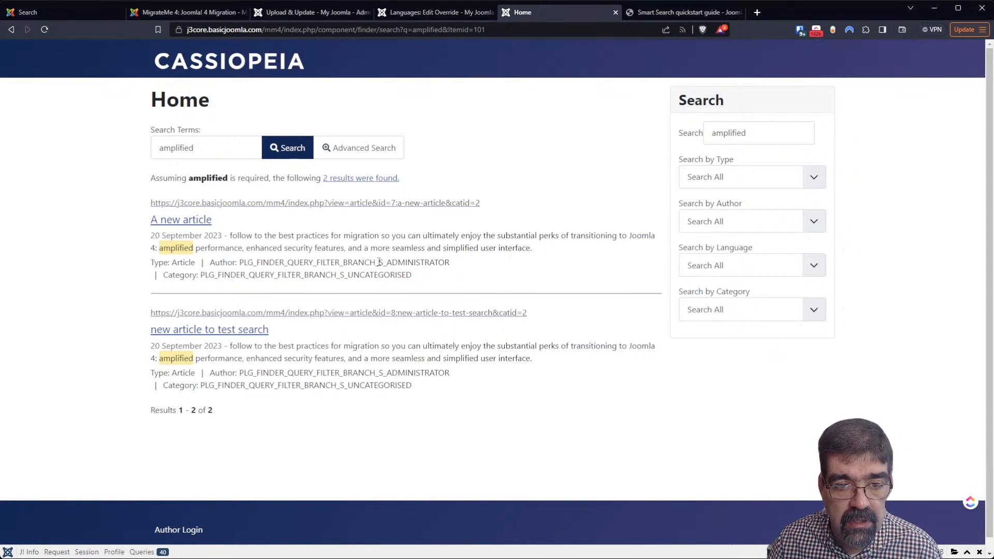
{"action": "left_click", "coordinate": [440, 11]}
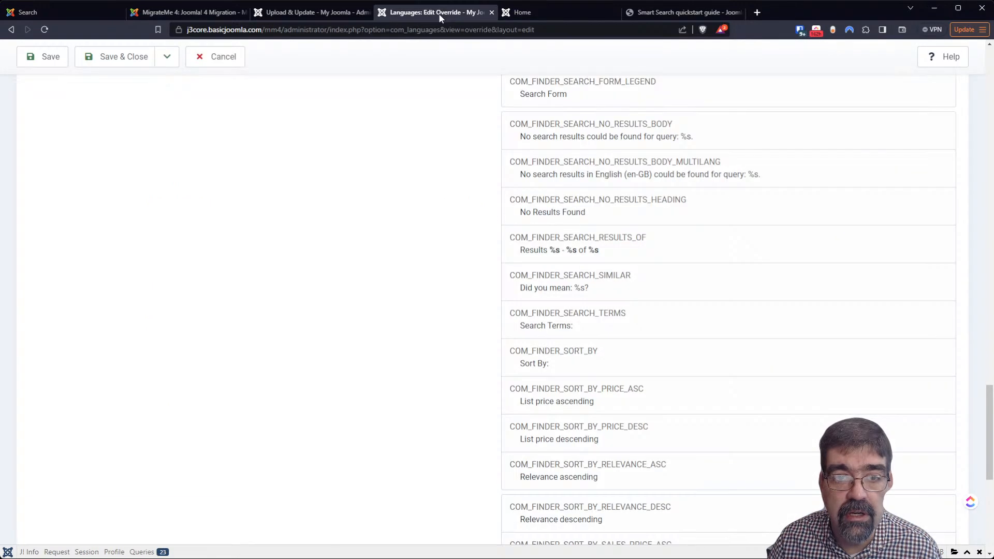
{"action": "scroll", "coordinate": [629, 321], "scroll_direction": "up", "scroll_amount": 10}
{"action": "scroll", "coordinate": [621, 275], "scroll_direction": "up", "scroll_amount": 10}
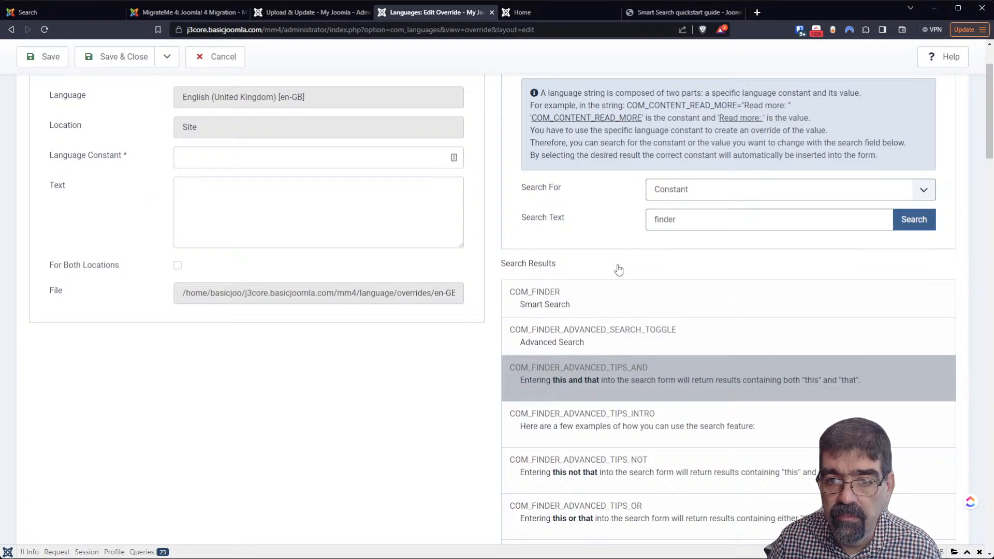
Search the override constants for 's_administrator'
{"action": "double_click", "coordinate": [675, 220]}
{"action": "type", "text": "s"}
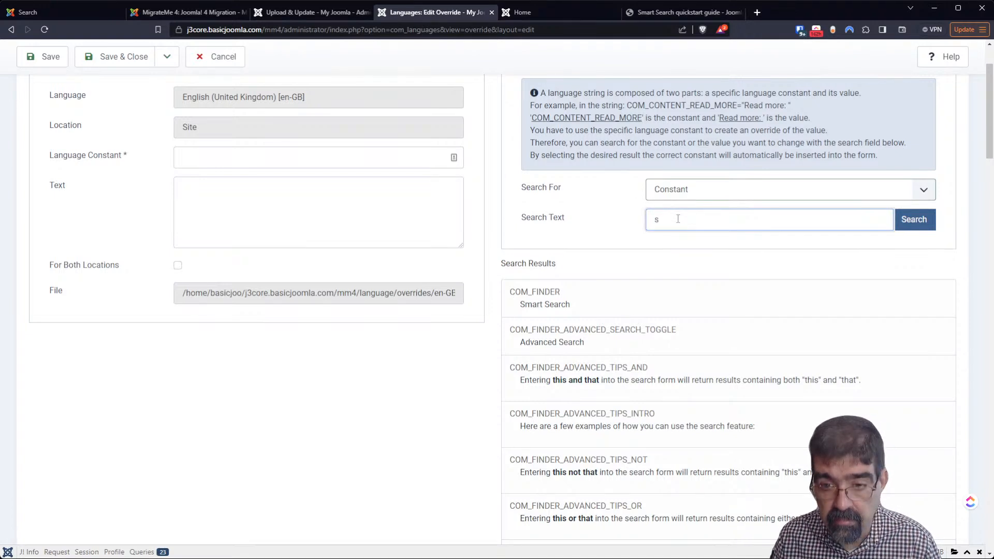
{"action": "type", "text": "_administrator"}
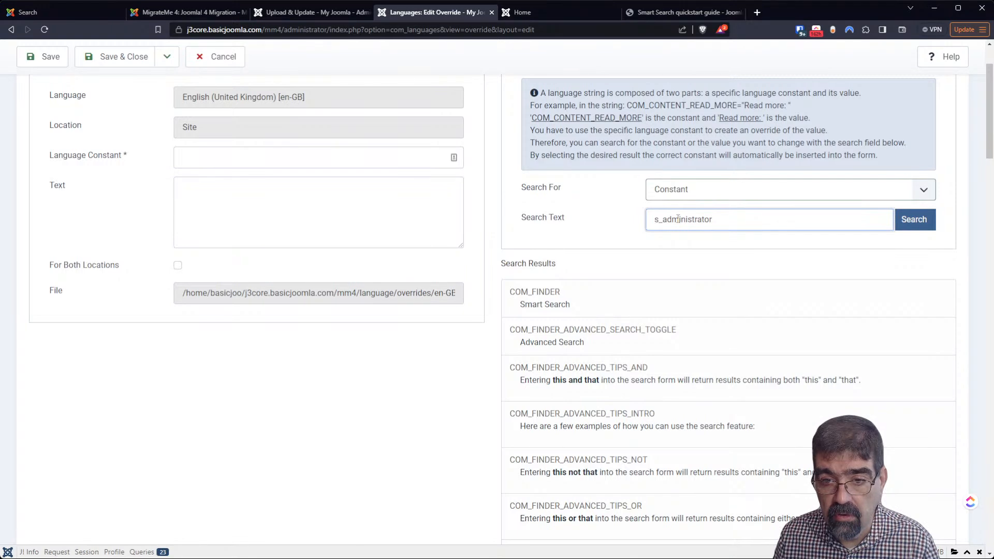
{"action": "key", "text": "Return"}
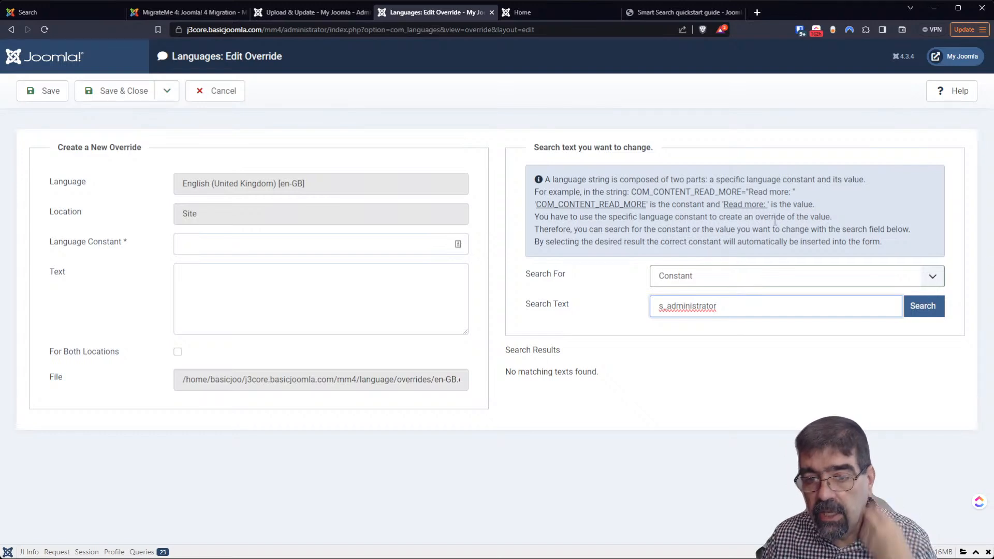
Copy the untranslated author label from the front end and search for that full constant
{"action": "left_click", "coordinate": [592, 15]}
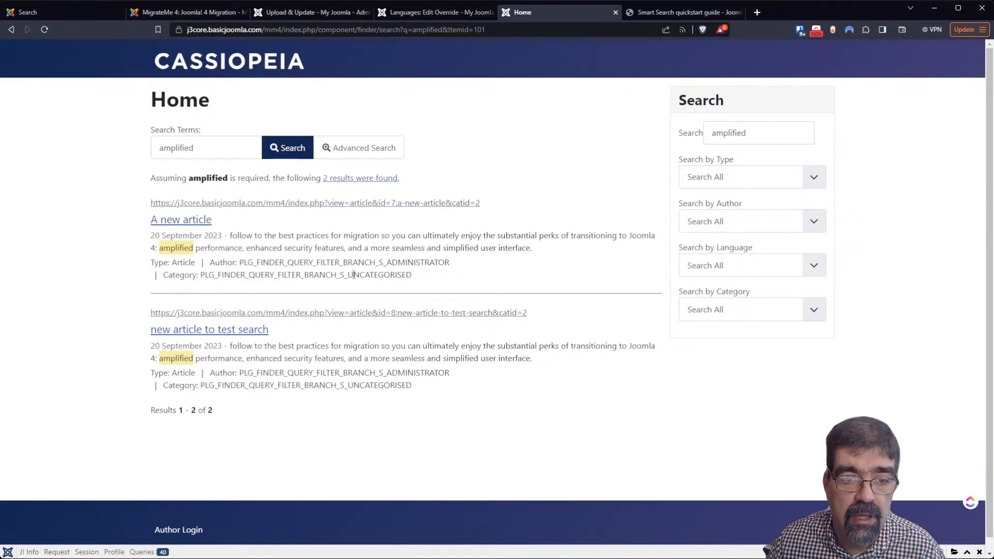
{"action": "left_click_drag", "start_coordinate": [449, 262], "coordinate": [238, 263]}
{"action": "key", "text": "ctrl+c"}
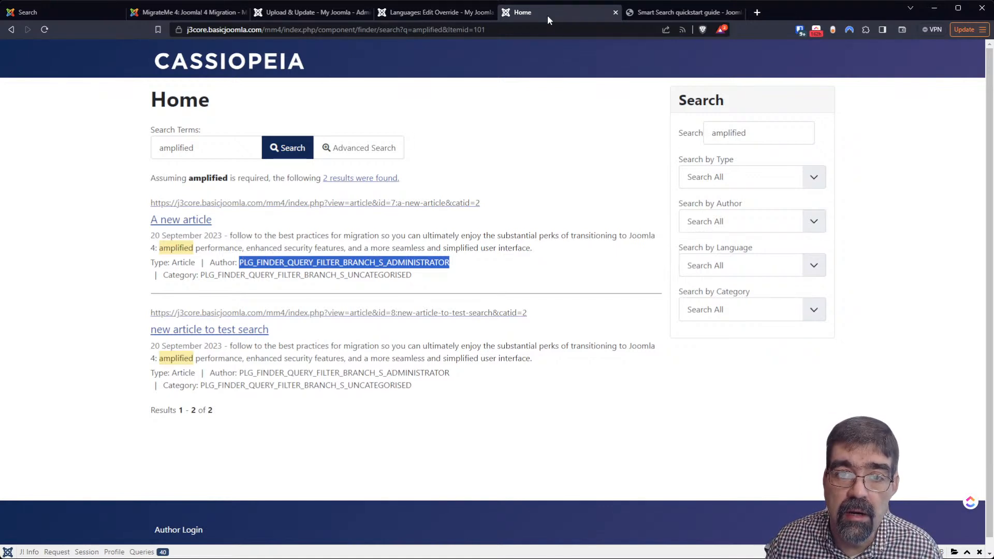
{"action": "left_click", "coordinate": [315, 12]}
{"action": "left_click", "coordinate": [386, 12]}
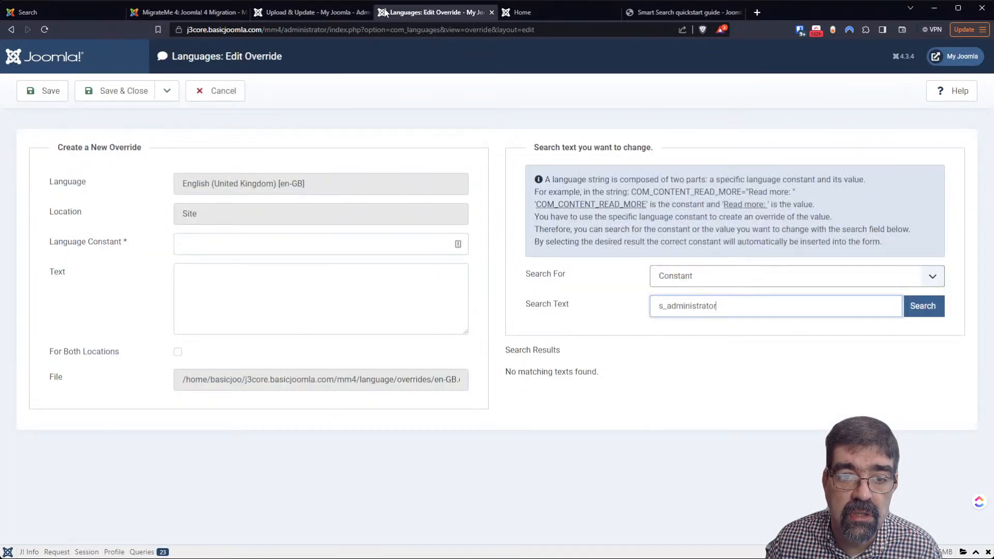
{"action": "double_click", "coordinate": [682, 306]}
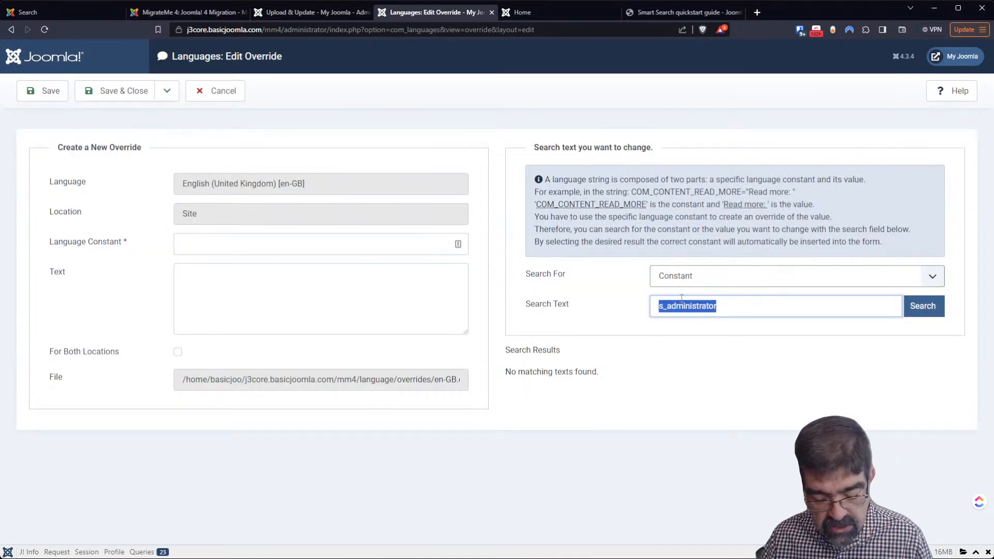
{"action": "key", "text": "ctrl+v"}
{"action": "key", "text": "Return"}
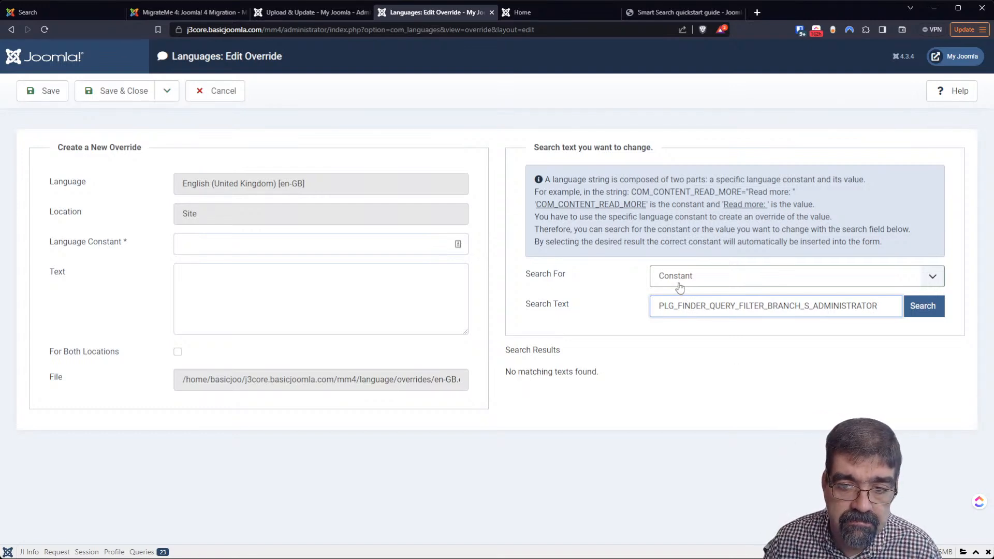
Inspect the override's file path, then abandon the new override
{"action": "left_click", "coordinate": [411, 383]}
{"action": "left_click_drag", "start_coordinate": [413, 384], "coordinate": [483, 387]}
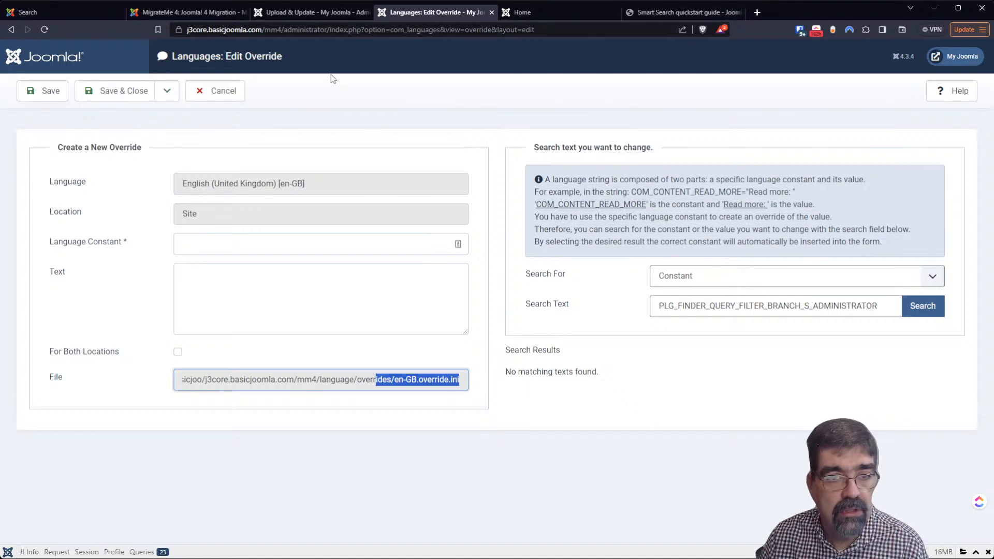
{"action": "left_click", "coordinate": [228, 89]}
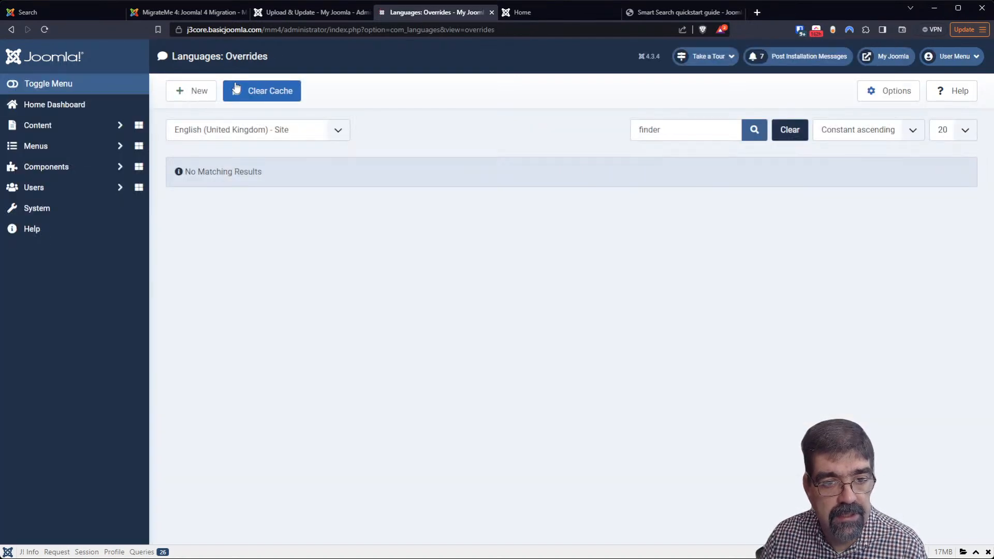
Open the Smart Search site module and reselect the untranslated author label on the front end
{"action": "left_click", "coordinate": [43, 213]}
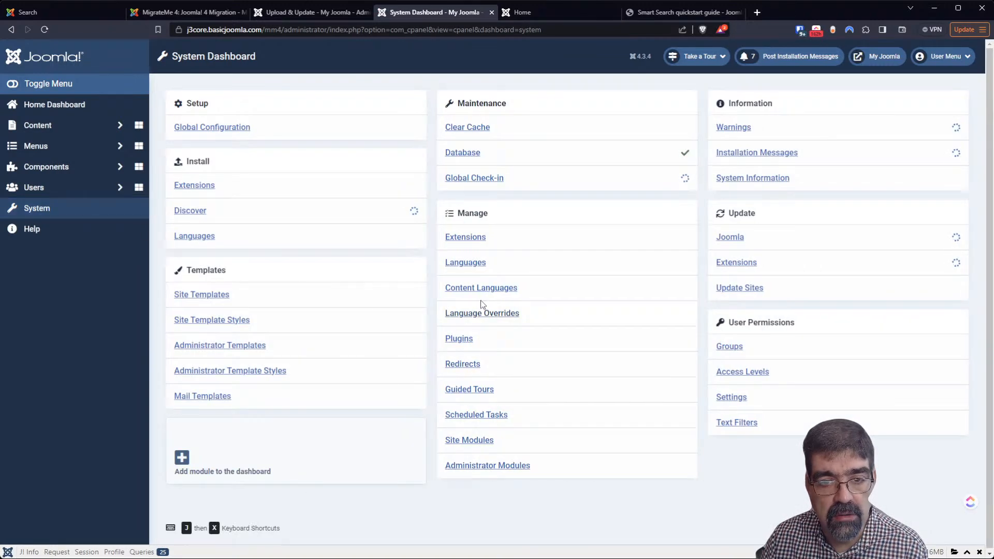
{"action": "left_click", "coordinate": [477, 441]}
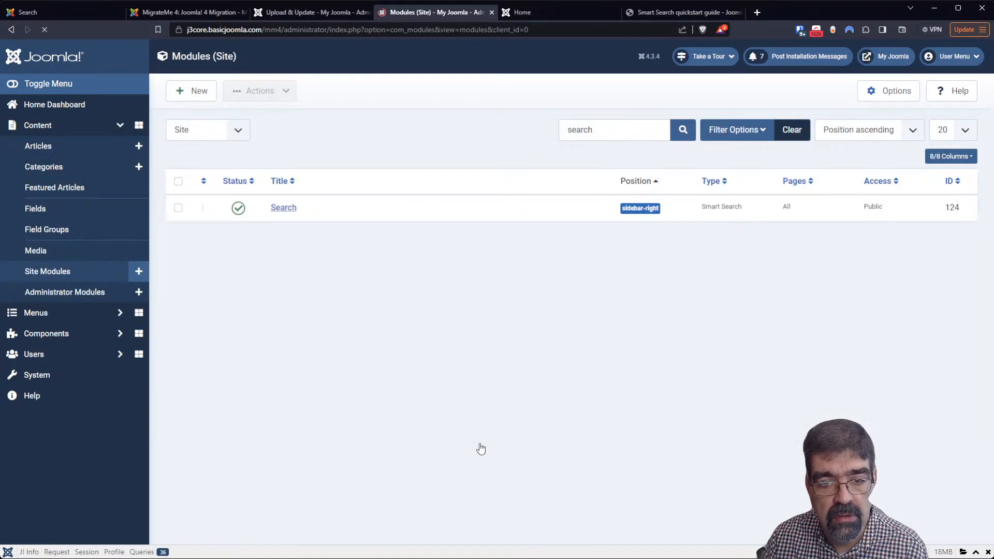
{"action": "left_click", "coordinate": [278, 211]}
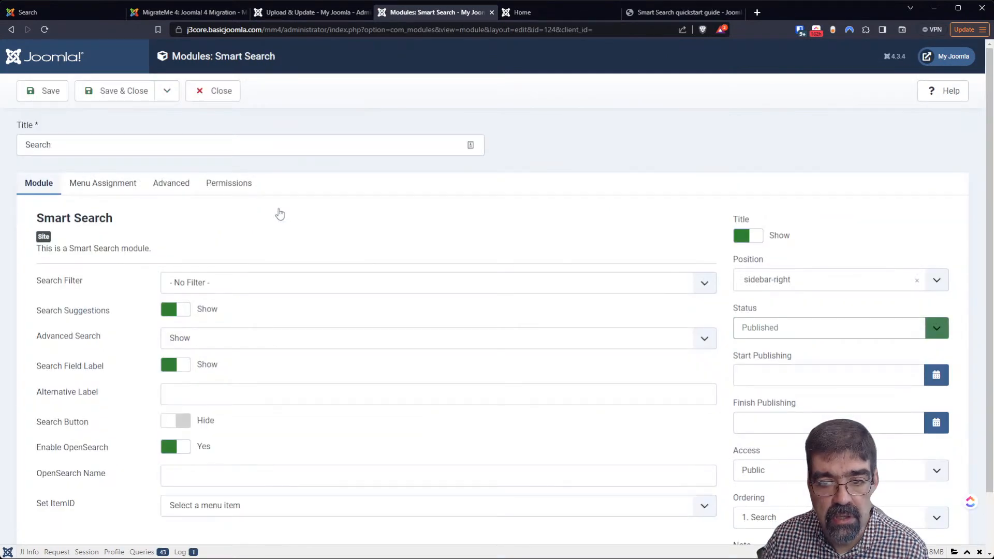
{"action": "scroll", "coordinate": [280, 214], "scroll_direction": "down", "scroll_amount": 1}
{"action": "left_click", "coordinate": [548, 8]}
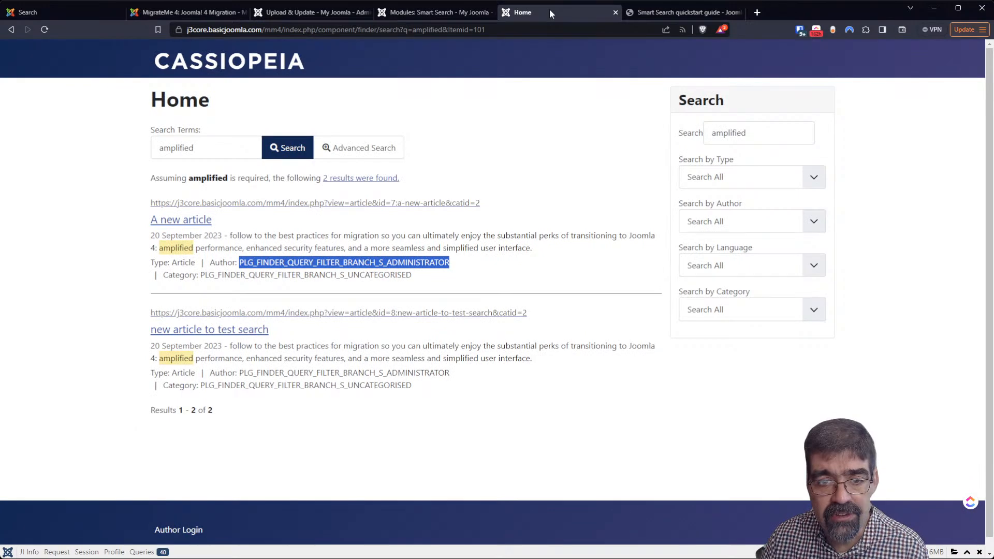
{"action": "left_click", "coordinate": [287, 261]}
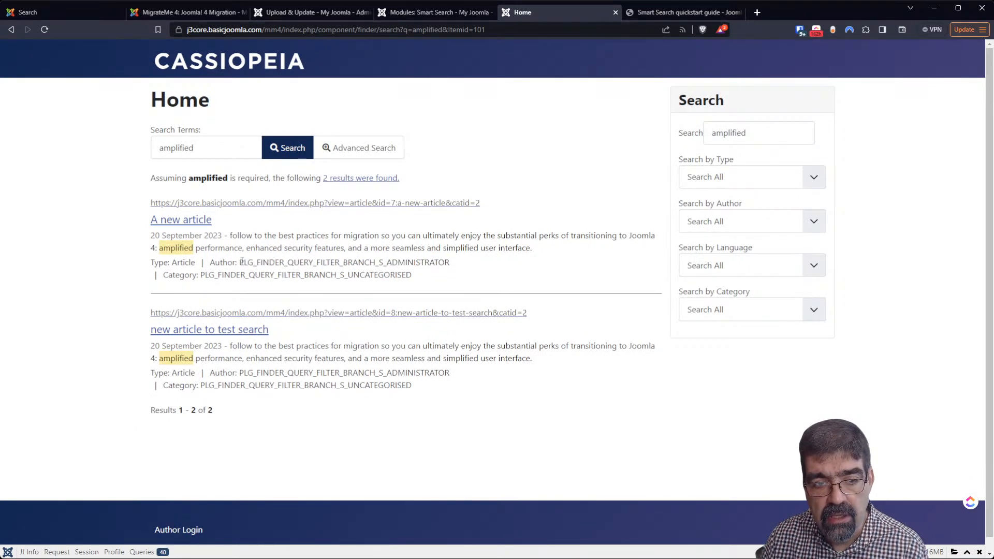
{"action": "left_click_drag", "start_coordinate": [239, 262], "coordinate": [449, 262]}
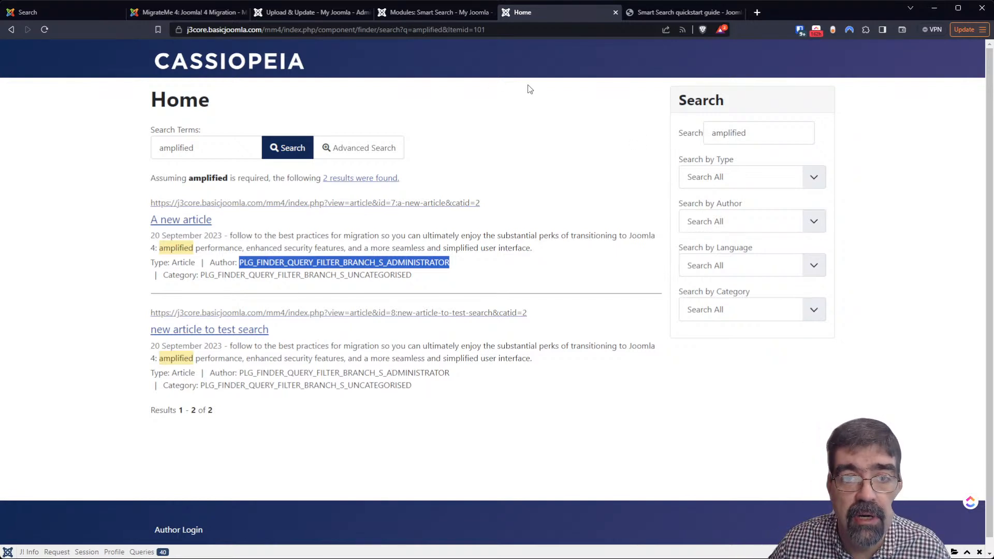
Review the module's Menu Assignment, Advanced and Permissions tabs, then view the 4.3.4 update status
{"action": "left_click", "coordinate": [404, 13]}
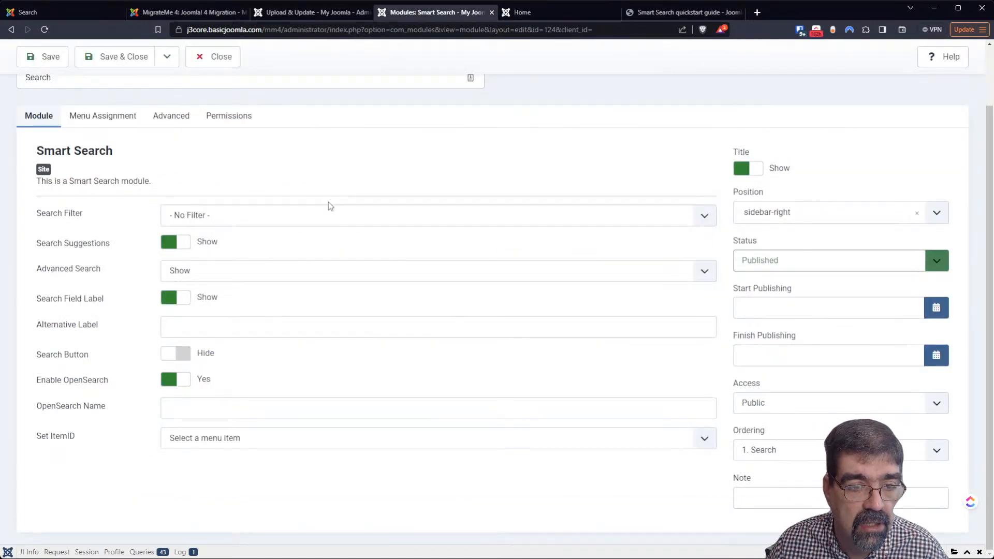
{"action": "left_click", "coordinate": [92, 116]}
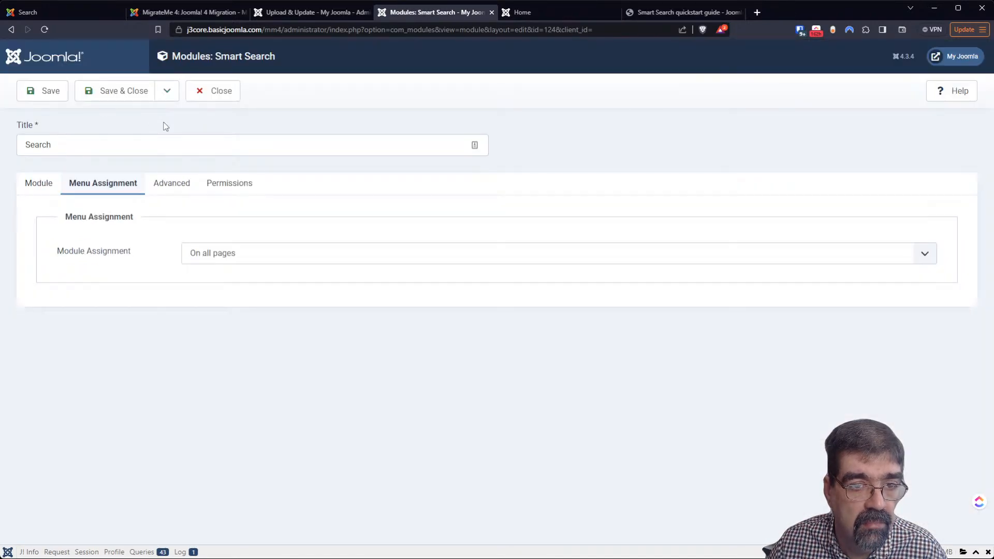
{"action": "left_click", "coordinate": [167, 189]}
{"action": "scroll", "coordinate": [361, 270], "scroll_direction": "down", "scroll_amount": 1}
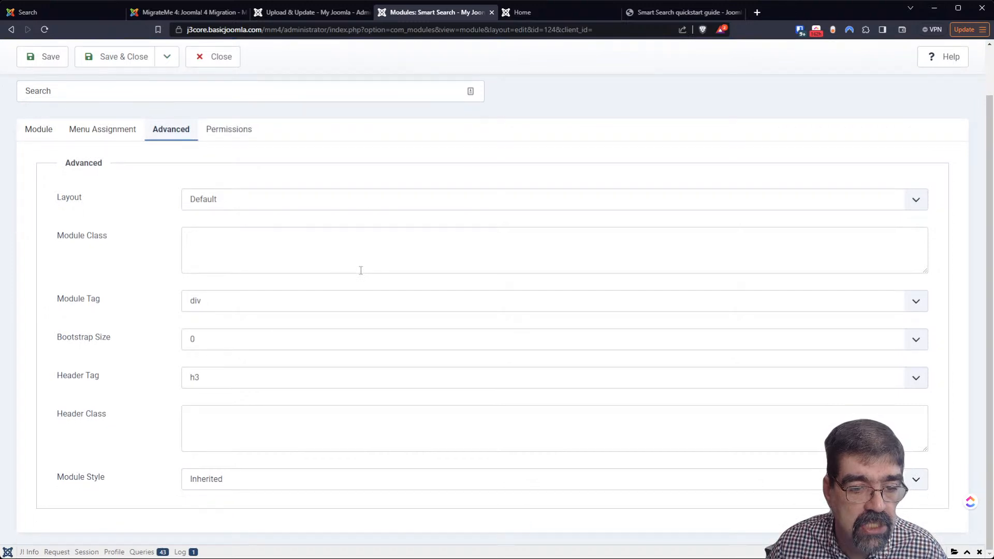
{"action": "left_click", "coordinate": [227, 131]}
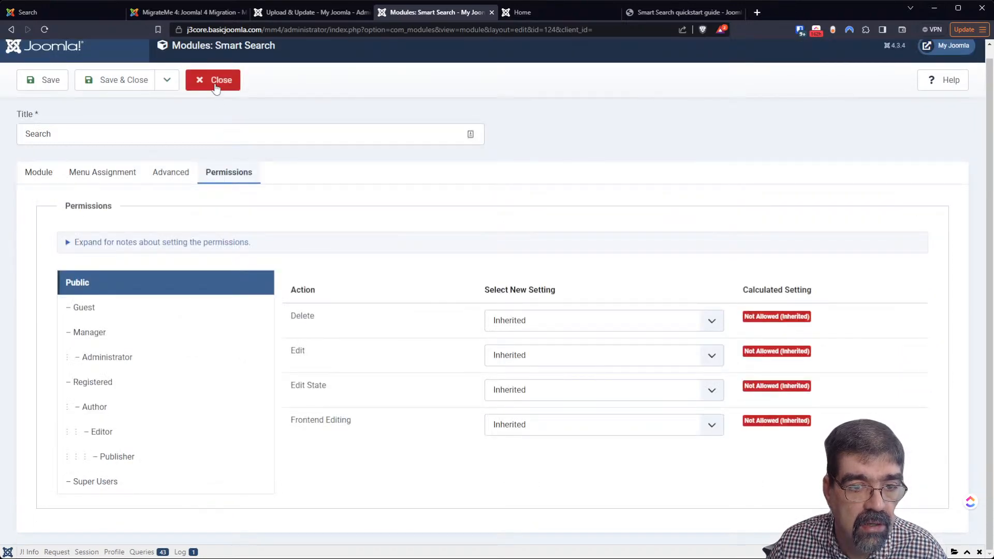
{"action": "left_click", "coordinate": [301, 14]}
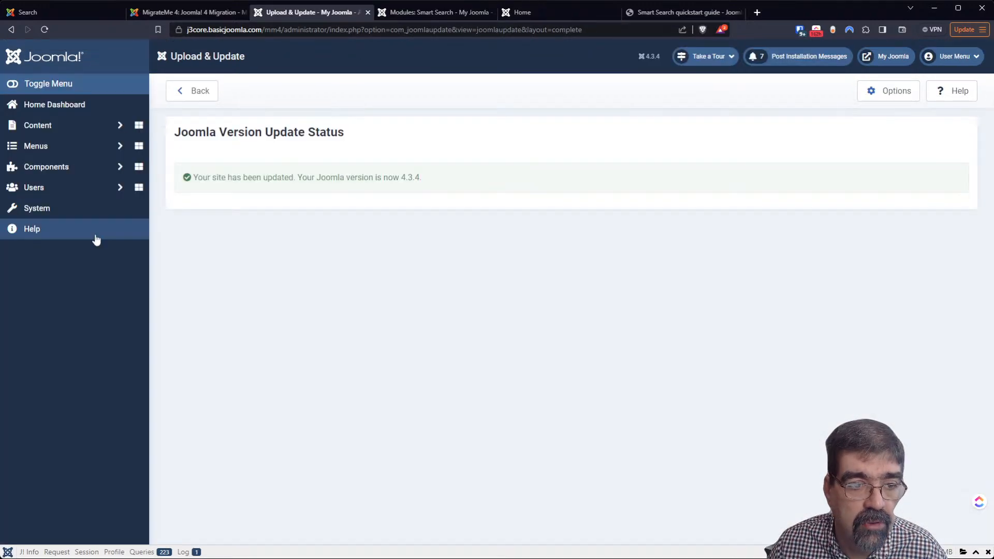
Open the installed site languages and select English (United Kingdom)
{"action": "left_click", "coordinate": [77, 217]}
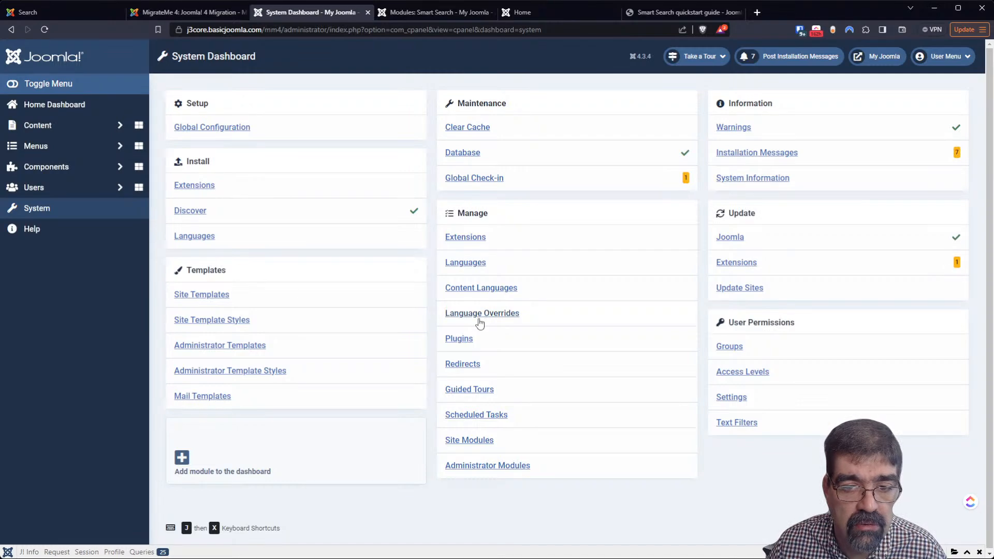
{"action": "left_click", "coordinate": [468, 267]}
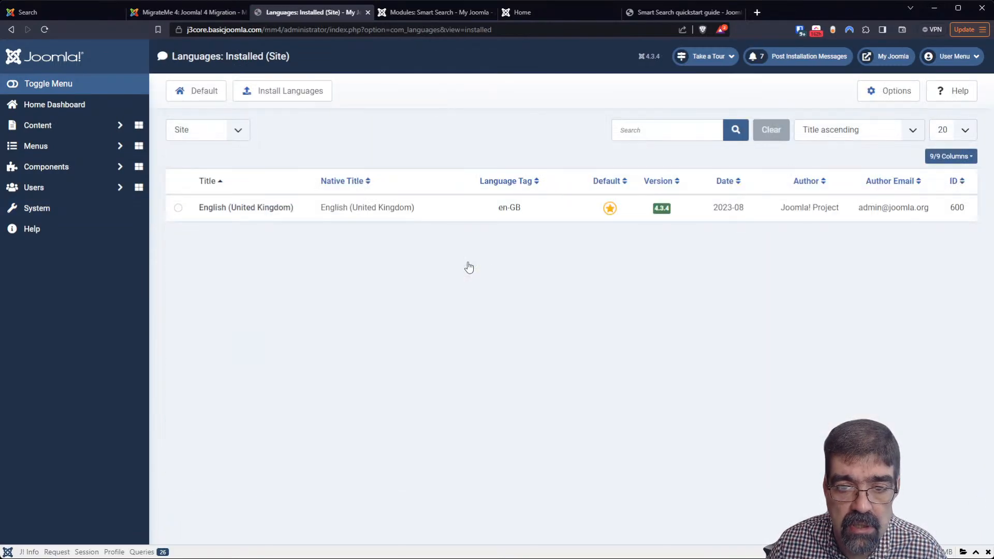
{"action": "left_click", "coordinate": [178, 208]}
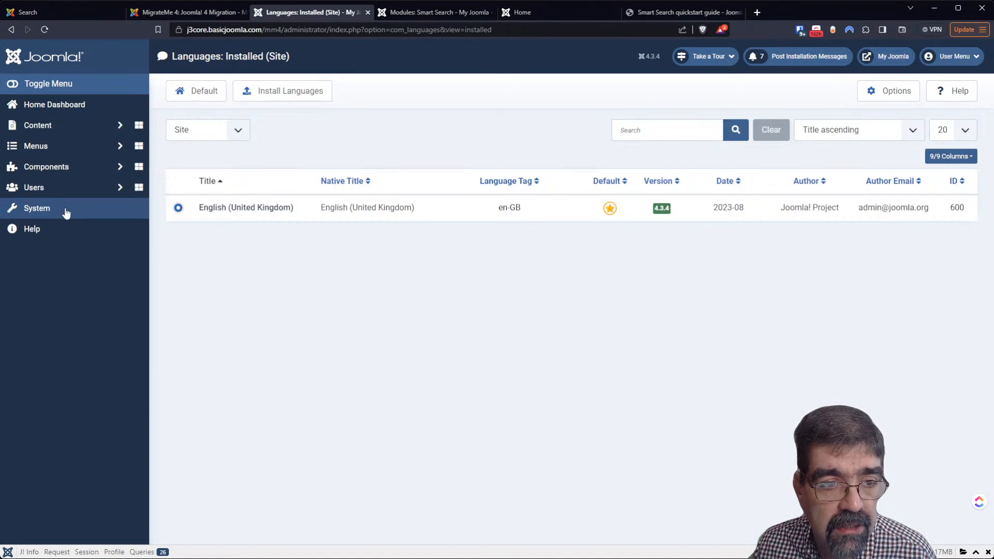
Install the JMP File Manager component by uploading its package file
{"action": "middle_click", "coordinate": [85, 213]}
{"action": "left_click", "coordinate": [444, 15]}
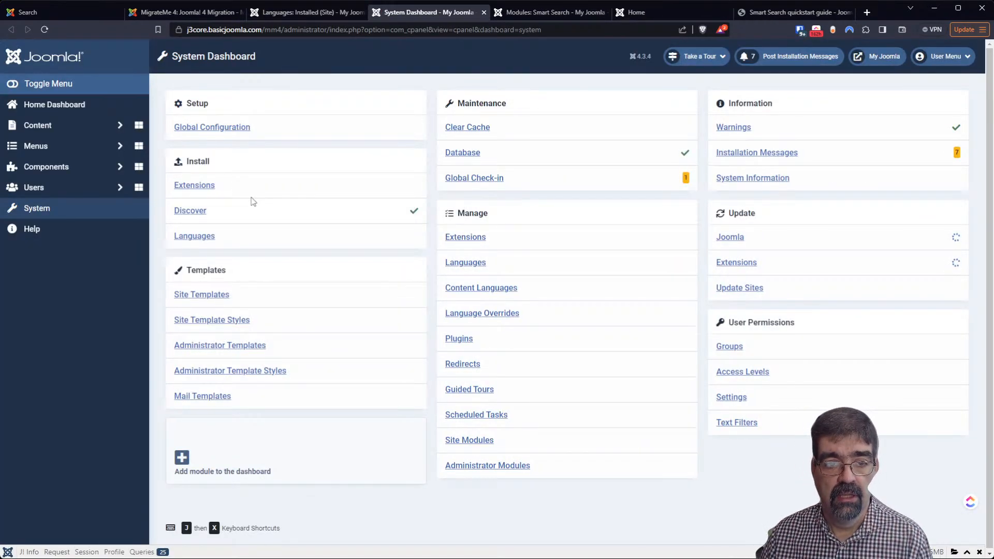
{"action": "left_click", "coordinate": [208, 188]}
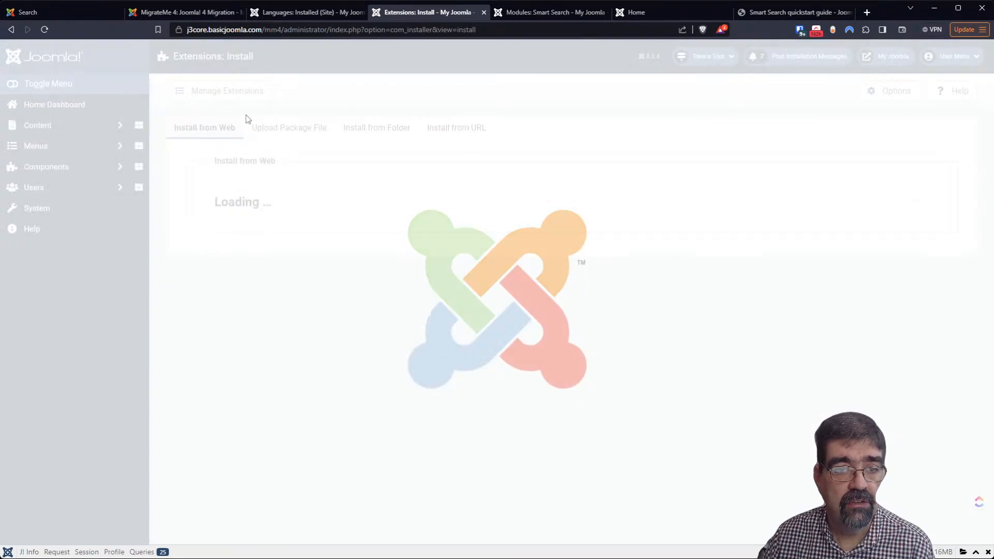
{"action": "left_click", "coordinate": [302, 133]}
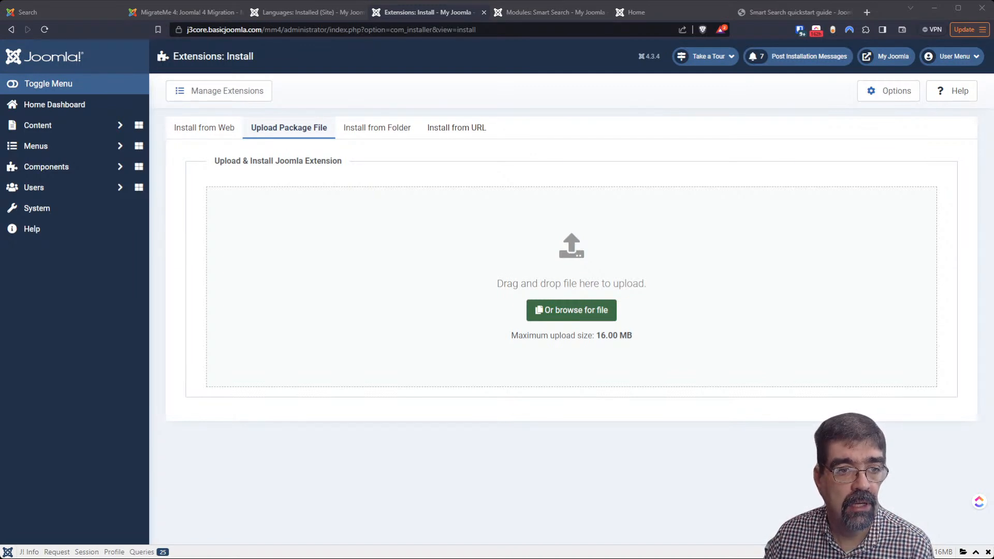
{"action": "double_click", "coordinate": [154, 138]}
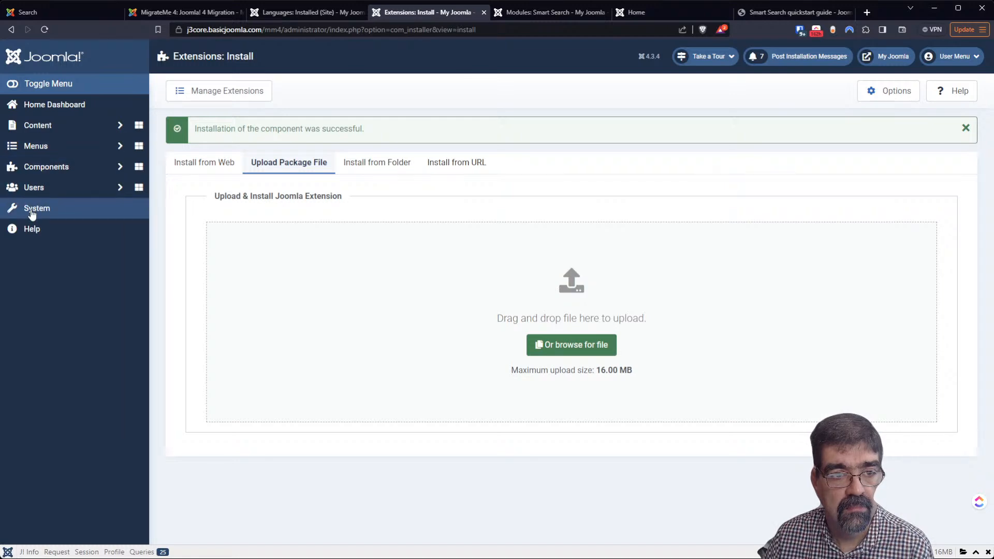
{"action": "left_click", "coordinate": [36, 173]}
Set JMP File Manager's path option from 'images' to '/' and save
{"action": "left_click", "coordinate": [45, 233]}
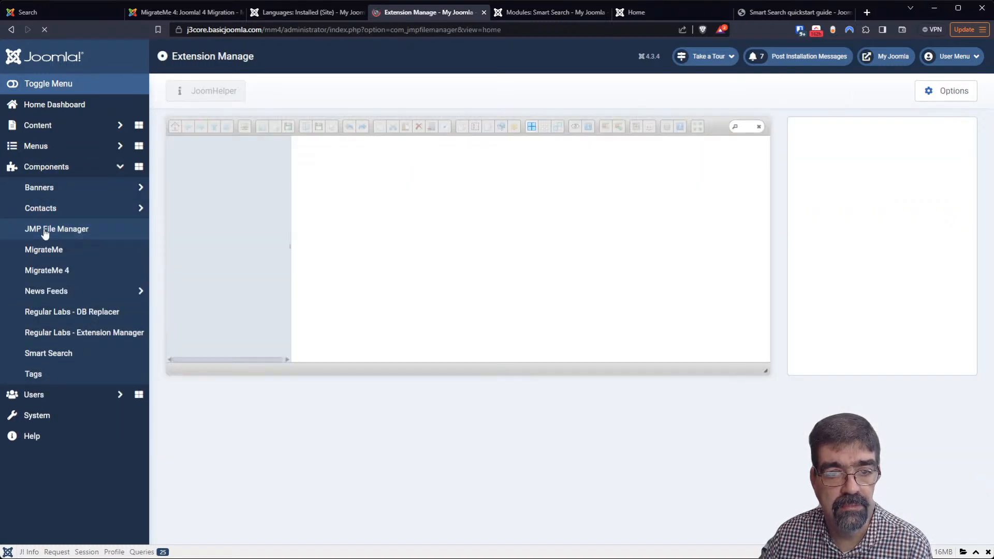
{"action": "left_click", "coordinate": [934, 96]}
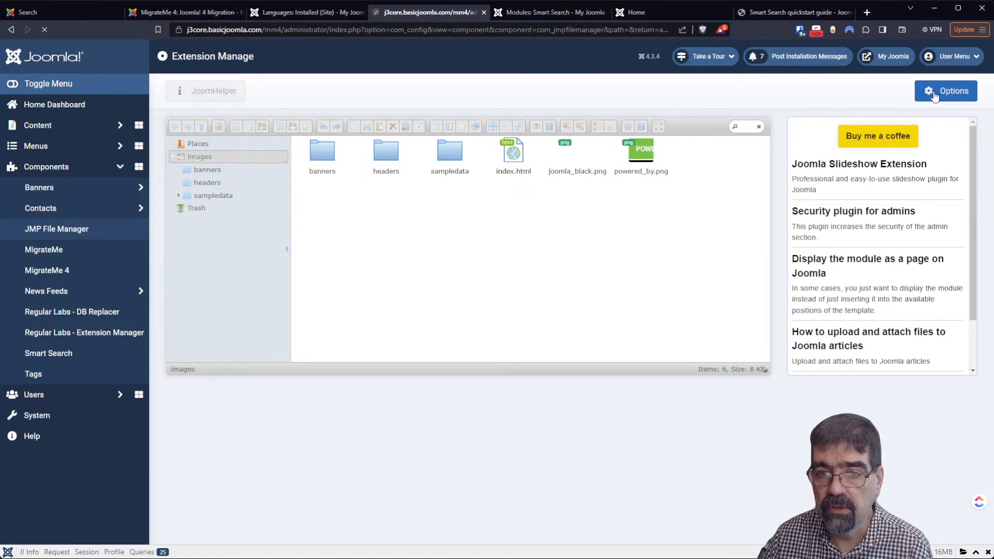
{"action": "left_click_drag", "start_coordinate": [624, 201], "coordinate": [443, 198]}
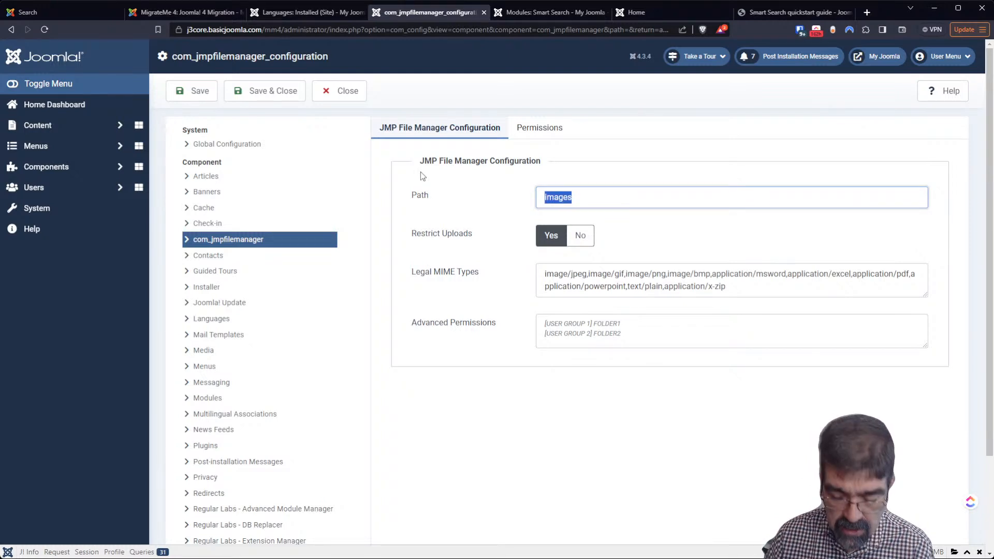
{"action": "type", "text": "/"}
{"action": "left_click", "coordinate": [277, 98]}
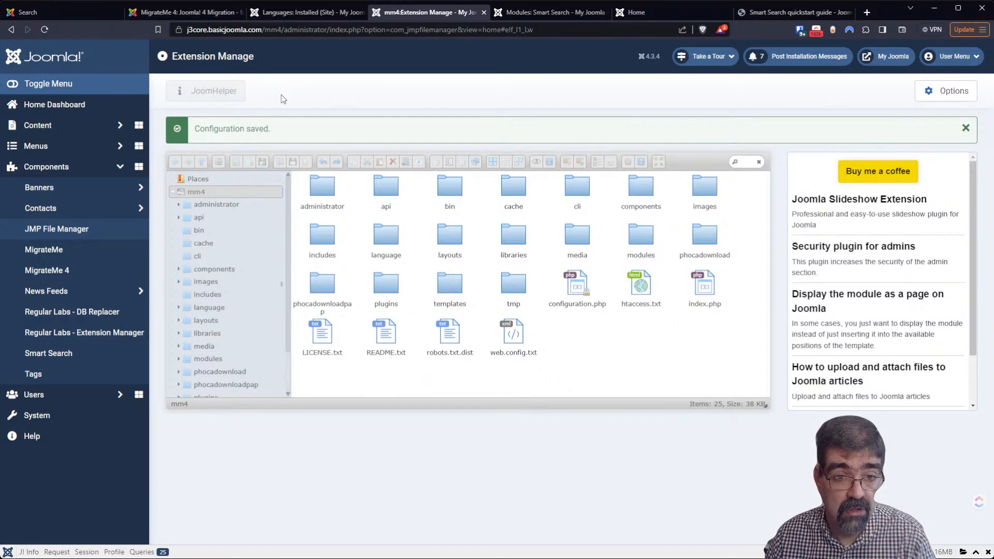
Search the site files for 'smart' across the whole site
{"action": "left_click", "coordinate": [743, 159]}
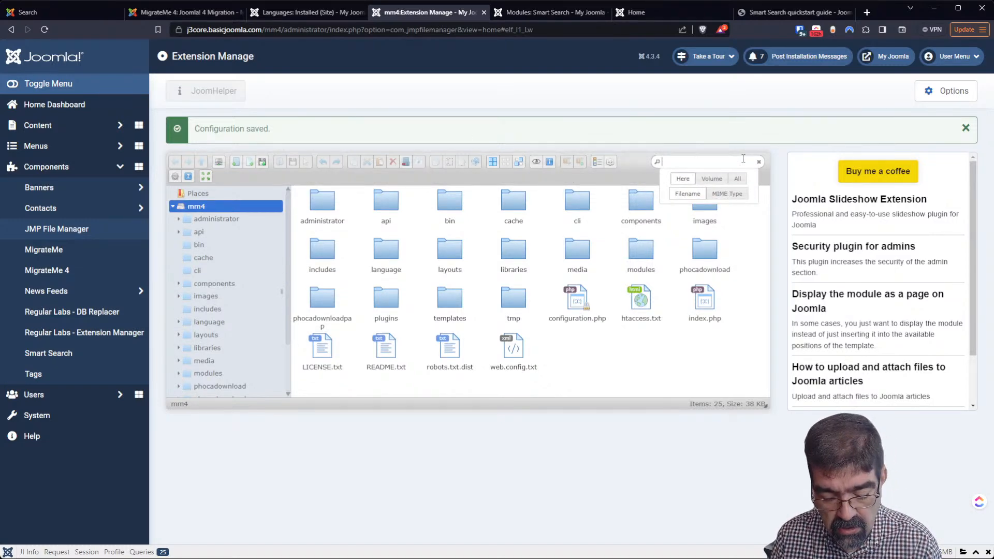
{"action": "type", "text": "smart"}
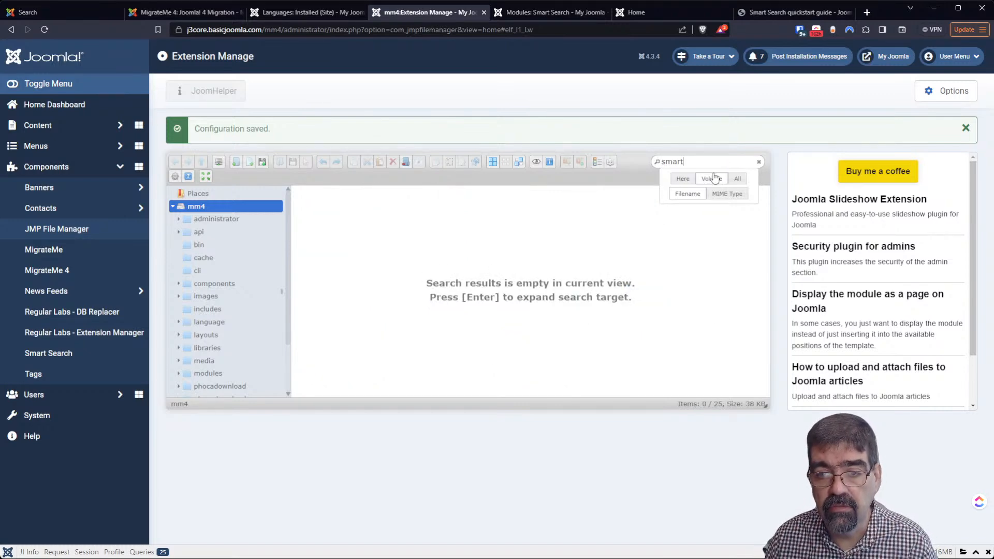
{"action": "key", "text": "Return"}
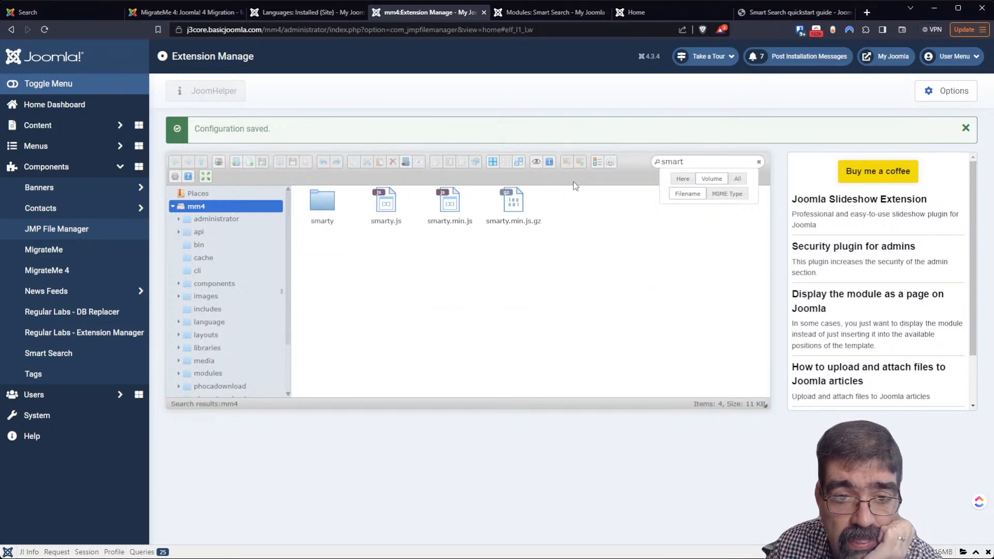
{"action": "scroll", "coordinate": [187, 313], "scroll_direction": "down", "scroll_amount": 2}
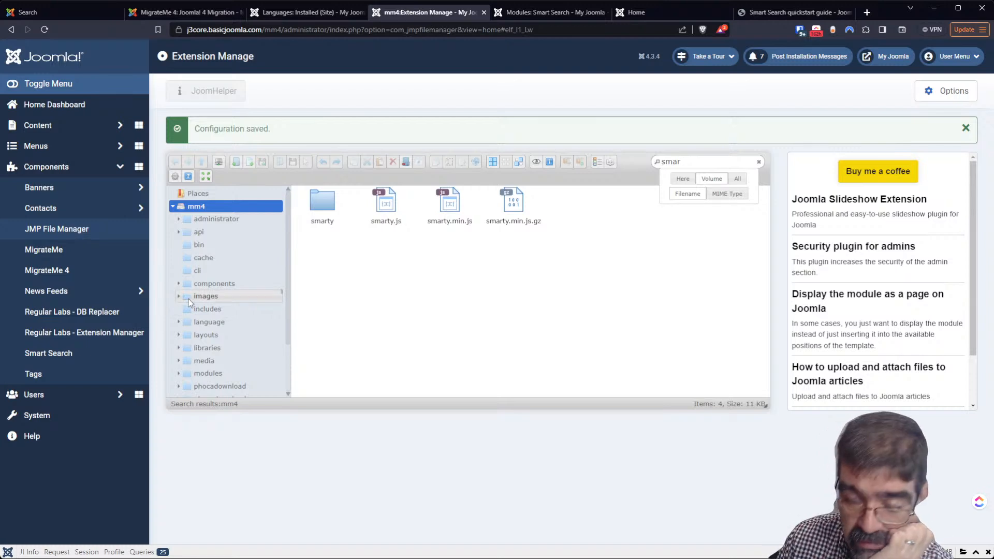
Change the file search to 'search' and browse the 84 matching site files
{"action": "key", "text": "BackSpace"}
{"action": "key", "text": "BackSpace"}
{"action": "key", "text": "BackSpace"}
{"action": "key", "text": "BackSpace"}
{"action": "type", "text": "earch"}
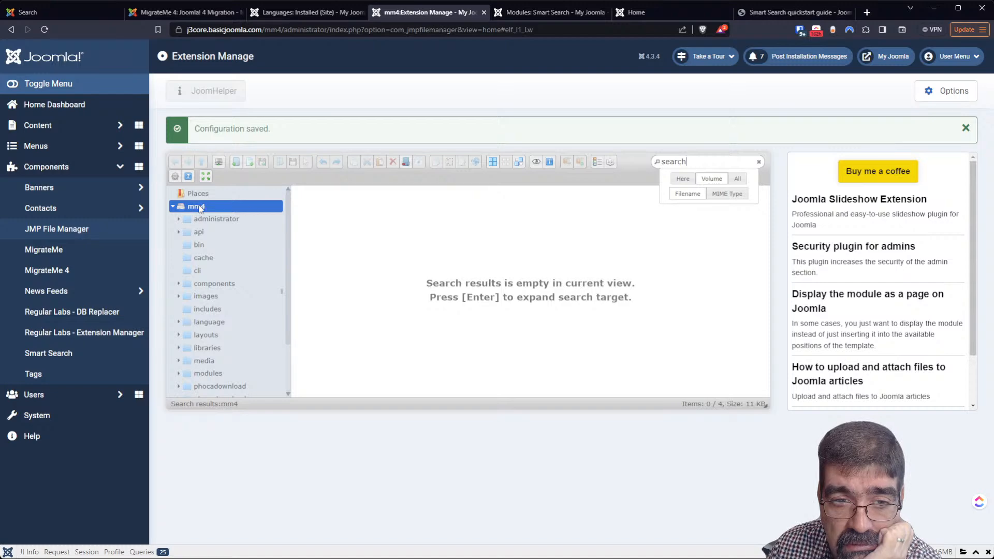
{"action": "left_click", "coordinate": [722, 181]}
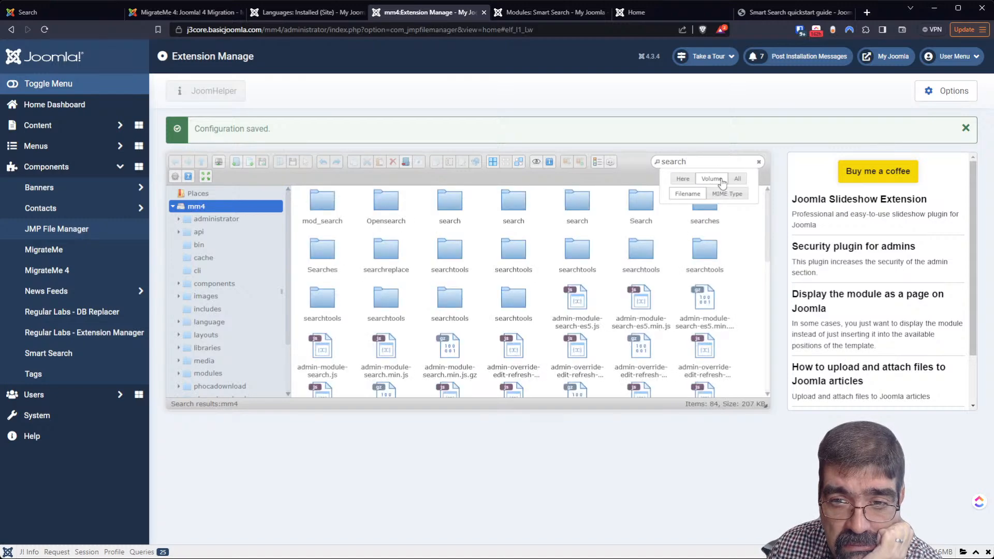
{"action": "scroll", "coordinate": [507, 223], "scroll_direction": "down", "scroll_amount": 3}
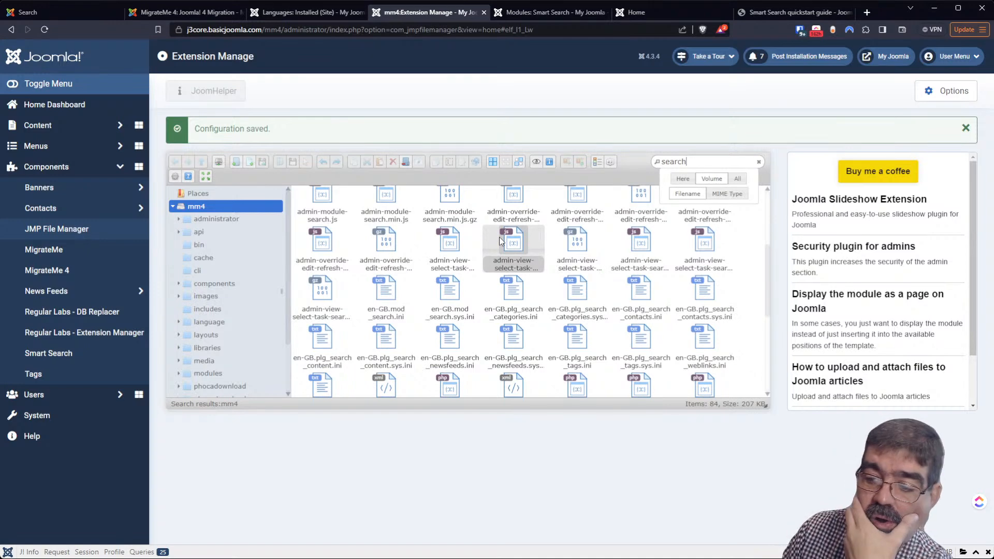
{"action": "scroll", "coordinate": [703, 269], "scroll_direction": "up", "scroll_amount": 3}
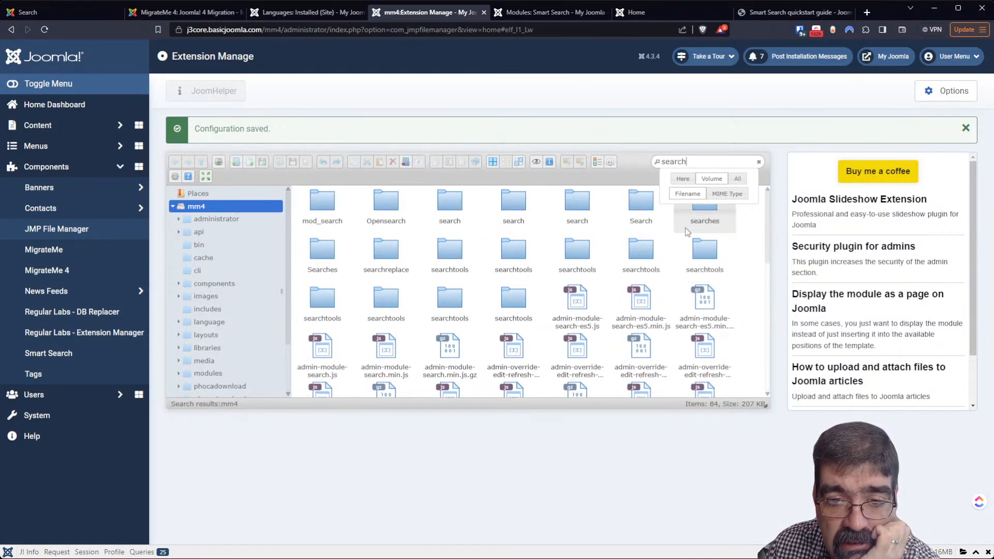
{"action": "scroll", "coordinate": [664, 265], "scroll_direction": "down", "scroll_amount": 2}
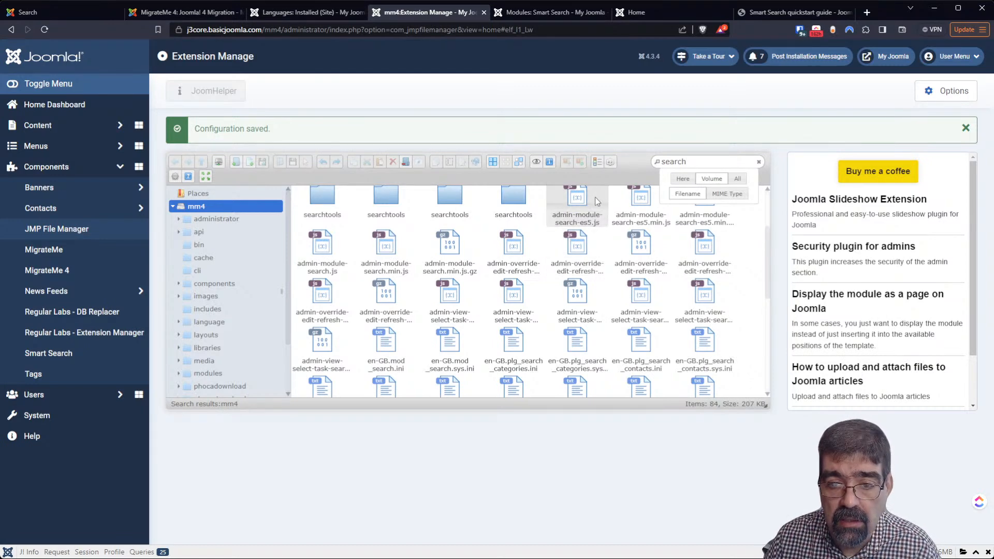
{"action": "scroll", "coordinate": [574, 268], "scroll_direction": "down", "scroll_amount": 1}
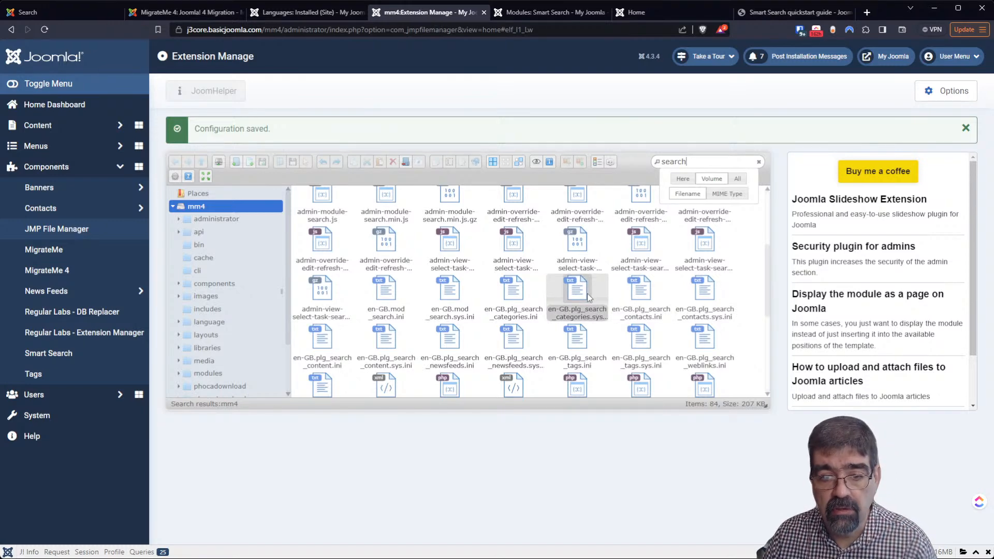
{"action": "scroll", "coordinate": [657, 301], "scroll_direction": "down", "scroll_amount": 1}
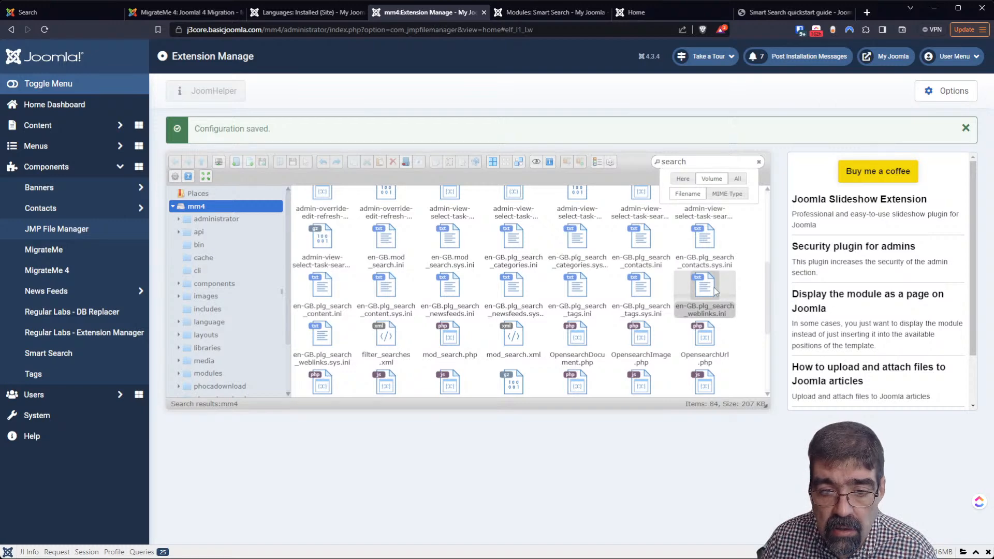
{"action": "scroll", "coordinate": [715, 292], "scroll_direction": "down", "scroll_amount": 1}
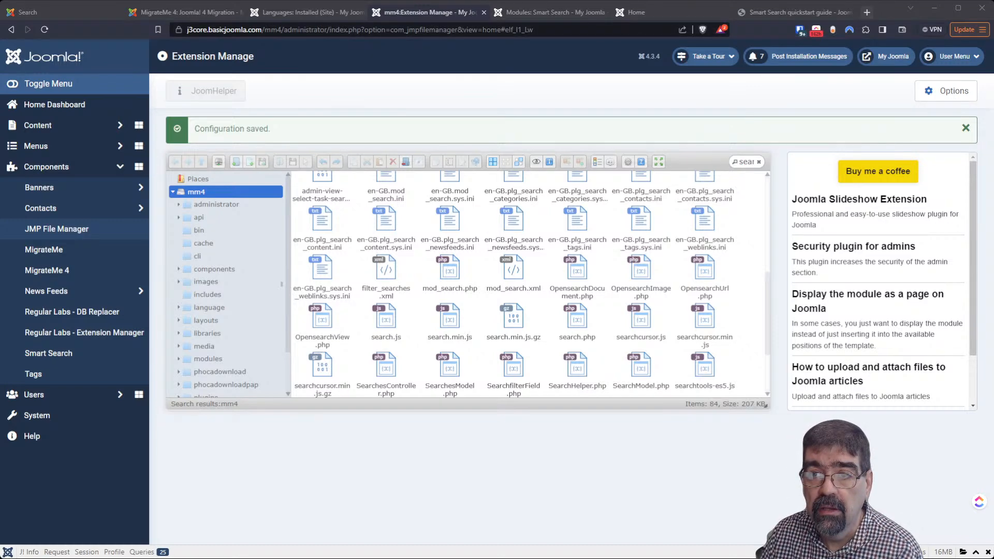
{"action": "key", "text": "ctrl+t"}
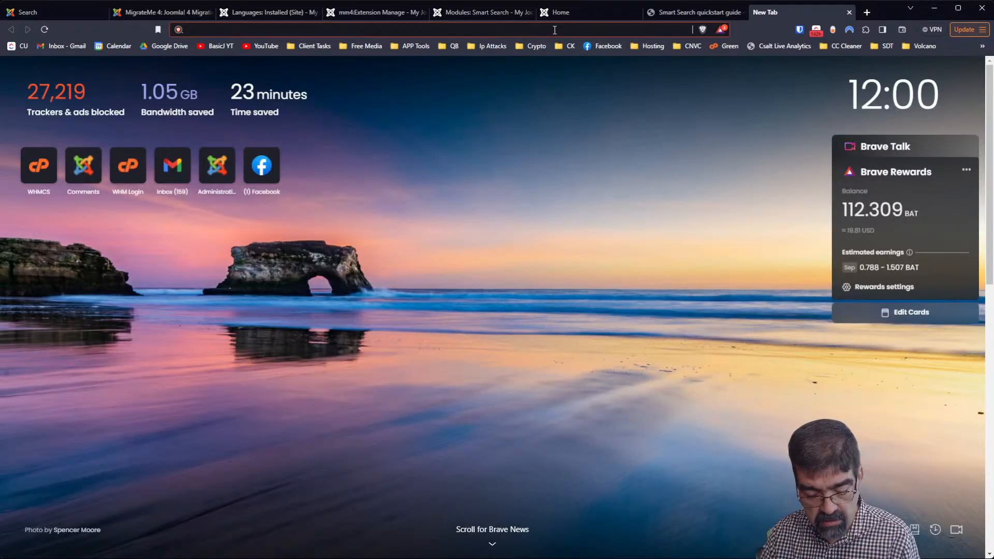
Load cuffedemo.co.uk/search?q=millions and review its two results, an article and a tag
{"action": "type", "text": "cuffedemo.co.uk/search?q=millions"}
{"action": "key", "text": "Return"}
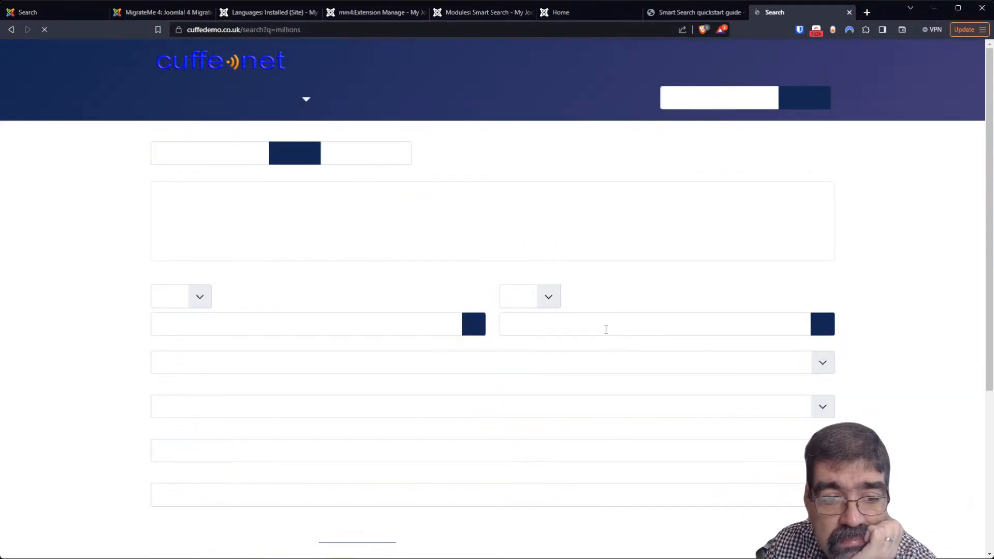
{"action": "scroll", "coordinate": [381, 280], "scroll_direction": "down", "scroll_amount": 5}
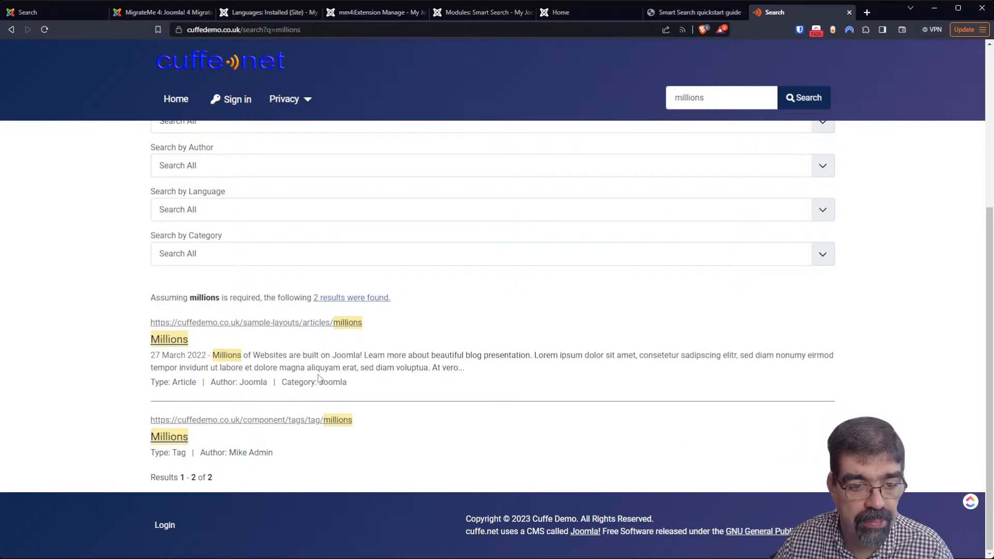
{"action": "scroll", "coordinate": [318, 378], "scroll_direction": "up", "scroll_amount": 4}
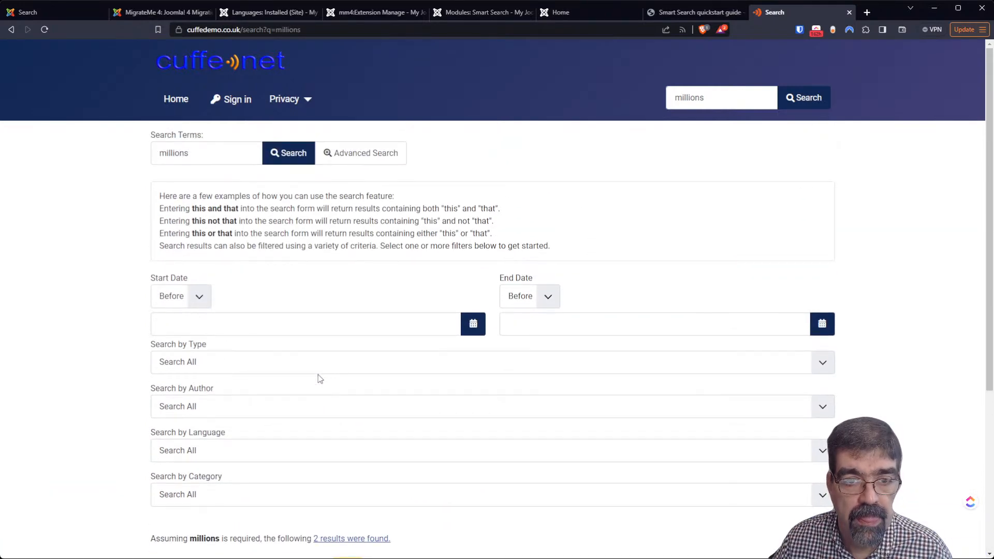
{"action": "scroll", "coordinate": [318, 375], "scroll_direction": "down", "scroll_amount": 4}
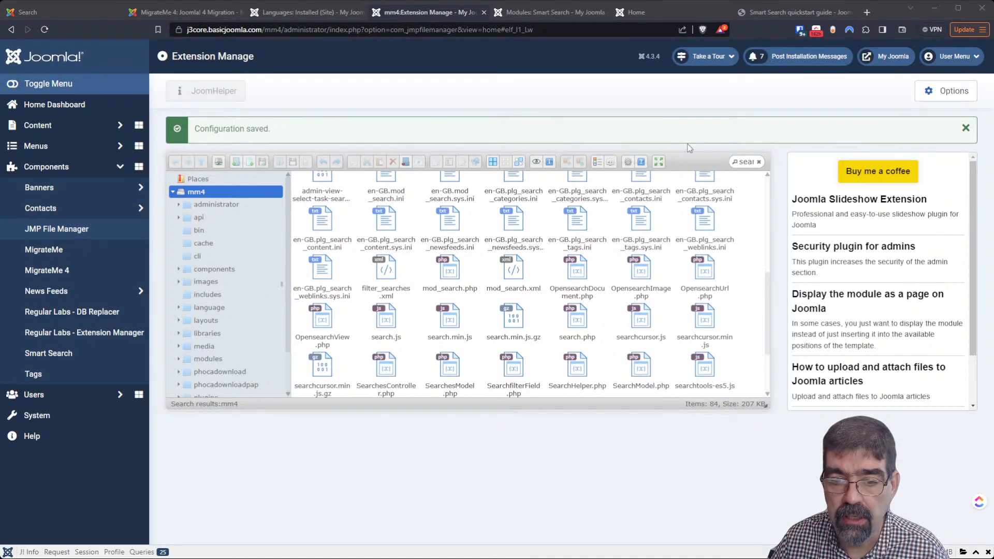
{"action": "left_click", "coordinate": [511, 297]}
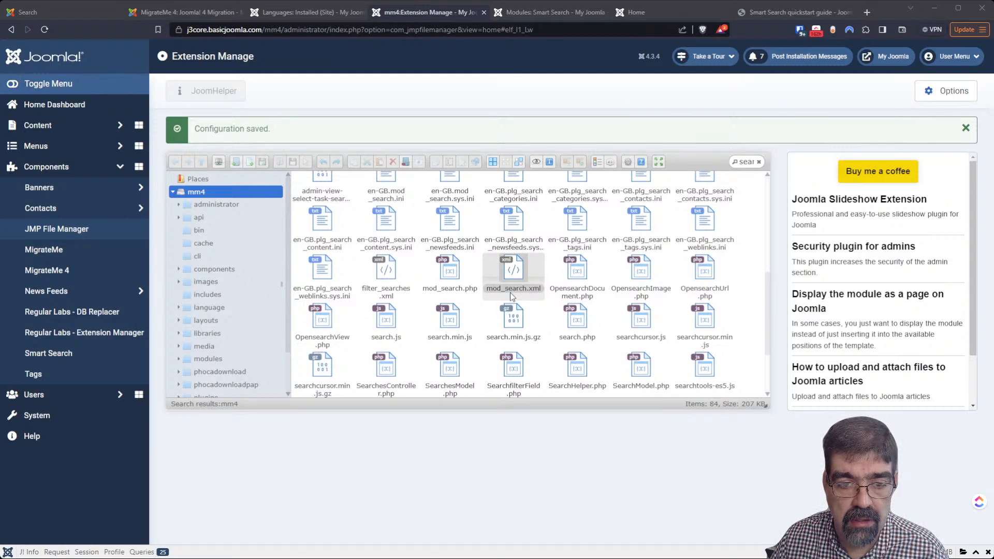
{"action": "scroll", "coordinate": [510, 292], "scroll_direction": "up", "scroll_amount": 4}
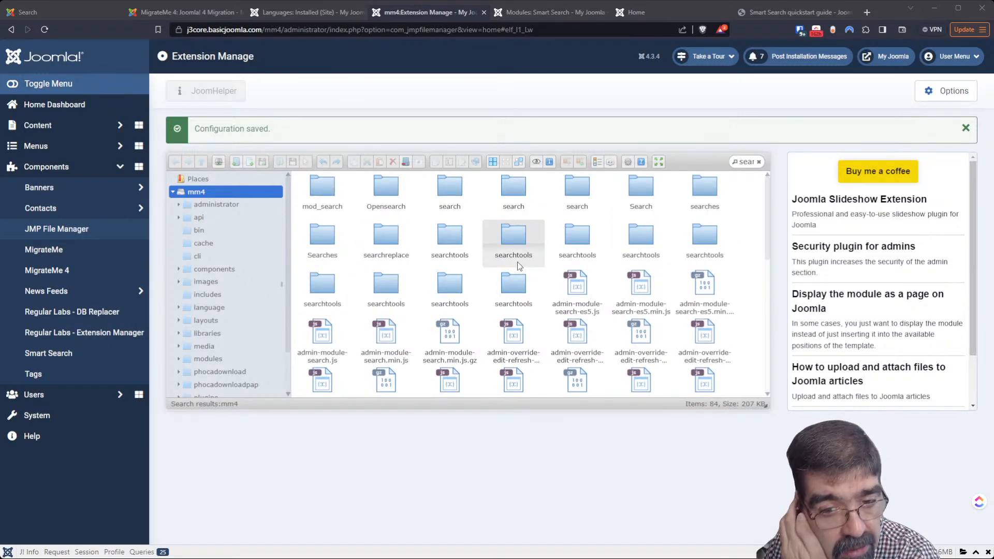
{"action": "scroll", "coordinate": [619, 298], "scroll_direction": "down", "scroll_amount": 2}
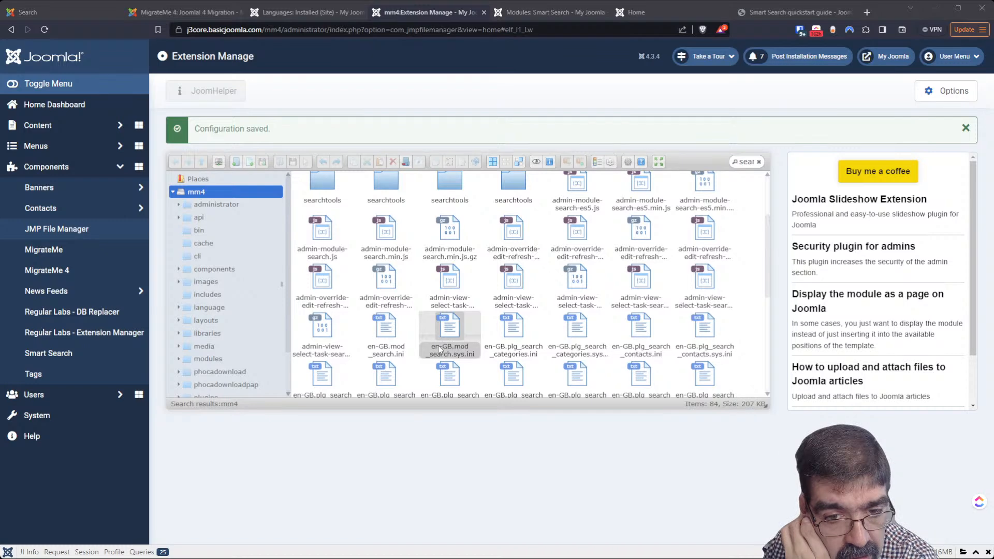
{"action": "right_click", "coordinate": [389, 330]}
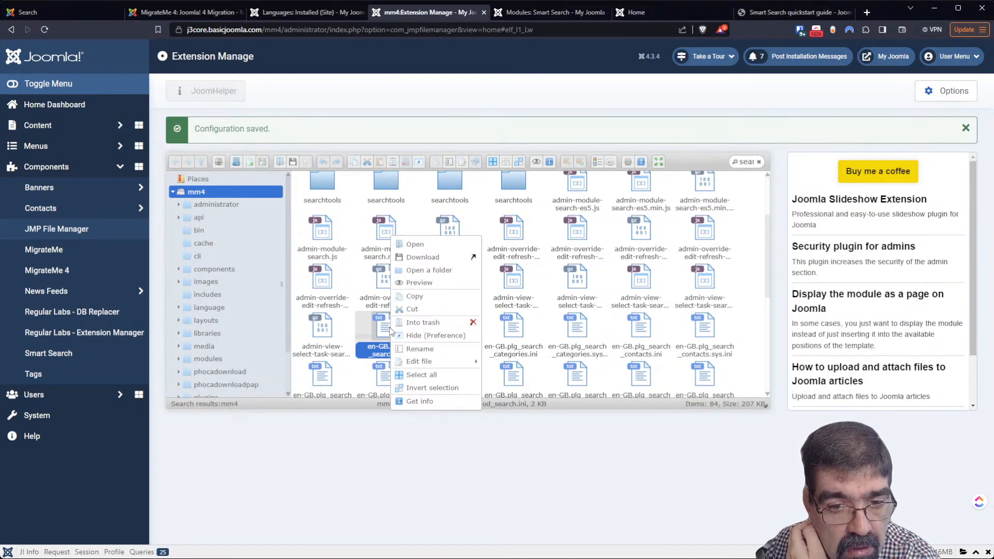
{"action": "mouse_move", "coordinate": [420, 363]}
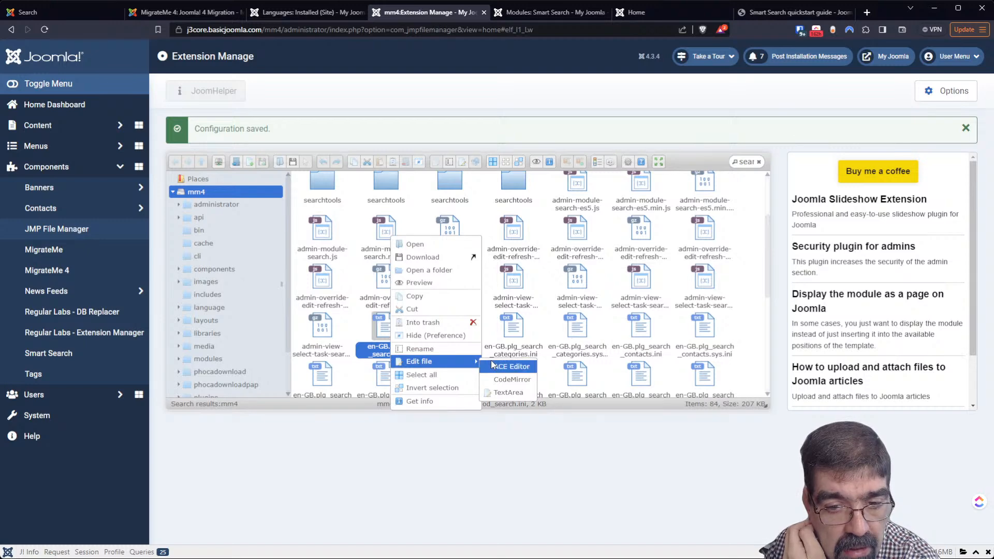
{"action": "left_click", "coordinate": [500, 392]}
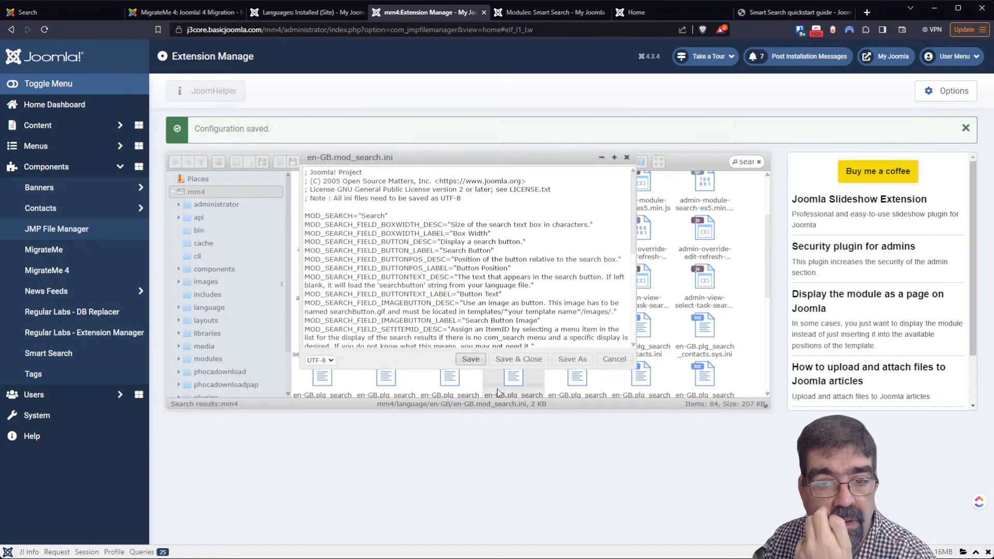
{"action": "left_click", "coordinate": [381, 217]}
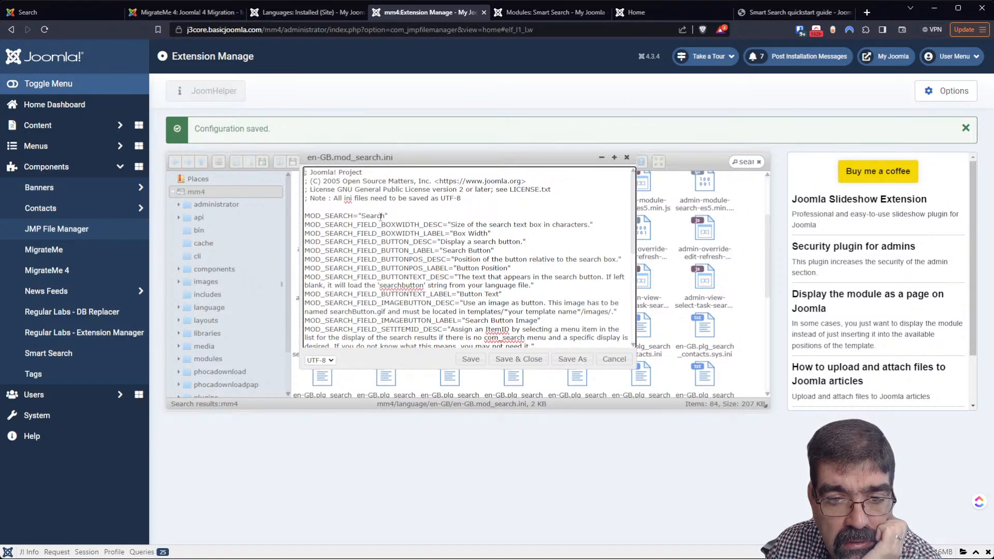
{"action": "scroll", "coordinate": [381, 217], "scroll_direction": "down", "scroll_amount": 6}
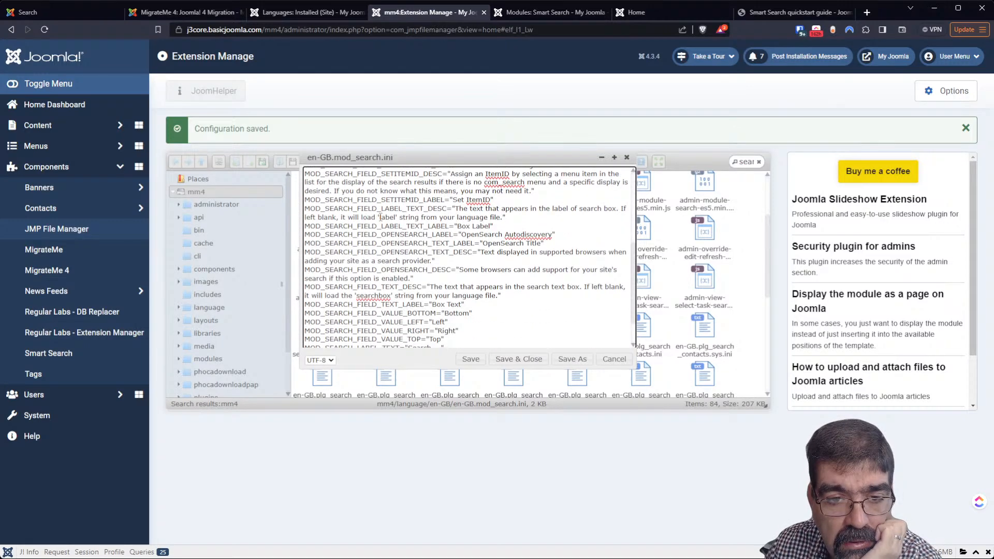
{"action": "scroll", "coordinate": [380, 217], "scroll_direction": "down", "scroll_amount": 2}
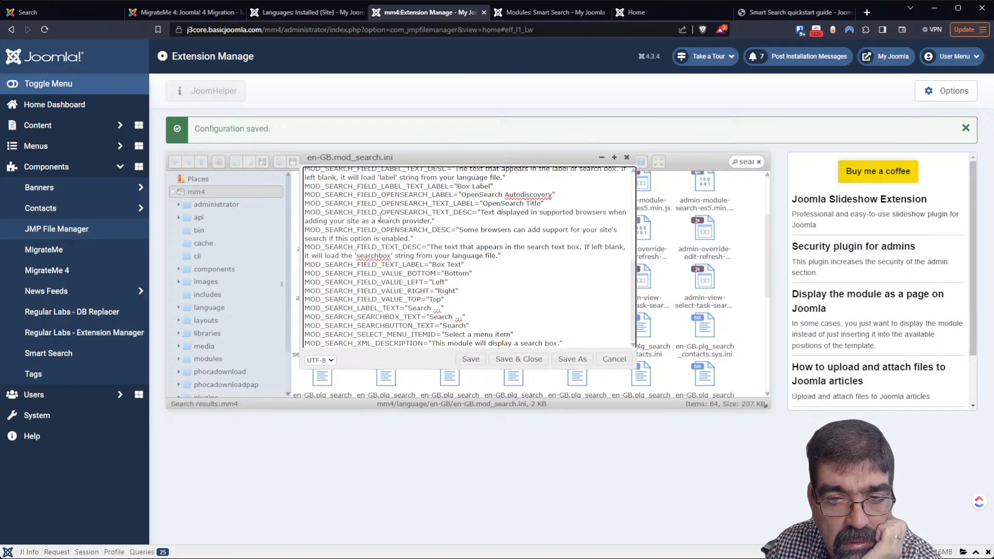
{"action": "scroll", "coordinate": [380, 217], "scroll_direction": "up", "scroll_amount": 10}
{"action": "left_click", "coordinate": [614, 359]}
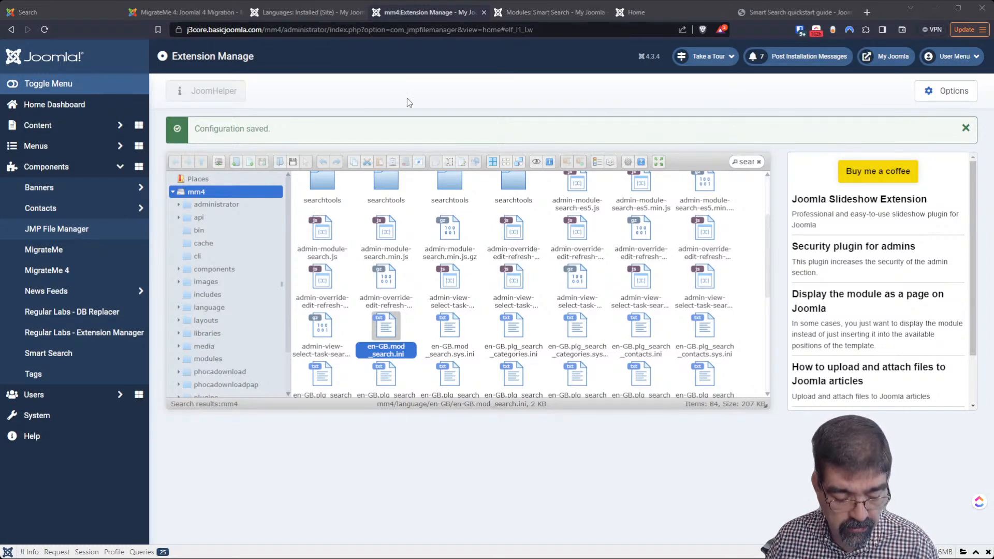
Bring the cPanel tab into this window and find the MultiPHP INI Editor by searching 'php'
{"action": "left_click_drag", "start_coordinate": [410, 29], "coordinate": [407, 28]}
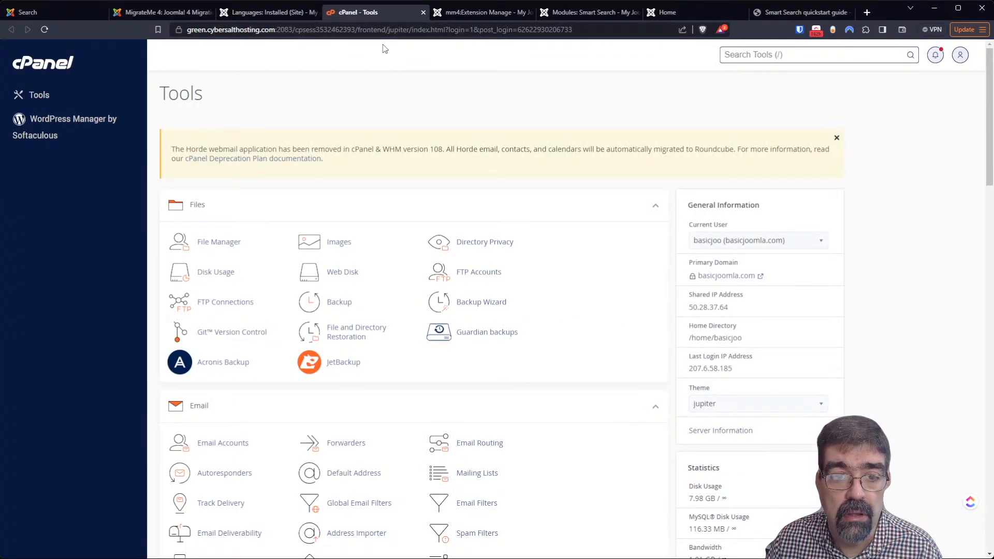
{"action": "left_click_drag", "start_coordinate": [369, 14], "coordinate": [47, 12]}
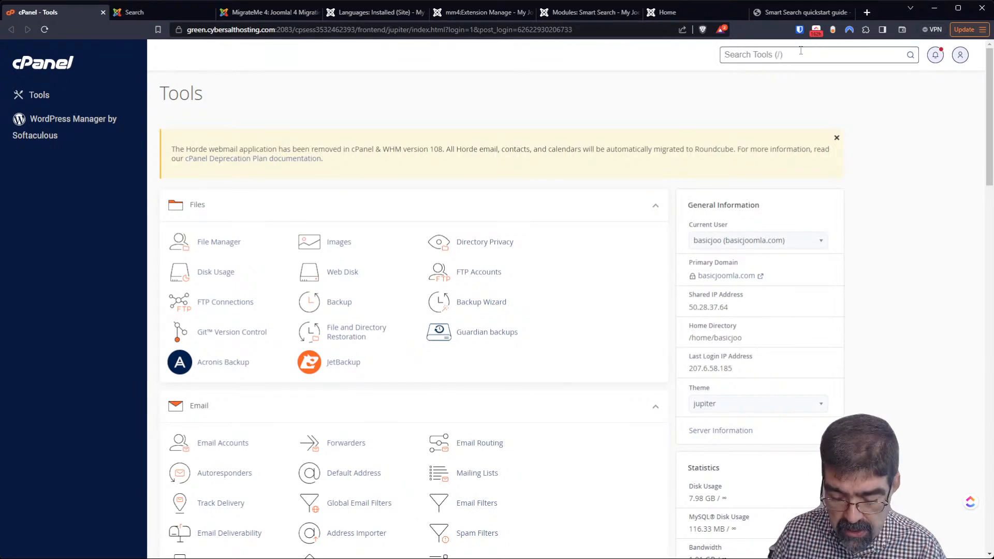
{"action": "type", "text": "php"}
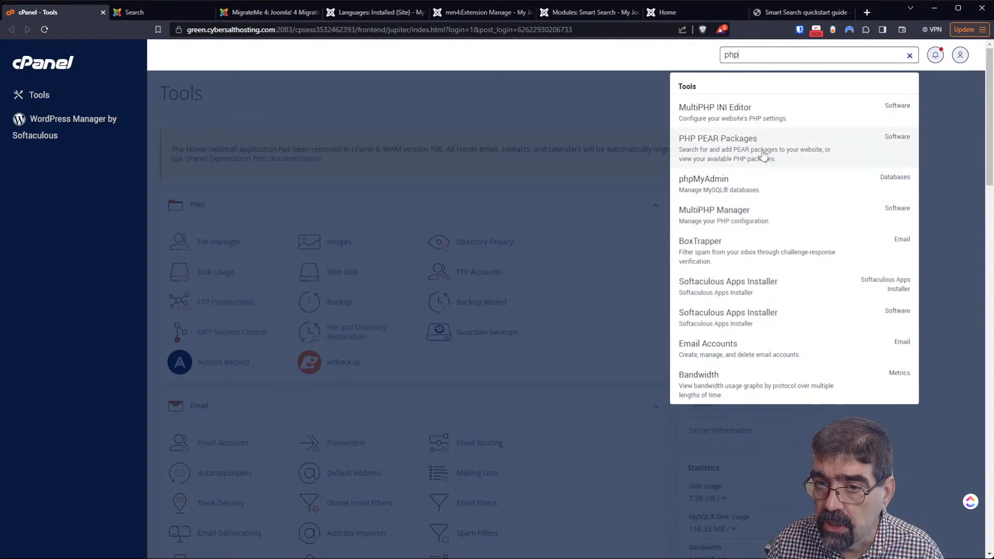
{"action": "left_click", "coordinate": [761, 115]}
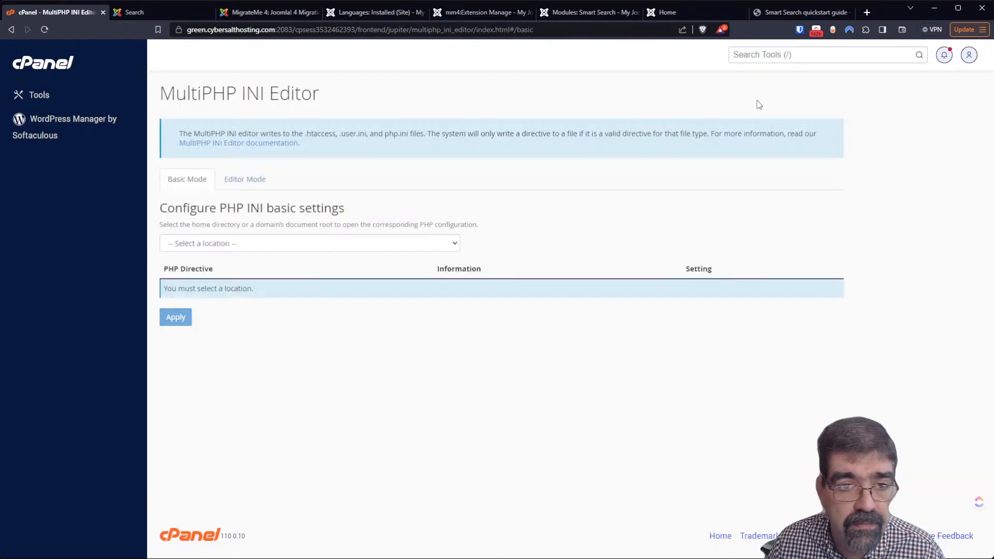
For j3core.basicjoomla.com, change post_max_size and upload_max_filesize to 64 and apply the settings
{"action": "left_click", "coordinate": [342, 243]}
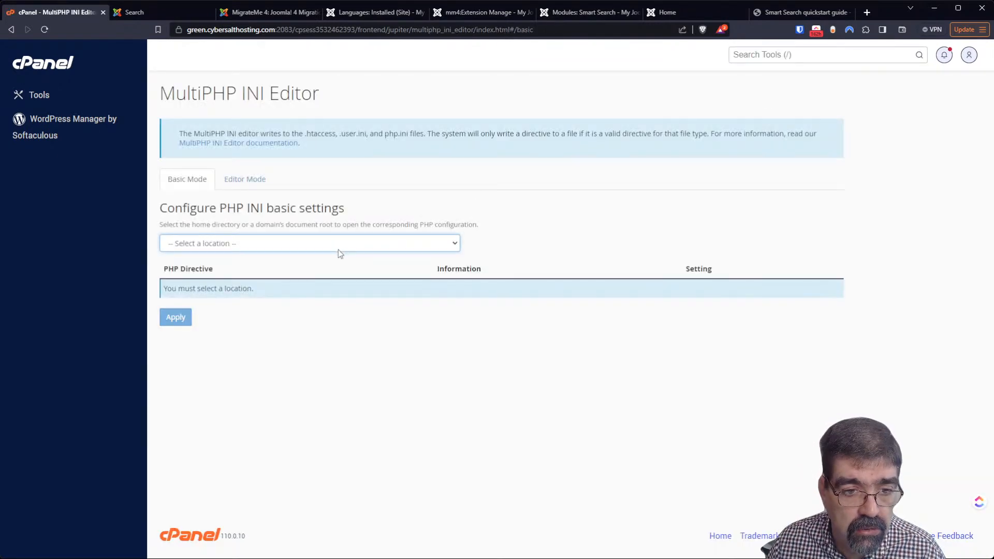
{"action": "left_click", "coordinate": [250, 300]}
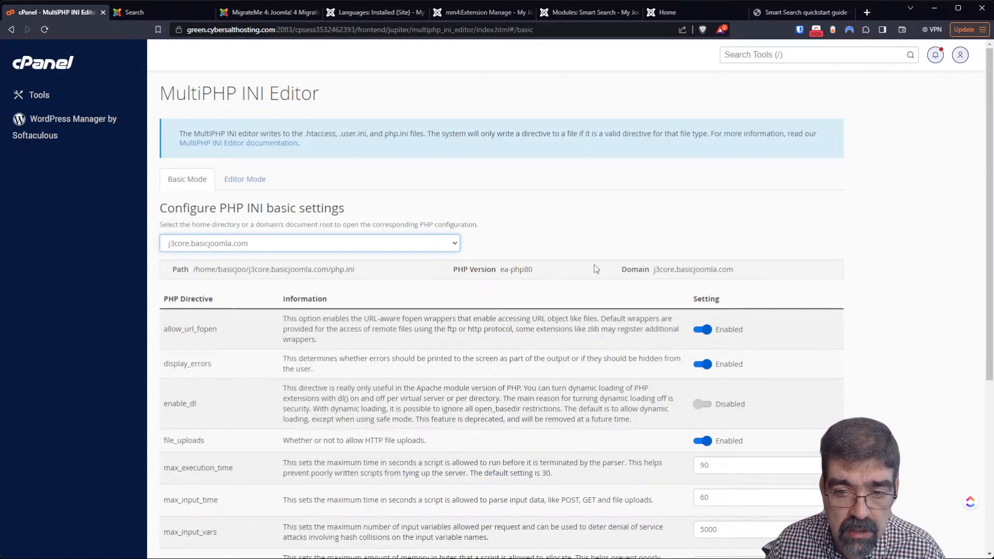
{"action": "scroll", "coordinate": [596, 269], "scroll_direction": "down", "scroll_amount": 5}
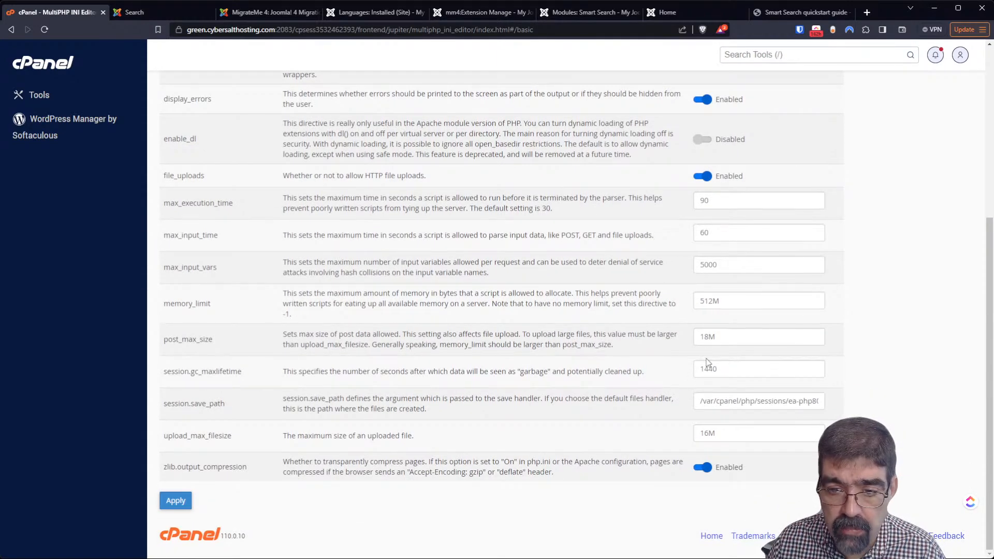
{"action": "left_click_drag", "start_coordinate": [709, 338], "coordinate": [698, 338]}
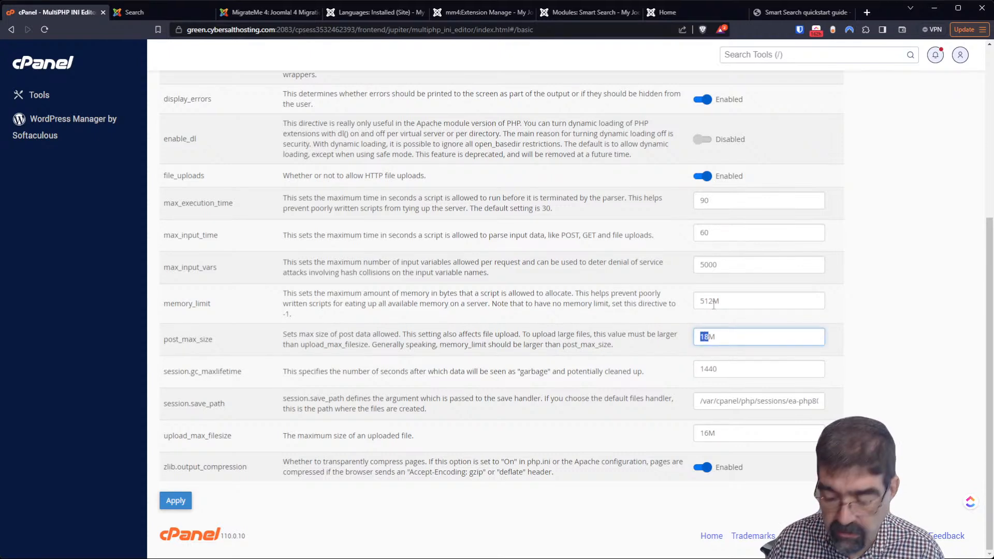
{"action": "type", "text": "64M"}
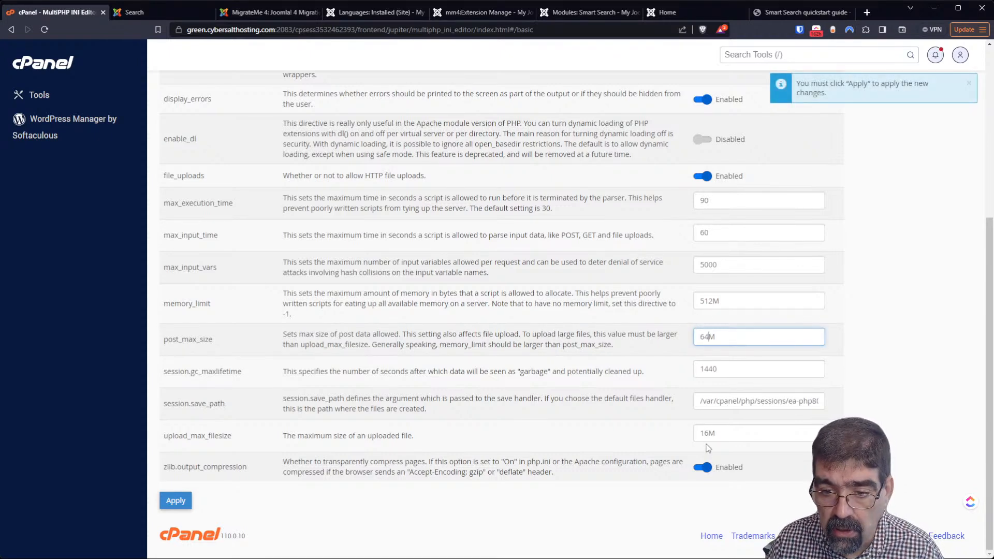
{"action": "left_click_drag", "start_coordinate": [708, 433], "coordinate": [698, 433]}
{"action": "type", "text": "64"}
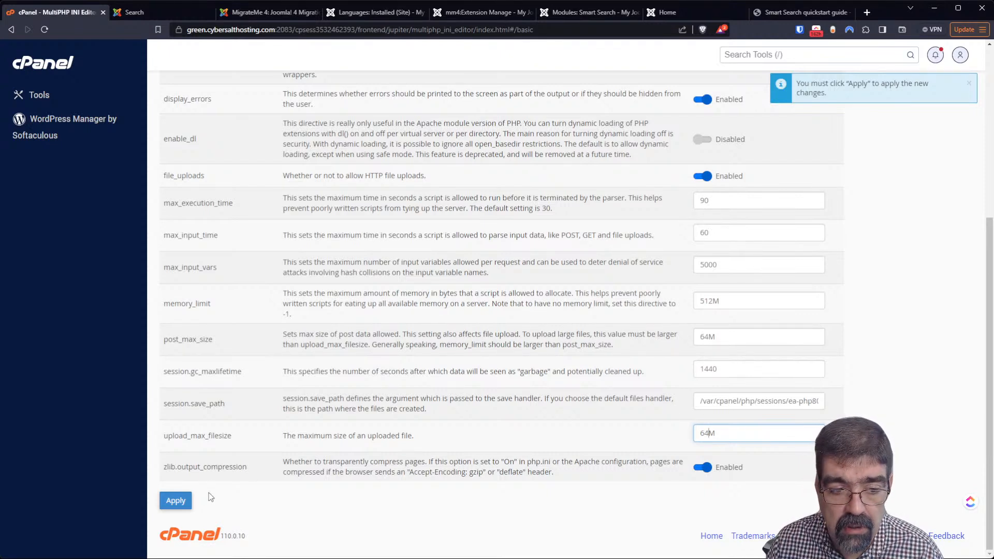
{"action": "left_click", "coordinate": [176, 500]}
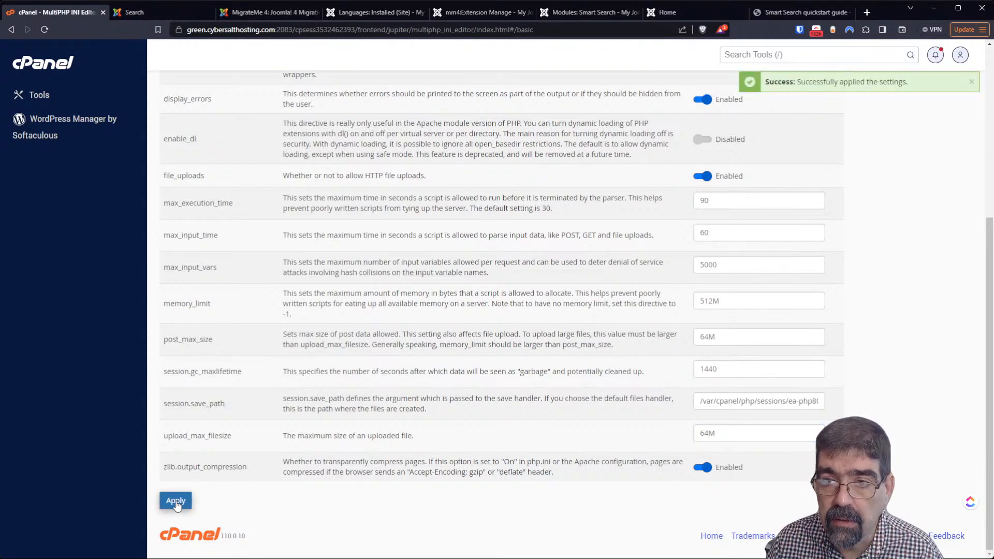
{"action": "left_click", "coordinate": [366, 15]}
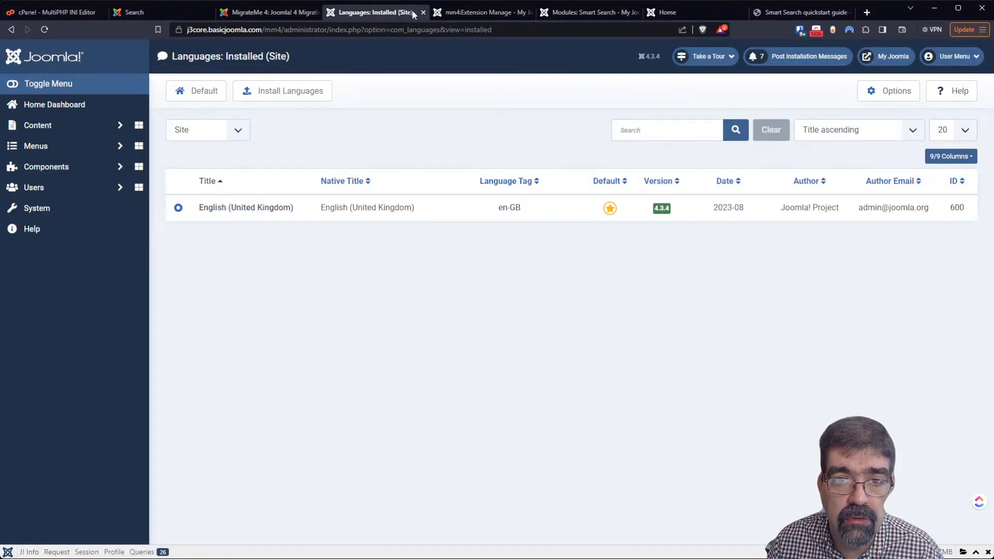
Go to the Upload and Update page of Joomla Update from the System Dashboard
{"action": "left_click", "coordinate": [40, 215]}
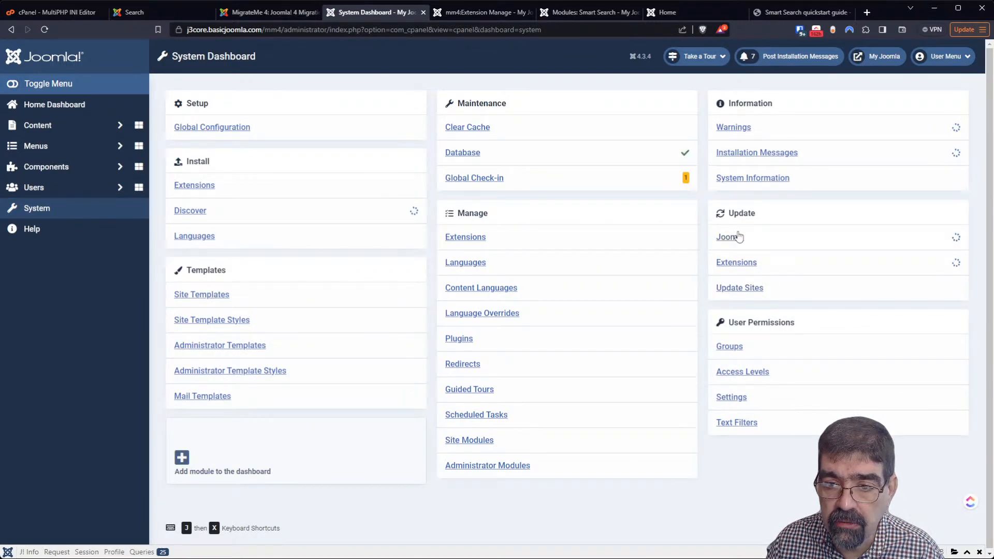
{"action": "left_click", "coordinate": [731, 241]}
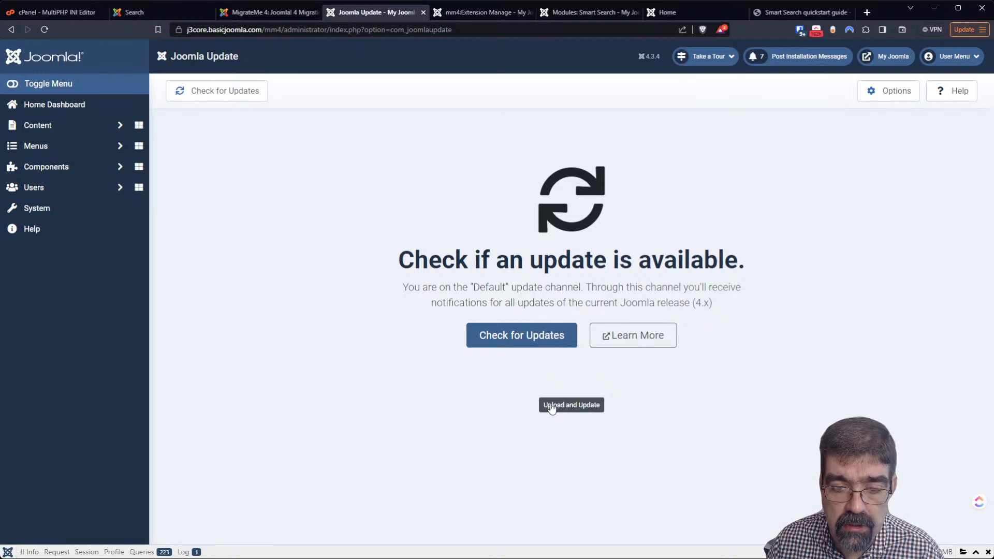
{"action": "left_click", "coordinate": [552, 408]}
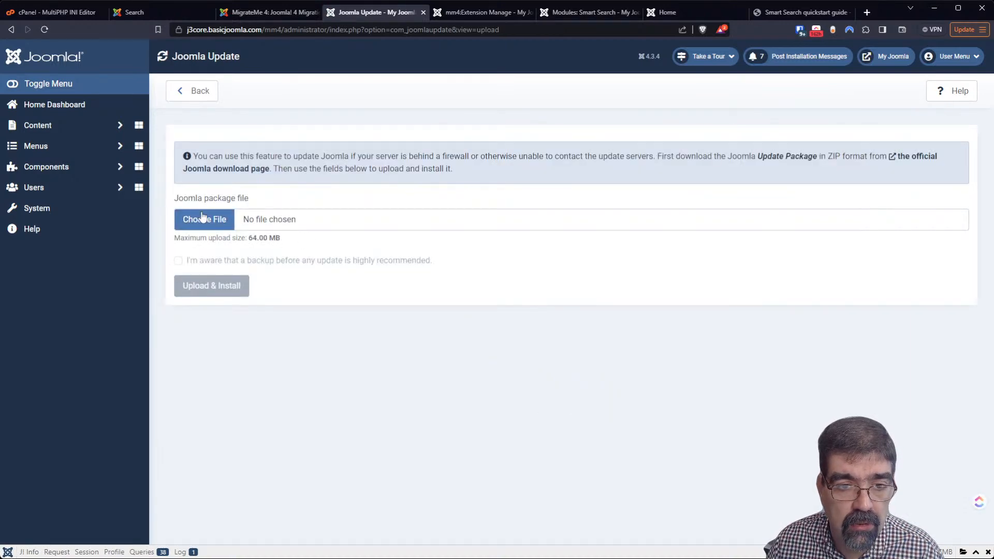
Choose Joomla_4.3.4-Stable-Full_Package (1).zip, acknowledge the backup notice, and start Upload & Install
{"action": "left_click", "coordinate": [202, 218]}
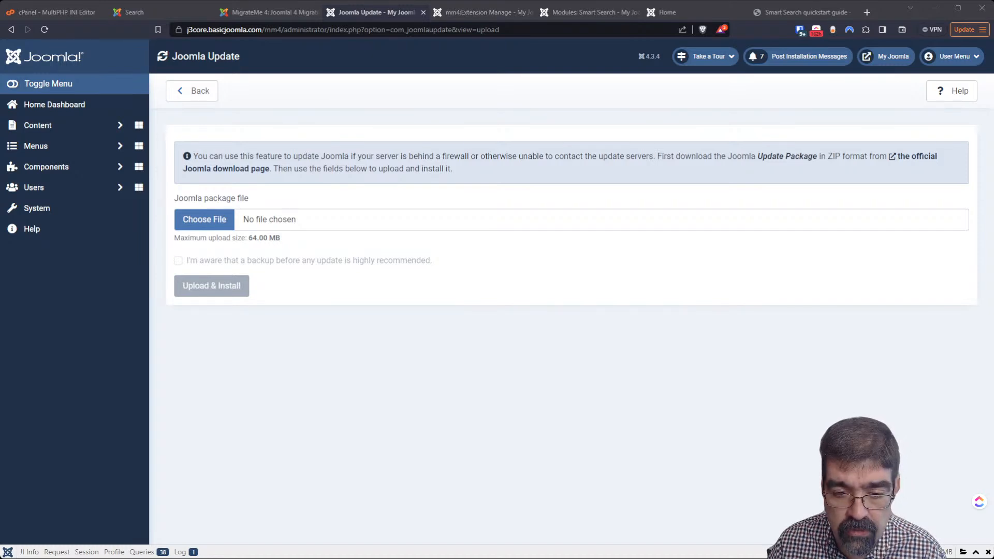
{"action": "left_click", "coordinate": [535, 546]}
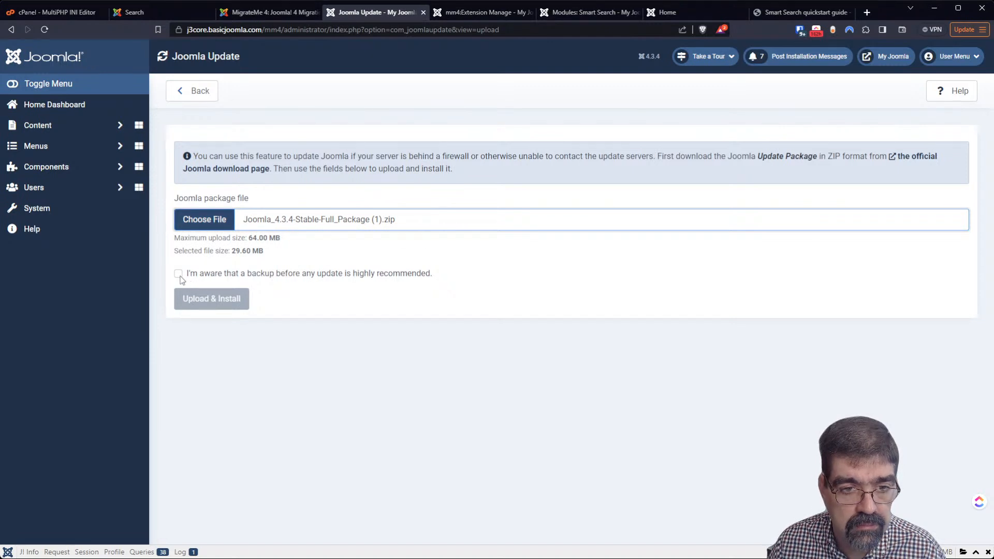
{"action": "left_click", "coordinate": [178, 274]}
{"action": "left_click", "coordinate": [195, 302]}
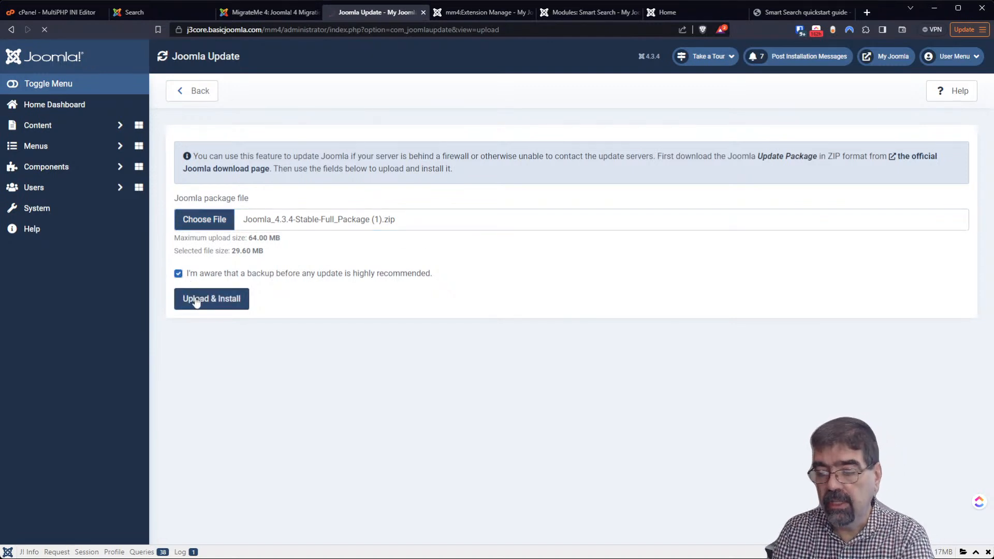
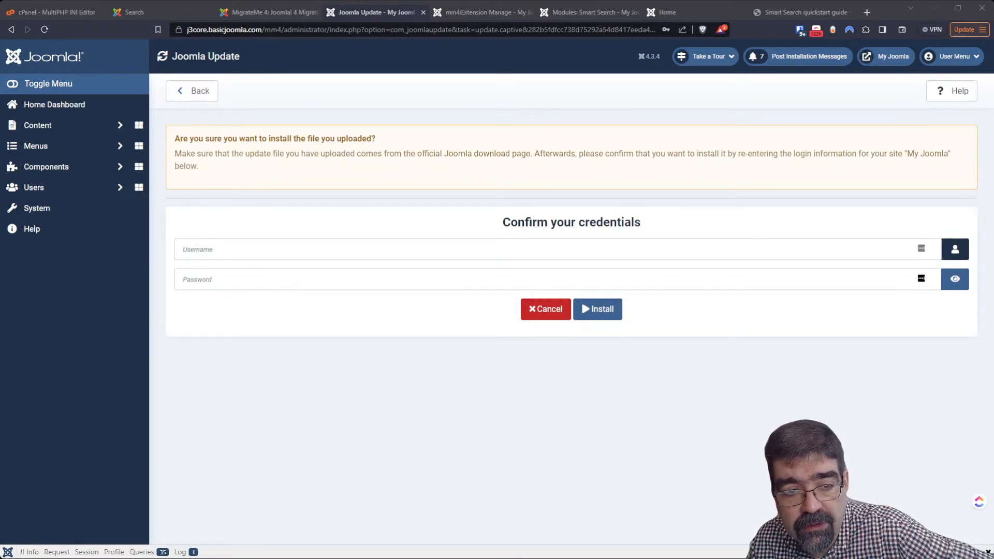
Log in with the saved admin credentials, install the uploaded Joomla 4.3.4 package, and open the administrator
{"action": "left_click", "coordinate": [366, 248]}
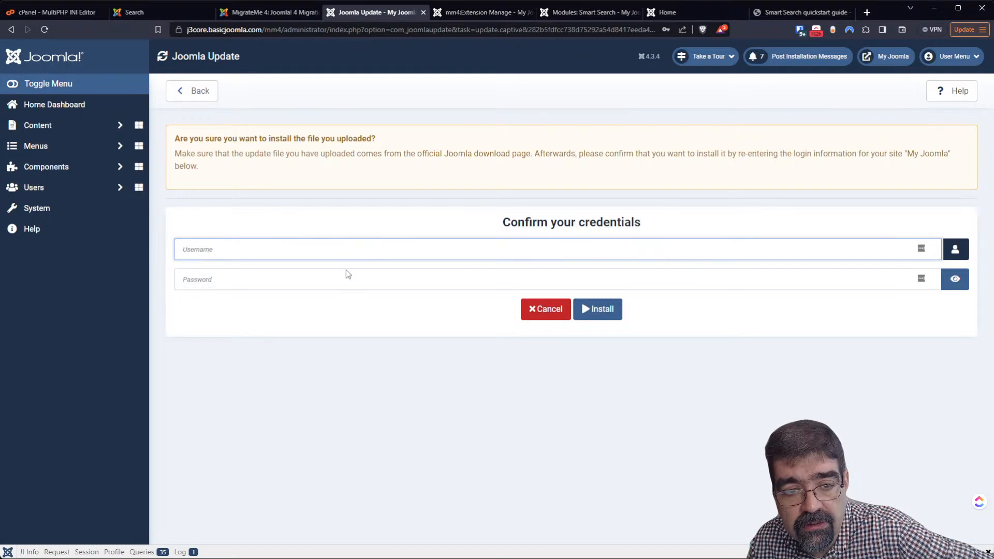
{"action": "left_click", "coordinate": [393, 279]}
{"action": "left_click", "coordinate": [599, 316]}
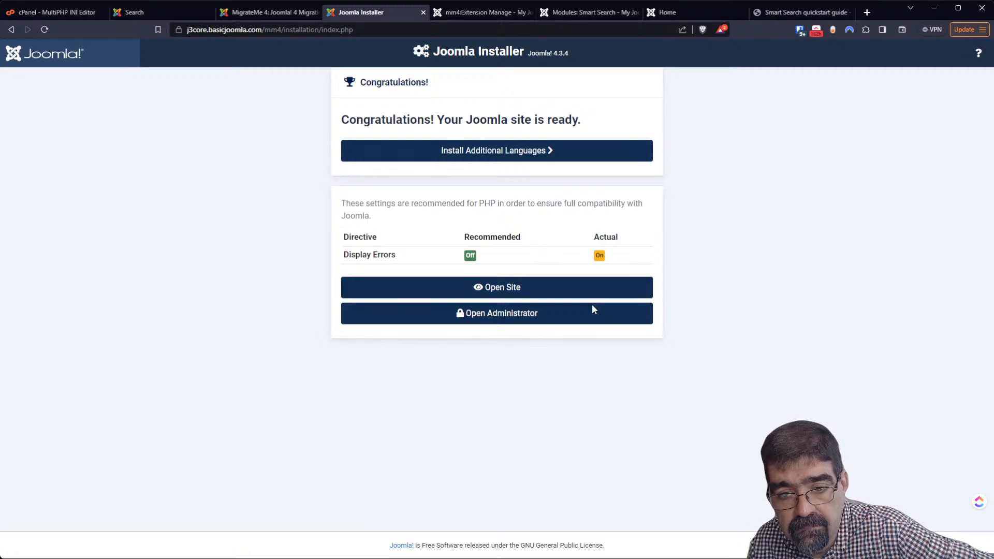
{"action": "left_click", "coordinate": [538, 319]}
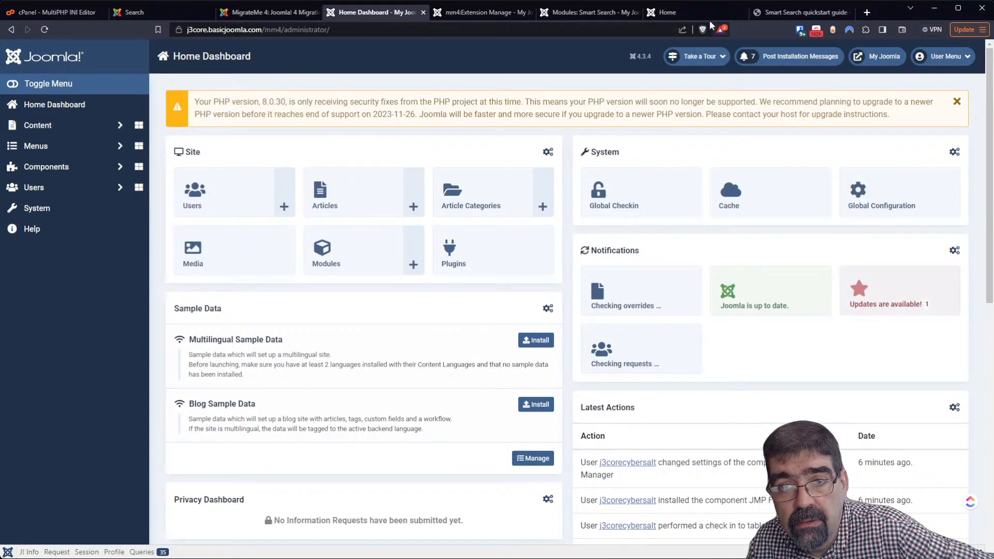
Reload the j3core Smart Search results for 'amplified', then return to the mm4 file manager
{"action": "left_click", "coordinate": [687, 9]}
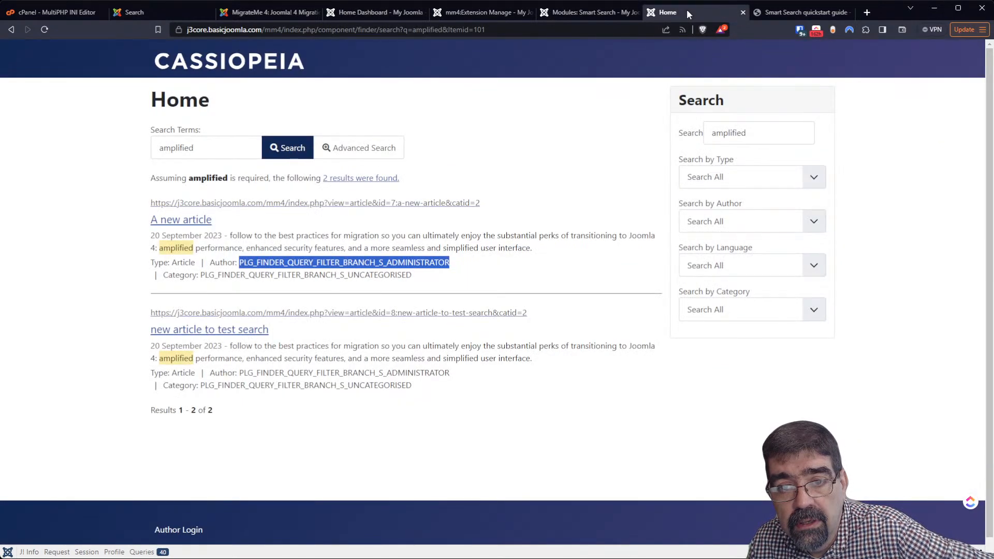
{"action": "left_click", "coordinate": [45, 30]}
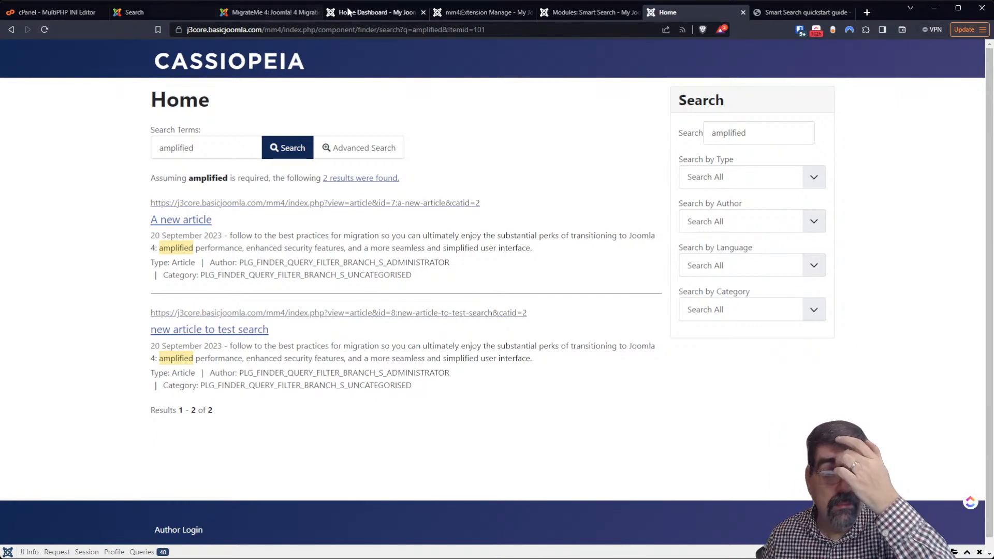
{"action": "left_click", "coordinate": [476, 13]}
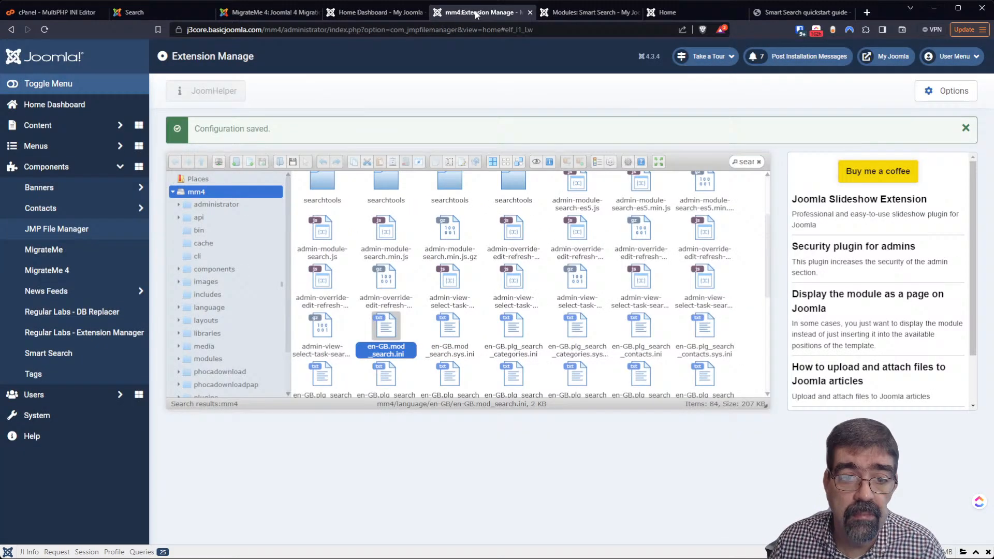
Search the site files for 'finder' and scroll through the 118 matches
{"action": "left_click", "coordinate": [742, 158]}
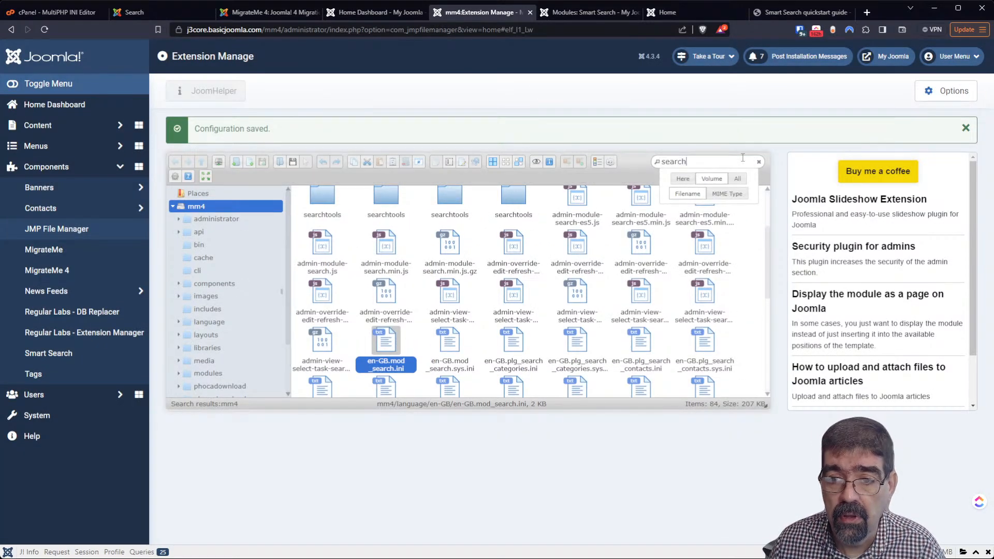
{"action": "key", "text": "BackSpace"}
{"action": "key", "text": "BackSpace"}
{"action": "key", "text": "BackSpace"}
{"action": "key", "text": "BackSpace"}
{"action": "key", "text": "BackSpace"}
{"action": "key", "text": "BackSpace"}
{"action": "type", "text": "finder"}
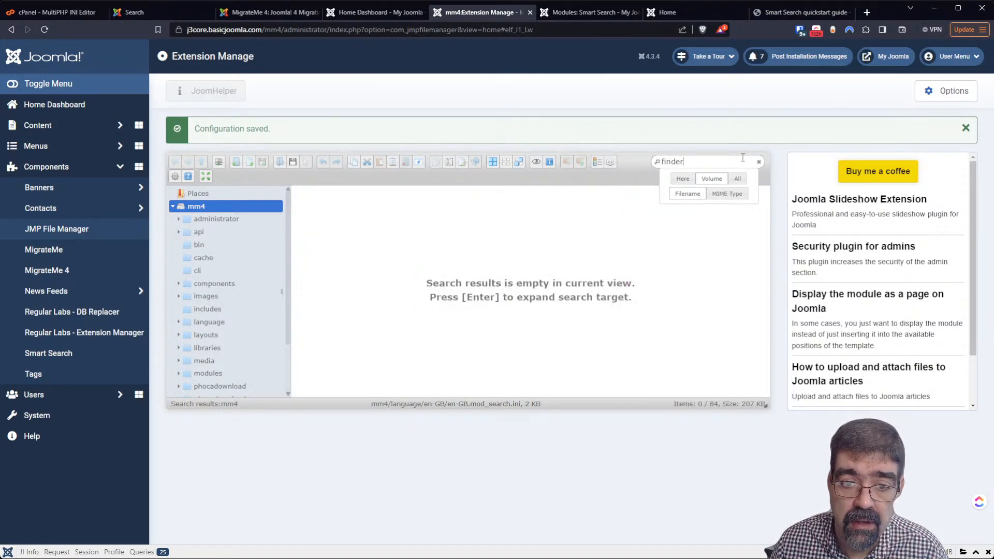
{"action": "key", "text": "Return"}
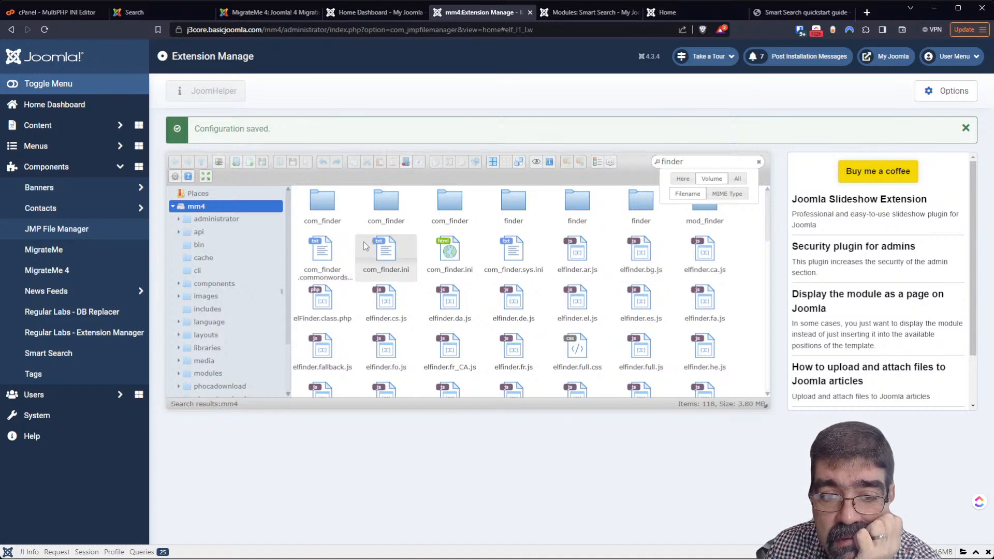
{"action": "scroll", "coordinate": [562, 263], "scroll_direction": "down", "scroll_amount": 1}
{"action": "scroll", "coordinate": [562, 262], "scroll_direction": "down", "scroll_amount": 5}
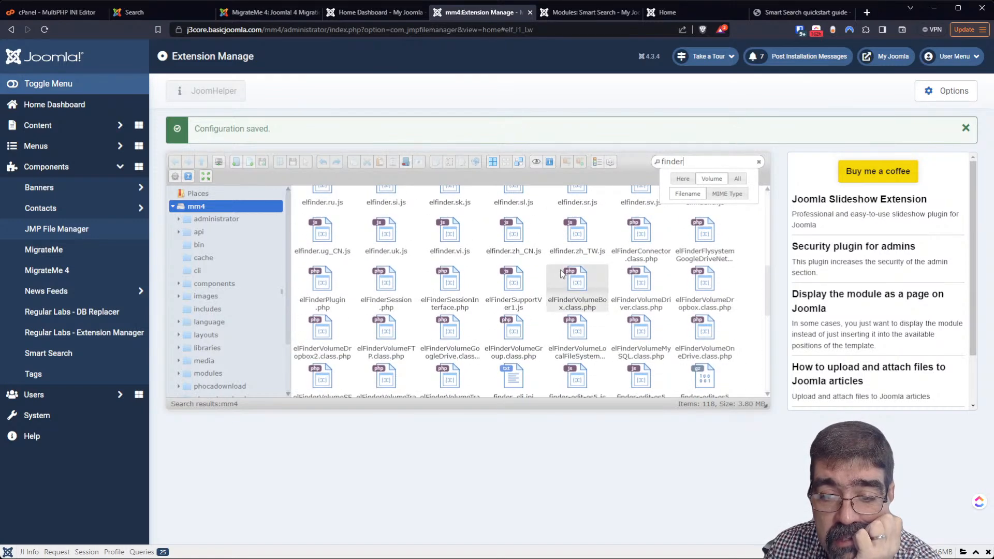
{"action": "scroll", "coordinate": [561, 273], "scroll_direction": "down", "scroll_amount": 2}
{"action": "scroll", "coordinate": [562, 273], "scroll_direction": "down", "scroll_amount": 2}
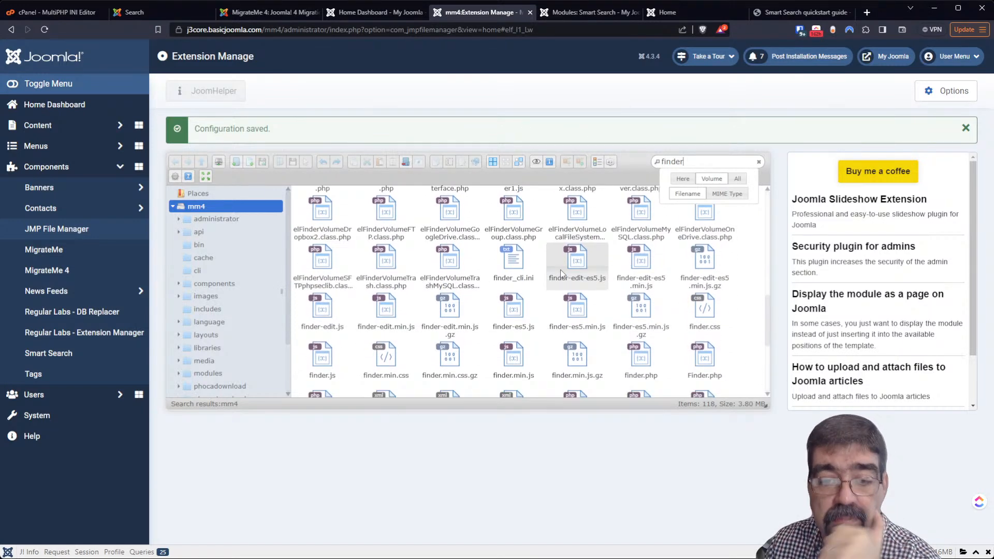
{"action": "scroll", "coordinate": [560, 272], "scroll_direction": "down", "scroll_amount": 2}
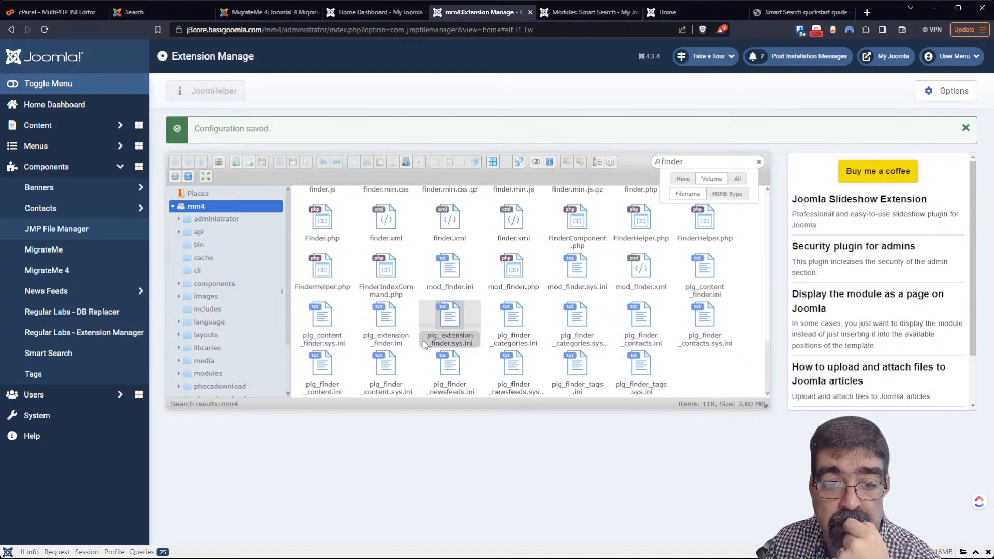
{"action": "left_click", "coordinate": [399, 309]}
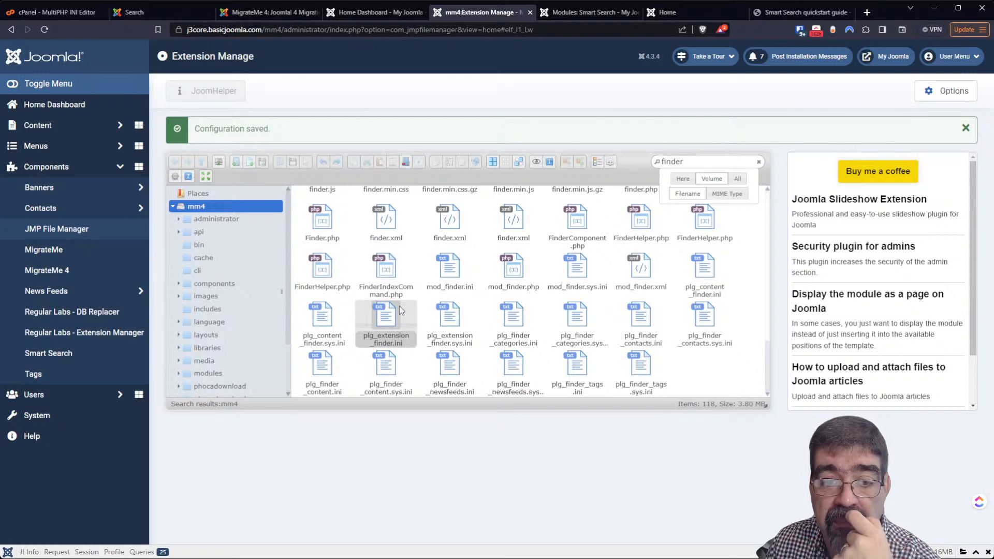
{"action": "left_click", "coordinate": [382, 260]}
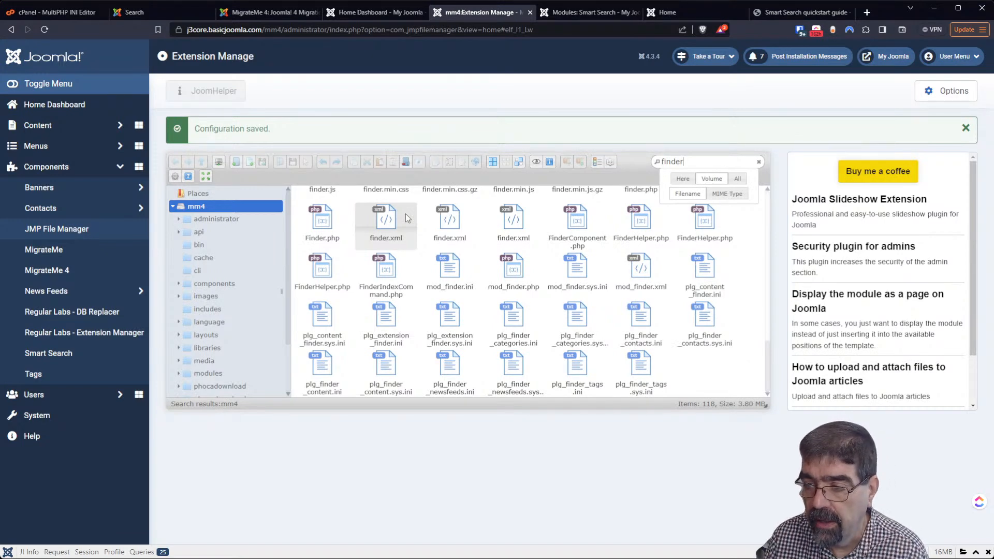
{"action": "left_click", "coordinate": [453, 221]}
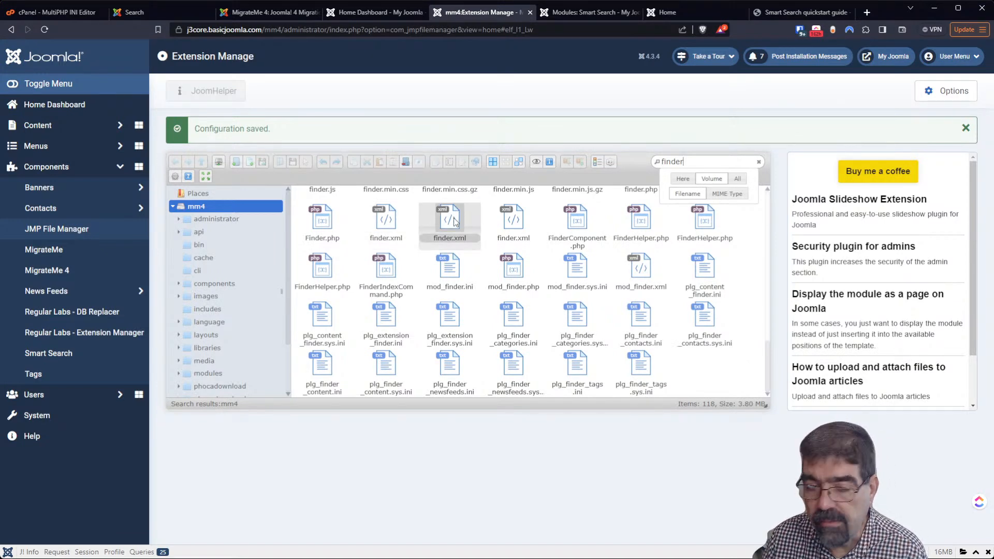
{"action": "left_click", "coordinate": [588, 240]}
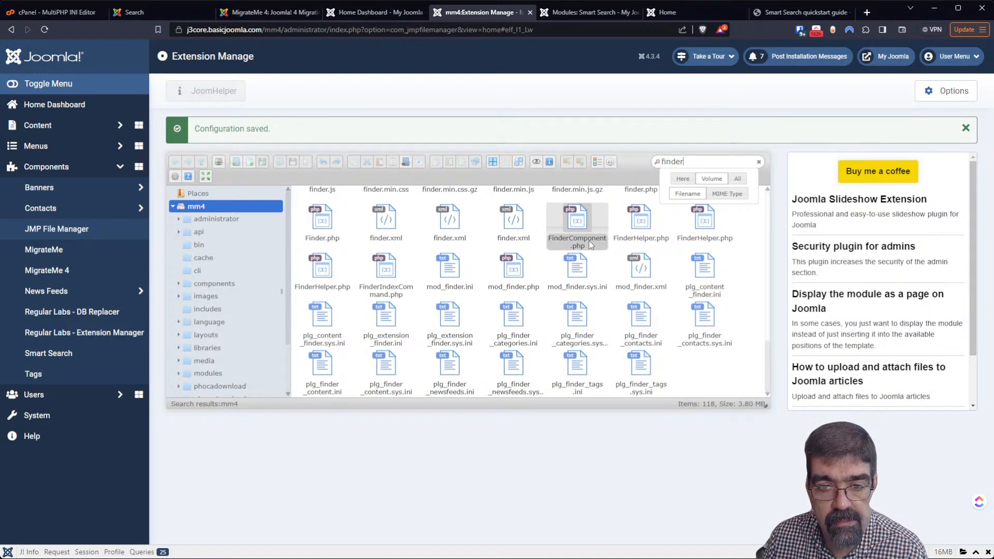
{"action": "scroll", "coordinate": [586, 245], "scroll_direction": "up", "scroll_amount": 1}
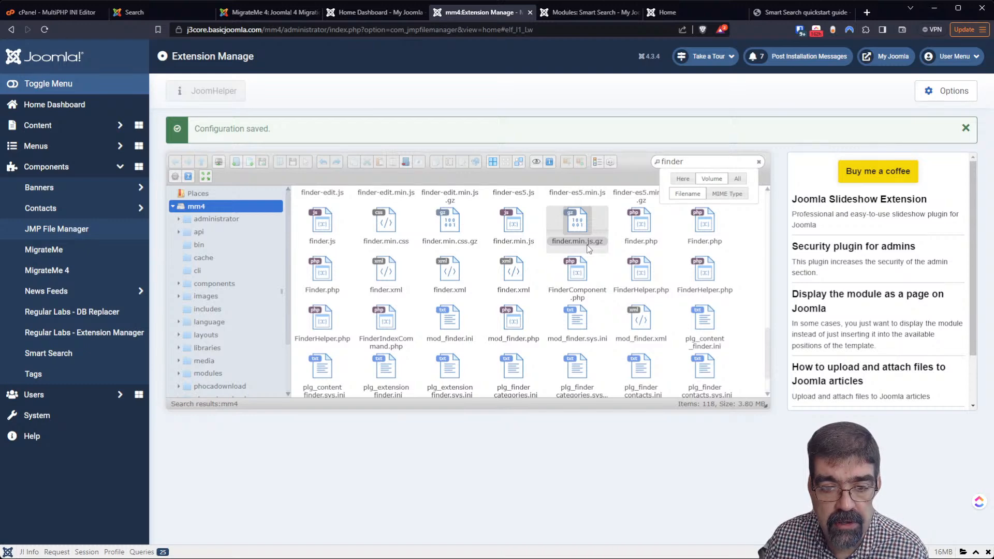
{"action": "scroll", "coordinate": [588, 247], "scroll_direction": "up", "scroll_amount": 1}
{"action": "scroll", "coordinate": [584, 250], "scroll_direction": "up", "scroll_amount": 1}
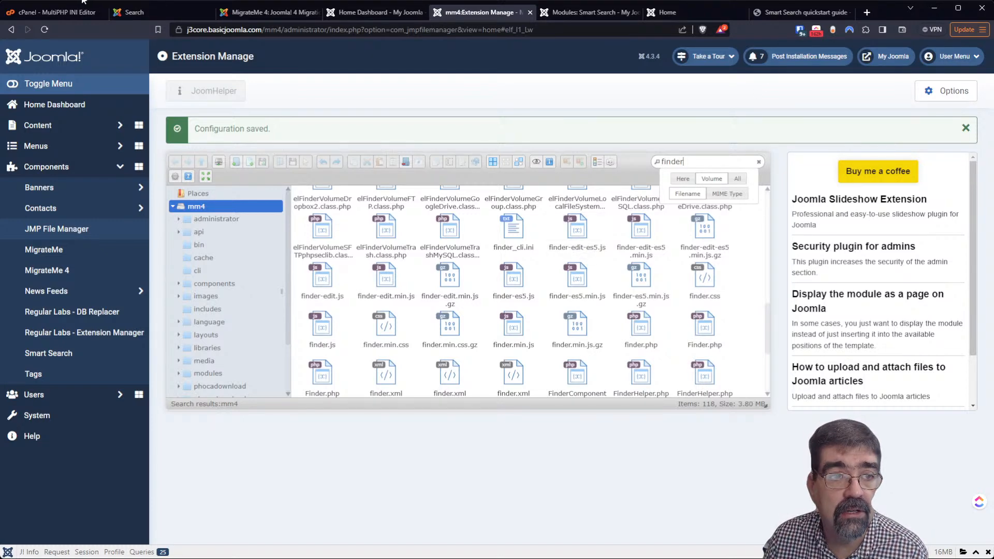
From the cPanel home page, search tools for 'soft' and launch Softaculous Apps Installer
{"action": "left_click", "coordinate": [57, 12]}
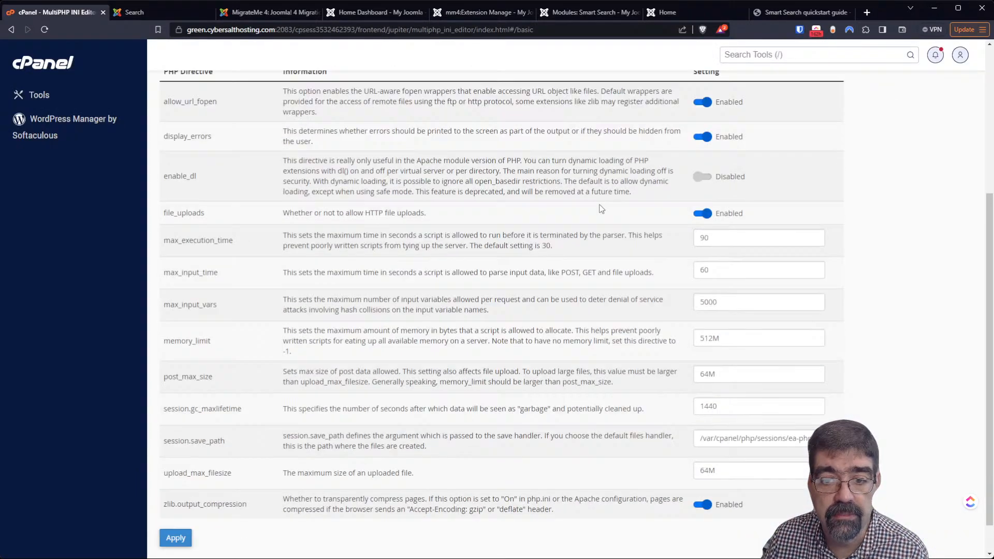
{"action": "scroll", "coordinate": [601, 200], "scroll_direction": "up", "scroll_amount": 5}
{"action": "left_click", "coordinate": [32, 64]}
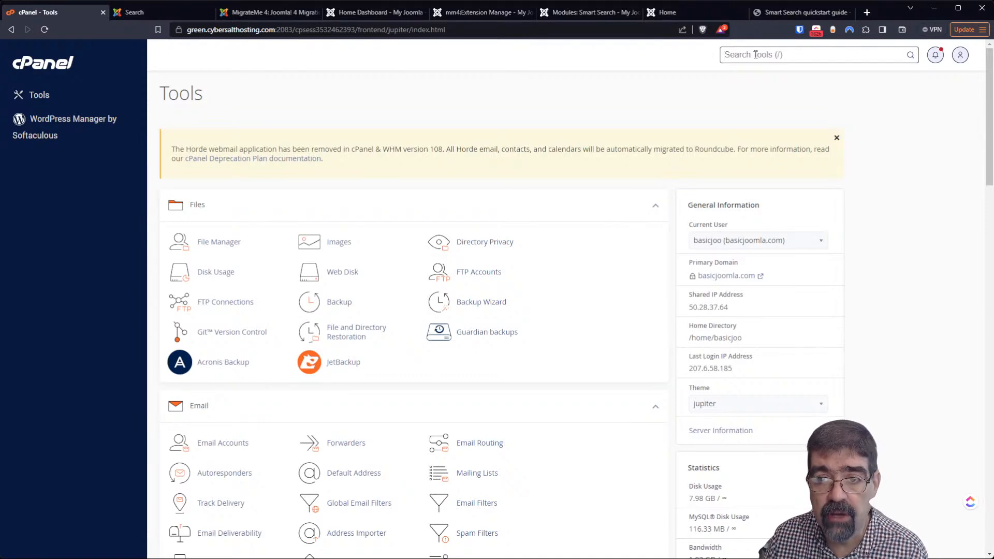
{"action": "type", "text": "soft"}
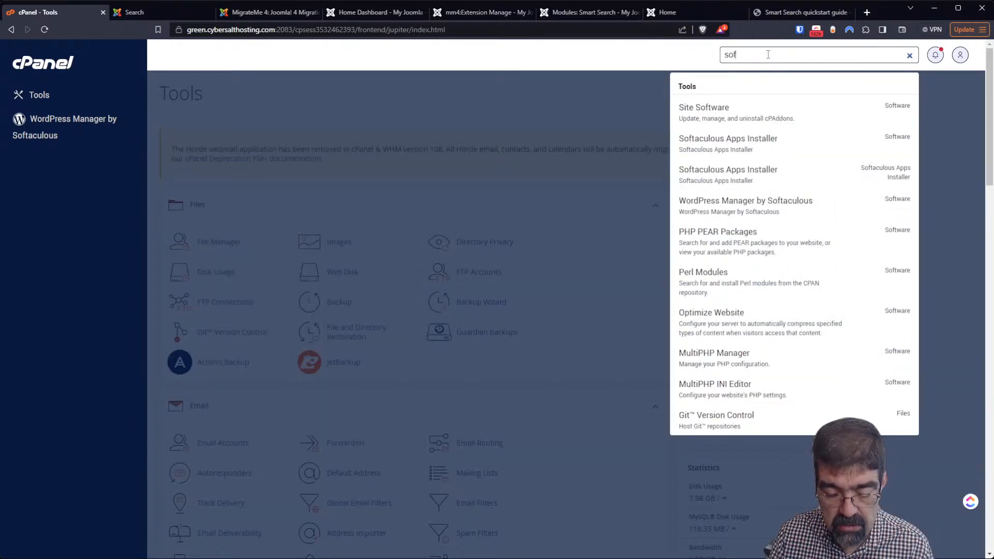
{"action": "key", "text": "Down"}
{"action": "key", "text": "Down"}
{"action": "key", "text": "Up"}
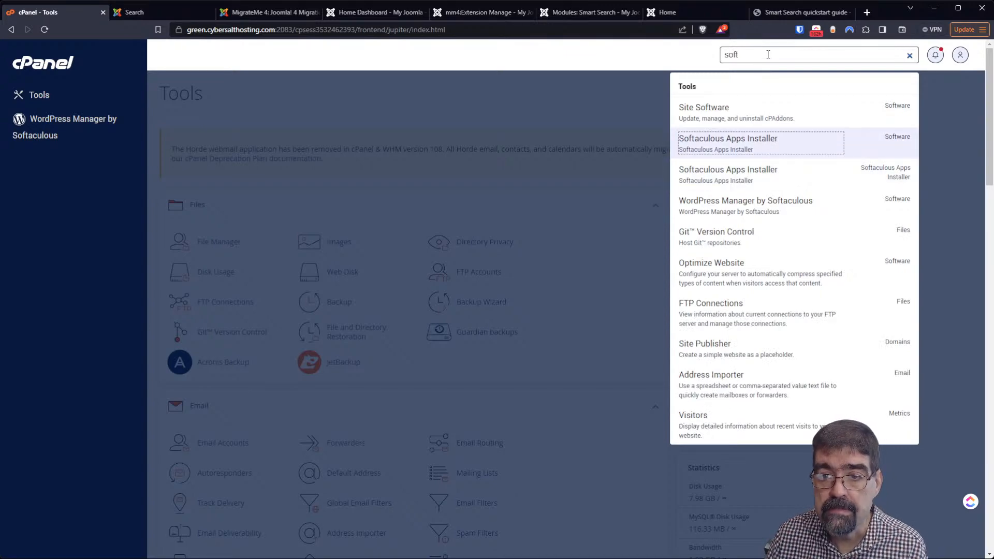
{"action": "key", "text": "Return"}
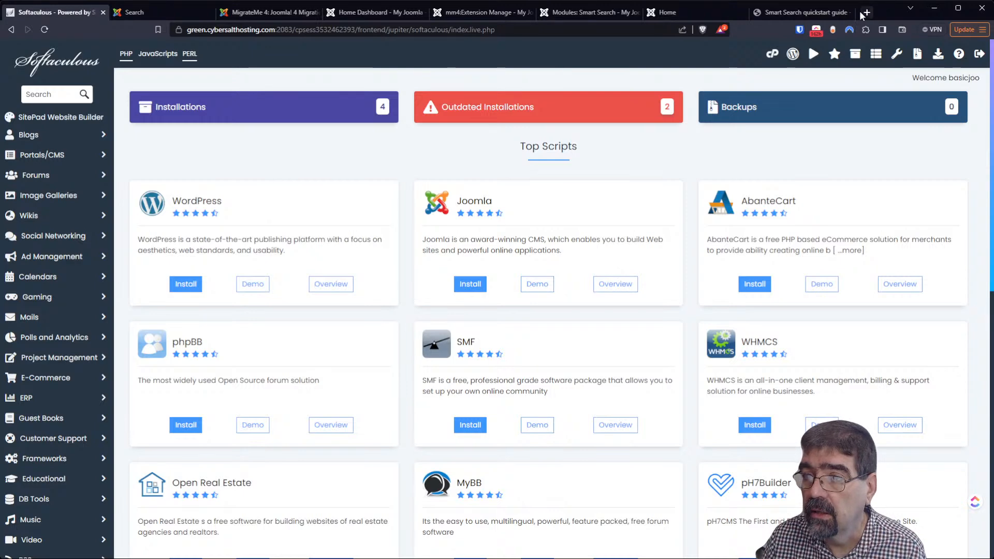
Load j4core.basicjoomla.com in a new tab, then go back to the Smart Search quickstart guide
{"action": "left_click", "coordinate": [867, 12]}
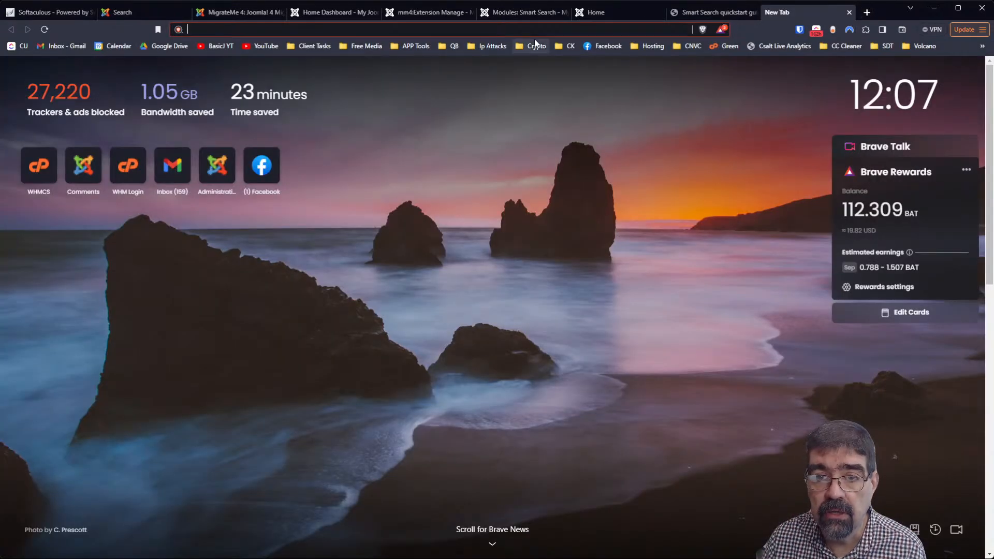
{"action": "type", "text": "j4core.basicjoomla.com"}
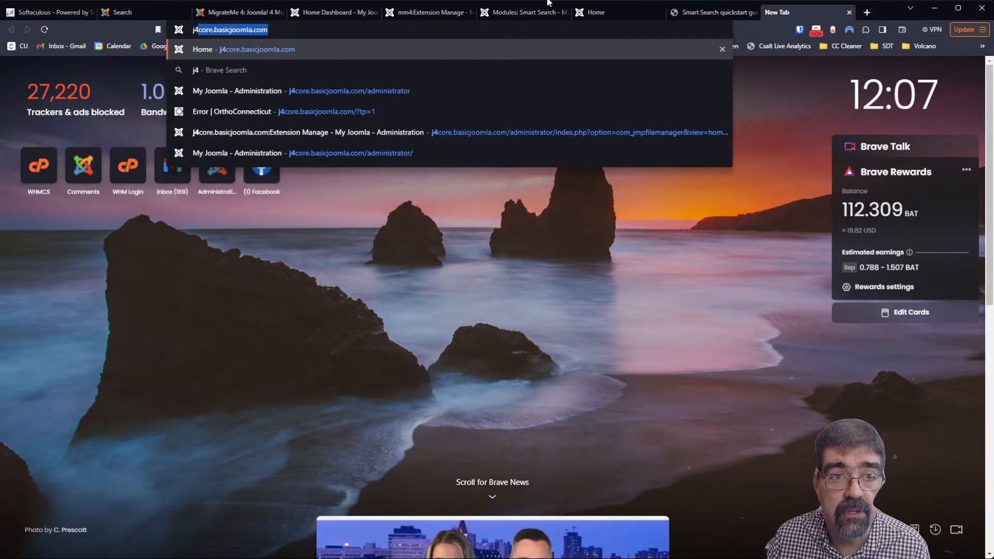
{"action": "key", "text": "Return"}
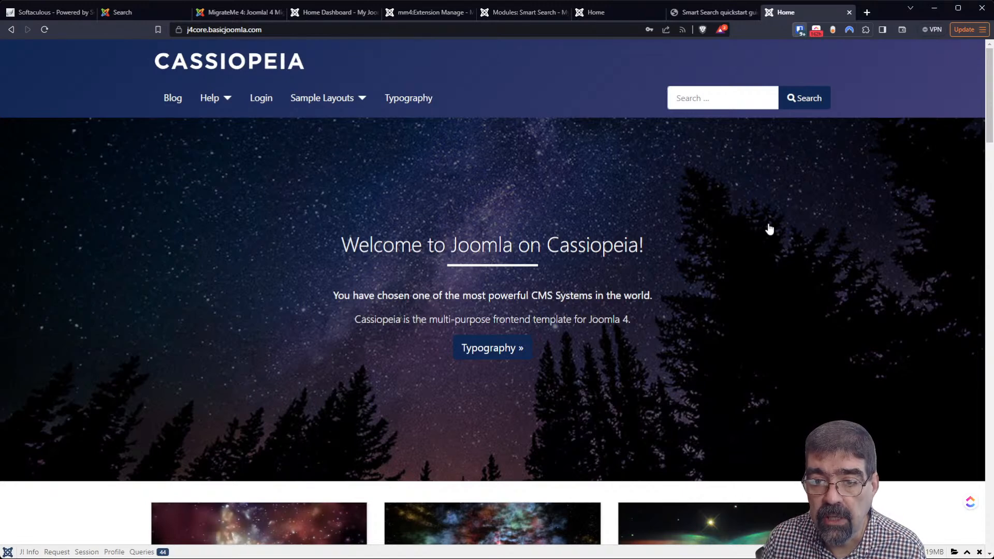
{"action": "left_click", "coordinate": [711, 12]}
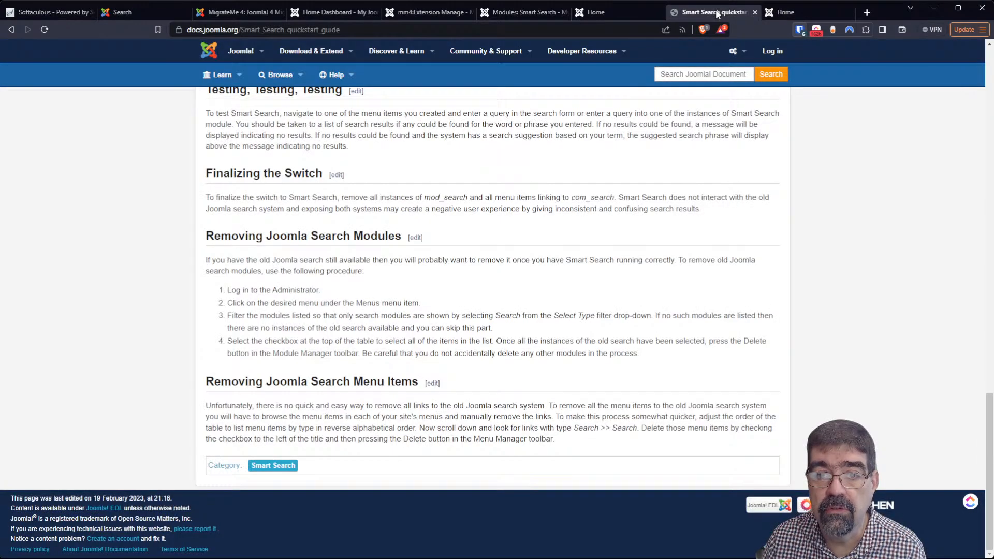
Remove the j4core.basicjoomla.com Joomla 4.3.4 install with its directory, database and database user
{"action": "left_click", "coordinate": [73, 12]}
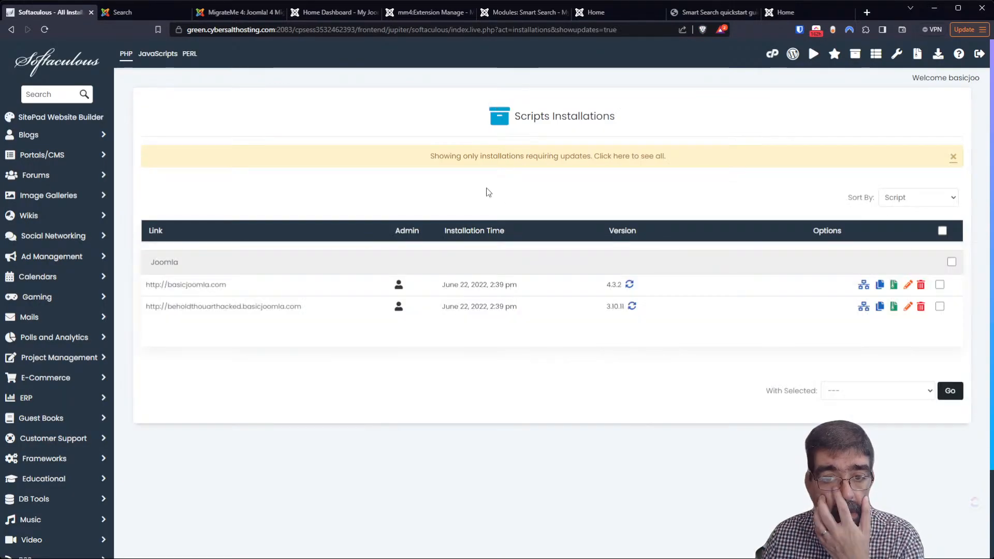
{"action": "left_click", "coordinate": [568, 156]}
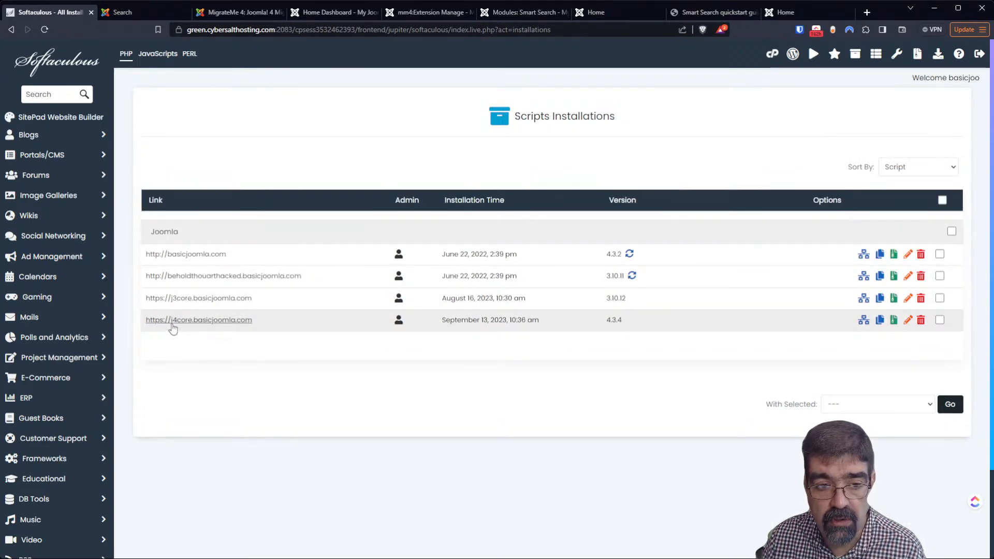
{"action": "left_click", "coordinate": [921, 322]}
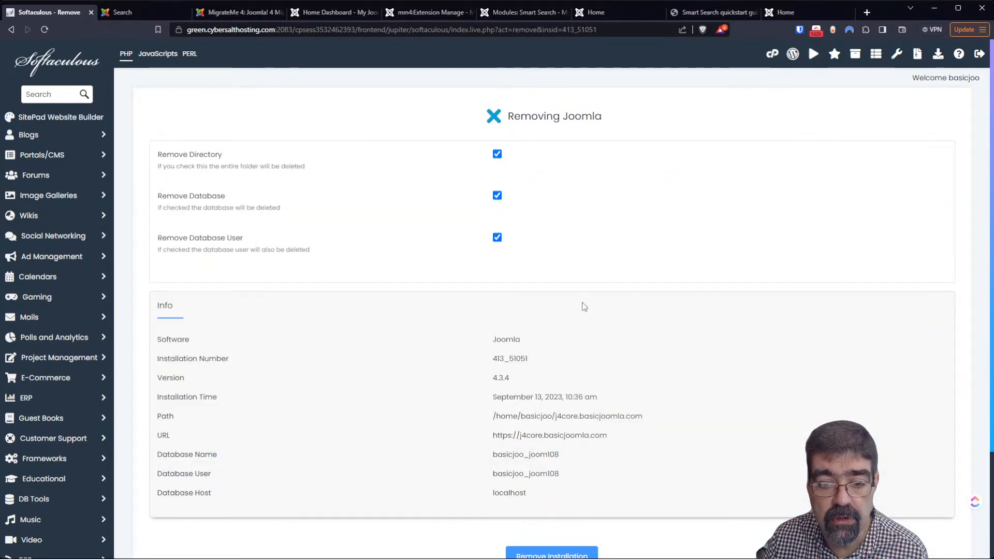
{"action": "scroll", "coordinate": [583, 307], "scroll_direction": "down", "scroll_amount": 3}
{"action": "left_click", "coordinate": [564, 420]}
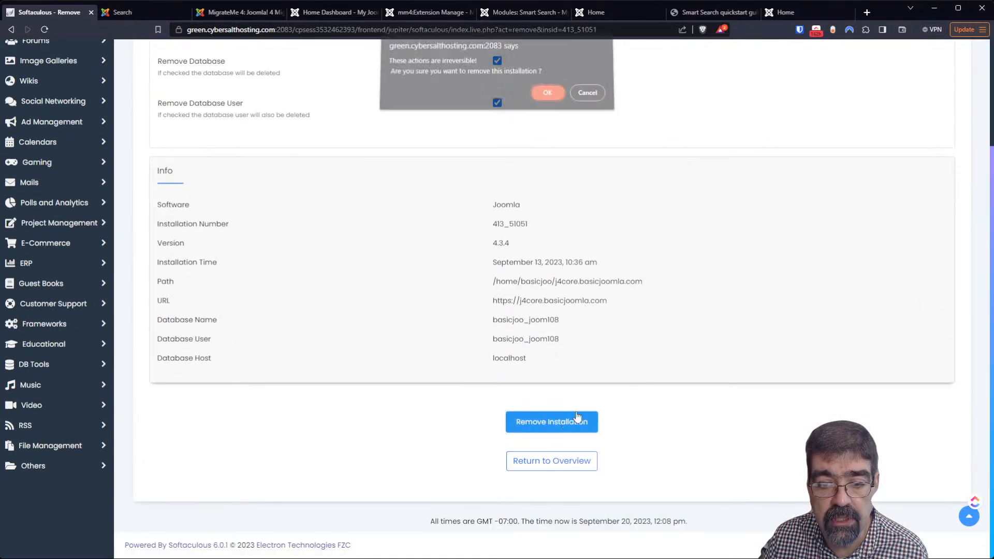
{"action": "left_click", "coordinate": [551, 99]}
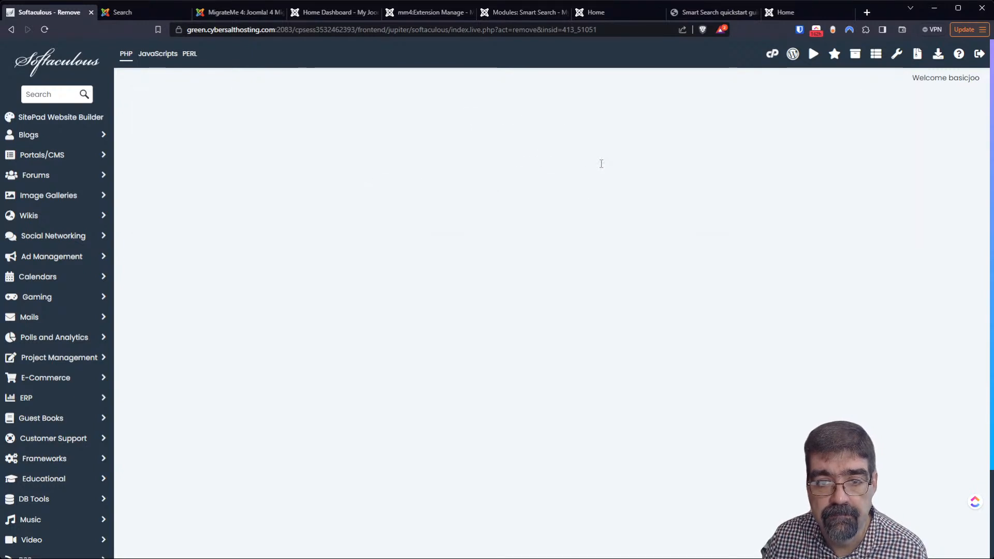
{"action": "left_click", "coordinate": [583, 160]}
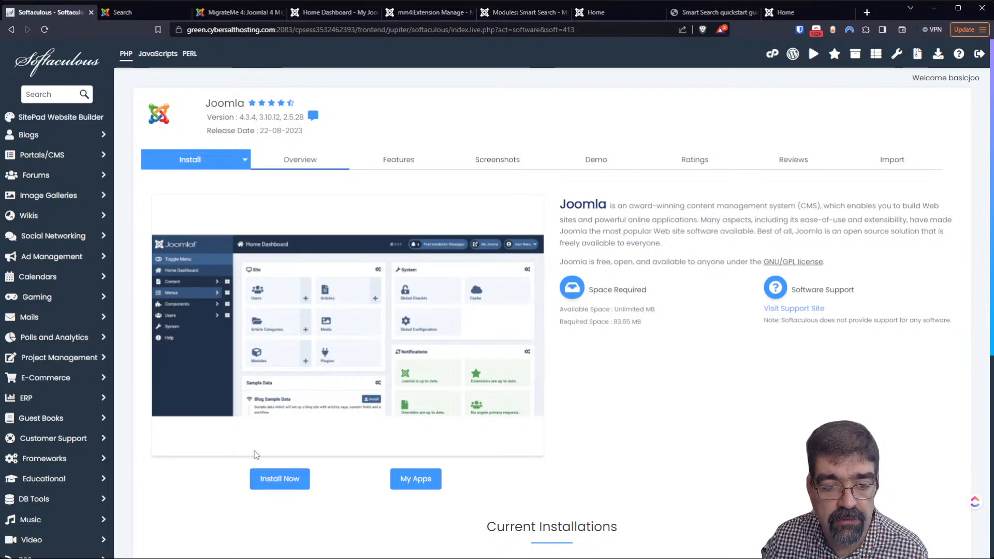
Start a new Joomla install with j4core.basicjoomla.com as the domain
{"action": "left_click", "coordinate": [265, 477]}
{"action": "left_click", "coordinate": [283, 271]}
{"action": "left_click", "coordinate": [307, 313]}
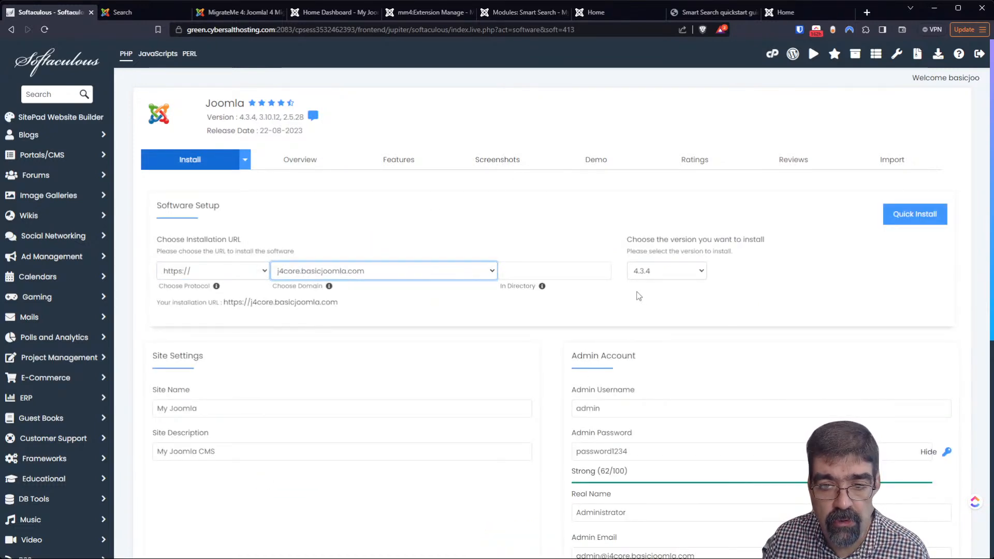
{"action": "scroll", "coordinate": [726, 288], "scroll_direction": "down", "scroll_amount": 3}
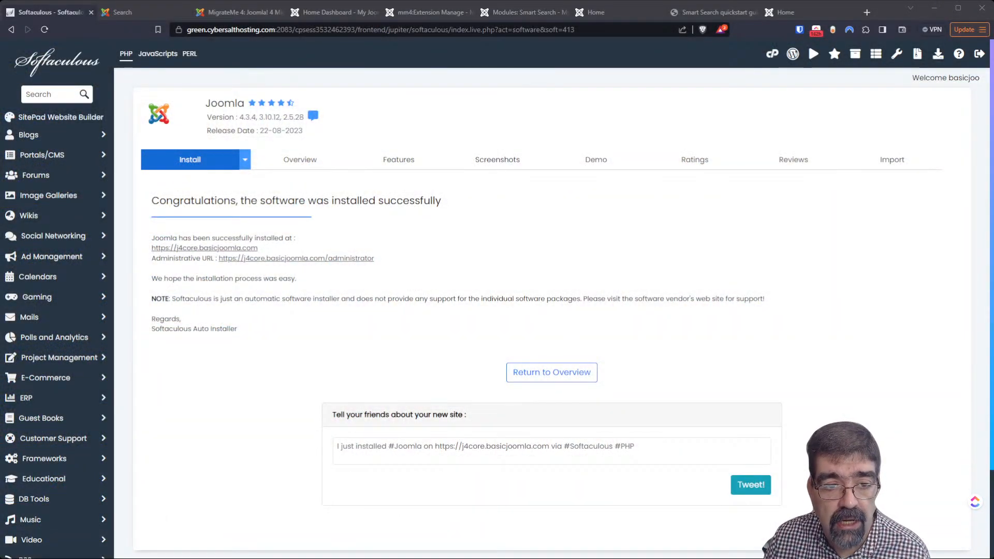
Install the Blog Sample Data from the new site's administrator
{"action": "left_click", "coordinate": [272, 259]}
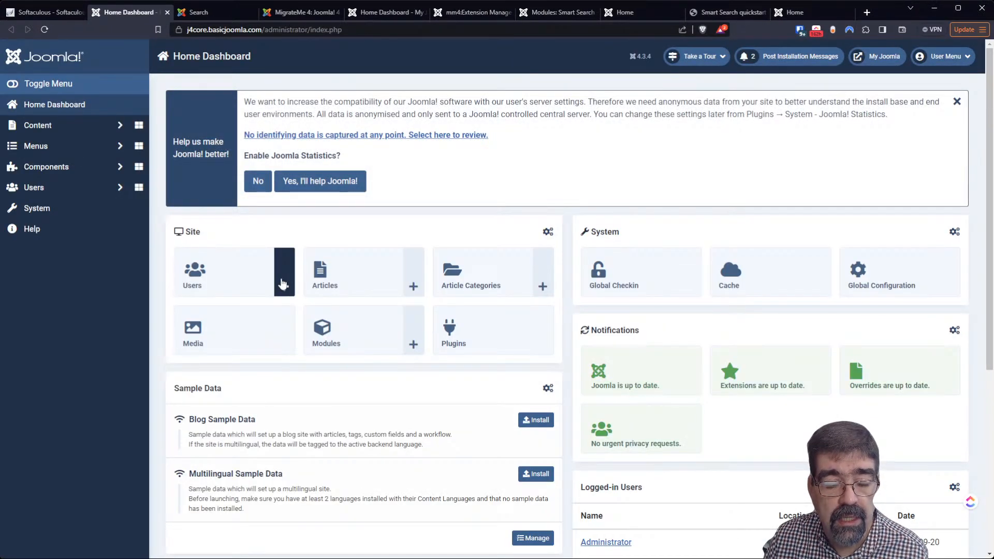
{"action": "left_click", "coordinate": [530, 423]}
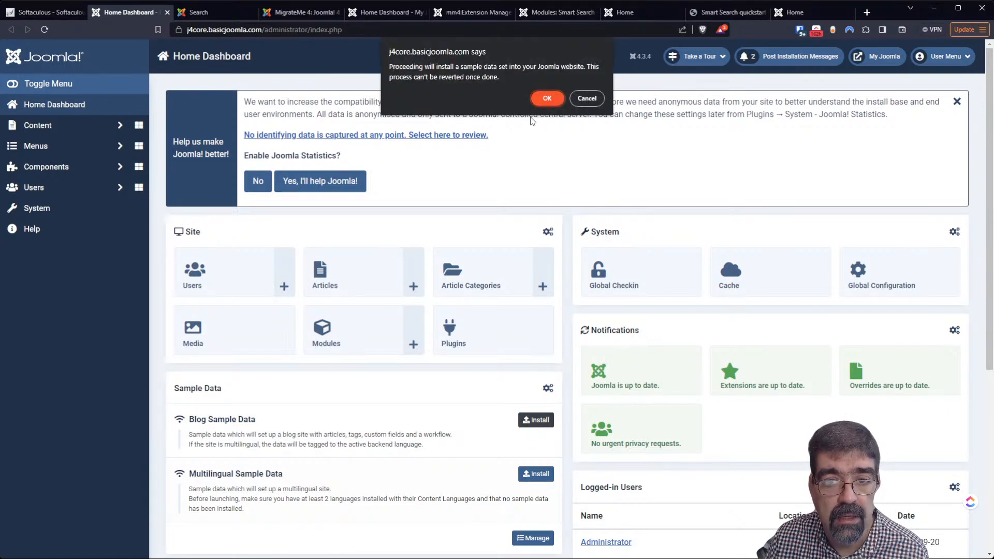
{"action": "left_click", "coordinate": [546, 98]}
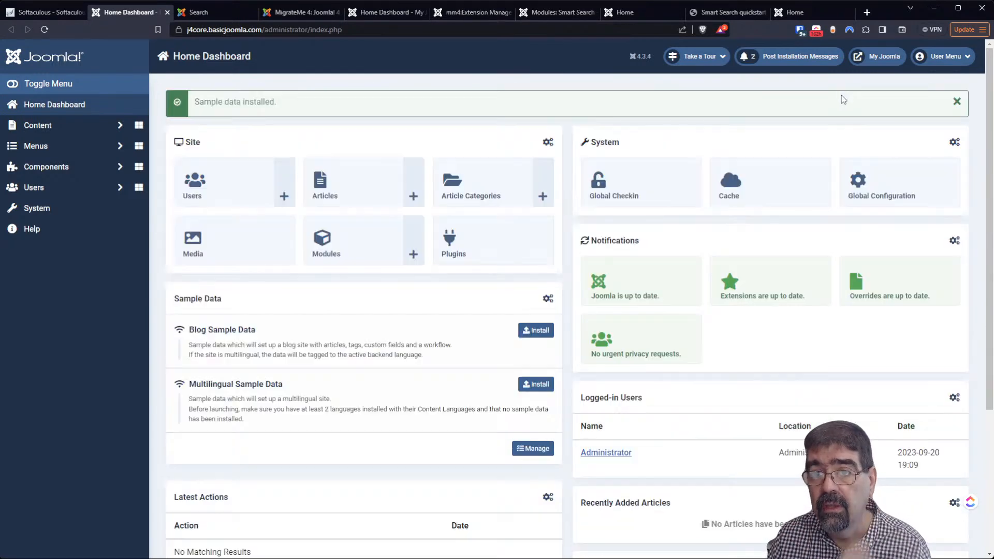
Open the site's front end and enter 'million' in the search box
{"action": "left_click", "coordinate": [885, 58]}
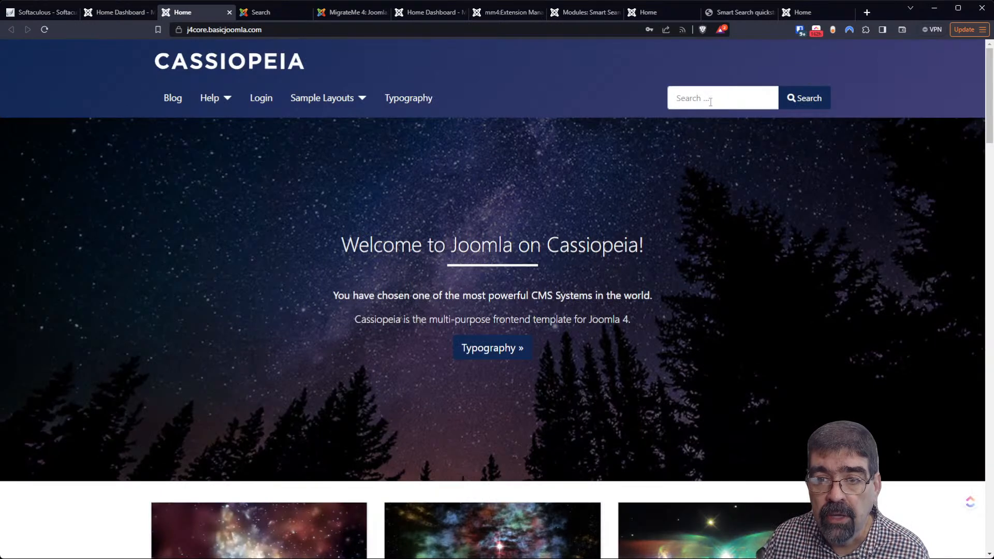
{"action": "left_click", "coordinate": [710, 101]}
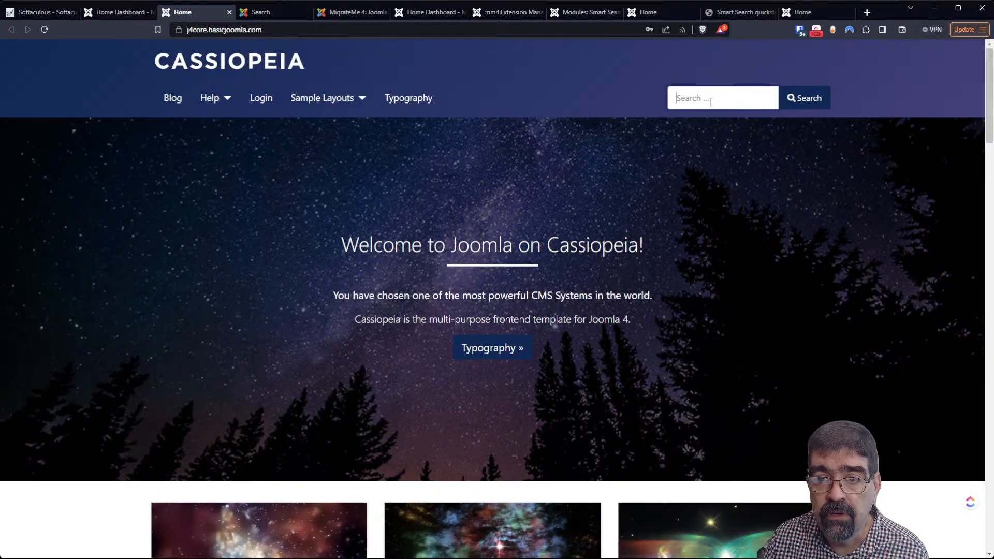
{"action": "type", "text": "million"}
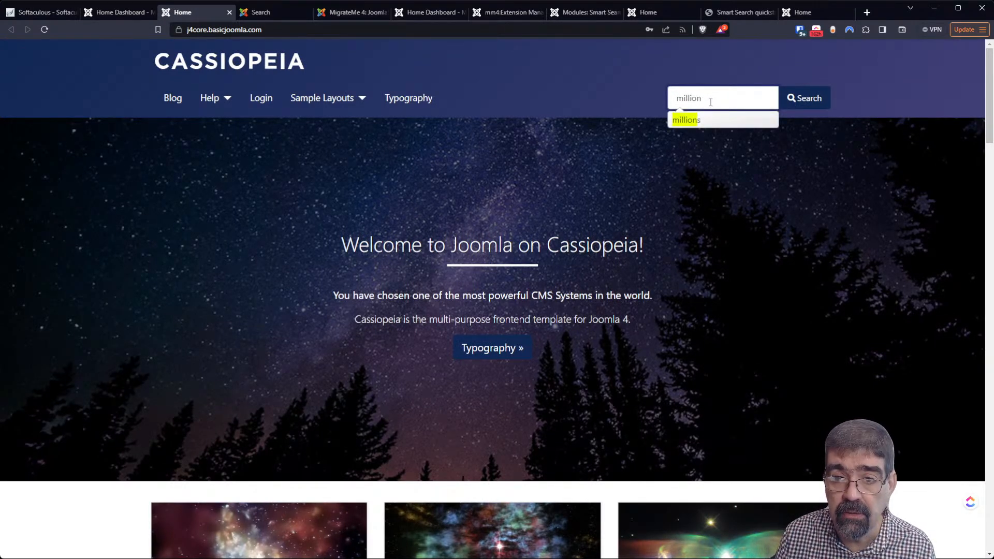
Search for the 'millions' suggestion and check the single Millions tag result
{"action": "key", "text": "Down"}
{"action": "key", "text": "Return"}
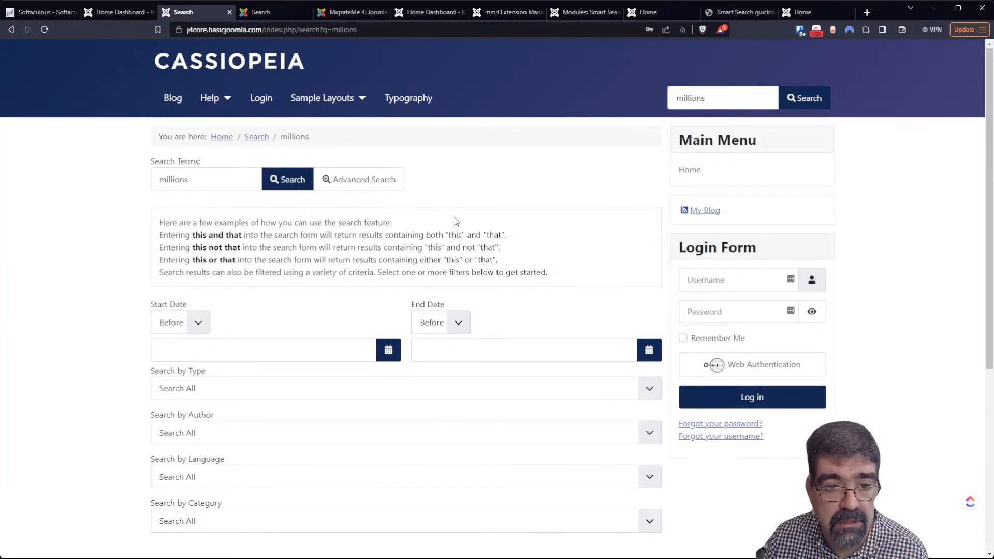
{"action": "scroll", "coordinate": [454, 222], "scroll_direction": "down", "scroll_amount": 6}
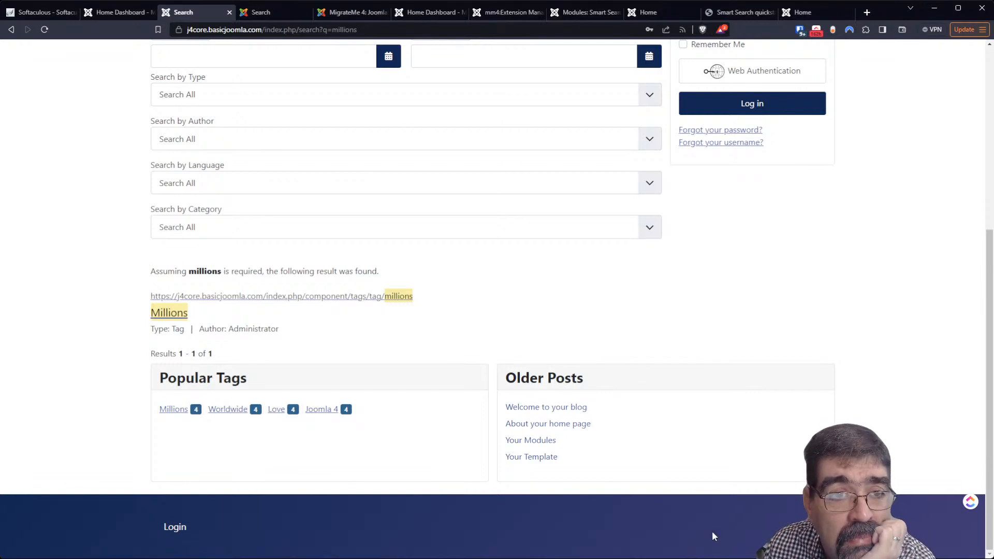
{"action": "left_click", "coordinate": [110, 12]}
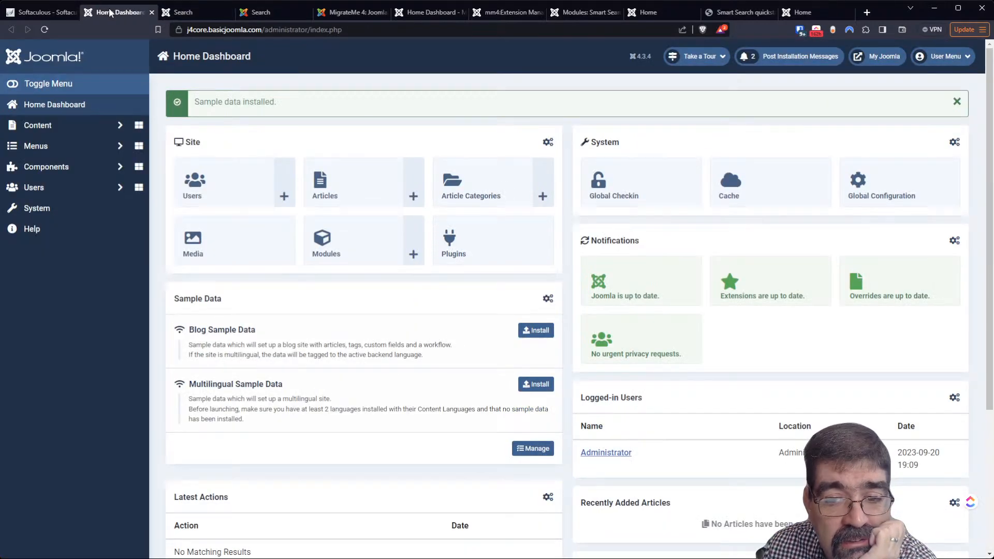
Close the j4core dashboard and search tabs, the j3core search results, and the MigrateMe 4 tab
{"action": "scroll", "coordinate": [385, 249], "scroll_direction": "down", "scroll_amount": 3}
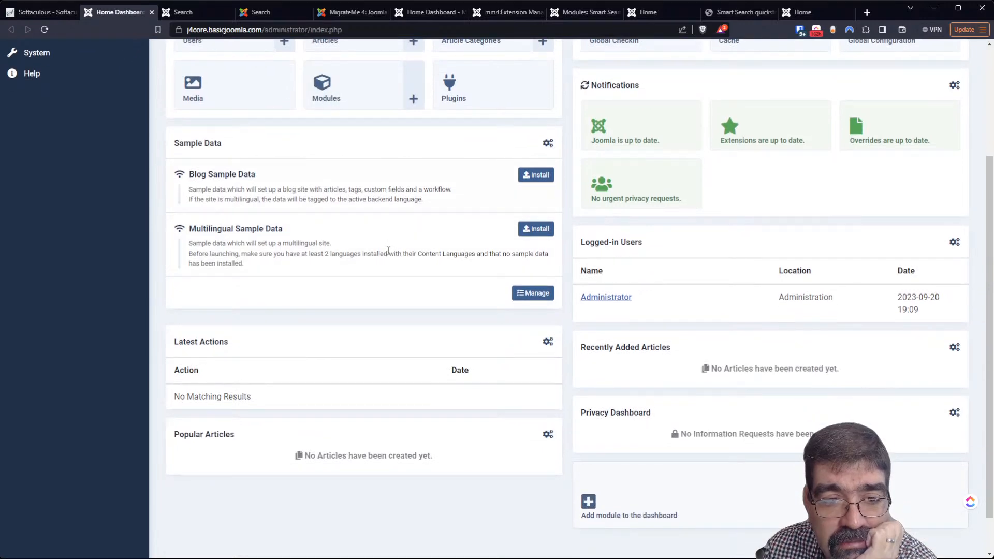
{"action": "scroll", "coordinate": [388, 250], "scroll_direction": "up", "scroll_amount": 5}
{"action": "left_click", "coordinate": [182, 12]}
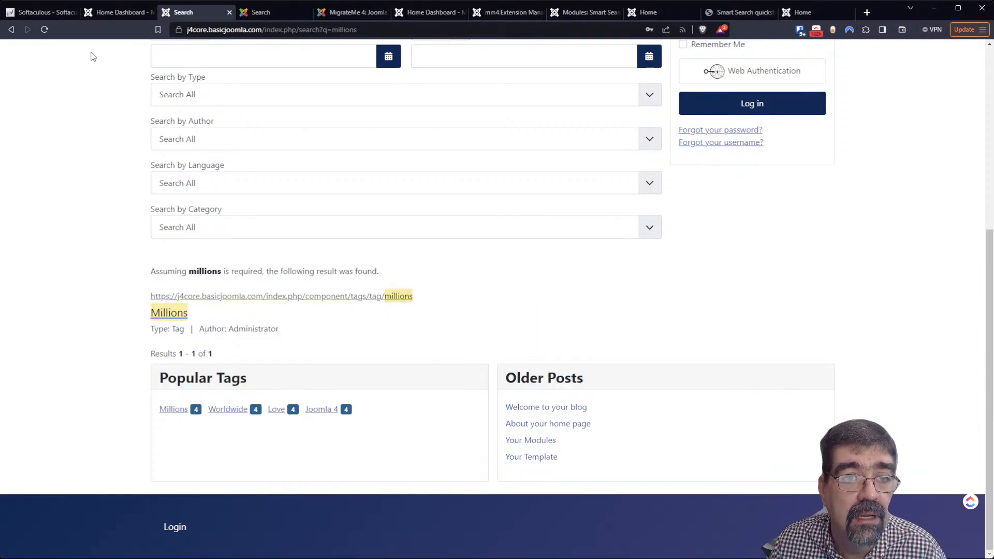
{"action": "left_click", "coordinate": [135, 10]}
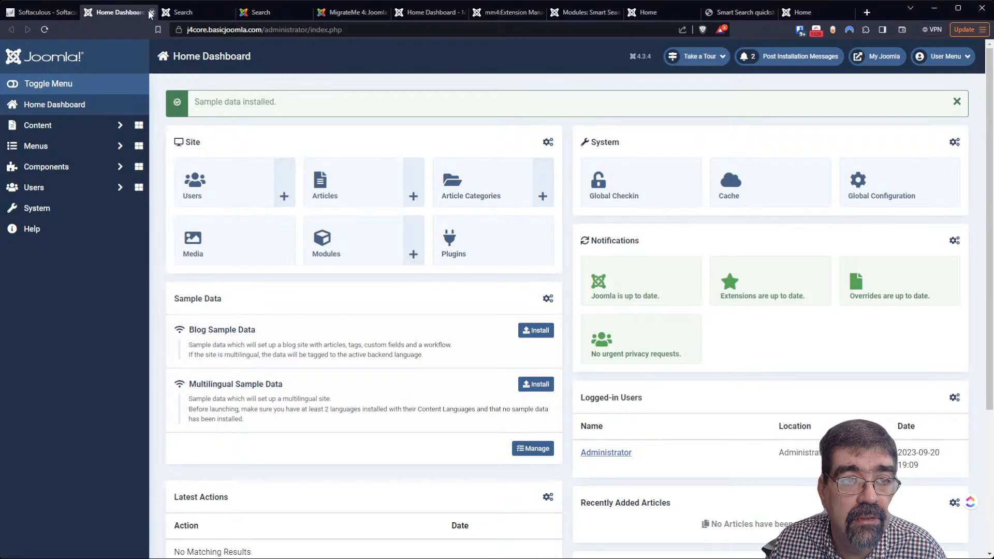
{"action": "left_click", "coordinate": [150, 12]}
{"action": "left_click", "coordinate": [150, 12]}
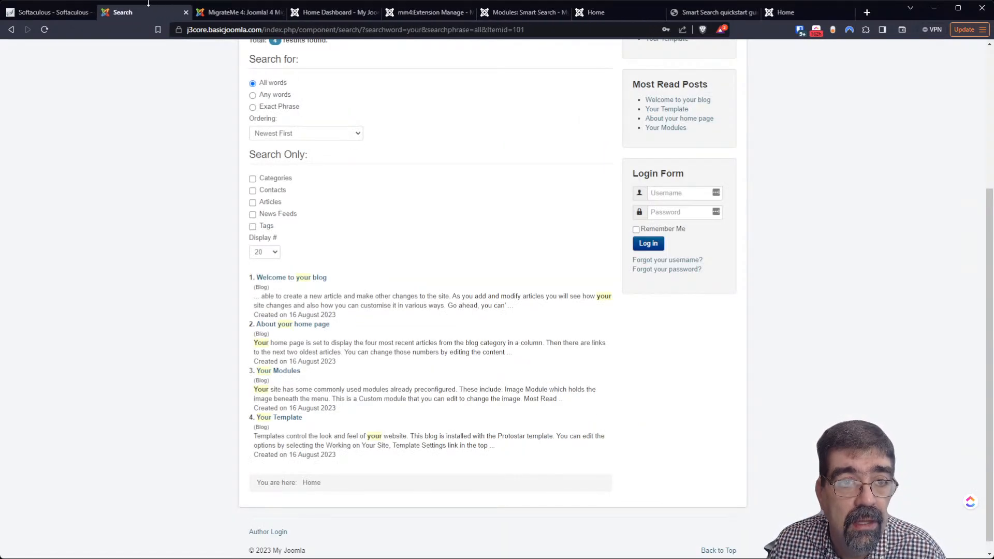
{"action": "left_click", "coordinate": [185, 13]}
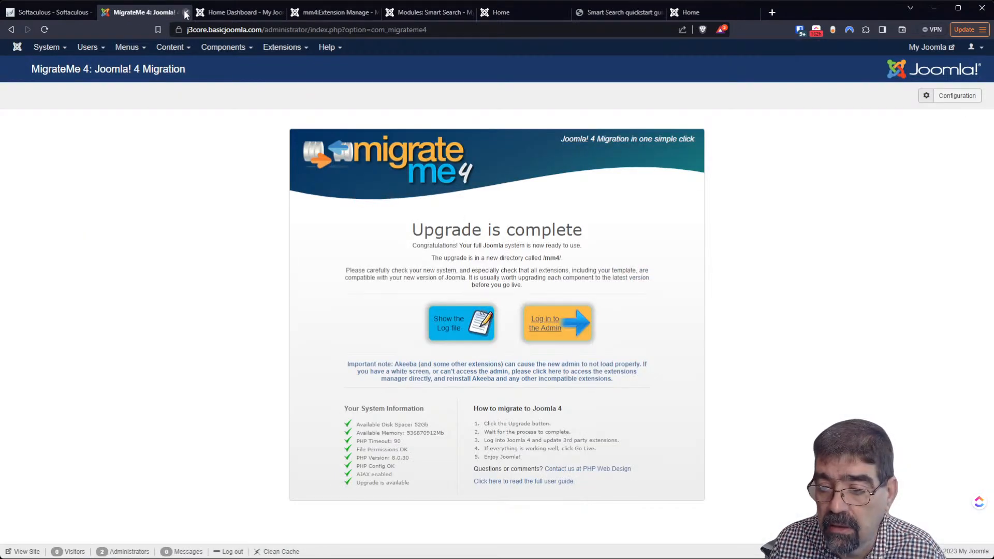
{"action": "left_click", "coordinate": [185, 13]}
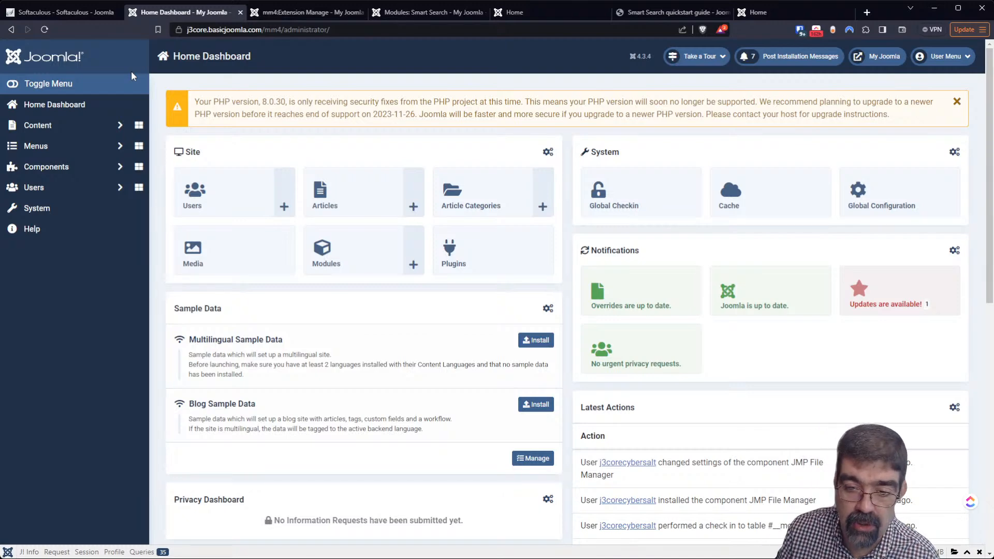
Go from Softaculous to the cPanel tools page and open File Manager
{"action": "left_click", "coordinate": [72, 14]}
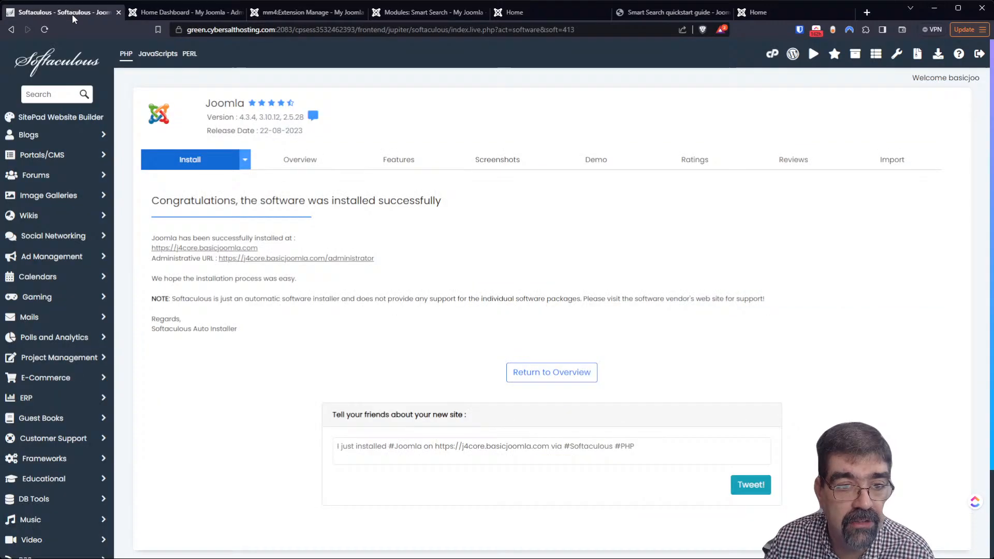
{"action": "left_click", "coordinate": [45, 66]}
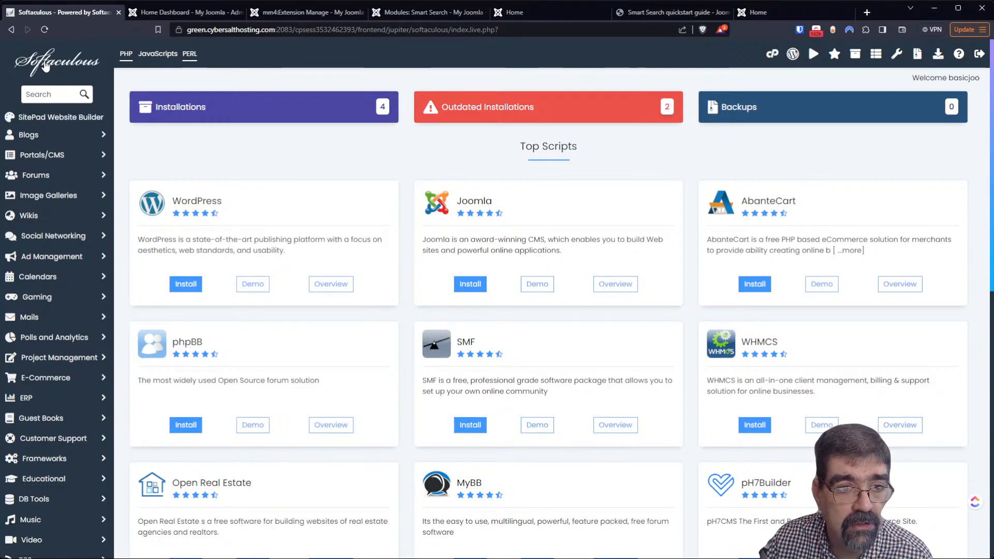
{"action": "left_click", "coordinate": [772, 54]}
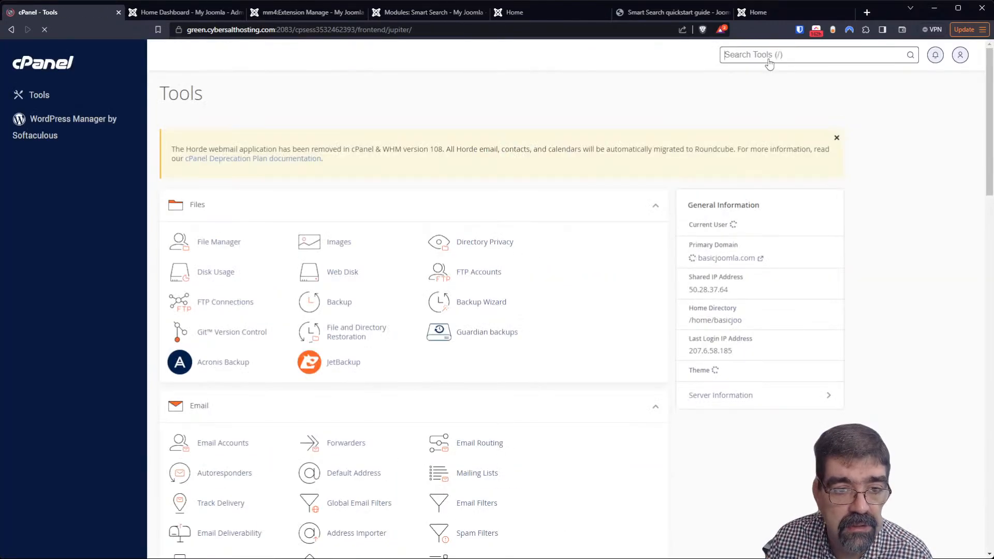
{"action": "left_click", "coordinate": [218, 242]}
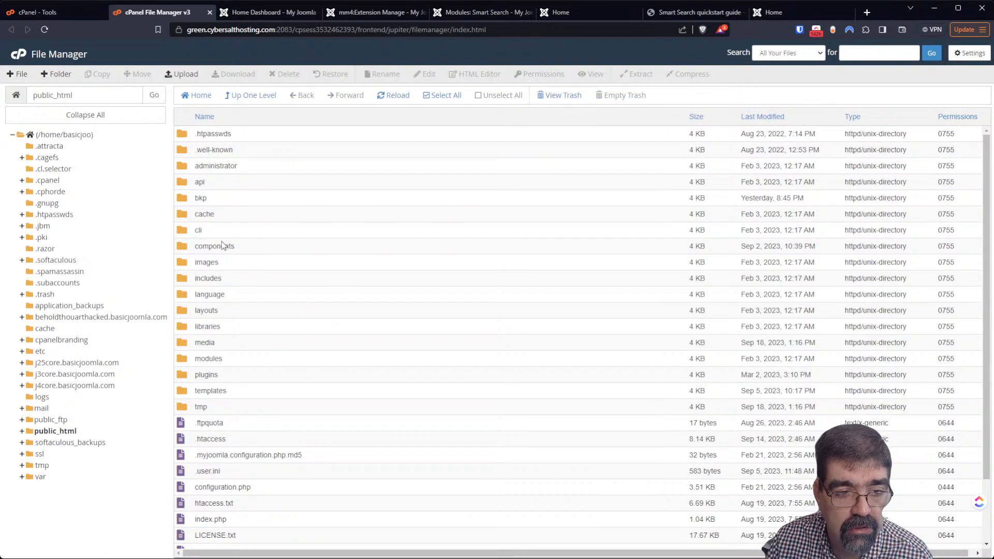
Open j4core.basicjoomla.com and select everything from .tmb down to web.config.txt
{"action": "left_click", "coordinate": [101, 385]}
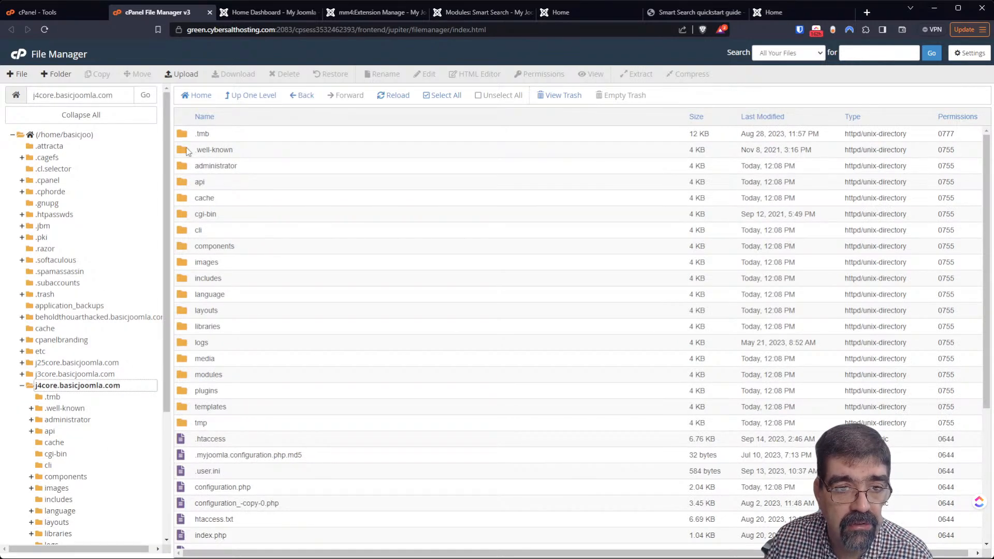
{"action": "left_click", "coordinate": [185, 137]}
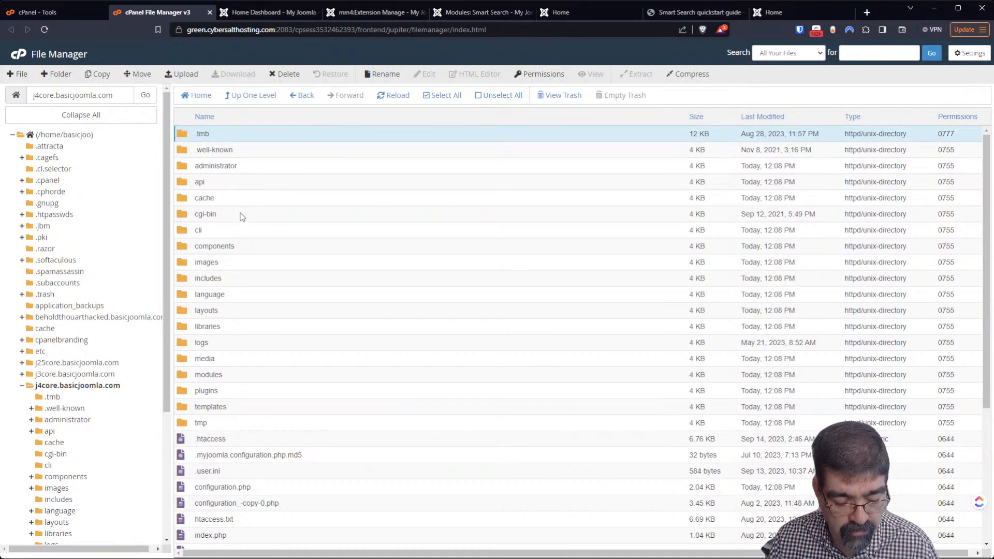
{"action": "scroll", "coordinate": [244, 212], "scroll_direction": "down", "scroll_amount": 4}
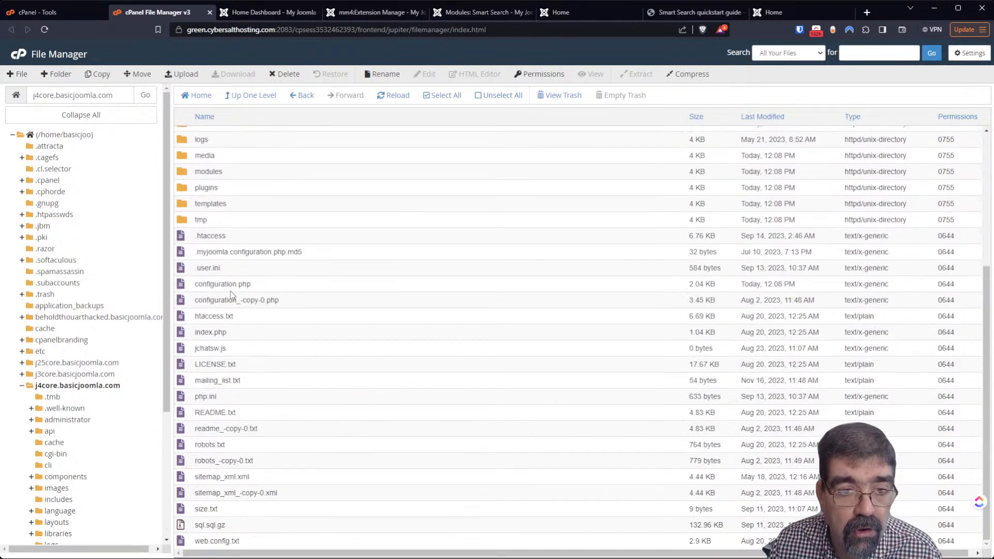
{"action": "left_click", "coordinate": [182, 543], "text": "shift"}
Copy the selected files to /j3core.basicjoomla.com/mm4 and dismiss the configuration.php Permission denied error
{"action": "right_click", "coordinate": [184, 542]}
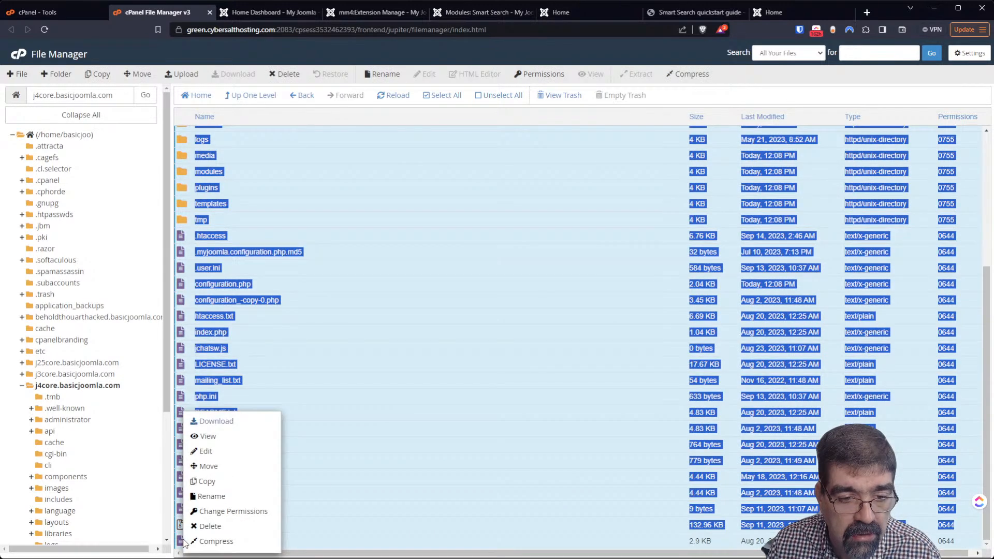
{"action": "left_click", "coordinate": [229, 481]}
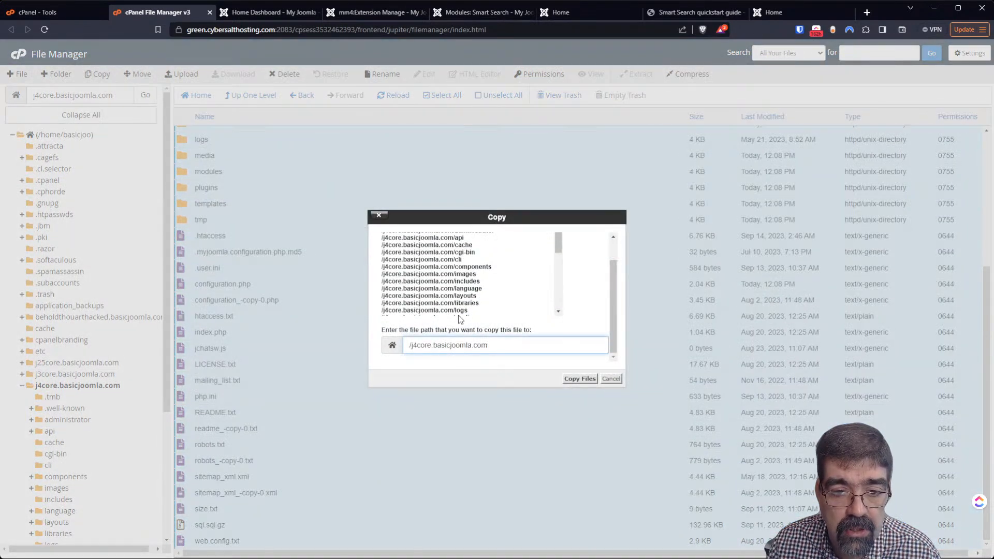
{"action": "key", "text": "BackSpace"}
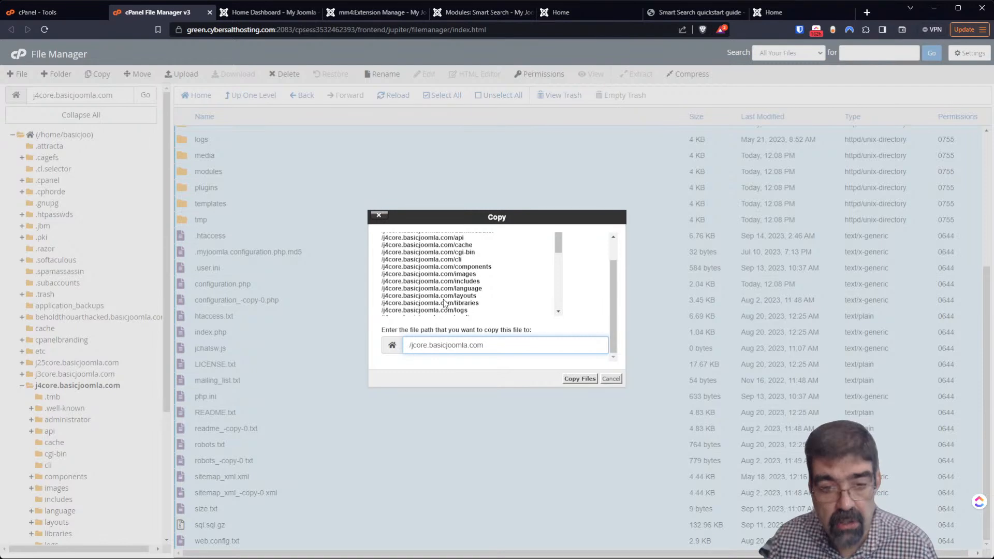
{"action": "type", "text": "3"}
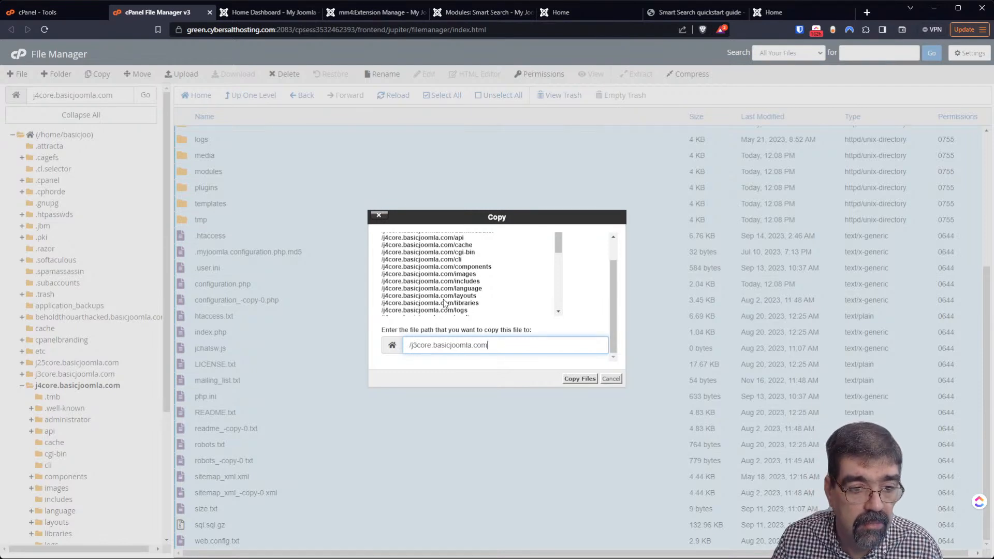
{"action": "type", "text": "/"}
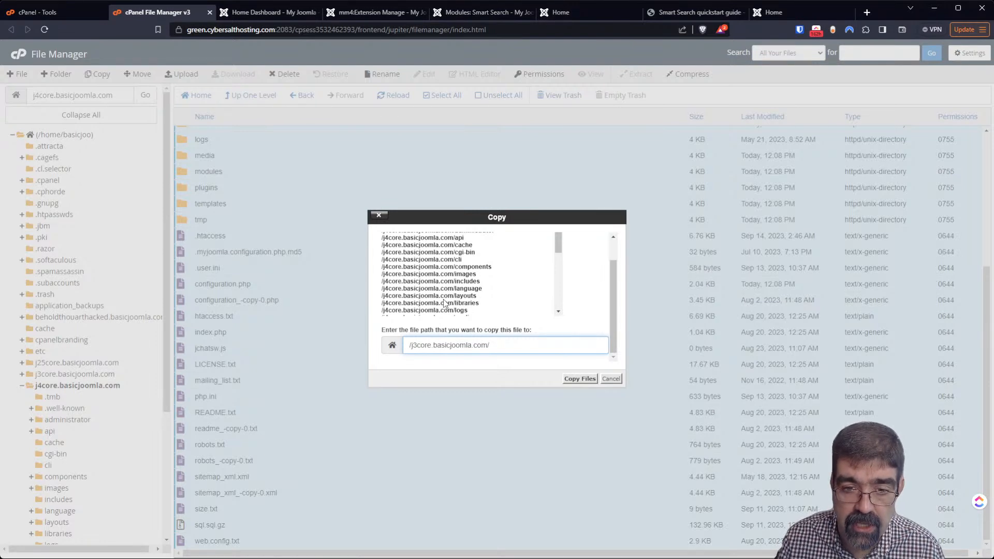
{"action": "type", "text": "mm4"}
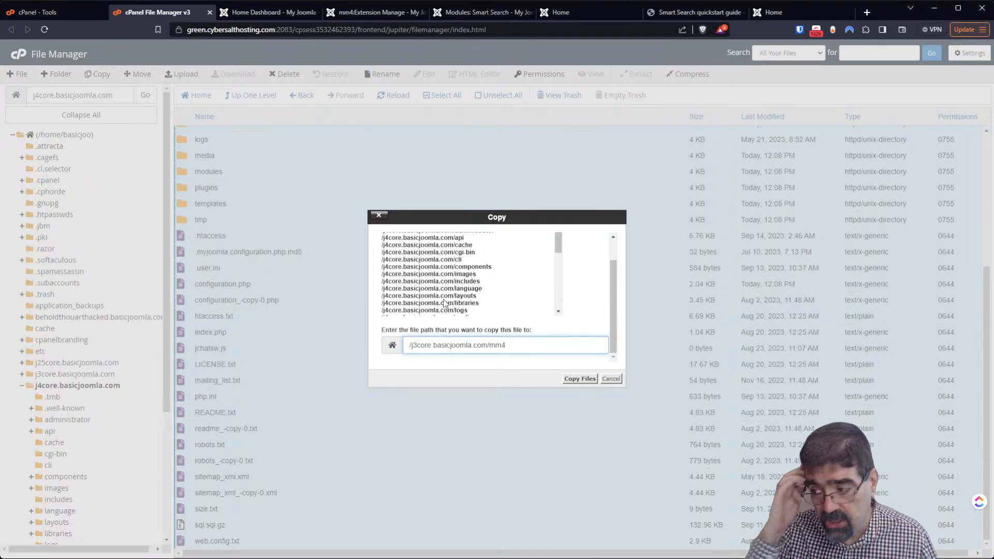
{"action": "left_click", "coordinate": [579, 379]}
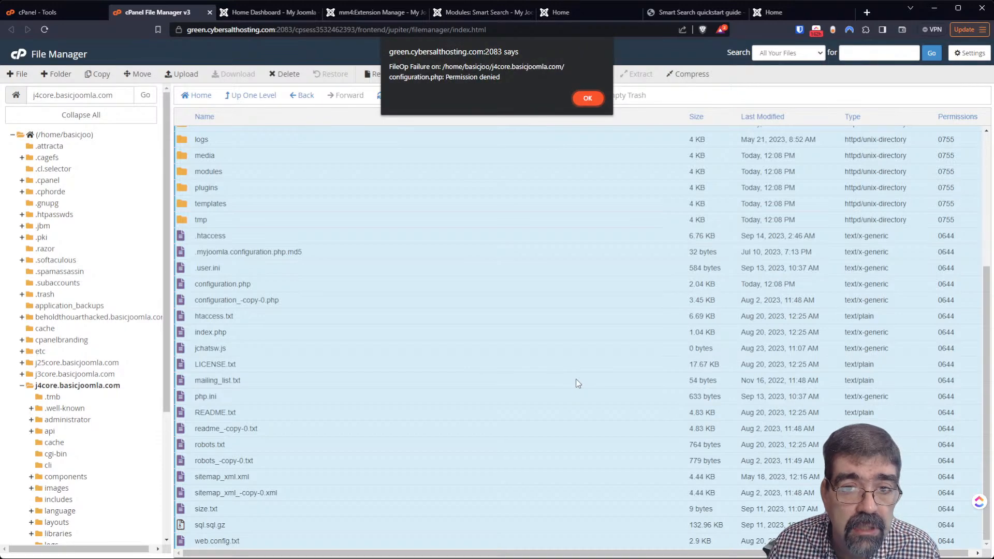
{"action": "left_click", "coordinate": [587, 98]}
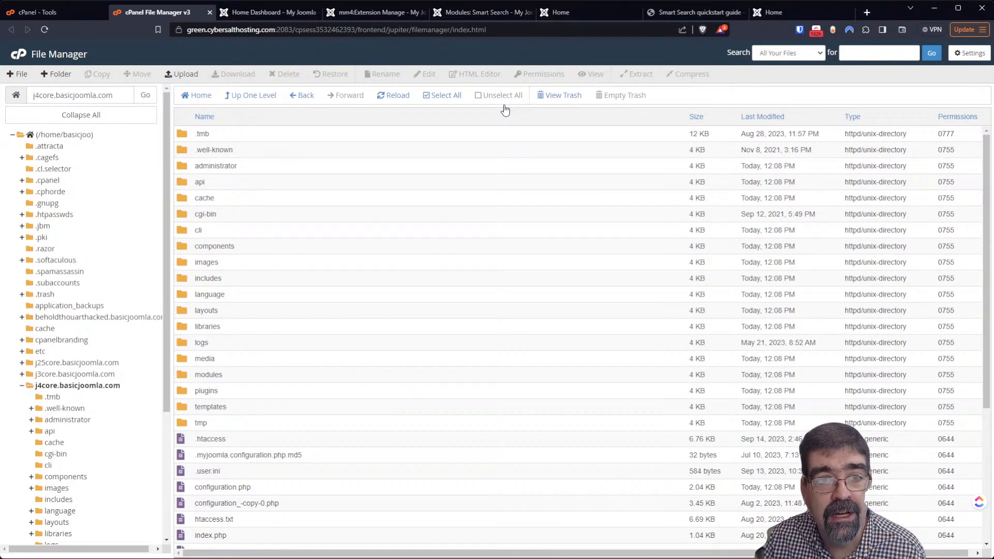
{"action": "left_click", "coordinate": [265, 11]}
{"action": "left_click", "coordinate": [450, 13]}
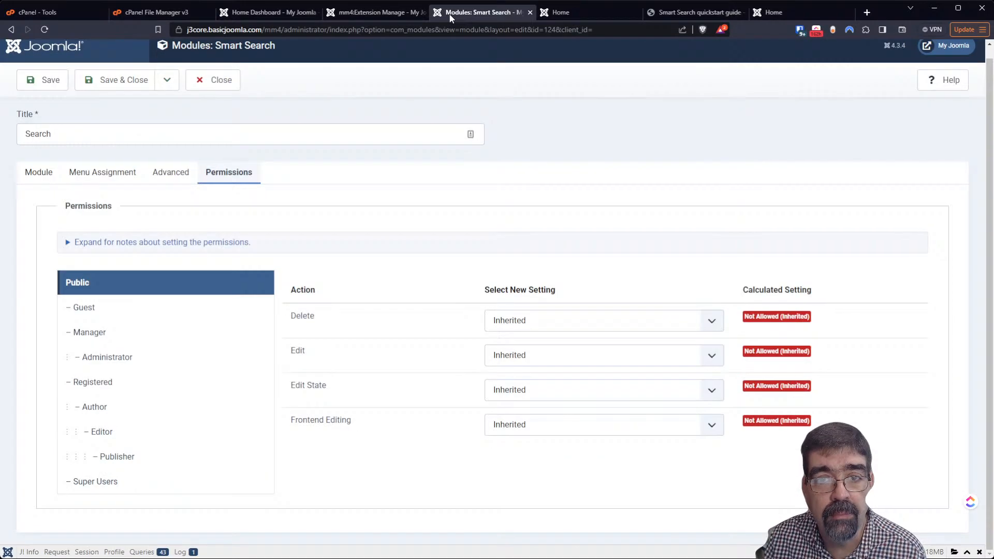
{"action": "left_click", "coordinate": [565, 14]}
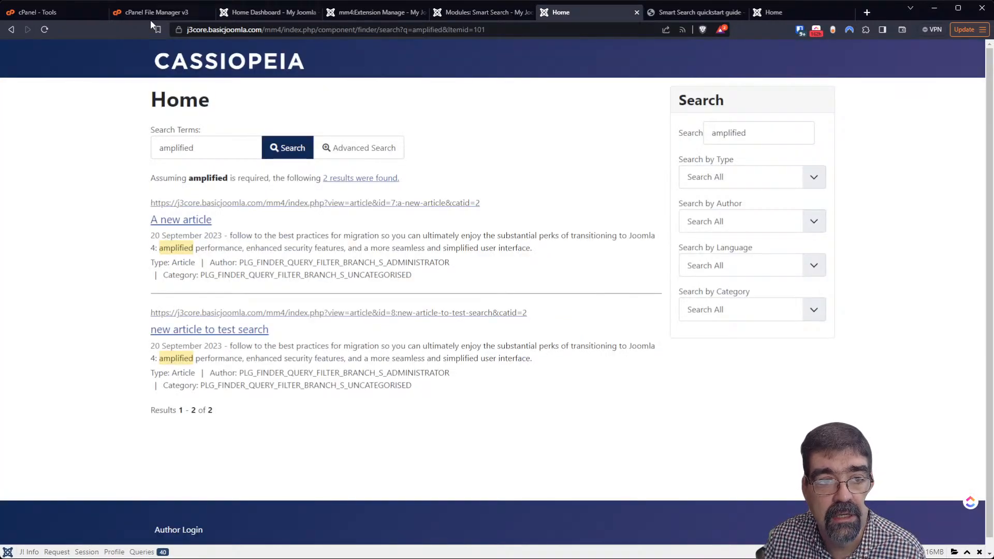
{"action": "left_click", "coordinate": [43, 29]}
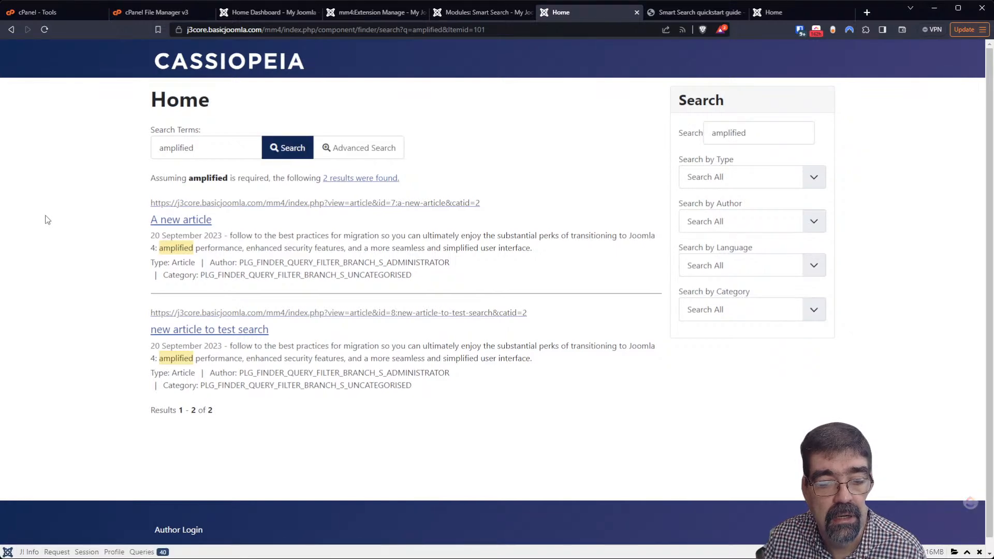
{"action": "left_click", "coordinate": [142, 15]}
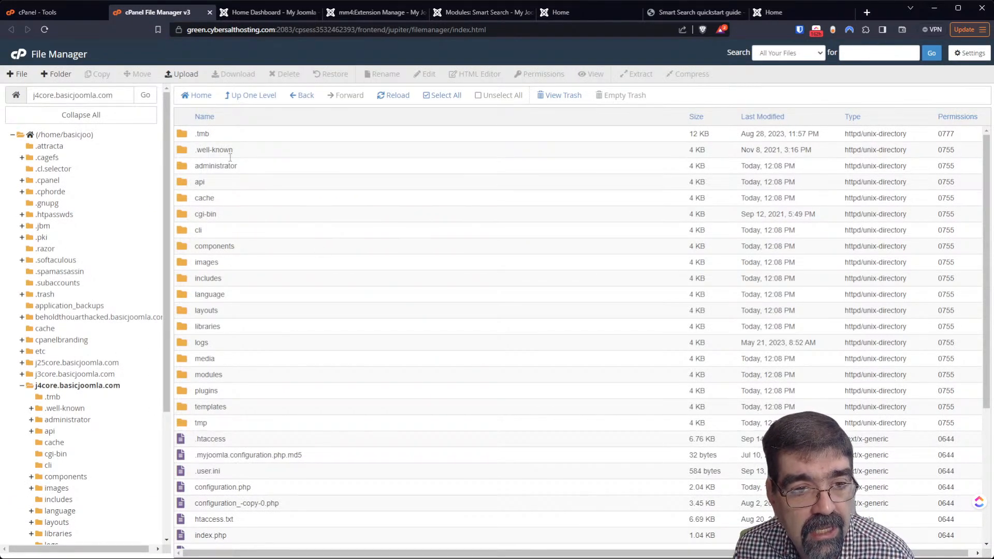
Select .tmb through sql.sql.gz, leaving configuration.php out of the selection
{"action": "left_click", "coordinate": [198, 136]}
{"action": "scroll", "coordinate": [280, 301], "scroll_direction": "down", "scroll_amount": 4}
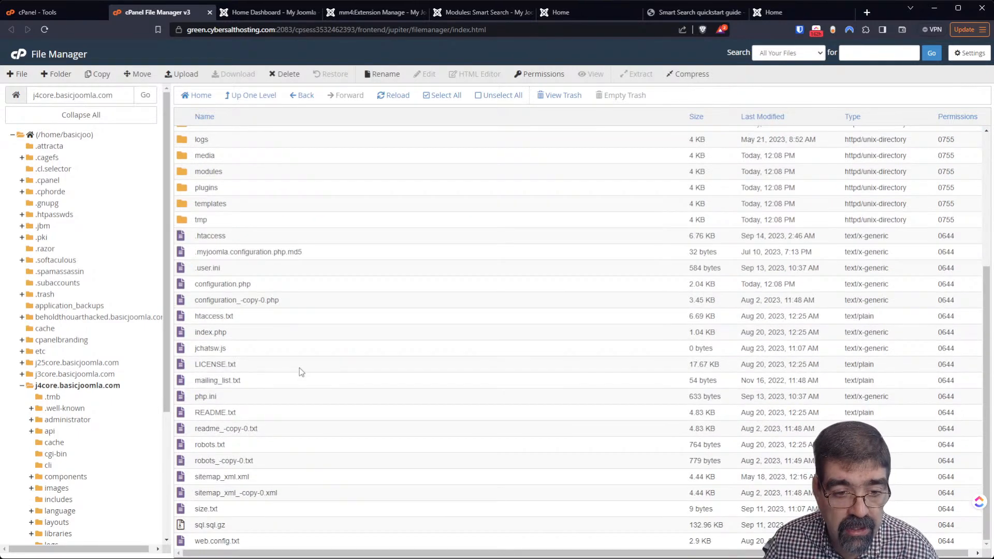
{"action": "left_click", "coordinate": [187, 538], "text": "shift"}
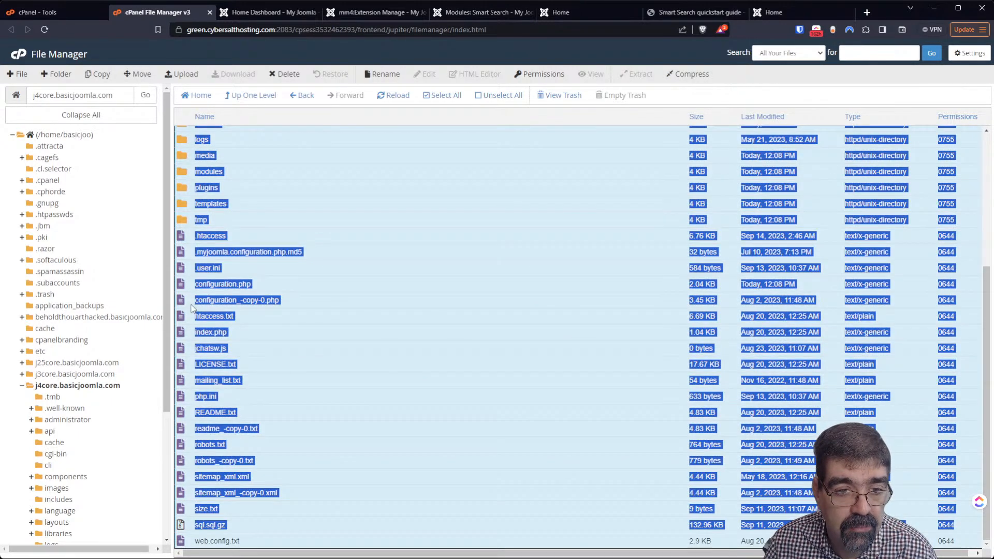
{"action": "left_click", "coordinate": [182, 288], "text": "ctrl"}
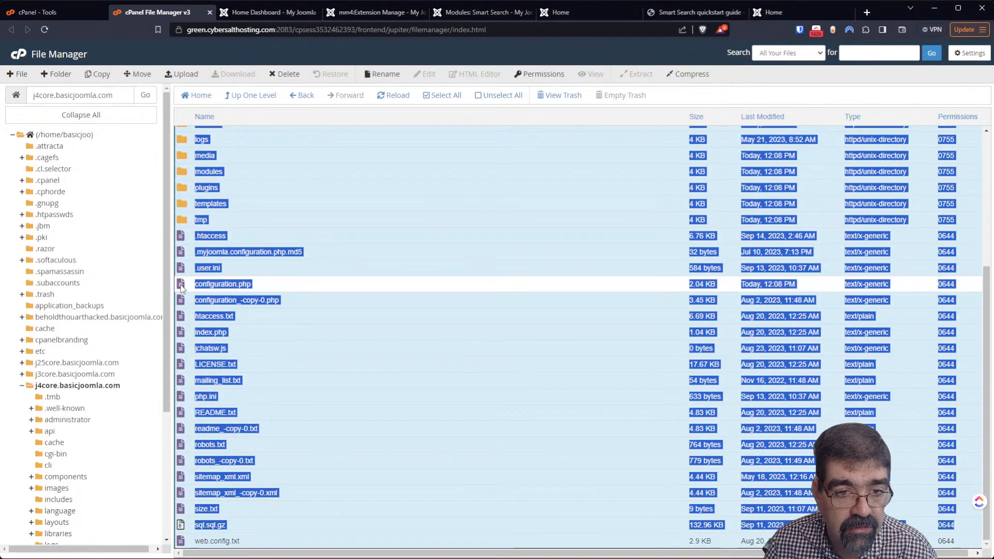
Copy the selected files into /j3core.basicjoomla.com/mm4
{"action": "right_click", "coordinate": [190, 322]}
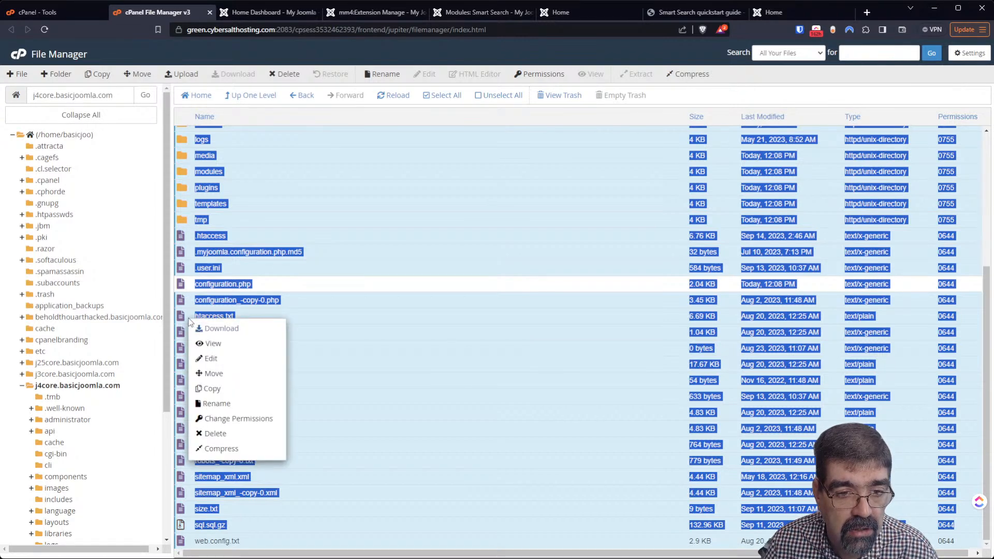
{"action": "left_click", "coordinate": [226, 388]}
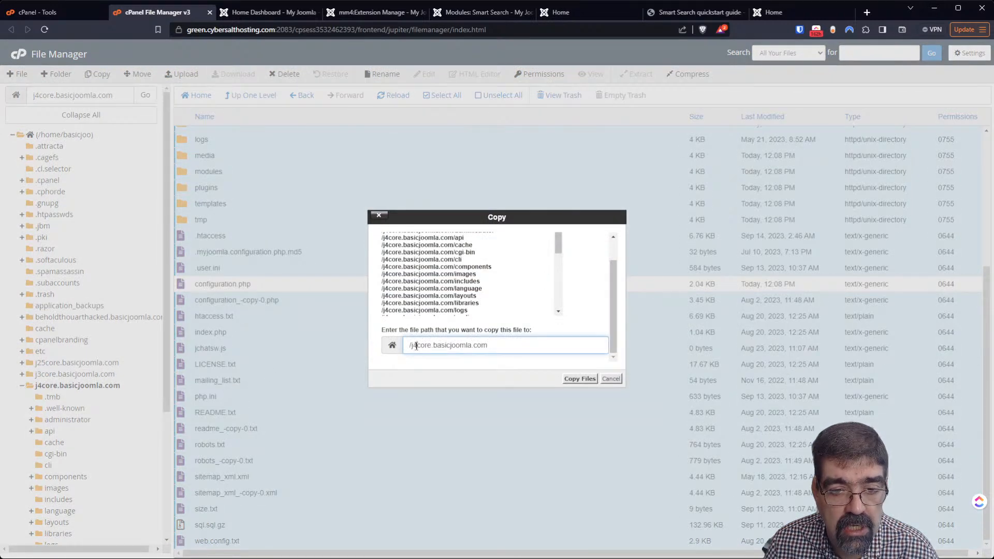
{"action": "left_click_drag", "start_coordinate": [417, 346], "coordinate": [413, 345]}
{"action": "type", "text": "3"}
{"action": "left_click", "coordinate": [500, 341]}
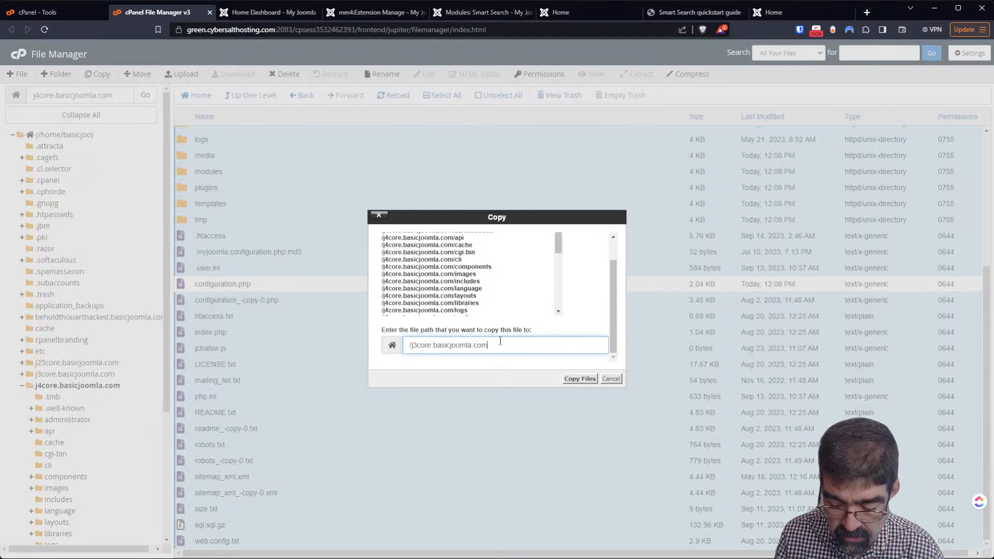
{"action": "type", "text": "/mm4"}
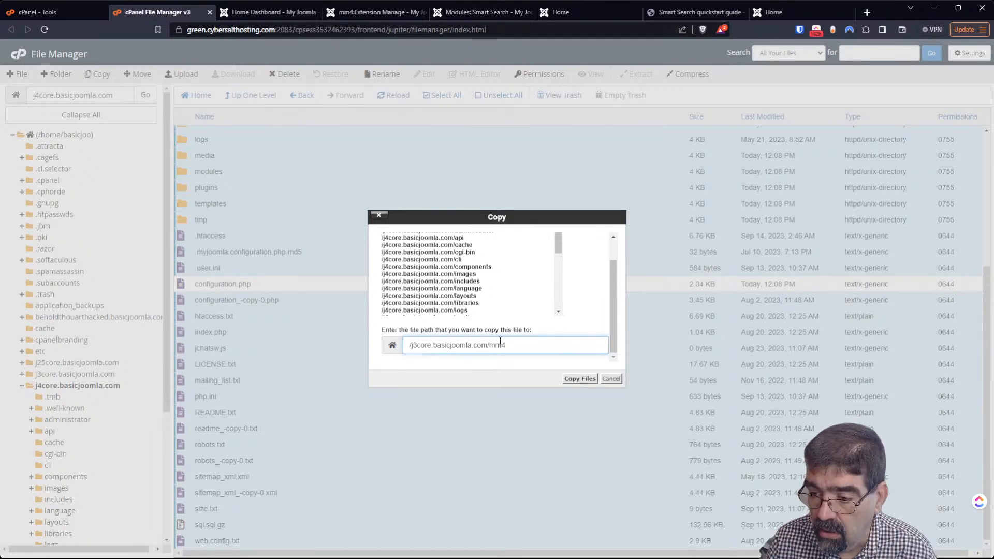
{"action": "left_click", "coordinate": [580, 379]}
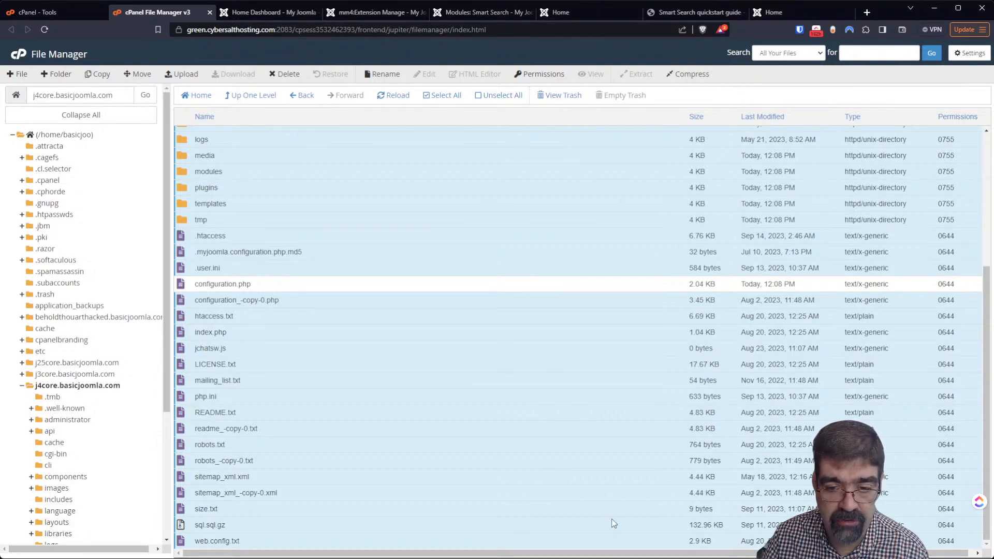
{"action": "scroll", "coordinate": [304, 460], "scroll_direction": "up", "scroll_amount": 1}
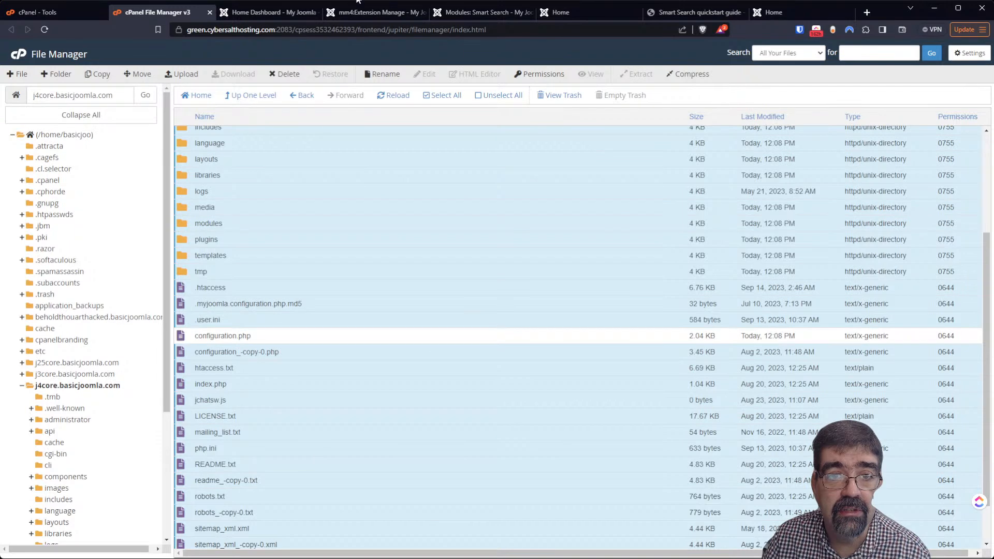
Reload the 'amplified' search results and select the first result's raw author key
{"action": "left_click", "coordinate": [551, 13]}
{"action": "left_click", "coordinate": [45, 29]}
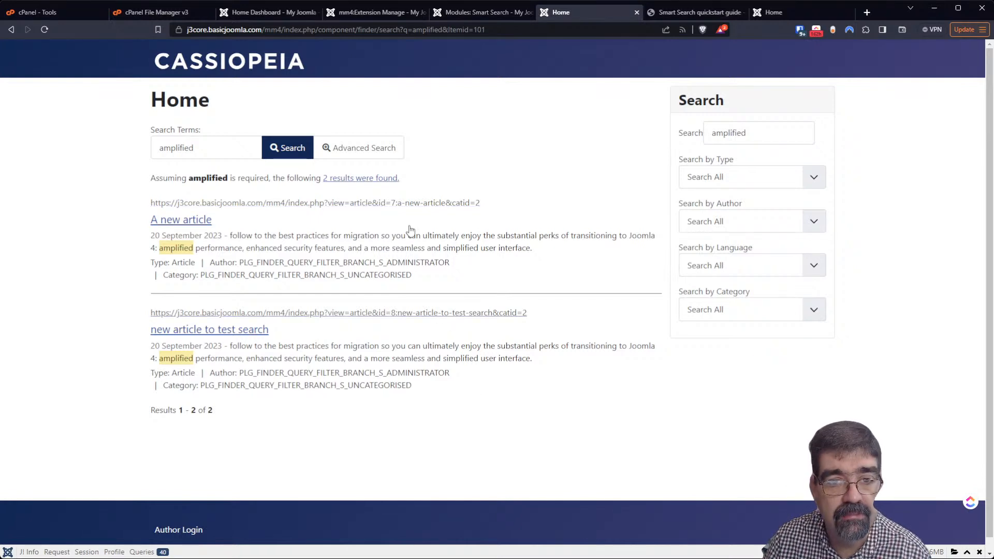
{"action": "left_click", "coordinate": [368, 179]}
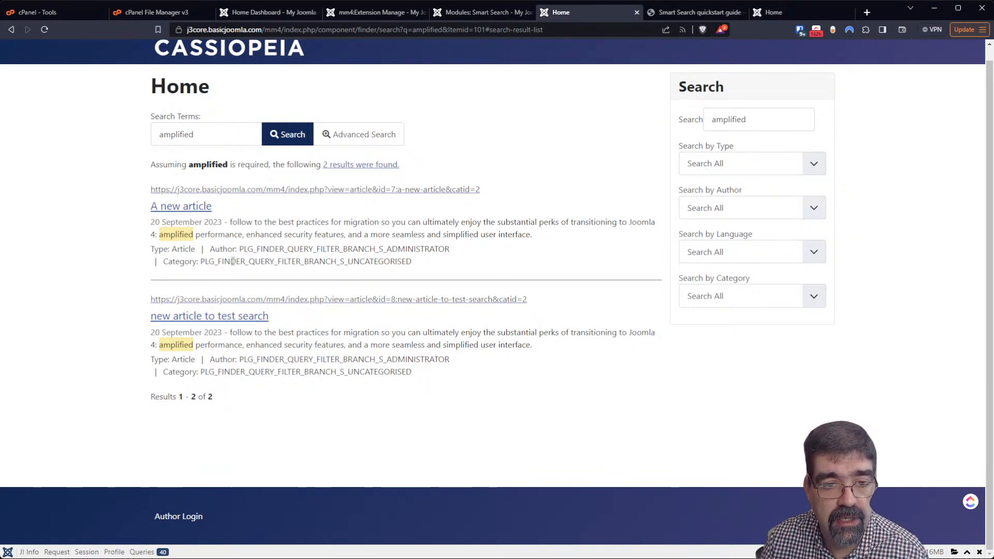
{"action": "left_click_drag", "start_coordinate": [240, 248], "coordinate": [447, 251]}
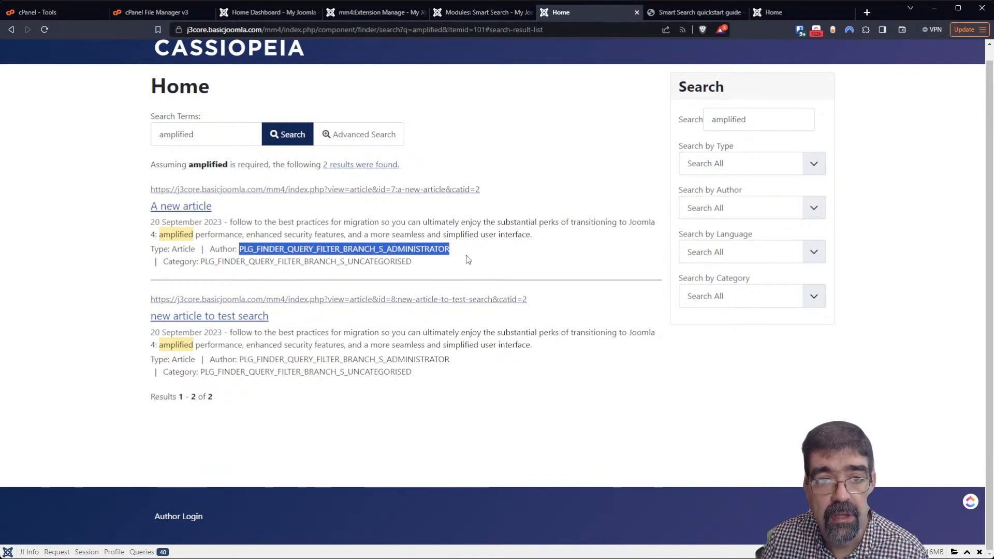
Close the Smart Search module editor and search the whole site in JMP File Manager for the PLG_FINDER_QUERY key
{"action": "left_click", "coordinate": [455, 16]}
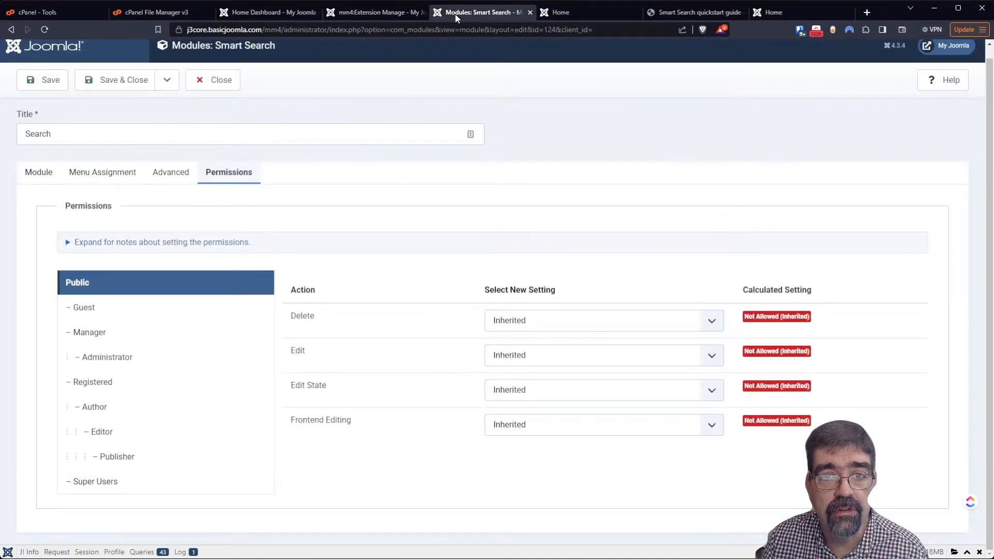
{"action": "left_click", "coordinate": [223, 82]}
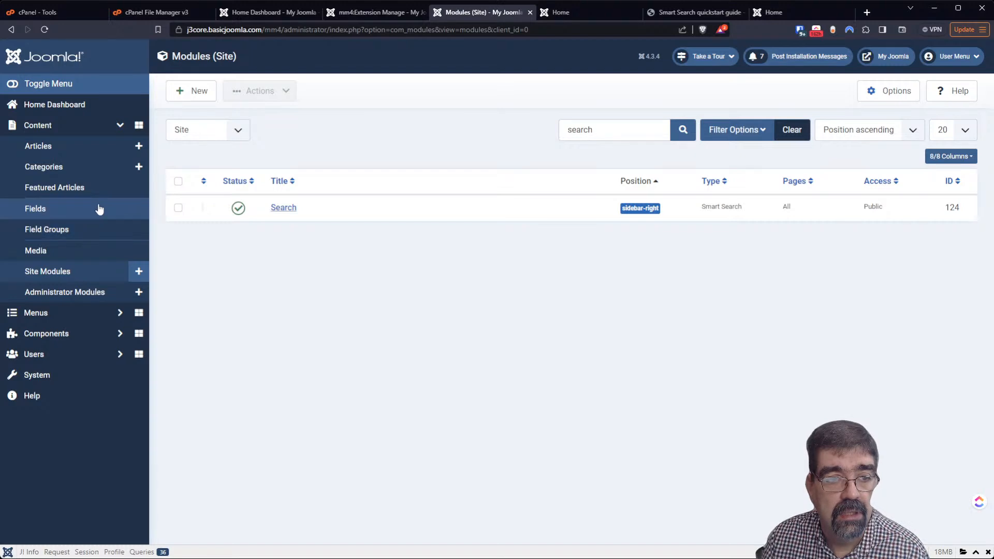
{"action": "left_click", "coordinate": [52, 334]}
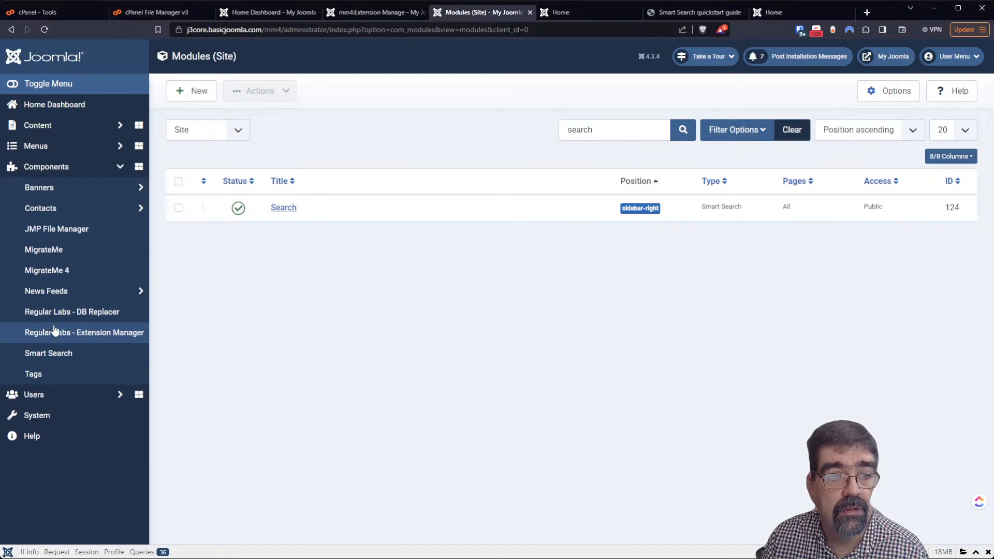
{"action": "left_click", "coordinate": [71, 236]}
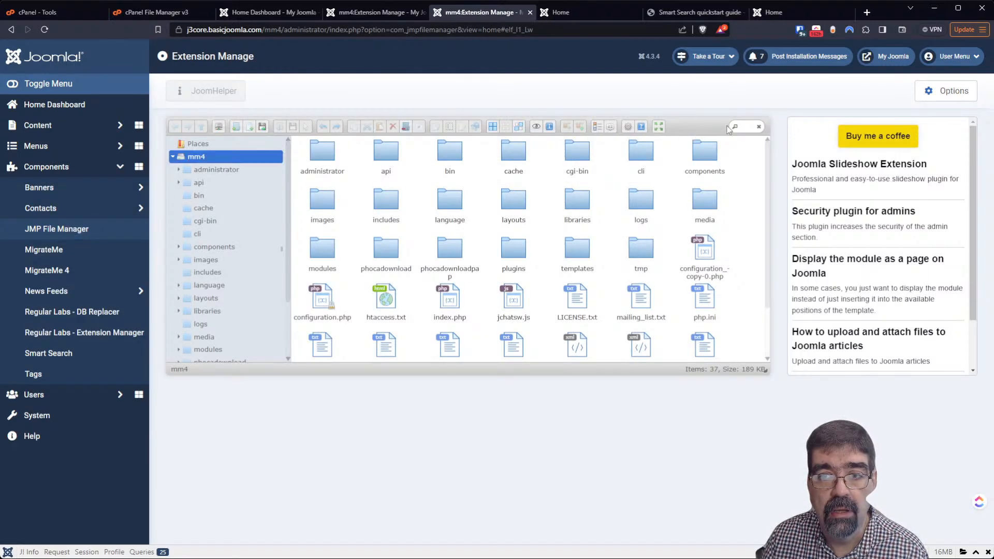
{"action": "left_click", "coordinate": [741, 125]}
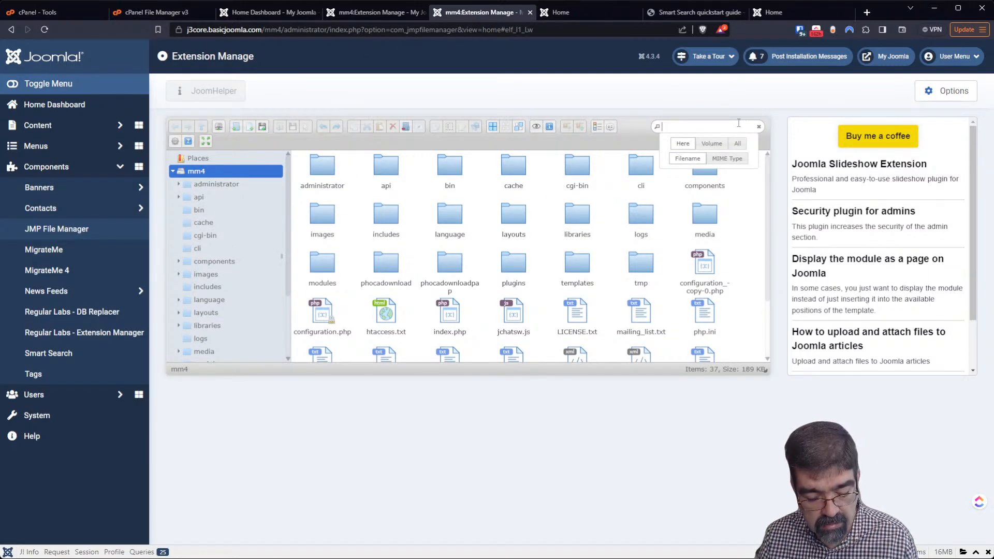
{"action": "key", "text": "ctrl+v"}
{"action": "left_click", "coordinate": [712, 143]}
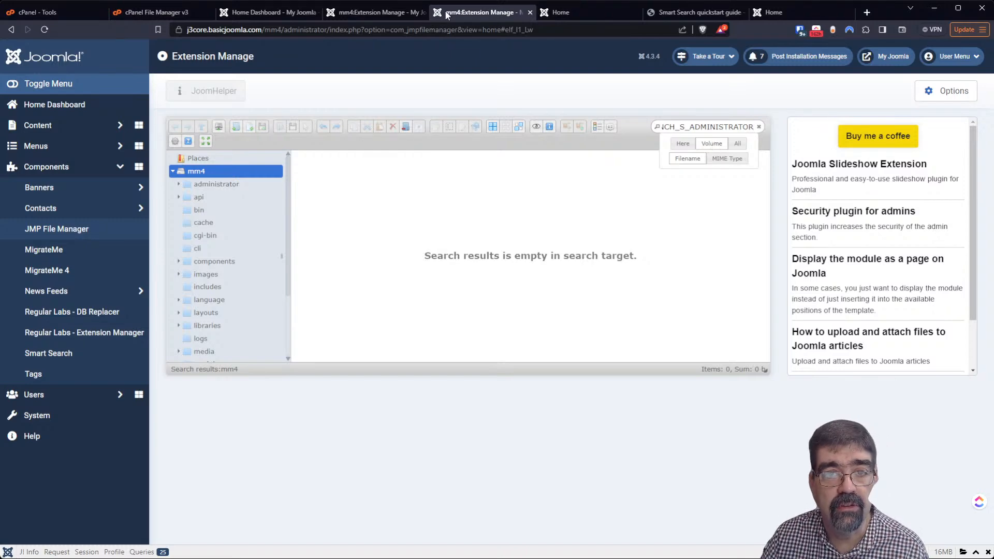
Close the duplicate file manager tab and open the System dashboard
{"action": "left_click", "coordinate": [347, 11]}
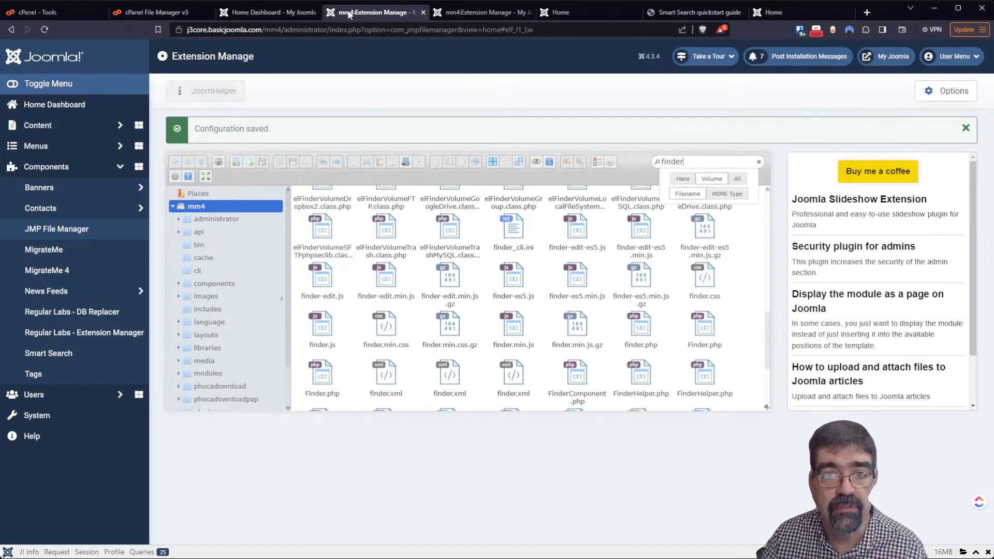
{"action": "left_click", "coordinate": [456, 15]}
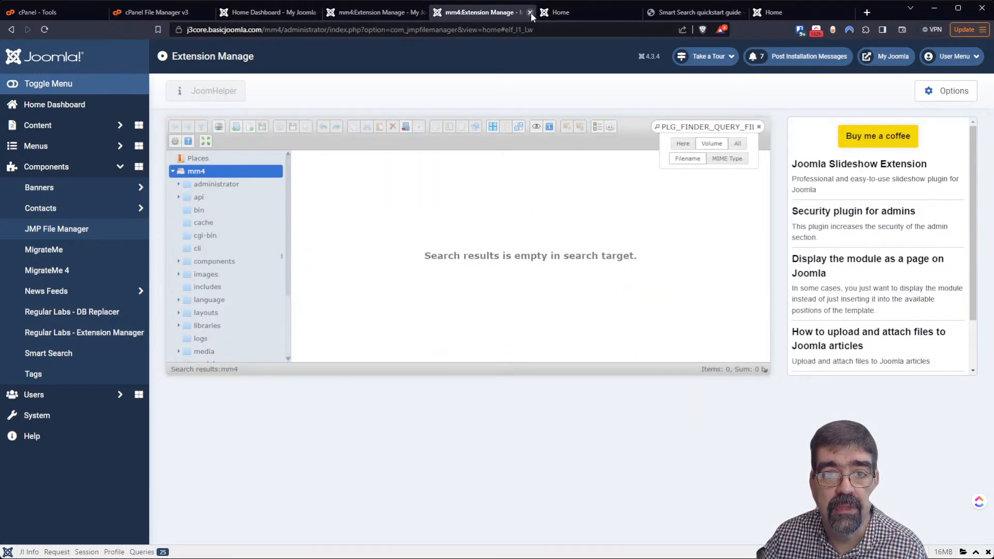
{"action": "left_click", "coordinate": [530, 12]}
{"action": "left_click", "coordinate": [415, 13]}
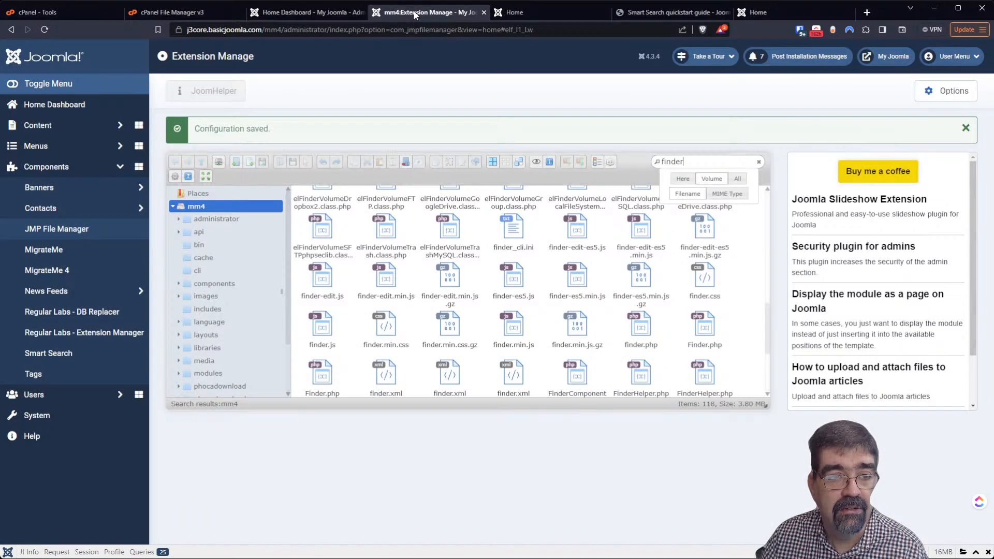
{"action": "left_click", "coordinate": [74, 414]}
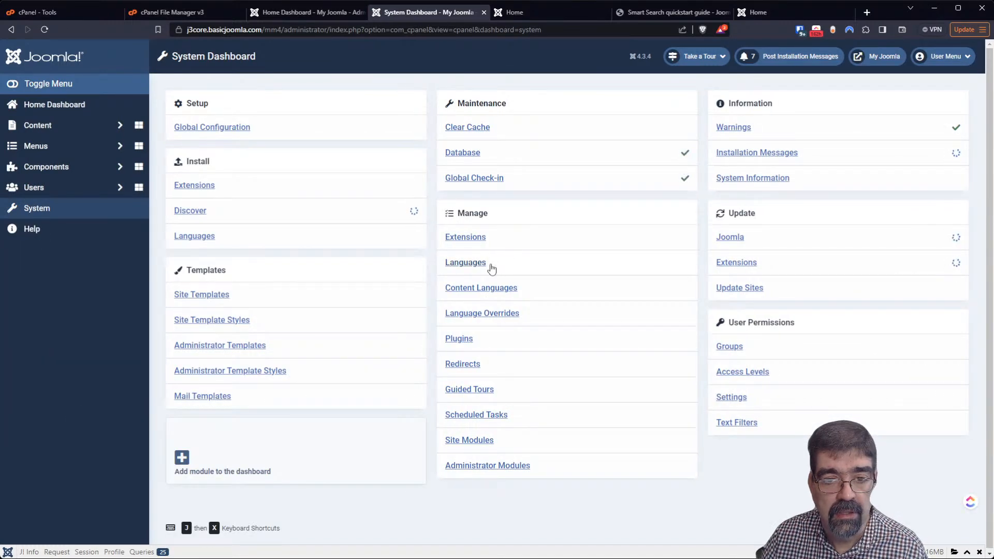
Install the Norwegian language pack from page 2 of Install Languages, then log out
{"action": "left_click", "coordinate": [484, 265]}
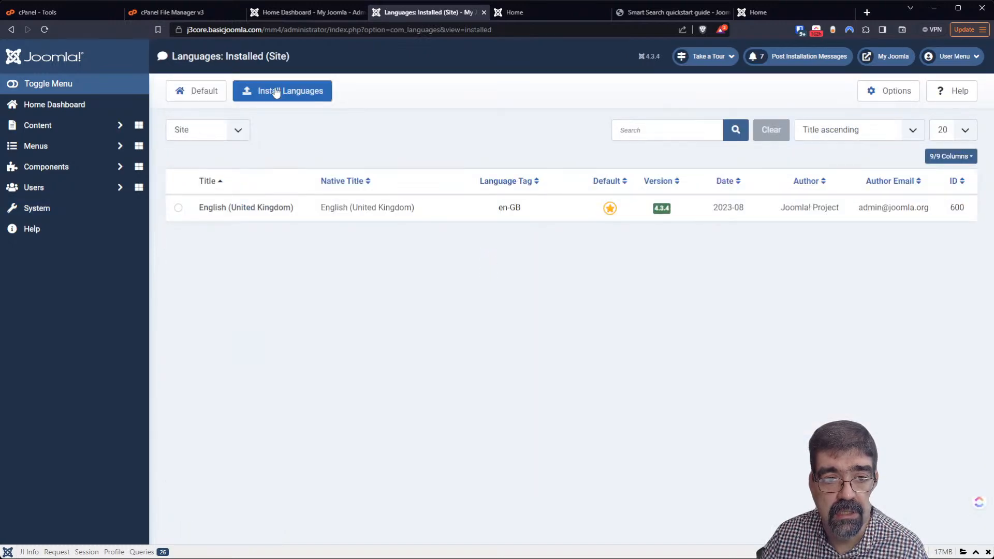
{"action": "left_click", "coordinate": [276, 92]}
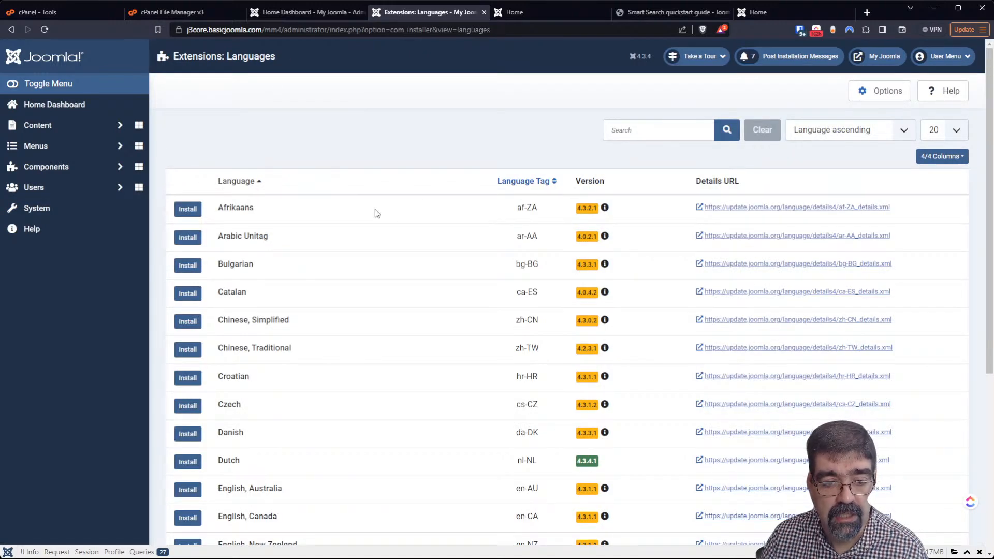
{"action": "scroll", "coordinate": [374, 213], "scroll_direction": "down", "scroll_amount": 5}
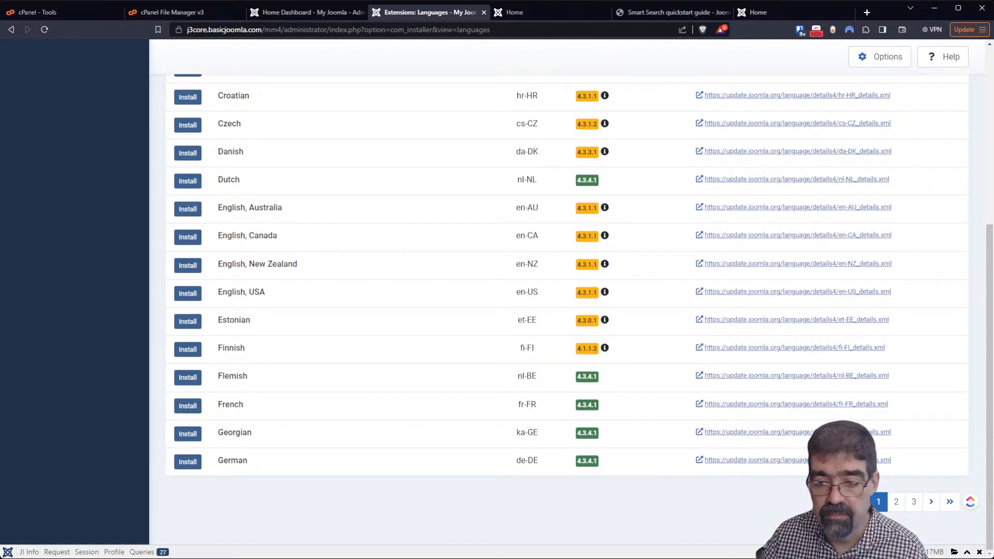
{"action": "left_click", "coordinate": [901, 504]}
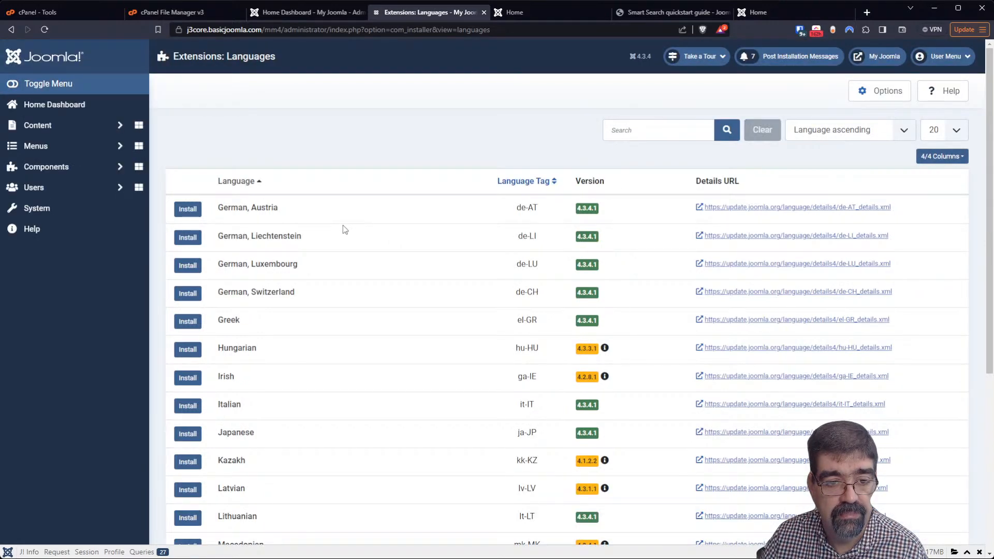
{"action": "scroll", "coordinate": [342, 226], "scroll_direction": "down", "scroll_amount": 4}
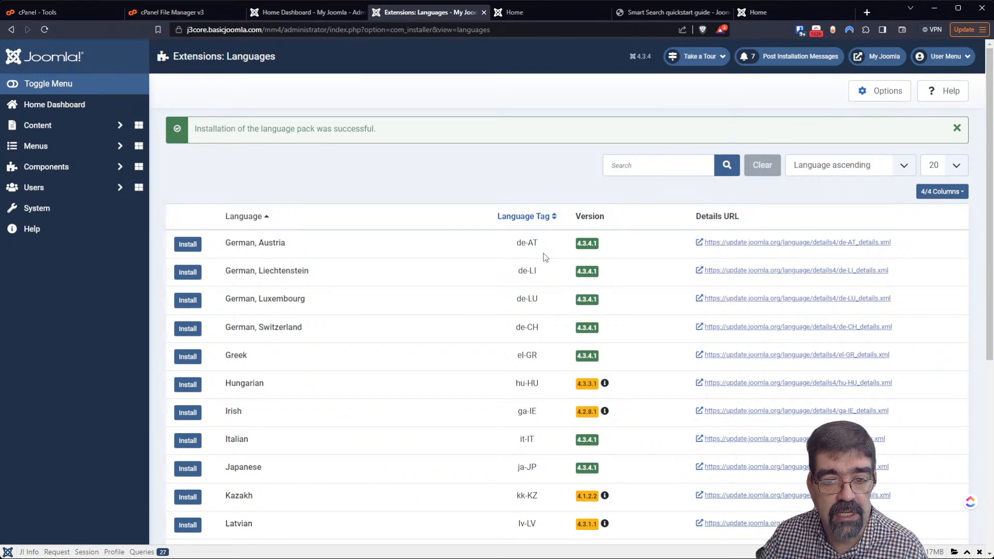
{"action": "left_click", "coordinate": [945, 61]}
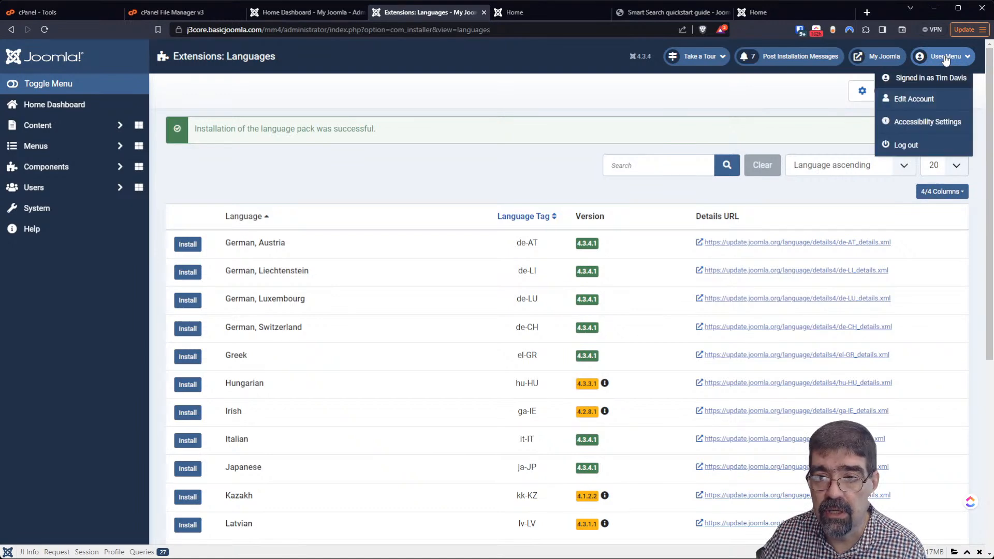
{"action": "left_click", "coordinate": [897, 145]}
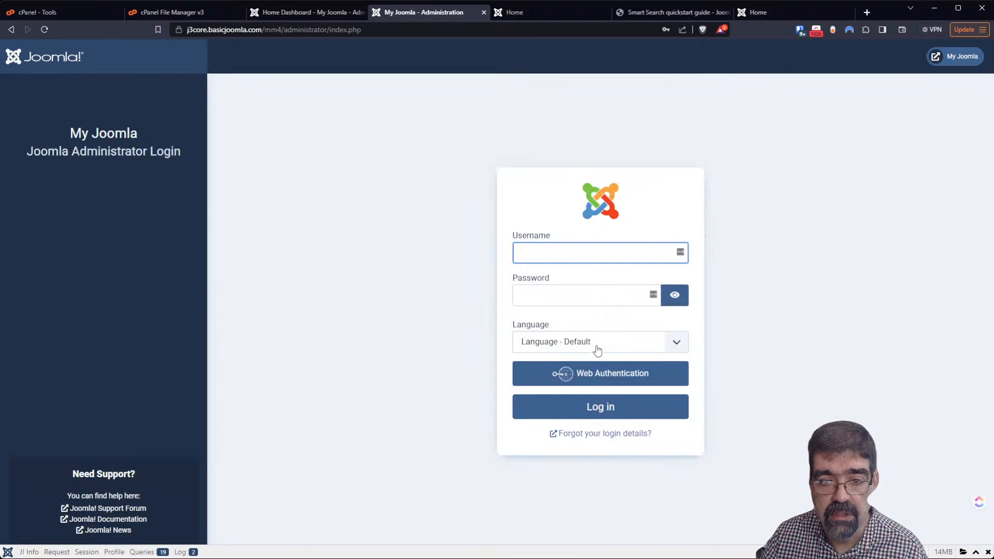
Log in to the administrator with Norwegian bokmål as language, then return to the 'amplified' results
{"action": "left_click", "coordinate": [595, 349]}
{"action": "left_click", "coordinate": [595, 380]}
{"action": "left_click", "coordinate": [588, 255]}
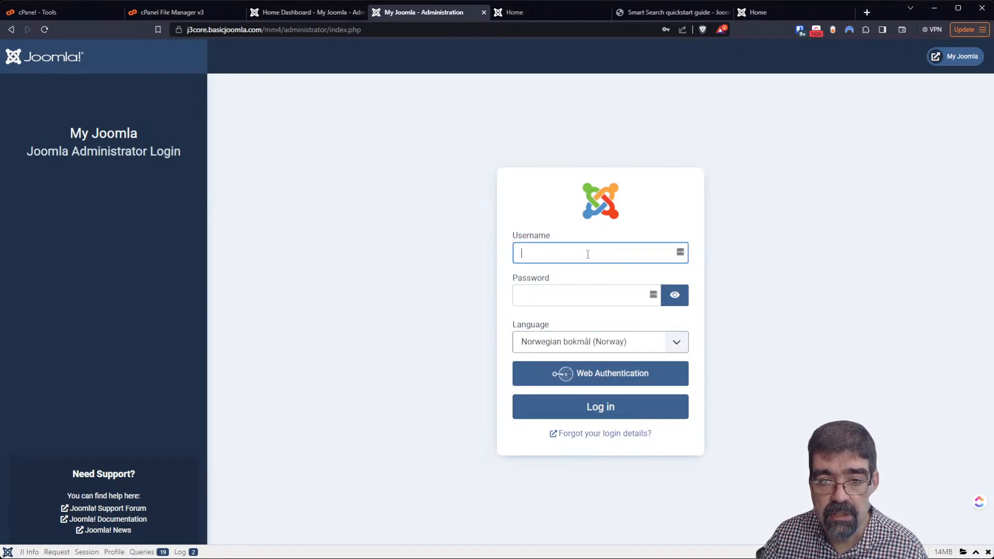
{"action": "left_click", "coordinate": [598, 280]}
{"action": "left_click", "coordinate": [591, 409]}
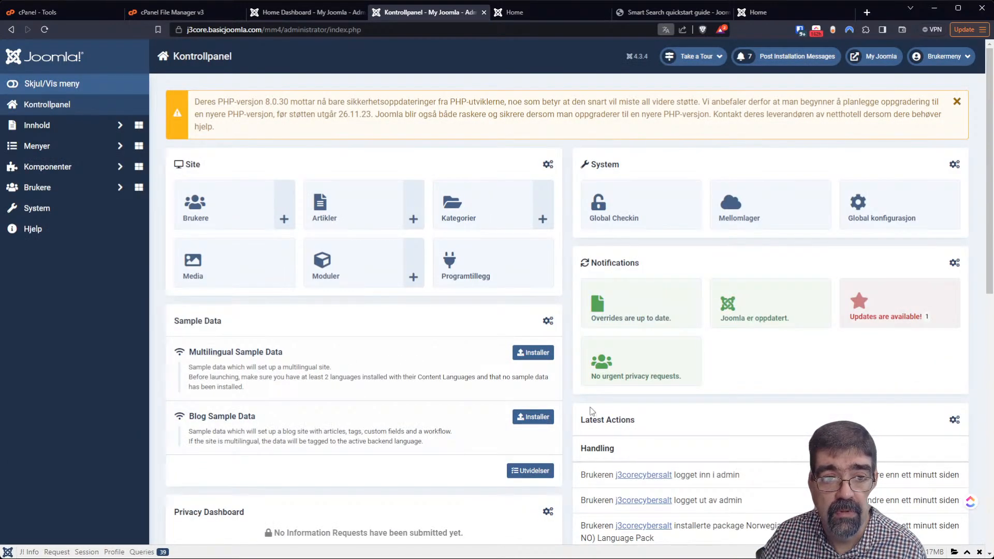
{"action": "left_click", "coordinate": [635, 14]}
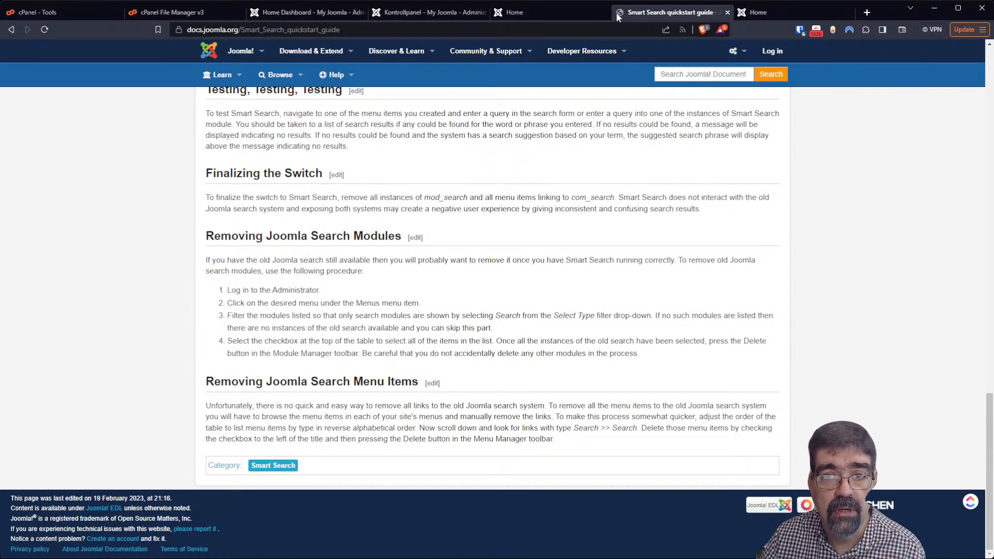
{"action": "left_click", "coordinate": [567, 10]}
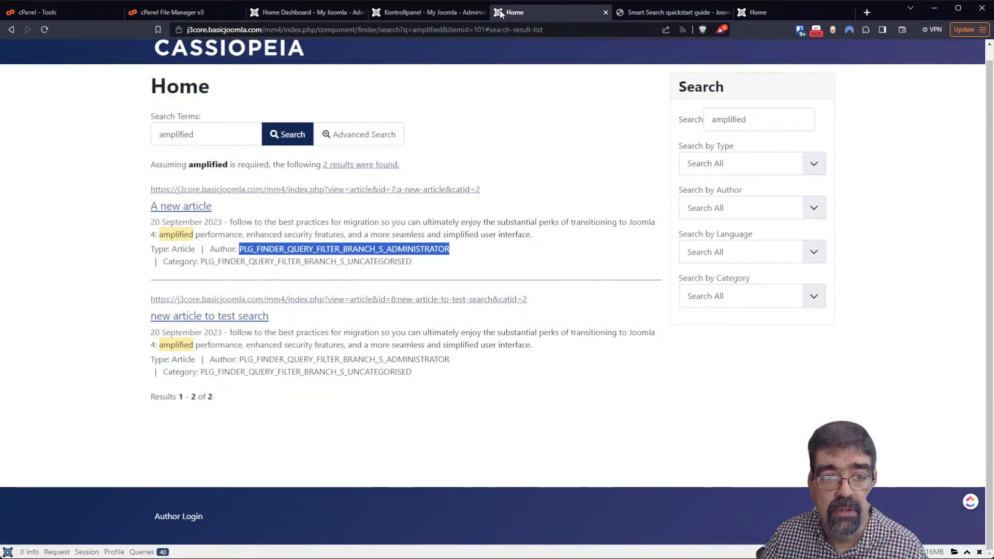
Recheck the results' raw author and category keys, then go to cPanel File Manager
{"action": "left_click", "coordinate": [64, 242]}
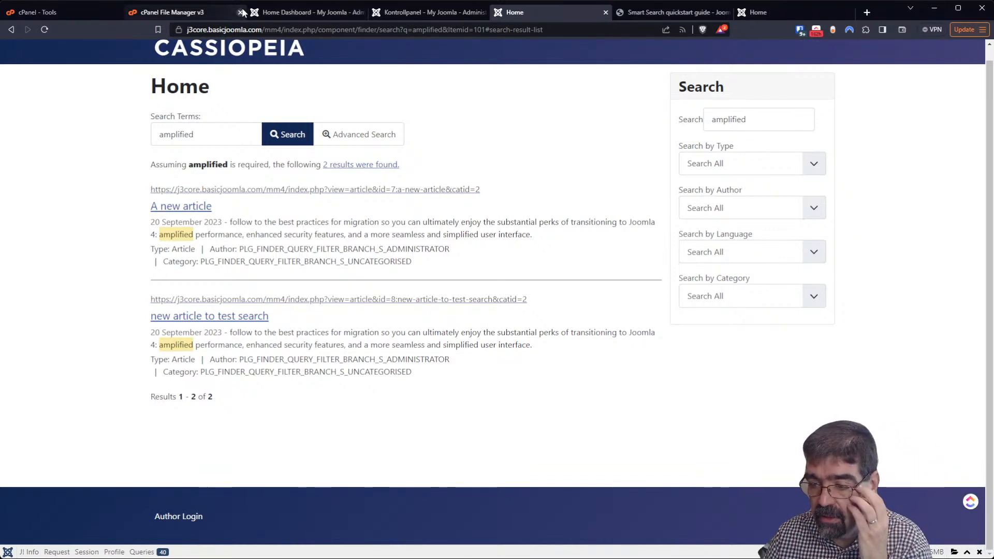
{"action": "left_click", "coordinate": [414, 14]}
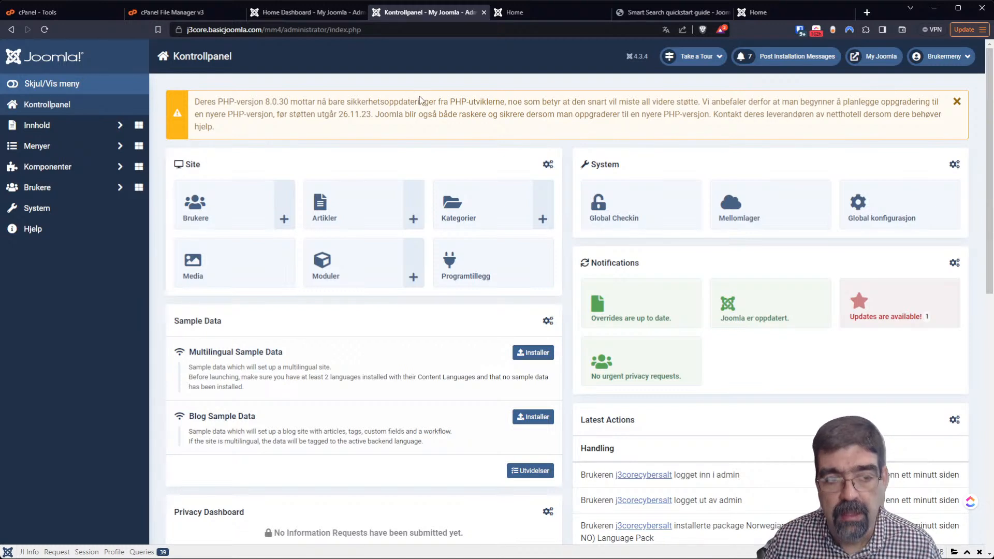
{"action": "left_click", "coordinate": [551, 14]}
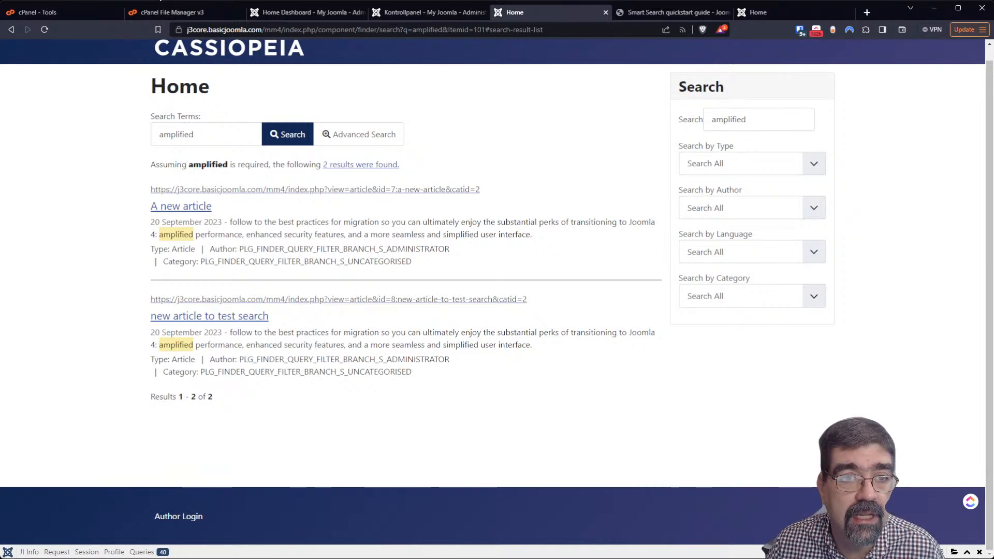
{"action": "left_click", "coordinate": [171, 12]}
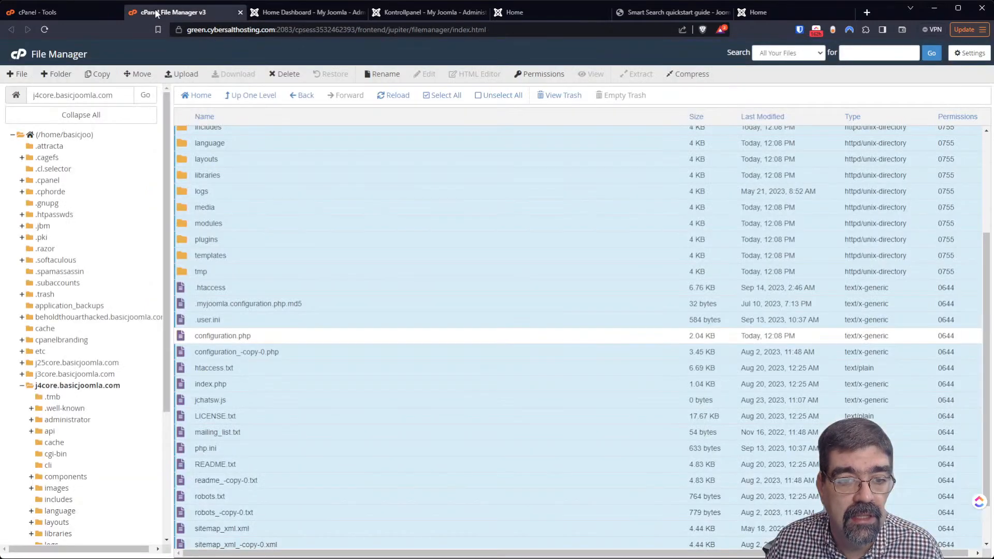
Open j3core.basicjoomla.com/mm4/language/en-GB and scroll through its .ini files
{"action": "left_click", "coordinate": [76, 374]}
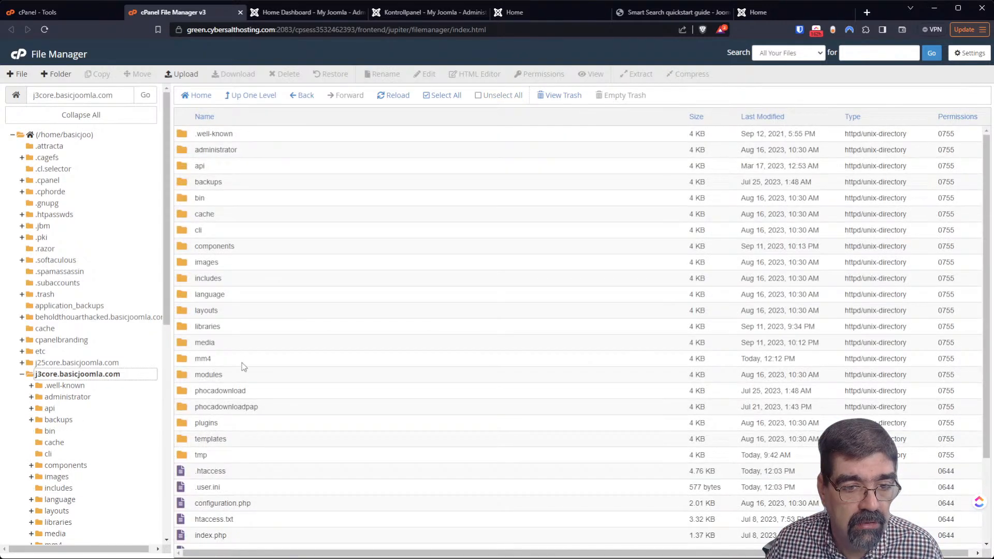
{"action": "double_click", "coordinate": [247, 362]}
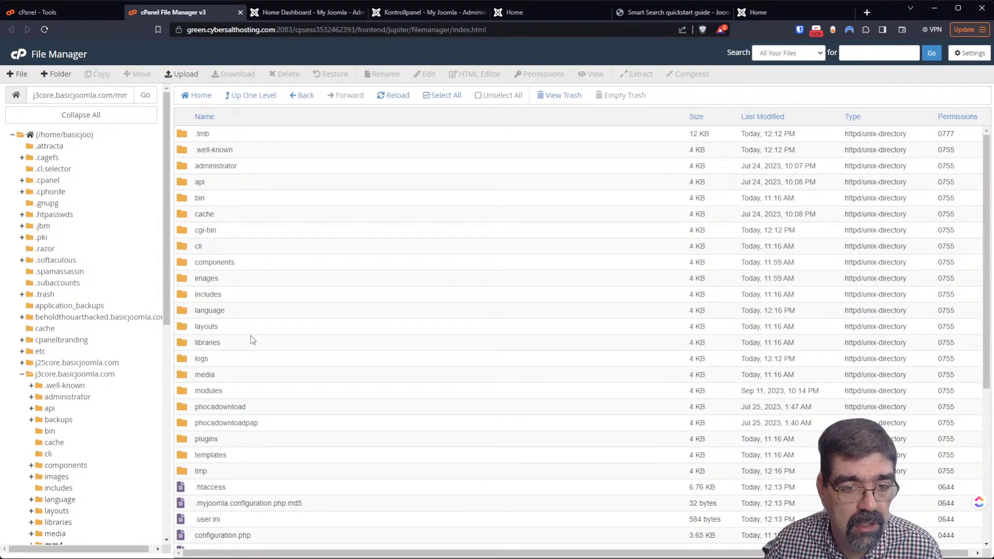
{"action": "double_click", "coordinate": [187, 312]}
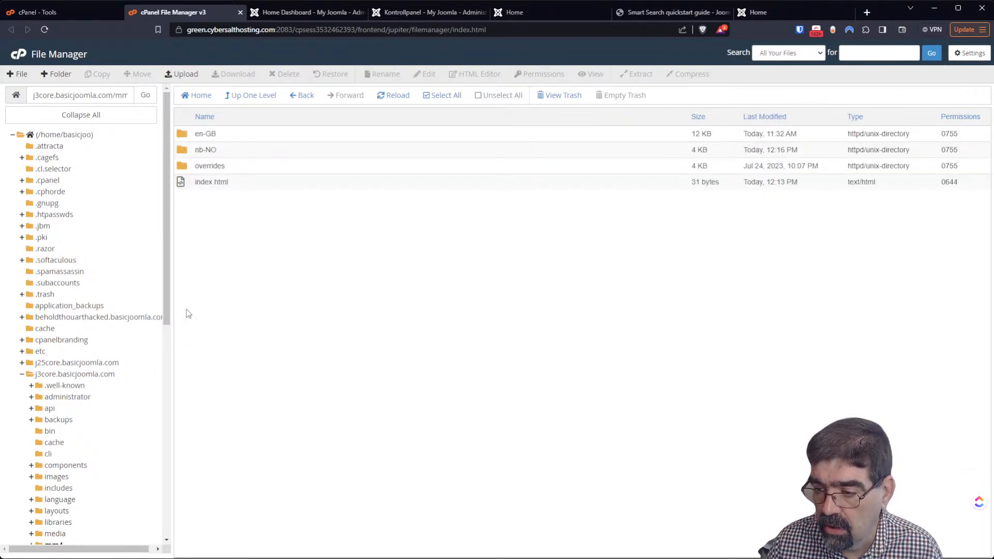
{"action": "double_click", "coordinate": [182, 136]}
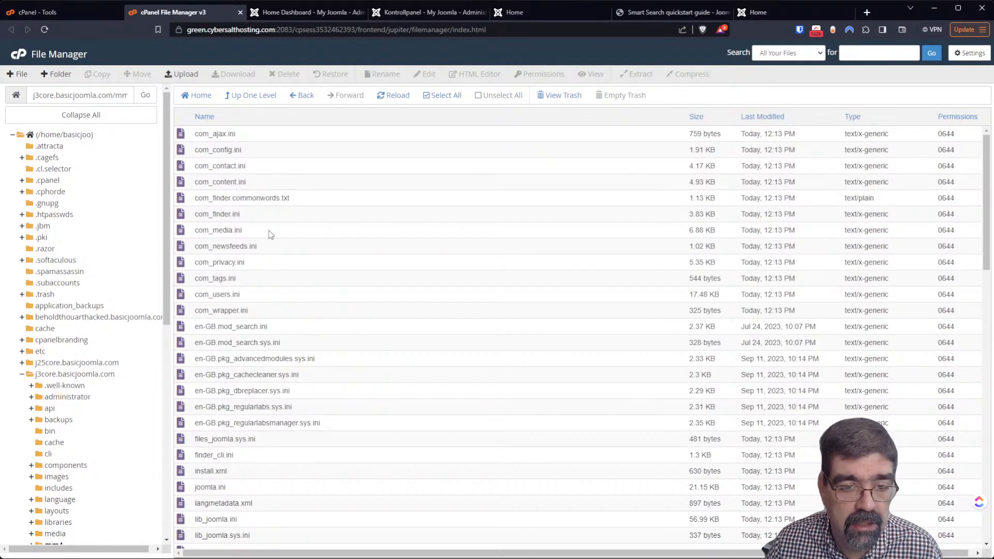
{"action": "scroll", "coordinate": [267, 234], "scroll_direction": "down", "scroll_amount": 10}
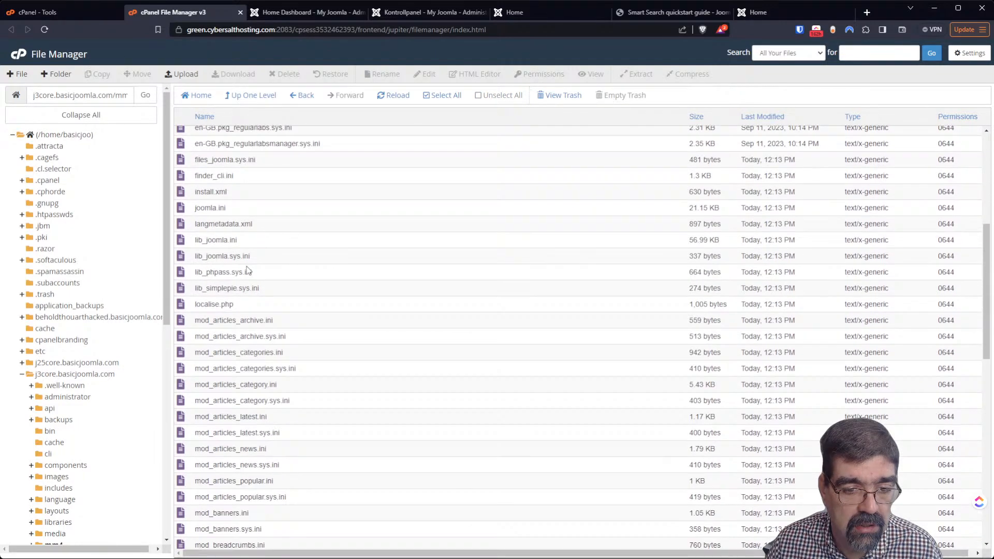
{"action": "scroll", "coordinate": [247, 270], "scroll_direction": "down", "scroll_amount": 5}
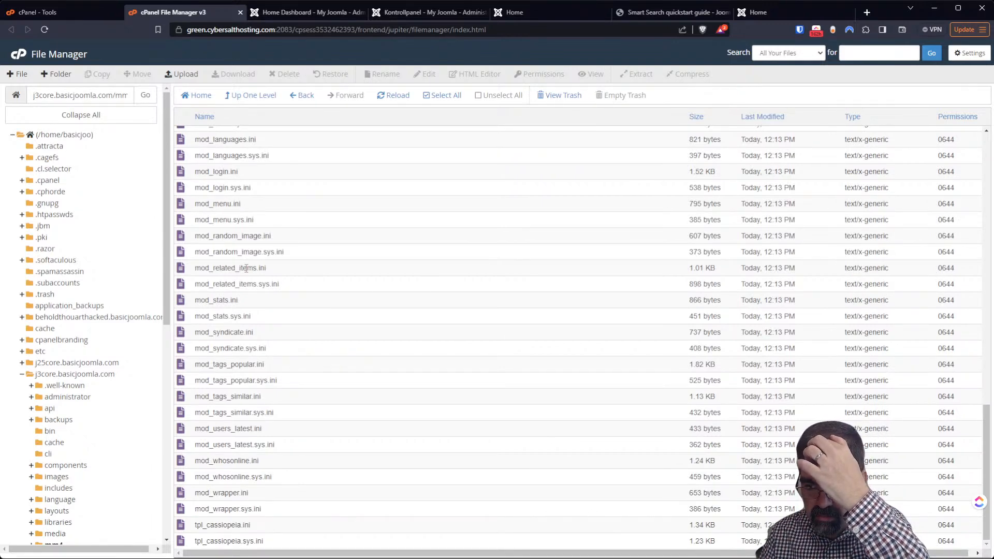
{"action": "scroll", "coordinate": [251, 274], "scroll_direction": "up", "scroll_amount": 10}
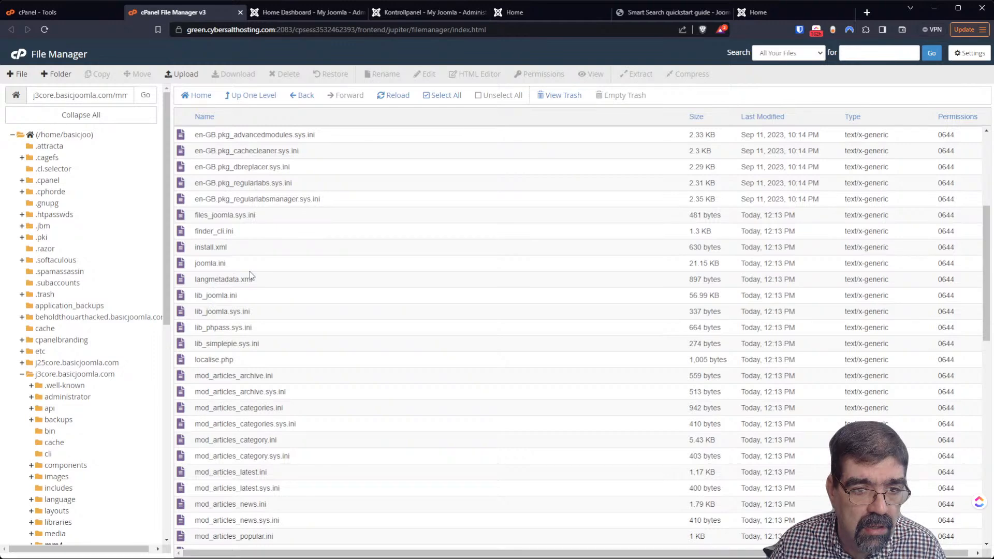
{"action": "scroll", "coordinate": [251, 276], "scroll_direction": "up", "scroll_amount": 2}
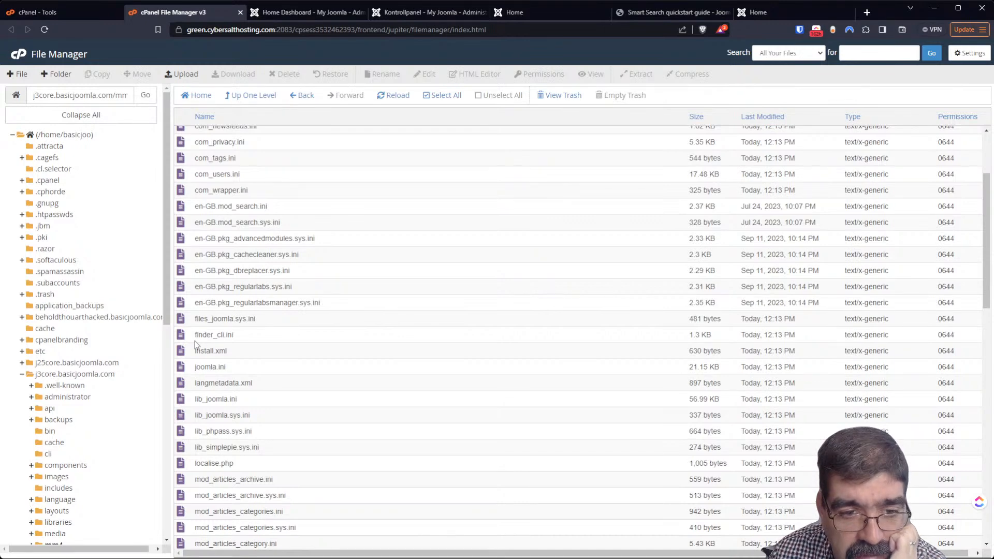
{"action": "scroll", "coordinate": [191, 342], "scroll_direction": "down", "scroll_amount": 8}
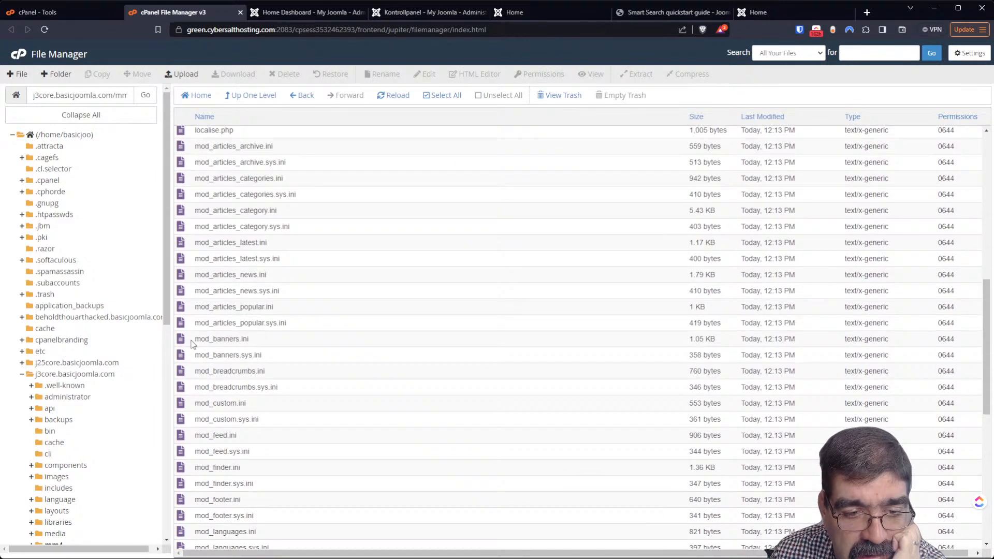
{"action": "scroll", "coordinate": [191, 343], "scroll_direction": "down", "scroll_amount": 4}
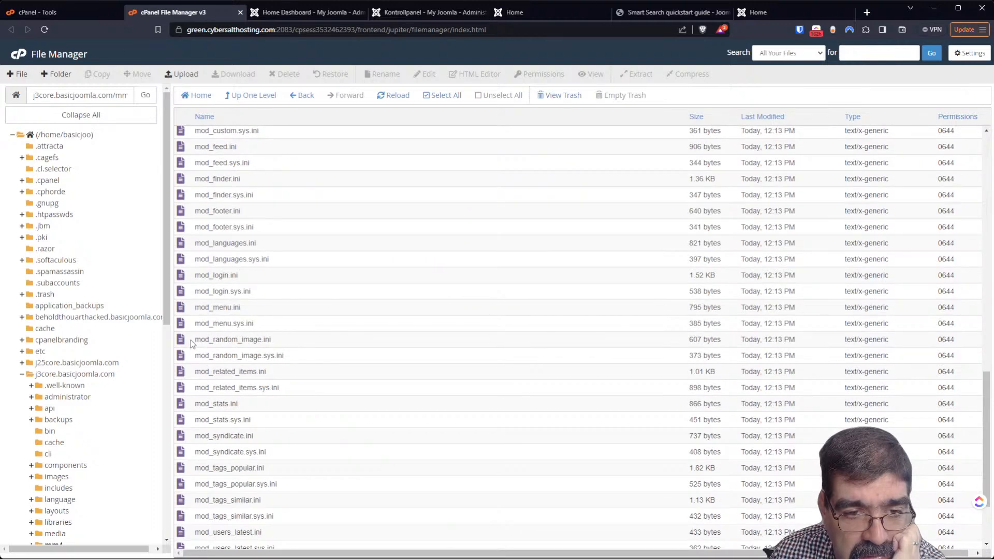
{"action": "scroll", "coordinate": [191, 343], "scroll_direction": "down", "scroll_amount": 2}
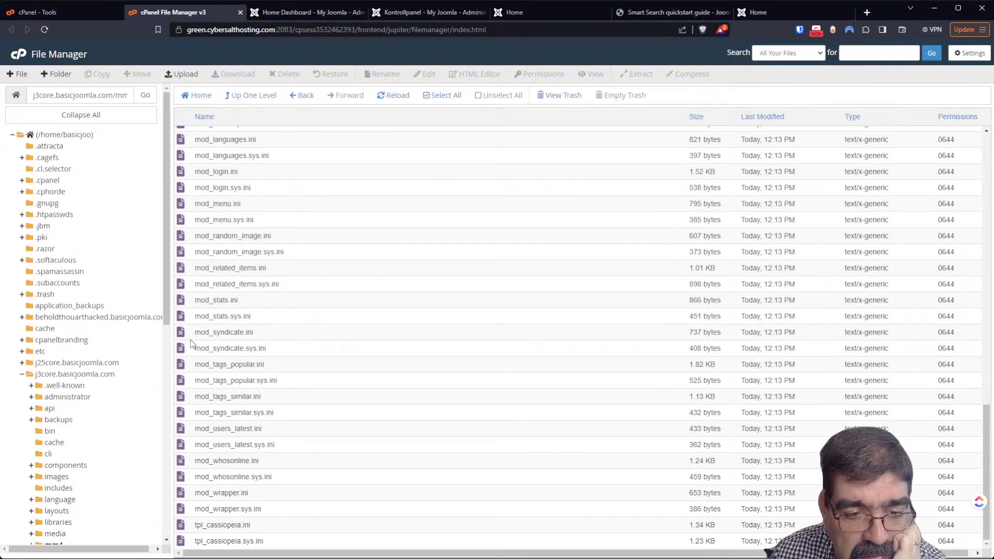
{"action": "scroll", "coordinate": [192, 343], "scroll_direction": "up", "scroll_amount": 6}
{"action": "scroll", "coordinate": [192, 344], "scroll_direction": "down", "scroll_amount": 3}
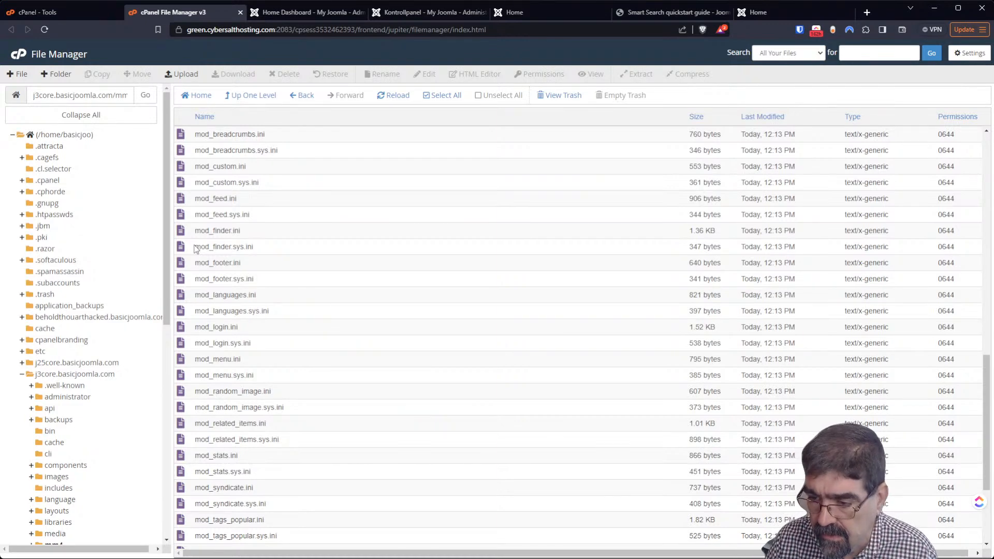
{"action": "scroll", "coordinate": [272, 240], "scroll_direction": "up", "scroll_amount": 9}
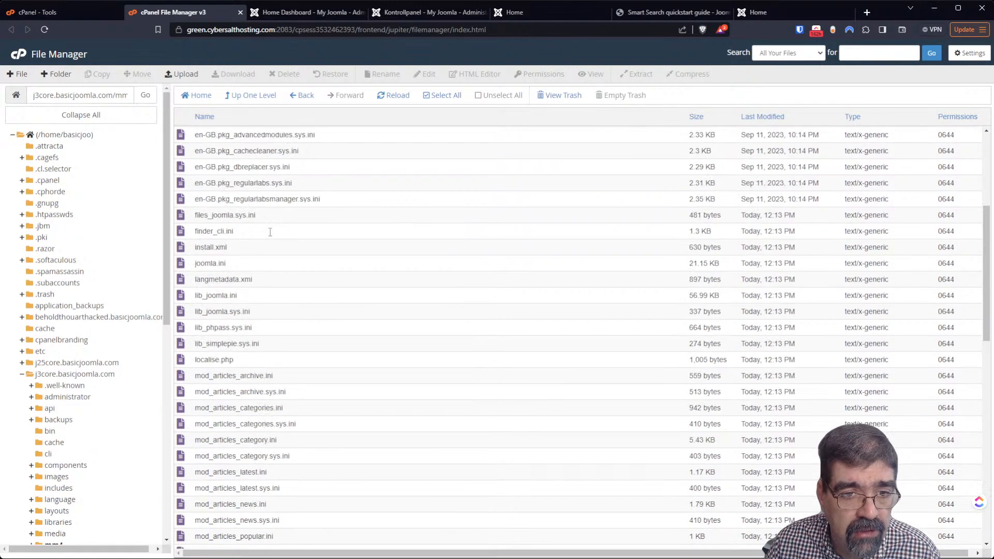
{"action": "right_click", "coordinate": [193, 234]}
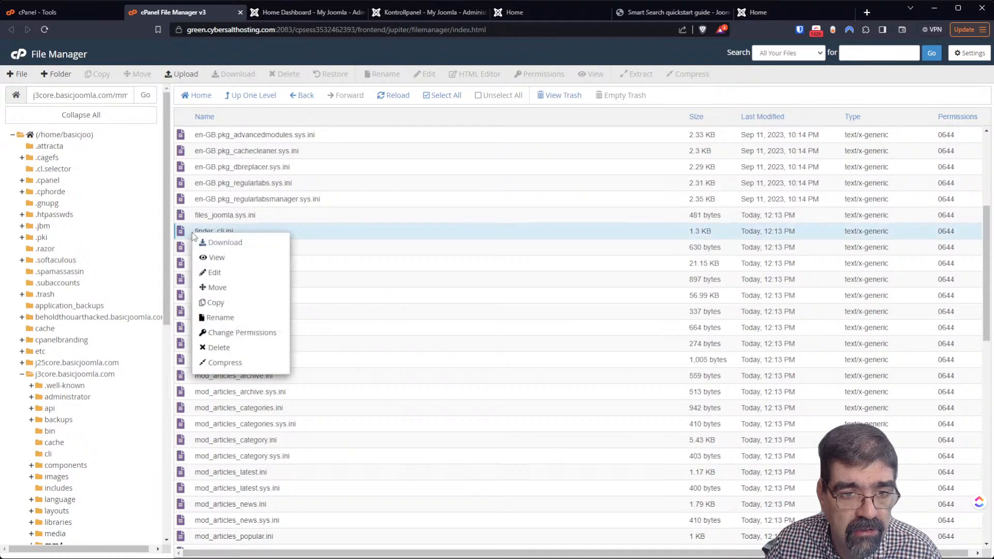
{"action": "left_click", "coordinate": [213, 258]}
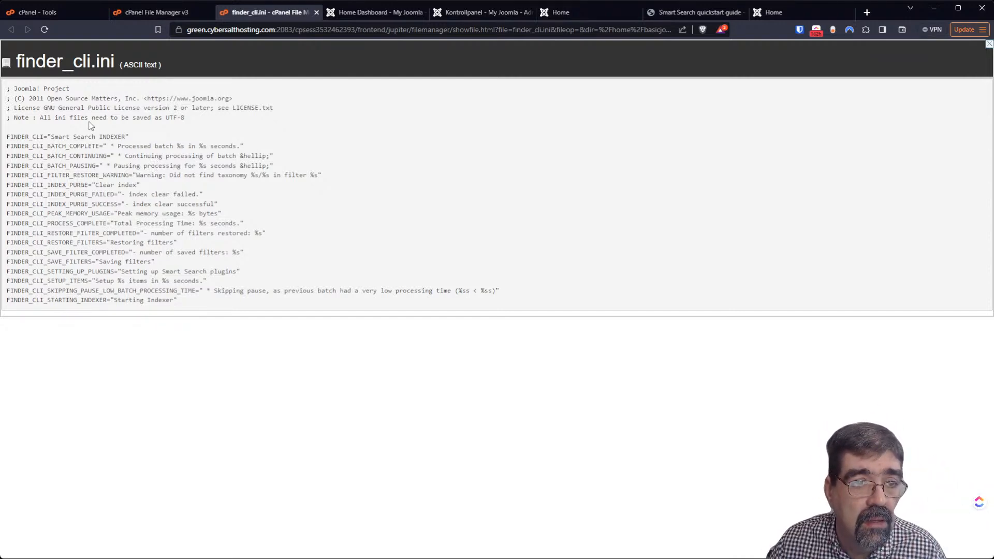
{"action": "left_click", "coordinate": [316, 12]}
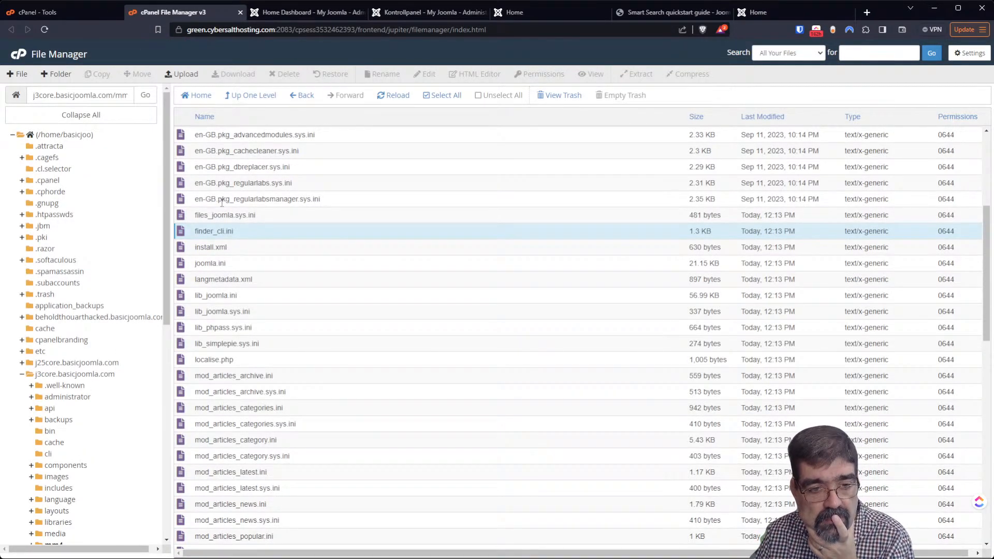
{"action": "scroll", "coordinate": [222, 196], "scroll_direction": "up", "scroll_amount": 3}
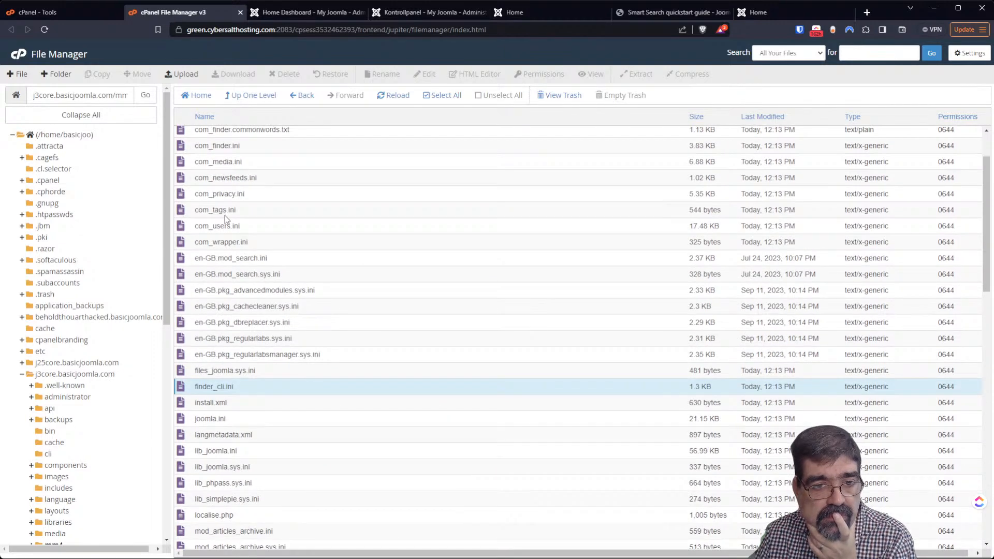
Open administrator/language/en-GB and open en-GB.com_finder.ini in the editor
{"action": "left_click", "coordinate": [67, 397]}
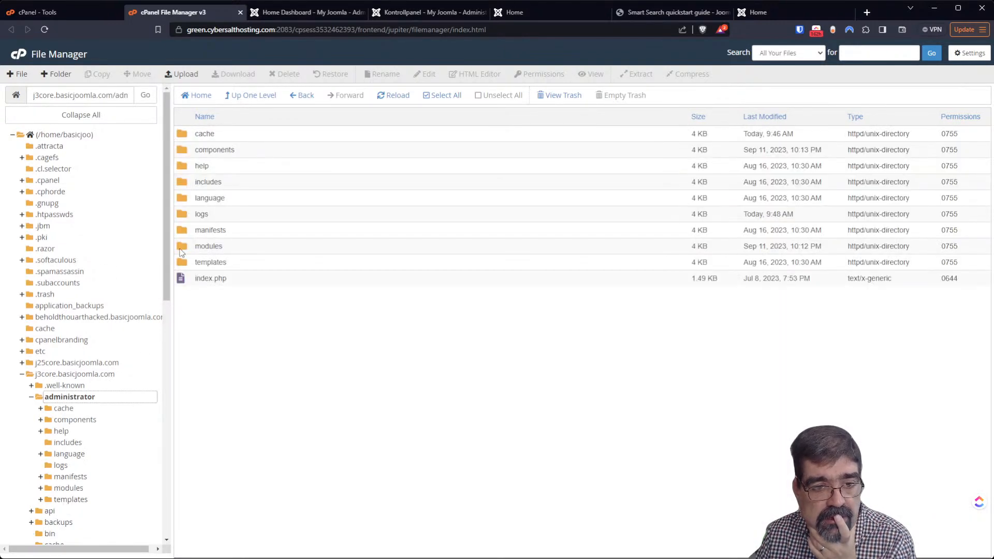
{"action": "double_click", "coordinate": [188, 202]}
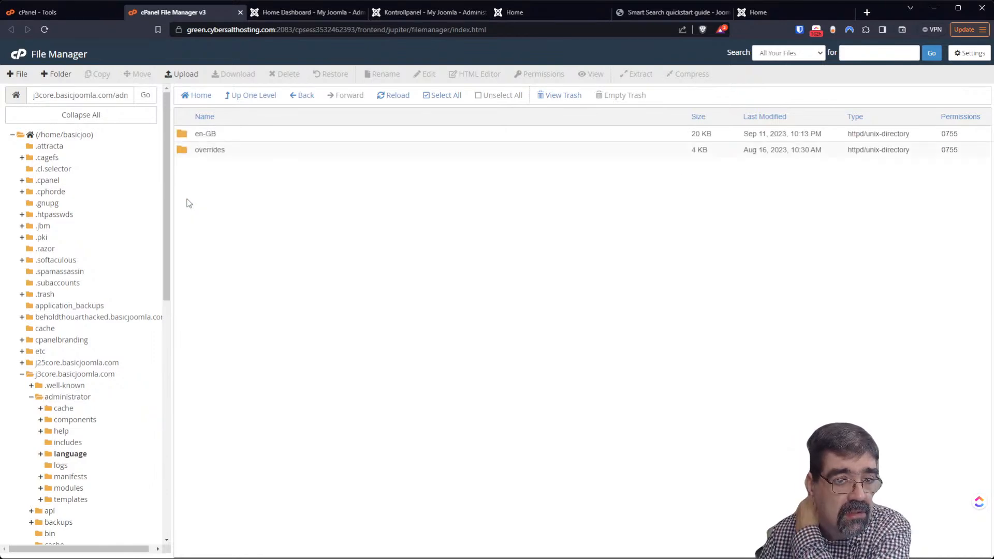
{"action": "double_click", "coordinate": [184, 136]}
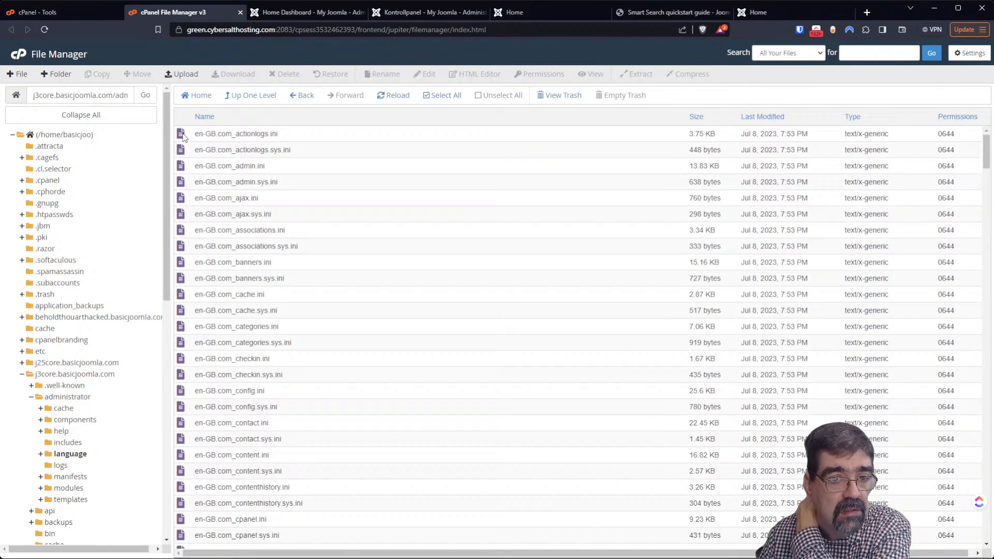
{"action": "scroll", "coordinate": [277, 220], "scroll_direction": "down", "scroll_amount": 2}
{"action": "scroll", "coordinate": [276, 226], "scroll_direction": "down", "scroll_amount": 2}
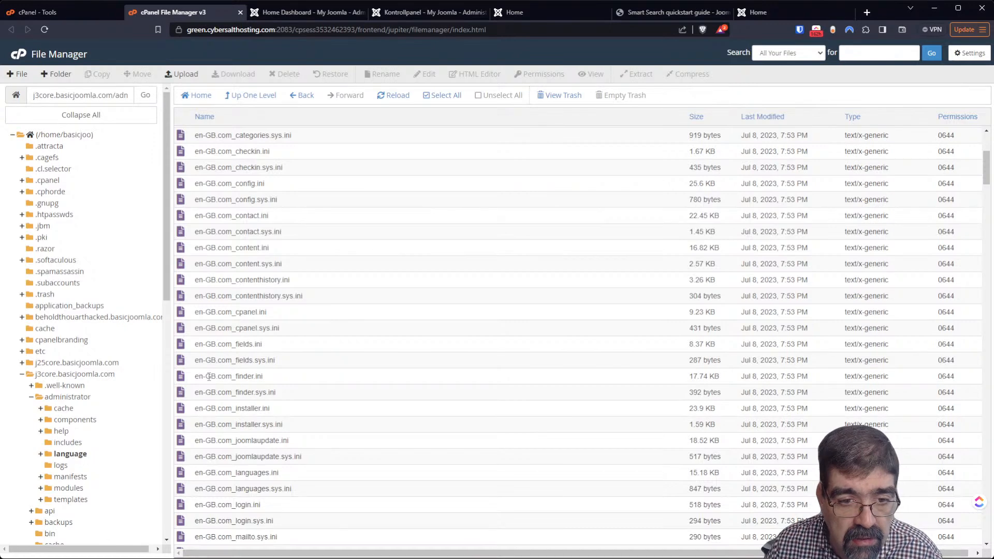
{"action": "right_click", "coordinate": [187, 381]}
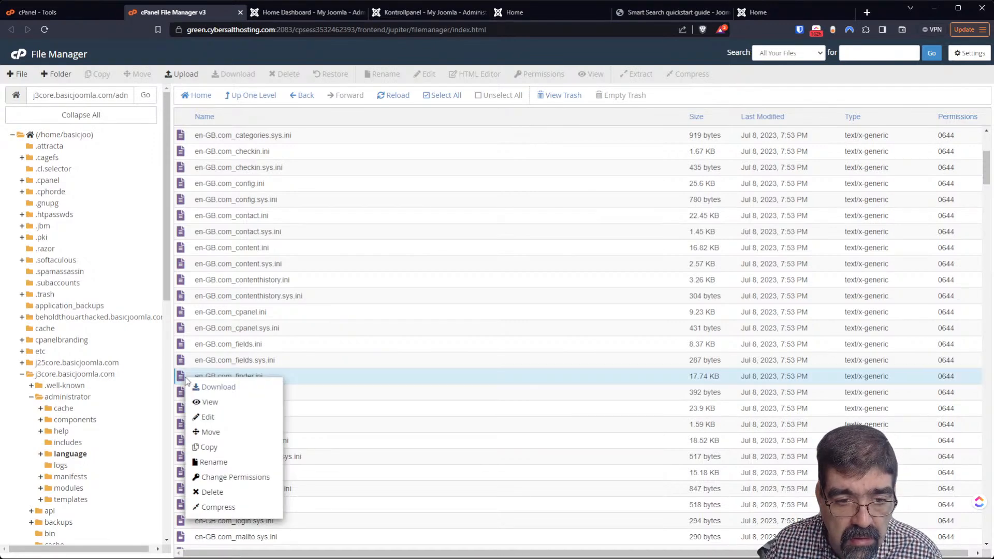
{"action": "left_click", "coordinate": [216, 416]}
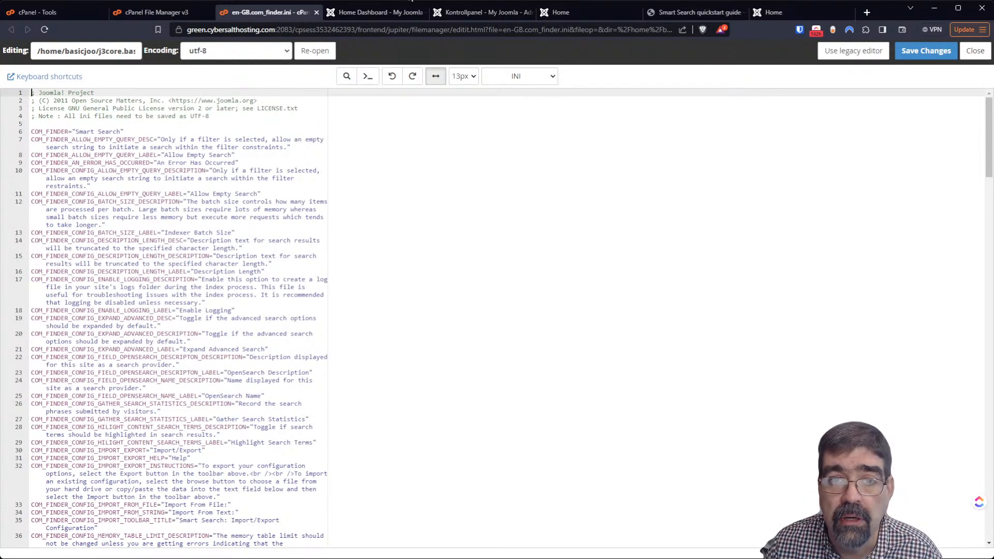
Compare the com_finder.ini strings with the search results and Smart Search guide, then return to the file list
{"action": "left_click", "coordinate": [444, 12]}
{"action": "left_click", "coordinate": [550, 14]}
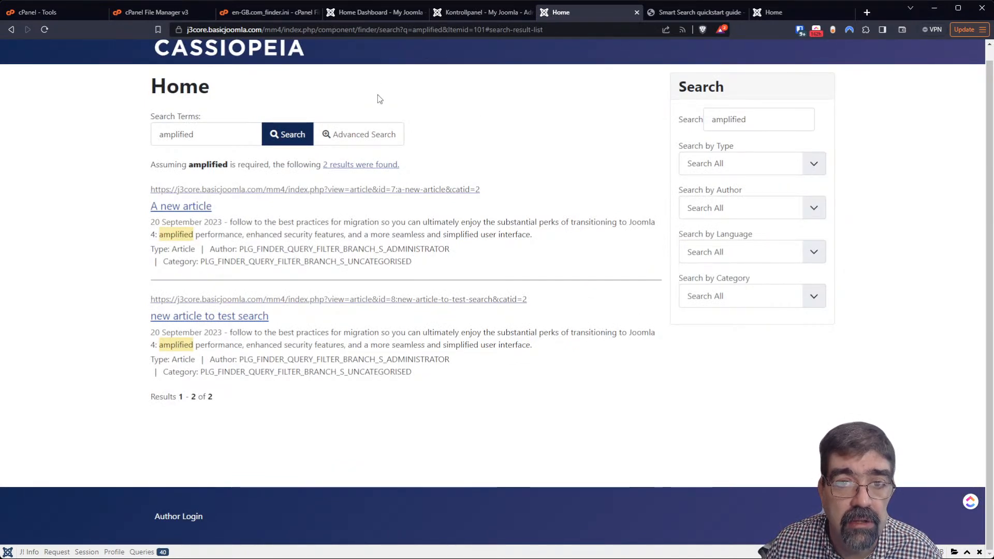
{"action": "left_click", "coordinate": [277, 15]}
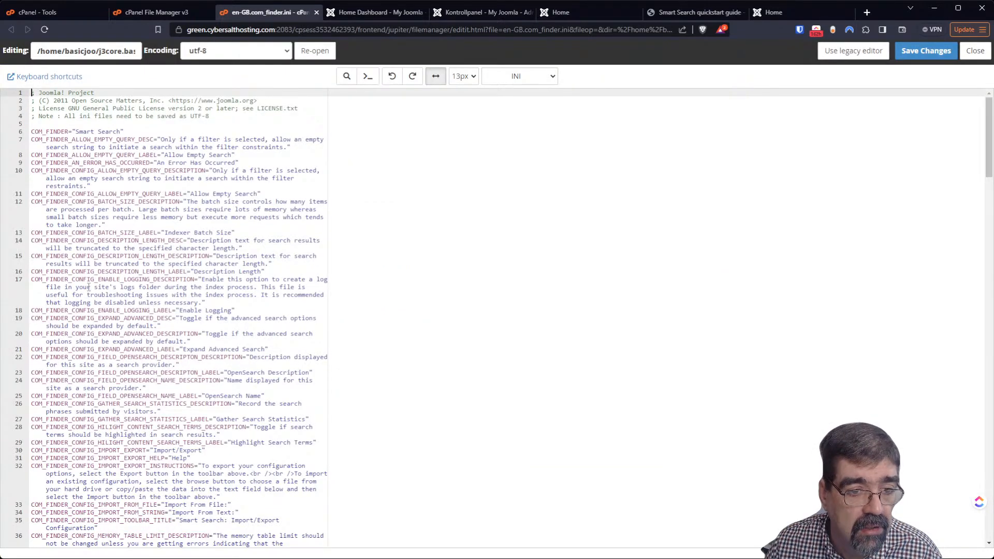
{"action": "scroll", "coordinate": [92, 286], "scroll_direction": "down", "scroll_amount": 15}
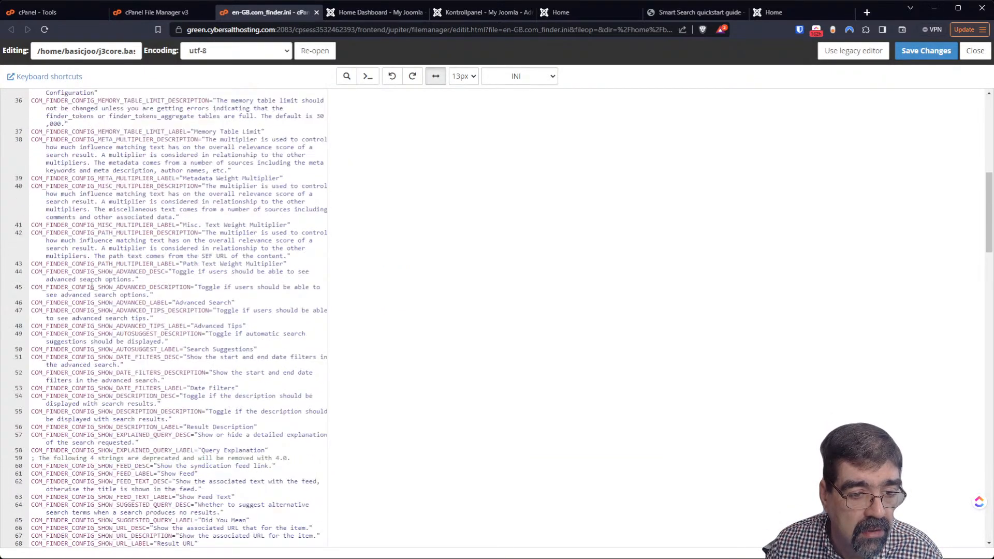
{"action": "scroll", "coordinate": [117, 286], "scroll_direction": "down", "scroll_amount": 20}
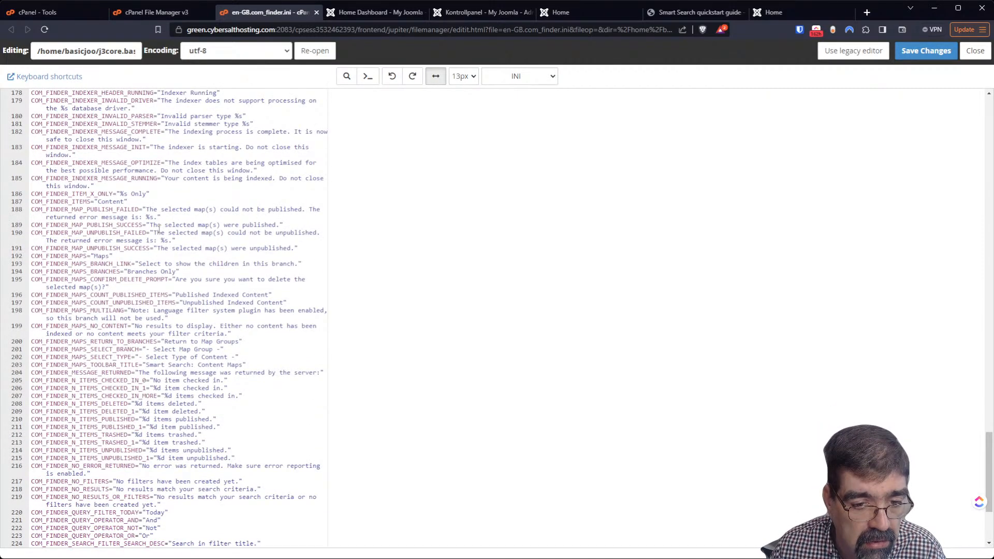
{"action": "scroll", "coordinate": [155, 232], "scroll_direction": "down", "scroll_amount": 5}
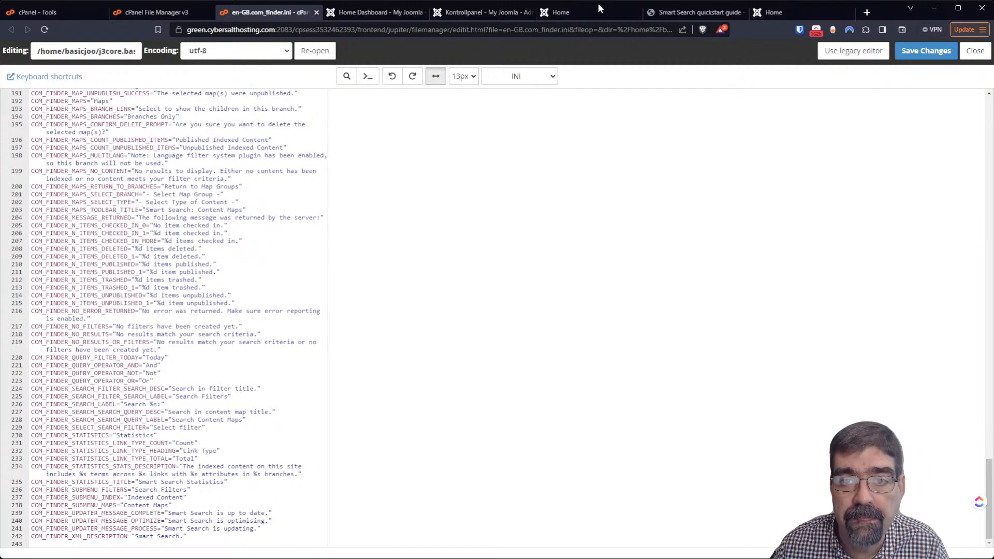
{"action": "left_click", "coordinate": [672, 12]}
{"action": "left_click", "coordinate": [582, 13]}
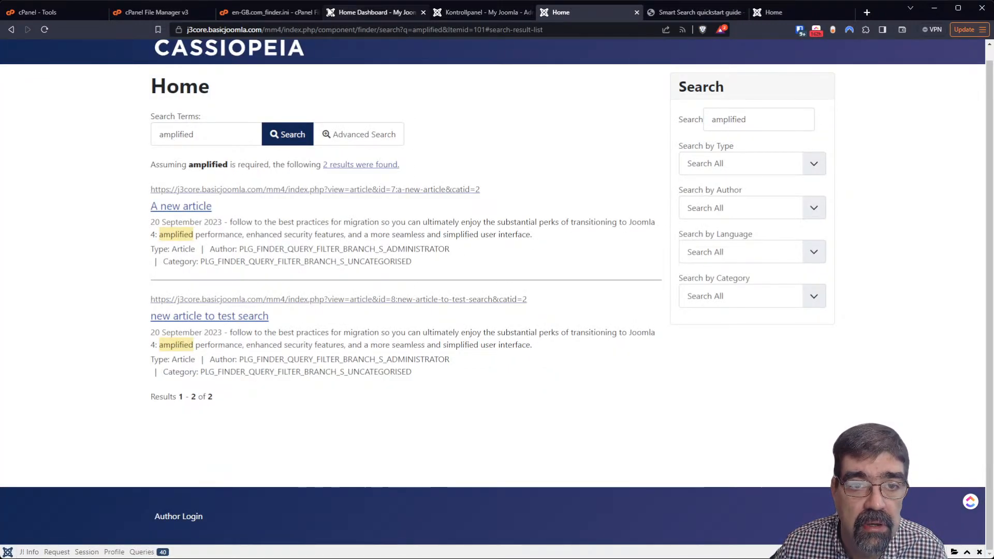
{"action": "left_click", "coordinate": [280, 10]}
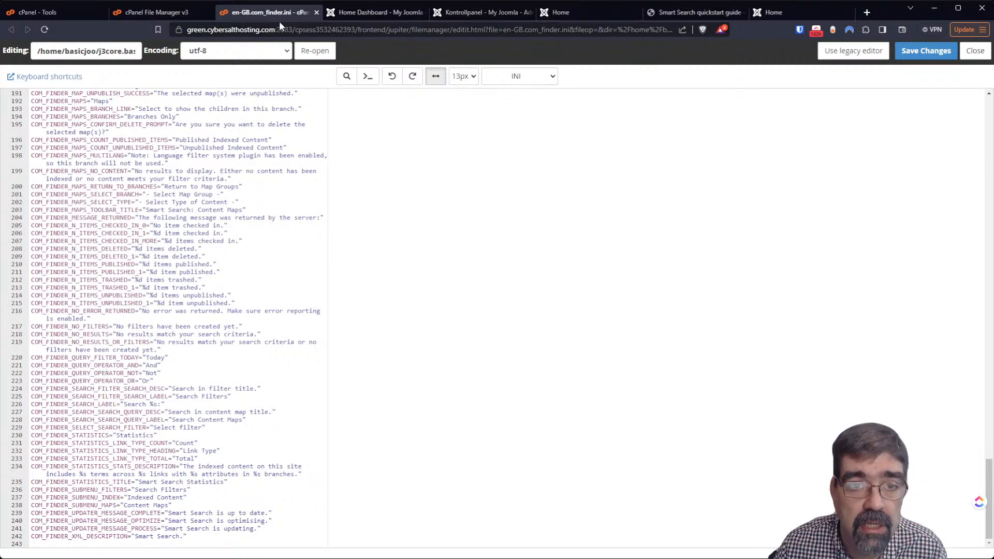
{"action": "left_click", "coordinate": [172, 11]}
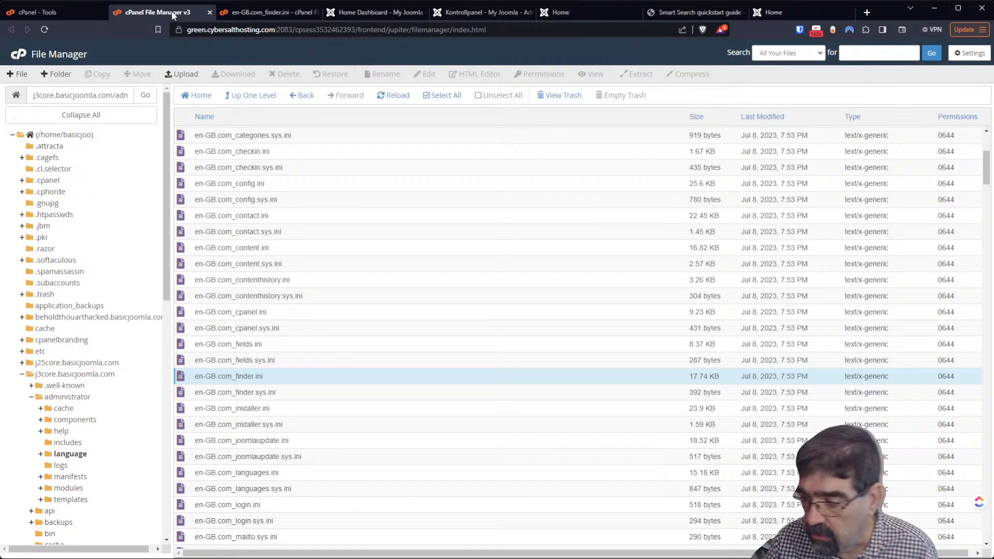
Close the com_finder.ini editor and browse into the site's components/com_finder folder
{"action": "left_click", "coordinate": [315, 12]}
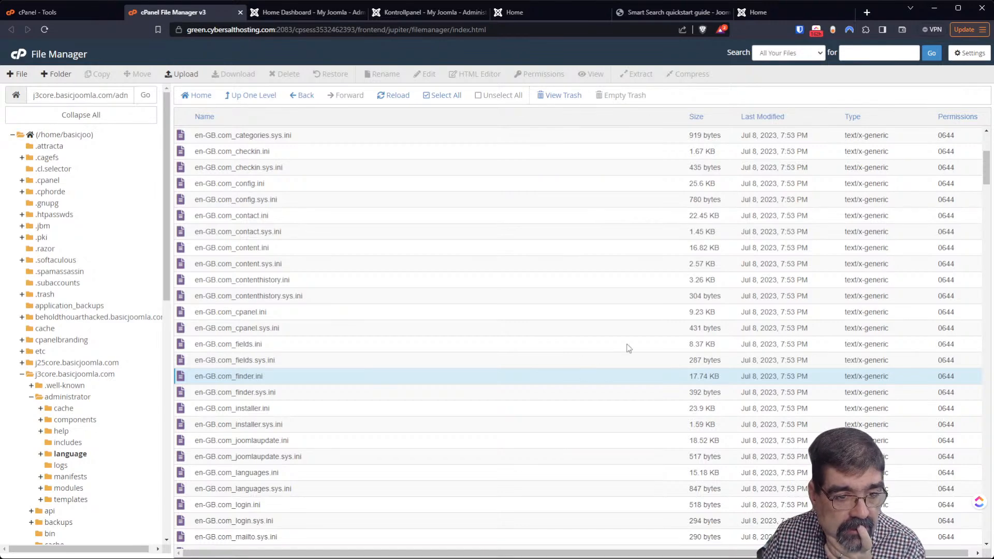
{"action": "left_click", "coordinate": [31, 398]}
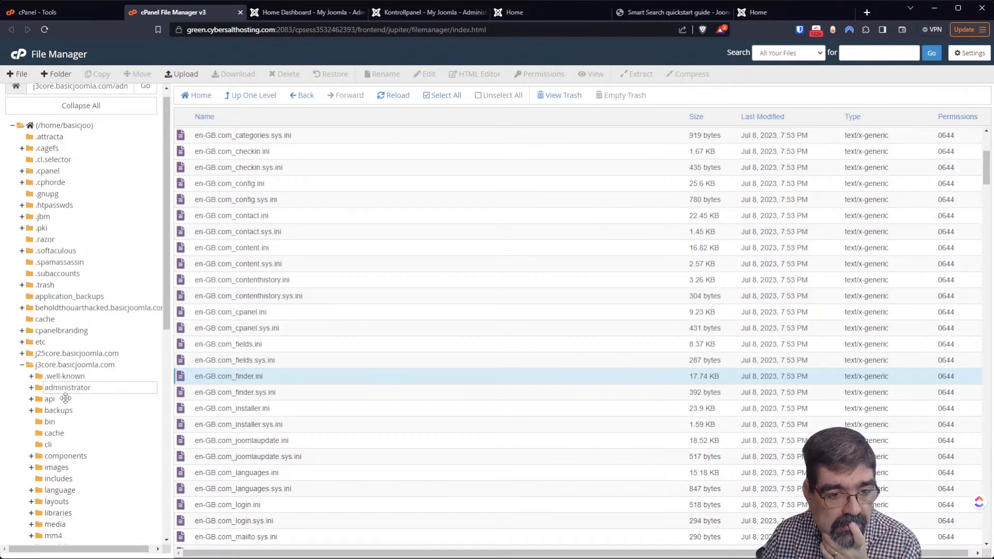
{"action": "scroll", "coordinate": [57, 407], "scroll_direction": "down", "scroll_amount": 1}
{"action": "left_click", "coordinate": [64, 413]}
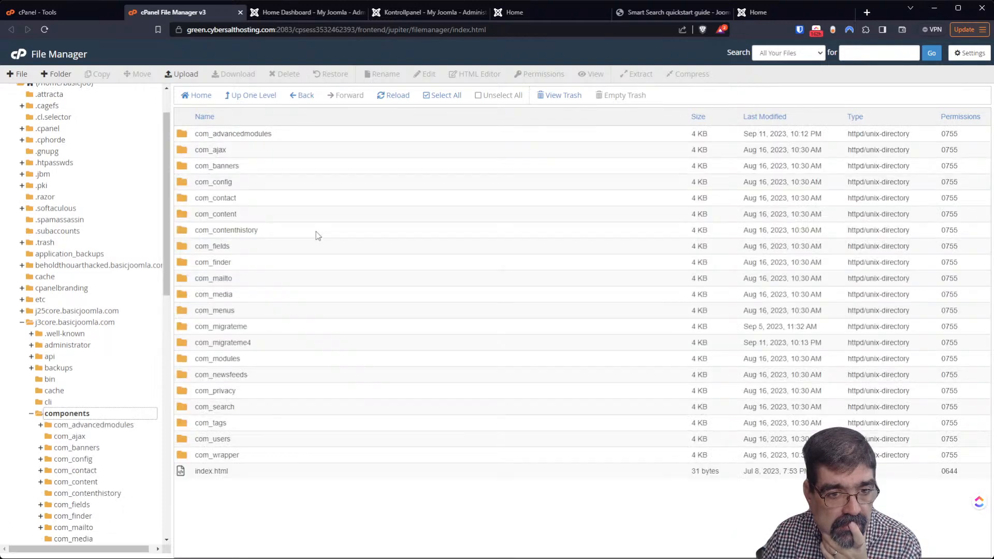
{"action": "double_click", "coordinate": [186, 265]}
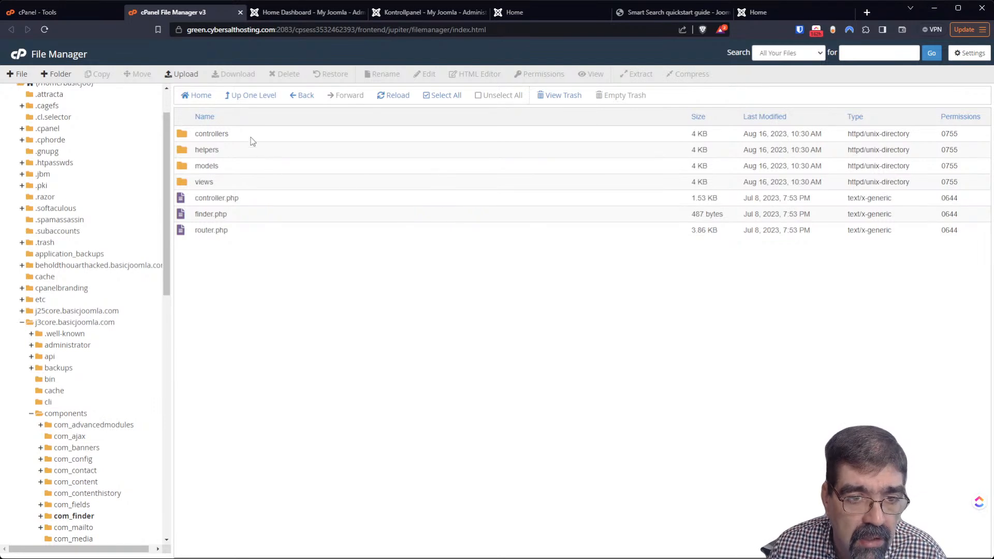
Go back up to the j3core.basicjoomla.com root and open the mm4 folder from the tree
{"action": "left_click", "coordinate": [233, 97]}
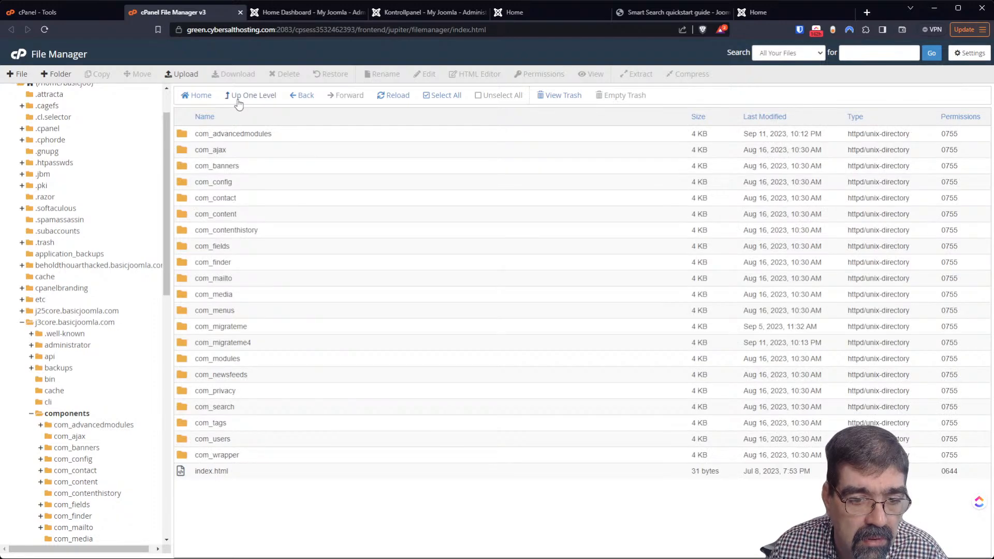
{"action": "left_click", "coordinate": [238, 98]}
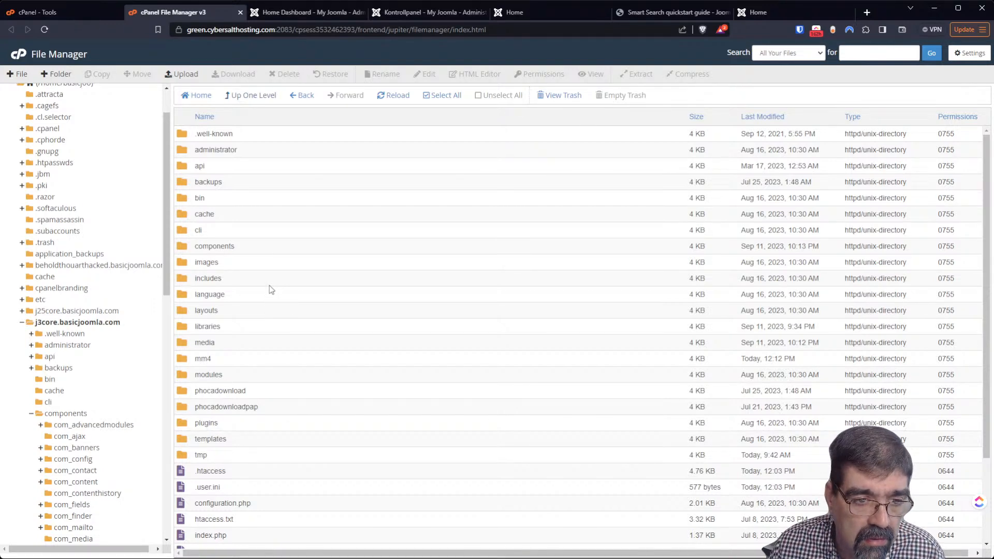
{"action": "scroll", "coordinate": [269, 289], "scroll_direction": "down", "scroll_amount": 2}
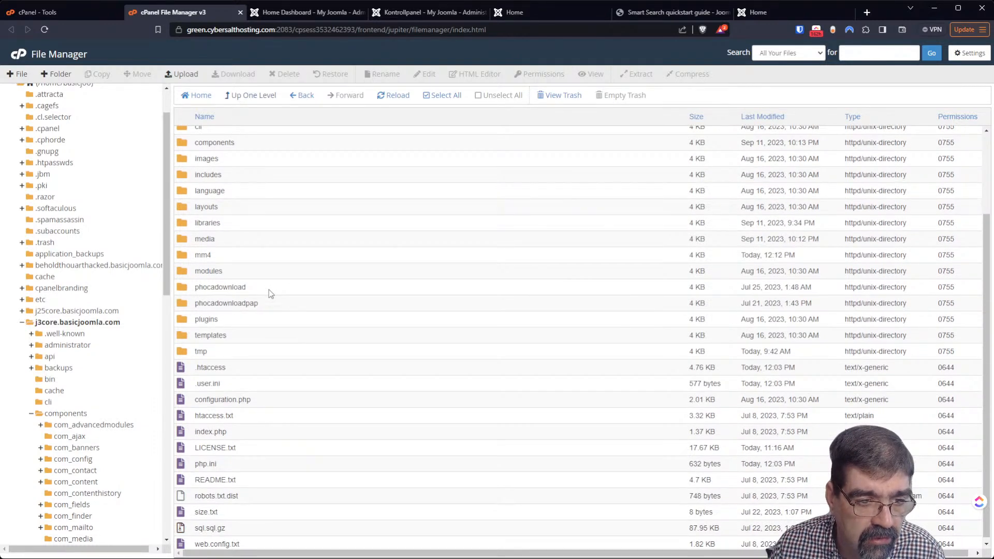
{"action": "left_click", "coordinate": [22, 323]}
{"action": "left_click", "coordinate": [21, 323]}
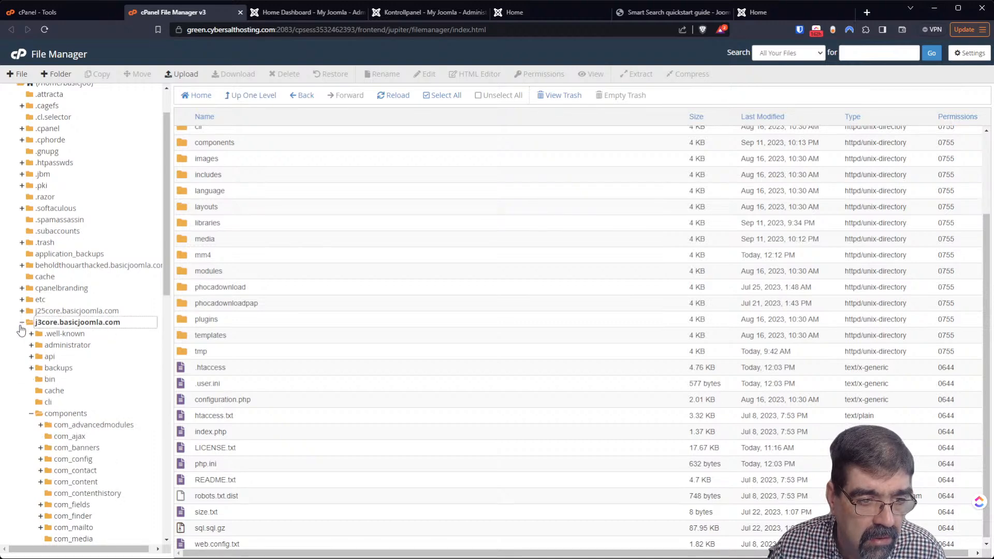
{"action": "left_click", "coordinate": [31, 413]}
{"action": "scroll", "coordinate": [77, 388], "scroll_direction": "down", "scroll_amount": 3}
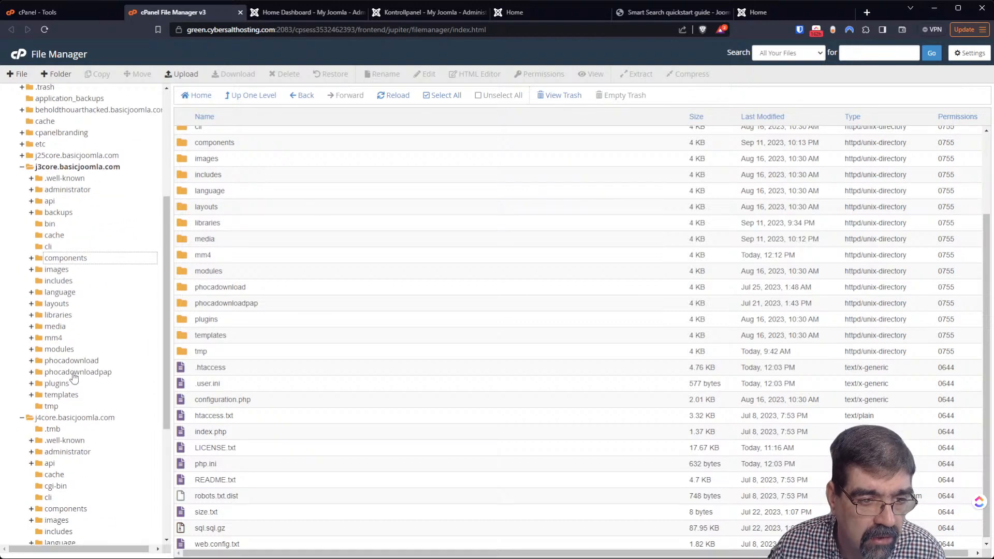
{"action": "left_click", "coordinate": [53, 338]}
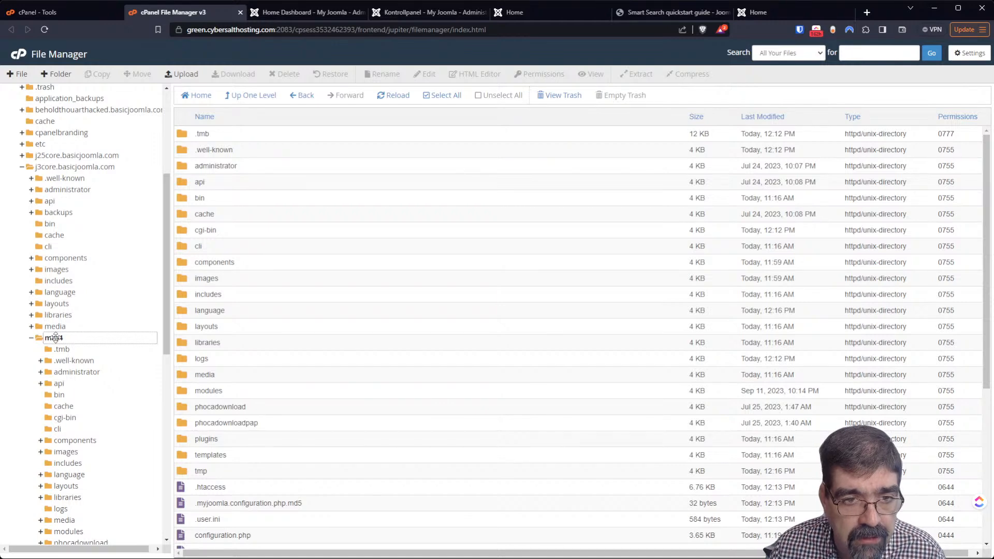
Check the guide, search results and Norwegian and English dashboards, then return to the mm4 listing
{"action": "left_click", "coordinate": [869, 57]}
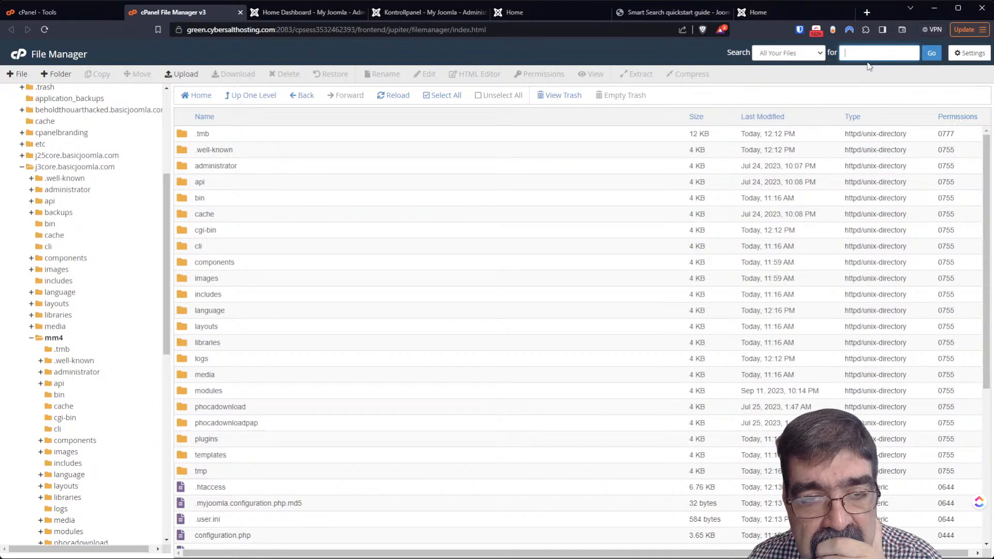
{"action": "left_click", "coordinate": [672, 12]}
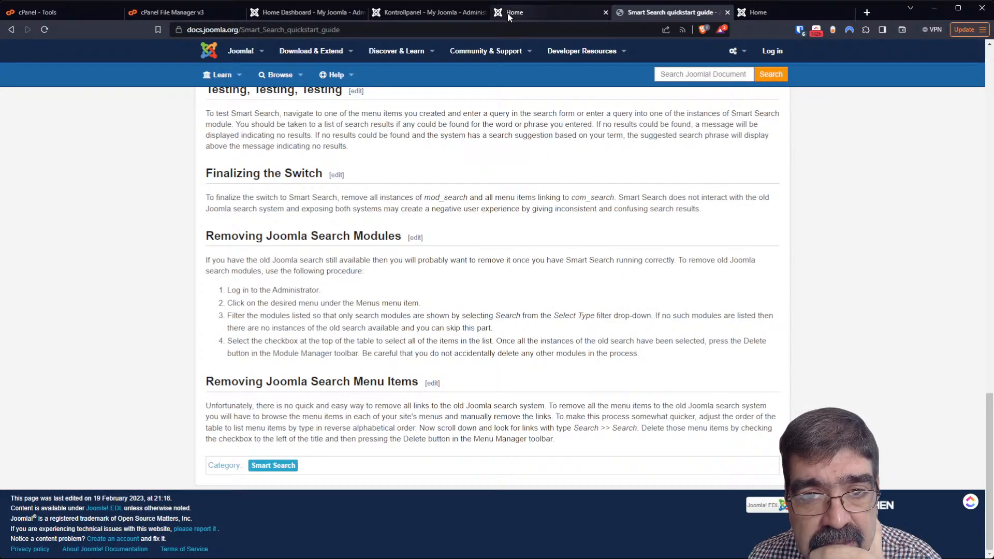
{"action": "left_click", "coordinate": [435, 11]}
{"action": "left_click", "coordinate": [535, 12]}
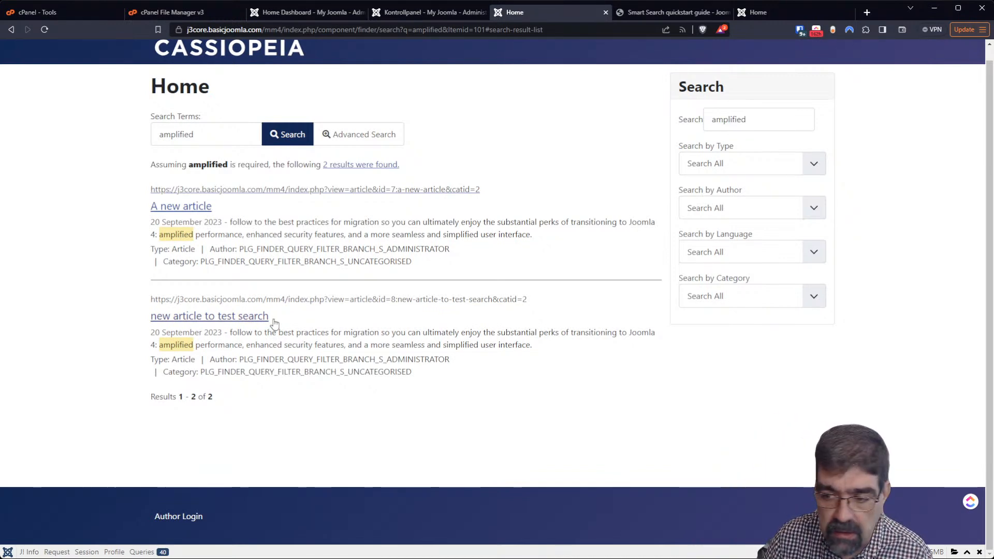
{"action": "left_click", "coordinate": [407, 15]}
{"action": "left_click", "coordinate": [333, 13]}
{"action": "left_click", "coordinate": [199, 14]}
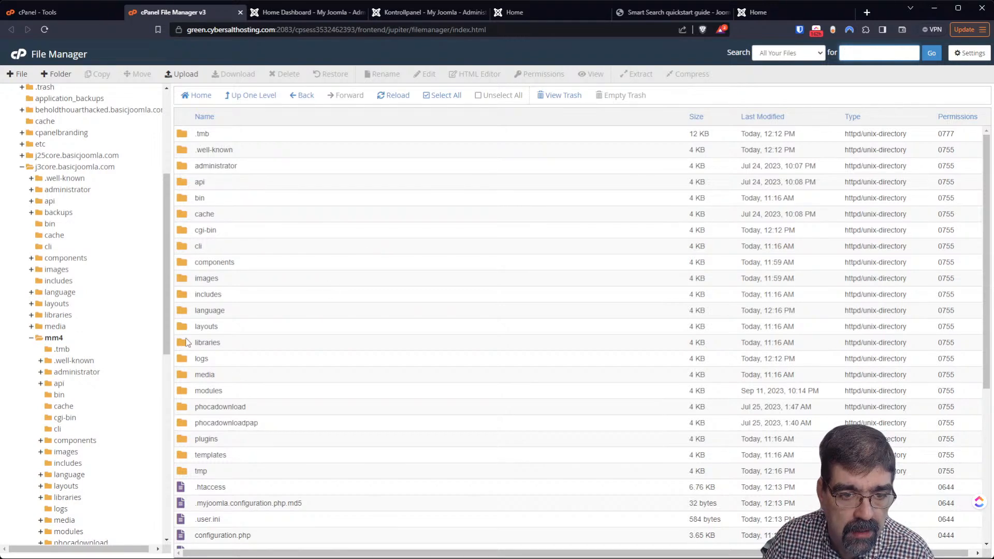
Open mm4's language/en-GB/com_finder.ini in the editor, then view the search results and Norwegian Kontrollpanel
{"action": "double_click", "coordinate": [184, 310]}
{"action": "double_click", "coordinate": [193, 138]}
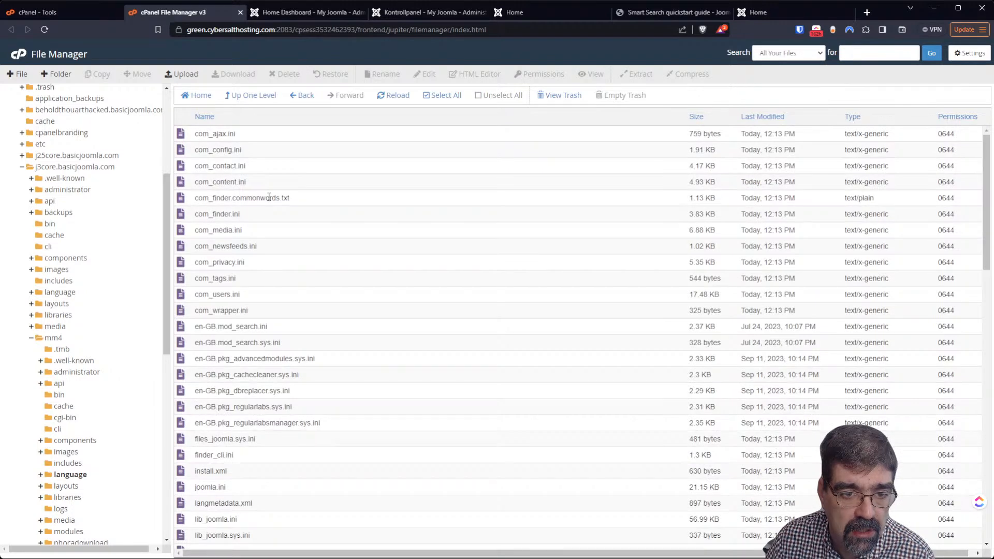
{"action": "right_click", "coordinate": [189, 216]}
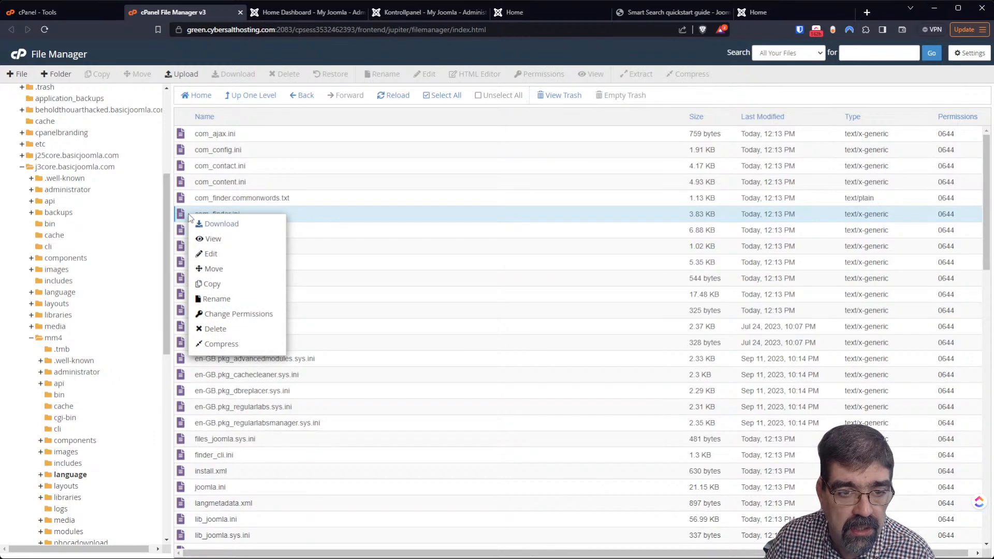
{"action": "left_click", "coordinate": [224, 253]}
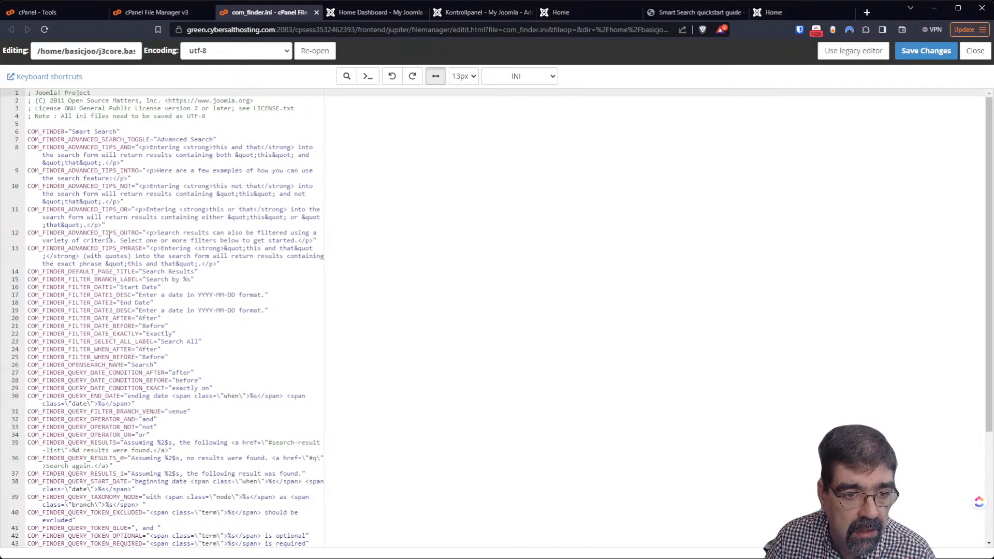
{"action": "scroll", "coordinate": [109, 236], "scroll_direction": "down", "scroll_amount": 3}
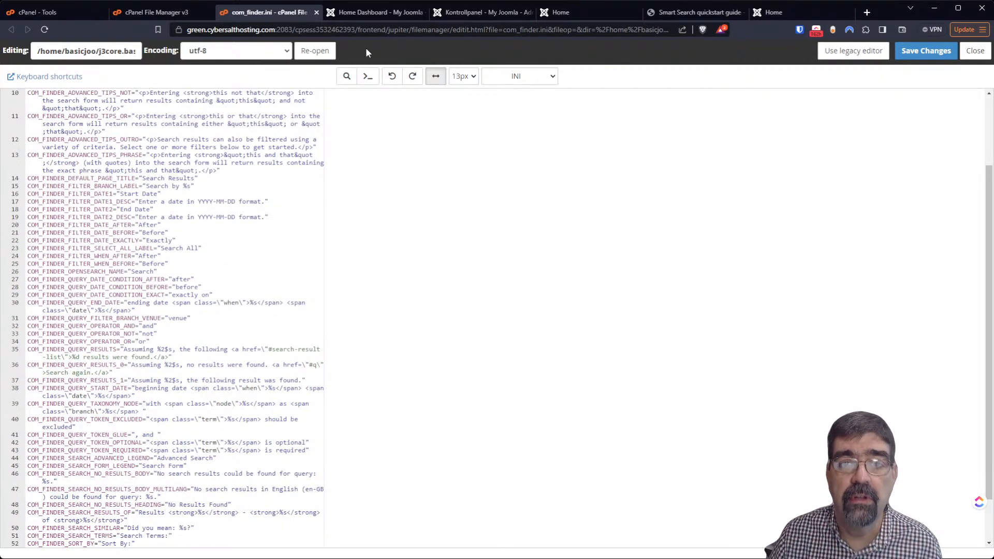
{"action": "left_click", "coordinate": [556, 11]}
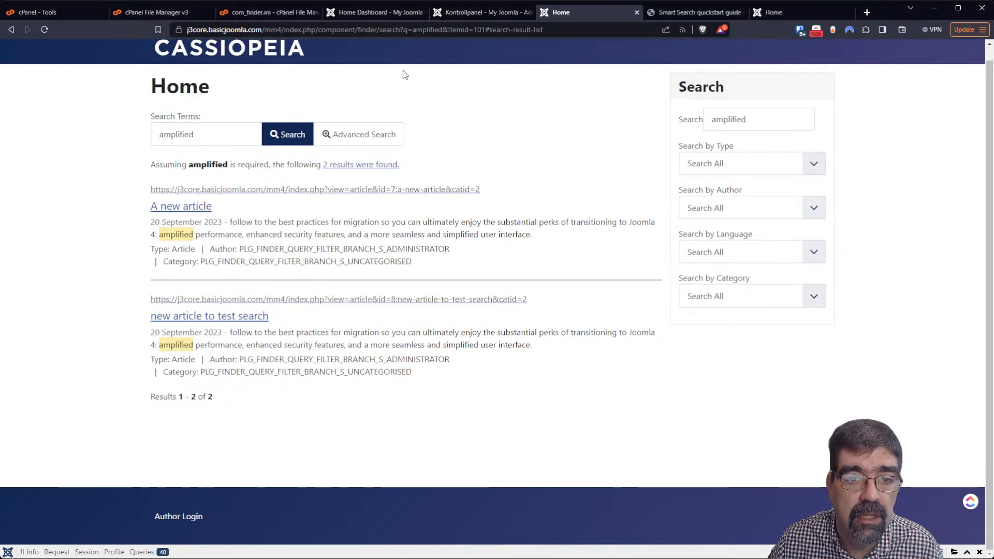
{"action": "left_click", "coordinate": [465, 14]}
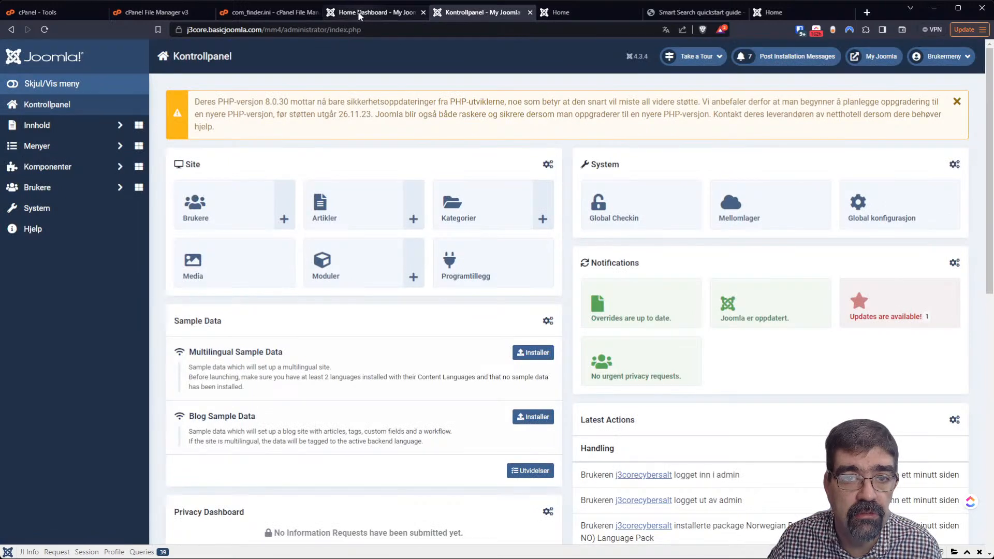
Open mm4/administrator/language/en-GB/com_finder.ini for editing and close the duplicate site-copy editor
{"action": "left_click", "coordinate": [265, 12]}
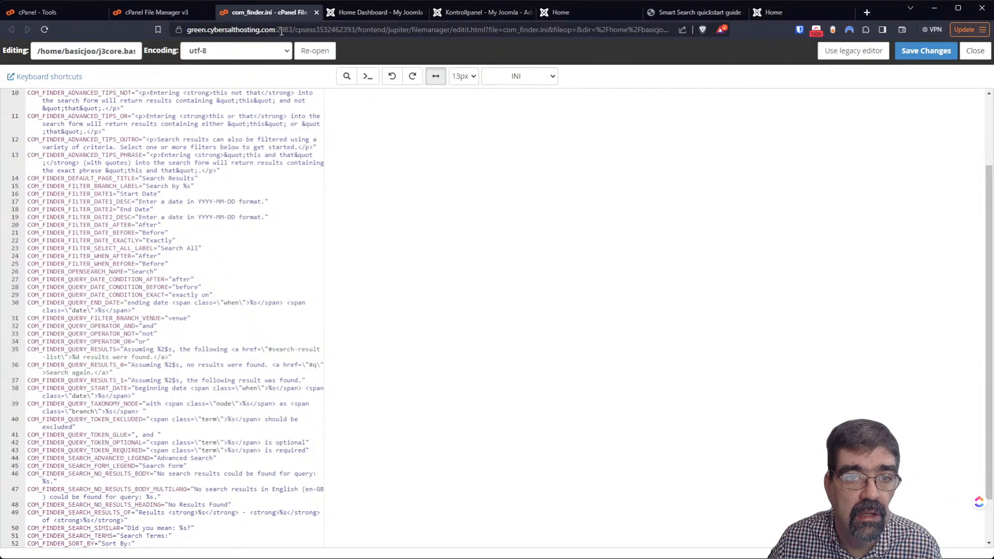
{"action": "left_click", "coordinate": [171, 12]}
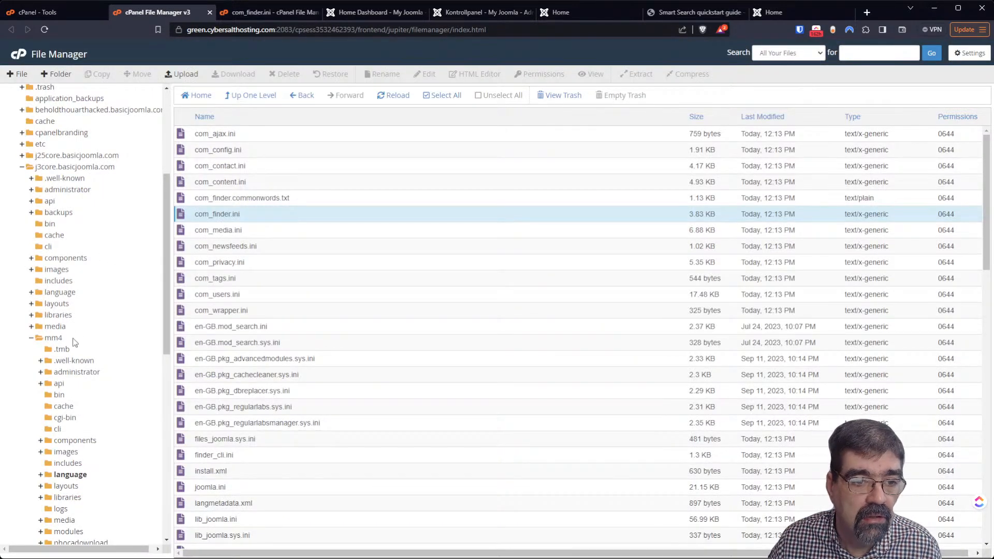
{"action": "left_click", "coordinate": [69, 373]}
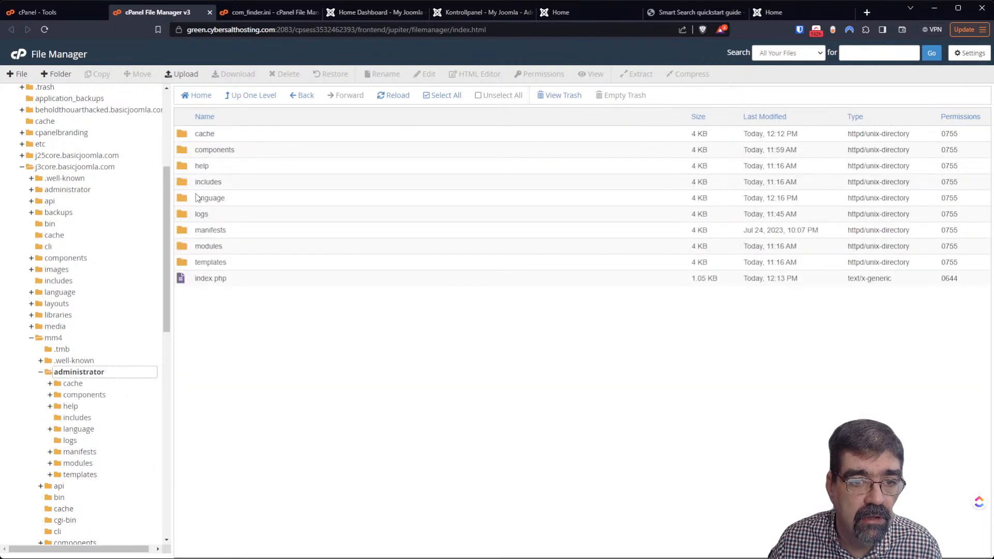
{"action": "double_click", "coordinate": [195, 201]}
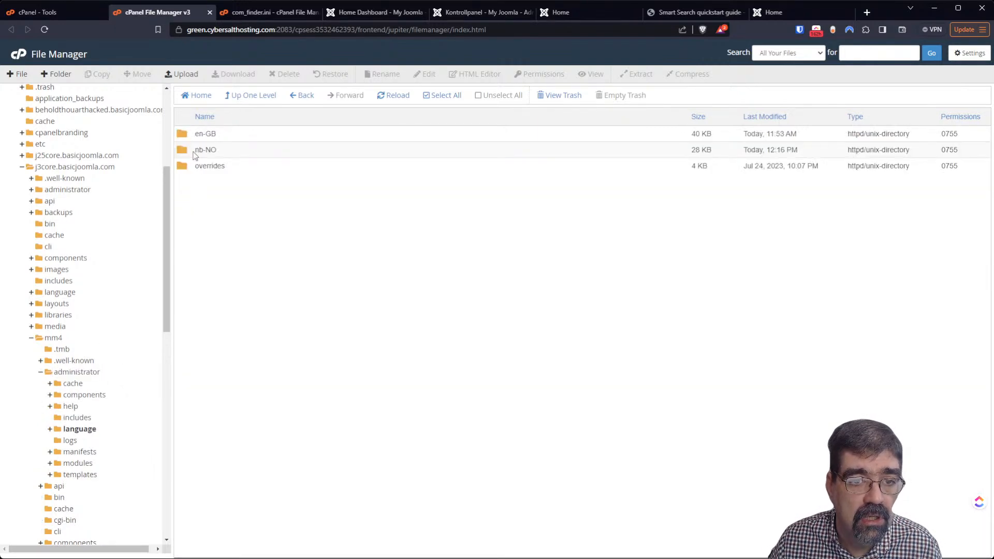
{"action": "double_click", "coordinate": [189, 138]}
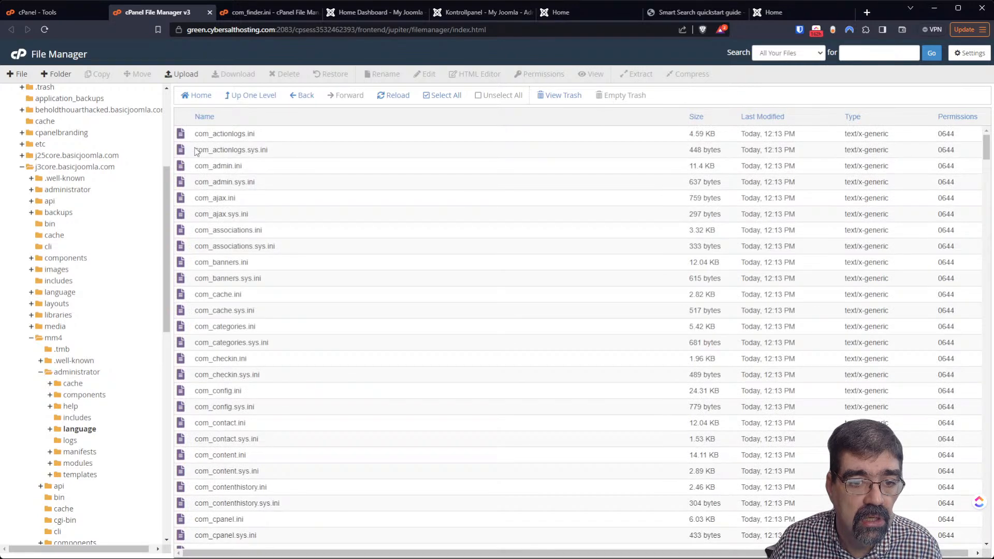
{"action": "scroll", "coordinate": [214, 192], "scroll_direction": "down", "scroll_amount": 2}
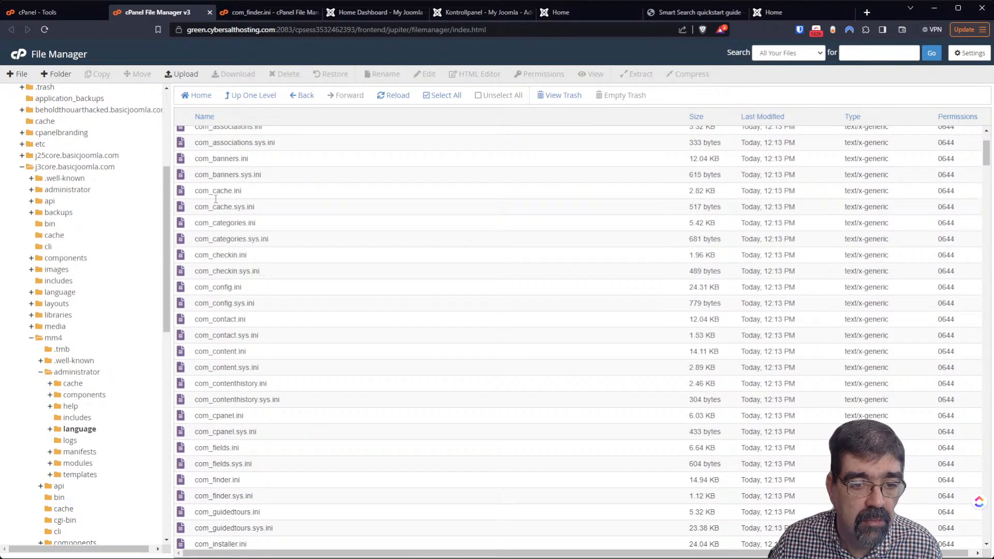
{"action": "scroll", "coordinate": [215, 202], "scroll_direction": "down", "scroll_amount": 2}
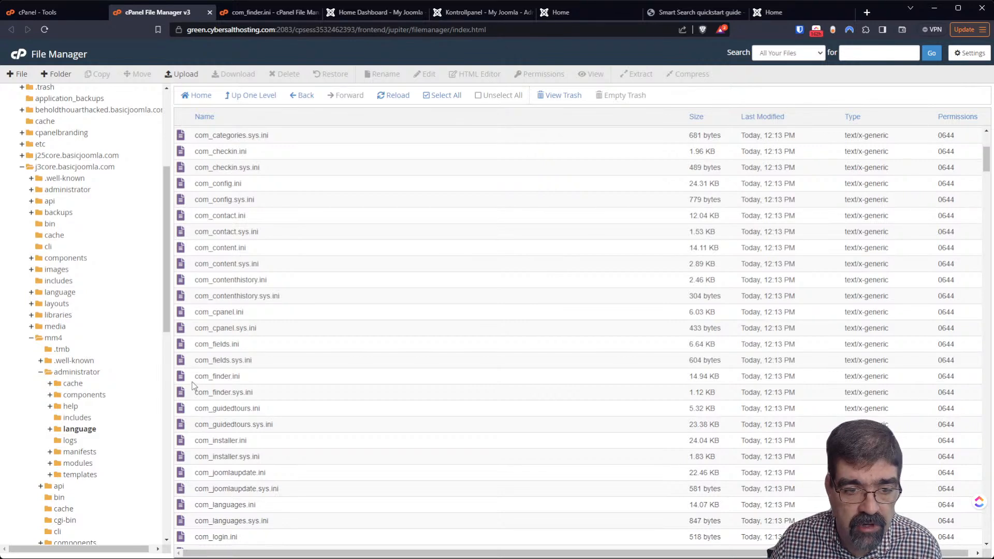
{"action": "right_click", "coordinate": [186, 377]}
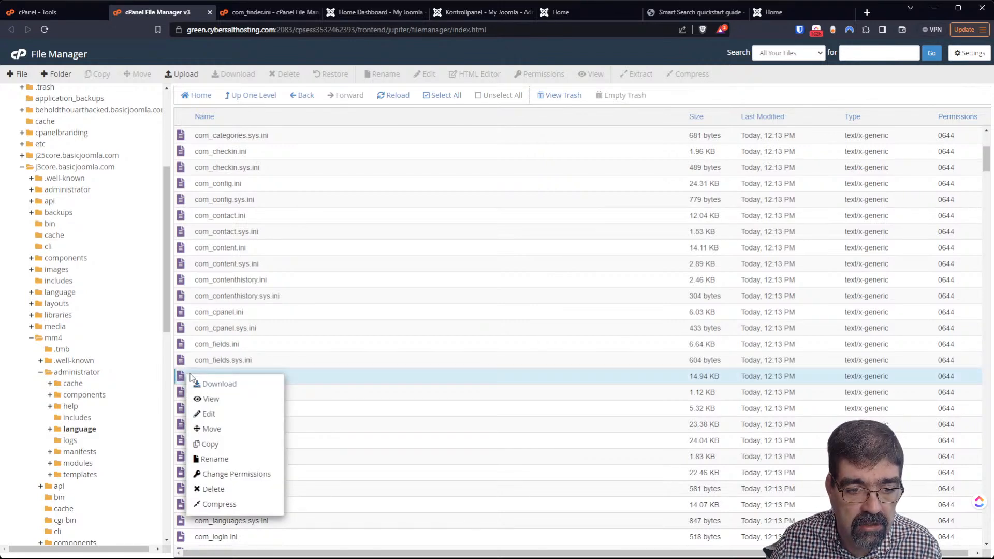
{"action": "left_click", "coordinate": [229, 416]}
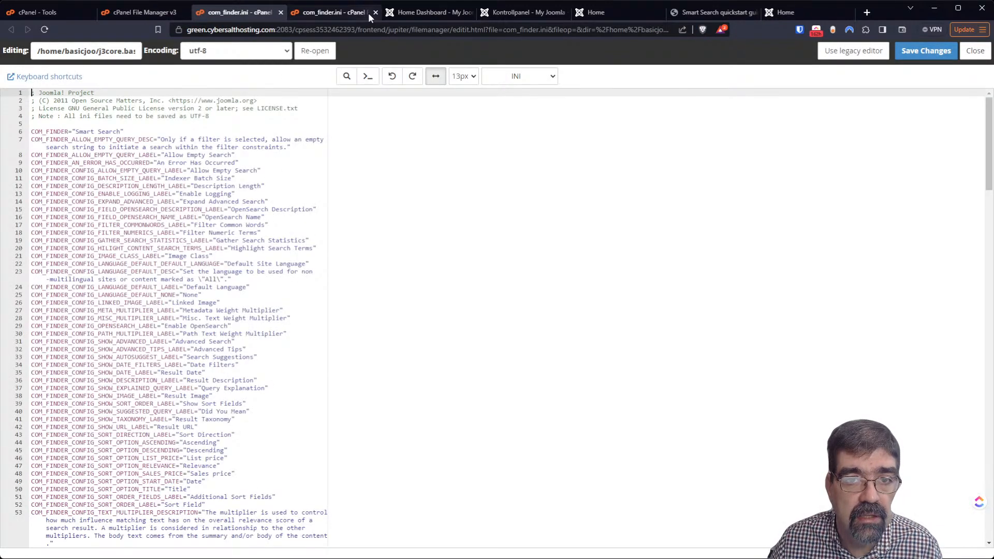
{"action": "left_click", "coordinate": [375, 12]}
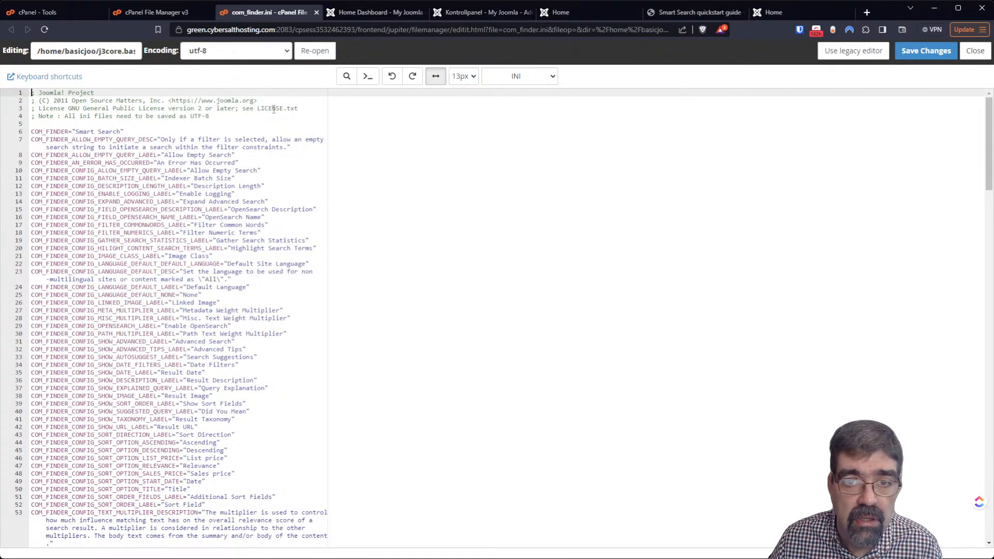
Compare the administrator com_finder.ini strings with the search results, then go up to the language folder
{"action": "left_click", "coordinate": [558, 12]}
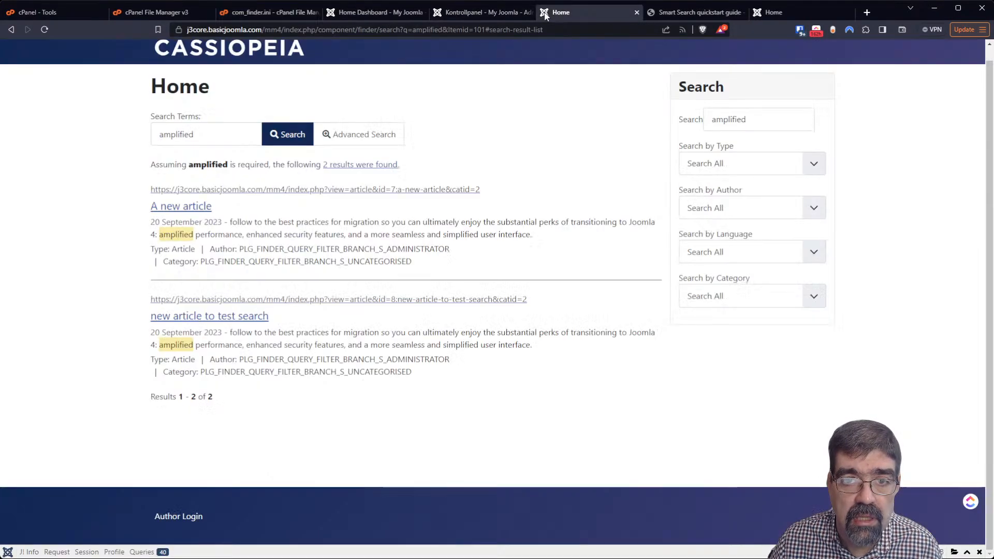
{"action": "left_click", "coordinate": [267, 15]}
{"action": "scroll", "coordinate": [155, 325], "scroll_direction": "down", "scroll_amount": 10}
{"action": "scroll", "coordinate": [156, 325], "scroll_direction": "down", "scroll_amount": 20}
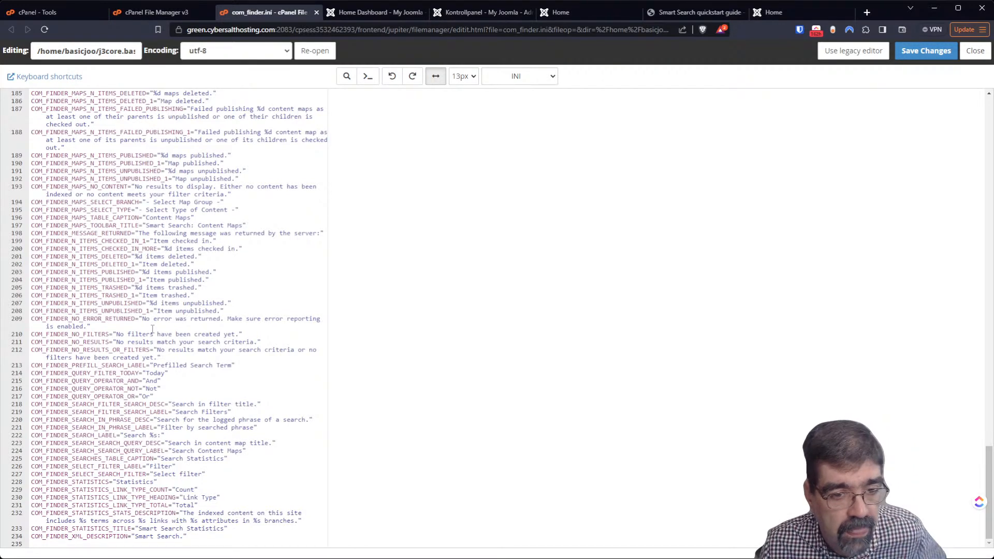
{"action": "left_click", "coordinate": [576, 13]}
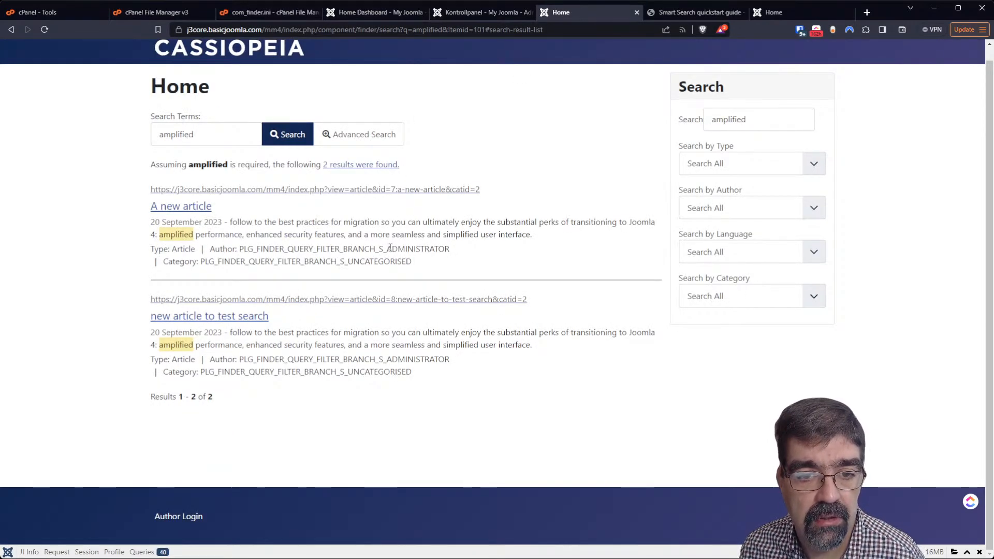
{"action": "left_click", "coordinate": [236, 13]}
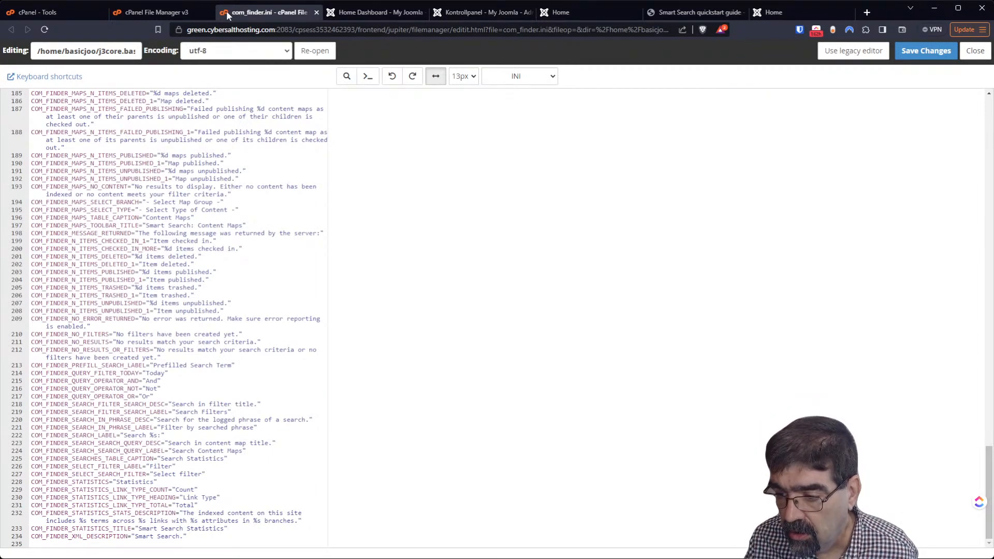
{"action": "left_click", "coordinate": [157, 15]}
{"action": "left_click", "coordinate": [262, 97]}
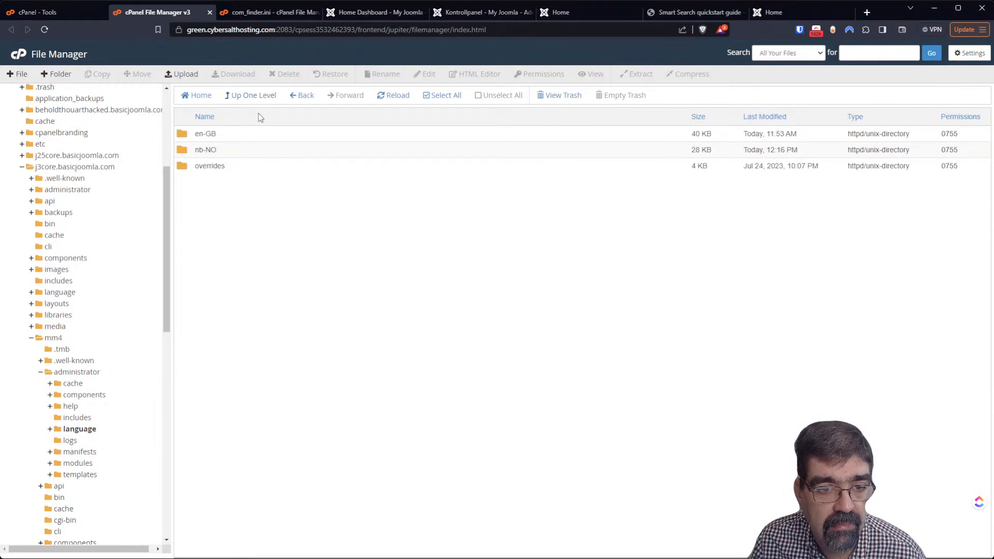
Scroll the administrator en-GB files to plg_finder_categories.ini and select it, then view the search results
{"action": "double_click", "coordinate": [193, 135]}
{"action": "scroll", "coordinate": [262, 280], "scroll_direction": "down", "scroll_amount": 5}
{"action": "scroll", "coordinate": [262, 276], "scroll_direction": "down", "scroll_amount": 20}
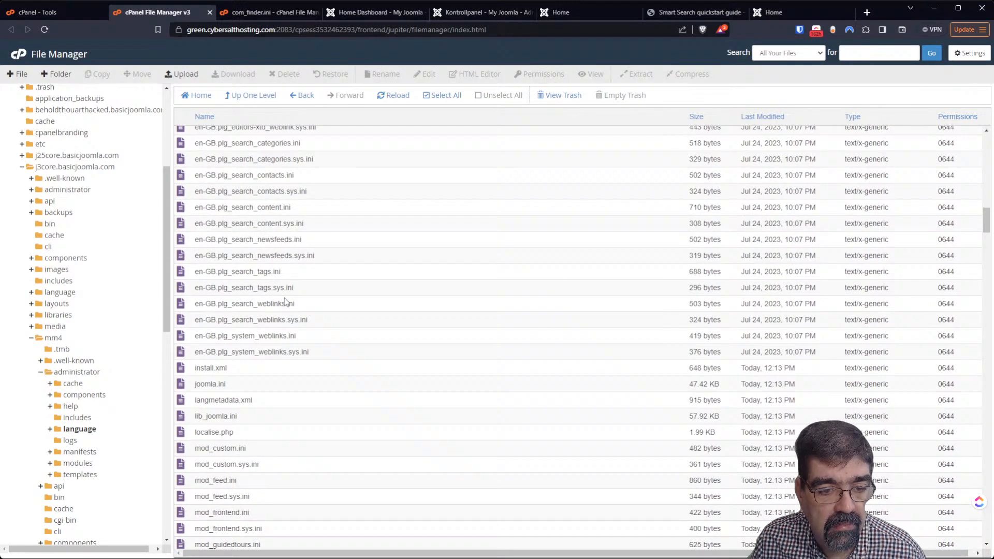
{"action": "scroll", "coordinate": [278, 305], "scroll_direction": "down", "scroll_amount": 12}
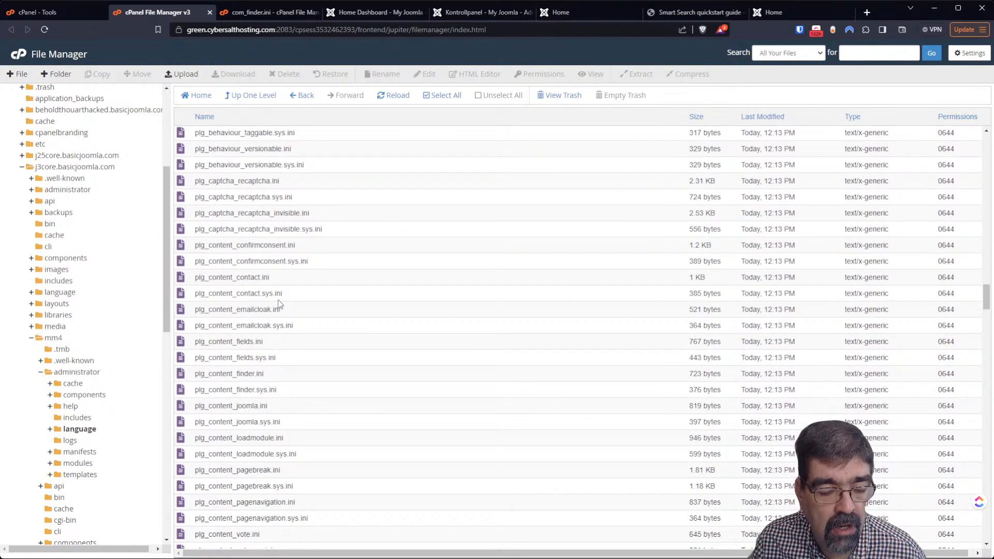
{"action": "scroll", "coordinate": [278, 299], "scroll_direction": "down", "scroll_amount": 3}
{"action": "scroll", "coordinate": [277, 308], "scroll_direction": "down", "scroll_amount": 10}
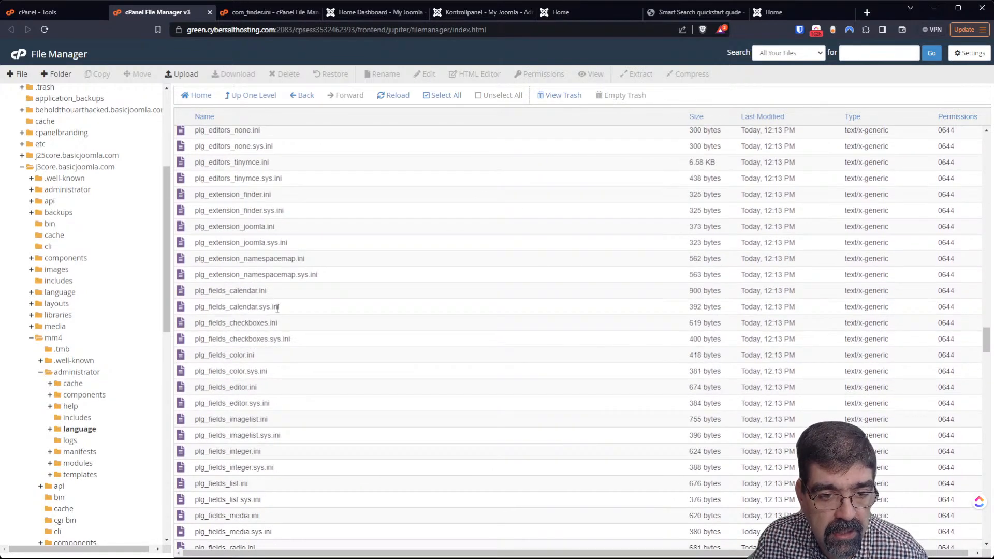
{"action": "scroll", "coordinate": [277, 309], "scroll_direction": "down", "scroll_amount": 5}
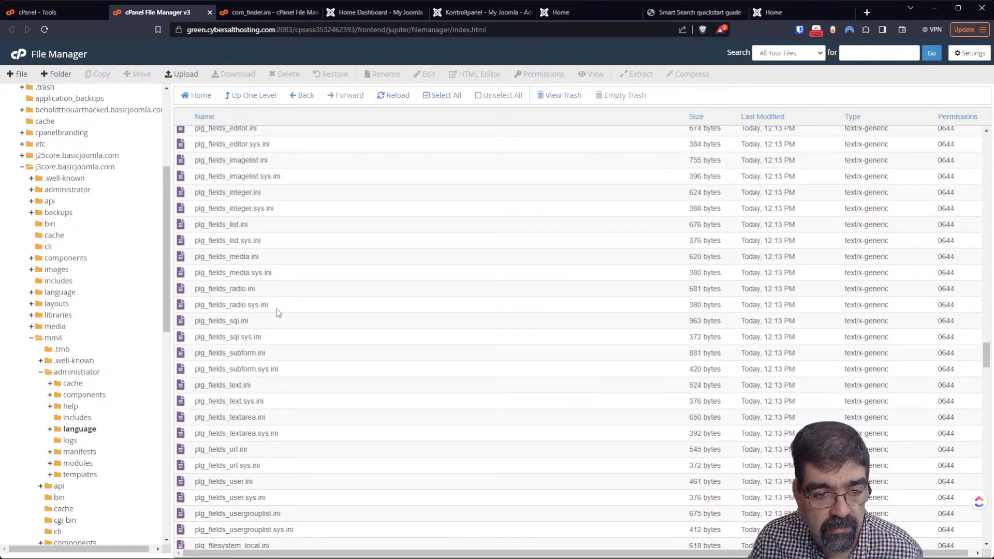
{"action": "scroll", "coordinate": [276, 308], "scroll_direction": "down", "scroll_amount": 7}
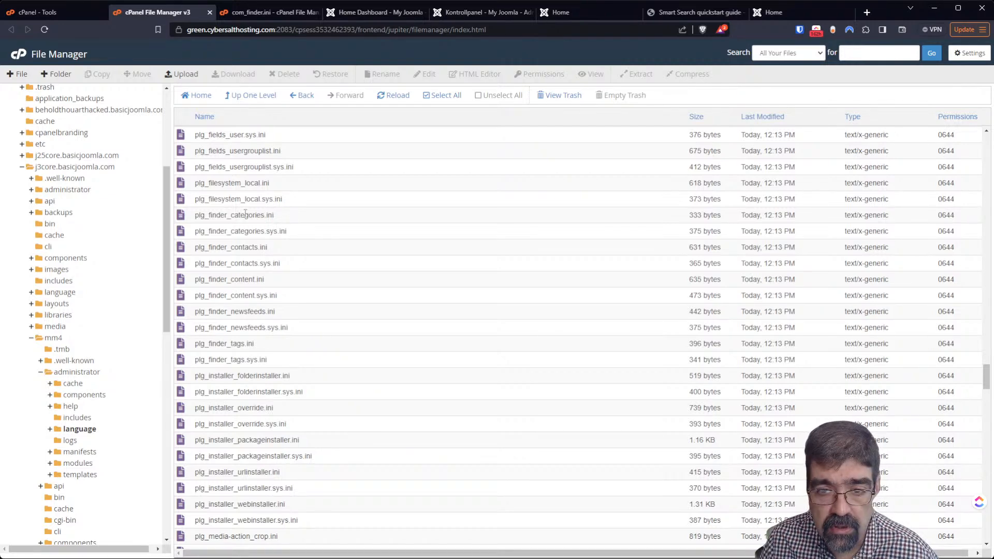
{"action": "left_click", "coordinate": [191, 219]}
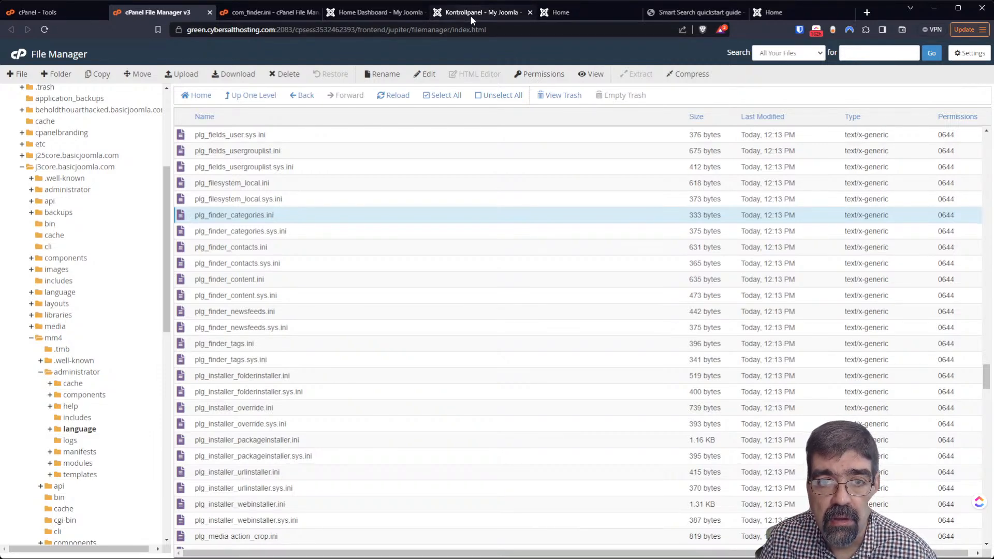
{"action": "left_click", "coordinate": [551, 12]}
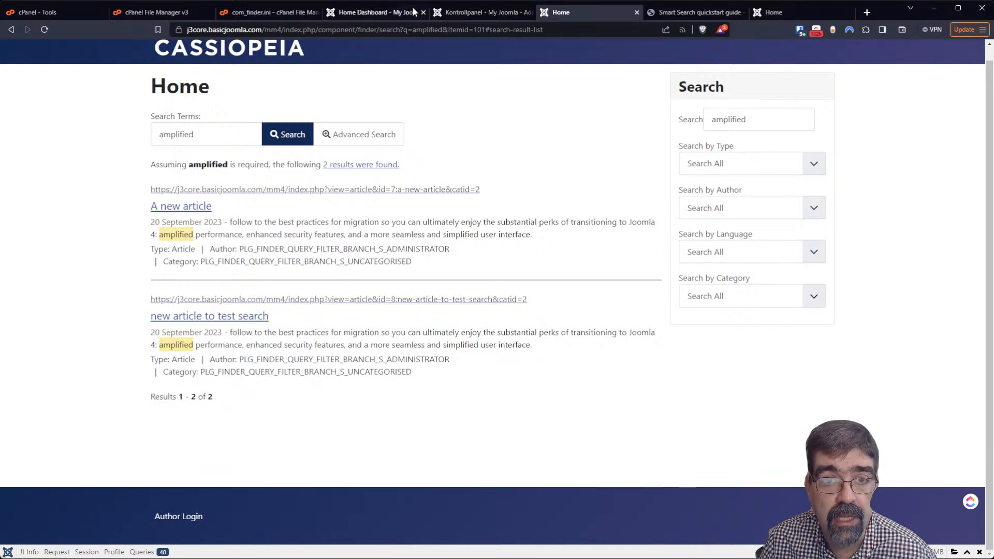
Search com_finder.ini in the editor for 'branch' with Ctrl+F
{"action": "left_click", "coordinate": [265, 16]}
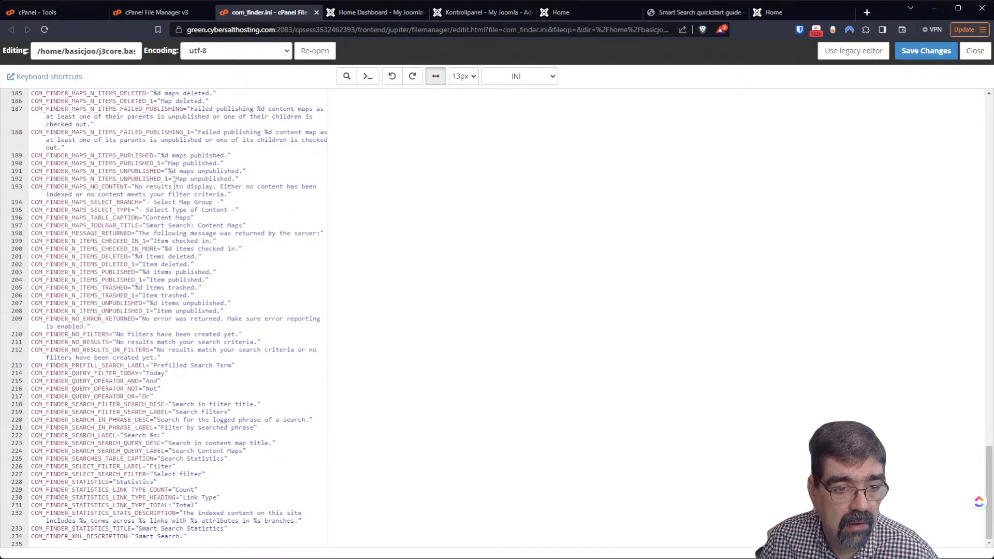
{"action": "scroll", "coordinate": [174, 185], "scroll_direction": "up", "scroll_amount": 3}
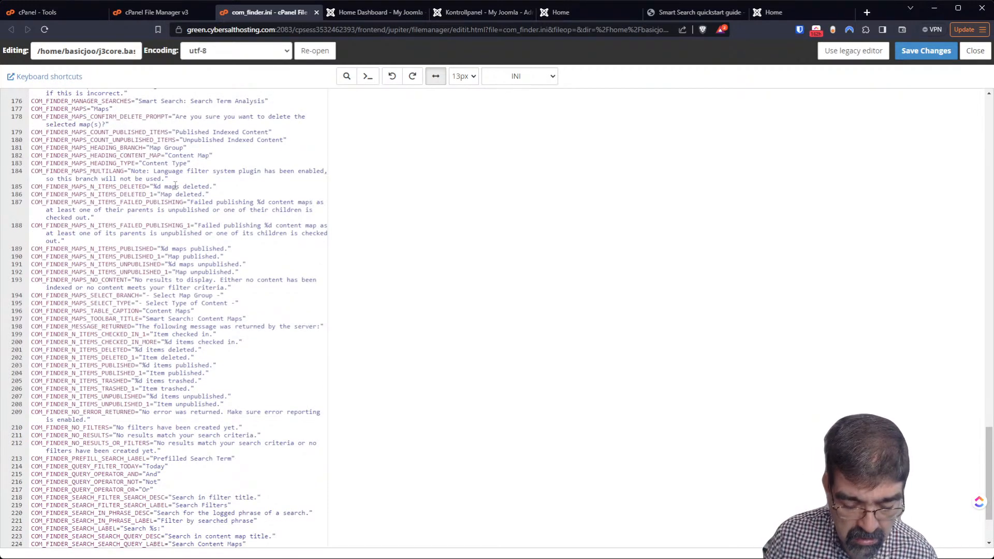
{"action": "key", "text": "ctrl+f"}
{"action": "type", "text": "branch"}
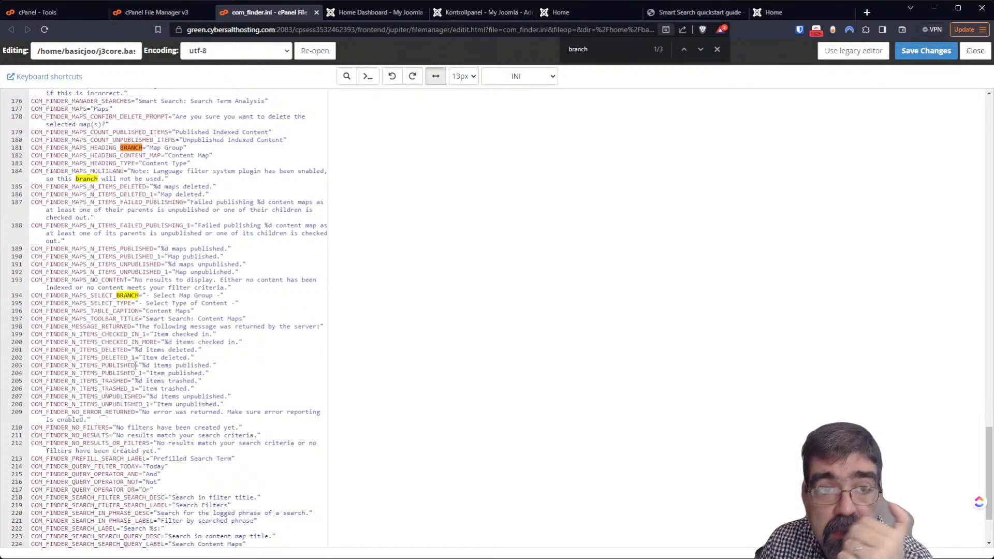
{"action": "left_click", "coordinate": [364, 12]}
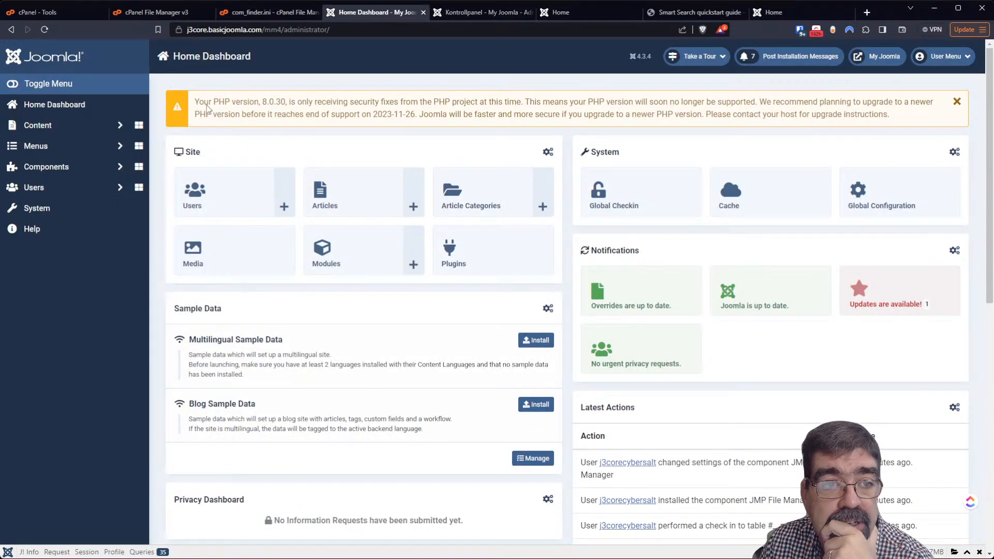
Open Content > Articles and look through the article Options
{"action": "left_click", "coordinate": [49, 129]}
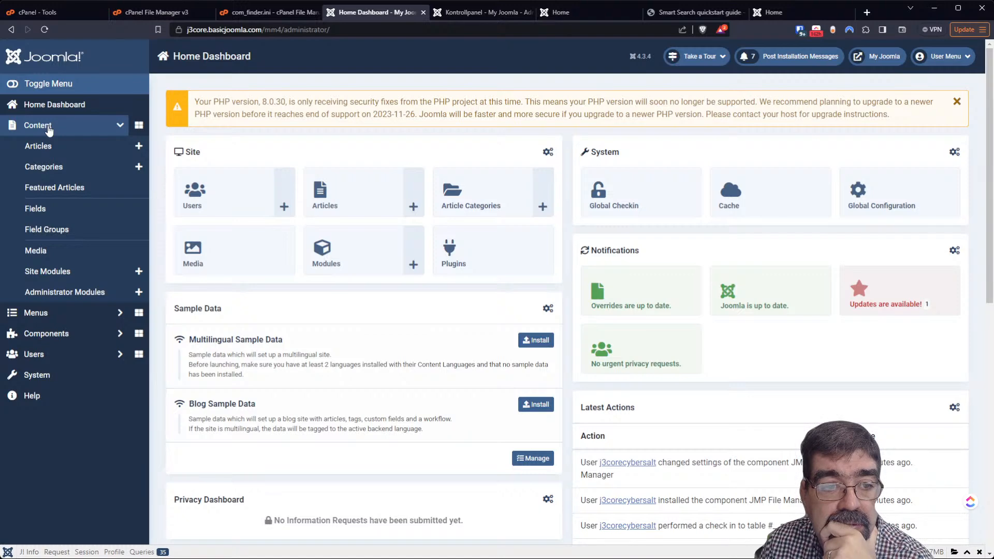
{"action": "left_click", "coordinate": [60, 146]}
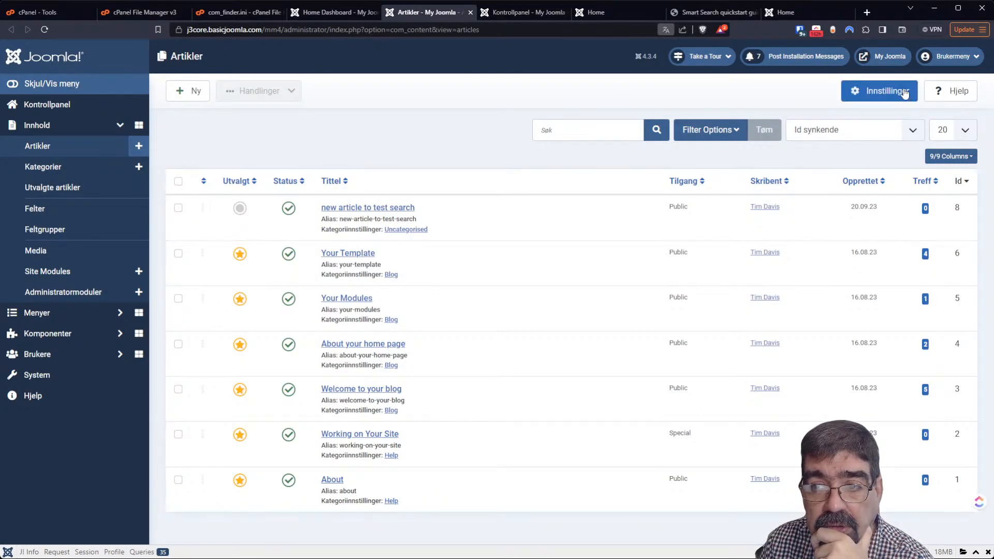
{"action": "left_click", "coordinate": [904, 92]}
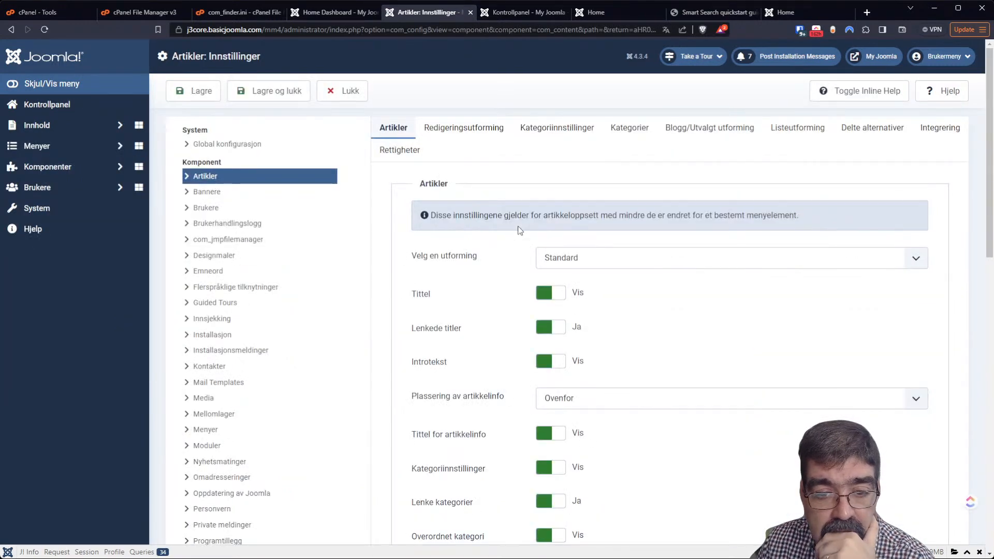
{"action": "scroll", "coordinate": [518, 225], "scroll_direction": "down", "scroll_amount": 3}
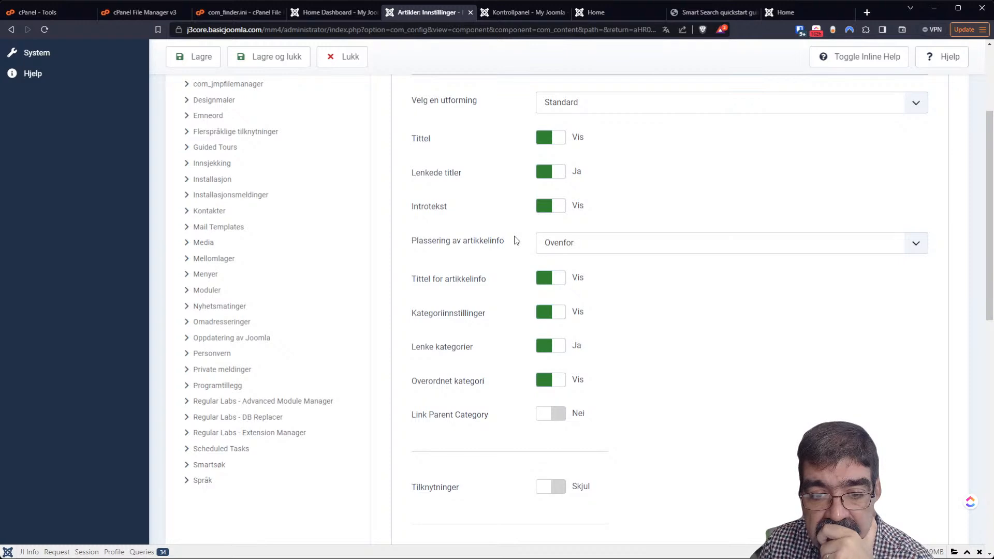
{"action": "scroll", "coordinate": [967, 133], "scroll_direction": "up", "scroll_amount": 3}
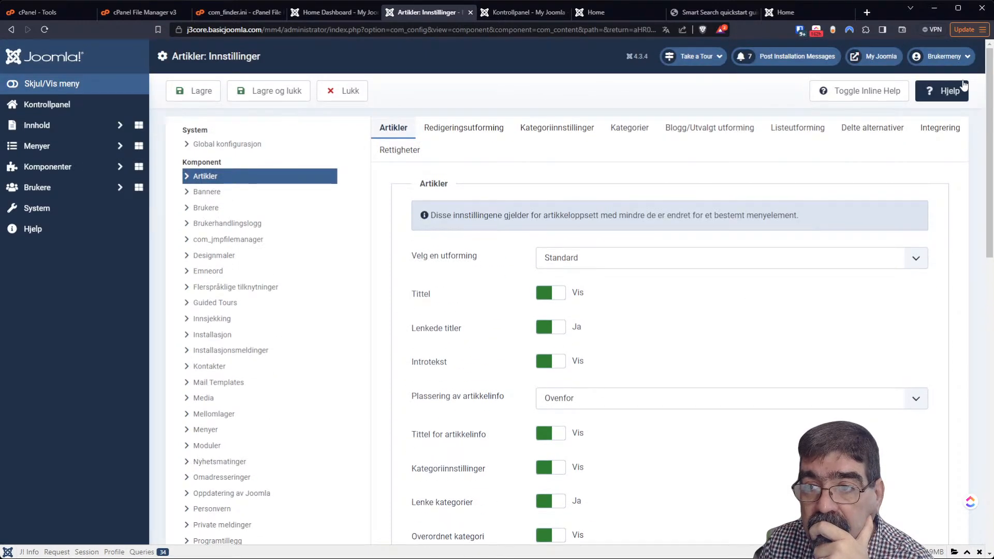
Log out of the administrator, sign back in with the saved login details, and open Articles
{"action": "left_click", "coordinate": [963, 58]}
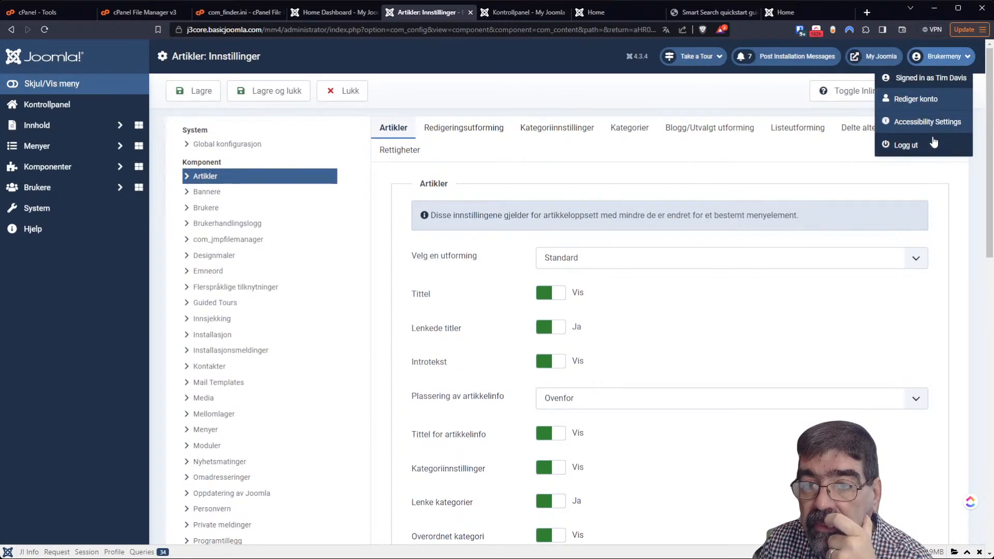
{"action": "left_click", "coordinate": [715, 96]}
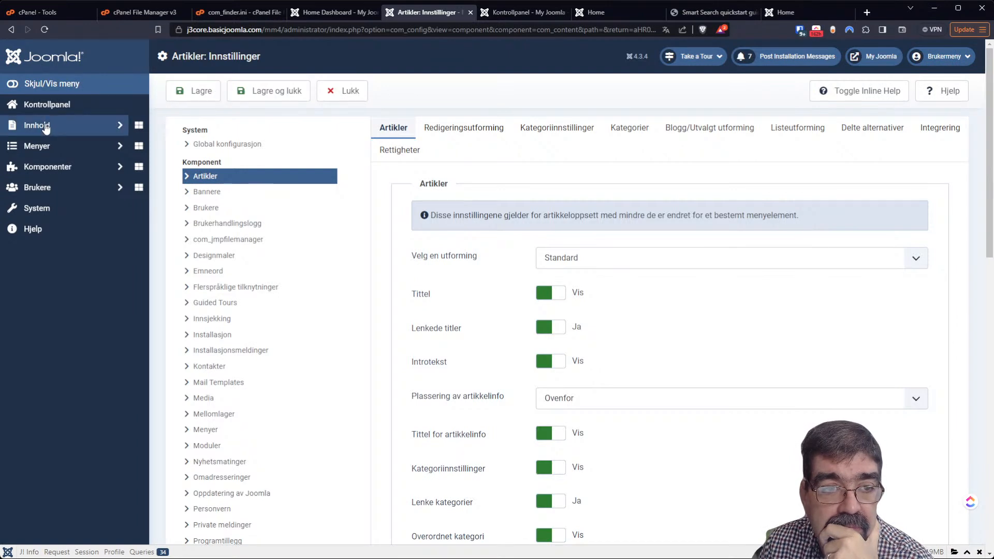
{"action": "left_click", "coordinate": [944, 57]}
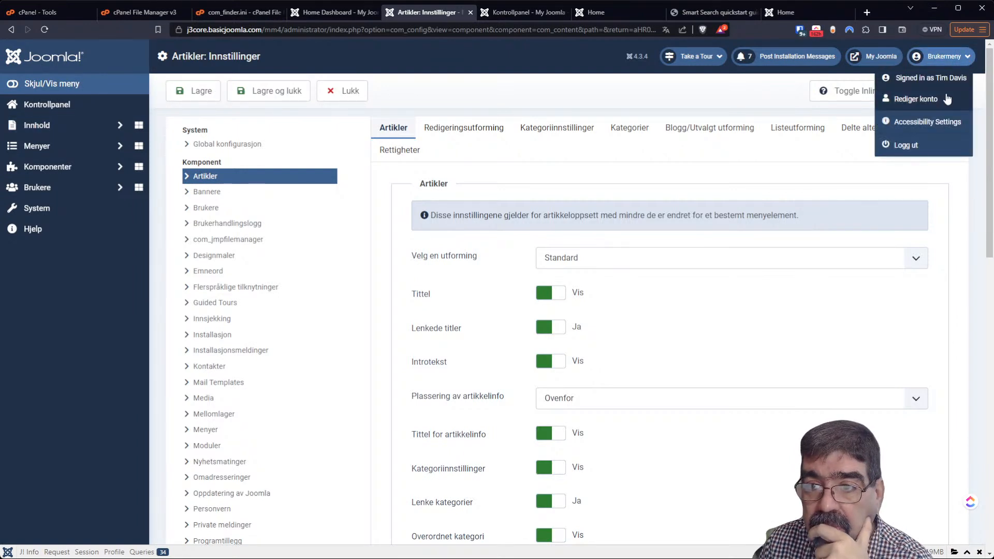
{"action": "left_click", "coordinate": [913, 148]}
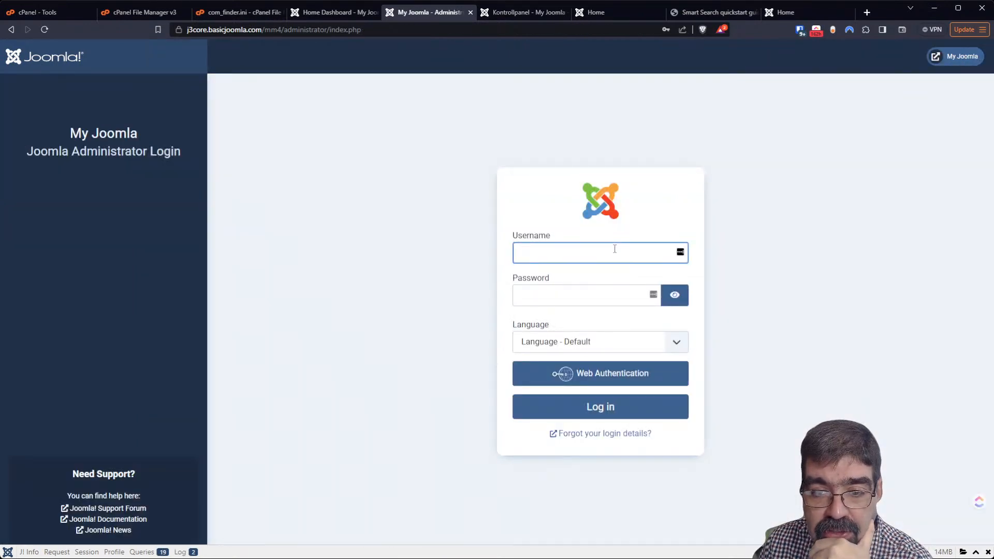
{"action": "left_click", "coordinate": [615, 251]}
{"action": "left_click", "coordinate": [620, 284]}
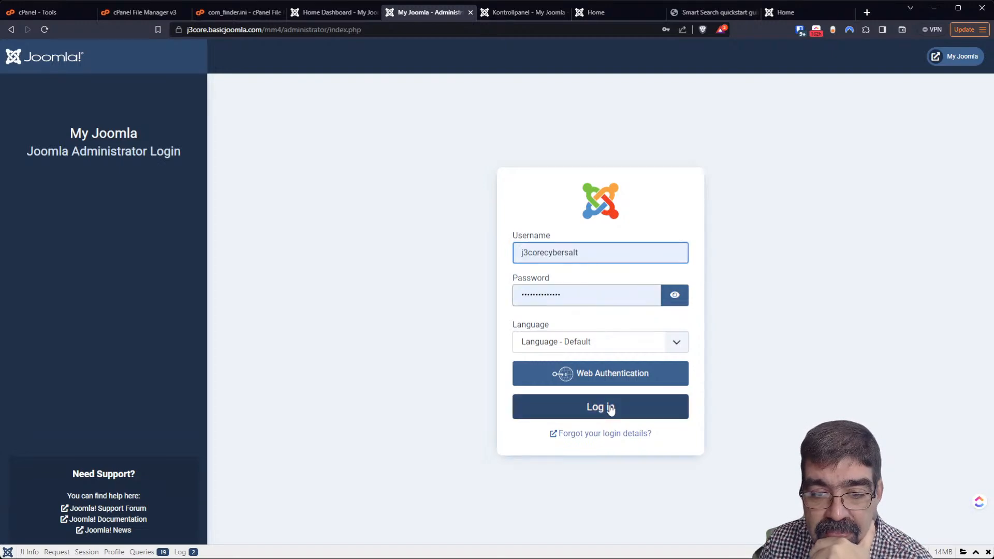
{"action": "left_click", "coordinate": [609, 409]}
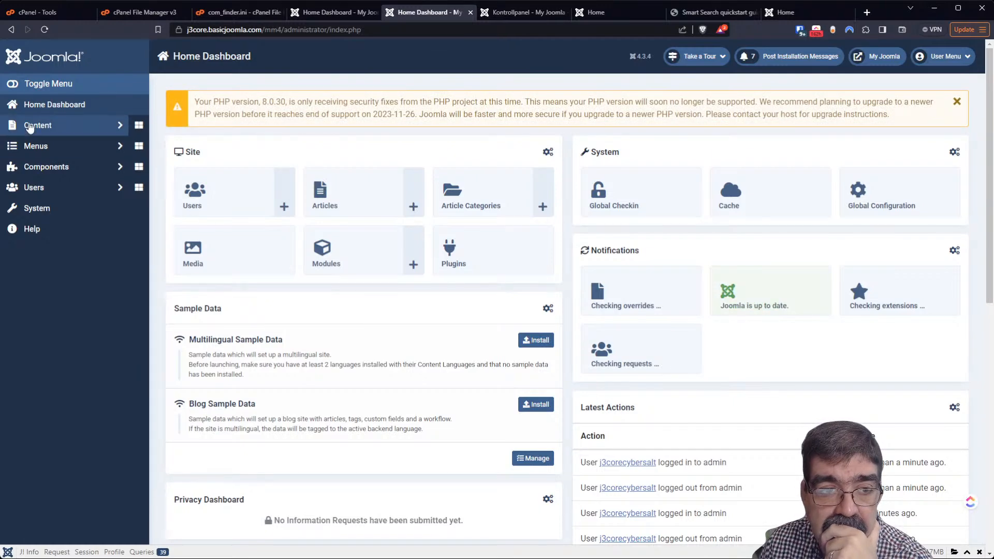
{"action": "left_click", "coordinate": [40, 124]}
{"action": "left_click", "coordinate": [31, 144]}
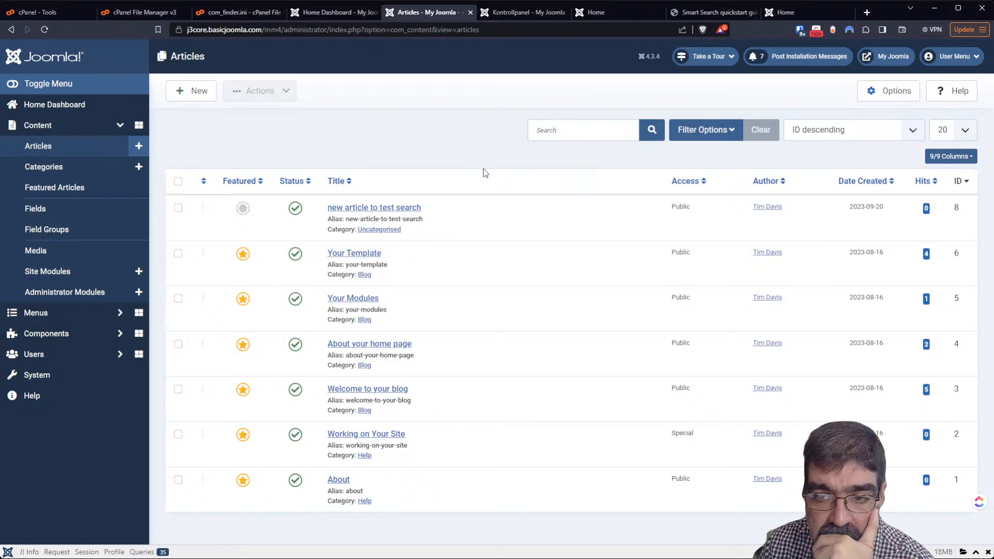
Set Link to Author's Contact Page to Yes in Articles Options and save
{"action": "left_click", "coordinate": [874, 92]}
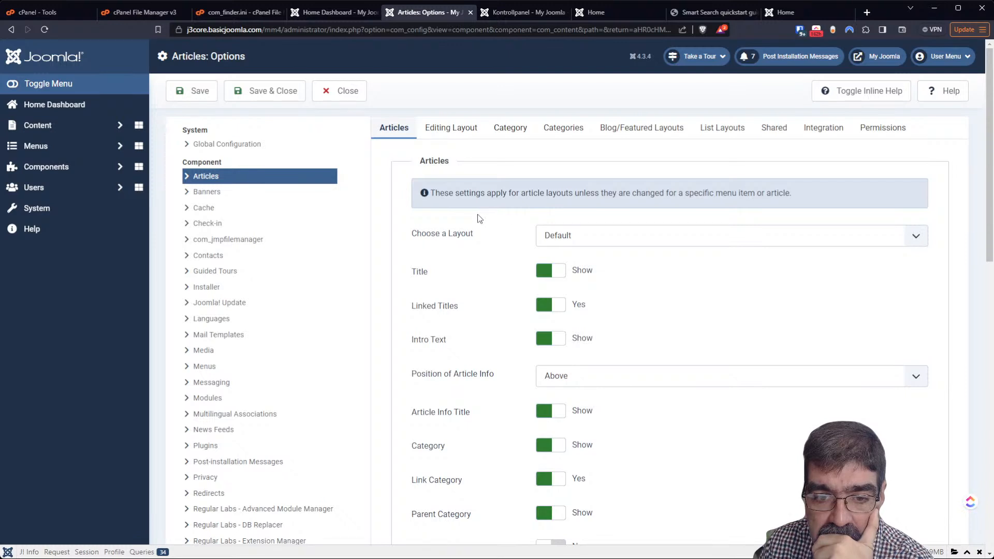
{"action": "scroll", "coordinate": [416, 198], "scroll_direction": "down", "scroll_amount": 3}
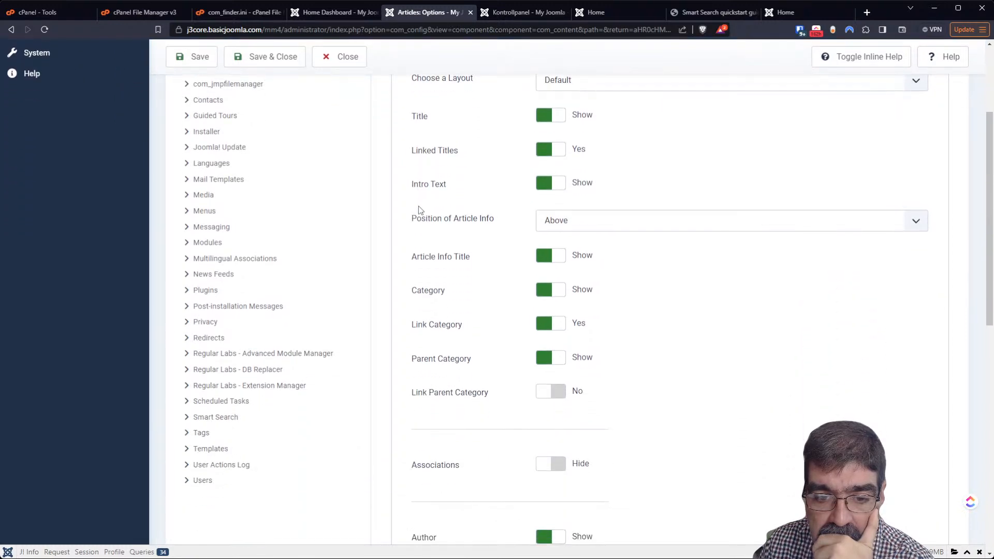
{"action": "scroll", "coordinate": [419, 210], "scroll_direction": "down", "scroll_amount": 5}
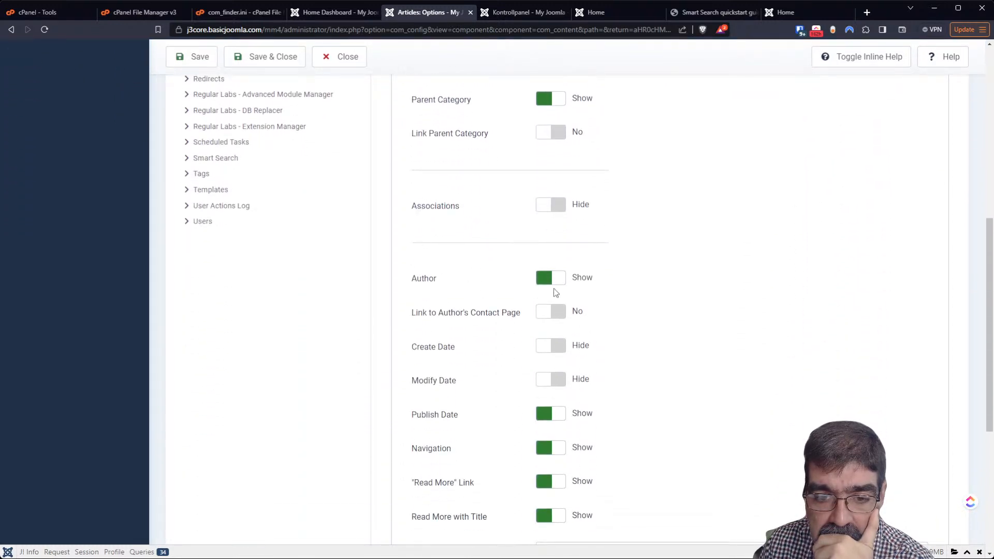
{"action": "left_click", "coordinate": [560, 315]}
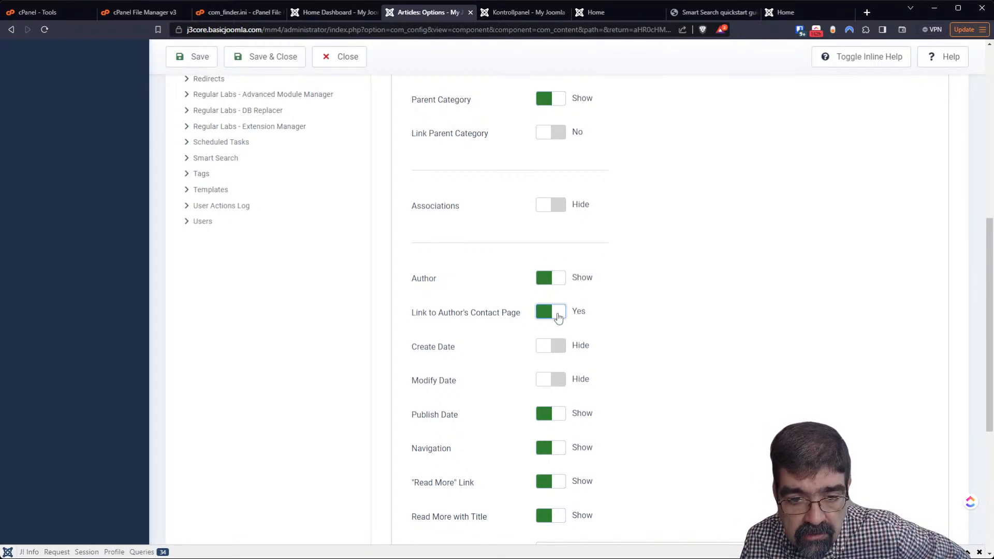
{"action": "left_click", "coordinate": [203, 61]}
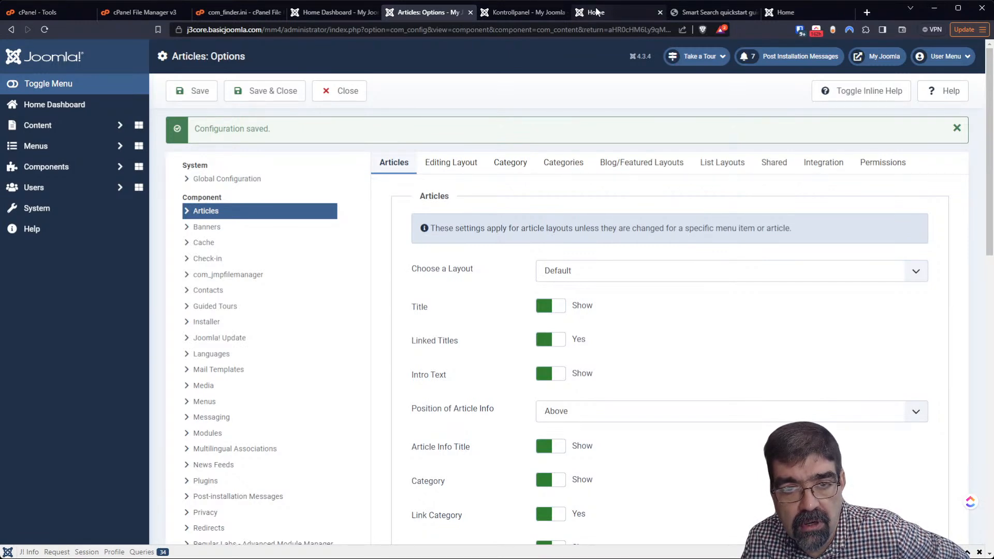
{"action": "left_click", "coordinate": [596, 12]}
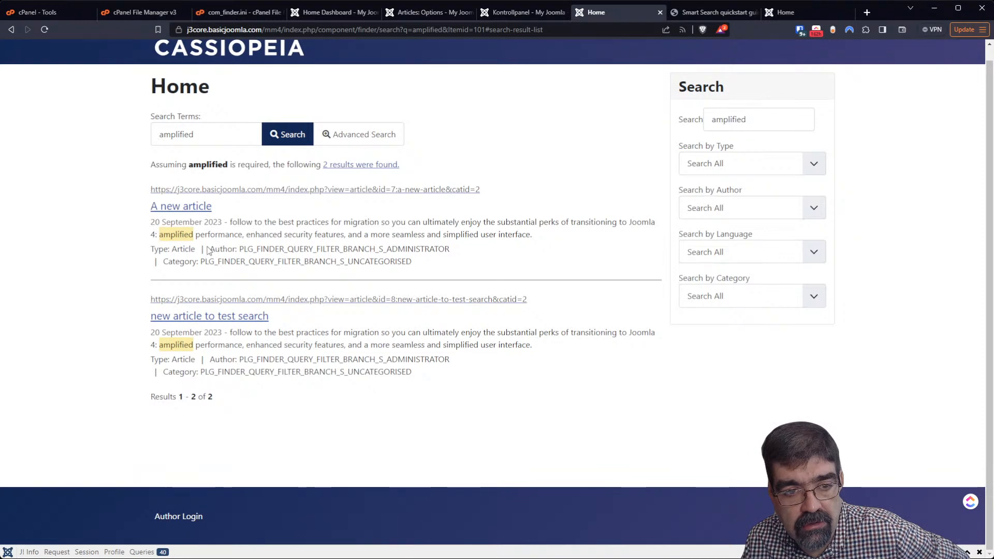
Select the raw PLG_FINDER_QUERY_FILTER_BRANCH_S_ADMINISTRATOR author key in the first search result
{"action": "left_click_drag", "start_coordinate": [238, 249], "coordinate": [452, 257]}
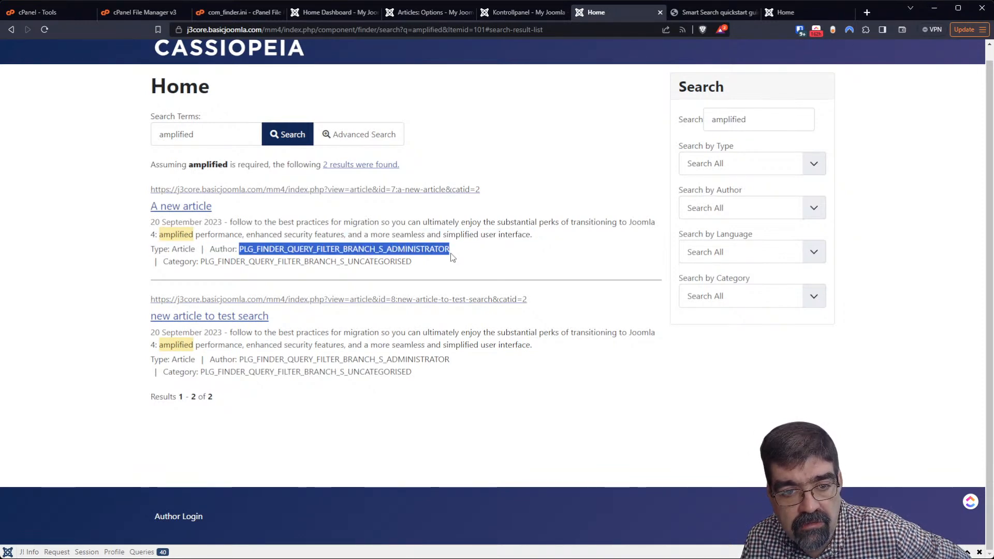
{"action": "left_click", "coordinate": [240, 249]}
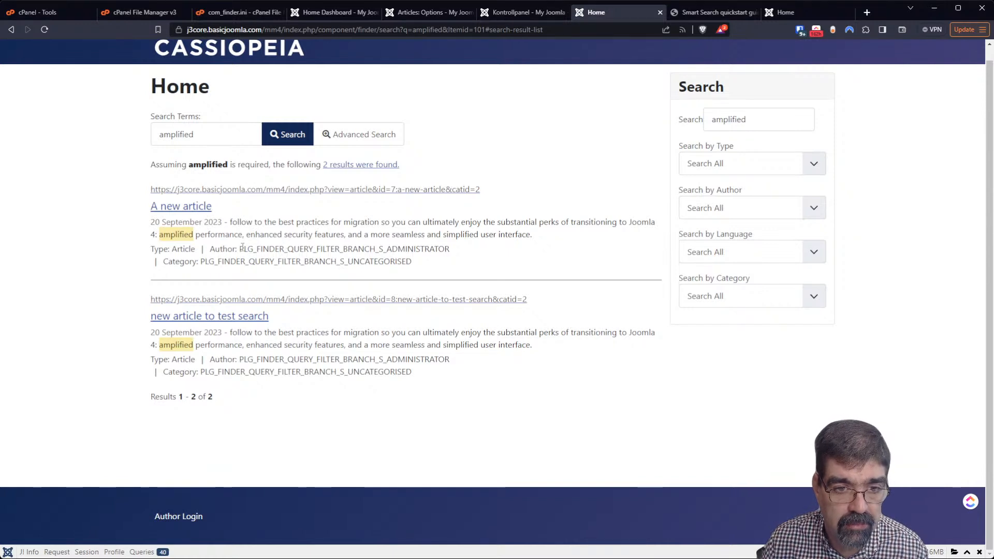
{"action": "left_click_drag", "start_coordinate": [239, 249], "coordinate": [450, 251]}
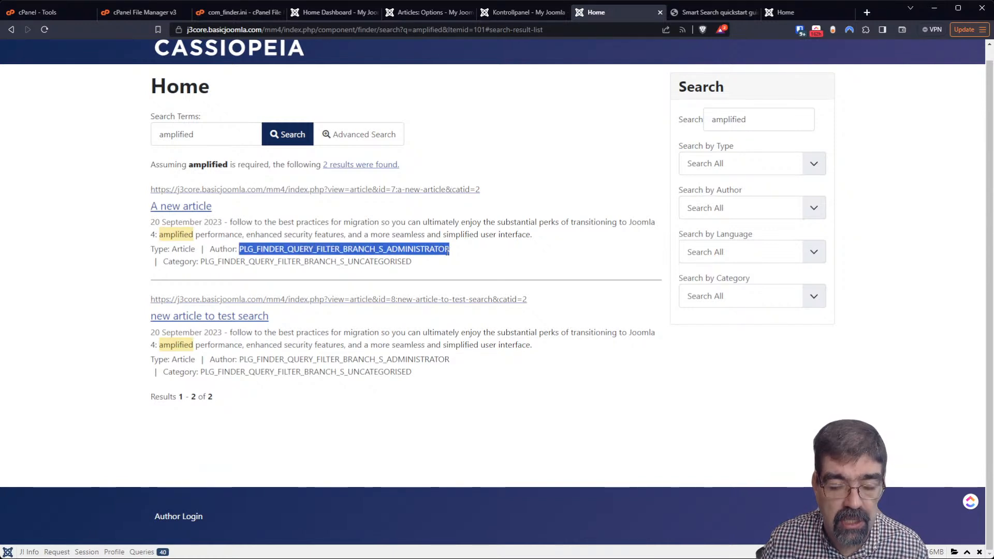
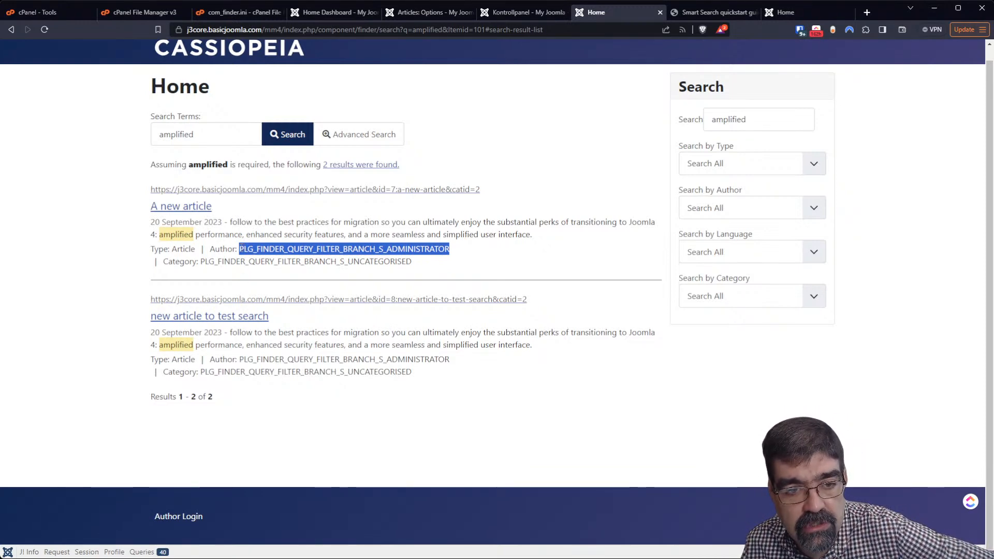
Drag across the first result's Author value, PLG_FINDER_QUERY_FILTER_BRANCH_S_ADMINISTRATOR, to copy it
{"action": "left_click", "coordinate": [241, 248]}
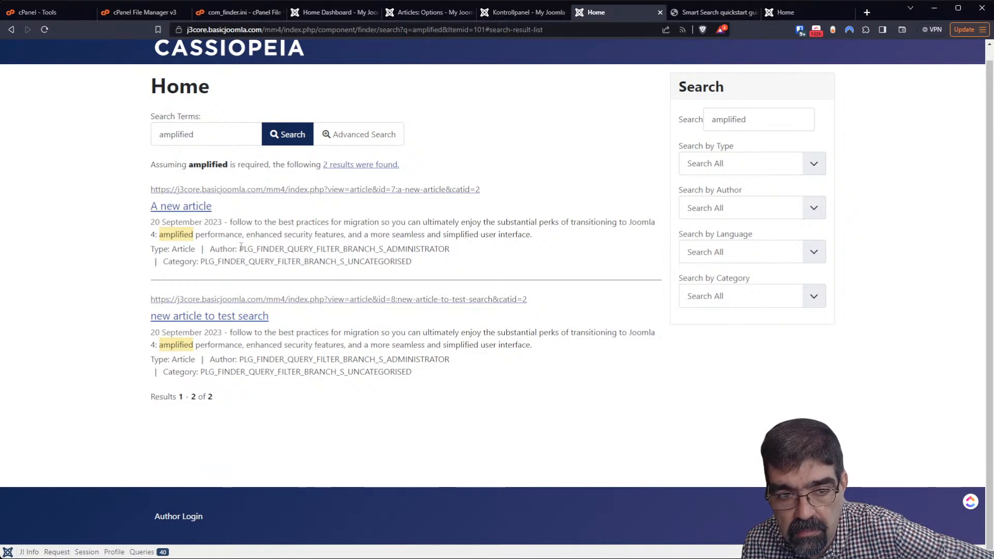
{"action": "left_click_drag", "start_coordinate": [240, 248], "coordinate": [449, 249]}
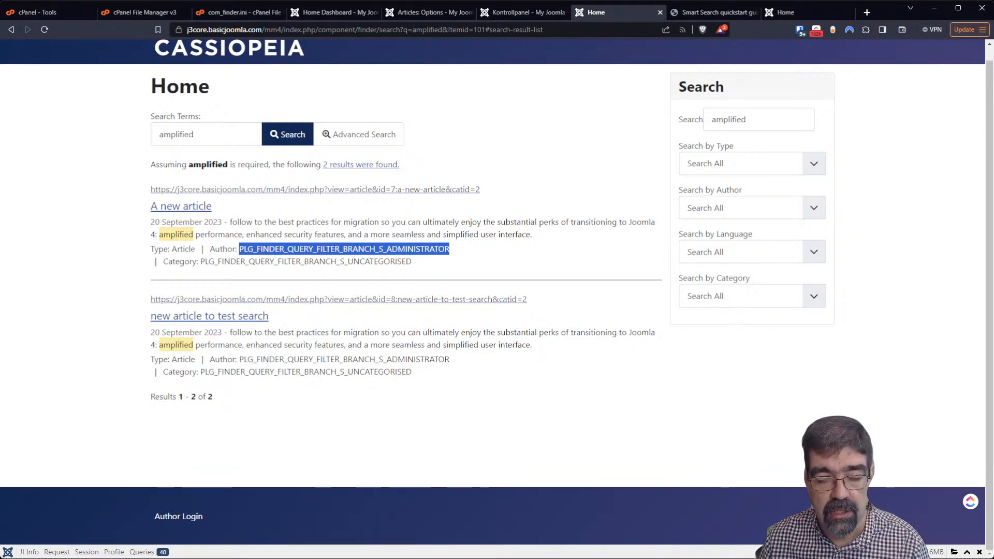
Open the mm4 site folder in cPanel File Manager
{"action": "left_click", "coordinate": [139, 12]}
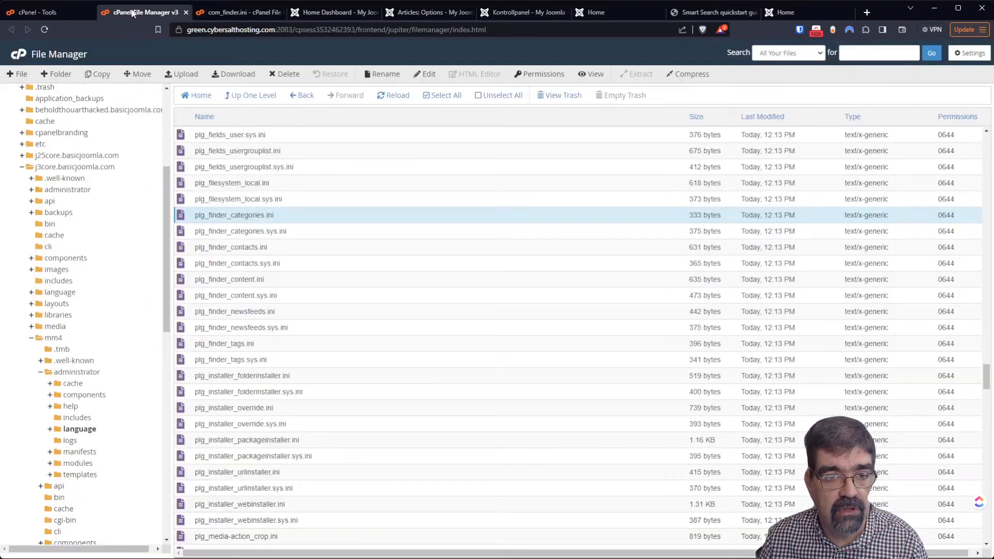
{"action": "left_click", "coordinate": [54, 339]}
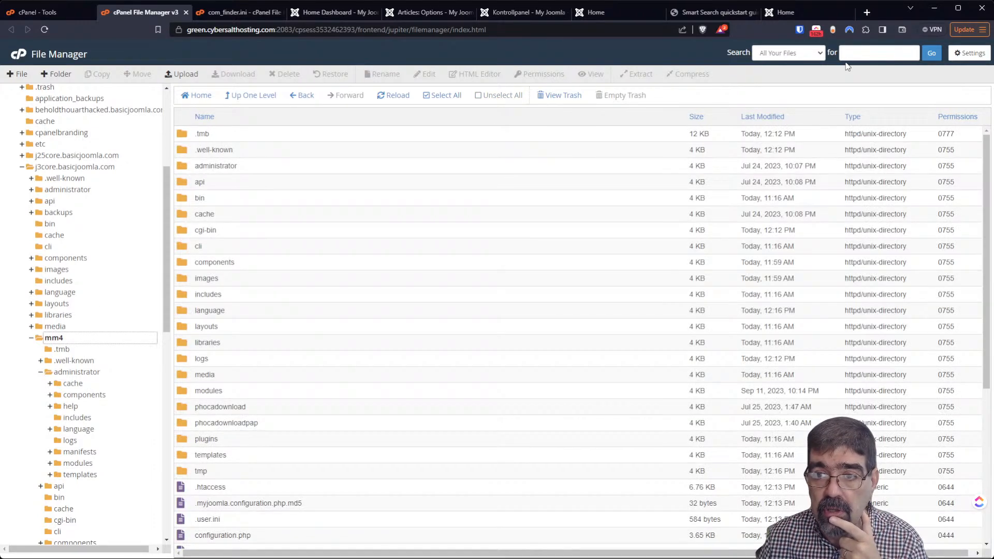
{"action": "left_click", "coordinate": [984, 58]}
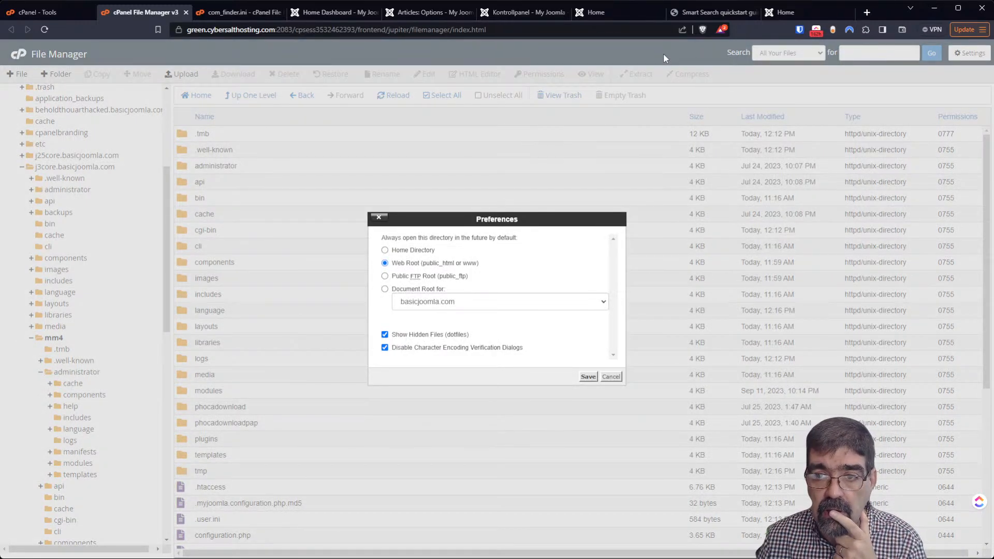
{"action": "left_click", "coordinate": [611, 377]}
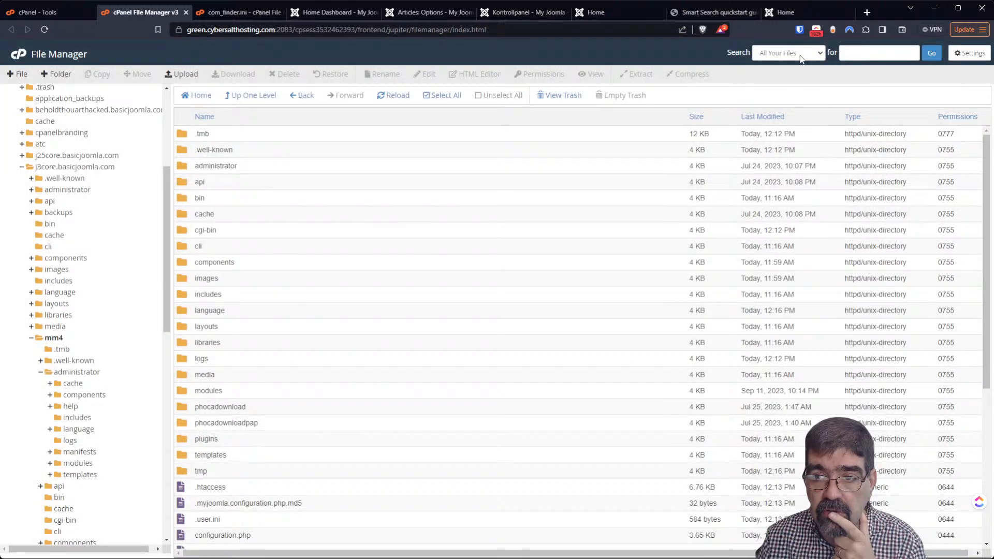
Search all mm4 files for PLG_FINDER_QUERY_FILTER_BRANCH_S_ADMINISTRATOR; no records are found
{"action": "left_click", "coordinate": [863, 52]}
{"action": "key", "text": "ctrl+v"}
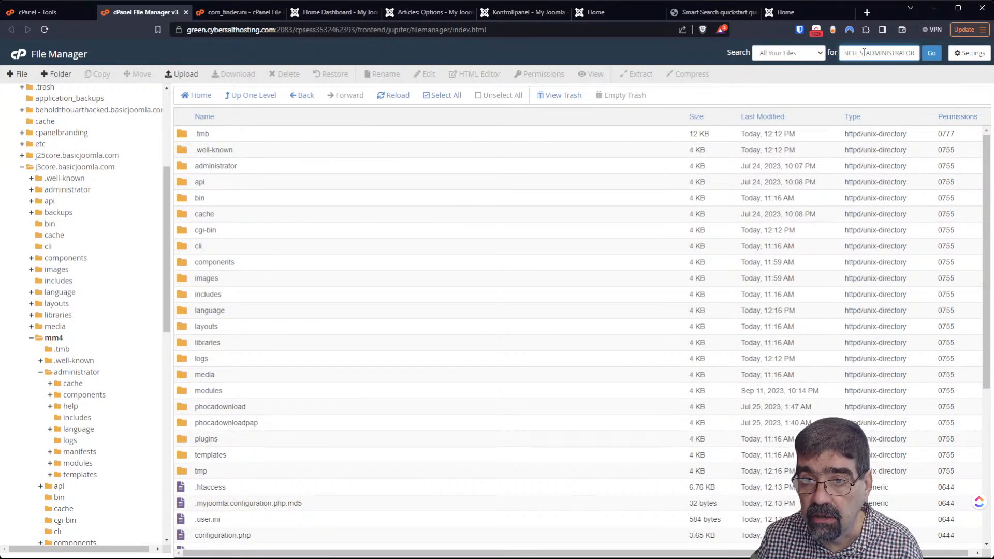
{"action": "left_click", "coordinate": [931, 52]}
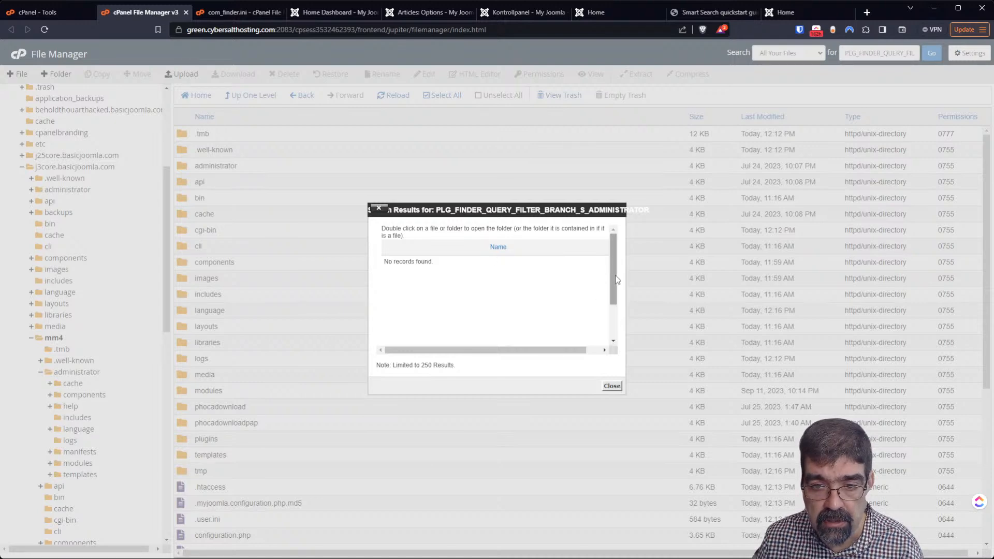
{"action": "scroll", "coordinate": [615, 340], "scroll_direction": "down", "scroll_amount": 3}
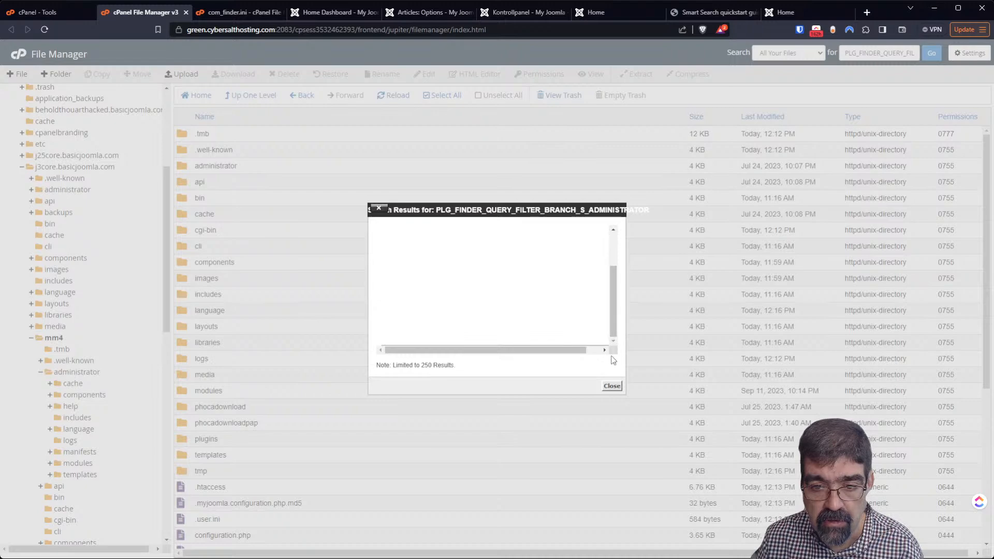
{"action": "left_click", "coordinate": [612, 385]}
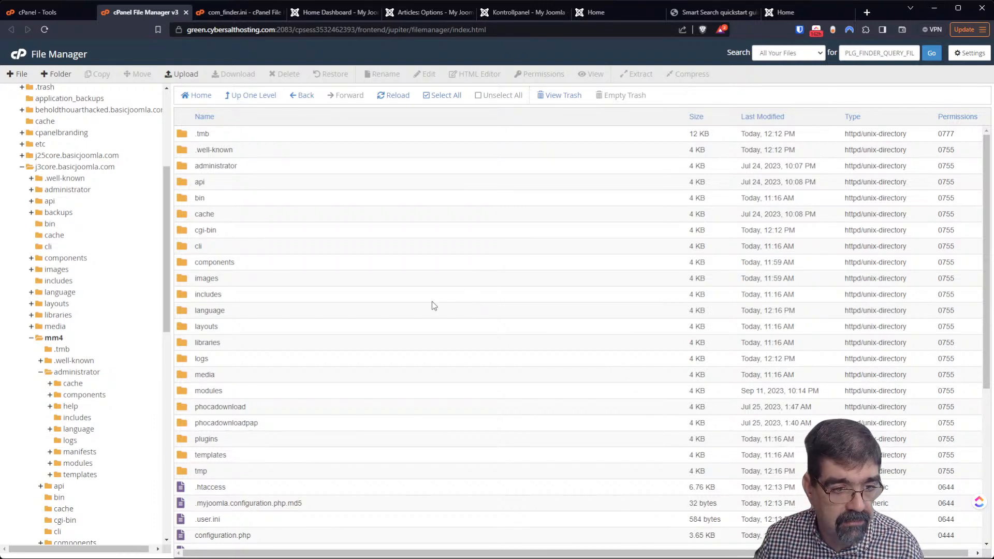
Open mm4's administrator/language/en-GB folder
{"action": "left_click", "coordinate": [77, 372]}
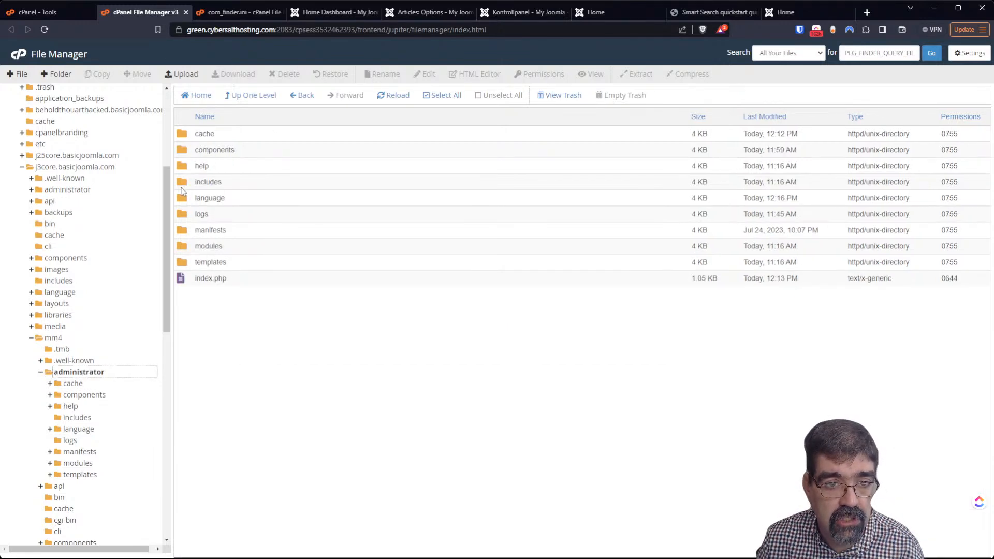
{"action": "double_click", "coordinate": [184, 198]}
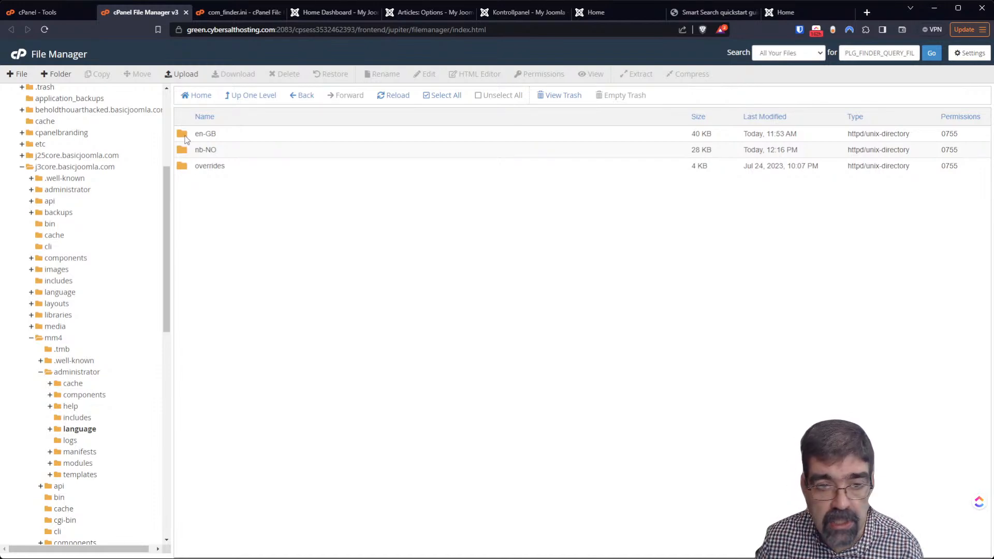
{"action": "double_click", "coordinate": [185, 135]}
Find plg_finder_content.ini in the en-GB list and open it for editing
{"action": "scroll", "coordinate": [362, 355], "scroll_direction": "down", "scroll_amount": 15}
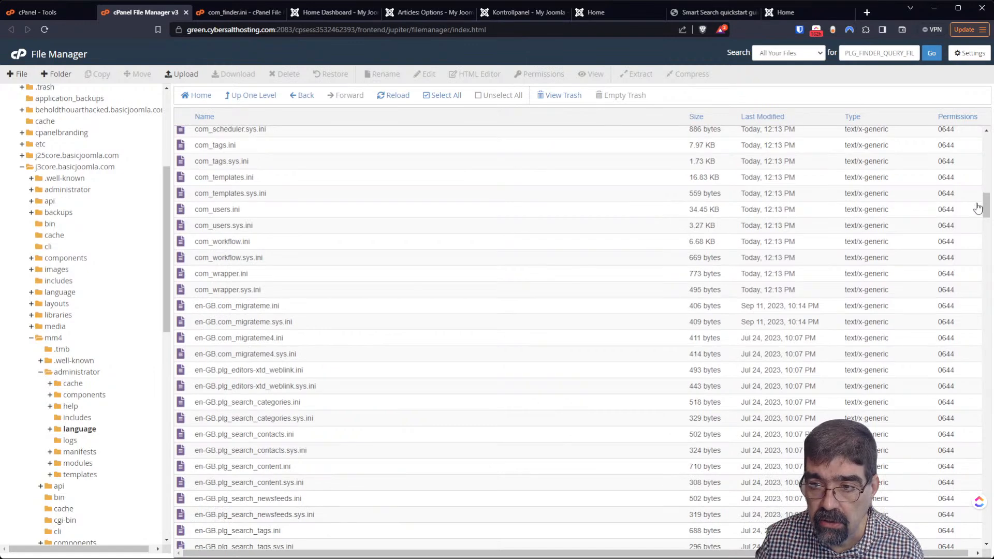
{"action": "left_click_drag", "start_coordinate": [986, 207], "coordinate": [986, 533]}
{"action": "scroll", "coordinate": [380, 409], "scroll_direction": "up", "scroll_amount": 15}
{"action": "scroll", "coordinate": [380, 409], "scroll_direction": "up", "scroll_amount": 12}
{"action": "scroll", "coordinate": [379, 411], "scroll_direction": "up", "scroll_amount": 15}
{"action": "scroll", "coordinate": [374, 406], "scroll_direction": "up", "scroll_amount": 2}
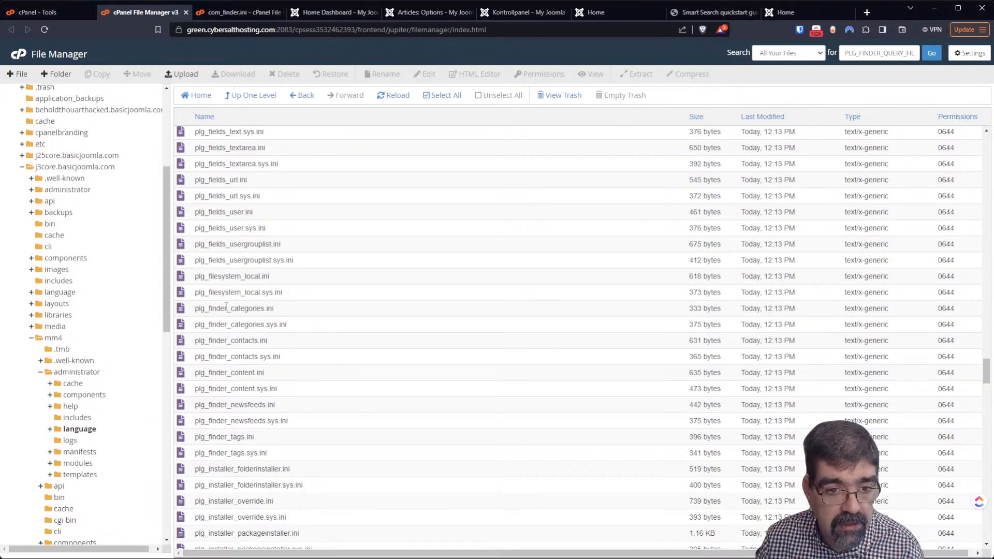
{"action": "left_click", "coordinate": [188, 375]}
{"action": "right_click", "coordinate": [188, 376]}
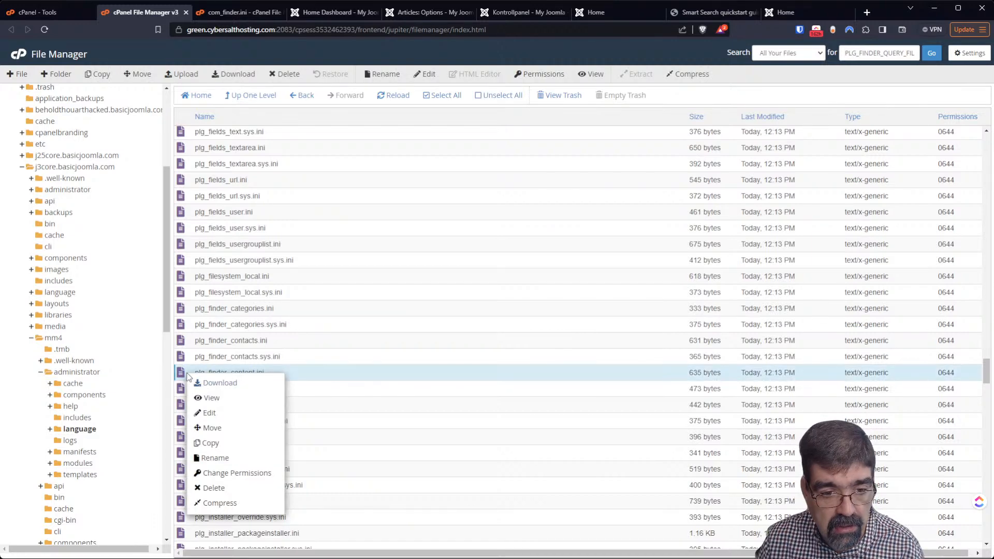
{"action": "left_click", "coordinate": [226, 413]}
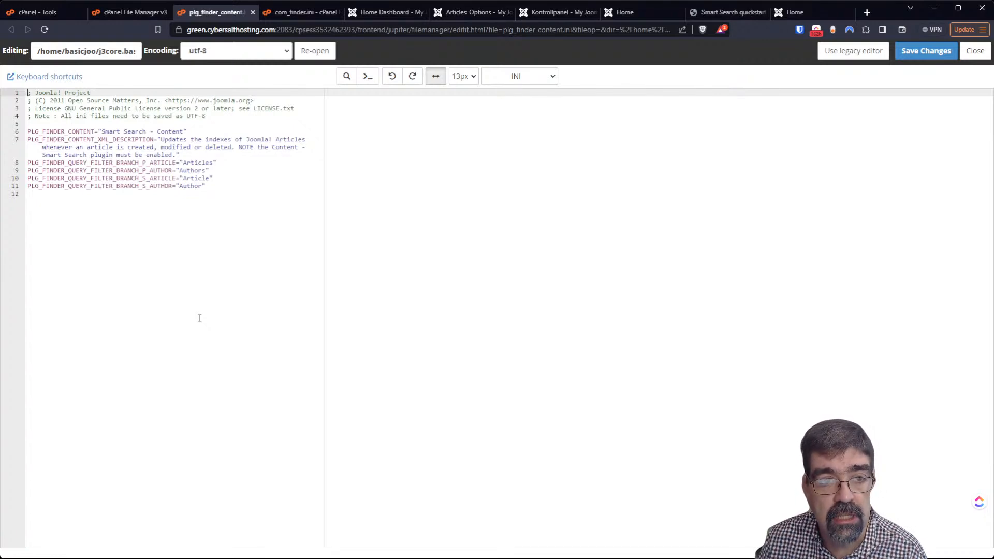
Keep the plg_finder_content.ini editor open and return to the mm4 en-GB file listing
{"action": "left_click", "coordinate": [374, 13]}
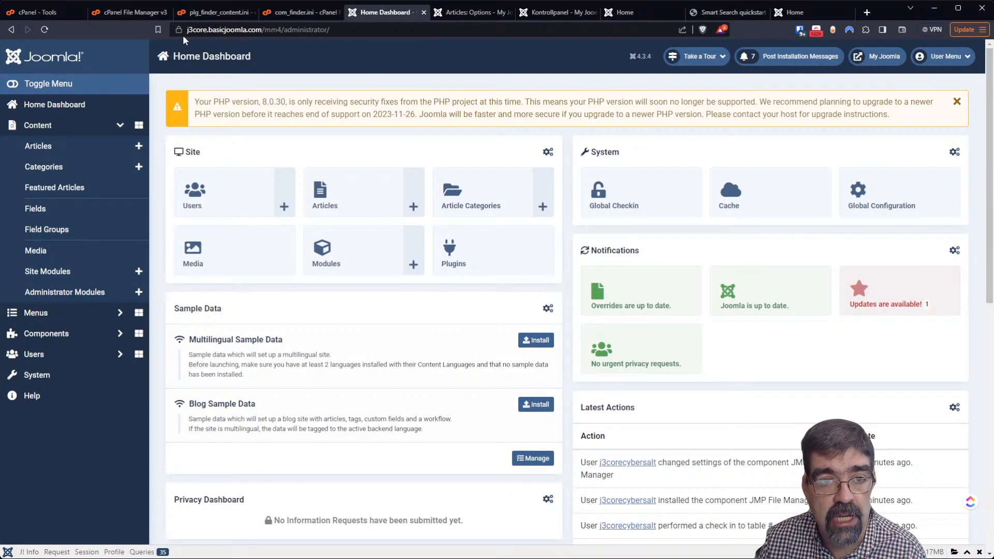
{"action": "left_click", "coordinate": [202, 16]}
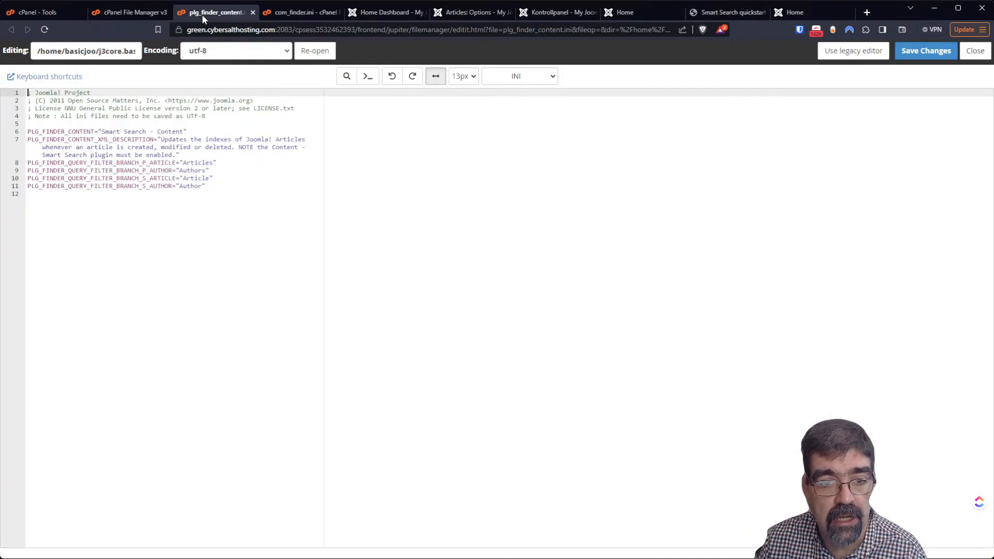
{"action": "left_click", "coordinate": [112, 12]}
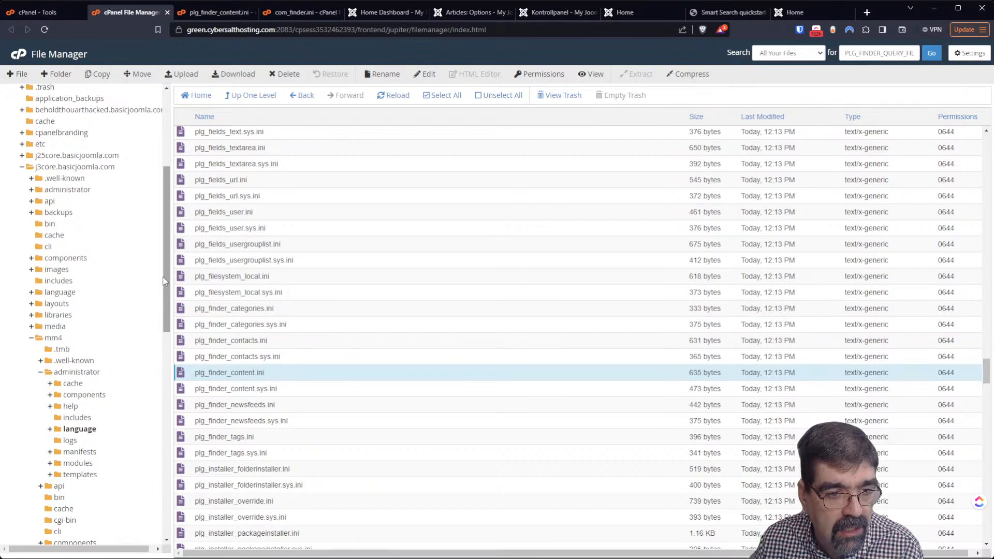
Open j4core.basicjoomla.com's administrator/language/en-GB plg_finder_content.ini for editing
{"action": "left_click", "coordinate": [22, 167]}
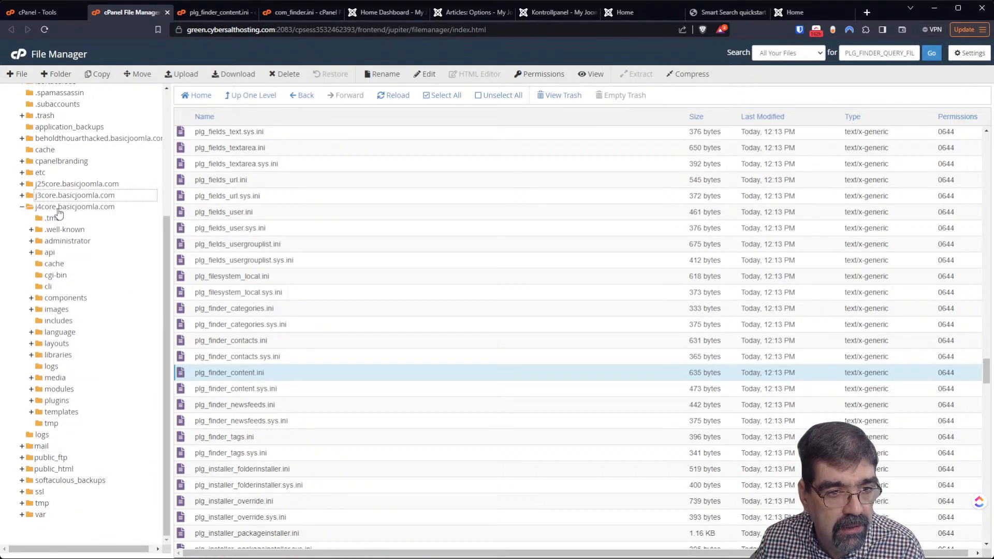
{"action": "left_click", "coordinate": [62, 241]}
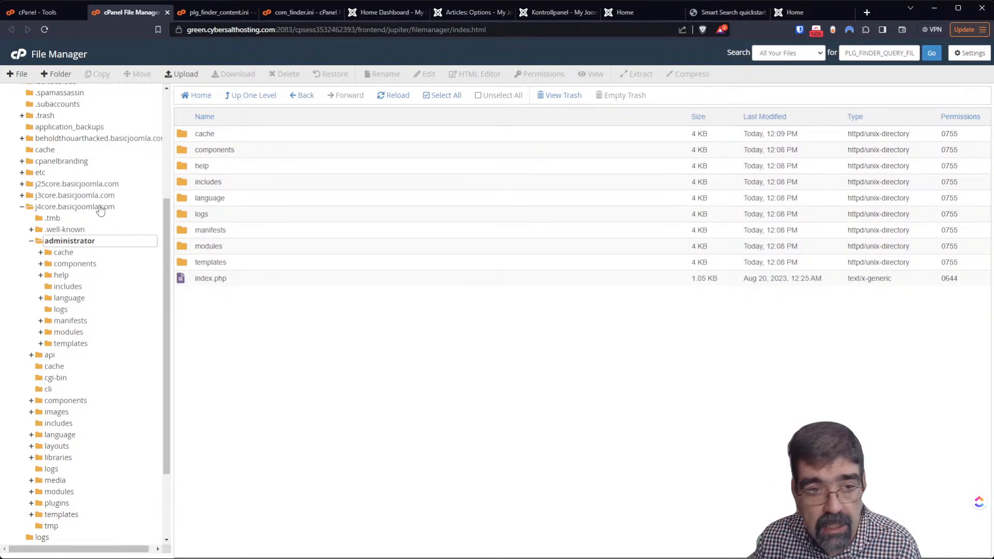
{"action": "double_click", "coordinate": [185, 202]}
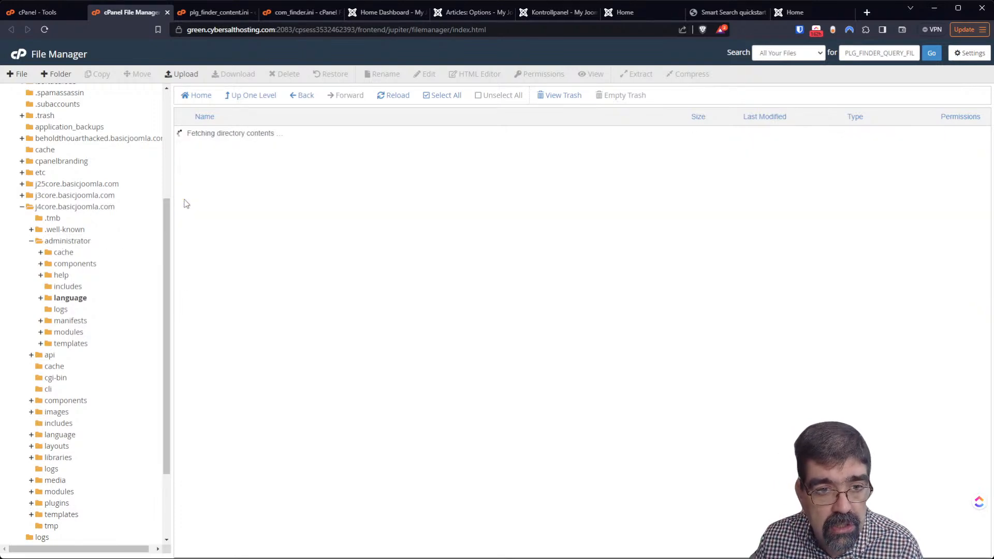
{"action": "double_click", "coordinate": [186, 138]}
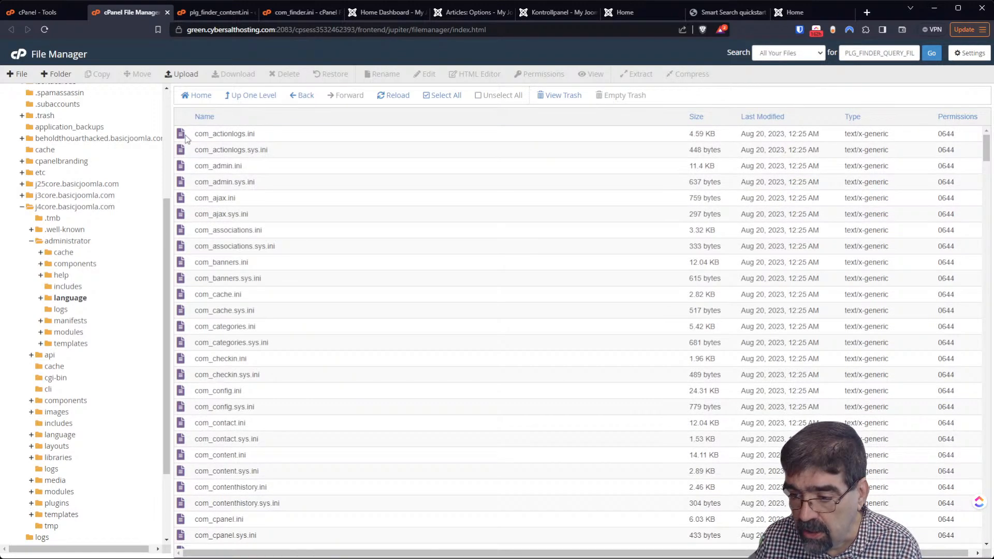
{"action": "left_click_drag", "start_coordinate": [985, 147], "coordinate": [977, 362]}
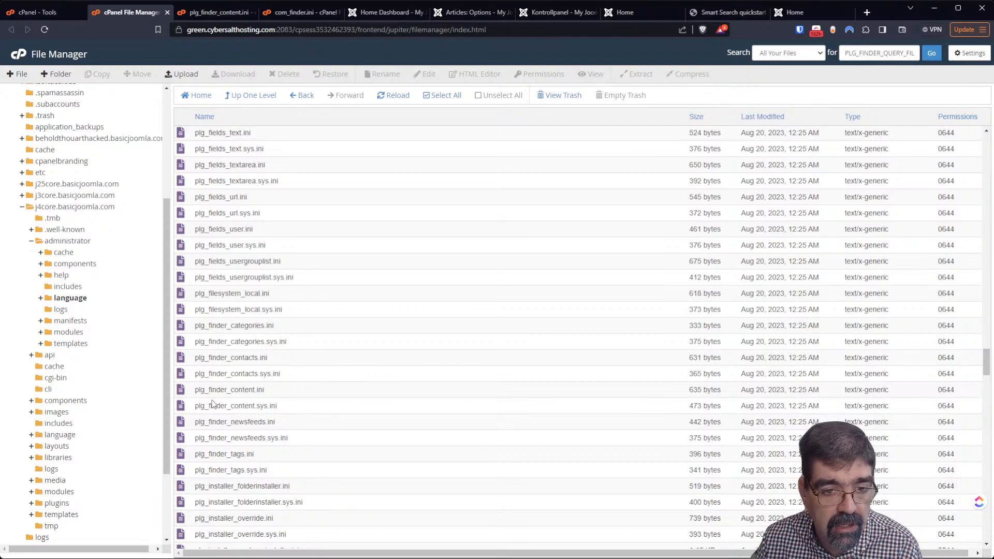
{"action": "right_click", "coordinate": [186, 392]}
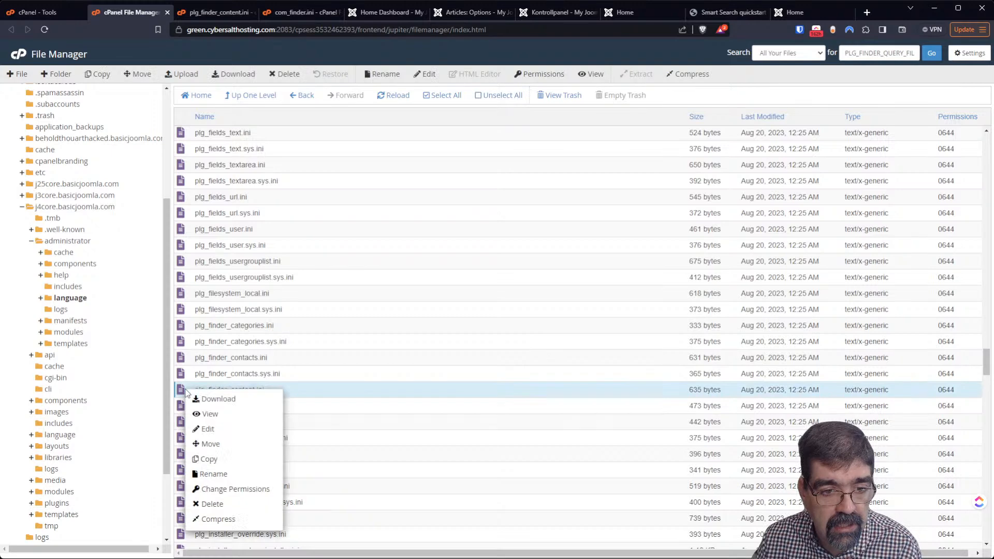
{"action": "left_click", "coordinate": [224, 431]}
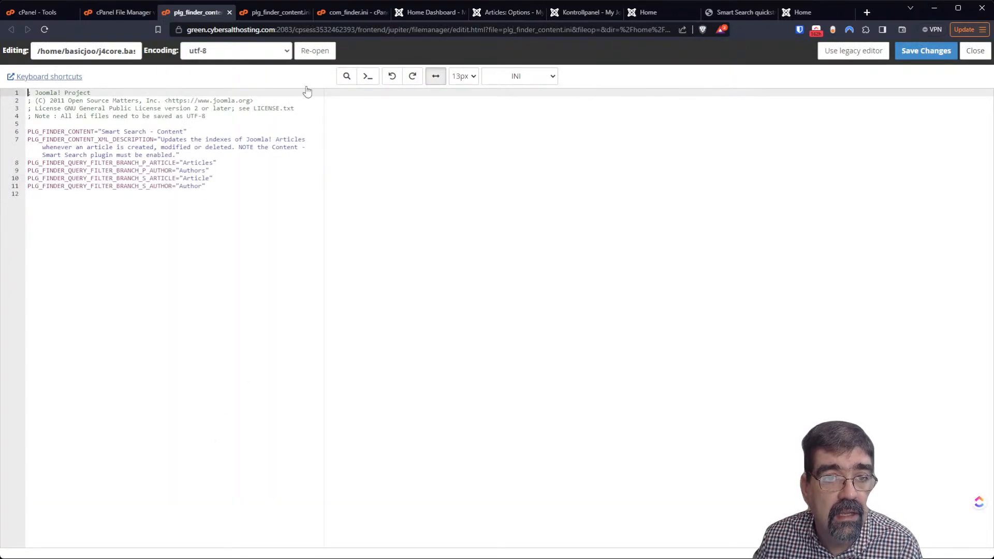
Compare the j3core and j4core copies of plg_finder_content.ini, then return to the 'amplified' results
{"action": "left_click", "coordinate": [265, 13]}
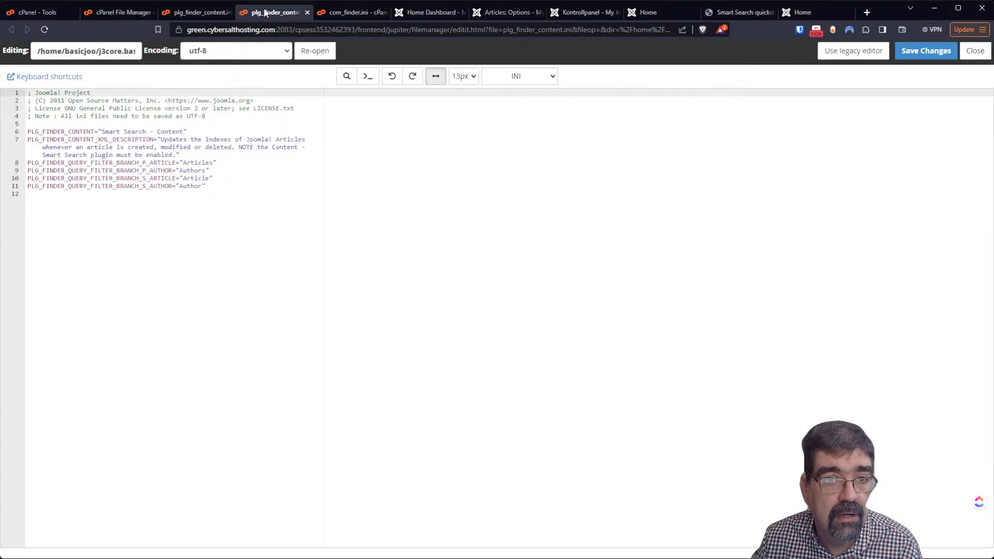
{"action": "left_click", "coordinate": [180, 13]}
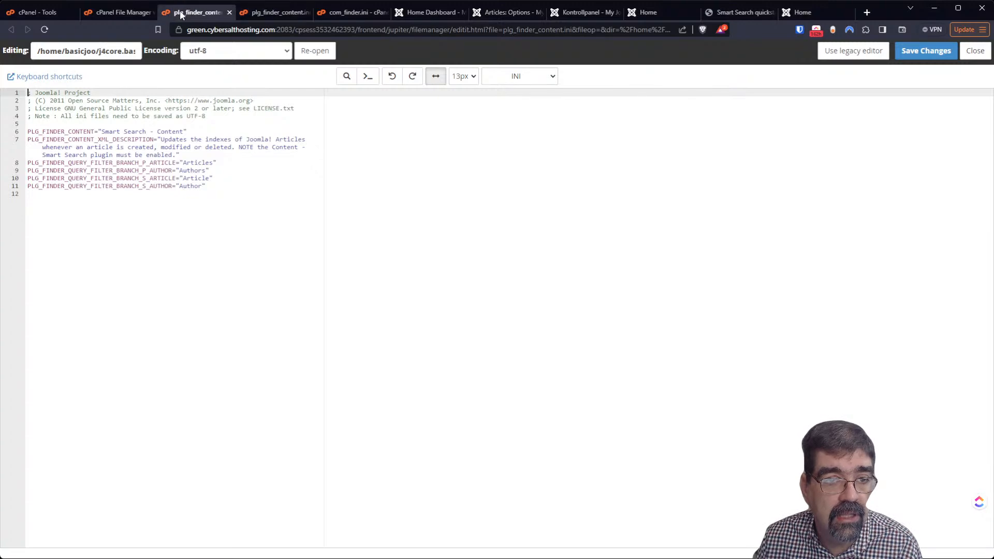
{"action": "left_click", "coordinate": [271, 14]}
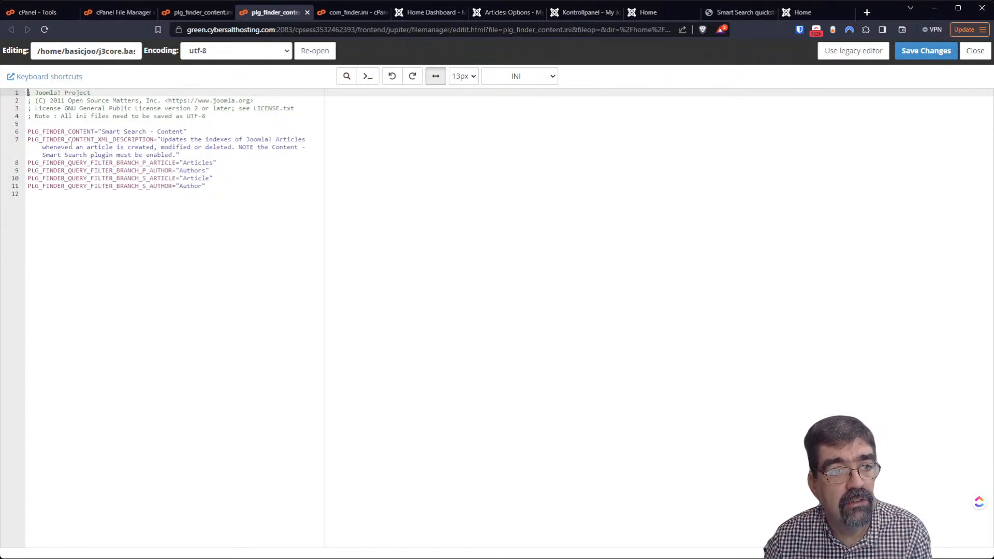
{"action": "left_click", "coordinate": [207, 13]}
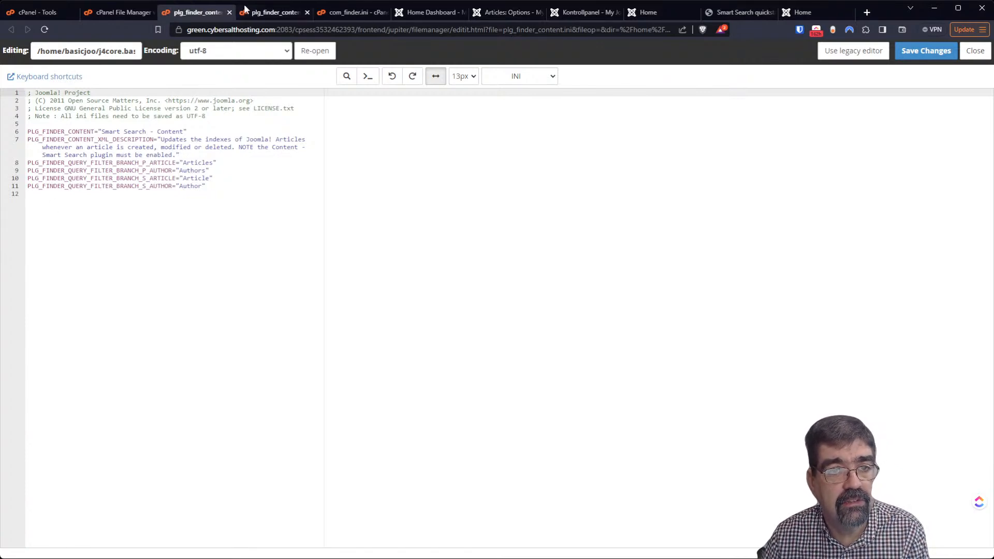
{"action": "left_click", "coordinate": [266, 13]}
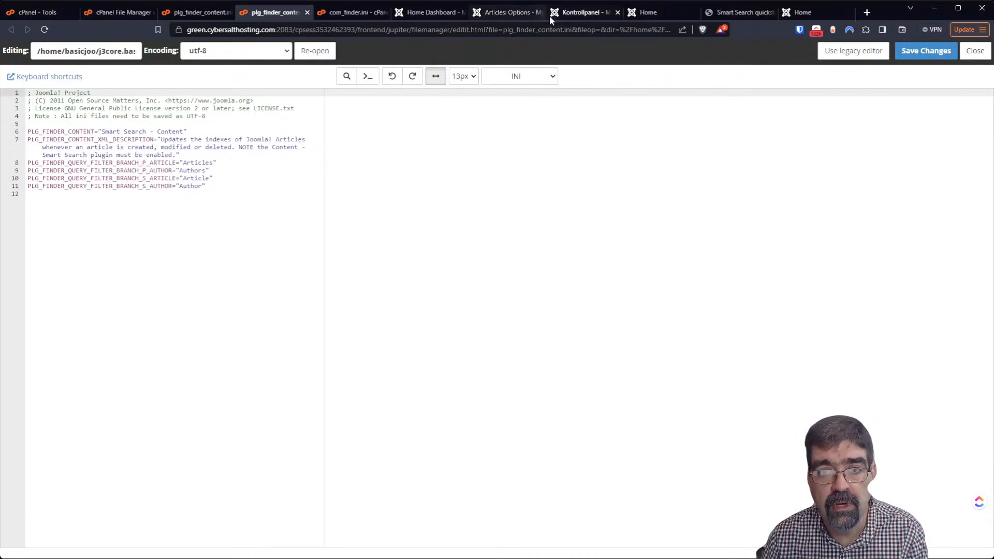
{"action": "left_click", "coordinate": [576, 14]}
{"action": "left_click", "coordinate": [636, 14]}
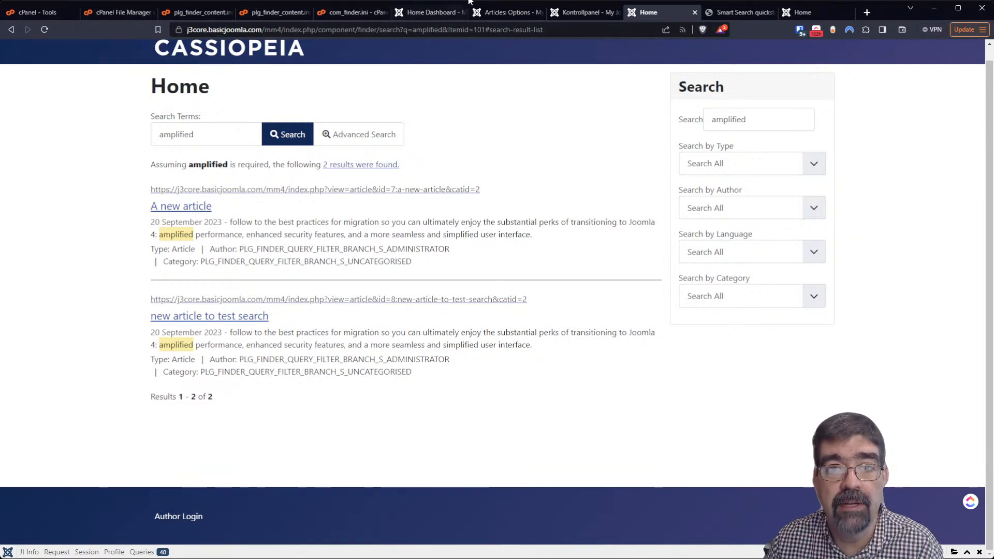
Set Debug Language to Yes on Global Configuration's System tab and save
{"action": "left_click", "coordinate": [509, 13]}
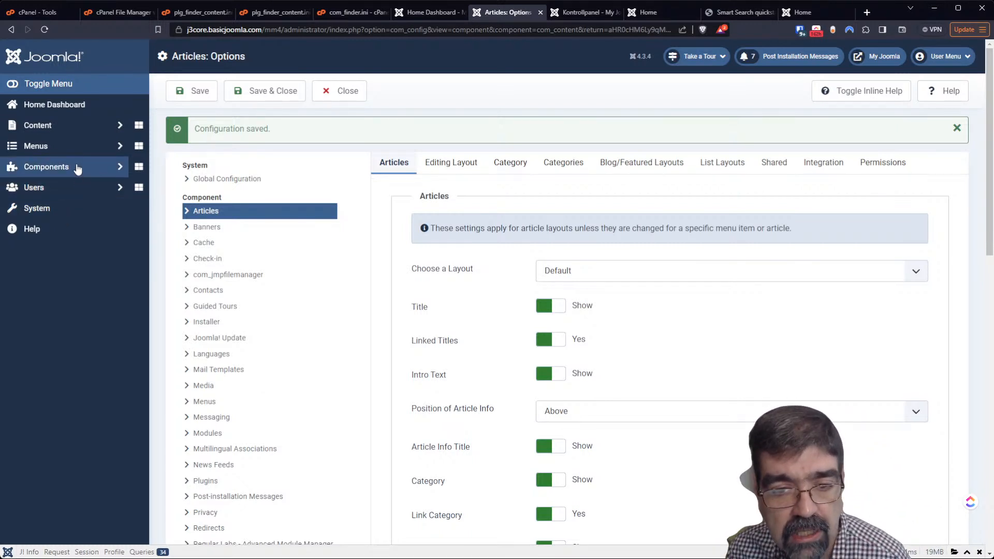
{"action": "left_click", "coordinate": [62, 211]}
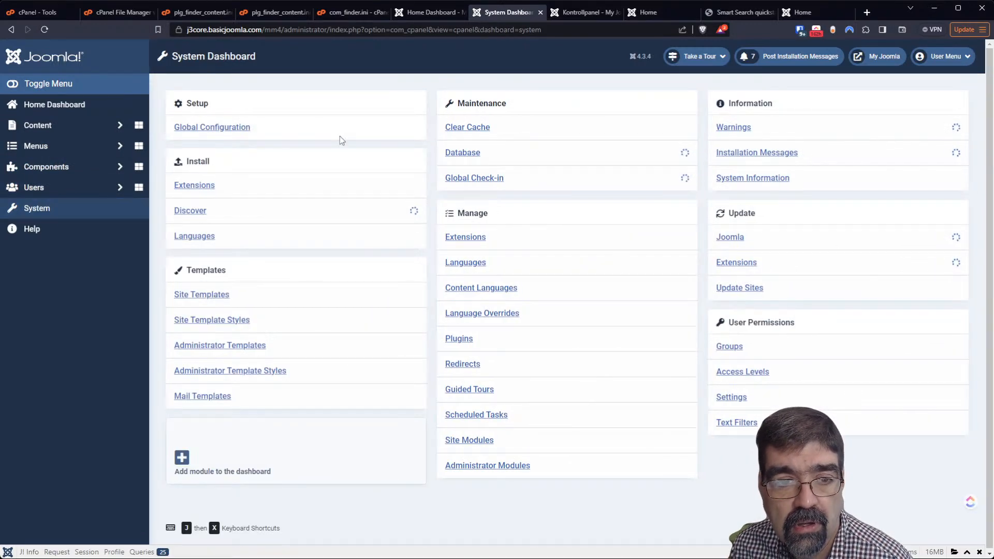
{"action": "left_click", "coordinate": [229, 128]}
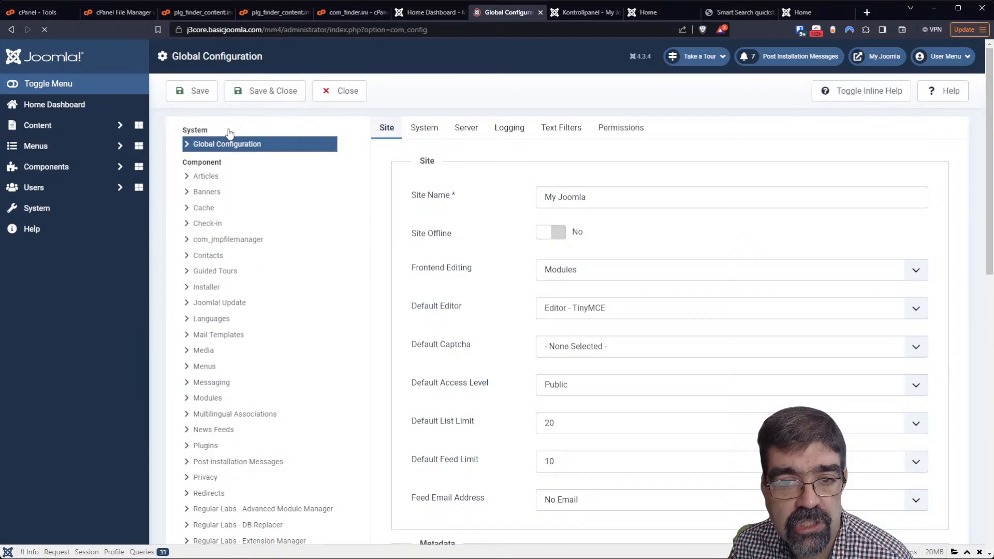
{"action": "left_click", "coordinate": [424, 128]}
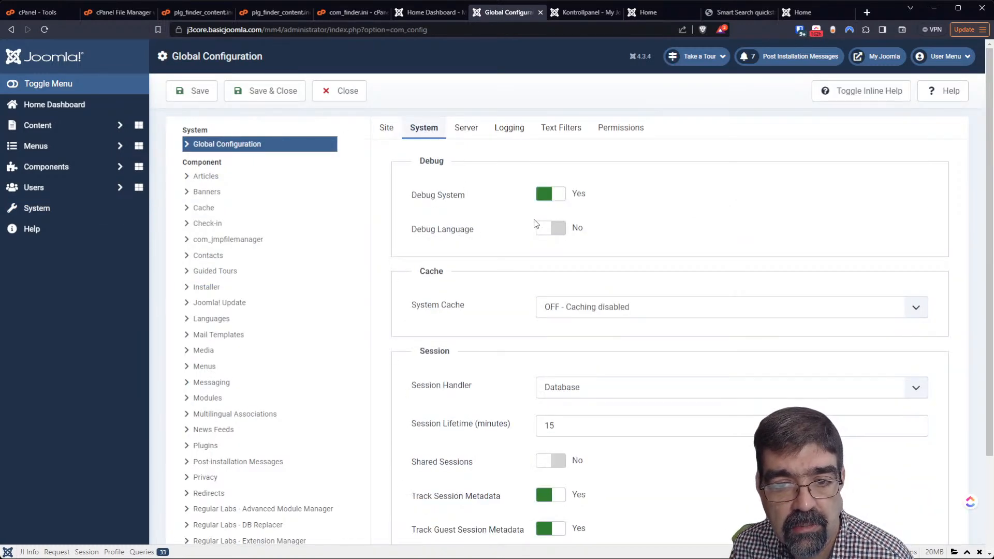
{"action": "left_click", "coordinate": [549, 230]}
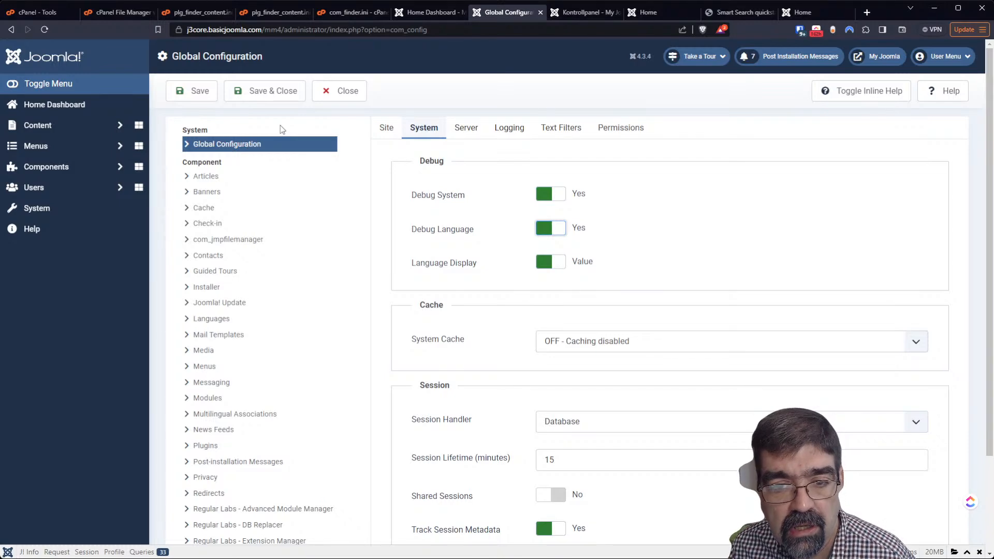
{"action": "left_click", "coordinate": [181, 93]}
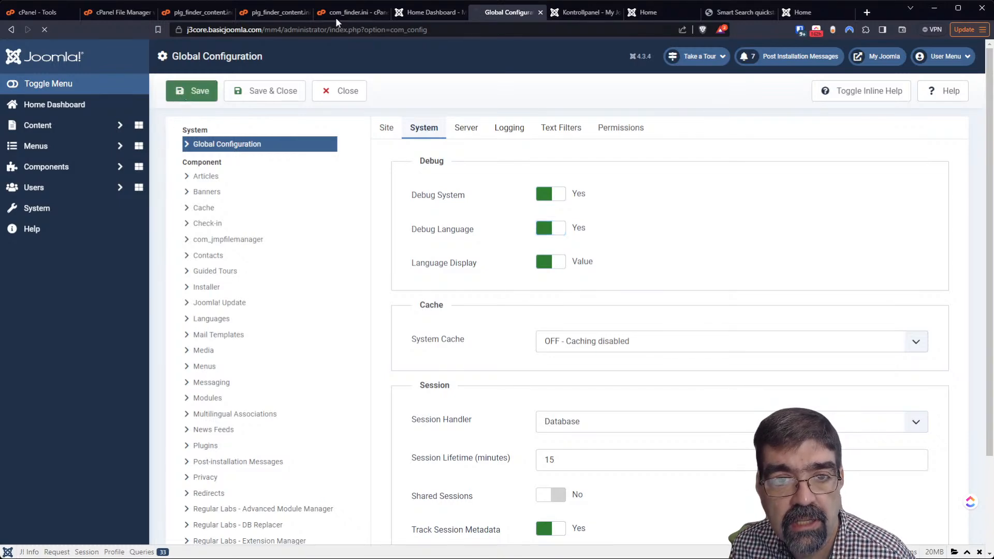
{"action": "left_click", "coordinate": [553, 16]}
Reload the 'amplified' results and list the debug bar's untranslated language strings
{"action": "left_click", "coordinate": [643, 15]}
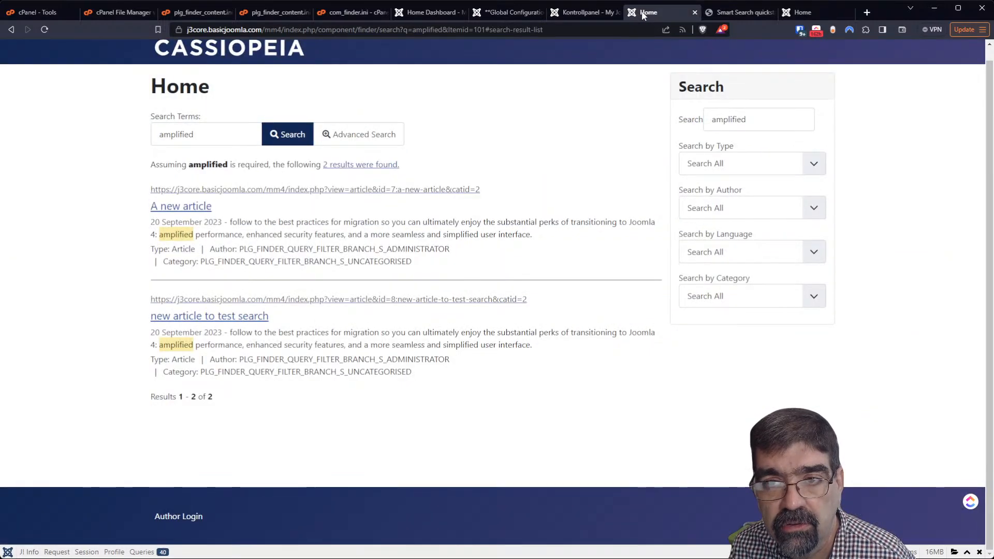
{"action": "left_click", "coordinate": [44, 31]}
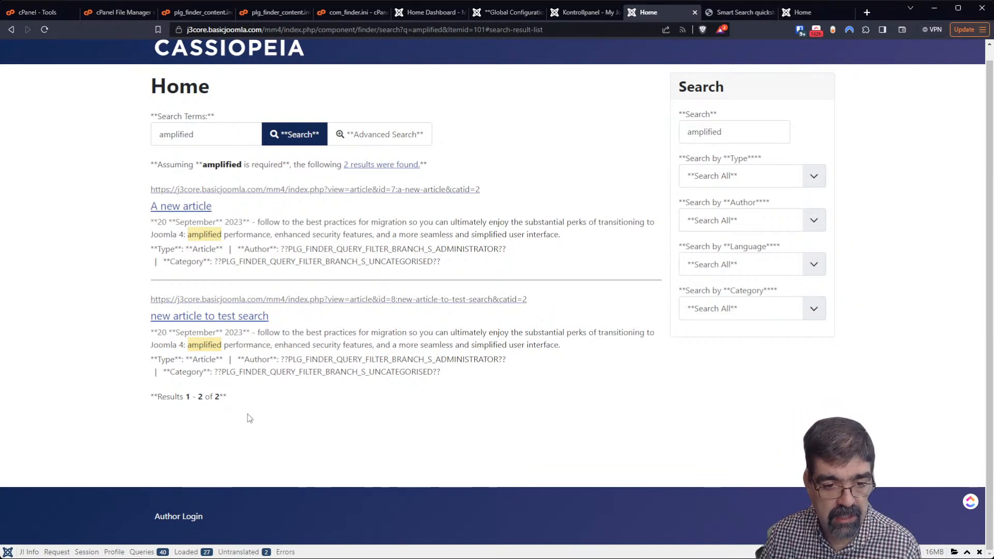
{"action": "left_click", "coordinate": [231, 553]}
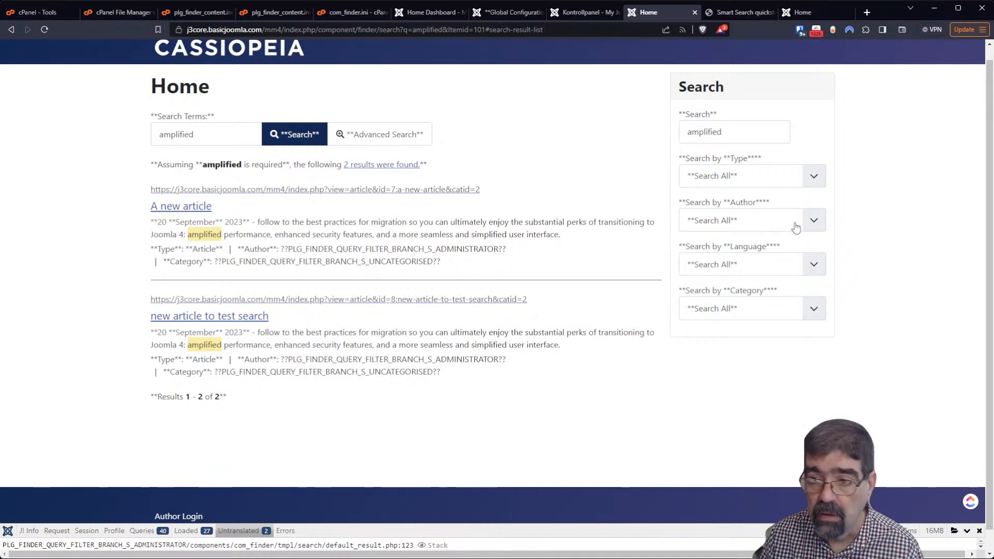
{"action": "scroll", "coordinate": [788, 286], "scroll_direction": "down", "scroll_amount": 1}
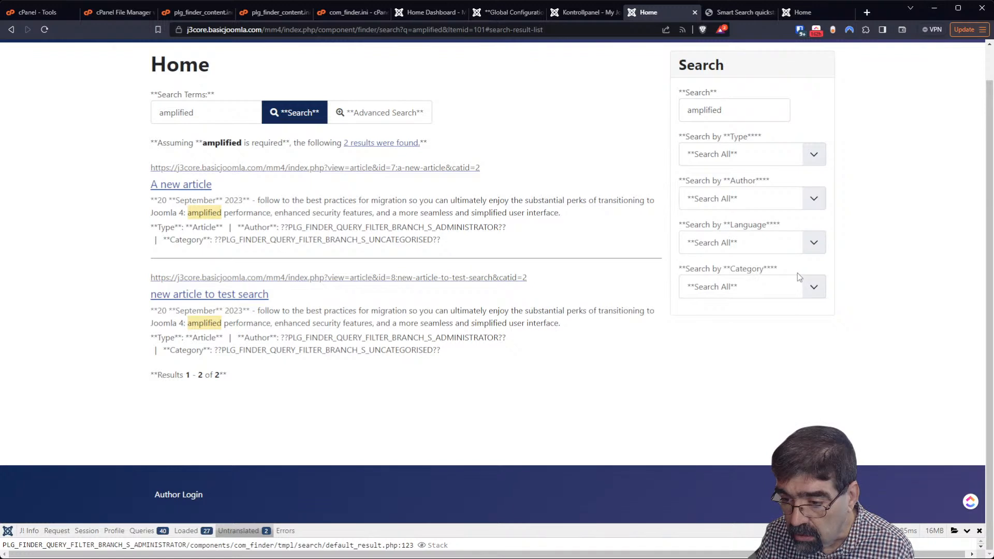
{"action": "scroll", "coordinate": [235, 535], "scroll_direction": "up", "scroll_amount": 1}
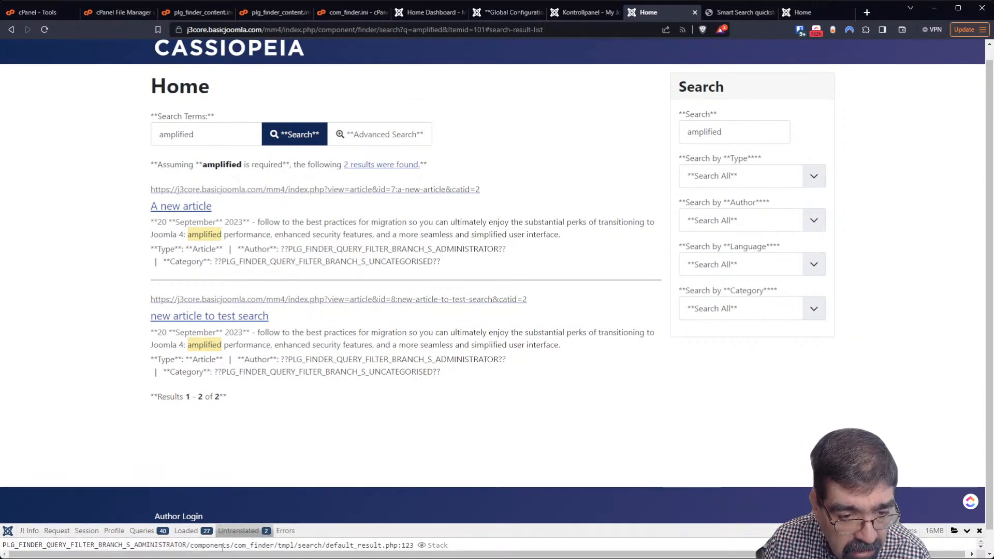
{"action": "left_click", "coordinate": [981, 549]}
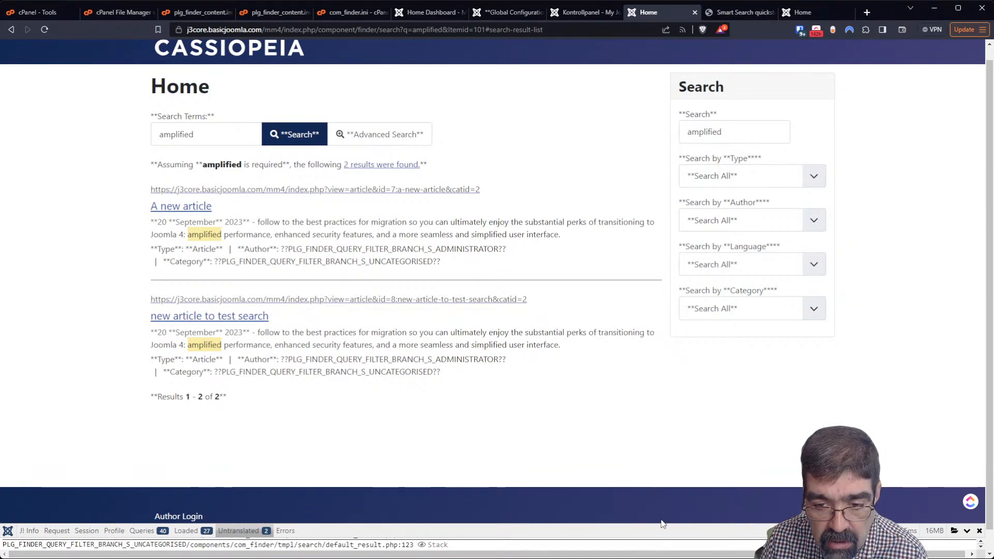
Enlarge the debug panel, select the PLG_FINDER_QUERY_FILTER_BRANCH_S_ADMINISTRATOR key, and open a new tab
{"action": "left_click_drag", "start_coordinate": [661, 521], "coordinate": [645, 258]}
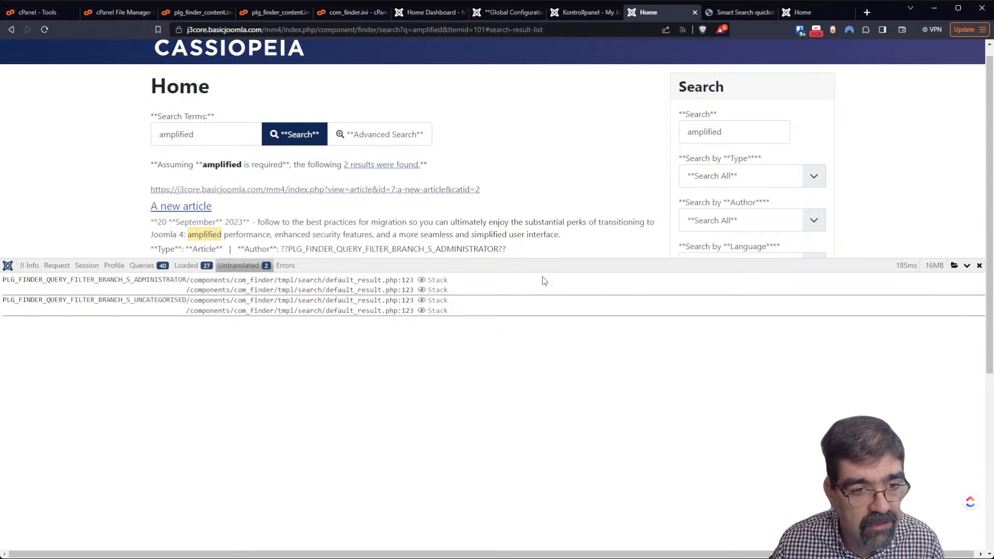
{"action": "left_click_drag", "start_coordinate": [4, 282], "coordinate": [187, 280]}
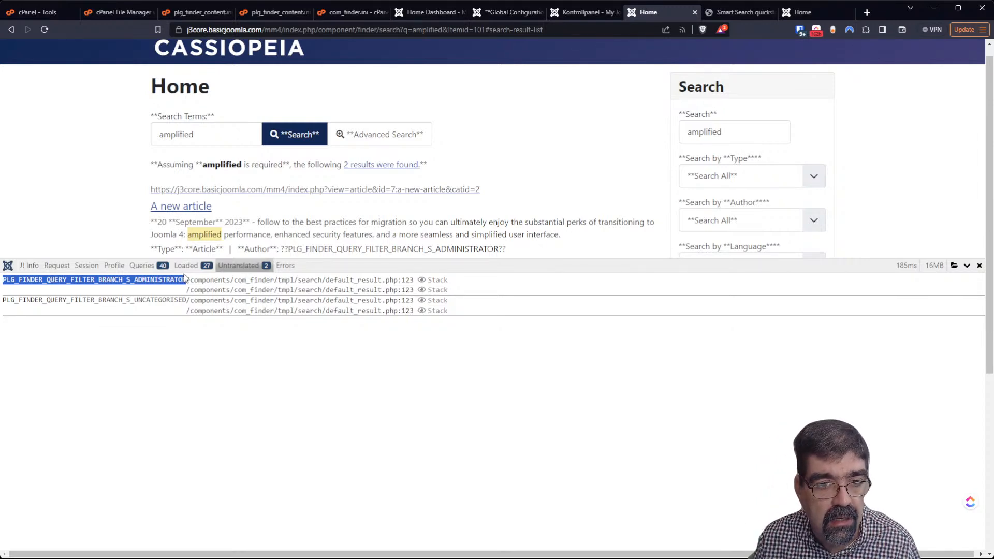
{"action": "left_click", "coordinate": [867, 12]}
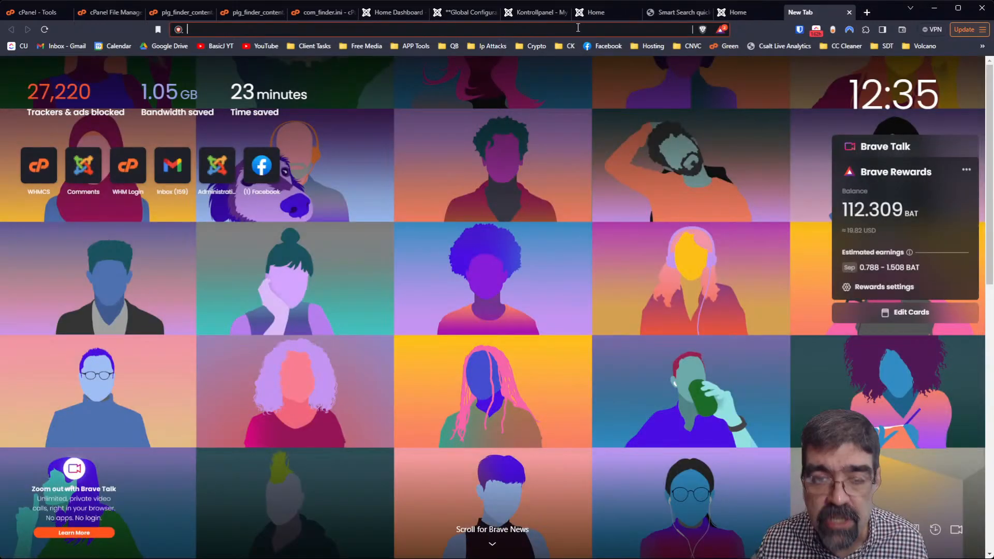
Load the j4core administrator address and log in
{"action": "type", "text": "j4"}
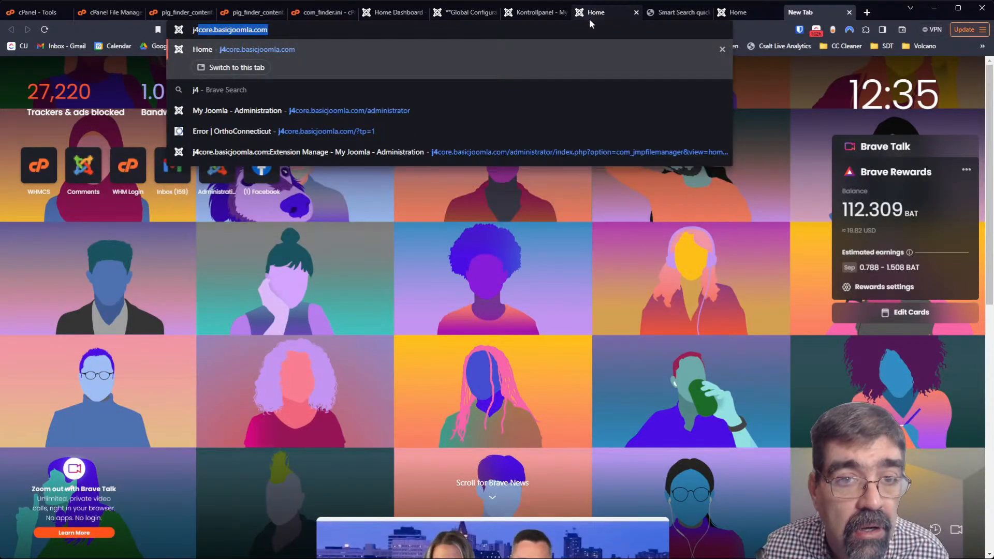
{"action": "key", "text": "Down"}
{"action": "key", "text": "Down"}
{"action": "key", "text": "Return"}
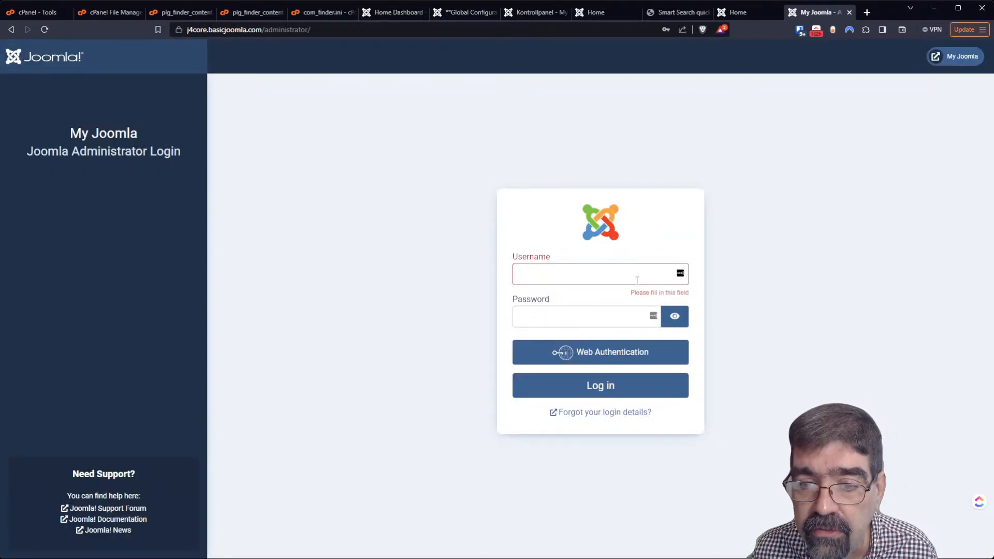
{"action": "left_click", "coordinate": [605, 393]}
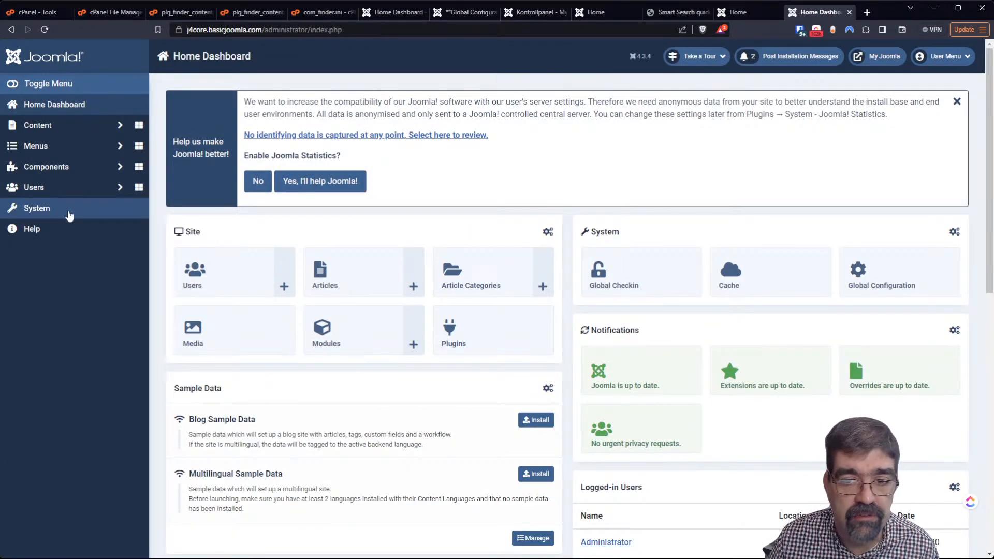
Set Error Reporting to Maximum, turn on Debug System and Debug Language, and save
{"action": "left_click", "coordinate": [858, 288]}
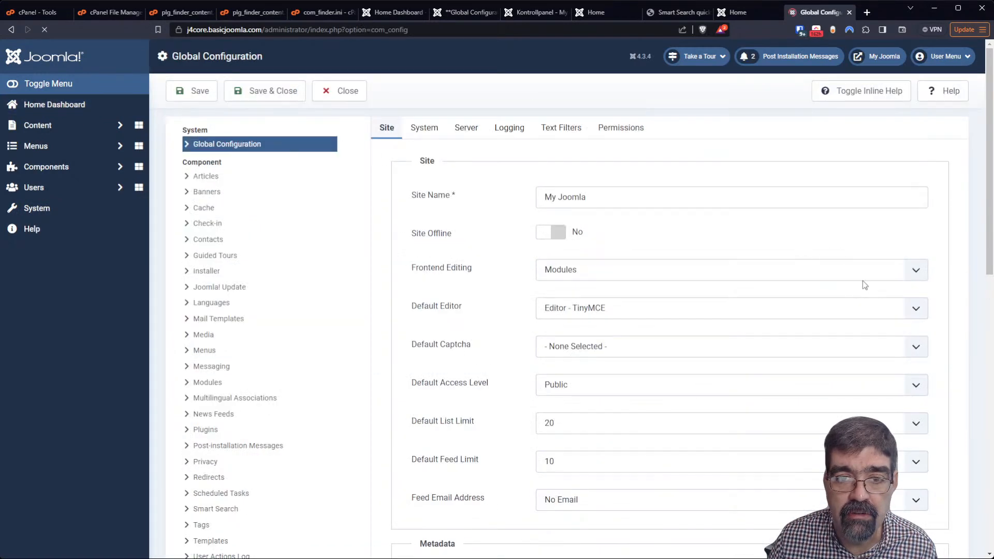
{"action": "left_click", "coordinate": [463, 254]}
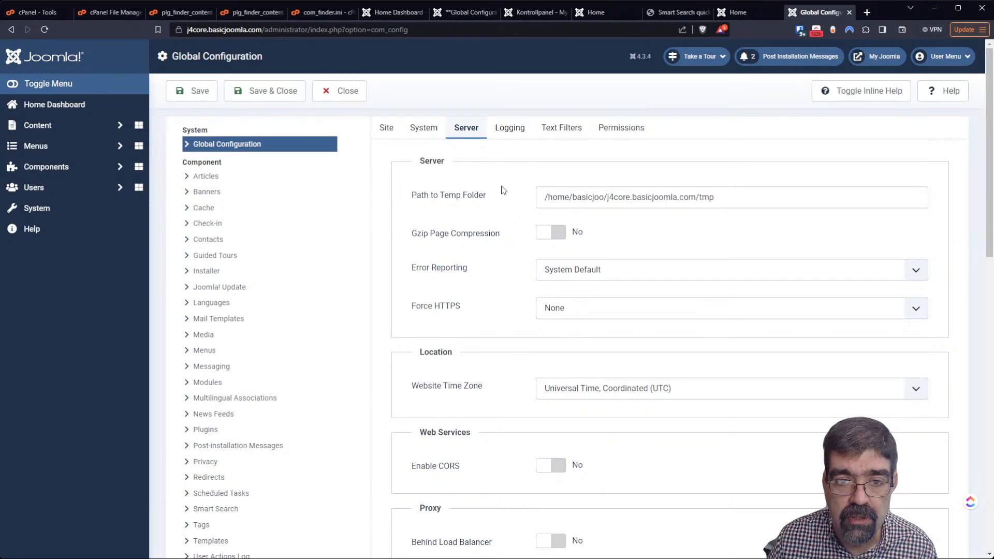
{"action": "left_click", "coordinate": [566, 277]}
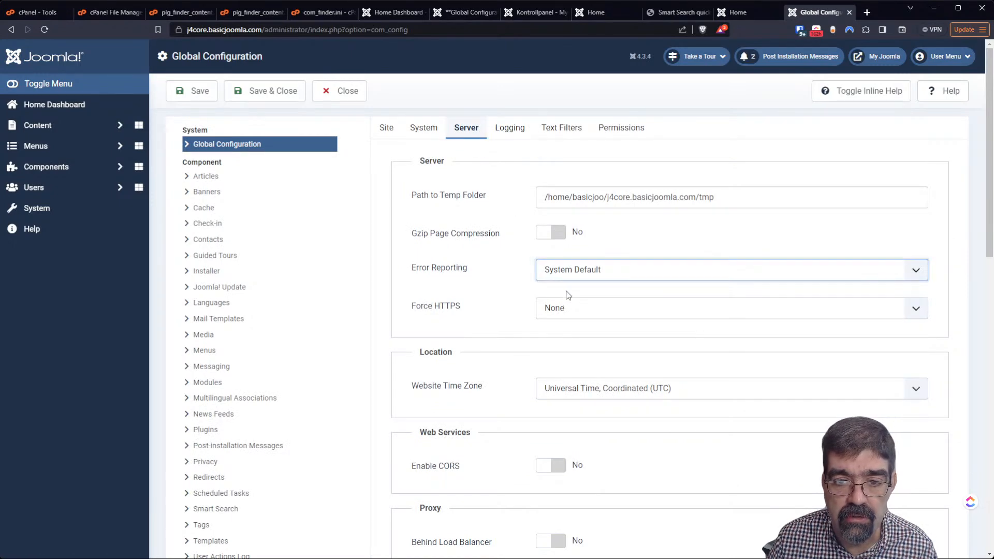
{"action": "left_click", "coordinate": [571, 320]}
{"action": "left_click", "coordinate": [431, 137]}
{"action": "left_click", "coordinate": [557, 200]}
{"action": "left_click", "coordinate": [563, 231]}
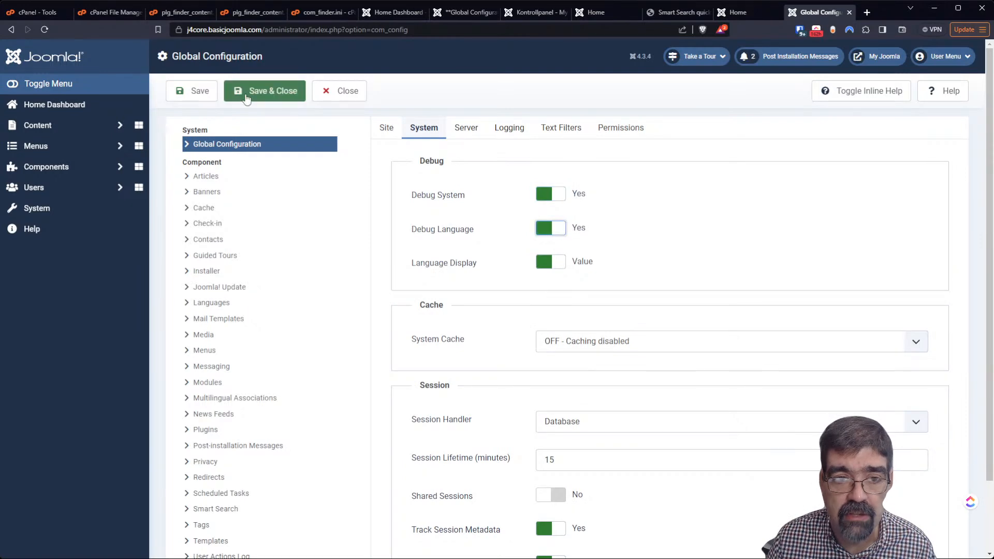
{"action": "left_click", "coordinate": [206, 92]}
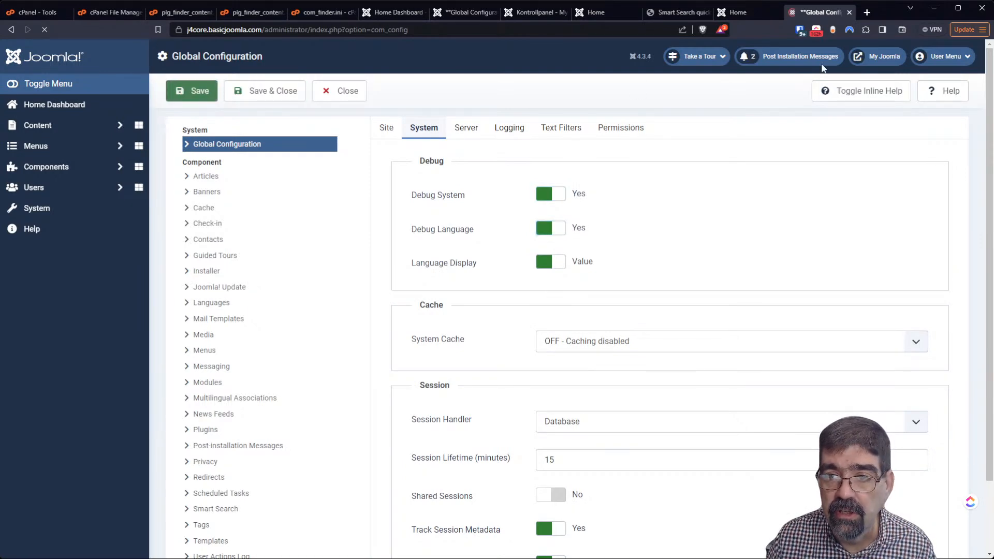
{"action": "left_click", "coordinate": [870, 60]}
Search the j4core frontend for 'millions' and scroll down to its two results
{"action": "left_click", "coordinate": [335, 30]}
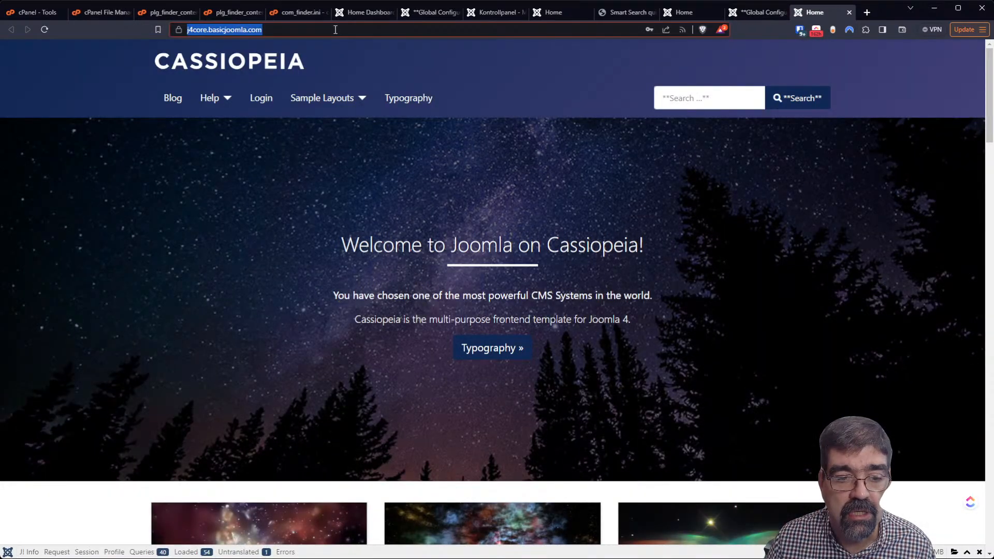
{"action": "left_click", "coordinate": [710, 104]}
{"action": "type", "text": "mill"}
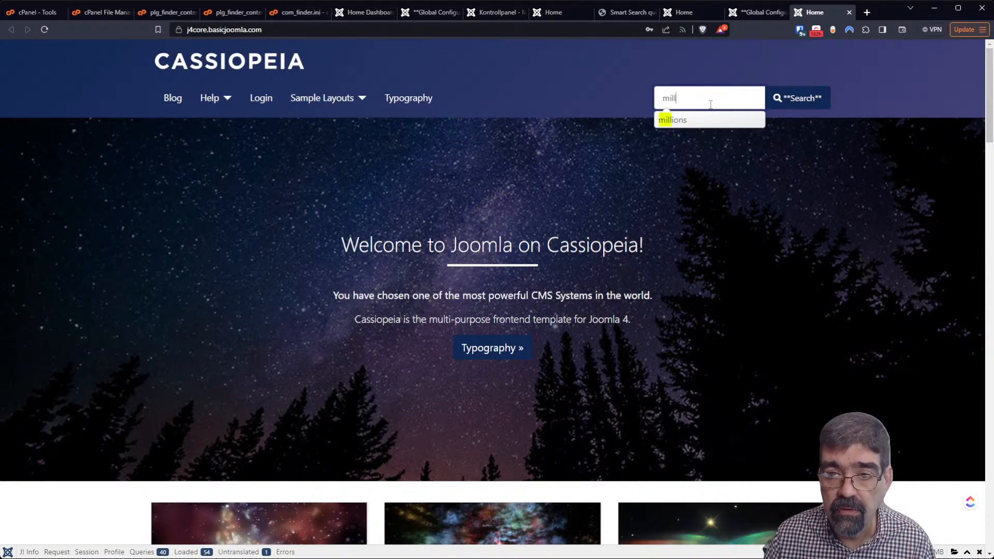
{"action": "left_click", "coordinate": [683, 122]}
{"action": "left_click", "coordinate": [792, 100]}
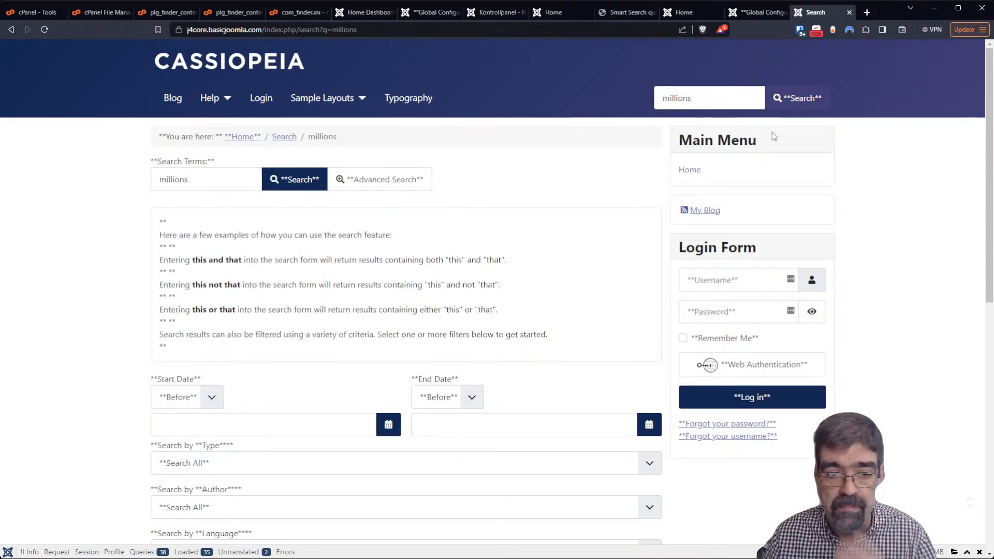
{"action": "scroll", "coordinate": [570, 222], "scroll_direction": "down", "scroll_amount": 5}
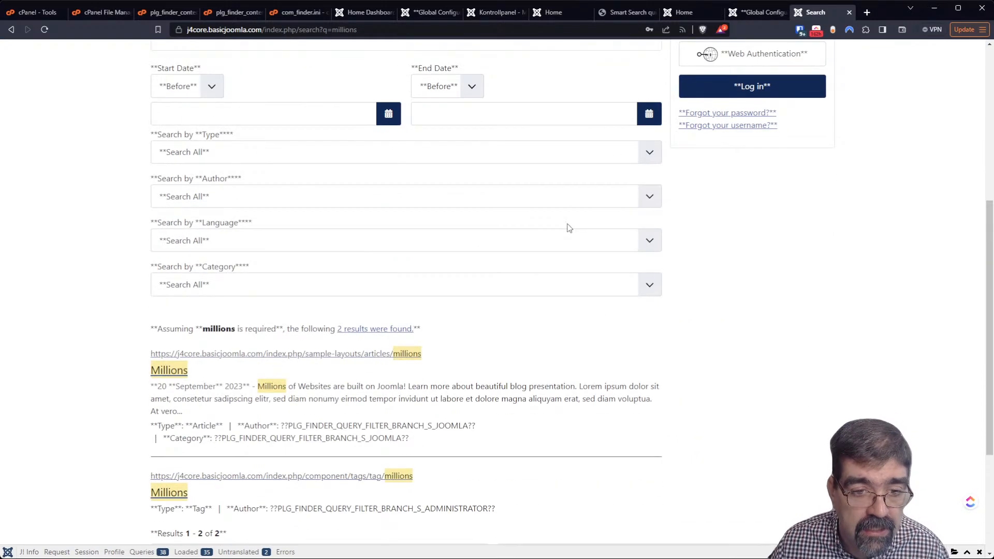
{"action": "scroll", "coordinate": [569, 228], "scroll_direction": "down", "scroll_amount": 3}
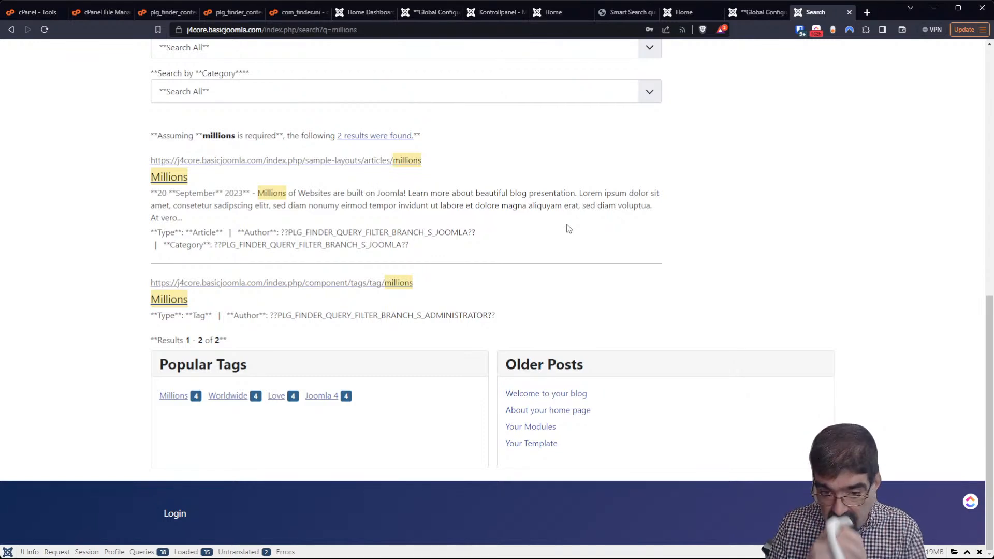
Open the debug bar's Loaded tab, listing 35 language files including com_finder.ini
{"action": "left_click", "coordinate": [238, 552]}
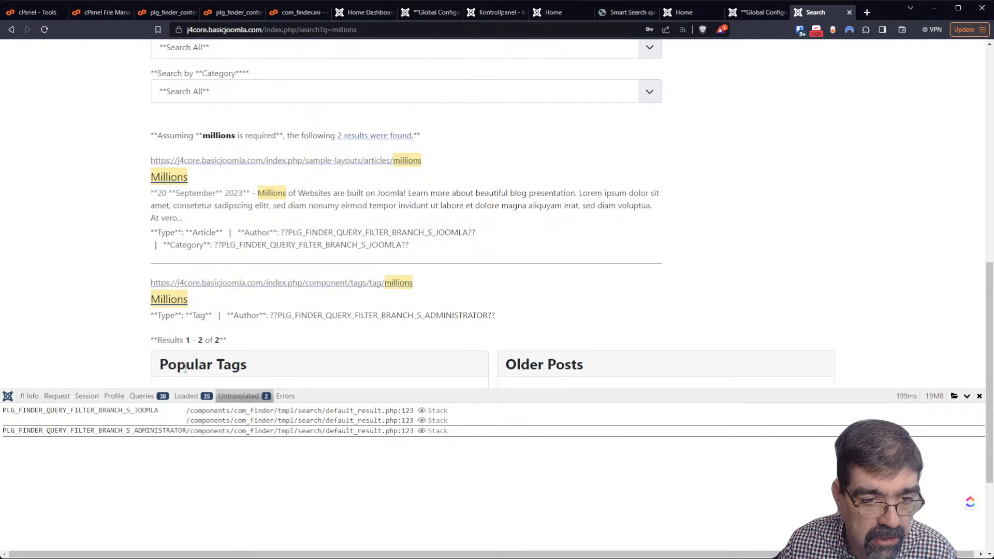
{"action": "left_click", "coordinate": [188, 397]}
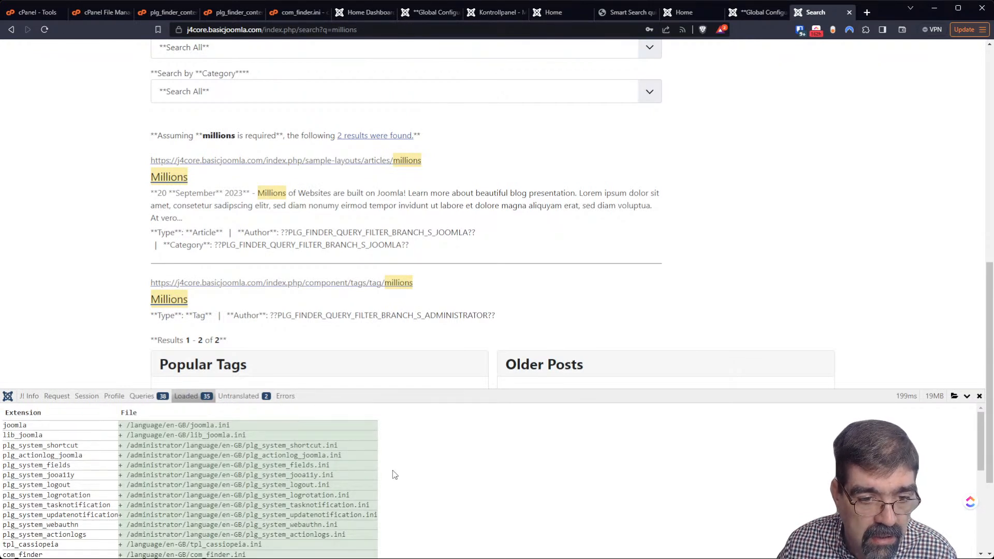
Scroll the loaded language files, then list the untranslated S_JOOMLA and S_ADMINISTRATOR keys
{"action": "scroll", "coordinate": [392, 474], "scroll_direction": "down", "scroll_amount": 2}
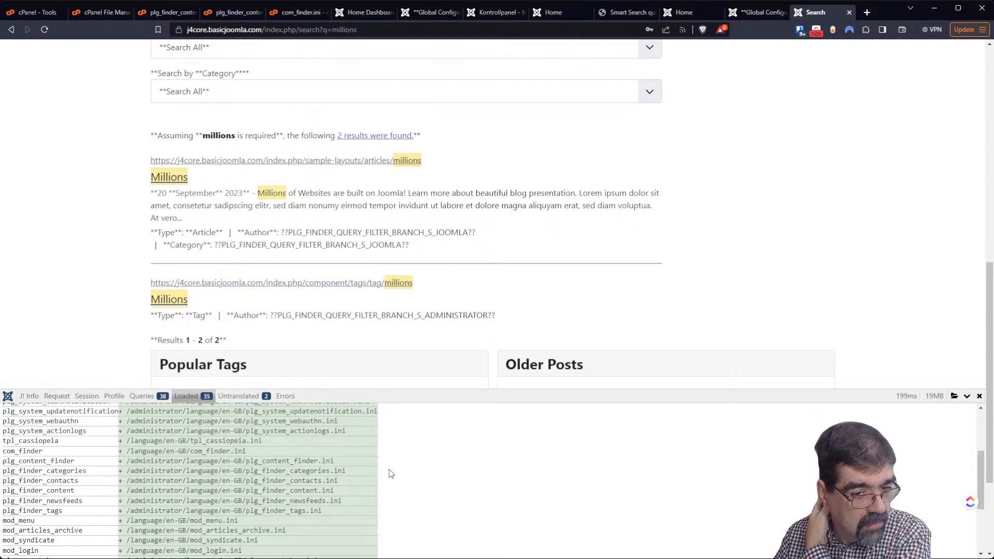
{"action": "scroll", "coordinate": [389, 469], "scroll_direction": "down", "scroll_amount": 3}
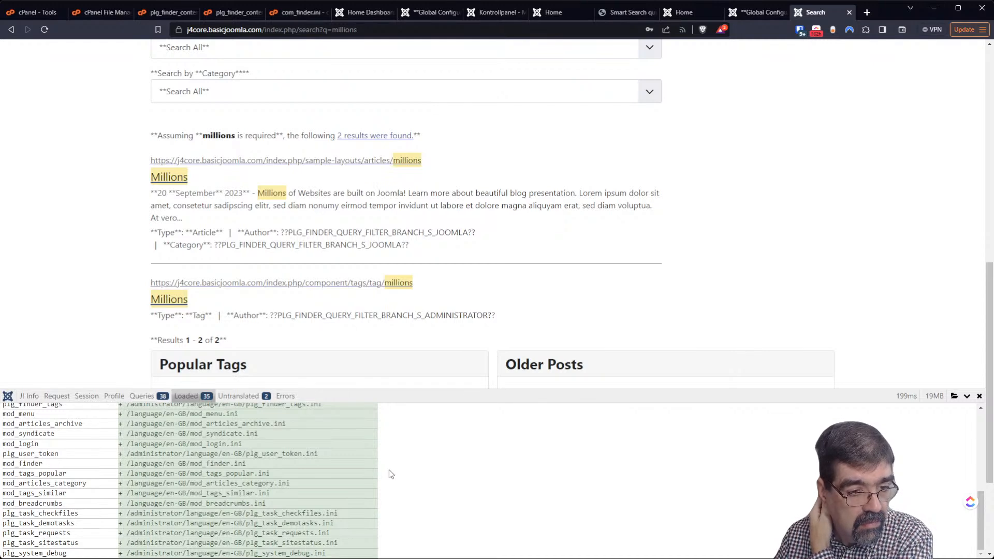
{"action": "scroll", "coordinate": [389, 470], "scroll_direction": "up", "scroll_amount": 6}
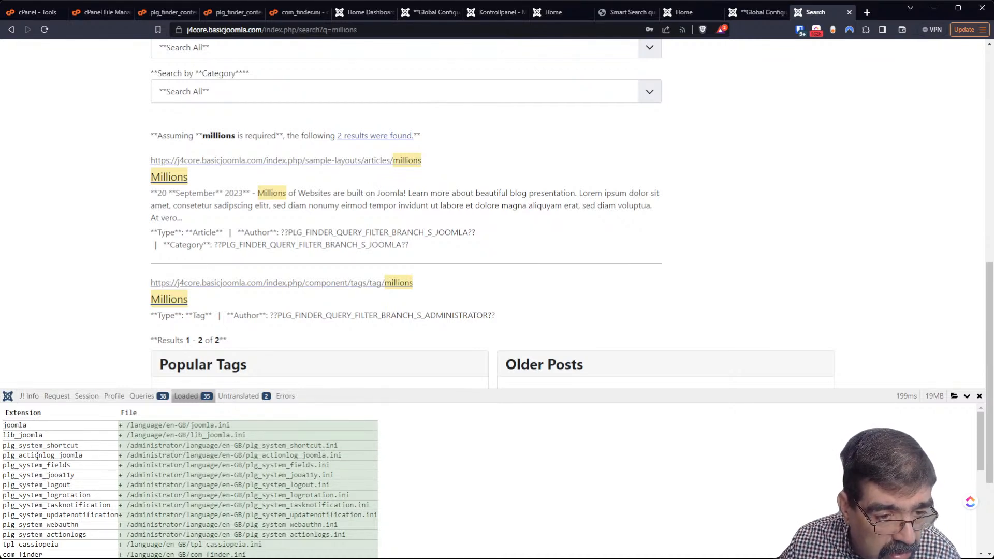
{"action": "scroll", "coordinate": [37, 456], "scroll_direction": "down", "scroll_amount": 4}
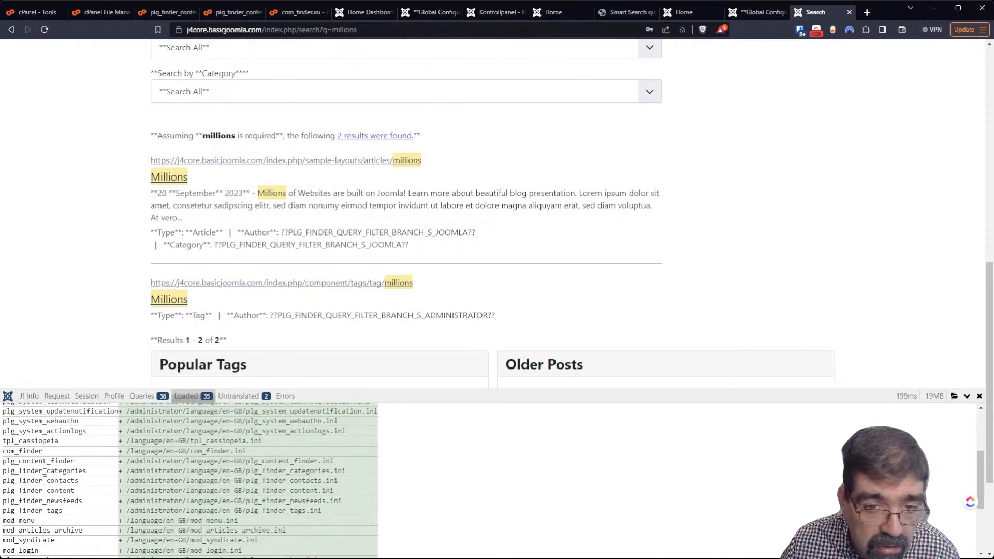
{"action": "scroll", "coordinate": [45, 472], "scroll_direction": "down", "scroll_amount": 4}
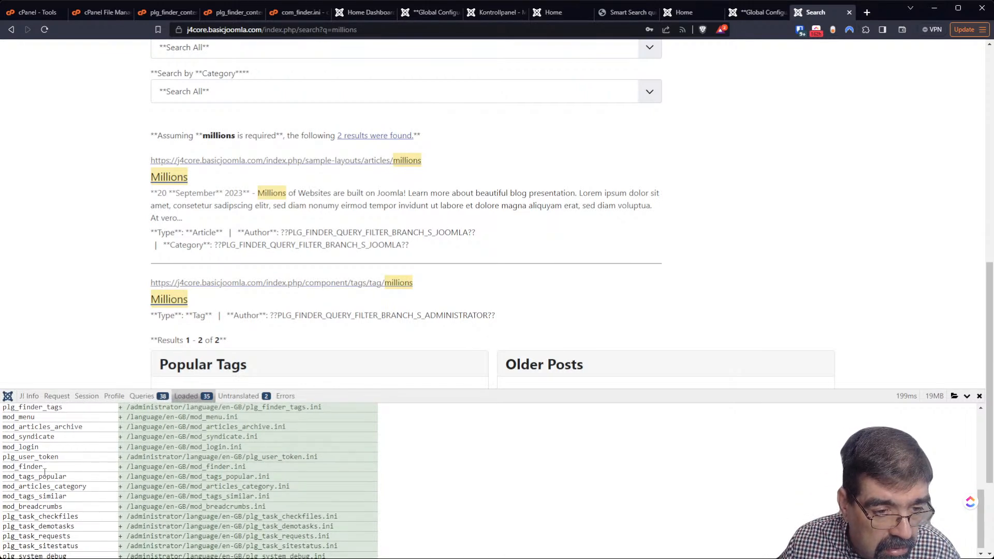
{"action": "scroll", "coordinate": [45, 472], "scroll_direction": "down", "scroll_amount": 3}
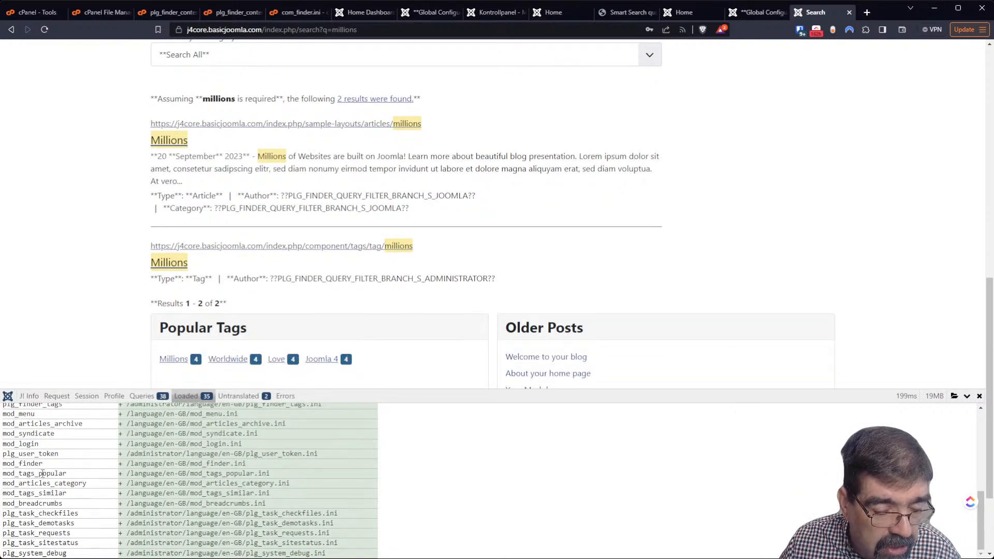
{"action": "left_click", "coordinate": [232, 397]}
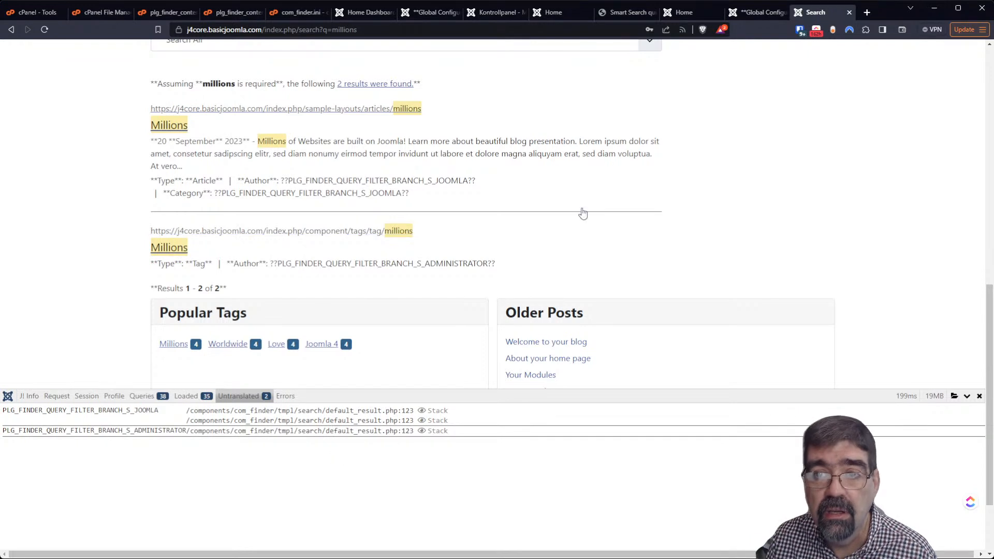
{"action": "left_click", "coordinate": [747, 14]}
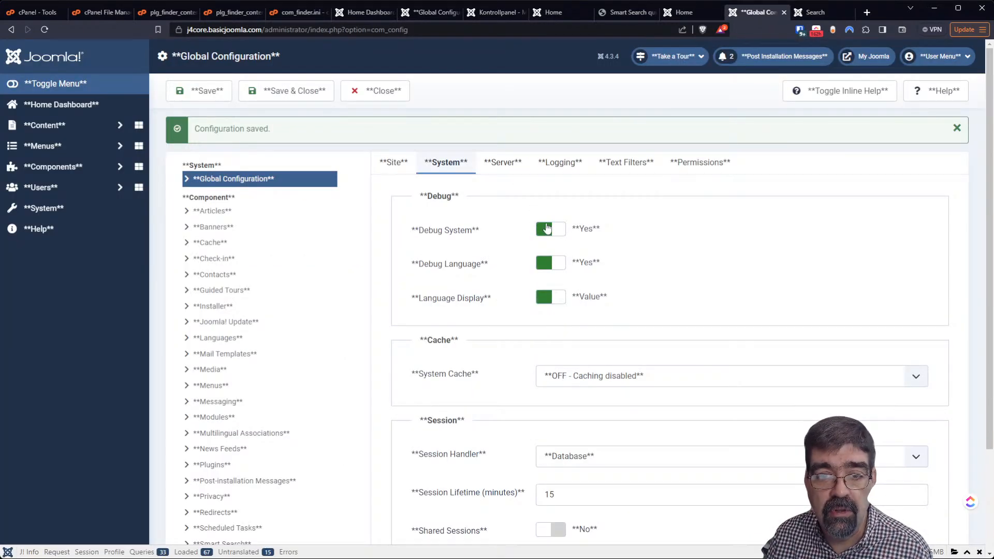
{"action": "left_click", "coordinate": [561, 234]}
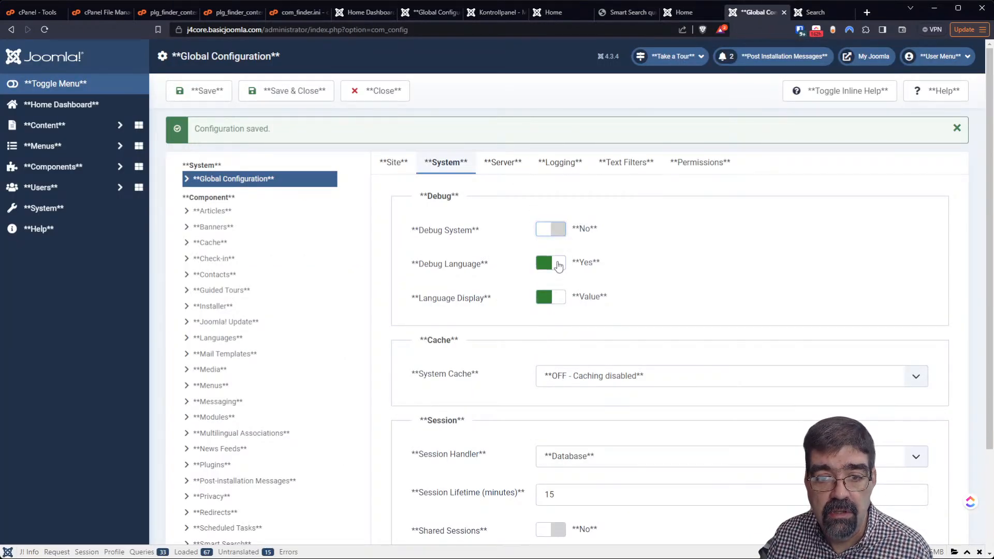
{"action": "left_click", "coordinate": [561, 262]}
{"action": "left_click", "coordinate": [202, 97]}
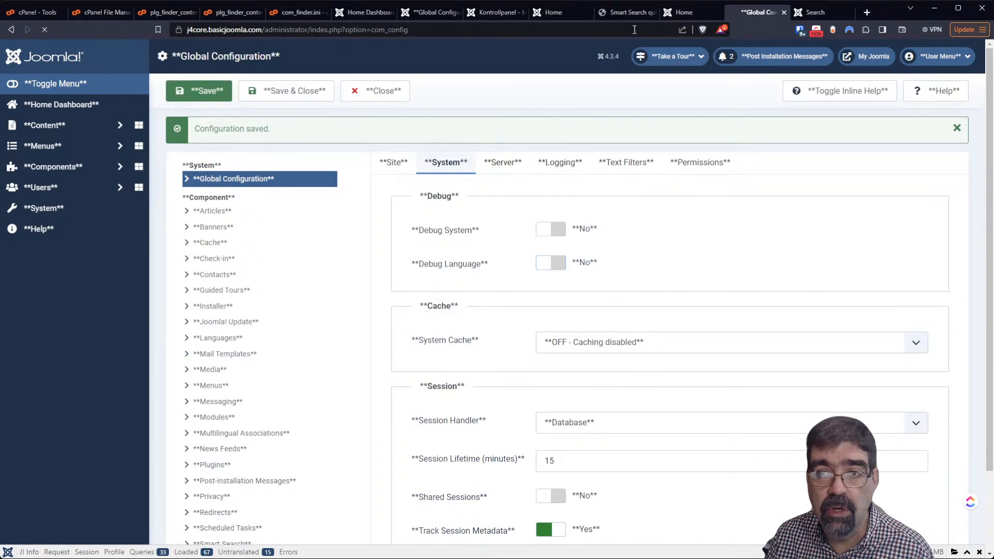
{"action": "left_click", "coordinate": [813, 12]}
{"action": "left_click", "coordinate": [45, 30]}
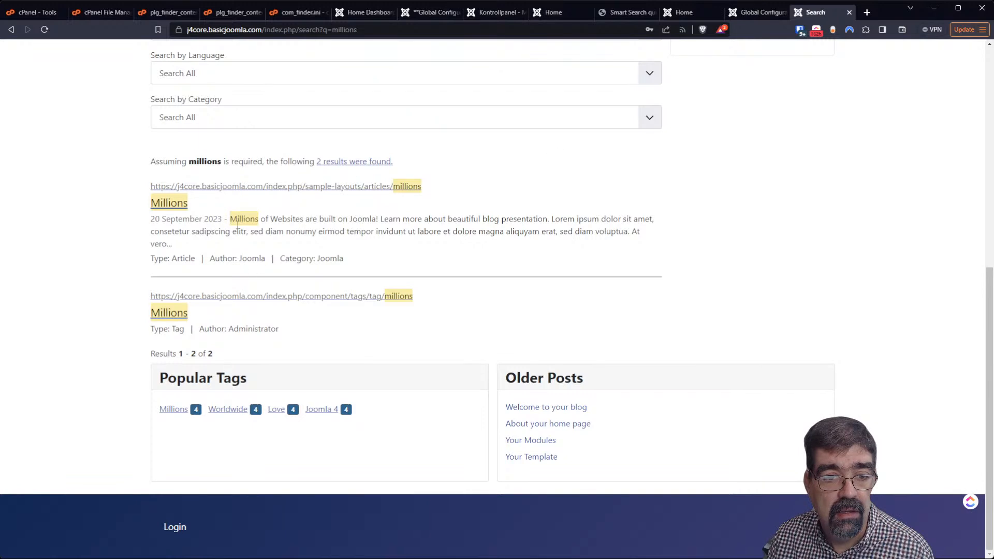
{"action": "left_click", "coordinate": [740, 12]}
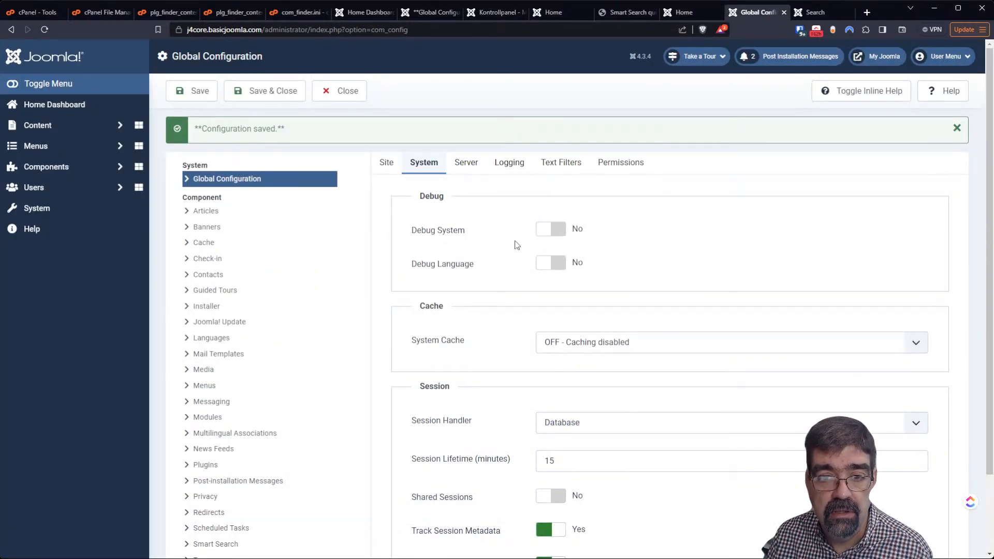
{"action": "left_click", "coordinate": [550, 229]}
{"action": "left_click", "coordinate": [561, 260]}
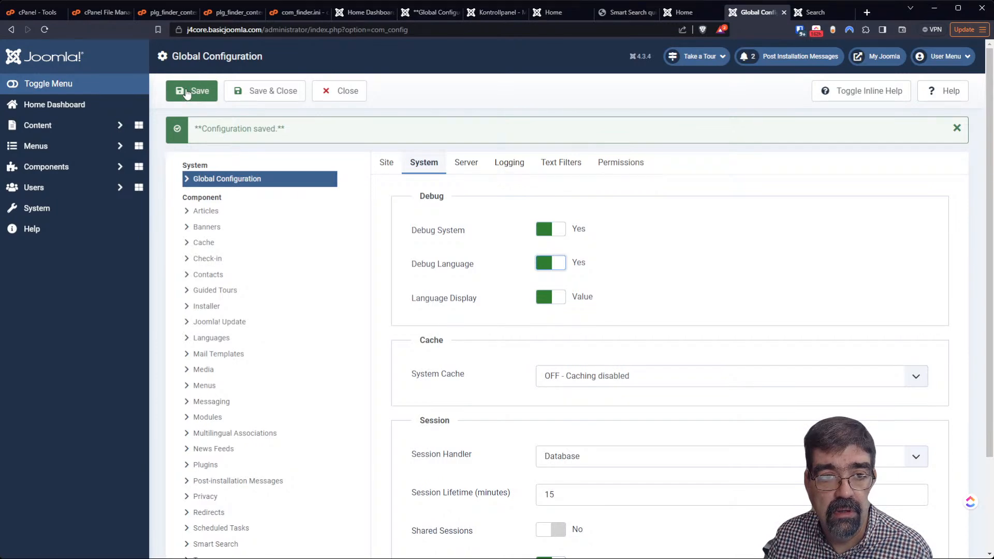
{"action": "left_click", "coordinate": [815, 12]}
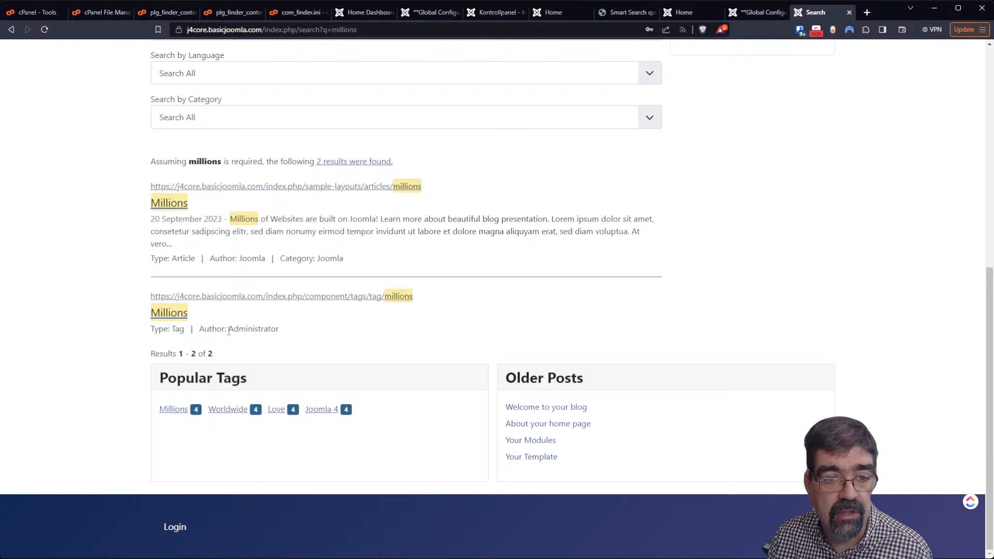
{"action": "left_click", "coordinate": [44, 29]}
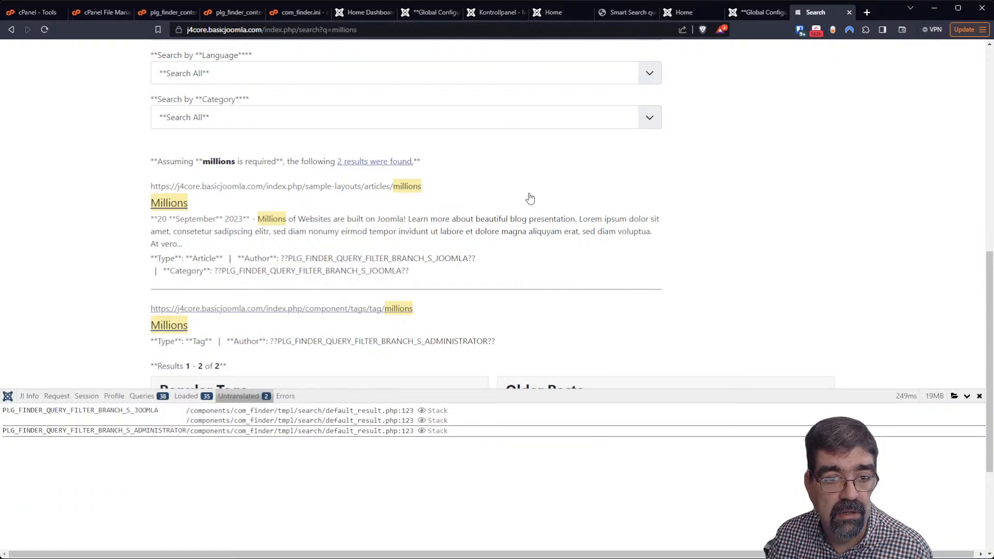
Reopen the Loaded tab and scroll toward the plg_finder language file entries
{"action": "scroll", "coordinate": [529, 198], "scroll_direction": "down", "scroll_amount": 2}
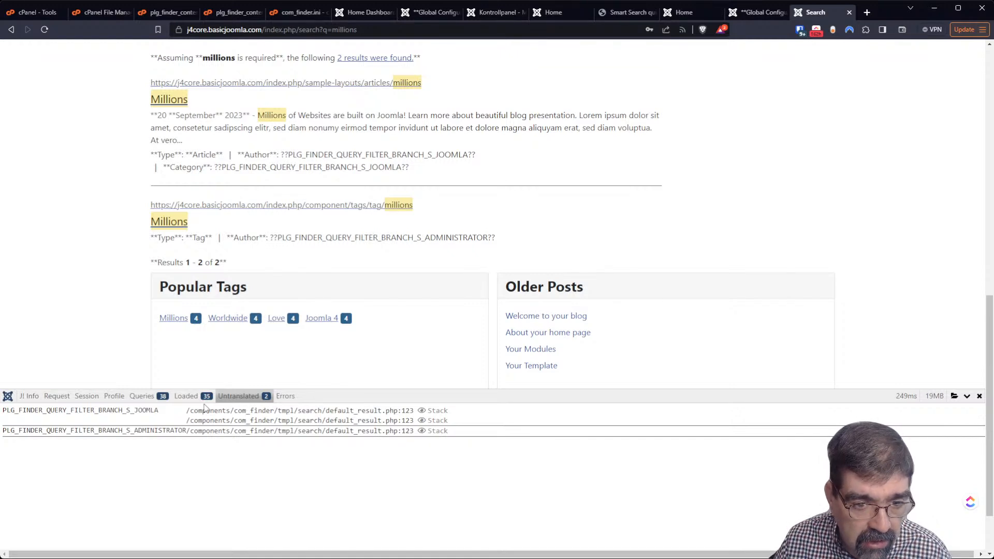
{"action": "left_click", "coordinate": [186, 396]}
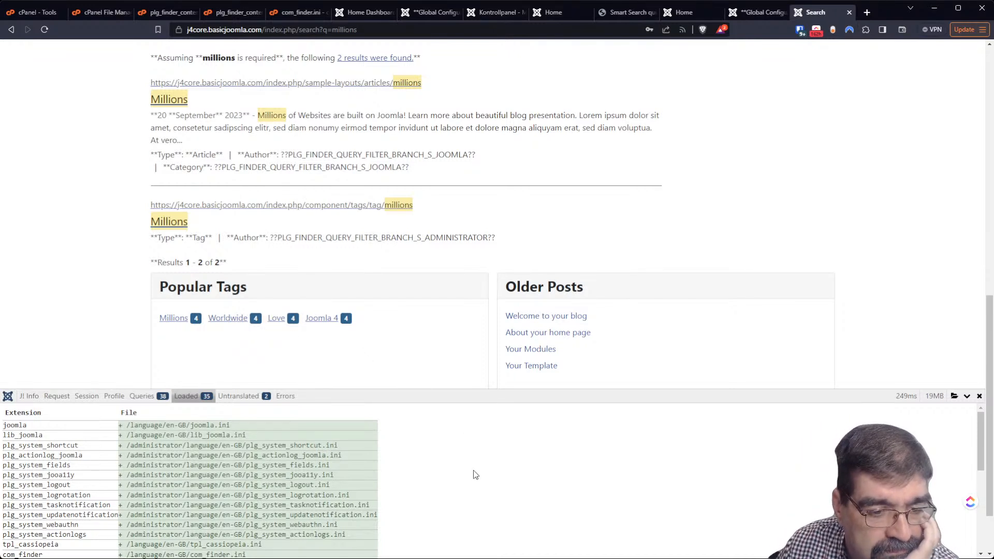
{"action": "scroll", "coordinate": [475, 475], "scroll_direction": "down", "scroll_amount": 1}
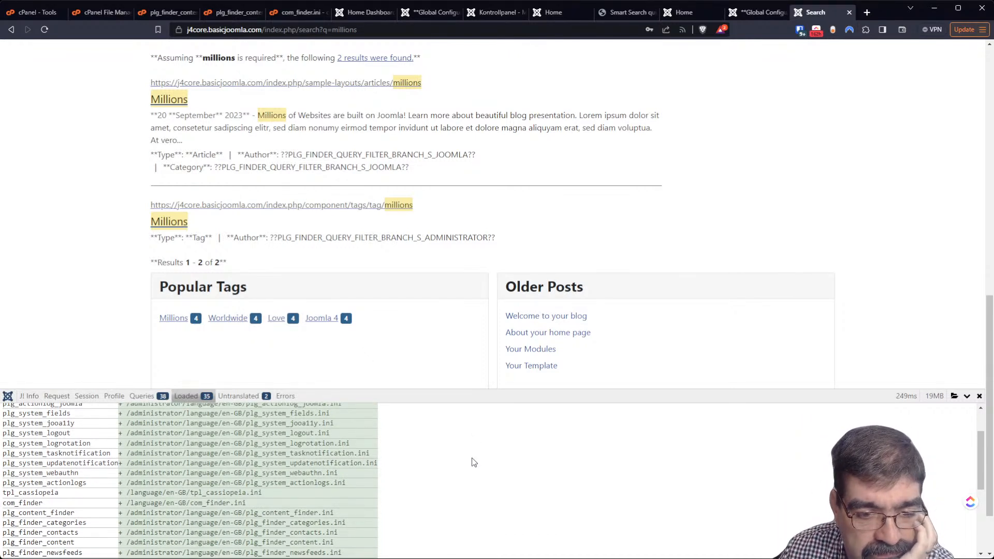
Zoom the browser to about 200% and scroll to the finder plugin files after com_finder.ini
{"action": "key", "text": "ctrl+plus"}
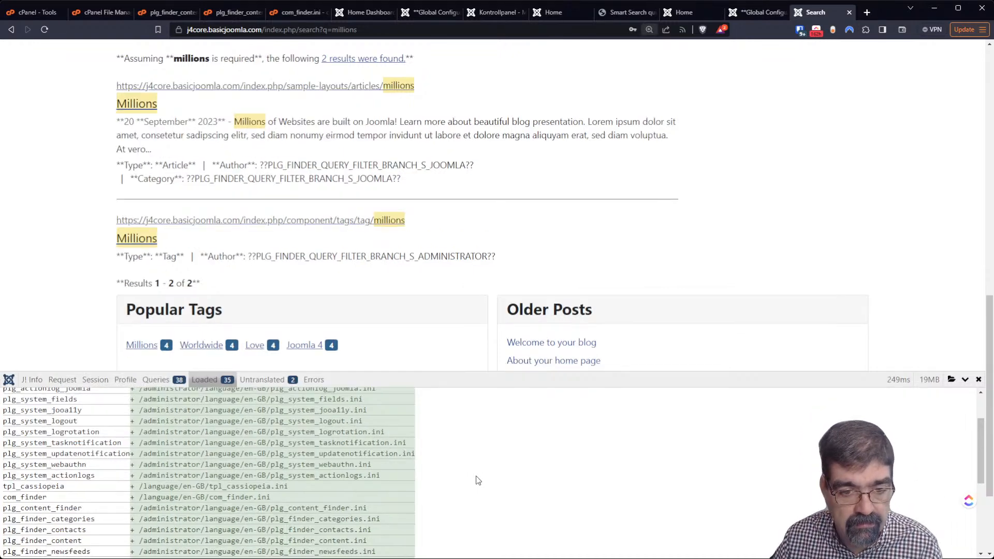
{"action": "key", "text": "ctrl+plus"}
{"action": "key", "text": "ctrl+plus"}
{"action": "key", "text": "ctrl+plus"}
{"action": "key", "text": "ctrl+plus"}
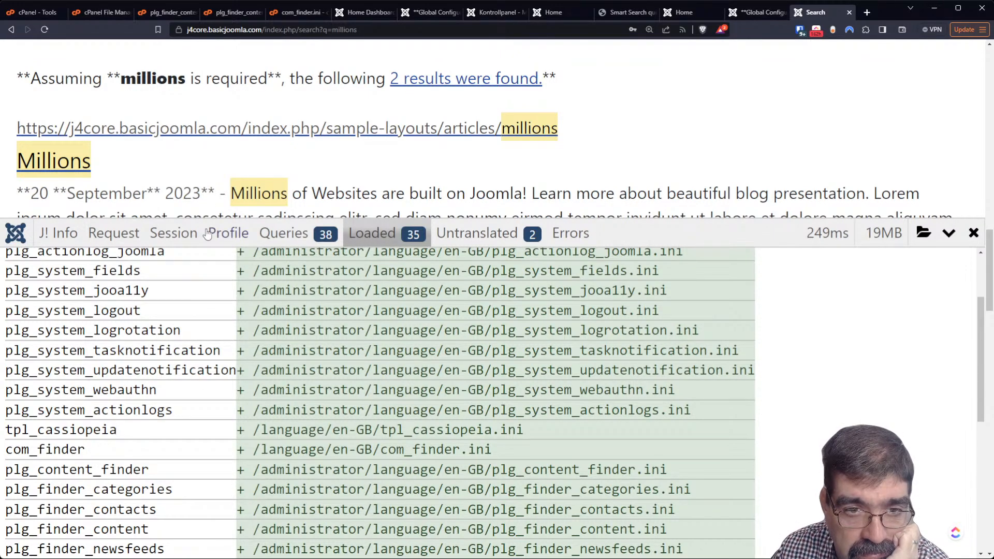
{"action": "scroll", "coordinate": [204, 176], "scroll_direction": "down", "scroll_amount": 3}
{"action": "scroll", "coordinate": [204, 185], "scroll_direction": "down", "scroll_amount": 3}
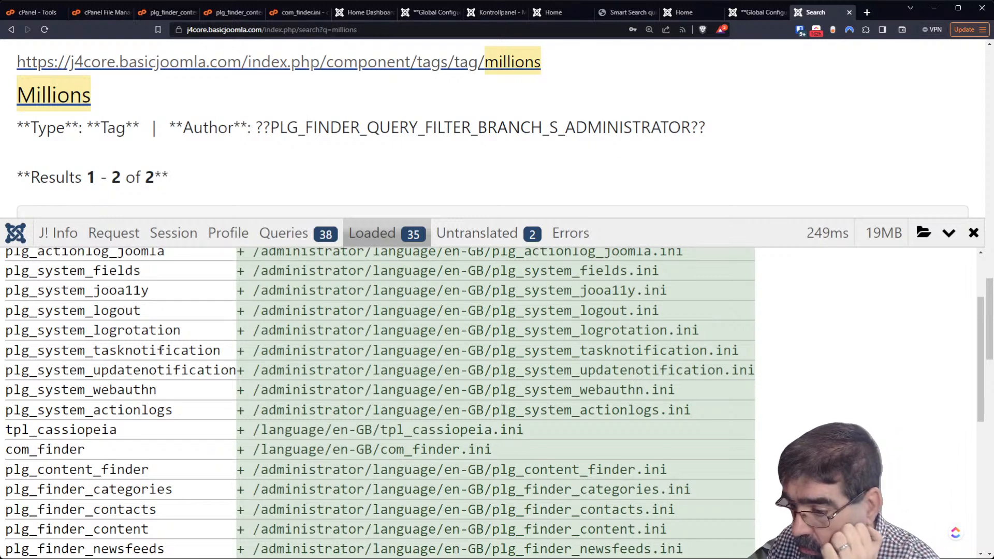
{"action": "scroll", "coordinate": [161, 350], "scroll_direction": "up", "scroll_amount": 1}
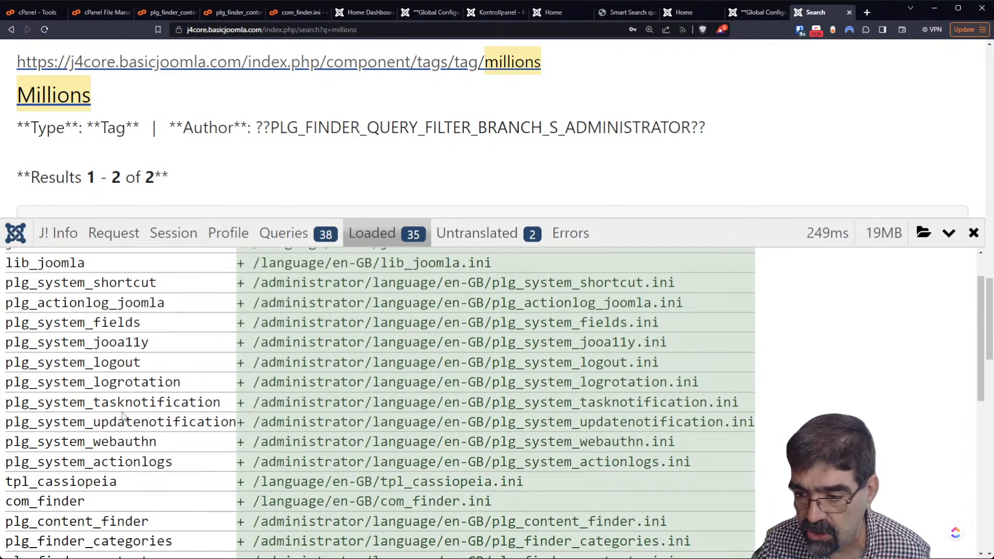
{"action": "scroll", "coordinate": [163, 454], "scroll_direction": "down", "scroll_amount": 1}
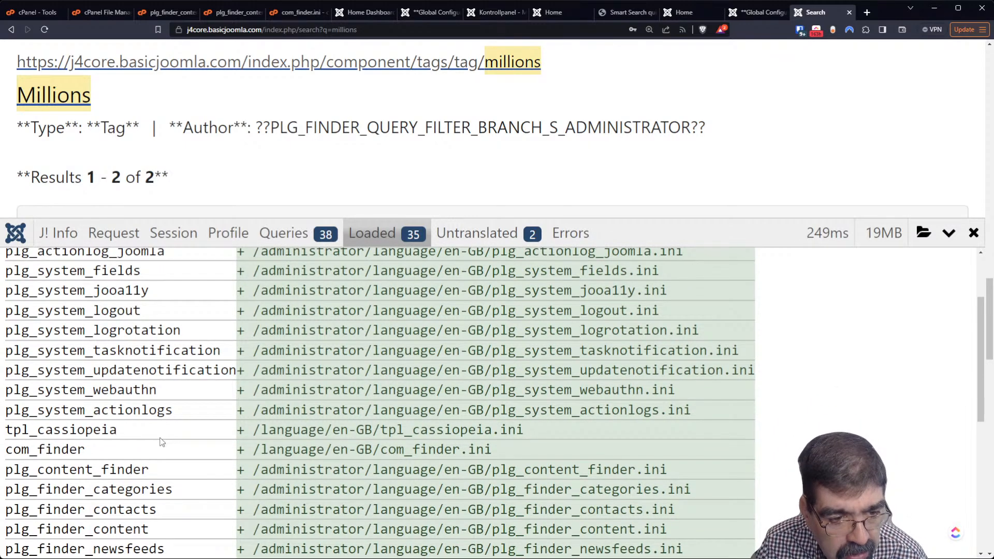
{"action": "scroll", "coordinate": [162, 442], "scroll_direction": "up", "scroll_amount": 2}
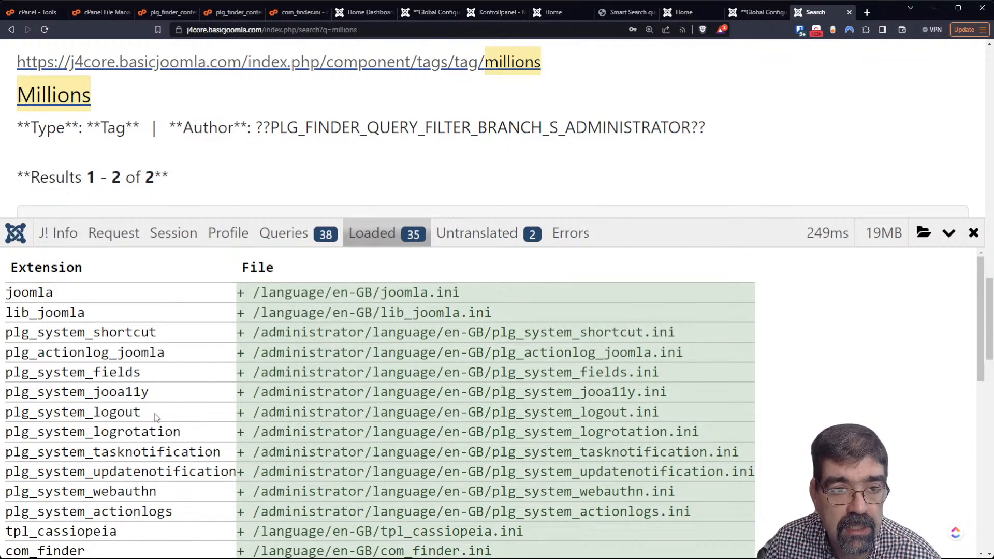
{"action": "scroll", "coordinate": [347, 107], "scroll_direction": "up", "scroll_amount": 5}
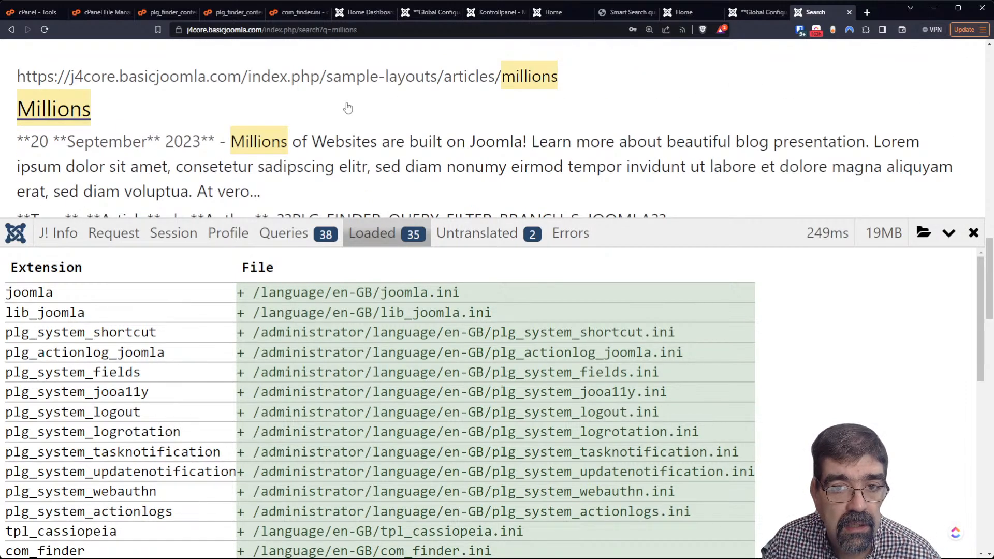
{"action": "scroll", "coordinate": [347, 108], "scroll_direction": "down", "scroll_amount": 3}
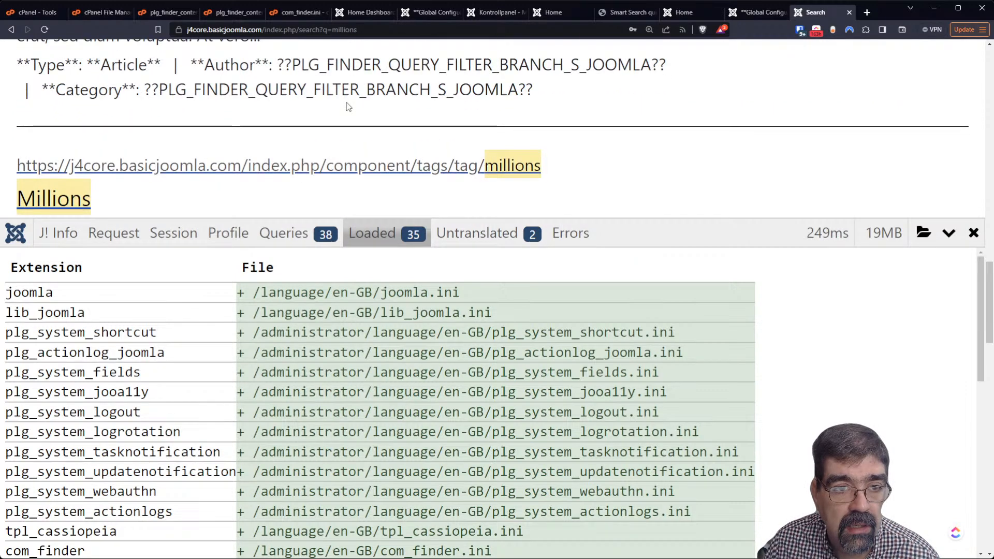
{"action": "scroll", "coordinate": [350, 106], "scroll_direction": "up", "scroll_amount": 1}
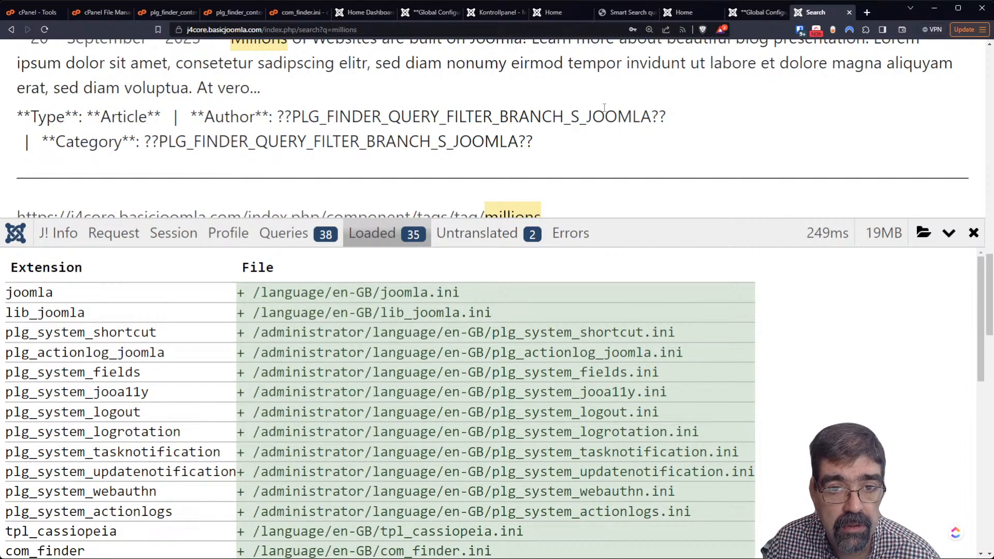
{"action": "scroll", "coordinate": [220, 427], "scroll_direction": "down", "scroll_amount": 5}
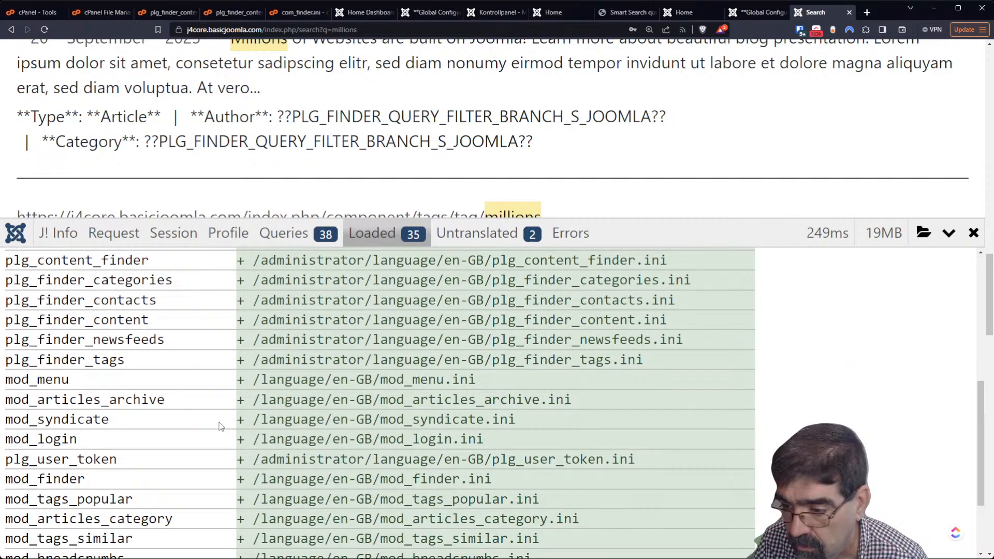
{"action": "scroll", "coordinate": [220, 430], "scroll_direction": "down", "scroll_amount": 2}
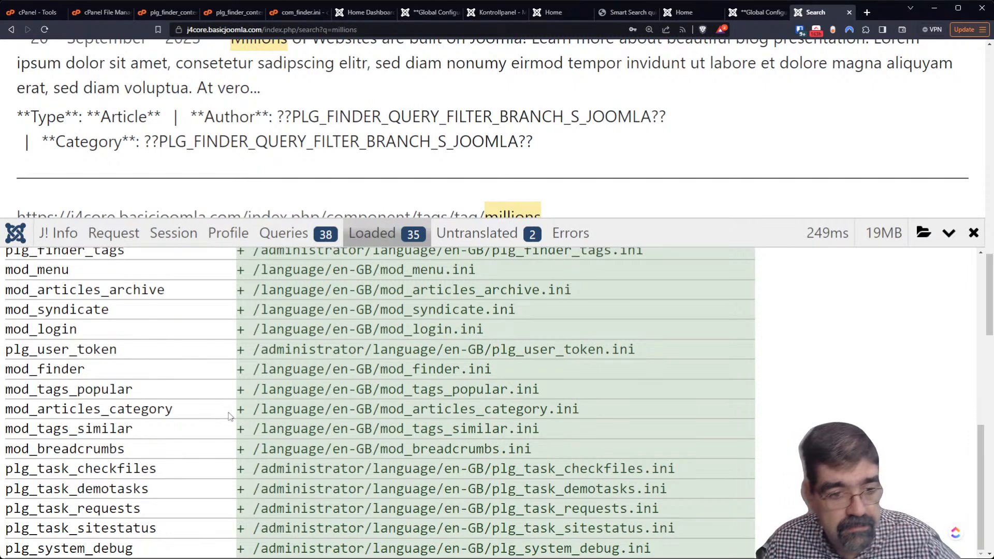
{"action": "scroll", "coordinate": [265, 53], "scroll_direction": "down", "scroll_amount": 10}
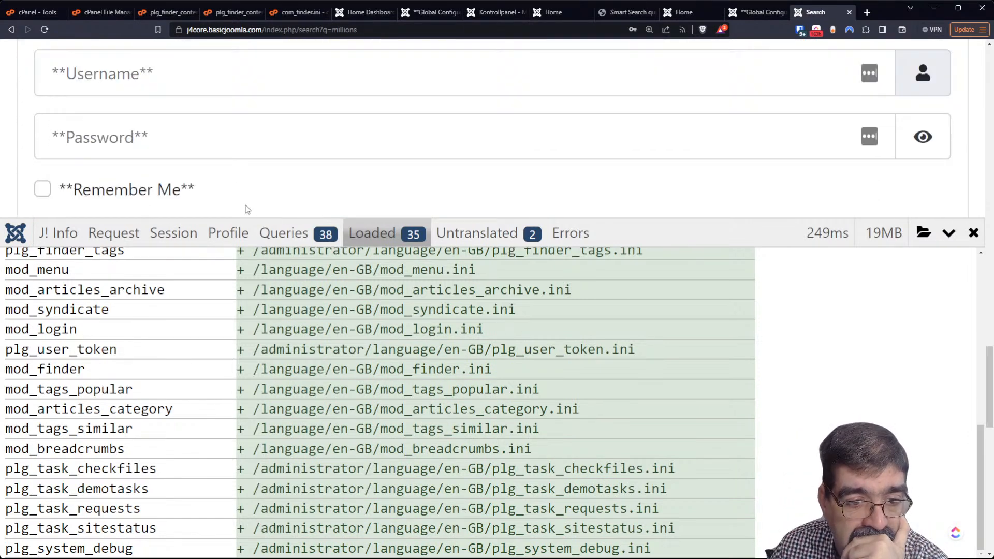
{"action": "scroll", "coordinate": [242, 397], "scroll_direction": "down", "scroll_amount": 5}
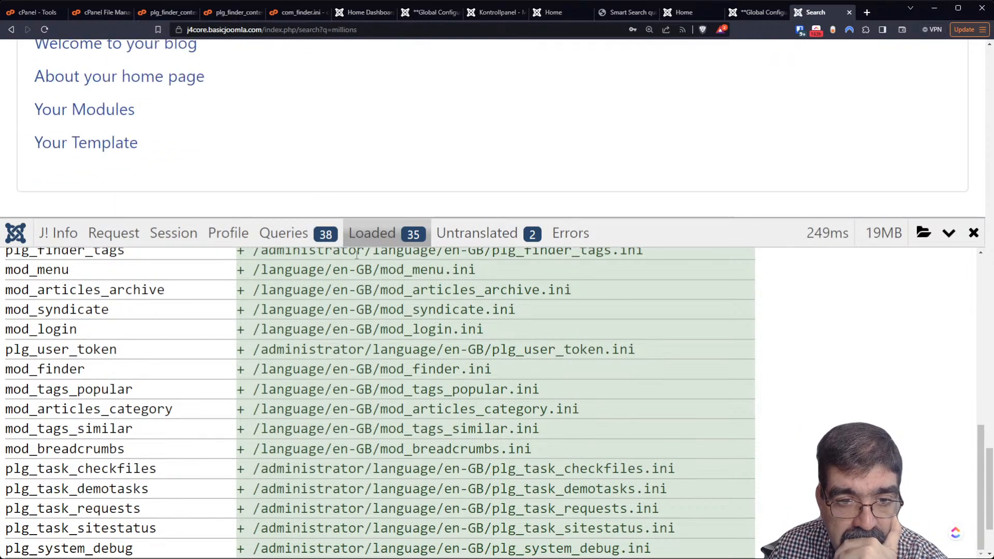
{"action": "scroll", "coordinate": [209, 346], "scroll_direction": "down", "scroll_amount": 1}
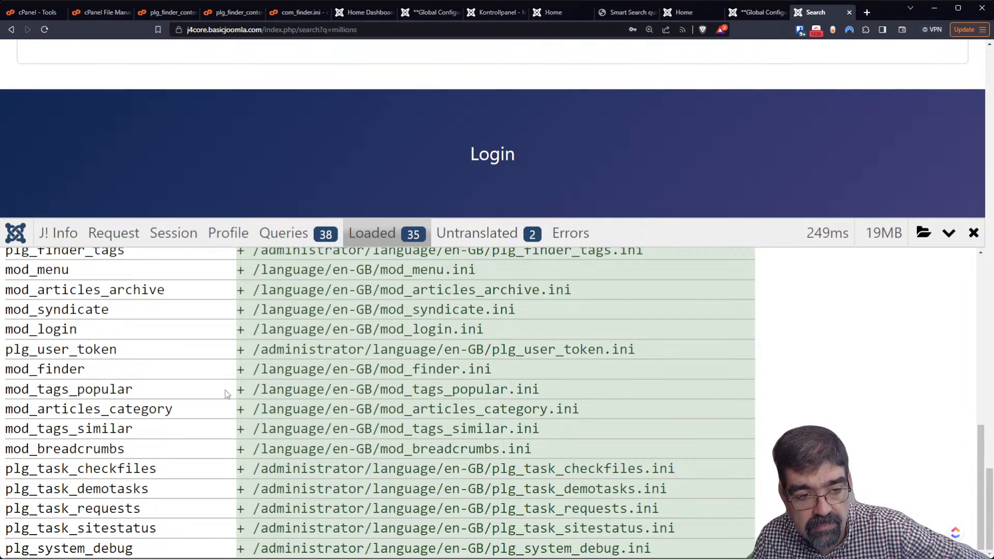
{"action": "scroll", "coordinate": [165, 391], "scroll_direction": "up", "scroll_amount": 1}
{"action": "scroll", "coordinate": [164, 391], "scroll_direction": "up", "scroll_amount": 8}
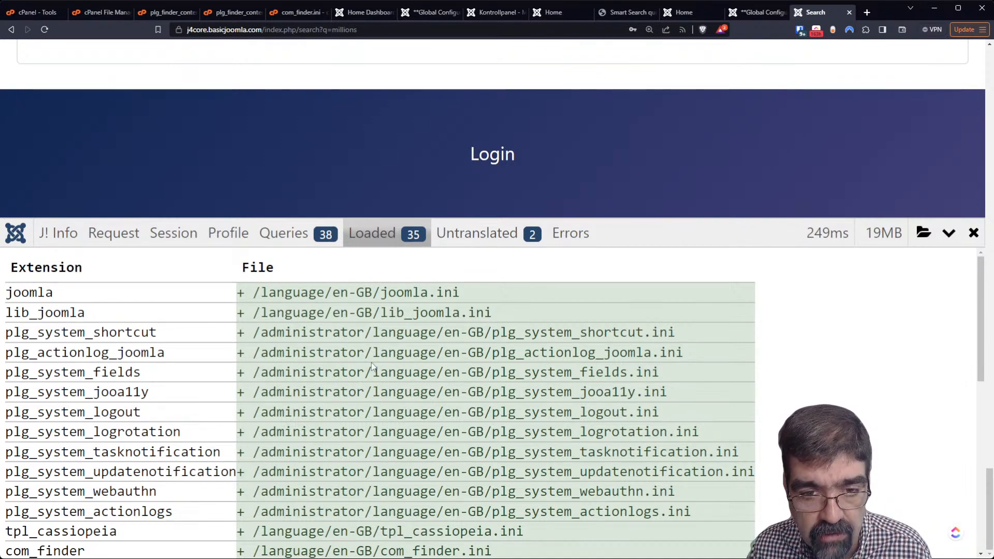
{"action": "scroll", "coordinate": [374, 372], "scroll_direction": "down", "scroll_amount": 5}
{"action": "scroll", "coordinate": [374, 372], "scroll_direction": "down", "scroll_amount": 3}
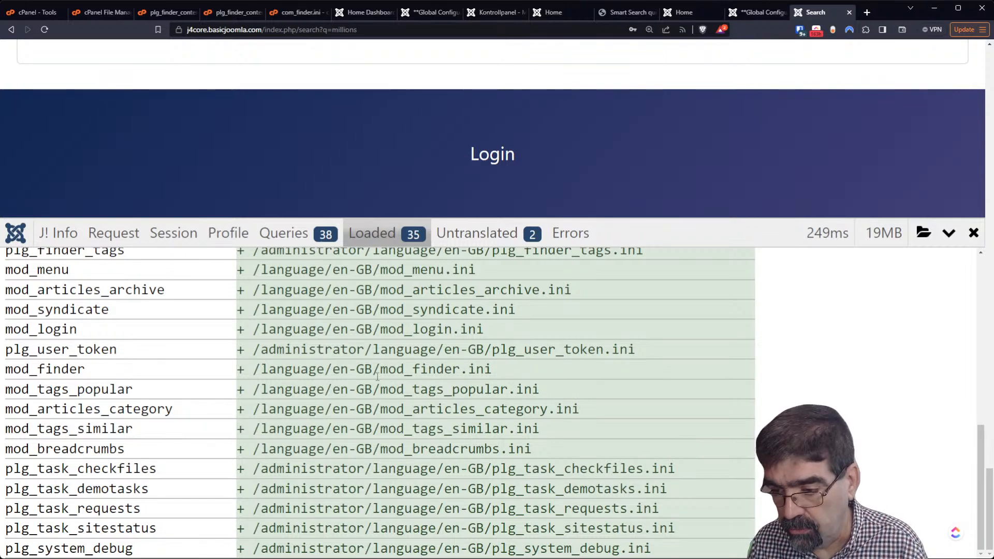
{"action": "scroll", "coordinate": [435, 411], "scroll_direction": "up", "scroll_amount": 8}
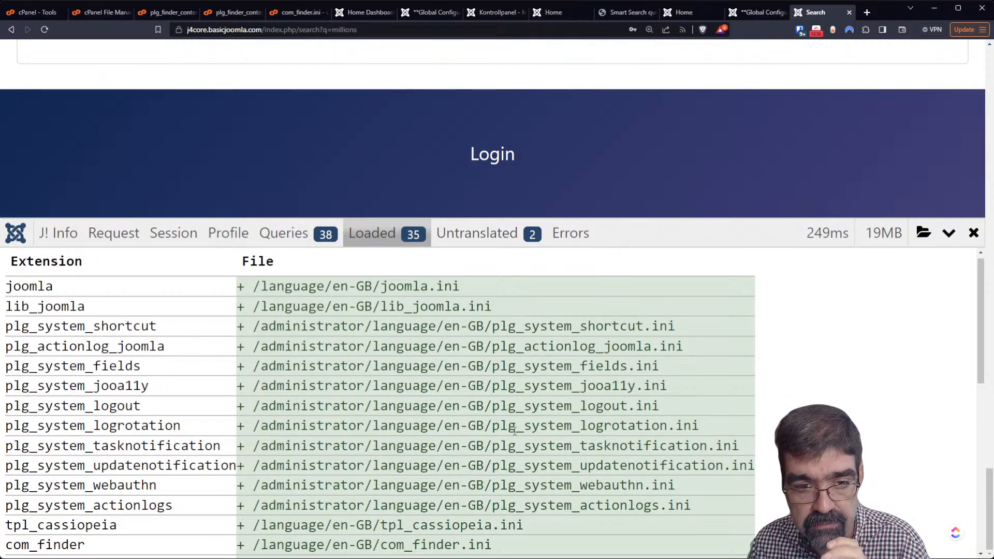
Switch the debug console to Untranslated, listing S_JOOMLA and S_ADMINISTRATOR from default_result.php line 123
{"action": "left_click", "coordinate": [475, 244]}
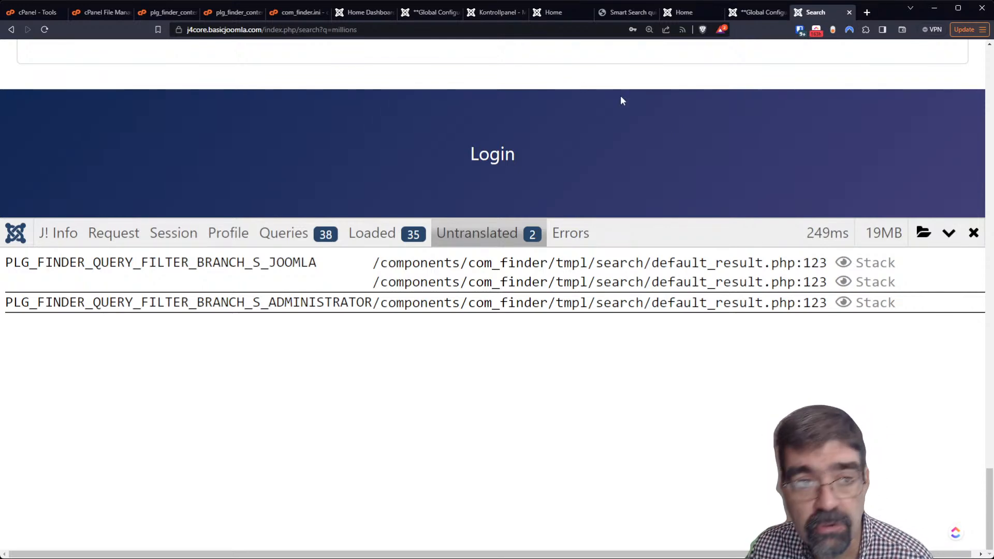
In cPanel File Manager, open the mm4 folder under j3core.basicjoomla.com
{"action": "left_click", "coordinate": [100, 11]}
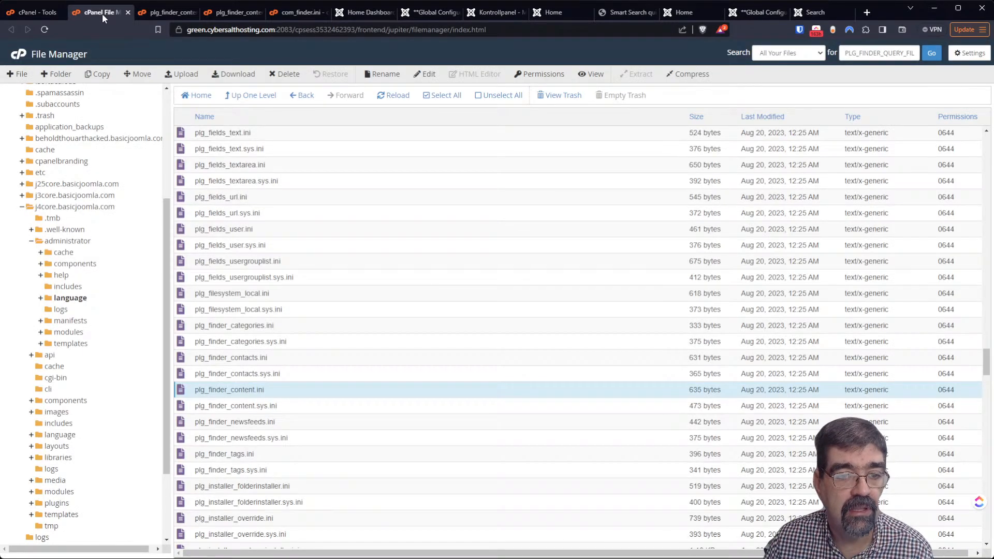
{"action": "left_click", "coordinate": [57, 197]}
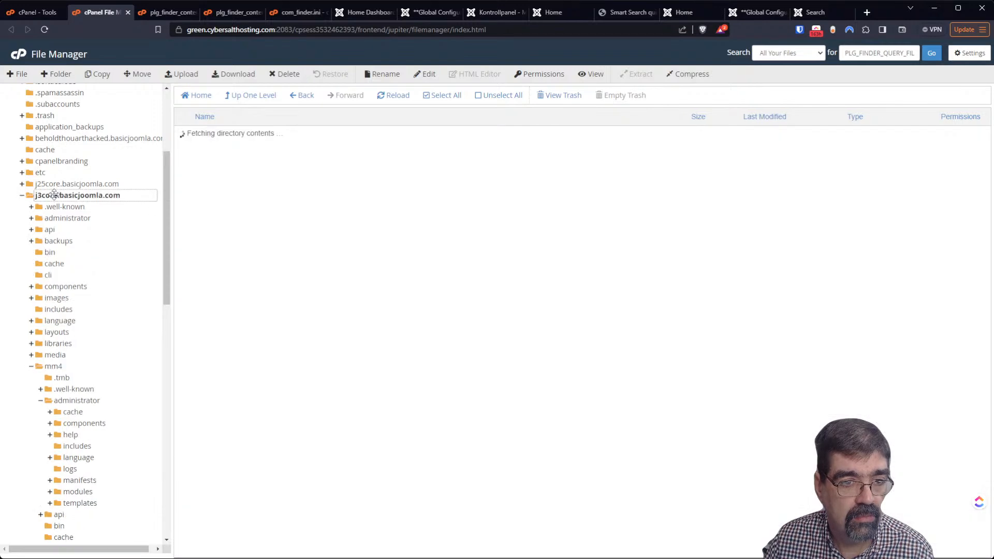
{"action": "left_click", "coordinate": [60, 365]}
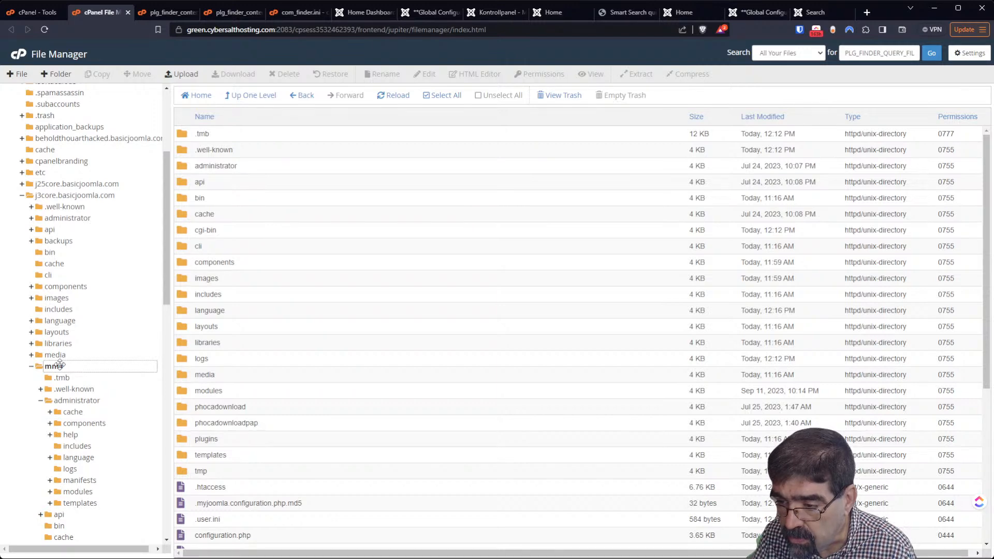
Search the files for default_search and close the empty results window
{"action": "double_click", "coordinate": [872, 52]}
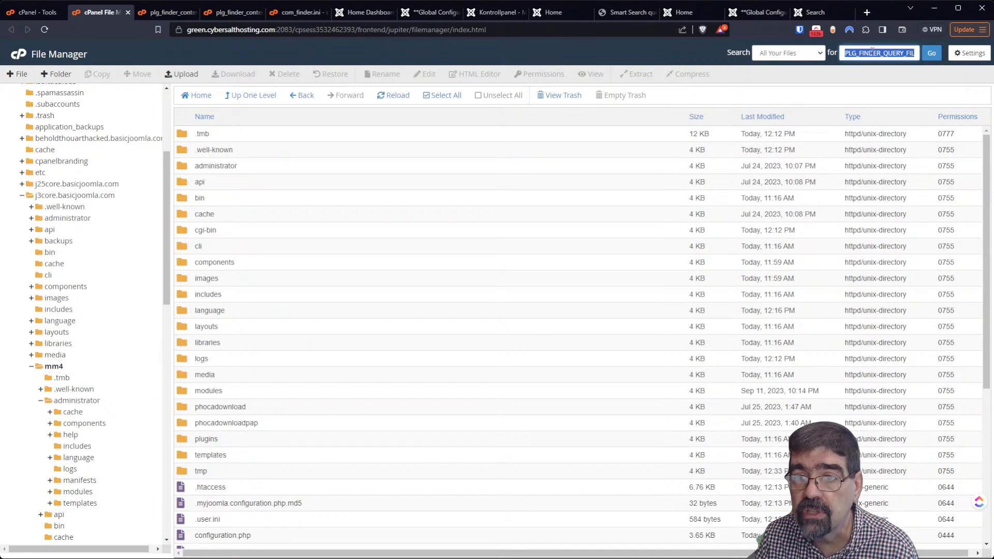
{"action": "type", "text": "defaul"}
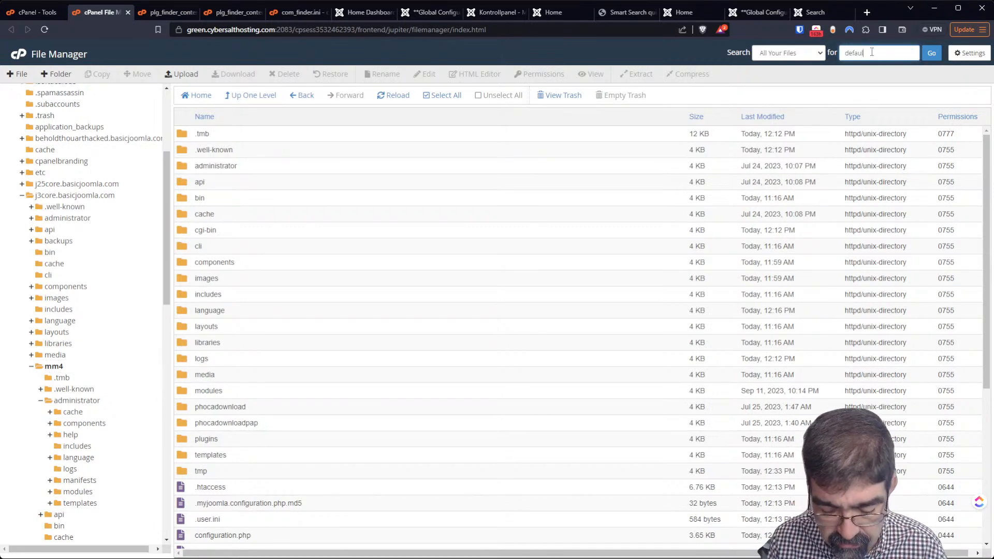
{"action": "type", "text": "t_"}
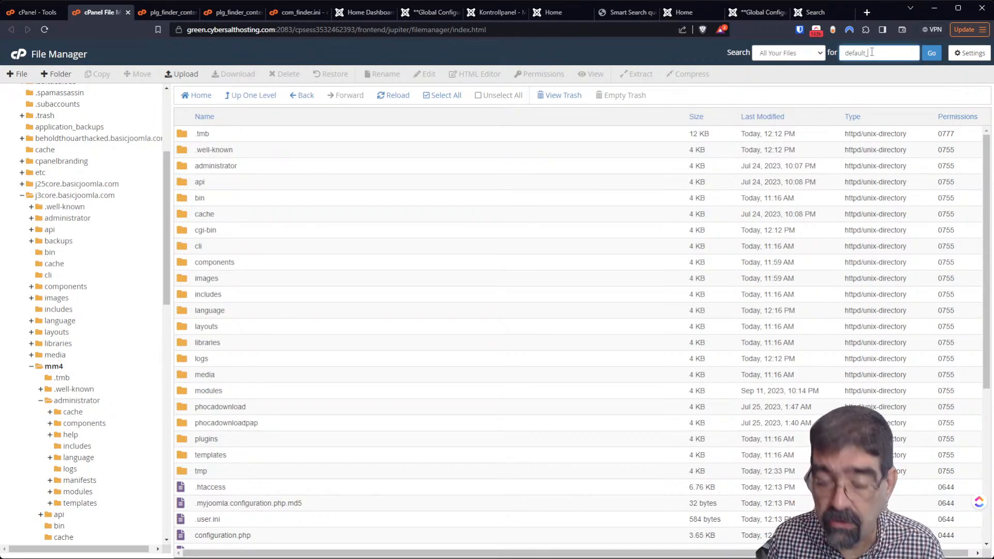
{"action": "type", "text": "se"}
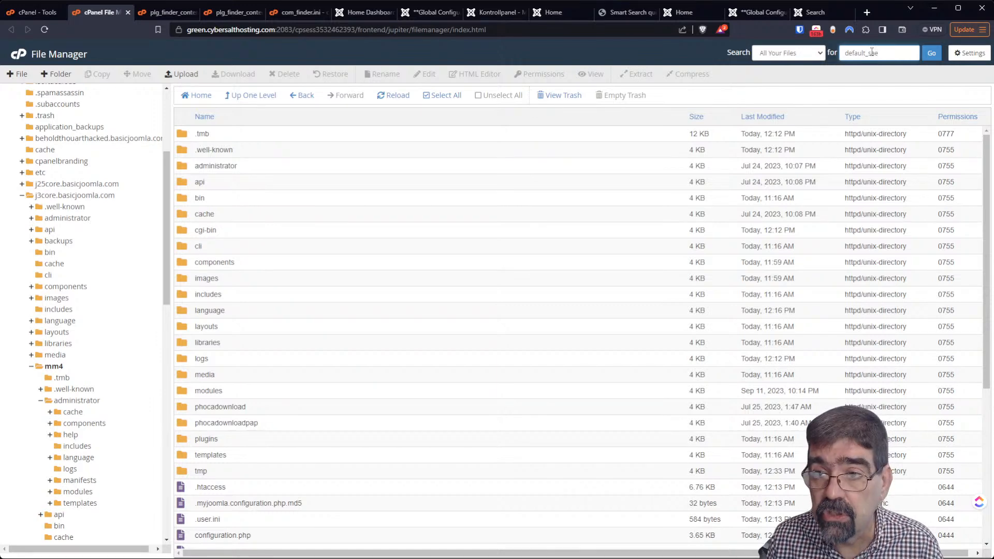
{"action": "type", "text": "ar"}
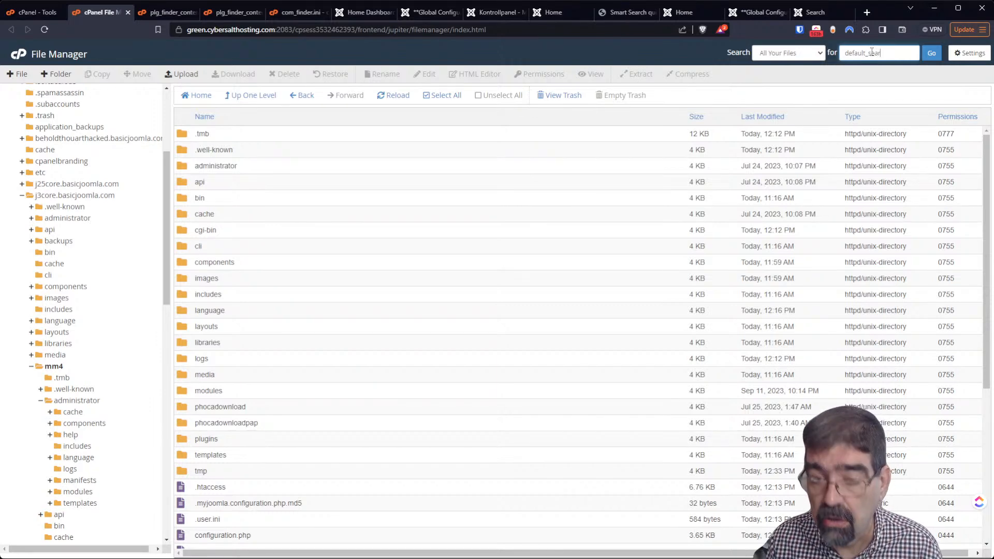
{"action": "type", "text": "ch"}
{"action": "key", "text": "Return"}
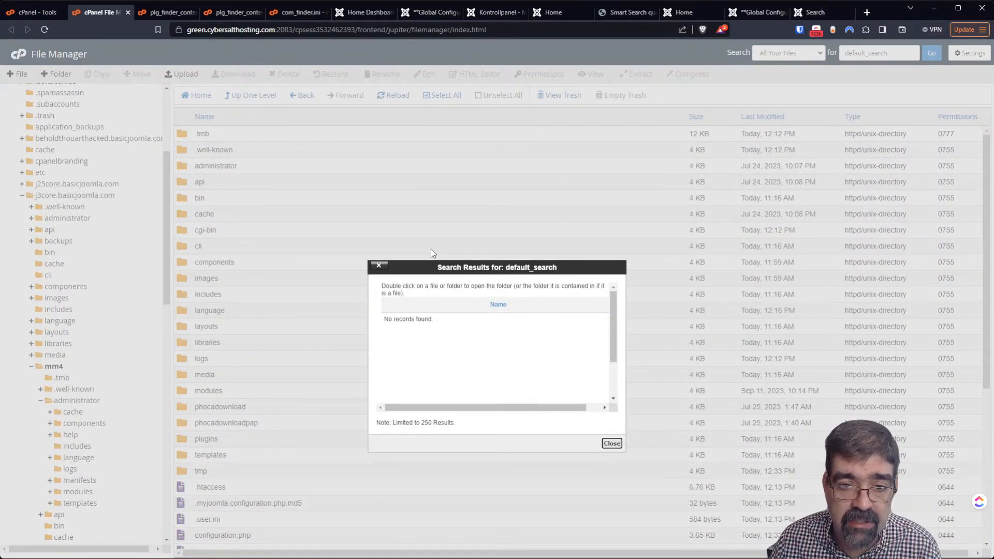
{"action": "left_click", "coordinate": [613, 444]}
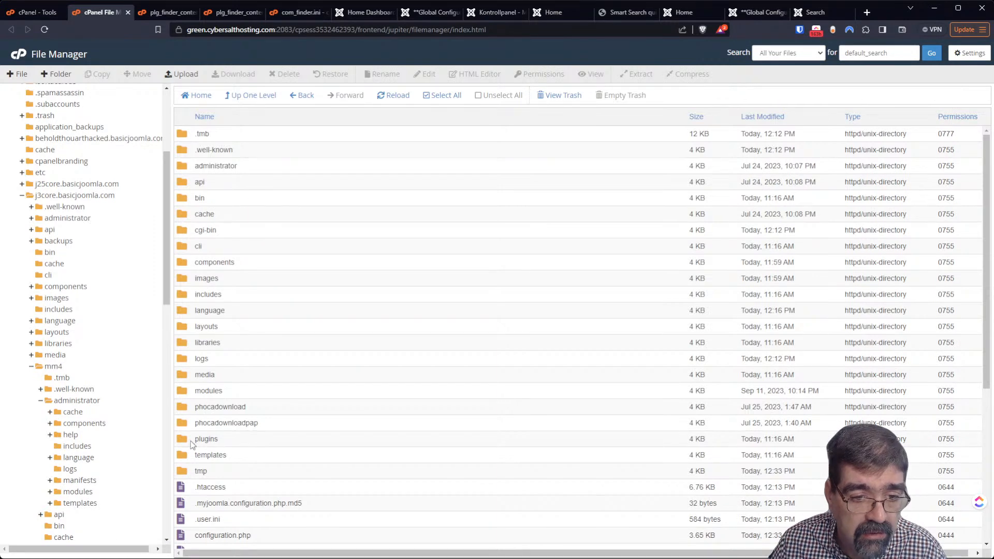
Check the mm4 plugins' search and finder folders, returning to the plugins listing
{"action": "double_click", "coordinate": [192, 440]}
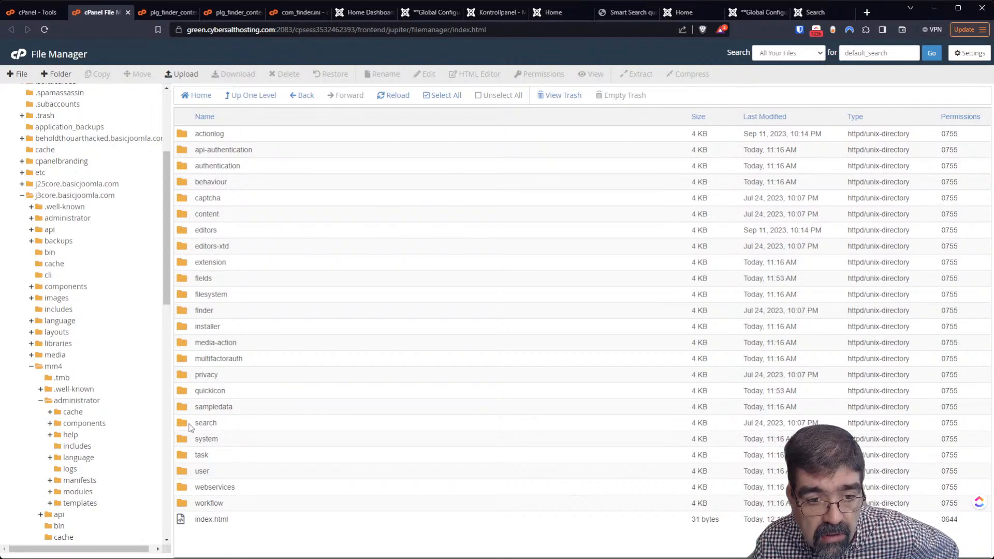
{"action": "double_click", "coordinate": [189, 427]}
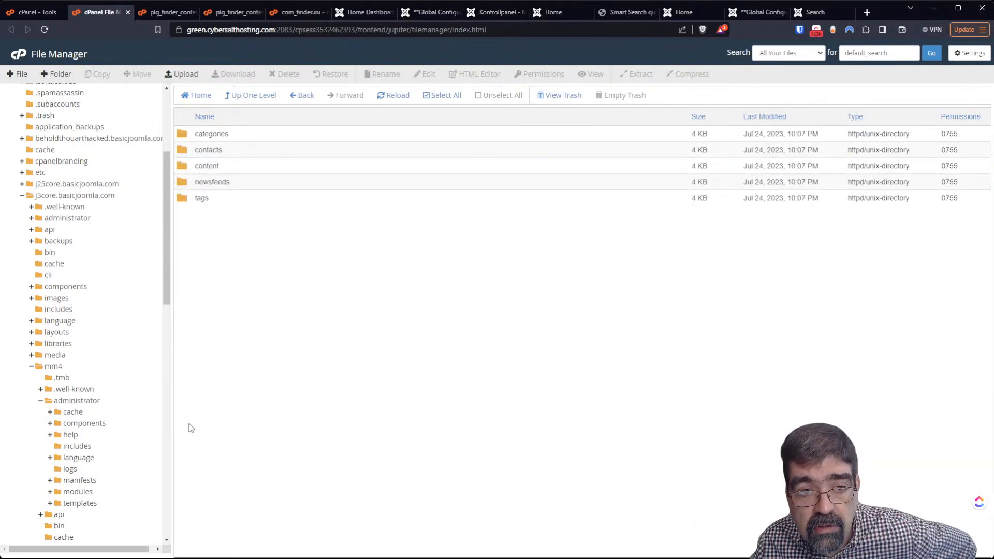
{"action": "left_click", "coordinate": [249, 95]}
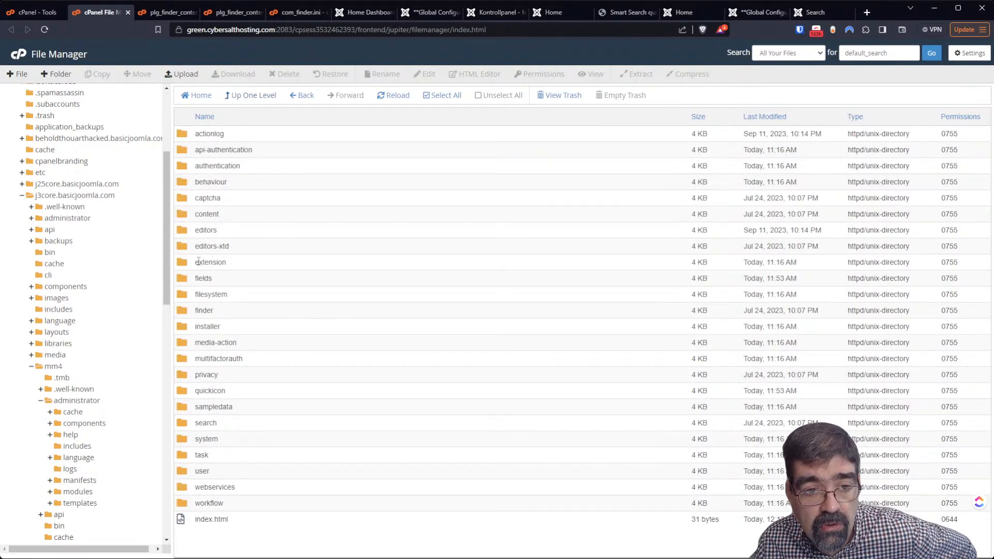
{"action": "double_click", "coordinate": [185, 311]}
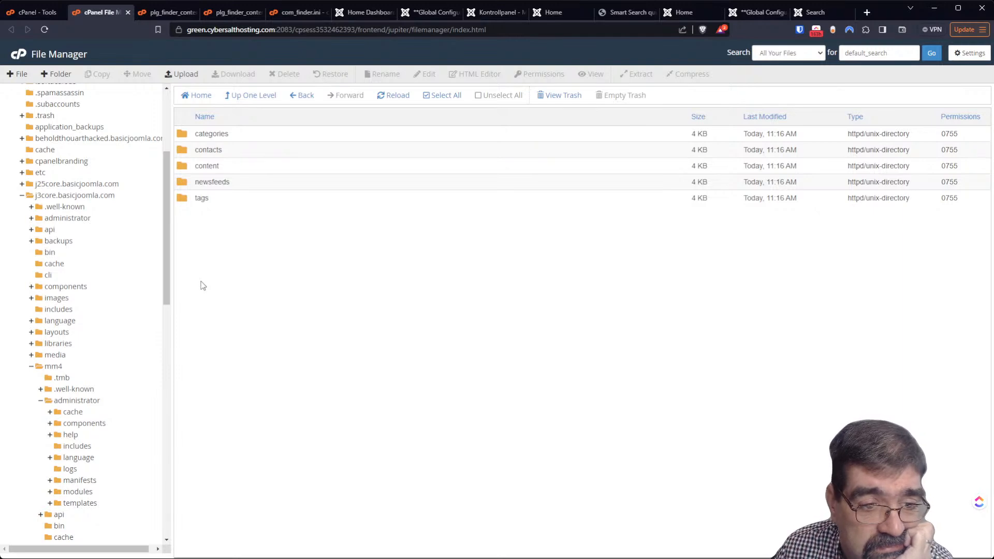
{"action": "left_click", "coordinate": [244, 98]}
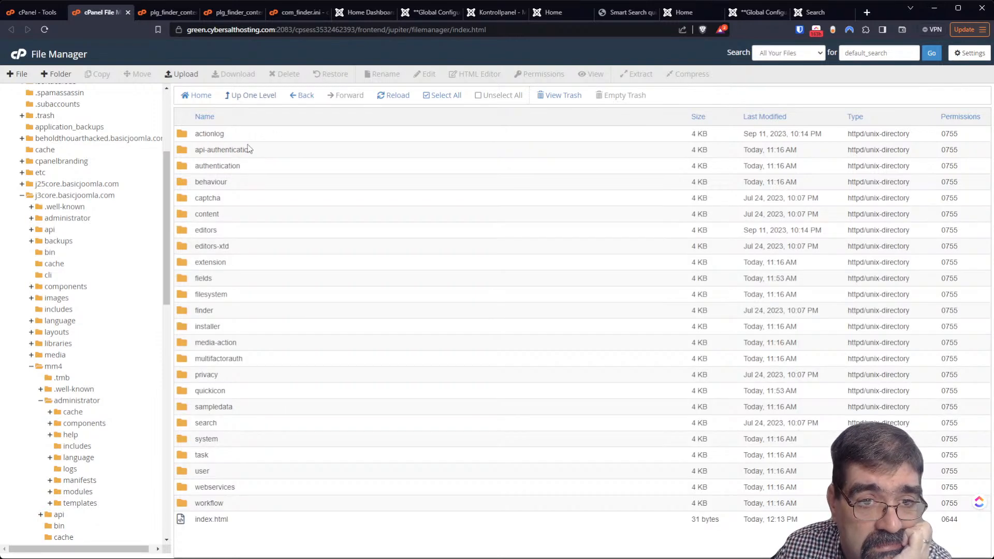
{"action": "scroll", "coordinate": [86, 387], "scroll_direction": "down", "scroll_amount": 3}
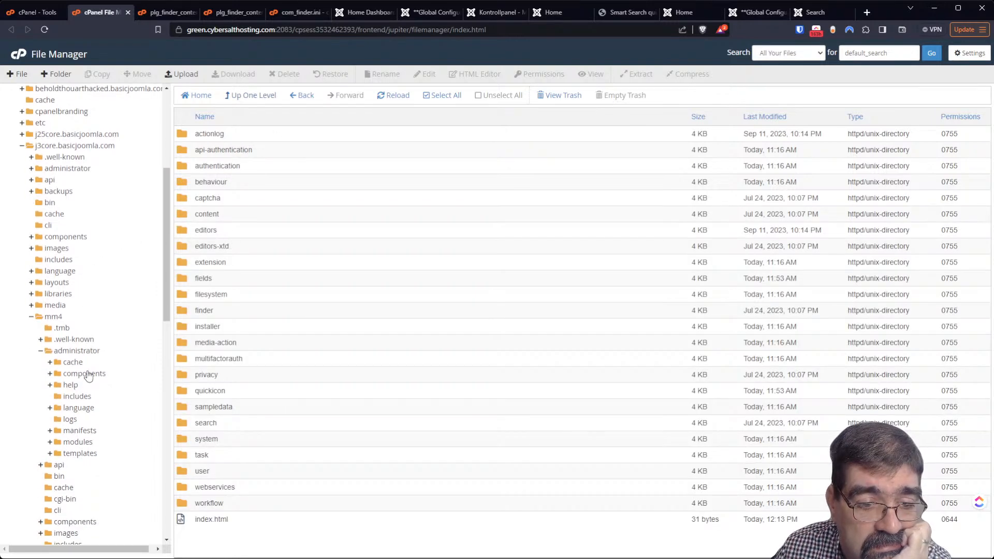
{"action": "scroll", "coordinate": [86, 386], "scroll_direction": "down", "scroll_amount": 3}
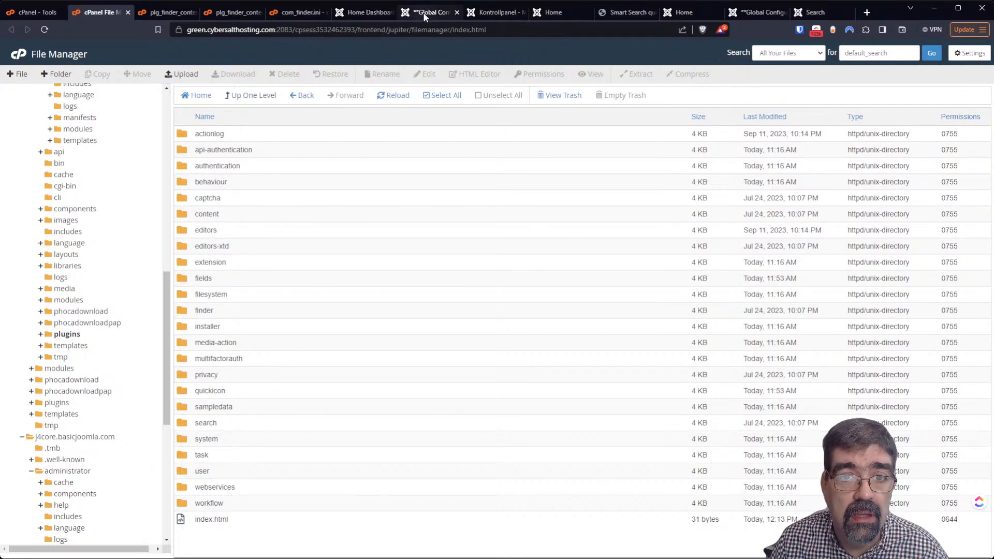
Open the JMP File Manager component from the Joomla administrator Components menu
{"action": "left_click", "coordinate": [485, 13]}
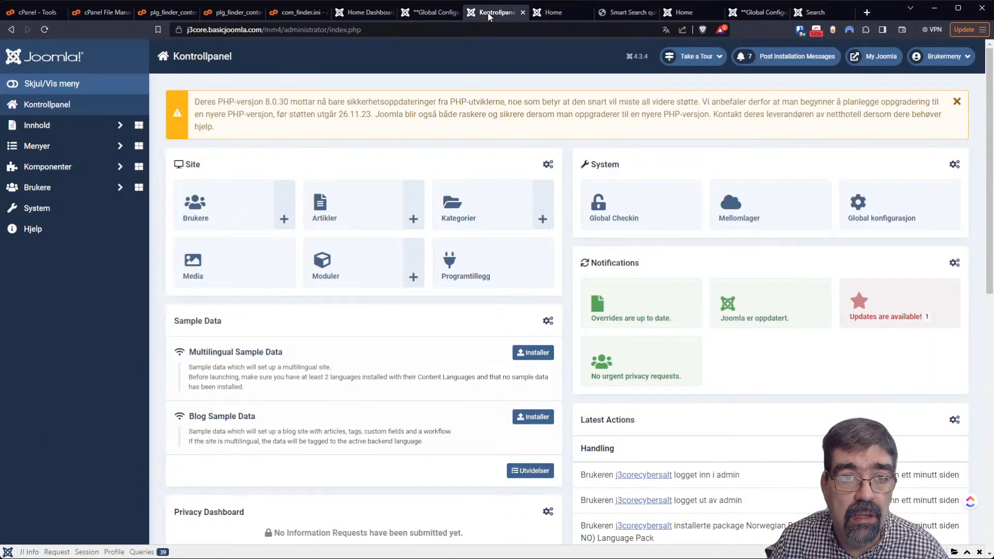
{"action": "left_click", "coordinate": [45, 30]}
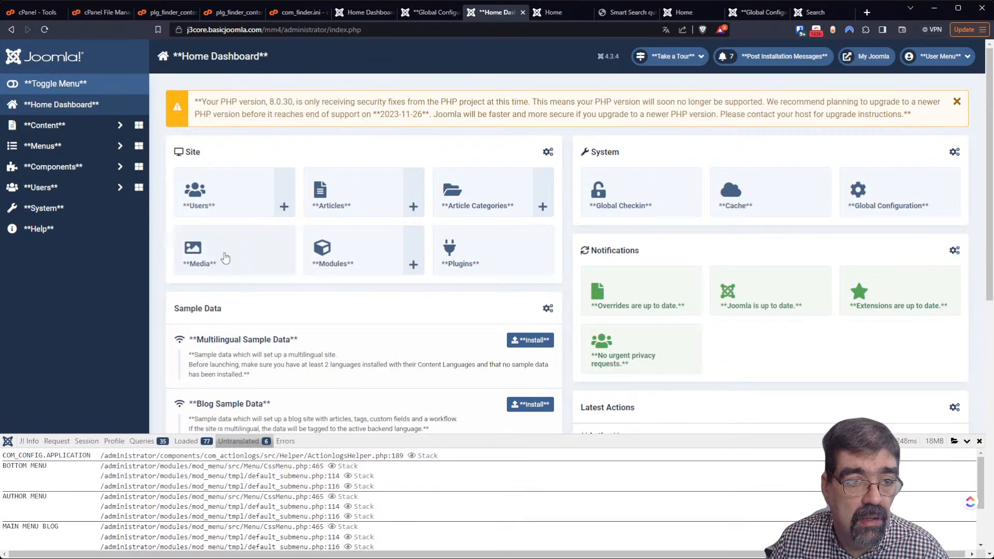
{"action": "left_click", "coordinate": [73, 167]}
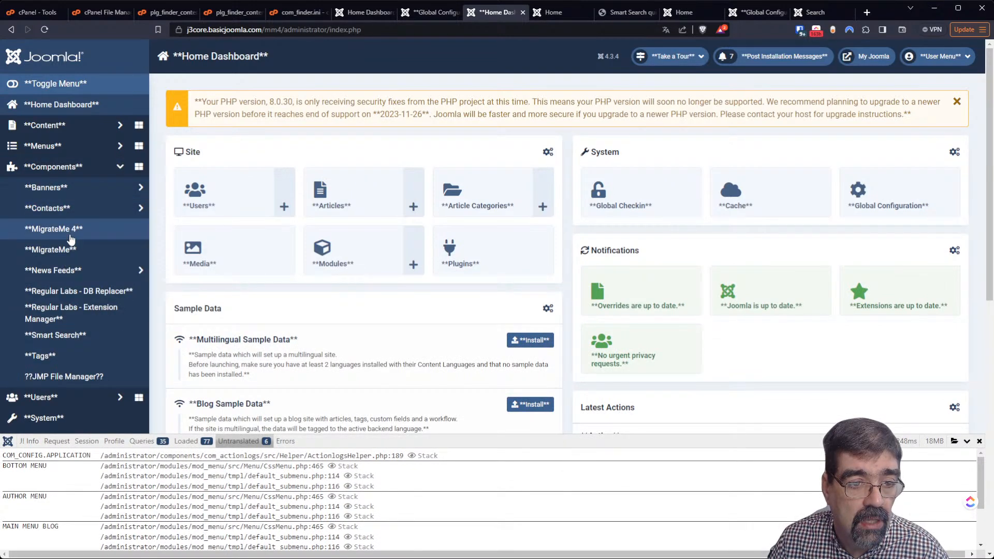
{"action": "left_click", "coordinate": [81, 377]}
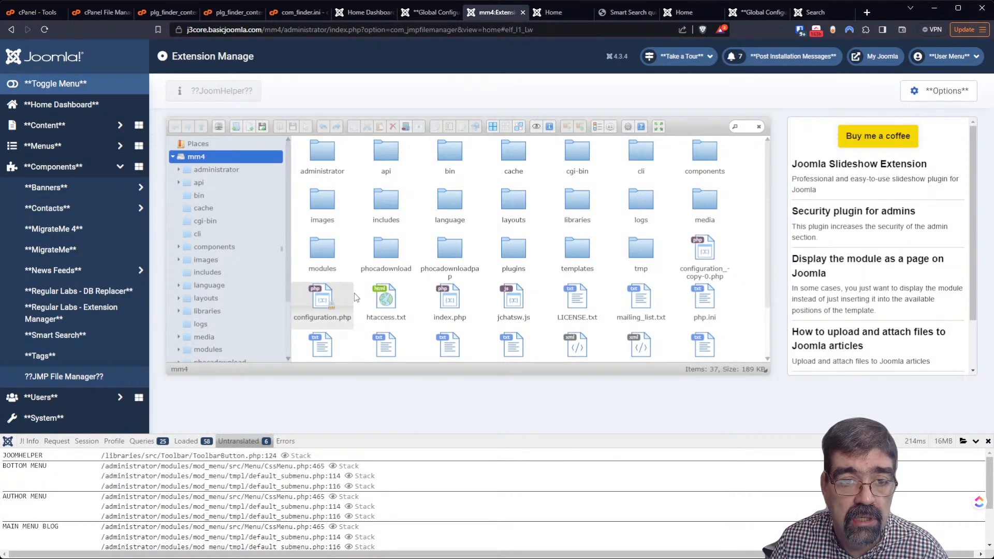
Search the whole volume for default_search_result.php, which returns no results
{"action": "left_click", "coordinate": [741, 125]}
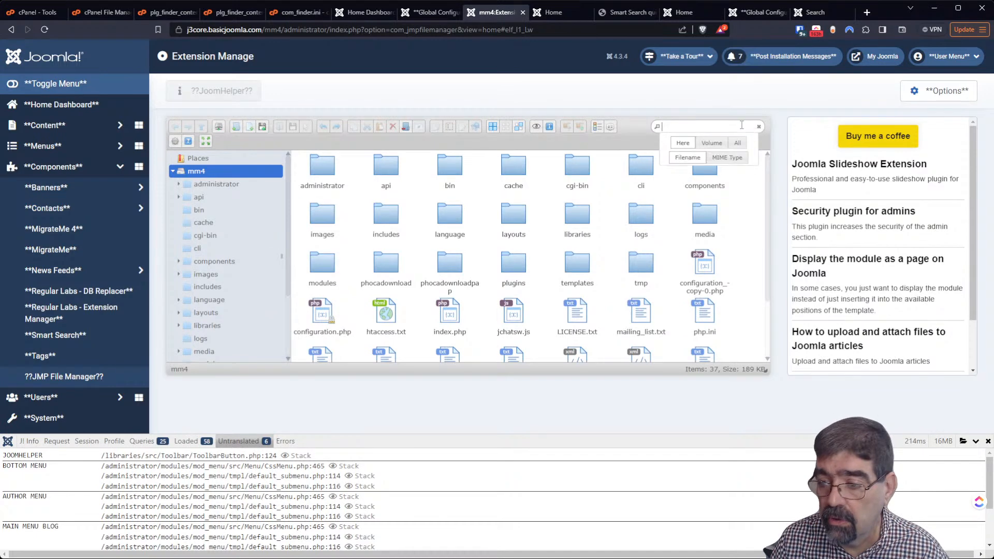
{"action": "type", "text": "default_search_"}
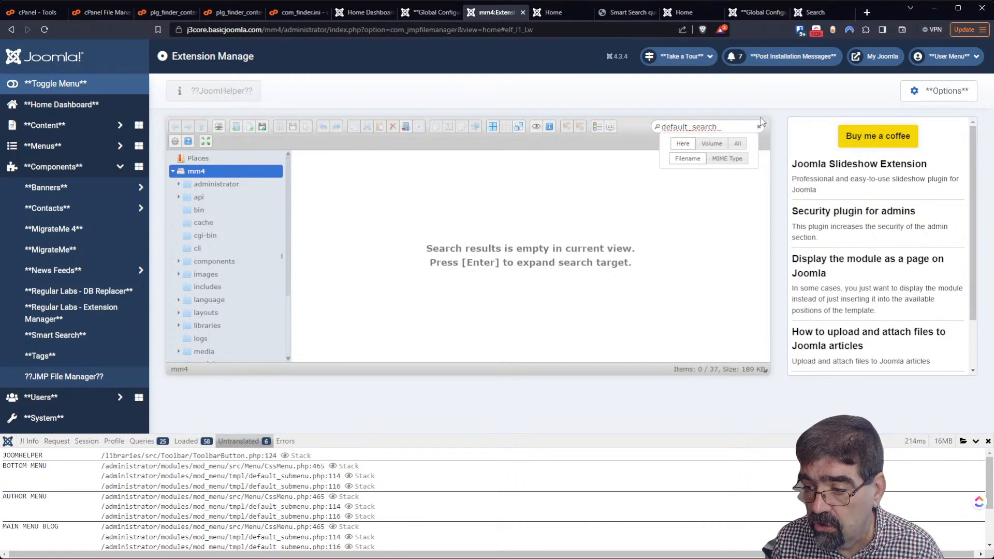
{"action": "type", "text": "result.php"}
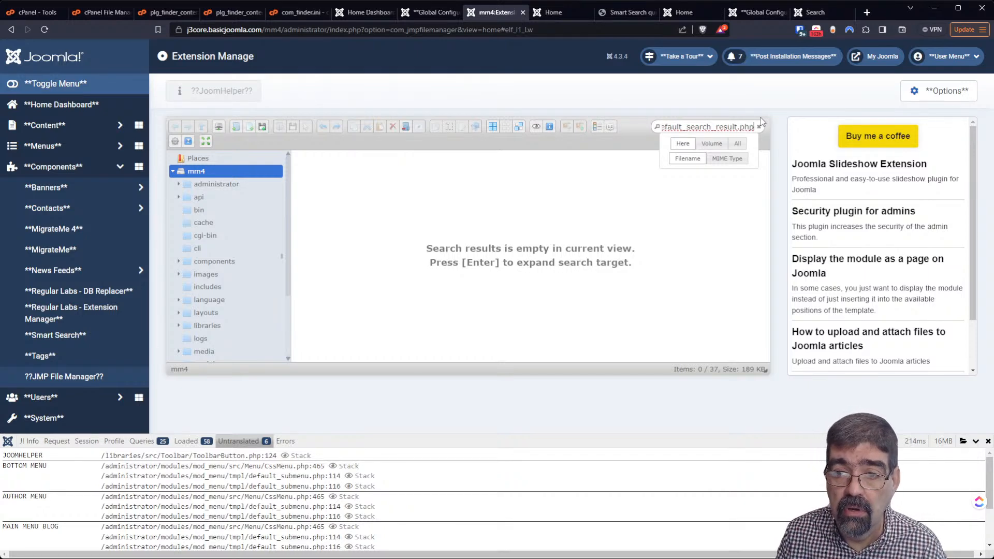
{"action": "key", "text": "Return"}
{"action": "left_click", "coordinate": [716, 143]}
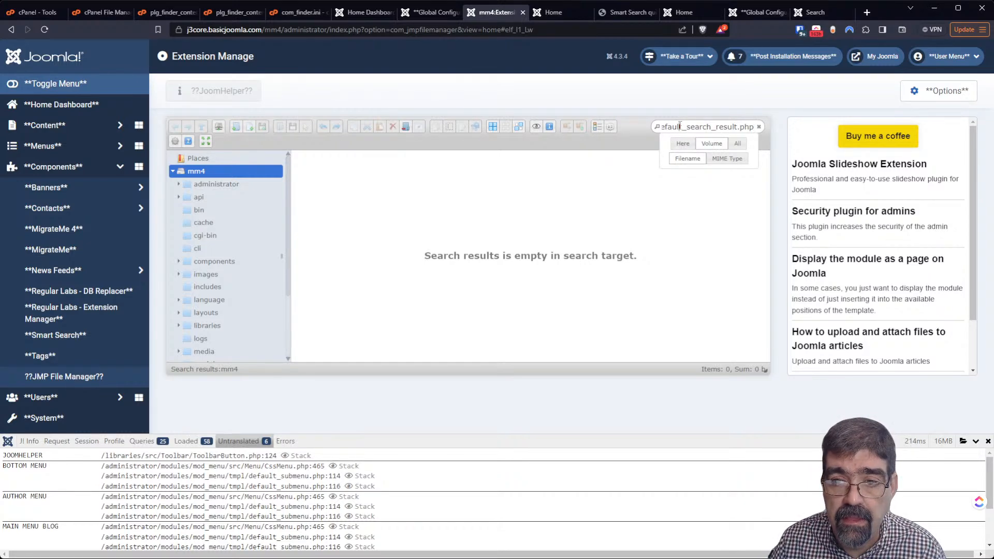
{"action": "key", "text": "Home"}
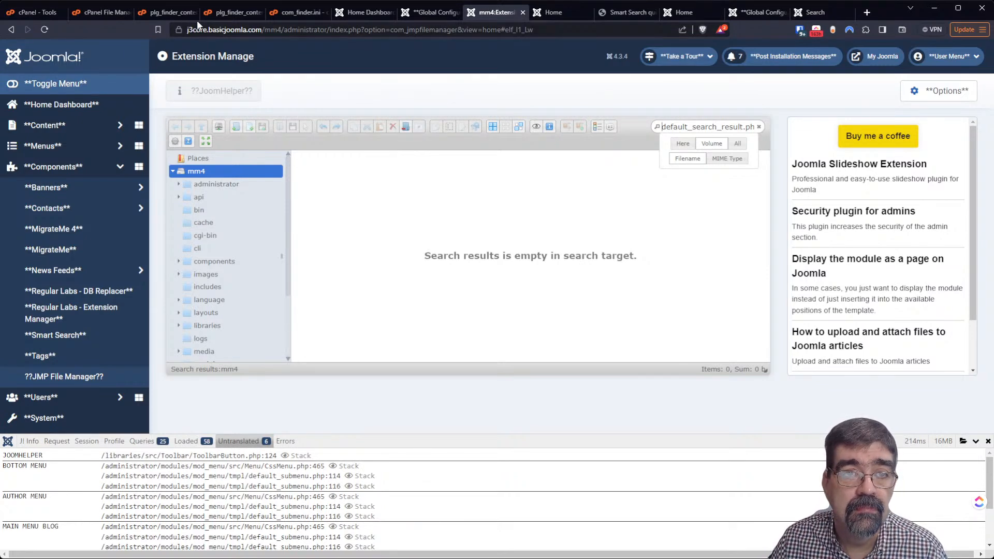
Search j4core.basicjoomla.com for default_search, dismiss the empty results, and cancel Settings
{"action": "left_click", "coordinate": [117, 18]}
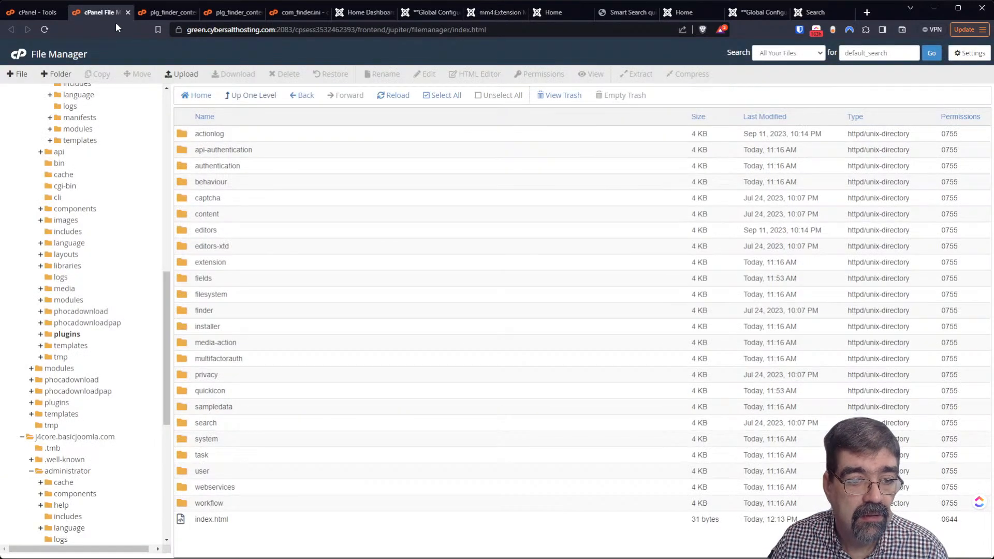
{"action": "left_click", "coordinate": [95, 440]}
{"action": "left_click", "coordinate": [900, 51]}
{"action": "left_click", "coordinate": [936, 59]}
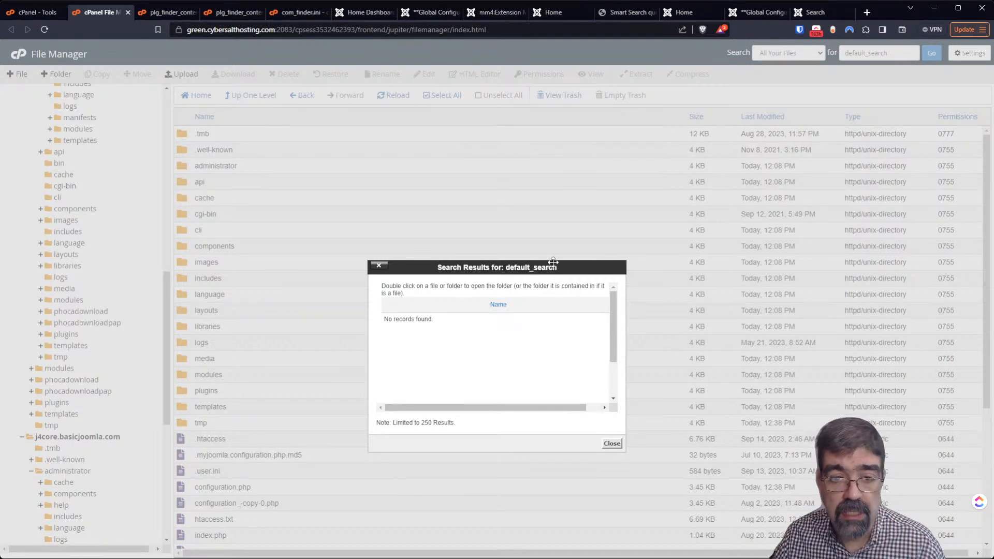
{"action": "left_click_drag", "start_coordinate": [614, 326], "coordinate": [614, 399]}
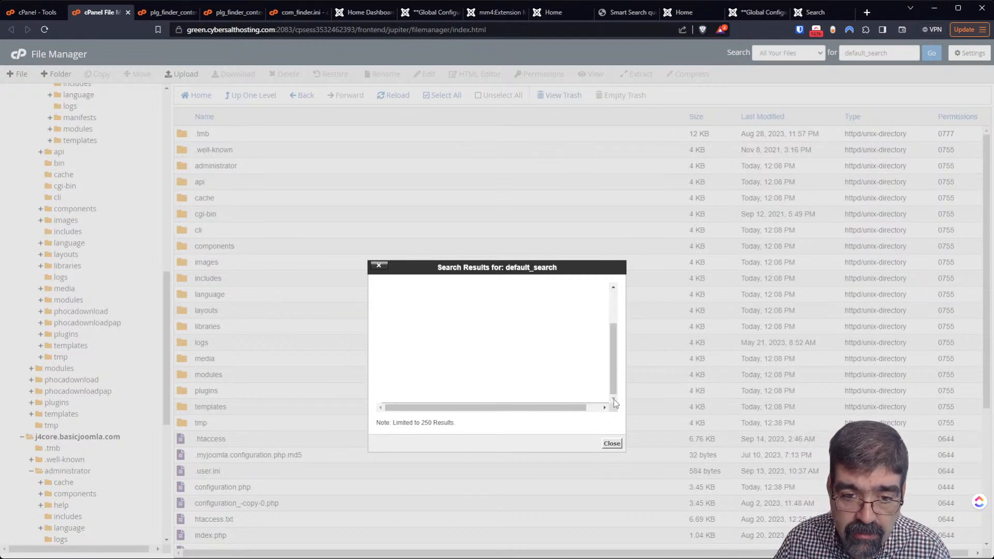
{"action": "left_click", "coordinate": [614, 442]}
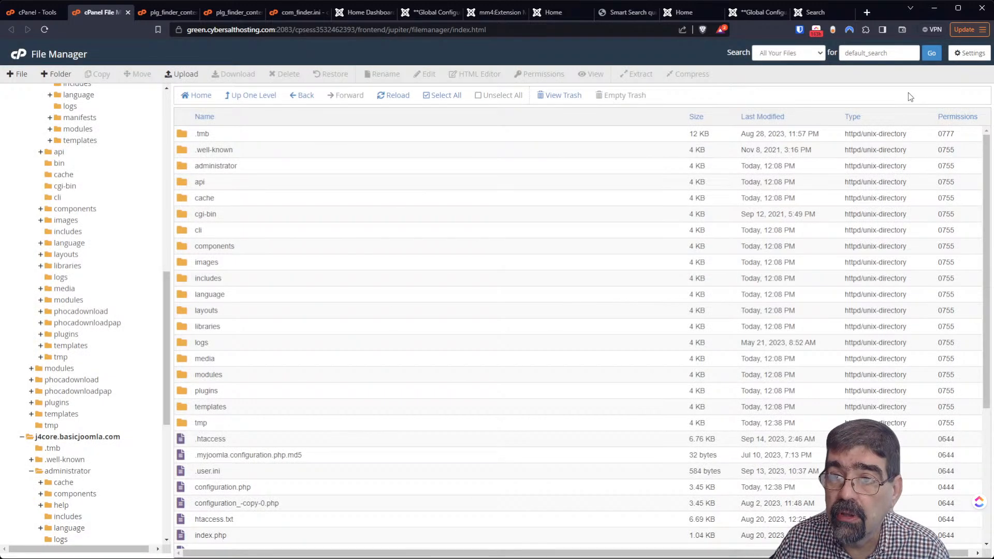
{"action": "left_click", "coordinate": [967, 53]}
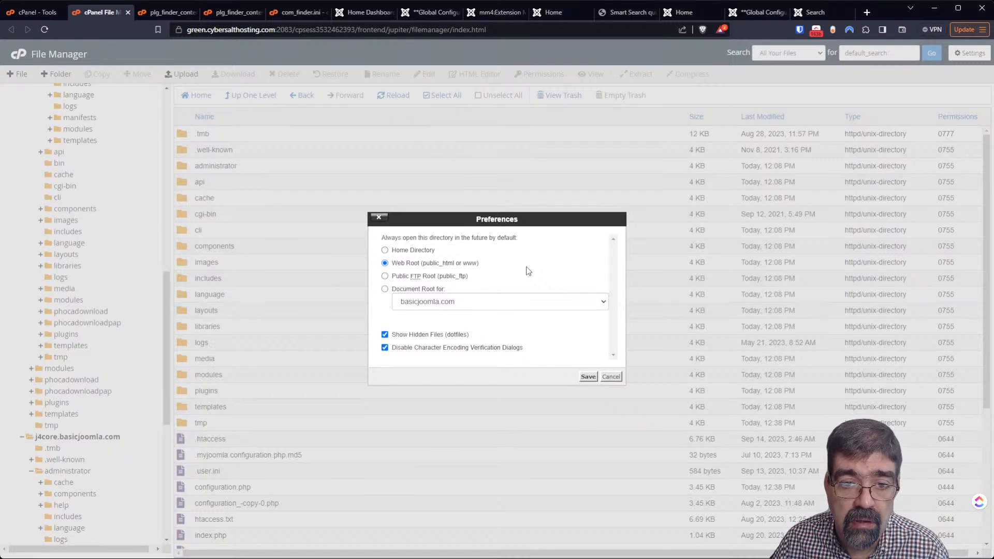
{"action": "left_click", "coordinate": [603, 377]}
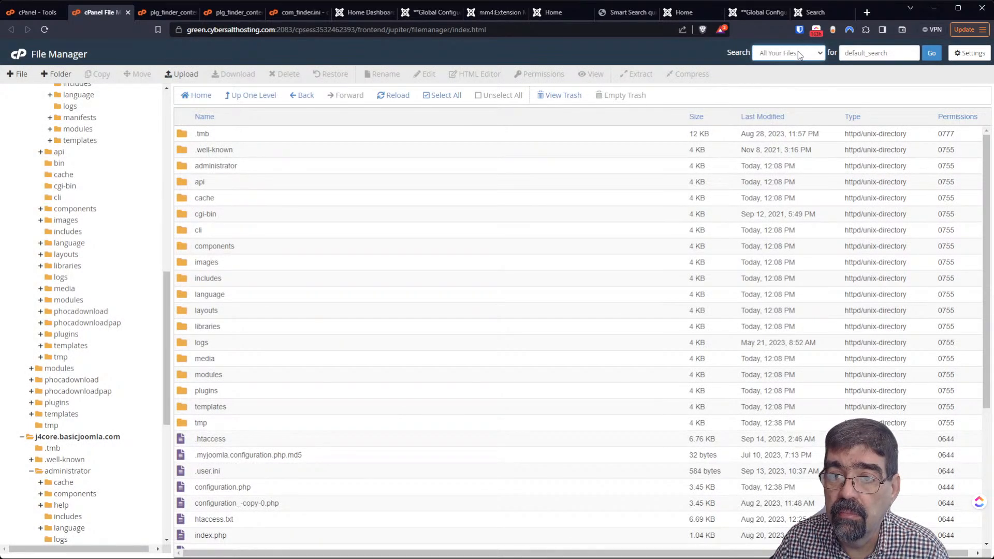
Search the files for 'user' and close the results window
{"action": "double_click", "coordinate": [873, 54]}
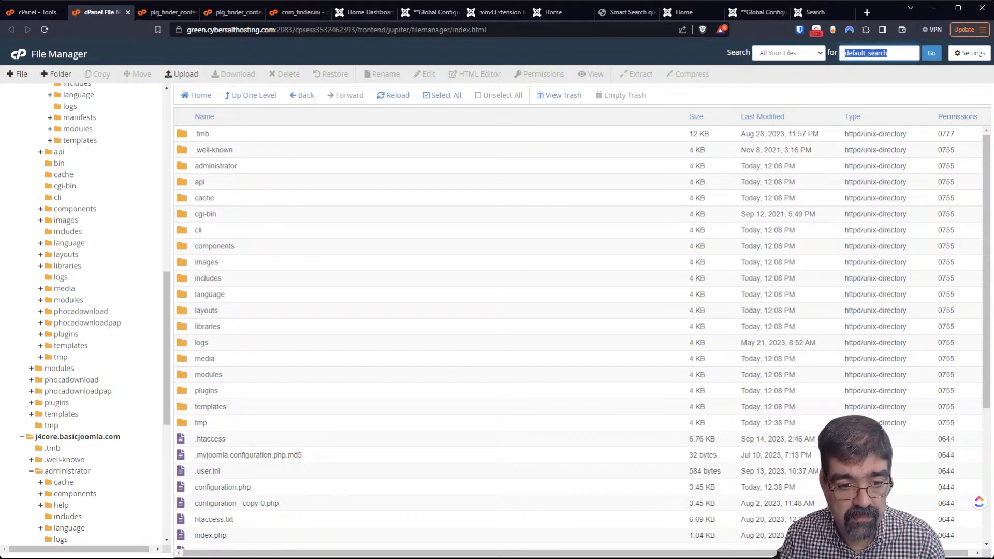
{"action": "type", "text": "user"}
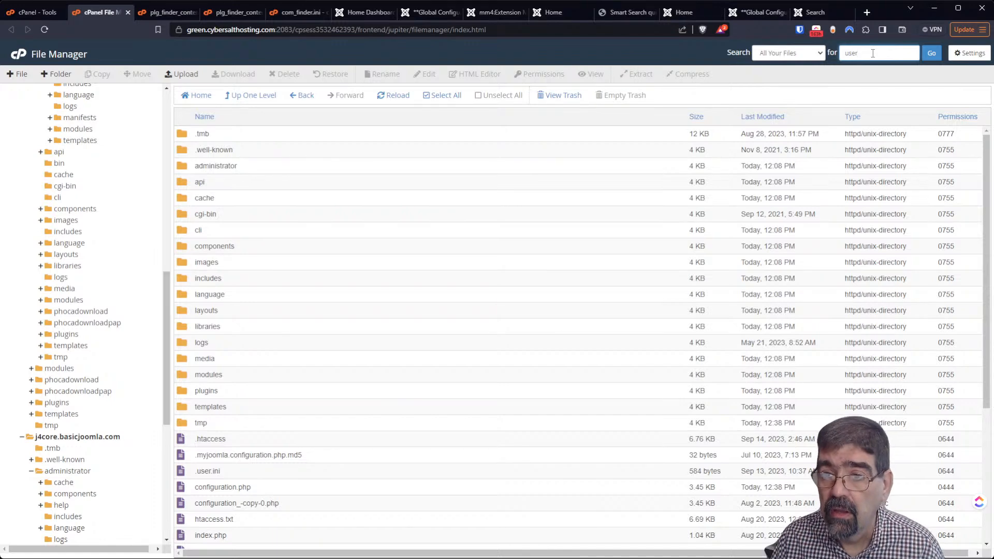
{"action": "left_click", "coordinate": [931, 53]}
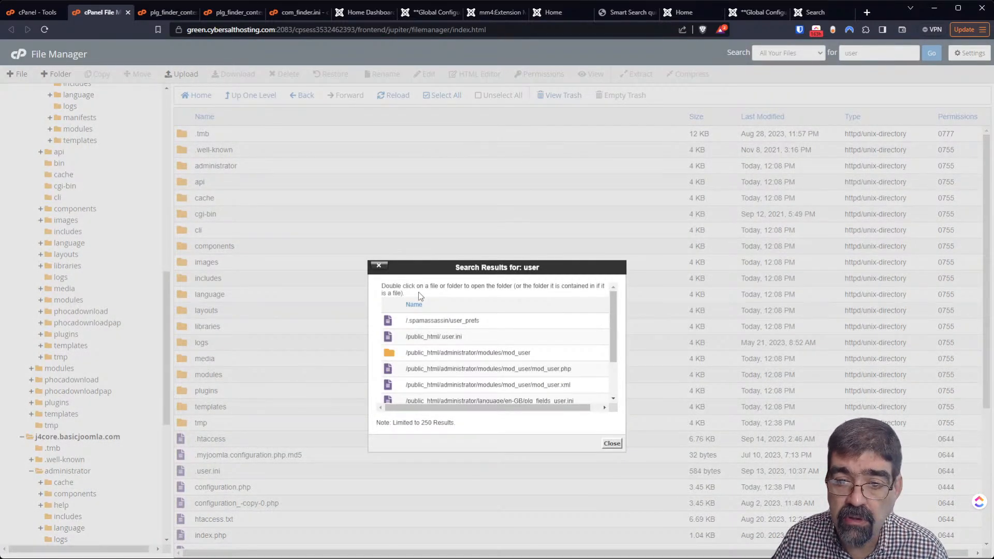
{"action": "left_click", "coordinate": [610, 443]}
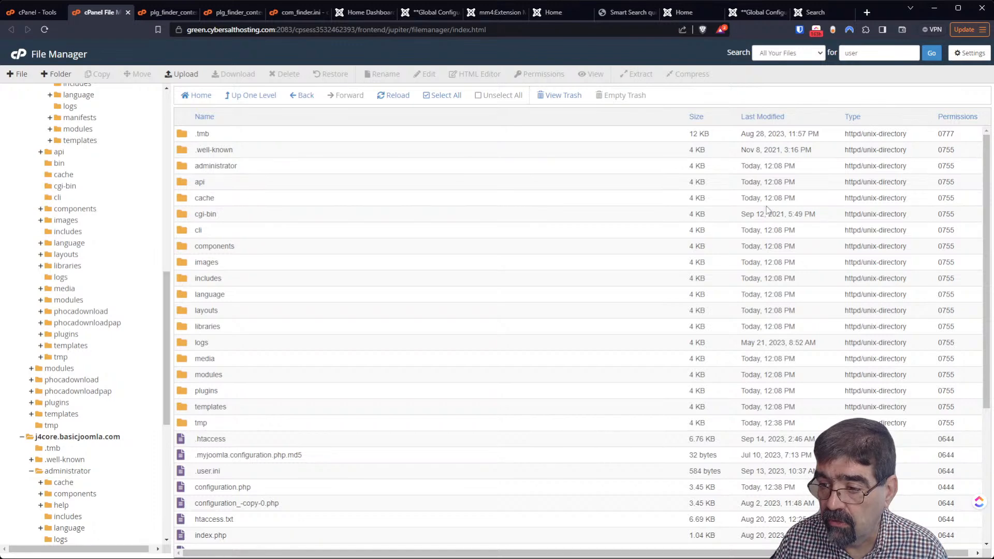
{"action": "double_click", "coordinate": [865, 54]}
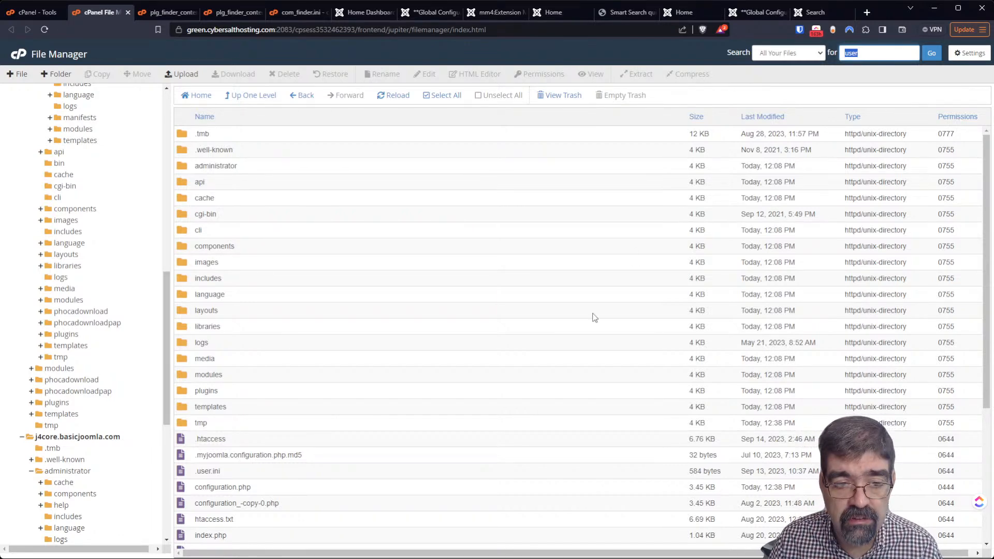
Browse plugins > finder > categories, then return up to the plugins folder listing
{"action": "double_click", "coordinate": [185, 393]}
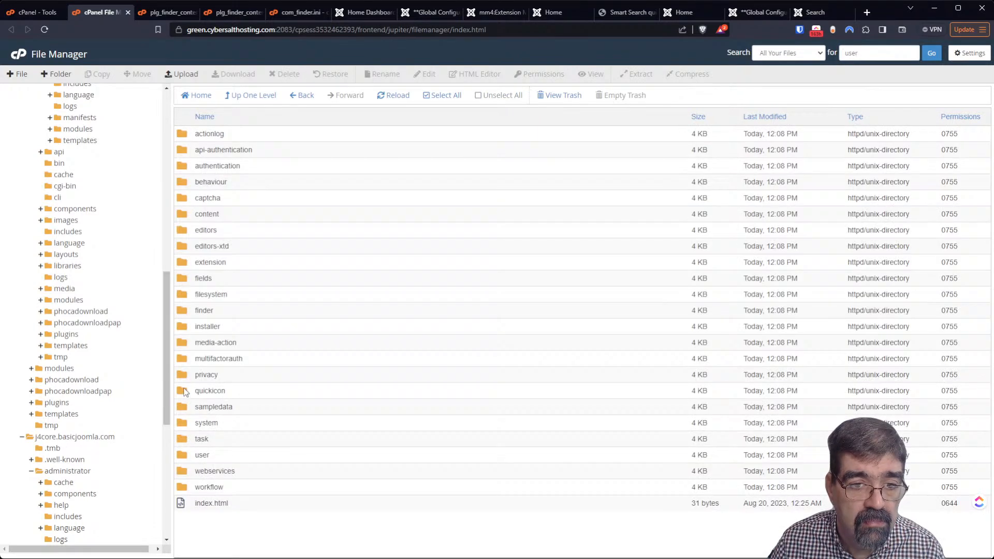
{"action": "double_click", "coordinate": [189, 311]}
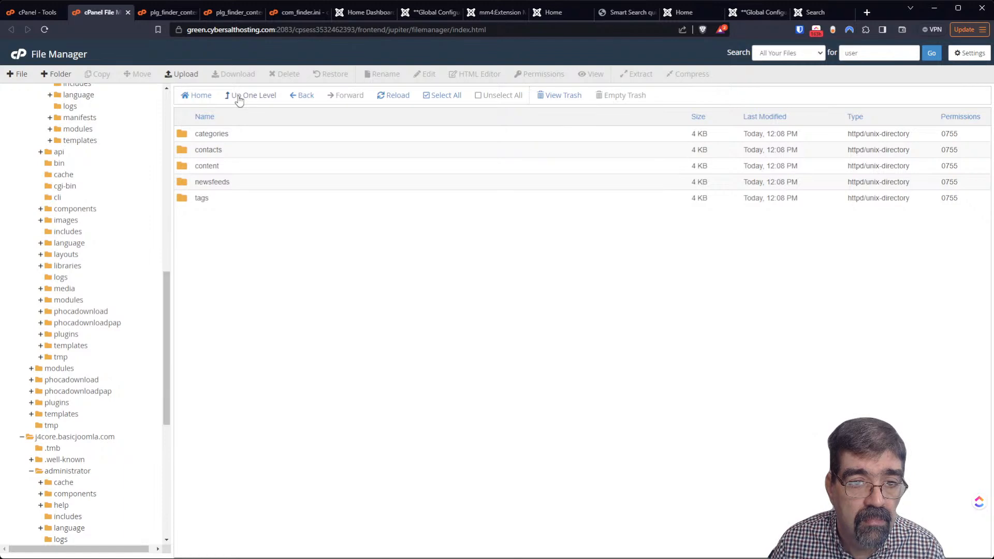
{"action": "double_click", "coordinate": [187, 136]}
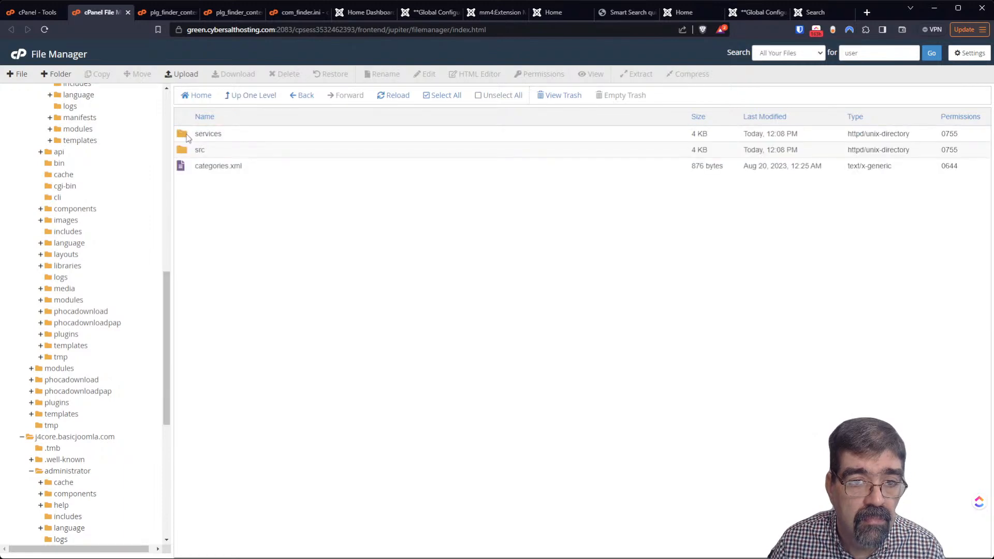
{"action": "left_click", "coordinate": [245, 100]}
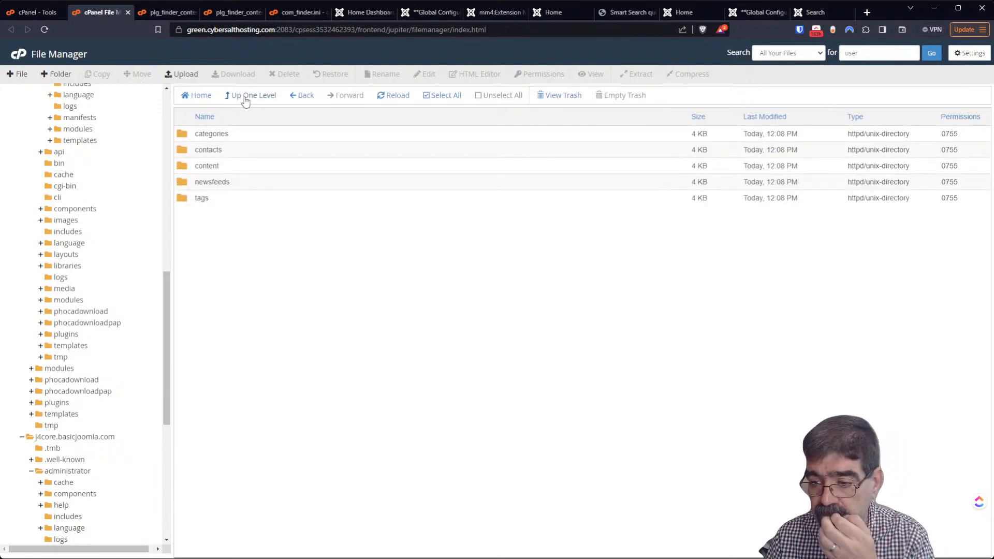
{"action": "left_click", "coordinate": [245, 100]}
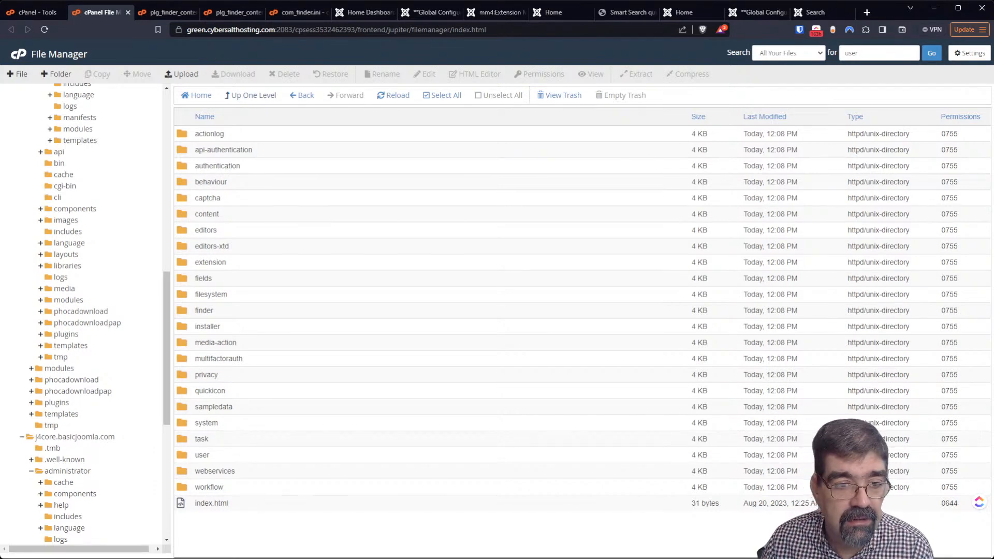
{"action": "scroll", "coordinate": [115, 255], "scroll_direction": "up", "scroll_amount": 5}
{"action": "scroll", "coordinate": [115, 256], "scroll_direction": "up", "scroll_amount": 5}
{"action": "scroll", "coordinate": [110, 255], "scroll_direction": "down", "scroll_amount": 4}
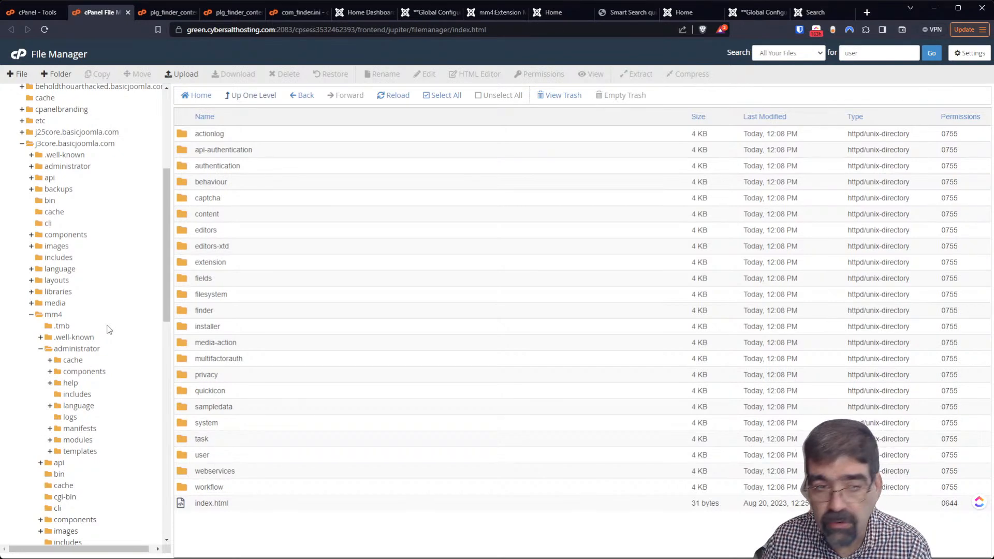
Open mm4's administrator com_finder/tmpl/searches/default.php in the code editor
{"action": "left_click", "coordinate": [83, 372]}
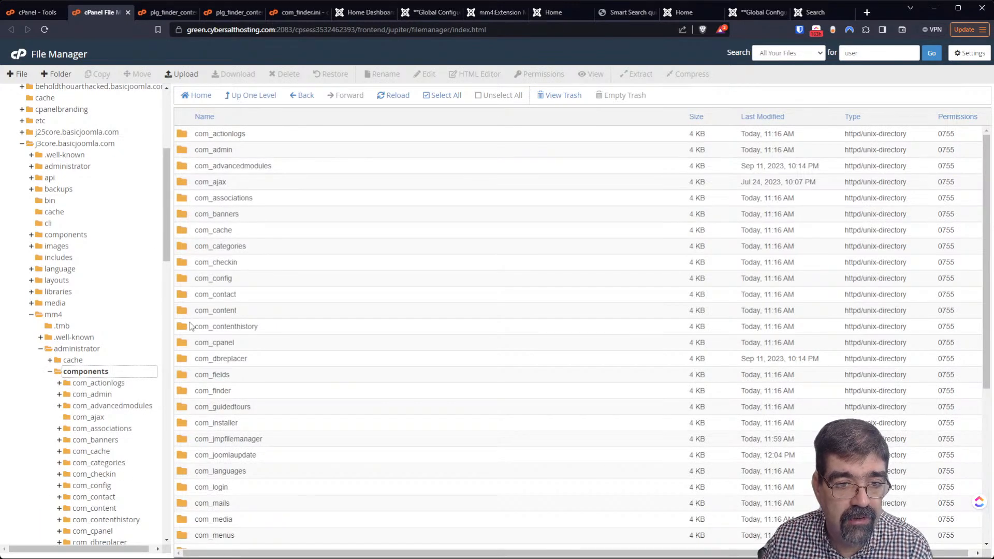
{"action": "double_click", "coordinate": [190, 391]}
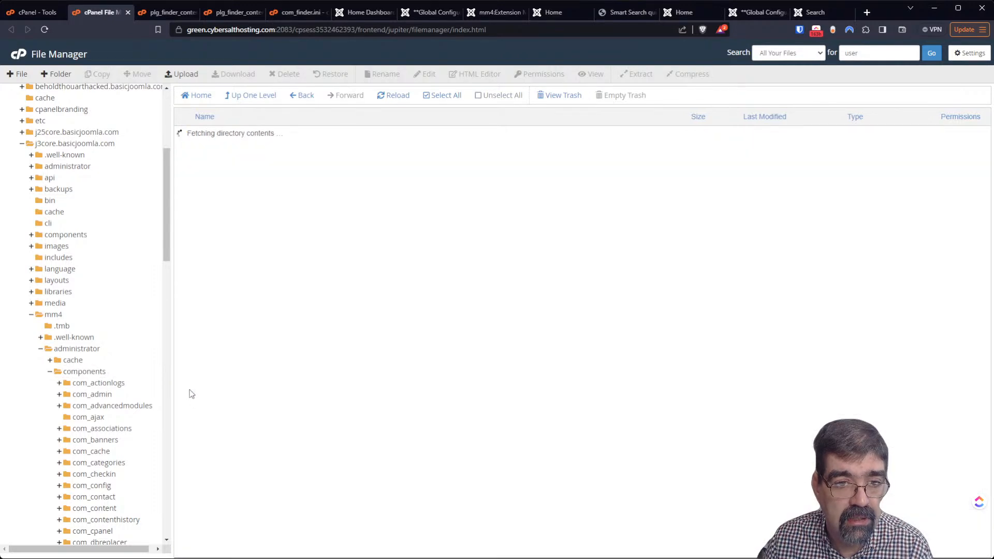
{"action": "left_click", "coordinate": [185, 218]}
{"action": "double_click", "coordinate": [185, 217]}
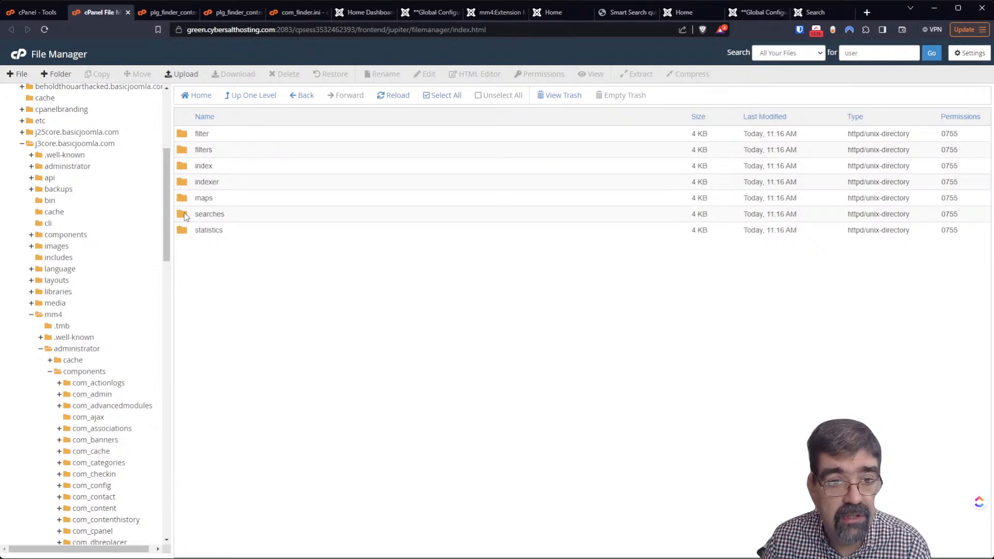
{"action": "double_click", "coordinate": [185, 215]}
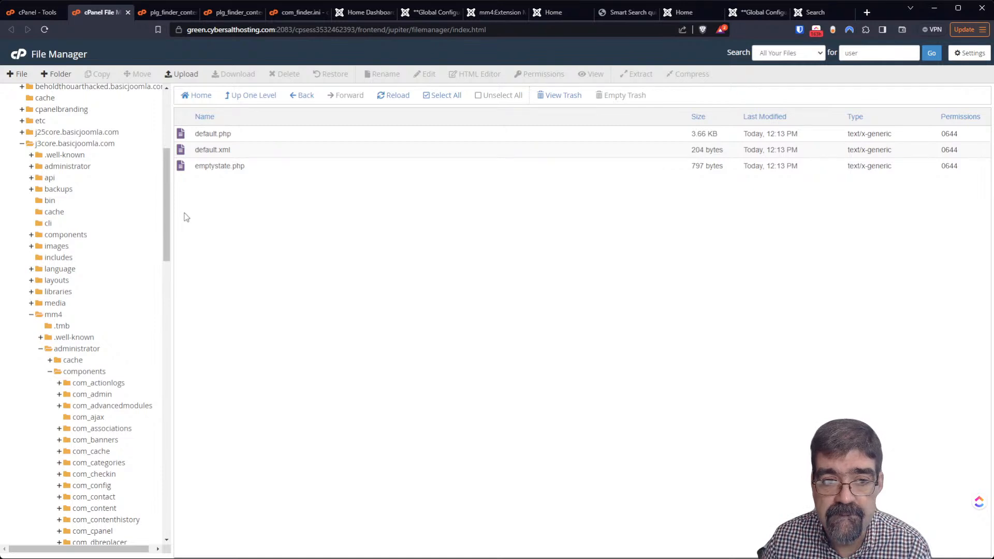
{"action": "right_click", "coordinate": [185, 137]}
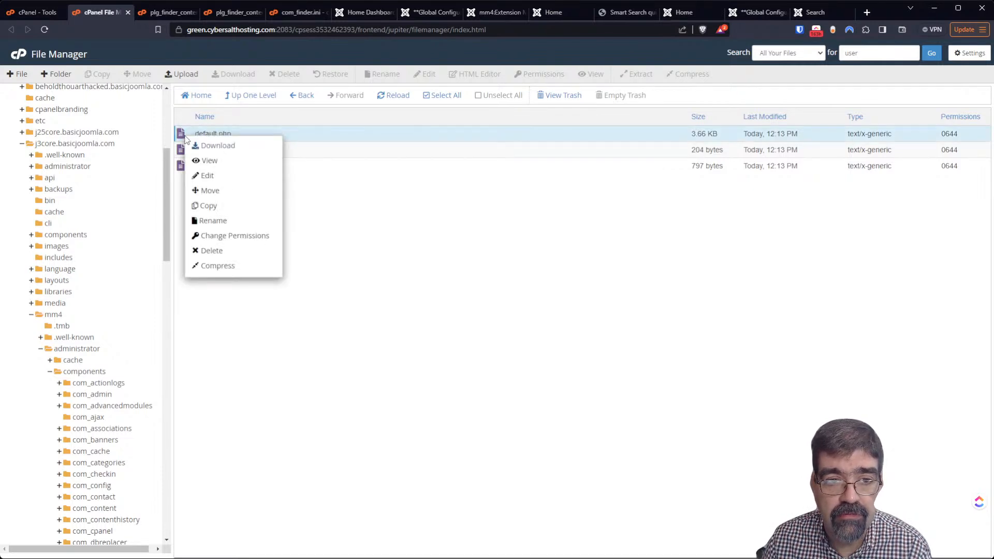
{"action": "left_click", "coordinate": [222, 176]}
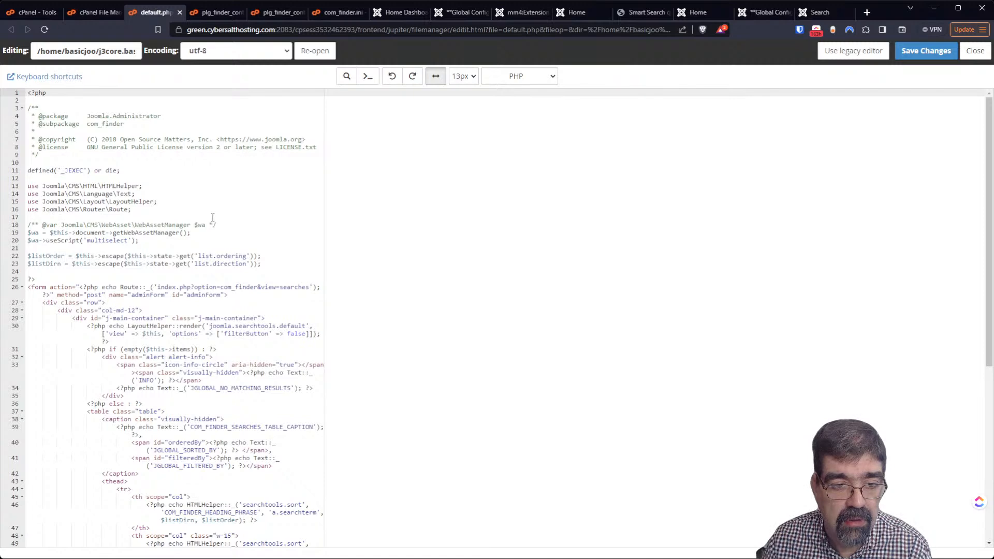
Read through the 84-line searches default.php, returning to the top without editing
{"action": "scroll", "coordinate": [212, 218], "scroll_direction": "down", "scroll_amount": 5}
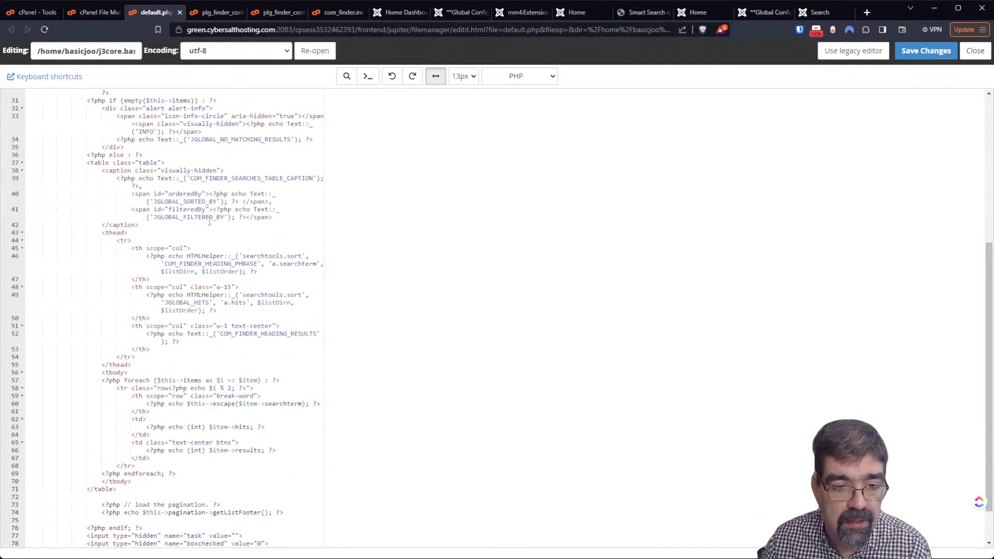
{"action": "scroll", "coordinate": [210, 221], "scroll_direction": "down", "scroll_amount": 2}
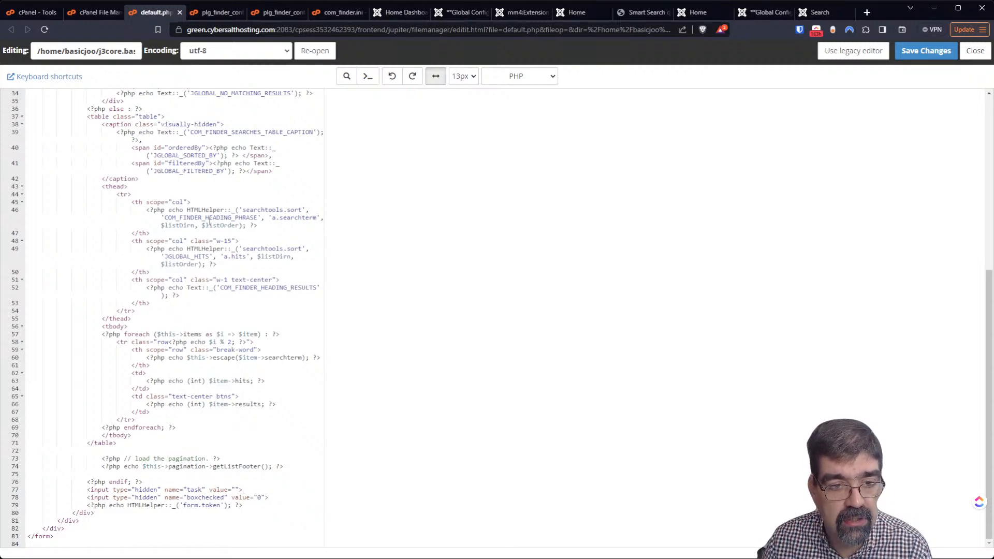
{"action": "scroll", "coordinate": [210, 222], "scroll_direction": "up", "scroll_amount": 10}
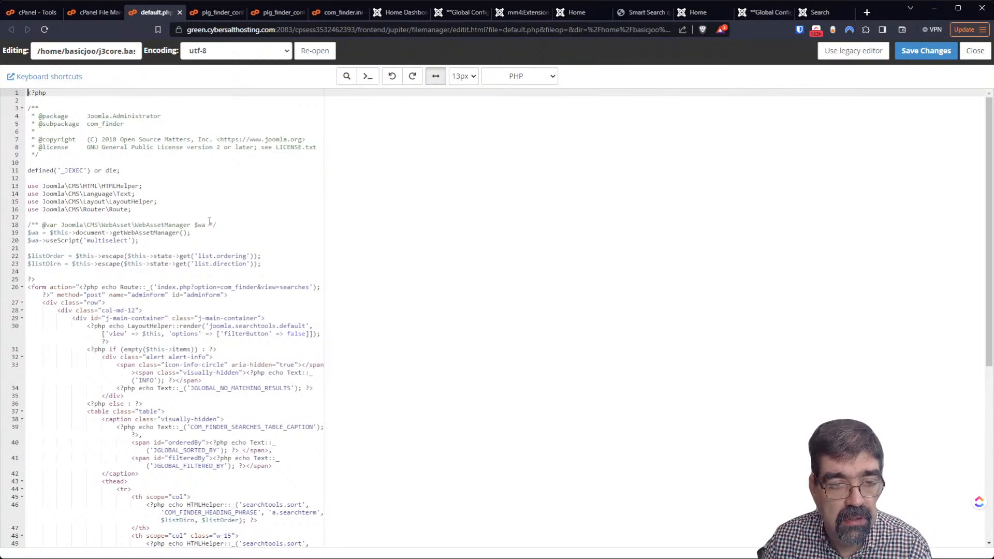
Go back to the file listing and check the administrator com_finder tmpl folder
{"action": "left_click", "coordinate": [100, 17]}
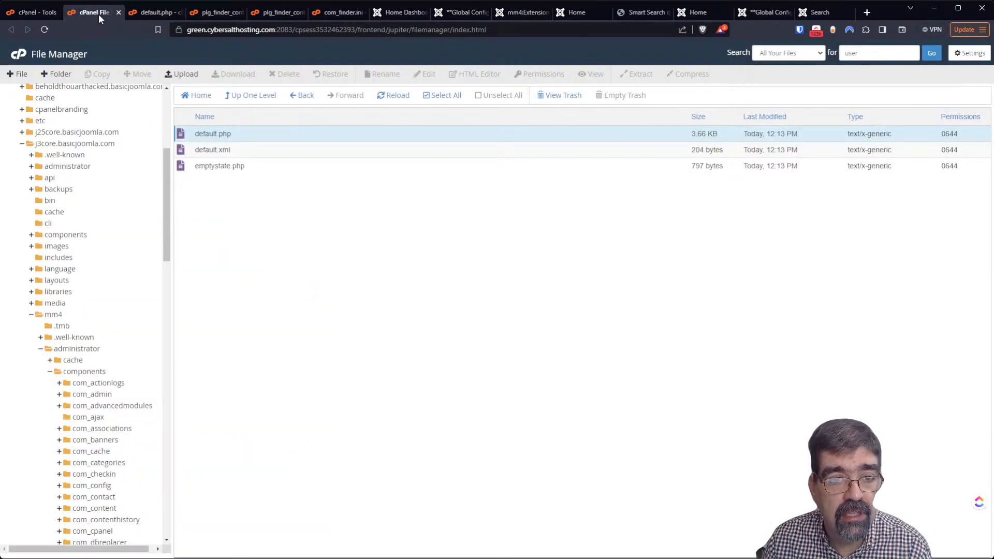
{"action": "left_click", "coordinate": [240, 97]}
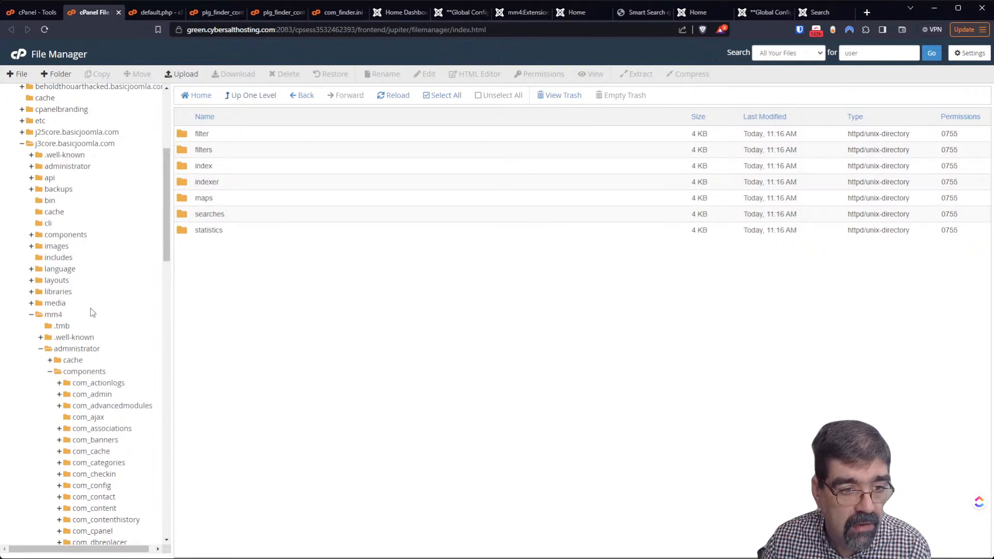
{"action": "scroll", "coordinate": [104, 310], "scroll_direction": "down", "scroll_amount": 12}
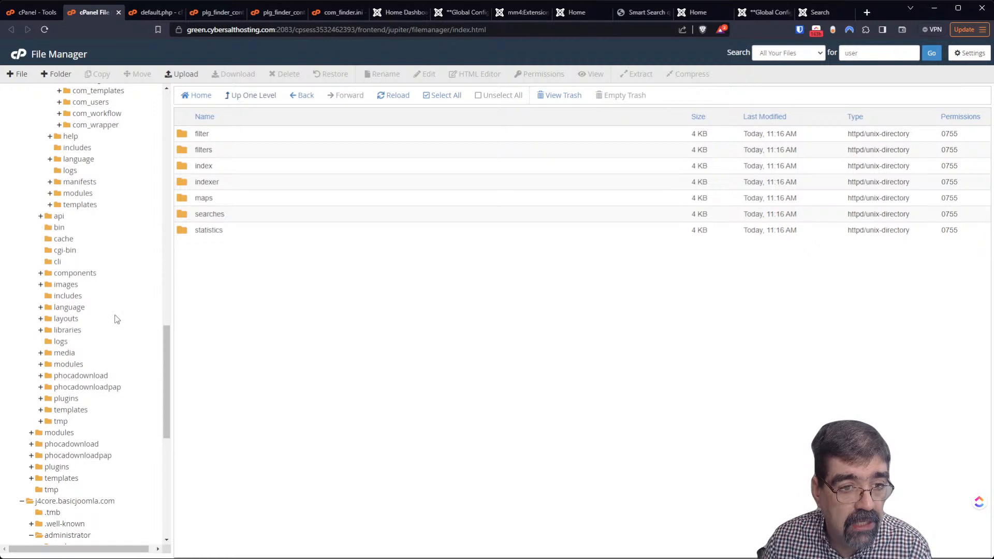
{"action": "scroll", "coordinate": [116, 319], "scroll_direction": "down", "scroll_amount": 3}
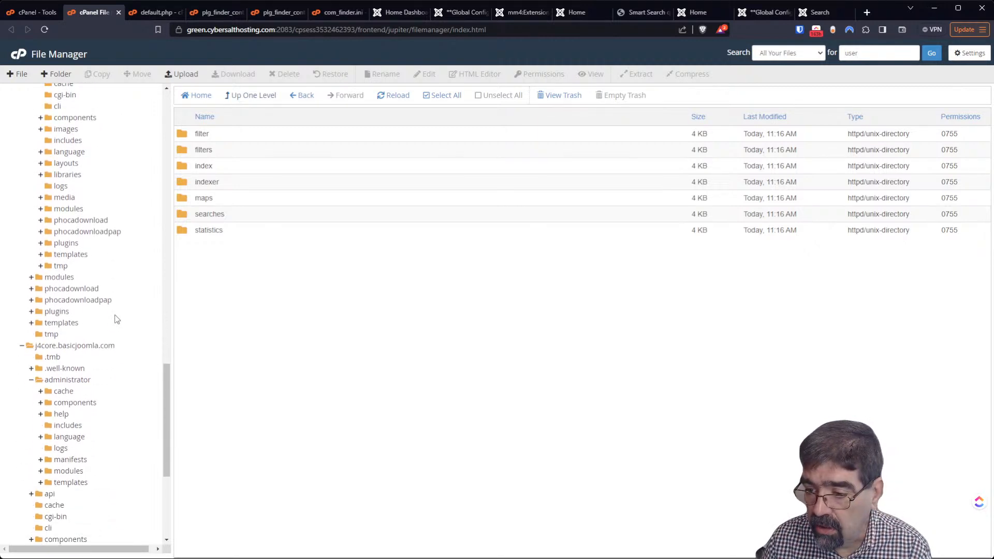
{"action": "left_click", "coordinate": [71, 407]}
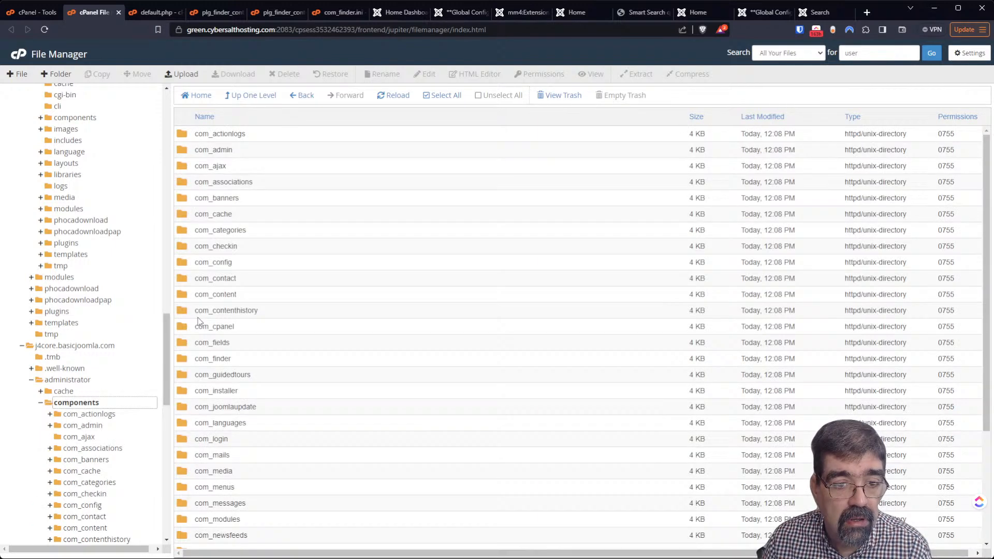
{"action": "double_click", "coordinate": [182, 359]}
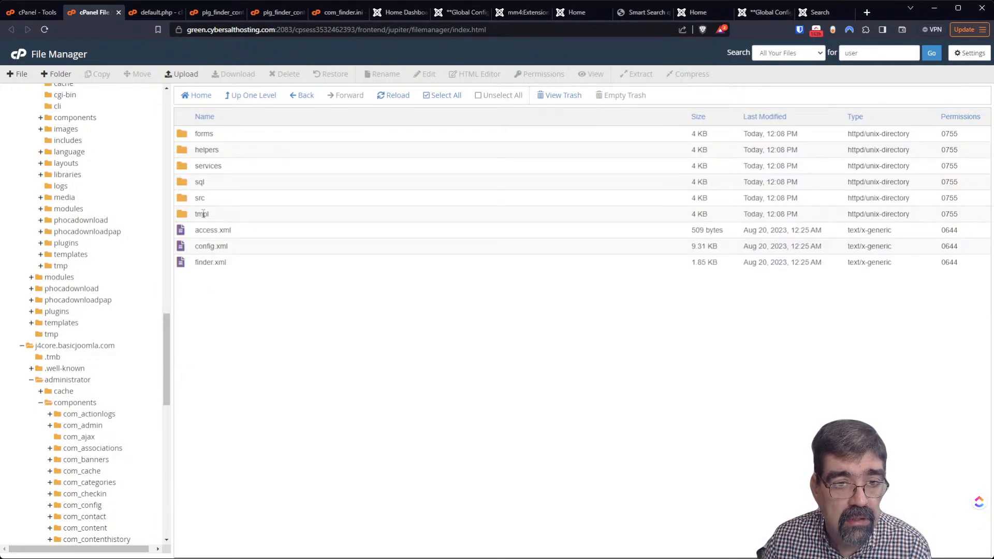
{"action": "double_click", "coordinate": [182, 218]}
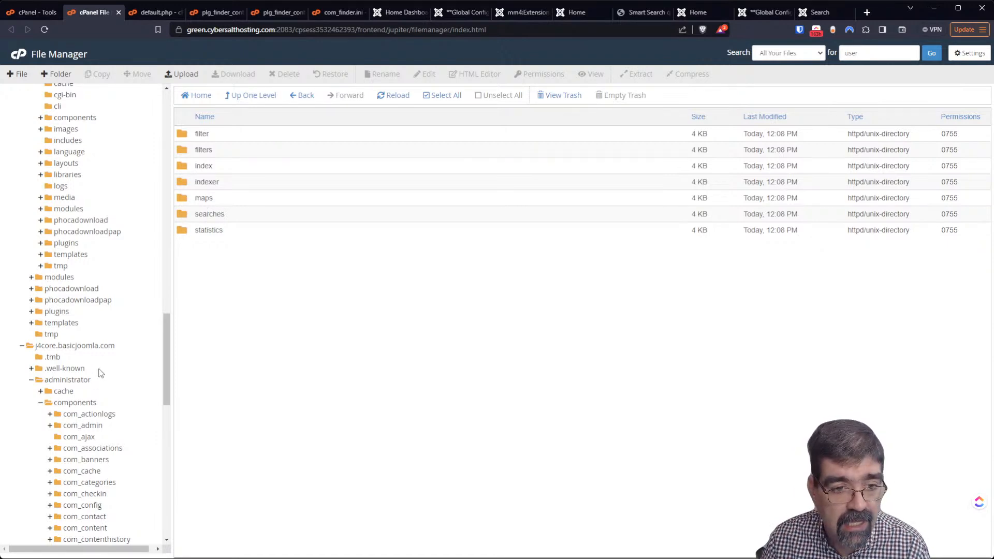
{"action": "scroll", "coordinate": [99, 380], "scroll_direction": "down", "scroll_amount": 4}
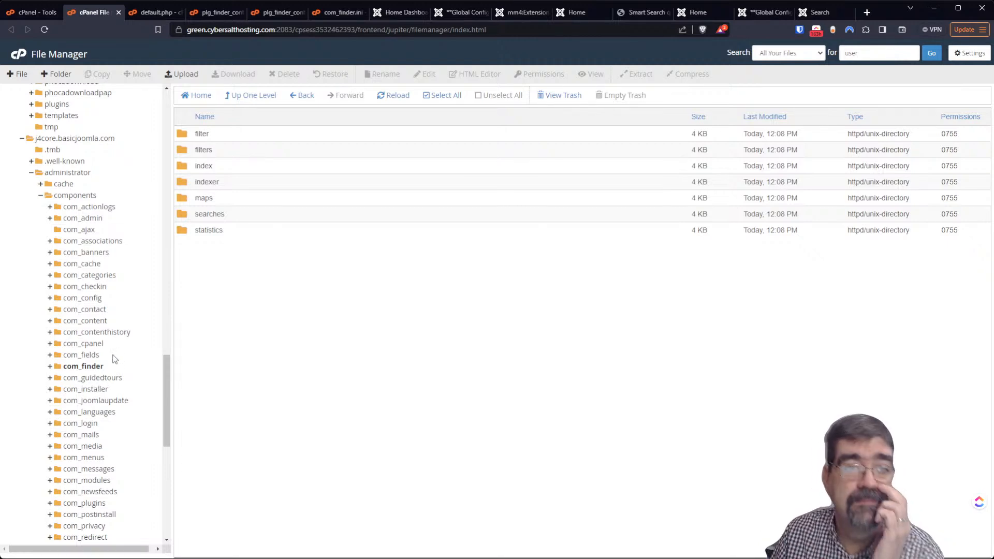
Open the front-end components/com_finder/tmpl/search folder holding default_result.php and default_form.php
{"action": "left_click", "coordinate": [31, 173]}
{"action": "left_click", "coordinate": [51, 298]}
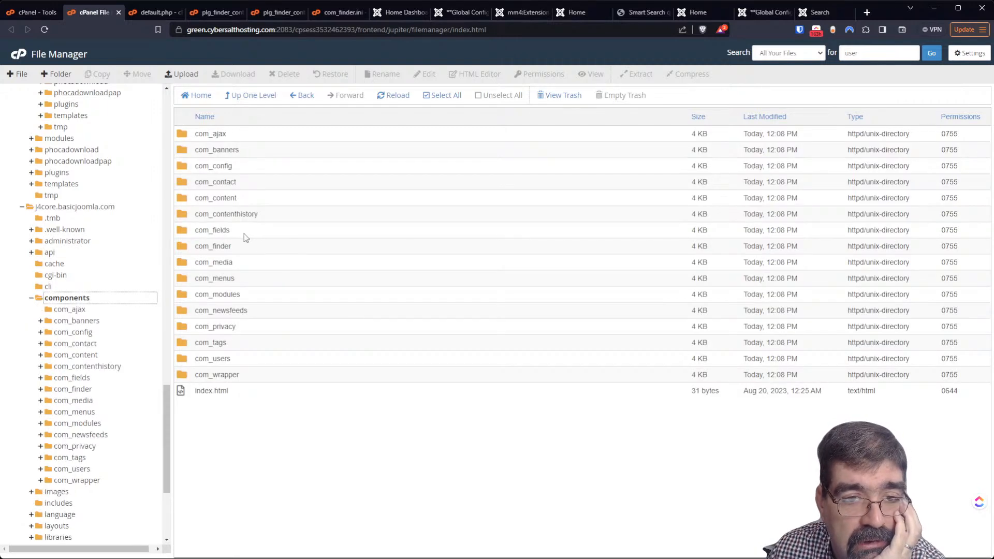
{"action": "double_click", "coordinate": [185, 247]}
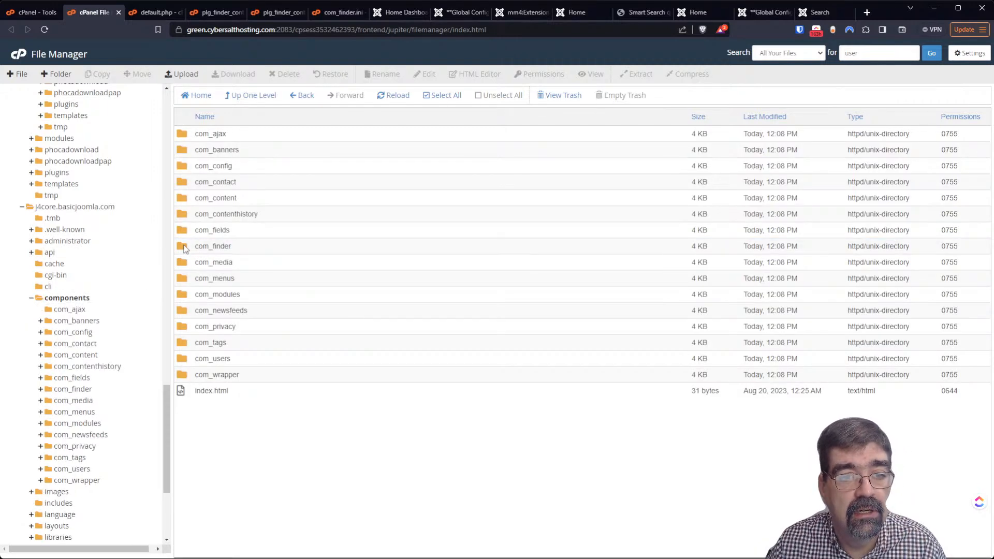
{"action": "double_click", "coordinate": [181, 167]}
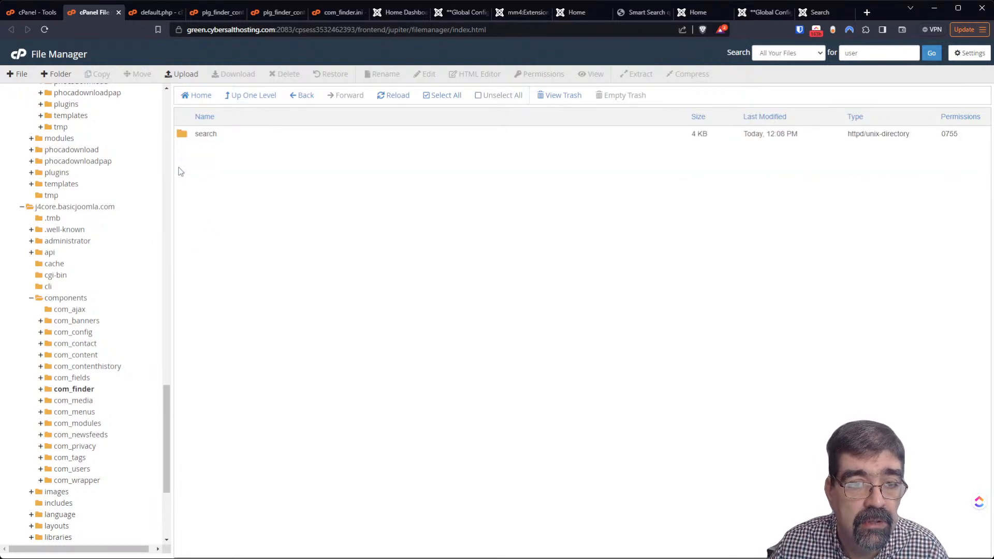
{"action": "double_click", "coordinate": [189, 135]}
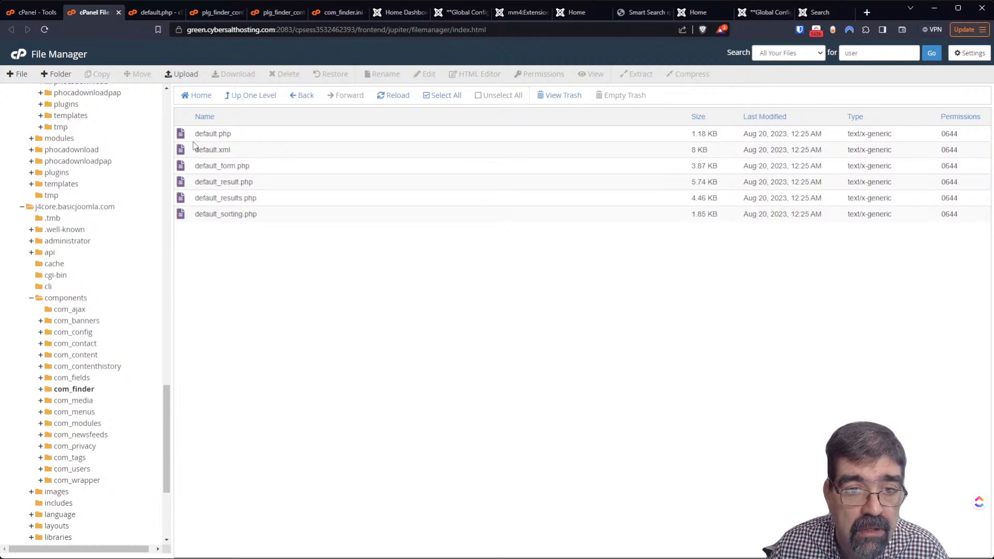
{"action": "left_click", "coordinate": [186, 200]}
{"action": "right_click", "coordinate": [186, 199]}
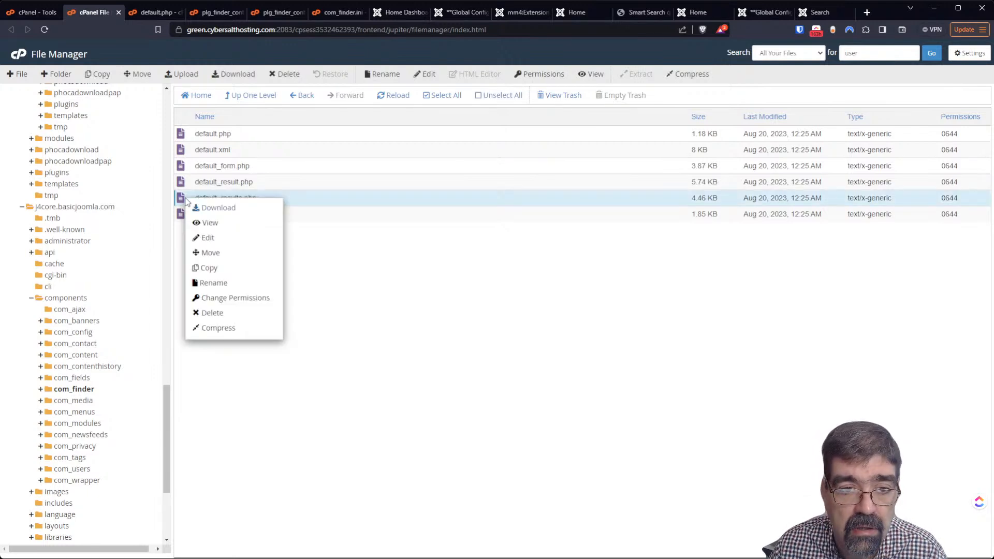
{"action": "left_click", "coordinate": [222, 238]}
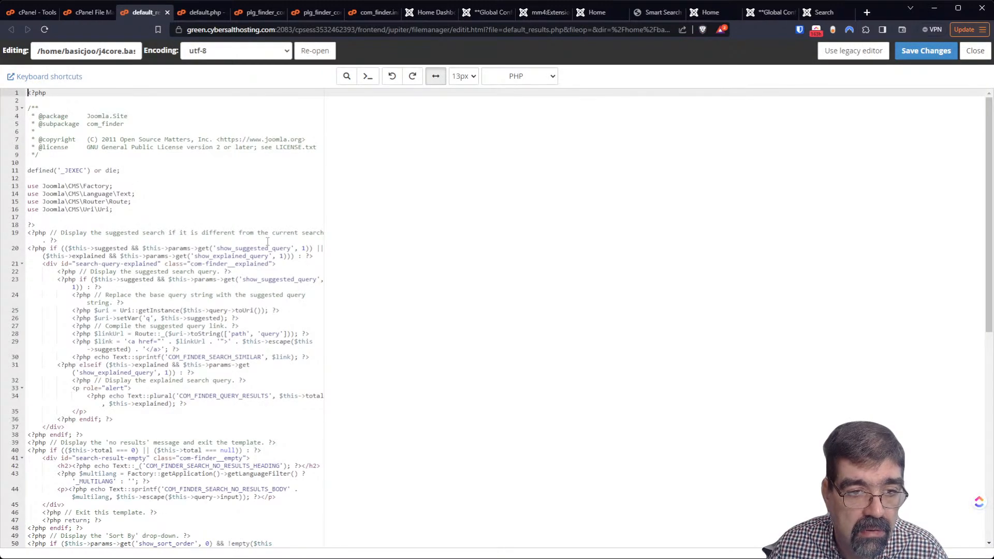
{"action": "scroll", "coordinate": [268, 241], "scroll_direction": "down", "scroll_amount": 3}
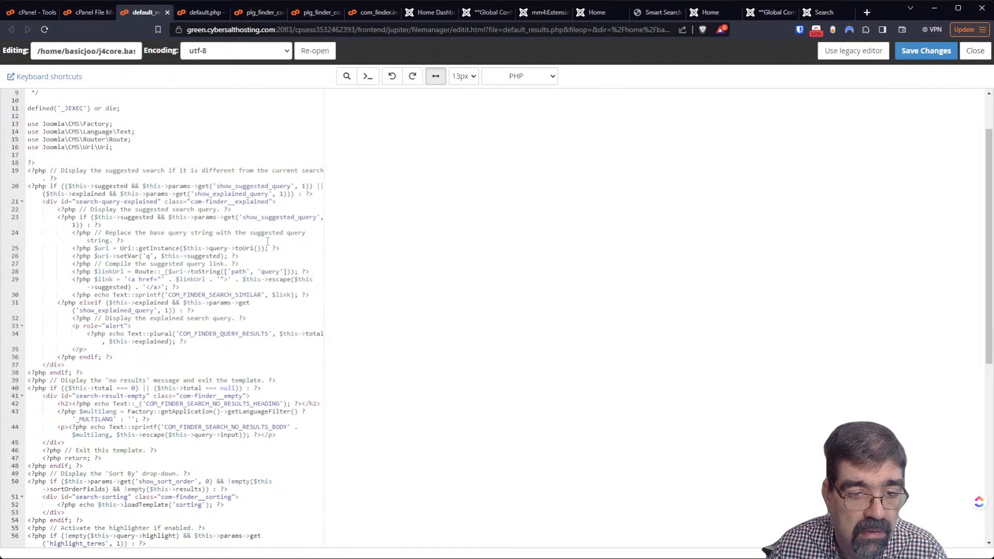
{"action": "scroll", "coordinate": [267, 242], "scroll_direction": "down", "scroll_amount": 4}
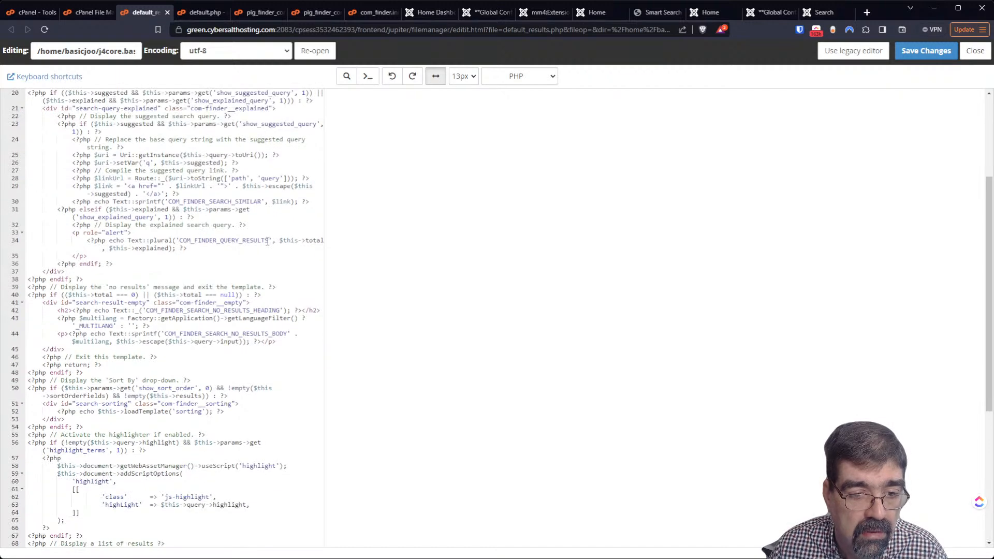
{"action": "scroll", "coordinate": [266, 236], "scroll_direction": "down", "scroll_amount": 10}
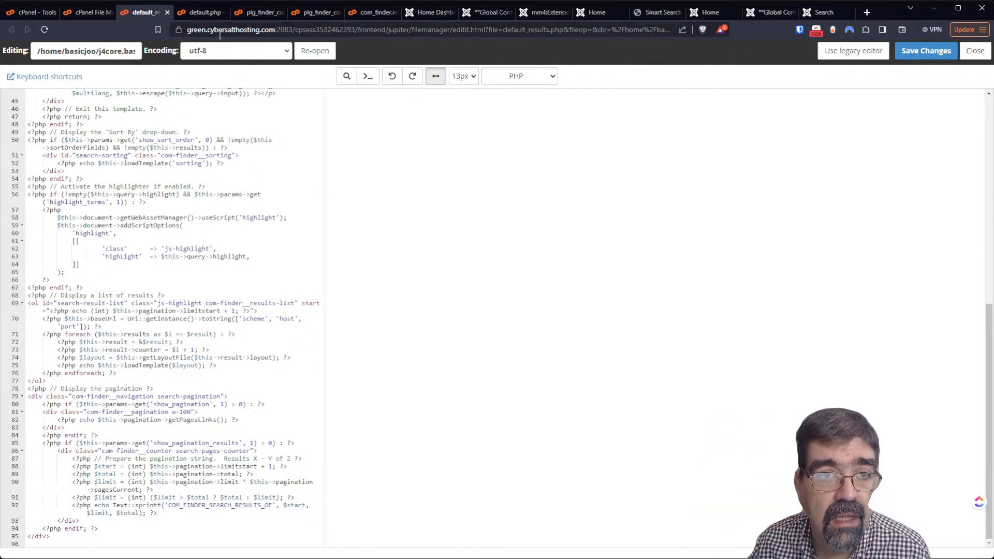
{"action": "left_click", "coordinate": [167, 12]}
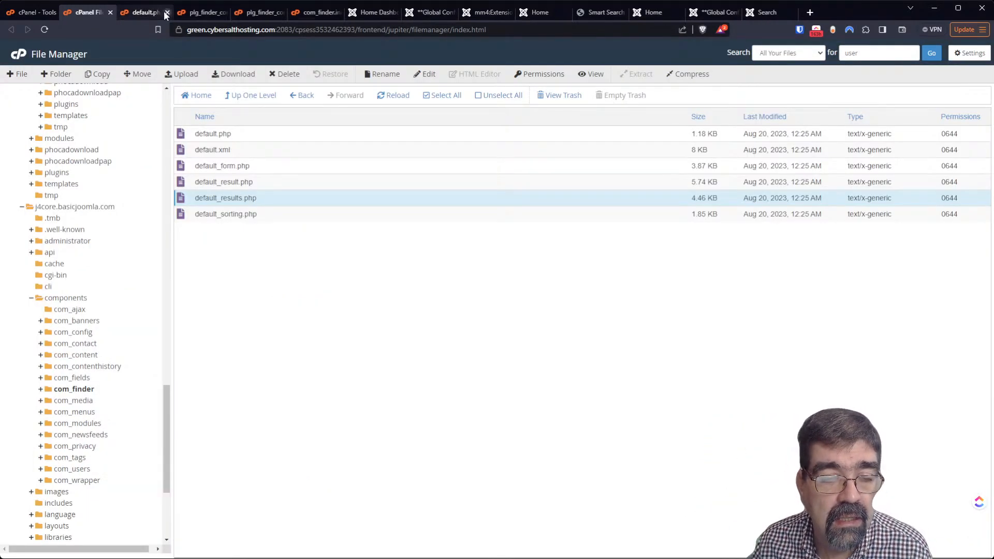
Return to the plg_finder_content.ini editor and reveal its full administrator/language/en-GB path
{"action": "left_click", "coordinate": [188, 14]}
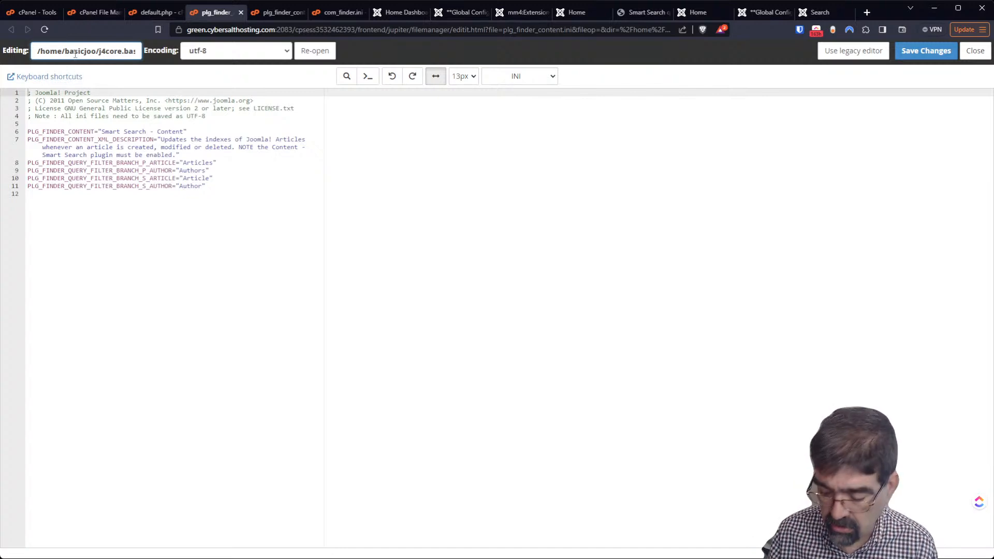
{"action": "key", "text": "Right"}
{"action": "key", "text": "Right"}
{"action": "key", "text": "Right"}
{"action": "key", "text": "Right"}
{"action": "key", "text": "Right"}
{"action": "key", "text": "Right"}
{"action": "key", "text": "Right"}
{"action": "key", "text": "Right"}
{"action": "key", "text": "Right"}
{"action": "key", "text": "Right"}
{"action": "key", "text": "Right"}
{"action": "key", "text": "Right"}
{"action": "key", "text": "Right"}
{"action": "key", "text": "Right"}
{"action": "key", "text": "Right"}
{"action": "key", "text": "Right"}
{"action": "key", "text": "Right"}
{"action": "key", "text": "Right"}
{"action": "key", "text": "Right"}
{"action": "key", "text": "Right"}
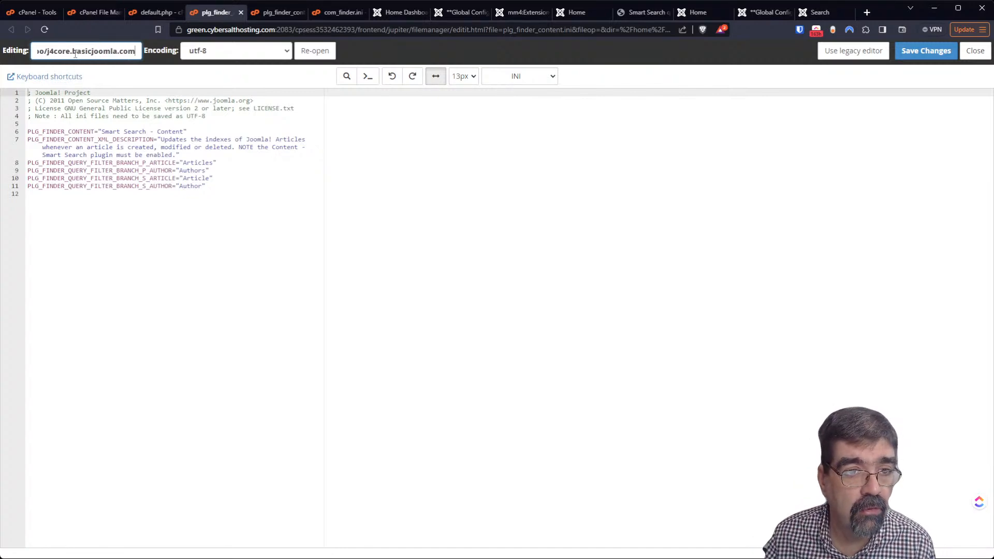
{"action": "key", "text": "Right"}
{"action": "key", "text": "Right"}
{"action": "key", "text": "Right"}
{"action": "key", "text": "Right"}
{"action": "key", "text": "Right"}
{"action": "key", "text": "Right"}
{"action": "key", "text": "Right"}
{"action": "key", "text": "Right"}
{"action": "key", "text": "Right"}
{"action": "key", "text": "Right"}
{"action": "key", "text": "Right"}
{"action": "key", "text": "Right"}
{"action": "key", "text": "Right"}
{"action": "key", "text": "Right"}
{"action": "key", "text": "Right"}
{"action": "key", "text": "Right"}
{"action": "key", "text": "Right"}
{"action": "key", "text": "Right"}
{"action": "key", "text": "Right"}
{"action": "key", "text": "Right"}
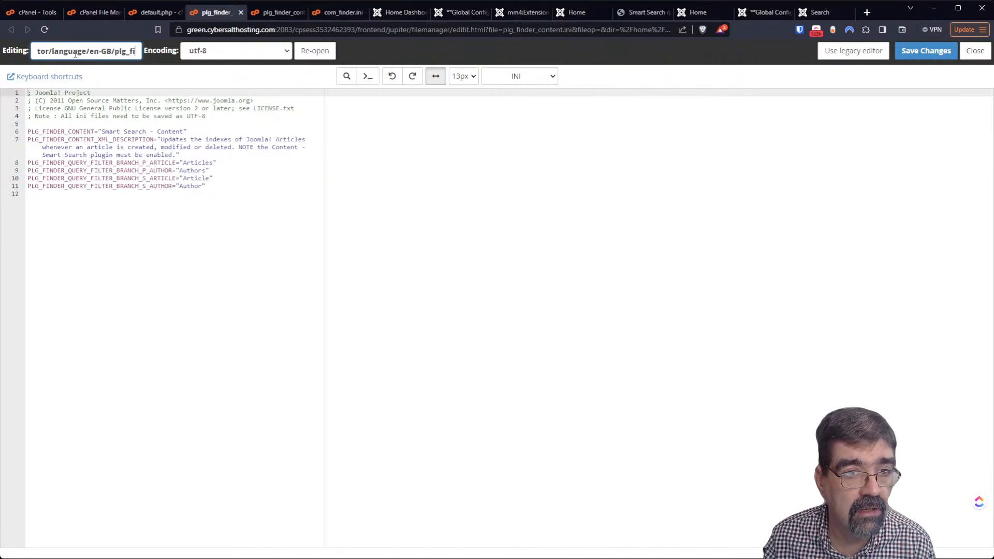
{"action": "key", "text": "Right"}
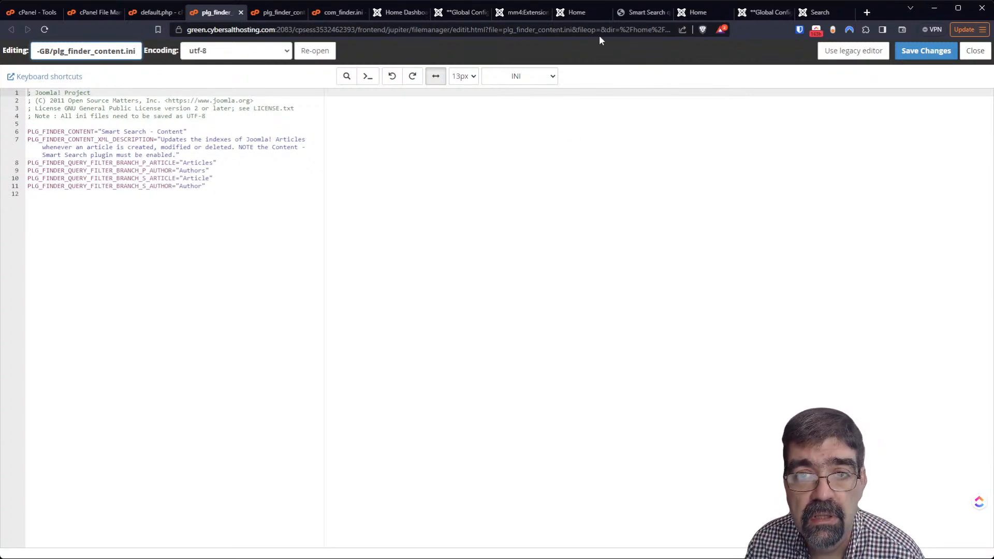
Switch back to the front-end Smart Search results page for 'amplified'
{"action": "left_click", "coordinate": [638, 13]}
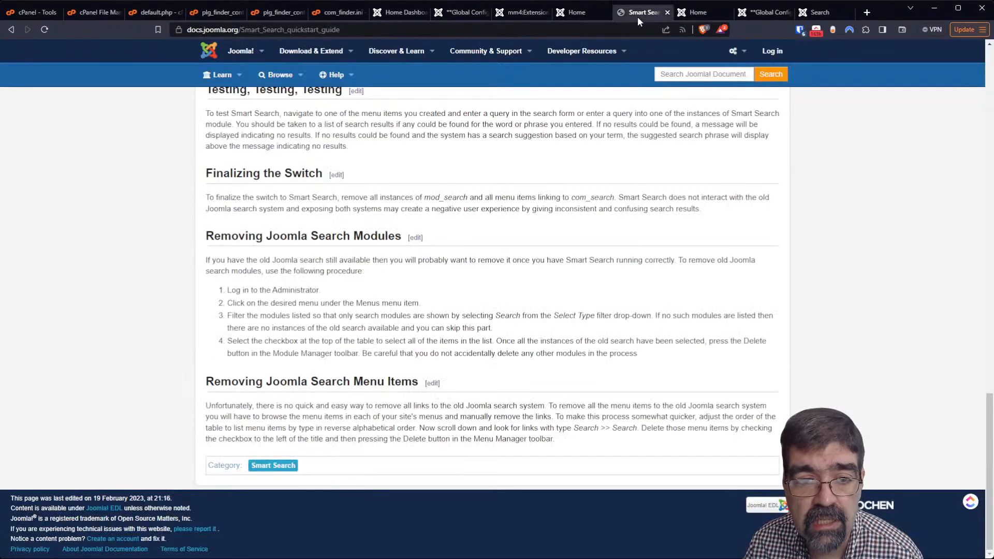
{"action": "left_click", "coordinate": [455, 16]}
{"action": "left_click", "coordinate": [517, 14]}
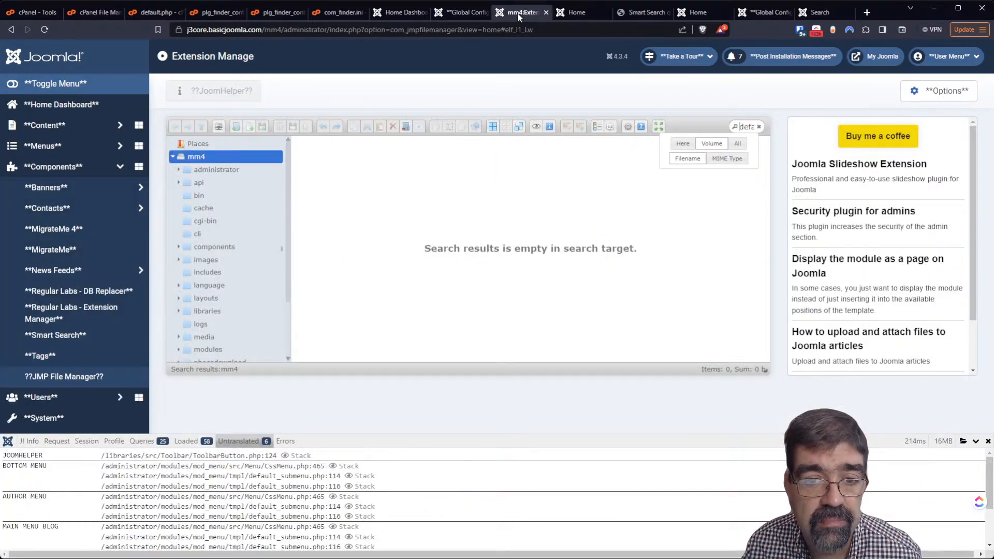
{"action": "left_click", "coordinate": [398, 15]}
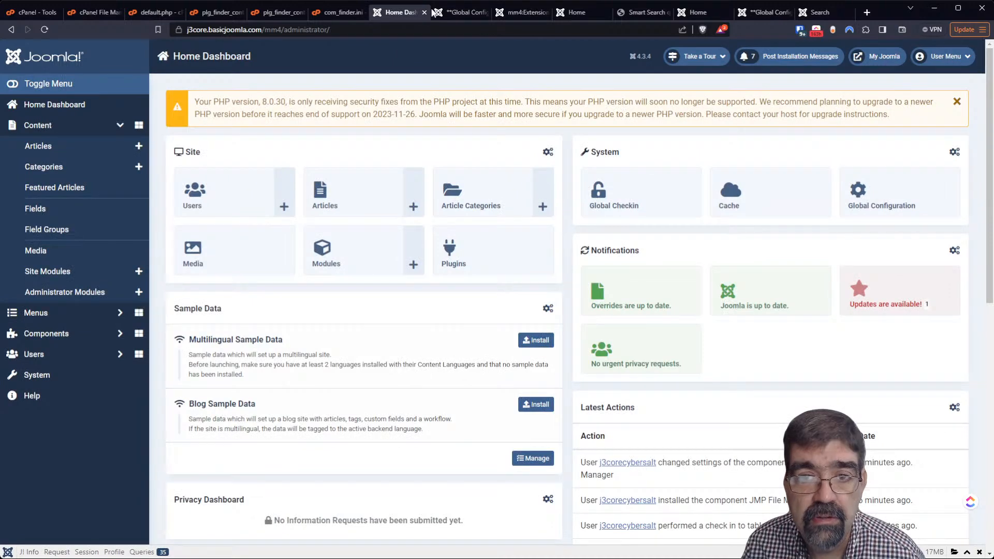
{"action": "left_click", "coordinate": [581, 16]}
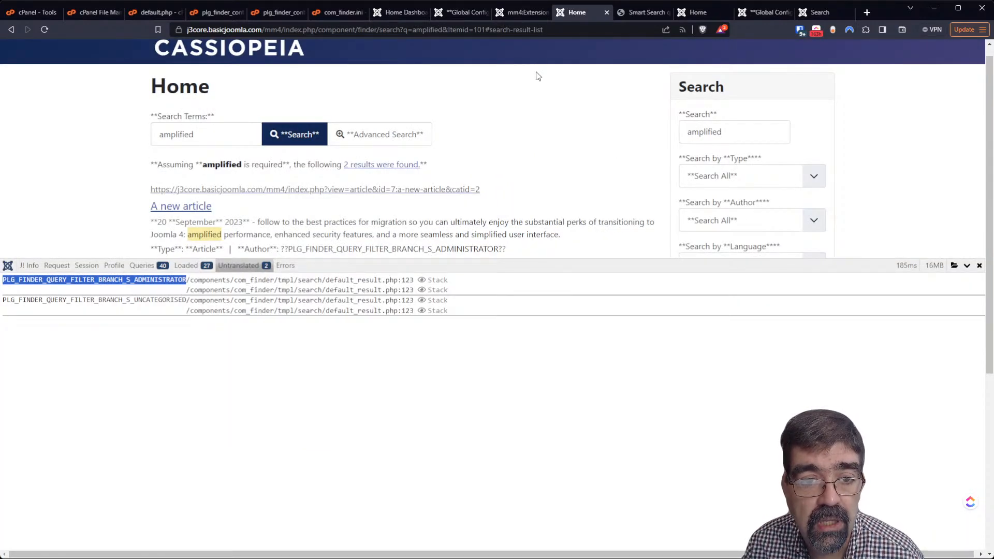
Drag the debug console smaller so both 'amplified' results are visible
{"action": "left_click_drag", "start_coordinate": [546, 262], "coordinate": [572, 394]}
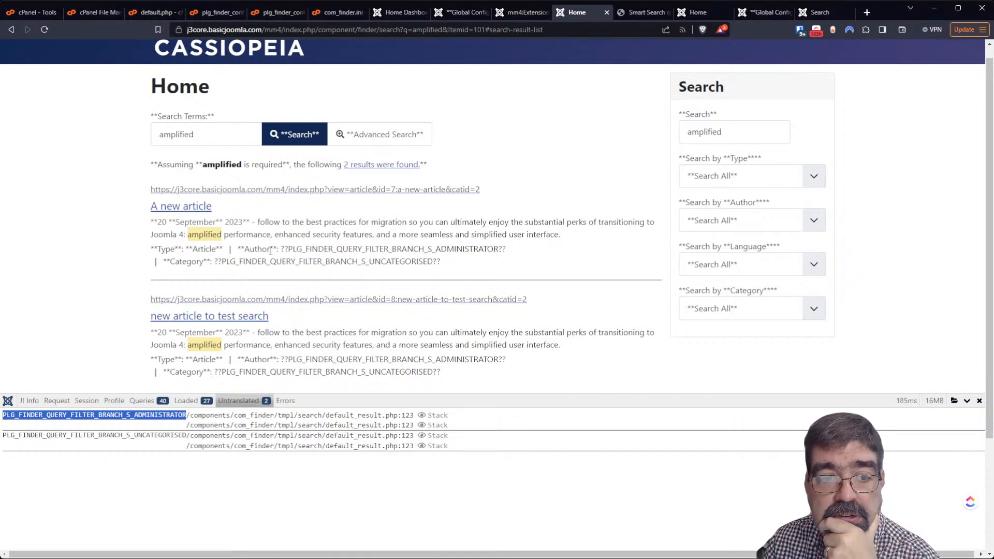
Select the first result's full Author value ??PLG_FINDER_QUERY_FILTER_BRANCH_S_ADMINISTRATOR??
{"action": "left_click", "coordinate": [292, 248]}
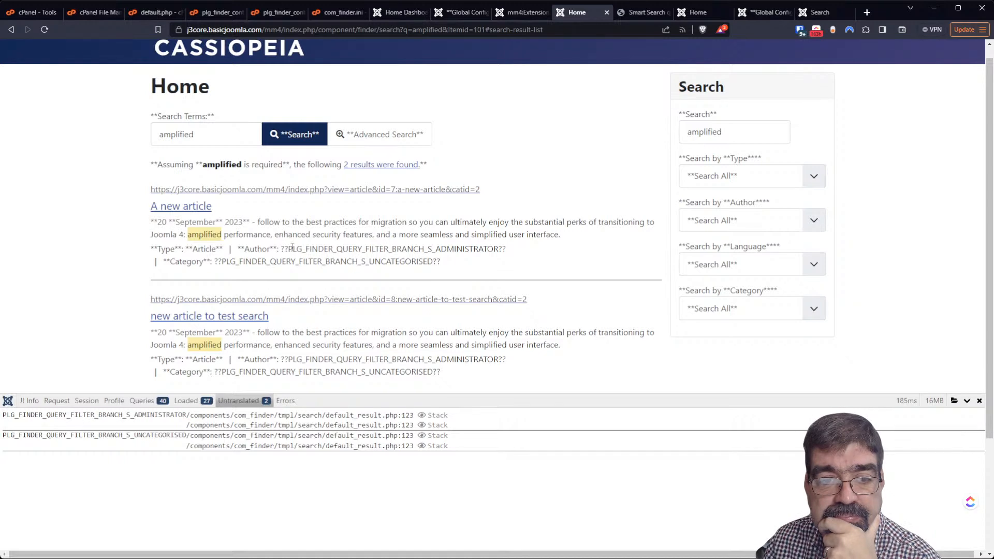
{"action": "left_click_drag", "start_coordinate": [288, 248], "coordinate": [380, 246]}
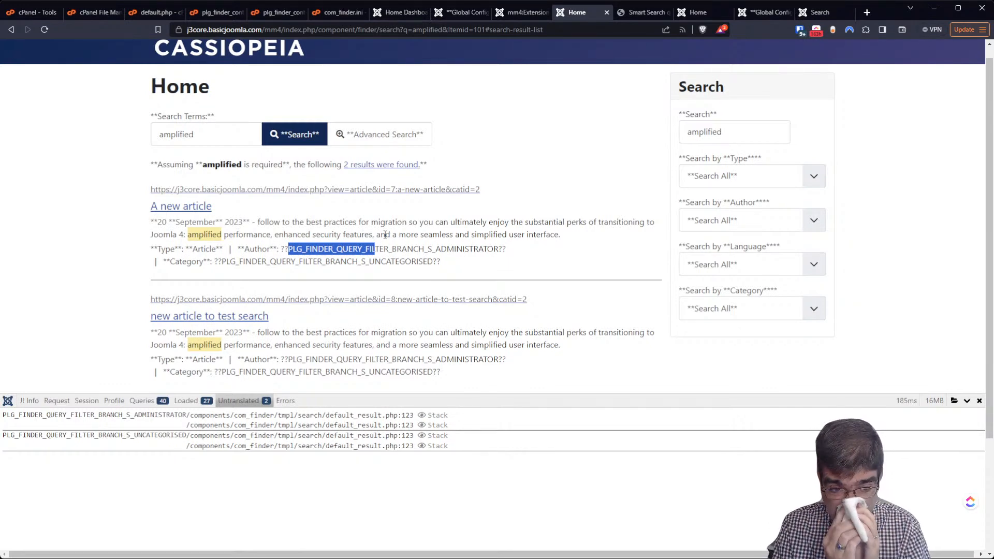
{"action": "left_click", "coordinate": [414, 243]}
{"action": "left_click_drag", "start_coordinate": [281, 251], "coordinate": [498, 246]}
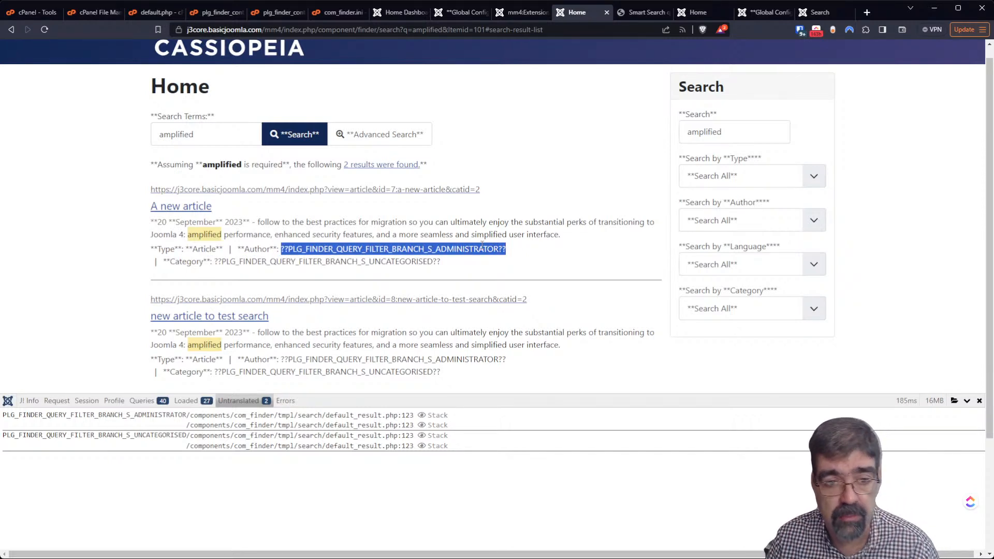
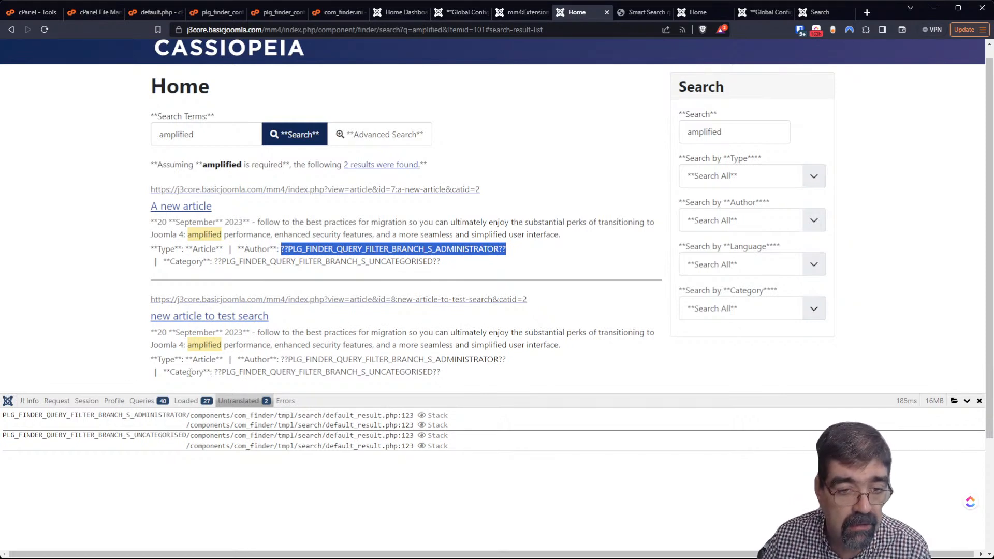
List the language files loaded for the 'amplified' page, then bring up plg_finder_content.ini in the code editor
{"action": "left_click", "coordinate": [187, 405]}
{"action": "left_click", "coordinate": [187, 401]}
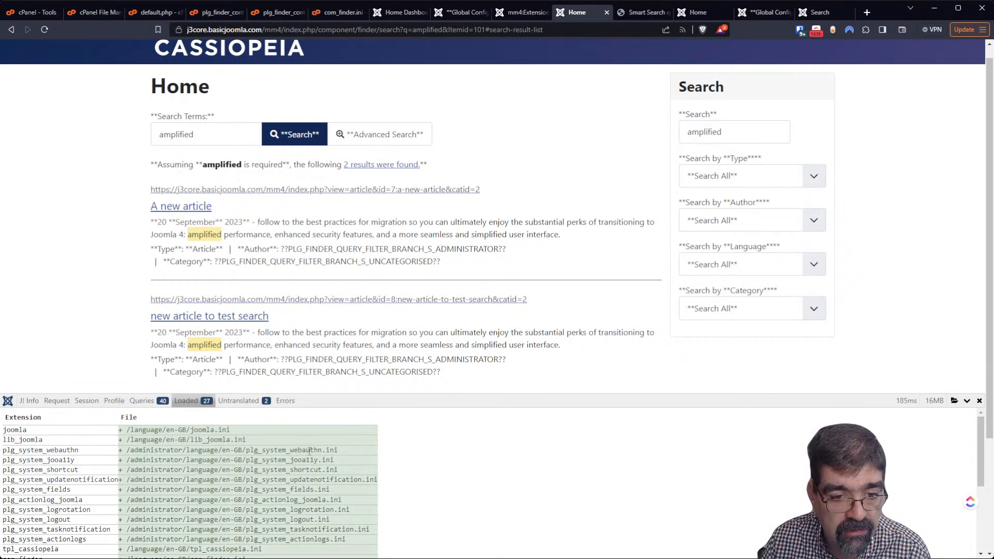
{"action": "scroll", "coordinate": [499, 480], "scroll_direction": "down", "scroll_amount": 2}
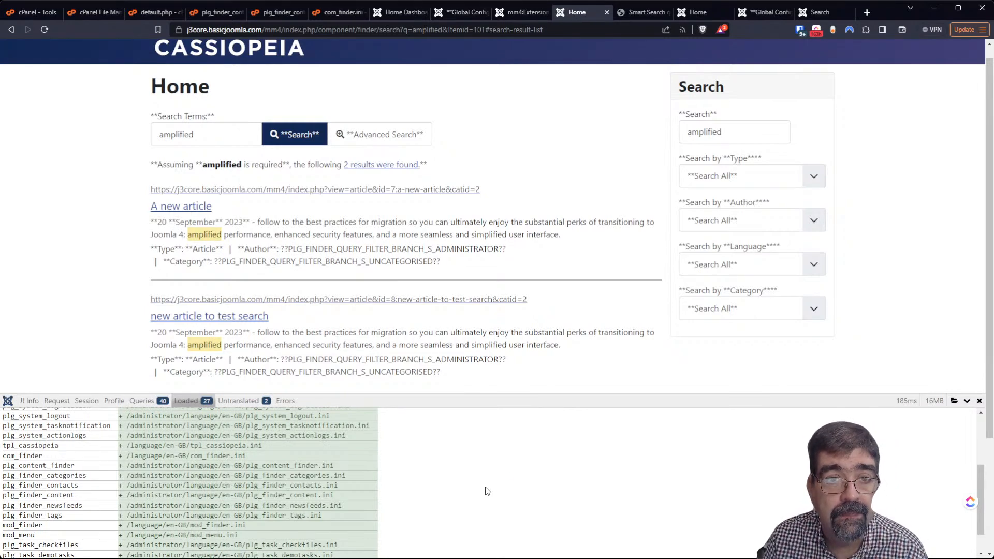
{"action": "left_click", "coordinate": [274, 13]}
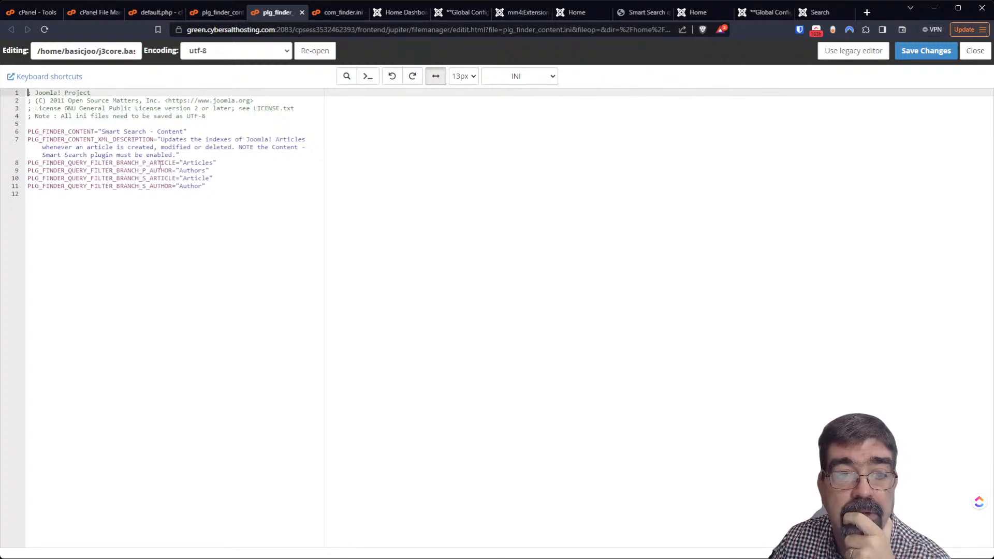
Close the Smart Search quickstart guide and j4core home page tabs, returning to the 'amplified' results
{"action": "left_click", "coordinate": [634, 12]}
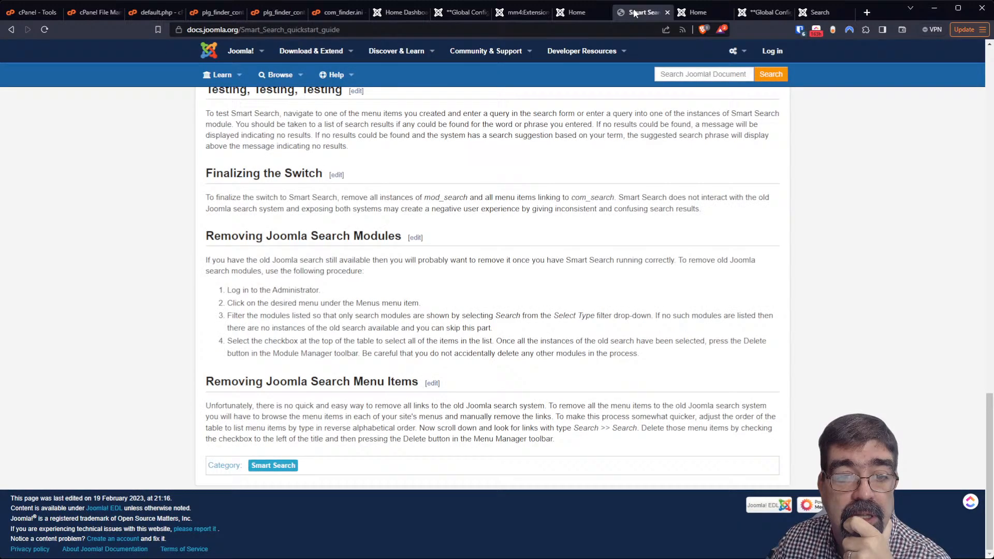
{"action": "left_click", "coordinate": [667, 12]}
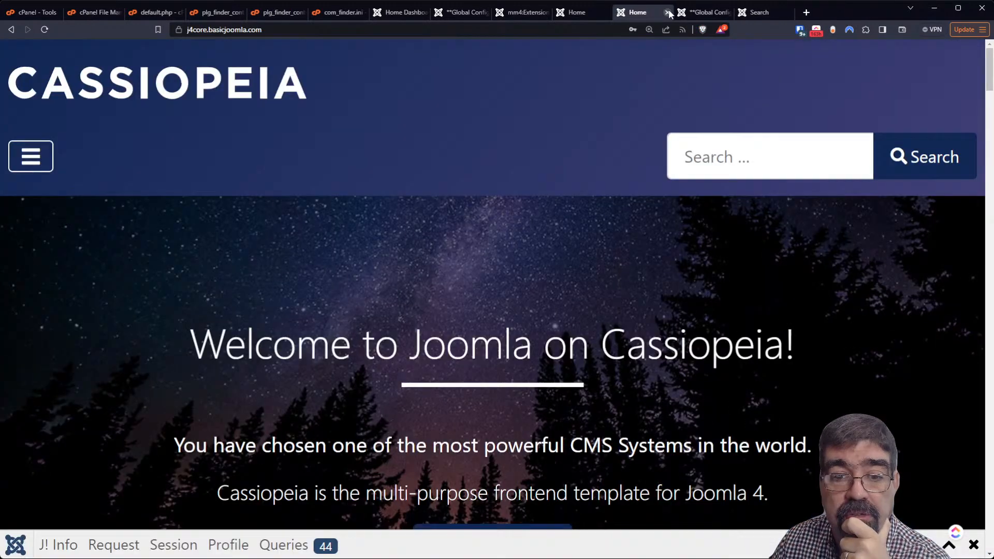
{"action": "left_click", "coordinate": [668, 12]}
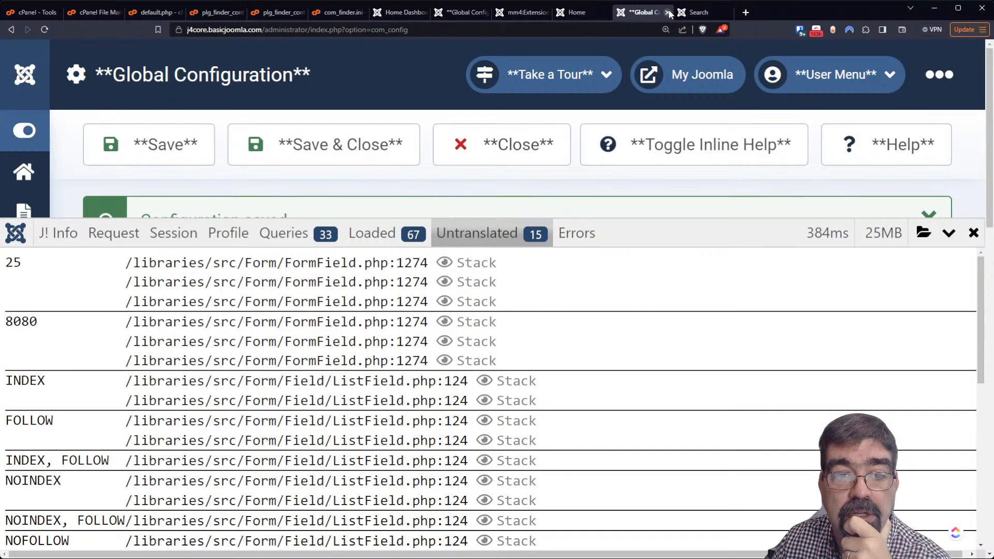
{"action": "left_click", "coordinate": [697, 12]}
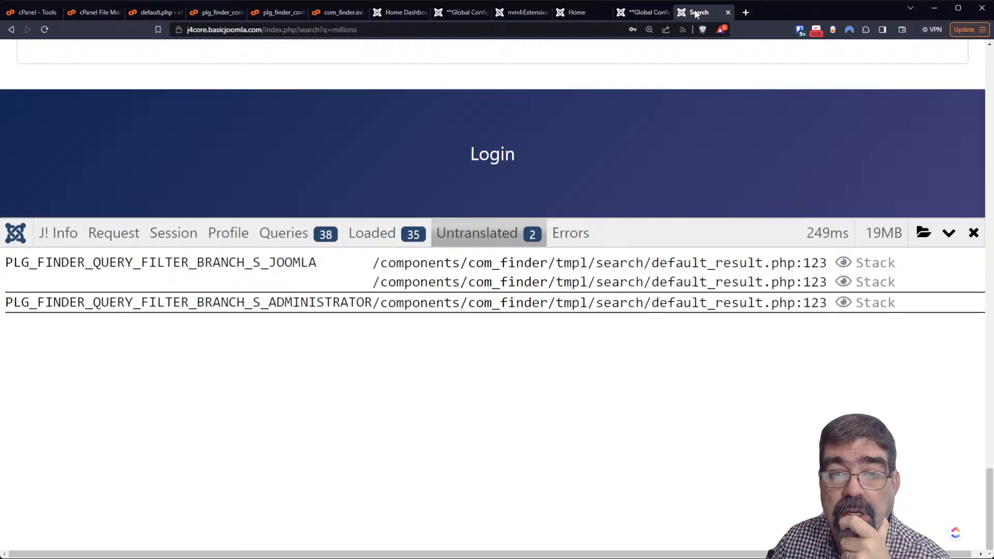
{"action": "left_click", "coordinate": [578, 14]}
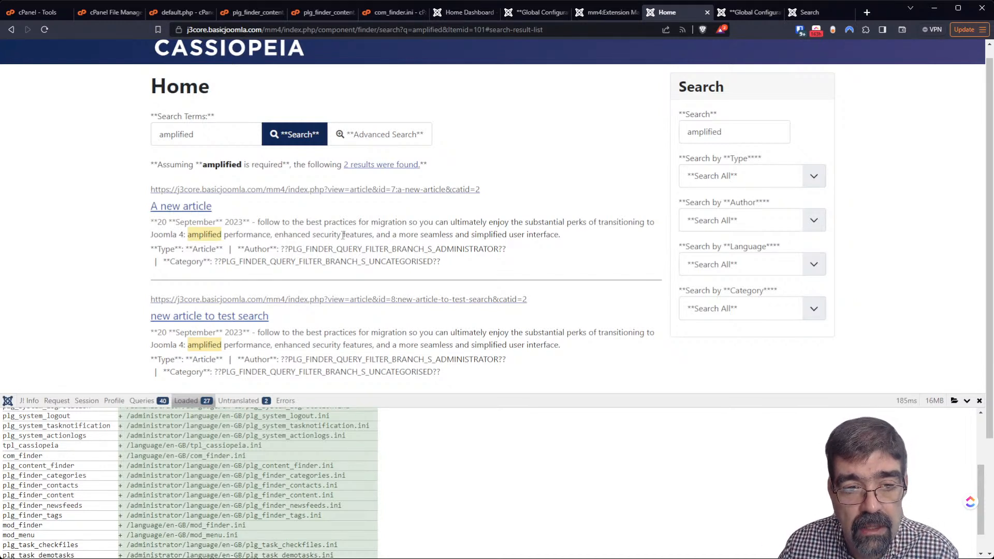
Select the untranslated ??PLG_FINDER_QUERY_FILTER_BRANCH_S_ADMINISTRATOR?? Author text, then go to Global Configuration
{"action": "left_click_drag", "start_coordinate": [288, 249], "coordinate": [503, 250]}
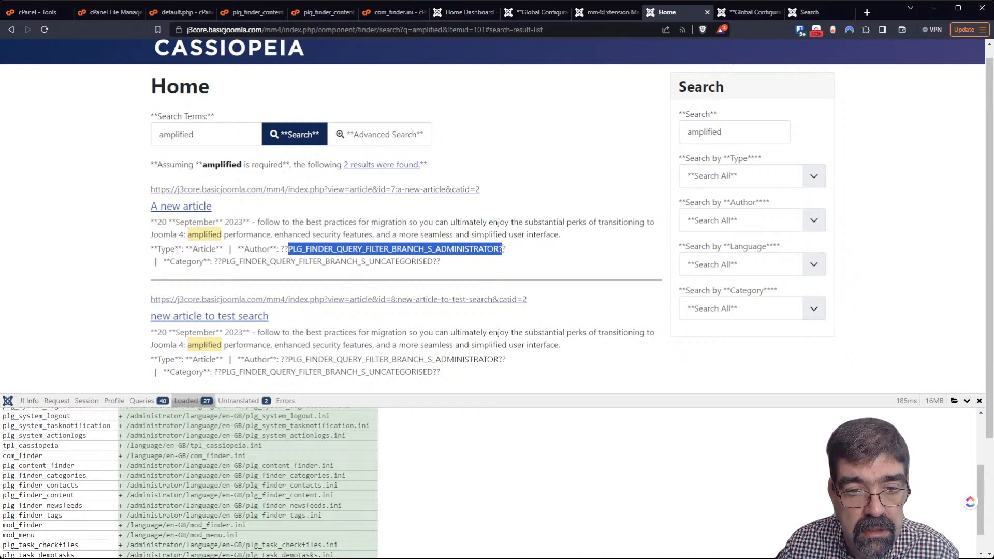
{"action": "left_click", "coordinate": [471, 248]}
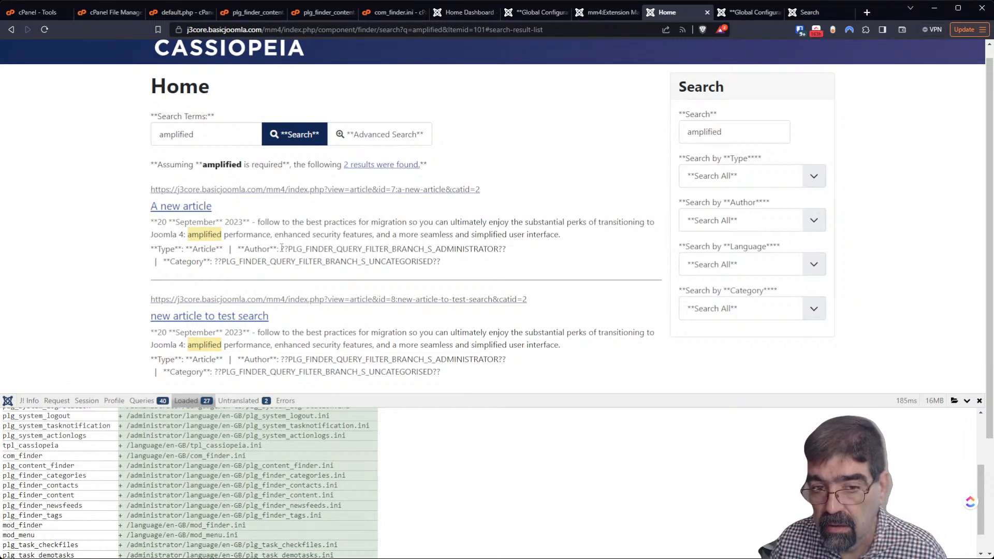
{"action": "left_click_drag", "start_coordinate": [288, 249], "coordinate": [499, 248]}
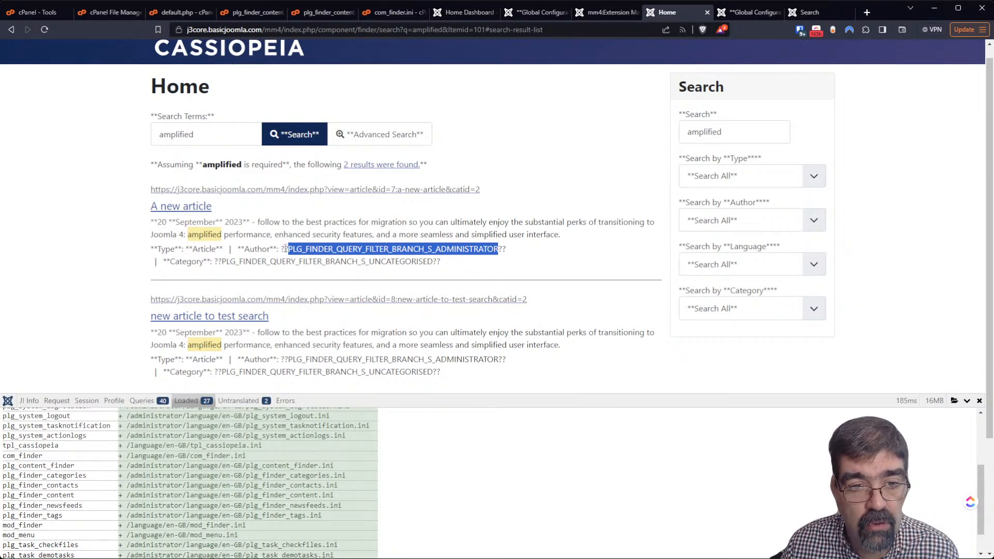
{"action": "left_click", "coordinate": [281, 249]}
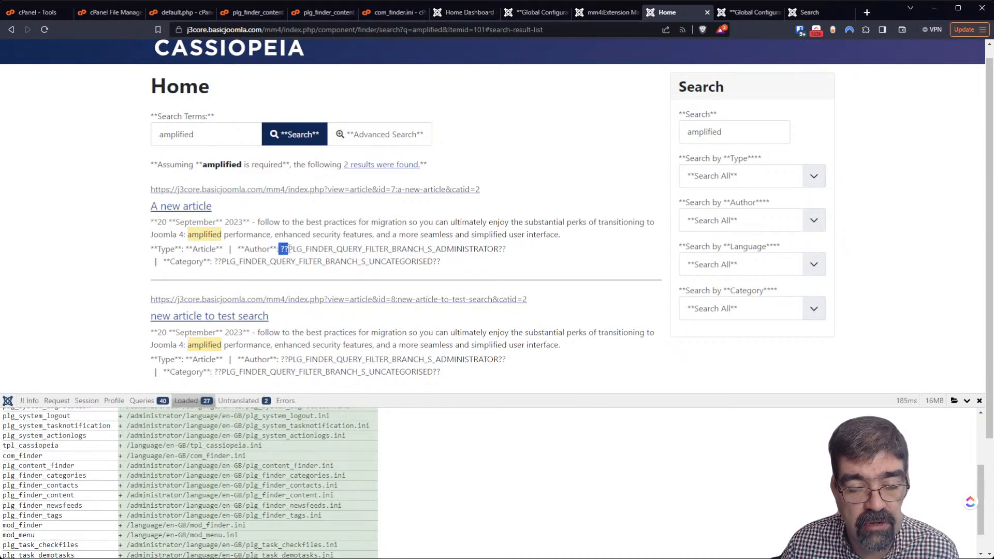
{"action": "left_click_drag", "start_coordinate": [288, 249], "coordinate": [495, 249]}
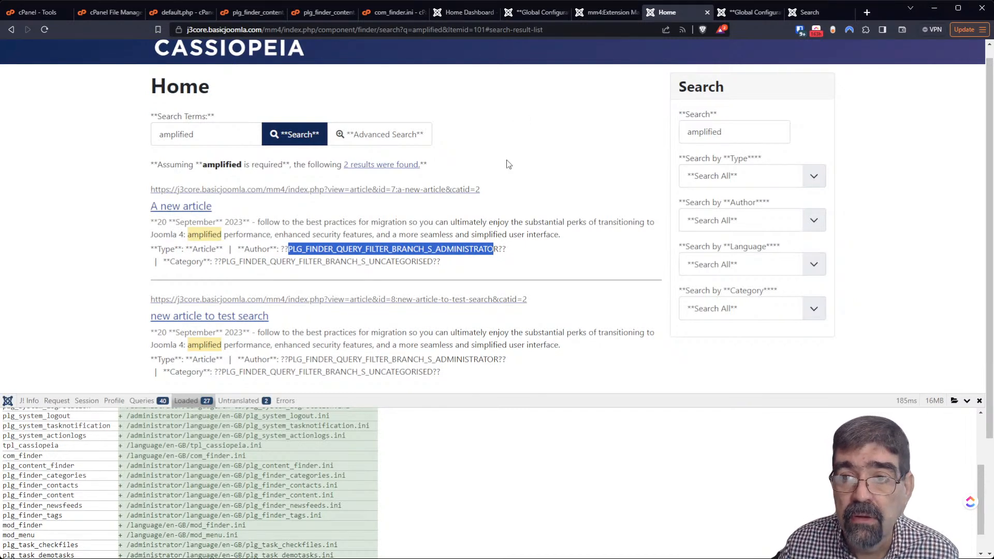
{"action": "left_click", "coordinate": [766, 14]}
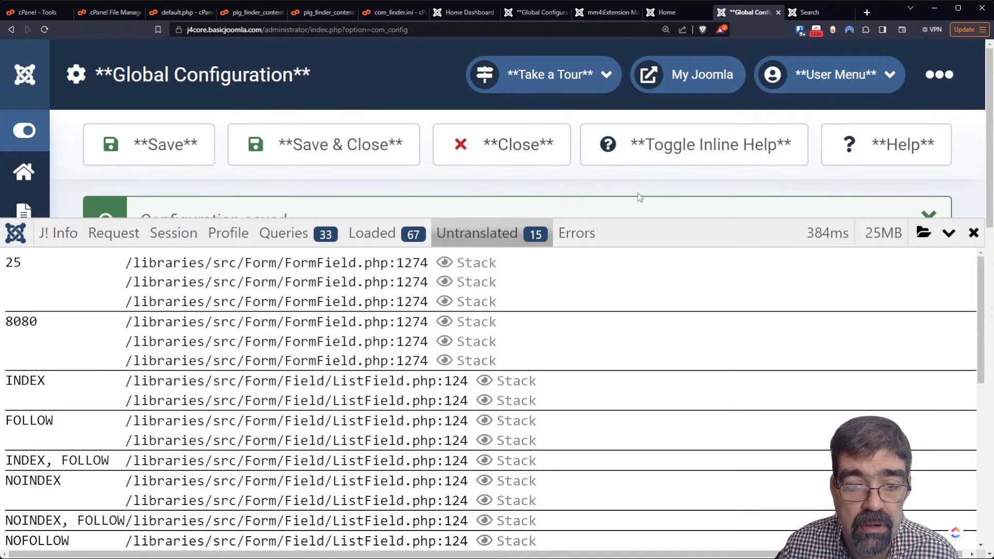
Shrink the debug panel to expose the Debug System settings, after reviewing the 'millions' search results
{"action": "left_click_drag", "start_coordinate": [633, 220], "coordinate": [633, 417]}
{"action": "scroll", "coordinate": [741, 90], "scroll_direction": "down", "scroll_amount": 5}
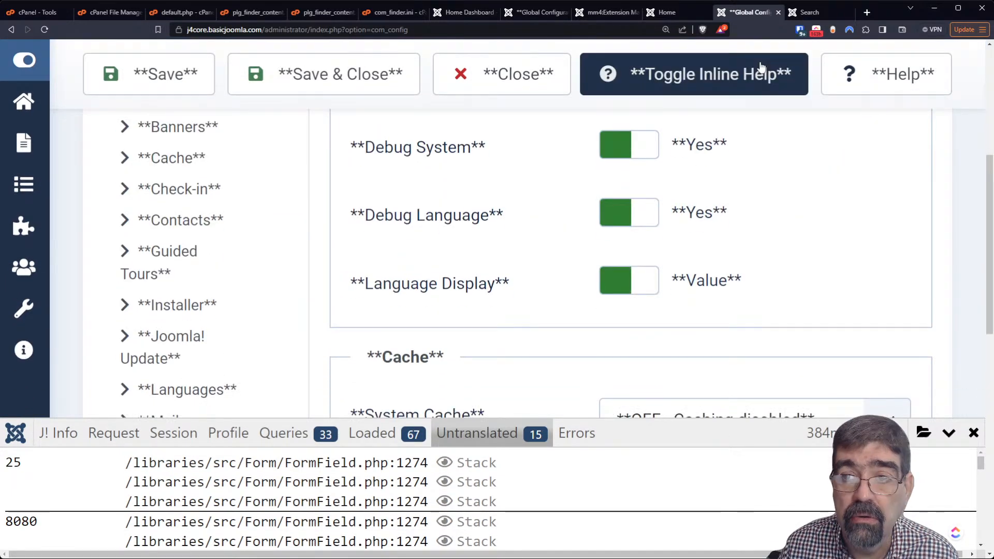
{"action": "left_click", "coordinate": [808, 12]}
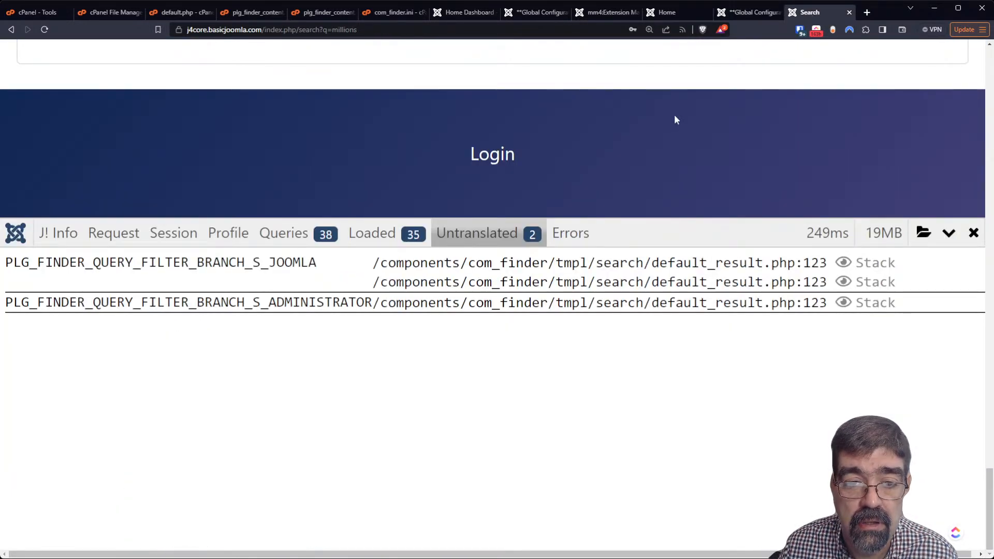
{"action": "scroll", "coordinate": [604, 207], "scroll_direction": "up", "scroll_amount": 5}
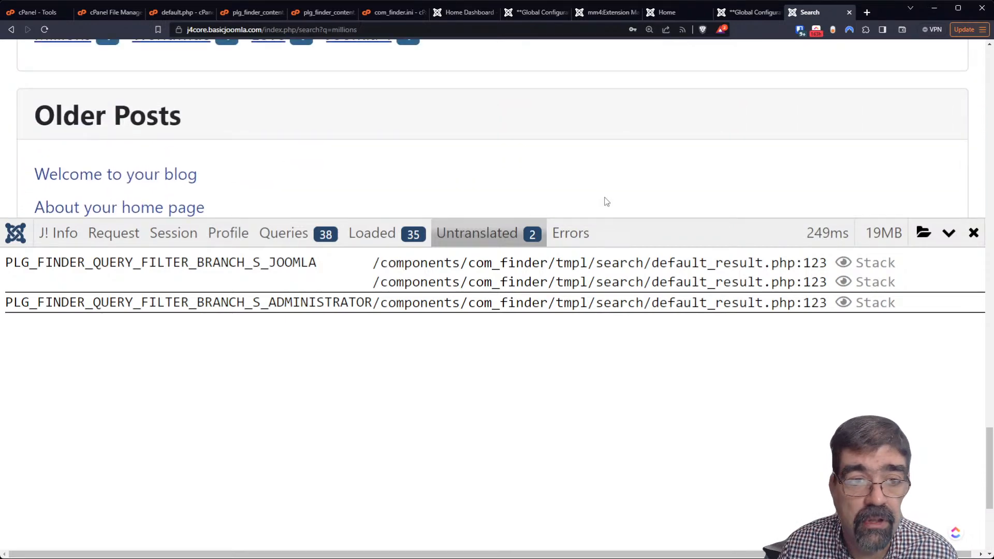
{"action": "scroll", "coordinate": [600, 204], "scroll_direction": "down", "scroll_amount": 5}
{"action": "scroll", "coordinate": [593, 198], "scroll_direction": "up", "scroll_amount": 8}
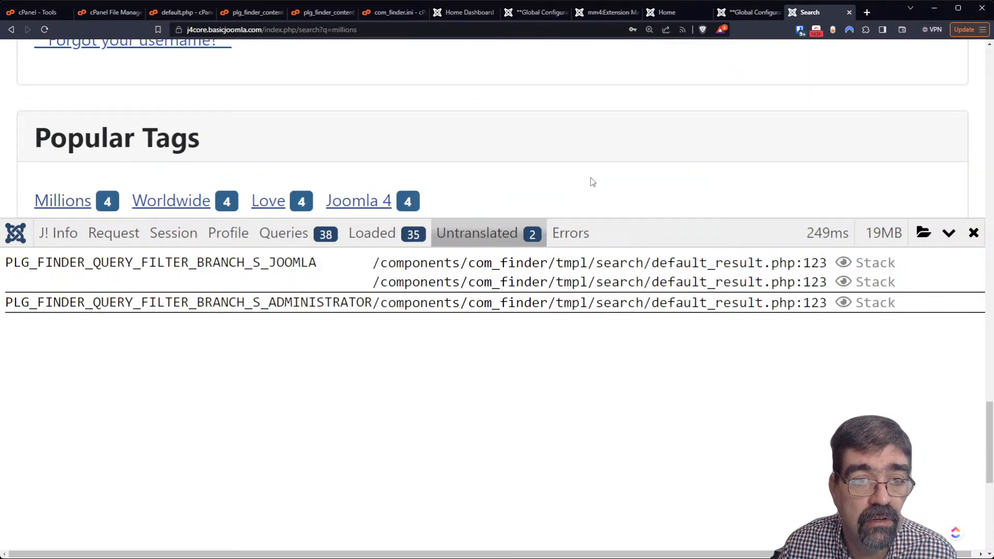
{"action": "scroll", "coordinate": [592, 182], "scroll_direction": "up", "scroll_amount": 10}
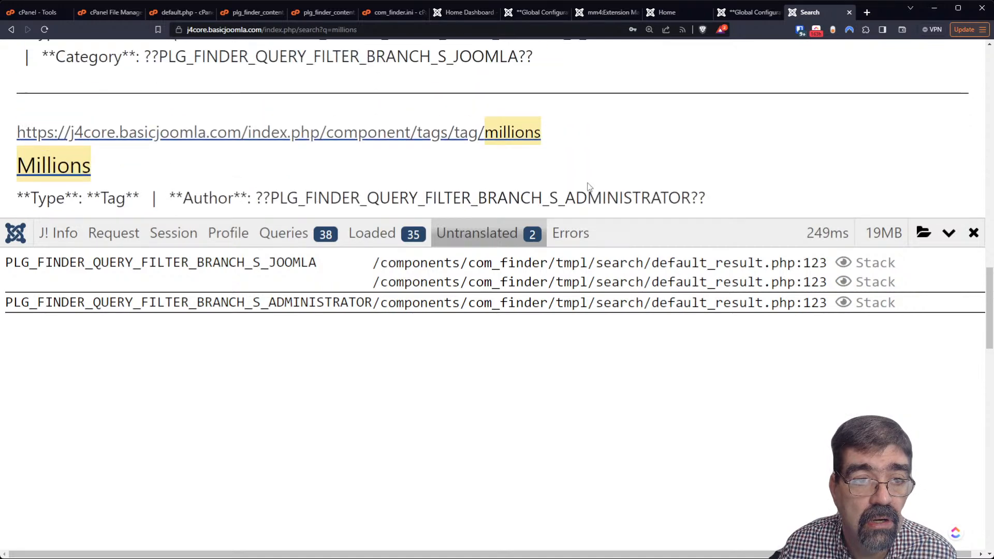
{"action": "scroll", "coordinate": [588, 186], "scroll_direction": "down", "scroll_amount": 1}
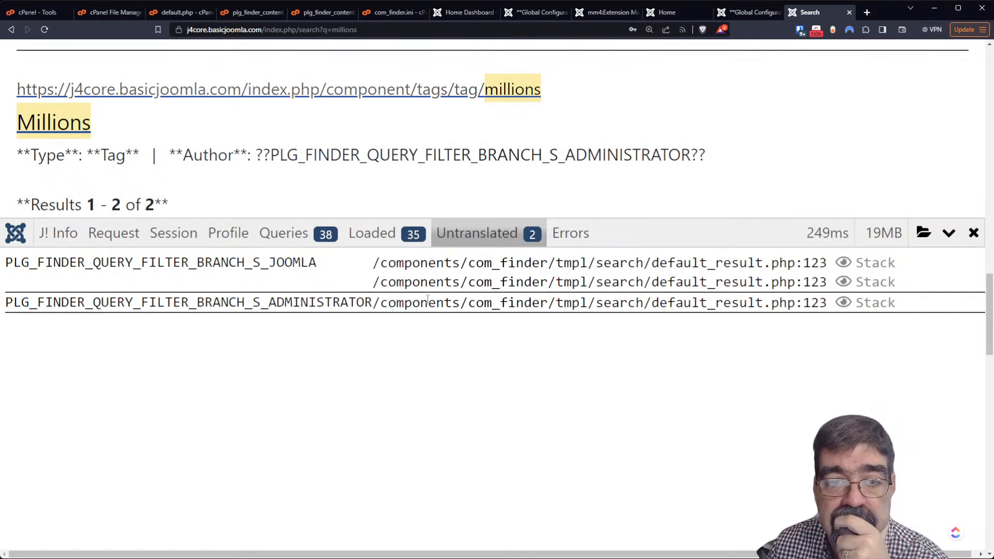
{"action": "scroll", "coordinate": [428, 299], "scroll_direction": "up", "scroll_amount": 4}
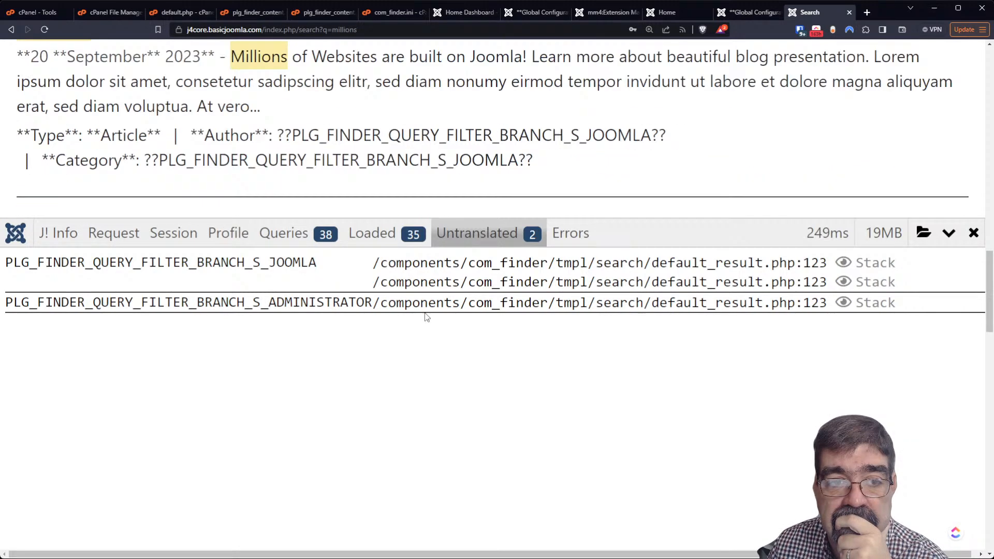
{"action": "scroll", "coordinate": [426, 315], "scroll_direction": "down", "scroll_amount": 7}
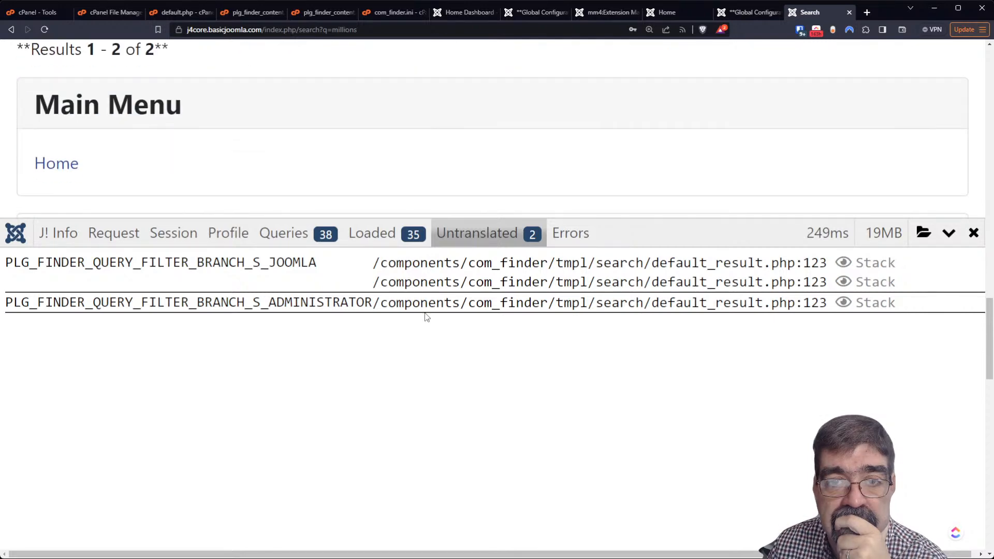
{"action": "left_click", "coordinate": [748, 13]}
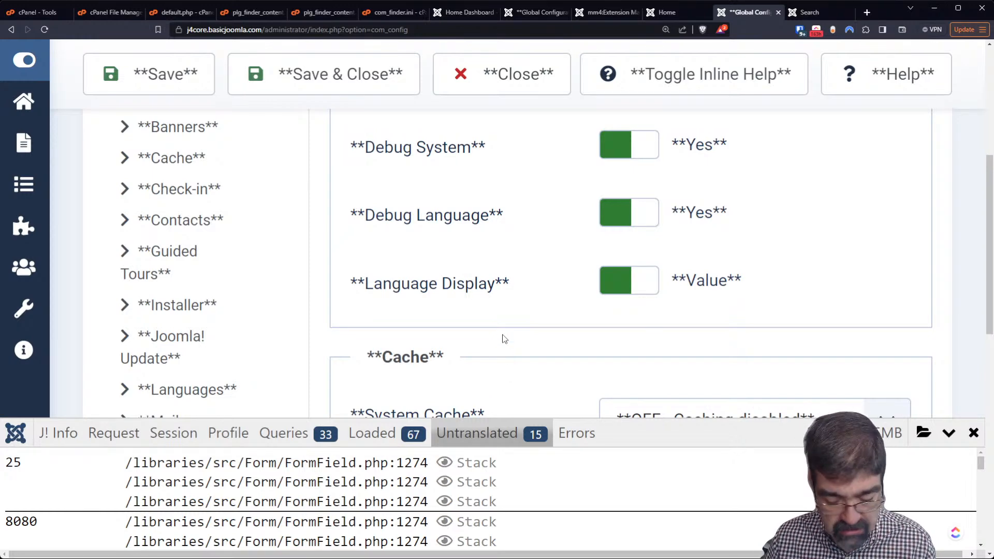
Set Debug System to No in Global Configuration and save the change
{"action": "key", "text": "ctrl+0"}
{"action": "scroll", "coordinate": [503, 339], "scroll_direction": "up", "scroll_amount": 3}
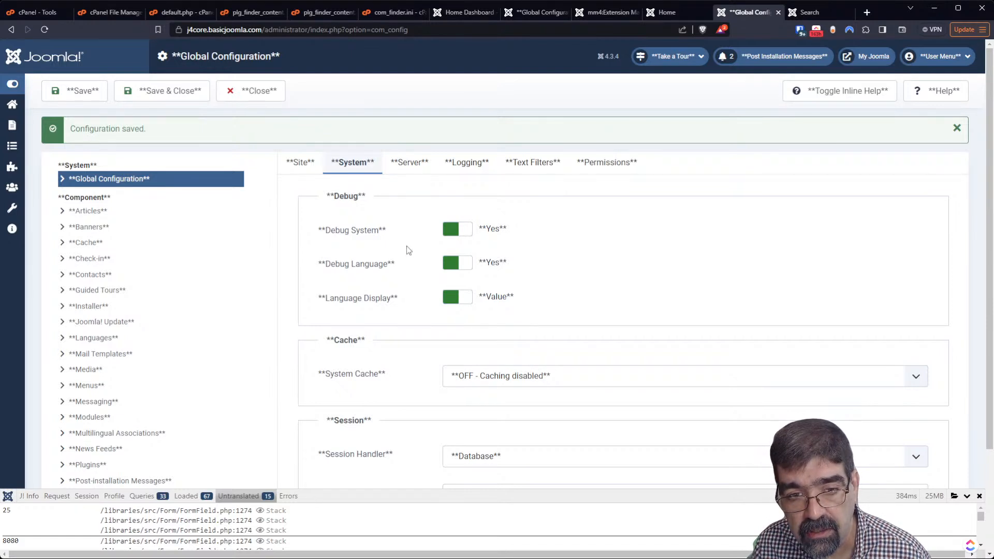
{"action": "left_click", "coordinate": [466, 234]}
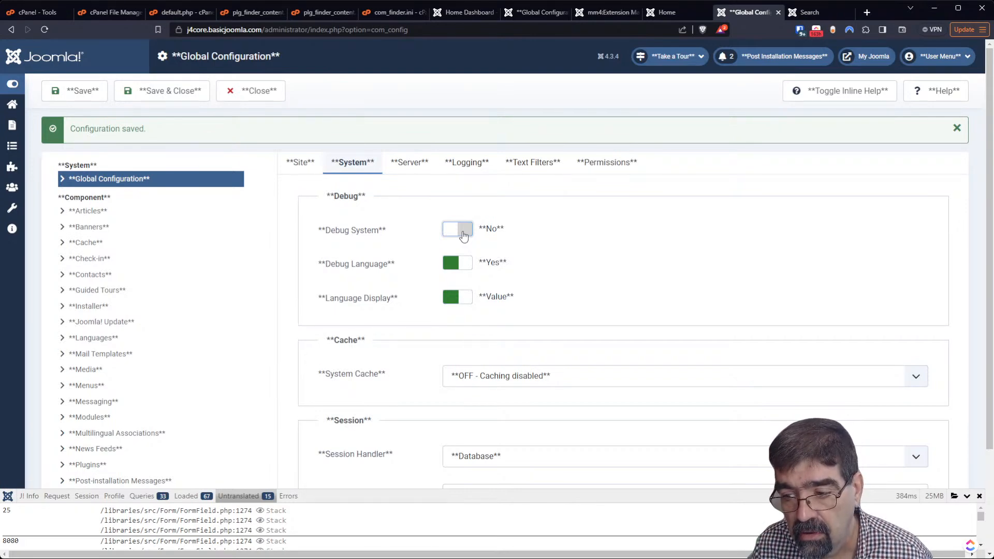
{"action": "left_click", "coordinate": [80, 96]}
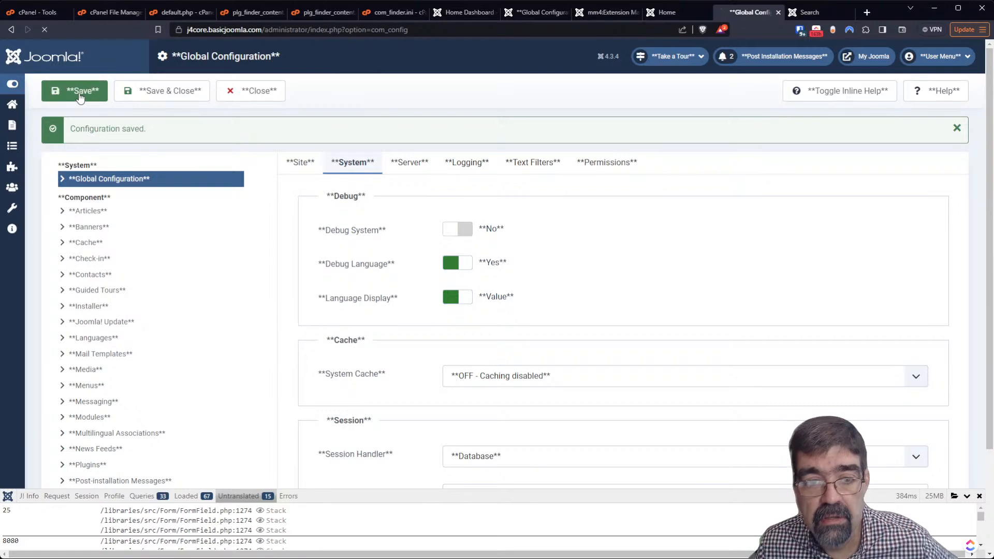
{"action": "left_click", "coordinate": [809, 12]}
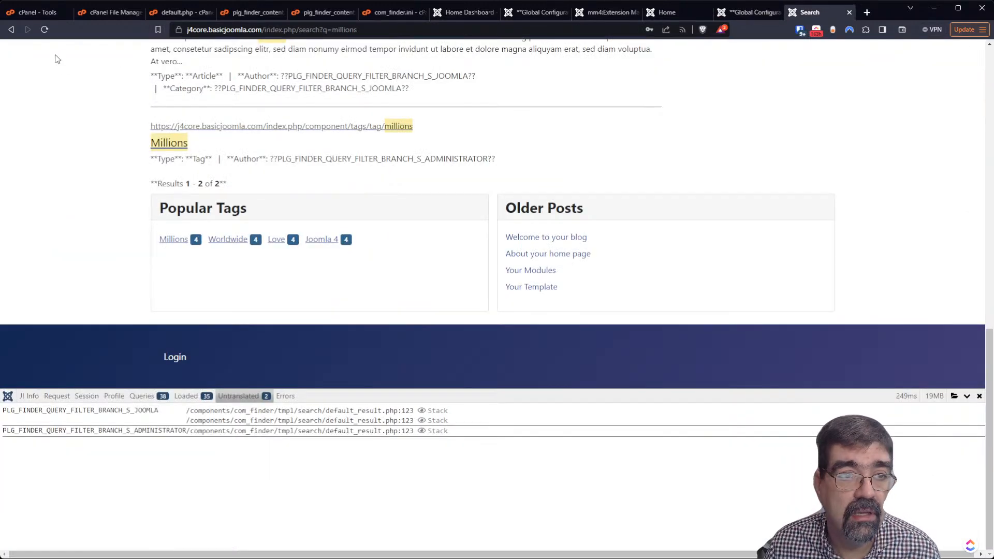
Turn Debug System back on, set Debug Language to No, save, and reload the 'millions' results
{"action": "left_click", "coordinate": [45, 30]}
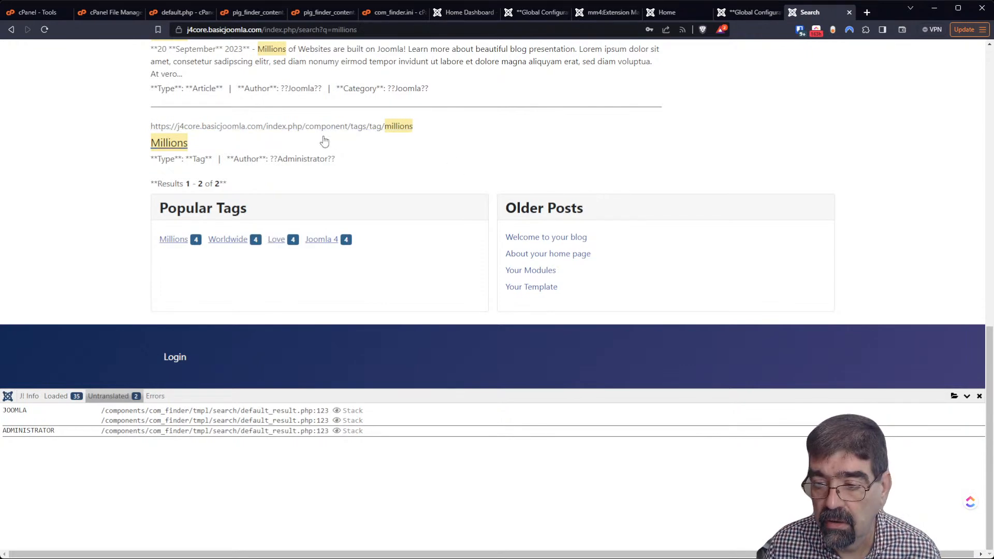
{"action": "left_click", "coordinate": [755, 12]}
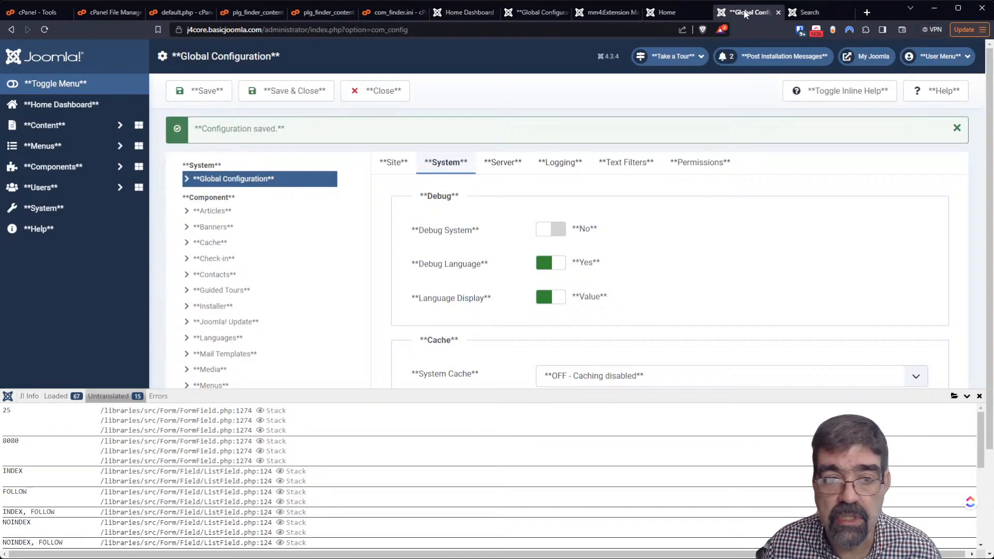
{"action": "left_click", "coordinate": [559, 229]}
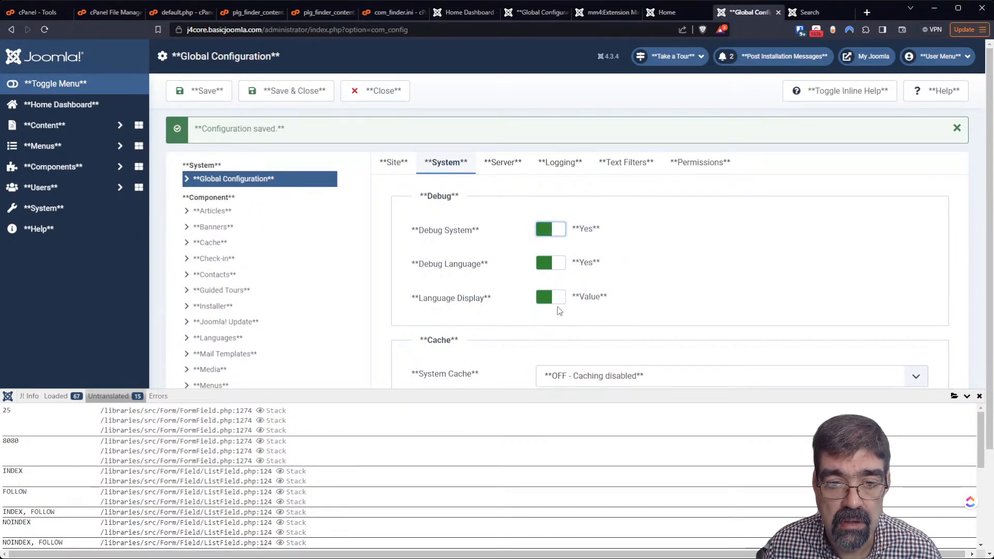
{"action": "left_click", "coordinate": [548, 264]}
{"action": "left_click", "coordinate": [196, 92]}
{"action": "left_click", "coordinate": [808, 12]}
{"action": "left_click", "coordinate": [44, 30]}
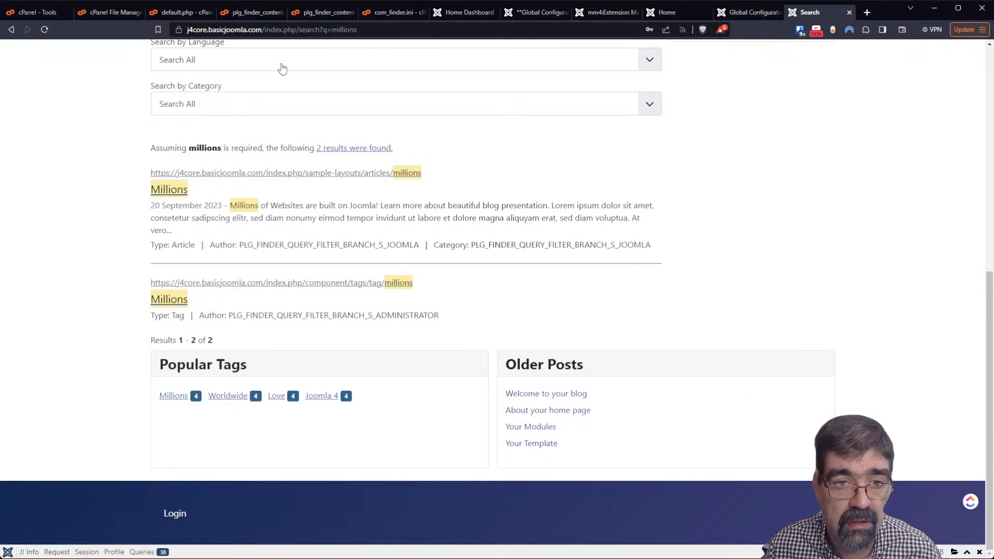
Reload the 'millions' search results page from the address bar
{"action": "left_click", "coordinate": [397, 29]}
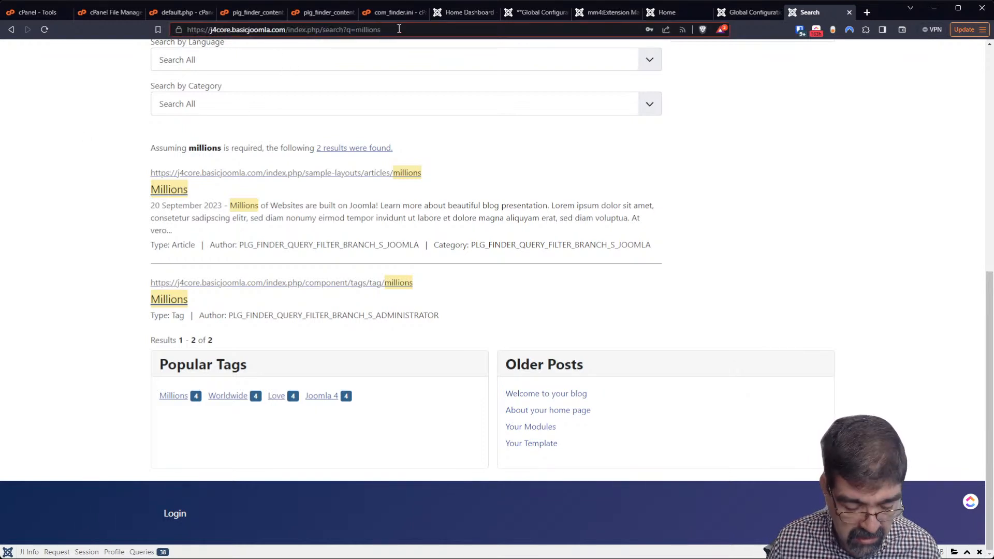
{"action": "key", "text": "Return"}
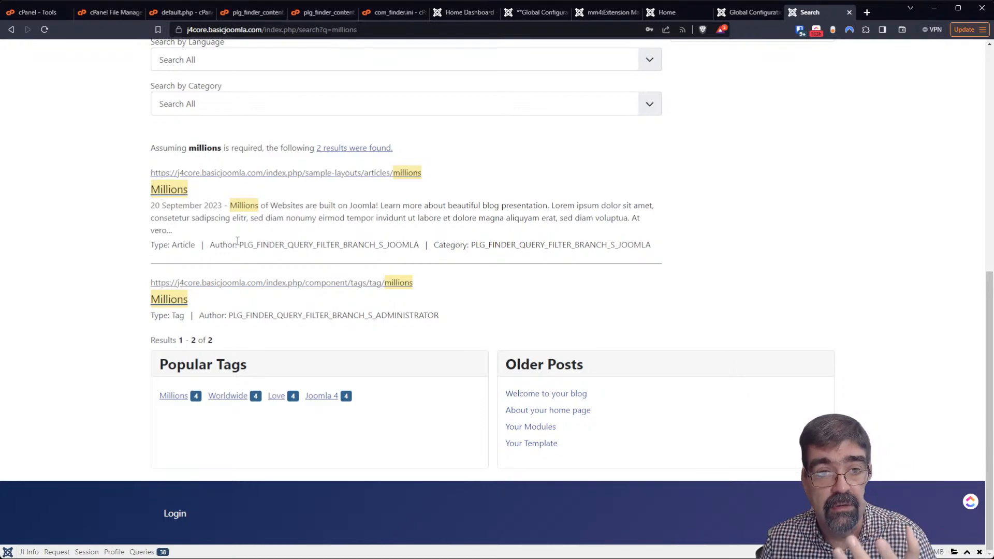
{"action": "scroll", "coordinate": [810, 95], "scroll_direction": "up", "scroll_amount": 6}
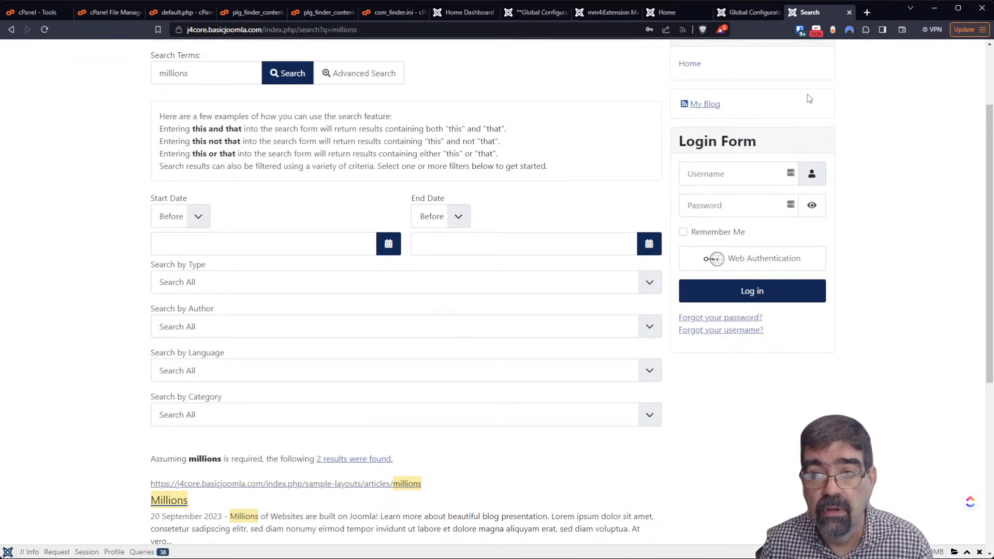
{"action": "scroll", "coordinate": [809, 95], "scroll_direction": "up", "scroll_amount": 2}
Search the site for 'your' and select the raw PLG_FINDER Author constant in the results
{"action": "left_click", "coordinate": [762, 98]}
{"action": "double_click", "coordinate": [763, 97]}
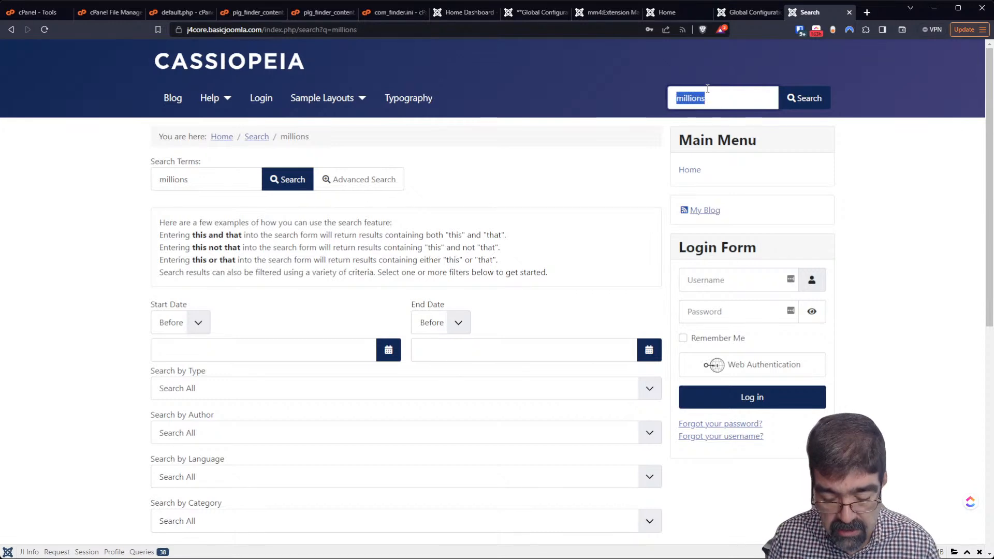
{"action": "type", "text": "your"}
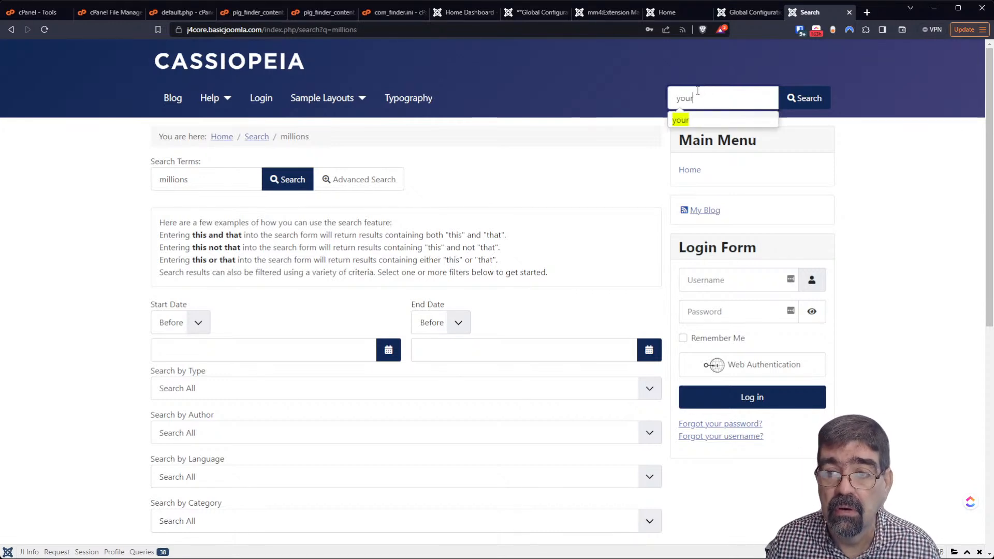
{"action": "left_click", "coordinate": [681, 120]}
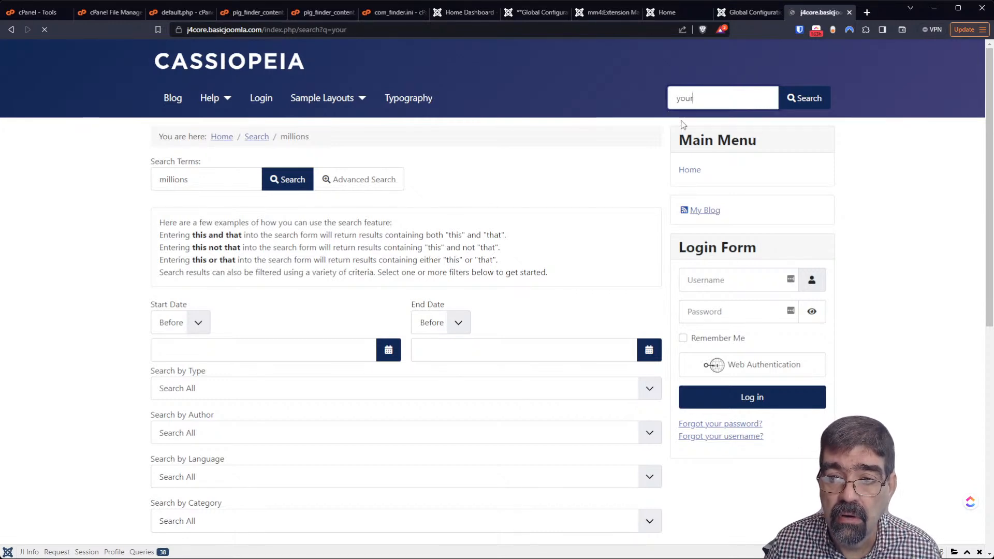
{"action": "scroll", "coordinate": [455, 240], "scroll_direction": "down", "scroll_amount": 10}
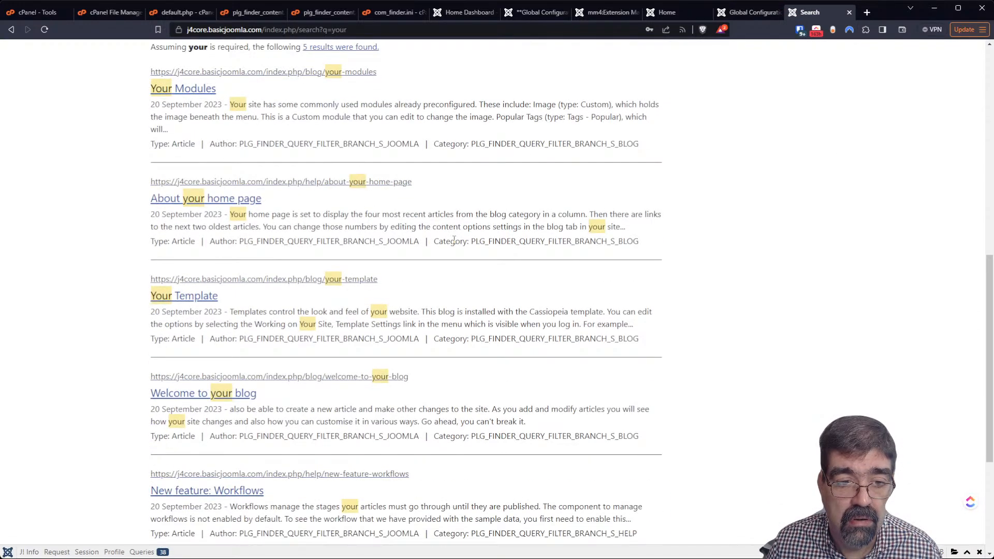
{"action": "scroll", "coordinate": [454, 240], "scroll_direction": "down", "scroll_amount": 4}
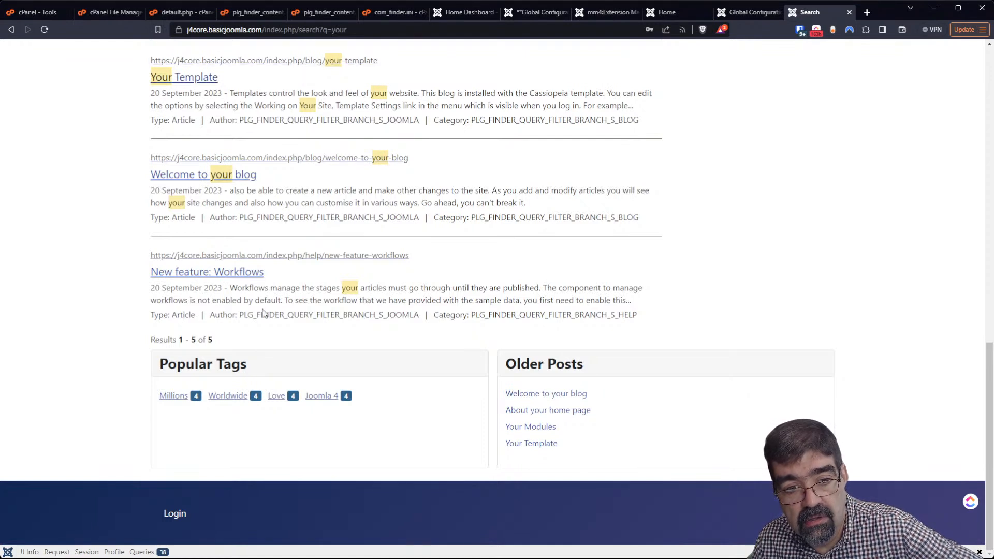
{"action": "left_click_drag", "start_coordinate": [238, 317], "coordinate": [420, 320]}
{"action": "key", "text": "ctrl+c"}
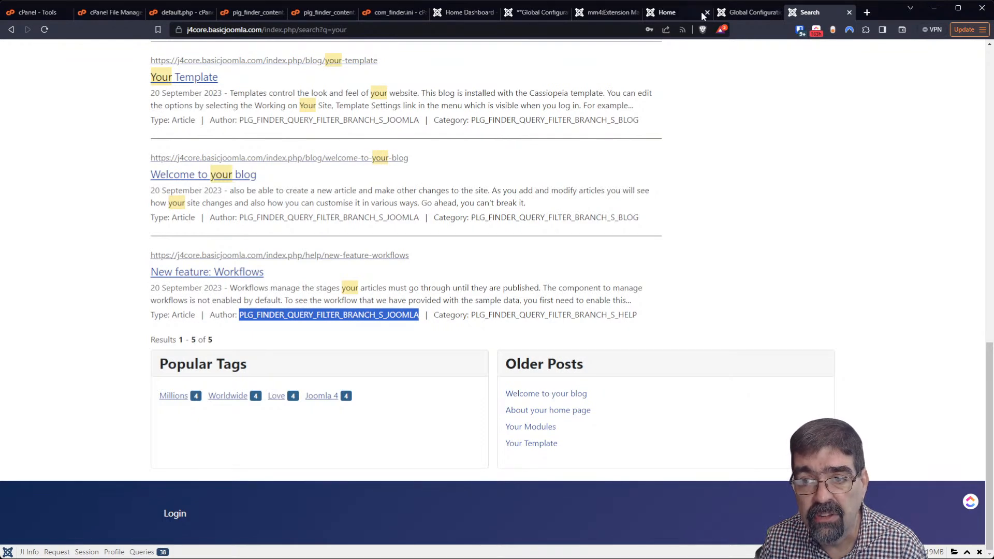
{"action": "left_click", "coordinate": [747, 12]}
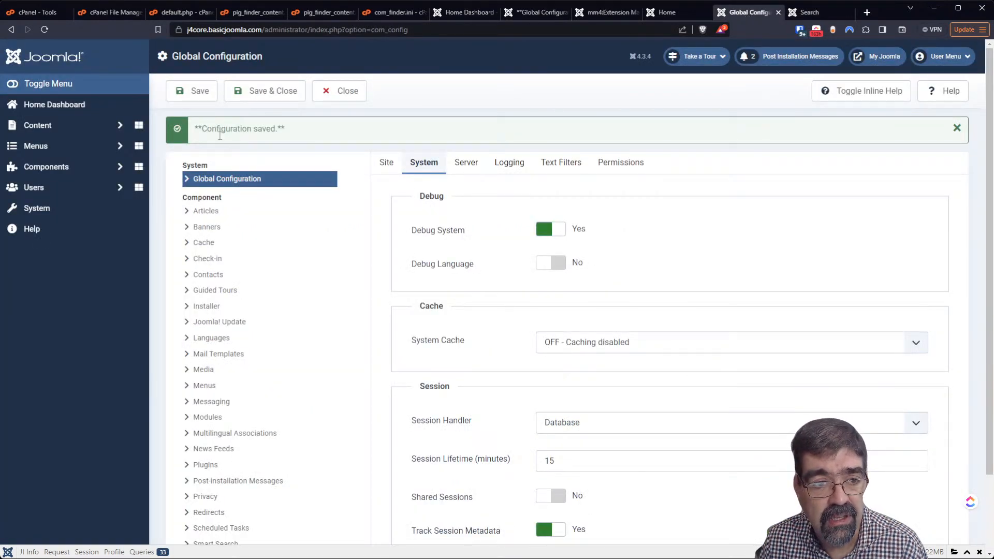
Filter Language Overrides to English (United Kingdom) - Site, search the copied constant, and start a new override
{"action": "left_click", "coordinate": [68, 210]}
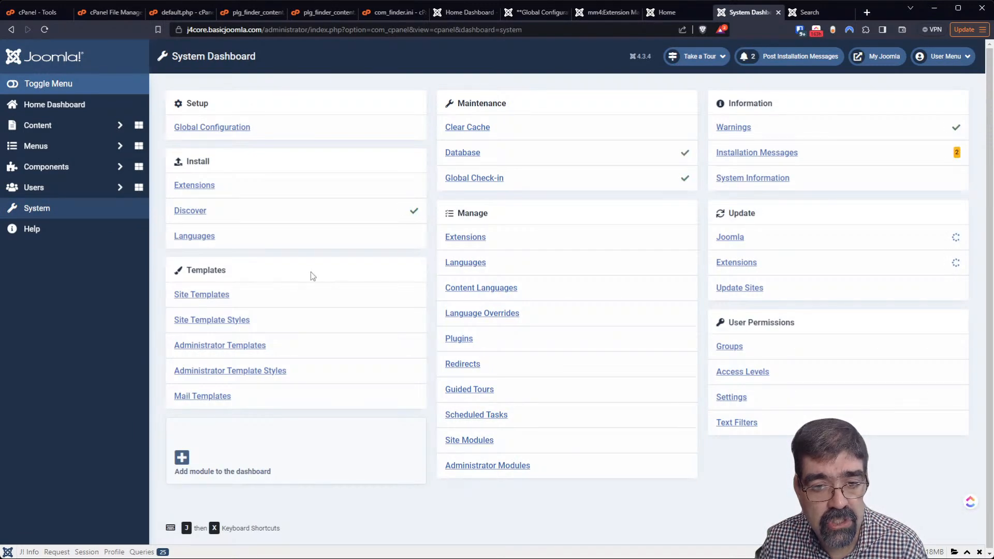
{"action": "left_click", "coordinate": [480, 318]}
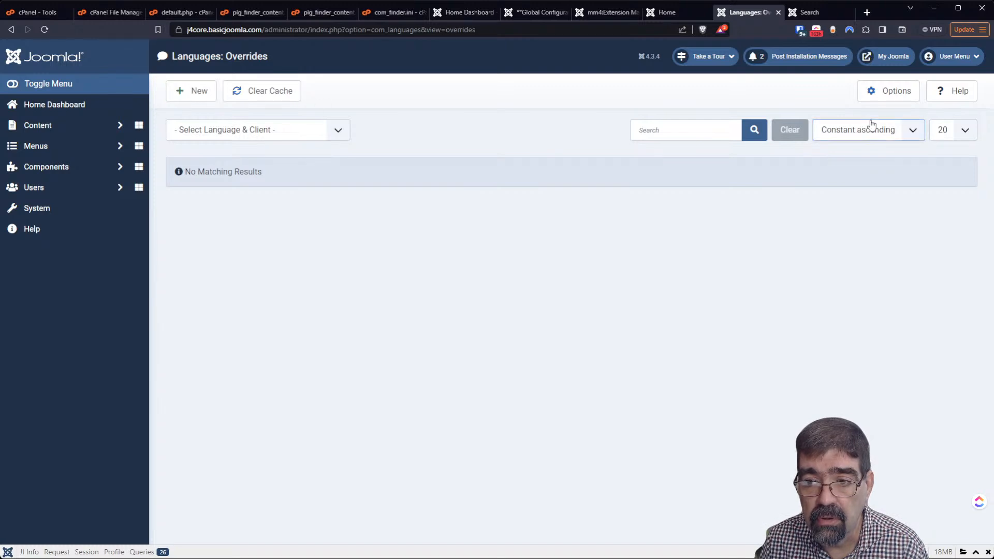
{"action": "left_click", "coordinate": [237, 128]}
{"action": "left_click", "coordinate": [249, 159]}
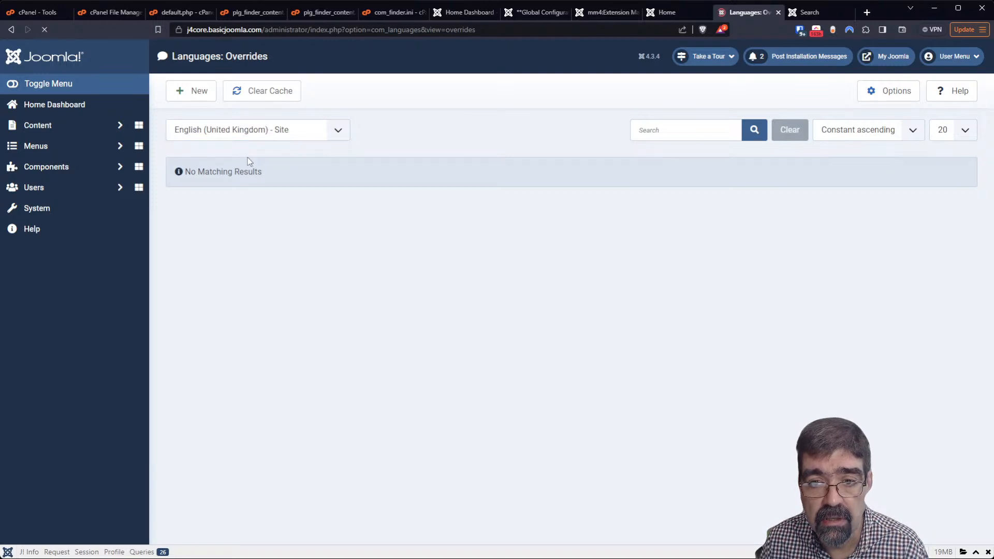
{"action": "left_click", "coordinate": [683, 136]}
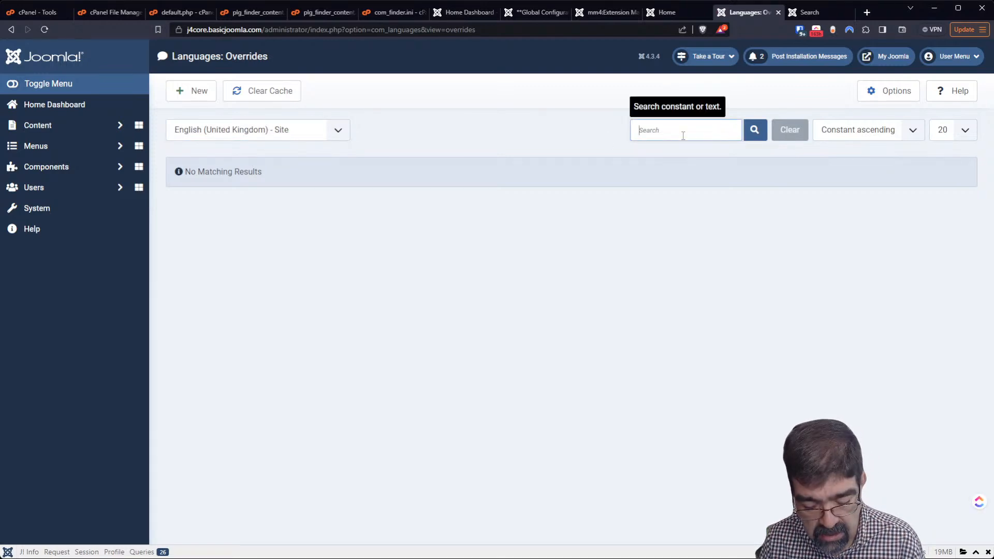
{"action": "key", "text": "ctrl+v"}
{"action": "key", "text": "Return"}
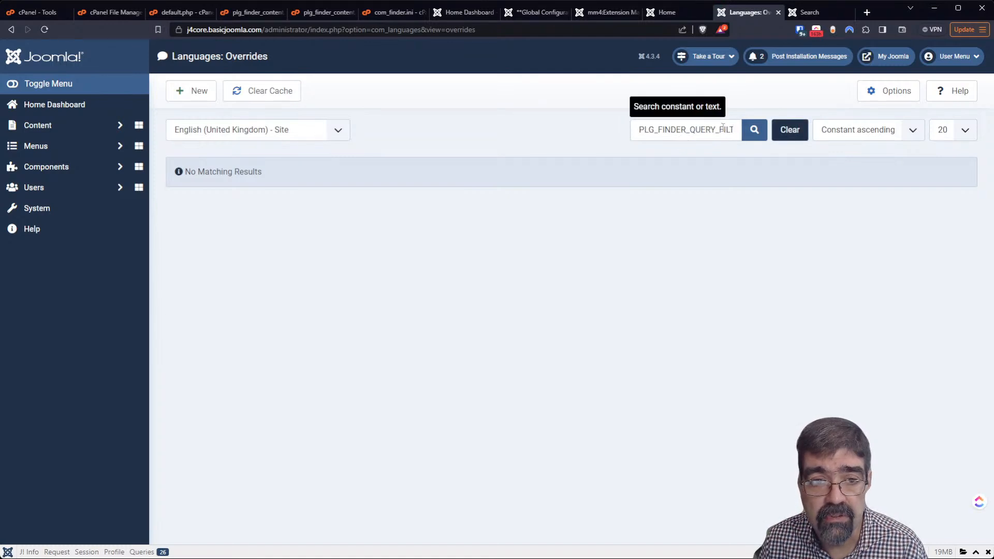
{"action": "left_click", "coordinate": [181, 92]}
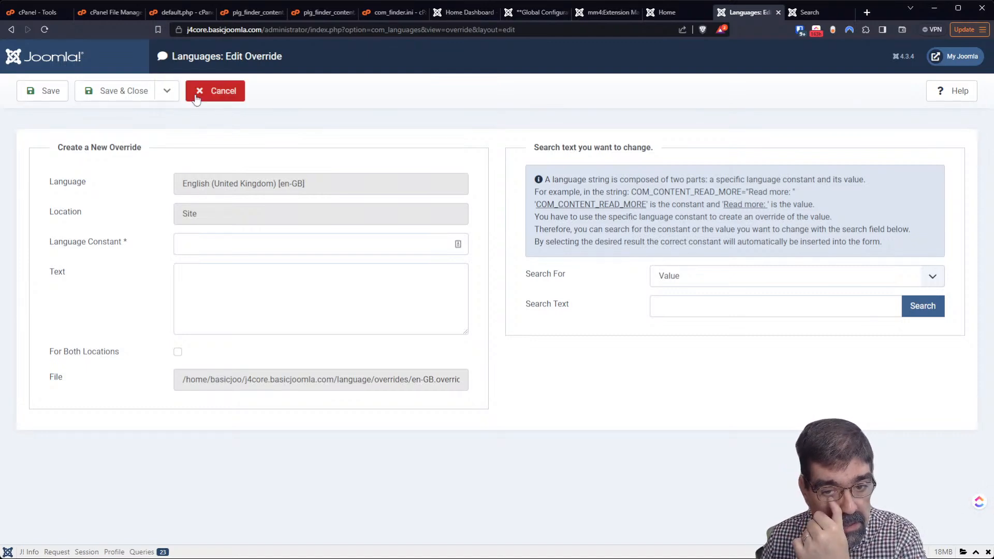
Set Search For to Constant and look up the copied PLG_FINDER_QUERY_FILTER_BRANCH_S_JOOMLA constant
{"action": "left_click", "coordinate": [754, 284]}
{"action": "left_click", "coordinate": [753, 303]}
{"action": "left_click", "coordinate": [753, 309]}
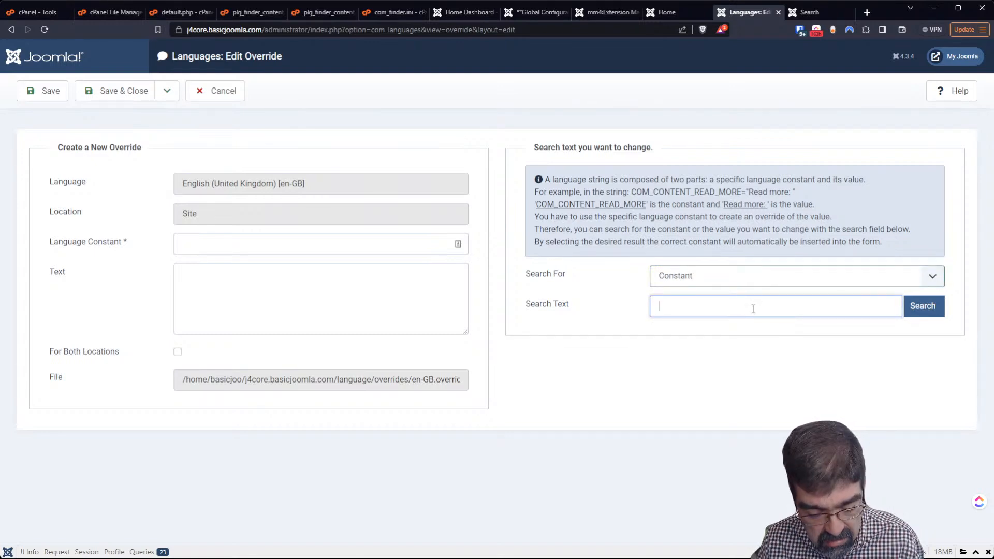
{"action": "key", "text": "ctrl+v"}
{"action": "left_click", "coordinate": [920, 311]}
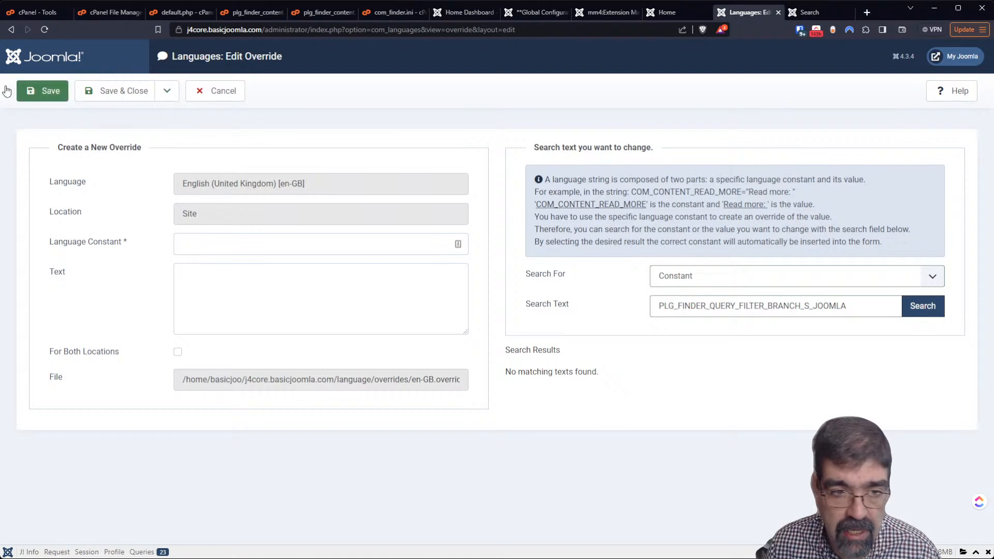
Override PLG_FINDER_QUERY_FILTER_BRANCH_S_JOOMLA with the text 'Hello Everybody' and save it
{"action": "left_click", "coordinate": [253, 250]}
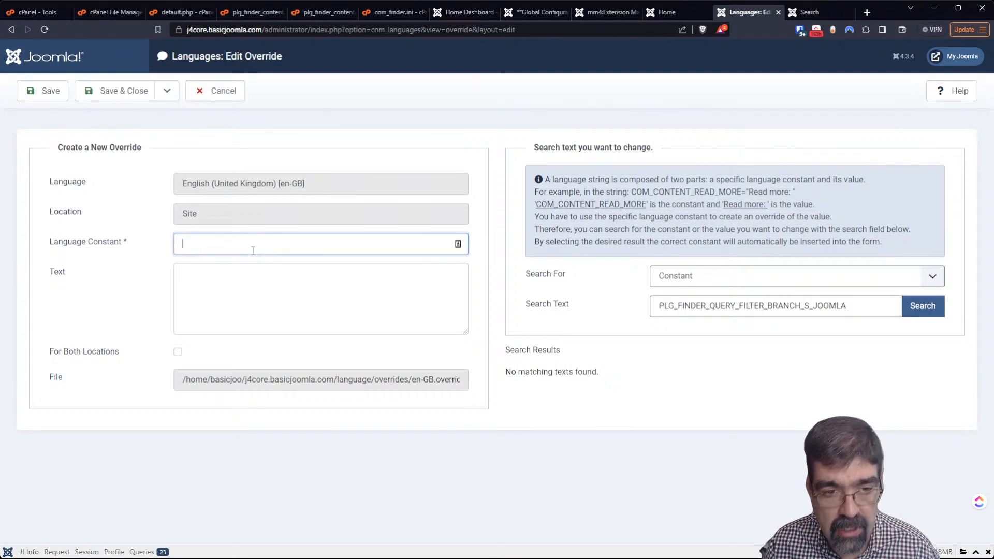
{"action": "key", "text": "ctrl+v"}
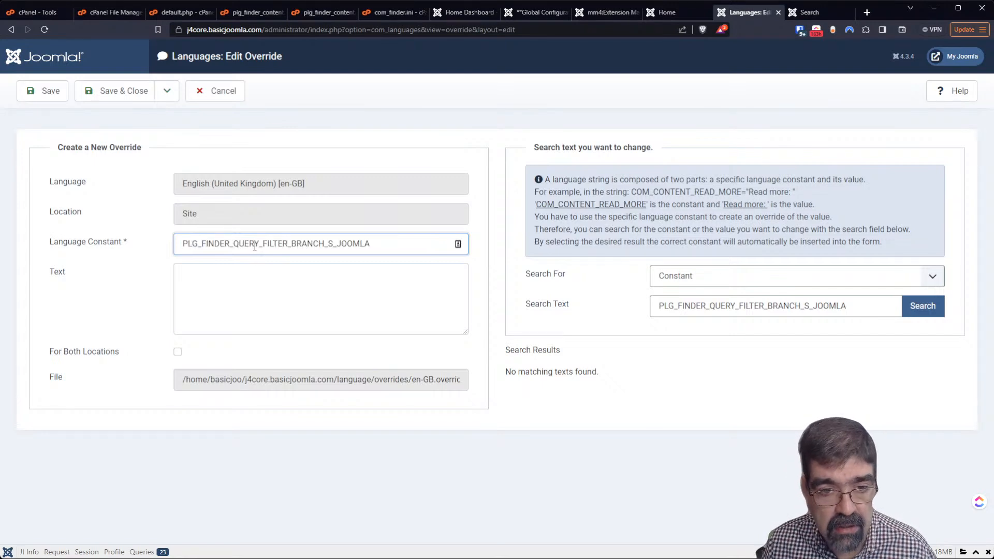
{"action": "left_click", "coordinate": [305, 296]}
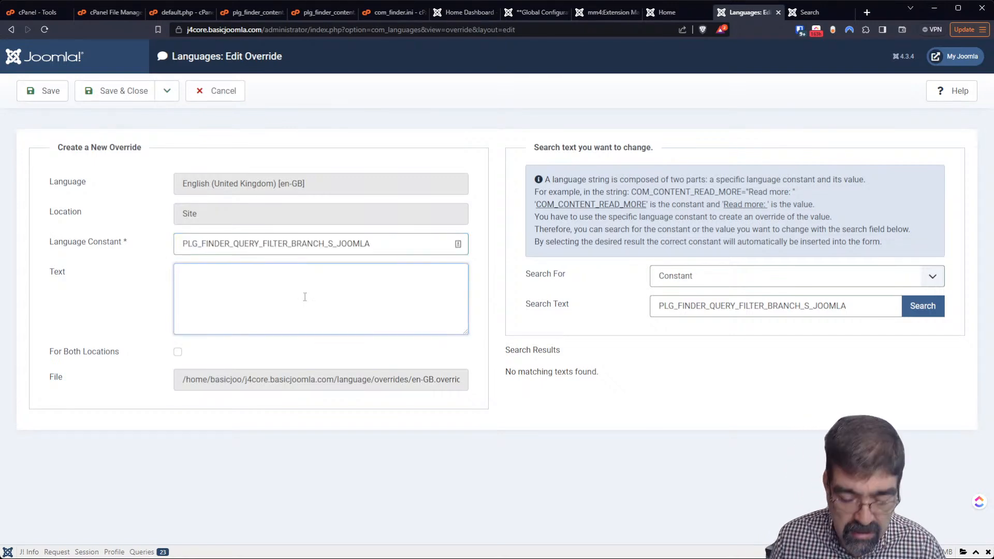
{"action": "type", "text": "Hello E"}
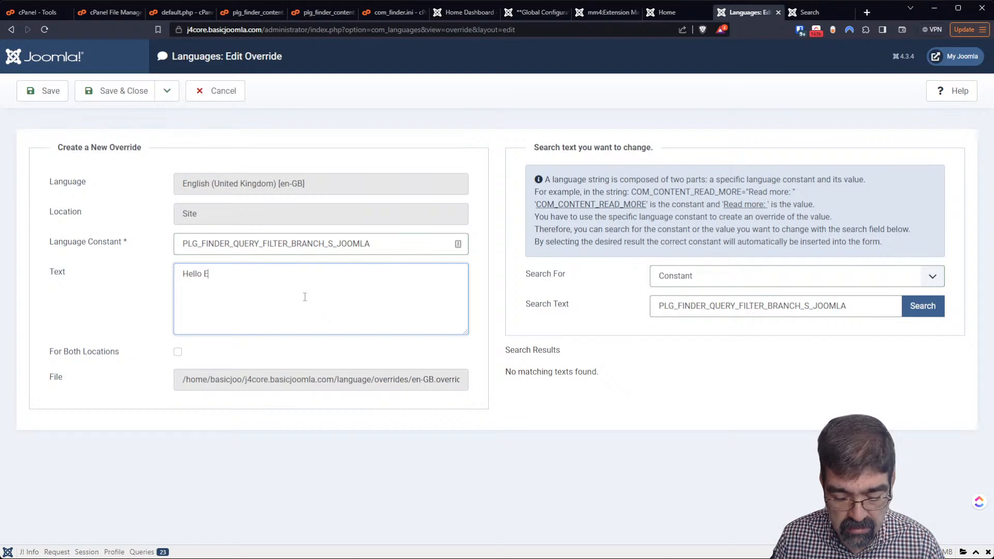
{"action": "type", "text": "verybody"}
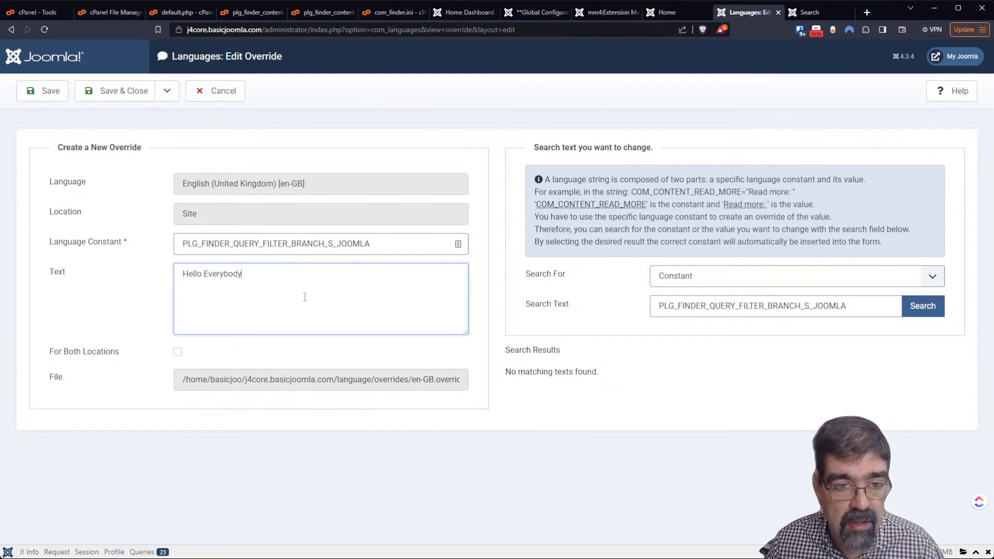
{"action": "left_click", "coordinate": [46, 98]}
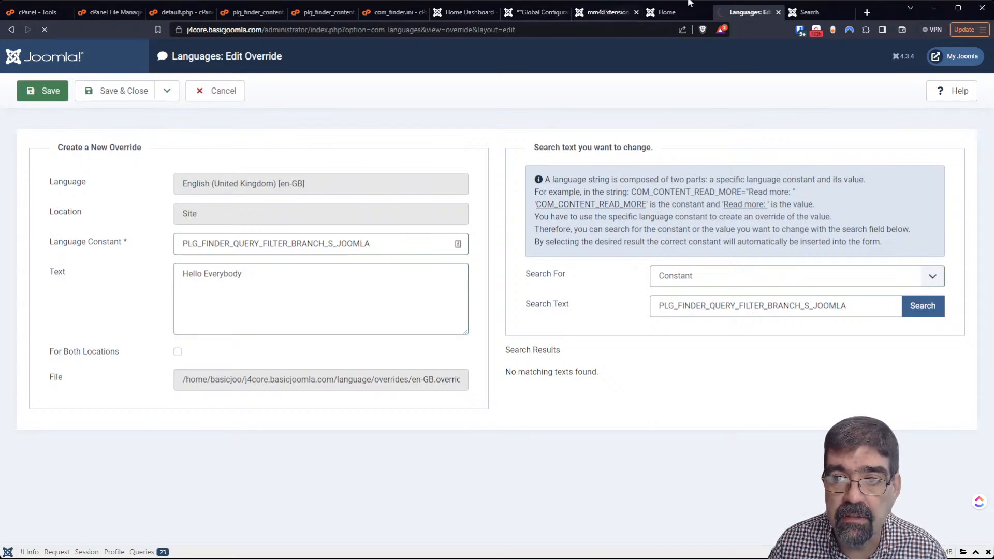
{"action": "left_click", "coordinate": [803, 11]}
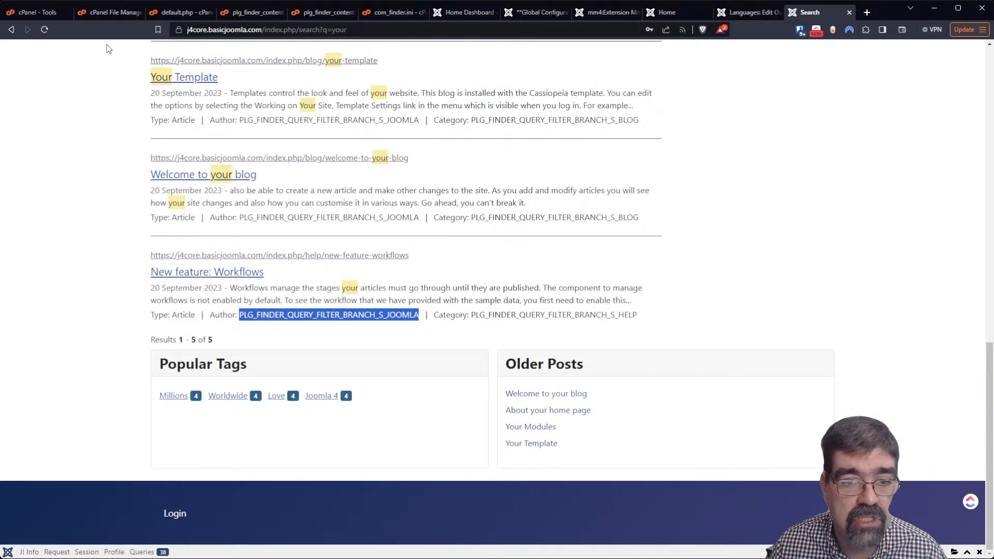
Reload the 'your' results and highlight the Author line now reading 'Hello Everybody'
{"action": "left_click", "coordinate": [44, 30]}
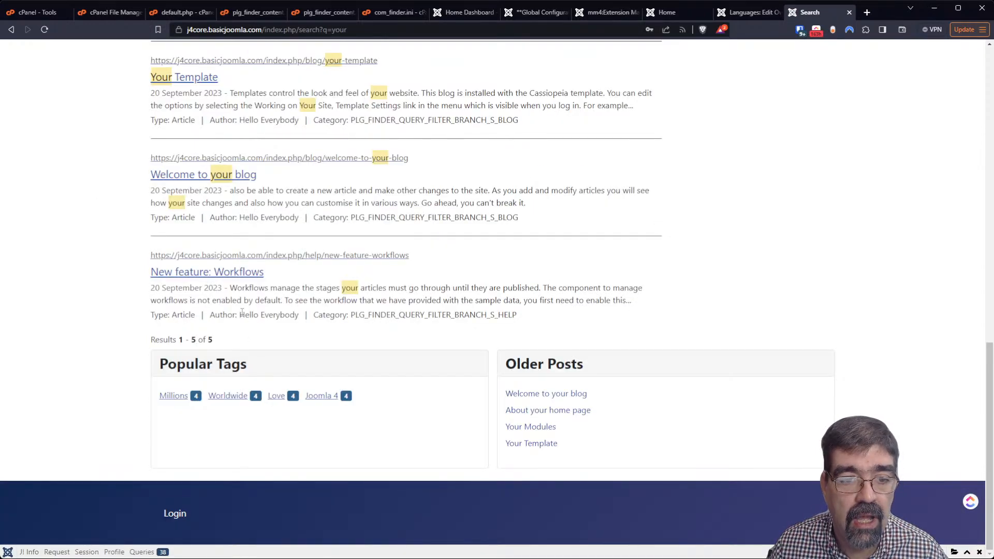
{"action": "left_click_drag", "start_coordinate": [241, 315], "coordinate": [295, 317]}
{"action": "left_click", "coordinate": [296, 319]}
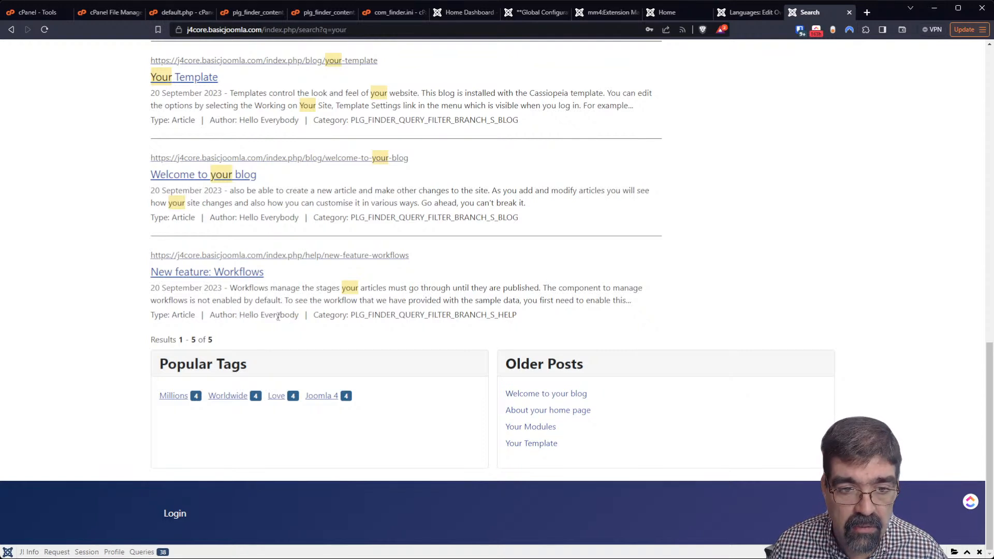
{"action": "left_click_drag", "start_coordinate": [239, 314], "coordinate": [302, 317]}
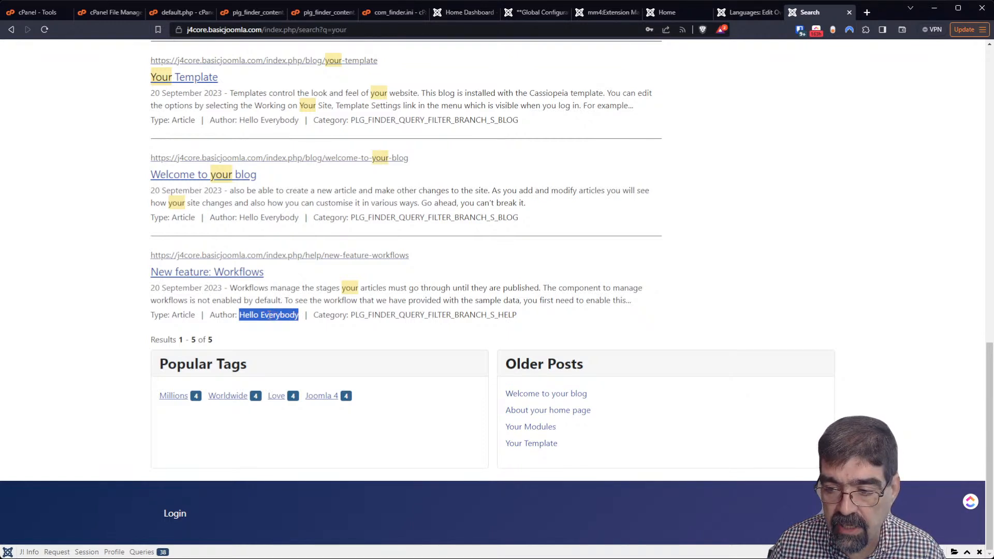
Empty the override's 'Hello Everybody' text, leave it unsaved, and go back to the 'your' search results
{"action": "left_click", "coordinate": [748, 13]}
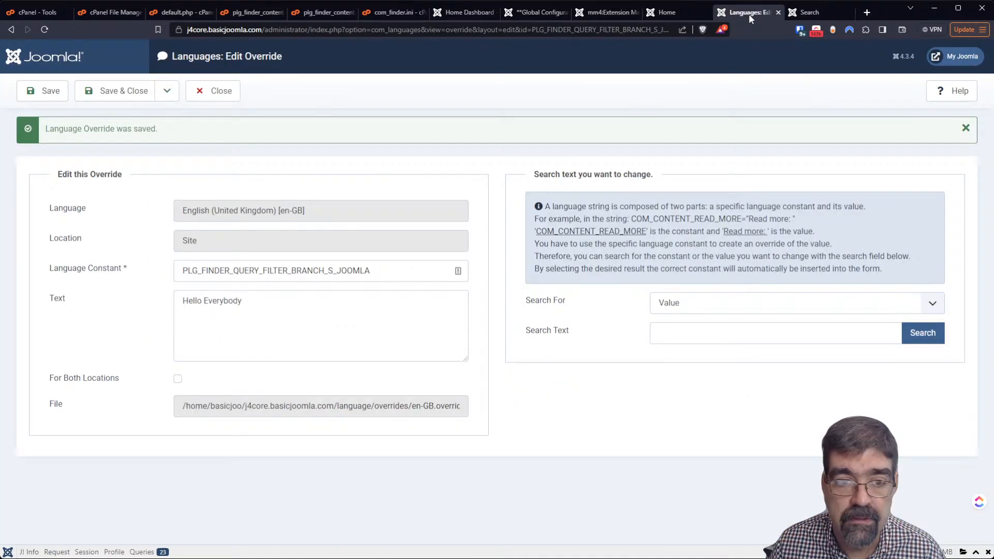
{"action": "left_click_drag", "start_coordinate": [286, 310], "coordinate": [159, 311]}
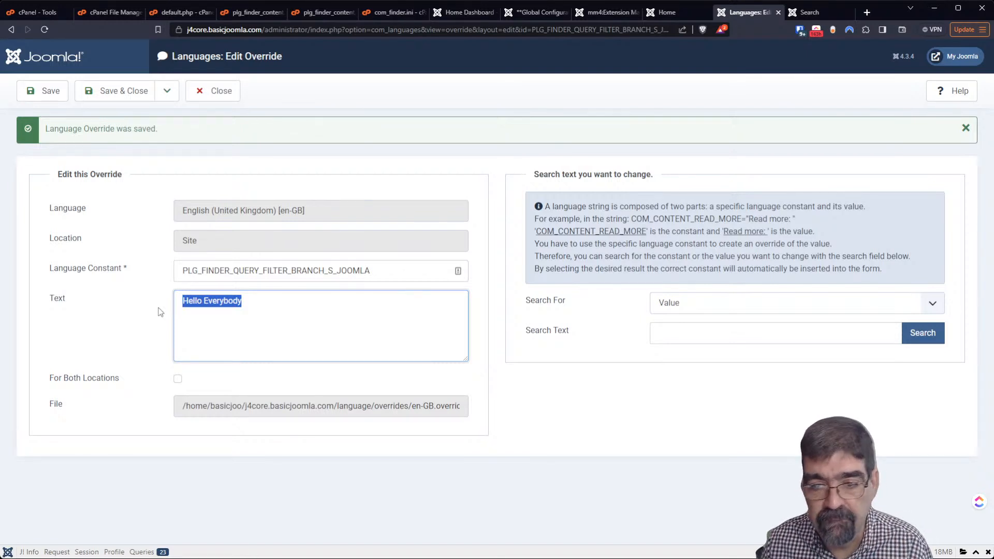
{"action": "left_click", "coordinate": [768, 309]}
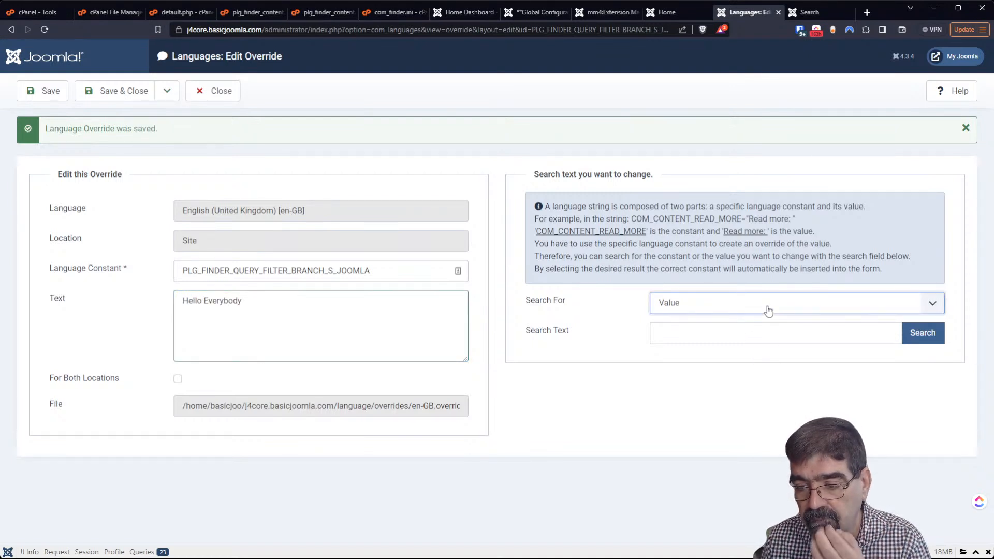
{"action": "triple_click", "coordinate": [280, 301]}
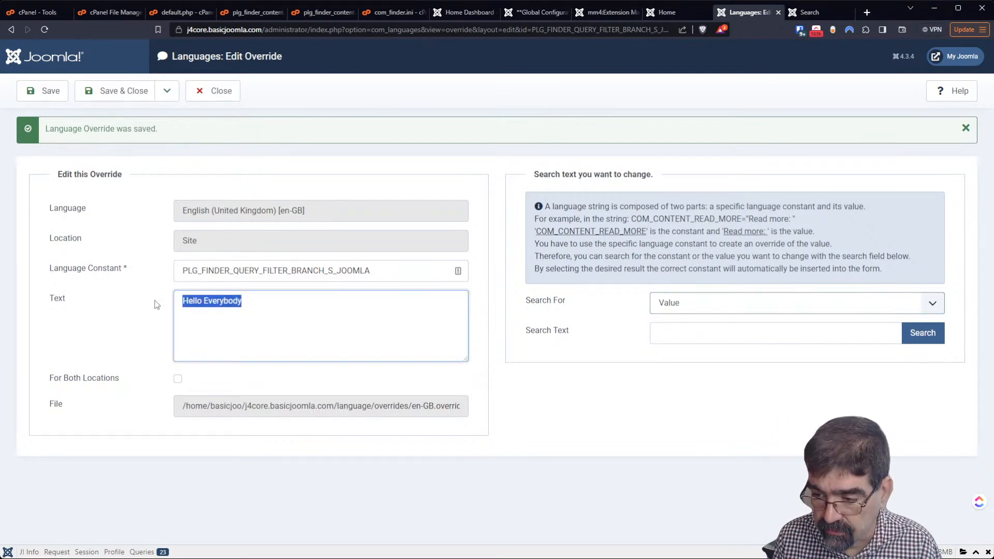
{"action": "type", "text": "The"}
{"action": "key", "text": "BackSpace"}
{"action": "key", "text": "BackSpace"}
{"action": "key", "text": "BackSpace"}
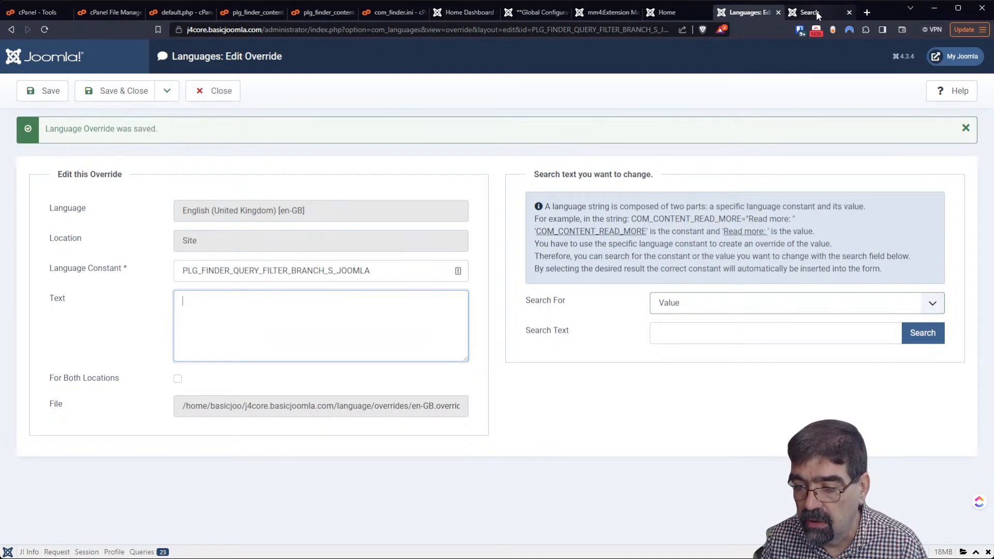
{"action": "left_click", "coordinate": [799, 11]}
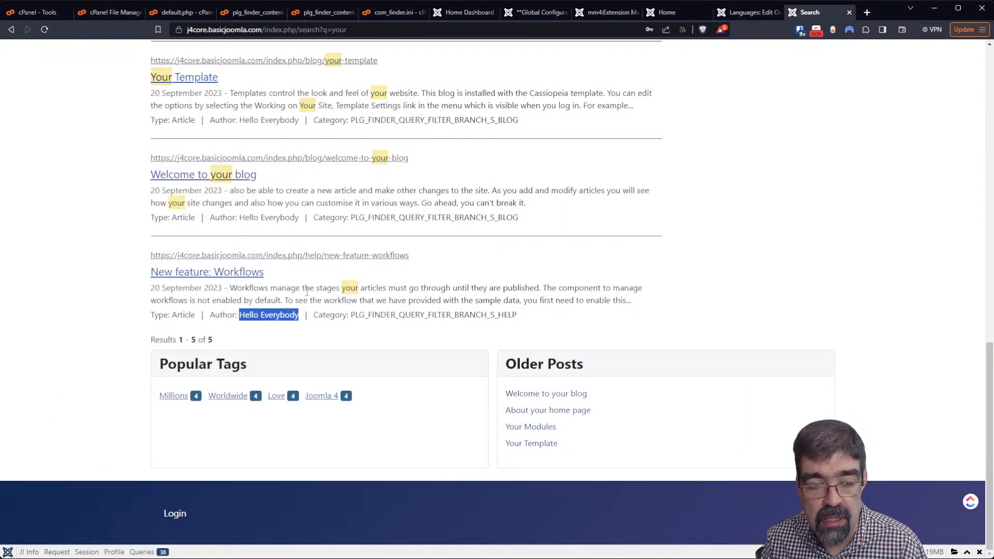
Highlight the 'Hello Everybody' author label on the Workflows search result
{"action": "left_click", "coordinate": [242, 315]}
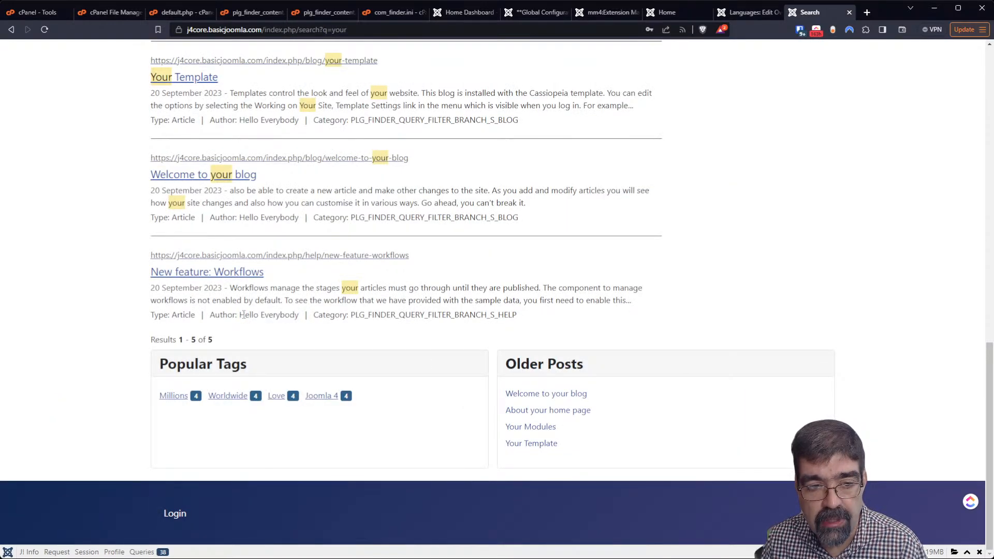
{"action": "left_click_drag", "start_coordinate": [240, 315], "coordinate": [299, 315]}
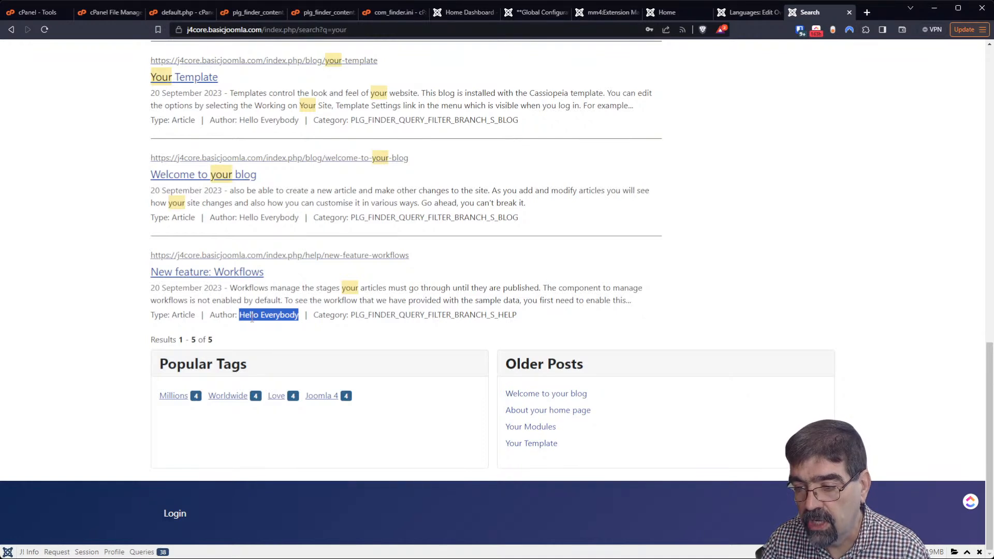
Save the PLG_FINDER_QUERY_FILTER_BRANCH_S_JOOMLA override with blank text and show the Articles list in a new tab
{"action": "left_click", "coordinate": [744, 12]}
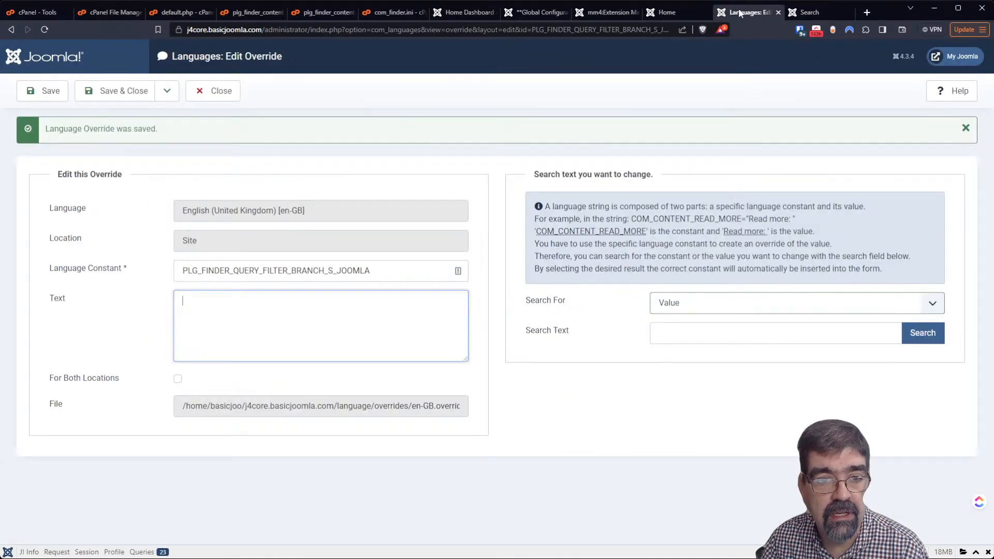
{"action": "left_click", "coordinate": [133, 93]}
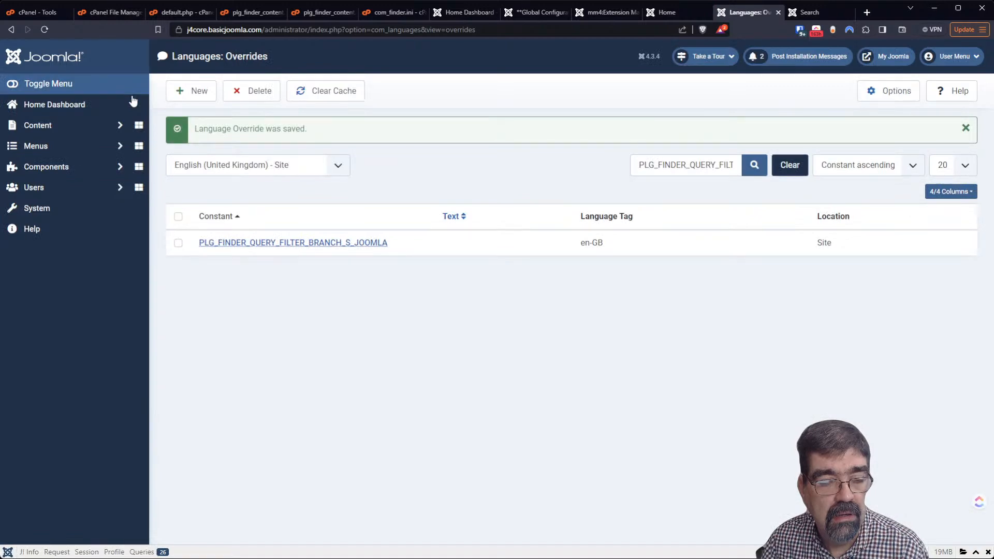
{"action": "middle_click", "coordinate": [85, 134]}
{"action": "left_click", "coordinate": [738, 12]}
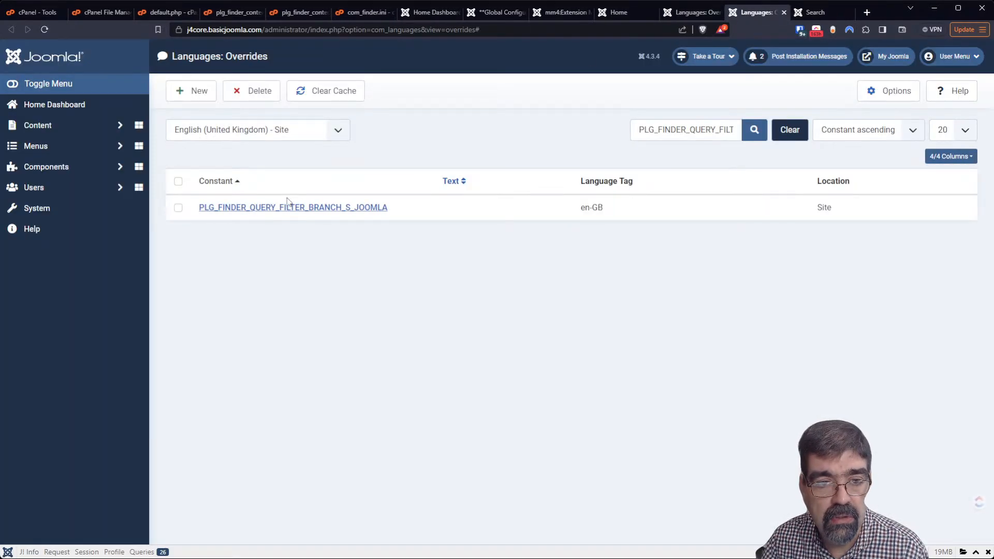
{"action": "left_click", "coordinate": [60, 134]}
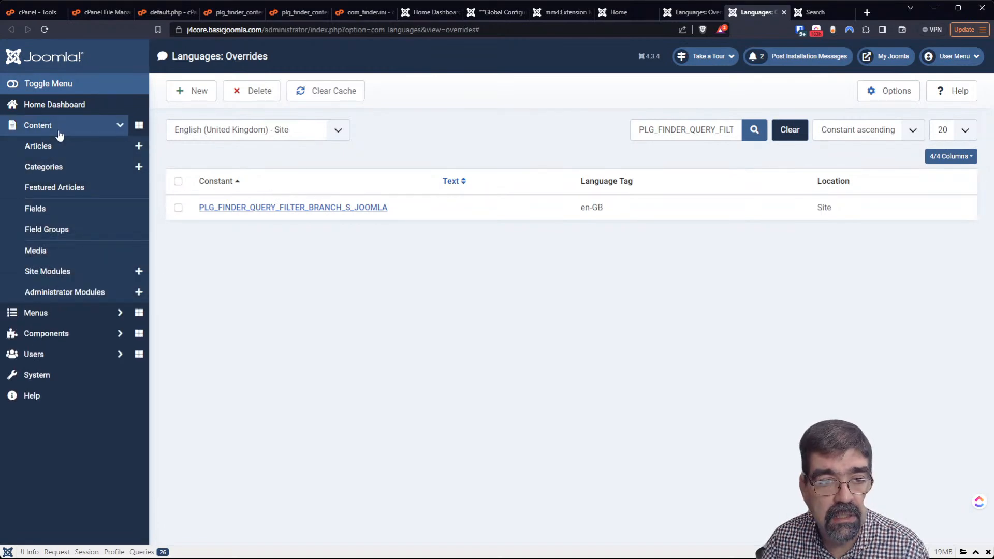
{"action": "left_click", "coordinate": [58, 147]}
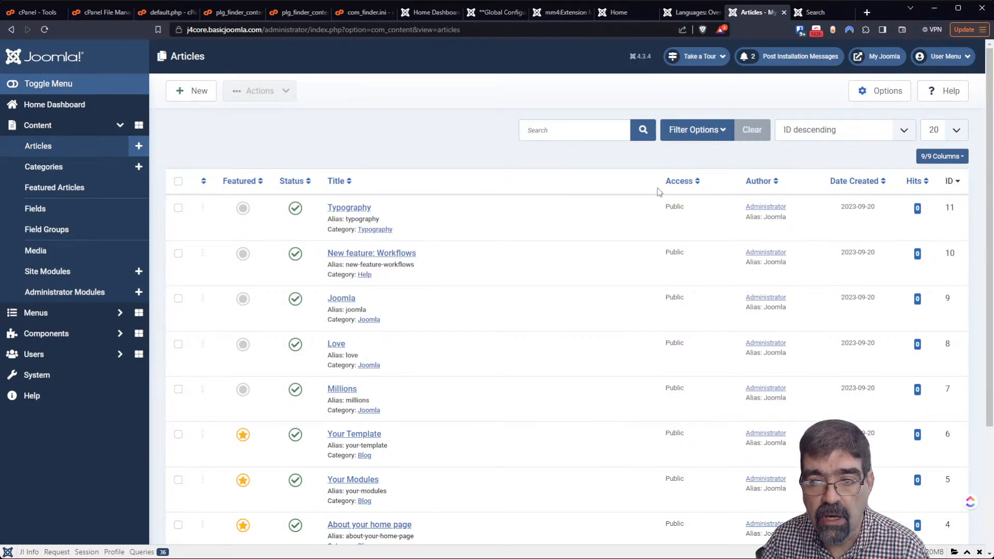
Replace the Administrator user's Name with a person's full name, save it, and return to Overrides
{"action": "left_click", "coordinate": [767, 208]}
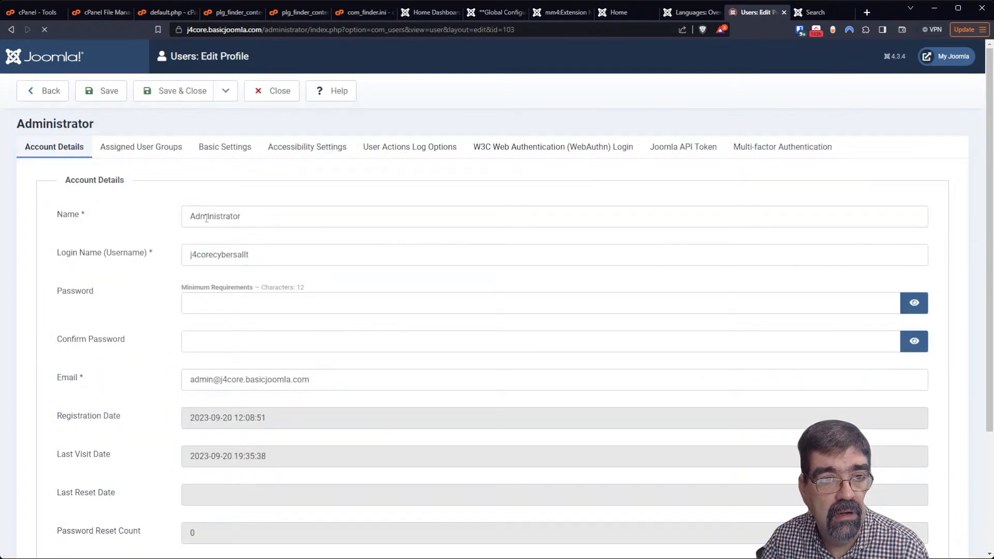
{"action": "left_click_drag", "start_coordinate": [323, 218], "coordinate": [161, 214]}
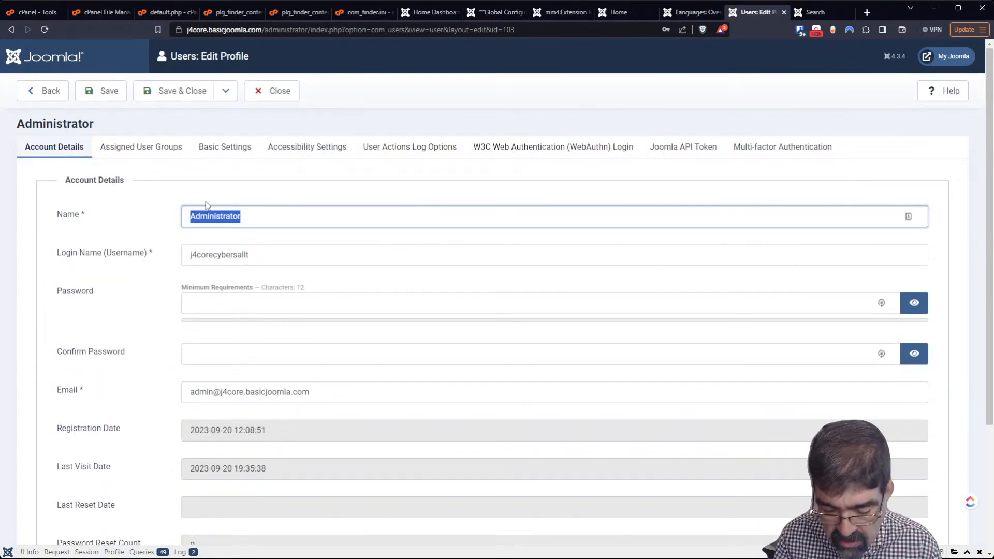
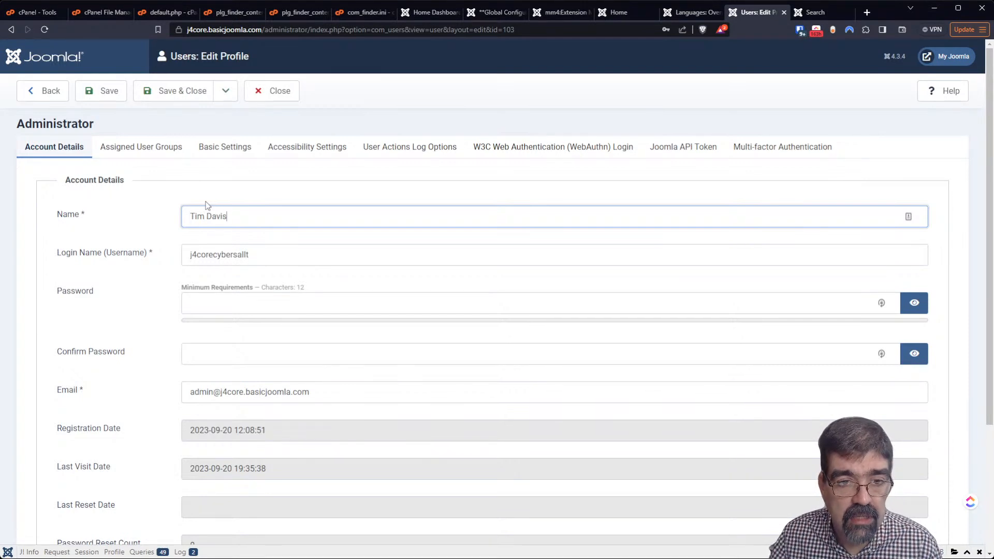
{"action": "key", "text": "Tab"}
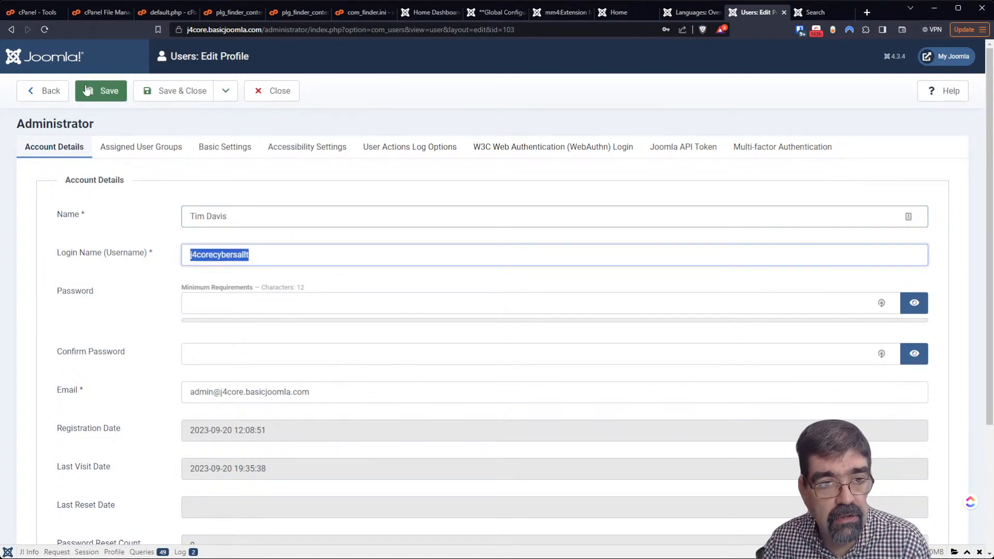
{"action": "left_click", "coordinate": [182, 100]}
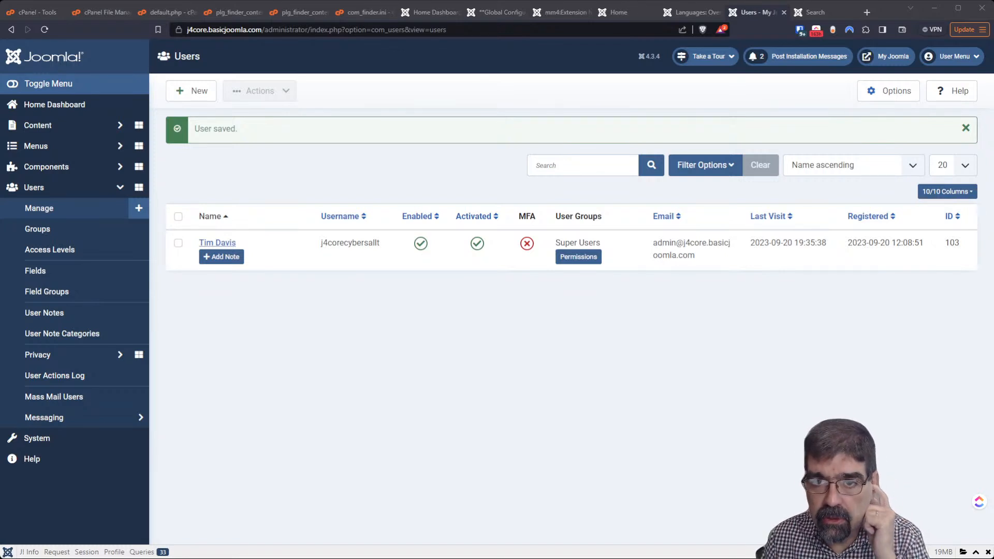
{"action": "left_click", "coordinate": [675, 13]}
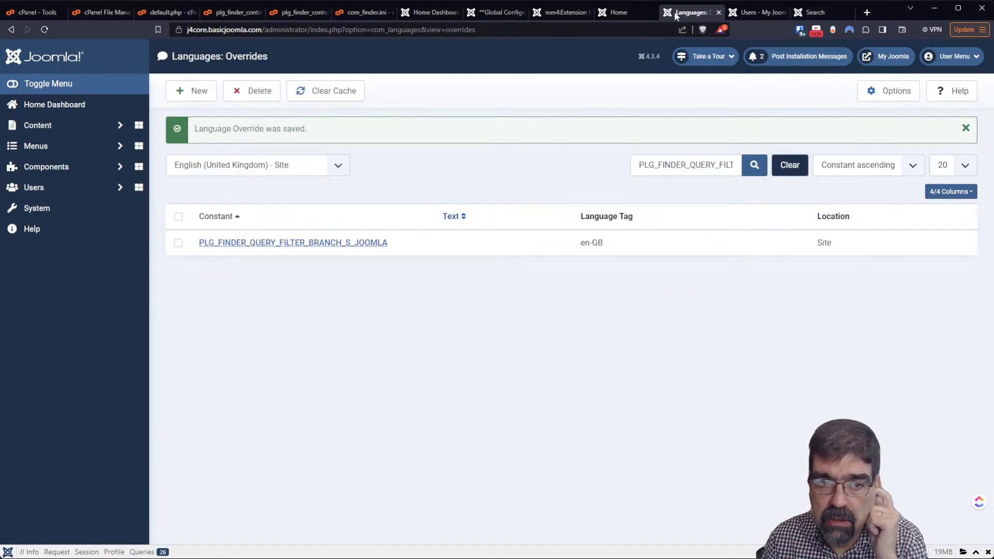
Create a new override and search constants for 'author', loading the extra matches such as JAUTHOR
{"action": "left_click", "coordinate": [193, 101]}
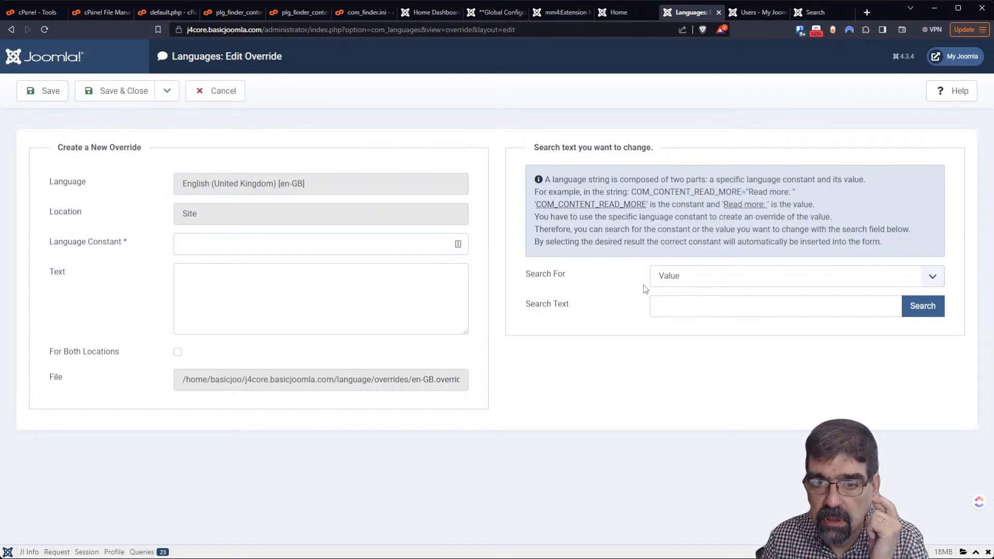
{"action": "left_click", "coordinate": [689, 280]}
{"action": "left_click", "coordinate": [696, 297]}
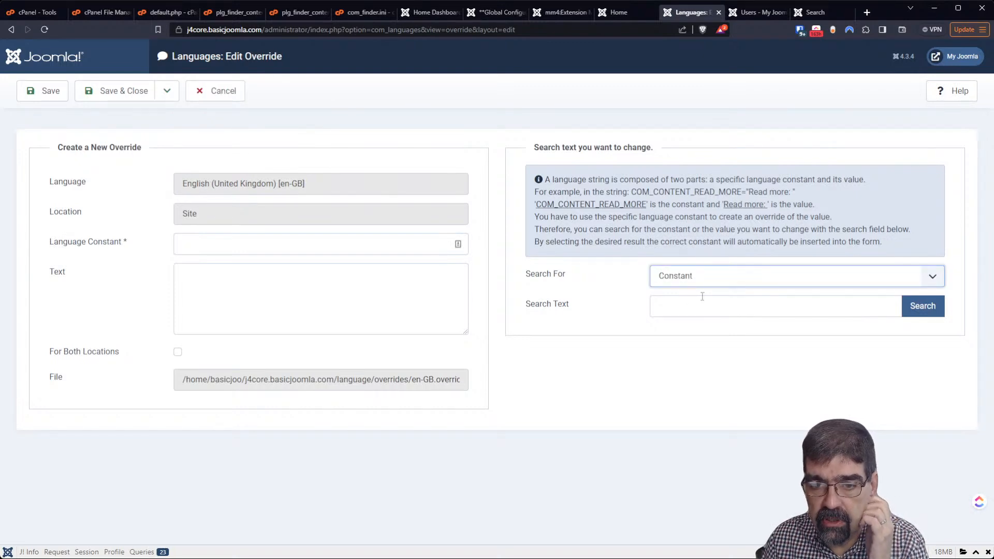
{"action": "left_click", "coordinate": [703, 310]}
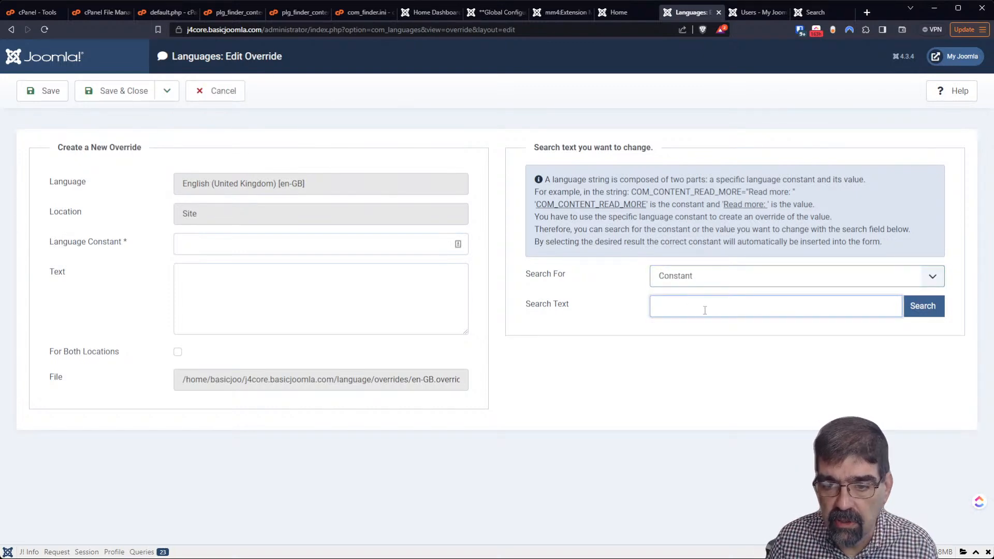
{"action": "type", "text": "author"}
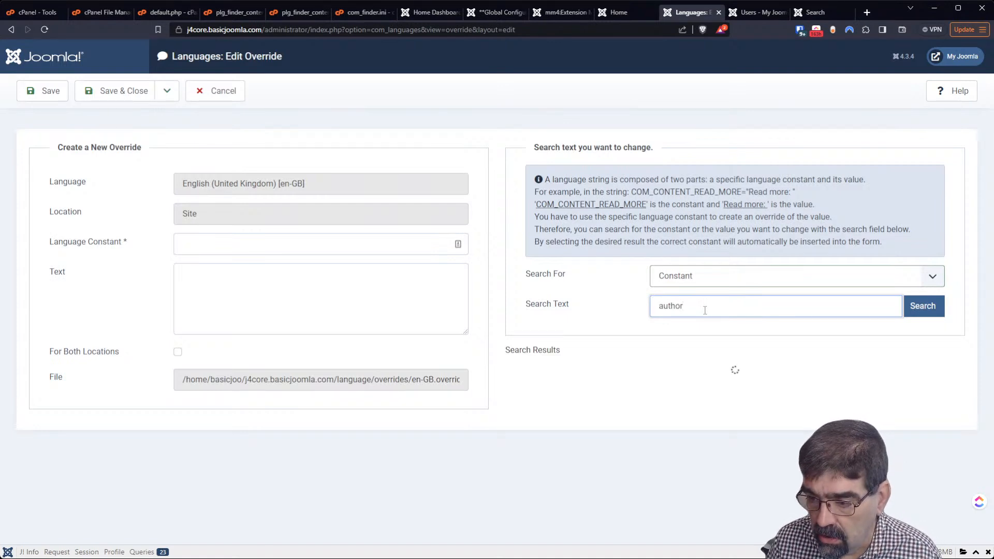
{"action": "key", "text": "Return"}
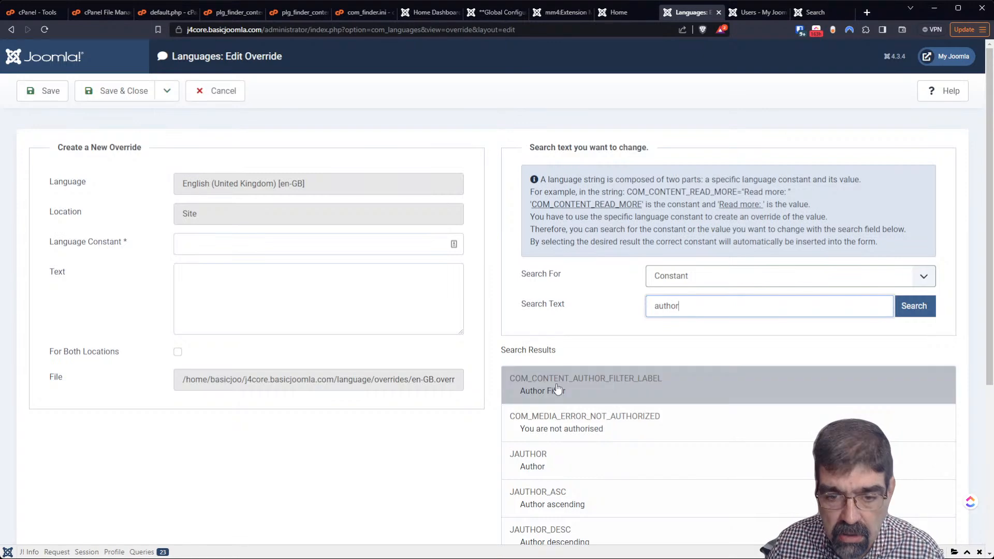
{"action": "scroll", "coordinate": [621, 363], "scroll_direction": "down", "scroll_amount": 5}
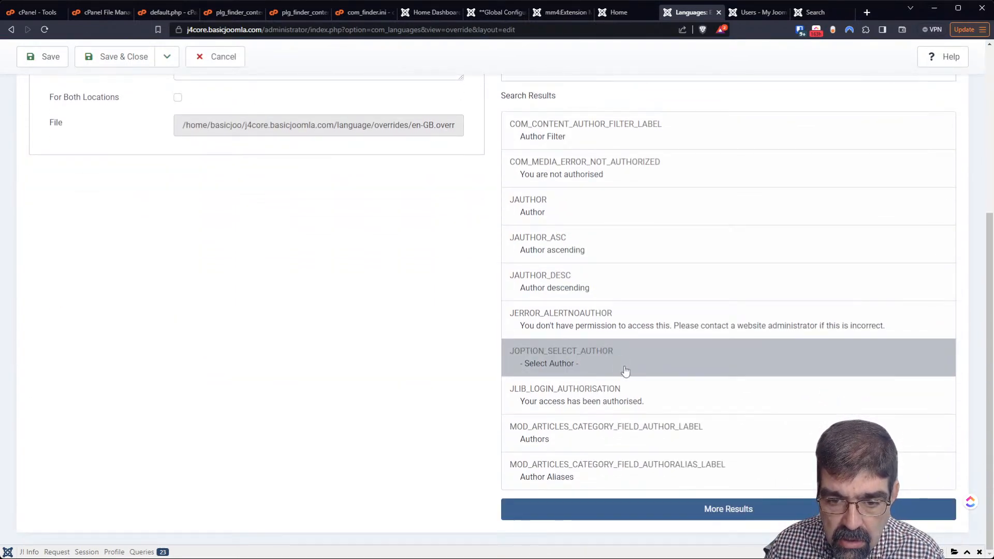
{"action": "left_click", "coordinate": [739, 510]}
{"action": "scroll", "coordinate": [647, 370], "scroll_direction": "down", "scroll_amount": 2}
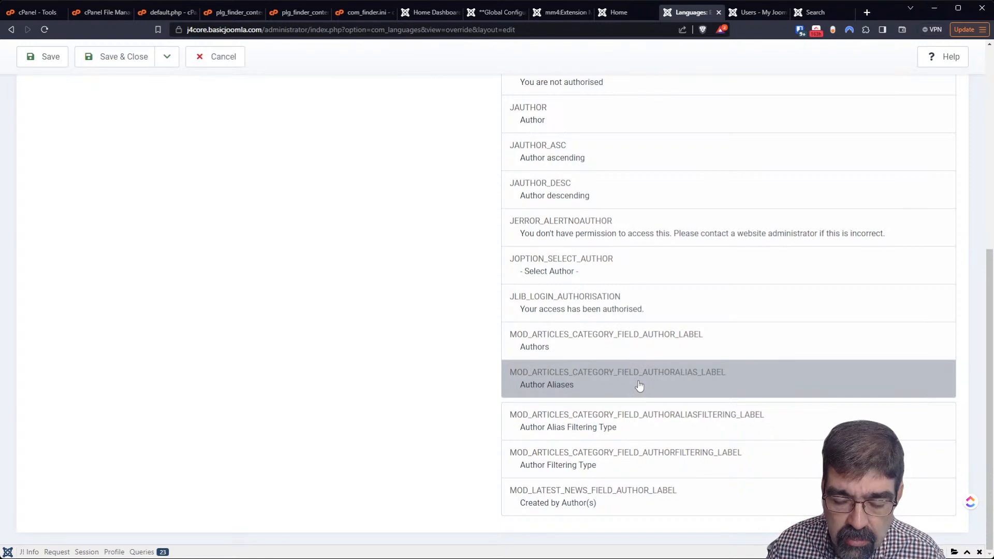
{"action": "scroll", "coordinate": [603, 417], "scroll_direction": "up", "scroll_amount": 5}
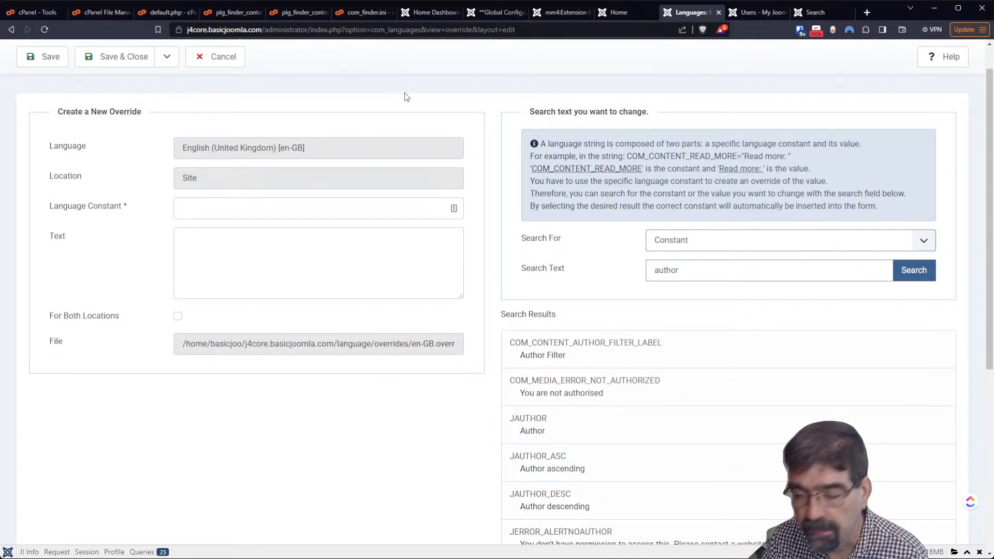
Search all files for 'languagehelper' in cPanel File Manager and close the empty results dialog
{"action": "left_click", "coordinate": [98, 12]}
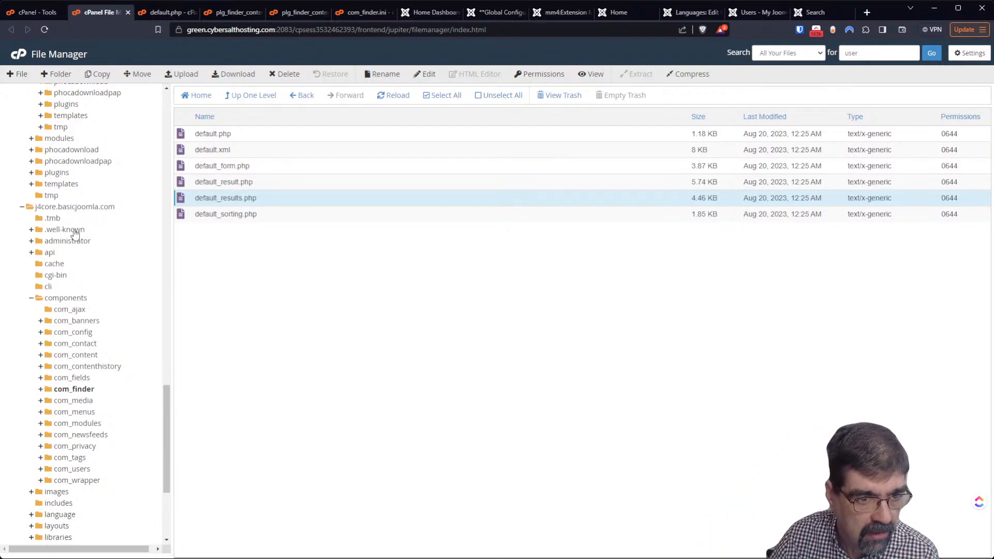
{"action": "left_click", "coordinate": [31, 299]}
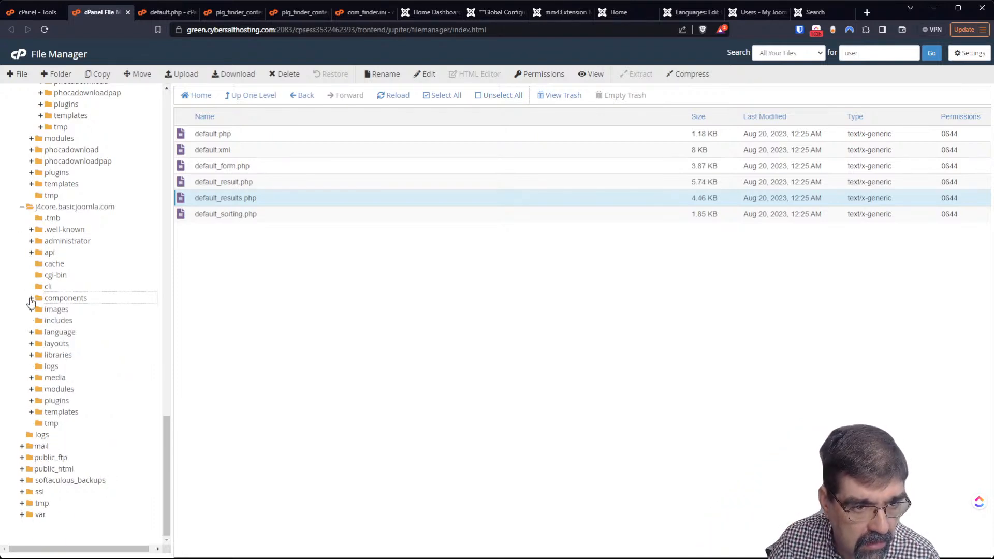
{"action": "double_click", "coordinate": [859, 54]}
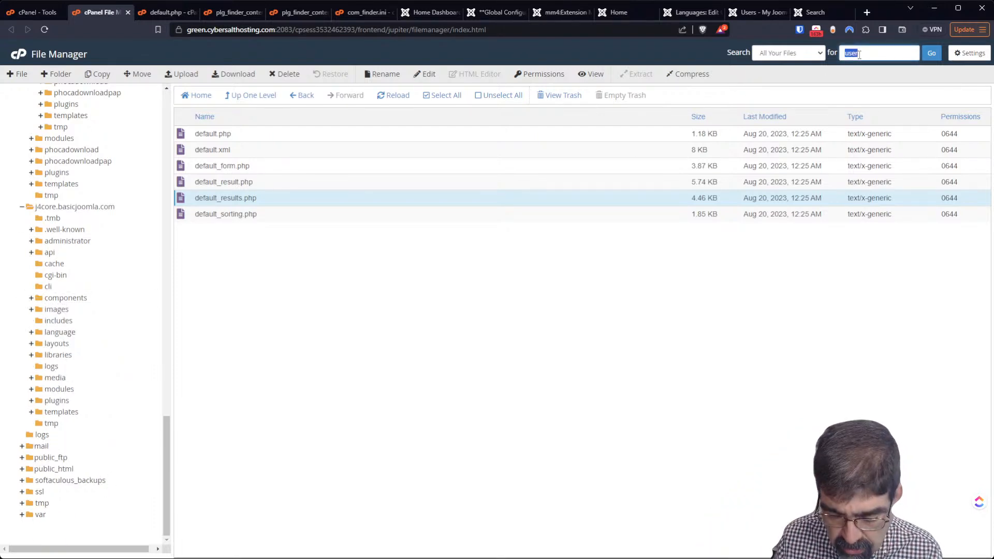
{"action": "type", "text": "la"}
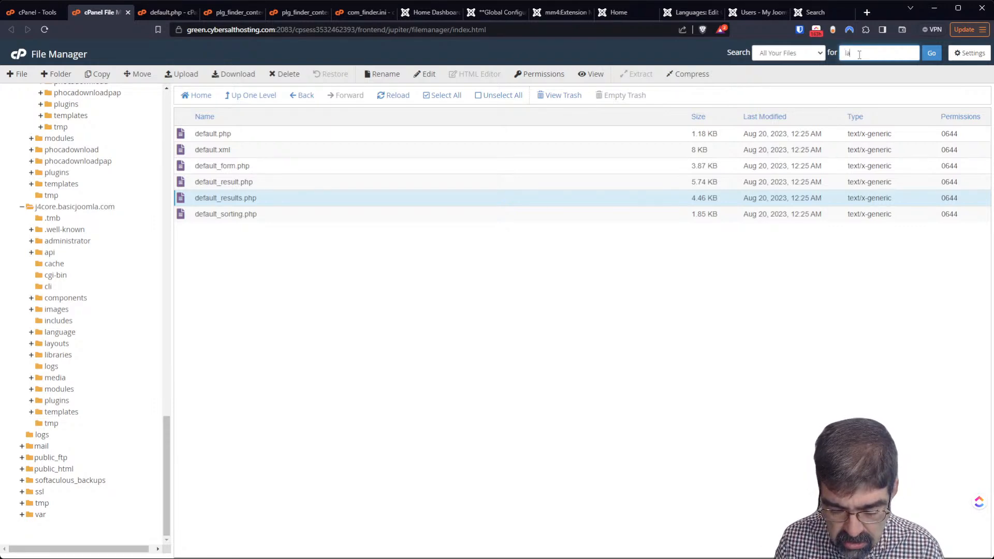
{"action": "type", "text": "nguagehelper"}
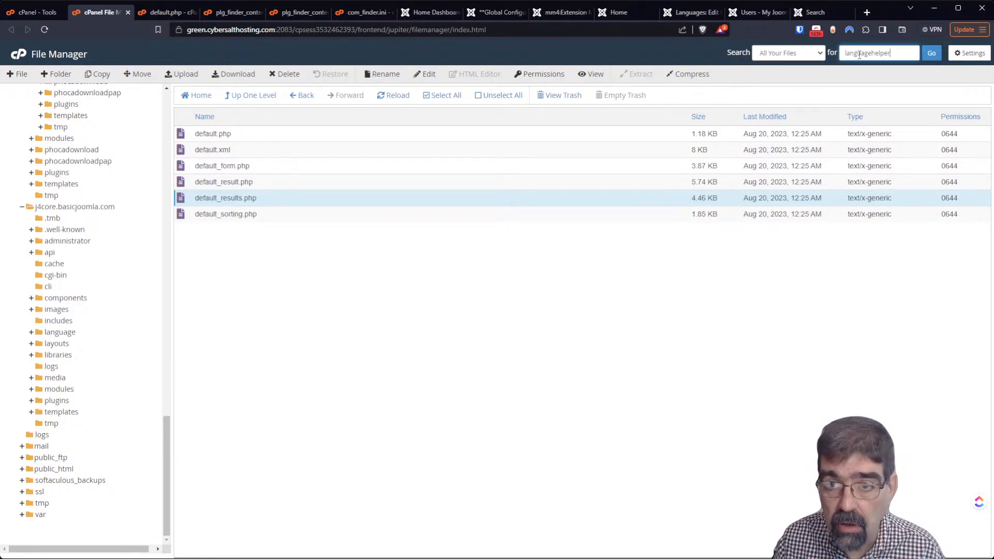
{"action": "key", "text": "Return"}
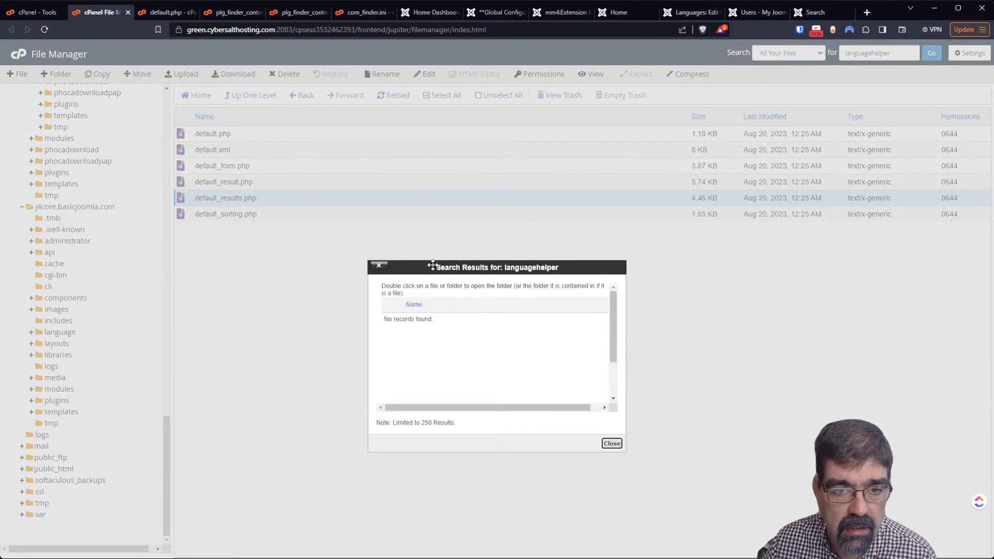
{"action": "left_click", "coordinate": [611, 444]}
{"action": "left_click", "coordinate": [68, 240]}
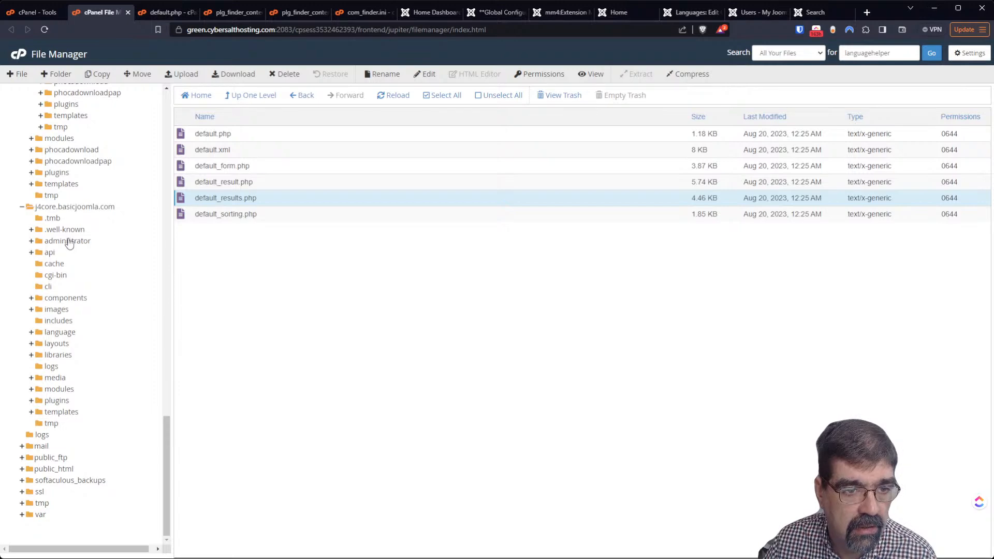
Browse to administrator/components/com_finder/src/Helper and edit LanguageHelper.php in the code editor
{"action": "left_click", "coordinate": [72, 263]}
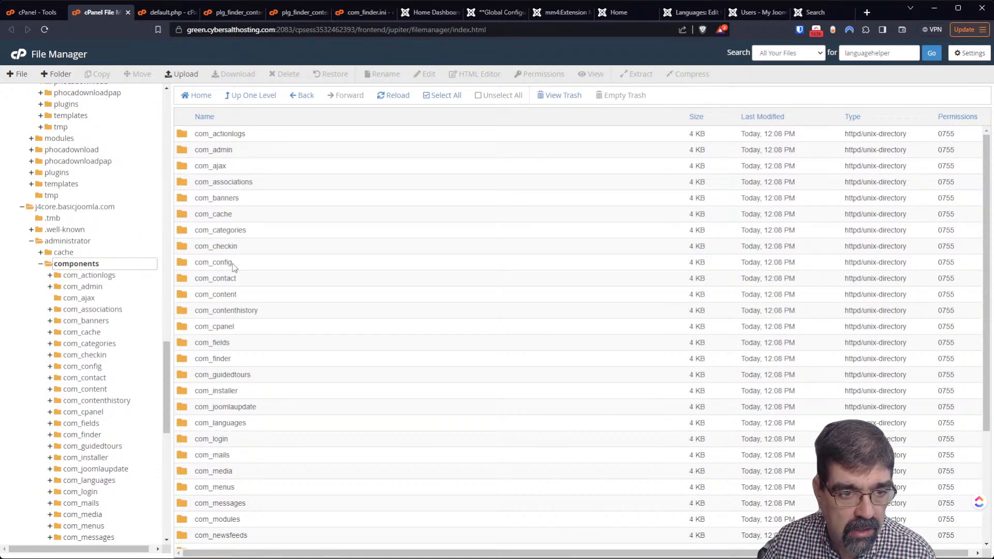
{"action": "left_click", "coordinate": [188, 363]}
{"action": "double_click", "coordinate": [188, 364]}
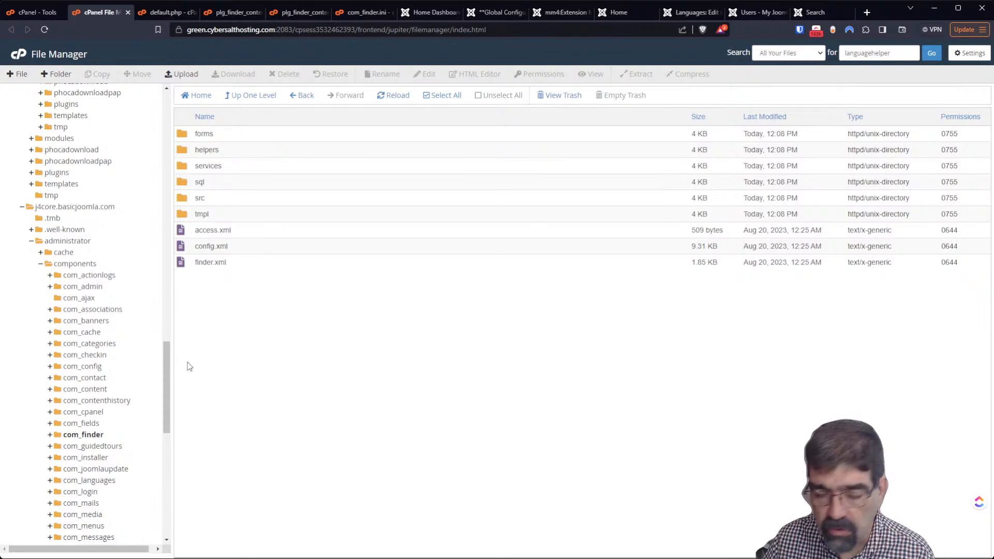
{"action": "double_click", "coordinate": [187, 203]}
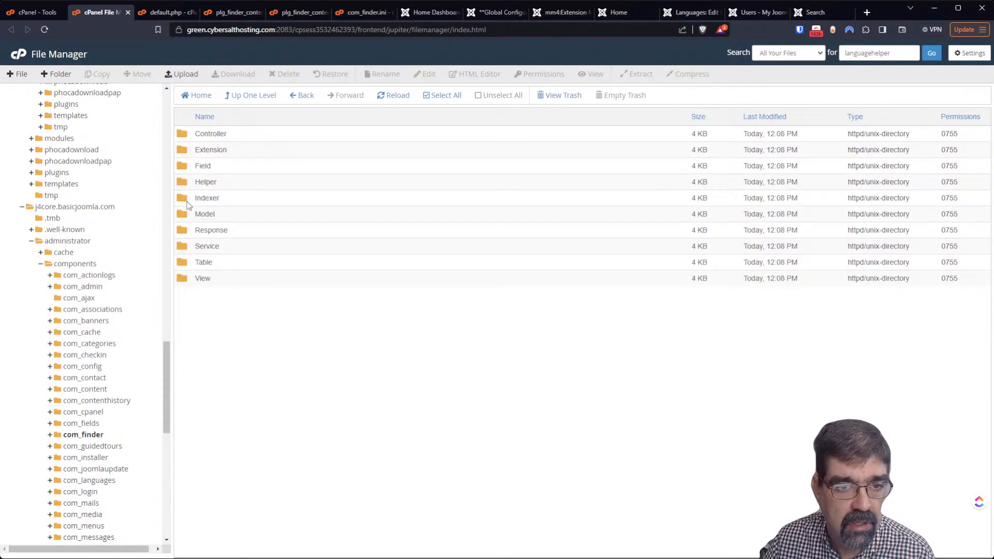
{"action": "double_click", "coordinate": [185, 184]}
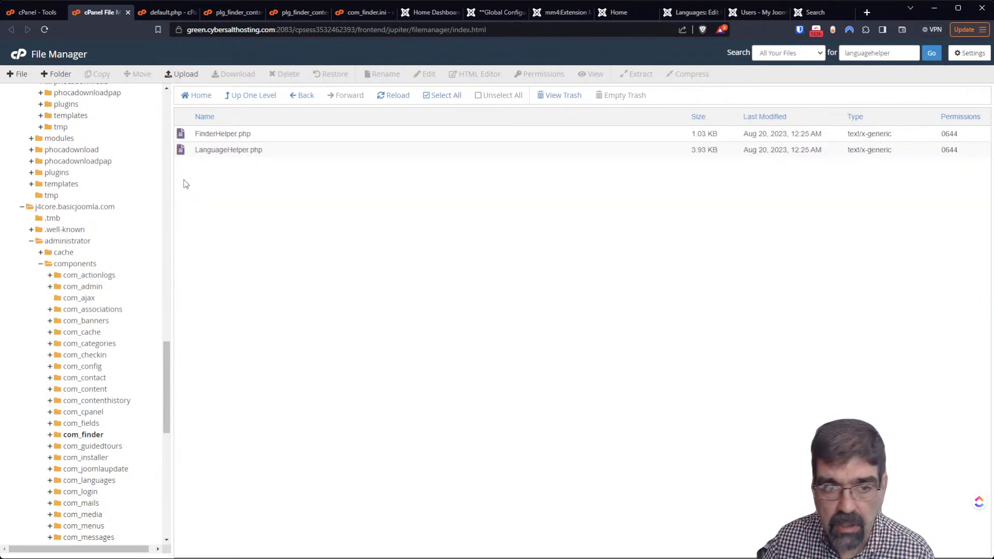
{"action": "right_click", "coordinate": [191, 150]}
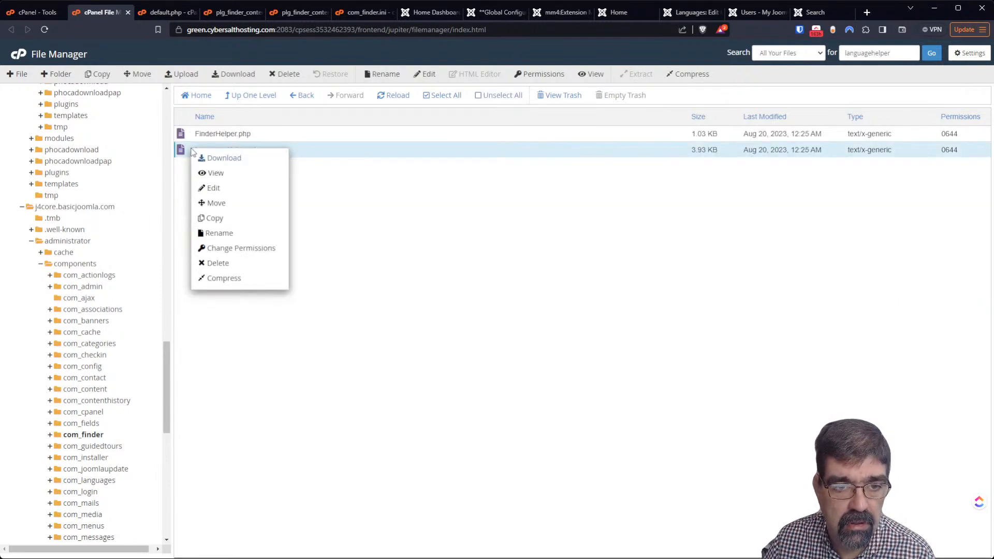
{"action": "left_click", "coordinate": [237, 191]}
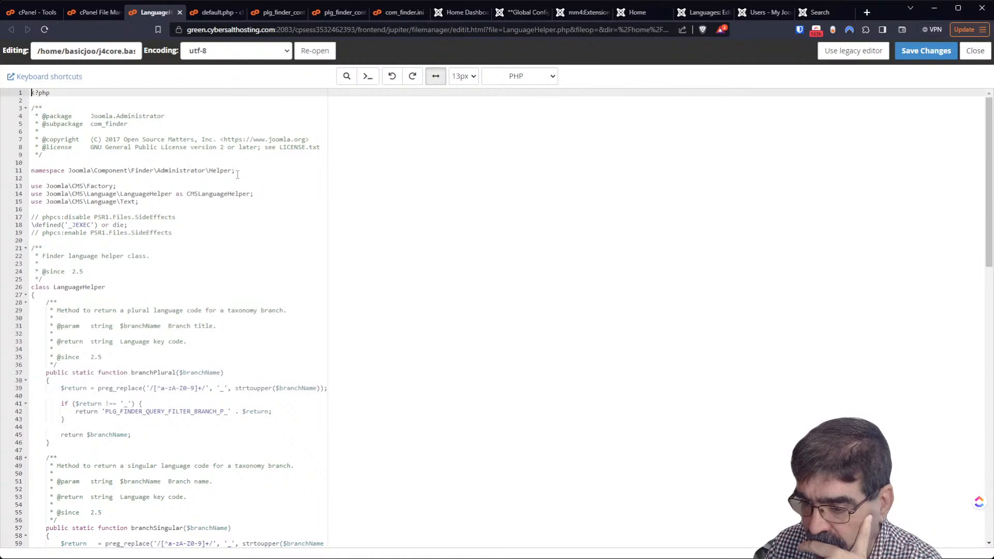
{"action": "scroll", "coordinate": [238, 174], "scroll_direction": "down", "scroll_amount": 6}
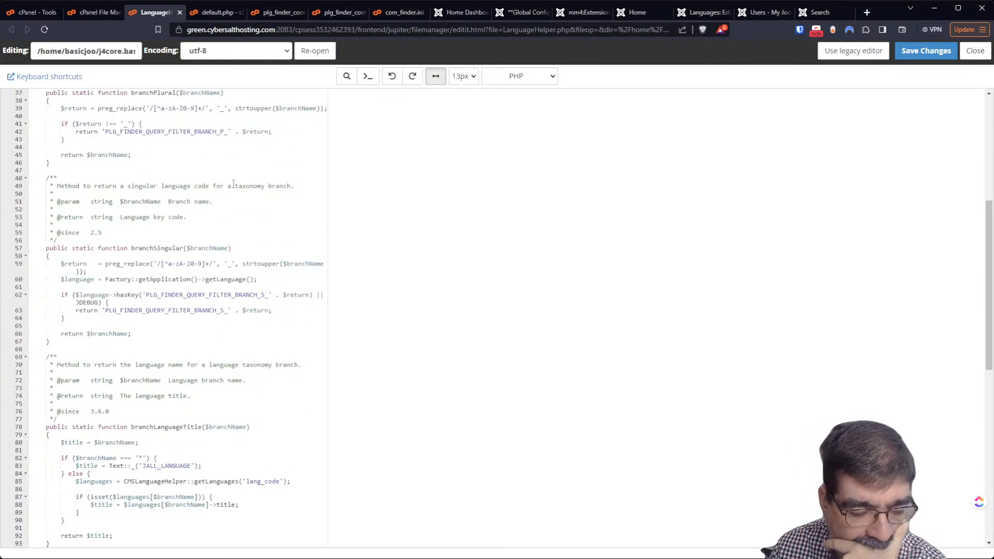
{"action": "scroll", "coordinate": [234, 184], "scroll_direction": "down", "scroll_amount": 3}
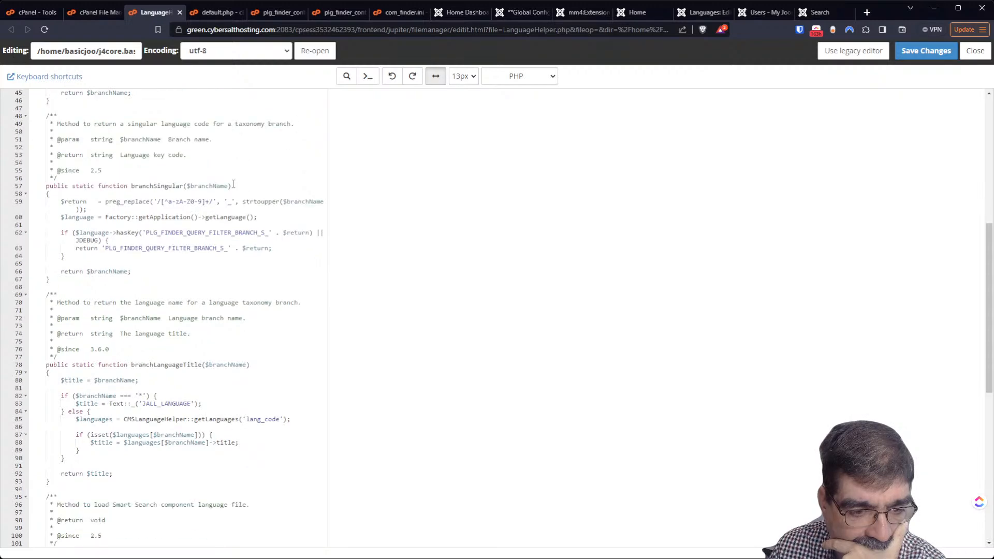
{"action": "scroll", "coordinate": [233, 185], "scroll_direction": "down", "scroll_amount": 6}
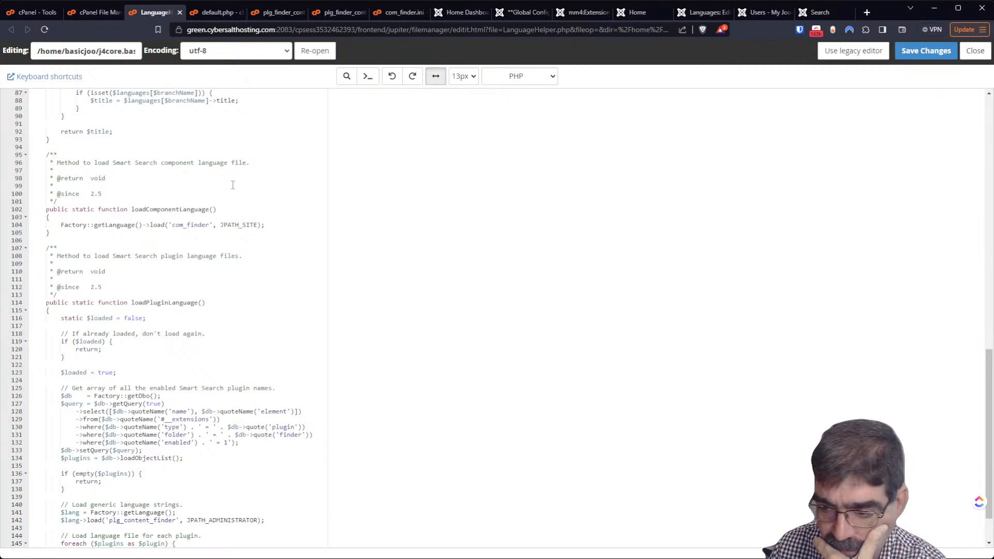
{"action": "scroll", "coordinate": [233, 185], "scroll_direction": "up", "scroll_amount": 13}
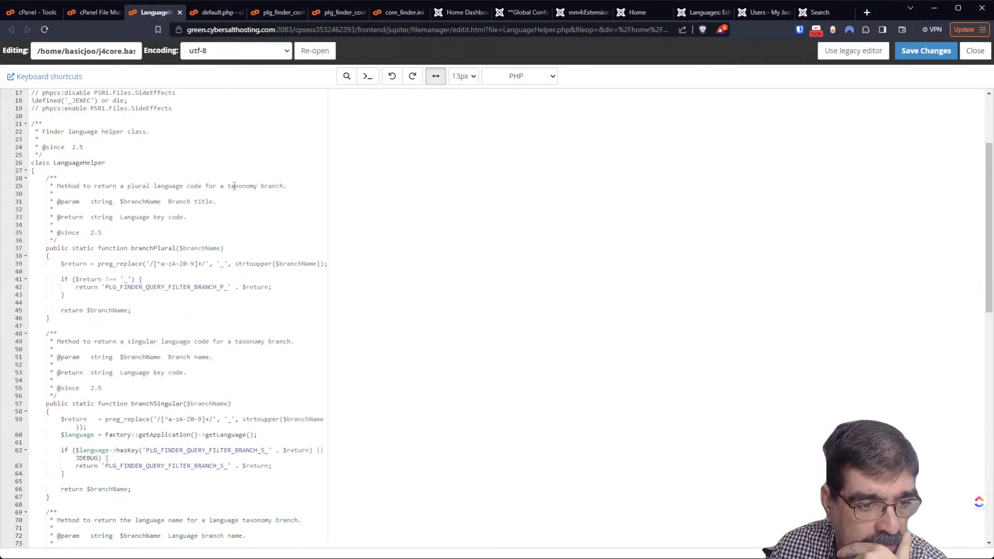
{"action": "left_click", "coordinate": [76, 287]}
{"action": "left_click_drag", "start_coordinate": [76, 288], "coordinate": [99, 292]}
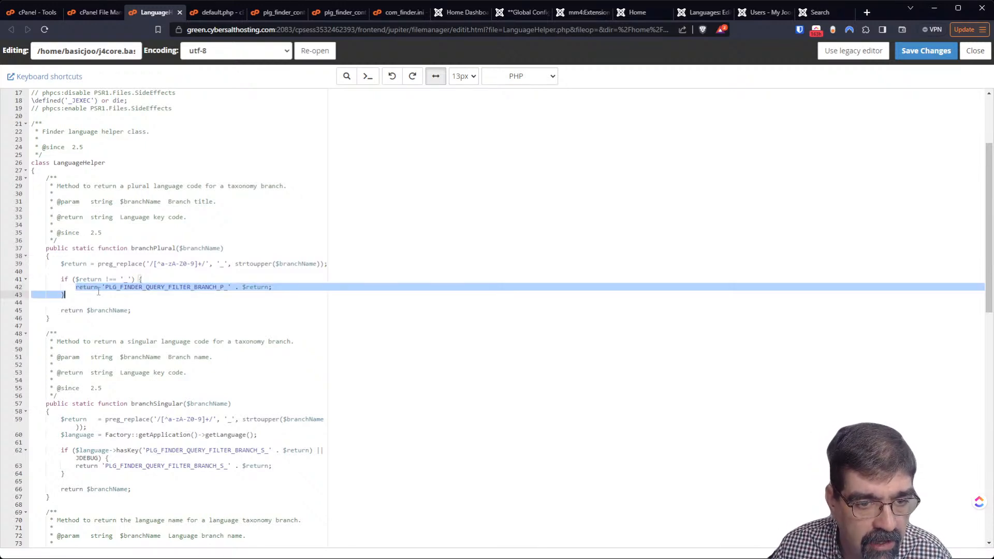
{"action": "double_click", "coordinate": [97, 288]}
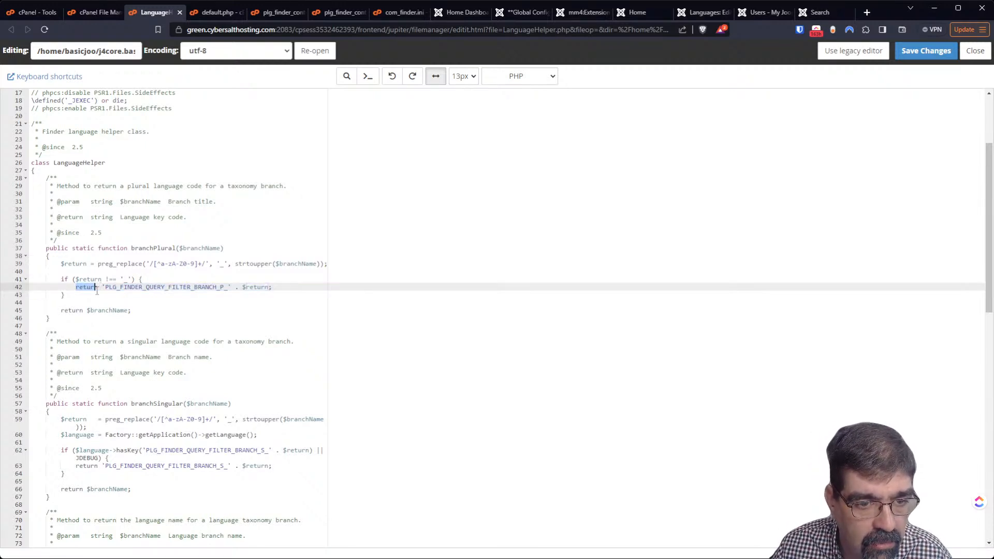
{"action": "left_click", "coordinate": [217, 280]}
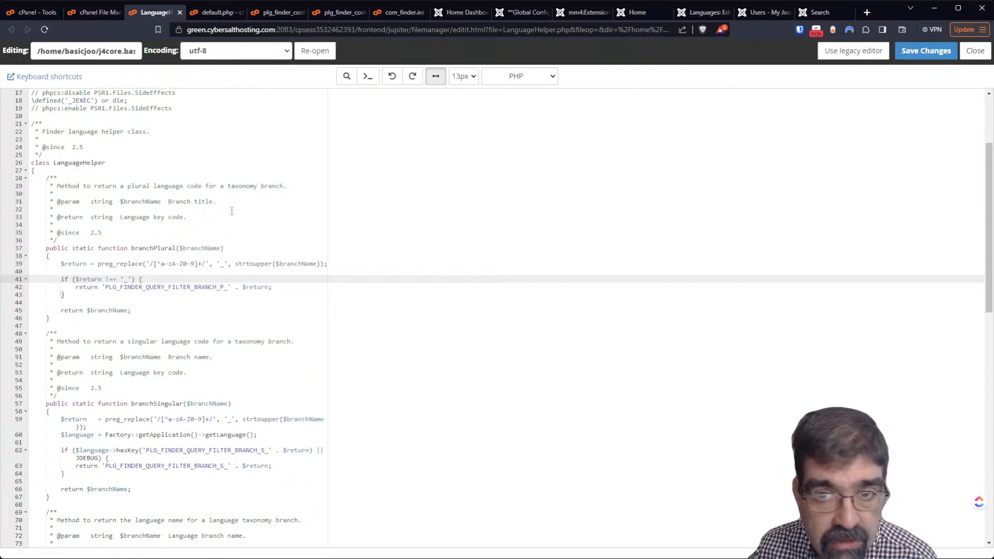
Compare the search results, users list and LanguageHelper code, then return to the new Site override form
{"action": "left_click", "coordinate": [816, 12]}
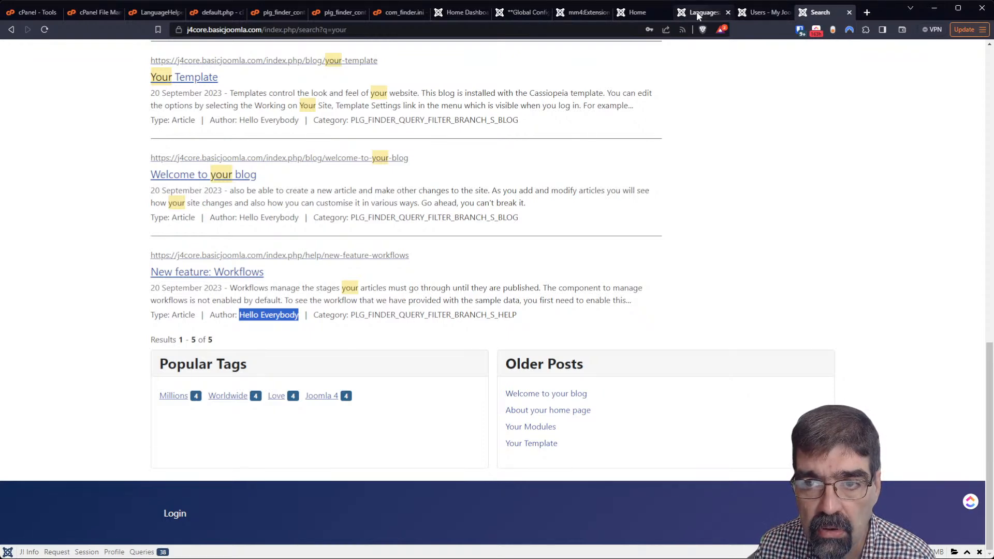
{"action": "left_click", "coordinate": [148, 18]}
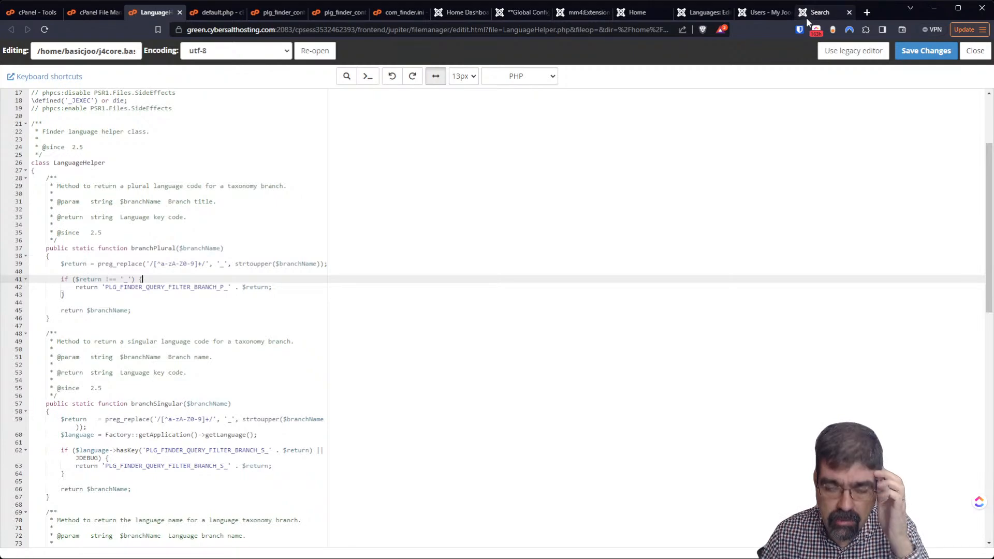
{"action": "left_click", "coordinate": [770, 13]}
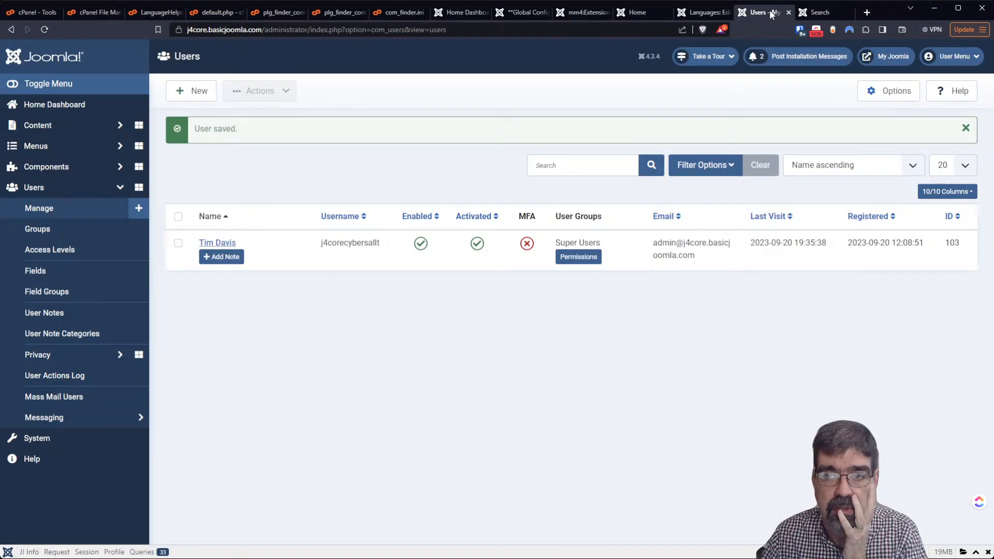
{"action": "left_click", "coordinate": [705, 12]}
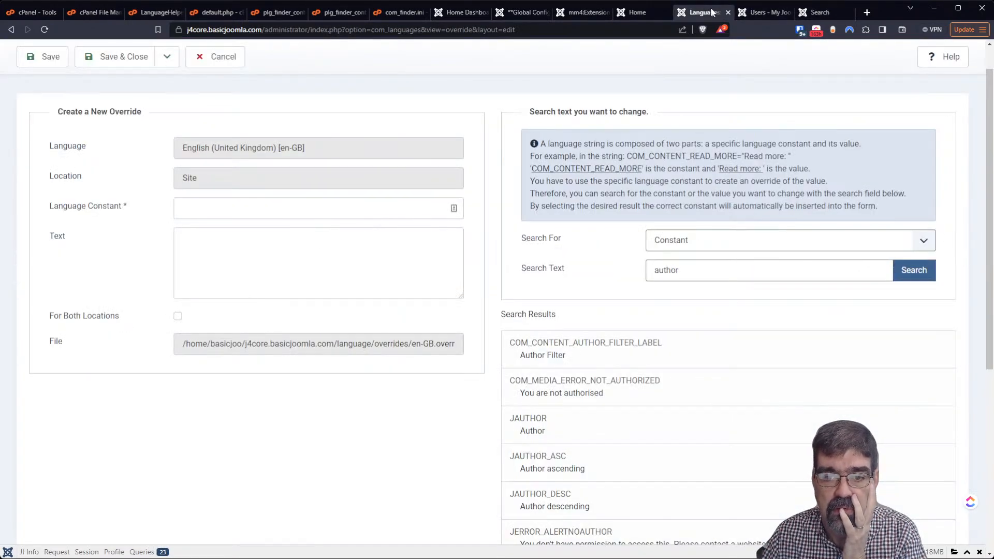
{"action": "left_click", "coordinate": [818, 12]}
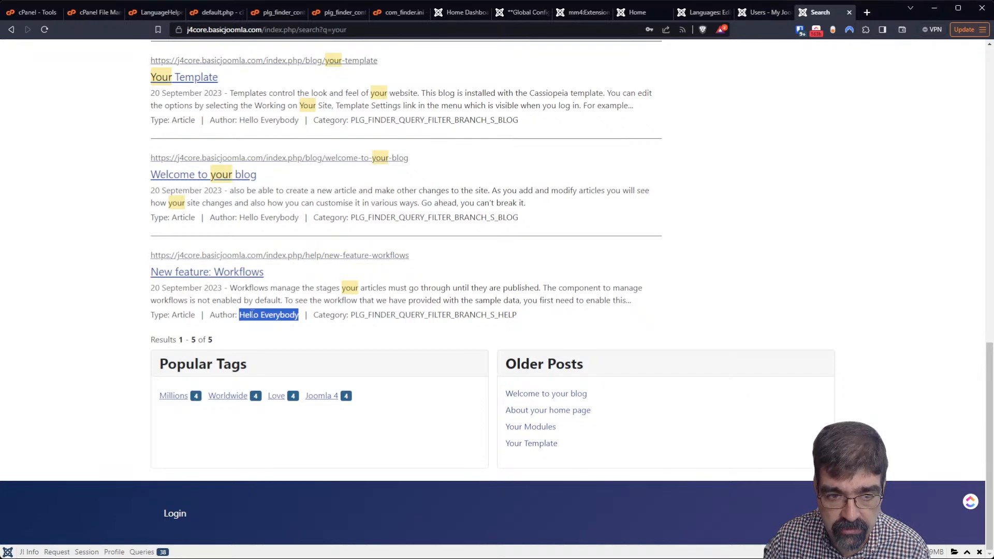
{"action": "left_click", "coordinate": [703, 12]}
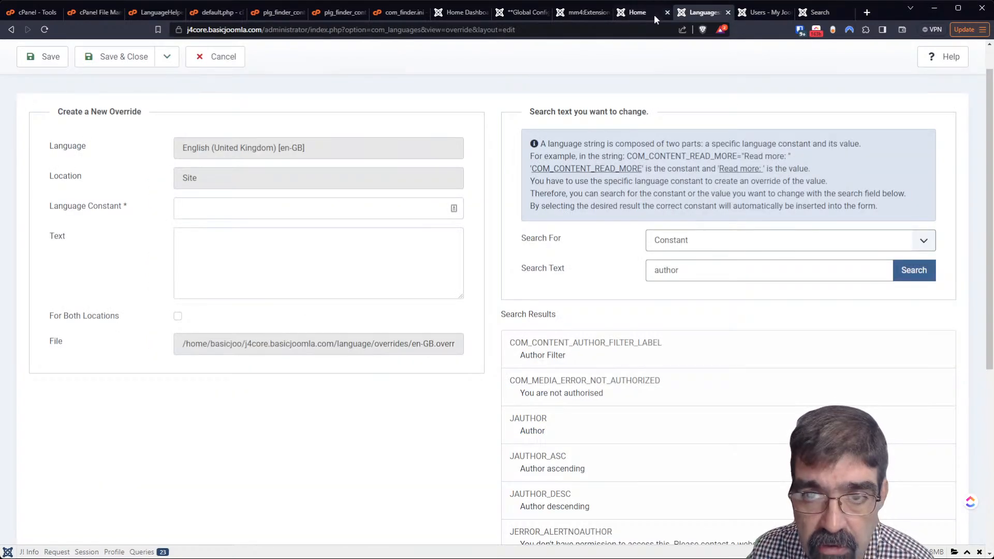
{"action": "left_click", "coordinate": [631, 15]}
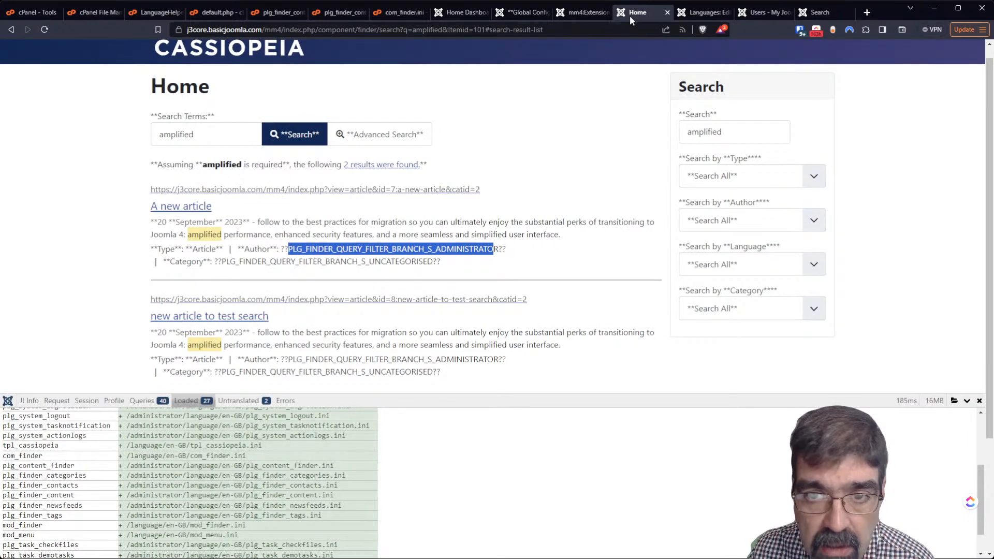
{"action": "left_click", "coordinate": [141, 12]}
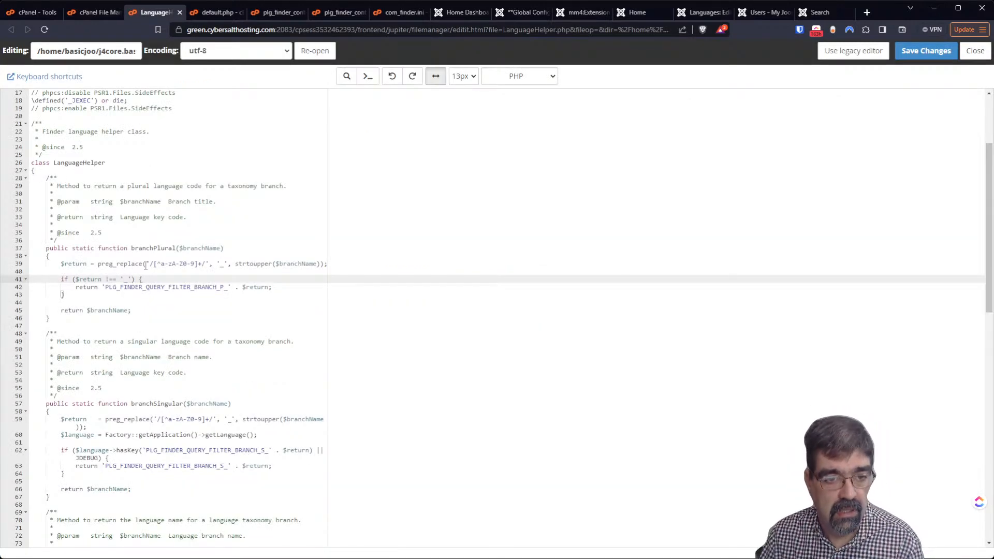
{"action": "left_click", "coordinate": [708, 14]}
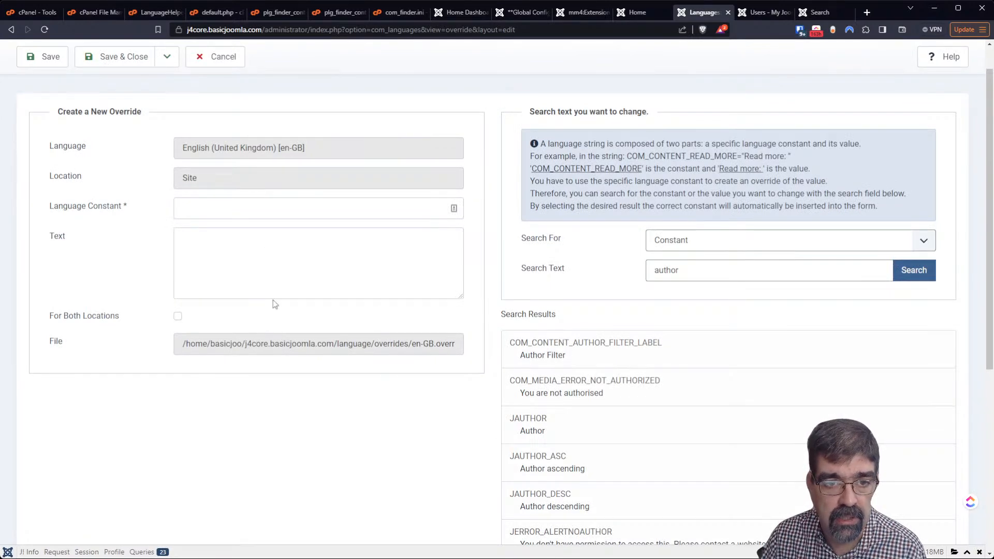
{"action": "scroll", "coordinate": [244, 166], "scroll_direction": "up", "scroll_amount": 1}
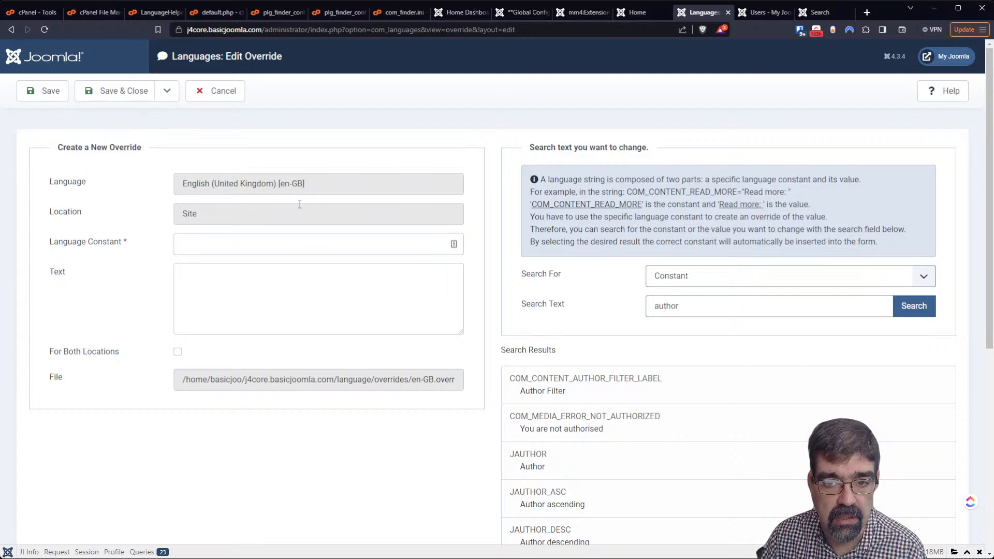
Cancel the new override and open PLG_FINDER_QUERY_FILTER_BRANCH_S_JOOMLA from the Overrides list
{"action": "left_click", "coordinate": [207, 96]}
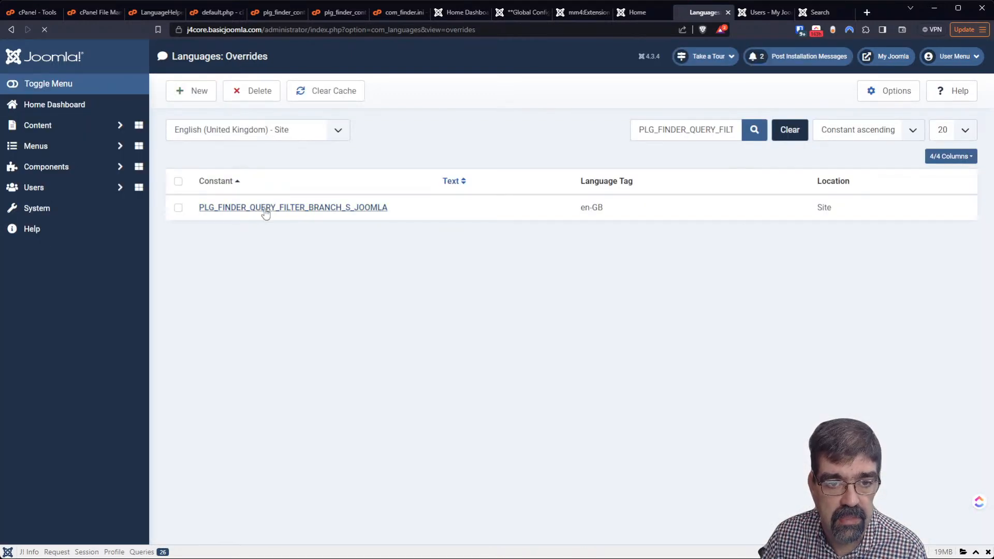
{"action": "left_click", "coordinate": [265, 208]}
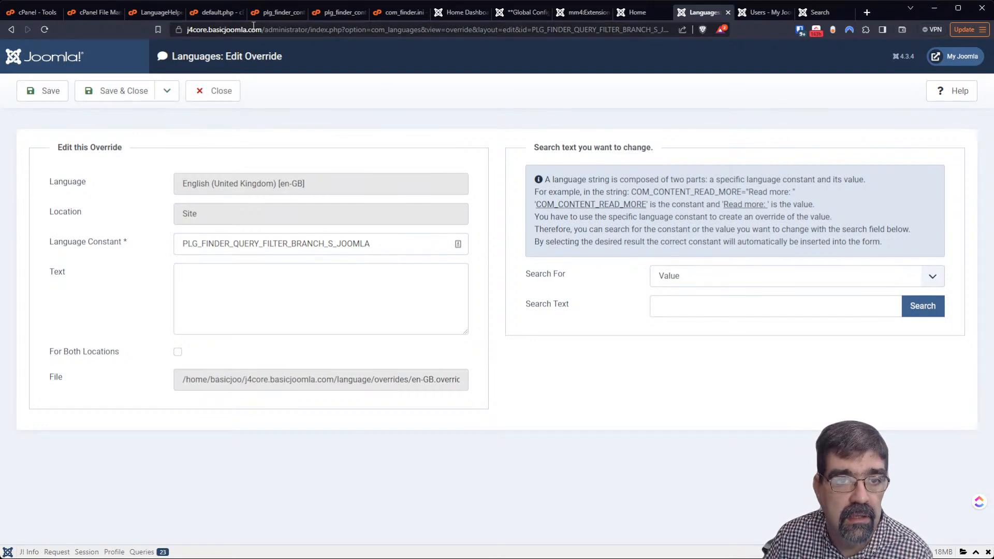
Glance at plg_finder_content.ini, then return to the com_finder Helper folder listing
{"action": "left_click", "coordinate": [272, 14]}
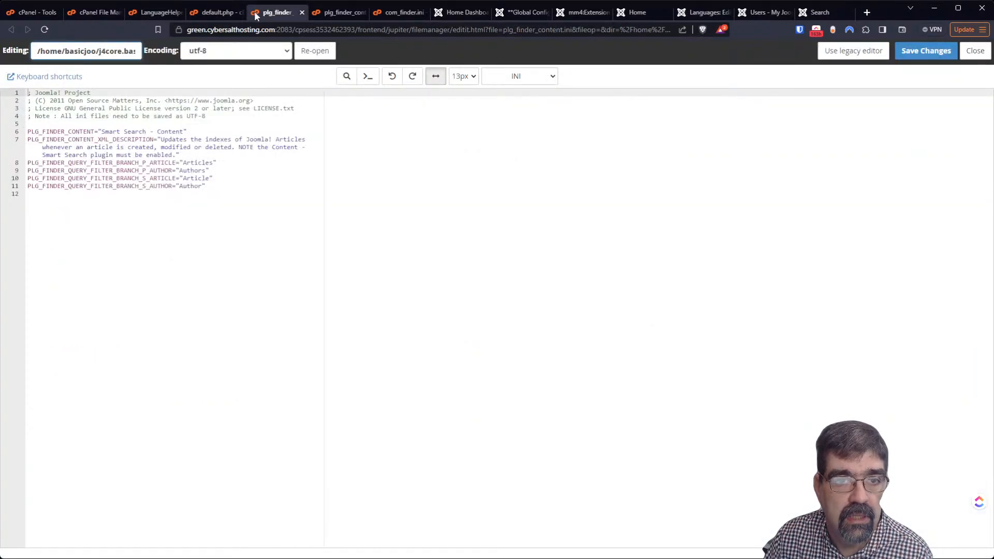
{"action": "left_click", "coordinate": [98, 13]}
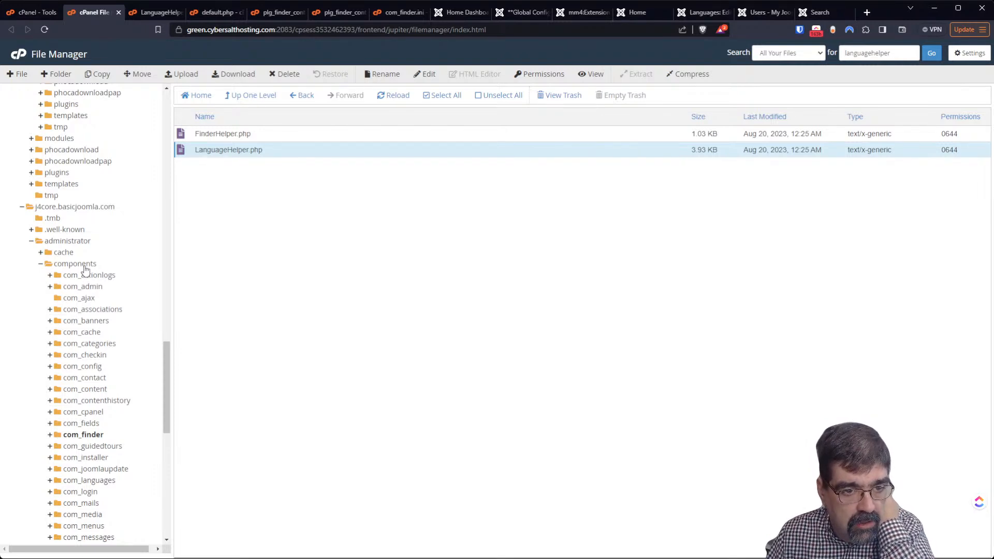
Browse to com_finder's src/Service/HTML folder and open Filter.php in the code editor
{"action": "left_click", "coordinate": [72, 437]}
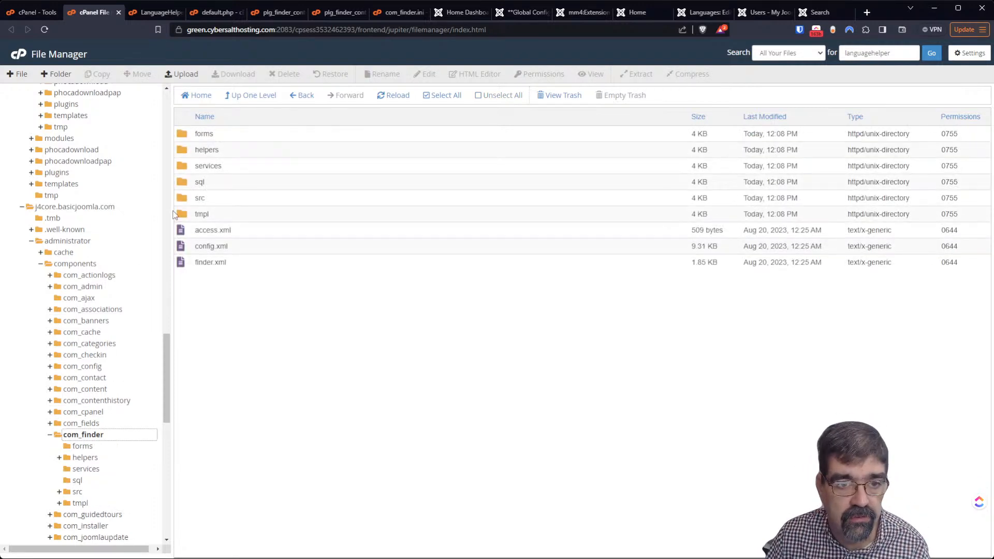
{"action": "double_click", "coordinate": [192, 197]}
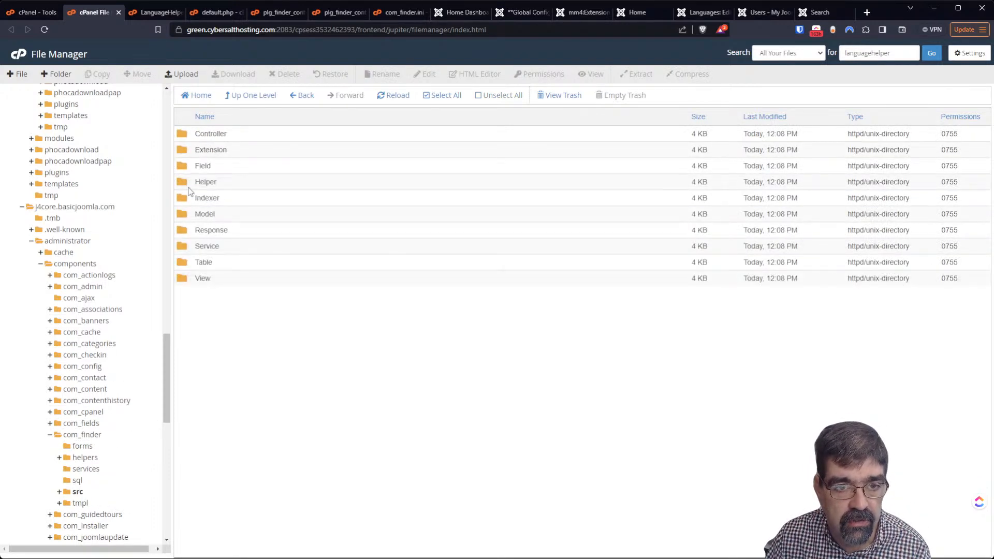
{"action": "double_click", "coordinate": [187, 251]}
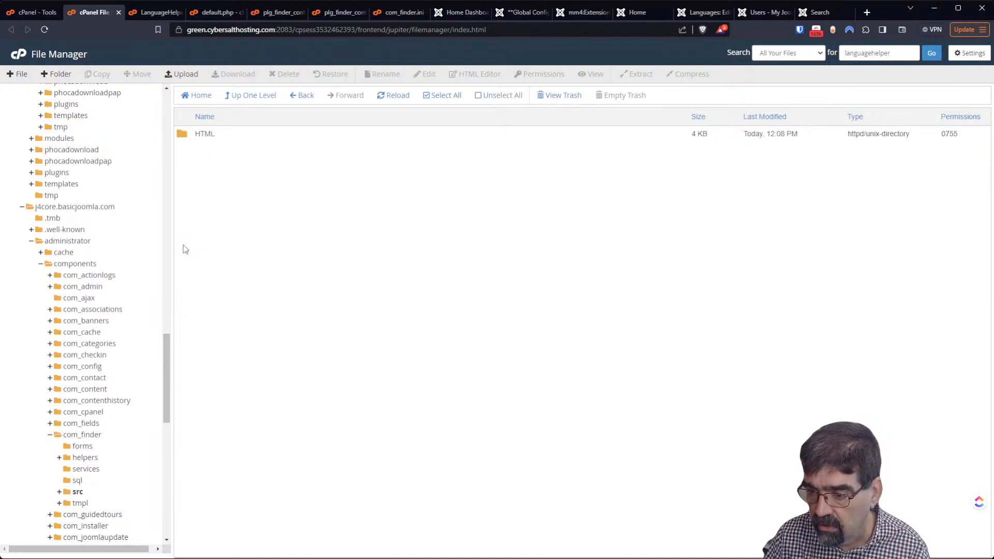
{"action": "double_click", "coordinate": [181, 136]}
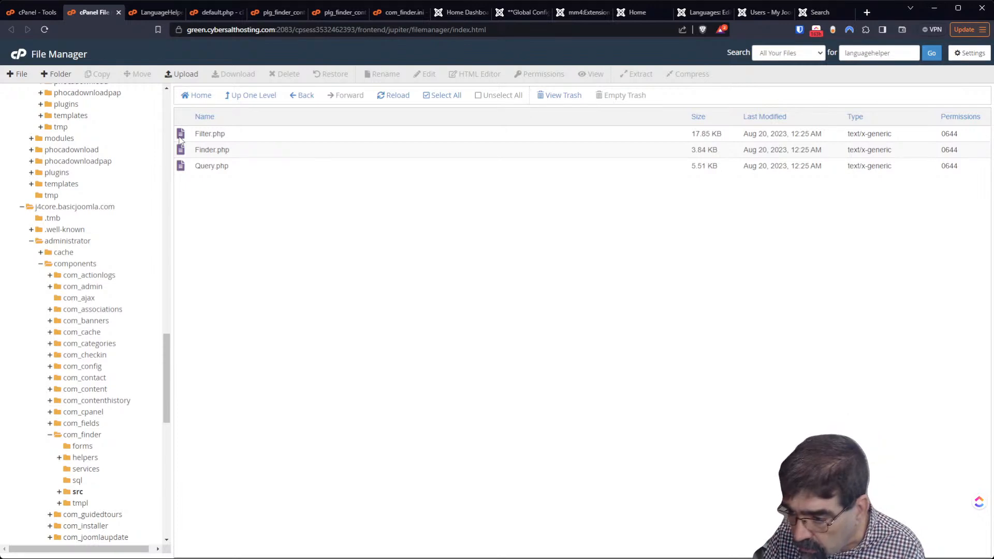
{"action": "double_click", "coordinate": [182, 134]}
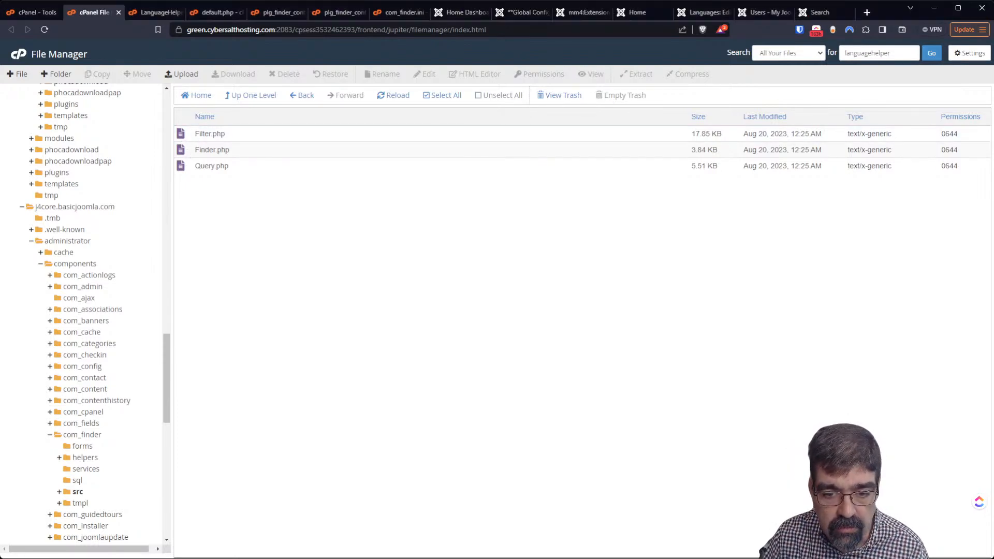
{"action": "right_click", "coordinate": [206, 139]}
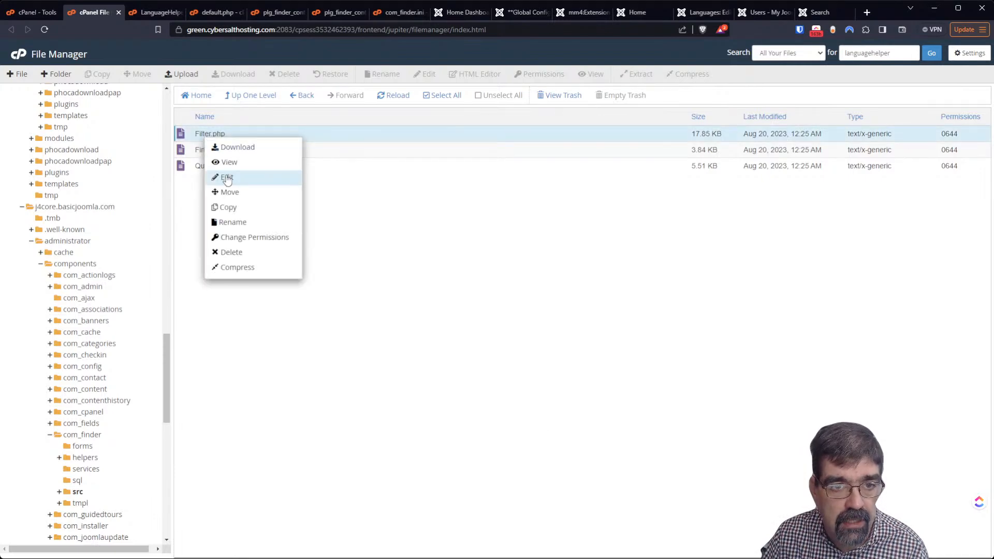
{"action": "left_click", "coordinate": [226, 177]}
Select the $key = LanguageHelper::branchPlural statement on Filter.php line 154, then return to the override form
{"action": "scroll", "coordinate": [244, 257], "scroll_direction": "down", "scroll_amount": 20}
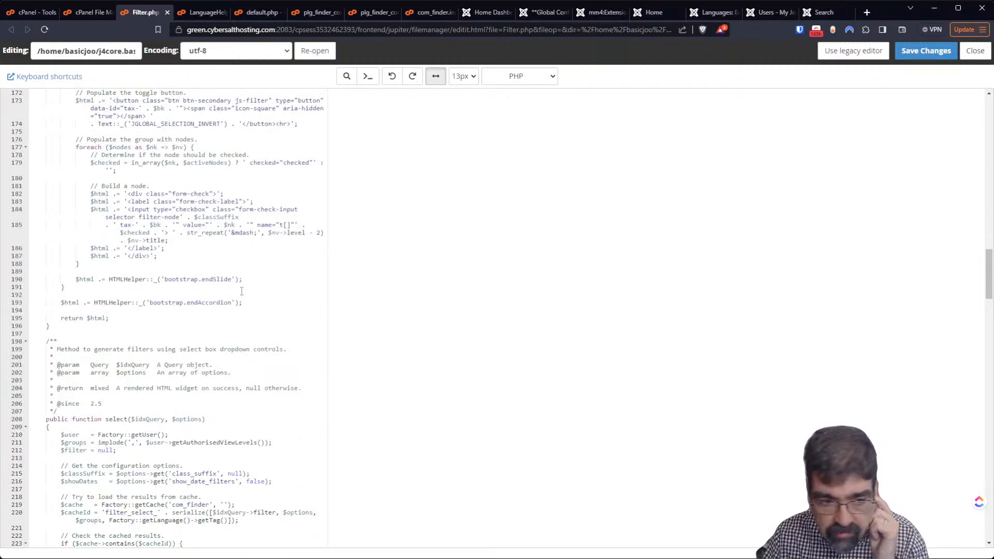
{"action": "scroll", "coordinate": [241, 299], "scroll_direction": "down", "scroll_amount": 8}
{"action": "scroll", "coordinate": [238, 298], "scroll_direction": "up", "scroll_amount": 12}
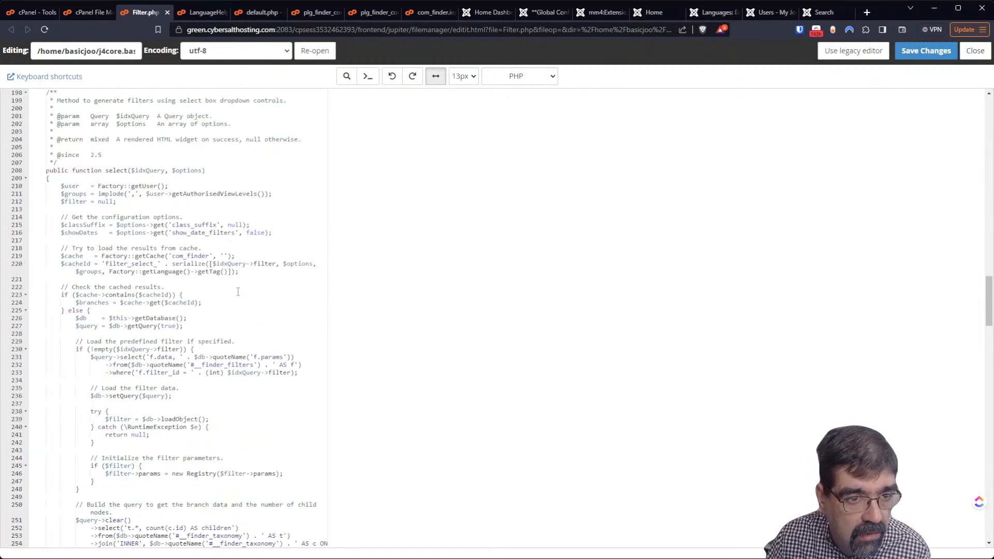
{"action": "scroll", "coordinate": [232, 272], "scroll_direction": "up", "scroll_amount": 2}
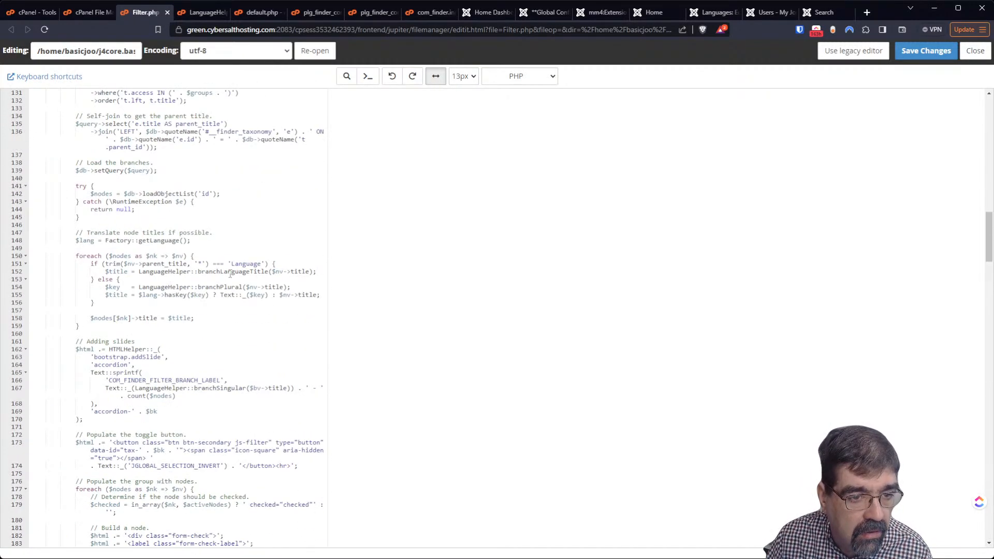
{"action": "left_click_drag", "start_coordinate": [103, 287], "coordinate": [110, 288]}
{"action": "left_click", "coordinate": [109, 288]}
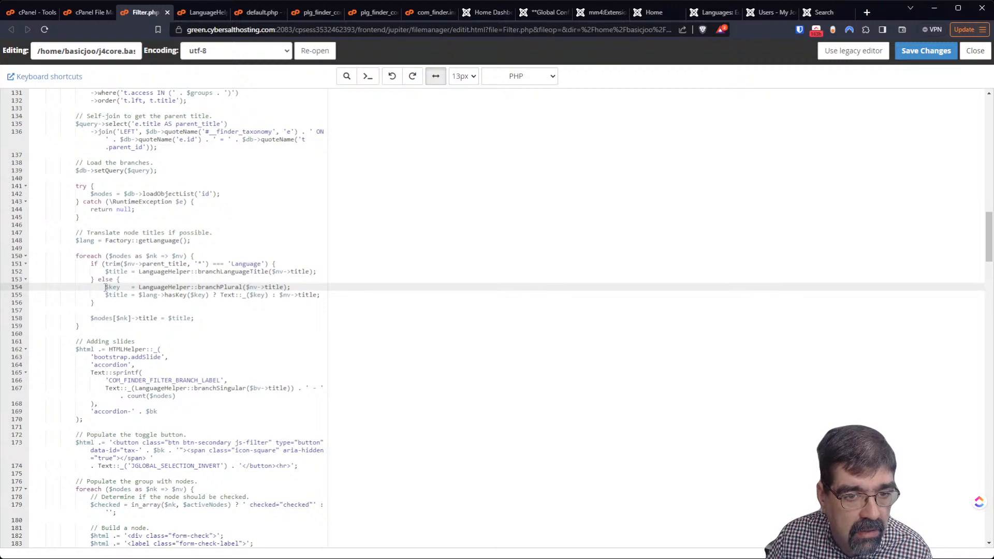
{"action": "left_click_drag", "start_coordinate": [107, 288], "coordinate": [221, 288]}
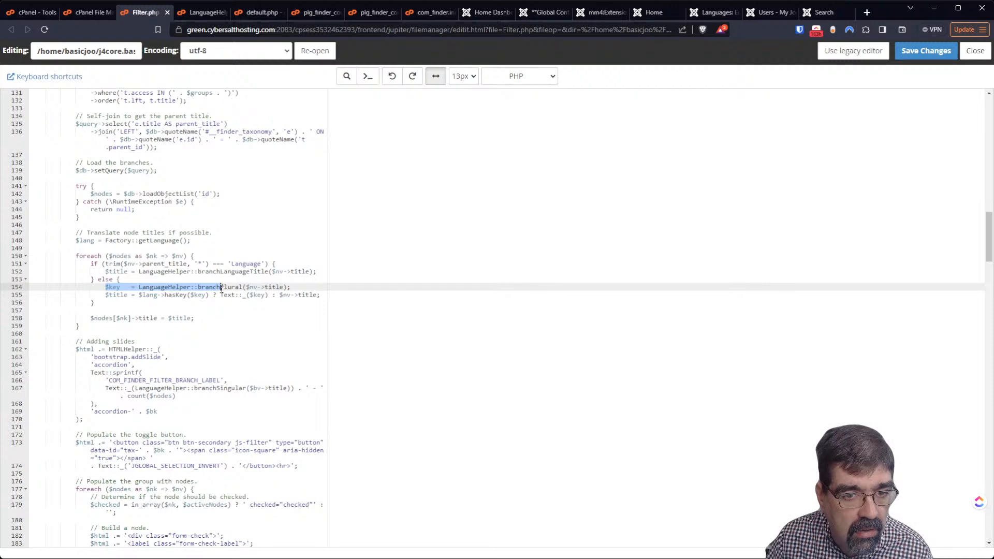
{"action": "left_click_drag", "start_coordinate": [221, 289], "coordinate": [291, 287]}
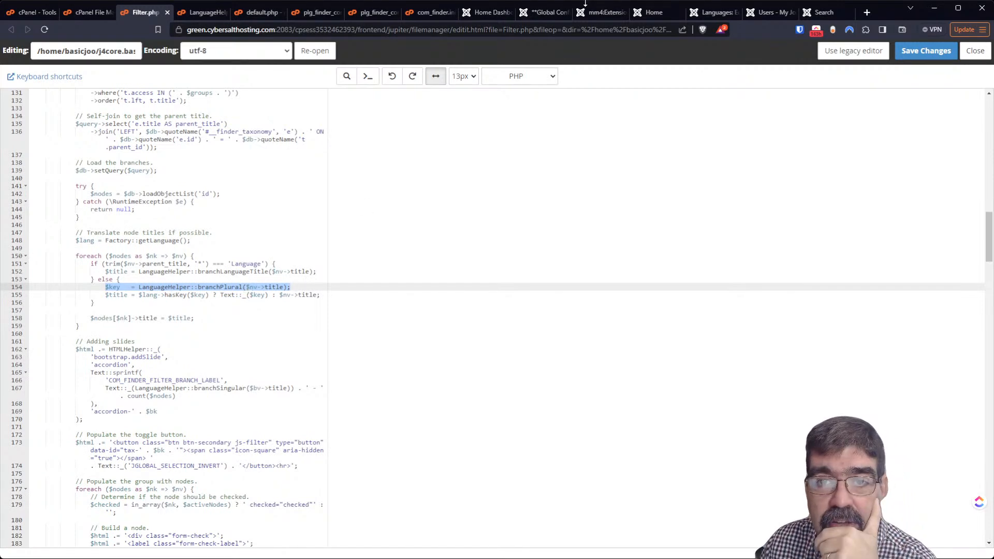
{"action": "left_click", "coordinate": [700, 12]}
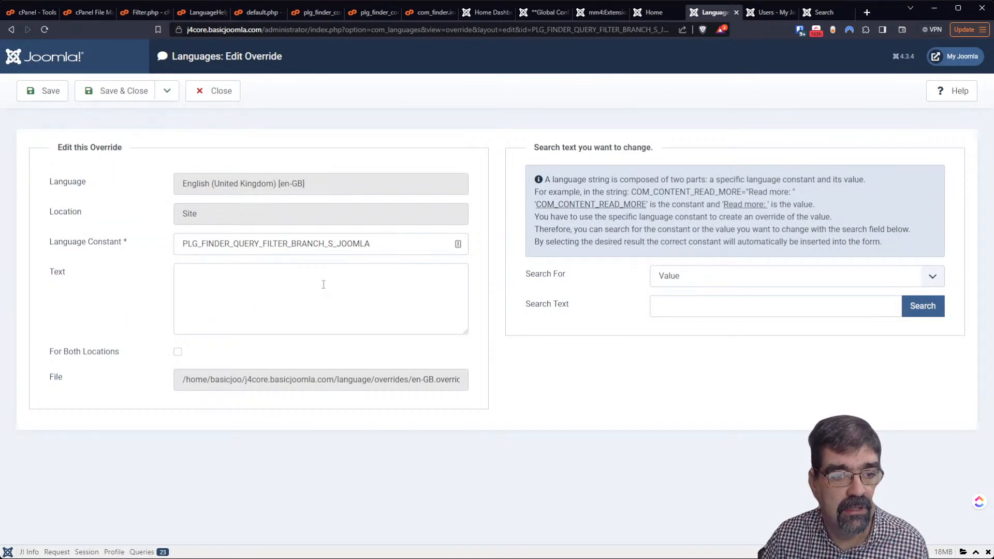
Close, save and reopen the PLG_FINDER_QUERY_FILTER_BRANCH_S_JOOMLA override, then view the 'your' search results
{"action": "left_click", "coordinate": [217, 96]}
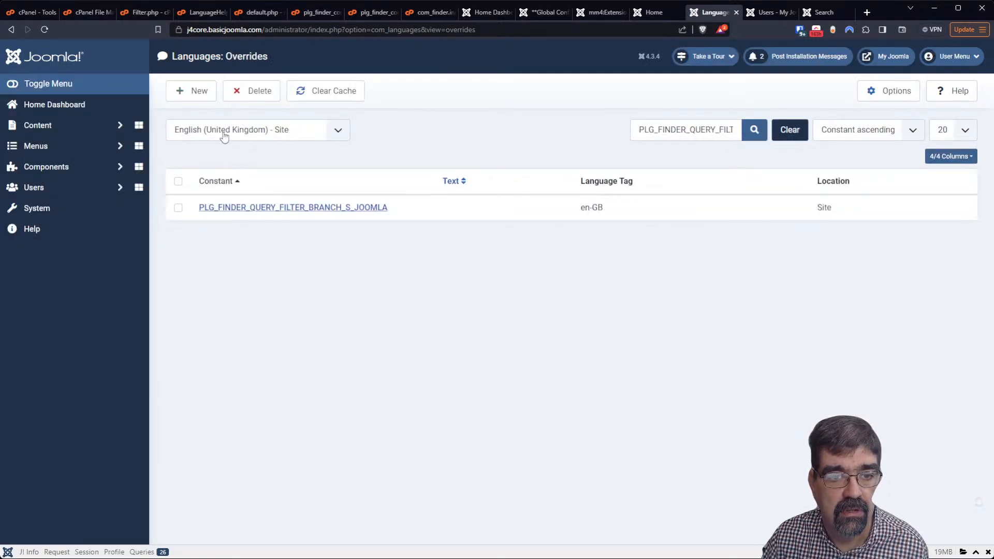
{"action": "left_click", "coordinate": [243, 210]}
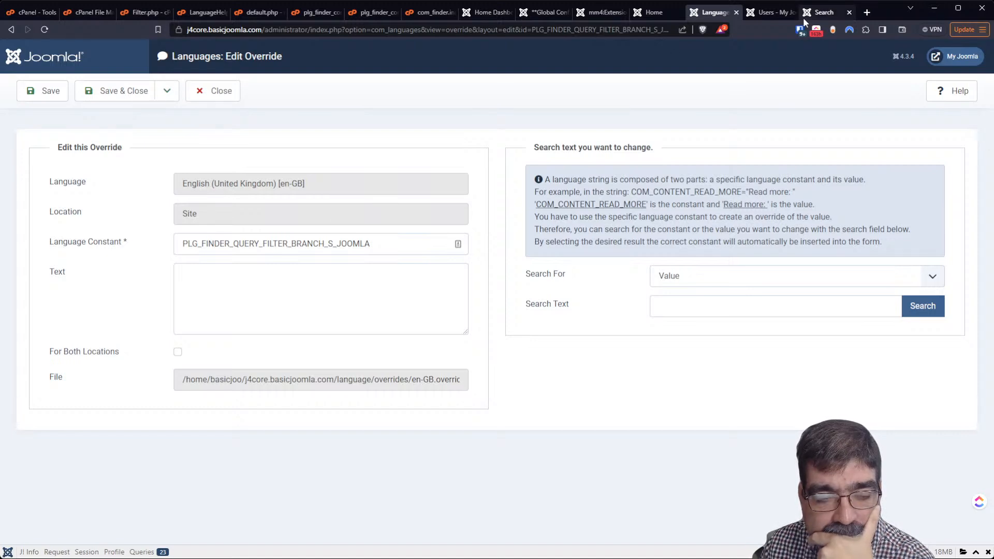
{"action": "left_click", "coordinate": [124, 97]}
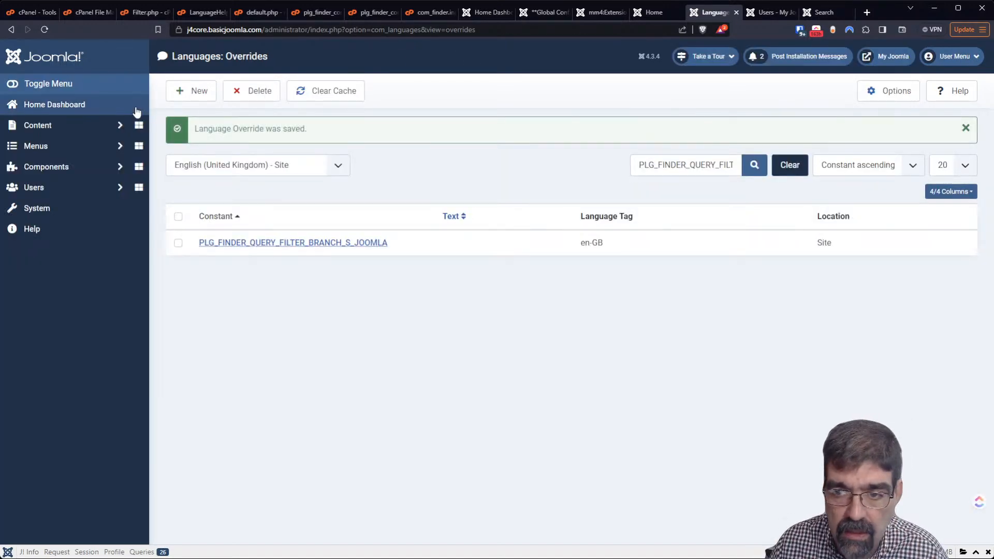
{"action": "left_click", "coordinate": [233, 243]}
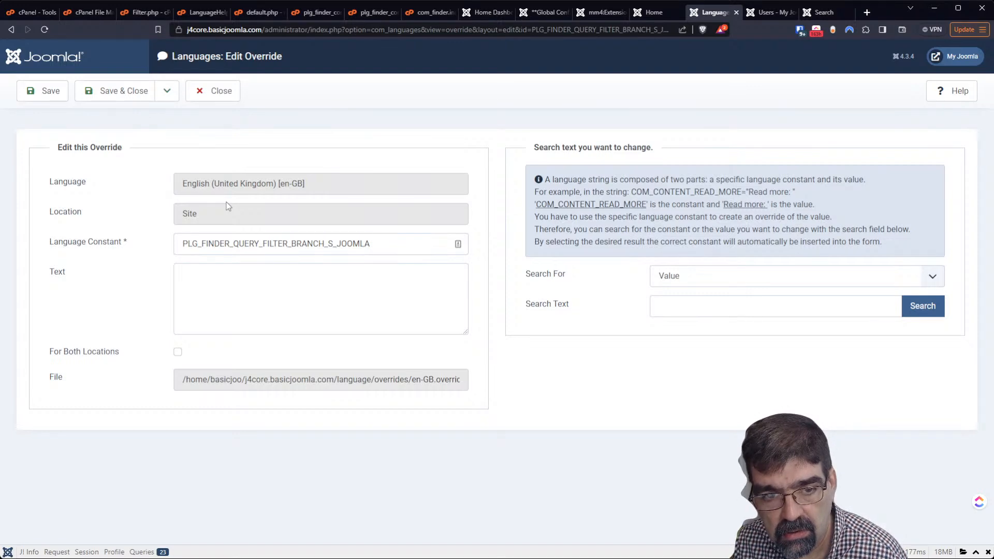
{"action": "left_click", "coordinate": [822, 12]}
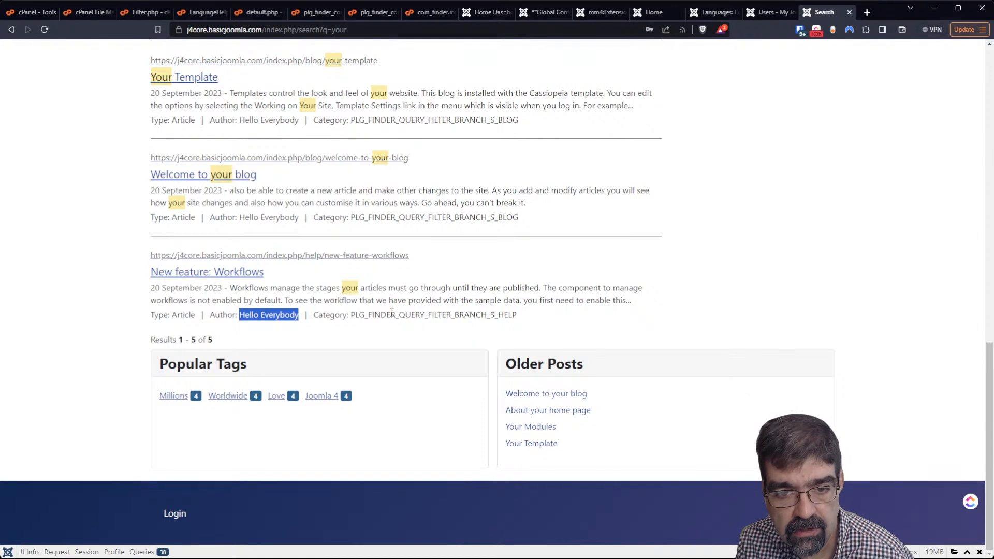
Copy the PLG_FINDER_QUERY_FILTER_BRANCH_S_HELP label from the results and enter 'NEED-AUTHOR-STRING' as override text
{"action": "left_click_drag", "start_coordinate": [351, 314], "coordinate": [515, 317]}
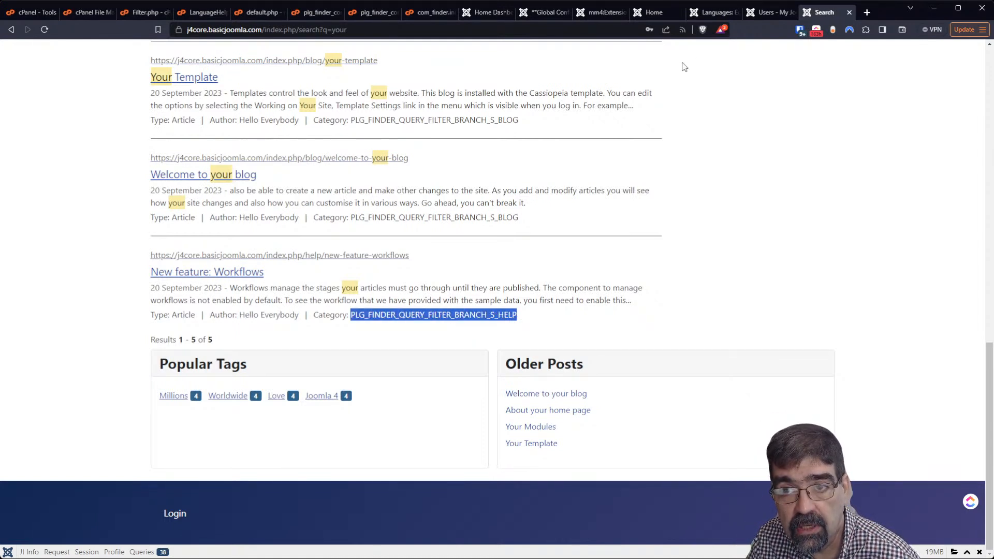
{"action": "left_click", "coordinate": [717, 14]}
{"action": "left_click", "coordinate": [324, 311]}
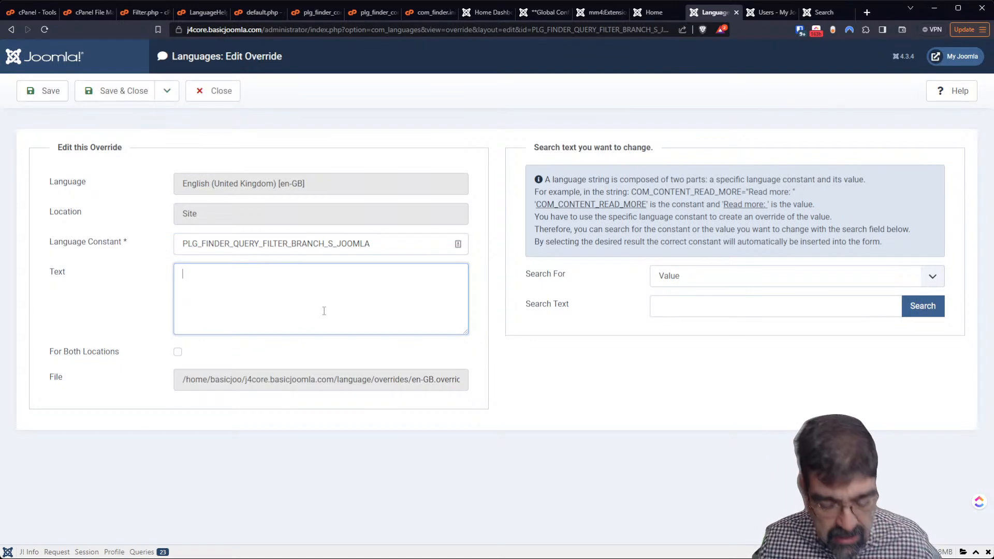
{"action": "type", "text": "NEED"}
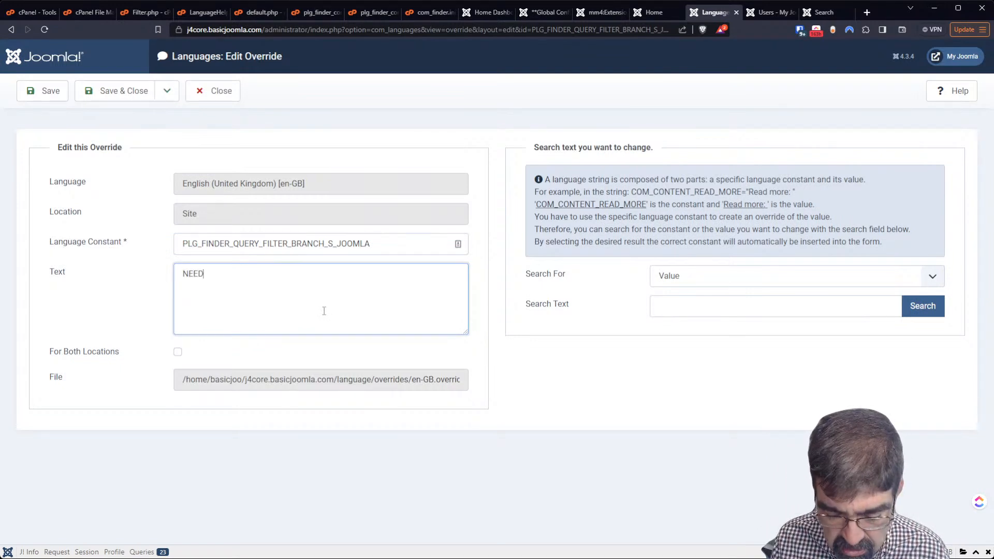
{"action": "type", "text": "-AUTHOR-STRING"}
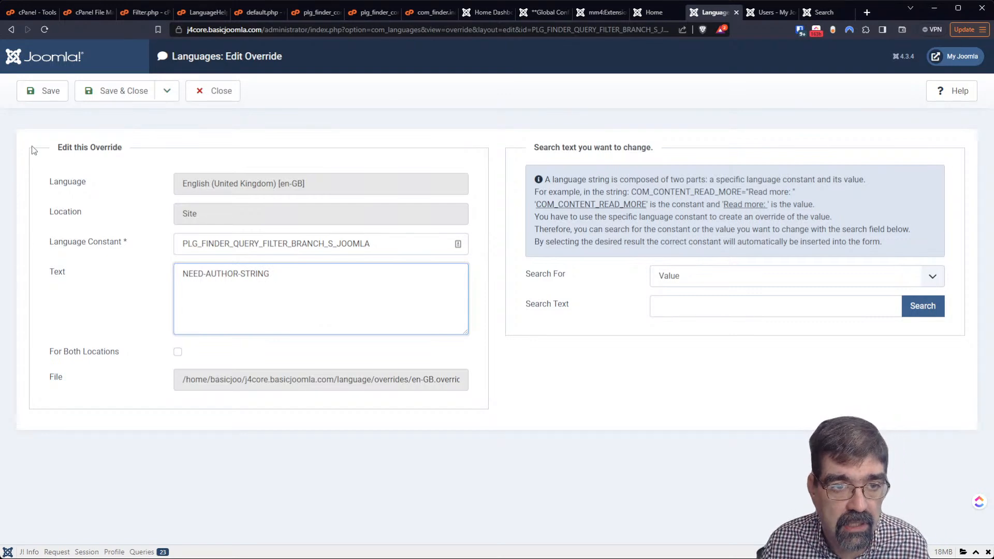
Save and start a new override, pasting PLG_FINDER_QUERY_FILTER_BRANCH_S_HELP as its language constant
{"action": "left_click", "coordinate": [164, 93]}
{"action": "left_click", "coordinate": [148, 119]}
{"action": "left_click", "coordinate": [236, 269]}
{"action": "key", "text": "ctrl+v"}
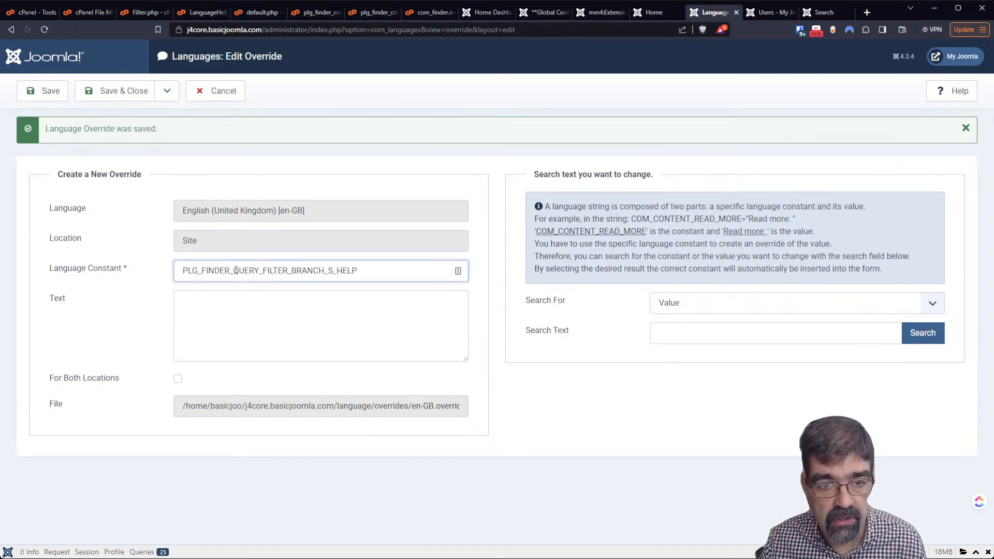
Give the PLG_FINDER_QUERY_FILTER_BRANCH_S_HELP override the text 'NEED-CATEGORY-STRING' and save it
{"action": "left_click", "coordinate": [823, 11]}
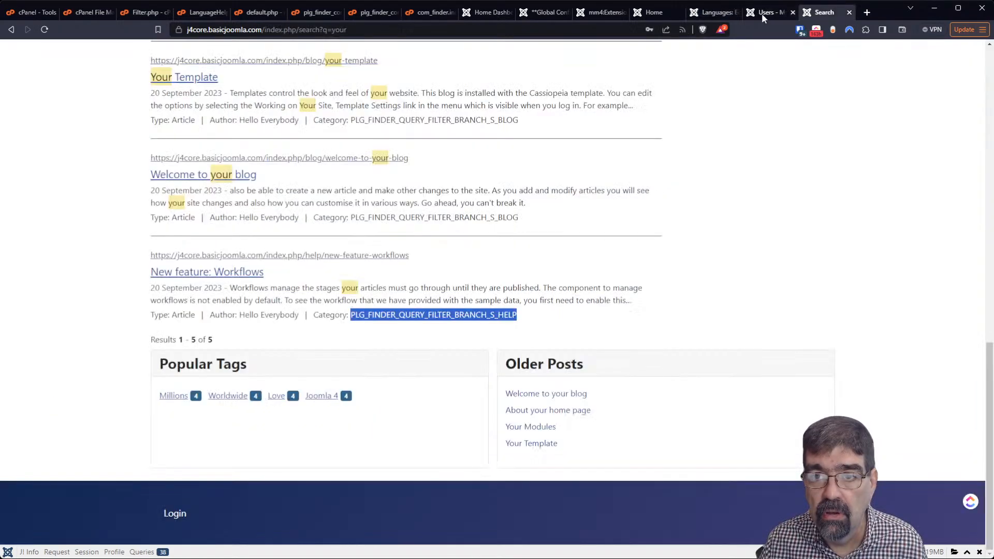
{"action": "left_click", "coordinate": [709, 12]}
{"action": "left_click", "coordinate": [308, 315]}
{"action": "type", "text": "NEED-CAE"}
{"action": "key", "text": "BackSpace"}
{"action": "type", "text": "TEGORY"}
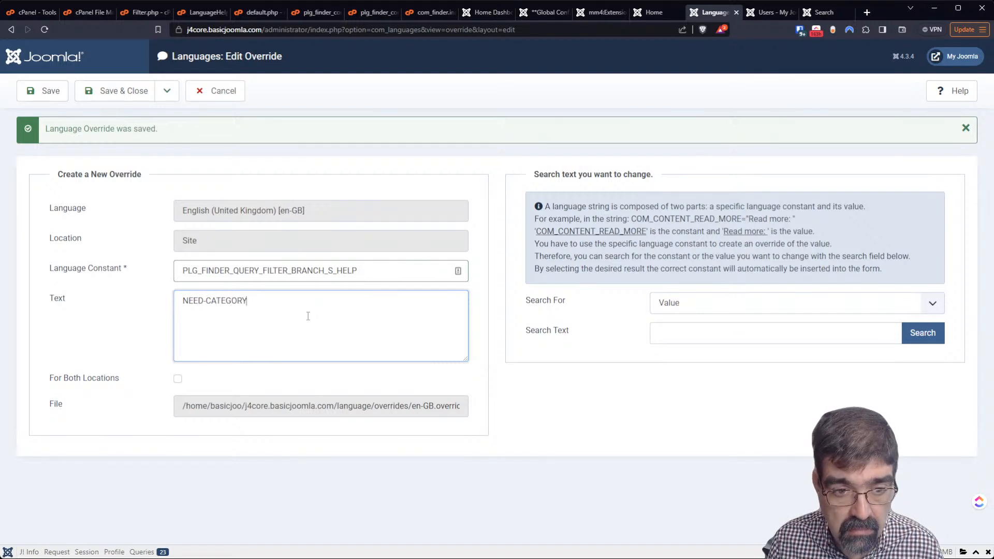
{"action": "type", "text": "-STRING"}
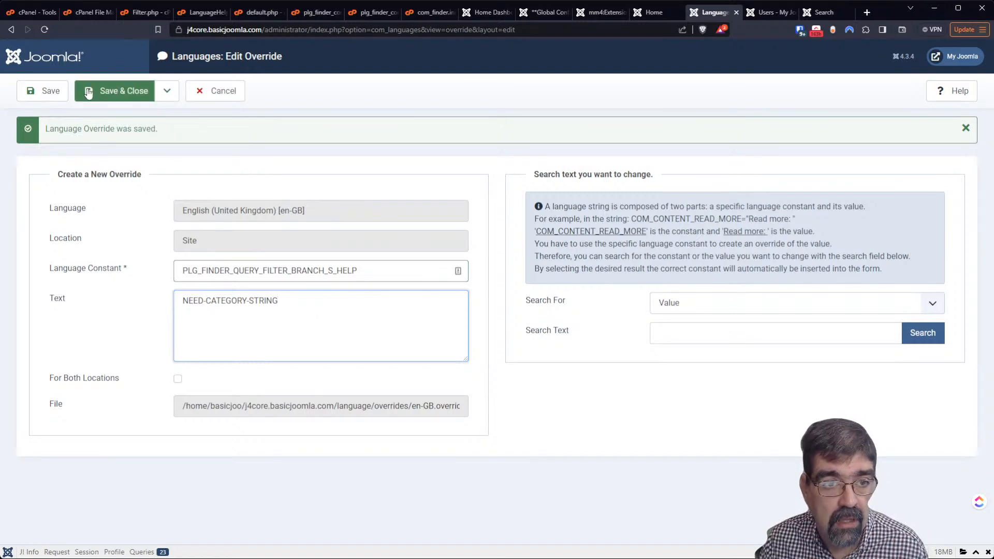
{"action": "left_click", "coordinate": [45, 92]}
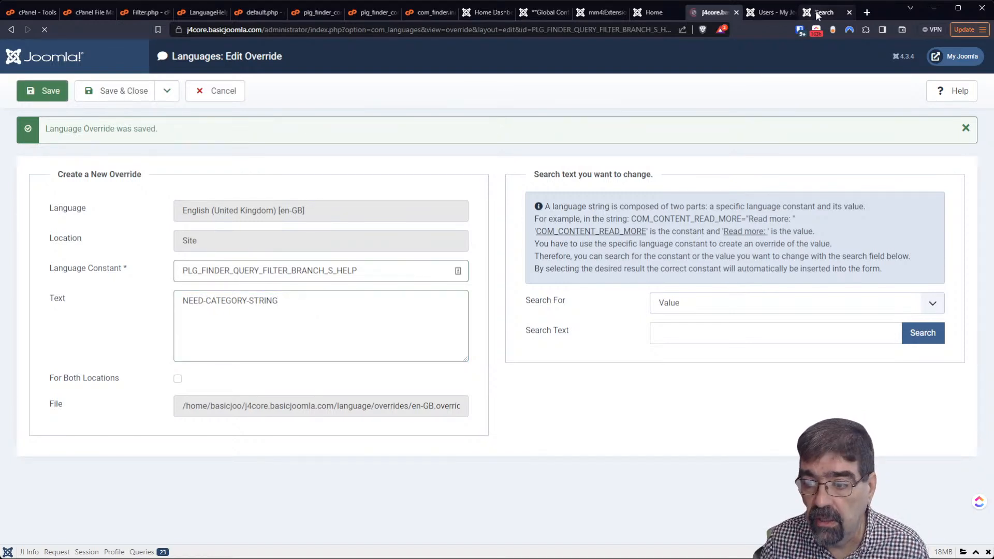
{"action": "left_click", "coordinate": [808, 13]}
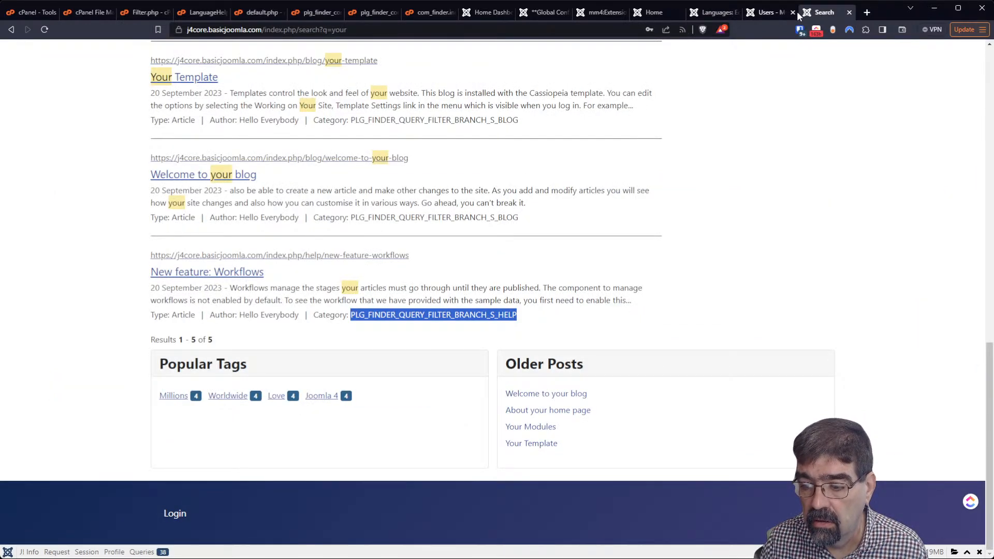
Reload the 'your' search results, comparing with the plugin language file, to confirm the NEED-AUTHOR-STRING author label
{"action": "left_click", "coordinate": [44, 29]}
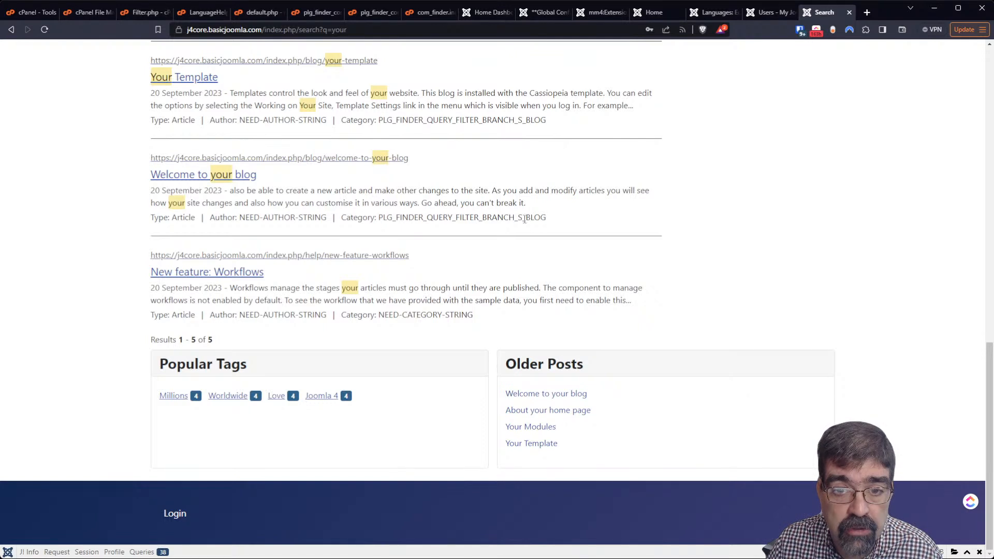
{"action": "left_click", "coordinate": [382, 13]}
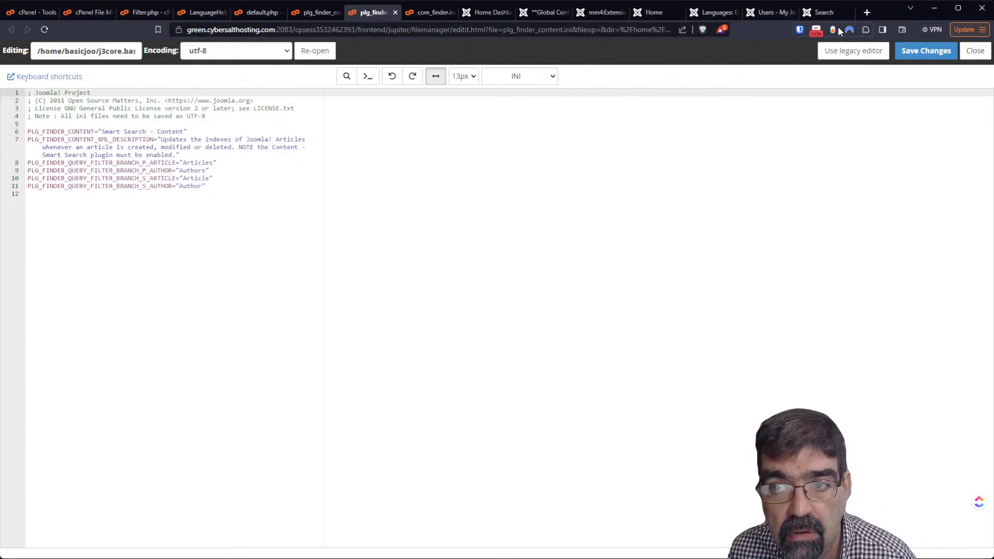
{"action": "left_click", "coordinate": [827, 12]}
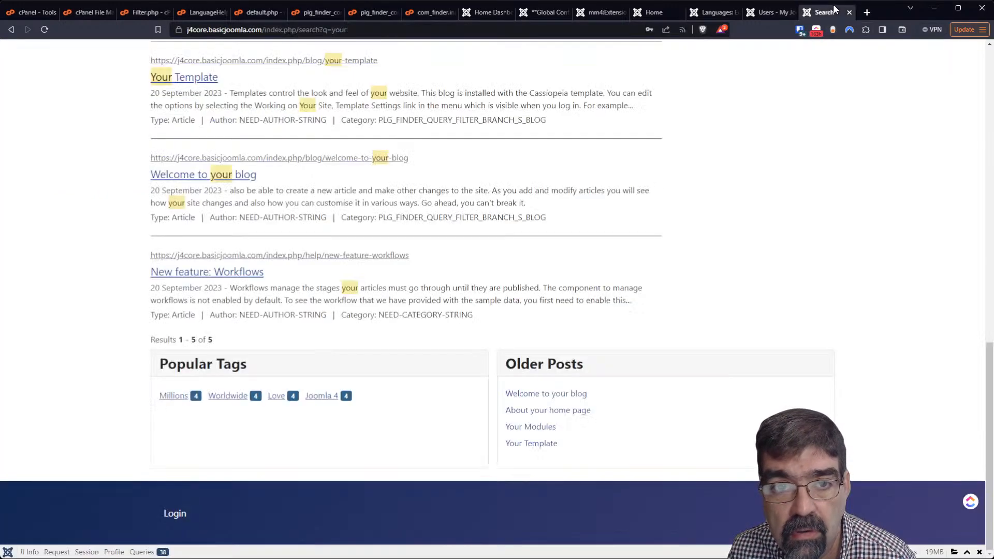
{"action": "left_click", "coordinate": [364, 14]}
{"action": "left_click", "coordinate": [823, 13]}
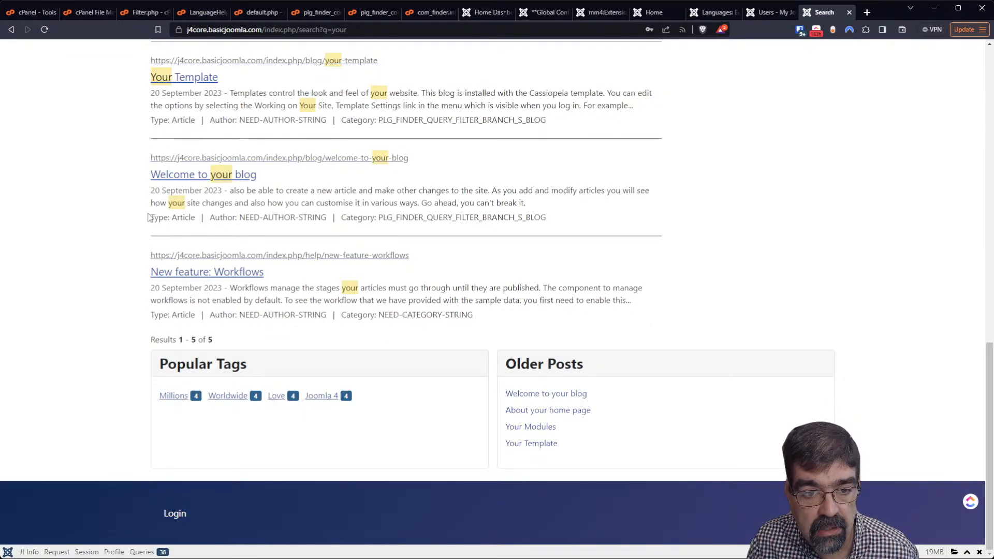
{"action": "left_click_drag", "start_coordinate": [242, 317], "coordinate": [327, 318]}
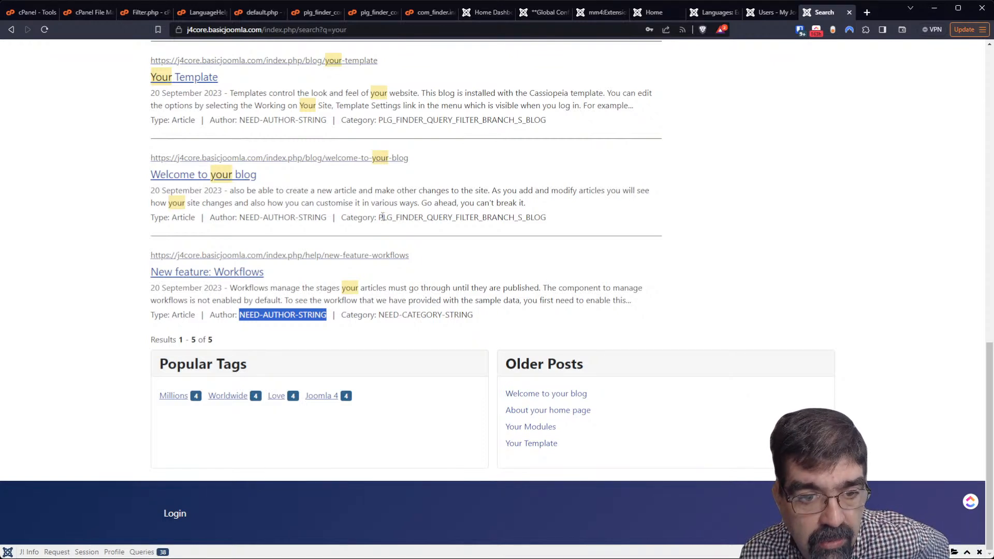
{"action": "key", "text": "F5"}
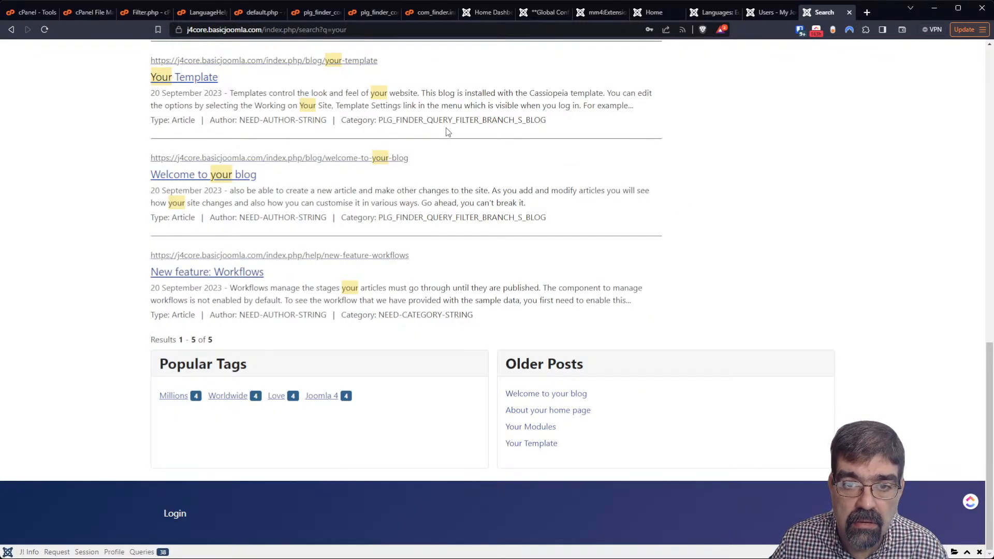
Save and close the override, then filter the overrides list by Administrator and then English Site
{"action": "left_click", "coordinate": [715, 13]}
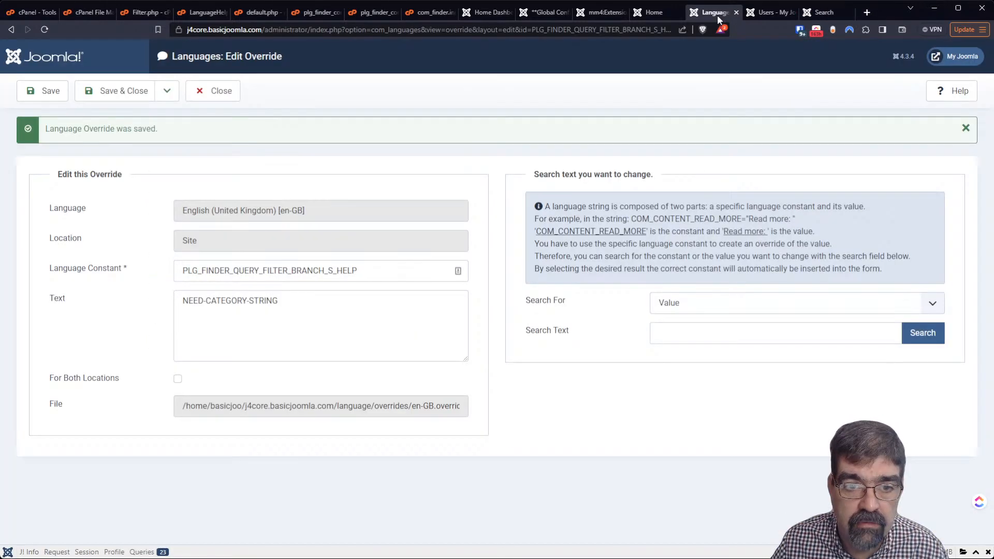
{"action": "left_click", "coordinate": [130, 94]}
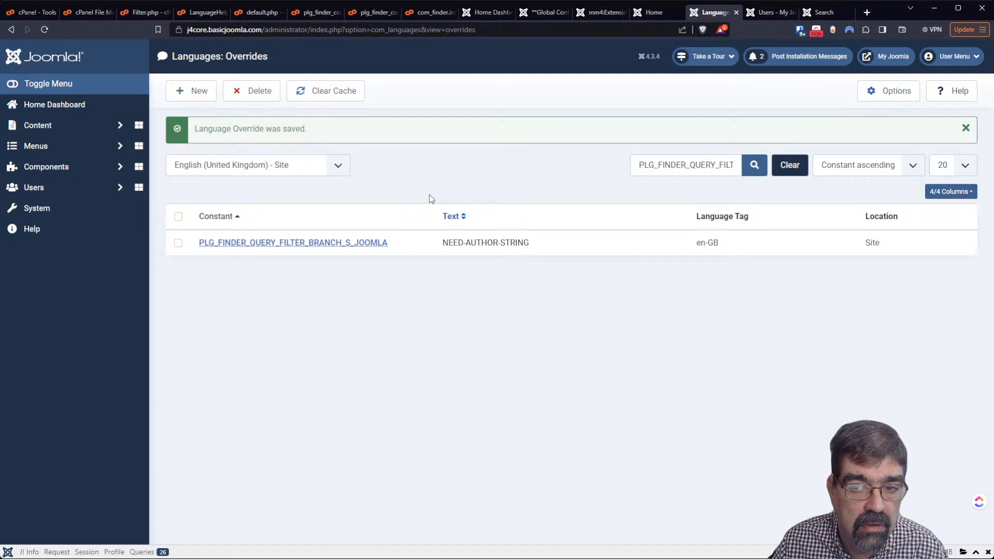
{"action": "left_click", "coordinate": [285, 160]}
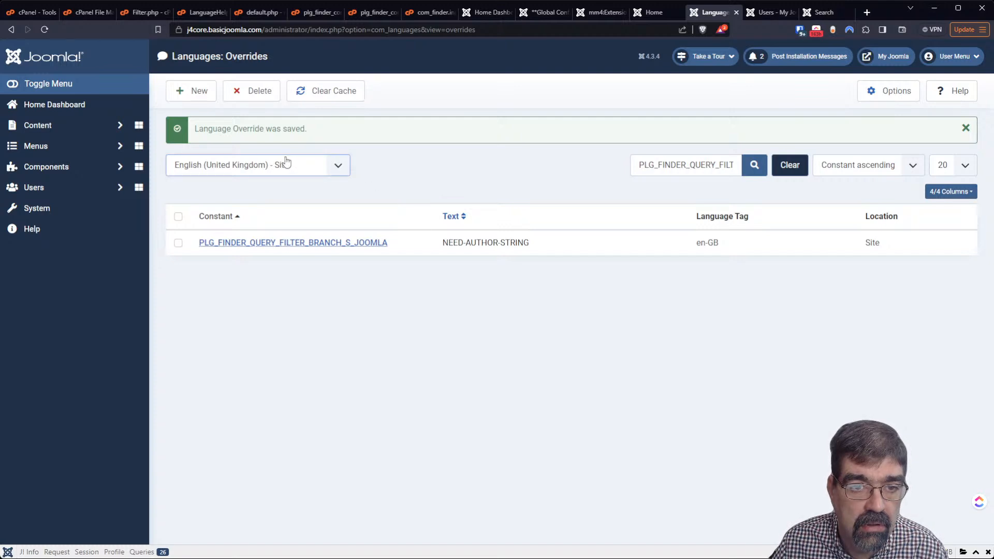
{"action": "left_click", "coordinate": [290, 203]}
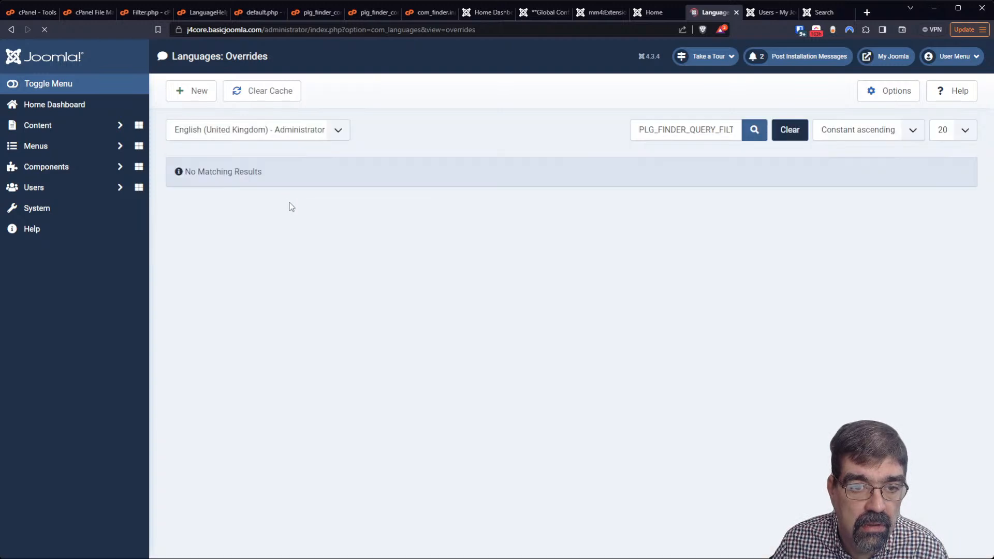
{"action": "left_click", "coordinate": [288, 128]}
{"action": "left_click", "coordinate": [287, 148]}
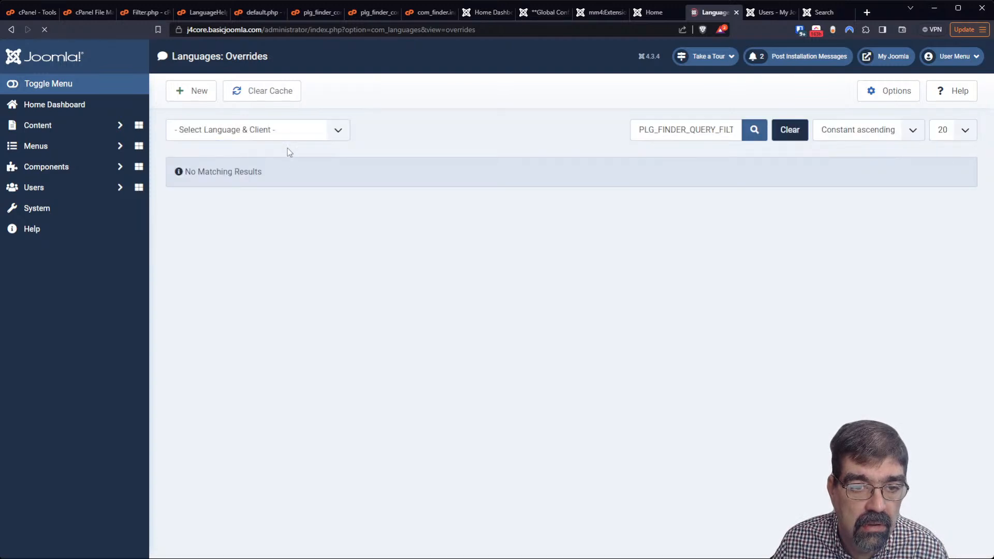
{"action": "left_click", "coordinate": [293, 135]}
Start a new Site override with PLG_FINDER_QUERY_FILTER_BRANCH_S_HELP as the language constant
{"action": "left_click", "coordinate": [296, 152]}
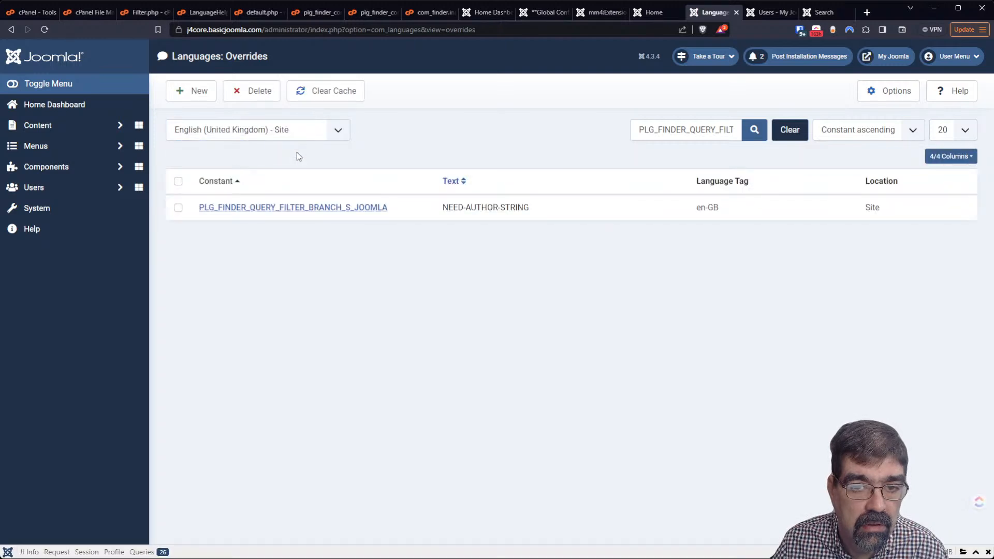
{"action": "left_click", "coordinate": [189, 91]}
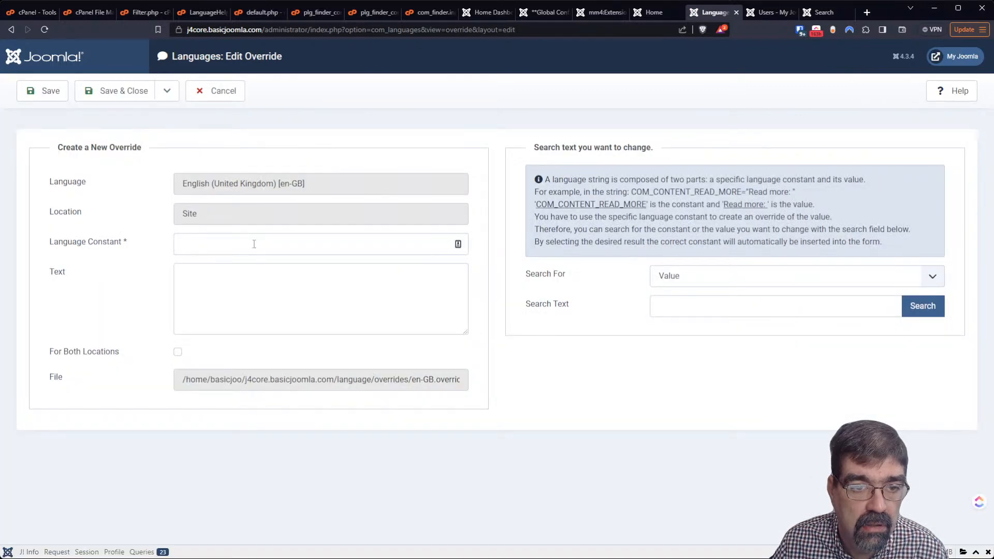
{"action": "left_click", "coordinate": [255, 244]}
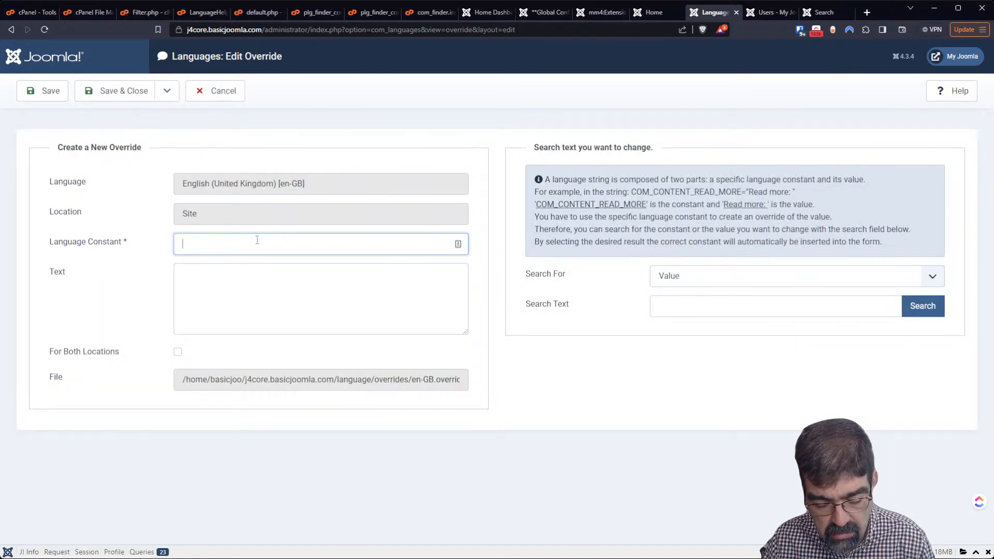
{"action": "type", "text": "PLG_FINDER_QUERY_FILTER_BRANCH_S_HELP"}
Enter 'NEED-CATEGORY-STRING' as the override text and save and close it
{"action": "left_click", "coordinate": [263, 279]}
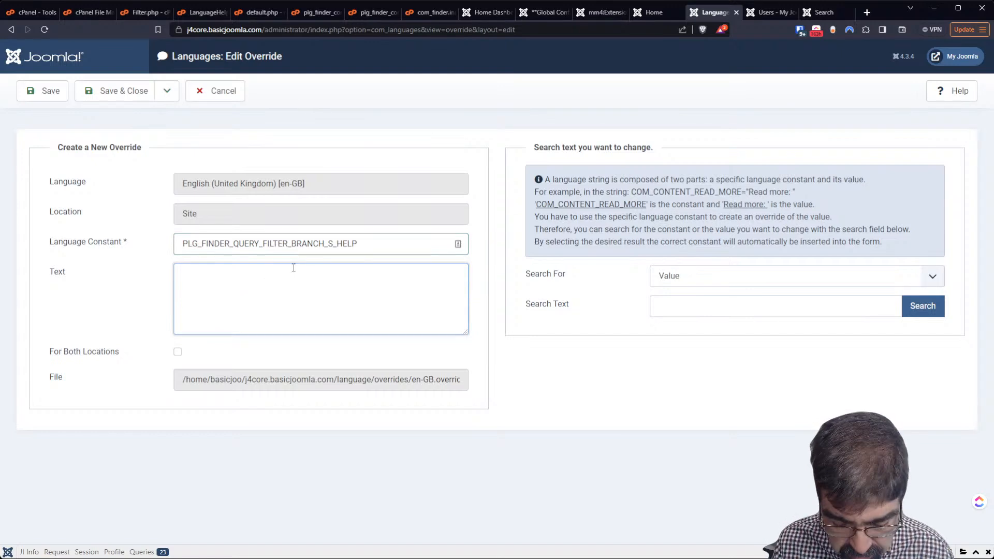
{"action": "type", "text": "nEED a"}
{"action": "key", "text": "BackSpace"}
{"action": "key", "text": "BackSpace"}
{"action": "key", "text": "BackSpace"}
{"action": "key", "text": "BackSpace"}
{"action": "key", "text": "BackSpace"}
{"action": "key", "text": "BackSpace"}
{"action": "type", "text": "ne"}
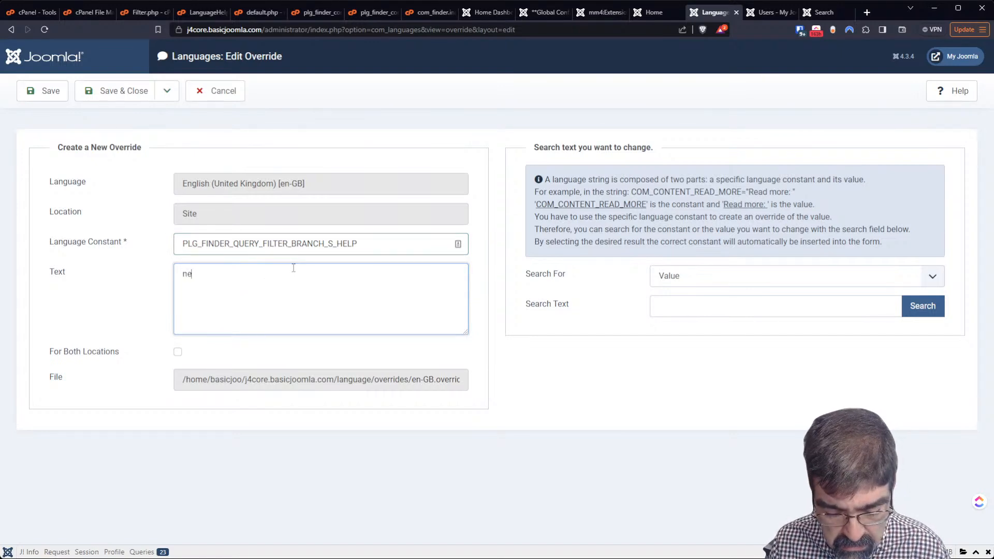
{"action": "type", "text": "ed-category"}
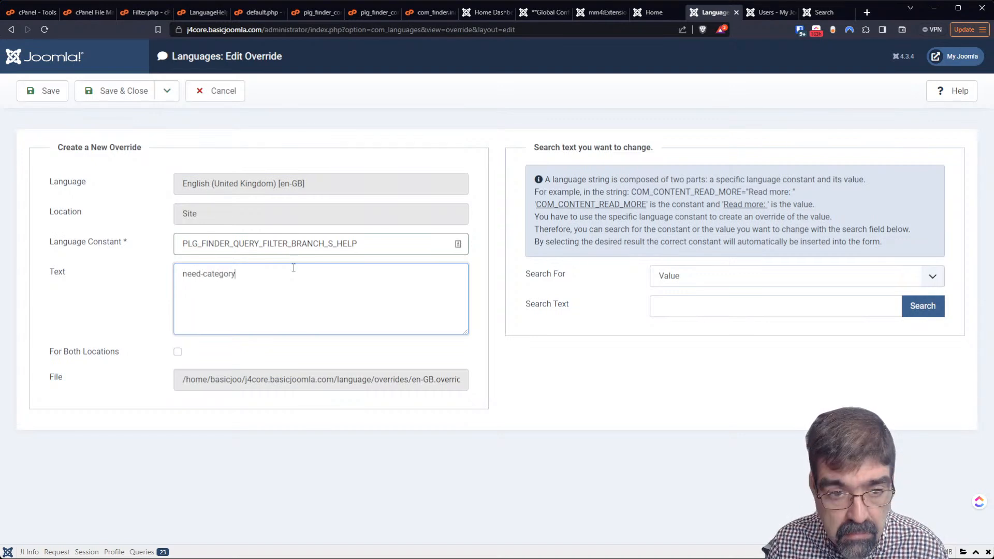
{"action": "key", "text": "BackSpace"}
{"action": "key", "text": "BackSpace"}
{"action": "key", "text": "BackSpace"}
{"action": "key", "text": "BackSpace"}
{"action": "key", "text": "BackSpace"}
{"action": "key", "text": "BackSpace"}
{"action": "key", "text": "BackSpace"}
{"action": "key", "text": "BackSpace"}
{"action": "key", "text": "BackSpace"}
{"action": "key", "text": "BackSpace"}
{"action": "key", "text": "BackSpace"}
{"action": "key", "text": "BackSpace"}
{"action": "key", "text": "BackSpace"}
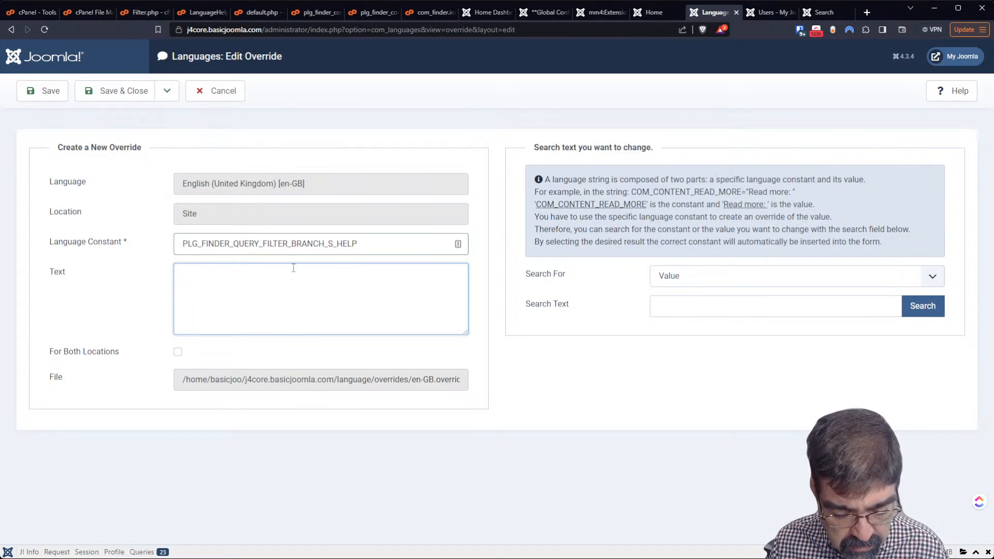
{"action": "type", "text": "NEED-CA"}
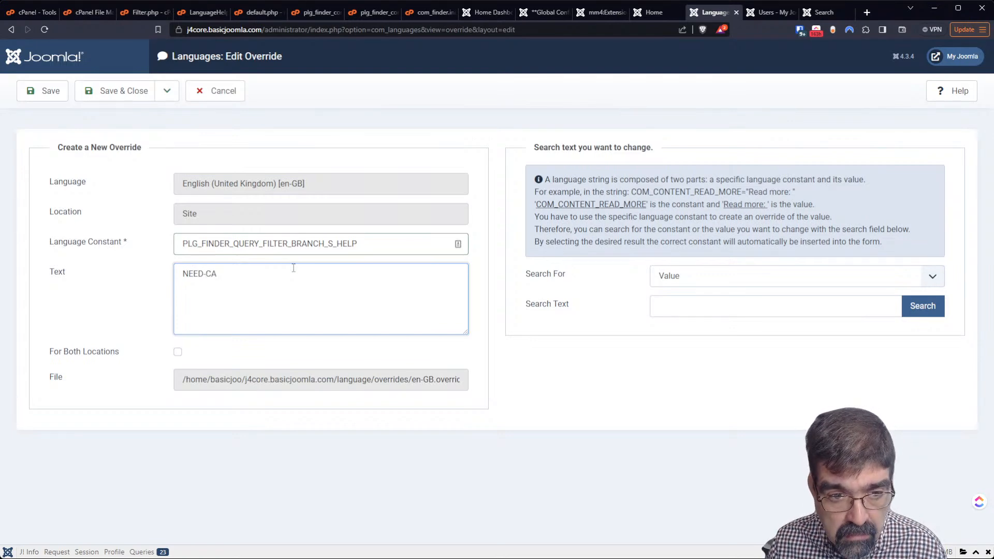
{"action": "type", "text": "TEFORY"}
{"action": "key", "text": "BackSpace"}
{"action": "key", "text": "BackSpace"}
{"action": "key", "text": "BackSpace"}
{"action": "key", "text": "BackSpace"}
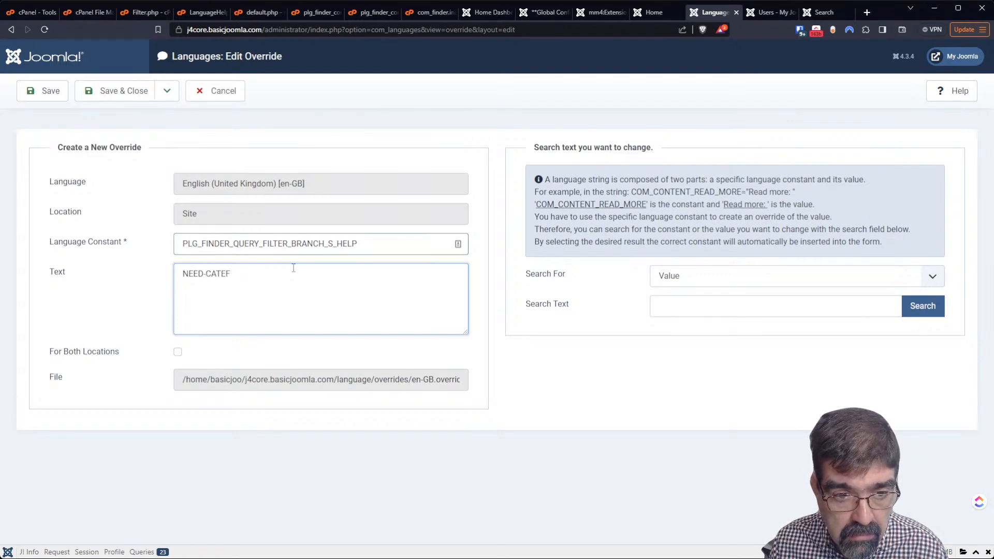
{"action": "type", "text": "GORY-STRING"}
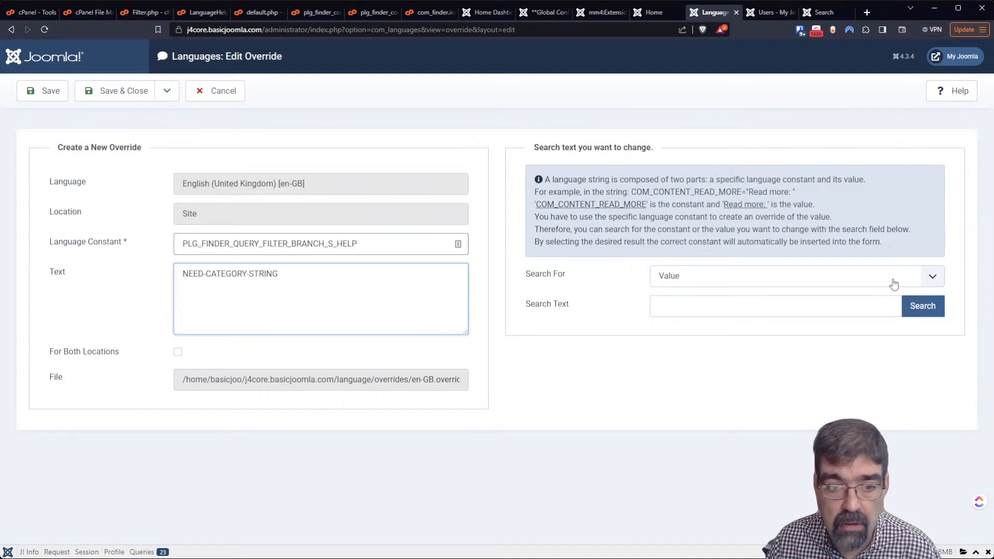
{"action": "left_click", "coordinate": [122, 93]}
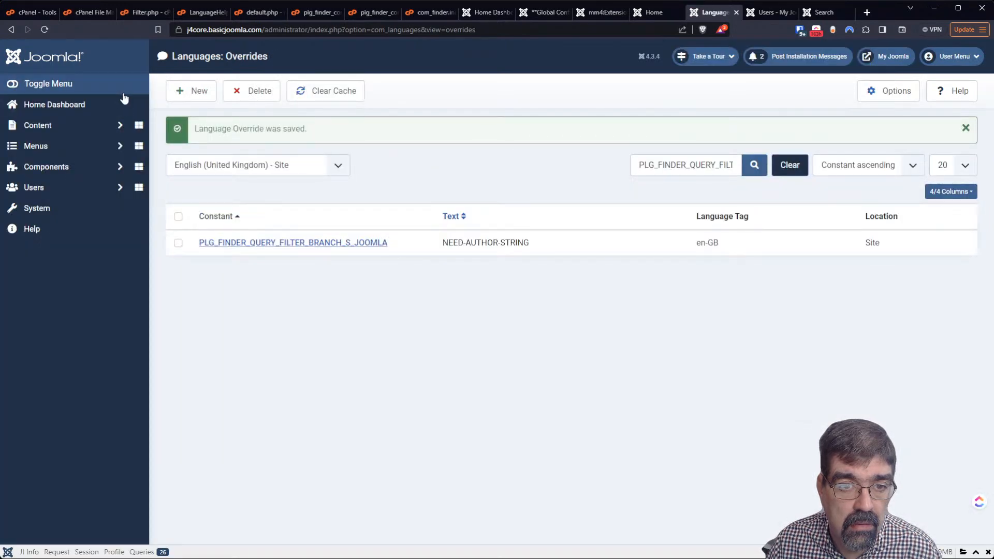
Clear the overrides search, then reload the 'your' search results to check the category labels
{"action": "left_click", "coordinate": [775, 168]}
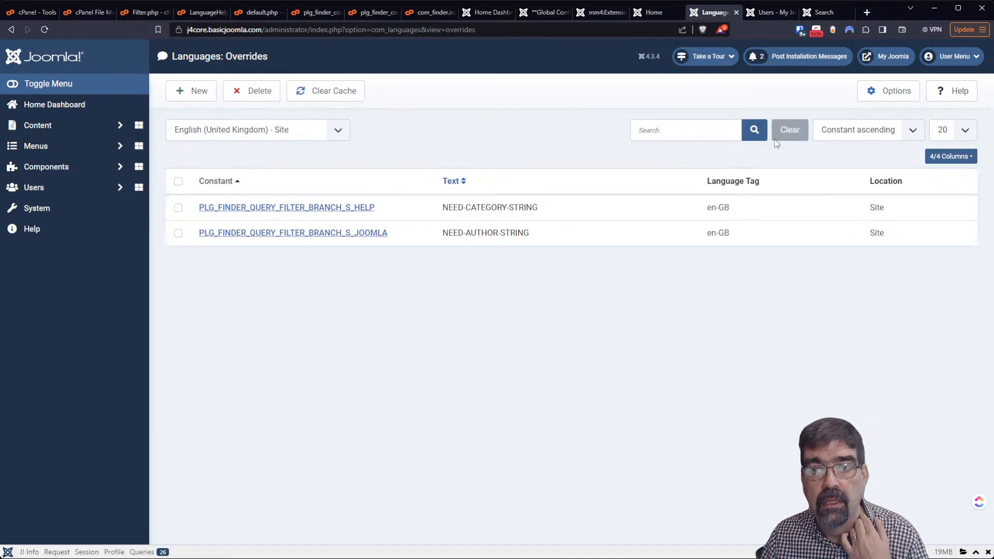
{"action": "left_click", "coordinate": [807, 14]}
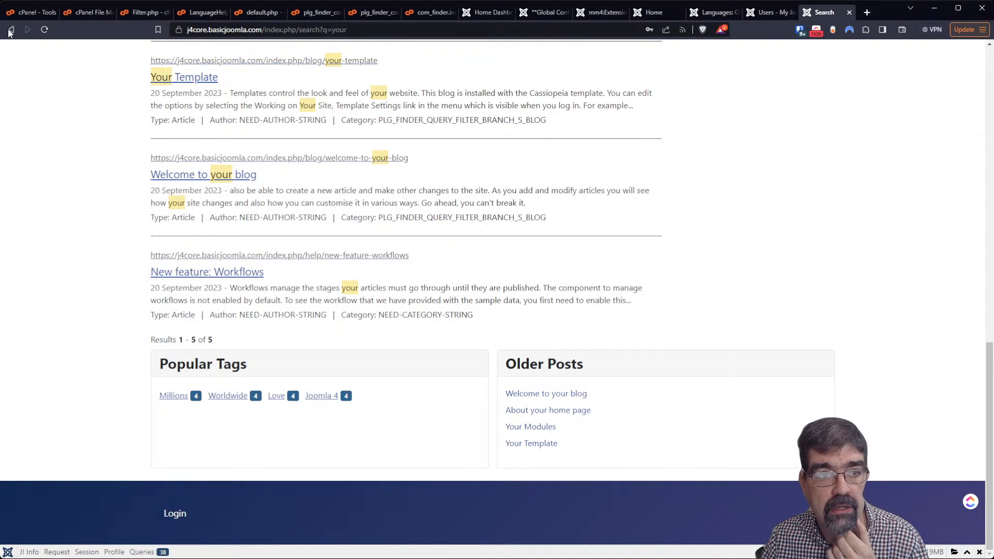
{"action": "left_click", "coordinate": [45, 30]}
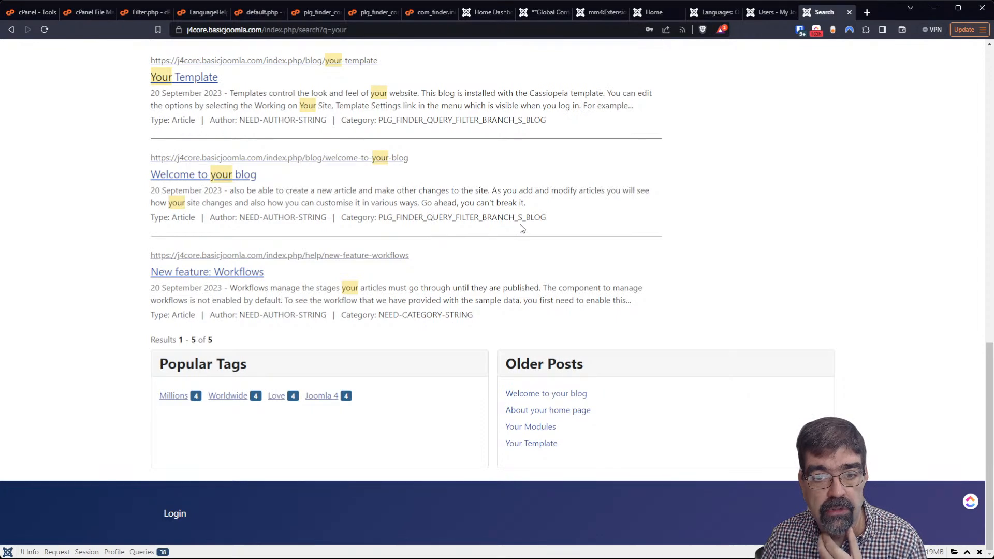
{"action": "left_click", "coordinate": [712, 16]}
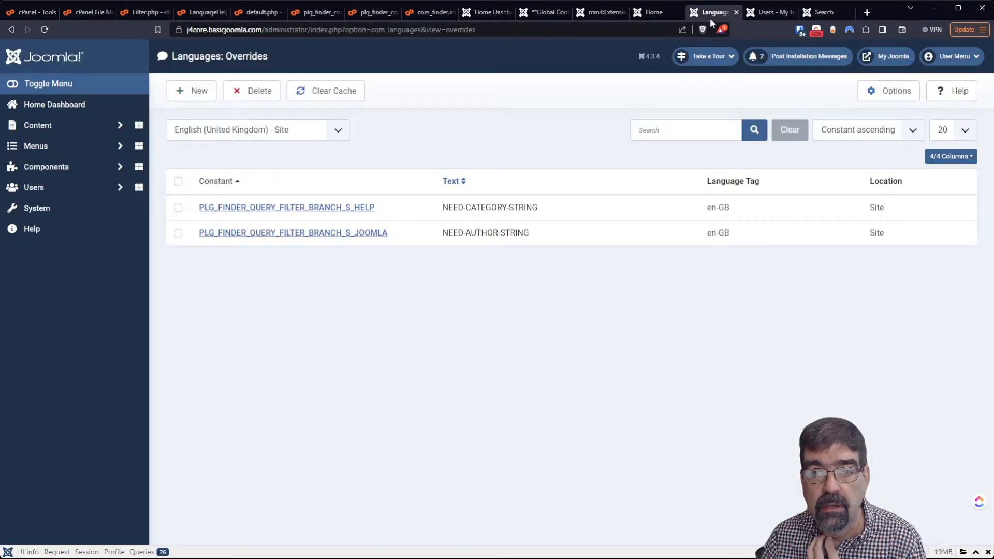
{"action": "left_click", "coordinate": [826, 11]}
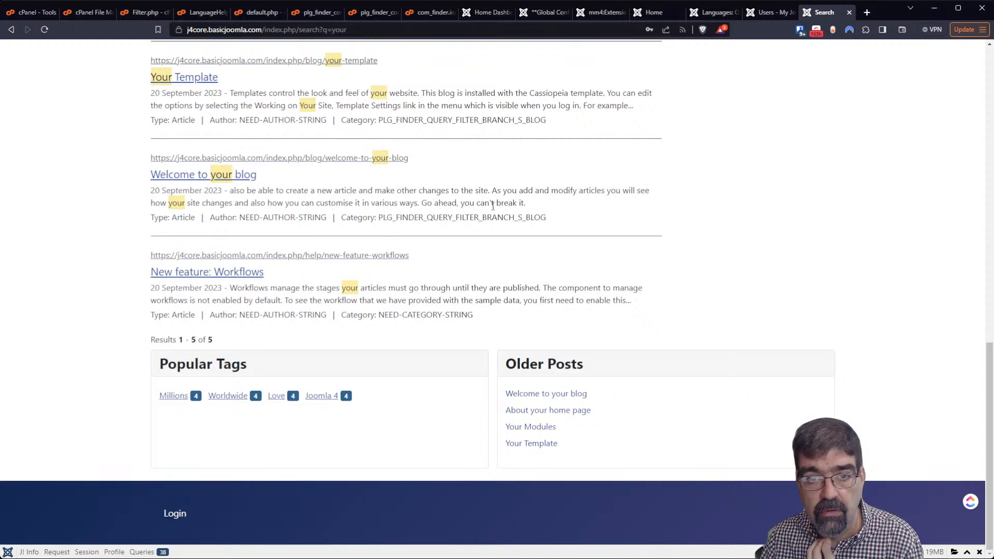
Open plg_finder_content.ini in the editor and compare its branch strings with the search results
{"action": "left_click", "coordinate": [254, 13]}
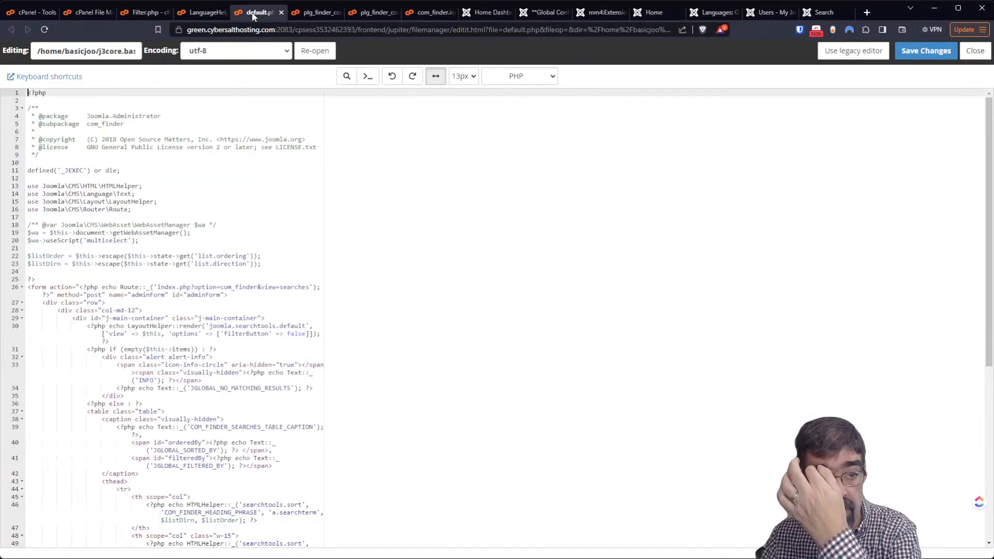
{"action": "left_click", "coordinate": [316, 13]}
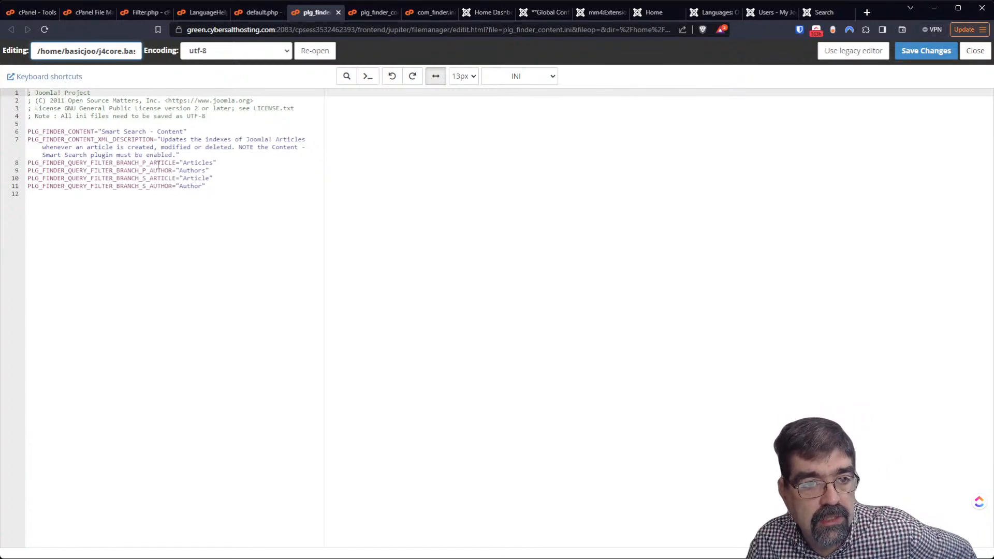
{"action": "left_click", "coordinate": [824, 12]}
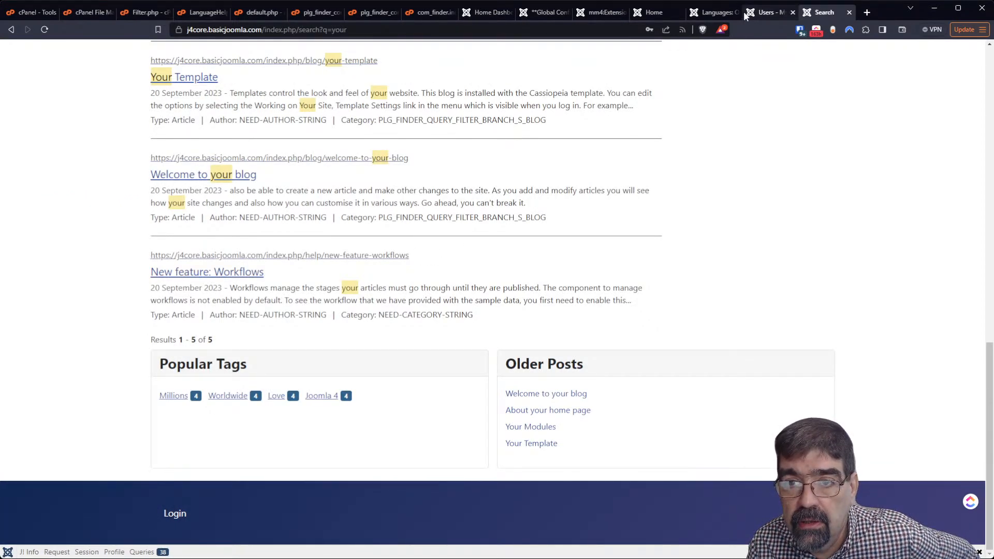
{"action": "left_click", "coordinate": [355, 14]}
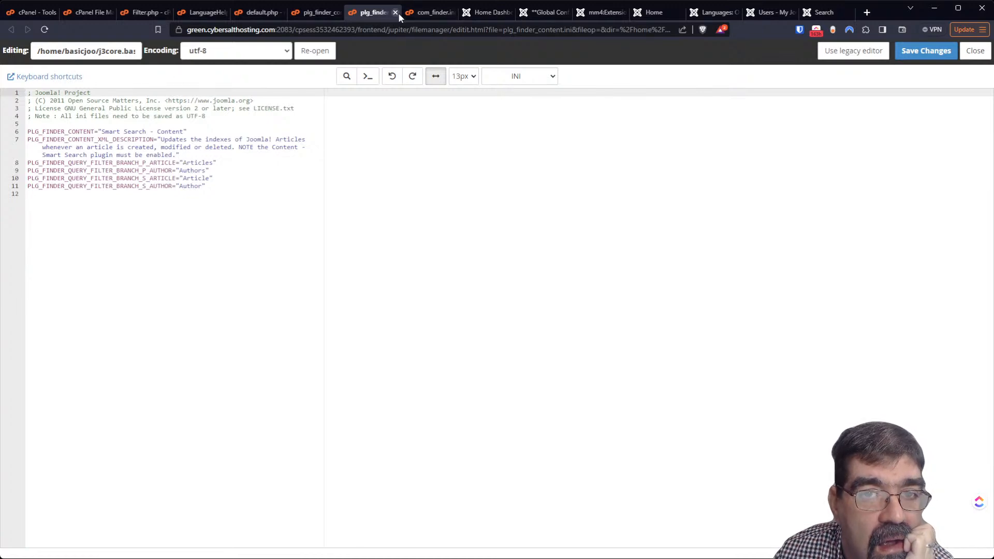
Show plg_finder_content.ini in the editor, checking its full path and the 'Author' value on line 11
{"action": "left_click", "coordinate": [425, 12]}
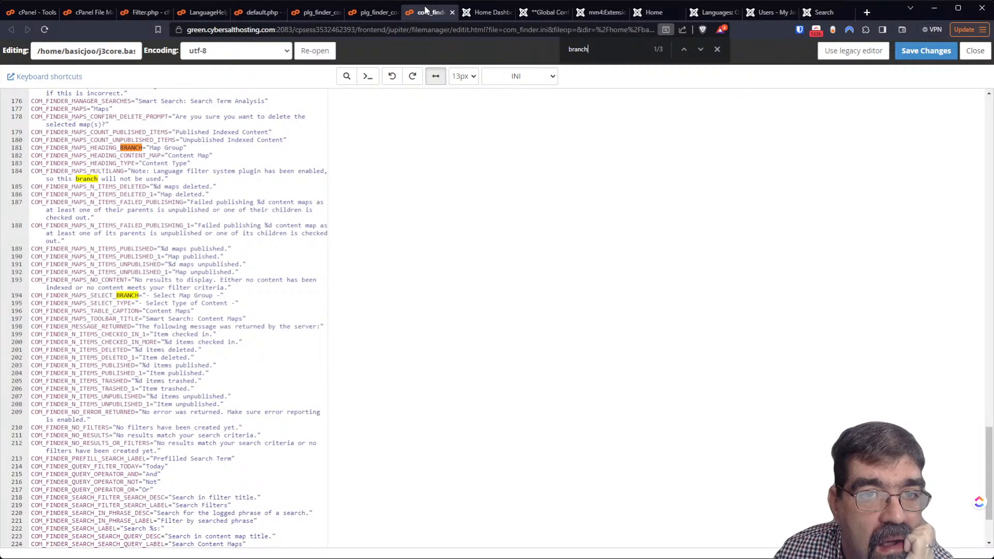
{"action": "left_click", "coordinate": [301, 11]}
{"action": "left_click_drag", "start_coordinate": [98, 51], "coordinate": [139, 51]}
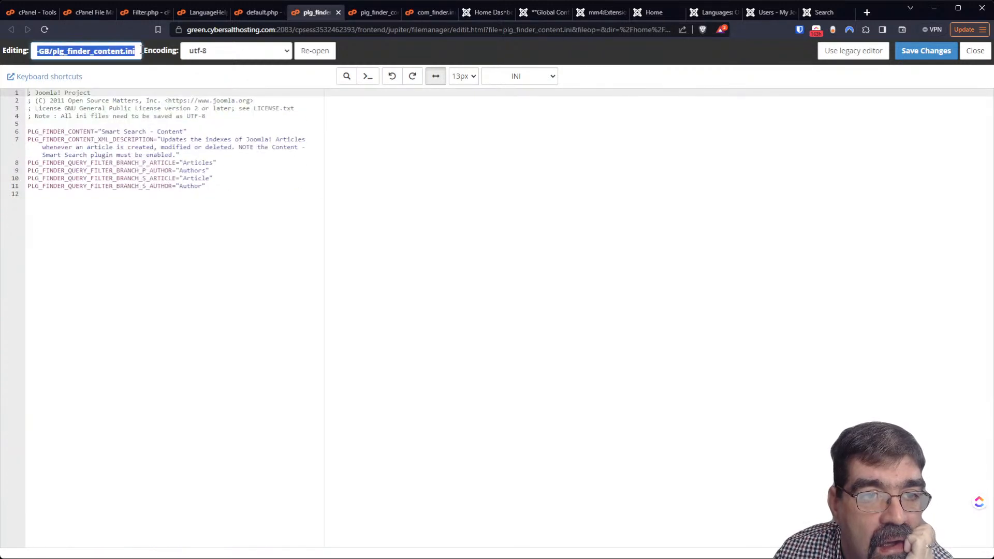
{"action": "left_click", "coordinate": [170, 185]}
{"action": "left_click", "coordinate": [199, 186]}
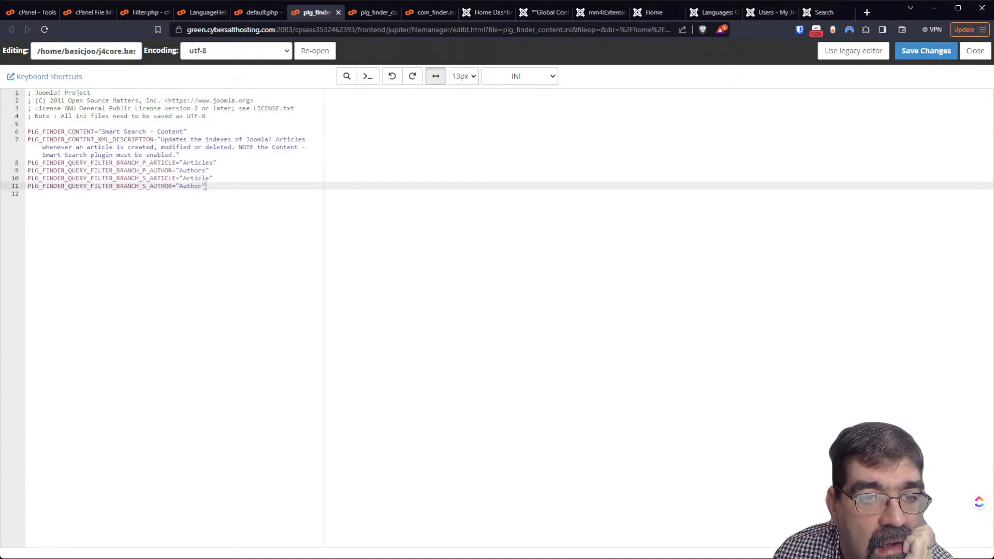
{"action": "left_click", "coordinate": [206, 186]}
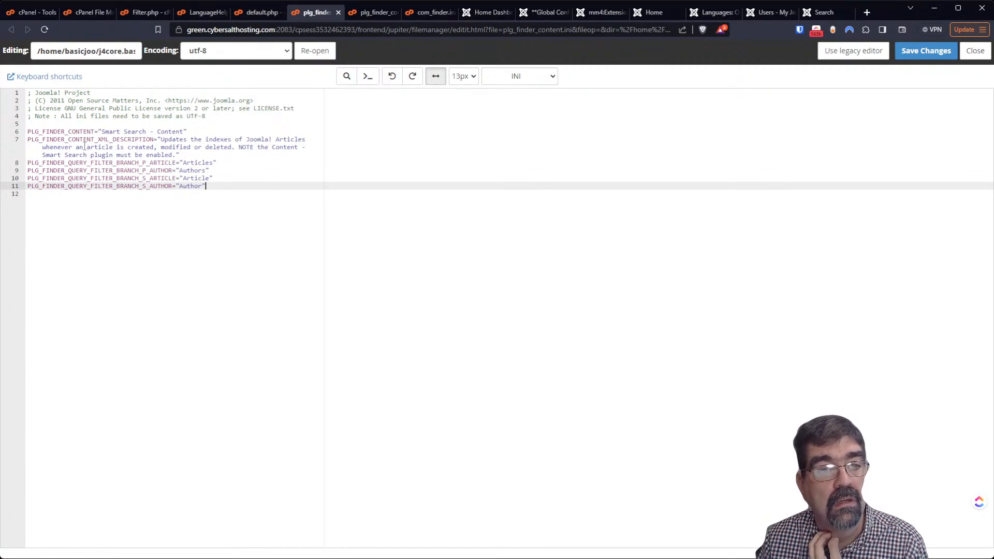
{"action": "left_click", "coordinate": [92, 50]}
{"action": "key", "text": "End"}
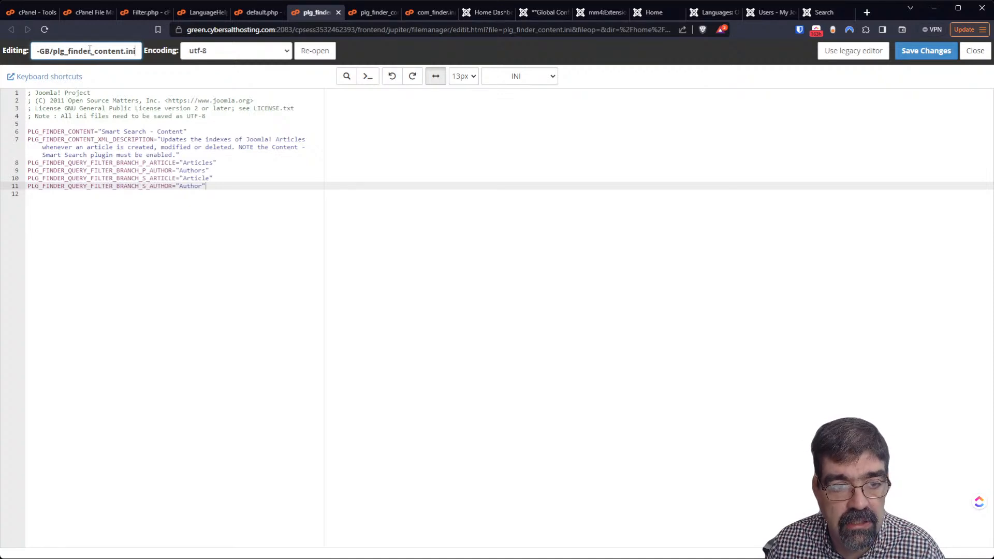
Open System > Plugins in Joomla 4 and filter the plugin list by FINDER
{"action": "left_click", "coordinate": [722, 14]}
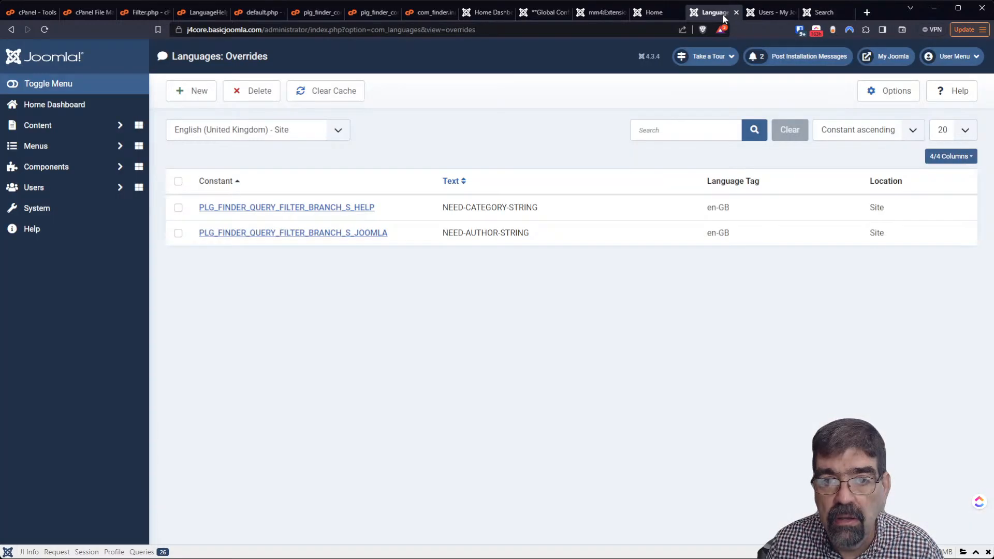
{"action": "middle_click", "coordinate": [73, 212]}
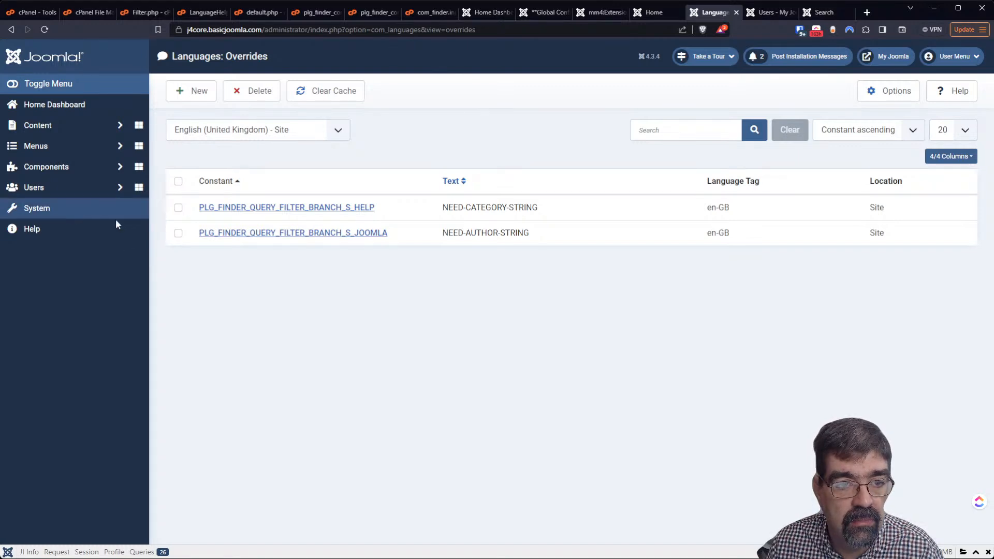
{"action": "left_click", "coordinate": [716, 12]}
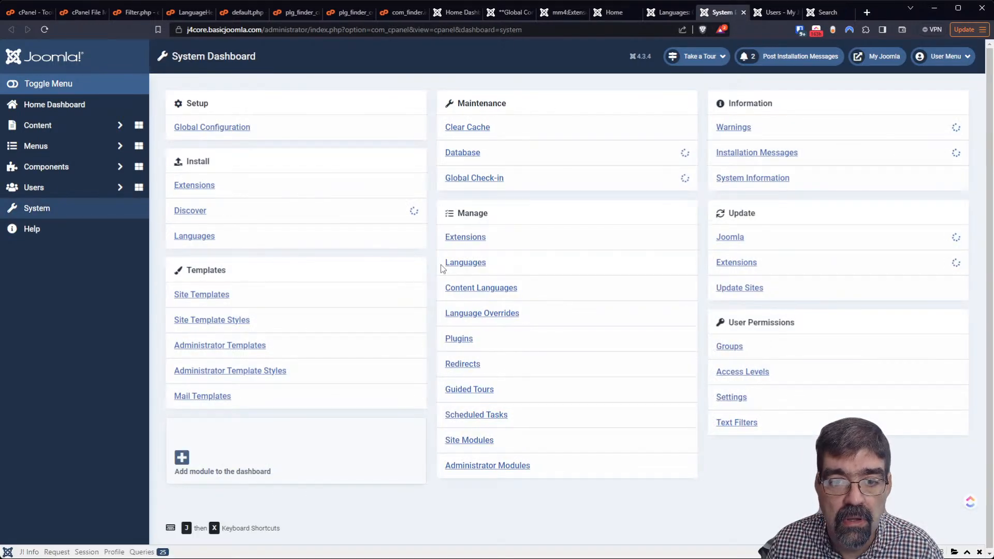
{"action": "left_click", "coordinate": [459, 339]}
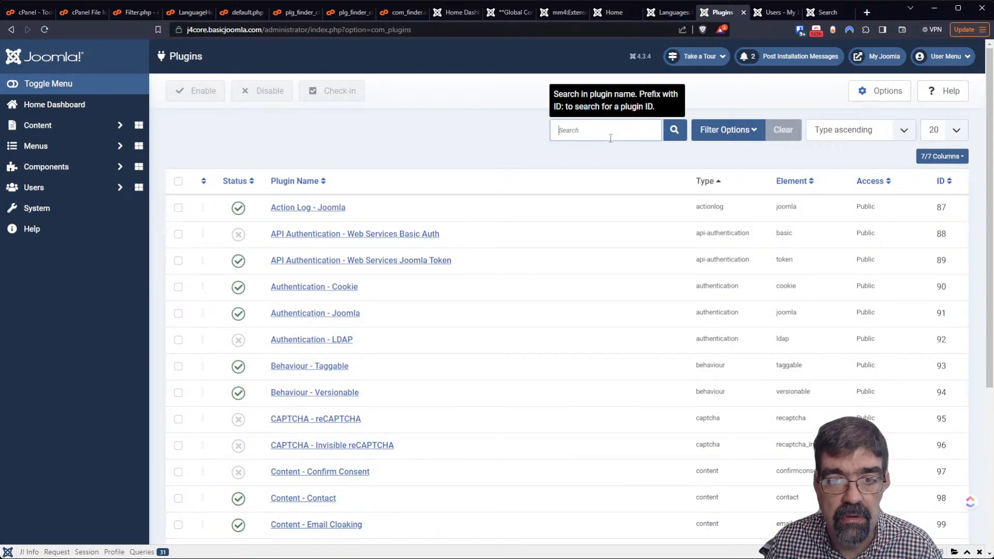
{"action": "left_click", "coordinate": [621, 124]}
{"action": "type", "text": "FINDER"}
{"action": "key", "text": "Return"}
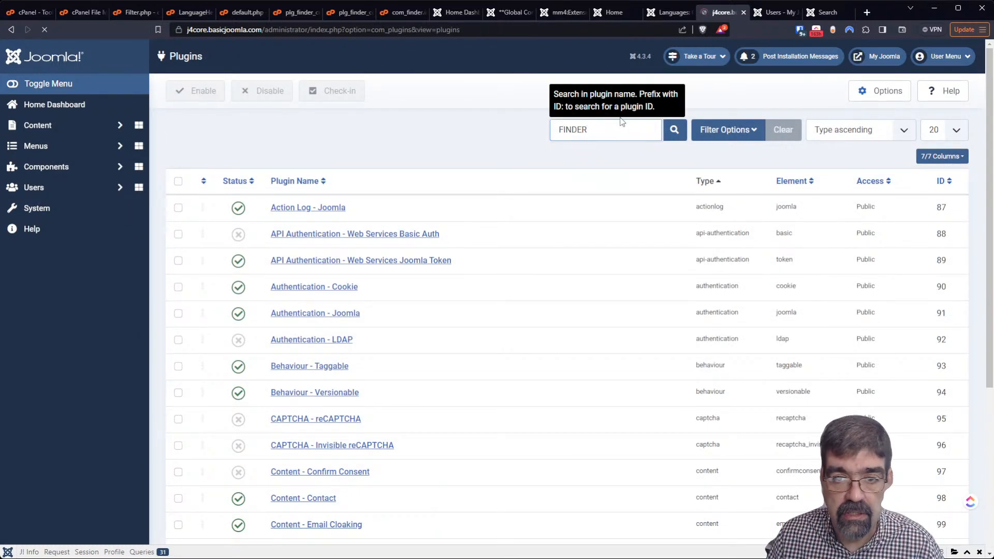
Replace the filter with SEARCH to list the Smart Search plugins, then open Content - Smart Search
{"action": "double_click", "coordinate": [619, 126]}
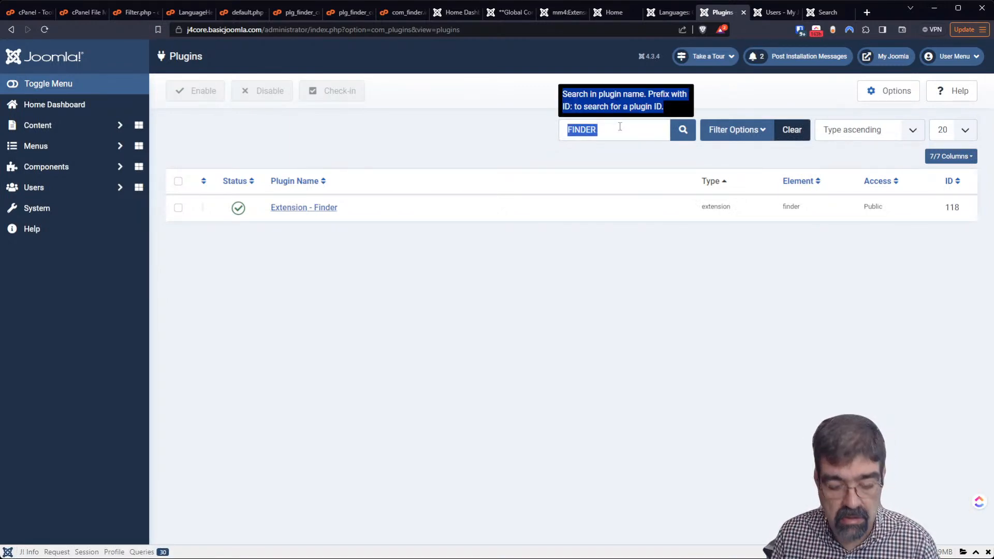
{"action": "double_click", "coordinate": [619, 126]}
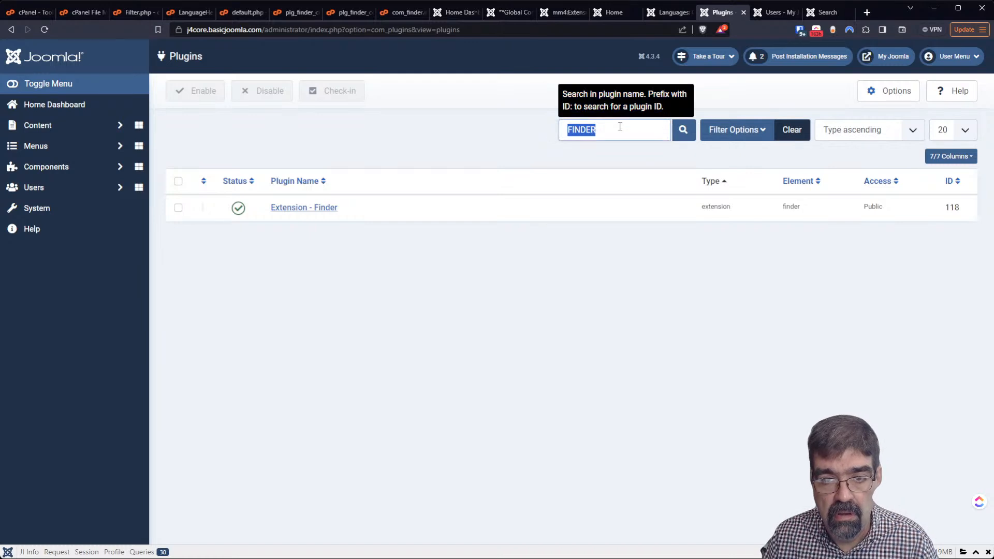
{"action": "left_click", "coordinate": [620, 126]}
{"action": "double_click", "coordinate": [610, 131]}
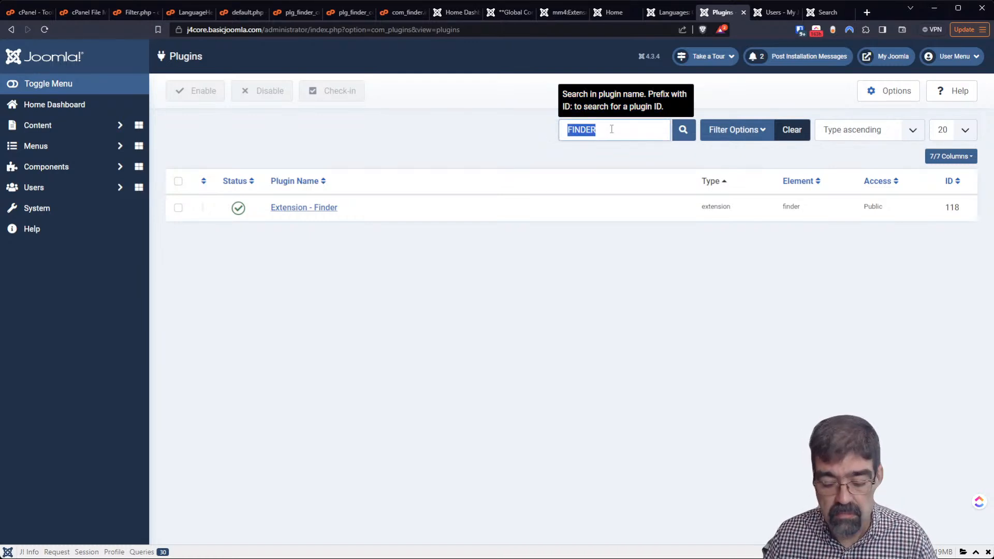
{"action": "key", "text": "BackSpace"}
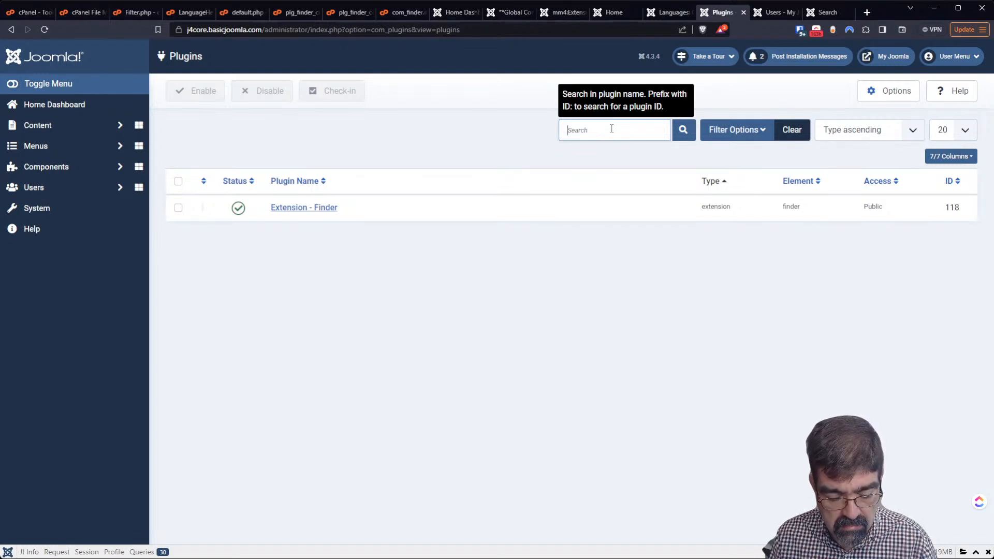
{"action": "type", "text": "SEARCH"}
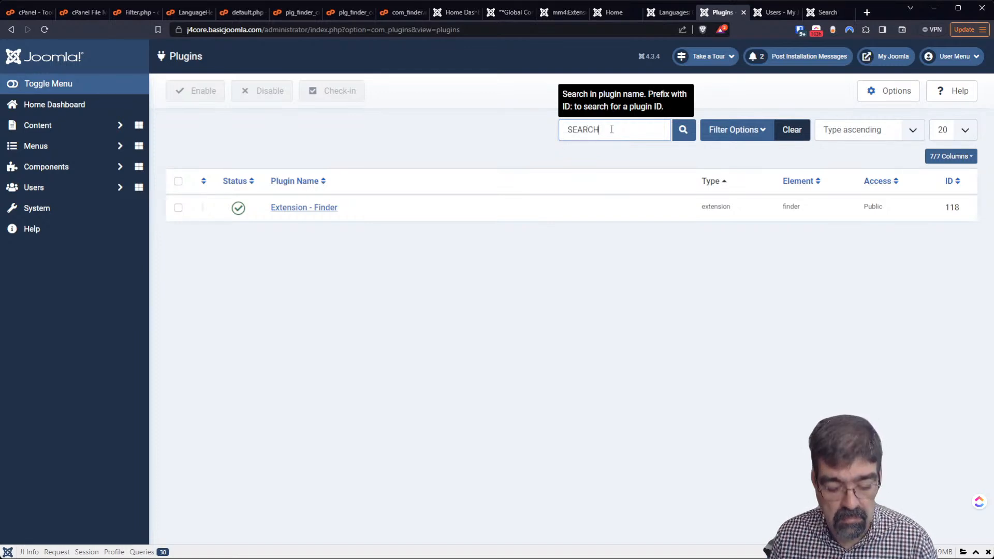
{"action": "key", "text": "Return"}
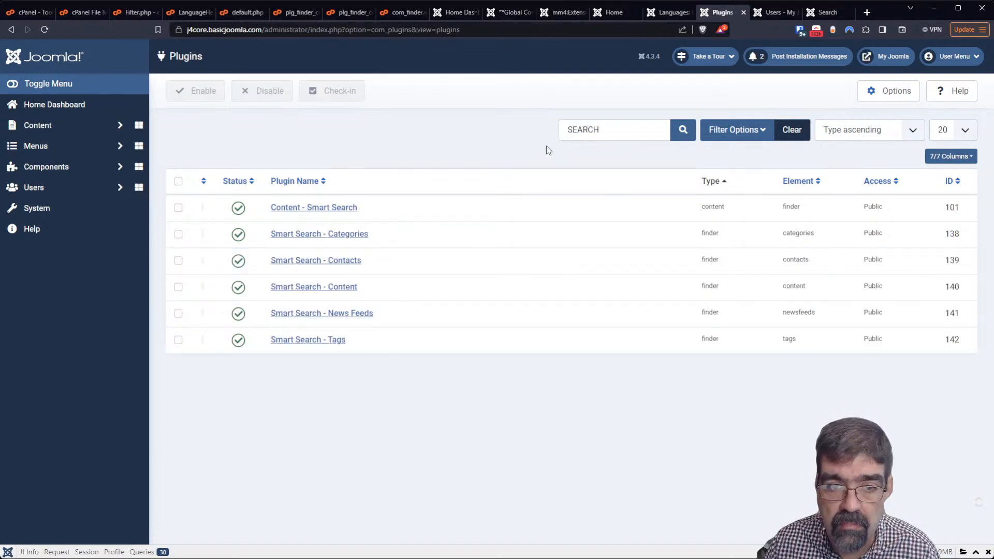
{"action": "left_click", "coordinate": [334, 209]}
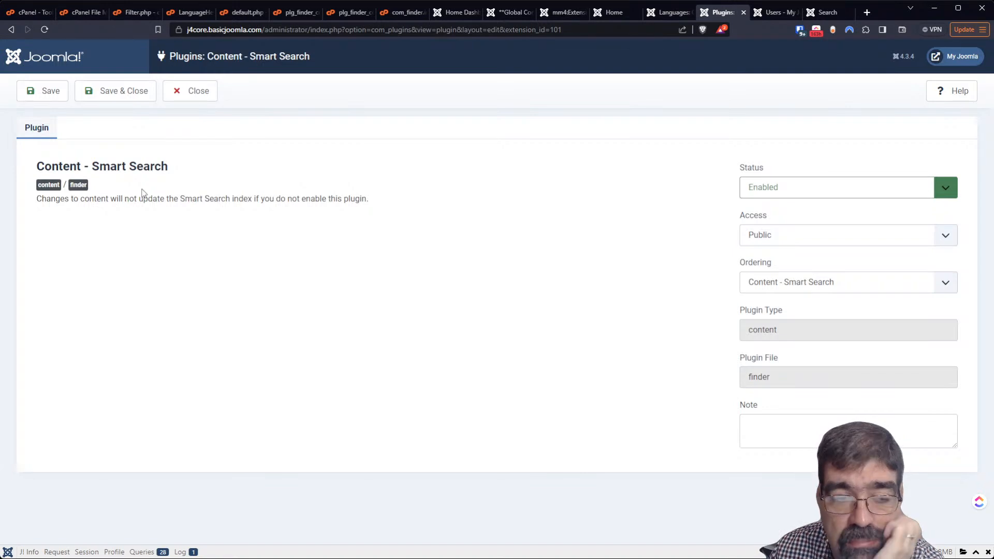
Close the enabled Content - Smart Search plugin and log in to the j3core Joomla 3 administrator
{"action": "left_click", "coordinate": [206, 103]}
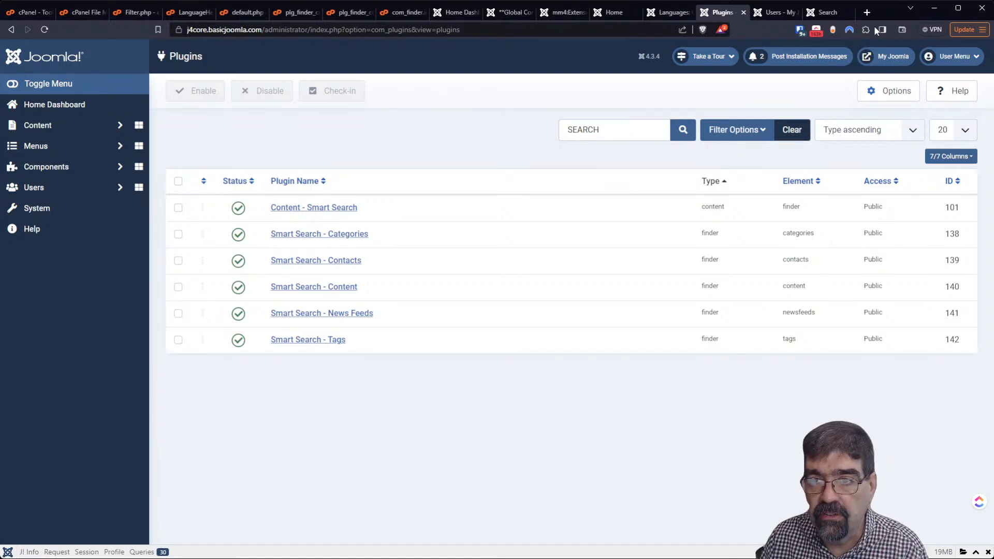
{"action": "left_click", "coordinate": [867, 12]}
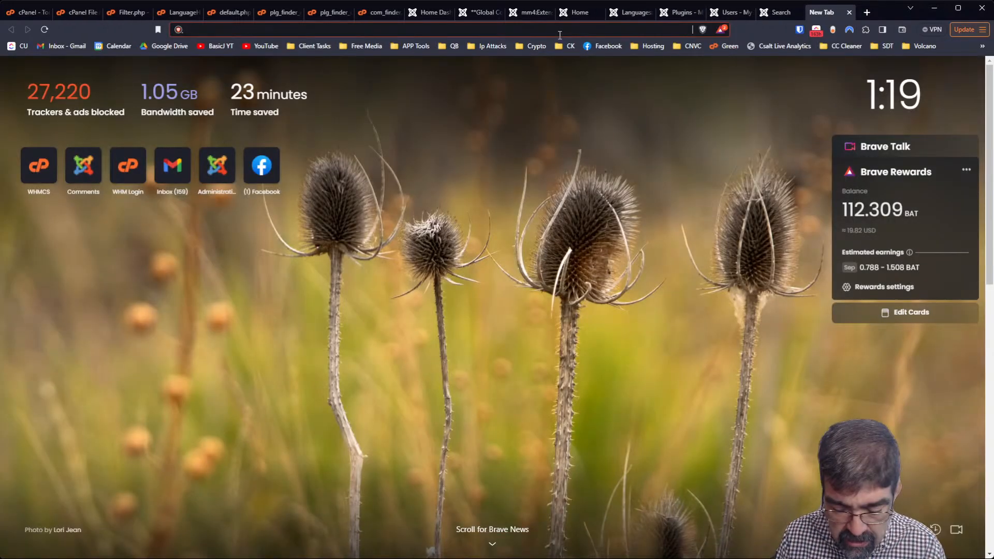
{"action": "type", "text": "j3"}
{"action": "key", "text": "Return"}
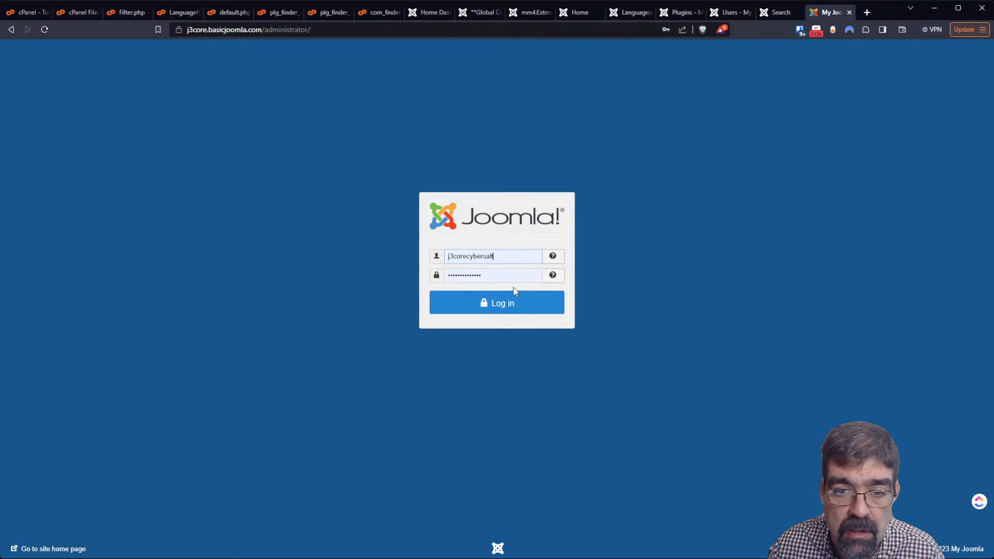
{"action": "left_click", "coordinate": [505, 308]}
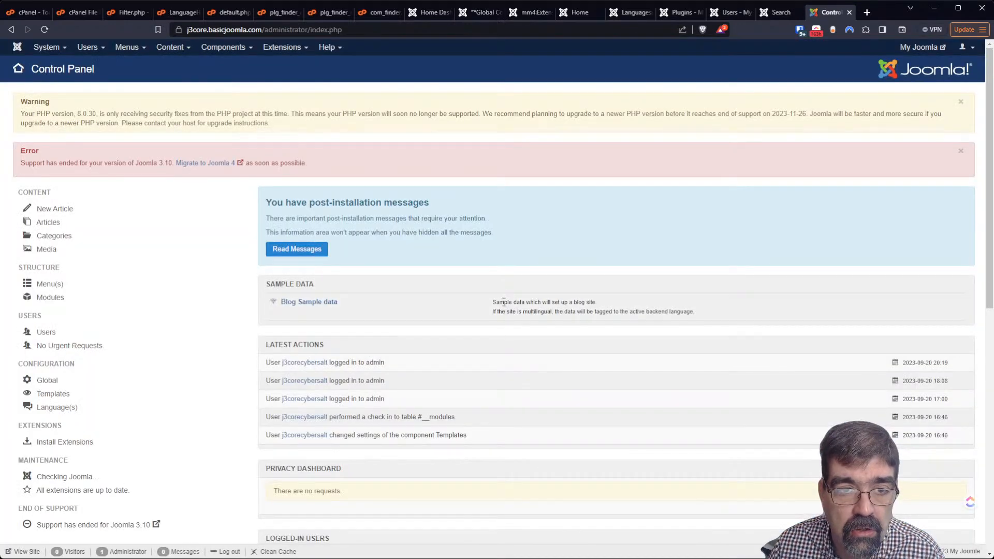
Load the Joomla 3 front end with /?TP=1 appended to preview module positions
{"action": "left_click", "coordinate": [921, 47]}
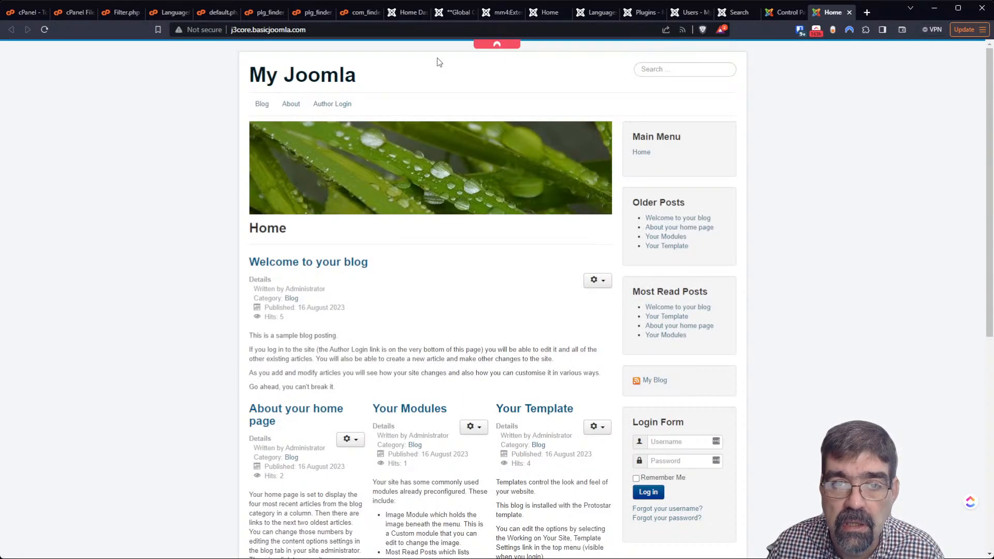
{"action": "left_click", "coordinate": [382, 31]}
{"action": "left_click", "coordinate": [384, 33]}
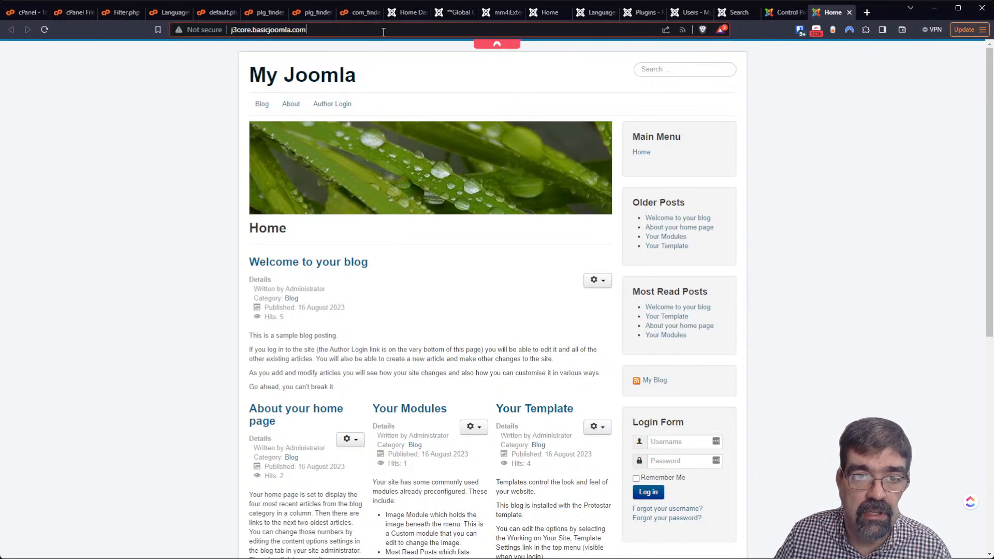
{"action": "type", "text": "/?TP=1"}
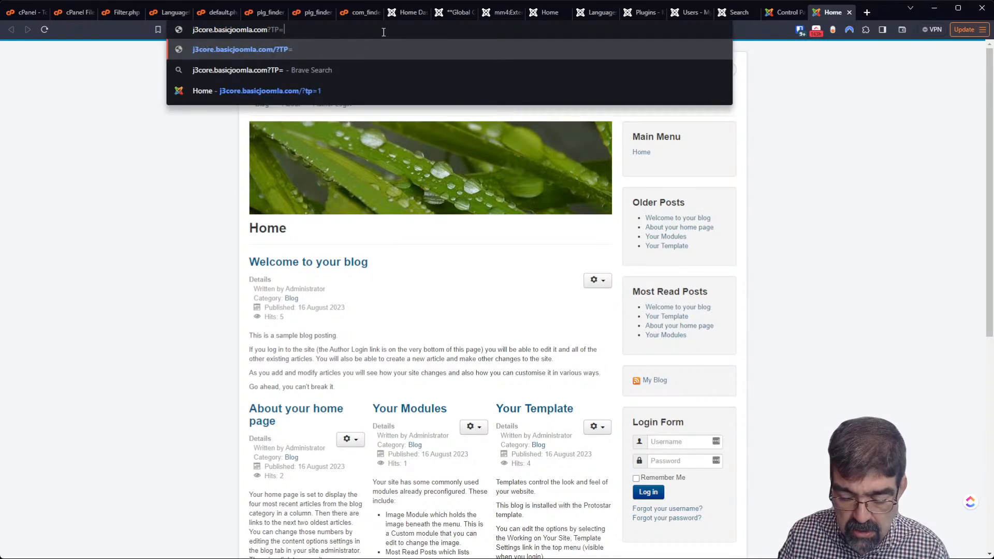
{"action": "key", "text": "Return"}
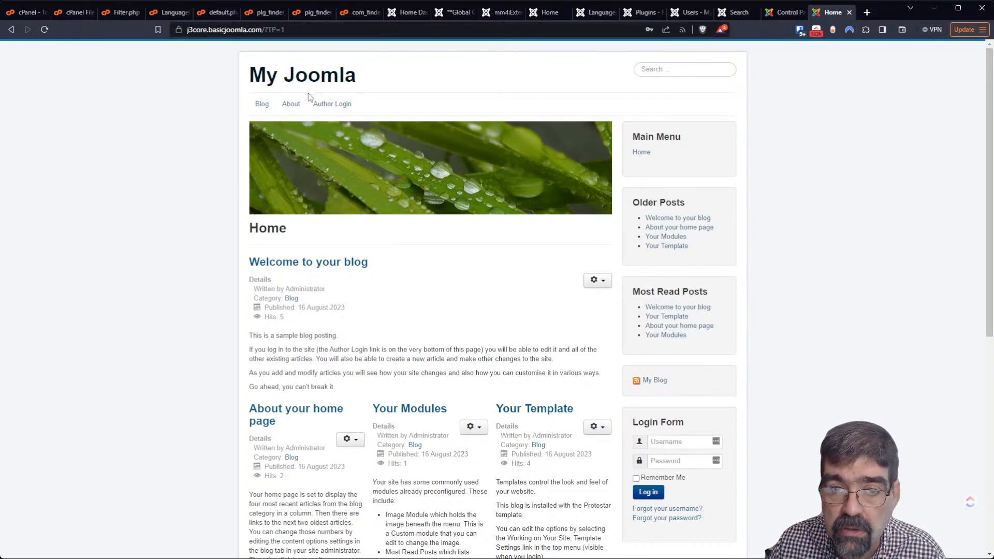
Go to Extensions > Templates site styles and open the template Options
{"action": "left_click", "coordinate": [774, 12]}
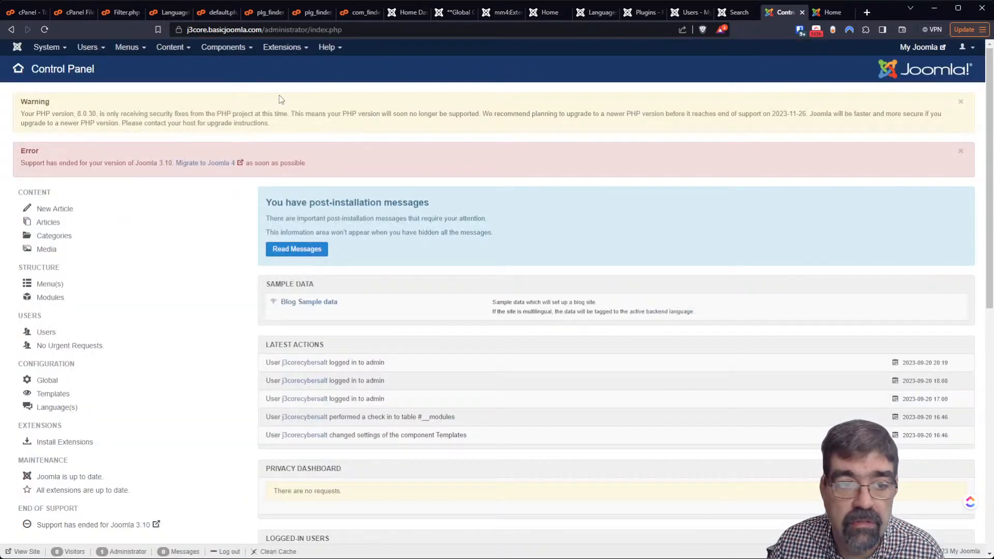
{"action": "left_click", "coordinate": [273, 48]}
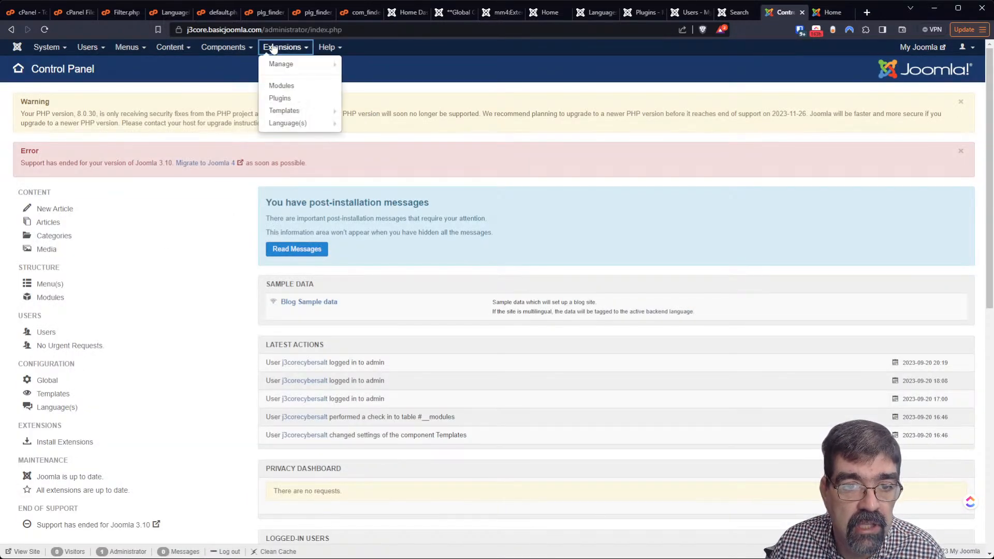
{"action": "left_click", "coordinate": [290, 110]}
{"action": "left_click", "coordinate": [961, 96]}
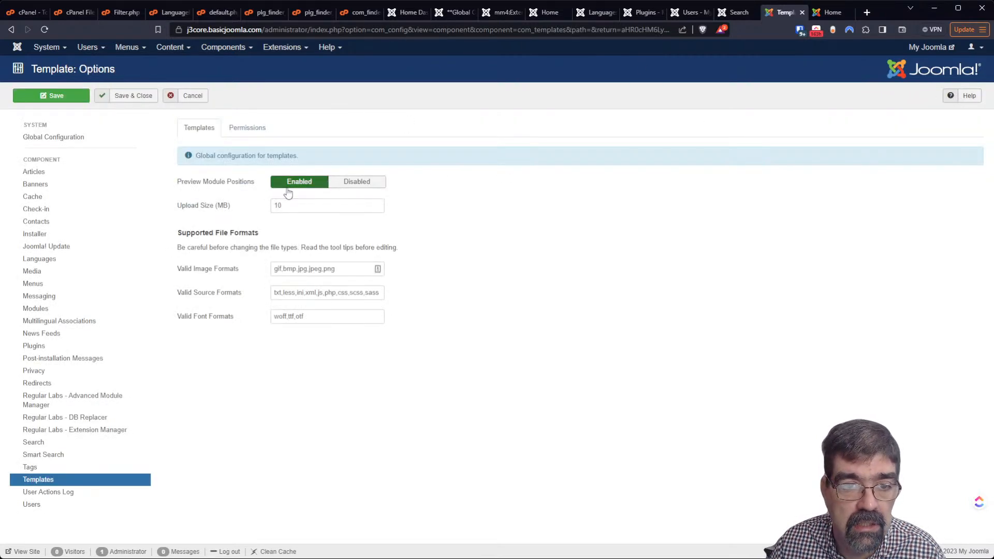
Reload the front page with ?tp=1 to outline module positions, then cancel the template Options
{"action": "left_click", "coordinate": [832, 12]}
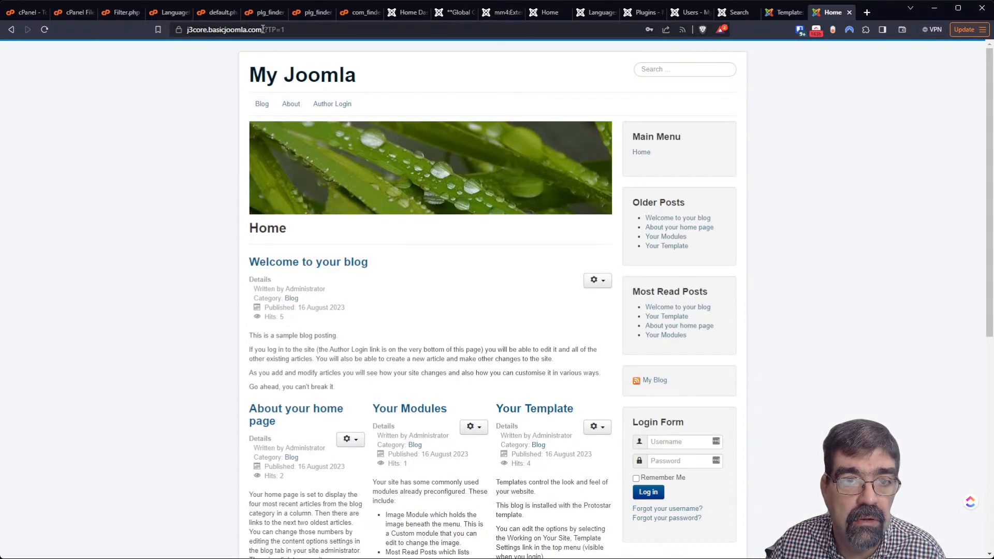
{"action": "left_click_drag", "start_coordinate": [268, 30], "coordinate": [326, 30]}
{"action": "type", "text": "tps://"}
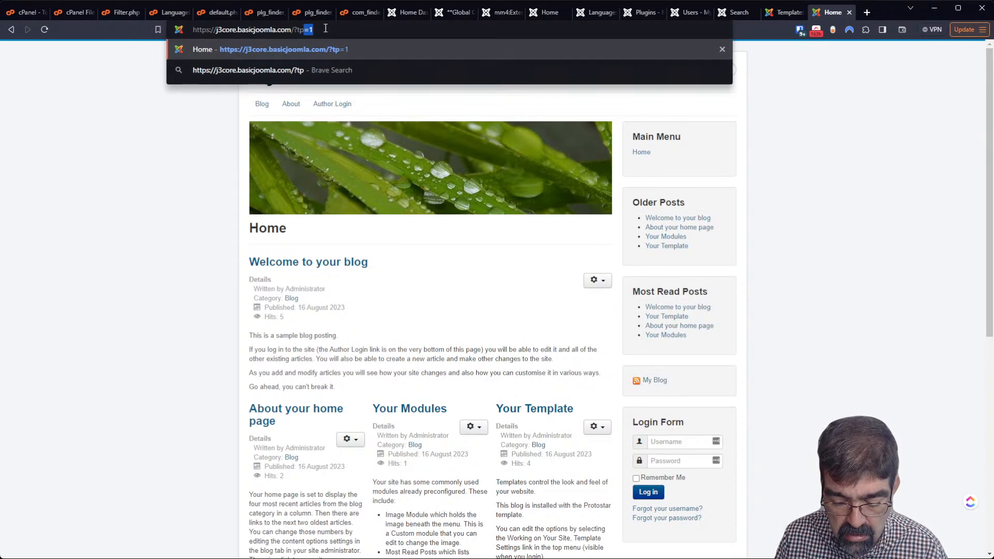
{"action": "type", "text": "=1"}
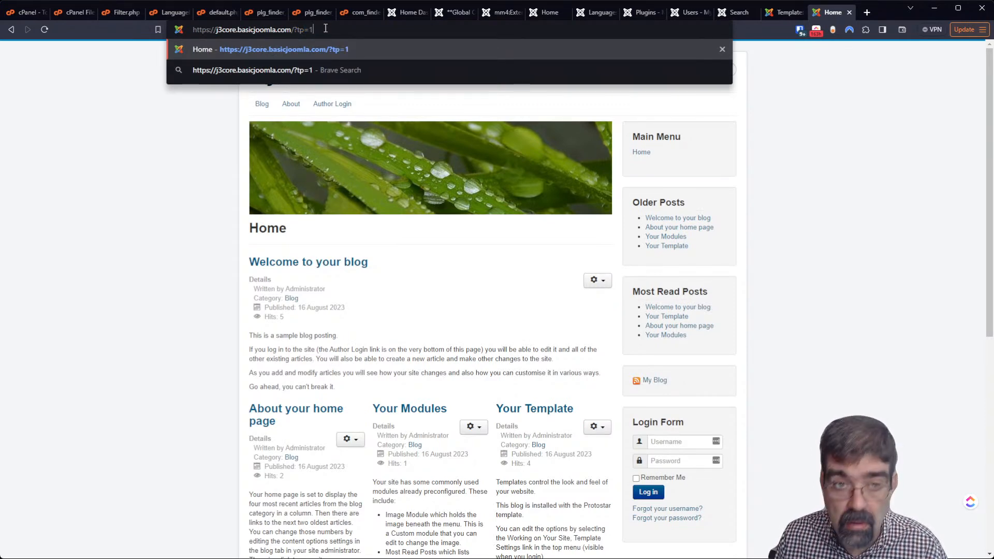
{"action": "key", "text": "Return"}
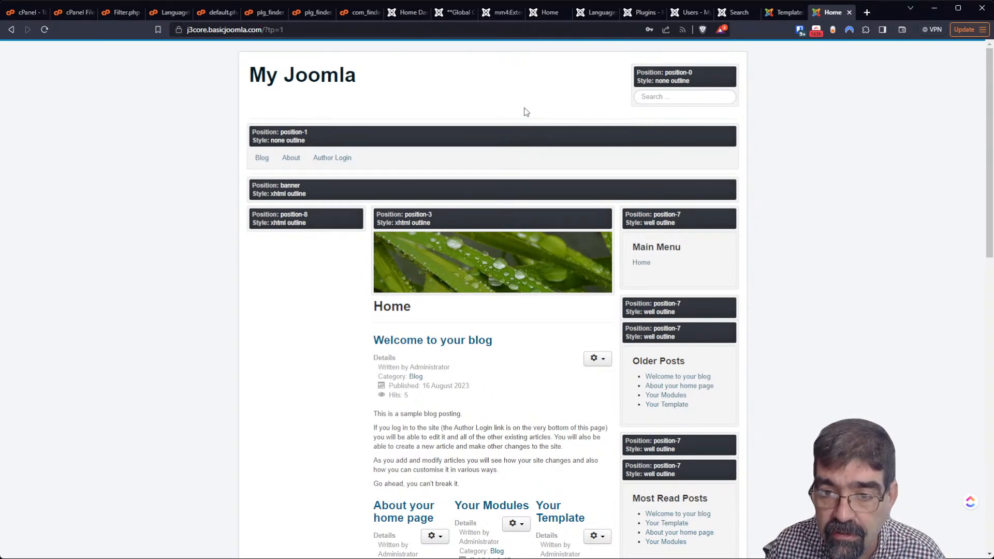
{"action": "double_click", "coordinate": [271, 30]}
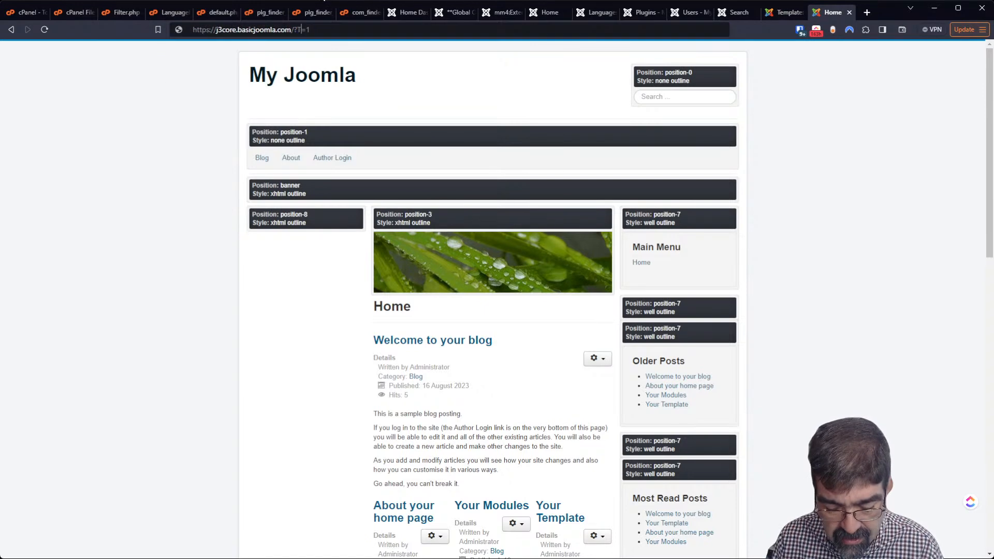
{"action": "type", "text": "TP"}
{"action": "key", "text": "Return"}
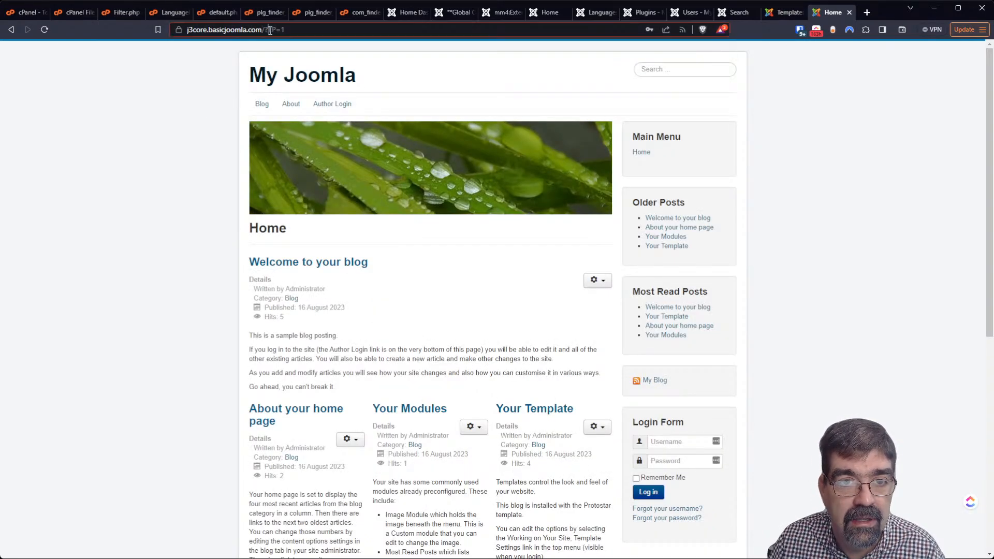
{"action": "left_click", "coordinate": [289, 30]}
{"action": "type", "text": "tp"}
{"action": "key", "text": "Return"}
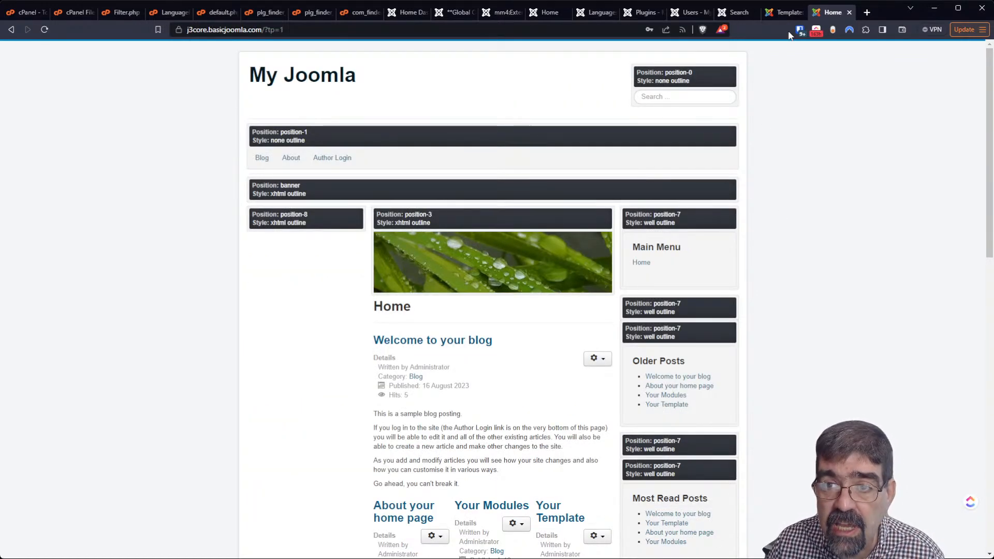
{"action": "left_click", "coordinate": [784, 12]}
{"action": "left_click", "coordinate": [192, 96]}
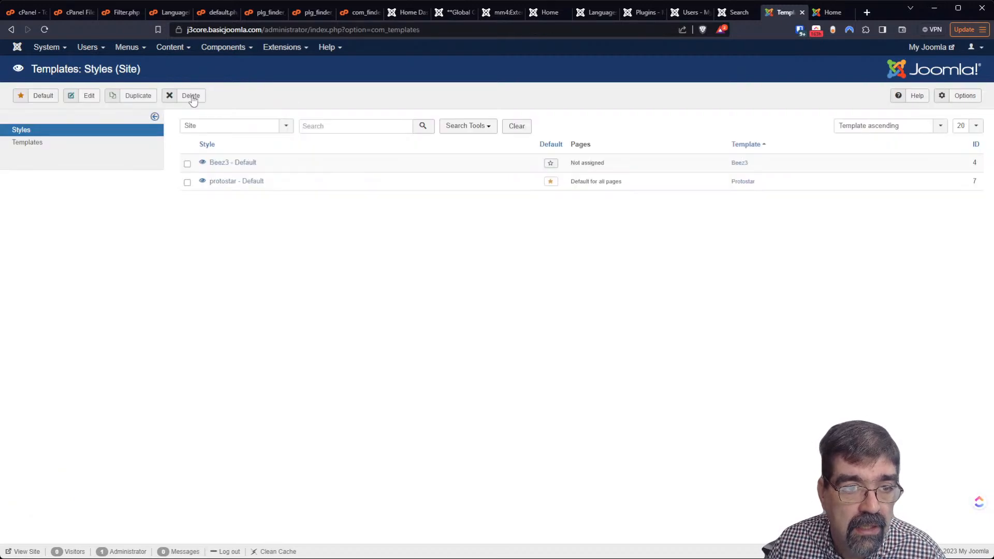
Start a new module of type Smart Search from Extensions > Modules
{"action": "left_click", "coordinate": [300, 50]}
{"action": "left_click", "coordinate": [294, 91]}
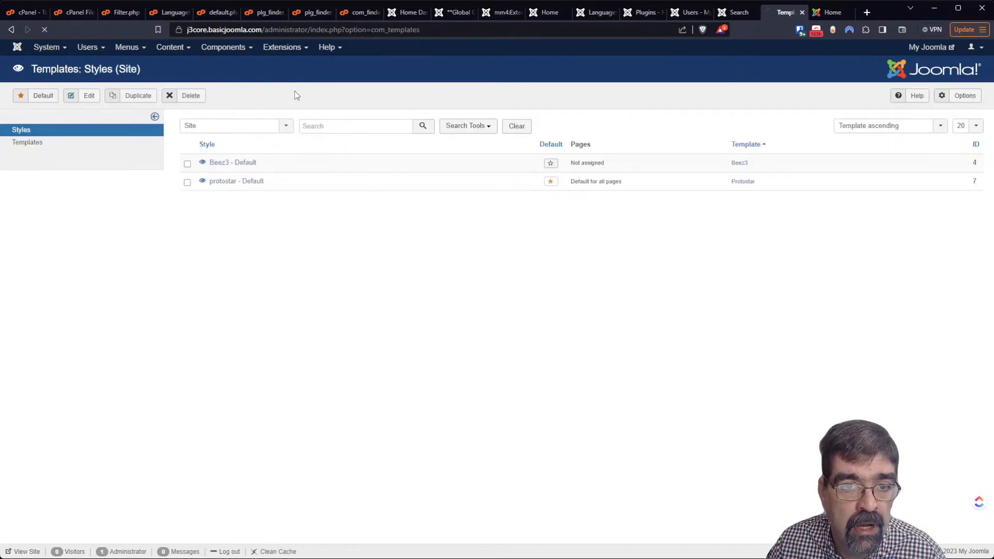
{"action": "left_click", "coordinate": [46, 101]}
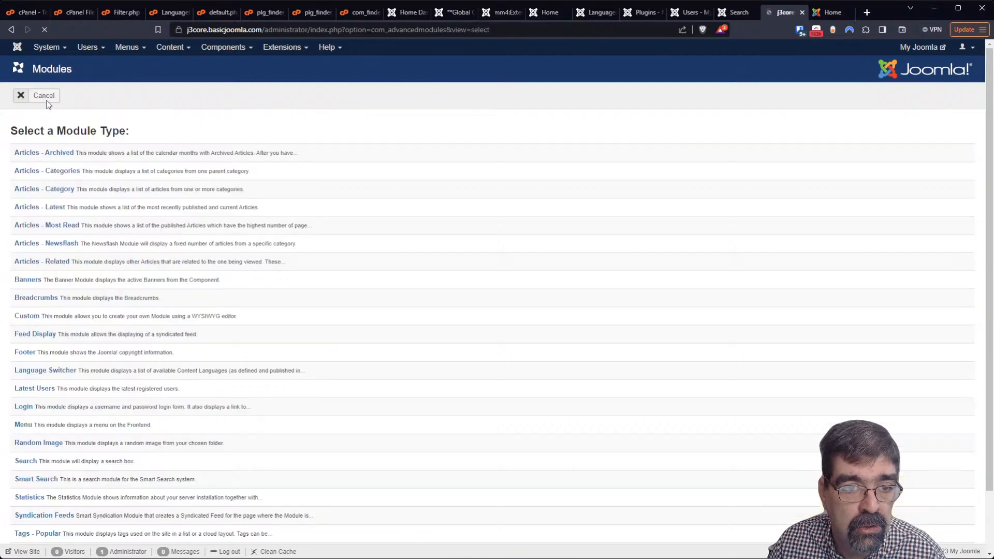
{"action": "scroll", "coordinate": [171, 269], "scroll_direction": "down", "scroll_amount": 2}
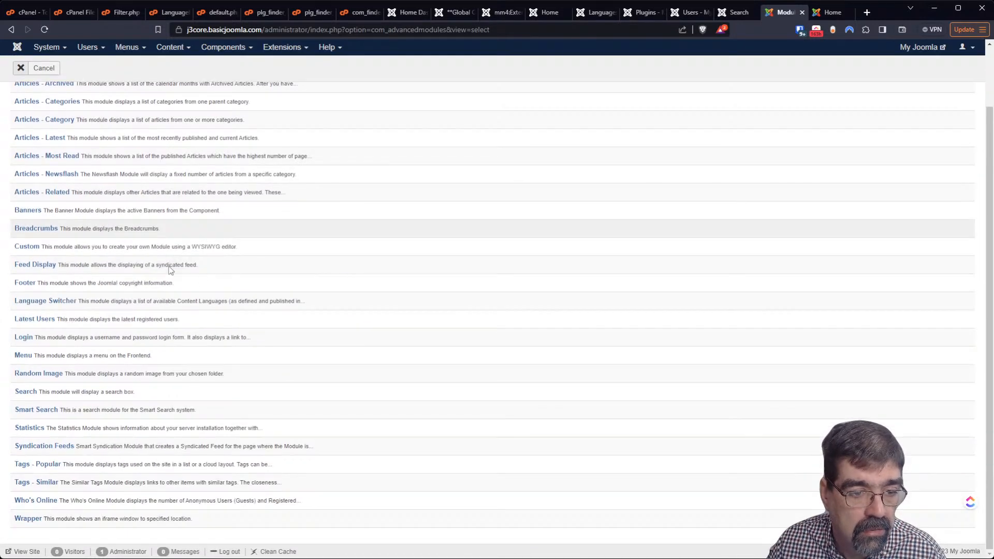
{"action": "left_click", "coordinate": [43, 414]}
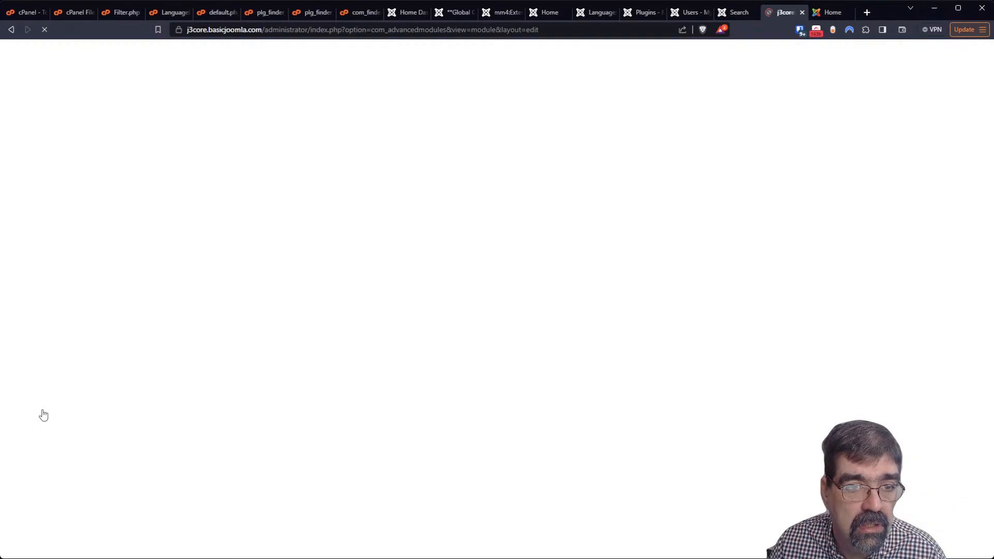
Place it in Left top [position-7], title it 'smart search', and save and close
{"action": "left_click", "coordinate": [822, 227]}
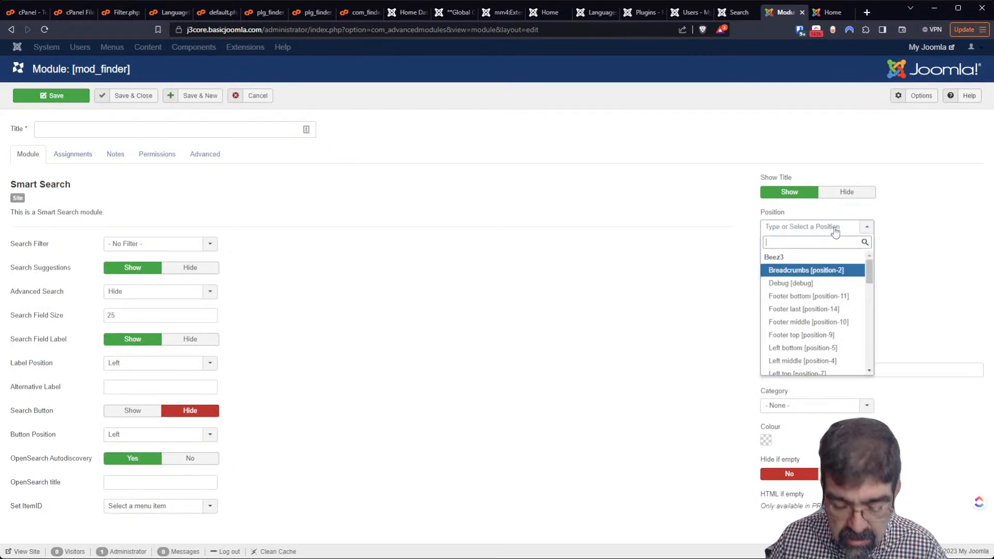
{"action": "type", "text": "position"}
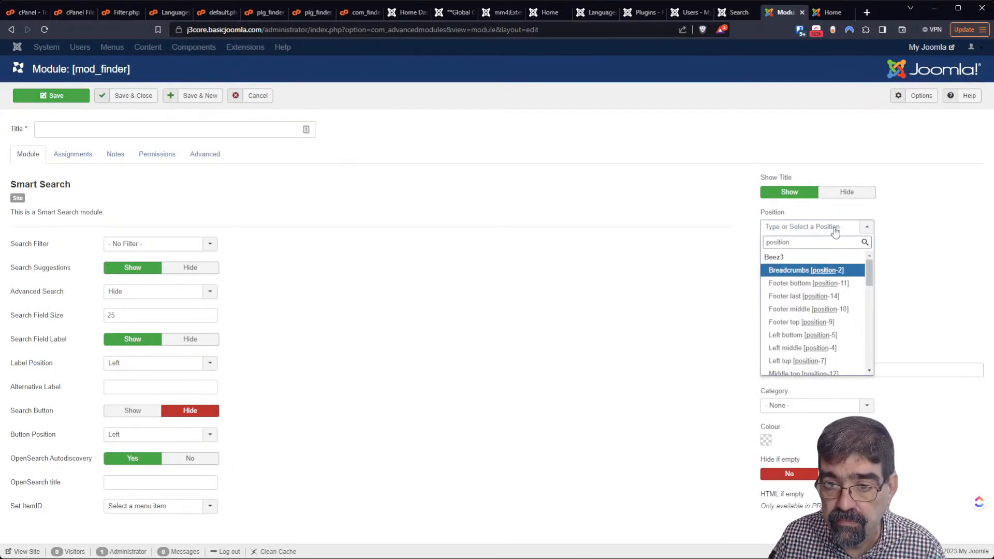
{"action": "key", "text": "Down"}
{"action": "key", "text": "Down"}
{"action": "key", "text": "Down"}
{"action": "key", "text": "Down"}
{"action": "key", "text": "Down"}
{"action": "key", "text": "Down"}
{"action": "key", "text": "Down"}
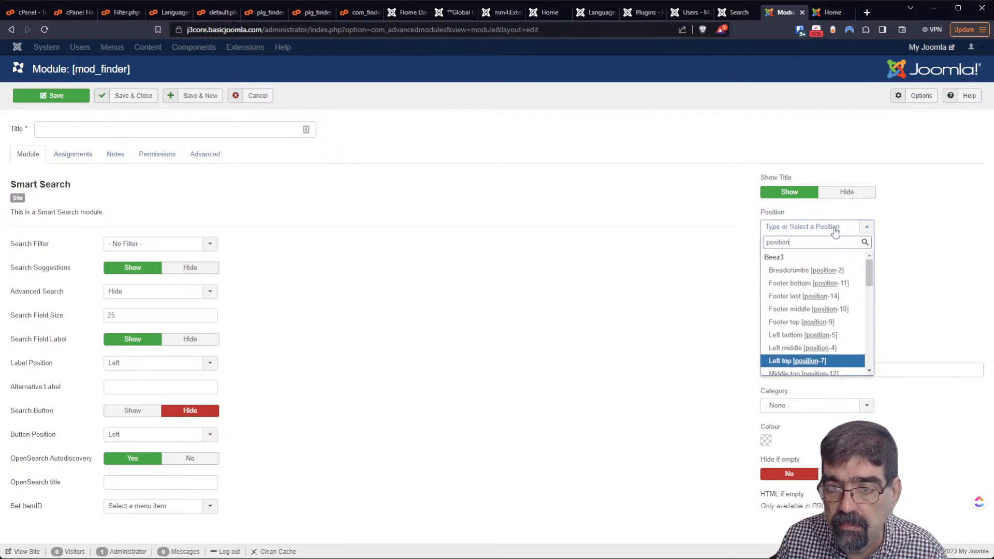
{"action": "key", "text": "Return"}
{"action": "left_click", "coordinate": [231, 133]}
{"action": "type", "text": "smart search"}
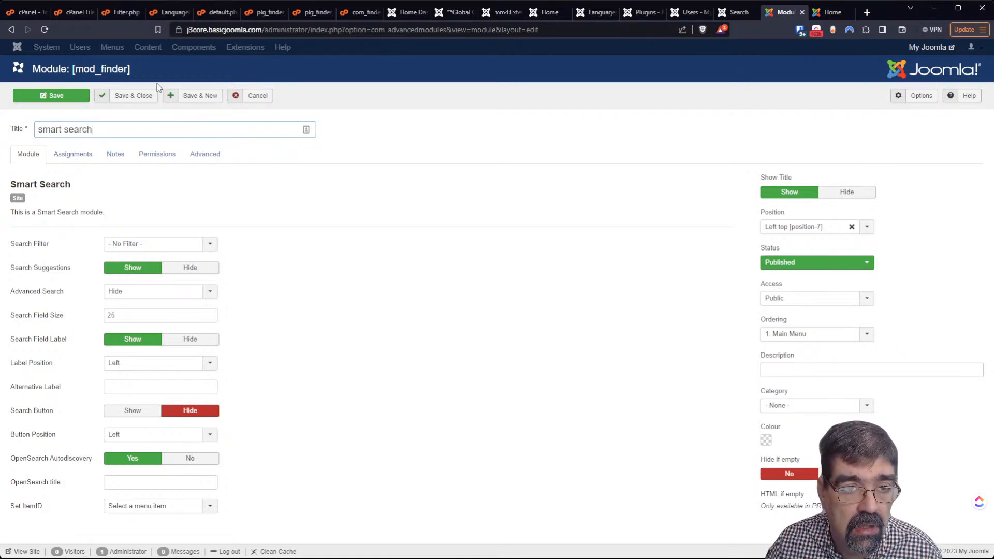
{"action": "left_click", "coordinate": [138, 96]}
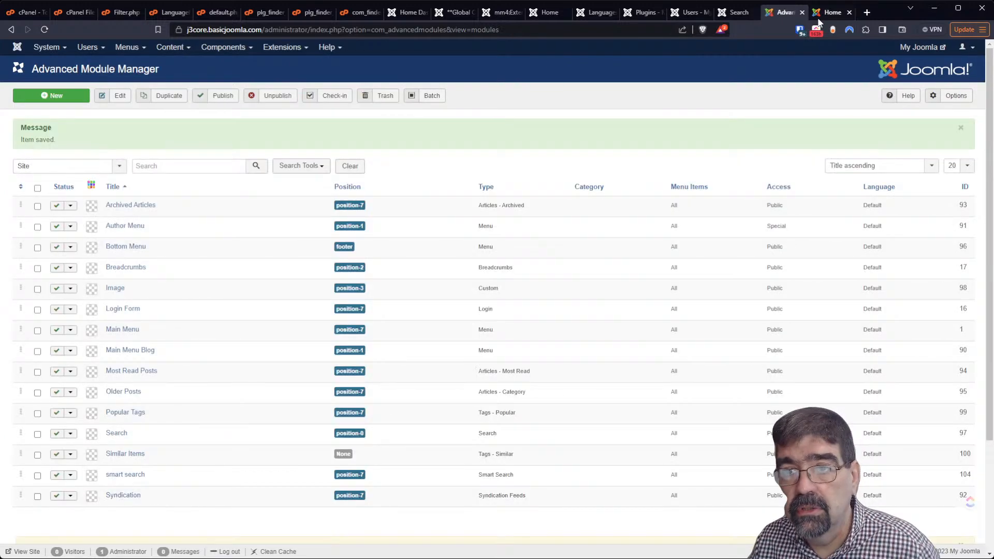
{"action": "left_click", "coordinate": [815, 13]}
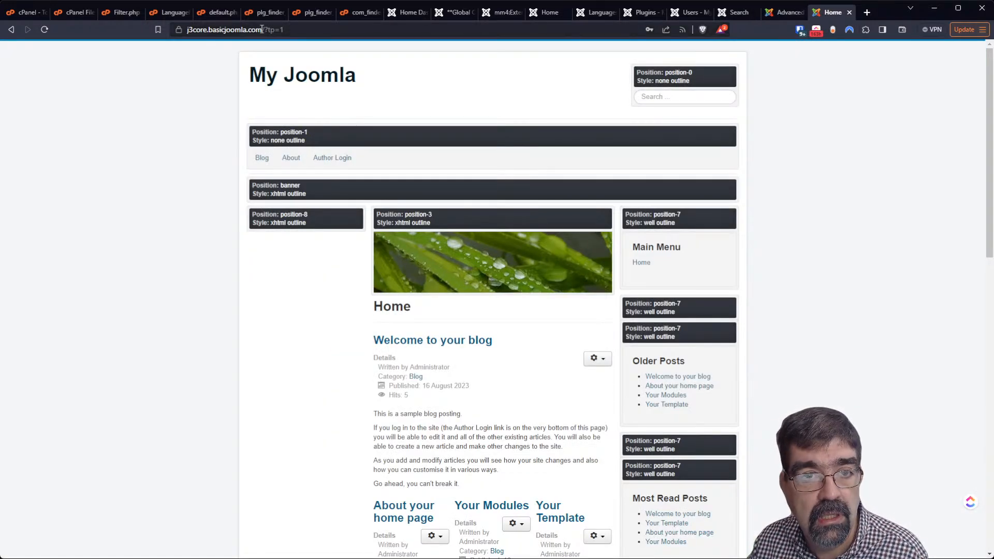
Remove tp=1 from the front-page address and search the sidebar Smart Search box for 'your'
{"action": "left_click_drag", "start_coordinate": [268, 29], "coordinate": [529, 16]}
{"action": "key", "text": "BackSpace"}
{"action": "key", "text": "BackSpace"}
{"action": "key", "text": "BackSpace"}
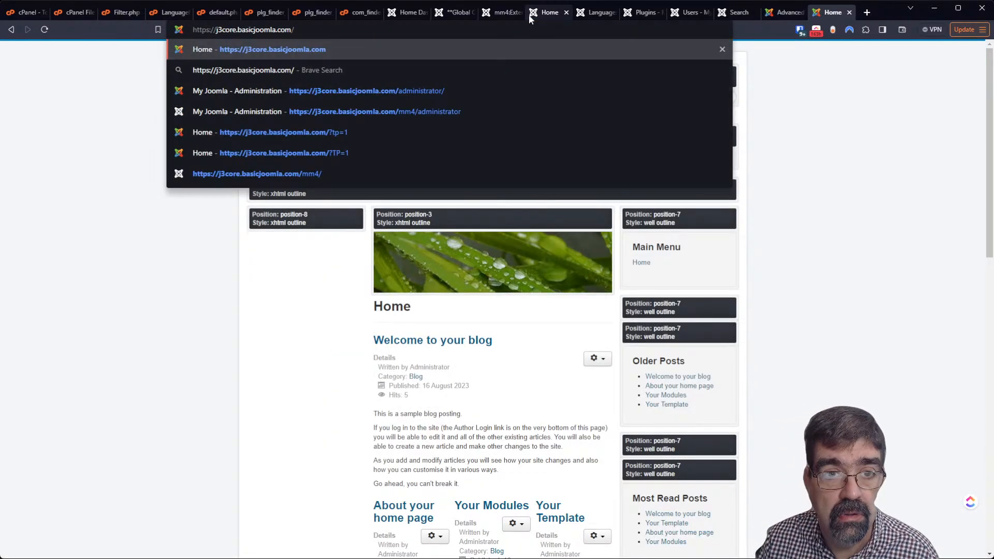
{"action": "key", "text": "Return"}
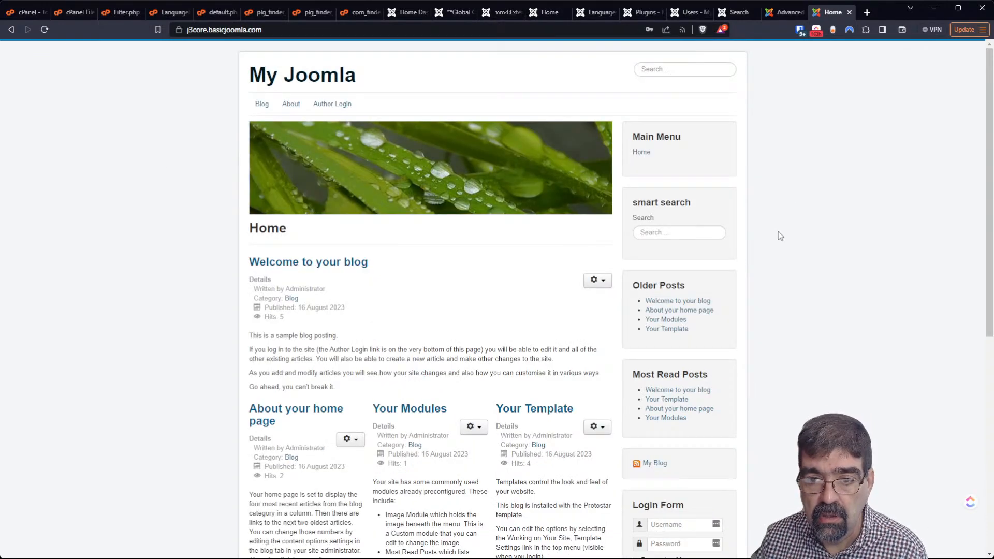
{"action": "left_click", "coordinate": [688, 228]}
{"action": "type", "text": "your"}
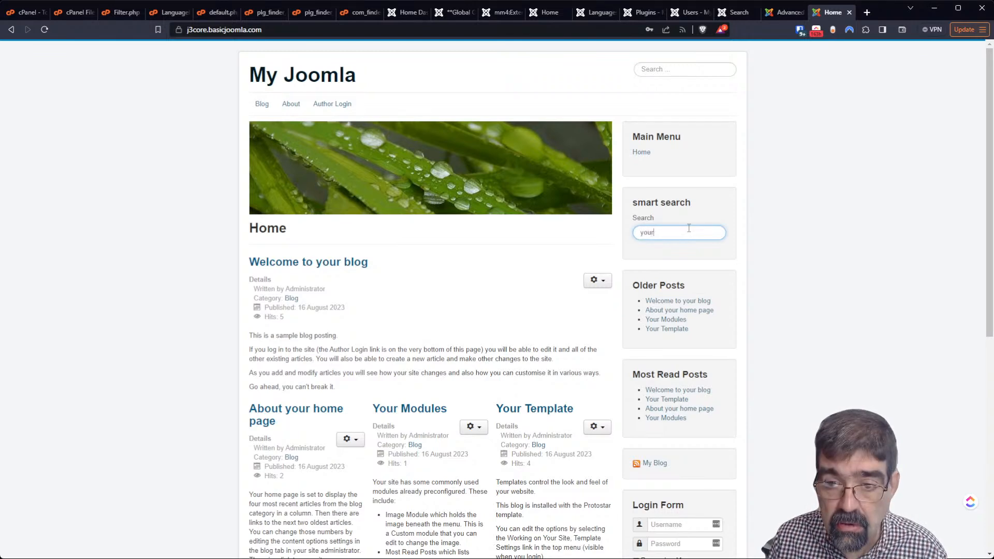
{"action": "key", "text": "Return"}
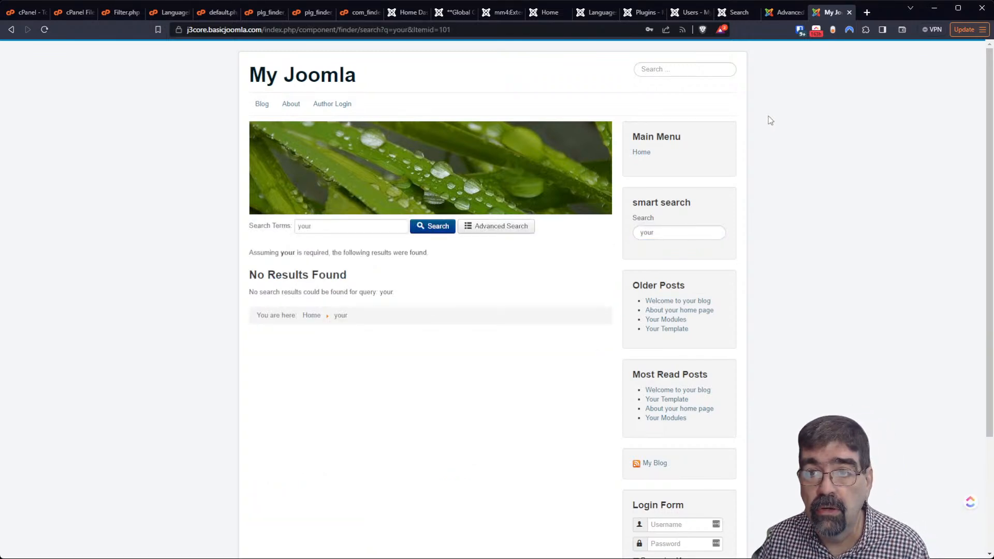
Build the index under Components > Smart Search, then rerun the 'your' search to get 4 results
{"action": "left_click", "coordinate": [784, 11]}
{"action": "left_click", "coordinate": [223, 47]}
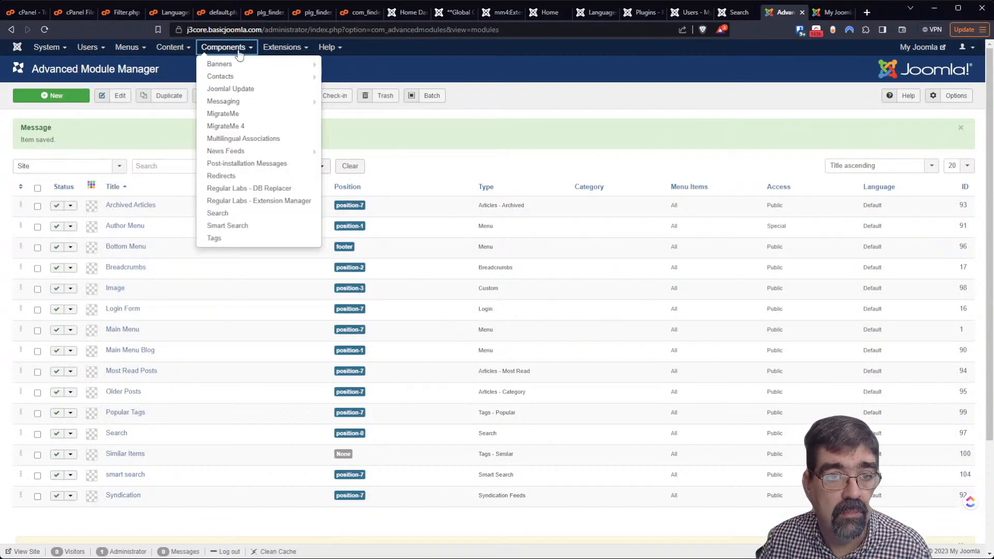
{"action": "left_click", "coordinate": [247, 230]}
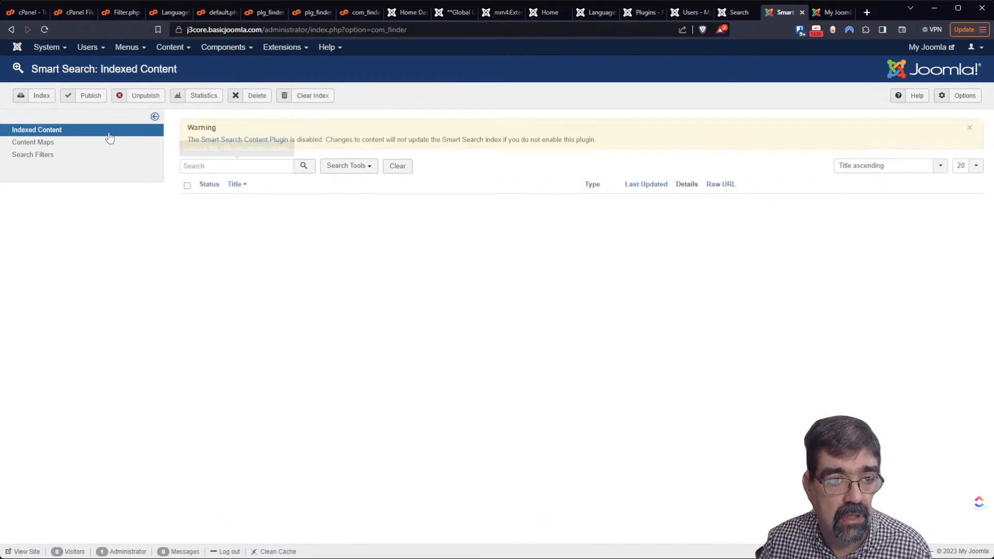
{"action": "left_click", "coordinate": [23, 97]}
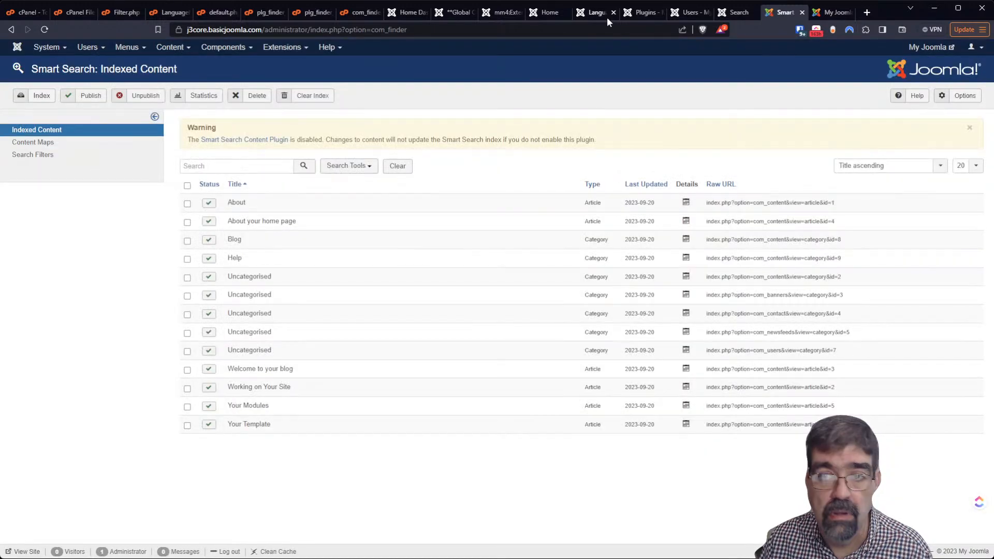
{"action": "left_click", "coordinate": [828, 13]}
{"action": "left_click", "coordinate": [45, 29]}
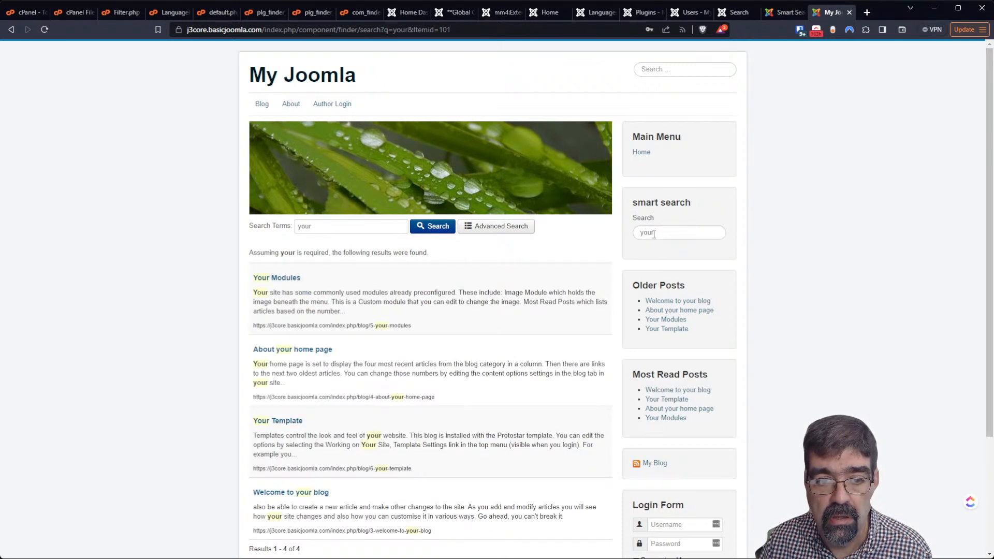
{"action": "scroll", "coordinate": [496, 243], "scroll_direction": "down", "scroll_amount": 2}
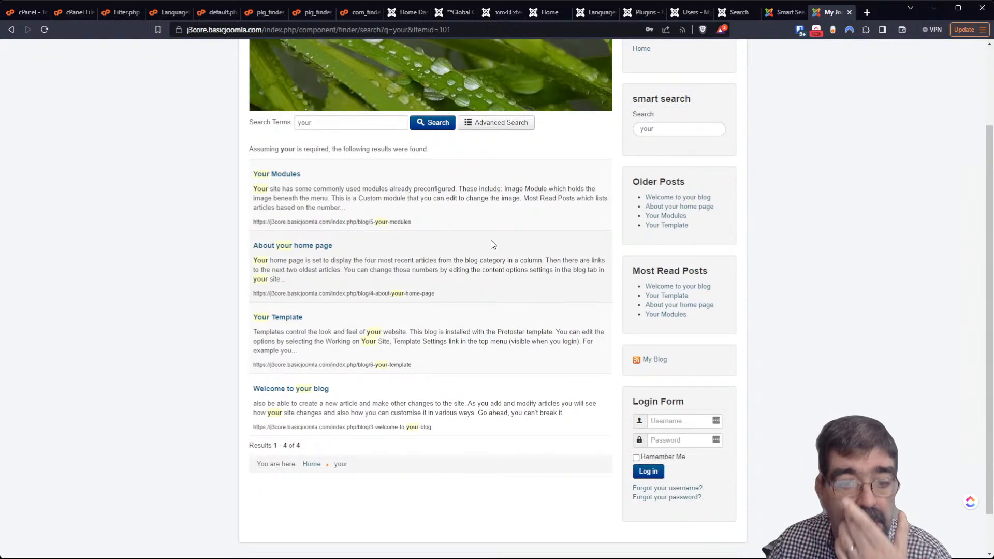
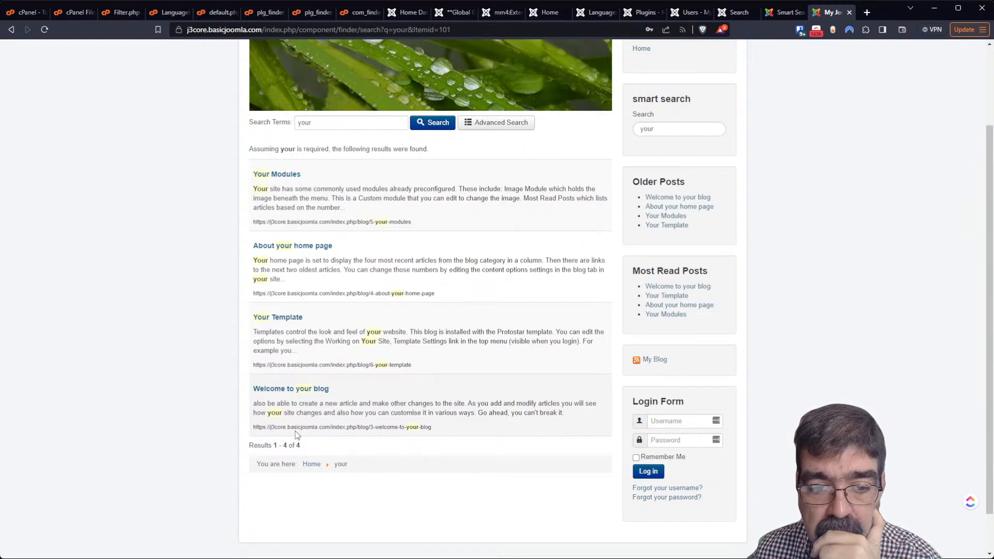
Compare the Joomla 4 and Joomla 3 'your' results, then bring up Joomla 3's Indexed Content list
{"action": "left_click", "coordinate": [744, 13]}
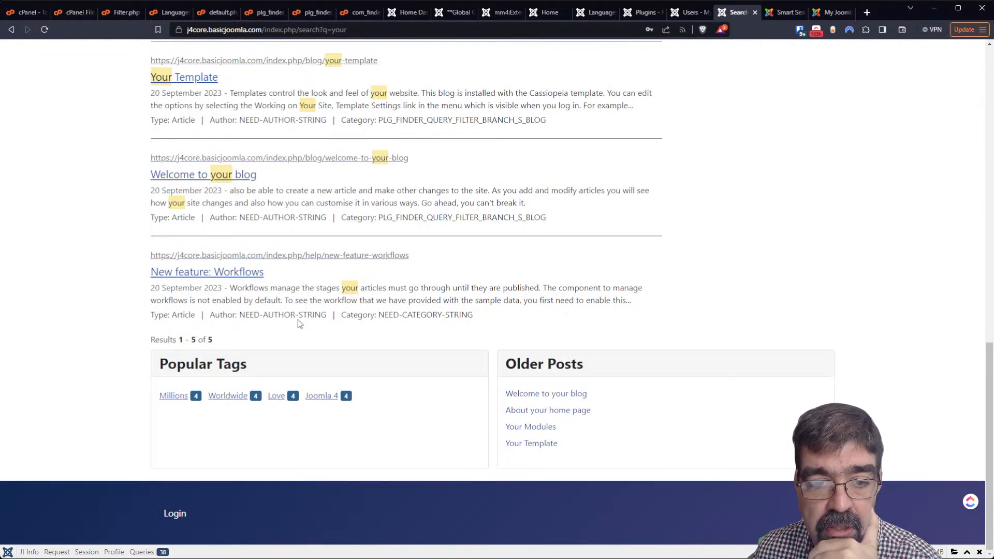
{"action": "left_click", "coordinate": [822, 14]}
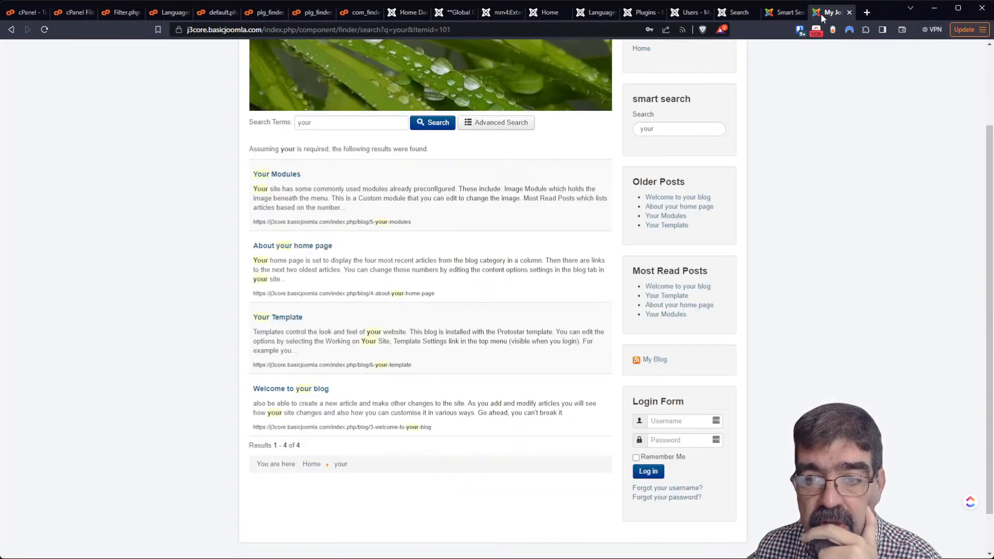
{"action": "left_click", "coordinate": [781, 12]}
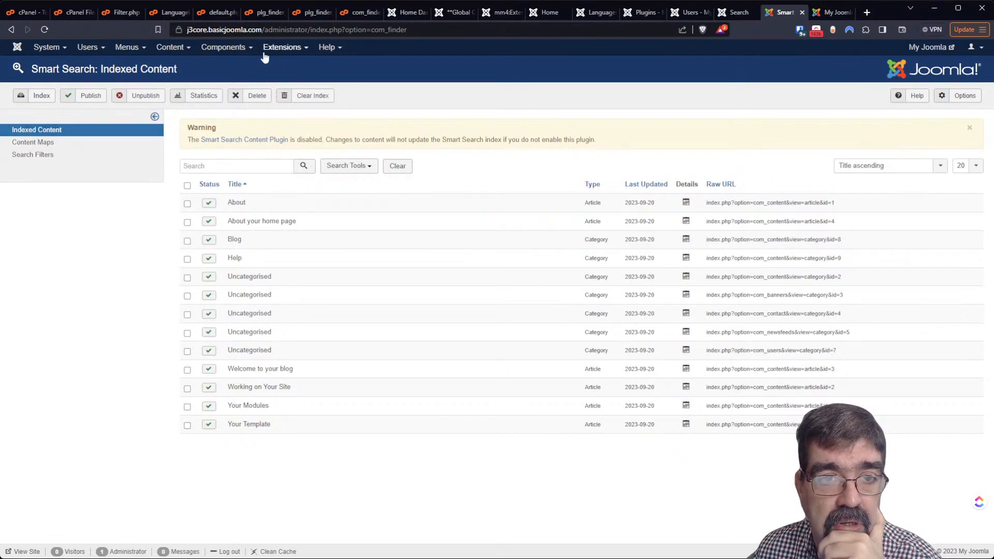
Set Gather Search Statistics and Allow Empty Search to Yes, and Expand Advanced Search and Date Filters to Show
{"action": "left_click", "coordinate": [247, 50]}
{"action": "left_click", "coordinate": [244, 226]}
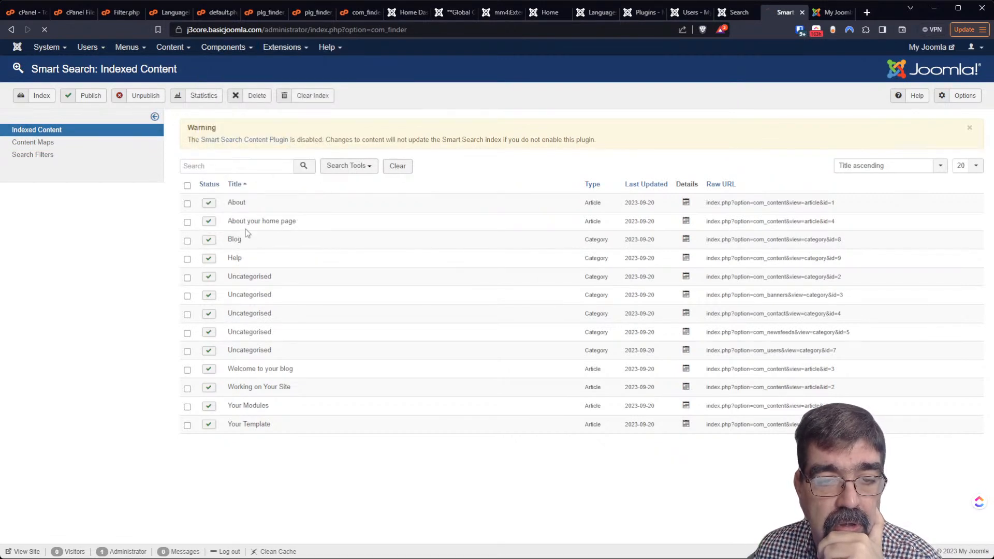
{"action": "left_click", "coordinate": [960, 95]}
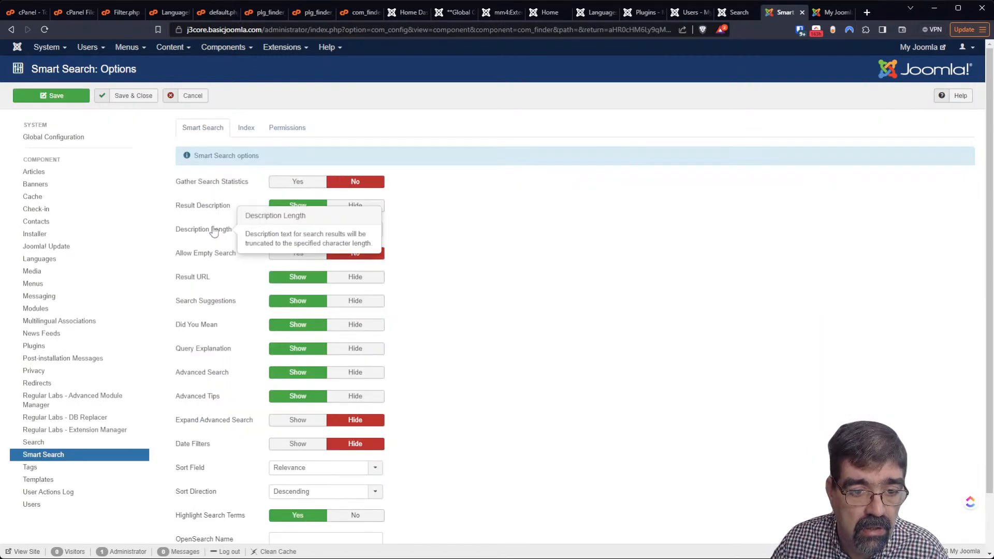
{"action": "scroll", "coordinate": [211, 235], "scroll_direction": "down", "scroll_amount": 3}
{"action": "scroll", "coordinate": [209, 245], "scroll_direction": "up", "scroll_amount": 3}
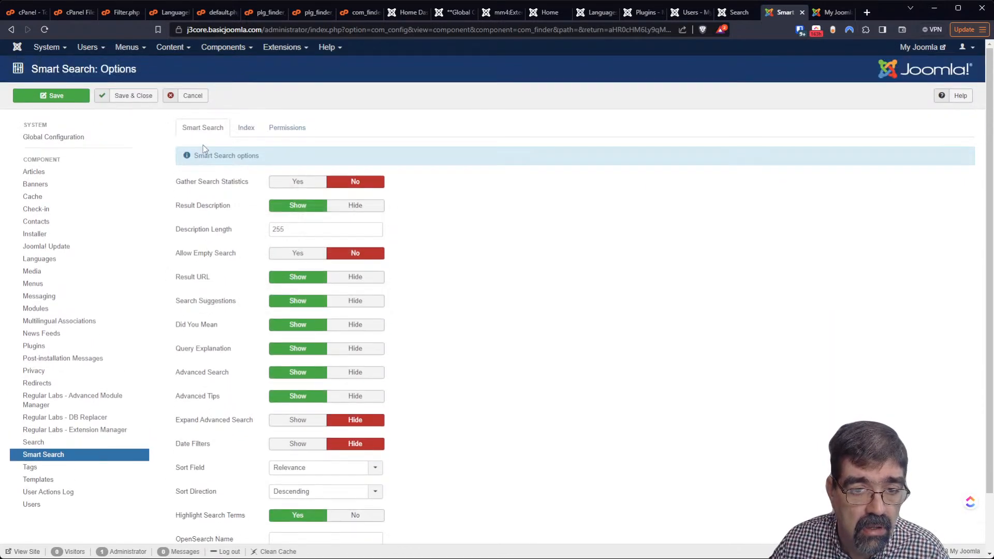
{"action": "left_click", "coordinate": [296, 182]}
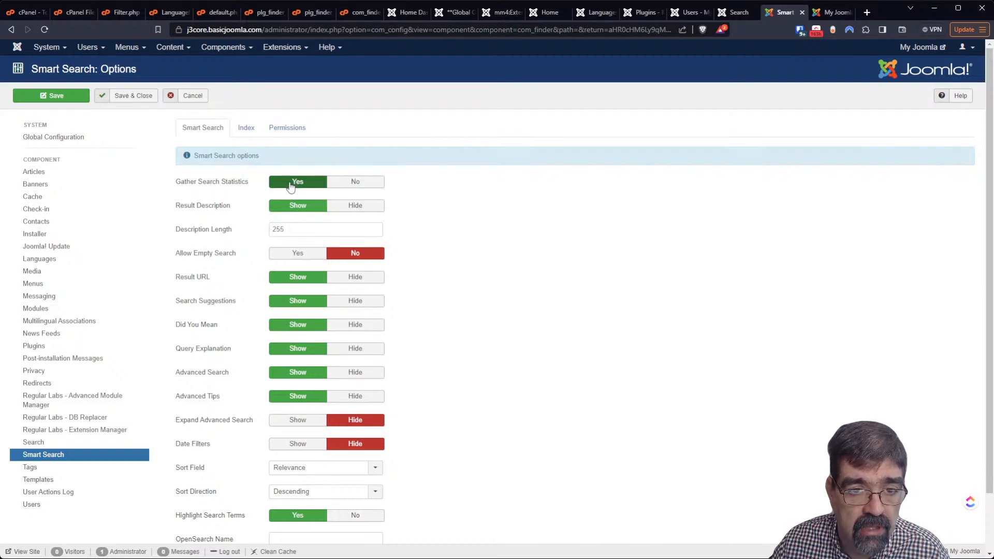
{"action": "left_click", "coordinate": [286, 257]}
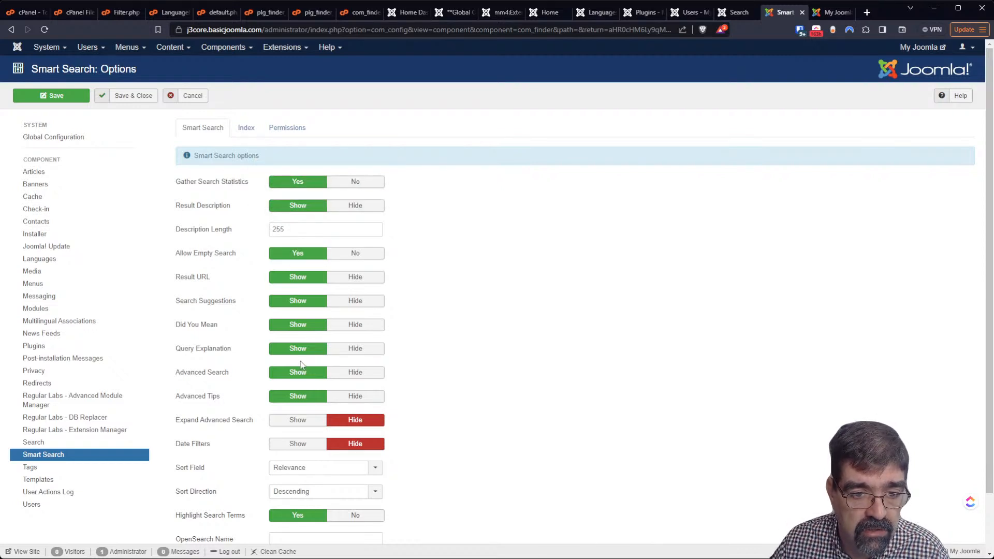
{"action": "left_click", "coordinate": [295, 424]}
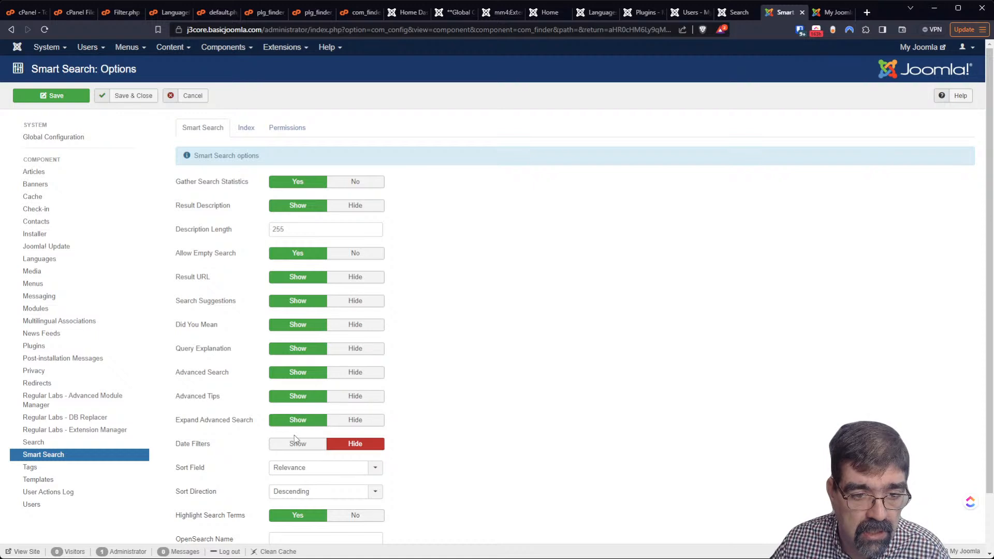
{"action": "left_click", "coordinate": [296, 448]}
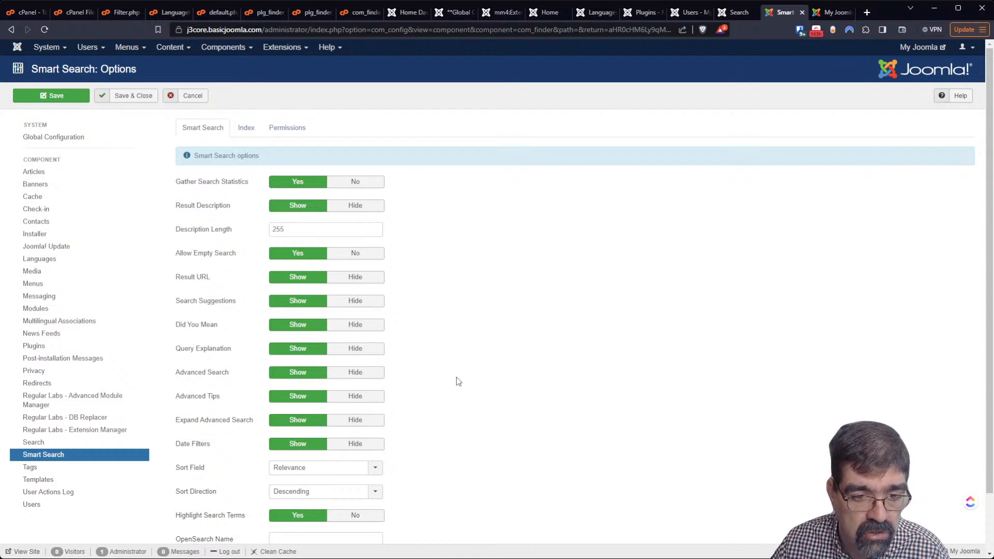
Review the Index and Permissions options, then save and close the Smart Search options
{"action": "scroll", "coordinate": [415, 399], "scroll_direction": "down", "scroll_amount": 1}
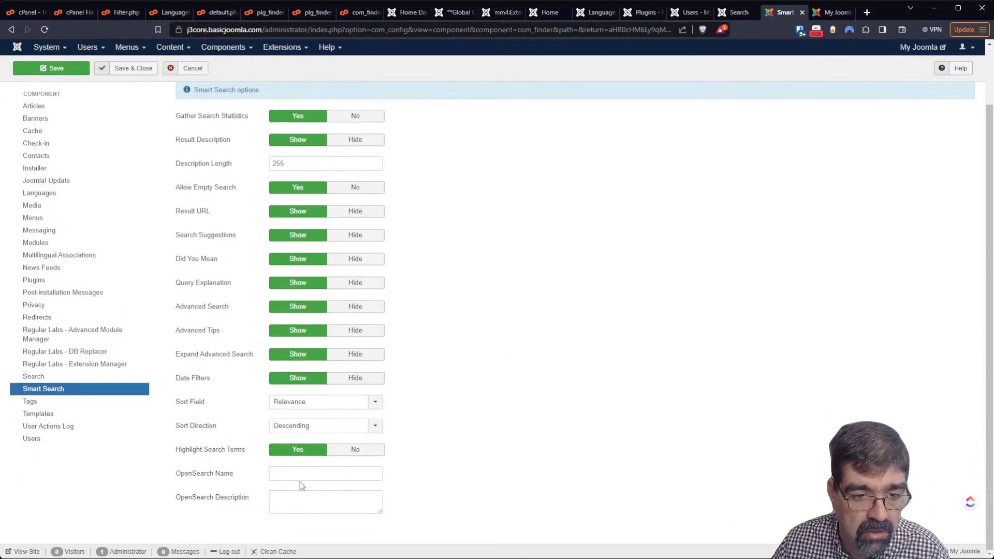
{"action": "scroll", "coordinate": [243, 310], "scroll_direction": "up", "scroll_amount": 1}
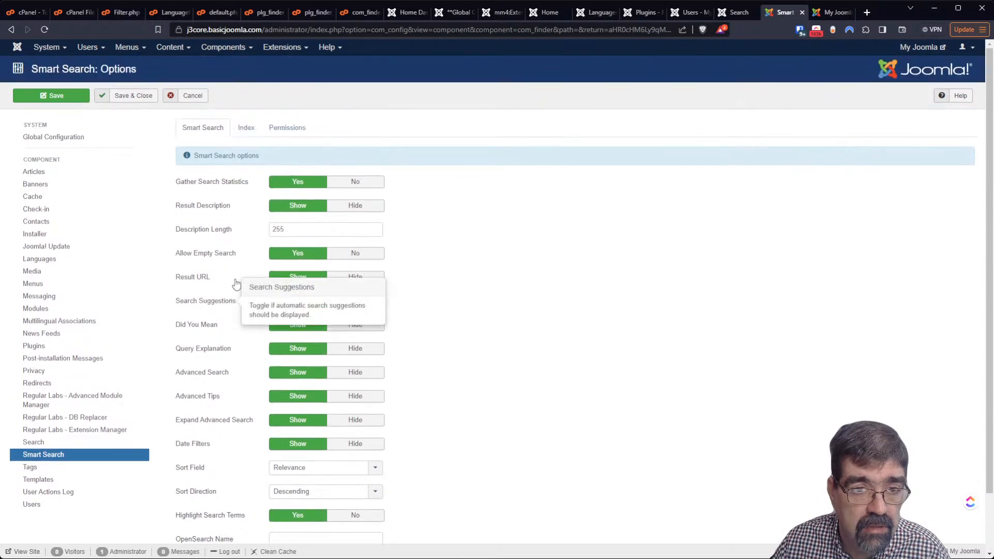
{"action": "left_click", "coordinate": [248, 130]}
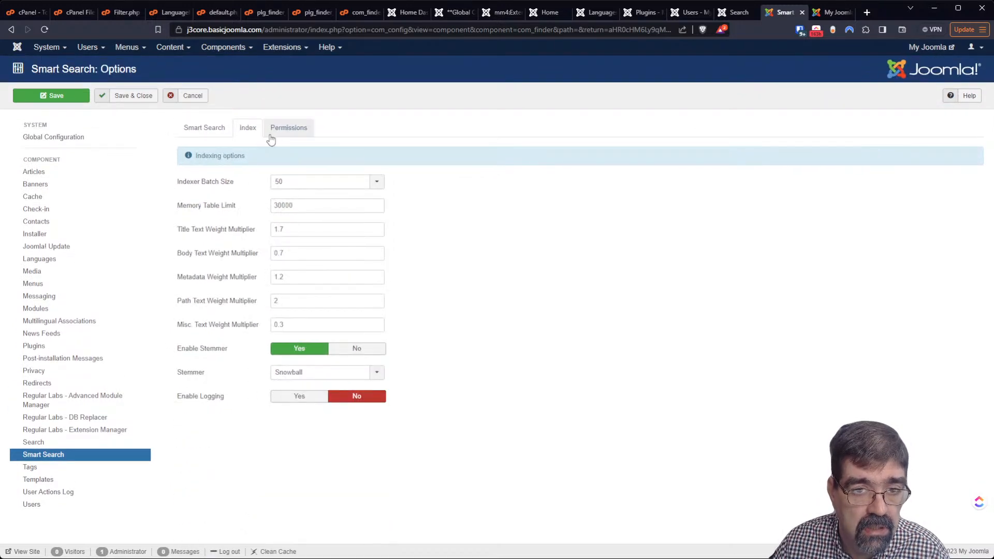
{"action": "left_click", "coordinate": [302, 135]}
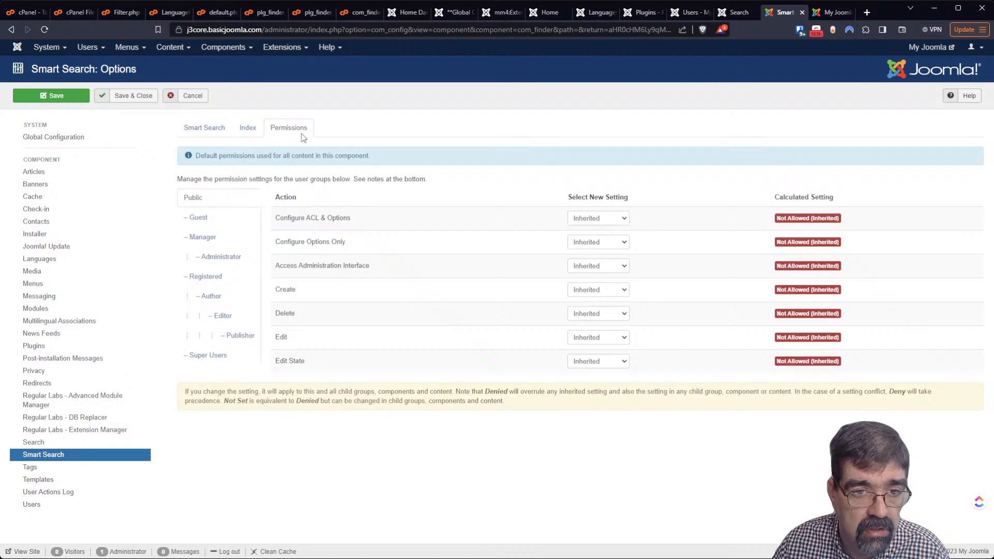
{"action": "left_click", "coordinate": [209, 133]}
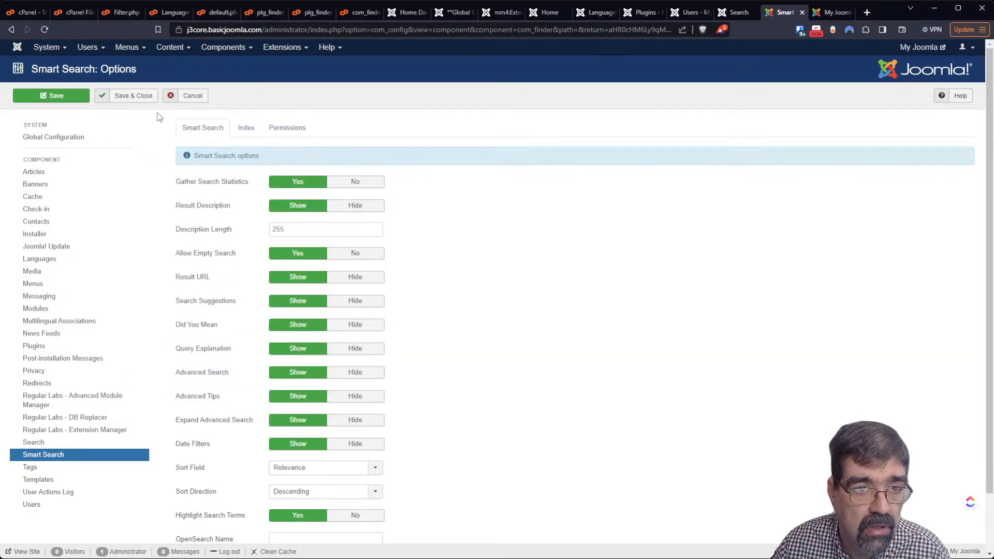
{"action": "left_click", "coordinate": [130, 96]}
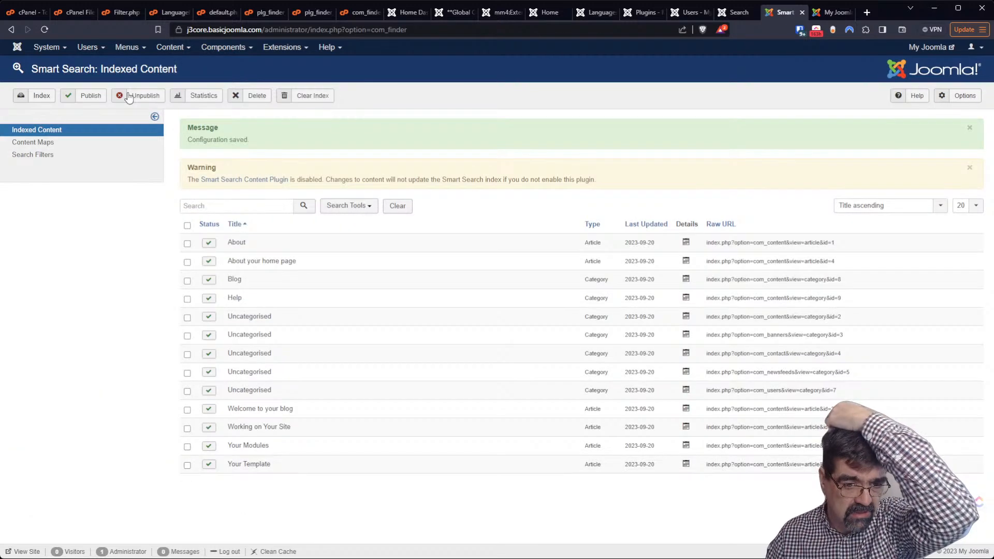
Refresh Joomla 3's front-end results and filter the 'your' search to the Administrator author
{"action": "left_click", "coordinate": [830, 13]}
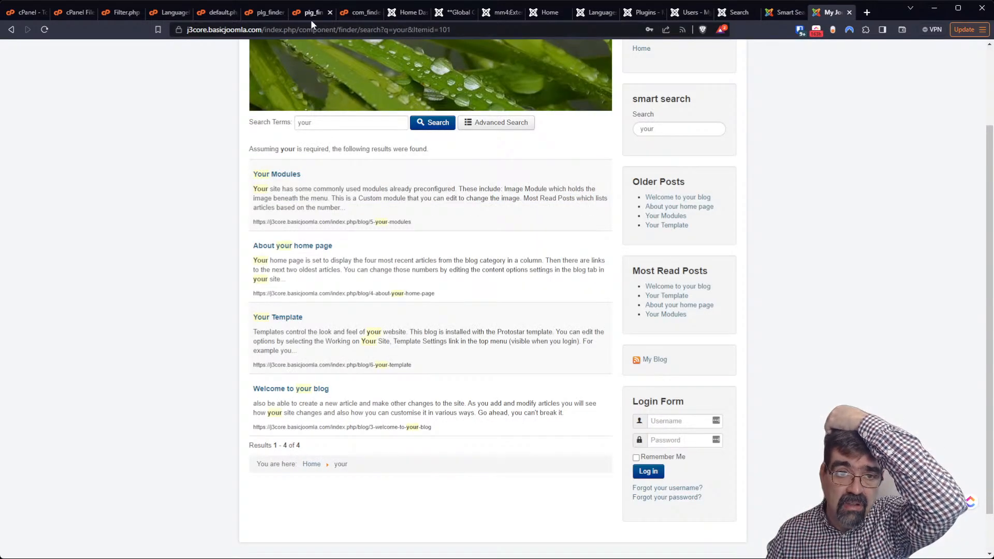
{"action": "left_click", "coordinate": [45, 29]}
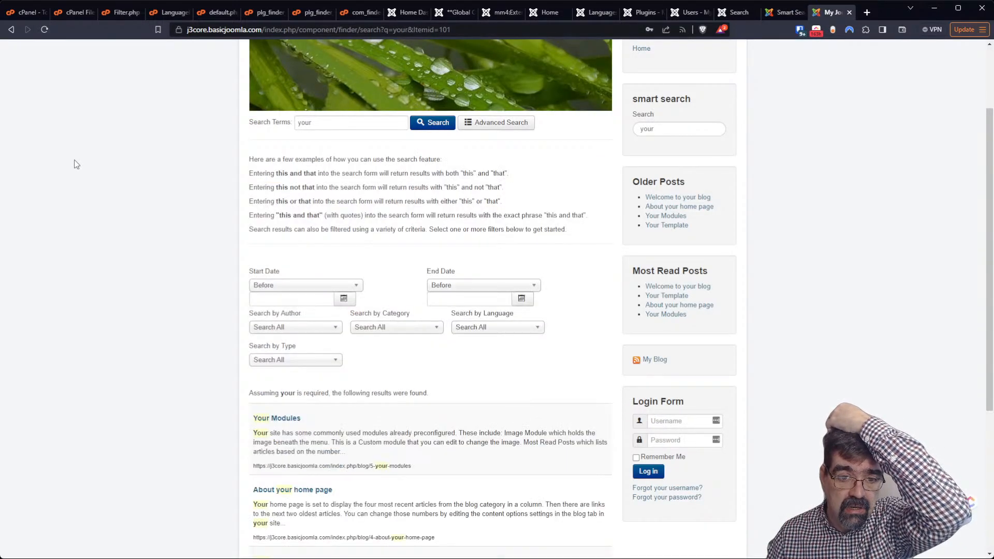
{"action": "left_click", "coordinate": [317, 327]}
{"action": "left_click", "coordinate": [279, 349]}
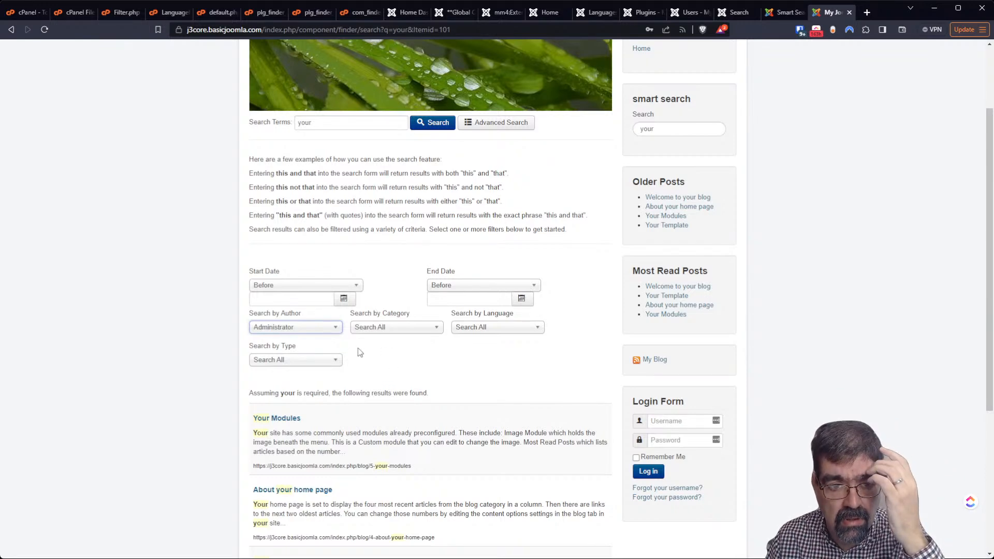
{"action": "left_click", "coordinate": [434, 123]}
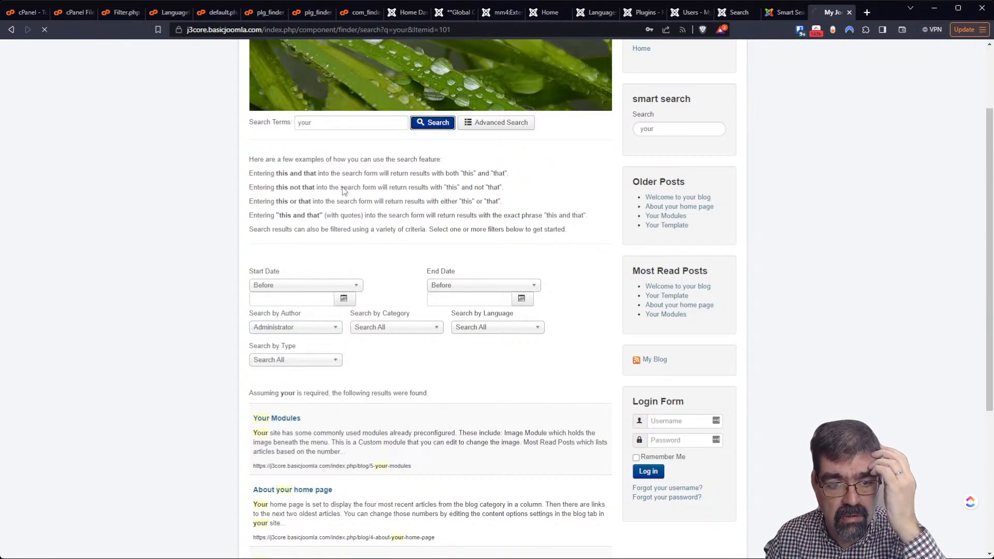
Reset the author filter to Search All, keeping type at Search All, and rerun the search
{"action": "scroll", "coordinate": [218, 289], "scroll_direction": "down", "scroll_amount": 3}
{"action": "scroll", "coordinate": [334, 273], "scroll_direction": "down", "scroll_amount": 1}
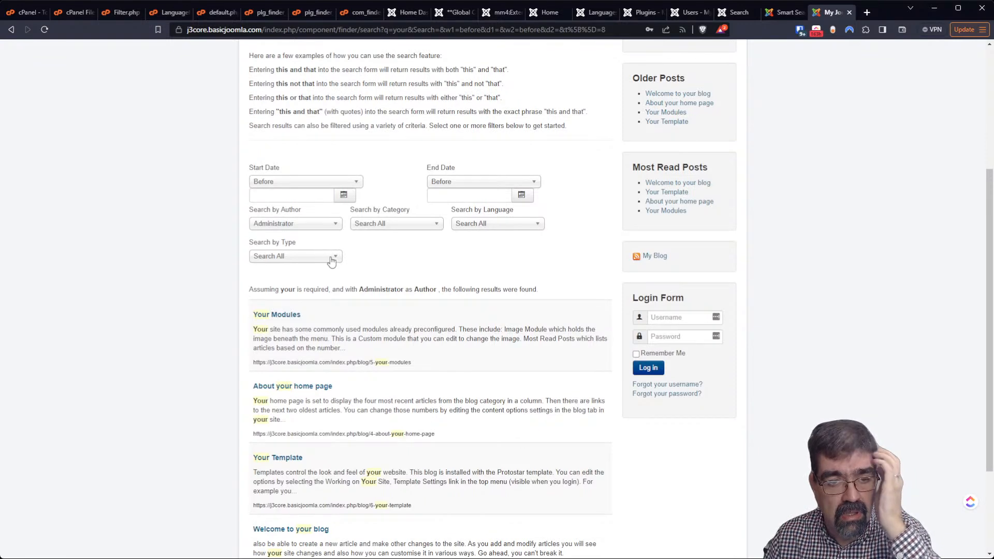
{"action": "left_click", "coordinate": [332, 259]}
{"action": "left_click", "coordinate": [332, 261]}
{"action": "left_click", "coordinate": [314, 228]}
{"action": "left_click", "coordinate": [317, 235]}
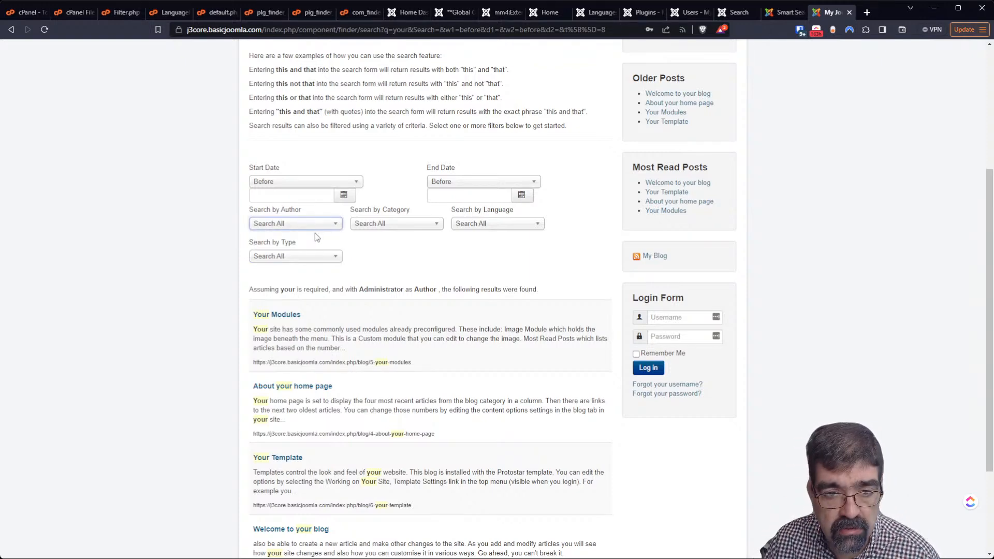
{"action": "scroll", "coordinate": [411, 165], "scroll_direction": "up", "scroll_amount": 3}
{"action": "left_click", "coordinate": [423, 173]}
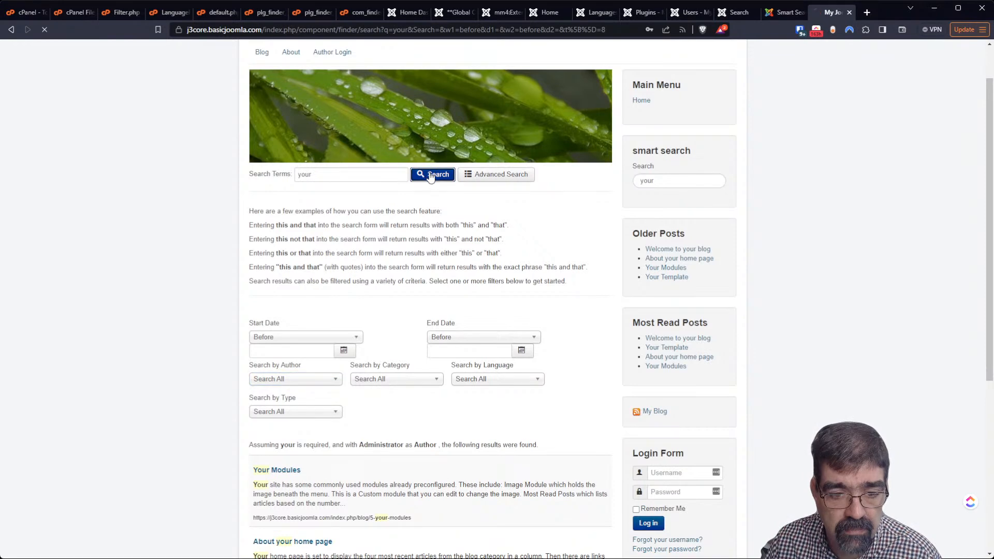
{"action": "scroll", "coordinate": [328, 290], "scroll_direction": "down", "scroll_amount": 4}
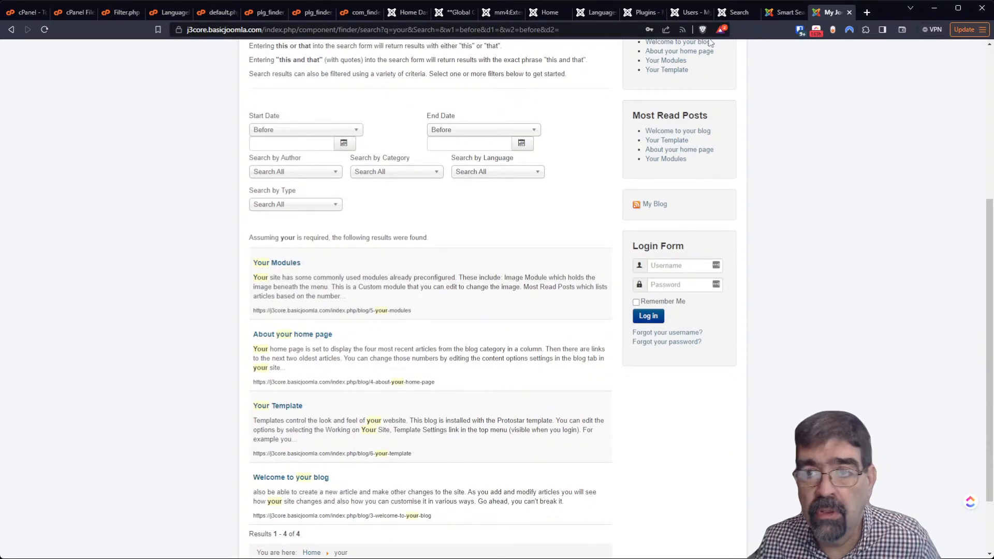
Compare with Joomla 4's search results, then return to Joomla 3's indexed content list
{"action": "left_click", "coordinate": [773, 13]}
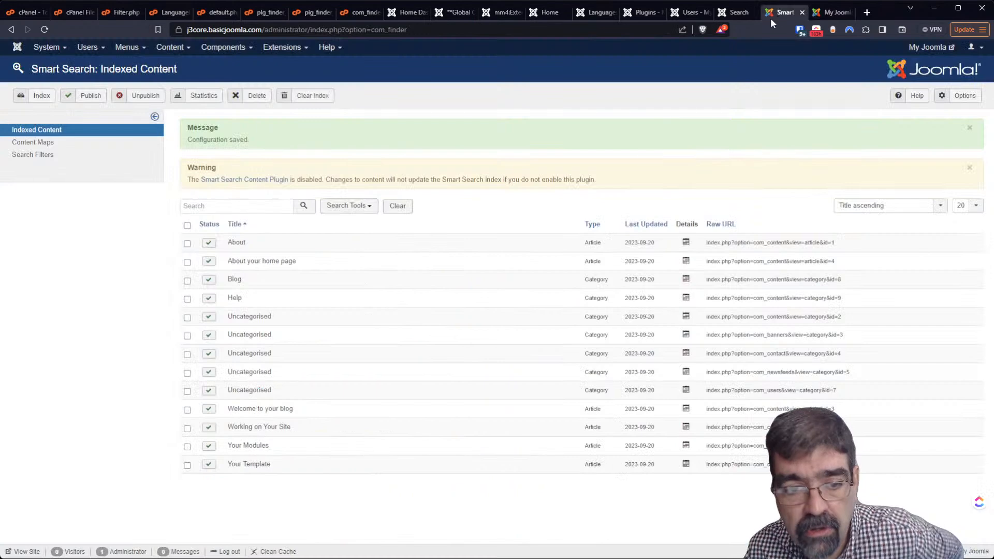
{"action": "left_click", "coordinate": [738, 14]}
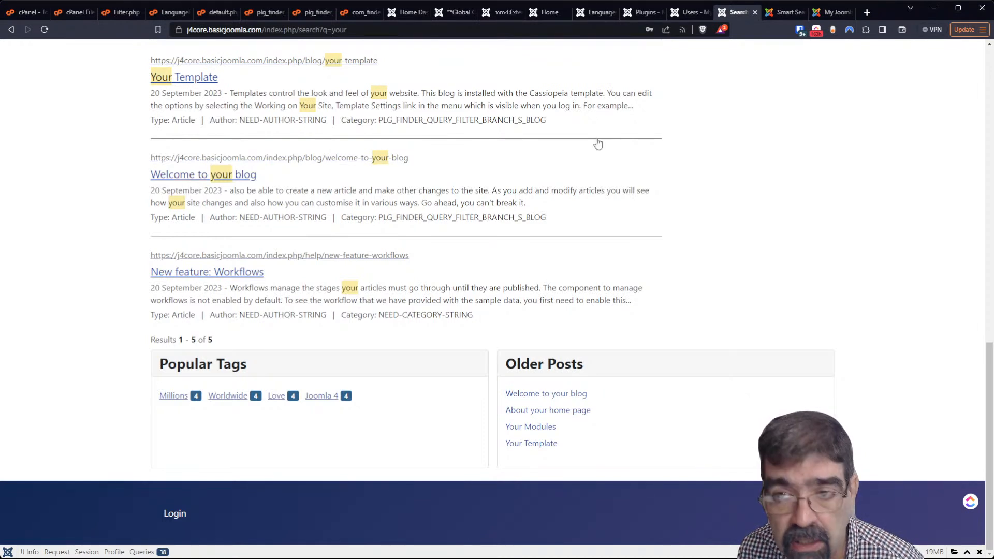
{"action": "left_click", "coordinate": [787, 14]}
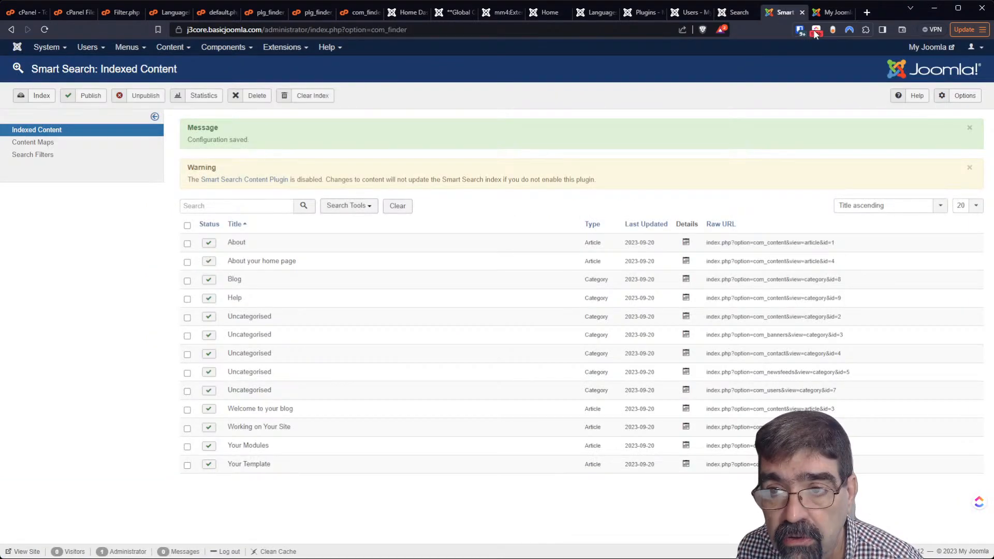
{"action": "left_click", "coordinate": [830, 13]}
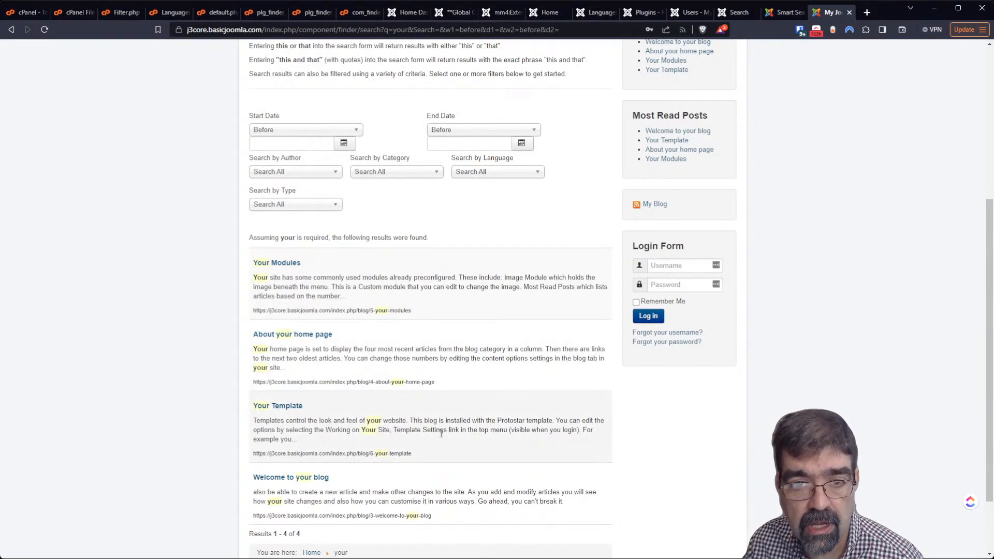
{"action": "scroll", "coordinate": [441, 433], "scroll_direction": "down", "scroll_amount": 2}
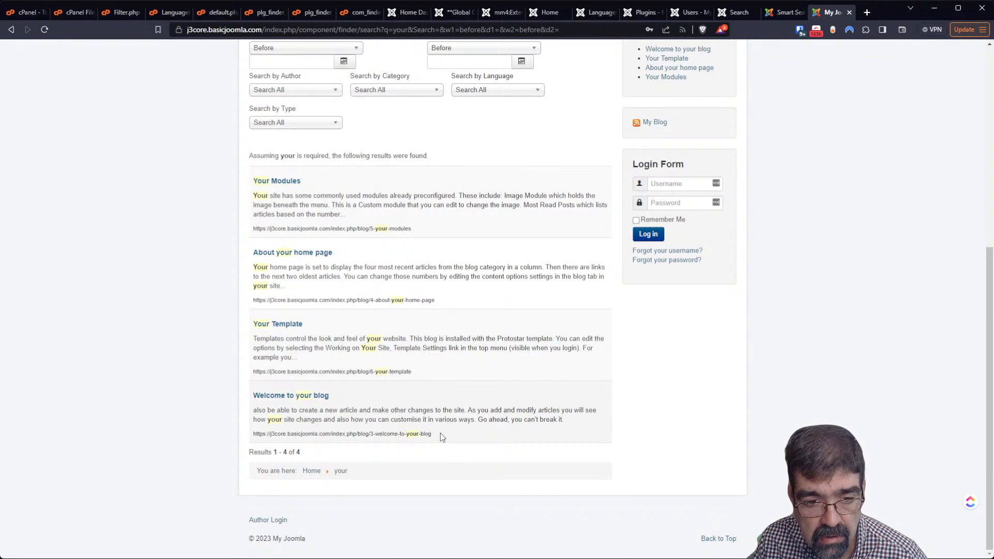
{"action": "scroll", "coordinate": [440, 432], "scroll_direction": "up", "scroll_amount": 5}
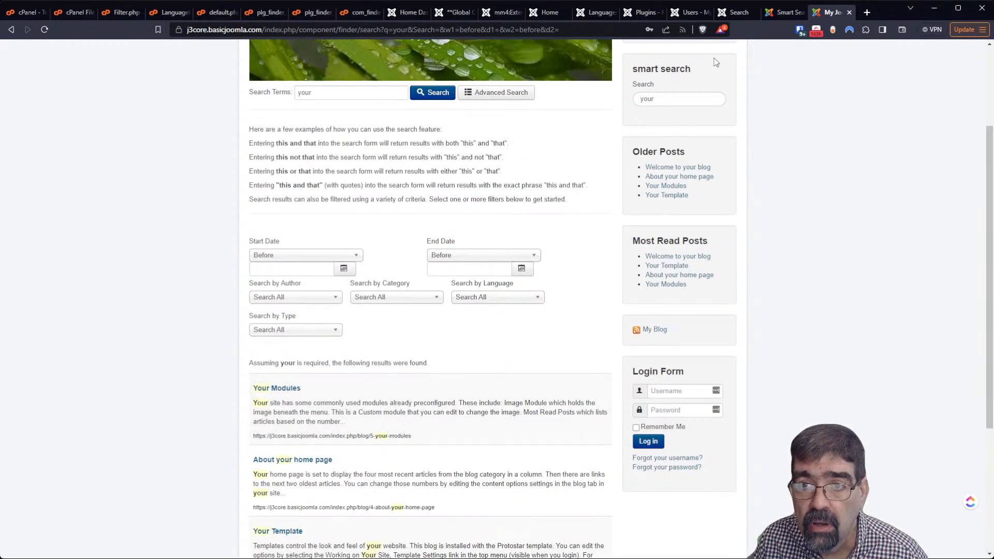
{"action": "left_click", "coordinate": [781, 16]}
Open Joomla 3's global Articles Options from Content > Articles and set Link Author to Yes
{"action": "left_click", "coordinate": [174, 50]}
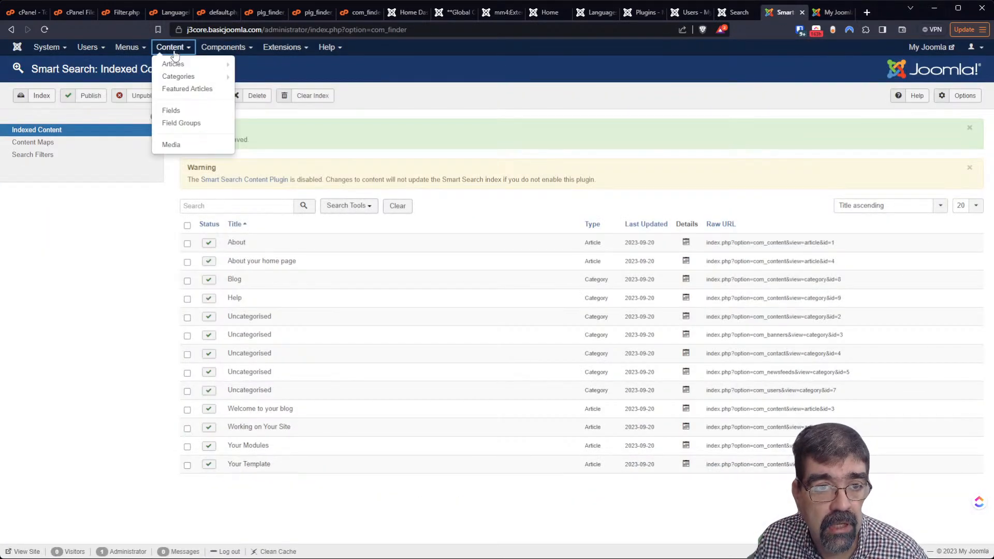
{"action": "left_click", "coordinate": [173, 65]}
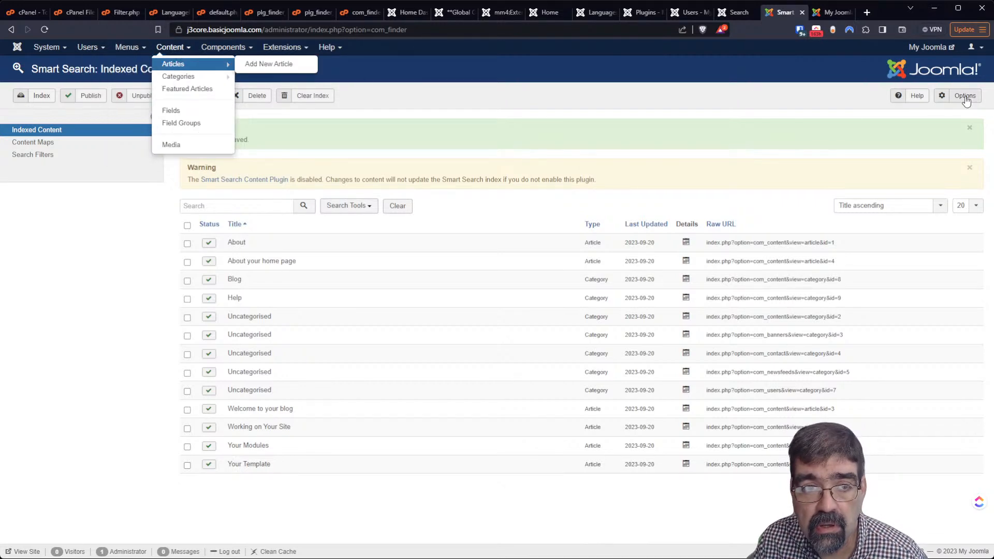
{"action": "left_click", "coordinate": [185, 62]}
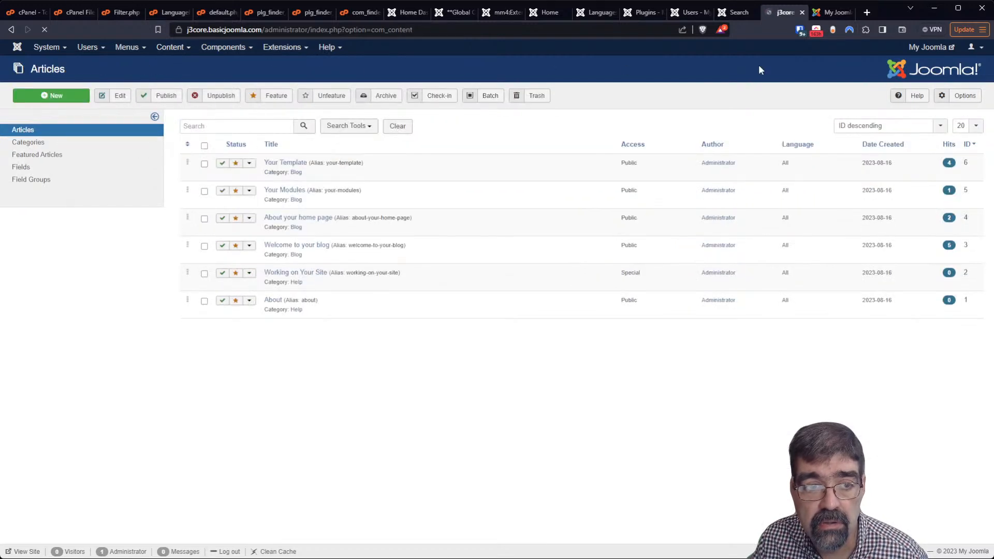
{"action": "left_click", "coordinate": [962, 96]}
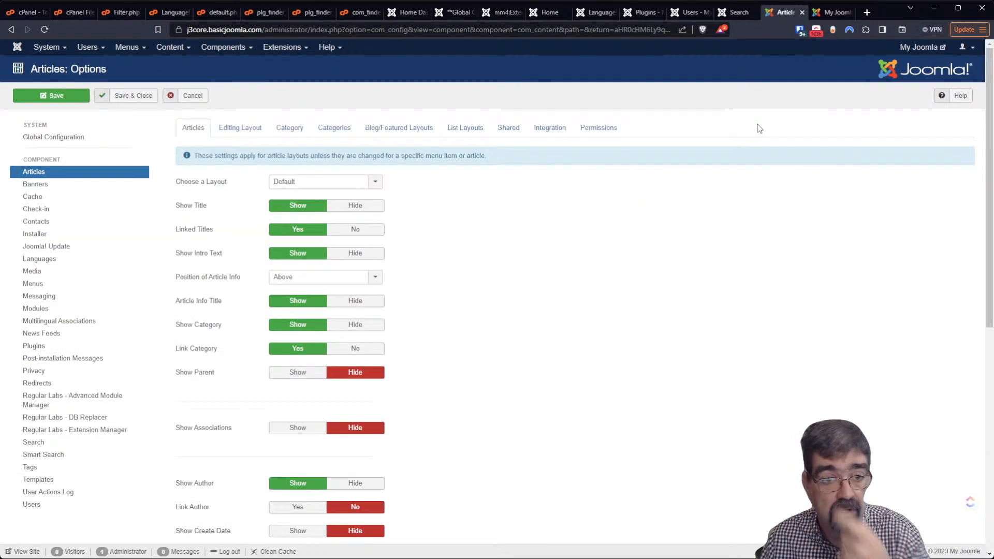
{"action": "scroll", "coordinate": [93, 271], "scroll_direction": "down", "scroll_amount": 3}
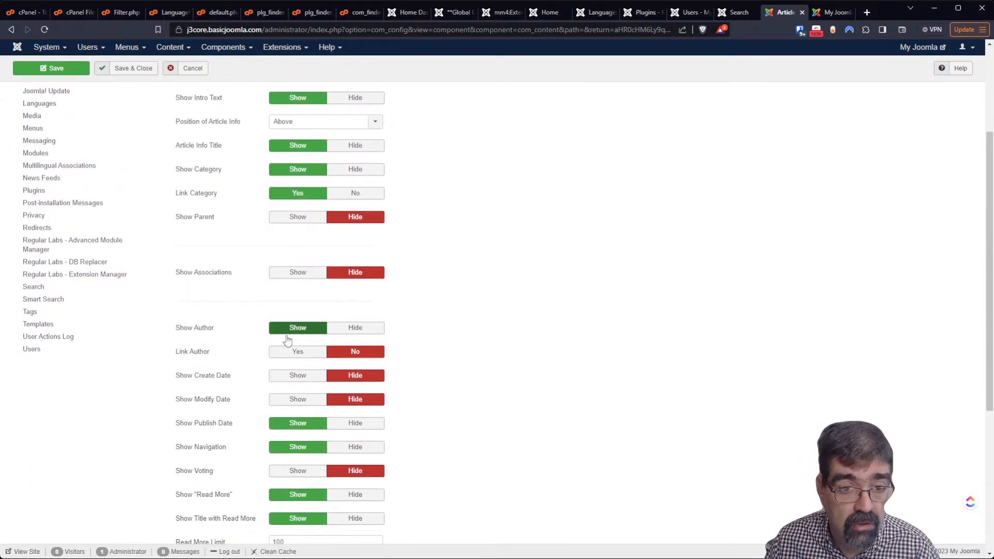
{"action": "left_click", "coordinate": [283, 354]}
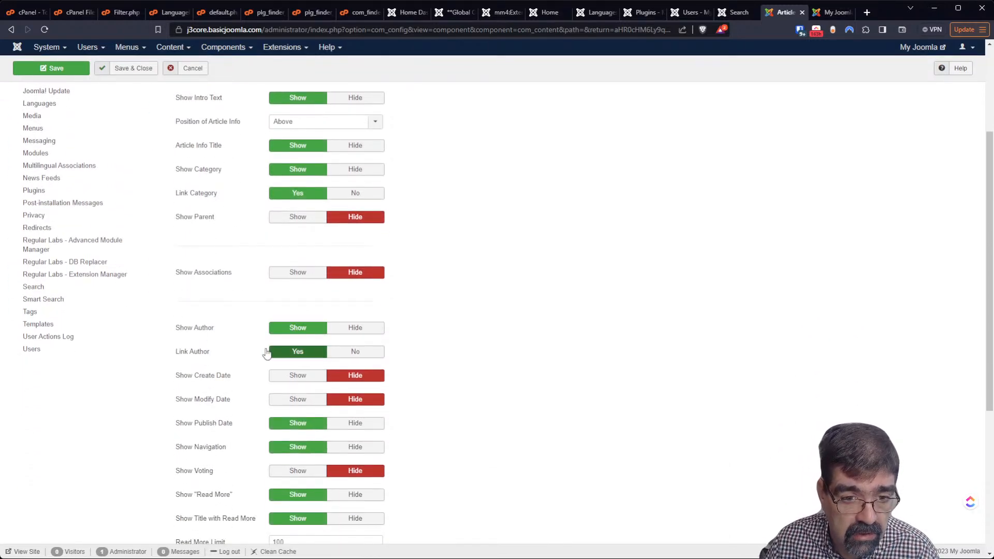
{"action": "scroll", "coordinate": [207, 344], "scroll_direction": "down", "scroll_amount": 3}
{"action": "scroll", "coordinate": [203, 344], "scroll_direction": "down", "scroll_amount": 2}
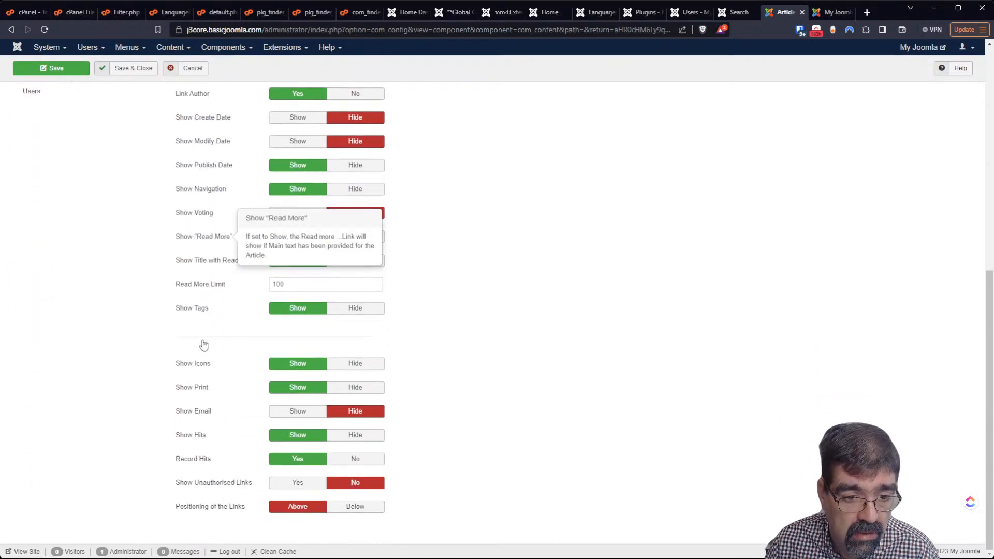
{"action": "scroll", "coordinate": [203, 344], "scroll_direction": "up", "scroll_amount": 2}
{"action": "scroll", "coordinate": [203, 346], "scroll_direction": "up", "scroll_amount": 6}
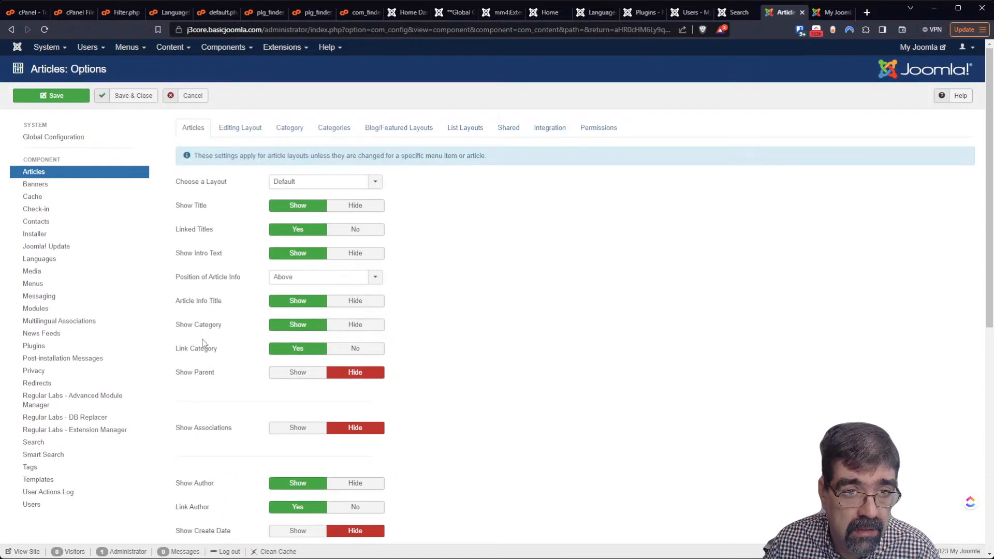
On the Category tab, toggle category title, description, image, empty categories and article counts to Show
{"action": "left_click", "coordinate": [240, 129]}
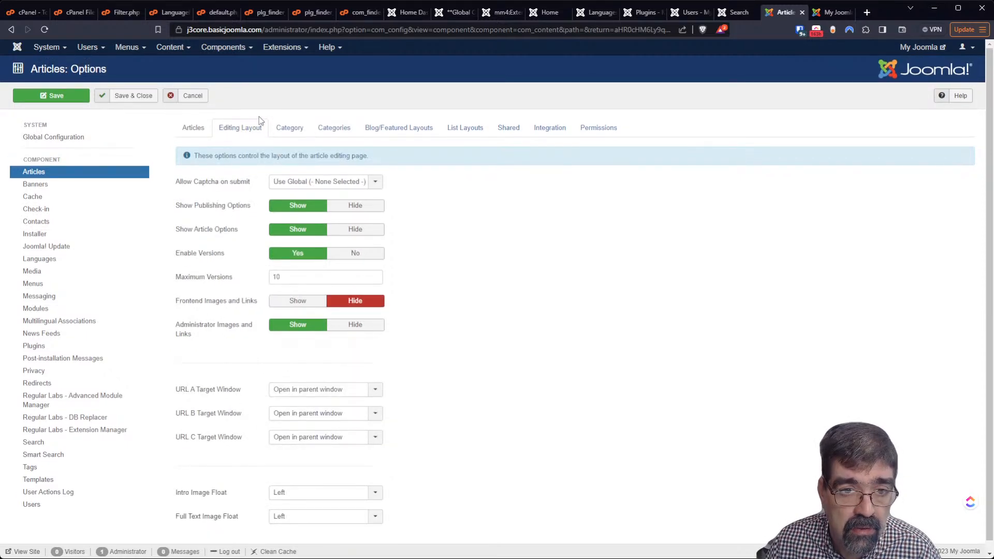
{"action": "left_click", "coordinate": [285, 133]}
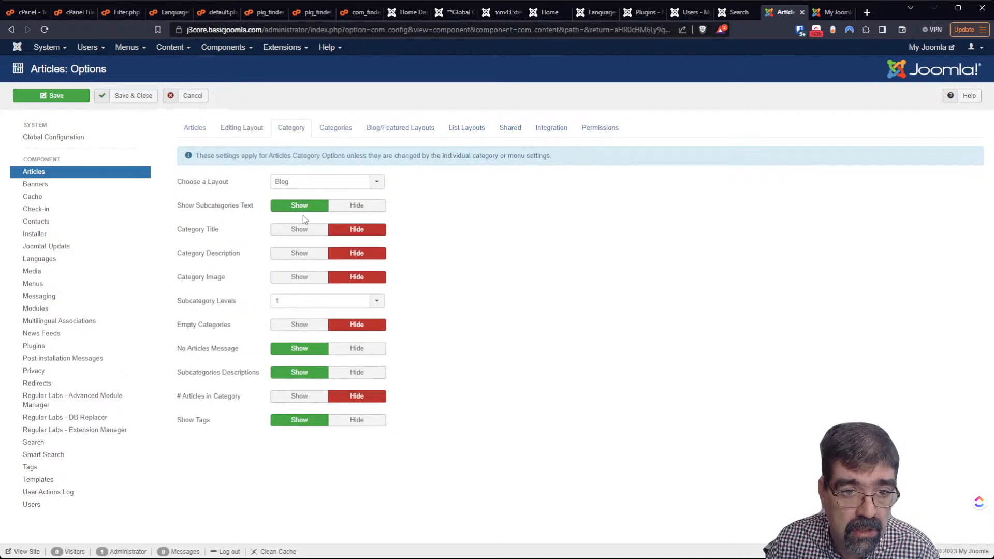
{"action": "left_click", "coordinate": [299, 231]}
{"action": "left_click", "coordinate": [290, 254]}
{"action": "left_click", "coordinate": [288, 278]}
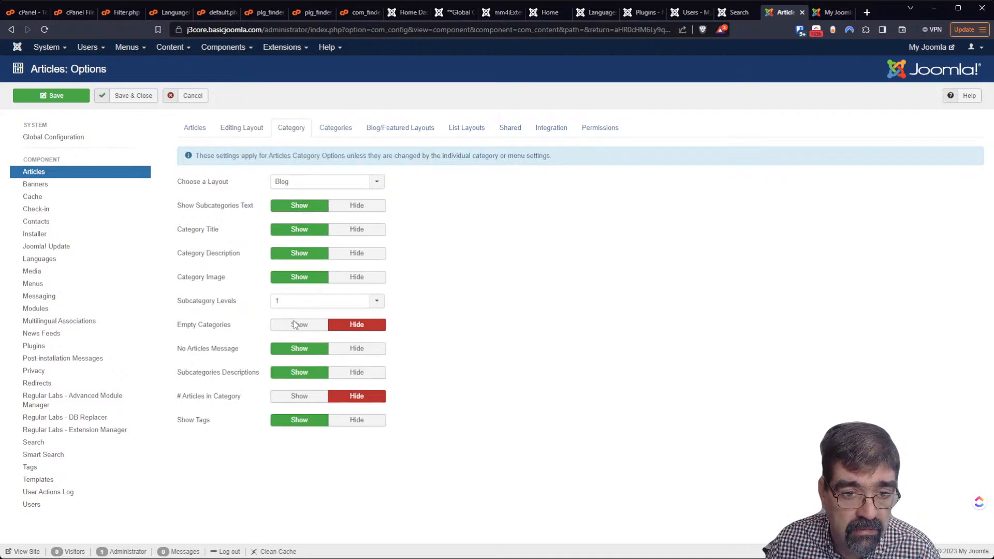
{"action": "left_click", "coordinate": [295, 327]}
{"action": "left_click", "coordinate": [289, 401]}
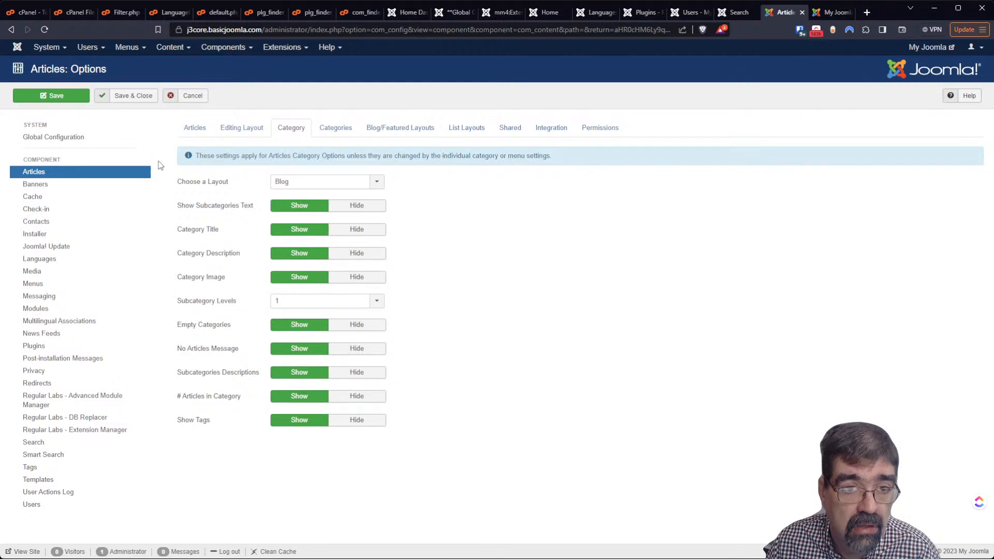
Reload the article options page and the front-end search results, then return to the administrator
{"action": "left_click", "coordinate": [45, 30]}
{"action": "left_click", "coordinate": [830, 14]}
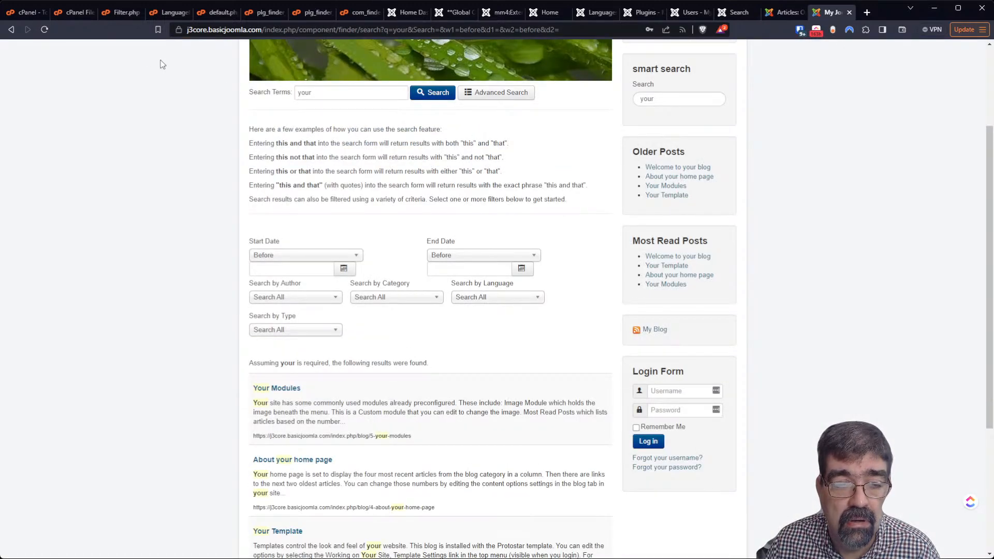
{"action": "left_click", "coordinate": [44, 29]}
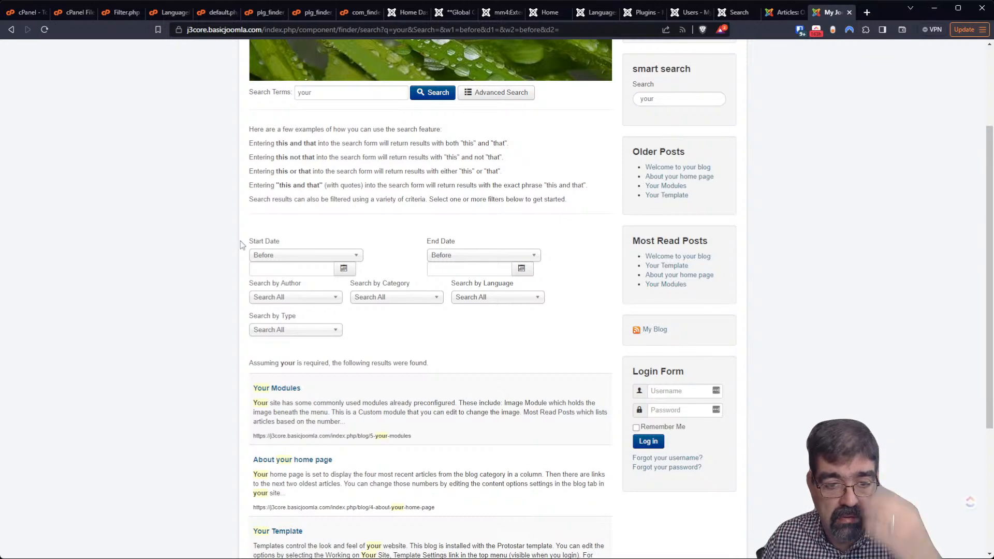
{"action": "left_click", "coordinate": [782, 13]}
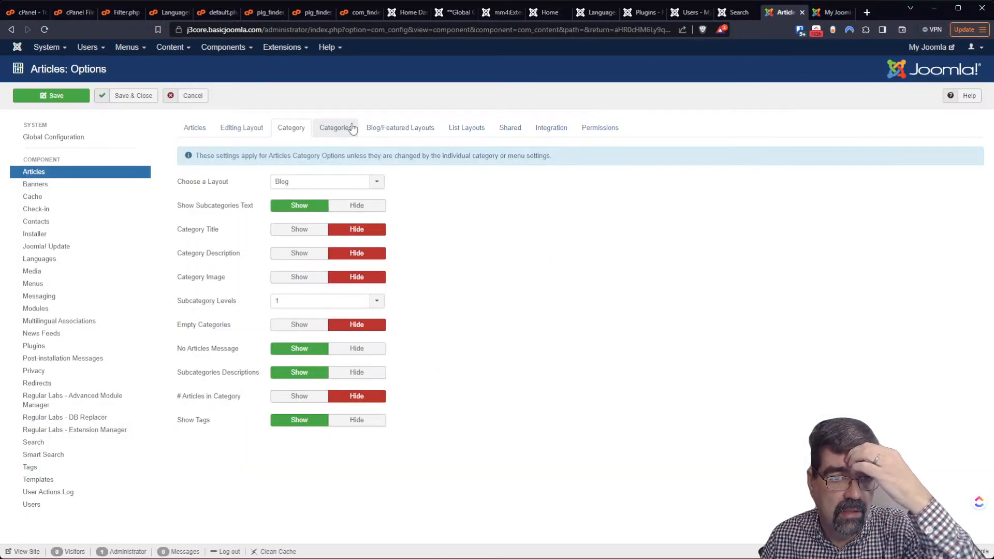
{"action": "left_click", "coordinate": [287, 51]}
{"action": "mouse_move", "coordinate": [291, 72]}
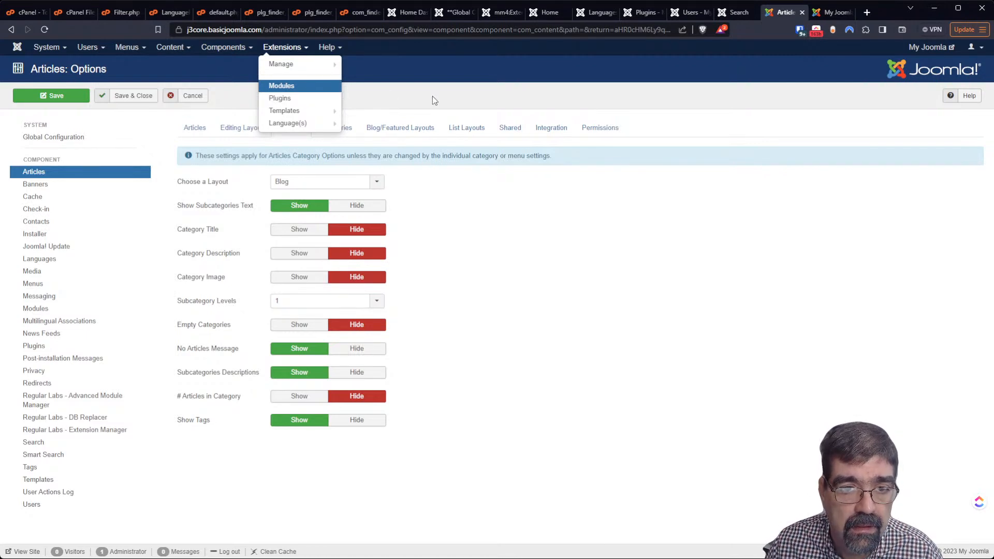
Edit the smart search module: keep advanced search hidden, Search Button Show, Button Position Bottom; save and close
{"action": "left_click", "coordinate": [289, 95]}
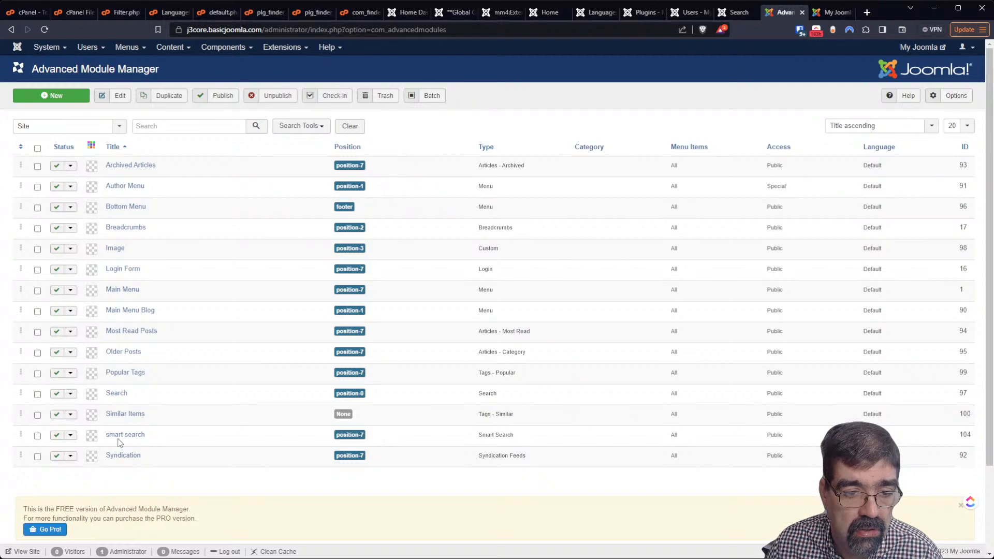
{"action": "left_click", "coordinate": [119, 438]}
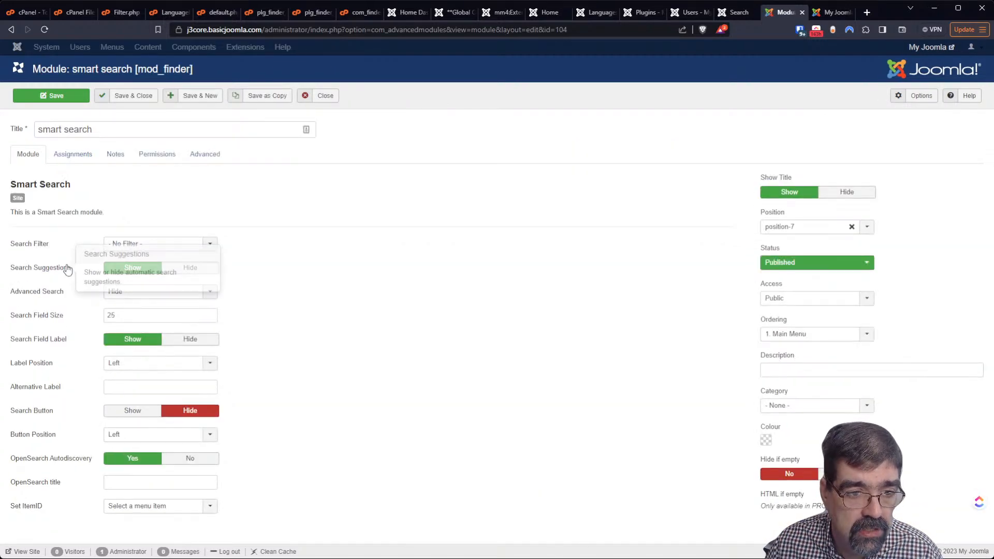
{"action": "left_click", "coordinate": [133, 295]}
{"action": "left_click", "coordinate": [132, 295]}
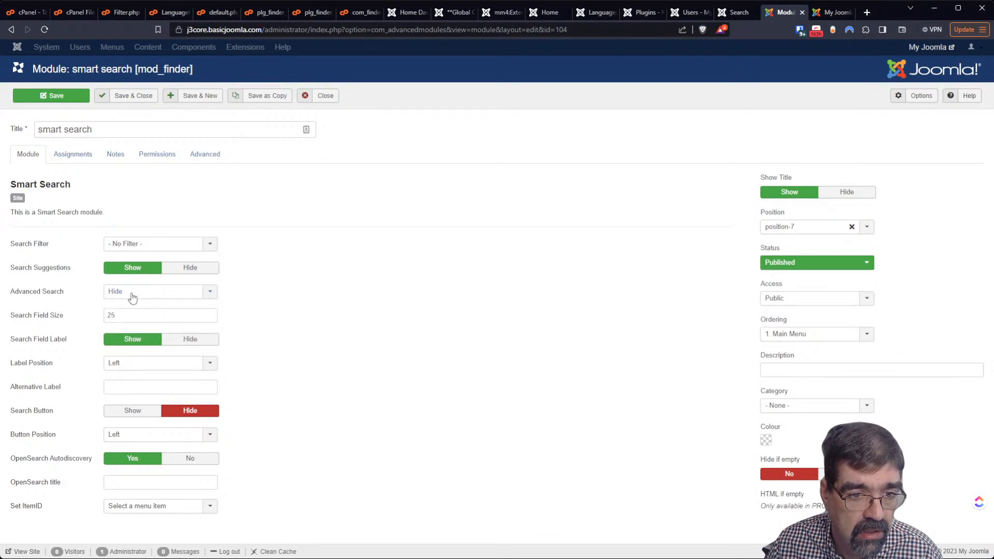
{"action": "mouse_move", "coordinate": [49, 371]}
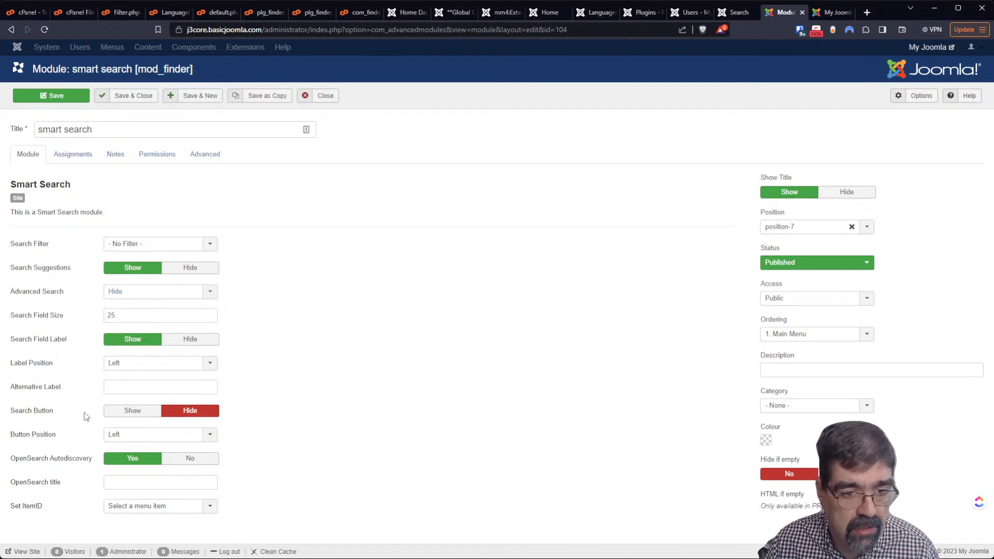
{"action": "left_click", "coordinate": [133, 412]}
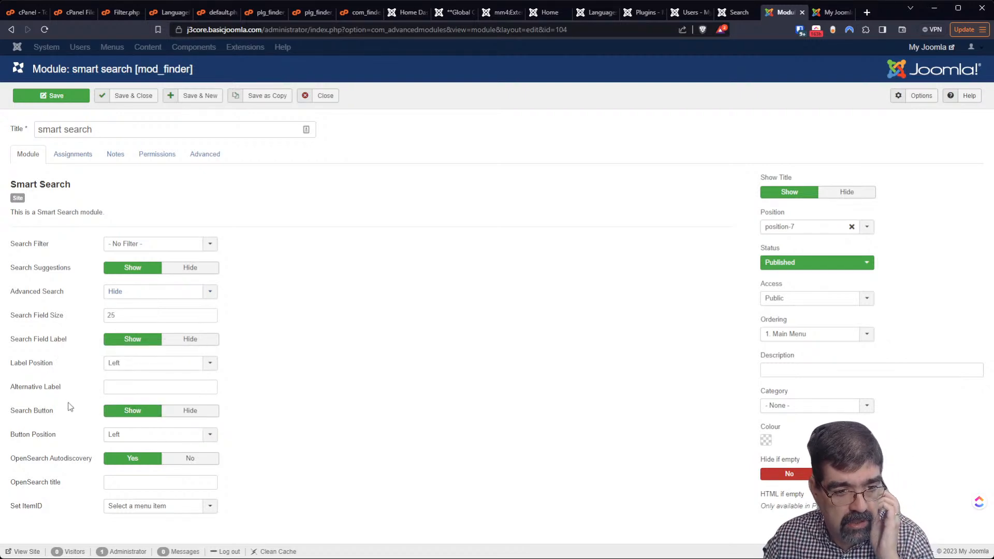
{"action": "left_click", "coordinate": [127, 438]}
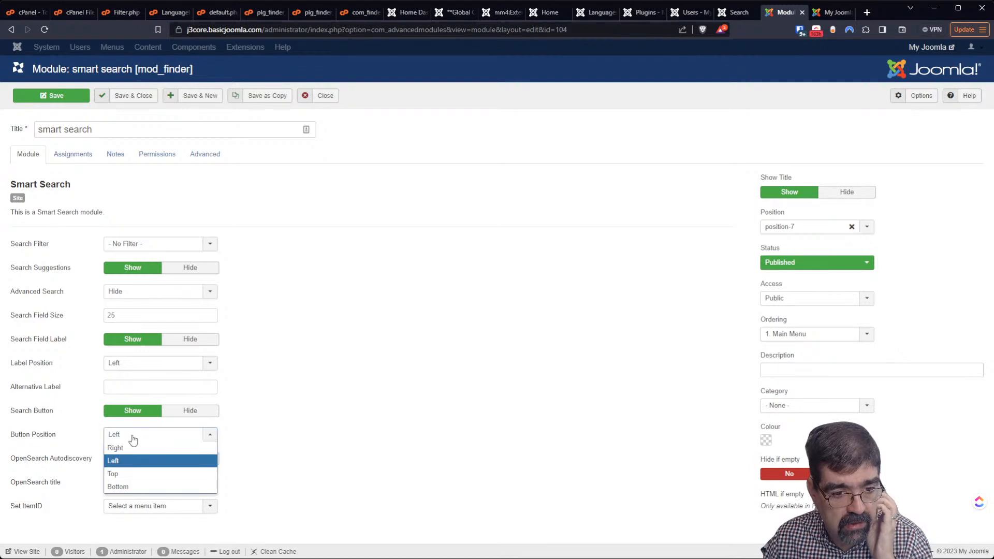
{"action": "left_click", "coordinate": [122, 485]}
{"action": "mouse_move", "coordinate": [61, 461]}
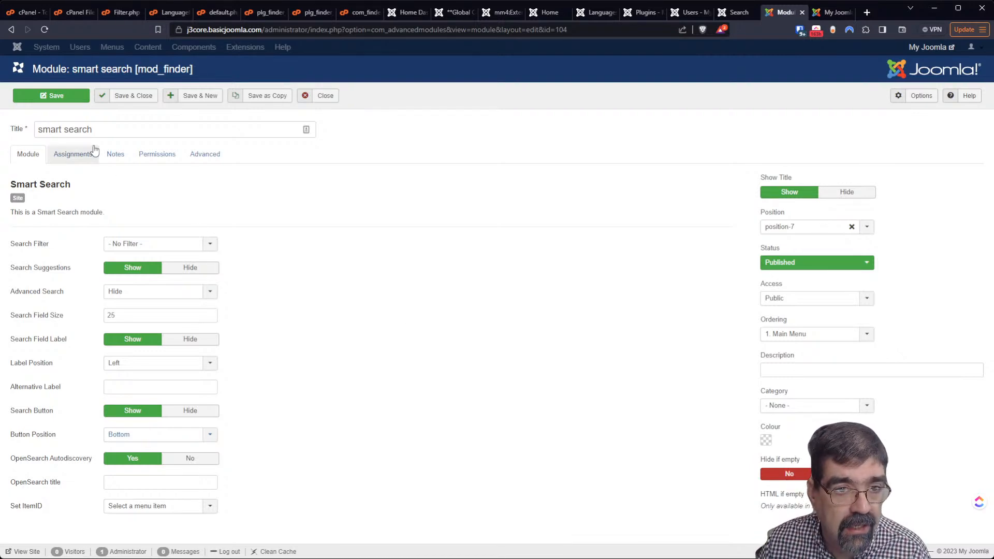
{"action": "left_click", "coordinate": [144, 100]}
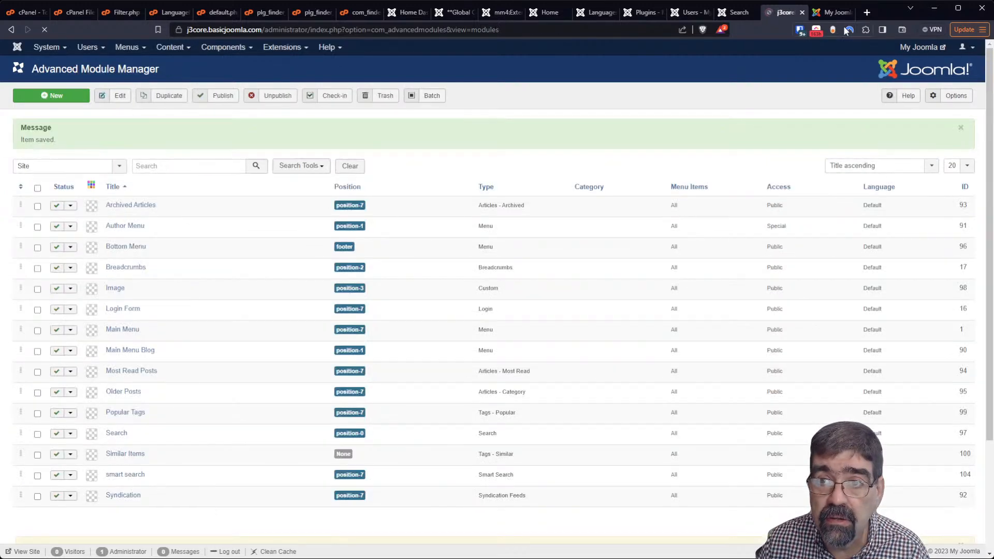
Compare the Joomla 3 and Joomla 4 front-end search results for 'your'
{"action": "left_click", "coordinate": [827, 14]}
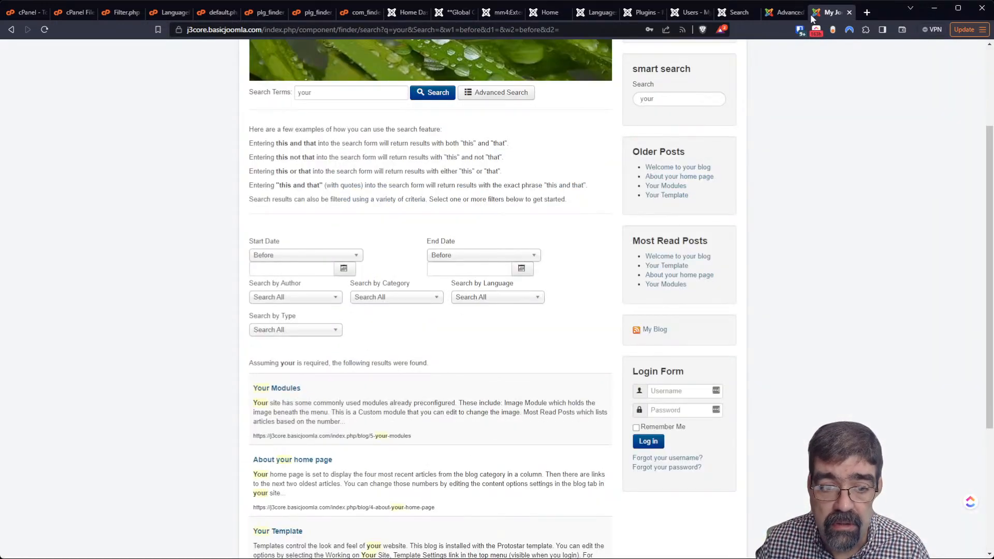
{"action": "scroll", "coordinate": [346, 336], "scroll_direction": "down", "scroll_amount": 4}
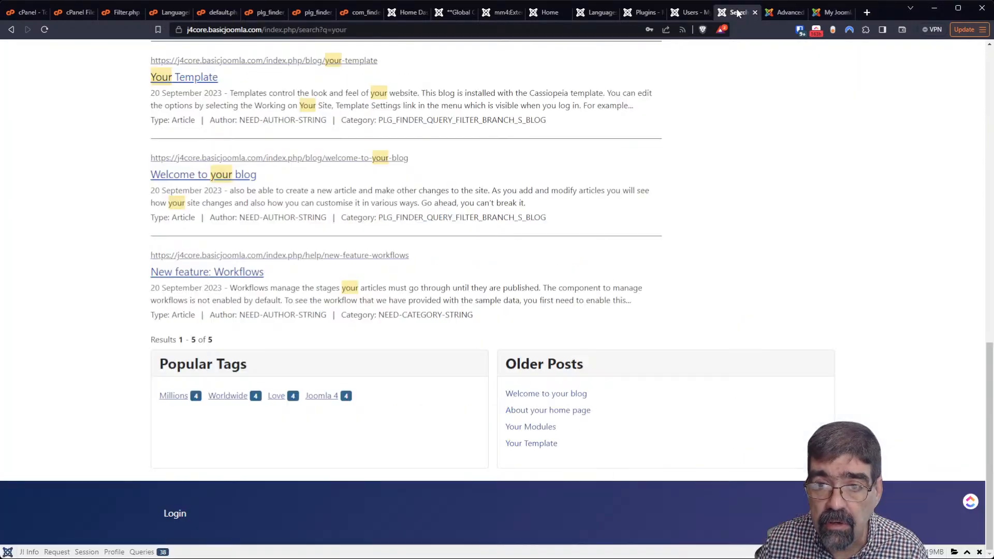
{"action": "left_click", "coordinate": [735, 12]}
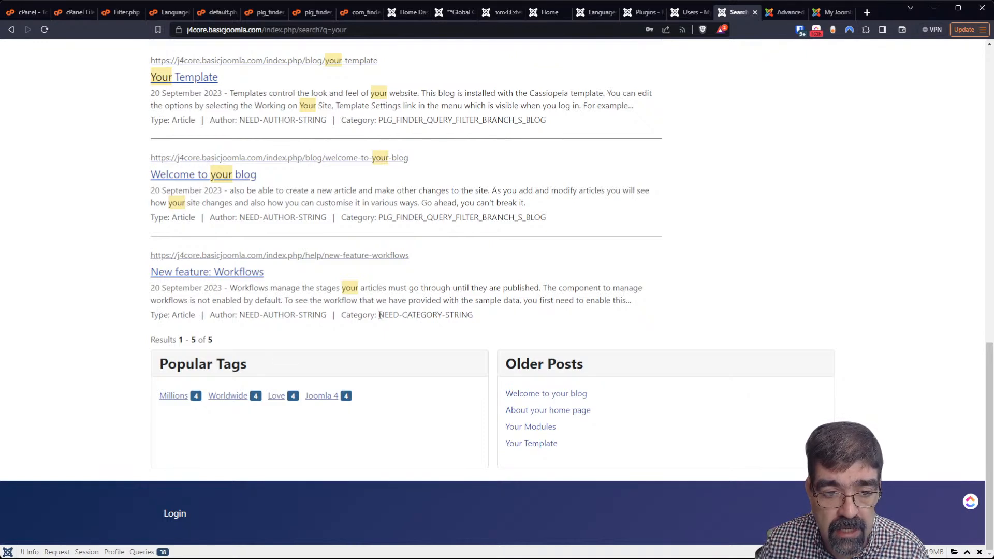
{"action": "left_click", "coordinate": [835, 13]}
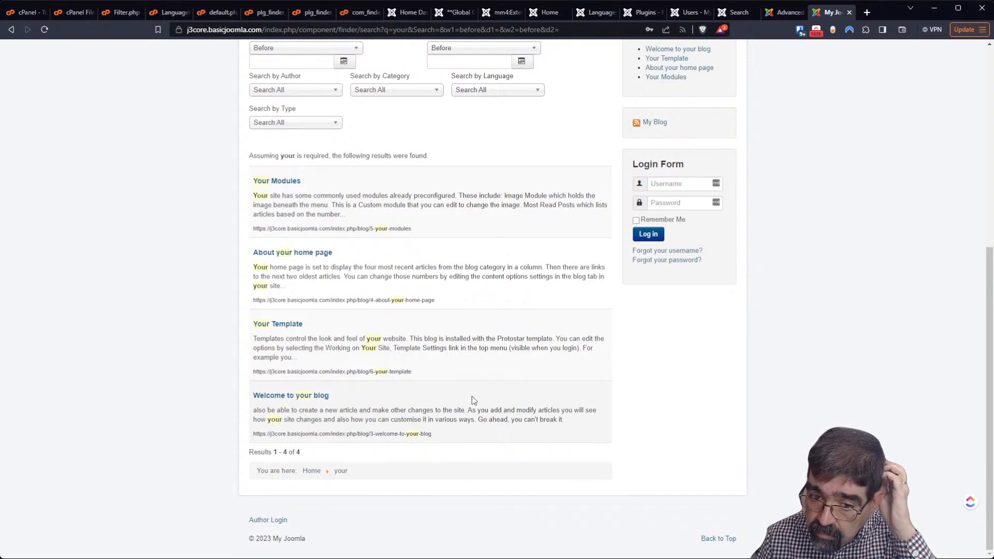
{"action": "left_click", "coordinate": [772, 11]}
{"action": "left_click", "coordinate": [725, 13]}
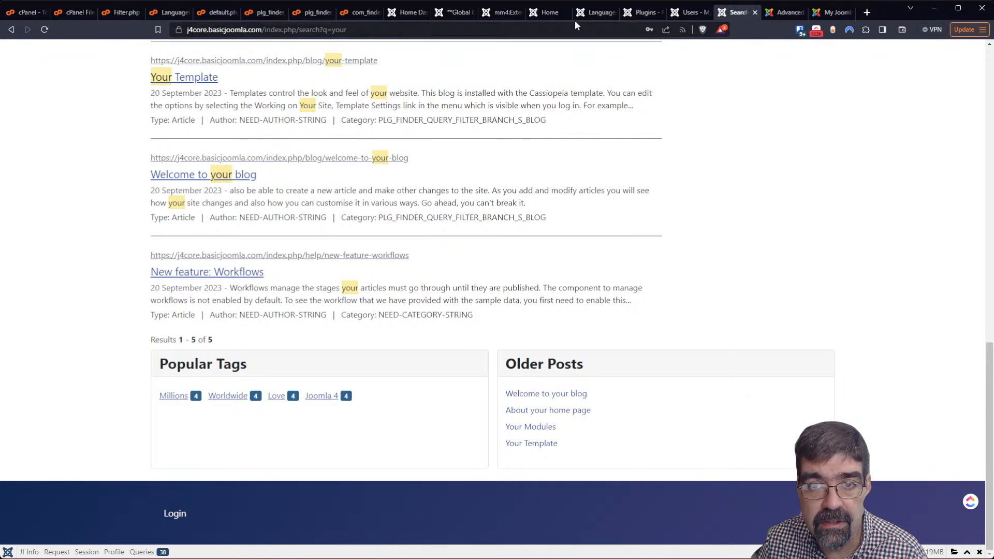
Select the untranslated PLG_FINDER_QUERY_FILTER_BRANCH_S_BLOG category label in Joomla 4's first result
{"action": "left_click", "coordinate": [683, 14]}
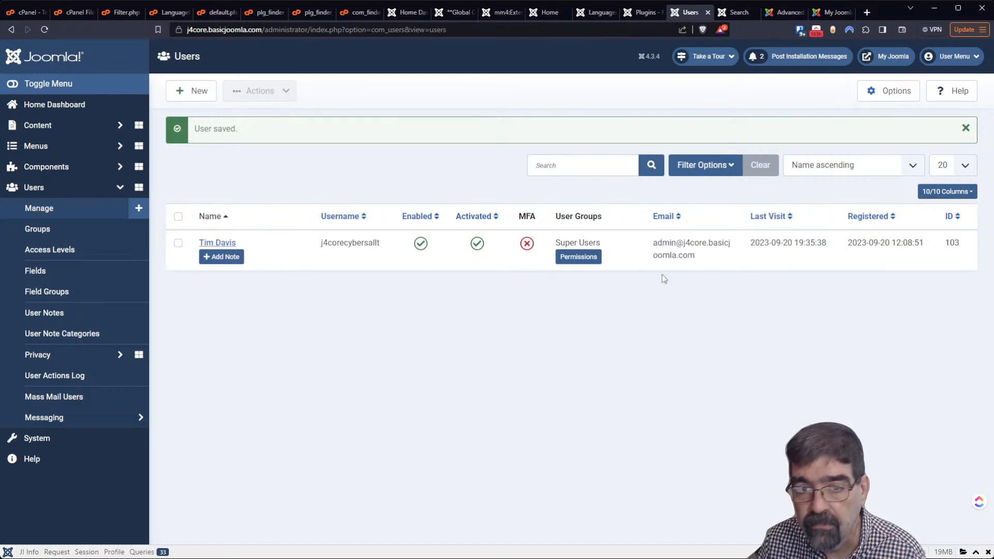
{"action": "left_click", "coordinate": [735, 12]}
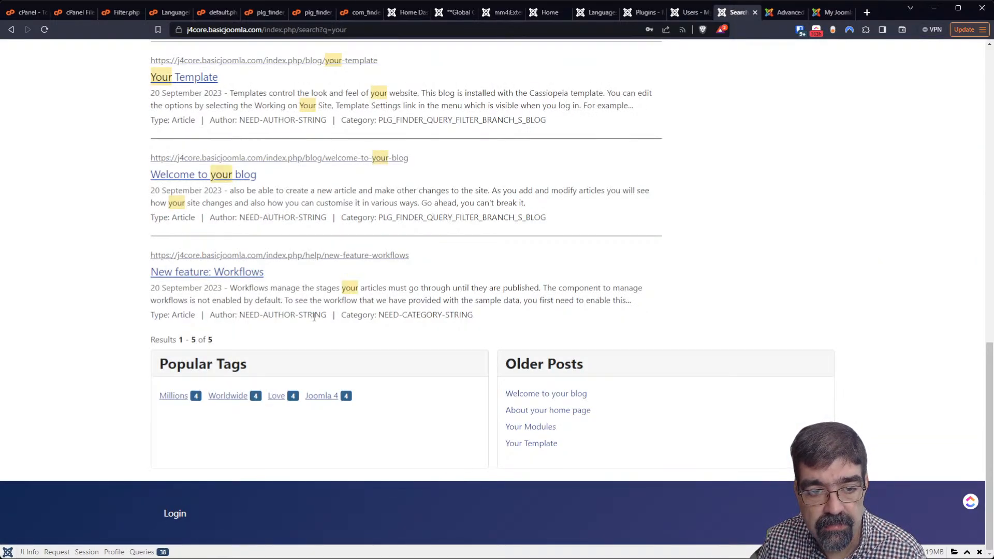
{"action": "scroll", "coordinate": [314, 317], "scroll_direction": "up", "scroll_amount": 4}
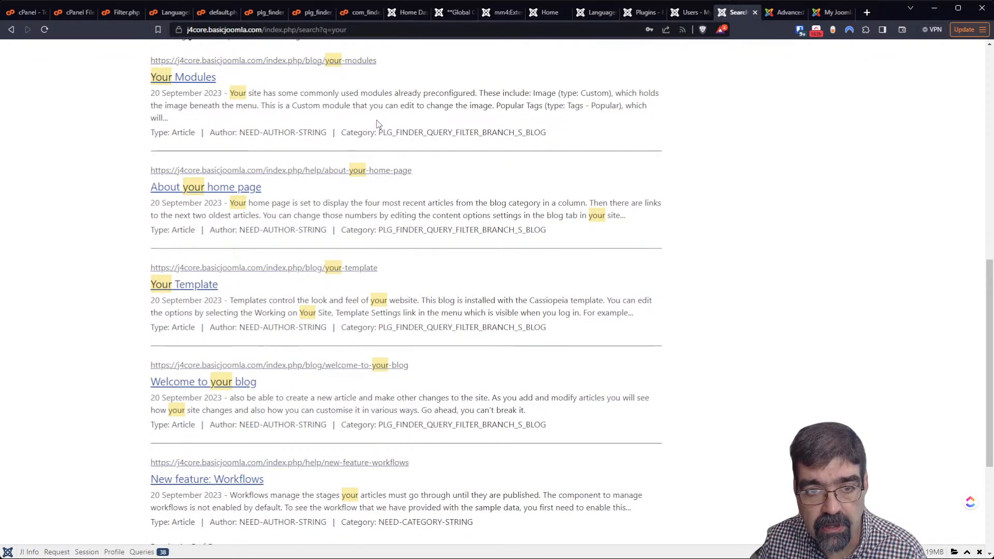
{"action": "left_click_drag", "start_coordinate": [379, 132], "coordinate": [579, 137]}
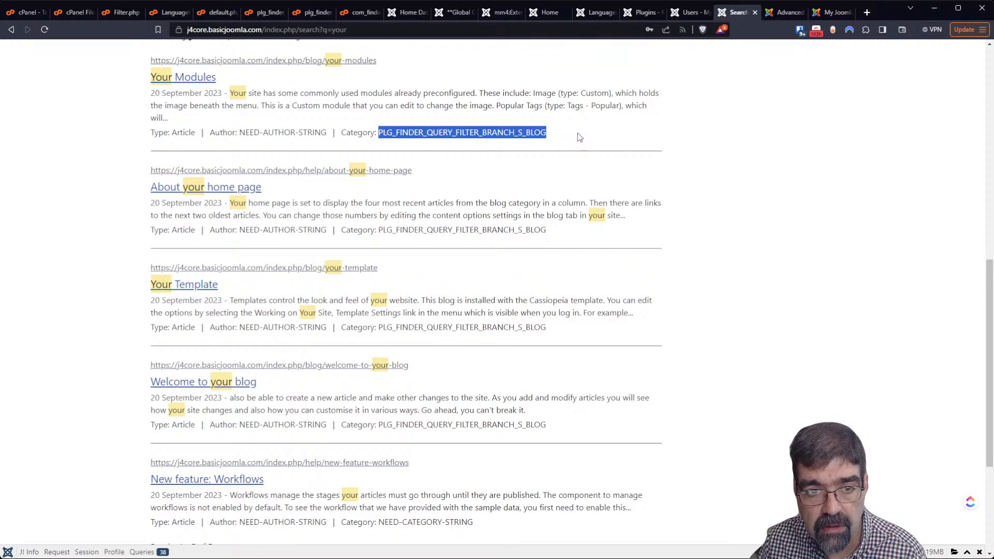
{"action": "left_click", "coordinate": [251, 130]}
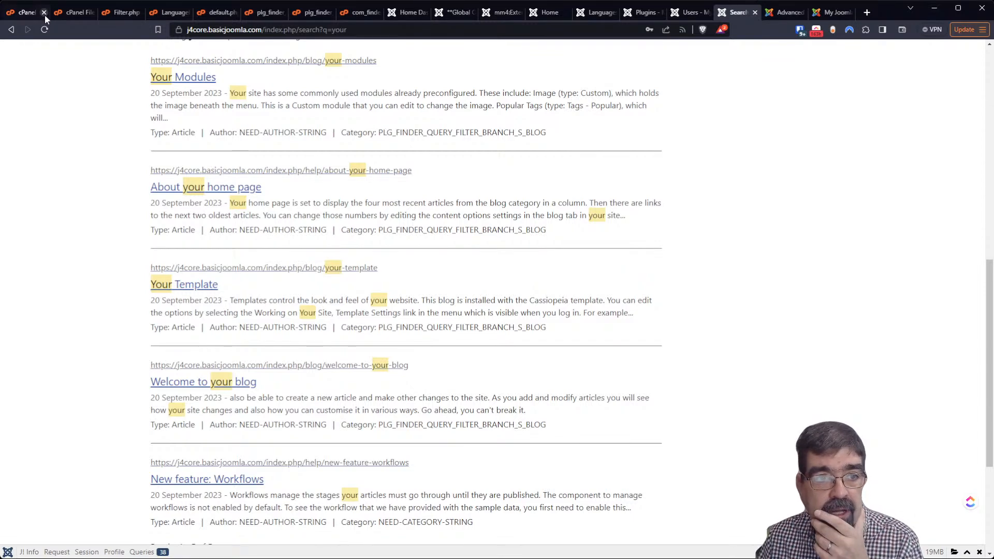
{"action": "left_click", "coordinate": [26, 11]}
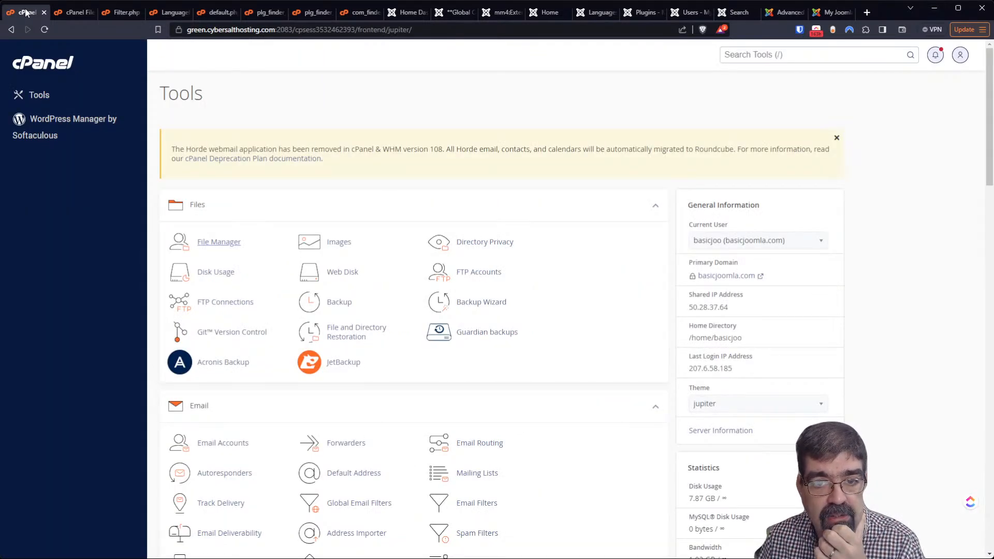
Open Joomla 4's Global Configuration from the System dashboard
{"action": "scroll", "coordinate": [367, 243], "scroll_direction": "down", "scroll_amount": 4}
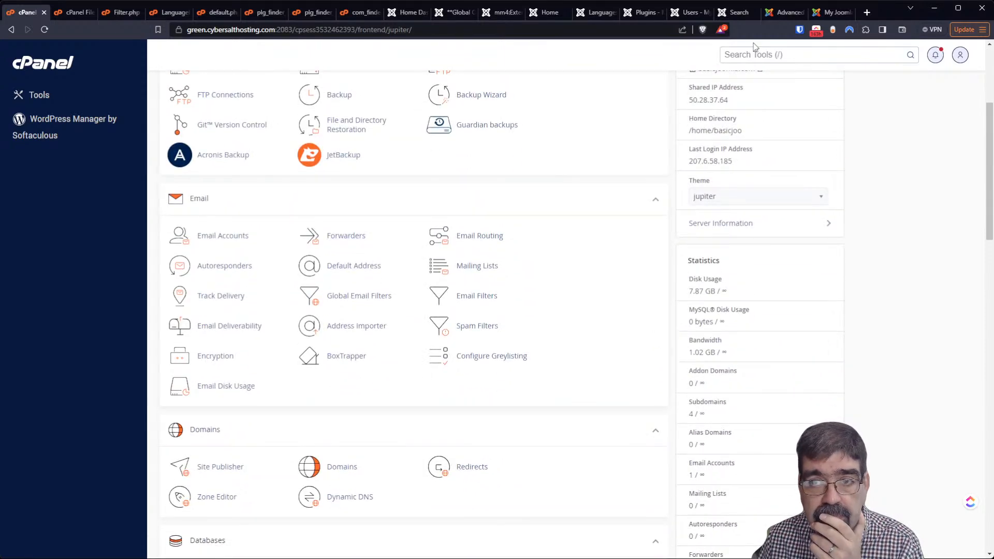
{"action": "left_click", "coordinate": [777, 13]}
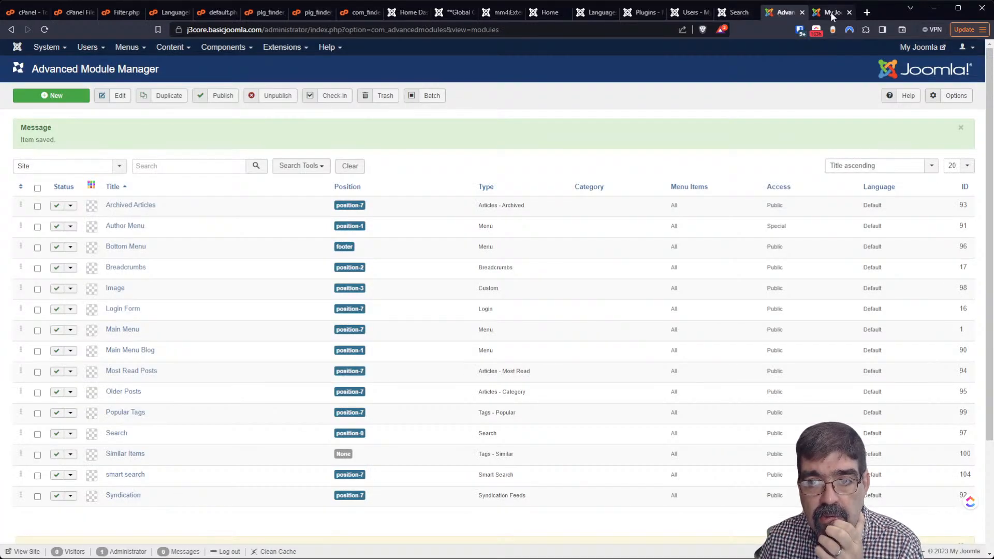
{"action": "left_click", "coordinate": [679, 14]}
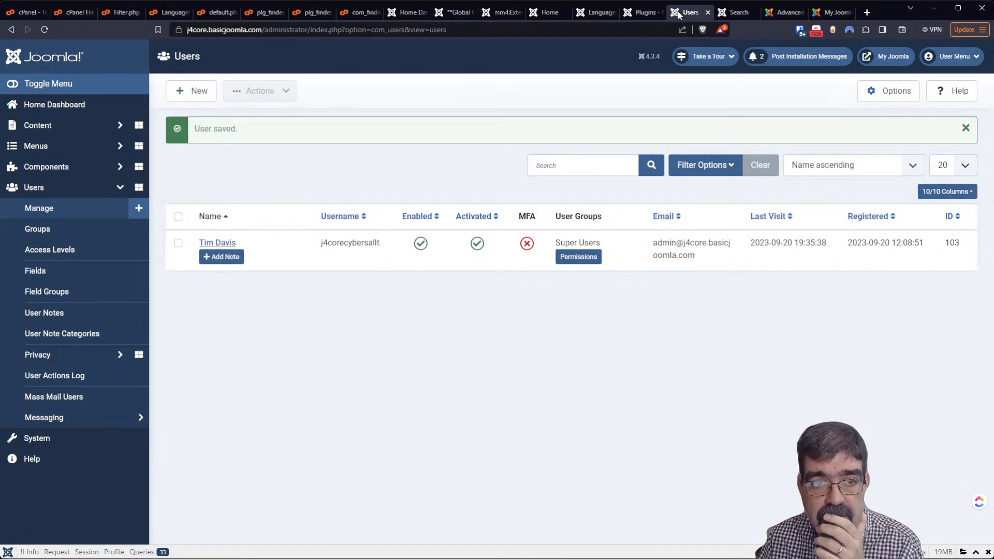
{"action": "left_click", "coordinate": [71, 440]}
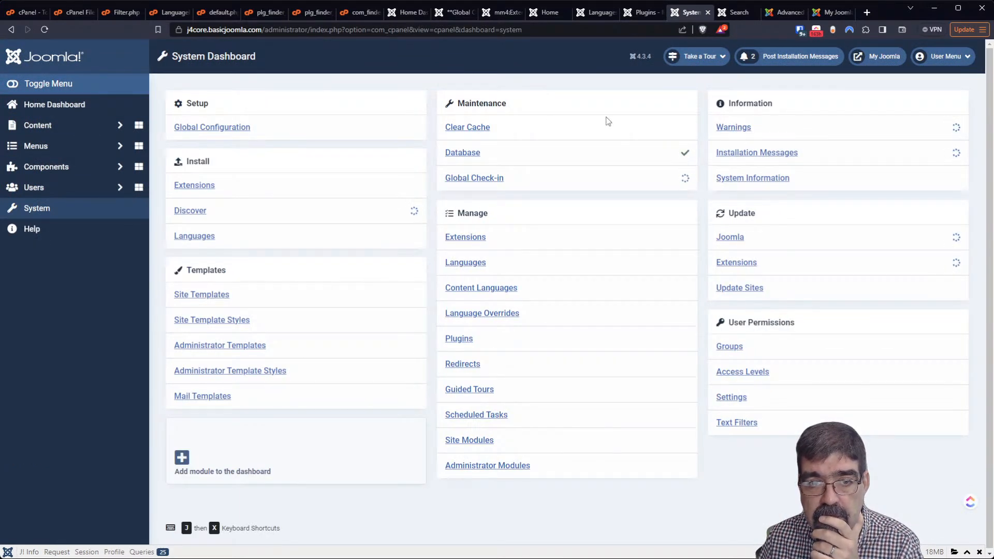
{"action": "left_click", "coordinate": [228, 128]}
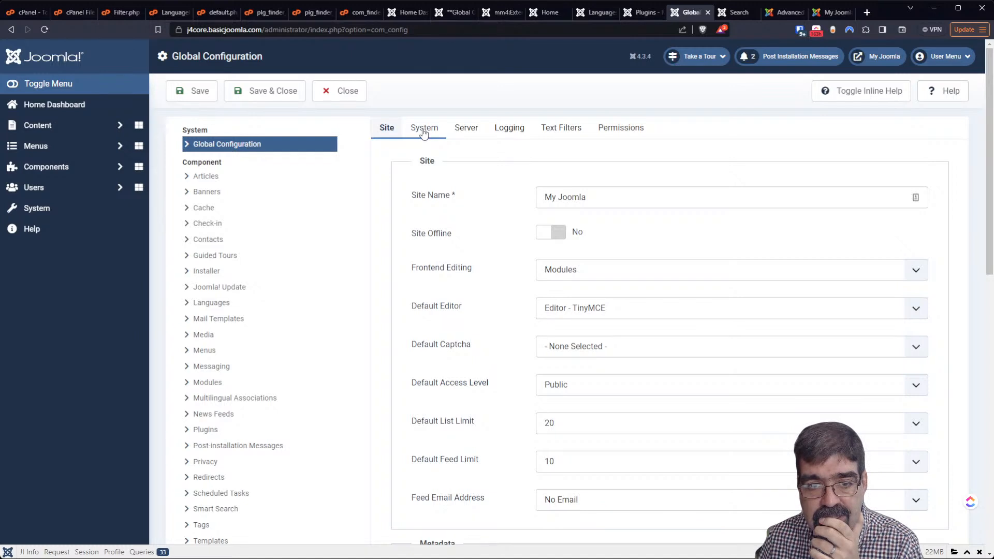
Check the database name basicjoo_joomla9 under Server settings, then return to cPanel's tools page
{"action": "left_click", "coordinate": [465, 128]}
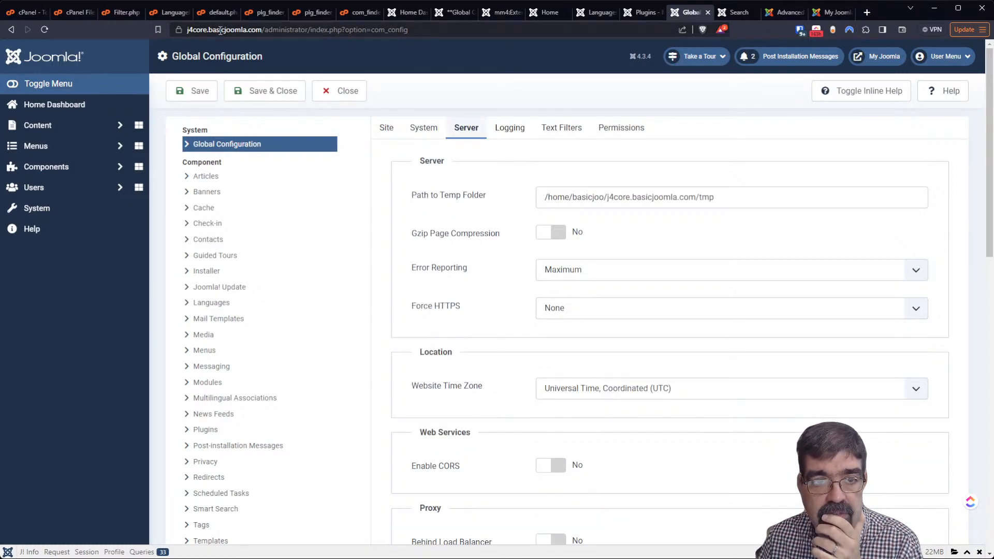
{"action": "scroll", "coordinate": [594, 201], "scroll_direction": "down", "scroll_amount": 2}
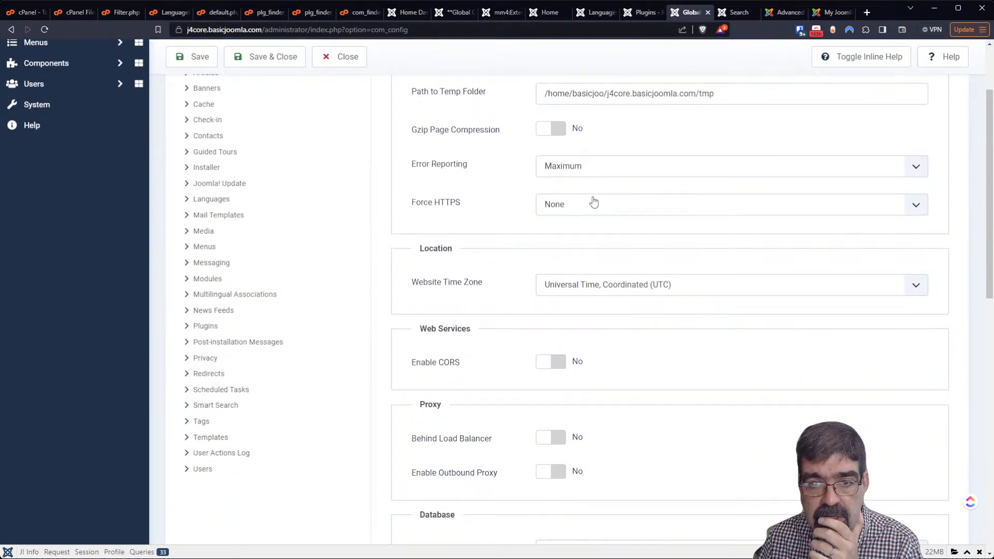
{"action": "scroll", "coordinate": [594, 202], "scroll_direction": "down", "scroll_amount": 1}
{"action": "scroll", "coordinate": [593, 202], "scroll_direction": "up", "scroll_amount": 3}
{"action": "scroll", "coordinate": [591, 191], "scroll_direction": "down", "scroll_amount": 6}
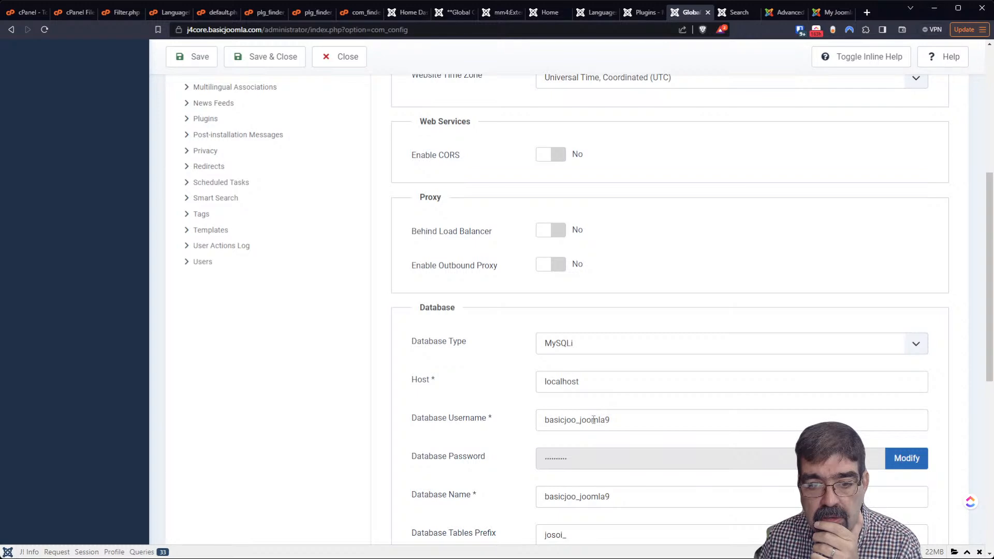
{"action": "scroll", "coordinate": [594, 420], "scroll_direction": "down", "scroll_amount": 2}
{"action": "left_click", "coordinate": [10, 16]}
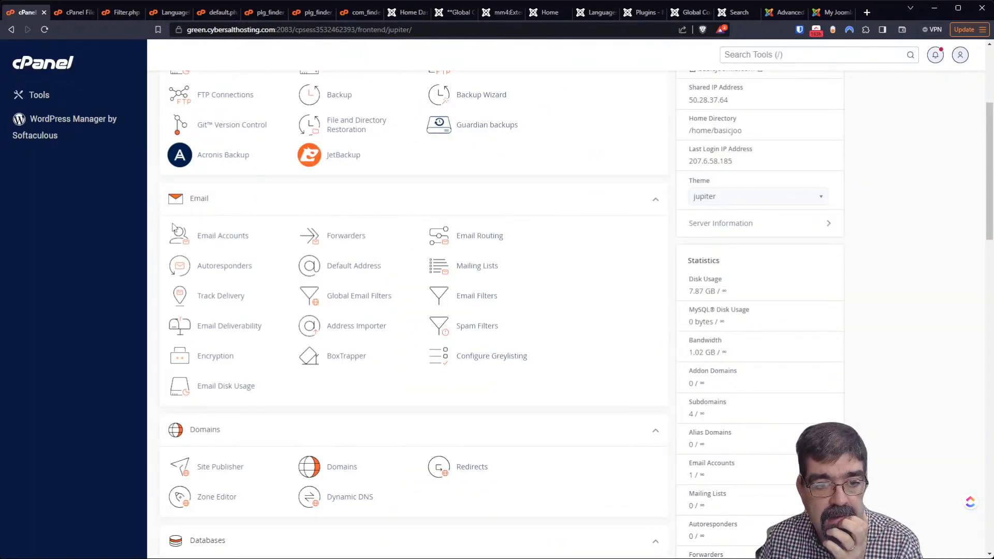
{"action": "scroll", "coordinate": [250, 321], "scroll_direction": "down", "scroll_amount": 4}
In phpMyAdmin, browse basicjoo_joomla9's josoi_extensions table showing all 231 rows
{"action": "left_click", "coordinate": [240, 375]}
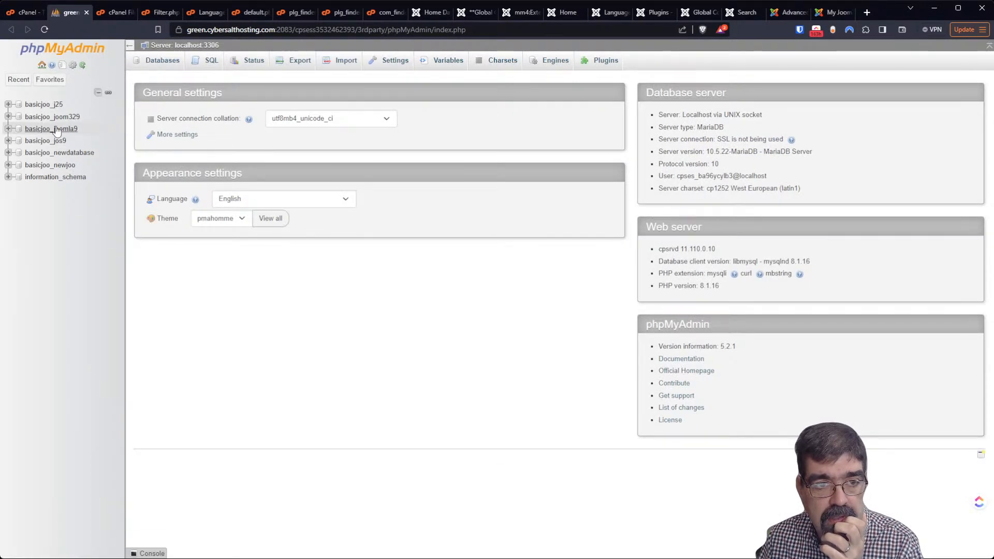
{"action": "left_click", "coordinate": [57, 129]}
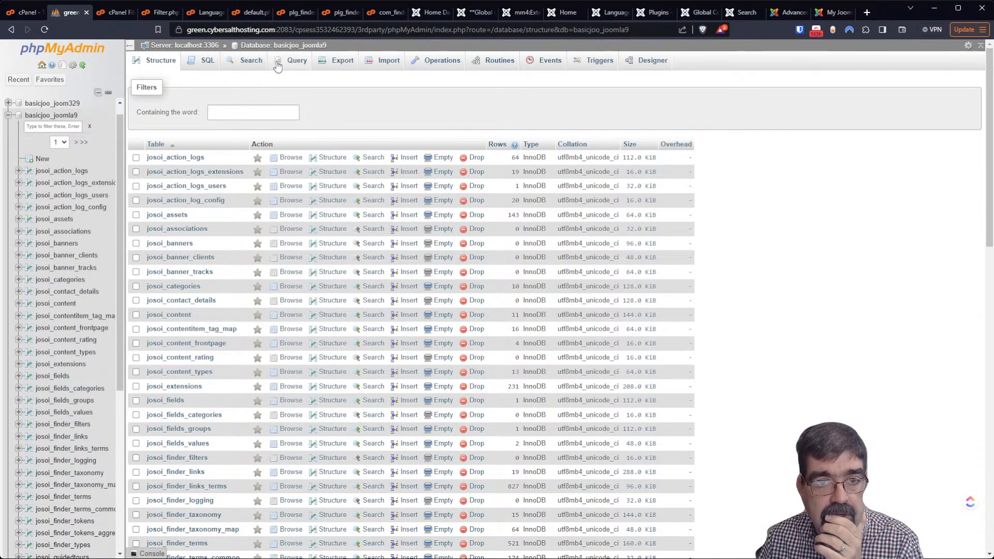
{"action": "scroll", "coordinate": [286, 239], "scroll_direction": "down", "scroll_amount": 1}
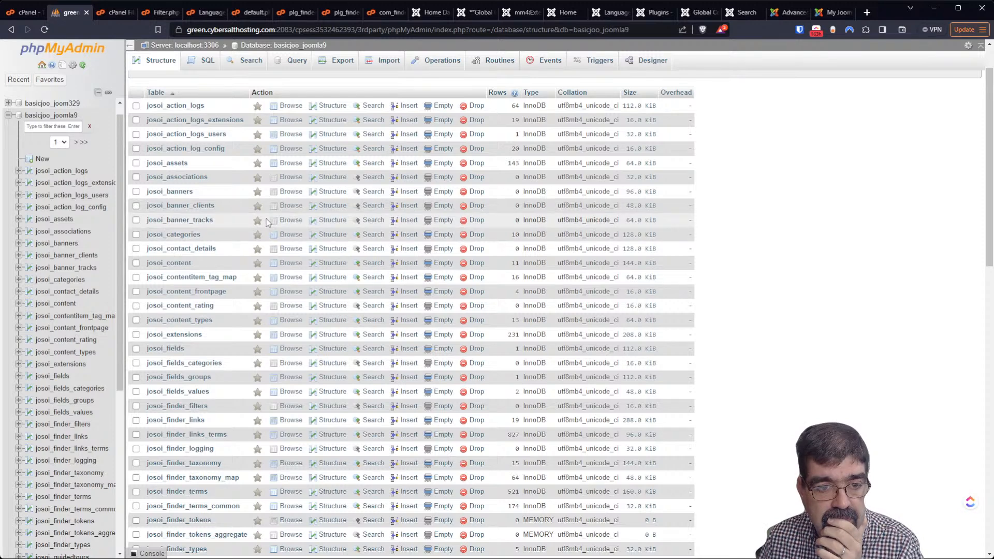
{"action": "left_click", "coordinate": [290, 336]}
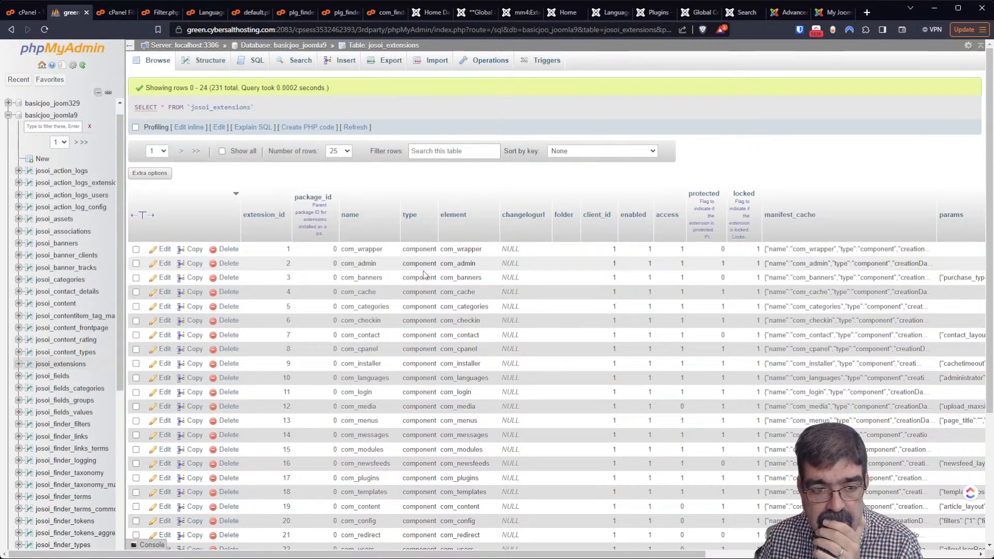
{"action": "scroll", "coordinate": [483, 293], "scroll_direction": "down", "scroll_amount": 3}
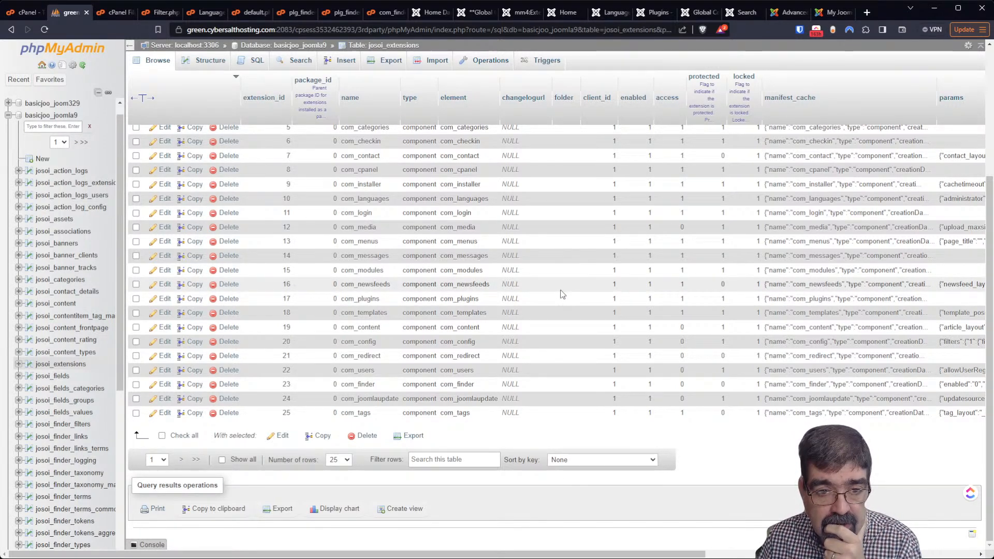
{"action": "scroll", "coordinate": [563, 294], "scroll_direction": "up", "scroll_amount": 4}
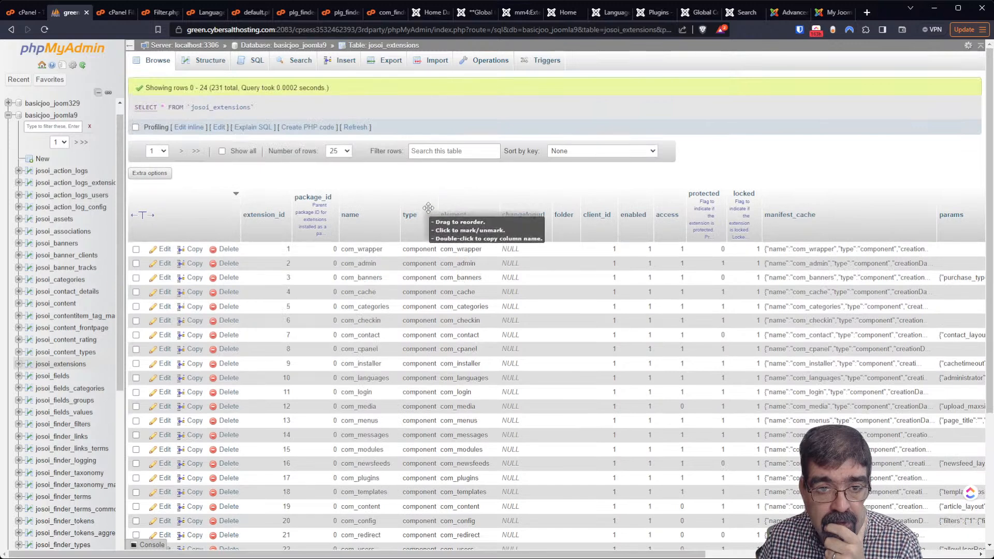
{"action": "left_click", "coordinate": [222, 152]}
{"action": "left_click", "coordinate": [507, 323]}
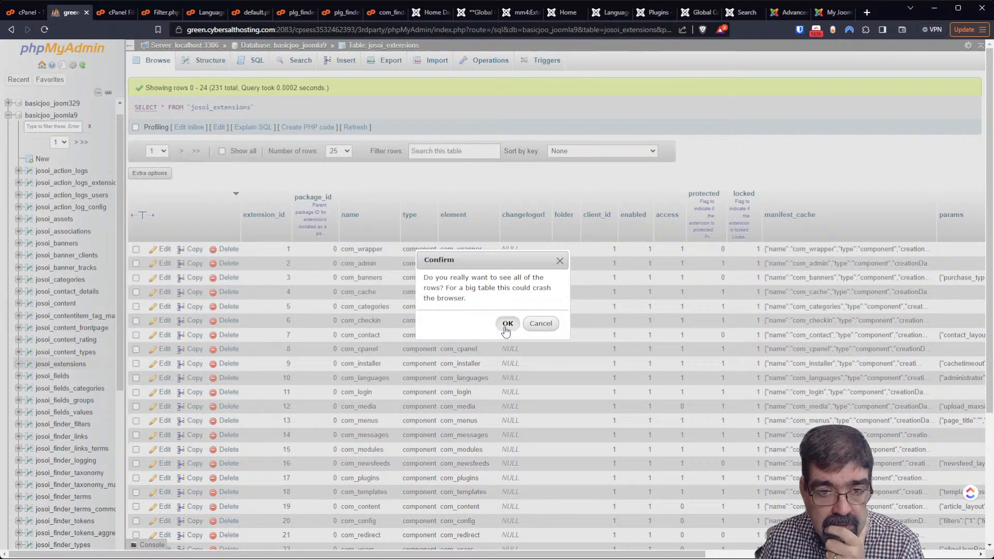
Filter the rows by 'find' and delete the com_finder row, extension_id 23
{"action": "left_click", "coordinate": [411, 150]}
{"action": "type", "text": "search"}
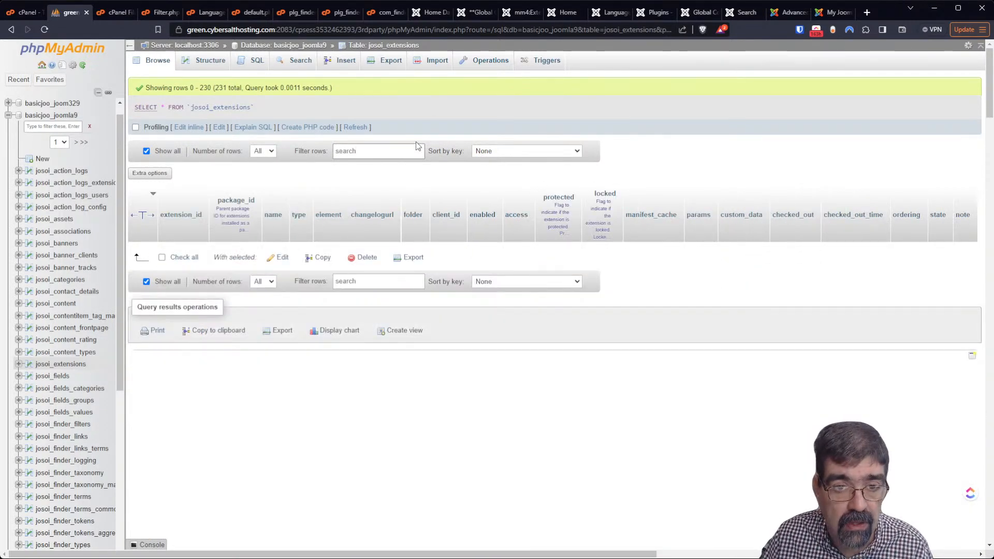
{"action": "double_click", "coordinate": [367, 155]}
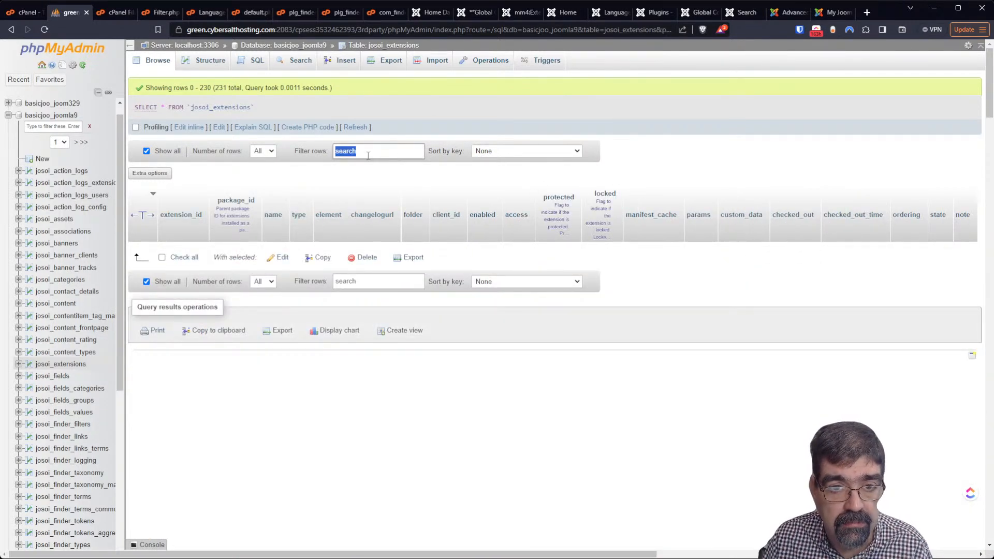
{"action": "type", "text": "finder"}
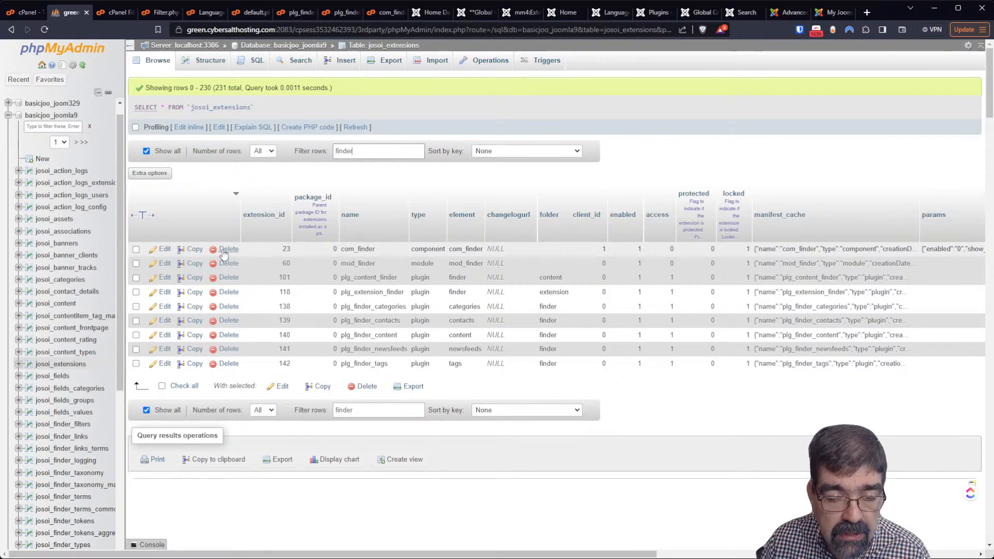
{"action": "left_click", "coordinate": [228, 249]}
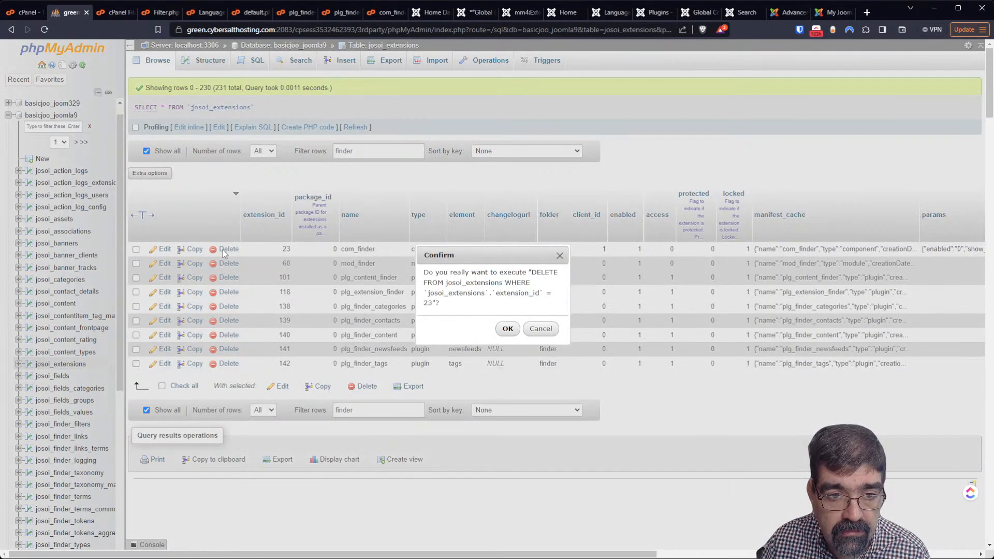
{"action": "left_click", "coordinate": [507, 328]}
Install the discovered Smart Search component from Joomla 4's System > Discover; it fails on duplicate entry
{"action": "left_click", "coordinate": [698, 12]}
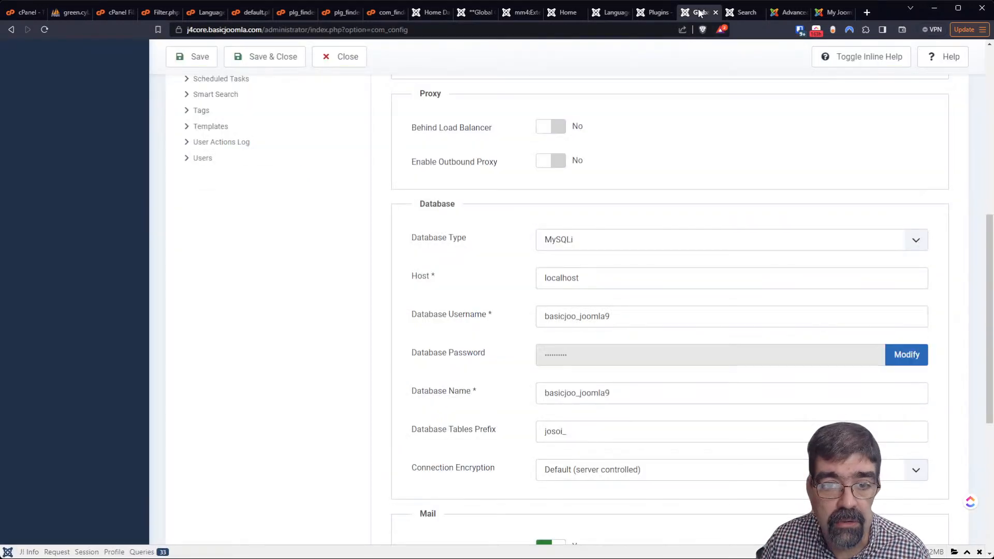
{"action": "scroll", "coordinate": [474, 242], "scroll_direction": "up", "scroll_amount": 7}
{"action": "scroll", "coordinate": [474, 202], "scroll_direction": "up", "scroll_amount": 1}
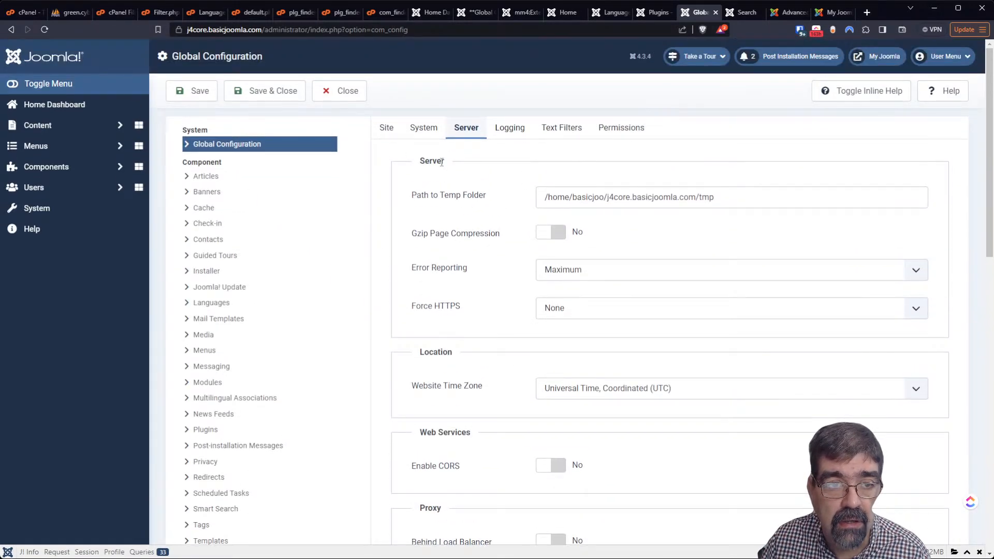
{"action": "left_click", "coordinate": [70, 214]}
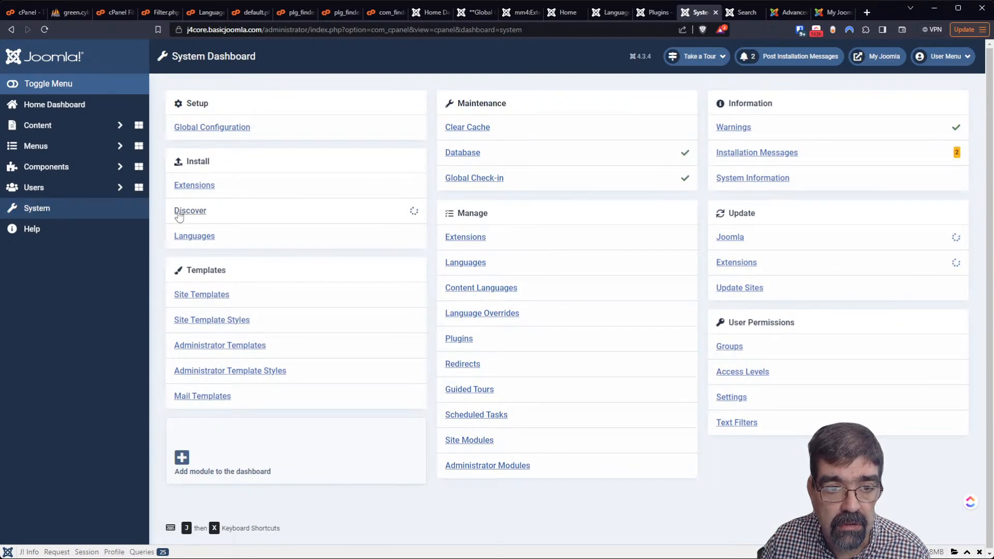
{"action": "left_click", "coordinate": [178, 212]}
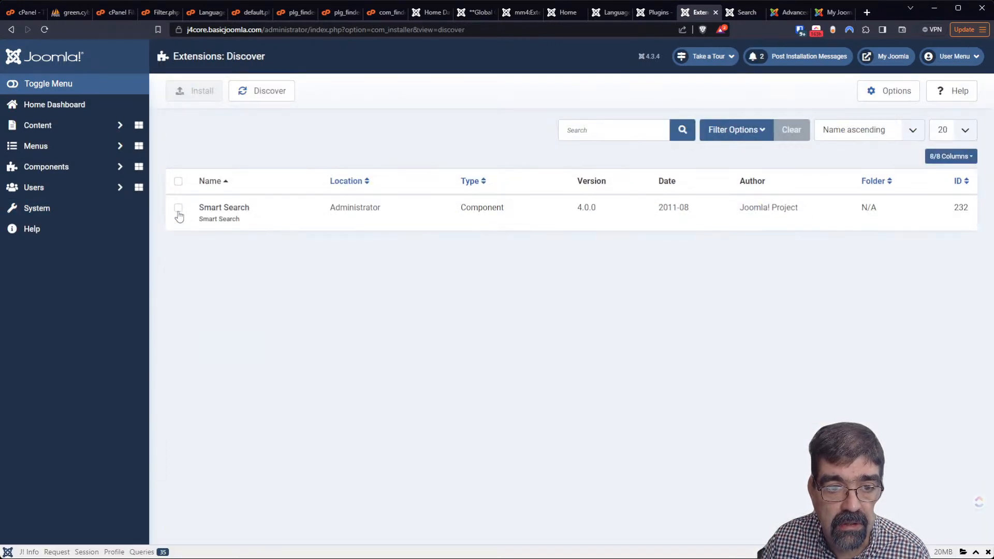
{"action": "left_click", "coordinate": [178, 208]}
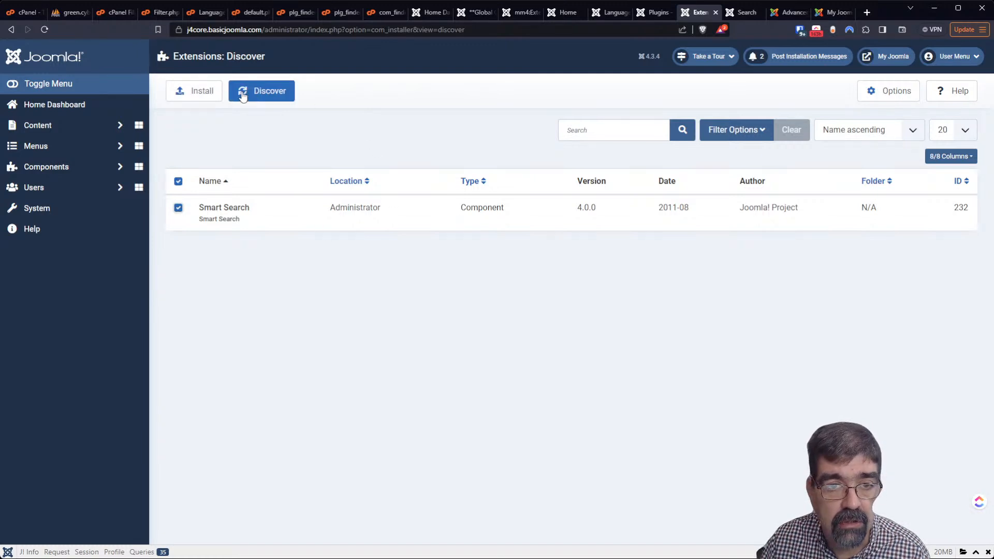
{"action": "left_click", "coordinate": [203, 94]}
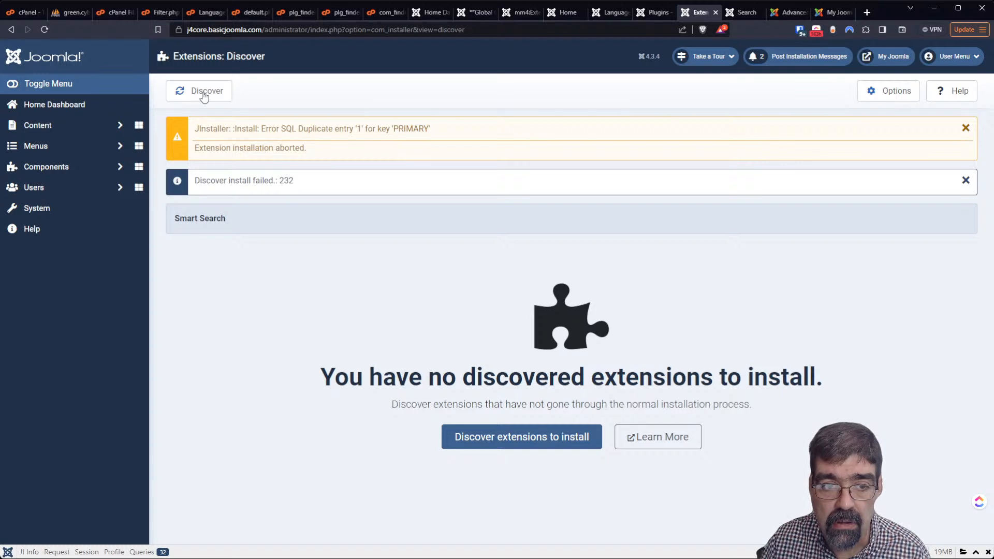
Rerun Discover, which finds no extensions, and expand Components > Smart Search
{"action": "left_click", "coordinate": [204, 95]}
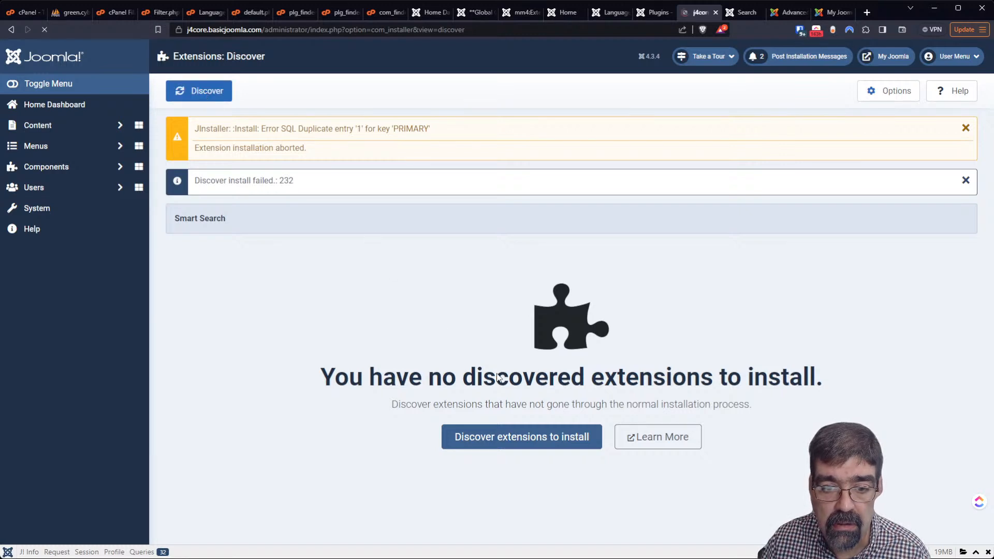
{"action": "left_click", "coordinate": [483, 347]}
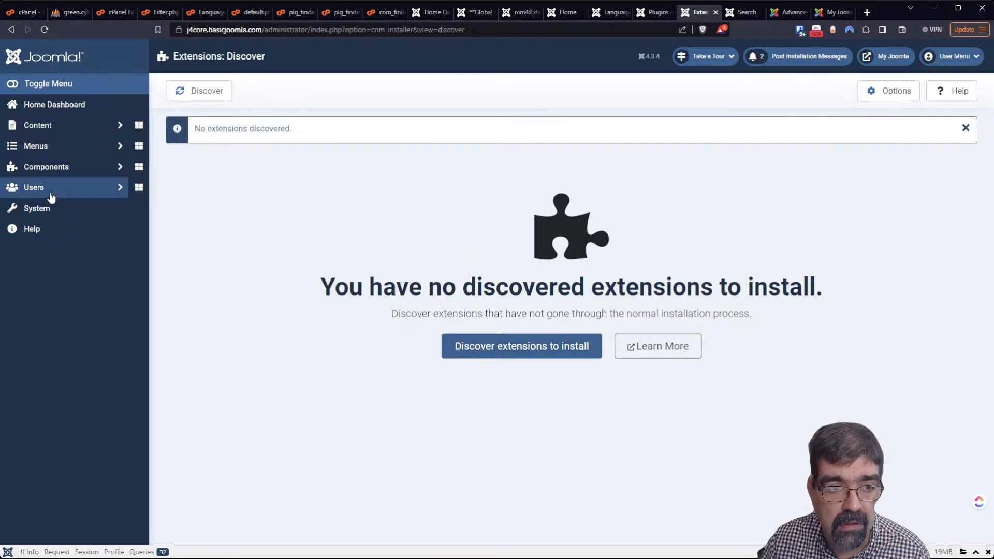
{"action": "left_click", "coordinate": [49, 175]}
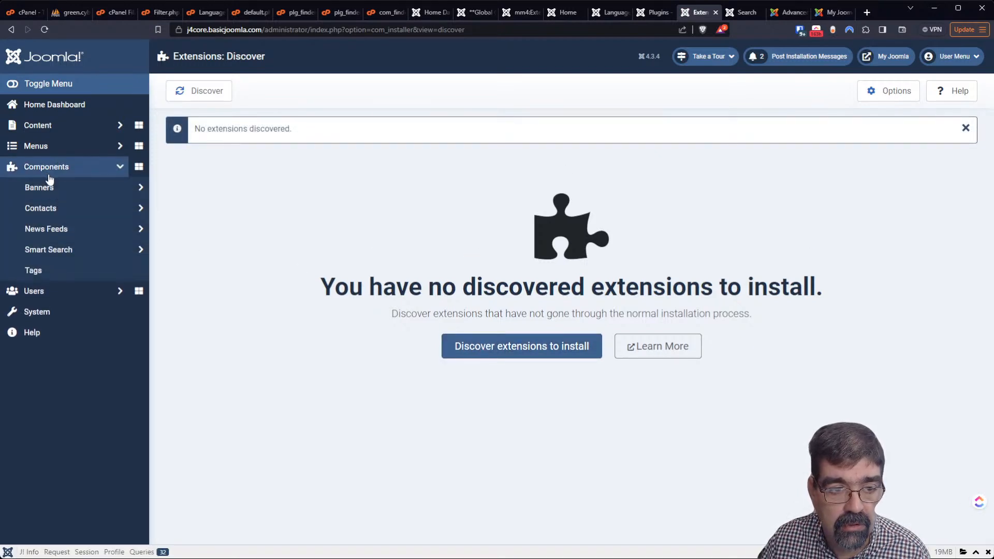
{"action": "left_click", "coordinate": [75, 250]}
Open the Smart Search indexed content list, then reload the front-end search results page
{"action": "left_click", "coordinate": [69, 276]}
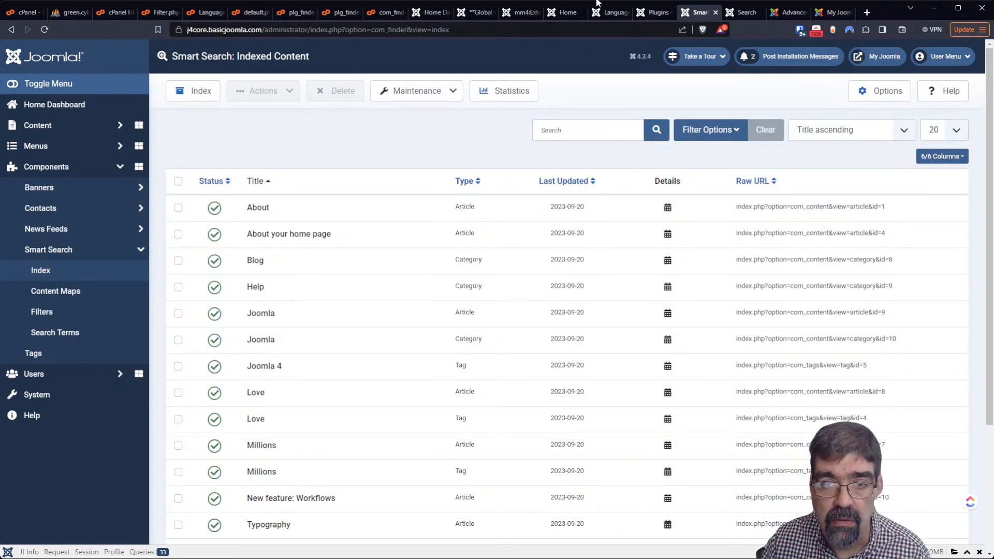
{"action": "left_click", "coordinate": [740, 14]}
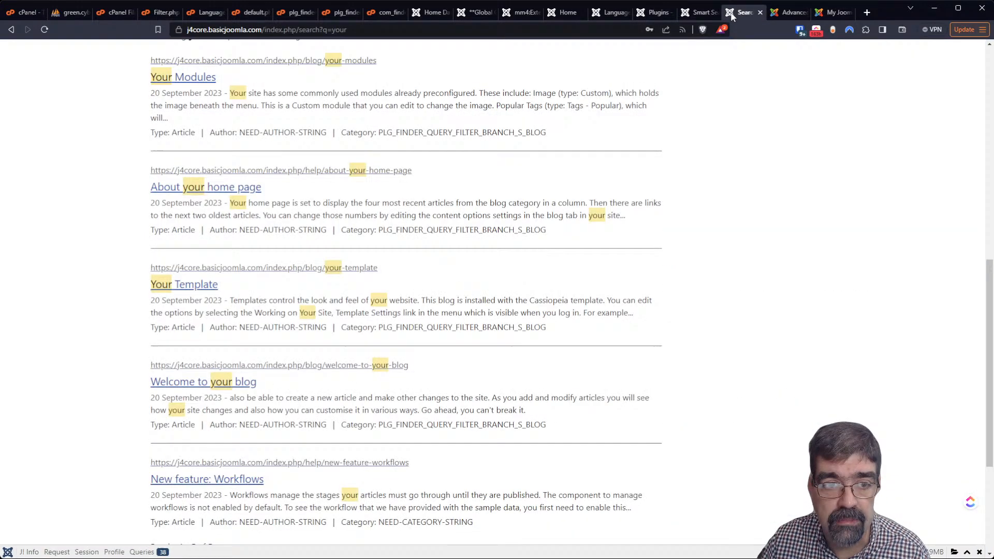
{"action": "left_click", "coordinate": [44, 32]}
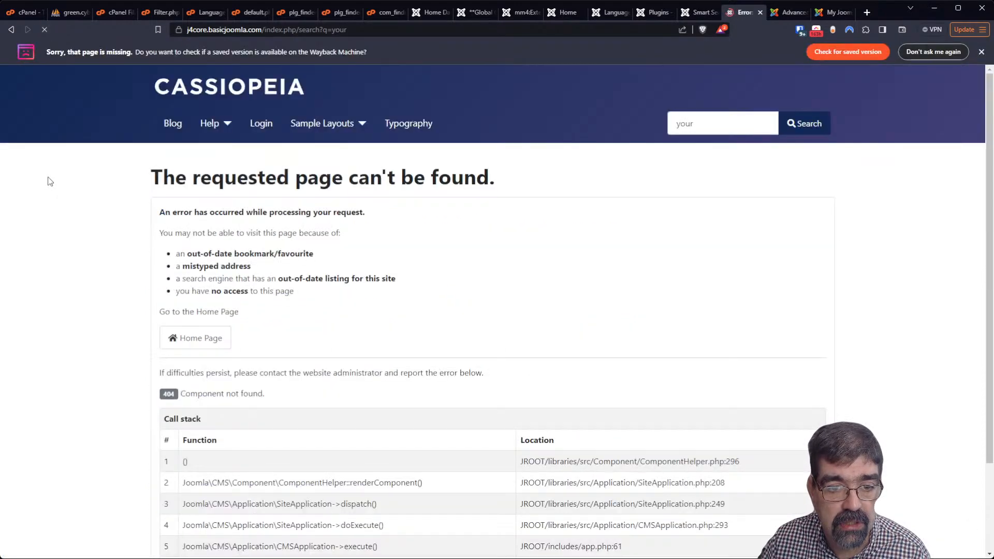
{"action": "scroll", "coordinate": [460, 269], "scroll_direction": "up", "scroll_amount": 2}
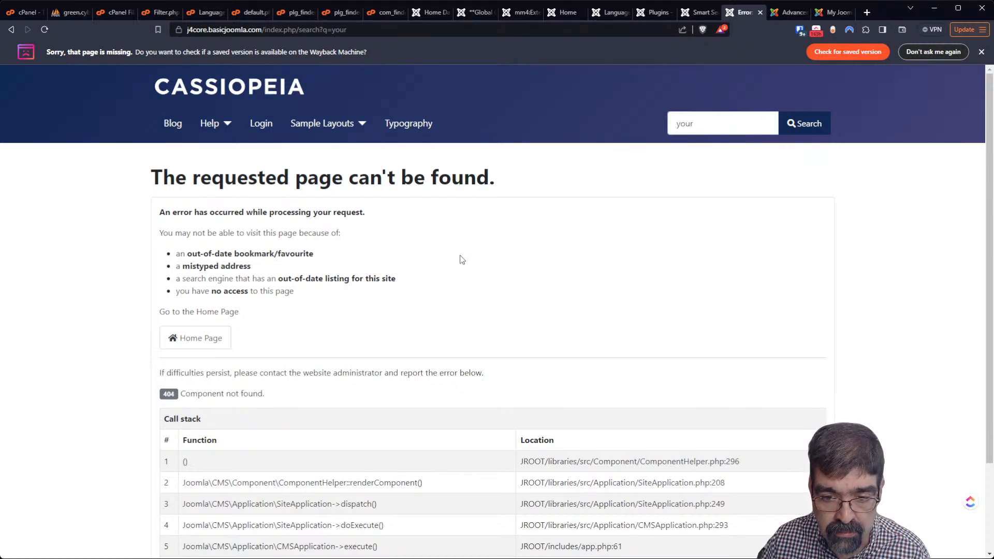
{"action": "scroll", "coordinate": [460, 259], "scroll_direction": "down", "scroll_amount": 2}
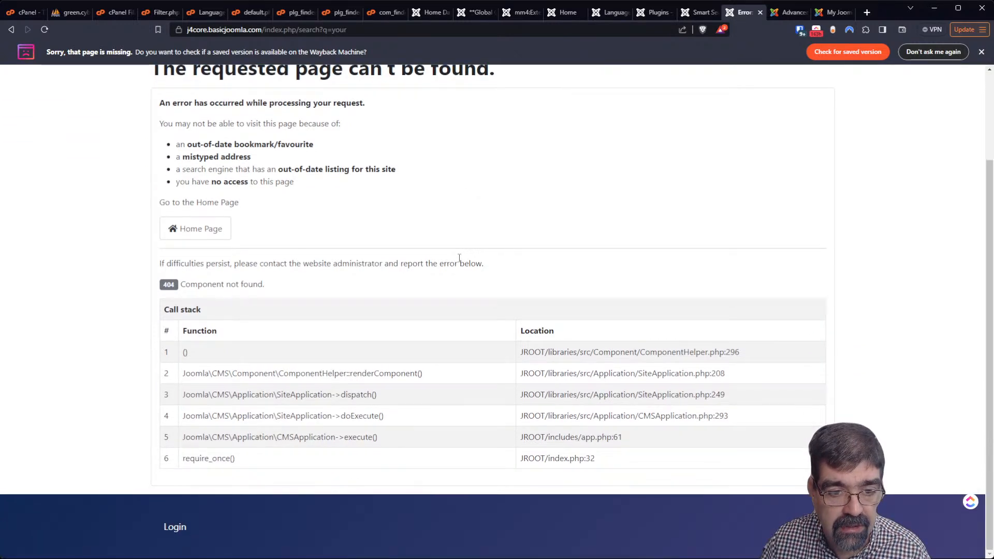
{"action": "scroll", "coordinate": [459, 258], "scroll_direction": "up", "scroll_amount": 2}
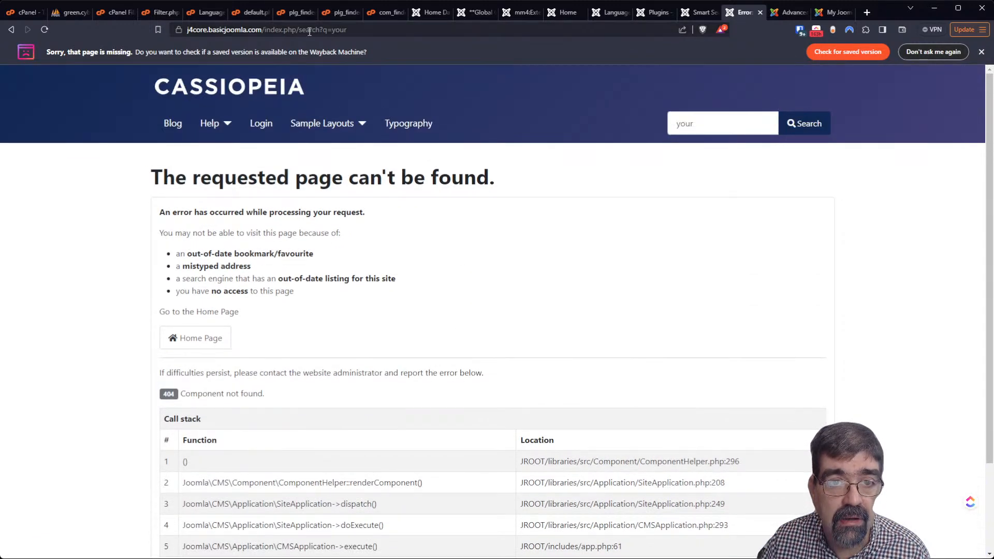
Strip '?q=your' from the search URL and load the page, which shows a 404 Component not found error
{"action": "left_click", "coordinate": [378, 30]}
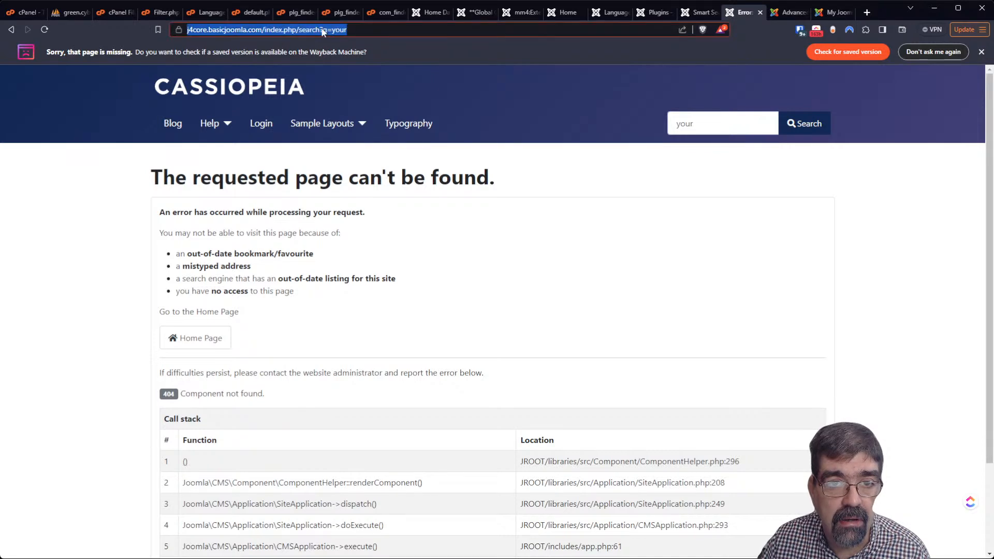
{"action": "left_click", "coordinate": [340, 30]}
{"action": "key", "text": "shift+End"}
{"action": "key", "text": "BackSpace"}
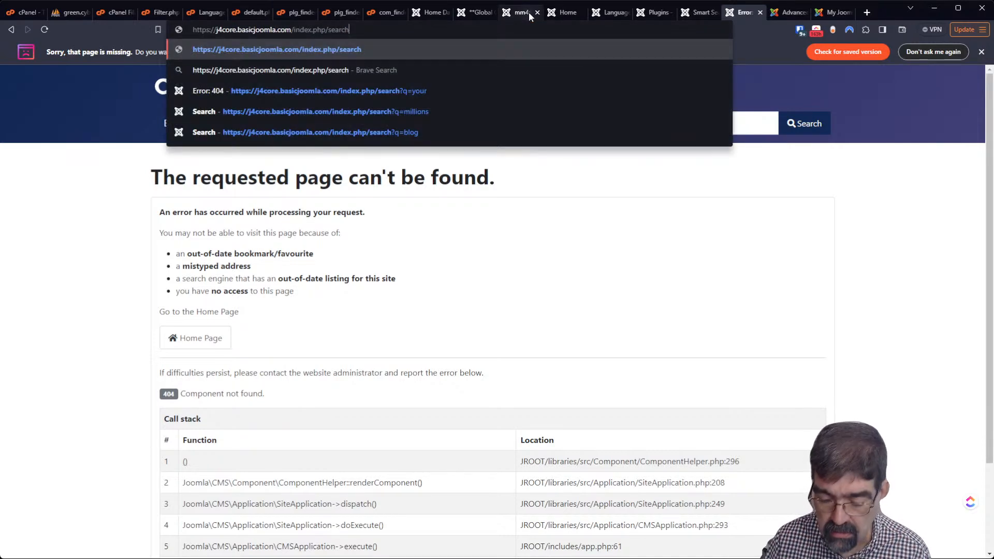
{"action": "key", "text": "Return"}
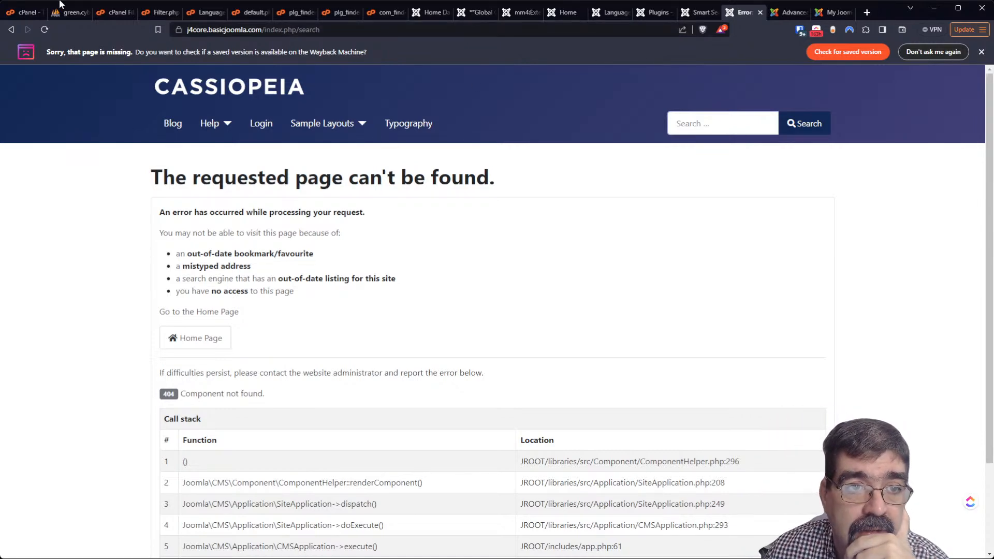
{"action": "left_click", "coordinate": [69, 13]}
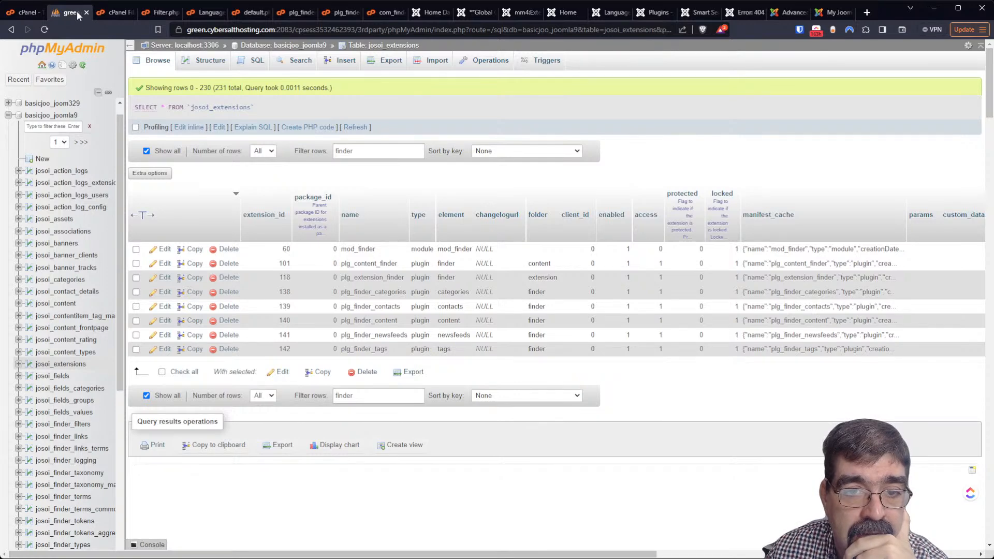
Filter josoi_extensions by 'finder' and attempt a bulk delete of the selected rows, then cancel it
{"action": "left_click", "coordinate": [369, 46]}
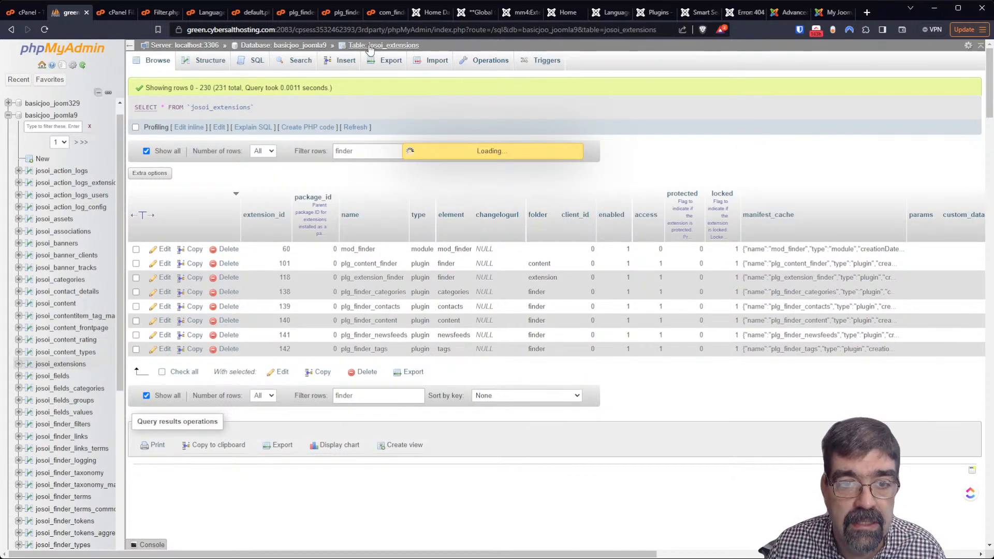
{"action": "left_click", "coordinate": [371, 149]}
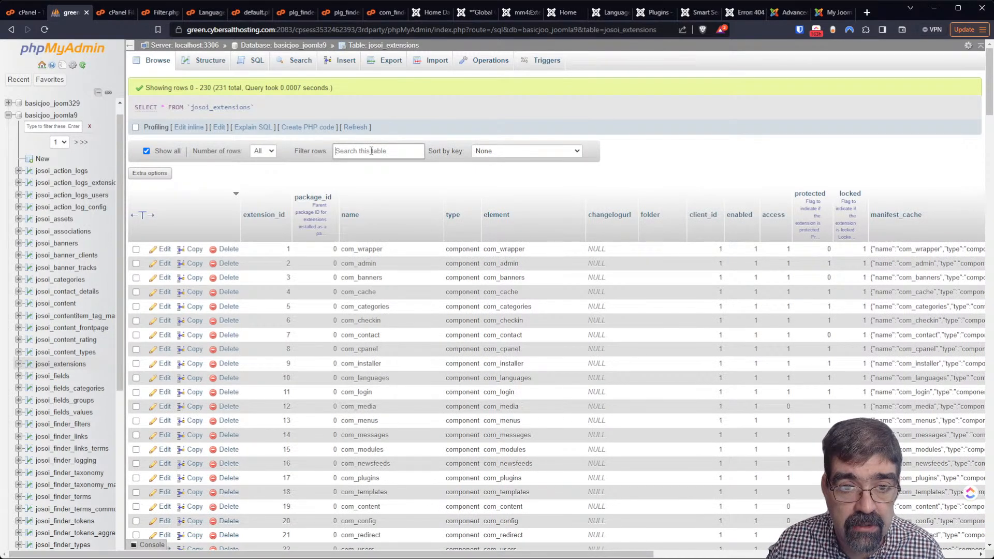
{"action": "type", "text": "finder"}
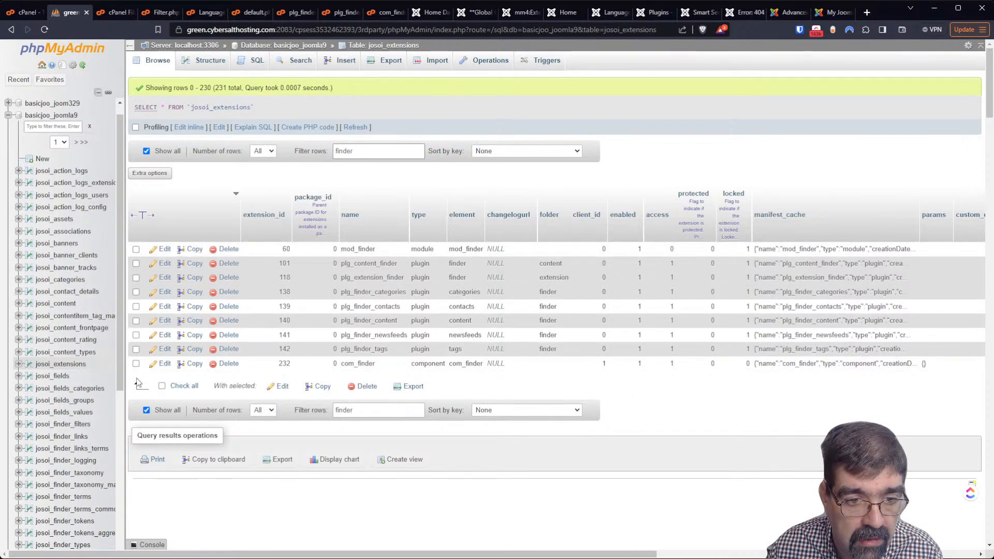
{"action": "left_click", "coordinate": [162, 387]}
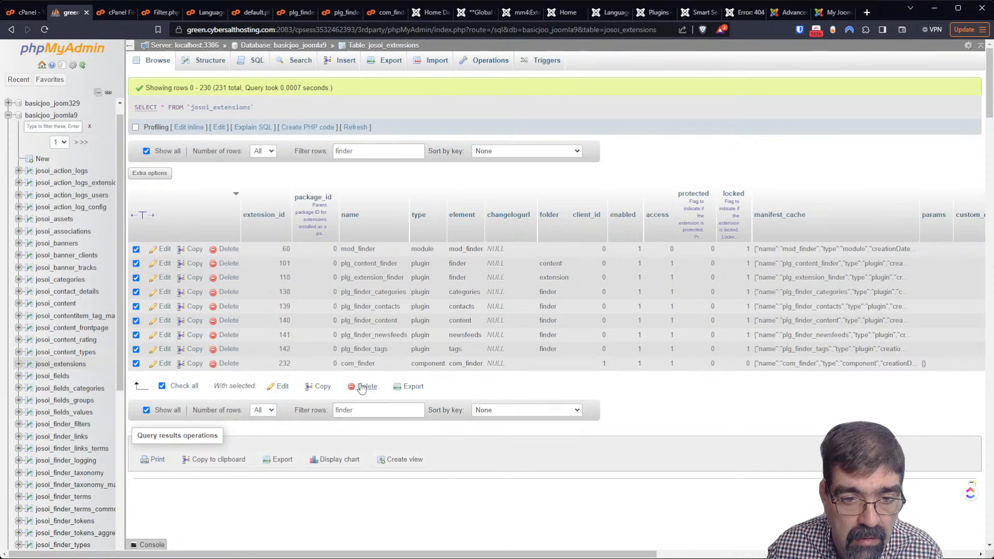
{"action": "left_click", "coordinate": [361, 387]}
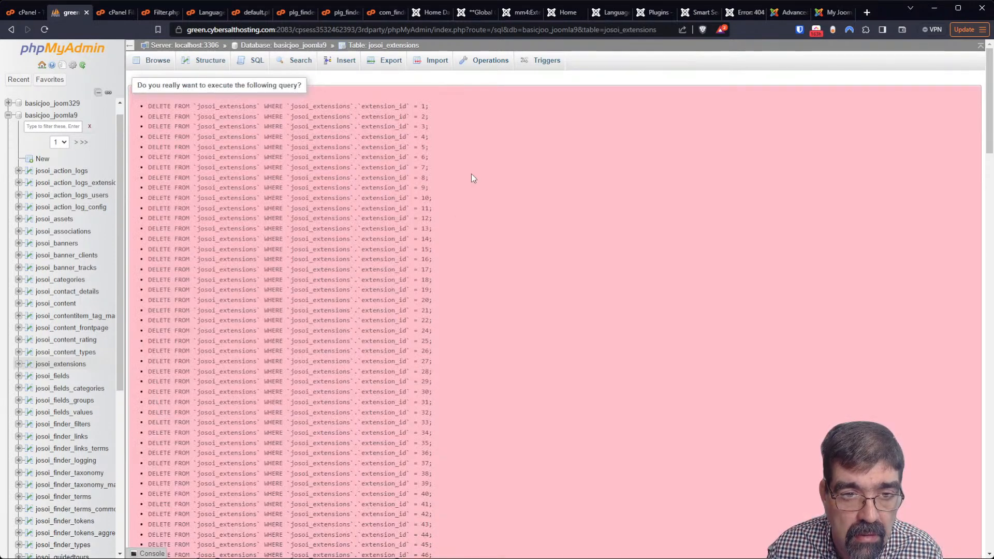
{"action": "scroll", "coordinate": [472, 178], "scroll_direction": "down", "scroll_amount": 10}
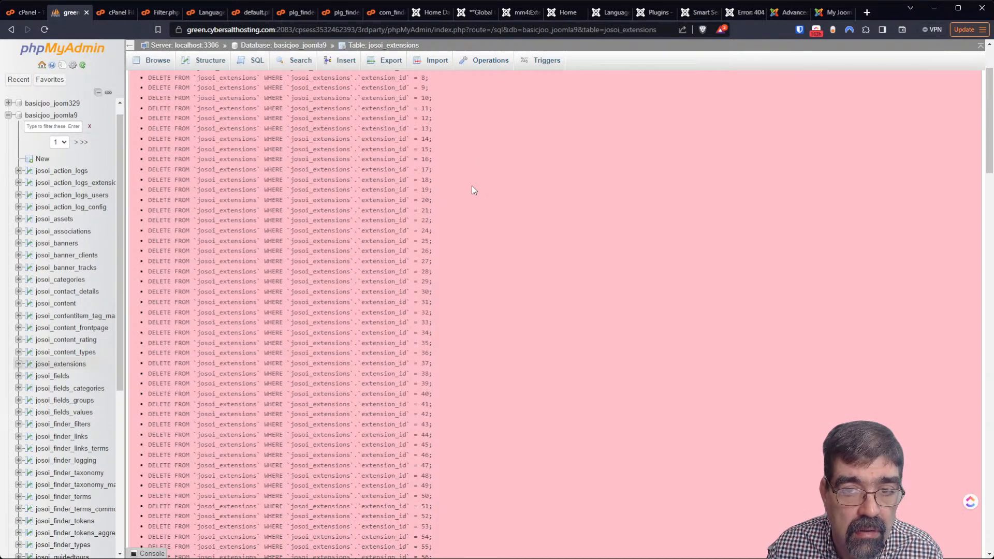
{"action": "scroll", "coordinate": [471, 190], "scroll_direction": "down", "scroll_amount": 20}
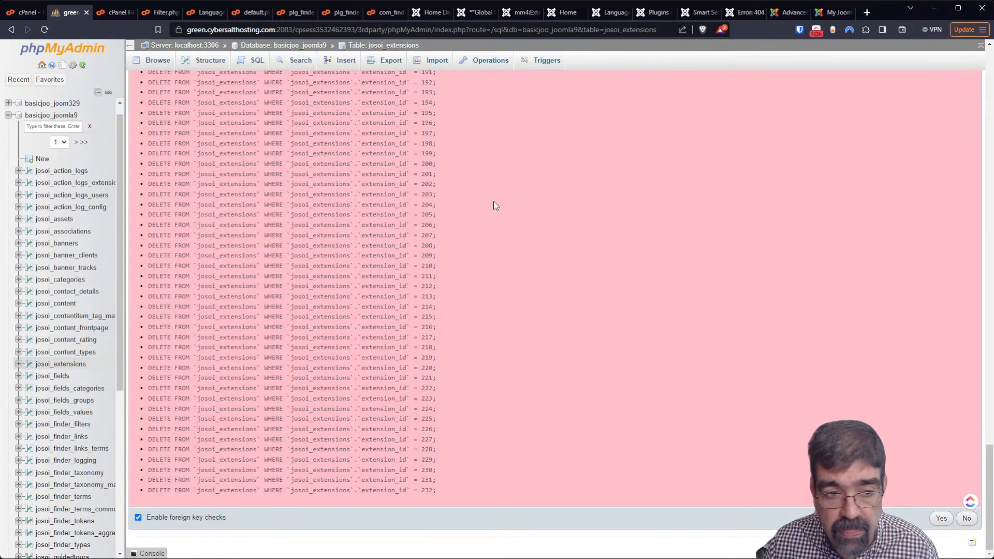
{"action": "scroll", "coordinate": [487, 196], "scroll_direction": "up", "scroll_amount": 20}
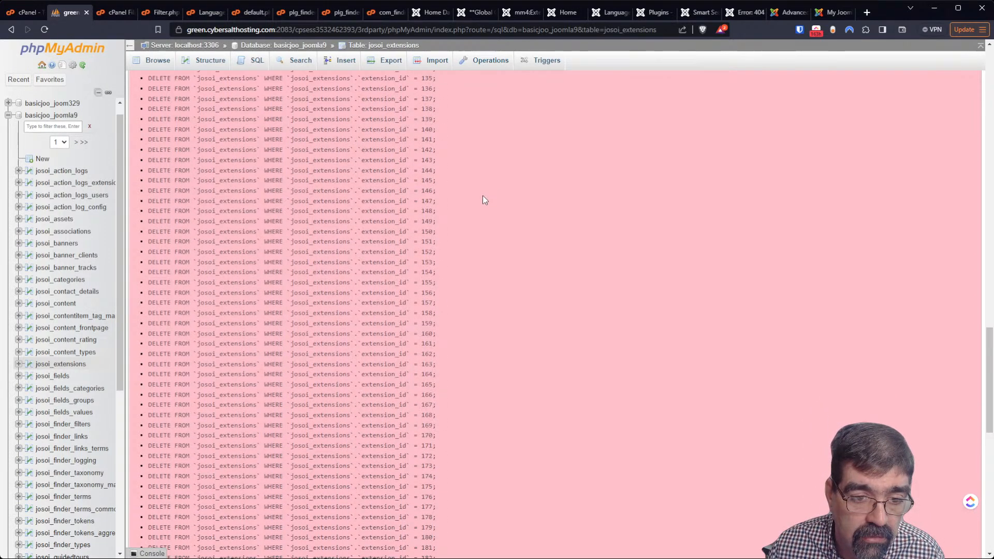
{"action": "scroll", "coordinate": [350, 141], "scroll_direction": "up", "scroll_amount": 10}
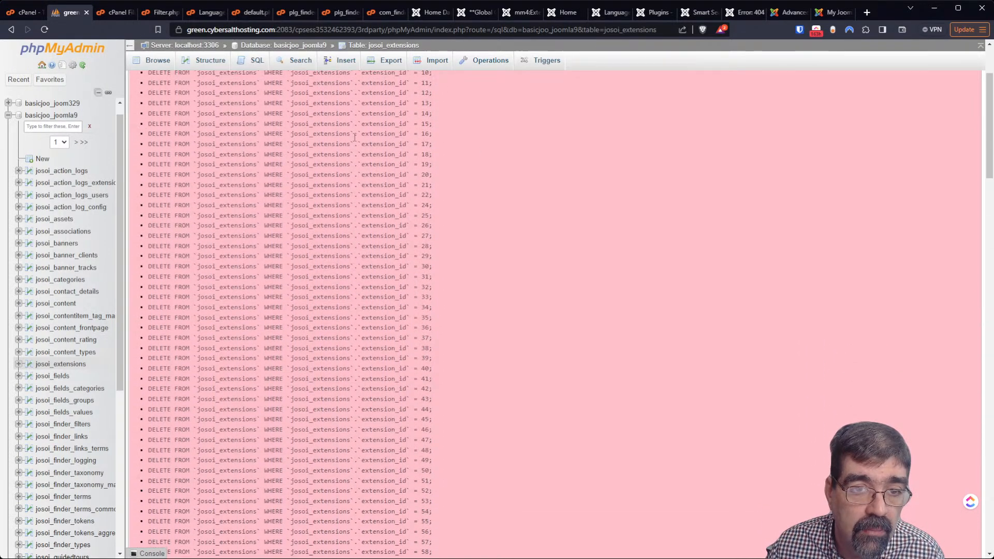
{"action": "scroll", "coordinate": [528, 154], "scroll_direction": "down", "scroll_amount": 14}
{"action": "left_click_drag", "start_coordinate": [990, 284], "coordinate": [990, 536]}
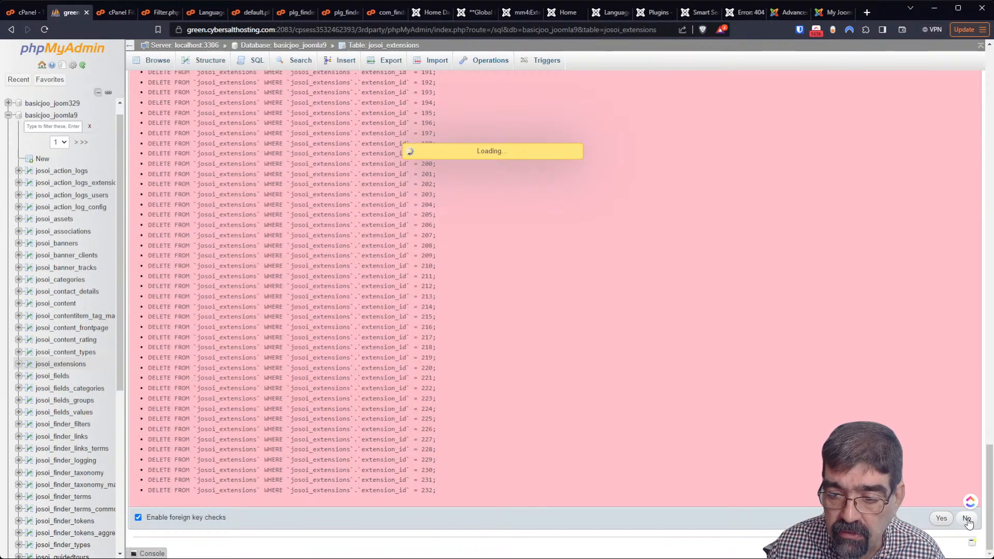
{"action": "left_click", "coordinate": [940, 518]}
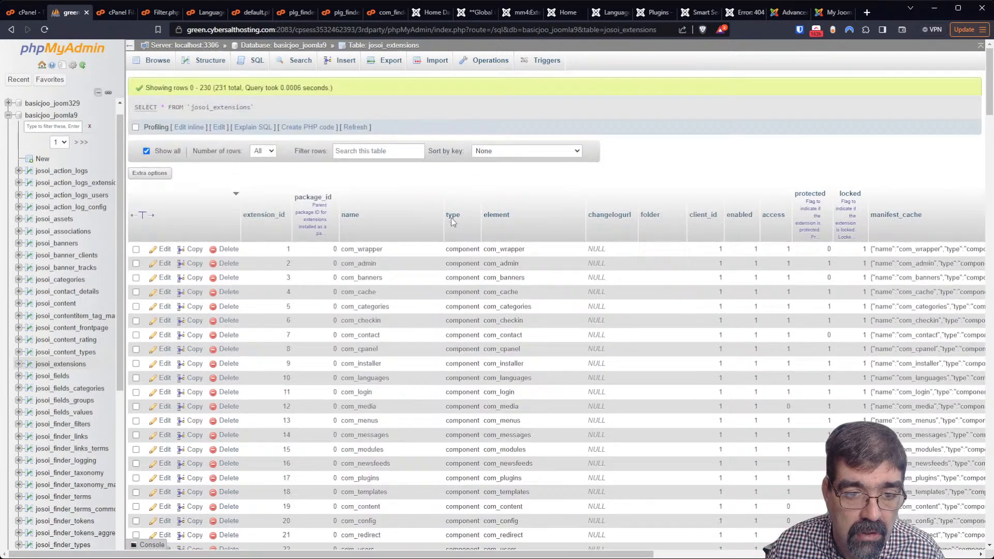
Re-filter by 'finder' and delete each finder row one by one, from mod_finder through com_finder
{"action": "left_click", "coordinate": [383, 151]}
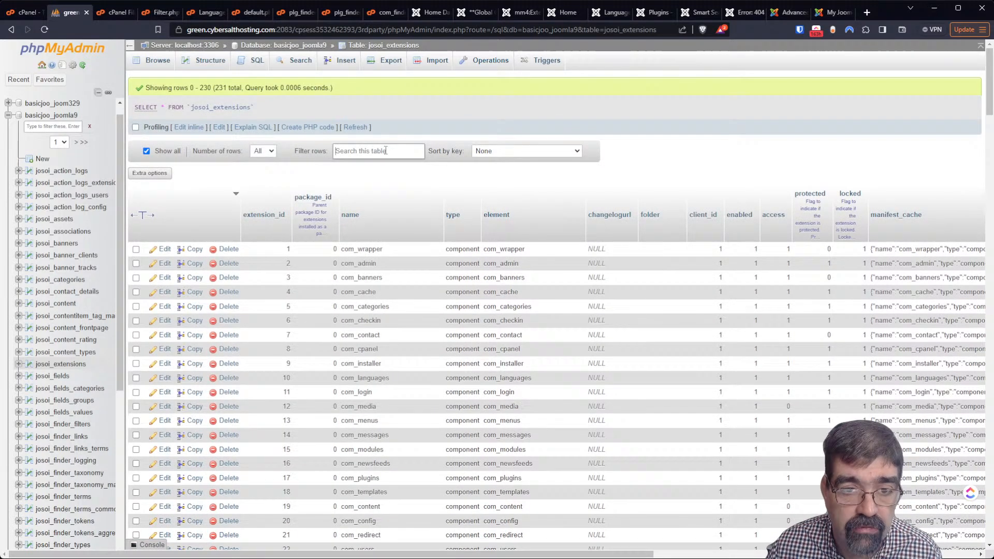
{"action": "type", "text": "finder"}
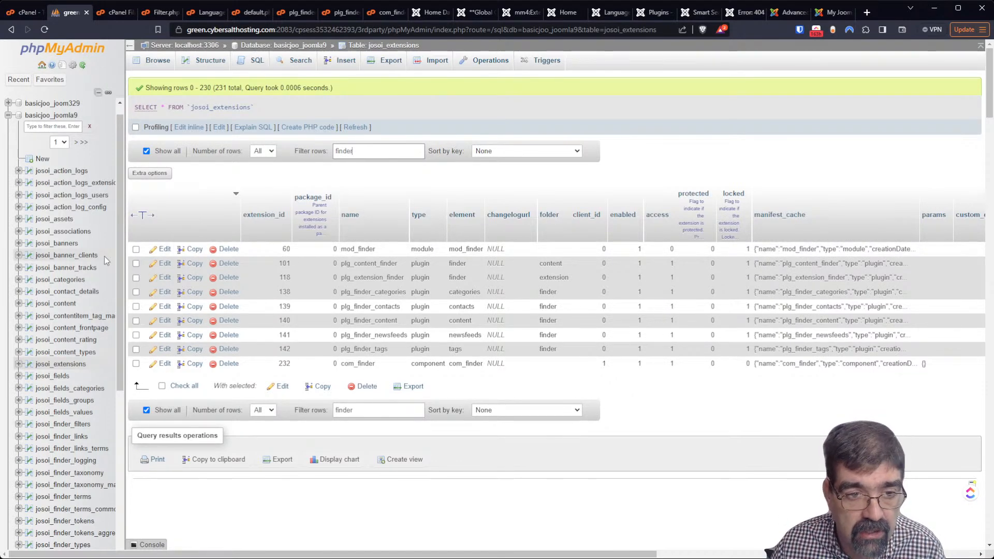
{"action": "left_click", "coordinate": [229, 249]}
{"action": "key", "text": "Return"}
{"action": "left_click", "coordinate": [228, 249]}
{"action": "key", "text": "Return"}
{"action": "left_click", "coordinate": [228, 249]}
{"action": "key", "text": "Return"}
{"action": "left_click", "coordinate": [228, 249]}
{"action": "key", "text": "Return"}
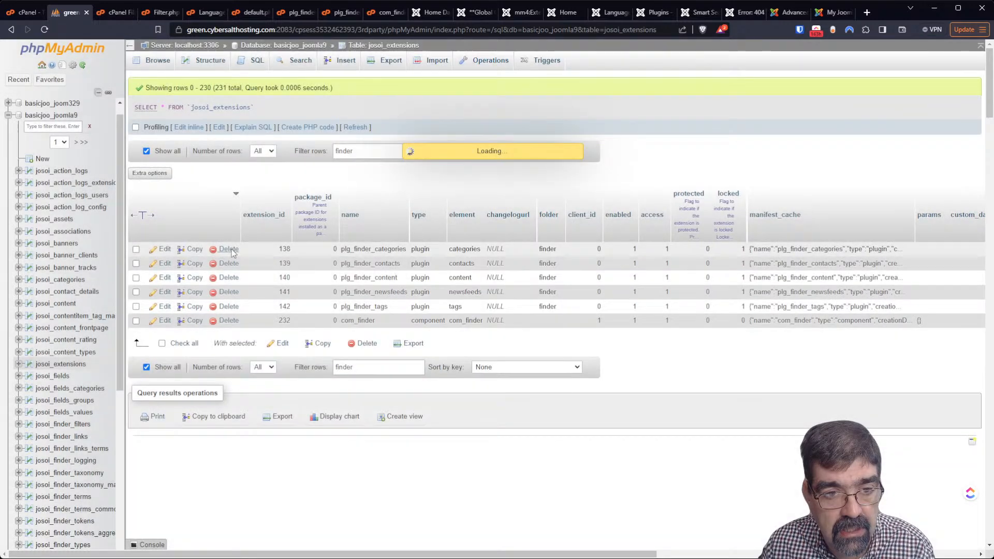
{"action": "left_click", "coordinate": [229, 249]}
{"action": "key", "text": "Return"}
{"action": "left_click", "coordinate": [229, 250]}
{"action": "key", "text": "Return"}
{"action": "left_click", "coordinate": [228, 250]}
{"action": "key", "text": "Return"}
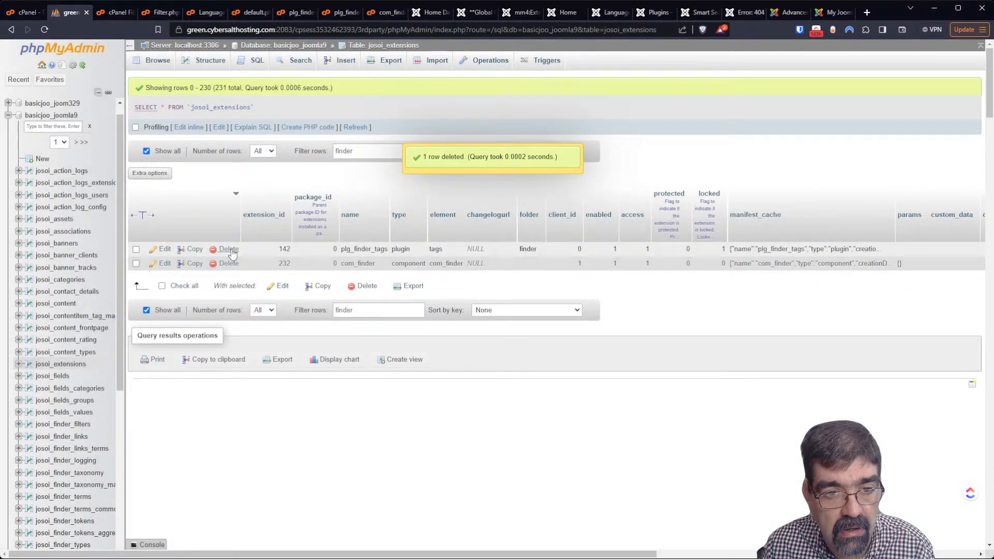
{"action": "left_click", "coordinate": [229, 249]}
{"action": "key", "text": "Return"}
{"action": "left_click", "coordinate": [229, 249]}
{"action": "key", "text": "Return"}
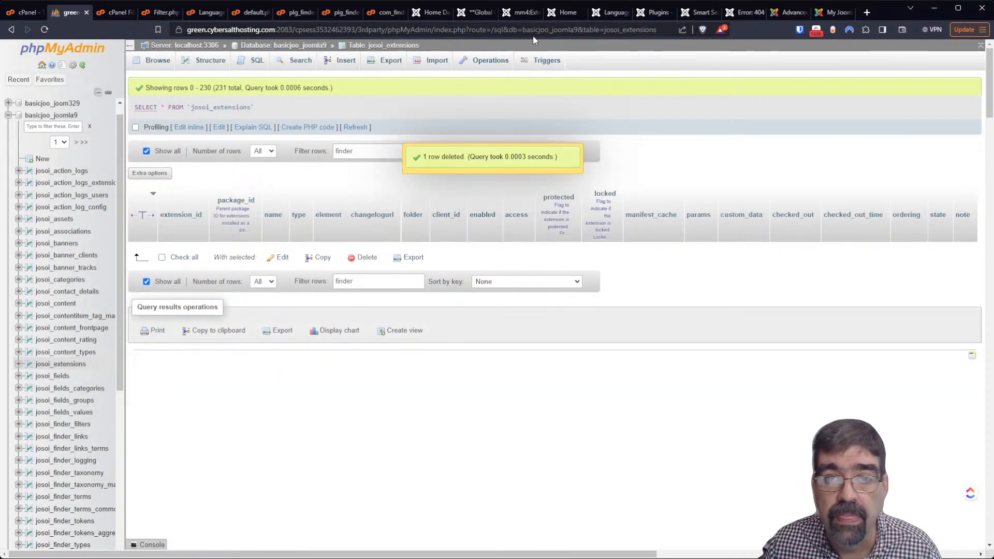
{"action": "left_click", "coordinate": [744, 13]}
Install all discovered Smart Search extensions from System > Discover, which fails with a duplicate-entry error
{"action": "left_click", "coordinate": [693, 14]}
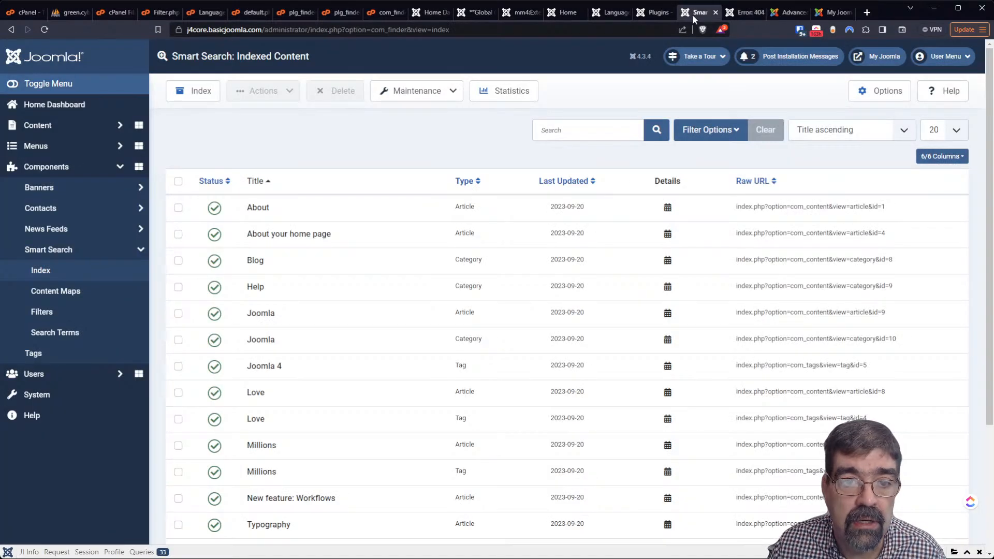
{"action": "left_click", "coordinate": [75, 396]}
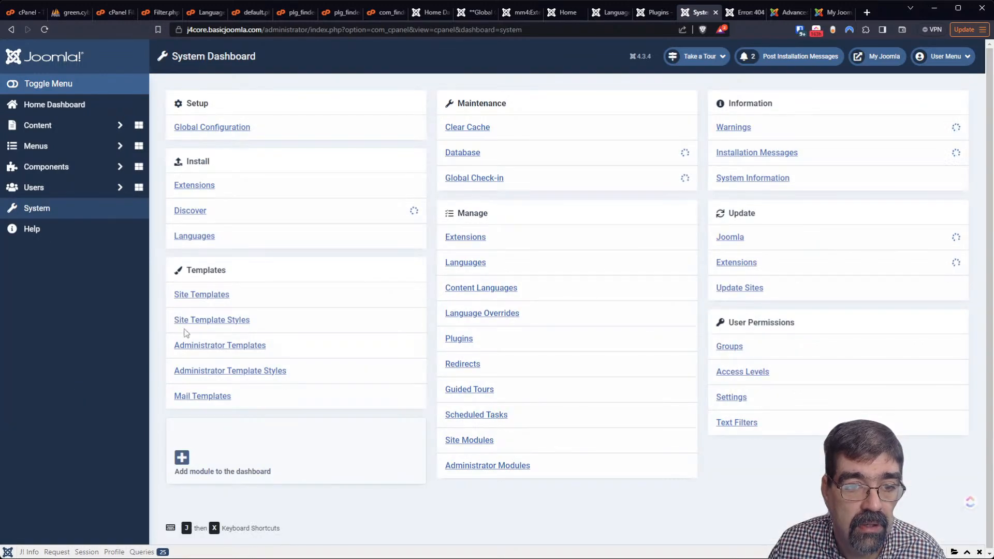
{"action": "left_click", "coordinate": [190, 210]}
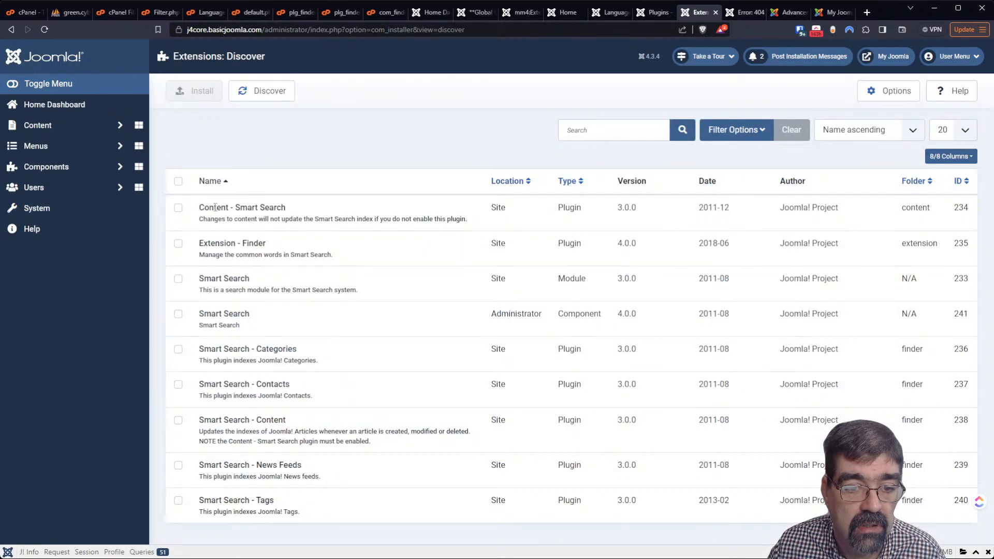
{"action": "left_click", "coordinate": [178, 181]}
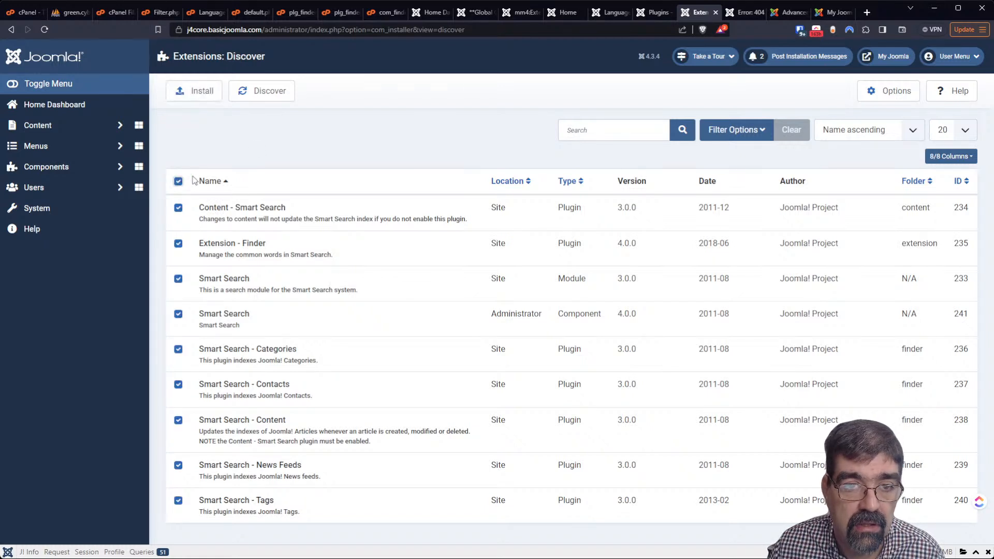
{"action": "left_click", "coordinate": [200, 95]}
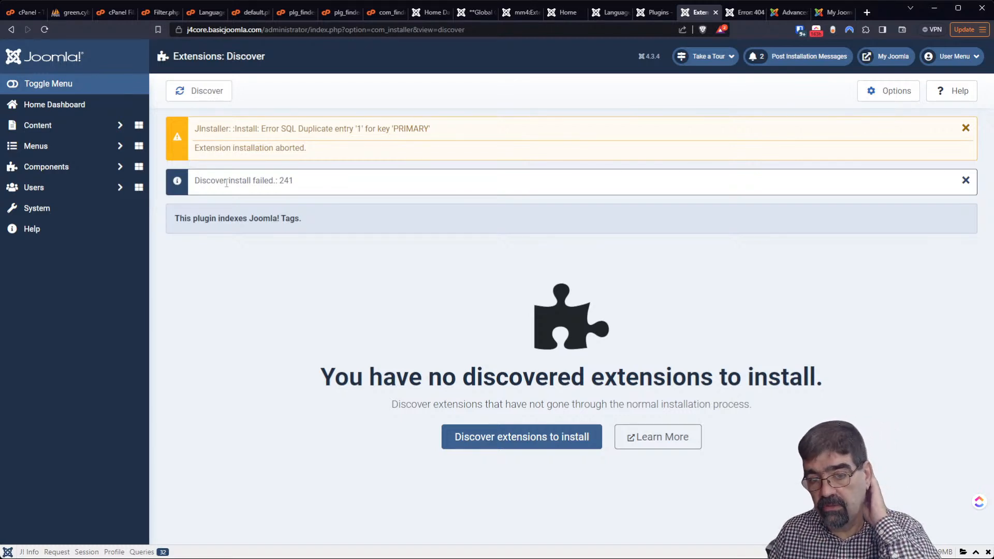
Go to Components > Smart Search > Index
{"action": "left_click", "coordinate": [65, 170]}
{"action": "left_click", "coordinate": [54, 252]}
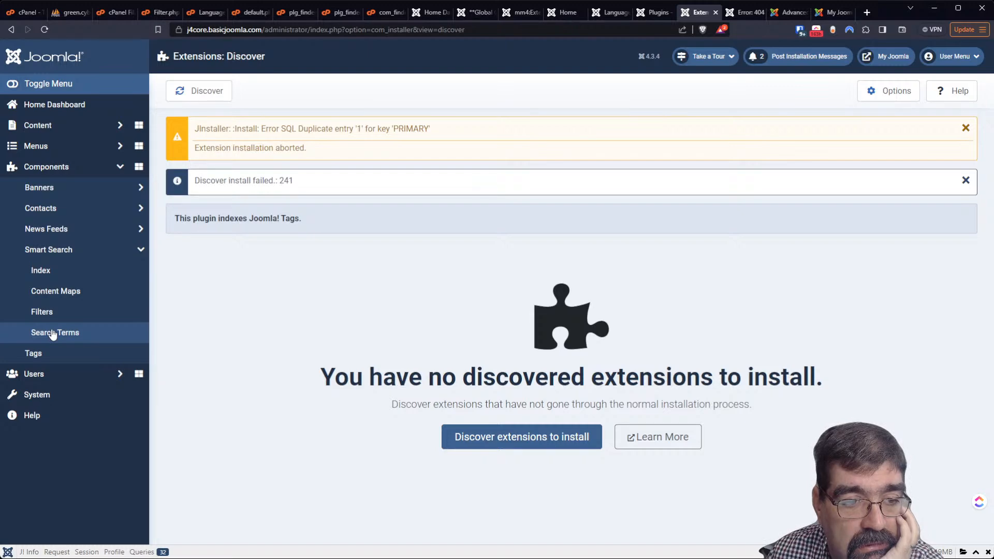
{"action": "left_click", "coordinate": [38, 271]}
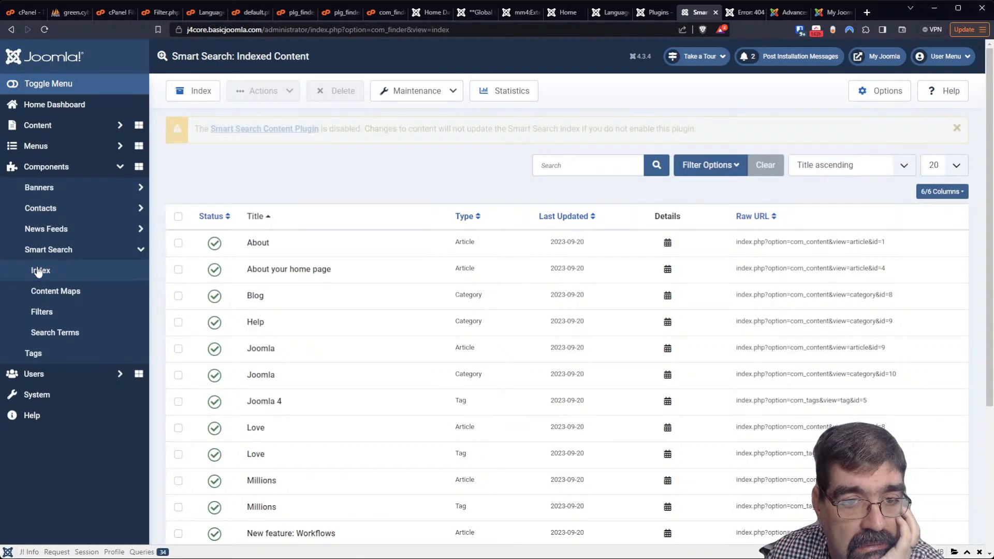
Enable the Content - Smart Search plugin and save it
{"action": "left_click", "coordinate": [263, 128]}
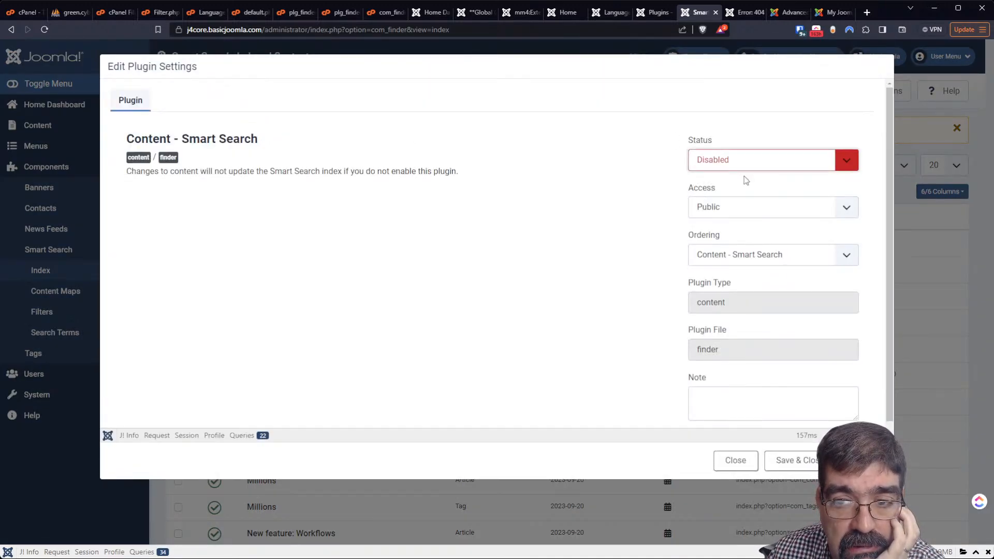
{"action": "left_click", "coordinate": [745, 179]}
{"action": "left_click", "coordinate": [786, 460]}
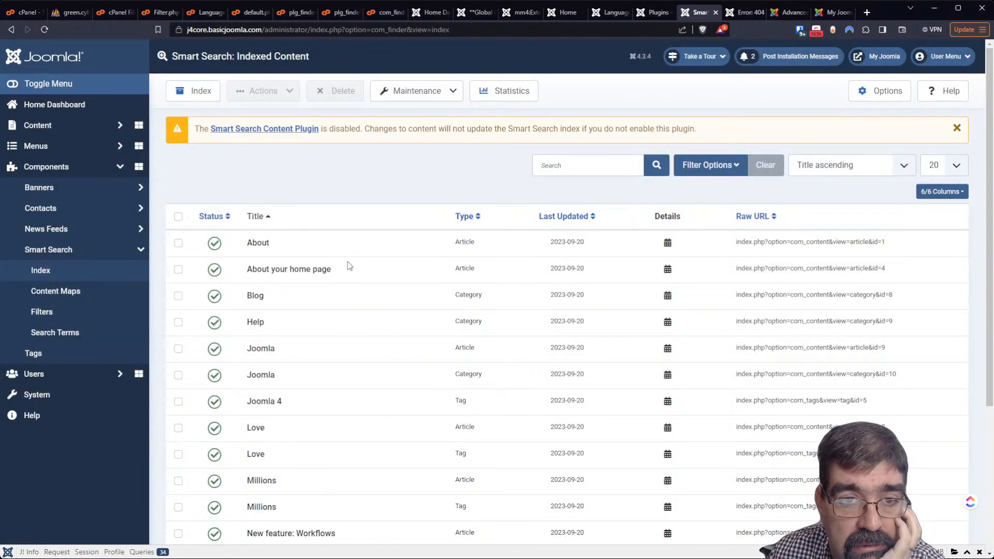
Clear the whole Smart Search index and run the indexer
{"action": "left_click", "coordinate": [451, 97]}
{"action": "left_click", "coordinate": [412, 134]}
{"action": "left_click", "coordinate": [549, 99]}
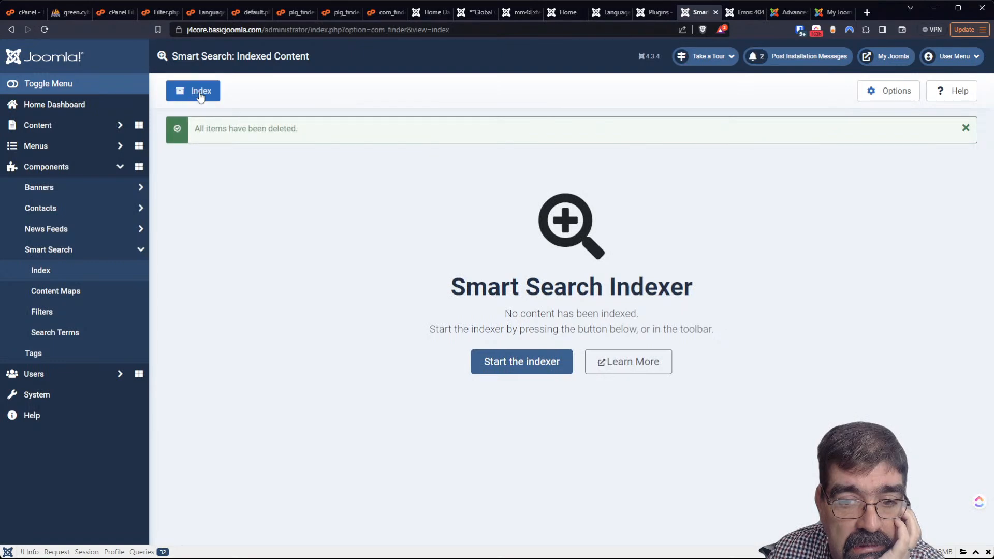
{"action": "left_click", "coordinate": [498, 357]}
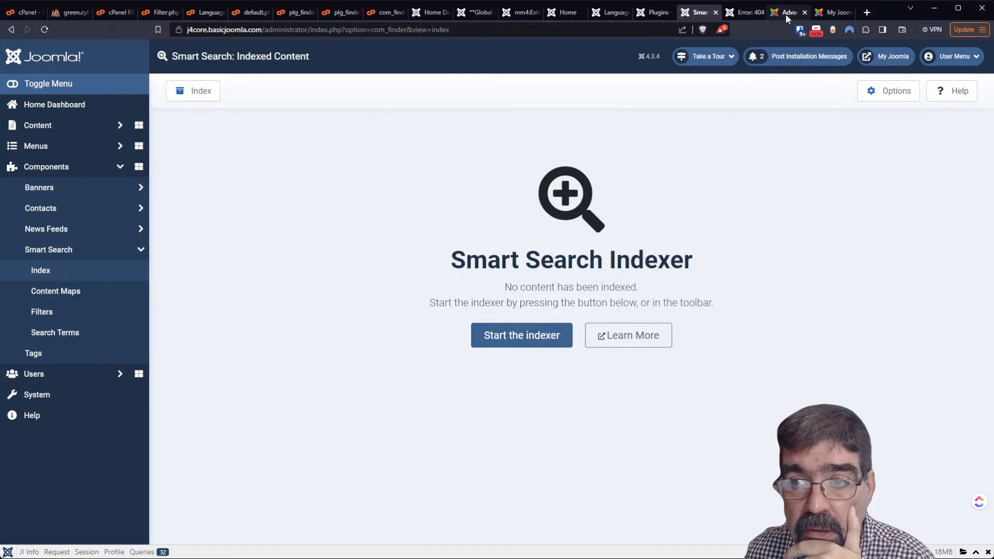
{"action": "left_click", "coordinate": [742, 14]}
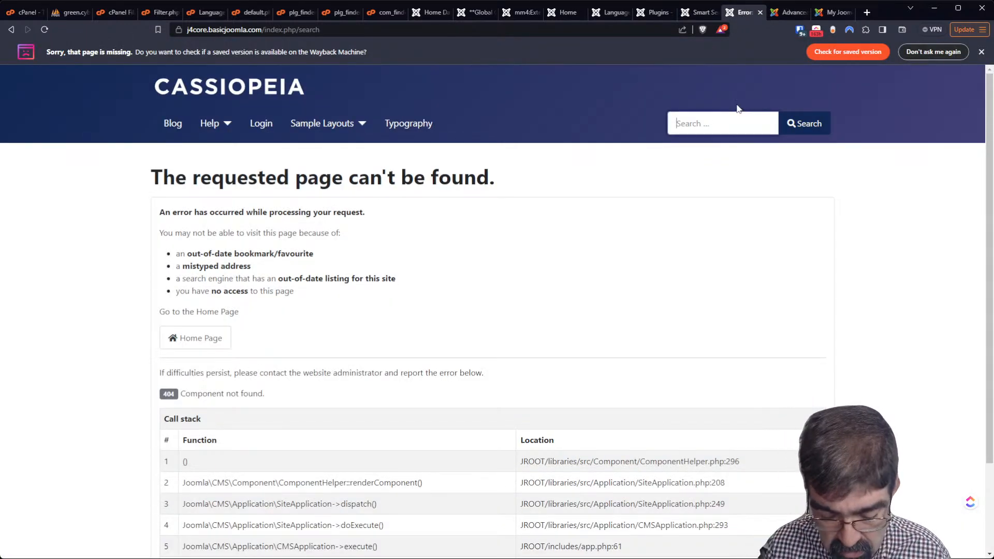
Search the front-end site for 'your' and check that it shows No Results Found
{"action": "type", "text": "your"}
{"action": "key", "text": "Return"}
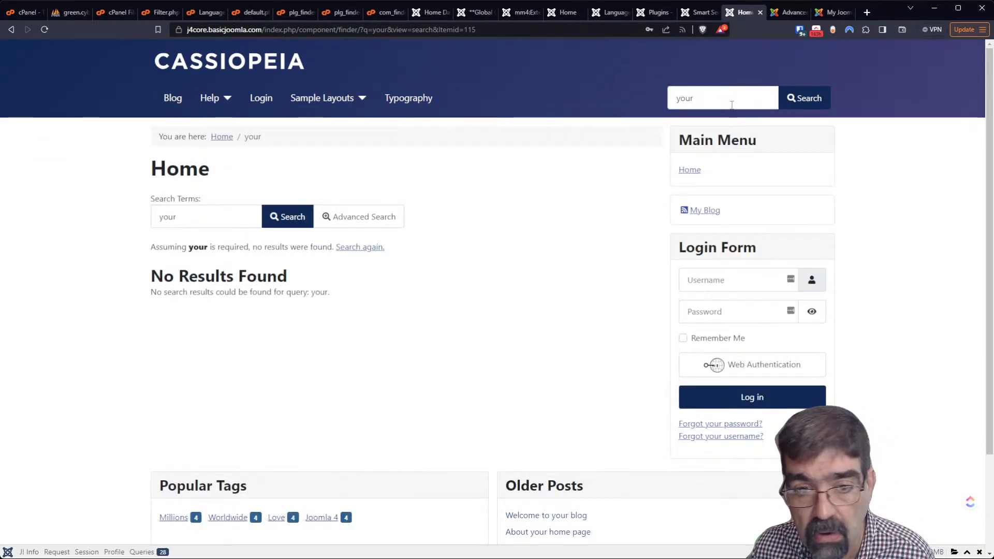
{"action": "scroll", "coordinate": [507, 257], "scroll_direction": "down", "scroll_amount": 2}
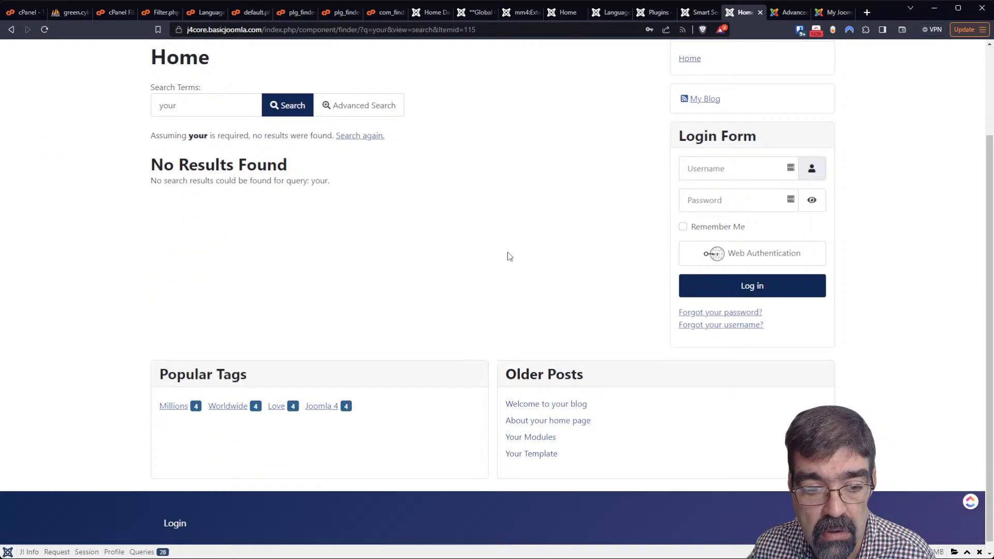
{"action": "scroll", "coordinate": [508, 257], "scroll_direction": "up", "scroll_amount": 2}
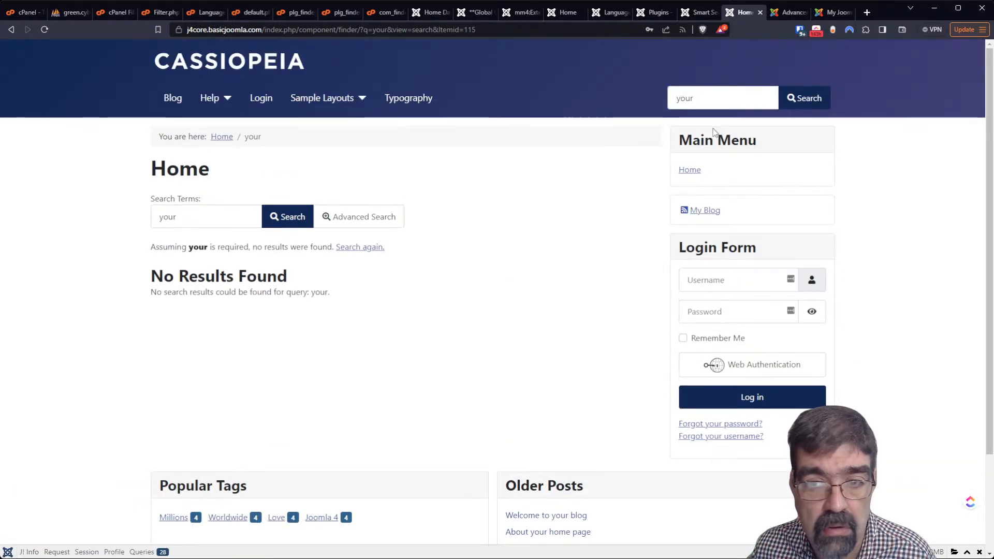
{"action": "left_click", "coordinate": [719, 102]}
{"action": "key", "text": "Return"}
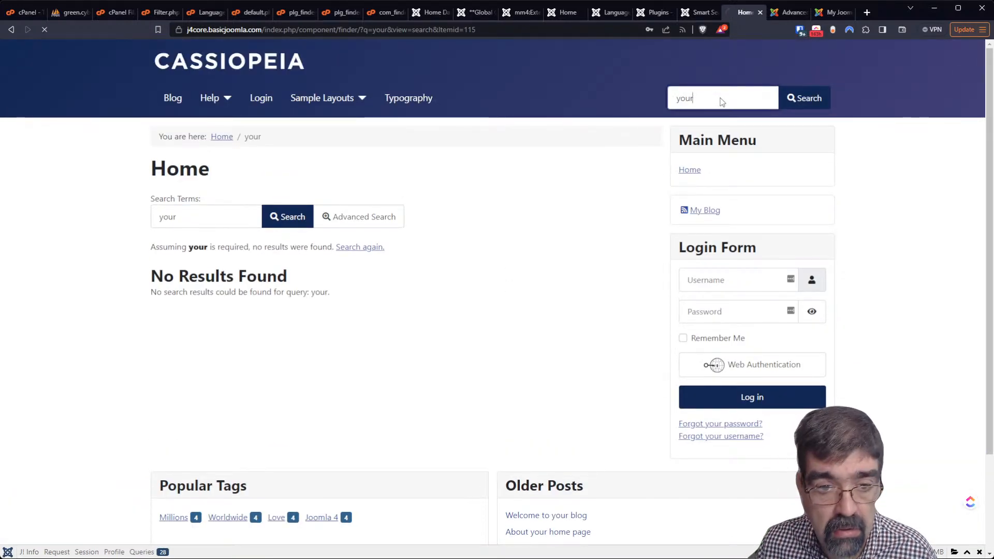
{"action": "scroll", "coordinate": [453, 197], "scroll_direction": "down", "scroll_amount": 10}
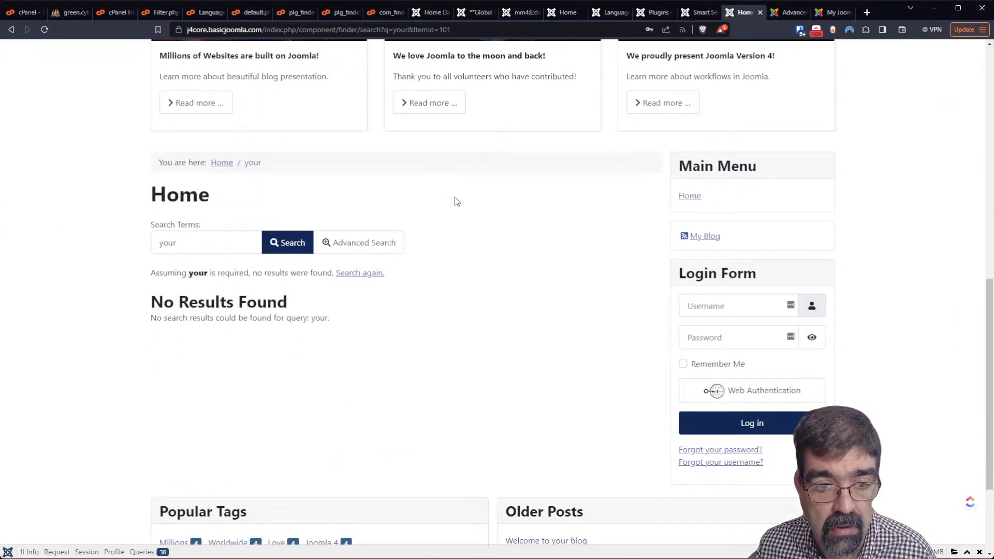
{"action": "scroll", "coordinate": [453, 202], "scroll_direction": "down", "scroll_amount": 3}
{"action": "scroll", "coordinate": [453, 201], "scroll_direction": "up", "scroll_amount": 13}
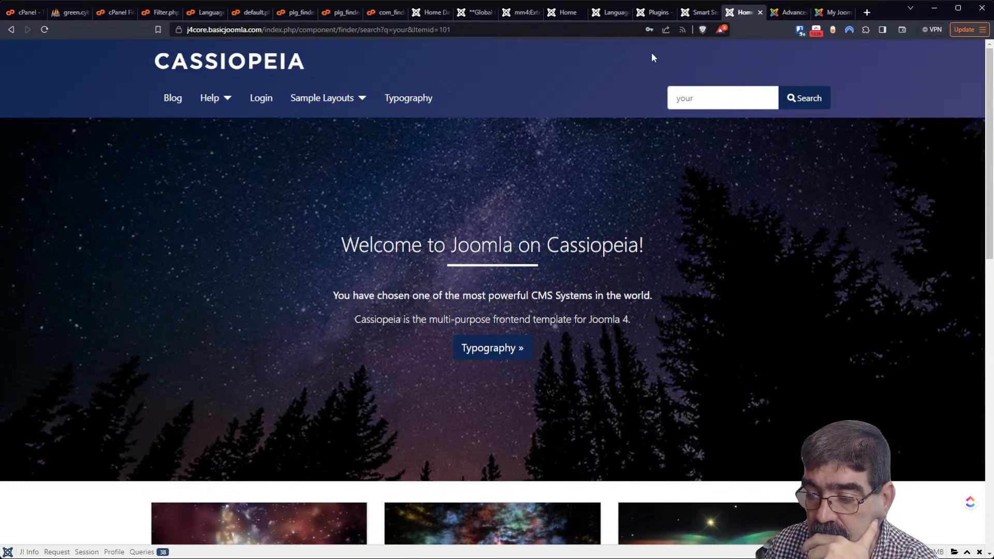
{"action": "scroll", "coordinate": [668, 176], "scroll_direction": "down", "scroll_amount": 10}
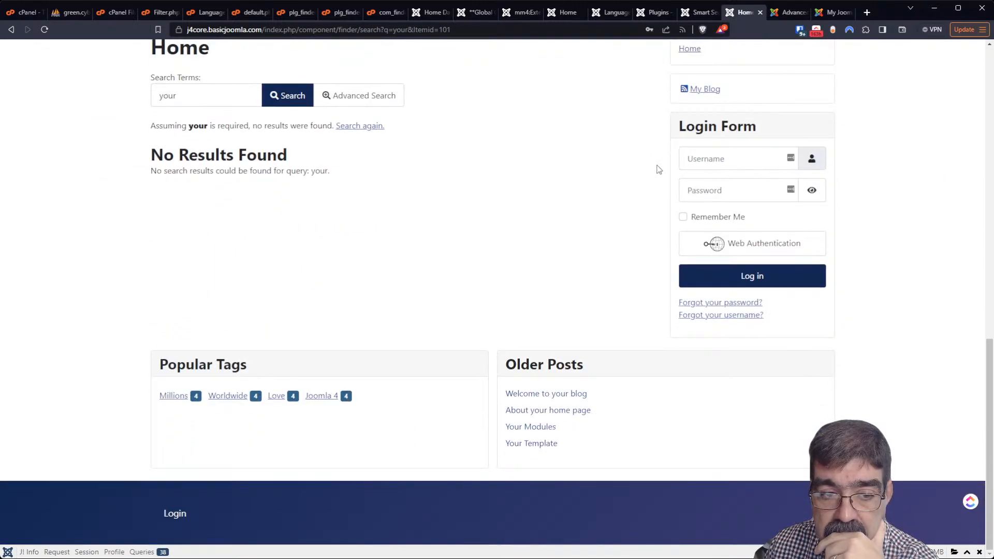
{"action": "scroll", "coordinate": [658, 168], "scroll_direction": "up", "scroll_amount": 10}
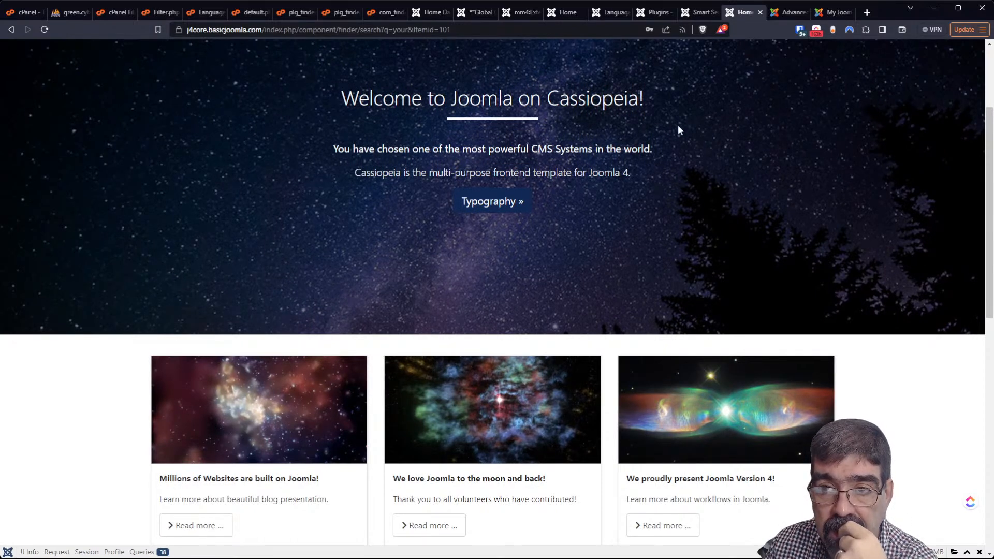
{"action": "left_click", "coordinate": [695, 14]}
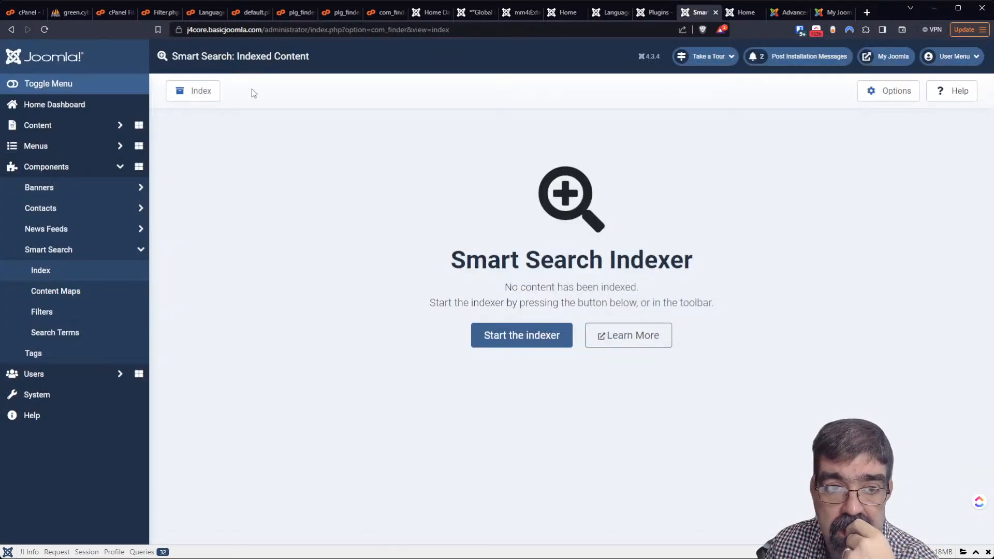
Start the Smart Search indexer once more, then go to the System Dashboard
{"action": "left_click", "coordinate": [193, 91]}
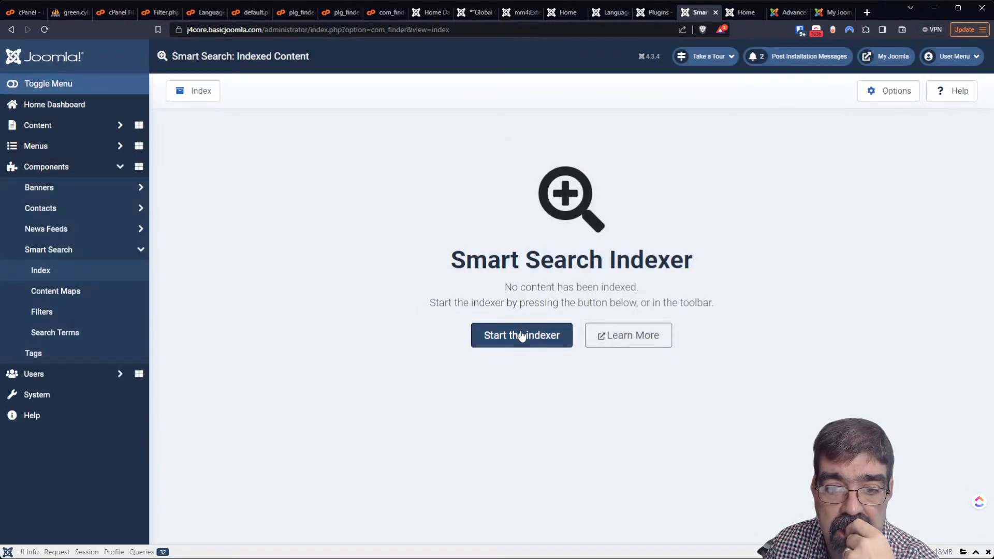
{"action": "left_click", "coordinate": [521, 341]}
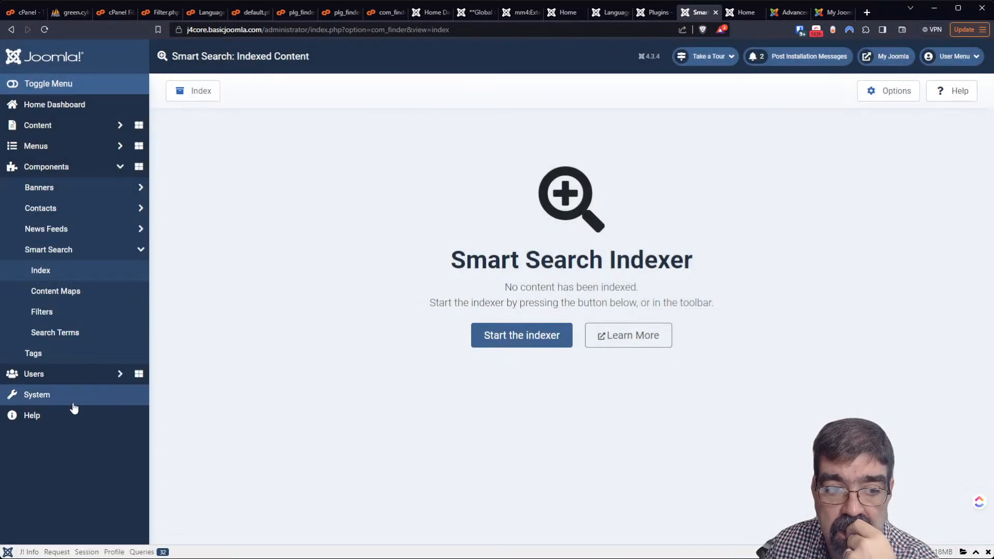
{"action": "left_click", "coordinate": [64, 403]}
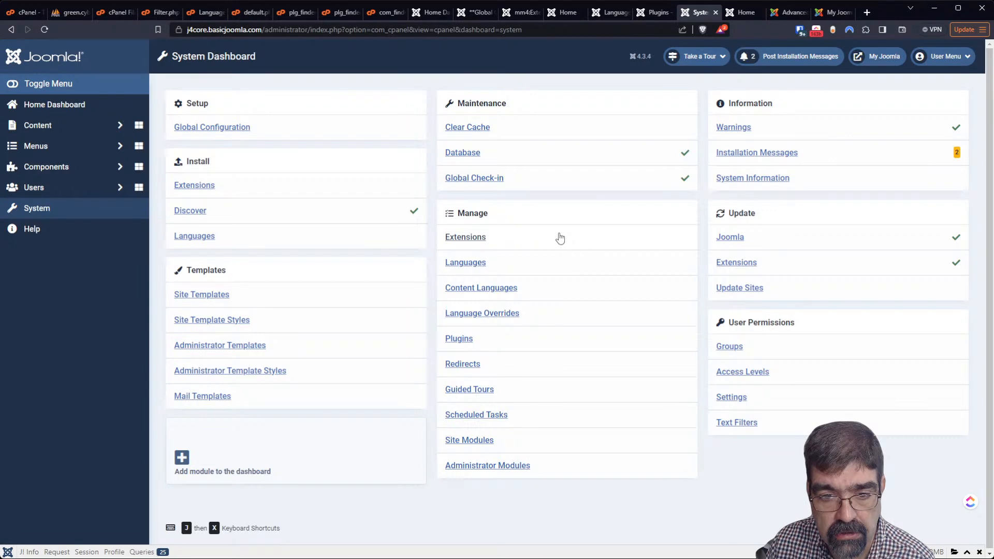
Enable all the Smart Search plugins in the Plugins manager
{"action": "left_click", "coordinate": [458, 344]}
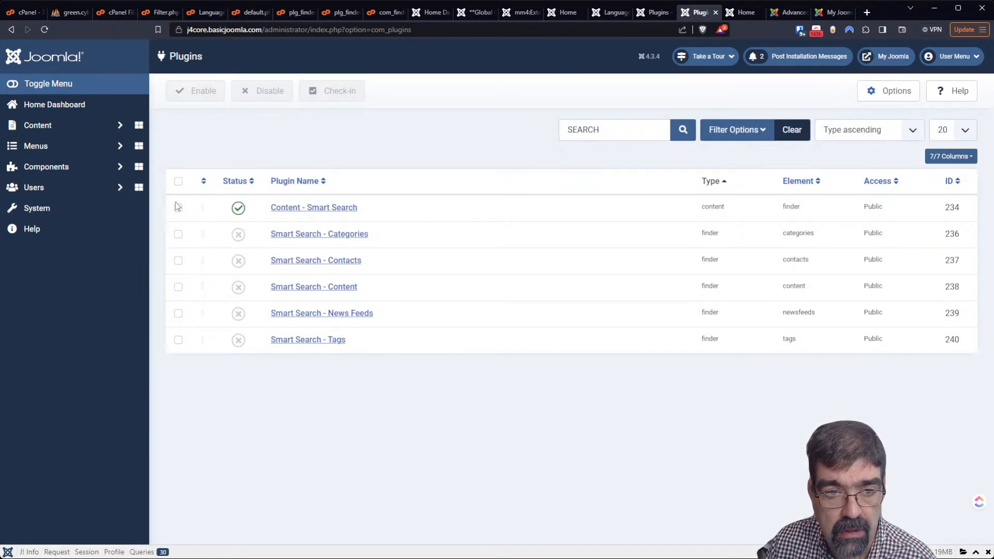
{"action": "left_click", "coordinate": [179, 182]}
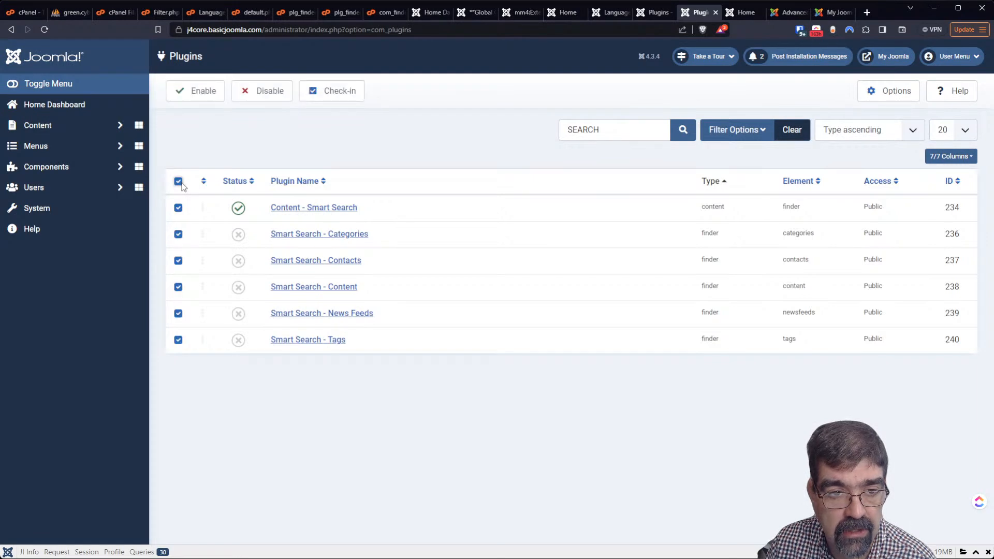
{"action": "left_click", "coordinate": [206, 92]}
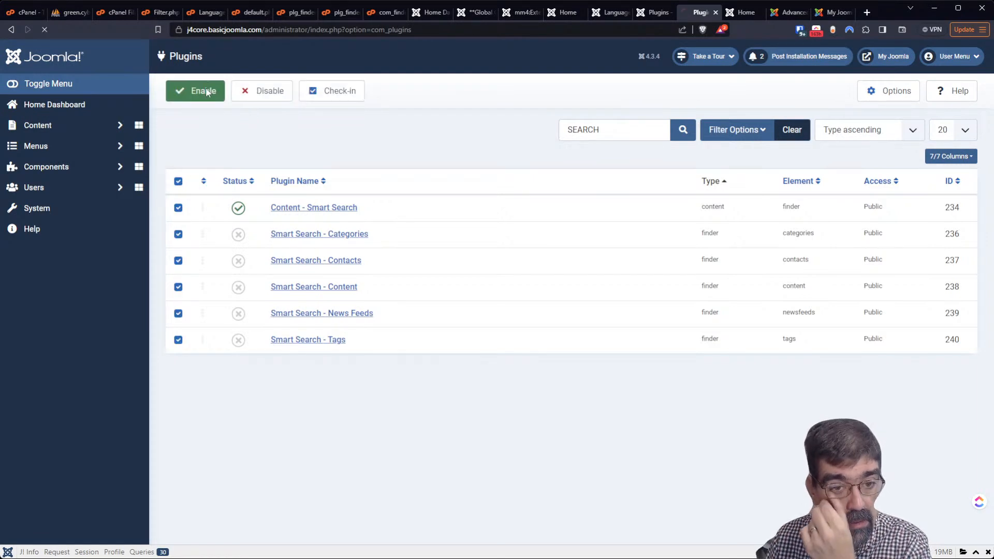
Run the indexer from Components > Smart Search > Index to repopulate articles, categories and tags
{"action": "left_click", "coordinate": [75, 216]}
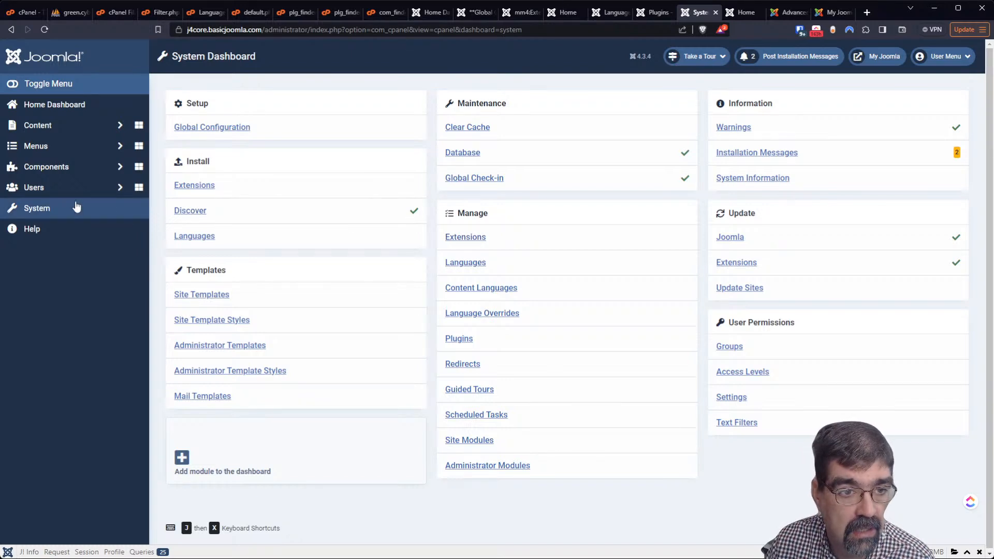
{"action": "left_click", "coordinate": [56, 171]}
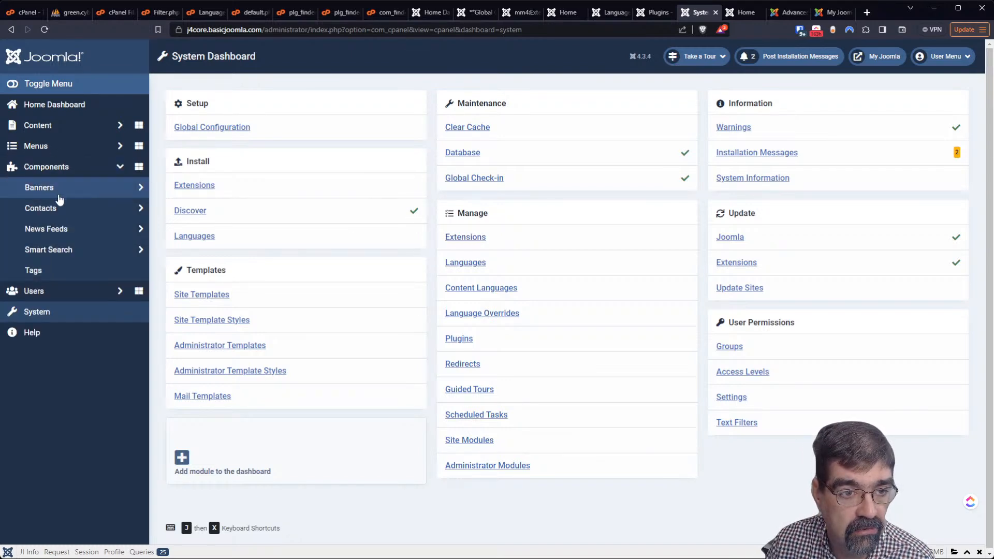
{"action": "left_click", "coordinate": [59, 250]}
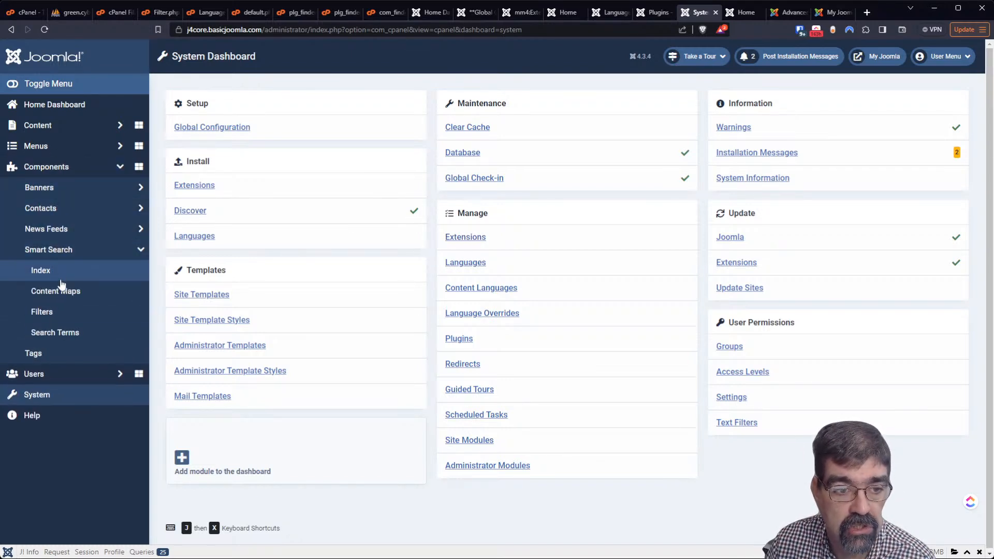
{"action": "left_click", "coordinate": [56, 270]}
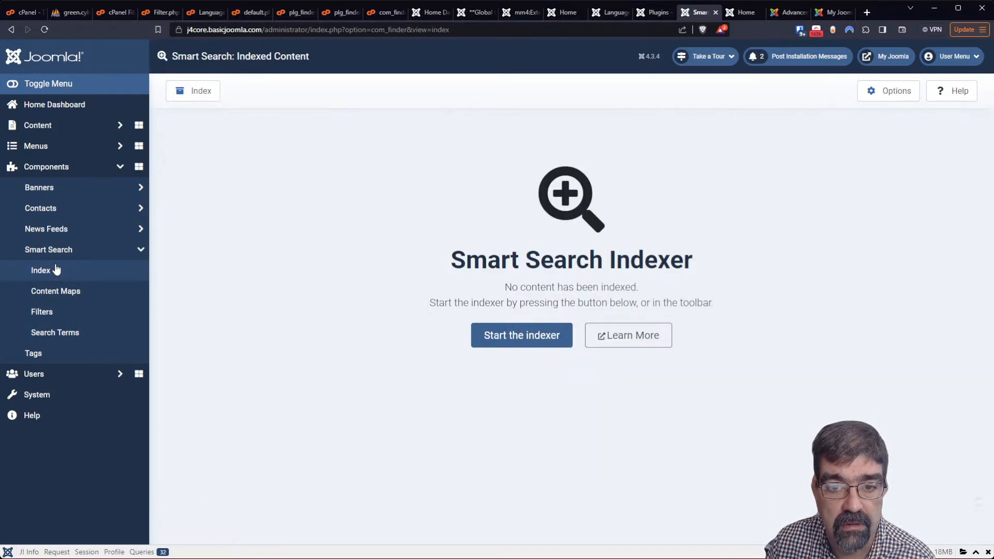
{"action": "left_click", "coordinate": [514, 333]}
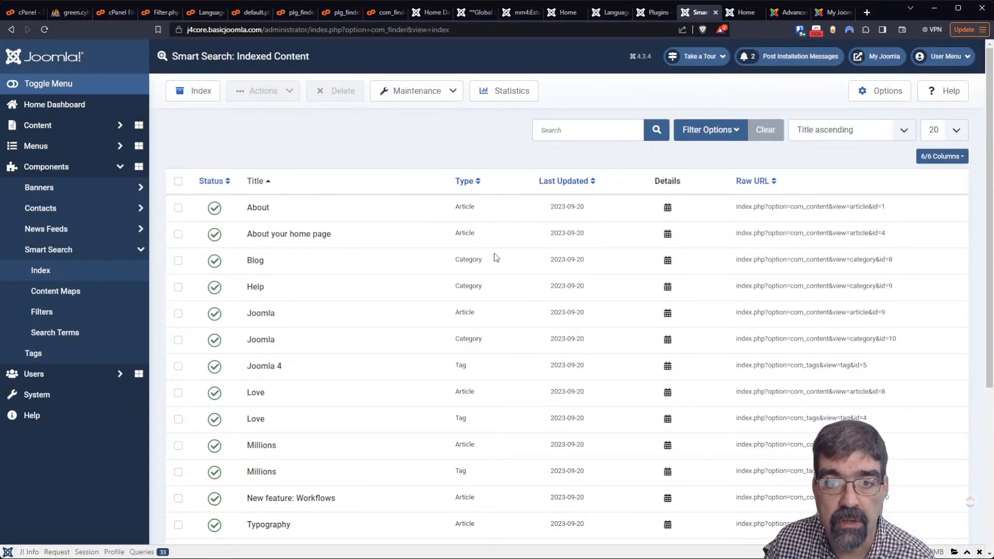
{"action": "left_click", "coordinate": [743, 13]}
{"action": "scroll", "coordinate": [880, 155], "scroll_direction": "up", "scroll_amount": 3}
Rerun the front-end search for 'your' and copy the PLG_FINDER_QUERY_FILTER_BRANCH_S_BLOG category label
{"action": "left_click", "coordinate": [740, 96]}
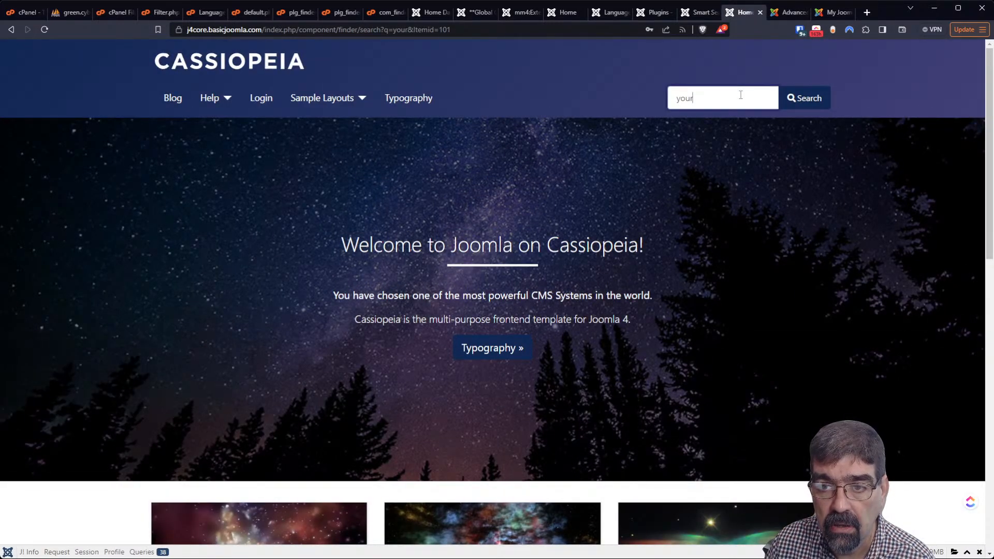
{"action": "key", "text": "Return"}
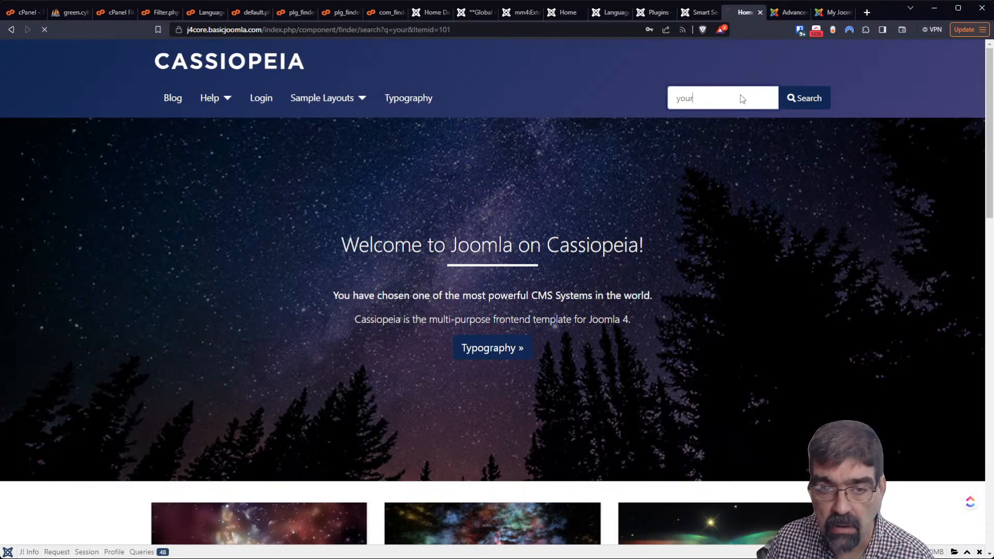
{"action": "scroll", "coordinate": [456, 207], "scroll_direction": "down", "scroll_amount": 10}
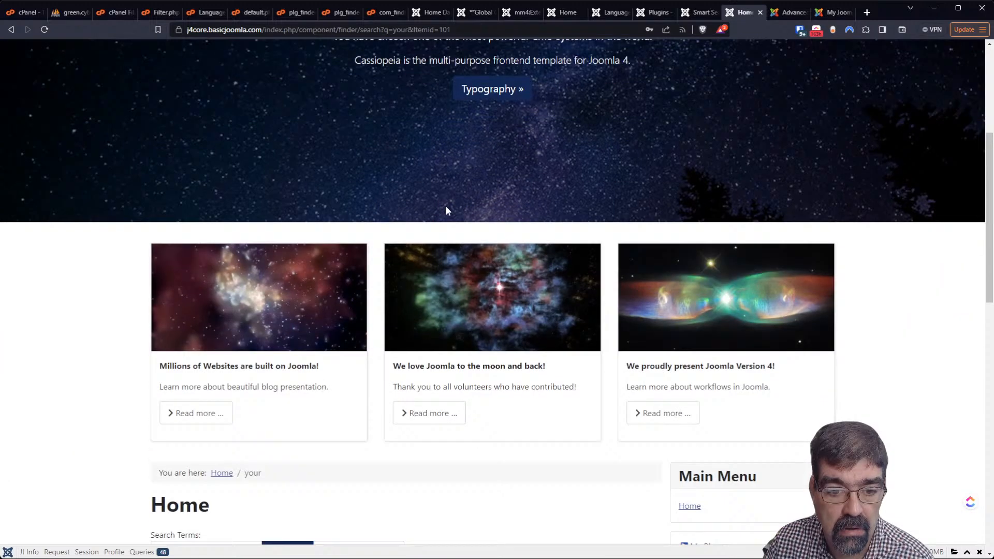
{"action": "scroll", "coordinate": [443, 211], "scroll_direction": "down", "scroll_amount": 4}
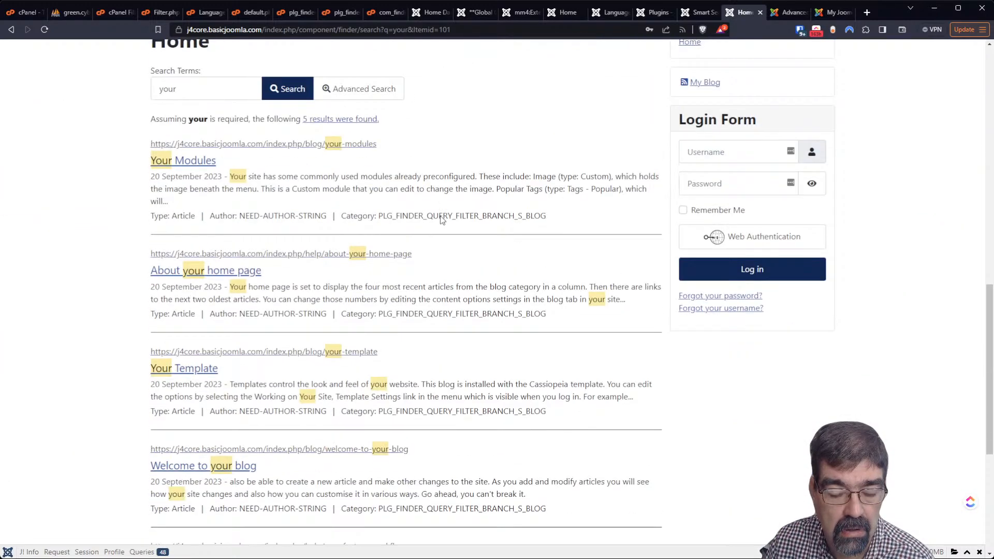
{"action": "scroll", "coordinate": [441, 217], "scroll_direction": "down", "scroll_amount": 3}
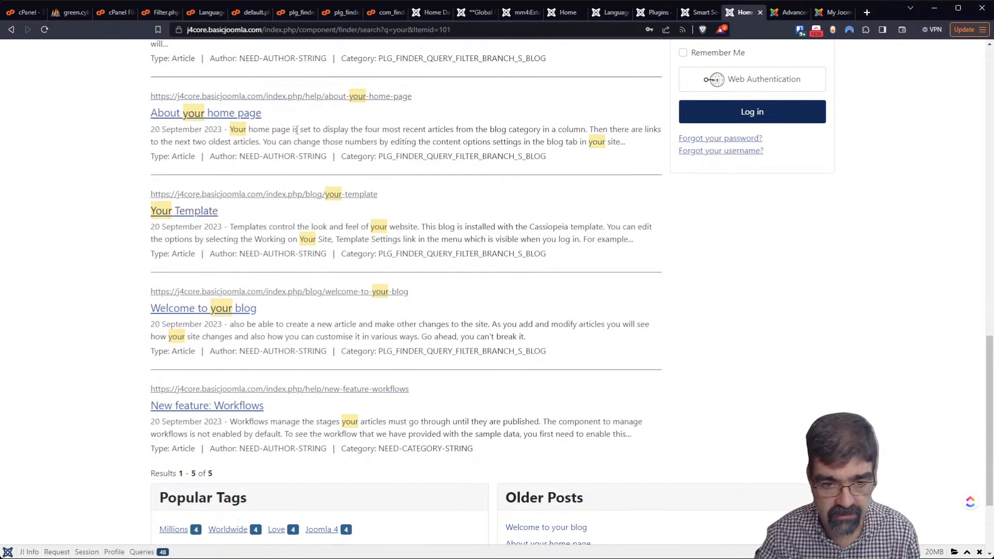
{"action": "left_click_drag", "start_coordinate": [380, 350], "coordinate": [553, 356]}
{"action": "key", "text": "ctrl+c"}
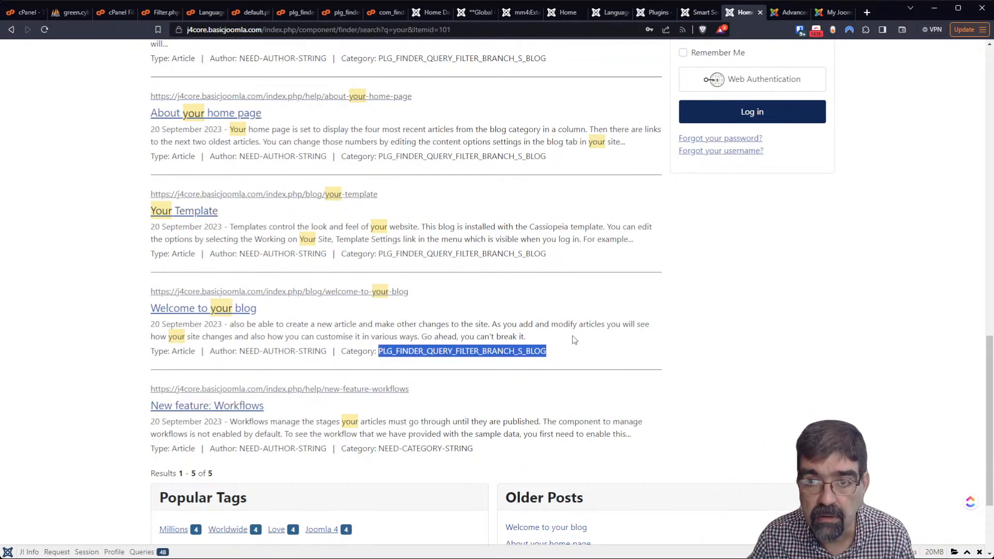
{"action": "left_click", "coordinate": [68, 6]}
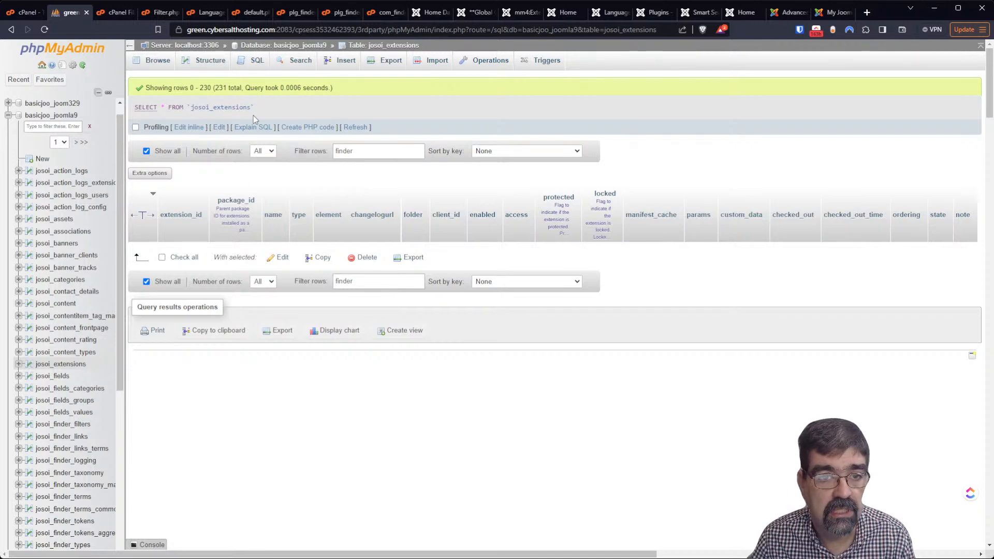
Search the whole database for the pasted category label as an exact-phrase substring
{"action": "left_click", "coordinate": [300, 46]}
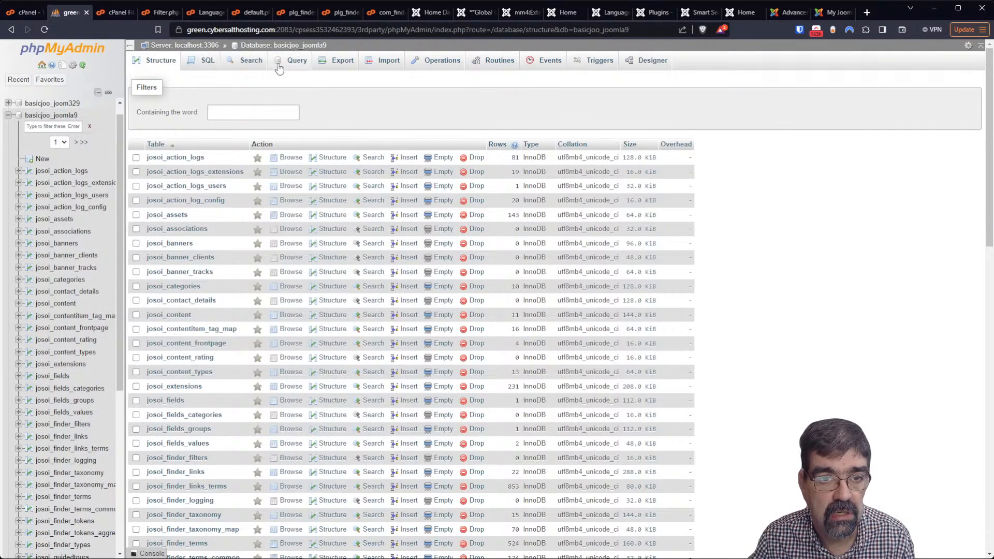
{"action": "left_click", "coordinate": [251, 62]}
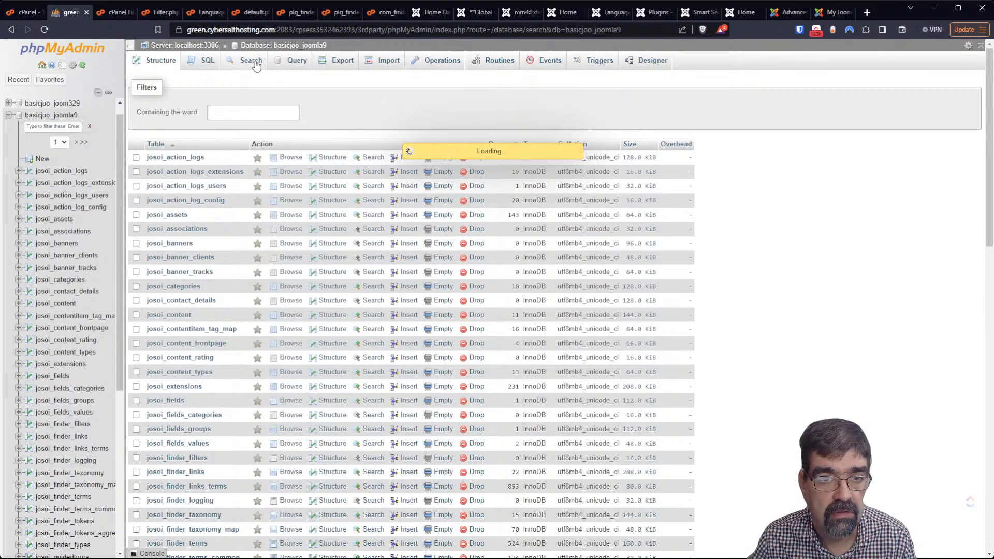
{"action": "left_click", "coordinate": [269, 121]}
{"action": "key", "text": "ctrl+v"}
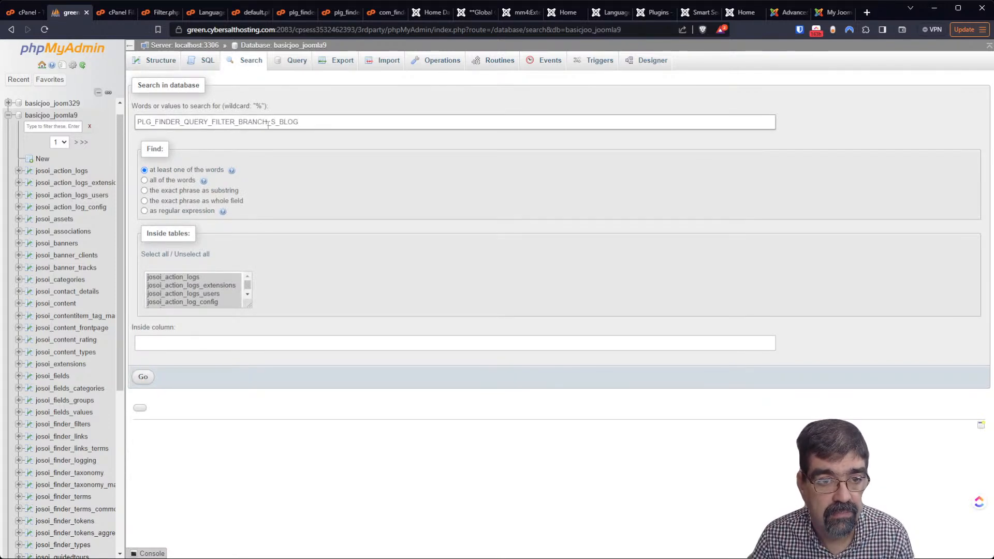
{"action": "left_click", "coordinate": [145, 190]}
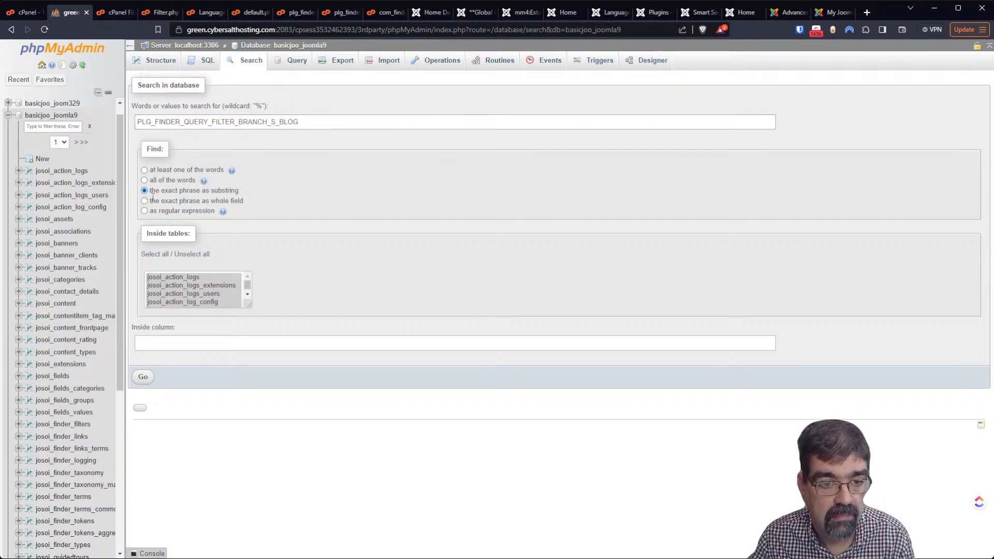
{"action": "left_click", "coordinate": [143, 377]}
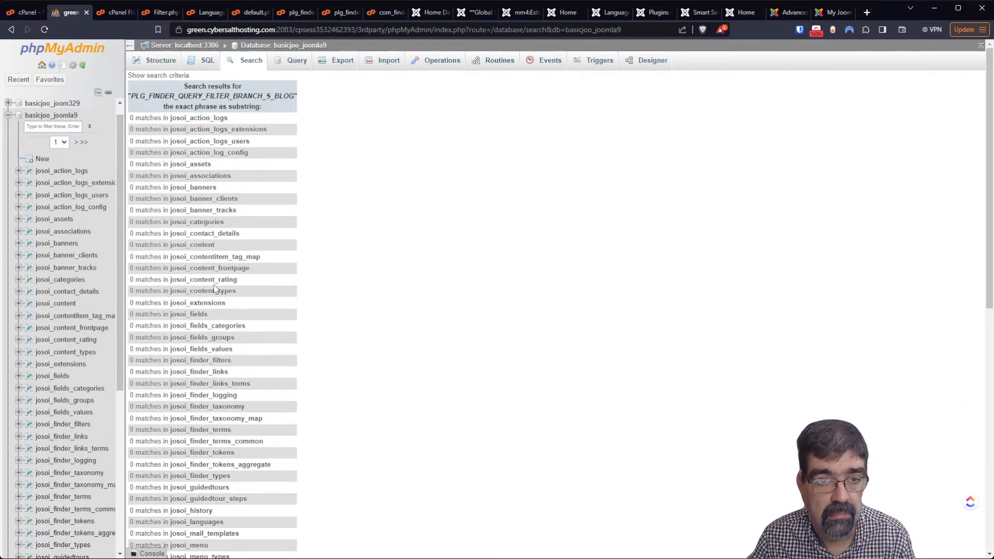
{"action": "scroll", "coordinate": [215, 288], "scroll_direction": "down", "scroll_amount": 15}
{"action": "scroll", "coordinate": [206, 386], "scroll_direction": "up", "scroll_amount": 13}
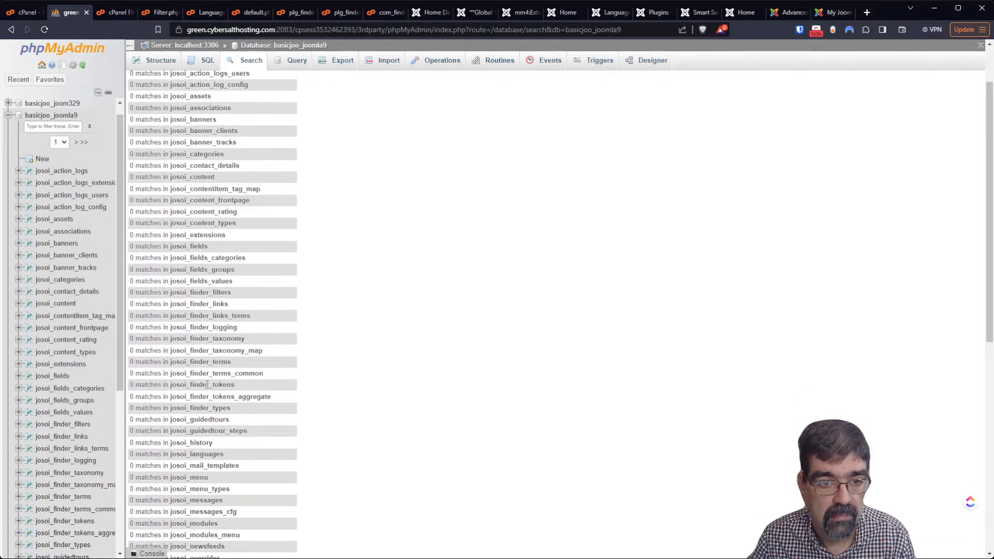
{"action": "scroll", "coordinate": [207, 338], "scroll_direction": "up", "scroll_amount": 2}
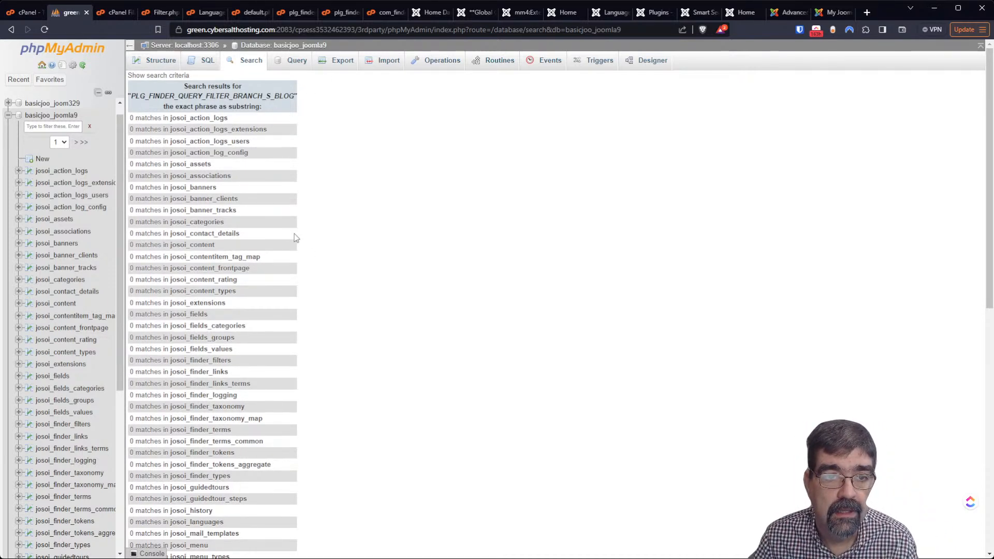
Search the database for 'finder php', which finds 0 matches in every table
{"action": "left_click", "coordinate": [253, 61]}
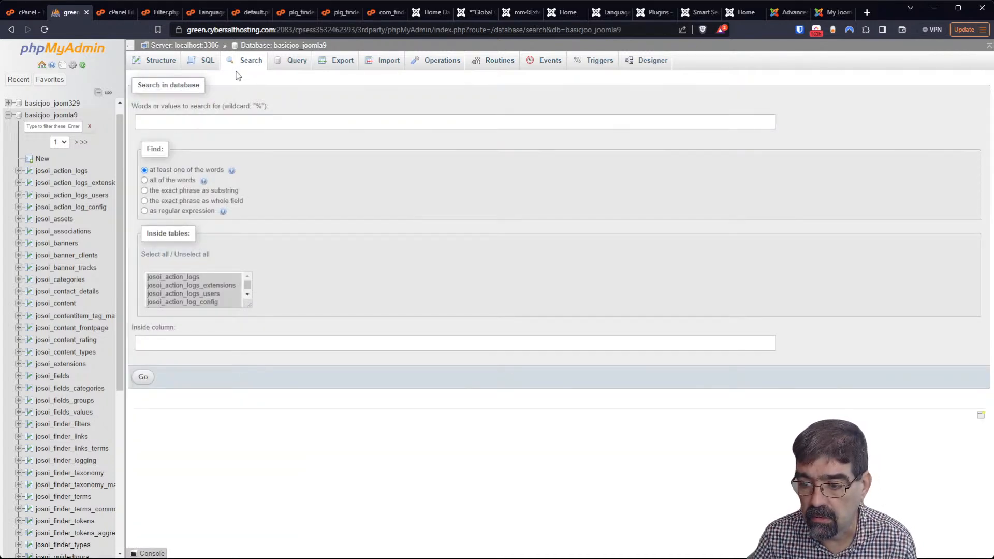
{"action": "left_click", "coordinate": [164, 122]}
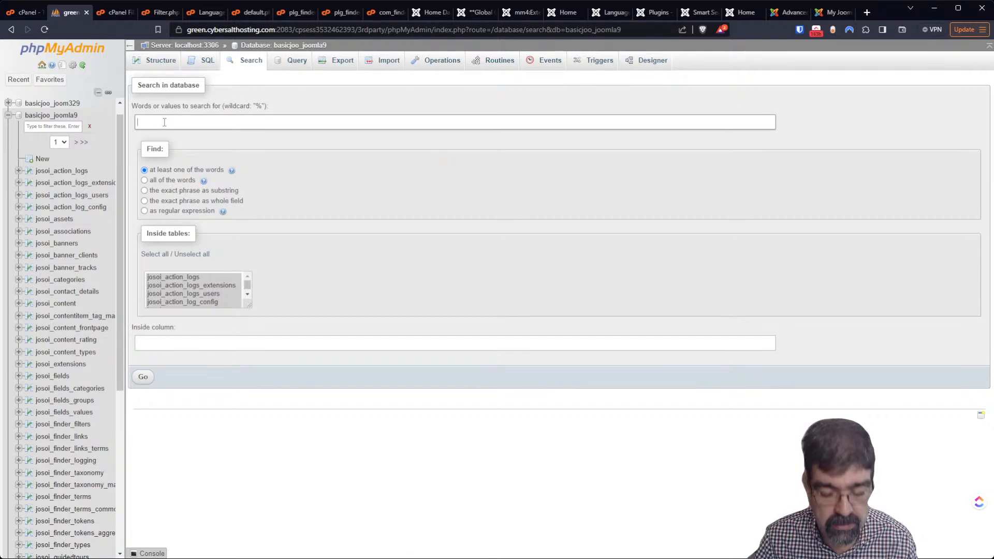
{"action": "type", "text": "finder php"}
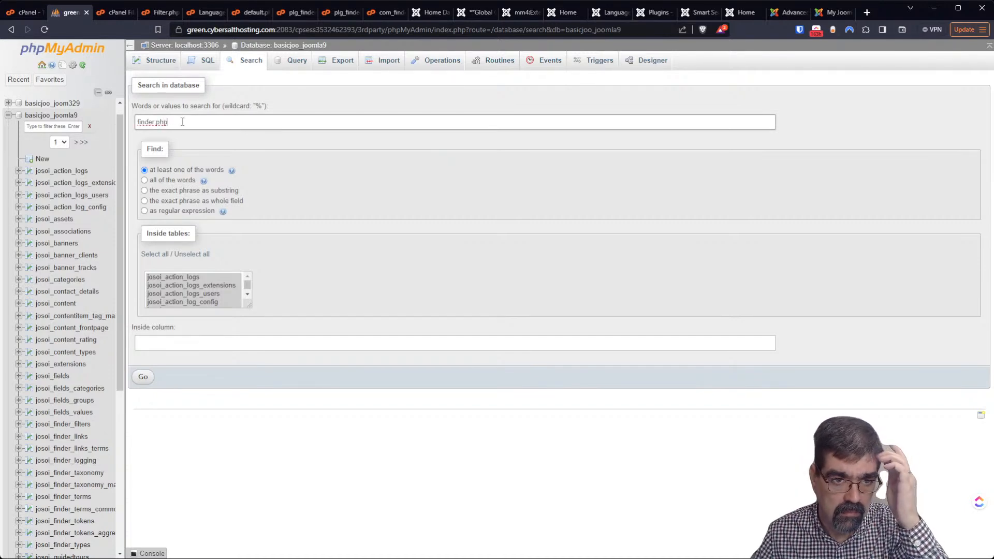
{"action": "left_click", "coordinate": [142, 378]}
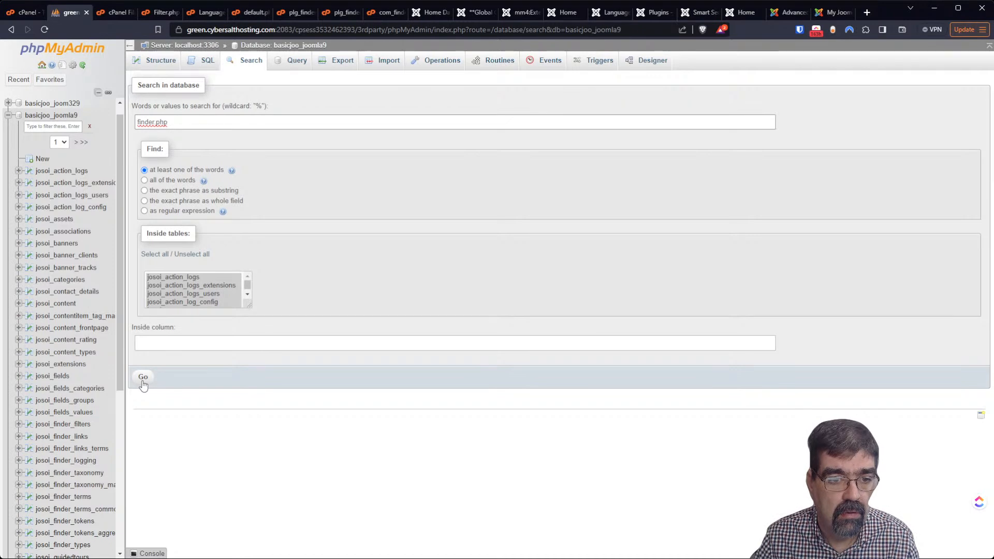
{"action": "scroll", "coordinate": [222, 316], "scroll_direction": "down", "scroll_amount": 10}
{"action": "scroll", "coordinate": [223, 316], "scroll_direction": "up", "scroll_amount": 10}
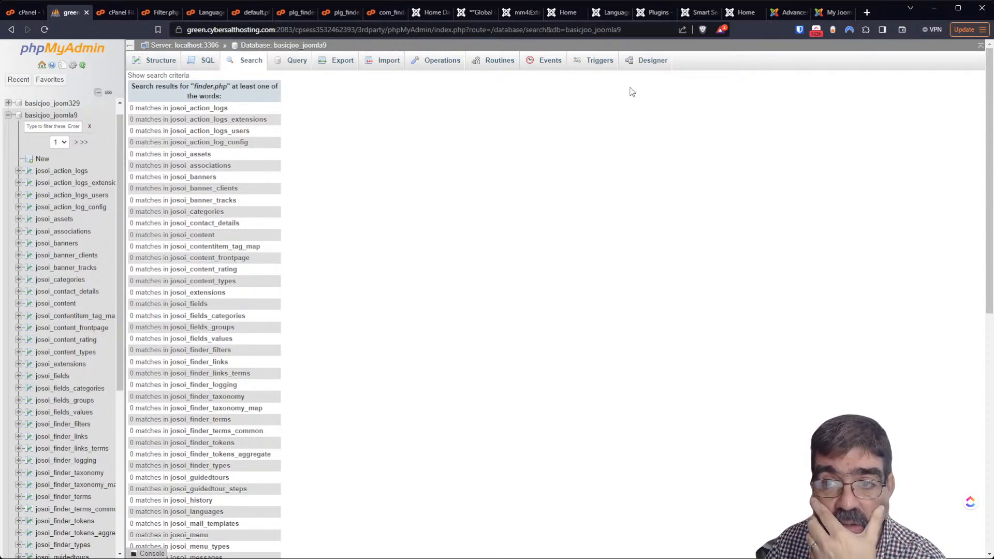
{"action": "left_click", "coordinate": [745, 15]}
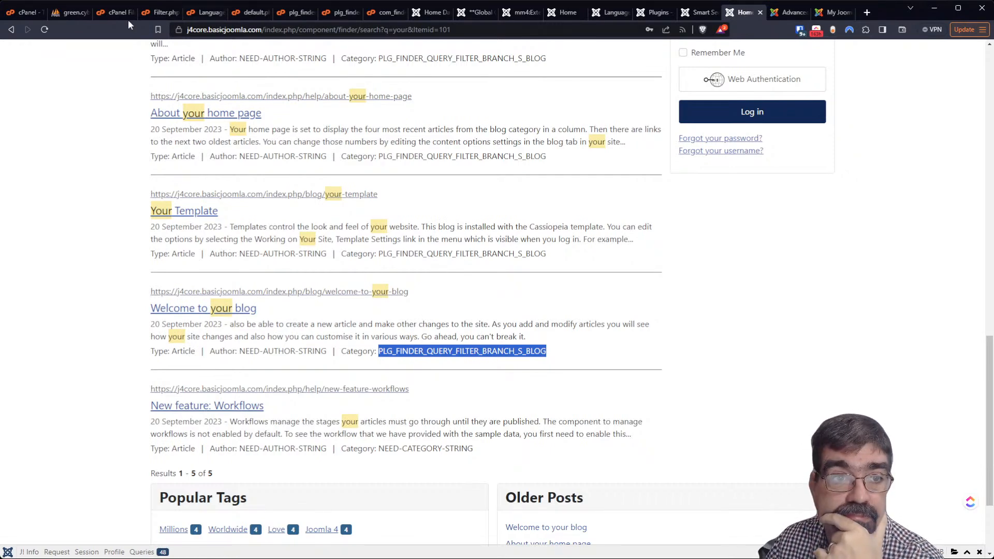
Search the database for 'branch' and browse the 4 matching josoi_overrider rows
{"action": "left_click", "coordinate": [66, 14]}
{"action": "left_click", "coordinate": [248, 61]}
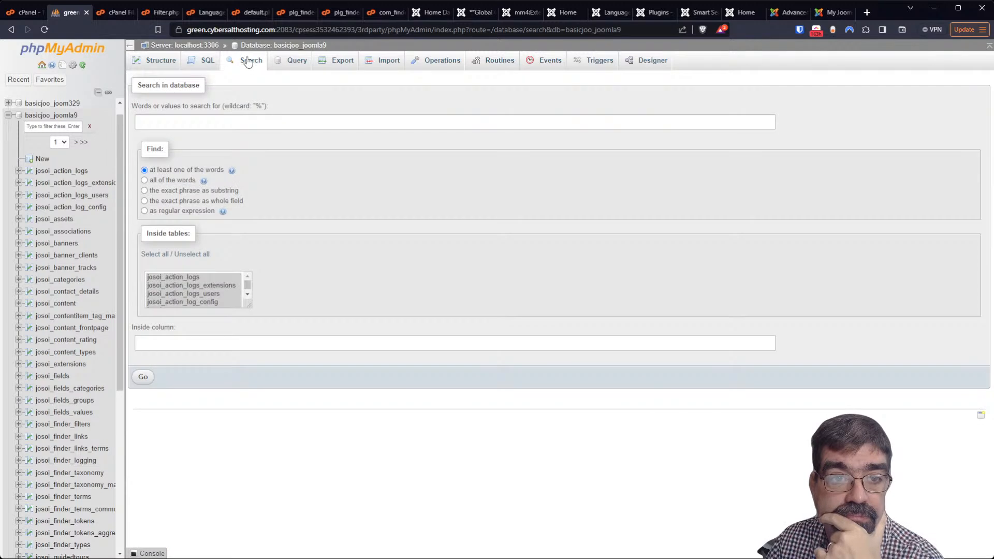
{"action": "type", "text": "branch"}
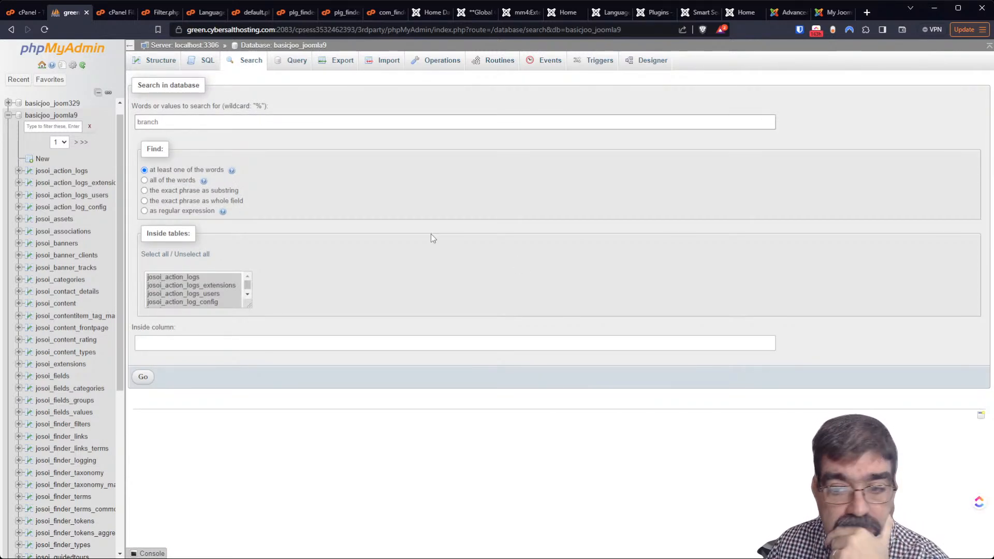
{"action": "left_click", "coordinate": [142, 378]}
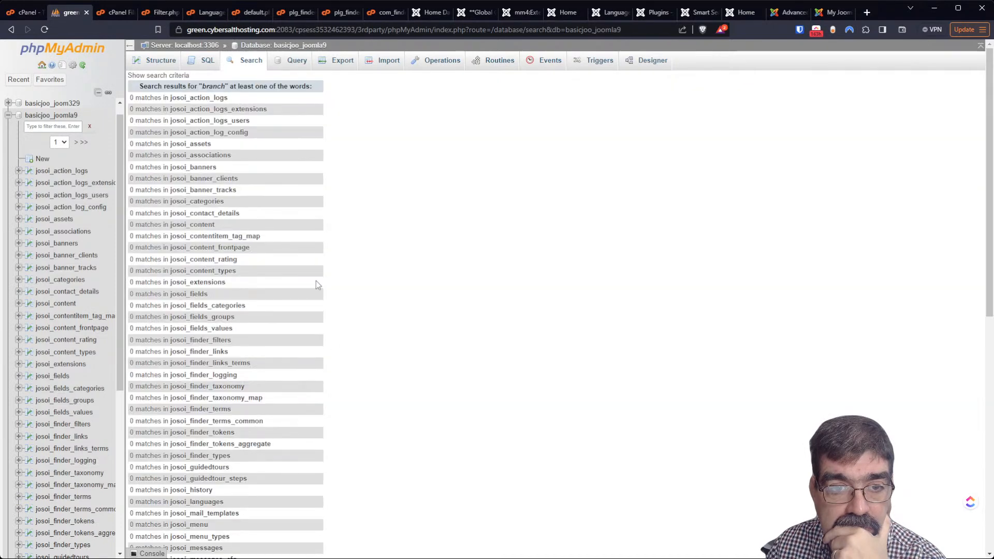
{"action": "scroll", "coordinate": [294, 228], "scroll_direction": "down", "scroll_amount": 5}
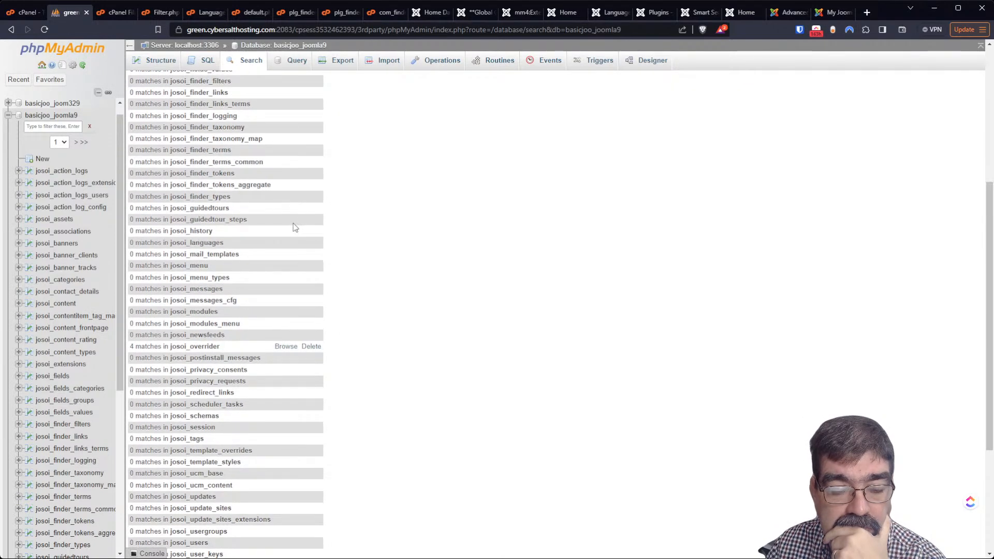
{"action": "scroll", "coordinate": [293, 224], "scroll_direction": "down", "scroll_amount": 4}
{"action": "scroll", "coordinate": [287, 241], "scroll_direction": "up", "scroll_amount": 2}
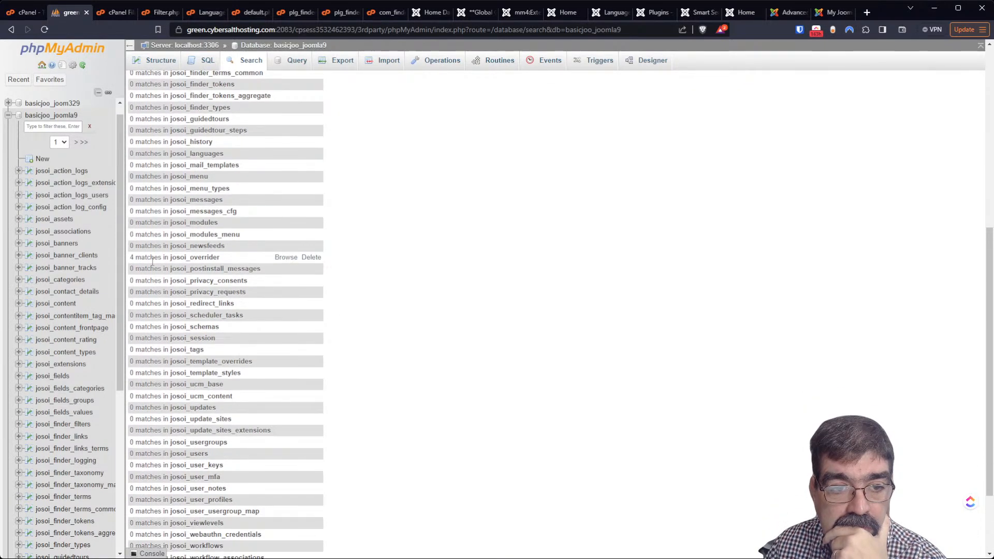
{"action": "left_click", "coordinate": [287, 259]}
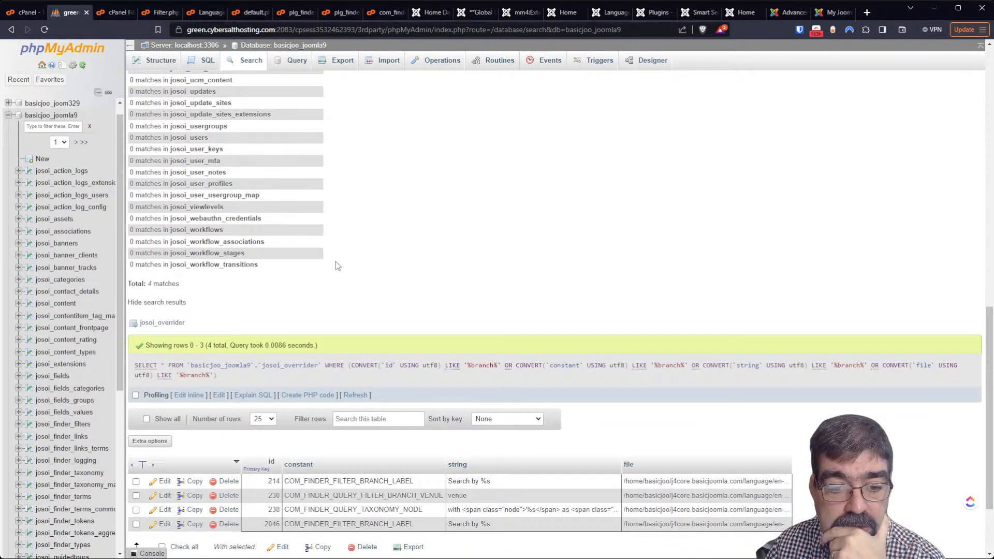
{"action": "scroll", "coordinate": [335, 262], "scroll_direction": "down", "scroll_amount": 2}
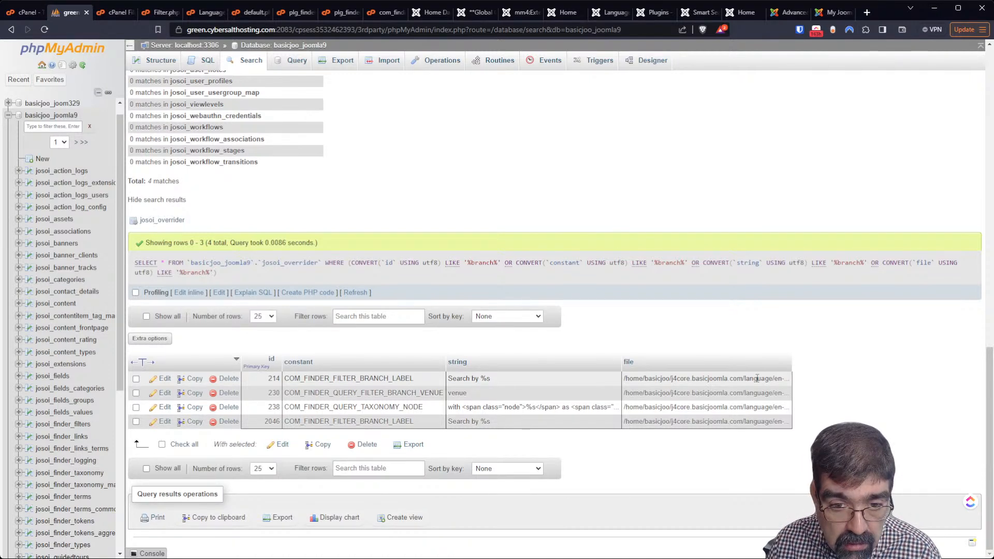
Open override row 214 for editing and compare it with the frontend search results
{"action": "left_click", "coordinate": [163, 379]}
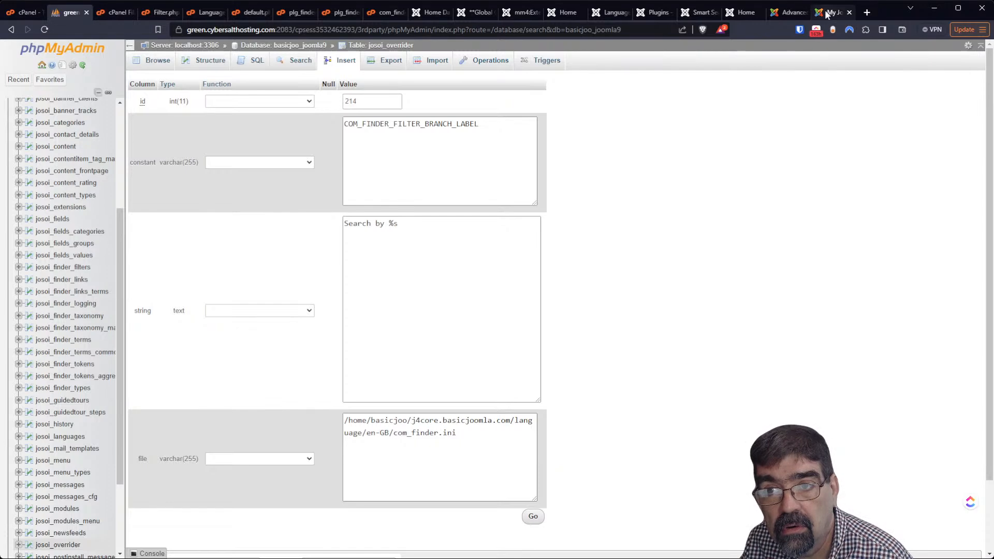
{"action": "left_click", "coordinate": [744, 13]}
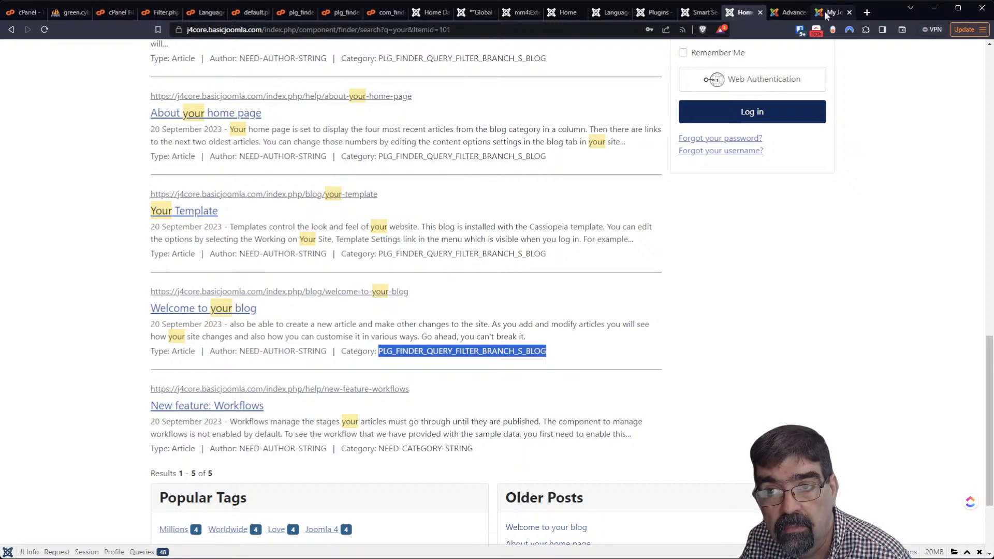
{"action": "left_click", "coordinate": [70, 12]}
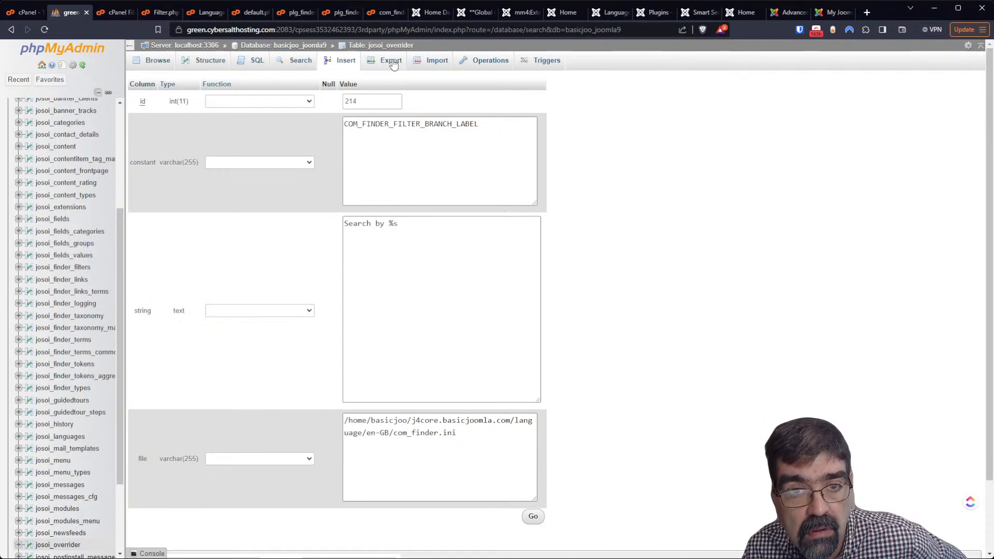
Browse the full josoi_overrider table from its second page at 500 rows per page
{"action": "left_click", "coordinate": [386, 45]}
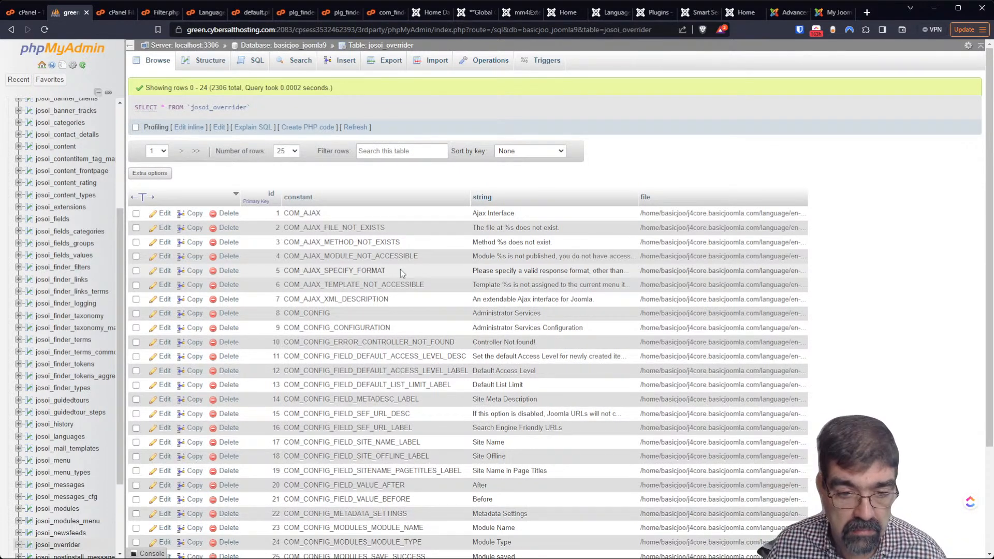
{"action": "scroll", "coordinate": [401, 266], "scroll_direction": "down", "scroll_amount": 3}
{"action": "scroll", "coordinate": [399, 284], "scroll_direction": "up", "scroll_amount": 3}
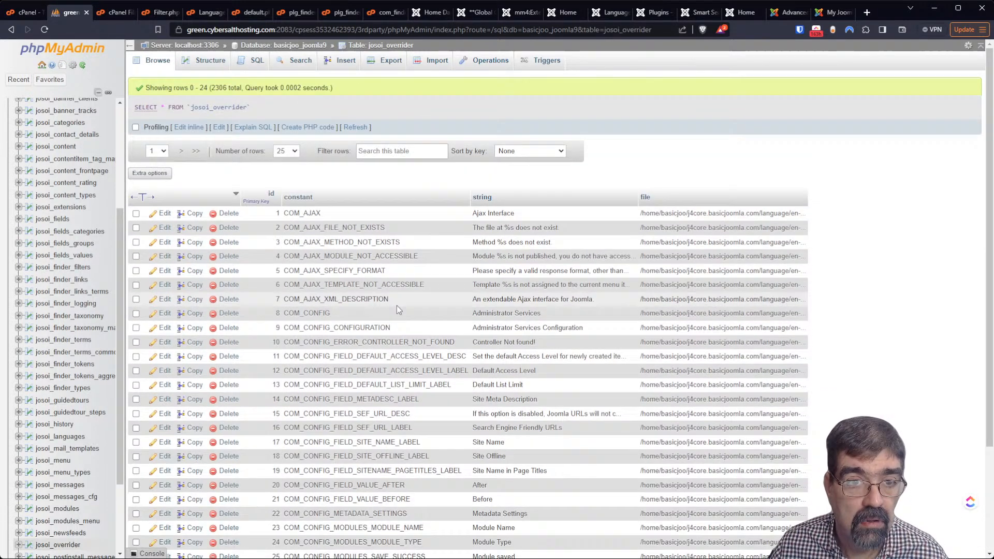
{"action": "scroll", "coordinate": [398, 308], "scroll_direction": "down", "scroll_amount": 3}
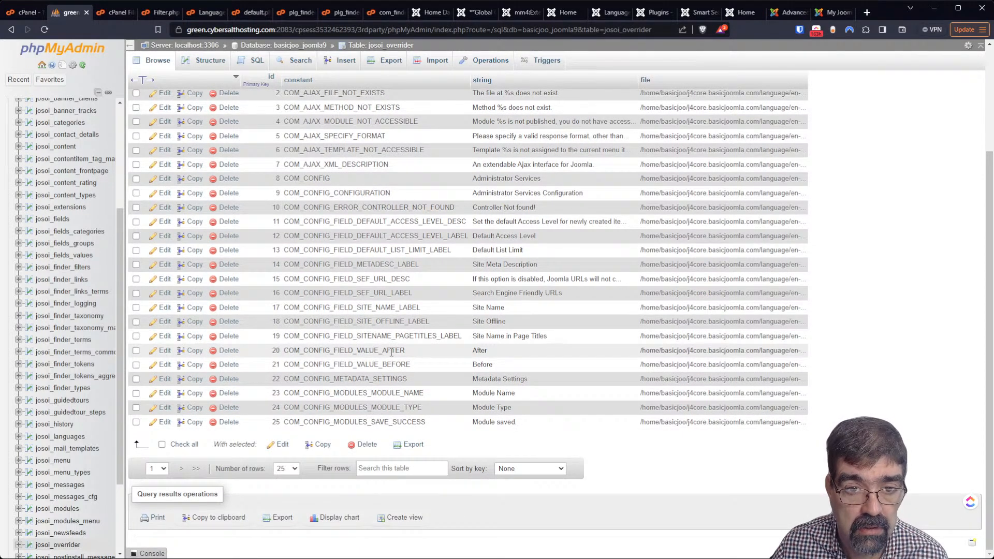
{"action": "scroll", "coordinate": [392, 352], "scroll_direction": "up", "scroll_amount": 1}
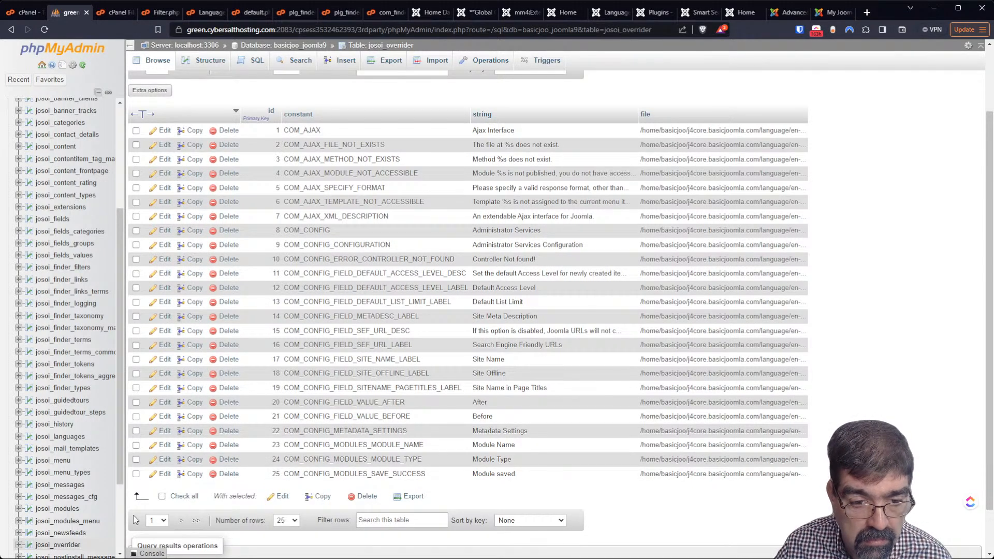
{"action": "left_click", "coordinate": [180, 520]}
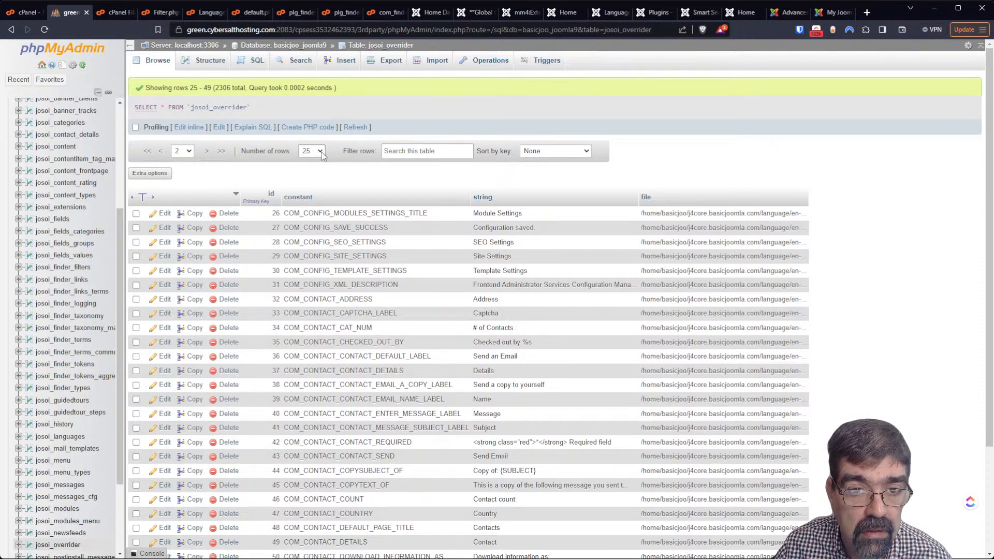
{"action": "left_click", "coordinate": [312, 199]}
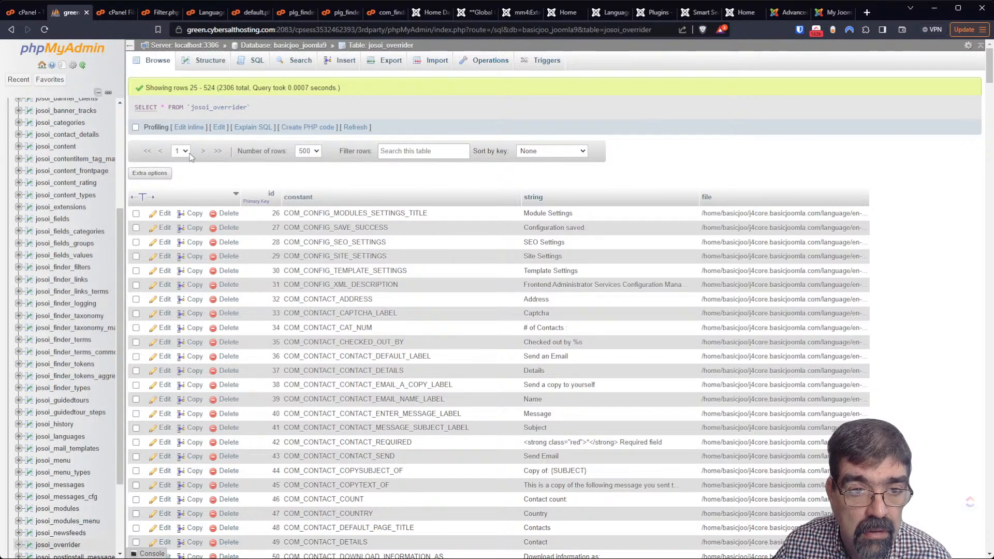
Return to the first page, filter rows by 'finder', and read through the COM_FINDER constants
{"action": "left_click", "coordinate": [160, 155]}
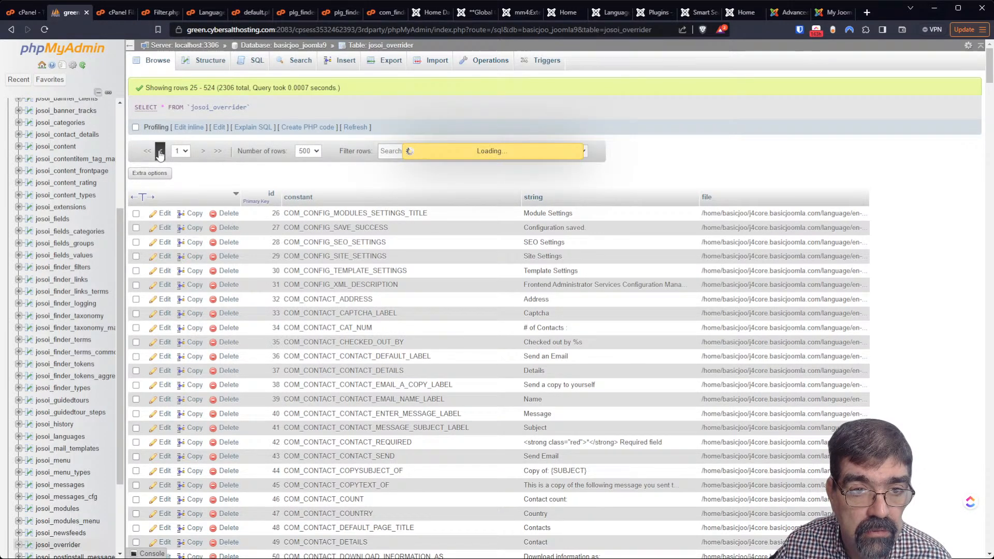
{"action": "left_click", "coordinate": [413, 152]}
{"action": "type", "text": "finder"}
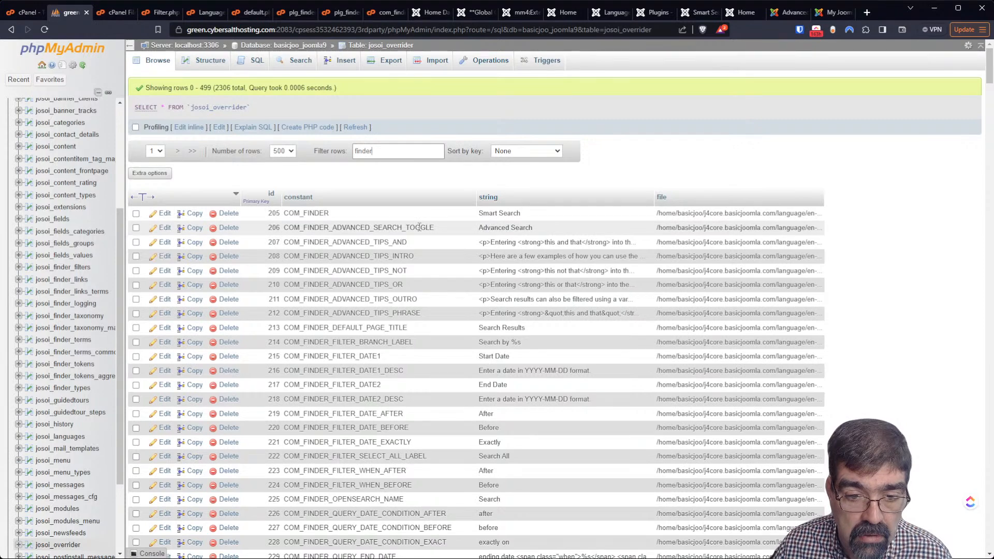
{"action": "scroll", "coordinate": [419, 227], "scroll_direction": "down", "scroll_amount": 2}
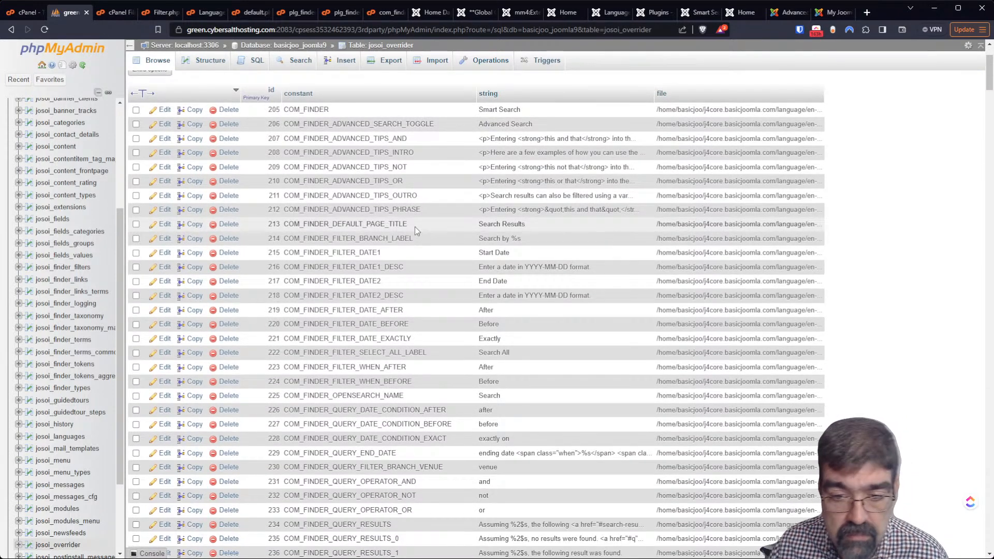
{"action": "scroll", "coordinate": [406, 229], "scroll_direction": "down", "scroll_amount": 3}
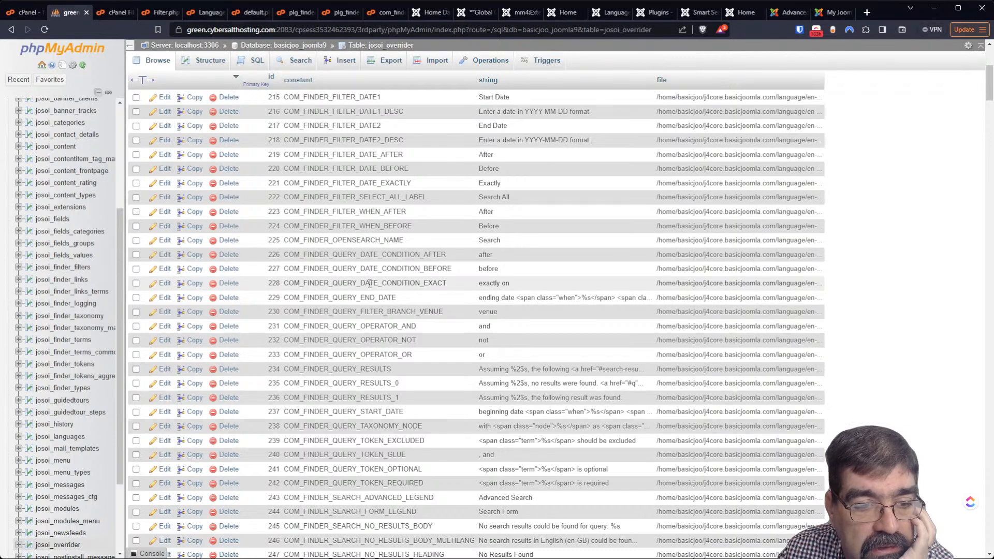
{"action": "scroll", "coordinate": [366, 285], "scroll_direction": "down", "scroll_amount": 1}
{"action": "scroll", "coordinate": [366, 286], "scroll_direction": "down", "scroll_amount": 2}
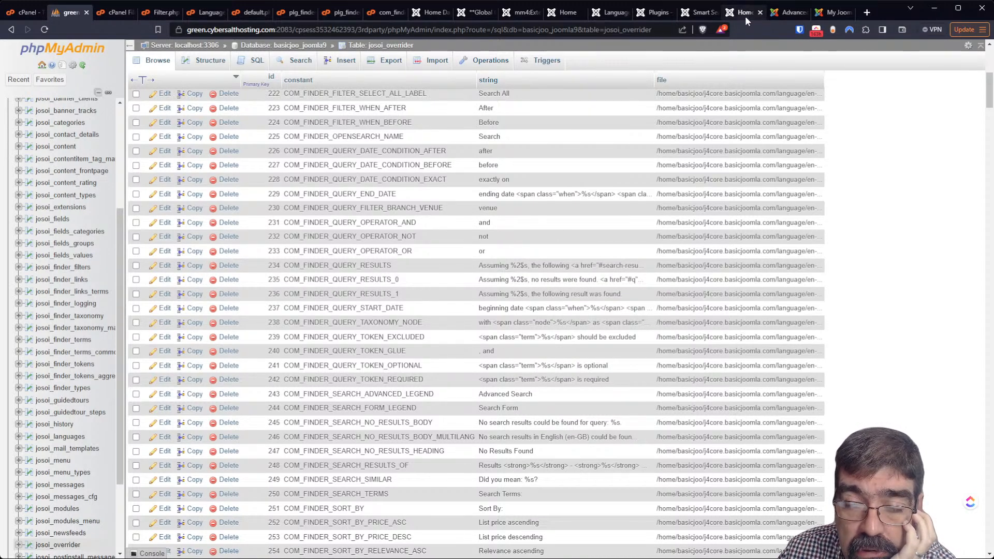
Compare against the Smart Search indexed content and frontend results, then return to josoi_overrider
{"action": "left_click", "coordinate": [708, 14]}
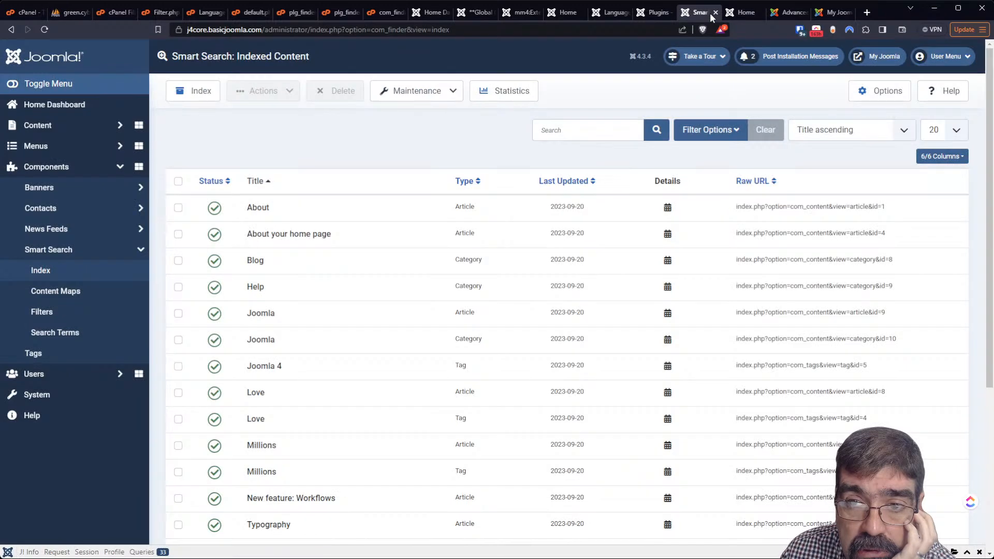
{"action": "left_click", "coordinate": [745, 12]}
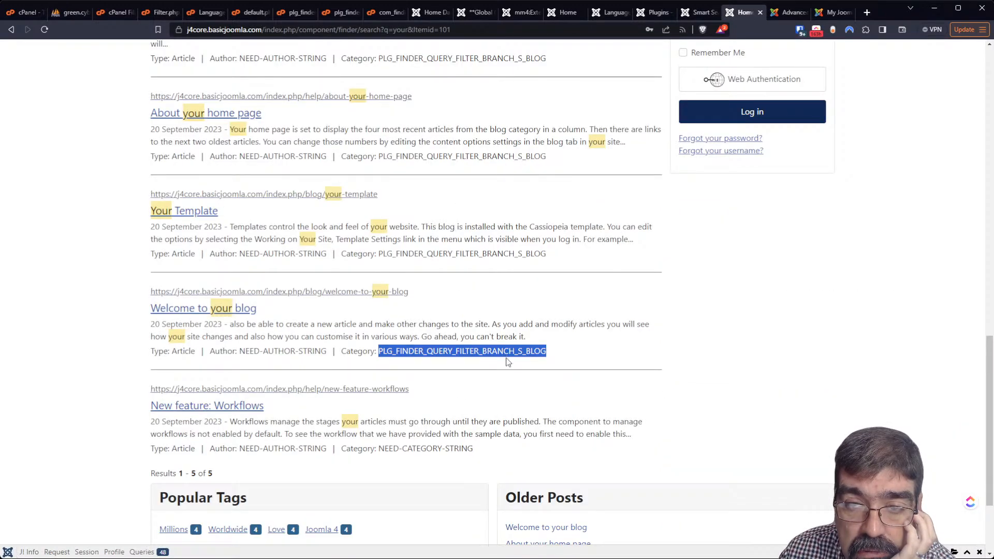
{"action": "left_click", "coordinate": [58, 17]}
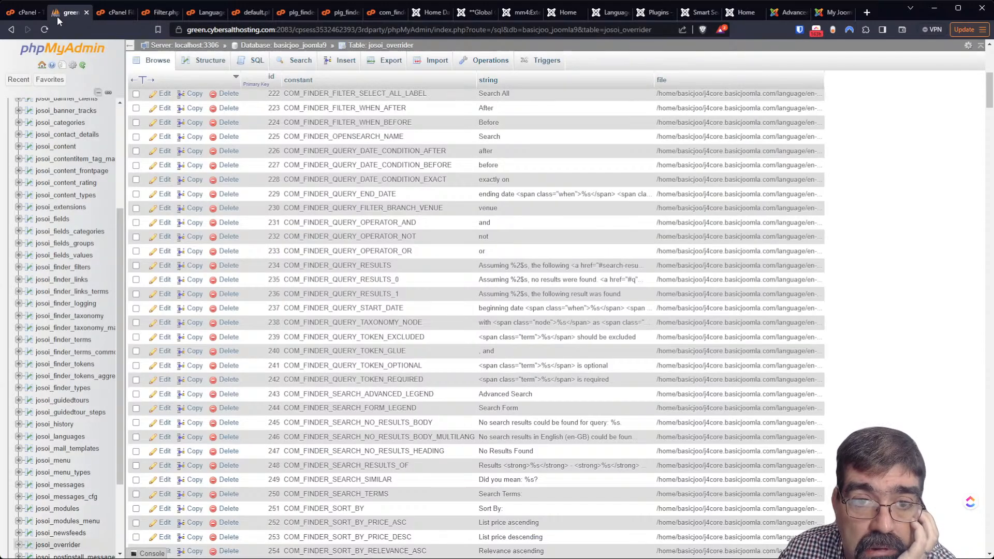
Search for PLG_FINDER_QUERY_FILTER_BRANCH_S_BLOG while paging through the next two 500-row pages
{"action": "key", "text": "ctrl+f"}
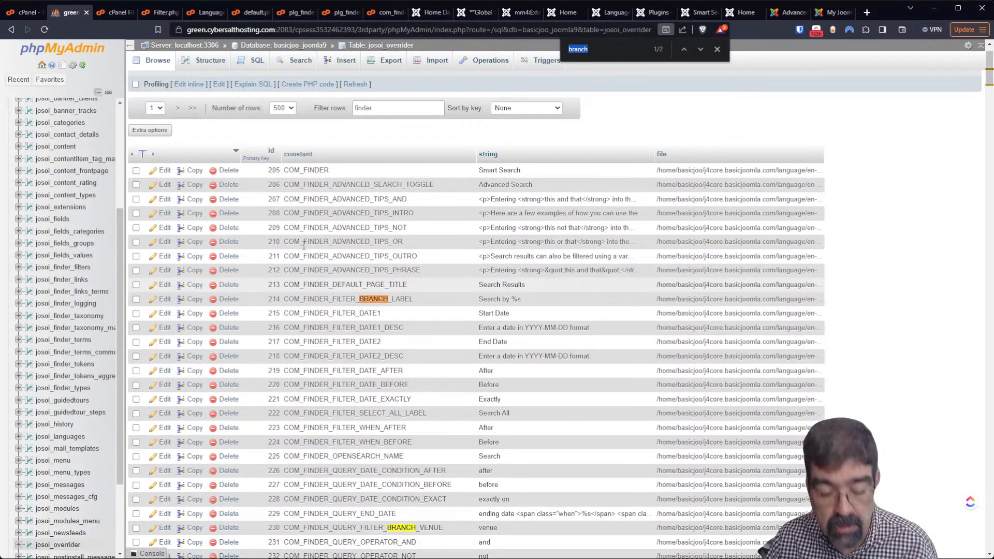
{"action": "key", "text": "ctrl+v"}
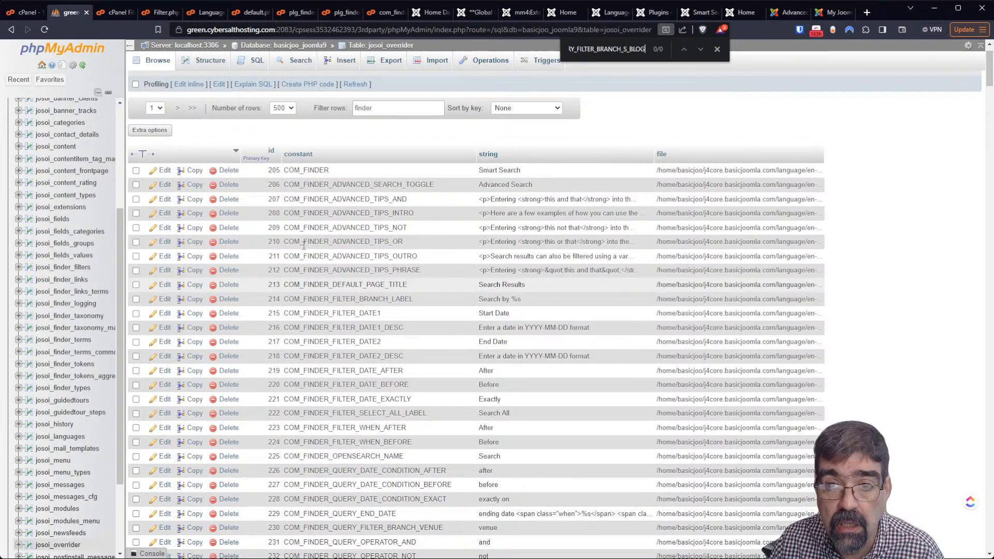
{"action": "left_click", "coordinate": [178, 108]}
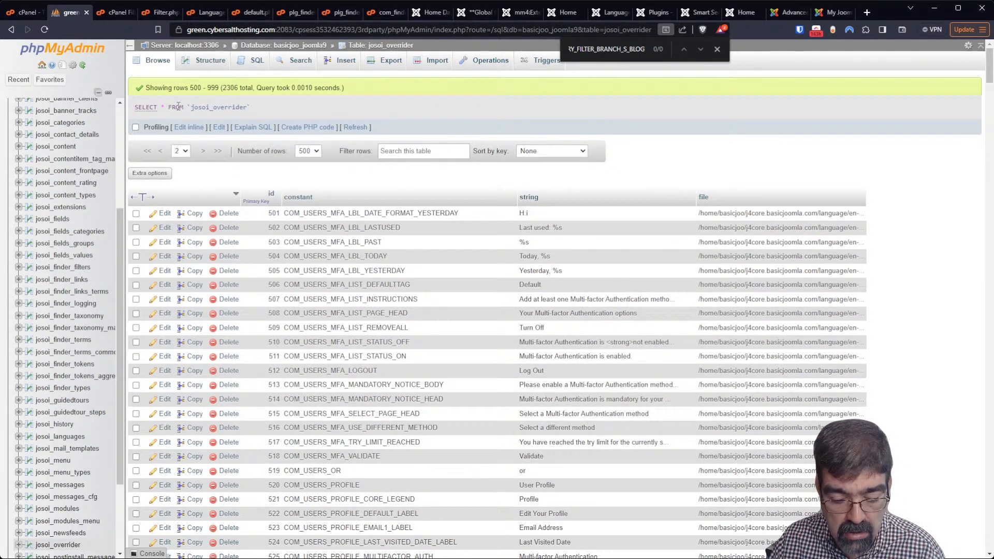
{"action": "key", "text": "ctrl+f"}
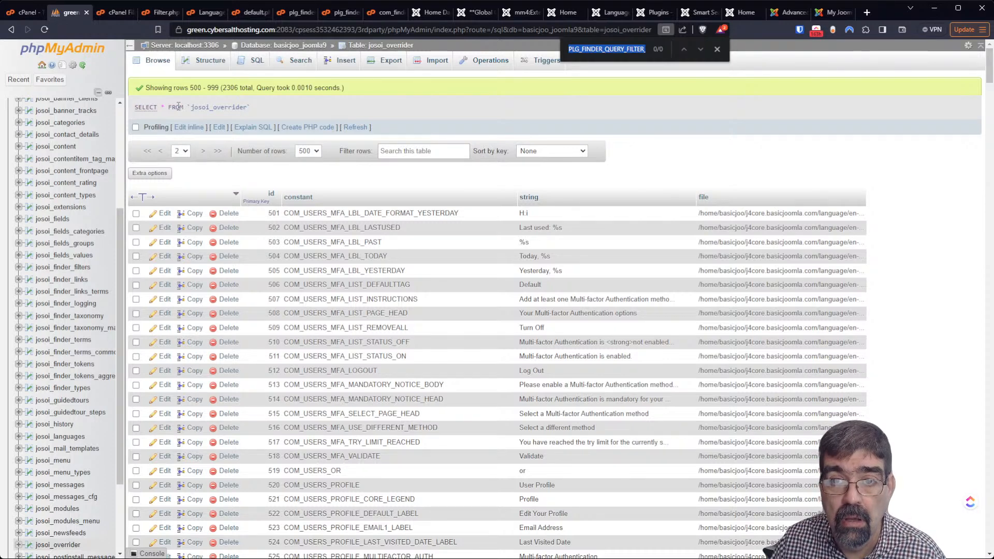
{"action": "left_click", "coordinate": [717, 49]}
{"action": "key", "text": "ctrl+f"}
{"action": "left_click", "coordinate": [203, 151]}
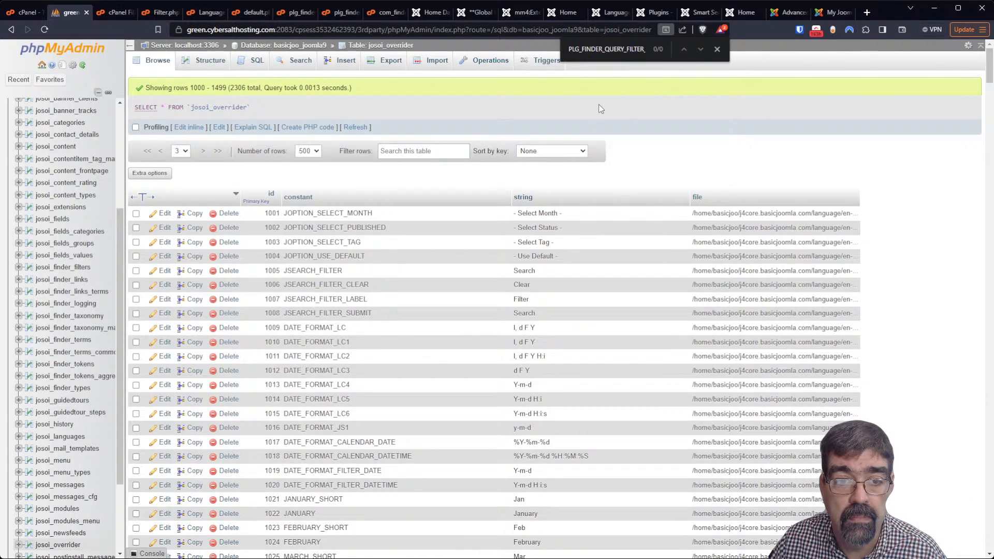
{"action": "left_click", "coordinate": [717, 50]}
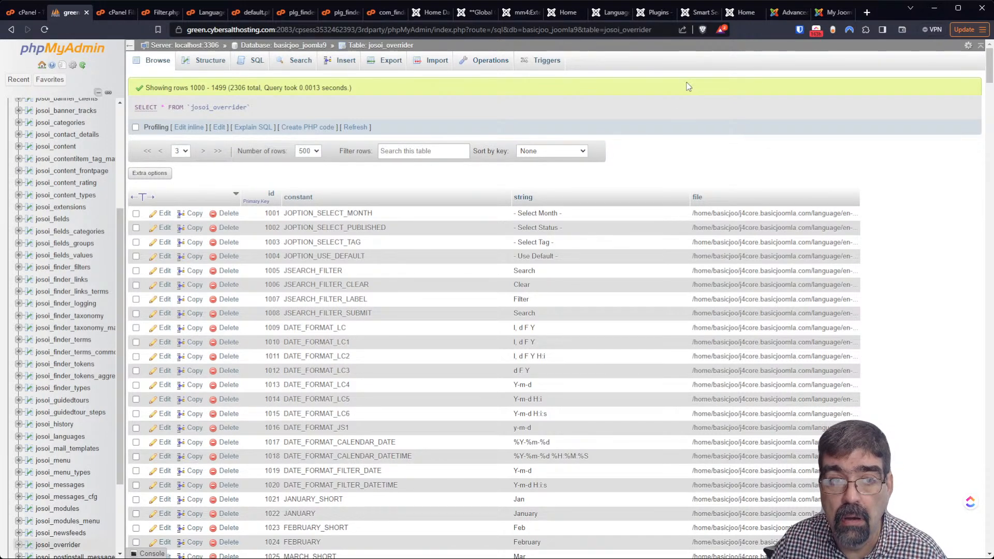
Search for PLG_FINDER_QUERY_FILTER through to the last page, then return to page 1
{"action": "key", "text": "ctrl+f"}
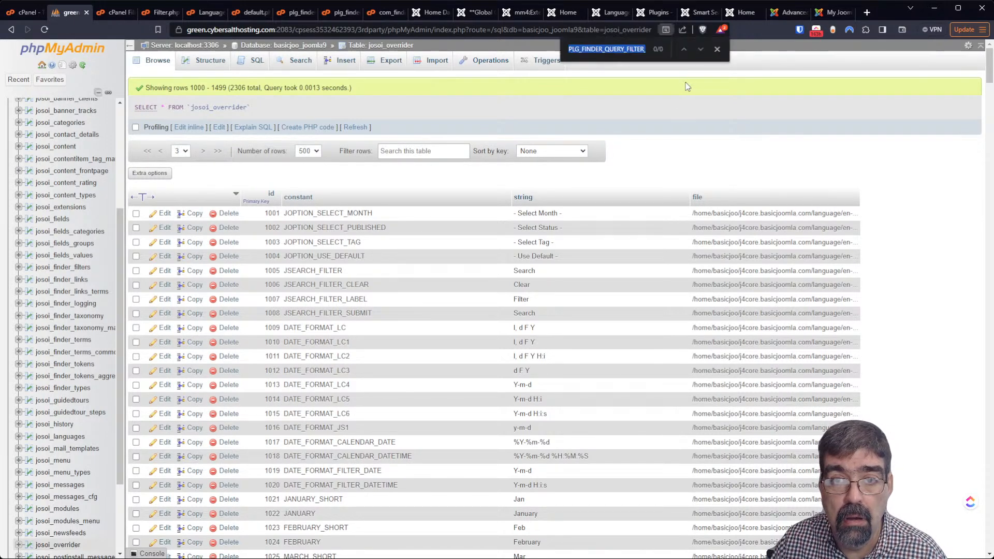
{"action": "left_click", "coordinate": [201, 151]}
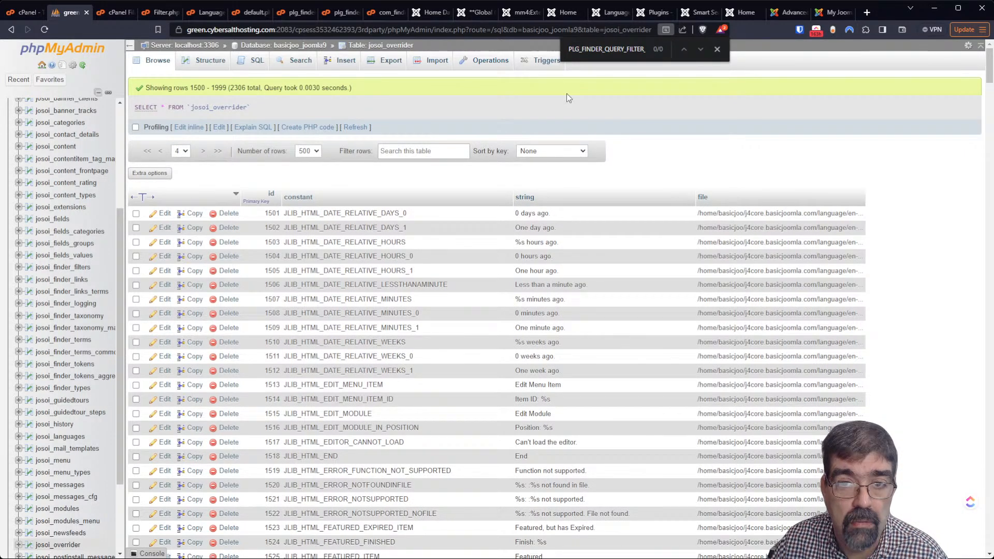
{"action": "double_click", "coordinate": [619, 47]}
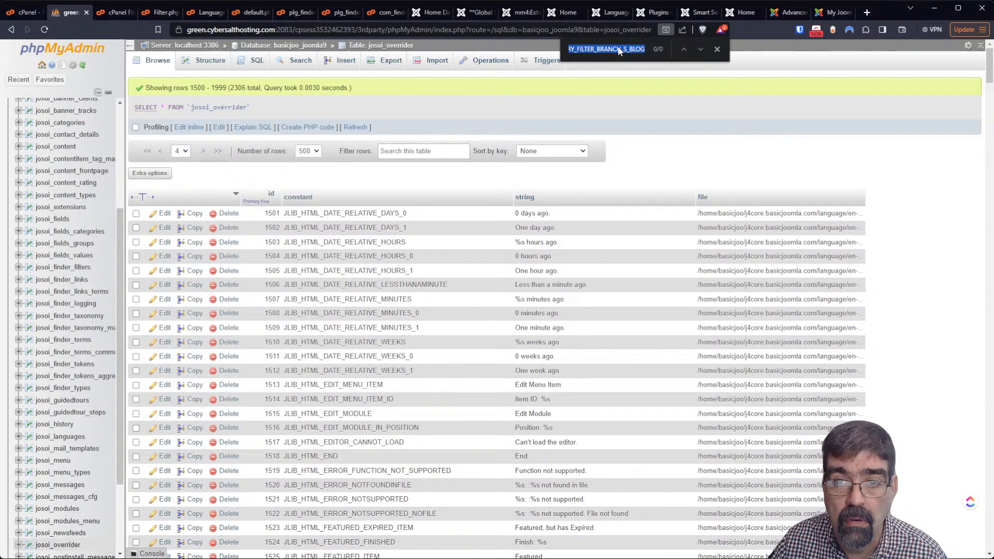
{"action": "left_click", "coordinate": [717, 49]}
{"action": "key", "text": "ctrl+f"}
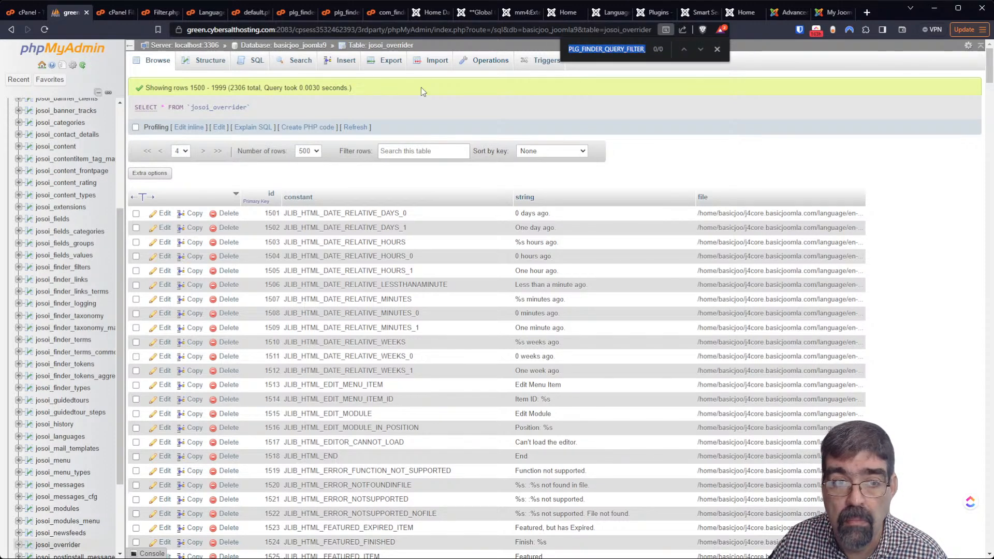
{"action": "left_click", "coordinate": [203, 155]}
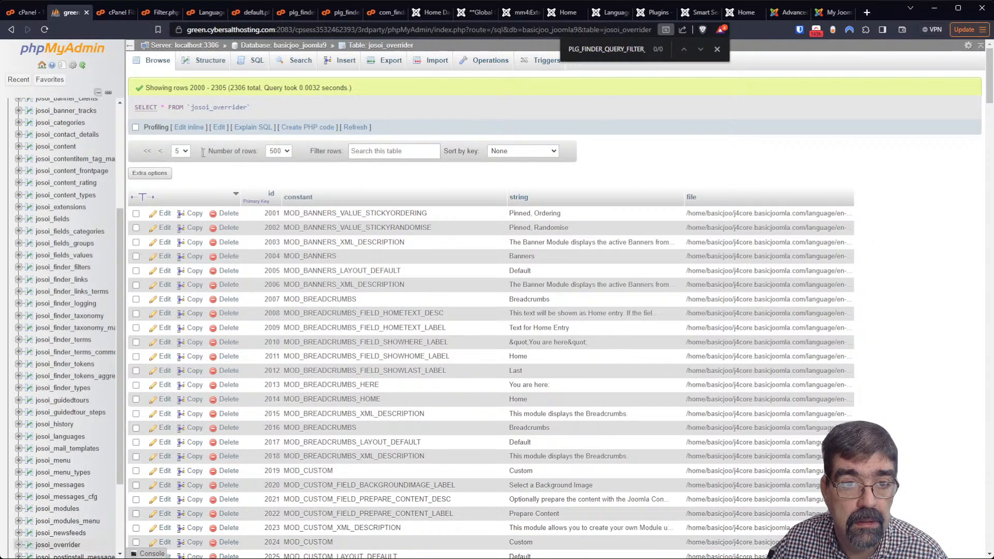
{"action": "left_click", "coordinate": [716, 48]}
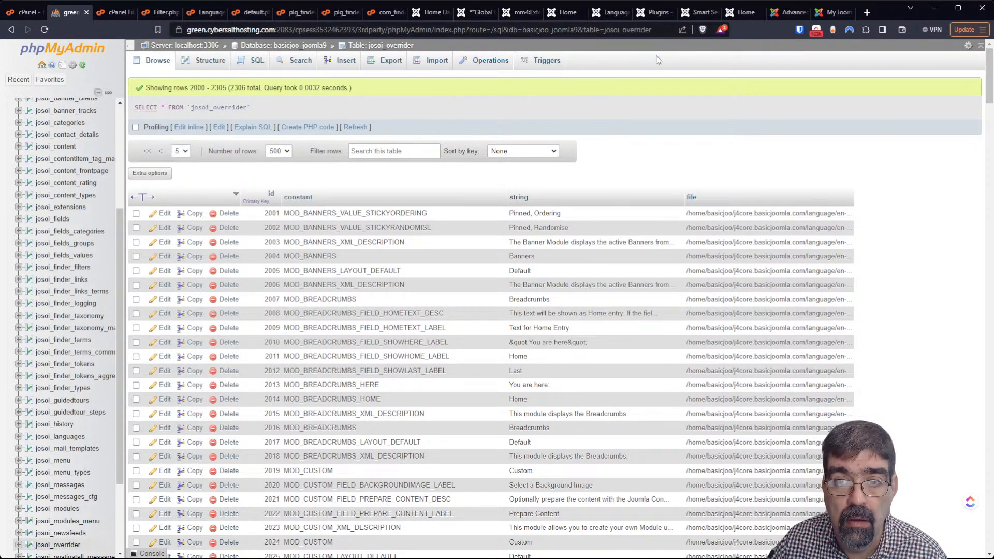
{"action": "key", "text": "ctrl+f"}
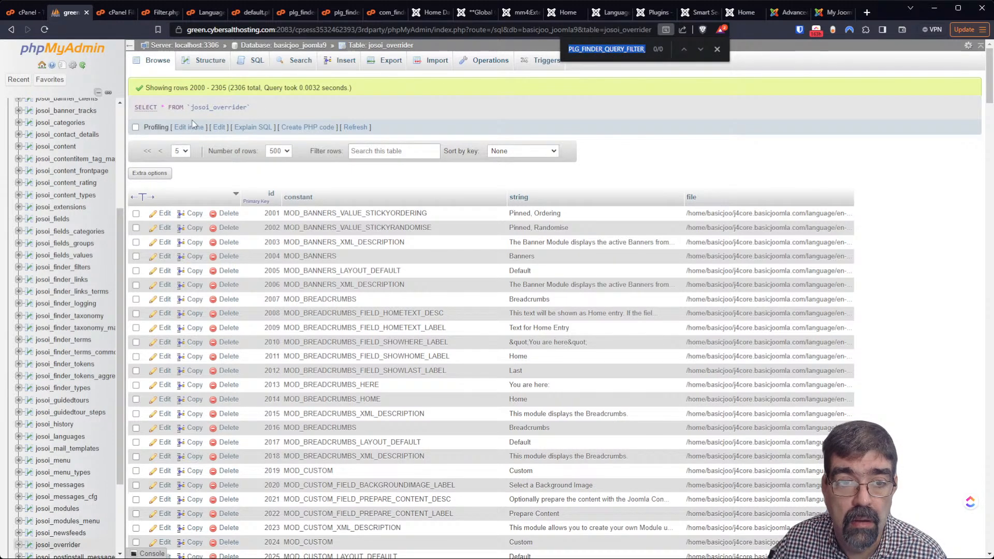
{"action": "left_click", "coordinate": [149, 155]}
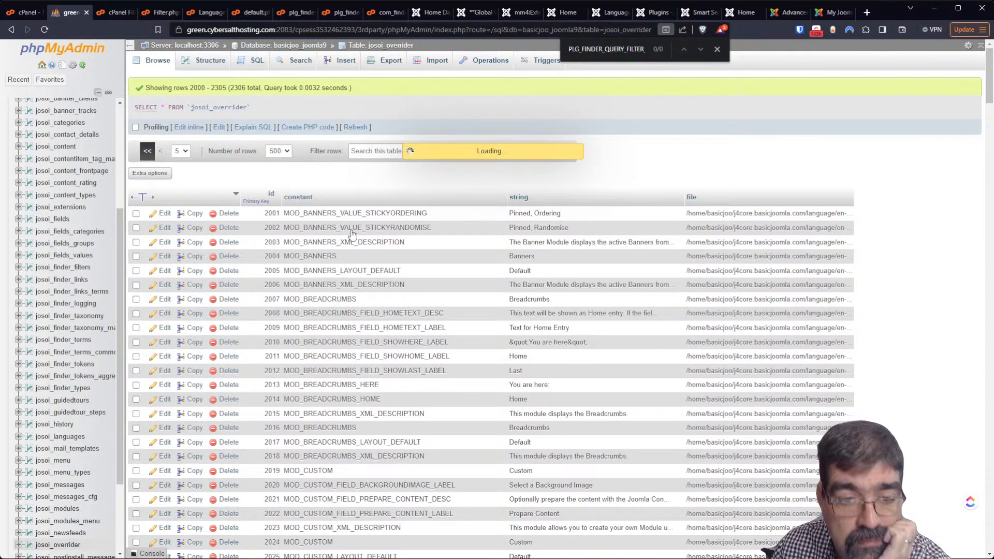
Confirm from row 243's file path that the COM_FINDER overrides come from com_finder.ini
{"action": "scroll", "coordinate": [406, 275], "scroll_direction": "down", "scroll_amount": 7}
{"action": "scroll", "coordinate": [406, 279], "scroll_direction": "down", "scroll_amount": 20}
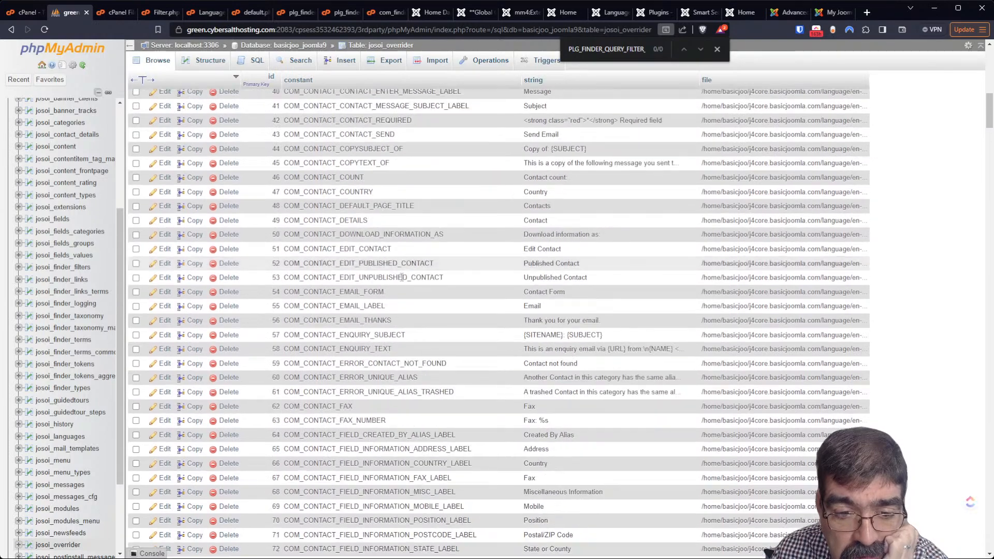
{"action": "scroll", "coordinate": [397, 266], "scroll_direction": "down", "scroll_amount": 20}
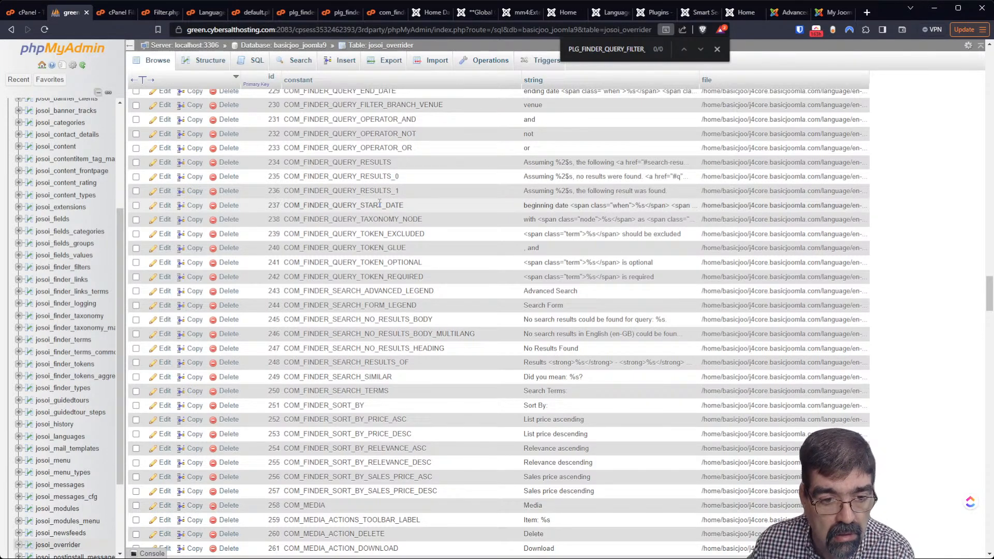
{"action": "scroll", "coordinate": [380, 203], "scroll_direction": "down", "scroll_amount": 5}
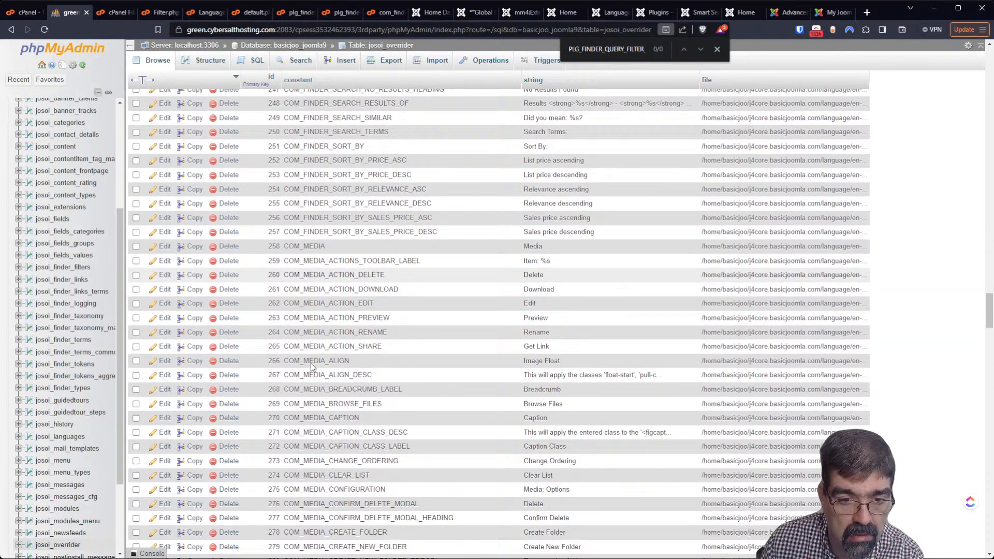
{"action": "scroll", "coordinate": [311, 364], "scroll_direction": "down", "scroll_amount": 3}
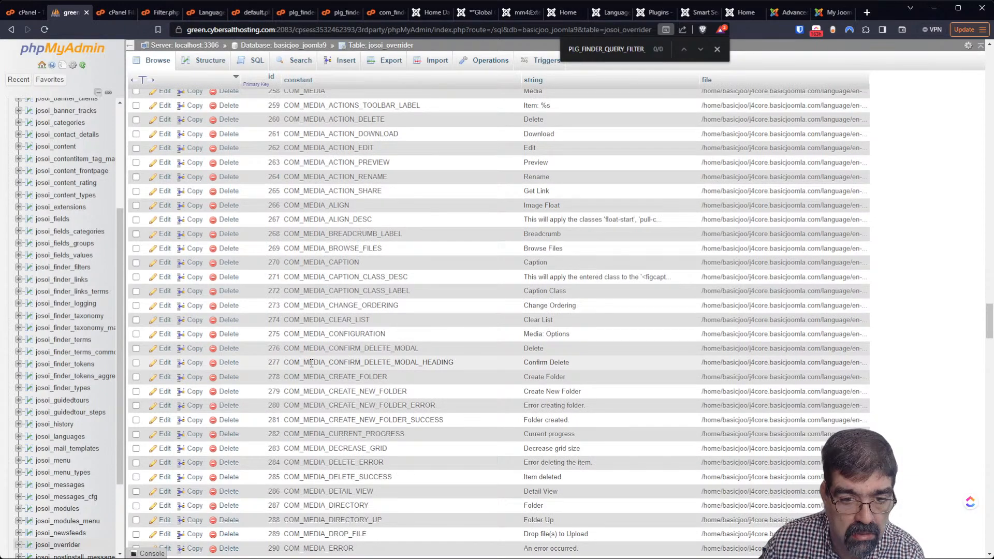
{"action": "scroll", "coordinate": [311, 363], "scroll_direction": "down", "scroll_amount": 2}
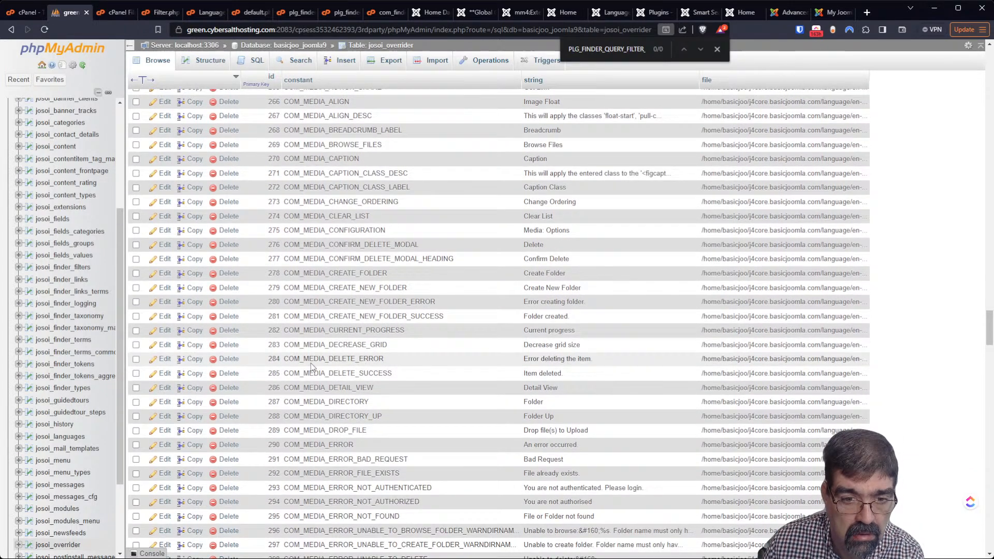
{"action": "scroll", "coordinate": [311, 366], "scroll_direction": "up", "scroll_amount": 3}
{"action": "scroll", "coordinate": [310, 362], "scroll_direction": "up", "scroll_amount": 8}
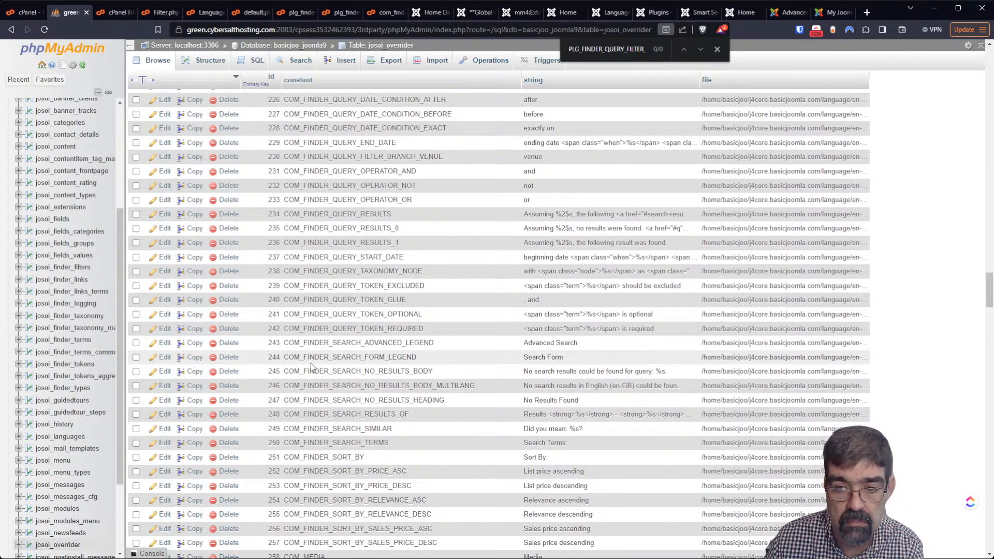
{"action": "double_click", "coordinate": [804, 343]}
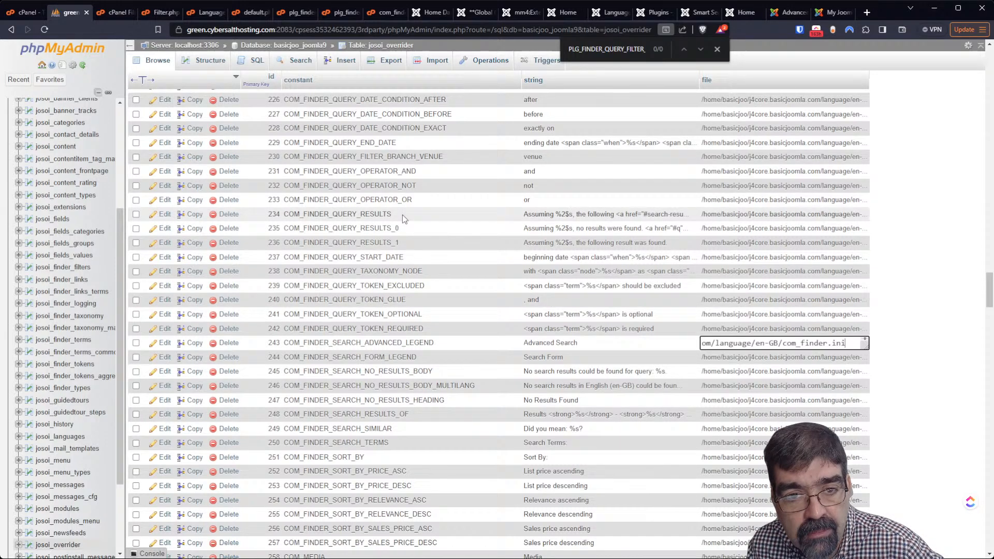
{"action": "scroll", "coordinate": [403, 214], "scroll_direction": "up", "scroll_amount": 4}
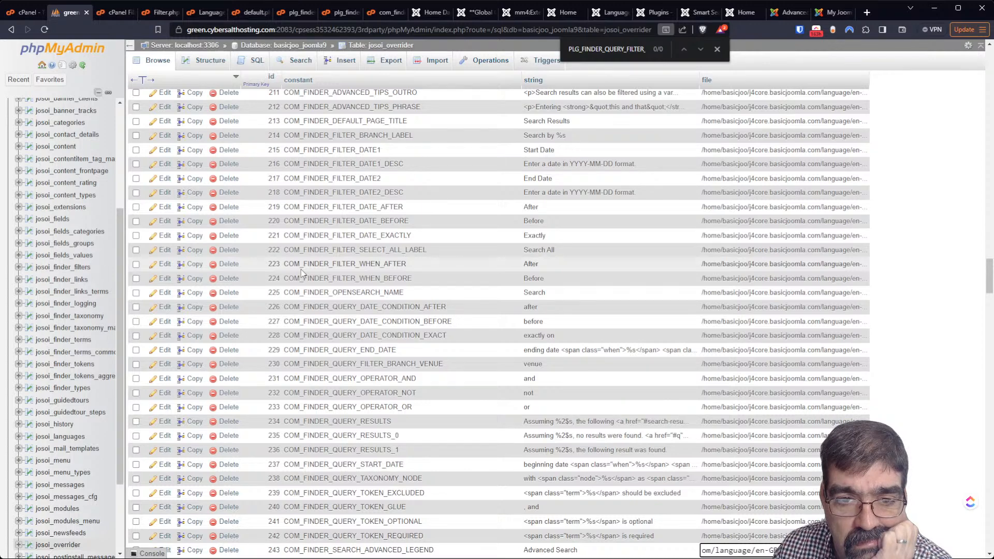
{"action": "scroll", "coordinate": [300, 269], "scroll_direction": "up", "scroll_amount": 3}
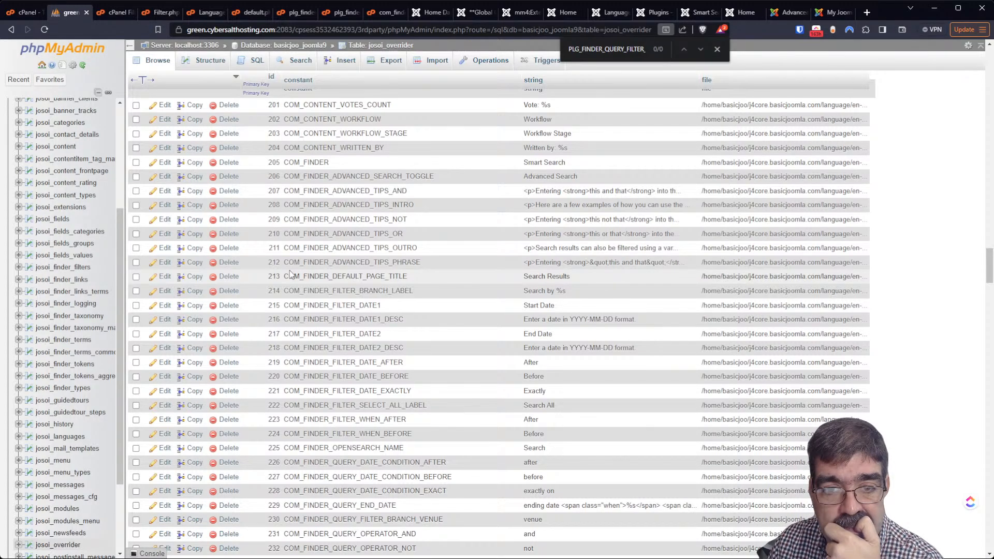
{"action": "scroll", "coordinate": [293, 277], "scroll_direction": "up", "scroll_amount": 1}
{"action": "scroll", "coordinate": [314, 293], "scroll_direction": "up", "scroll_amount": 20}
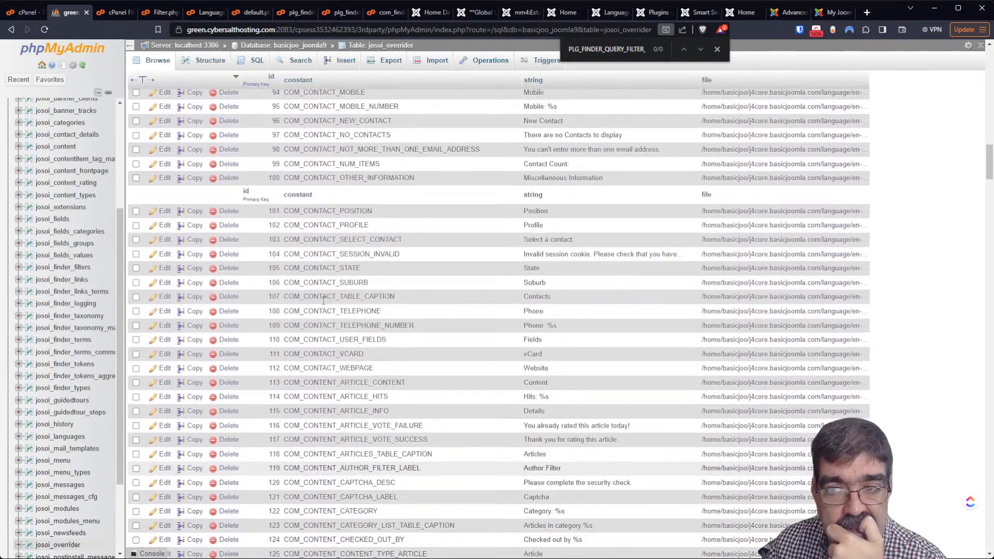
{"action": "scroll", "coordinate": [326, 302], "scroll_direction": "up", "scroll_amount": 20}
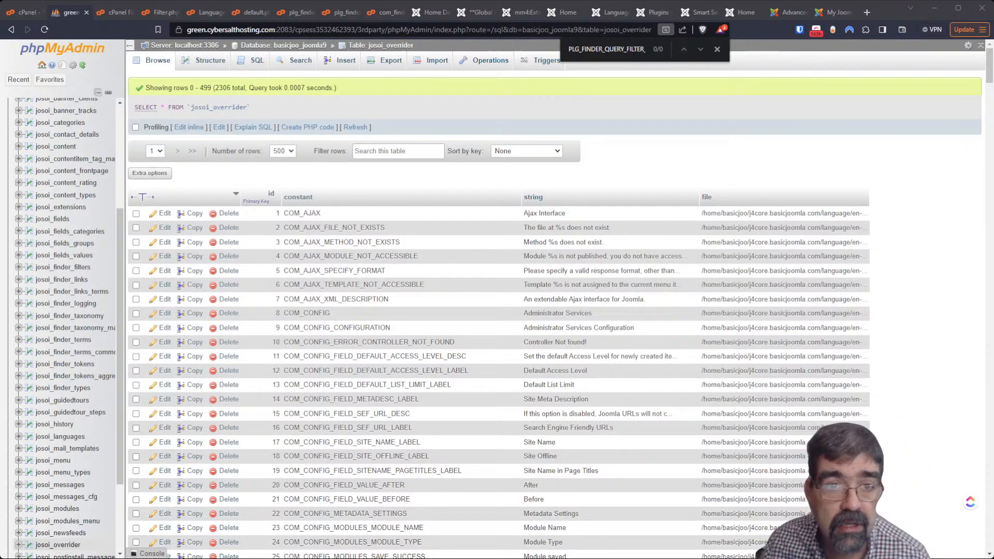
From the basicjoo_joomla9 database table list, browse the 15 rows of josoi_finder_taxonomy
{"action": "left_click", "coordinate": [299, 47]}
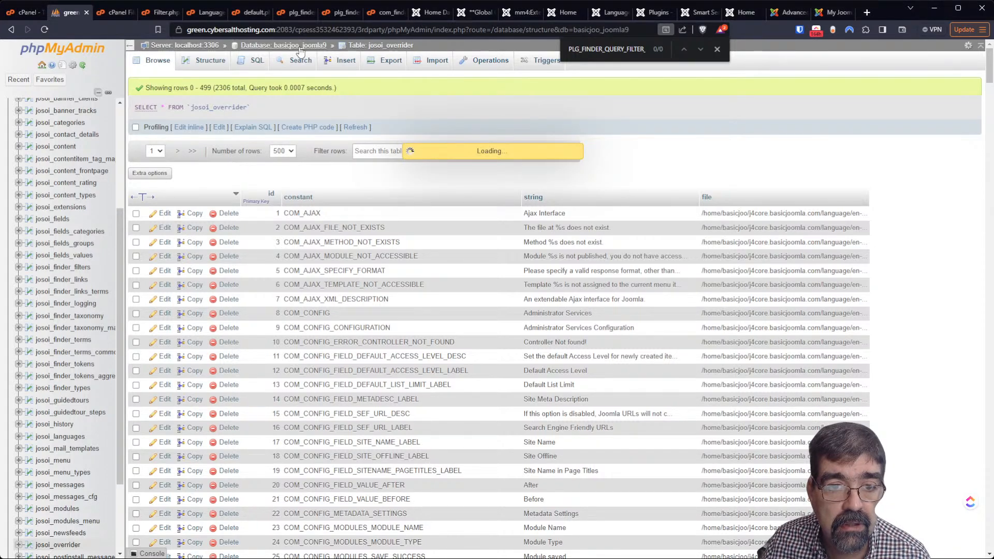
{"action": "scroll", "coordinate": [298, 281], "scroll_direction": "down", "scroll_amount": 13}
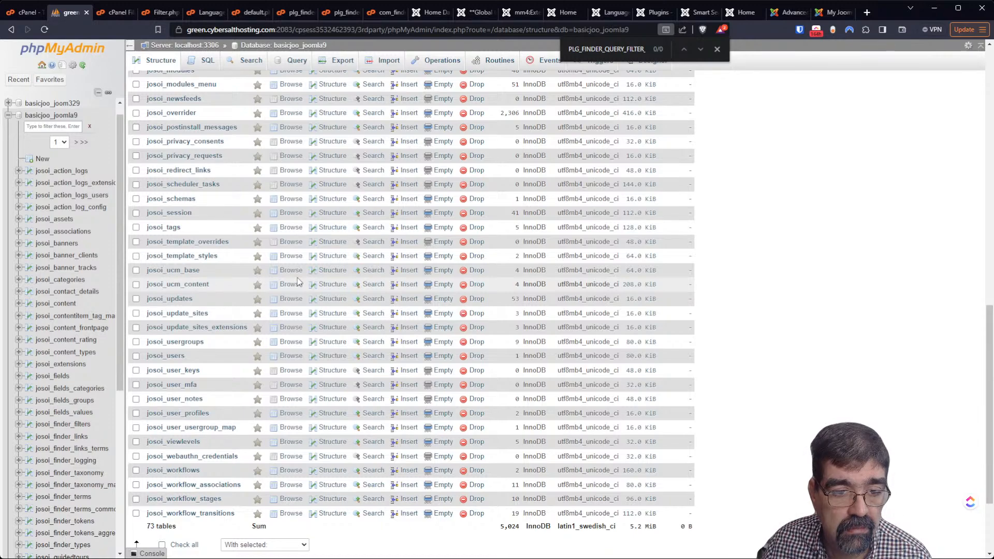
{"action": "scroll", "coordinate": [297, 277], "scroll_direction": "up", "scroll_amount": 8}
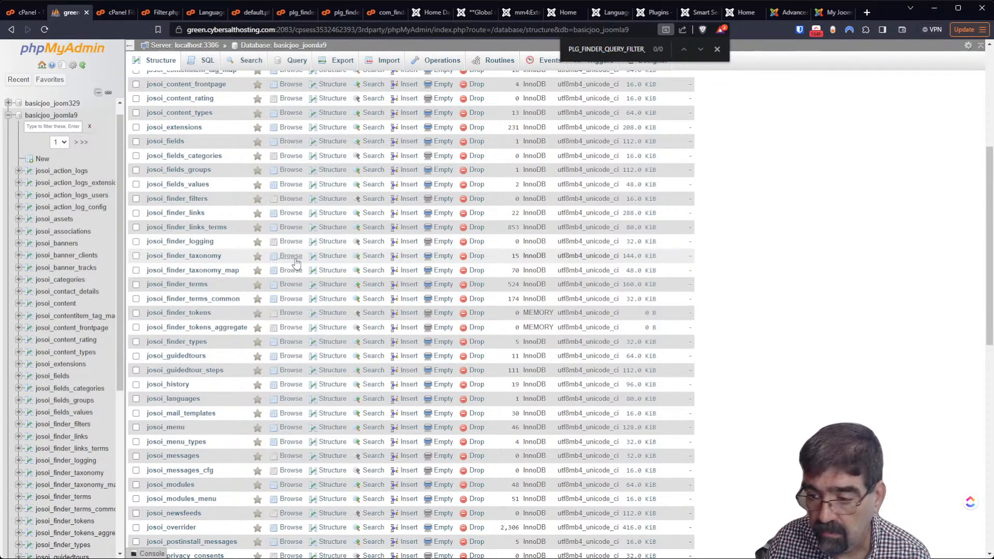
{"action": "left_click", "coordinate": [291, 256]}
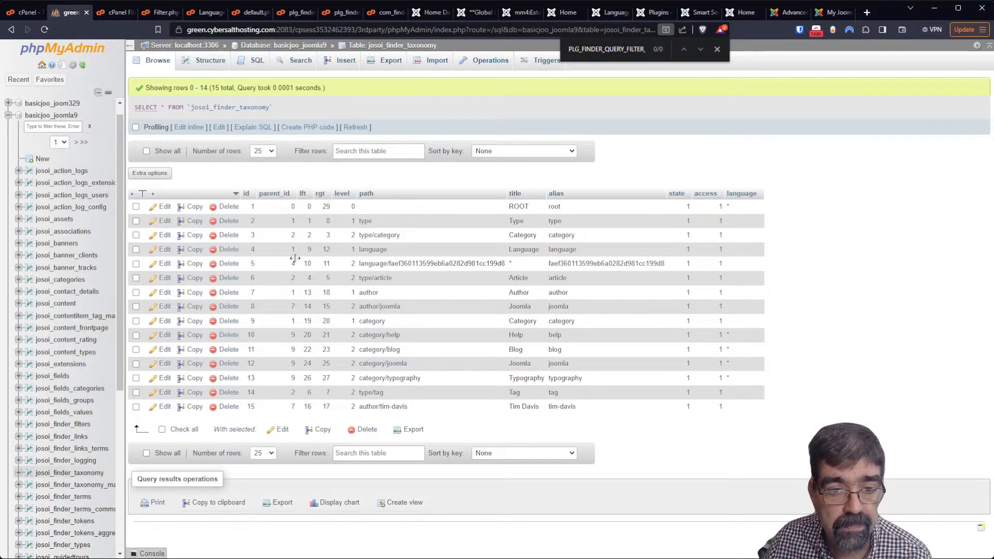
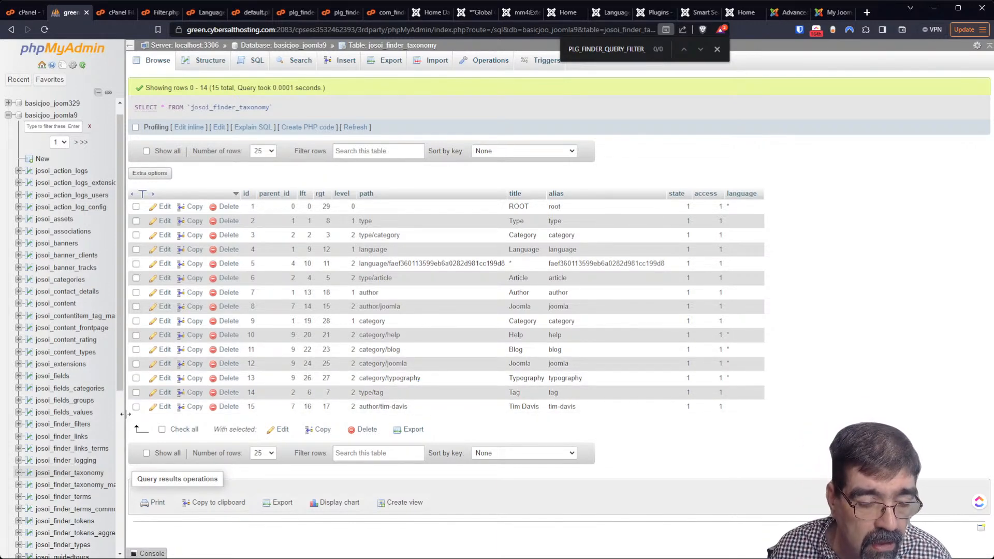
Widen the sidebar, scan josoi_finder_taxonomy_map's rows, then browse josoi_finder_terms (524 terms)
{"action": "left_click_drag", "start_coordinate": [125, 412], "coordinate": [187, 412]}
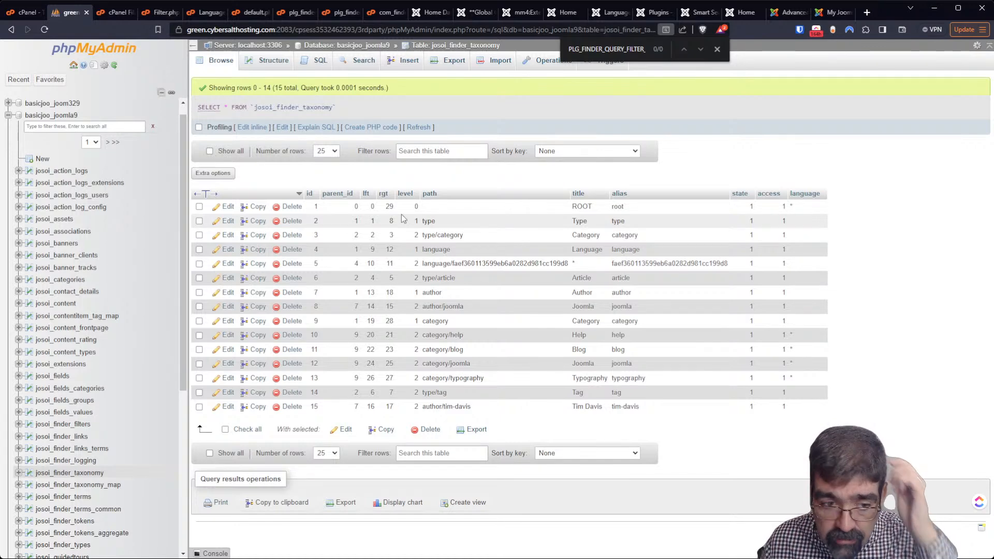
{"action": "left_click", "coordinate": [106, 490]}
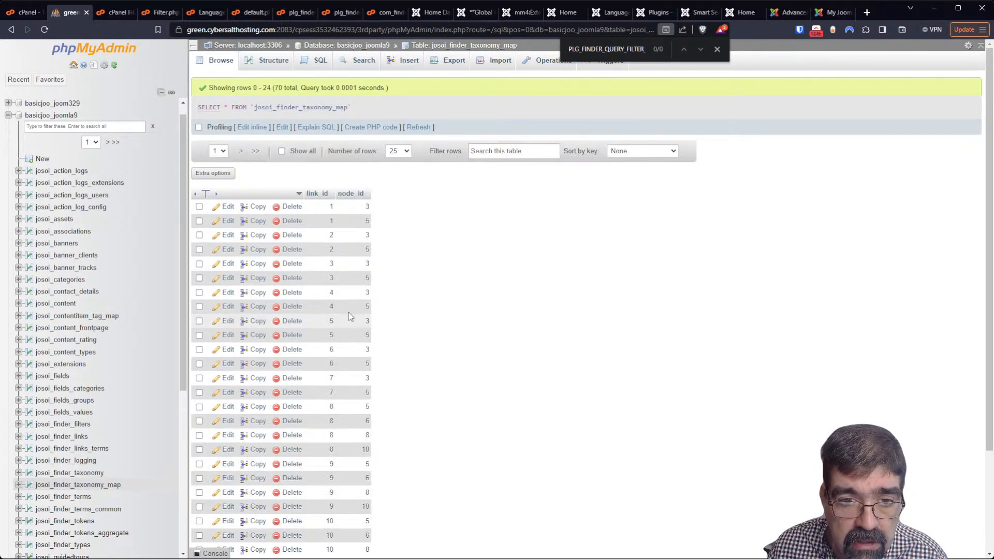
{"action": "scroll", "coordinate": [399, 291], "scroll_direction": "down", "scroll_amount": 2}
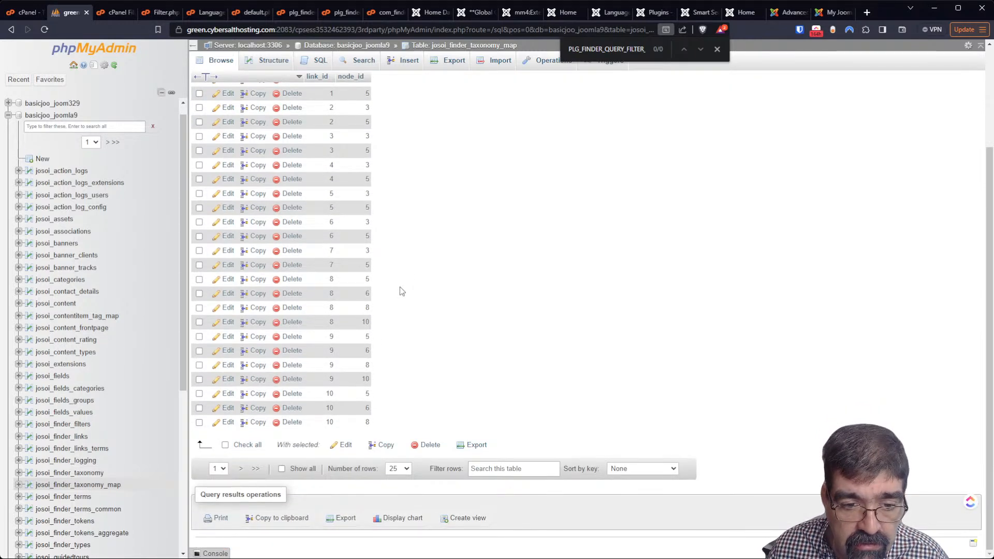
{"action": "scroll", "coordinate": [409, 285], "scroll_direction": "up", "scroll_amount": 2}
{"action": "scroll", "coordinate": [313, 253], "scroll_direction": "down", "scroll_amount": 3}
{"action": "scroll", "coordinate": [313, 253], "scroll_direction": "up", "scroll_amount": 3}
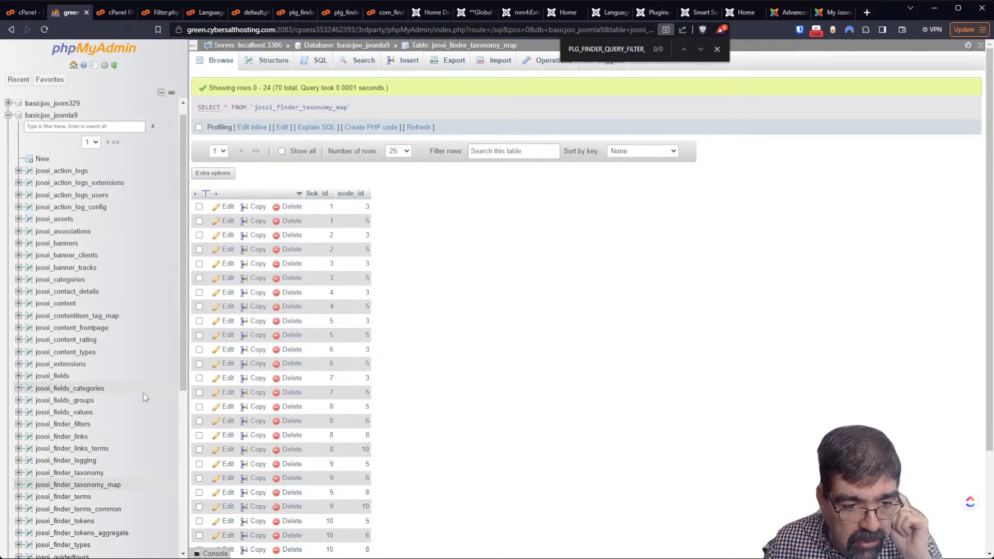
{"action": "scroll", "coordinate": [146, 406], "scroll_direction": "down", "scroll_amount": 3}
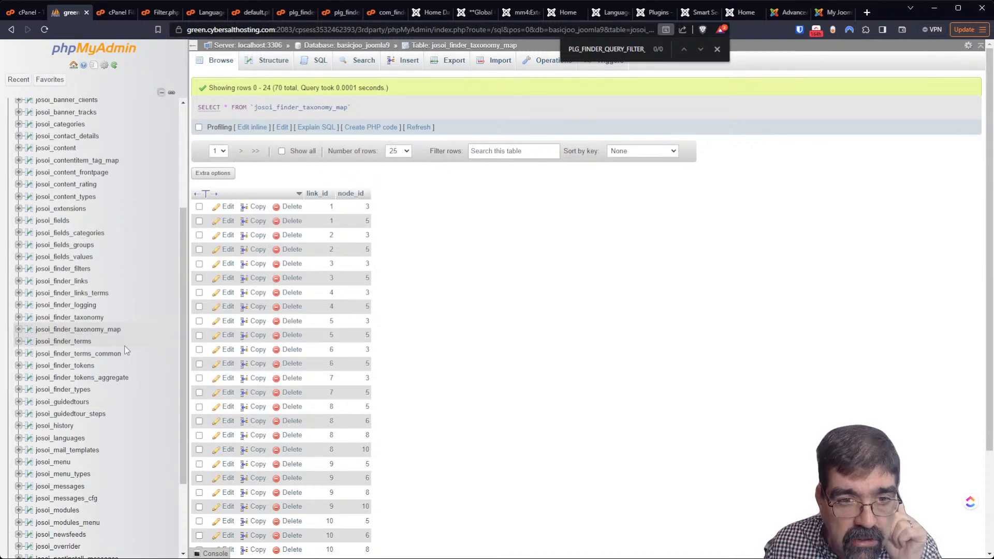
{"action": "left_click", "coordinate": [61, 342]}
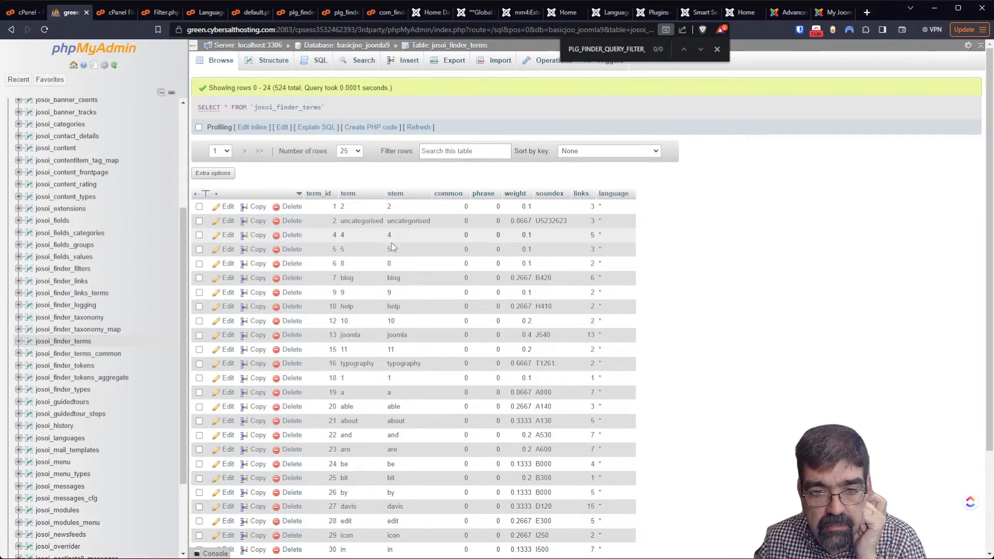
Browse josoi_finder_terms_common, tokens, tokens_aggregate, types and filters, ending on josoi_finder_links
{"action": "scroll", "coordinate": [443, 265], "scroll_direction": "down", "scroll_amount": 2}
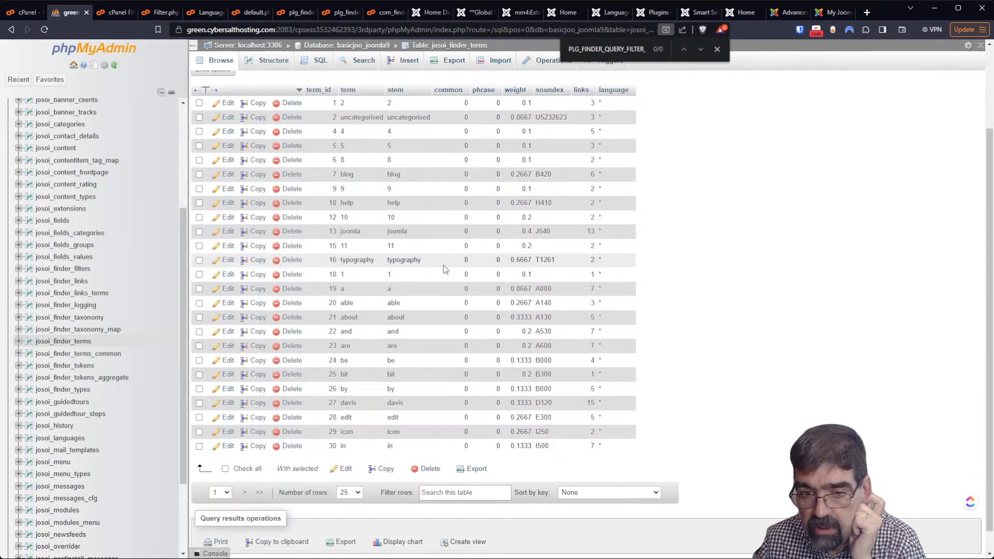
{"action": "left_click", "coordinate": [77, 354]}
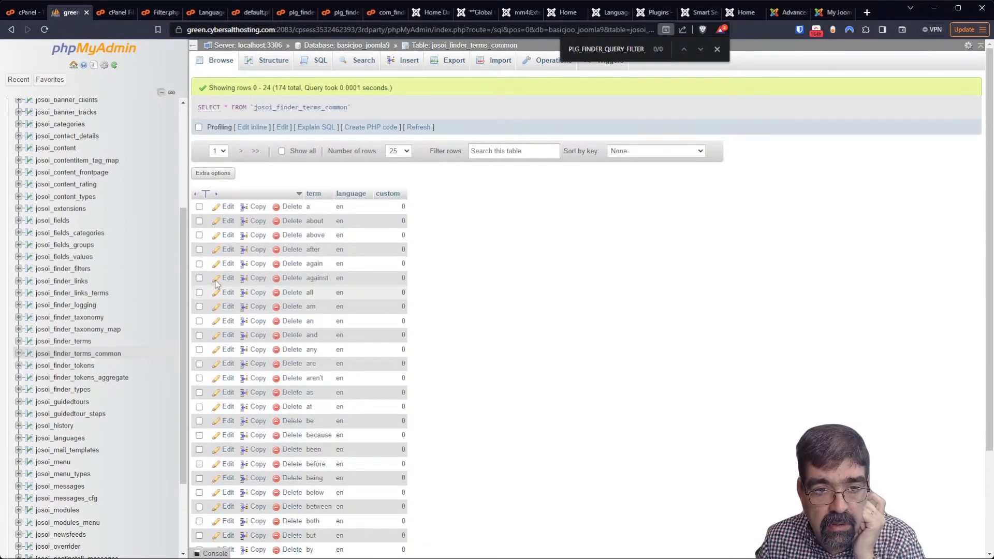
{"action": "scroll", "coordinate": [350, 226], "scroll_direction": "down", "scroll_amount": 3}
{"action": "scroll", "coordinate": [352, 251], "scroll_direction": "up", "scroll_amount": 3}
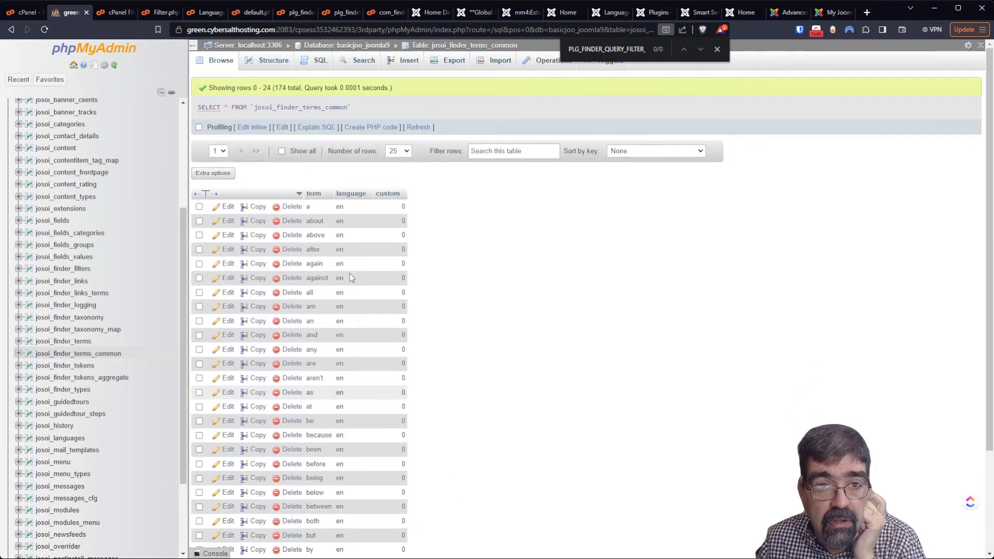
{"action": "scroll", "coordinate": [332, 213], "scroll_direction": "down", "scroll_amount": 3}
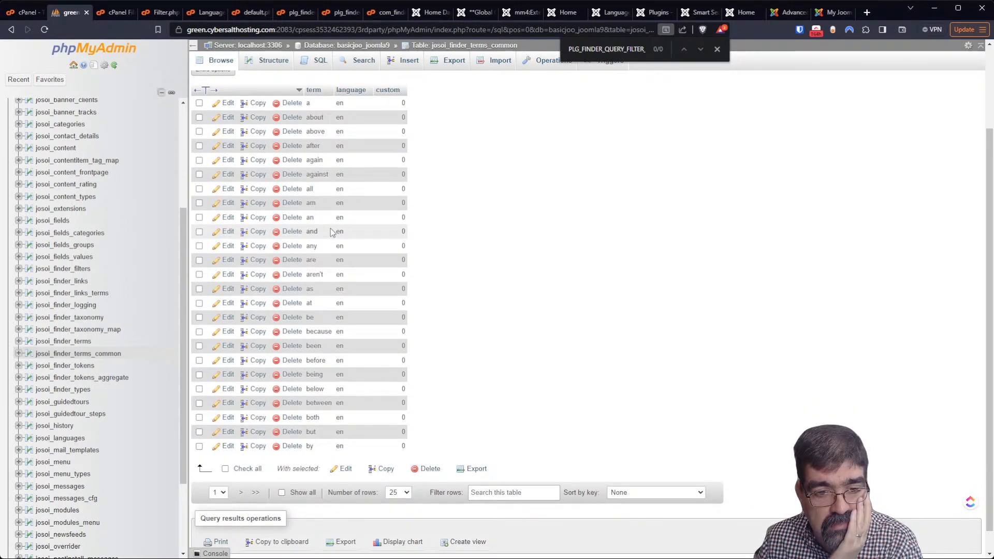
{"action": "left_click", "coordinate": [54, 366]}
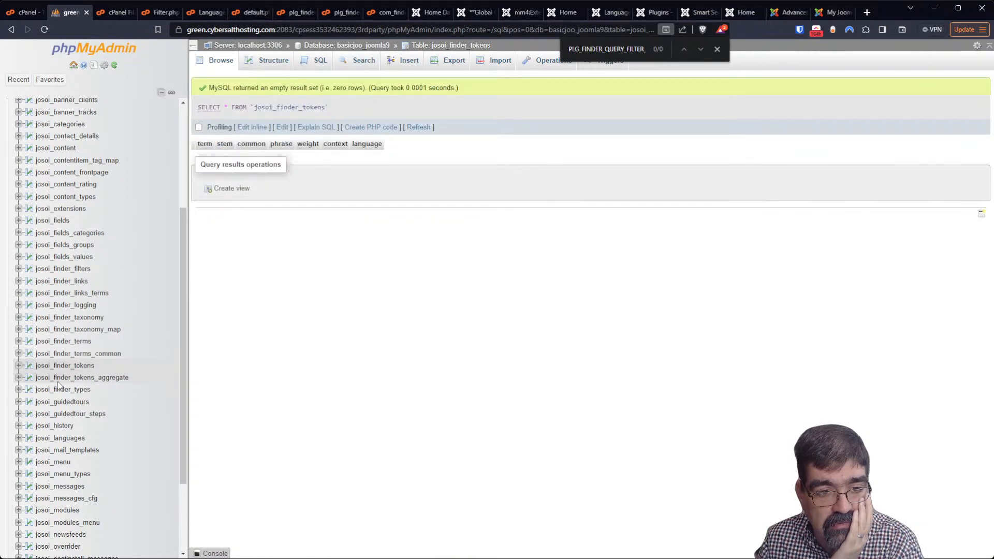
{"action": "left_click", "coordinate": [59, 379]}
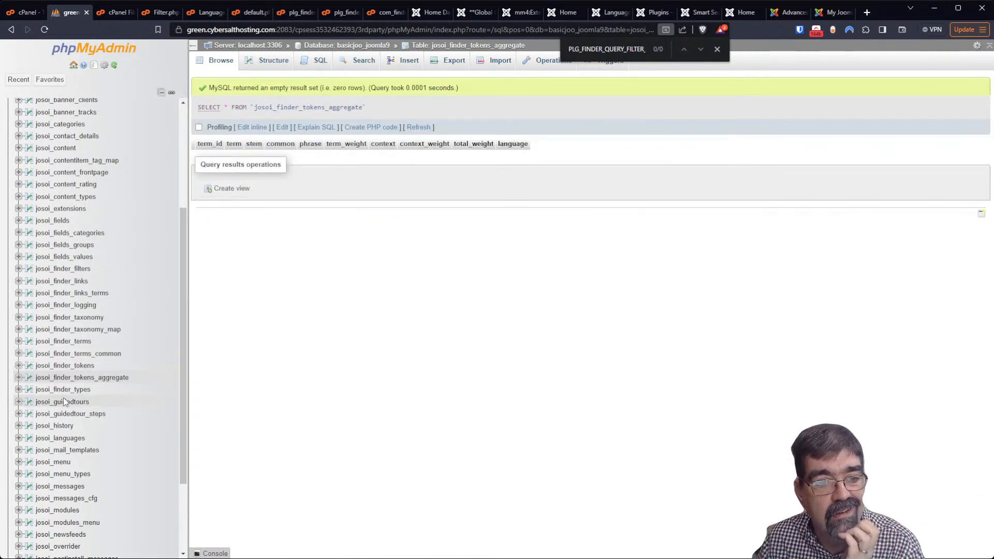
{"action": "left_click", "coordinate": [63, 390]}
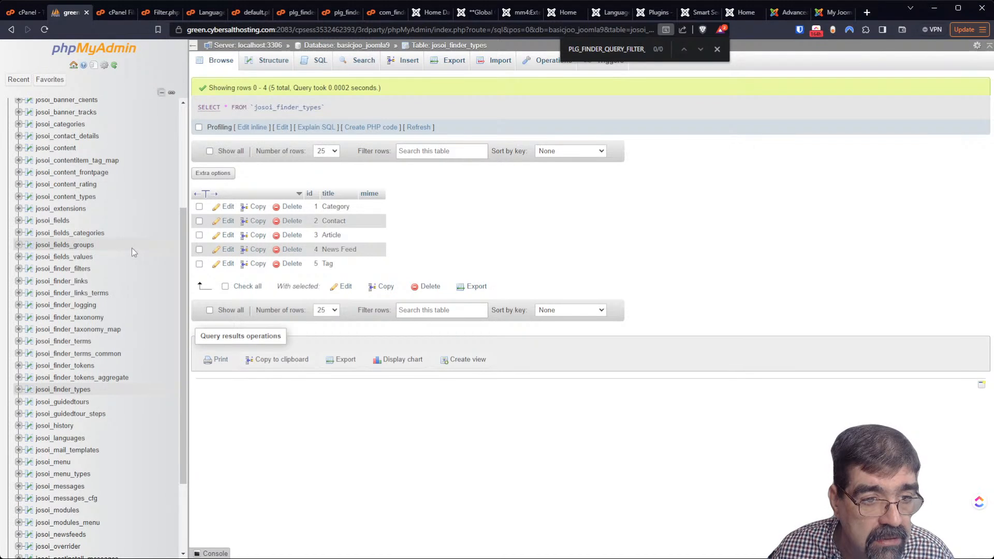
{"action": "left_click", "coordinate": [81, 270]}
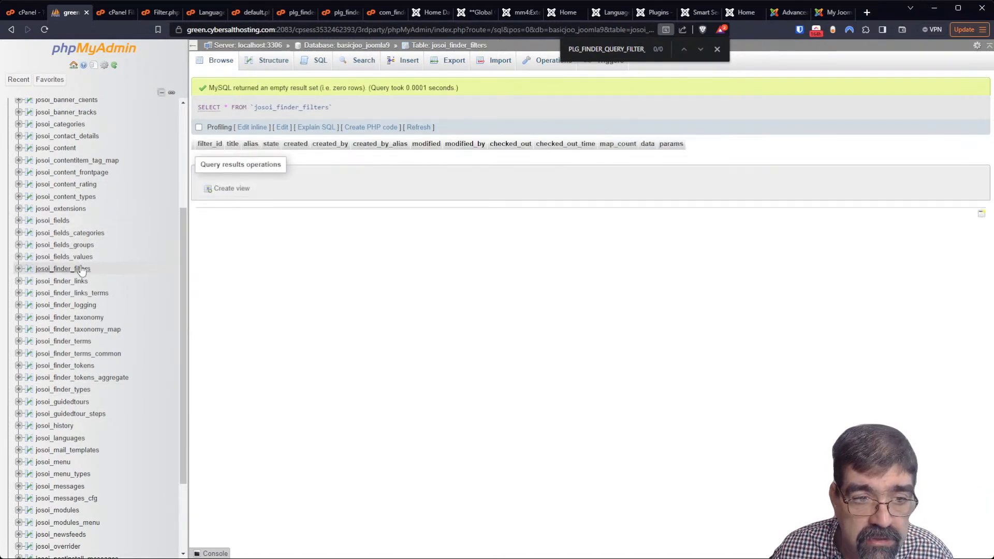
{"action": "left_click", "coordinate": [80, 282]}
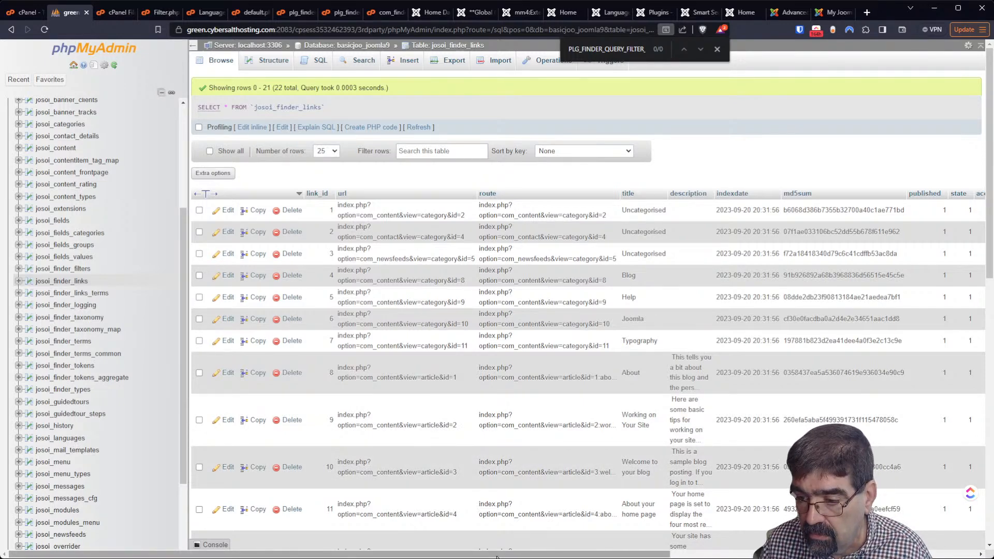
{"action": "left_click", "coordinate": [107, 13]}
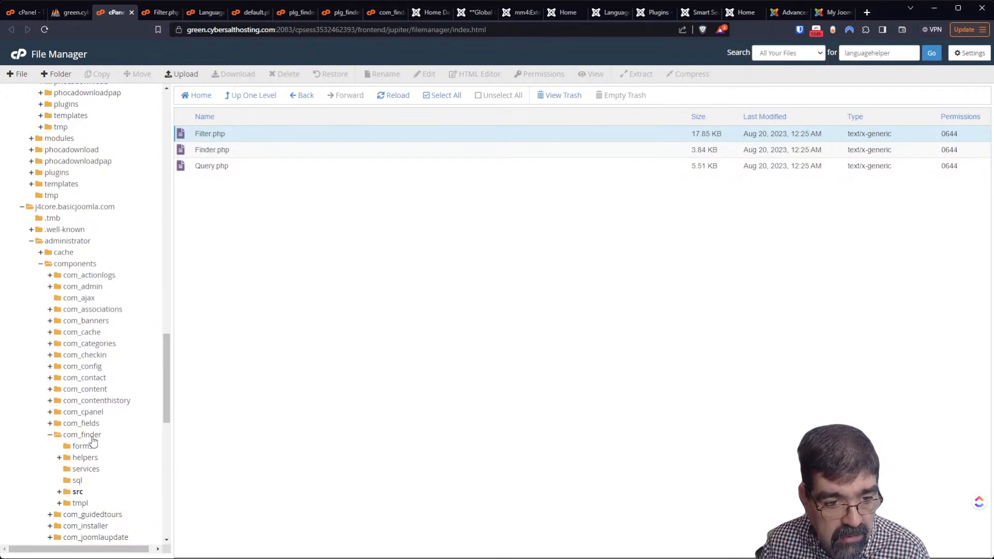
Look through the administrator com_finder tmpl searches layout folder
{"action": "left_click", "coordinate": [80, 503]}
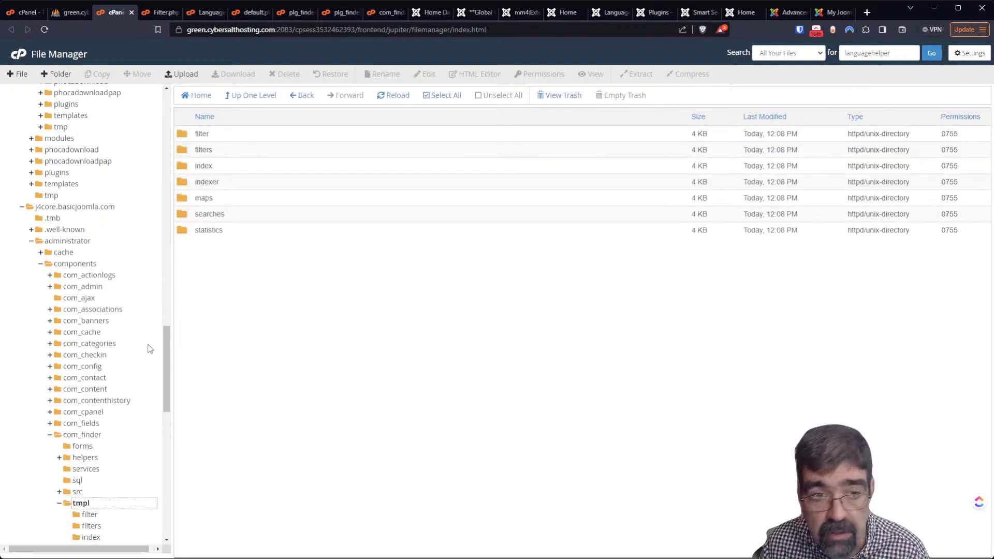
{"action": "double_click", "coordinate": [185, 217]}
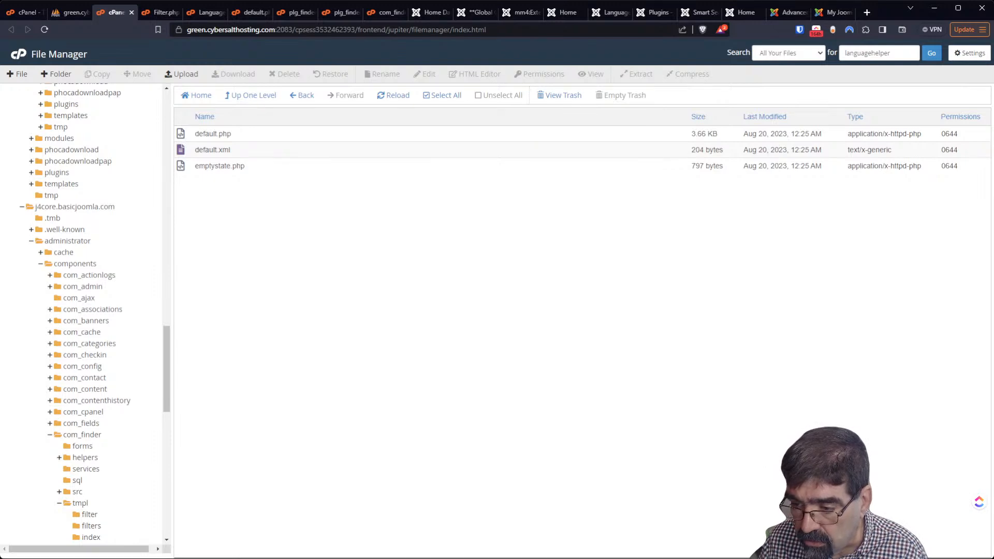
{"action": "scroll", "coordinate": [124, 314], "scroll_direction": "down", "scroll_amount": 3}
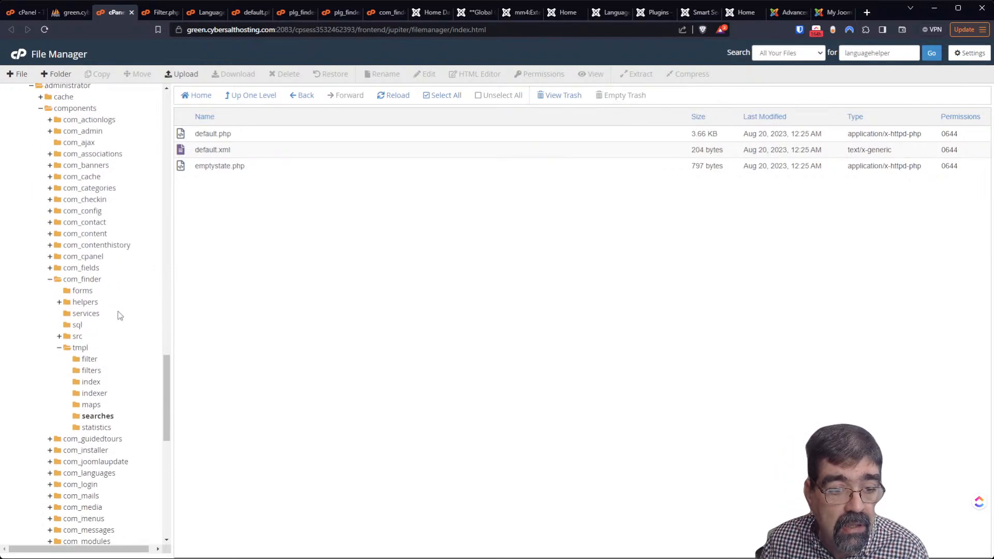
{"action": "scroll", "coordinate": [92, 270], "scroll_direction": "up", "scroll_amount": 1}
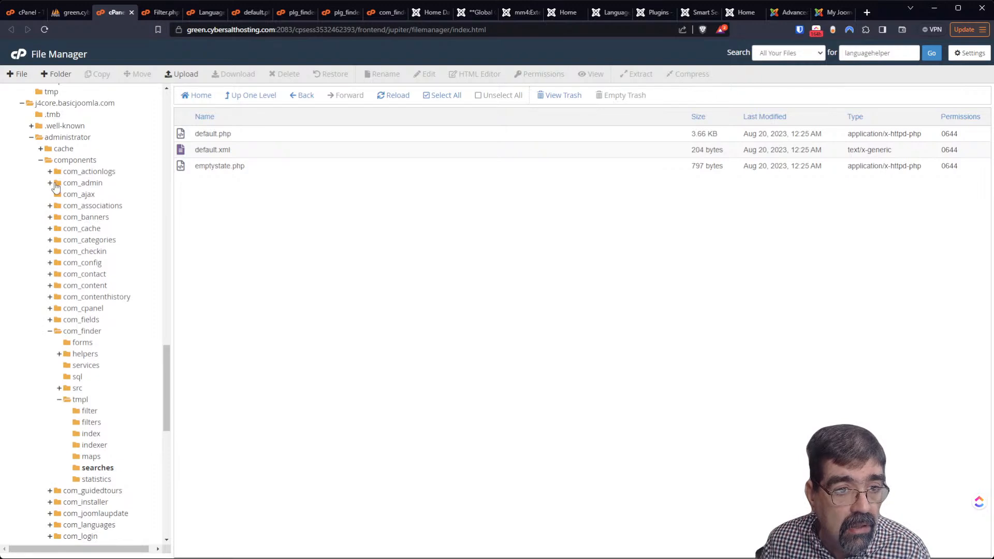
Open the site's components/com_finder/tmpl/layout/default_result.php in the code editor
{"action": "left_click", "coordinate": [31, 137]}
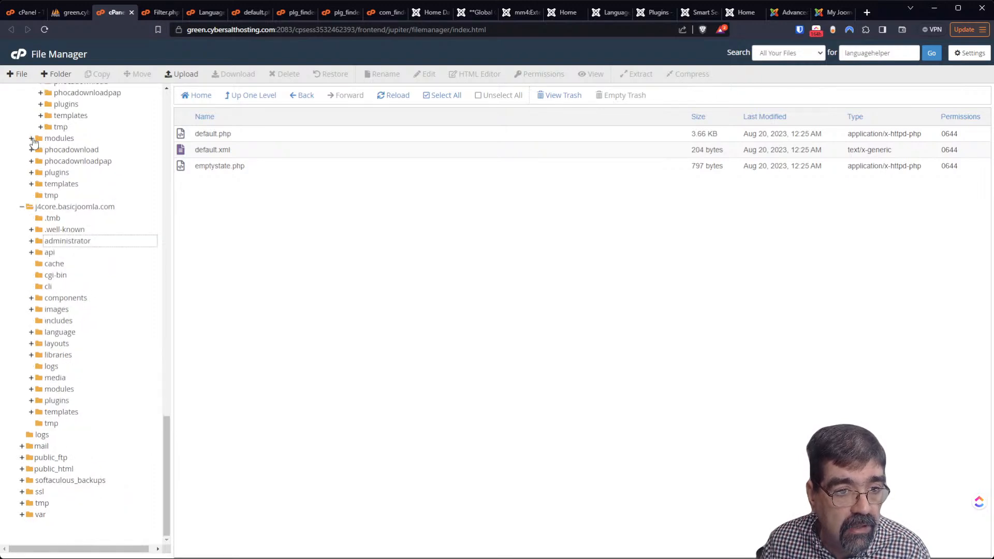
{"action": "left_click", "coordinate": [46, 299]}
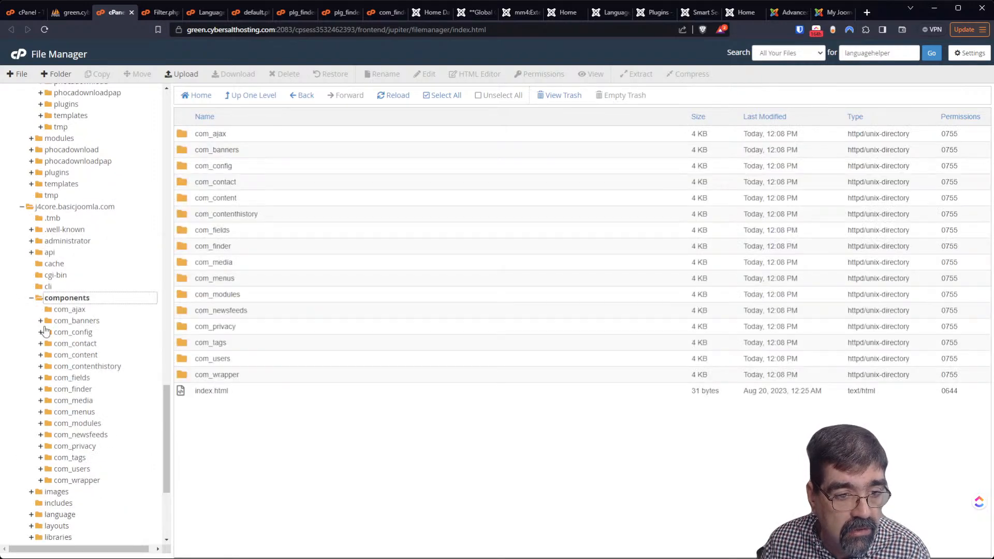
{"action": "left_click", "coordinate": [63, 389]}
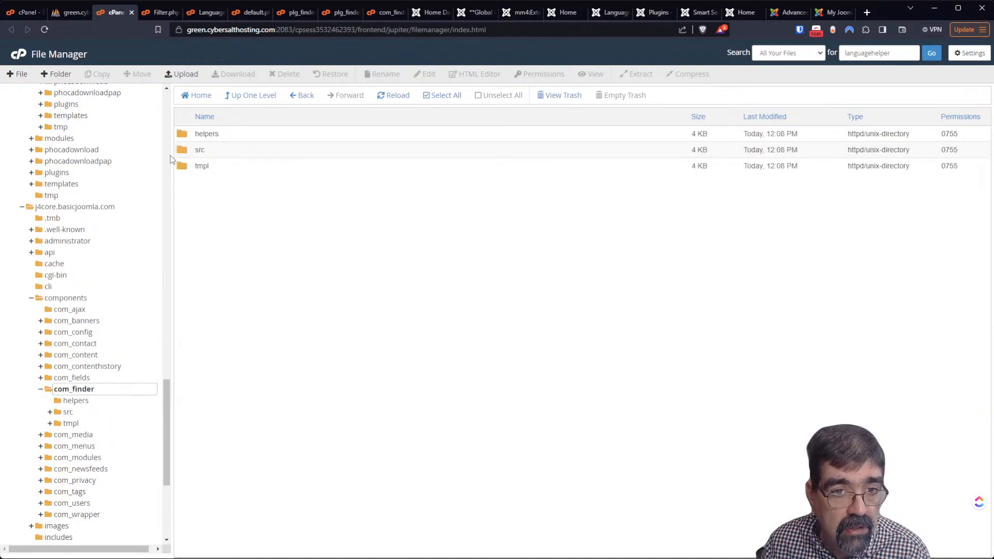
{"action": "double_click", "coordinate": [184, 166]}
{"action": "double_click", "coordinate": [184, 135]}
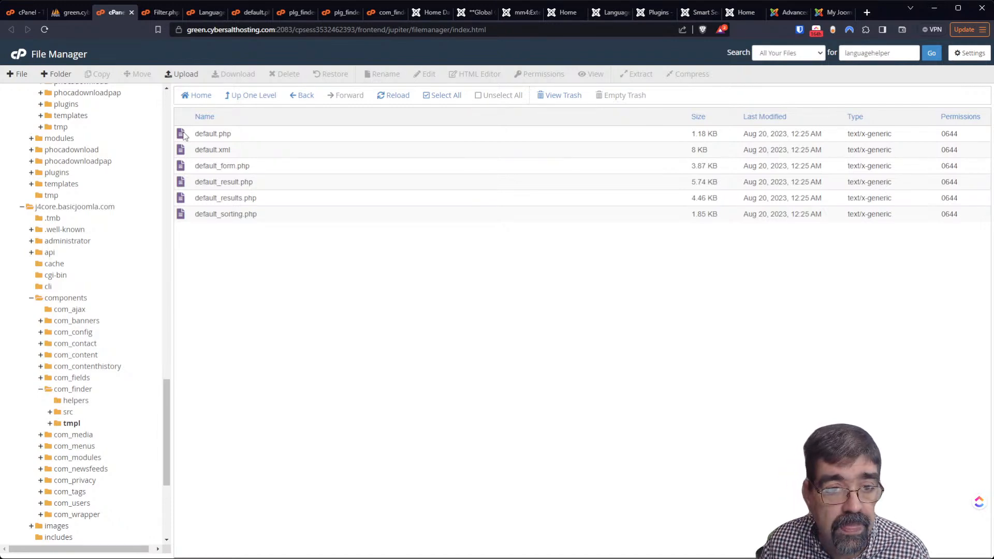
{"action": "right_click", "coordinate": [187, 186]}
{"action": "left_click", "coordinate": [197, 226]}
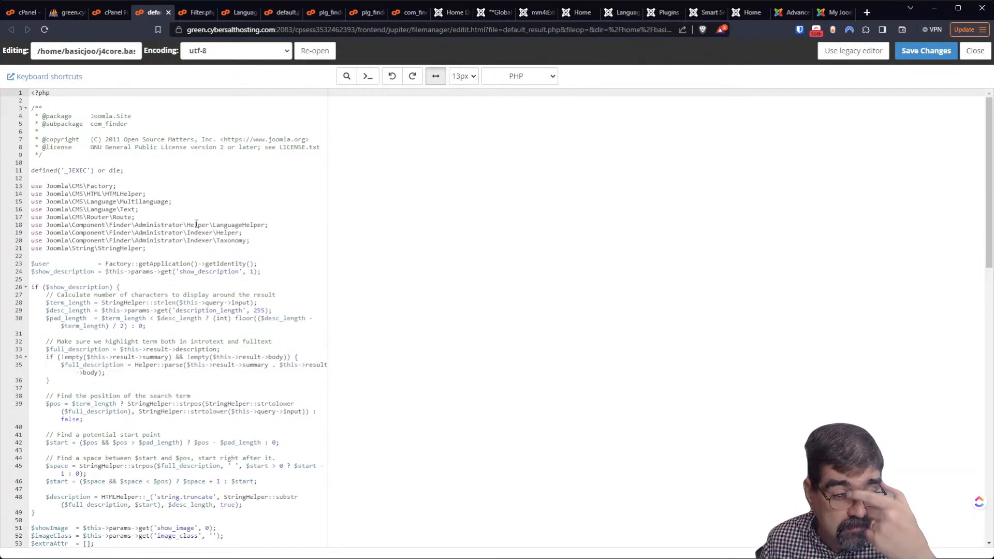
Review the taxonomy block down to the getBranch call on line 112, then return to the search results
{"action": "scroll", "coordinate": [196, 223], "scroll_direction": "down", "scroll_amount": 5}
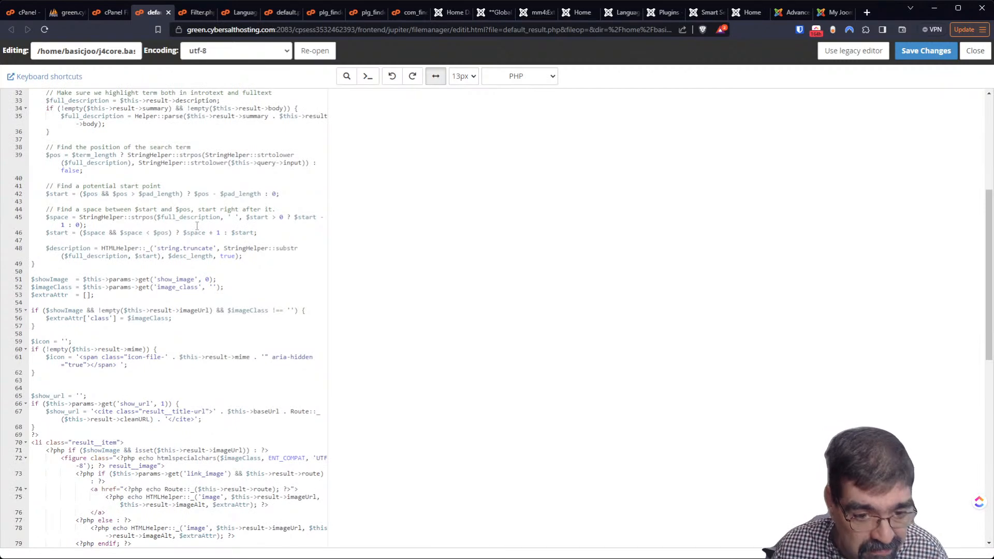
{"action": "scroll", "coordinate": [196, 225], "scroll_direction": "down", "scroll_amount": 5}
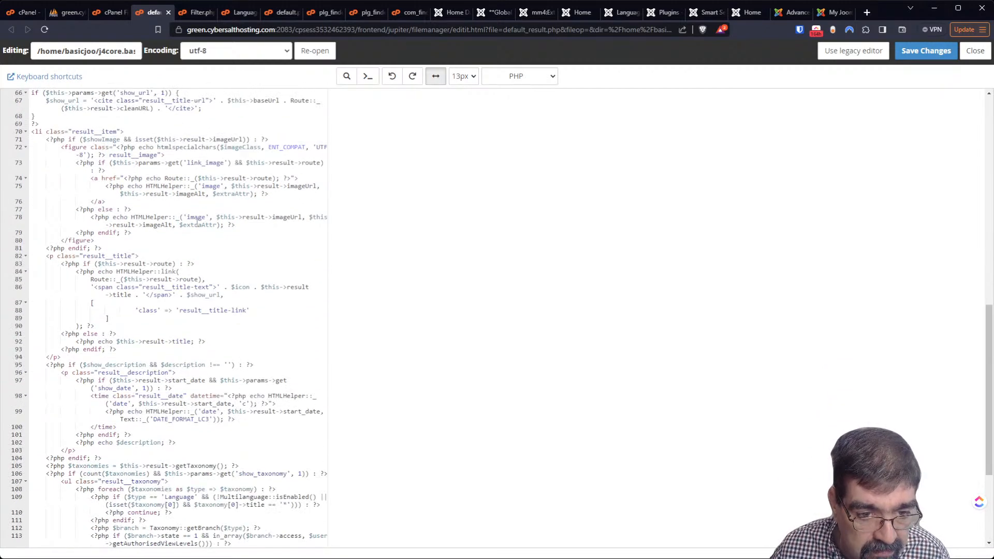
{"action": "scroll", "coordinate": [197, 222], "scroll_direction": "down", "scroll_amount": 3}
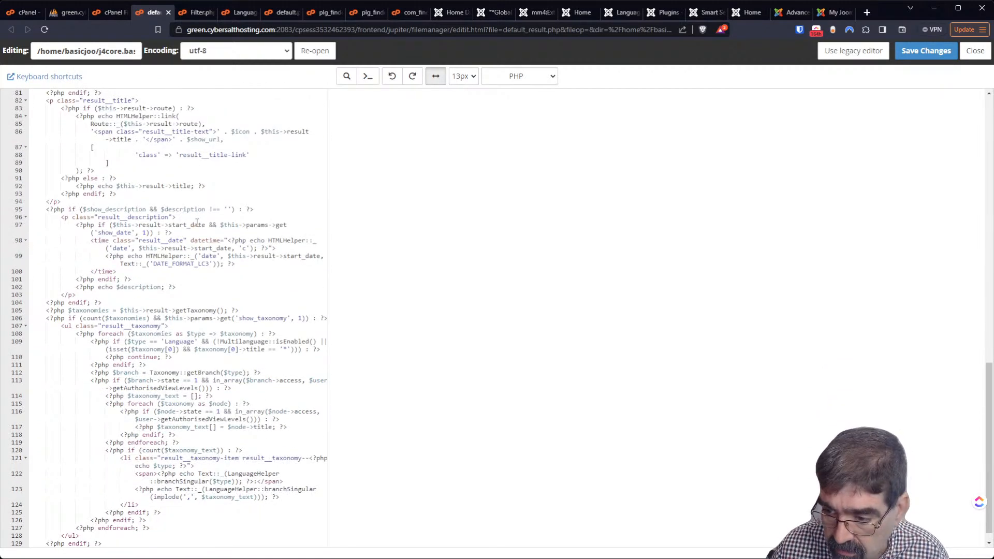
{"action": "scroll", "coordinate": [196, 223], "scroll_direction": "down", "scroll_amount": 2}
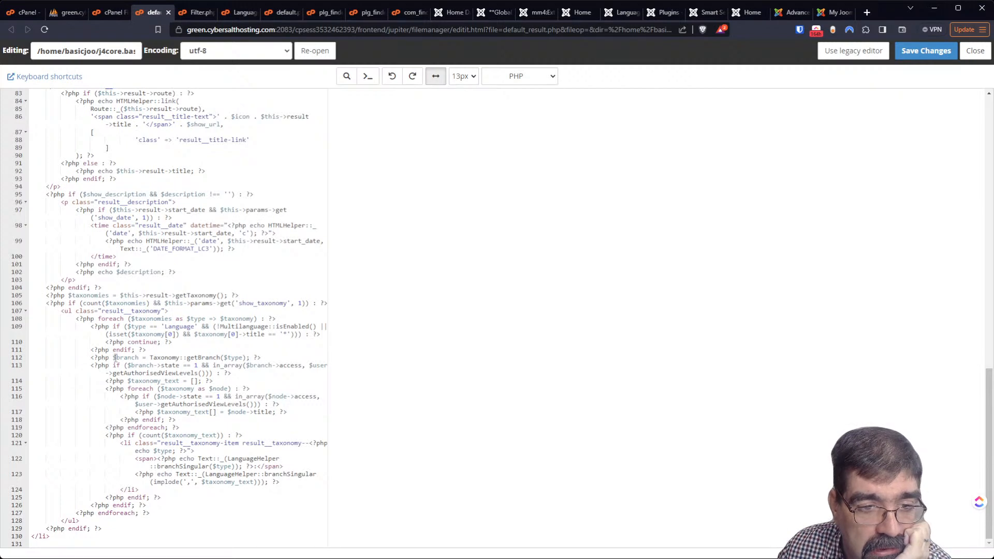
{"action": "left_click", "coordinate": [217, 357]}
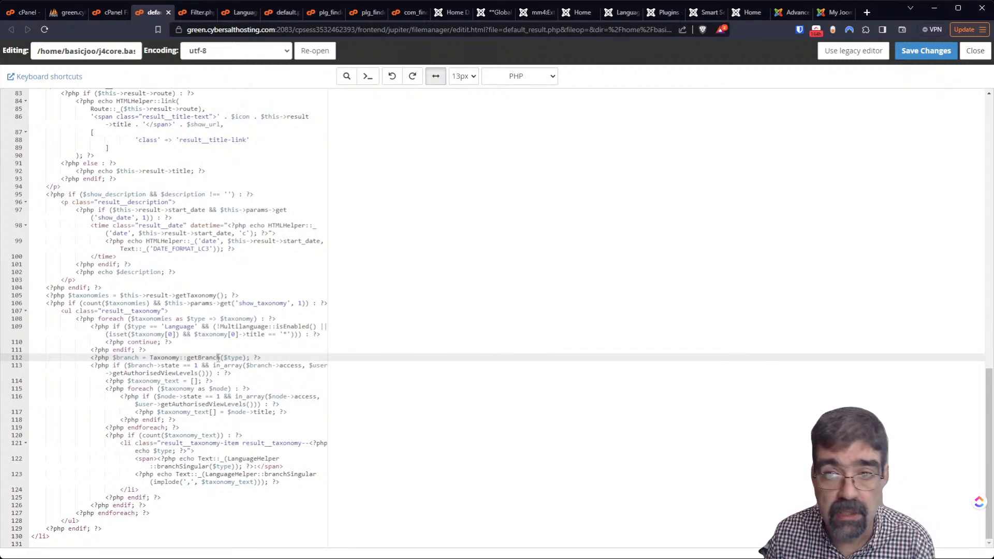
{"action": "left_click", "coordinate": [742, 17]}
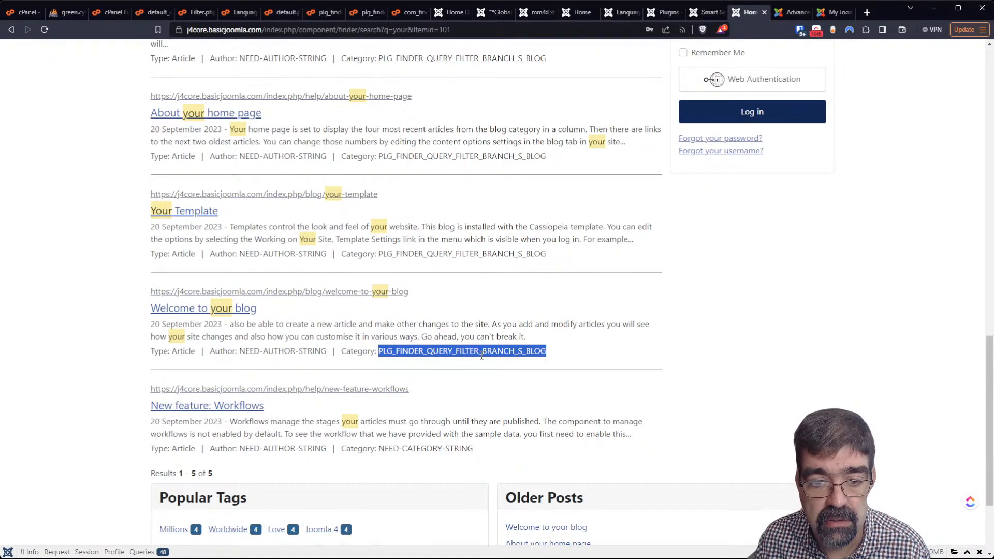
Open and leave the Welcome to your blog result, then inspect the PLG_FINDER_QUERY_FILTER_BRANCH_S_BLOG label
{"action": "left_click", "coordinate": [393, 311]}
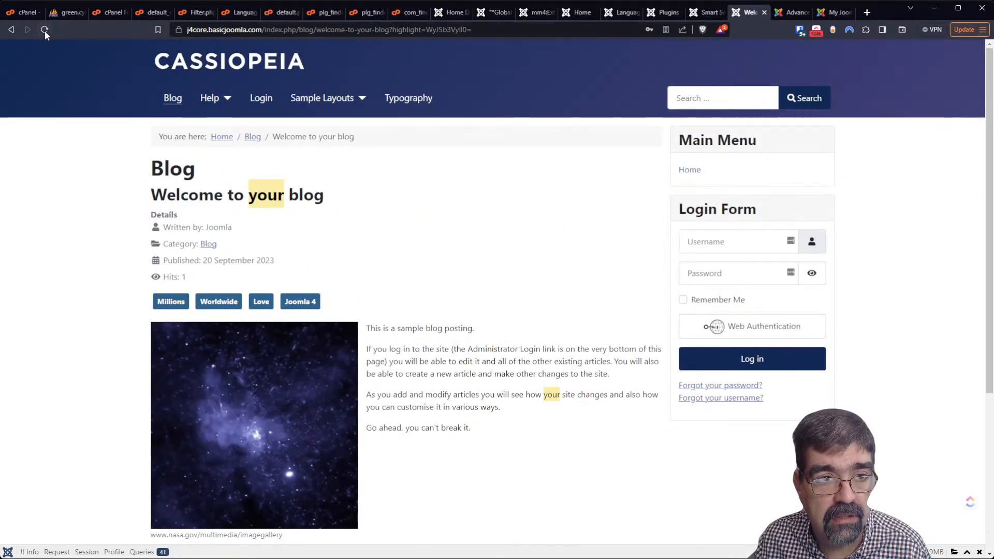
{"action": "left_click", "coordinate": [11, 31]}
{"action": "left_click", "coordinate": [44, 32]}
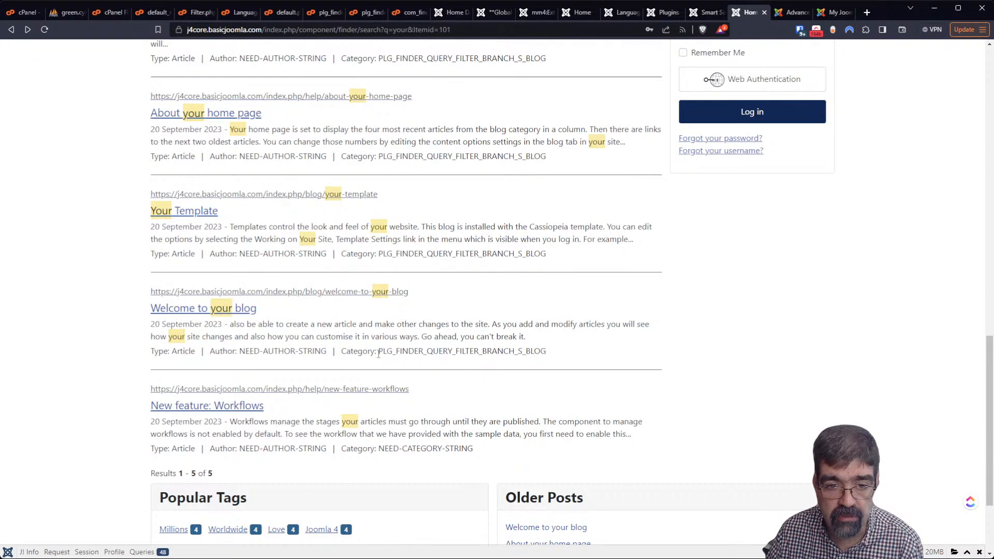
{"action": "left_click_drag", "start_coordinate": [378, 353], "coordinate": [554, 357]}
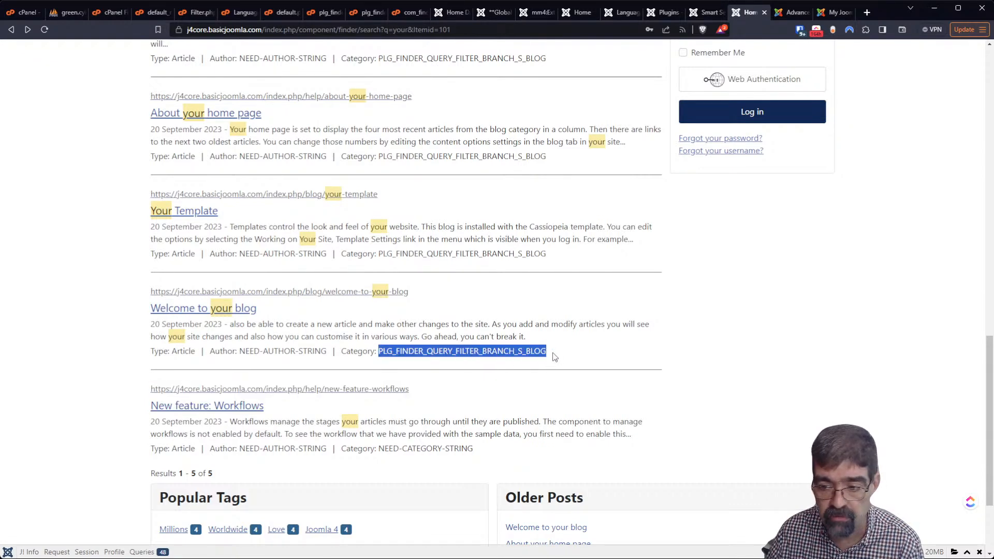
{"action": "left_click", "coordinate": [426, 450]}
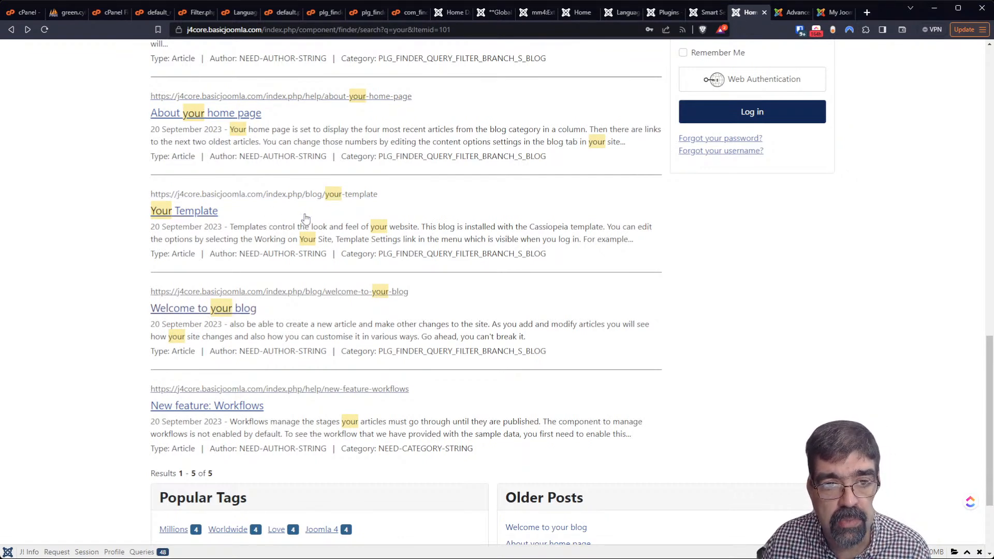
{"action": "scroll", "coordinate": [304, 218], "scroll_direction": "up", "scroll_amount": 2}
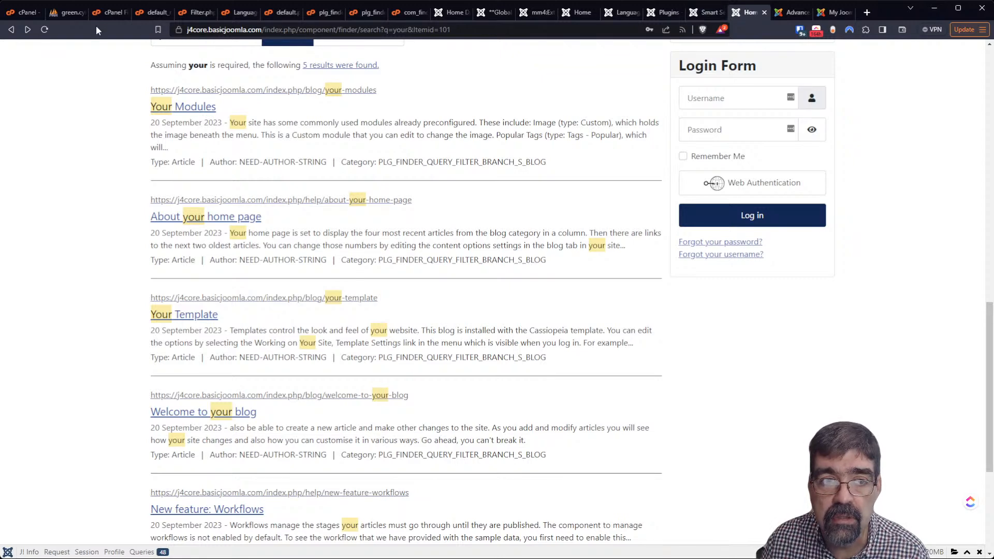
{"action": "left_click", "coordinate": [112, 12]}
{"action": "left_click", "coordinate": [151, 13]}
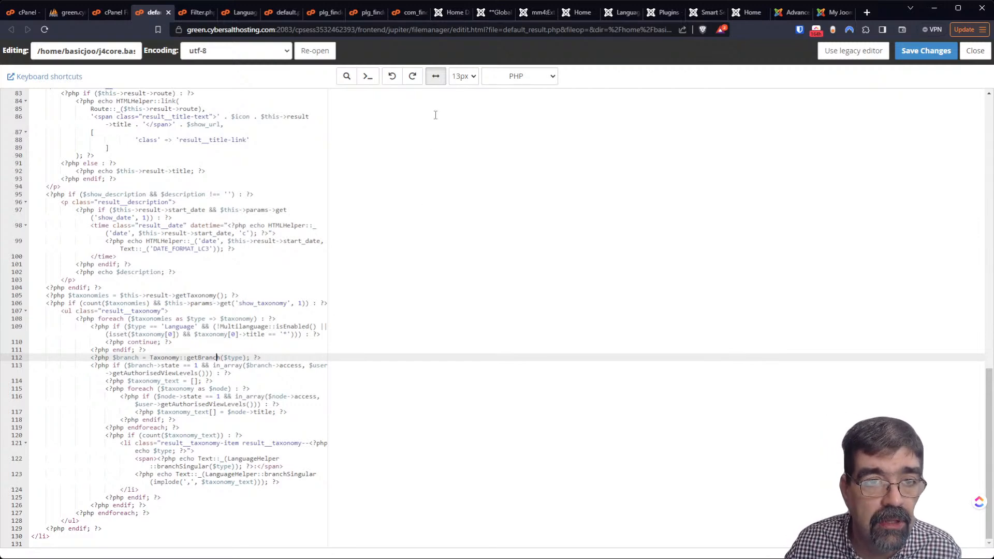
Select all five categories under Content > Categories and run Rebuild
{"action": "left_click", "coordinate": [707, 14]}
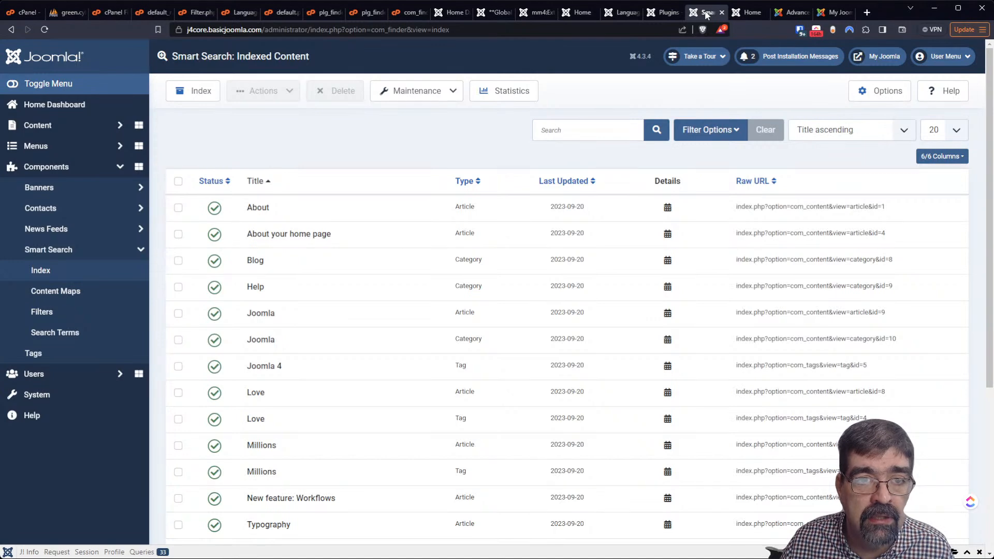
{"action": "left_click", "coordinate": [58, 170]}
{"action": "left_click", "coordinate": [49, 125]}
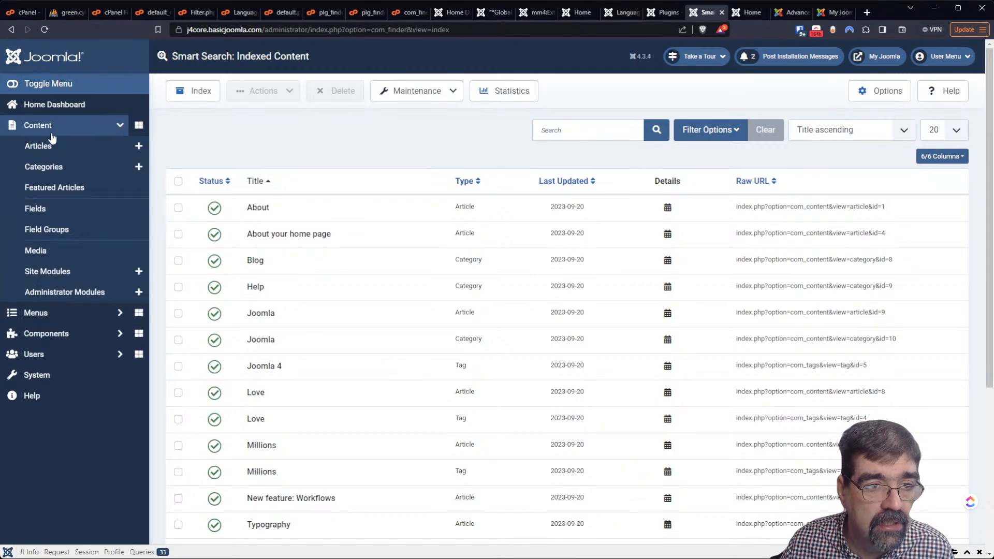
{"action": "left_click", "coordinate": [63, 166]}
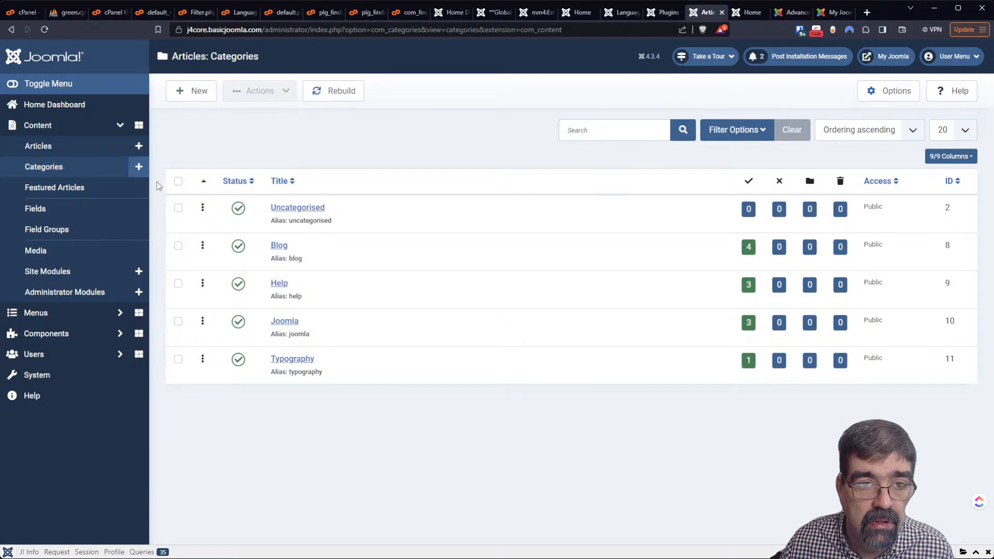
{"action": "left_click", "coordinate": [178, 182]}
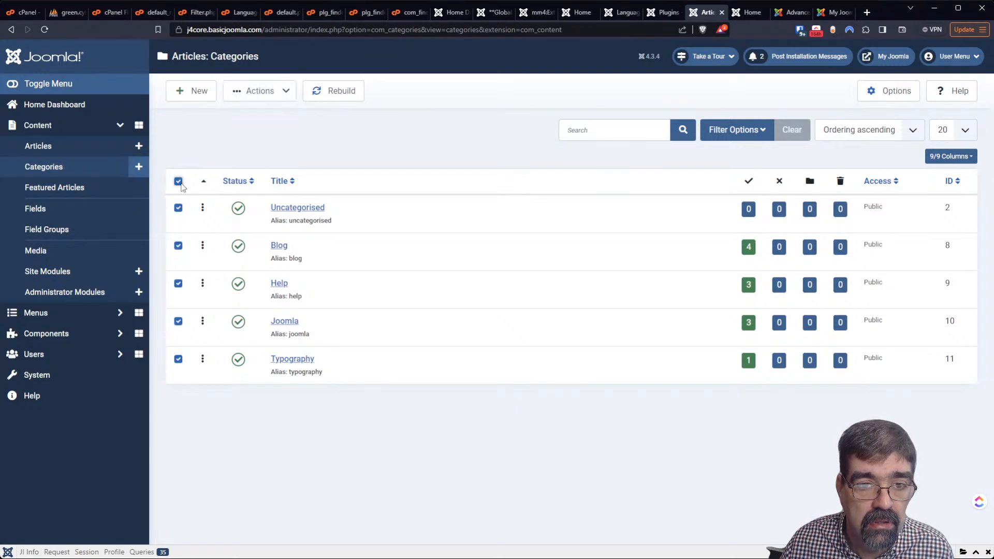
{"action": "left_click", "coordinate": [341, 98]}
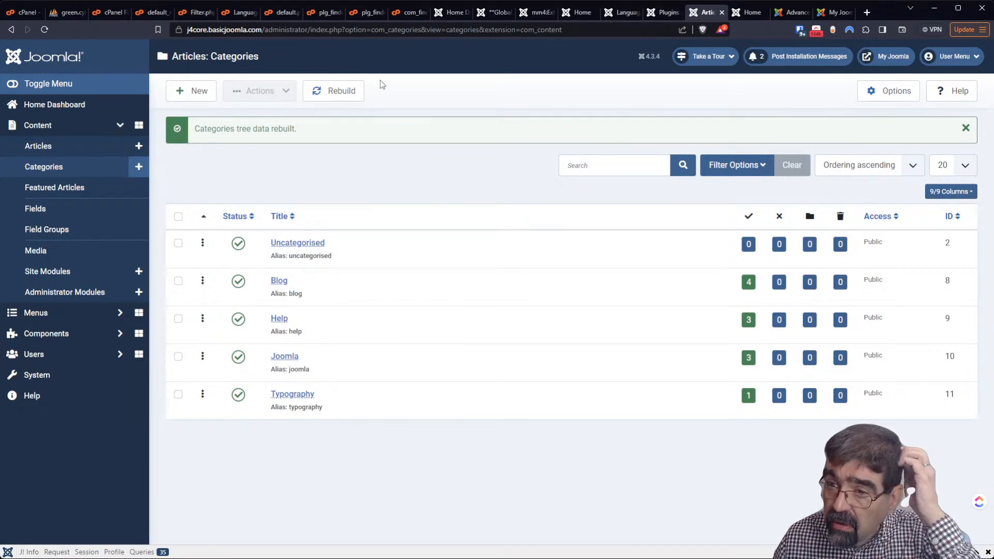
Reload the front-end search results to check the labels, then open the System Dashboard
{"action": "left_click", "coordinate": [744, 16]}
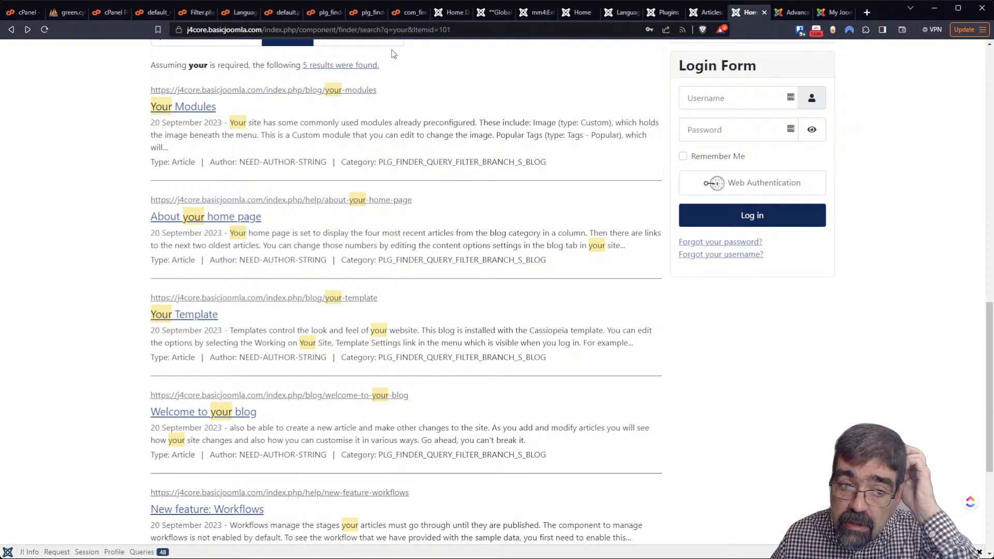
{"action": "left_click", "coordinate": [45, 30]}
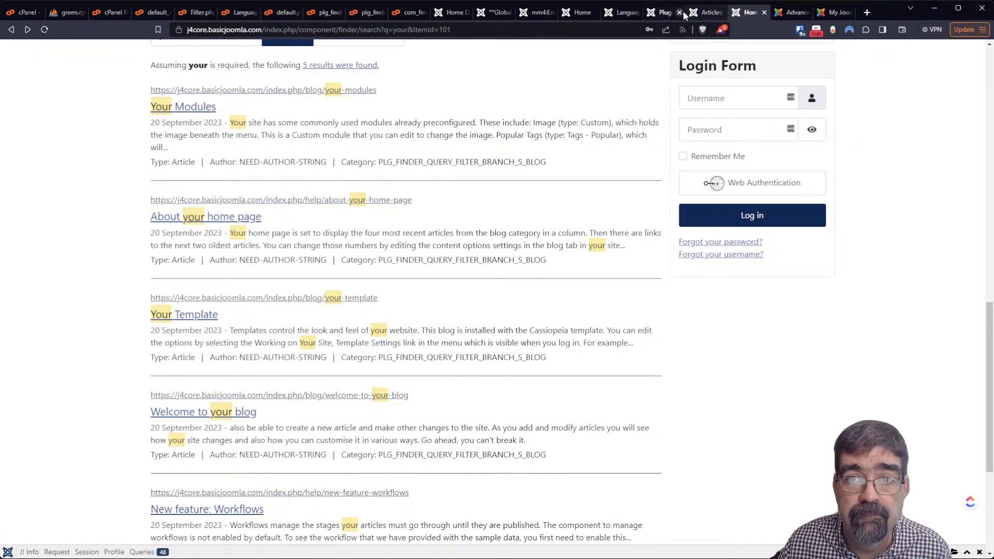
{"action": "left_click", "coordinate": [699, 14]}
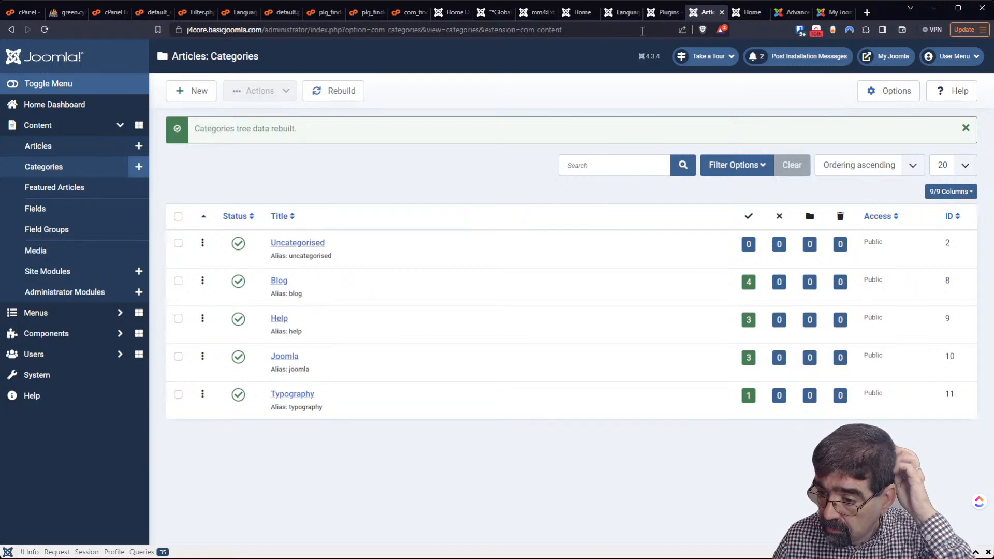
{"action": "left_click", "coordinate": [54, 381]}
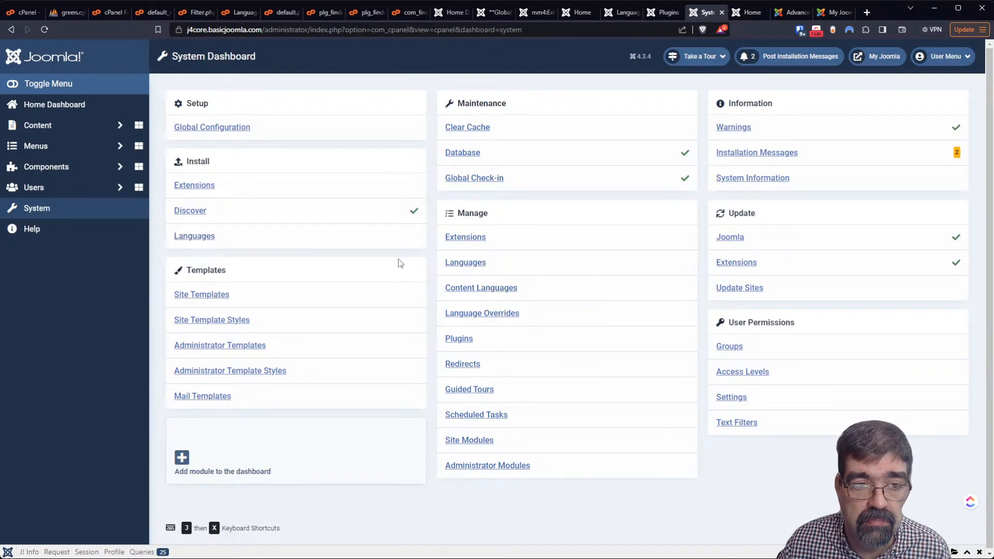
Turn on Gather Search Statistics in the Smart Search options and save
{"action": "left_click", "coordinate": [74, 165]}
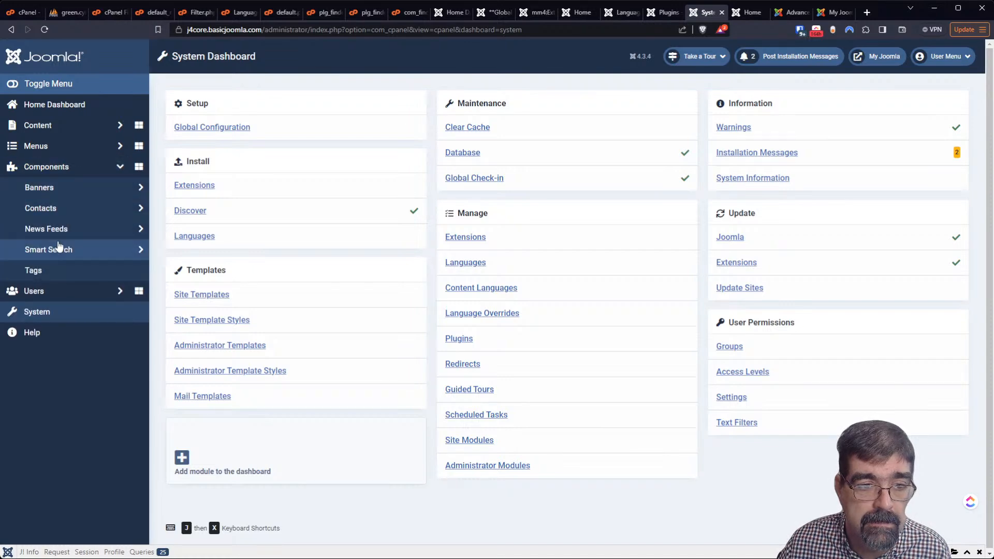
{"action": "left_click", "coordinate": [58, 250]}
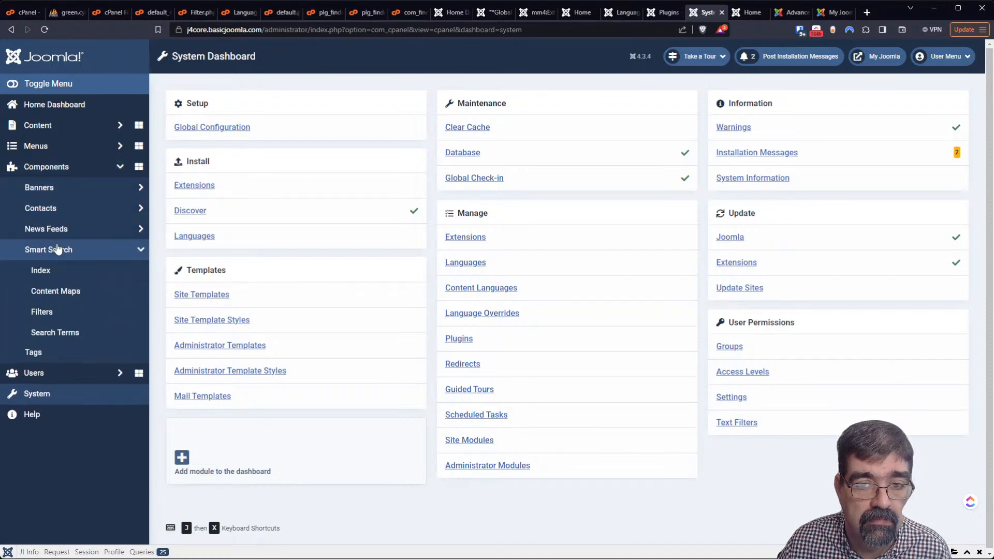
{"action": "left_click", "coordinate": [59, 332]}
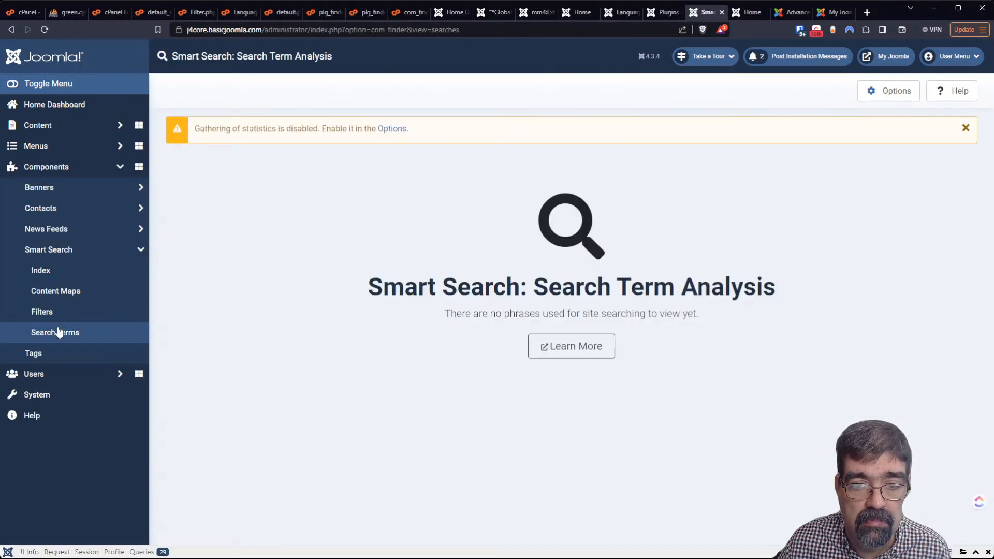
{"action": "left_click", "coordinate": [394, 129]}
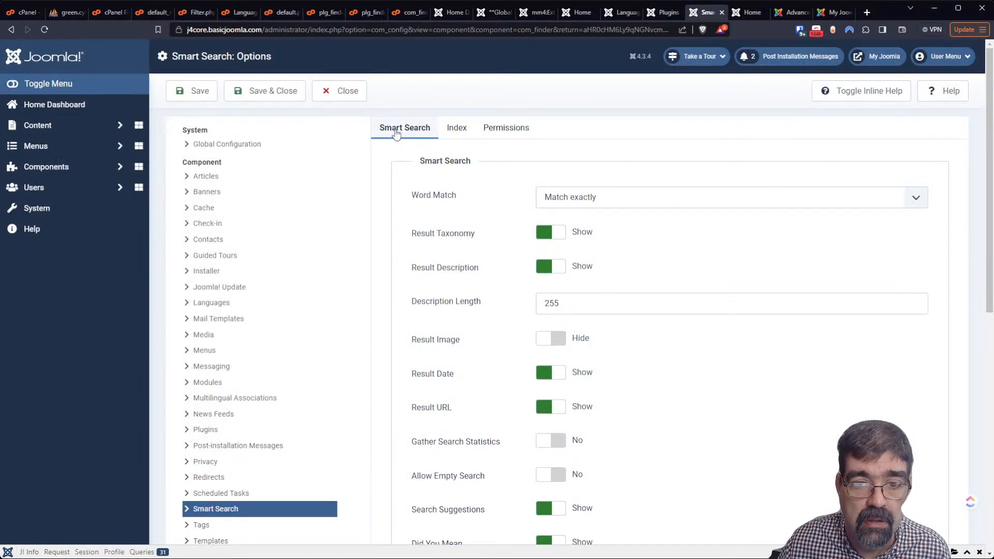
{"action": "scroll", "coordinate": [625, 261], "scroll_direction": "down", "scroll_amount": 2}
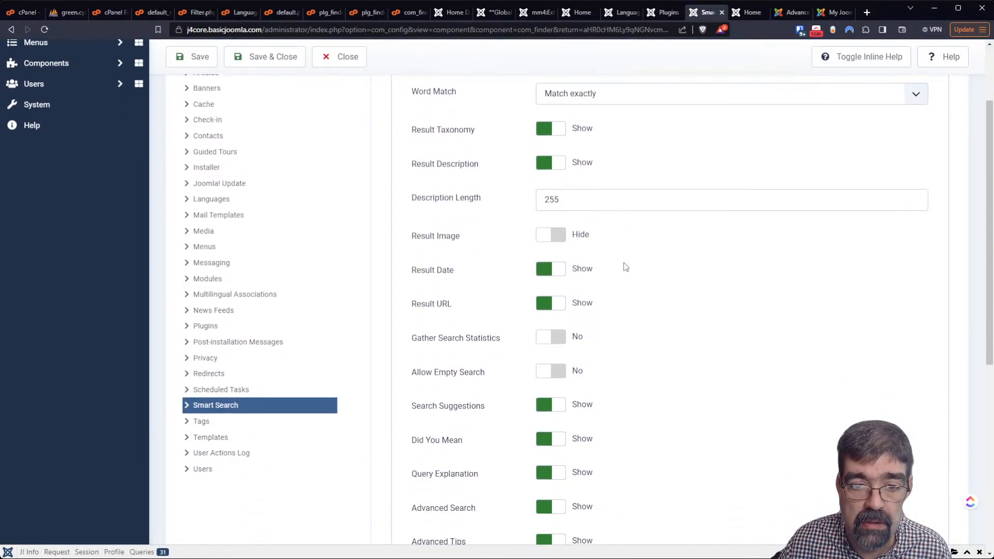
{"action": "left_click", "coordinate": [563, 338]}
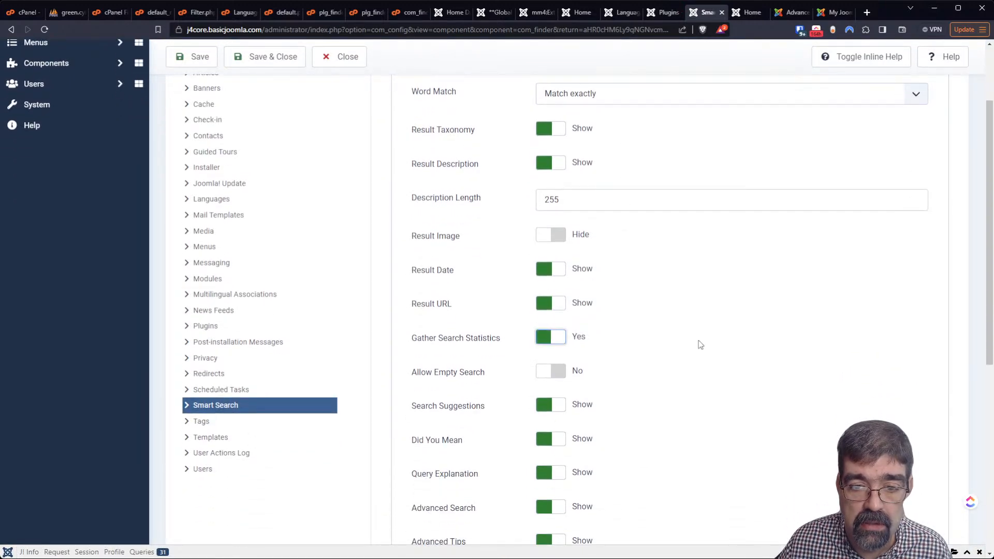
{"action": "scroll", "coordinate": [699, 373], "scroll_direction": "down", "scroll_amount": 5}
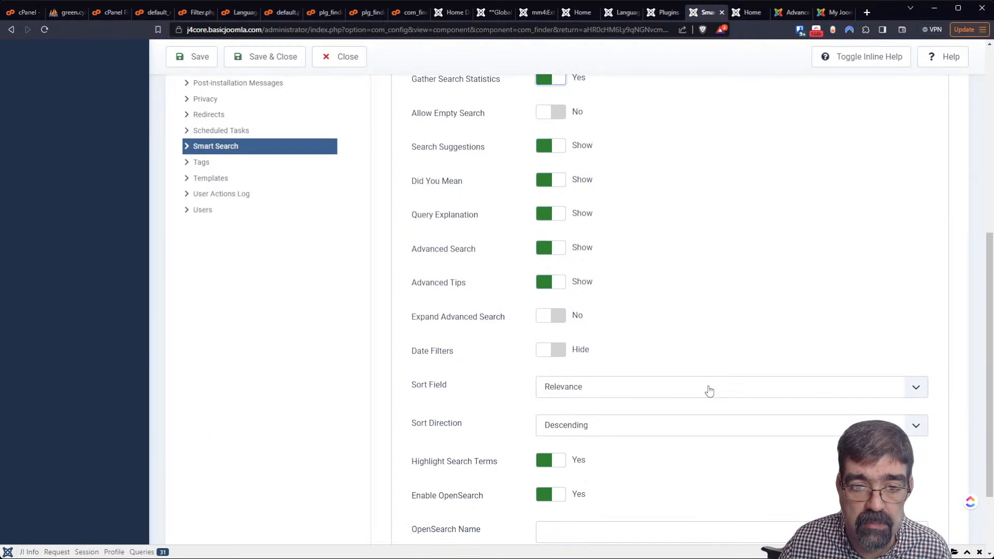
{"action": "scroll", "coordinate": [709, 390], "scroll_direction": "down", "scroll_amount": 2}
{"action": "scroll", "coordinate": [709, 393], "scroll_direction": "up", "scroll_amount": 10}
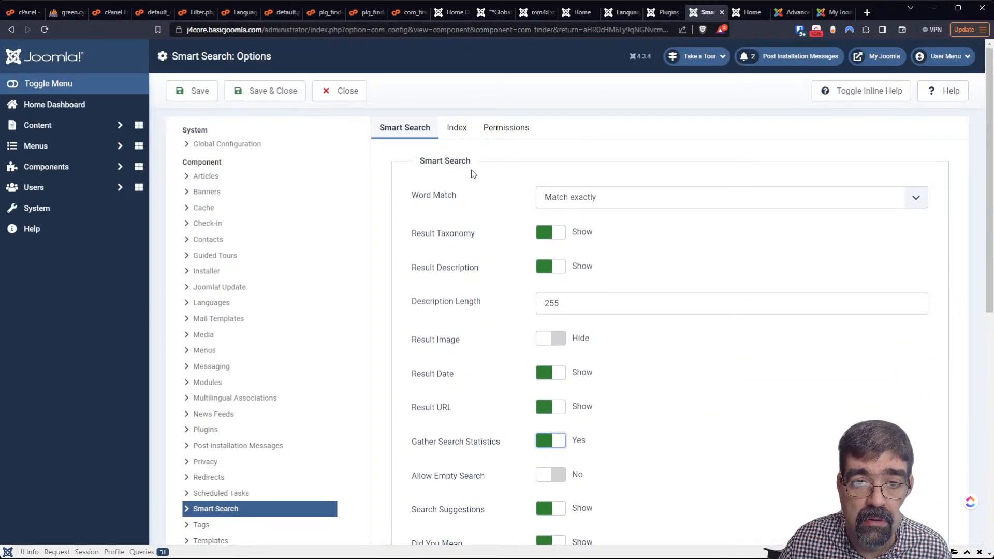
{"action": "left_click", "coordinate": [458, 129]}
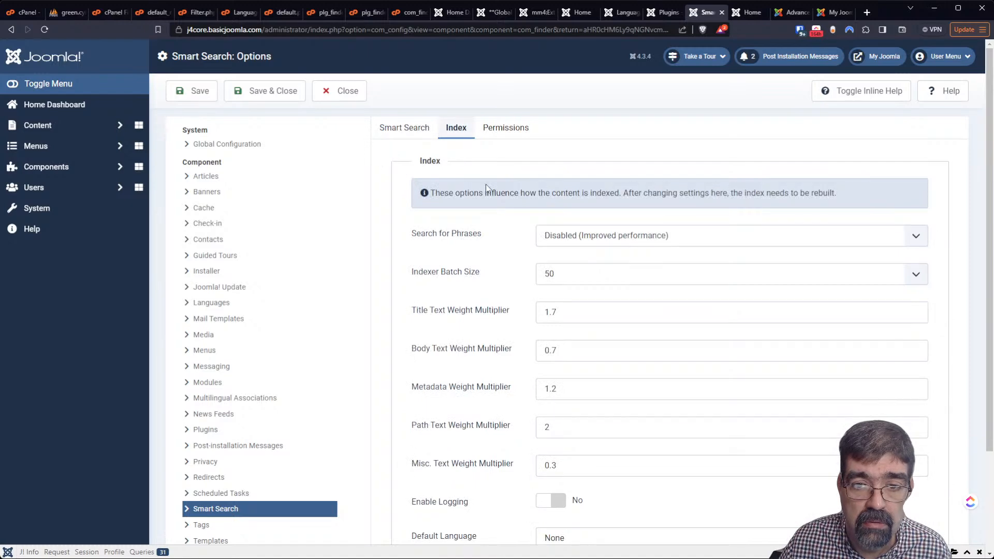
{"action": "scroll", "coordinate": [504, 325], "scroll_direction": "down", "scroll_amount": 3}
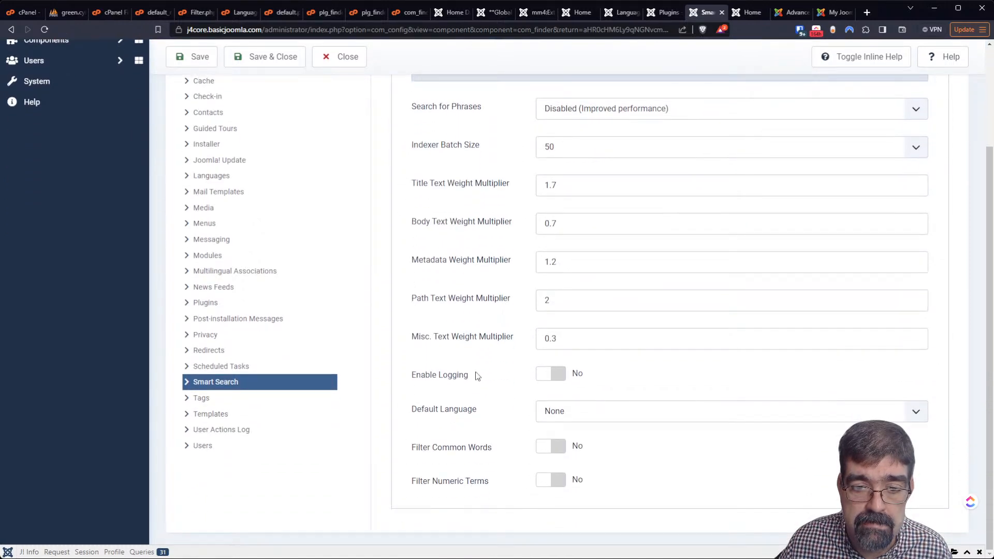
{"action": "scroll", "coordinate": [487, 390], "scroll_direction": "up", "scroll_amount": 3}
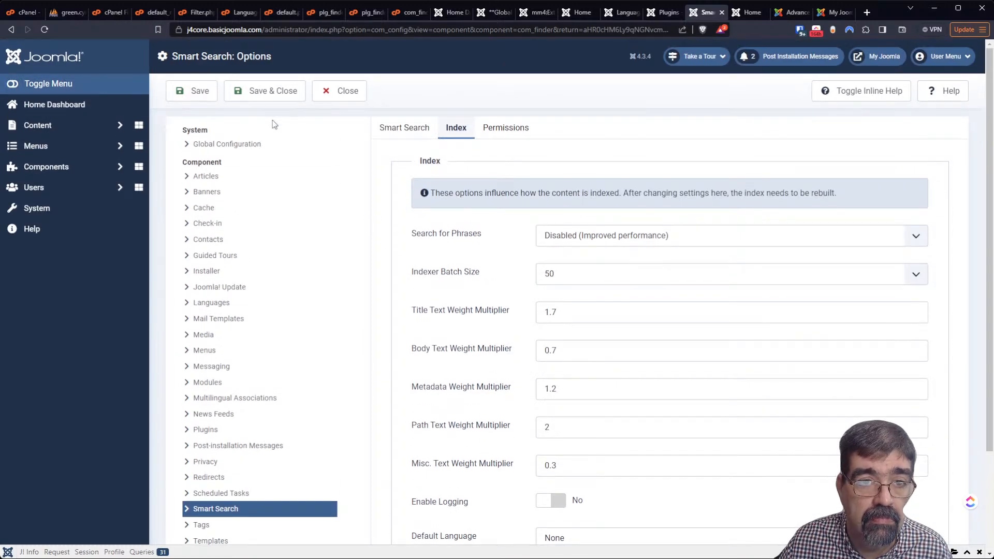
{"action": "left_click", "coordinate": [278, 94]}
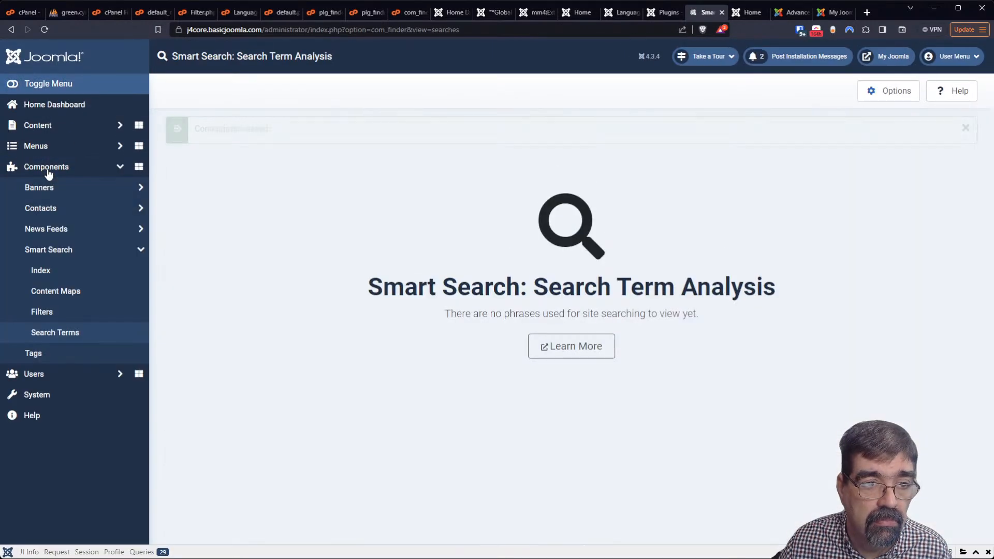
Clear the entire Smart Search index and rerun the indexer
{"action": "left_click", "coordinate": [47, 172]}
{"action": "left_click", "coordinate": [48, 173]}
{"action": "left_click", "coordinate": [62, 271]}
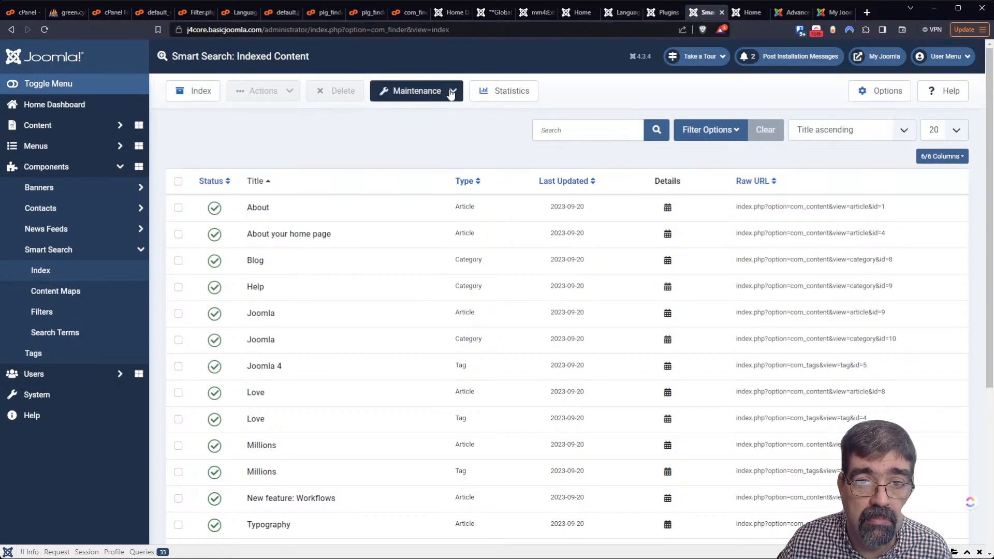
{"action": "left_click", "coordinate": [448, 93]}
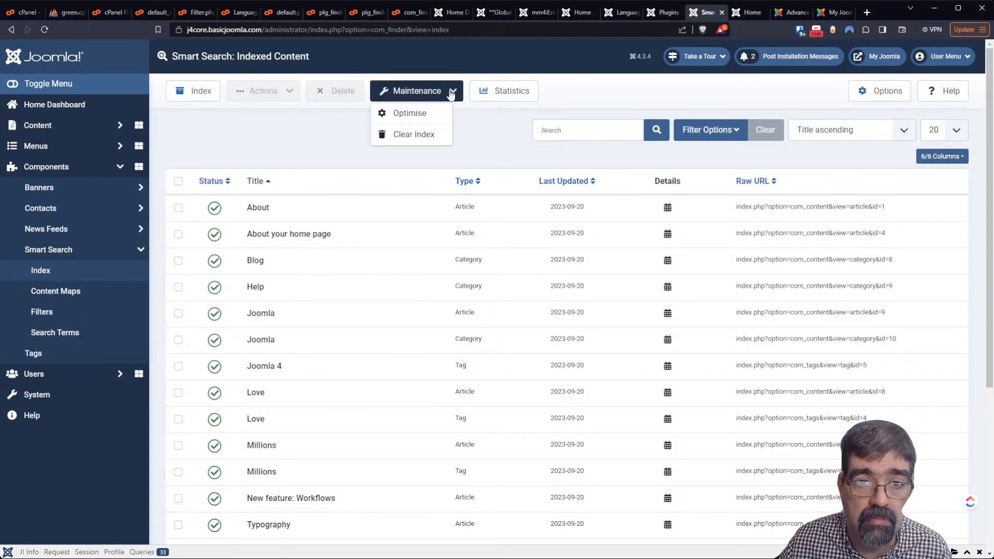
{"action": "left_click", "coordinate": [429, 134]}
{"action": "left_click", "coordinate": [550, 100]}
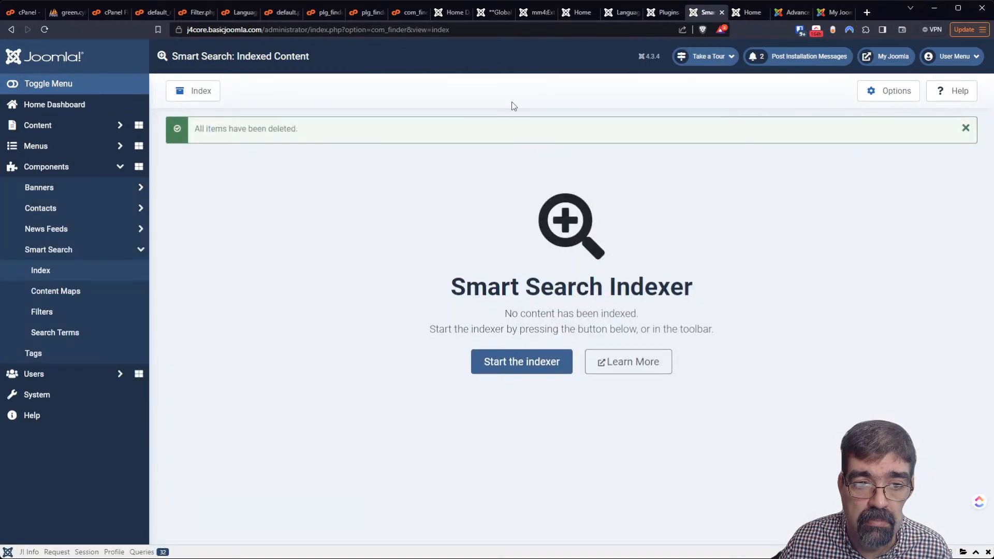
{"action": "left_click", "coordinate": [514, 360]}
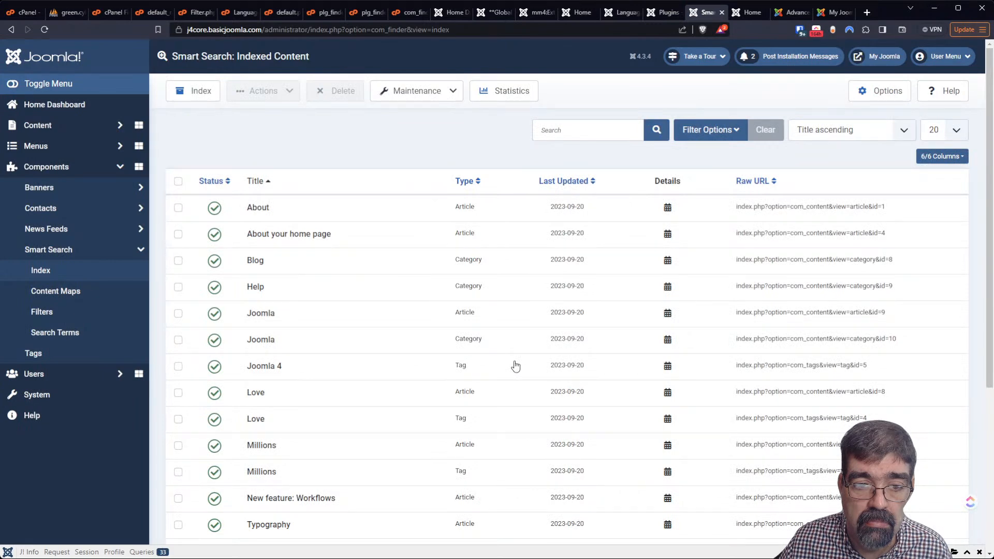
{"action": "left_click", "coordinate": [740, 13]}
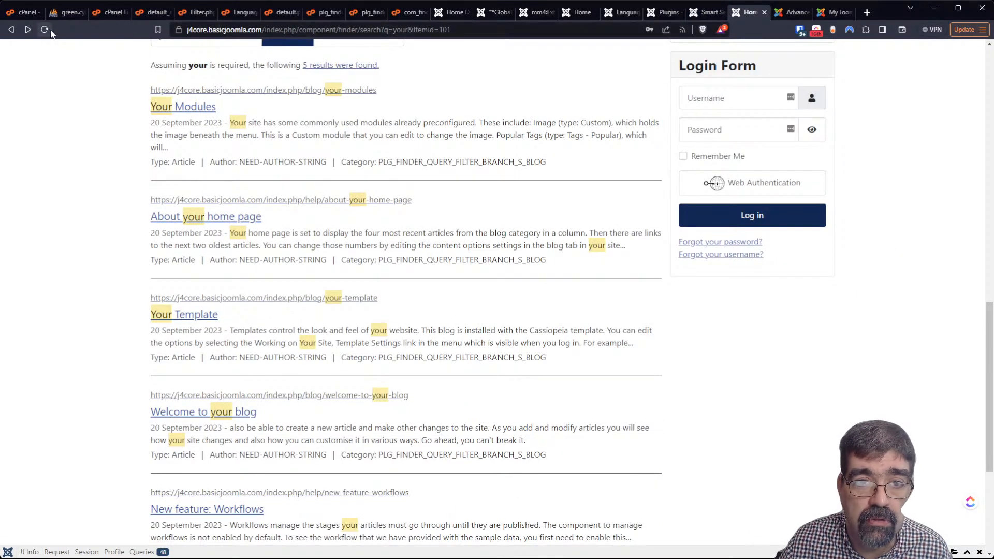
Search the site for 'your' from the home page's header search box
{"action": "scroll", "coordinate": [583, 144], "scroll_direction": "up", "scroll_amount": 10}
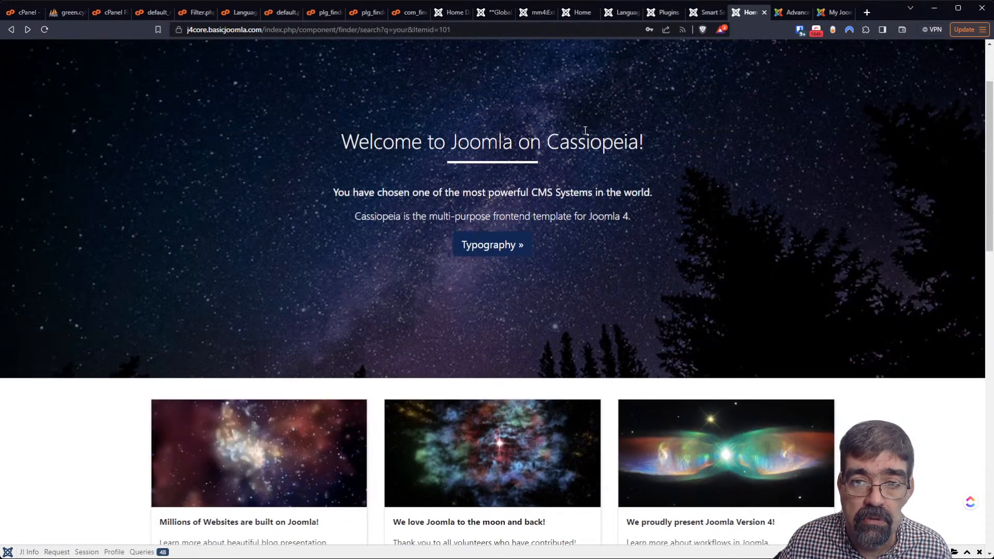
{"action": "scroll", "coordinate": [585, 130], "scroll_direction": "up", "scroll_amount": 2}
{"action": "left_click", "coordinate": [187, 66]}
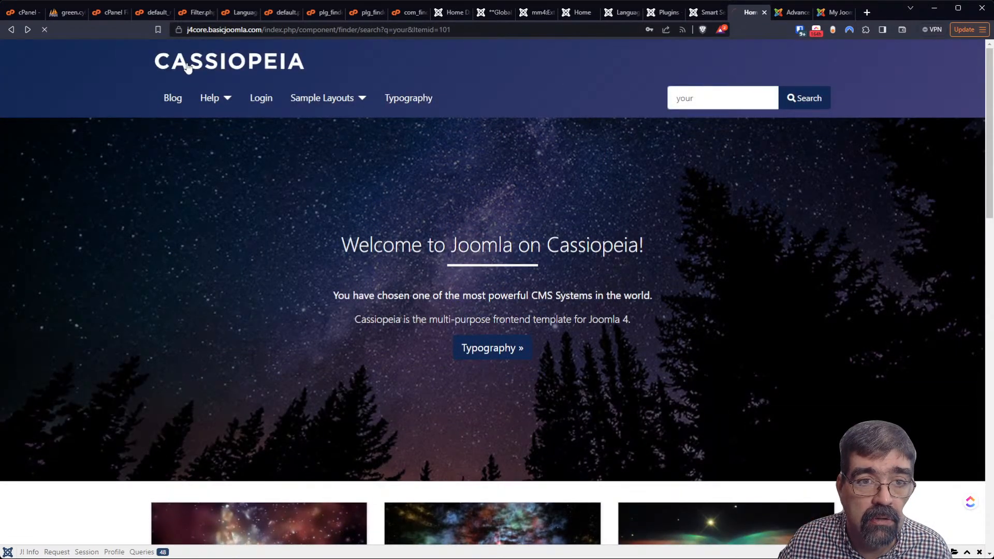
{"action": "left_click", "coordinate": [710, 100]}
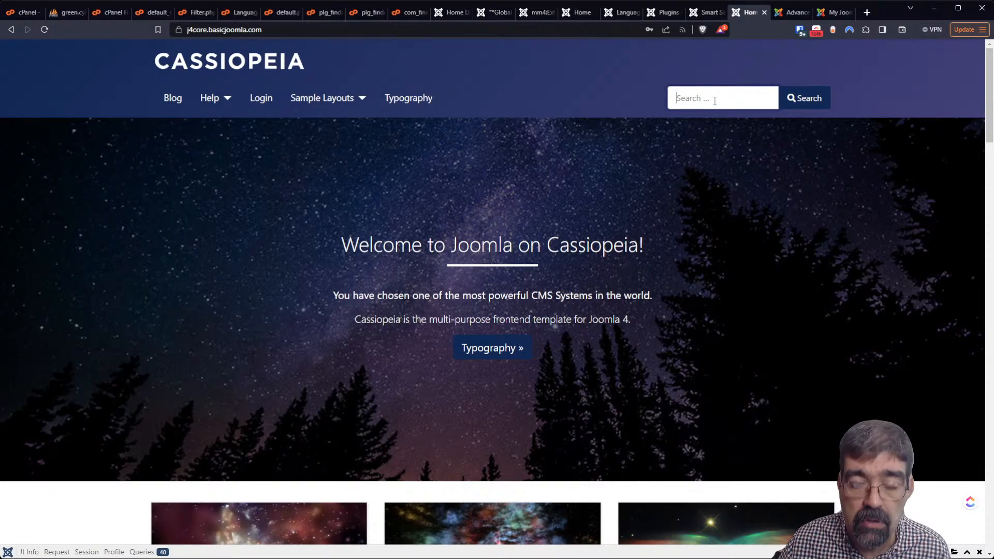
{"action": "type", "text": "your"}
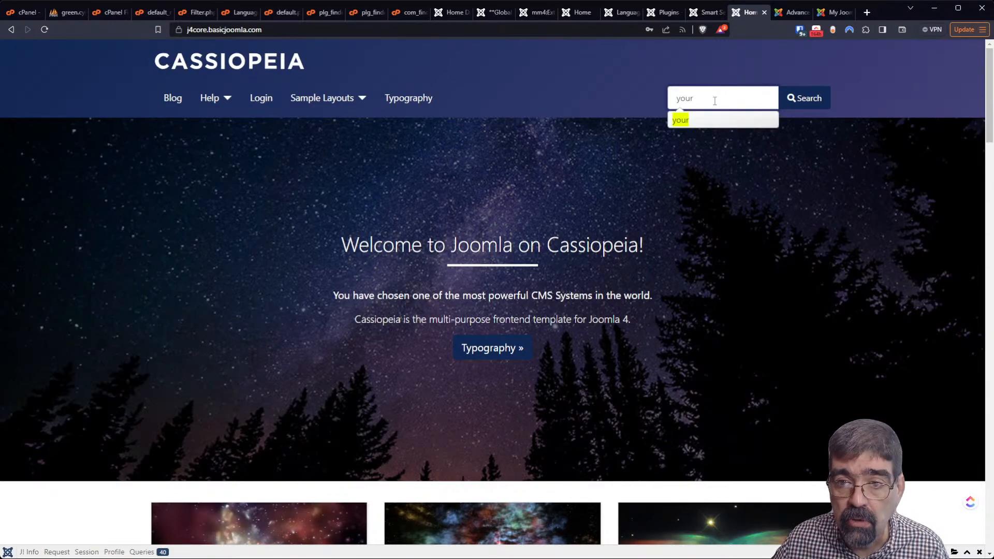
{"action": "left_click", "coordinate": [692, 122]}
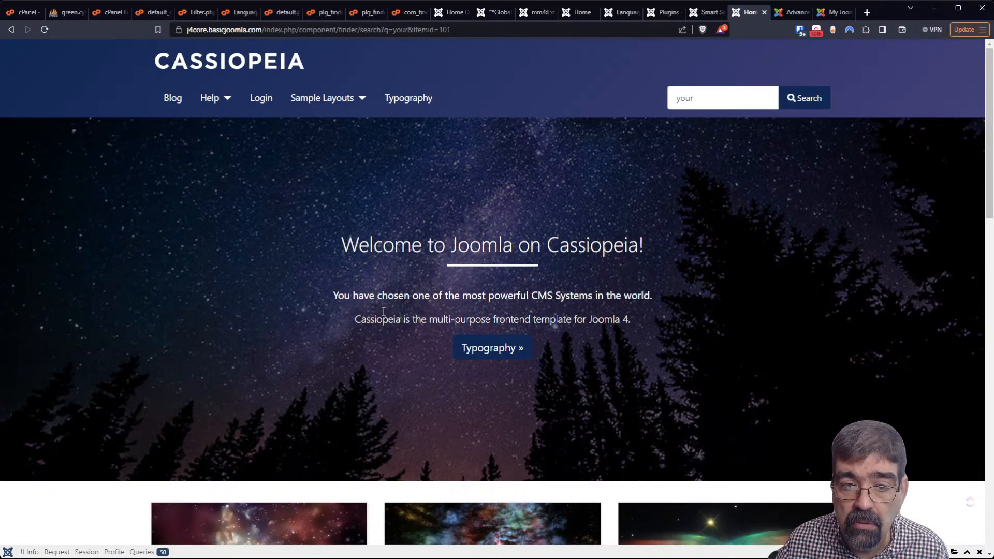
Review the five results, still labelled NEED-AUTHOR-STRING and NEED-CATEGORY-STRING
{"action": "scroll", "coordinate": [380, 306], "scroll_direction": "down", "scroll_amount": 5}
{"action": "scroll", "coordinate": [380, 305], "scroll_direction": "down", "scroll_amount": 5}
{"action": "scroll", "coordinate": [381, 305], "scroll_direction": "down", "scroll_amount": 5}
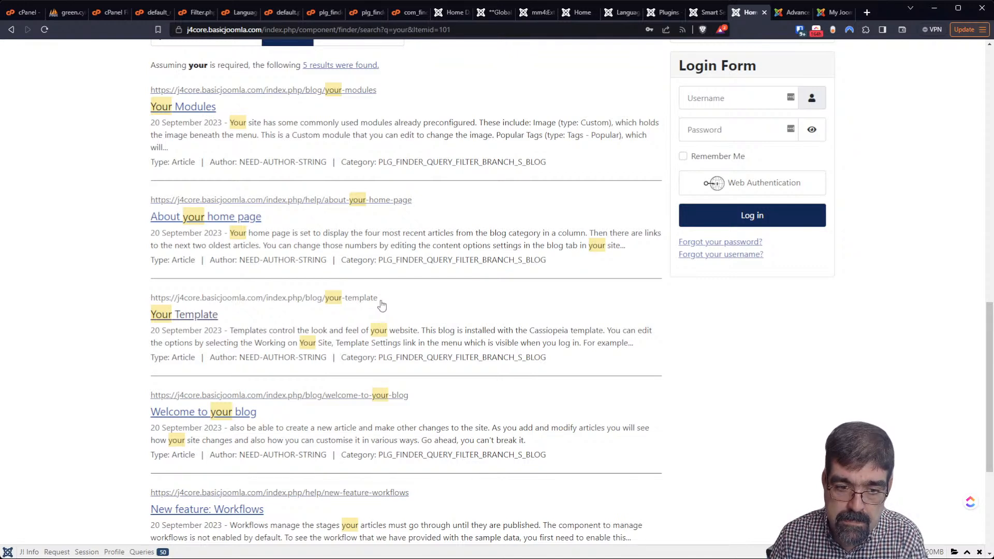
{"action": "scroll", "coordinate": [381, 306], "scroll_direction": "down", "scroll_amount": 5}
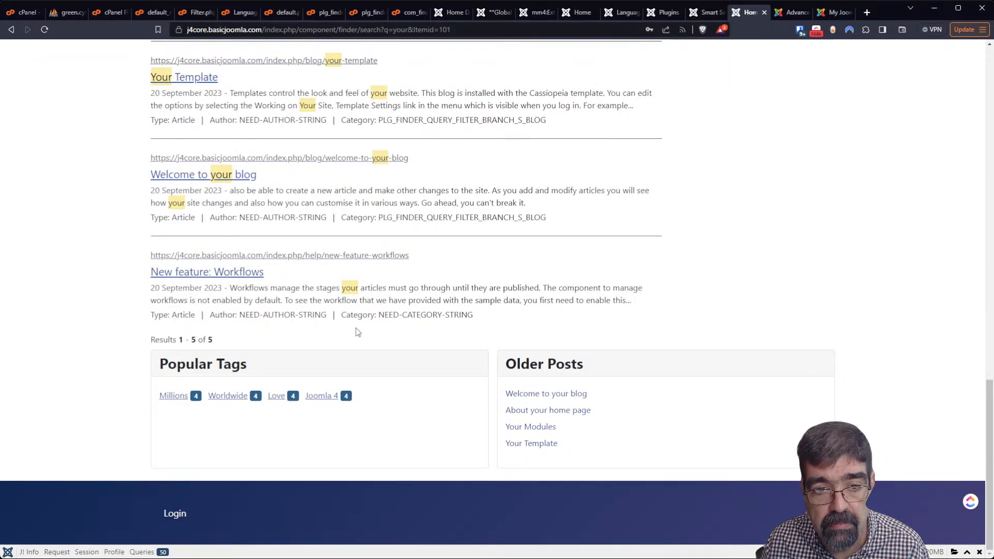
{"action": "scroll", "coordinate": [356, 328], "scroll_direction": "up", "scroll_amount": 2}
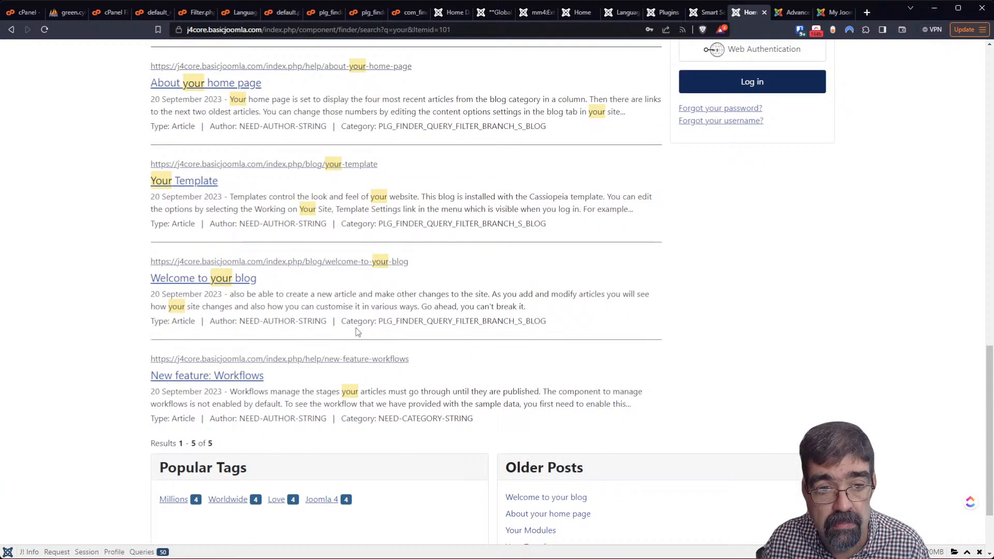
{"action": "scroll", "coordinate": [356, 327], "scroll_direction": "up", "scroll_amount": 4}
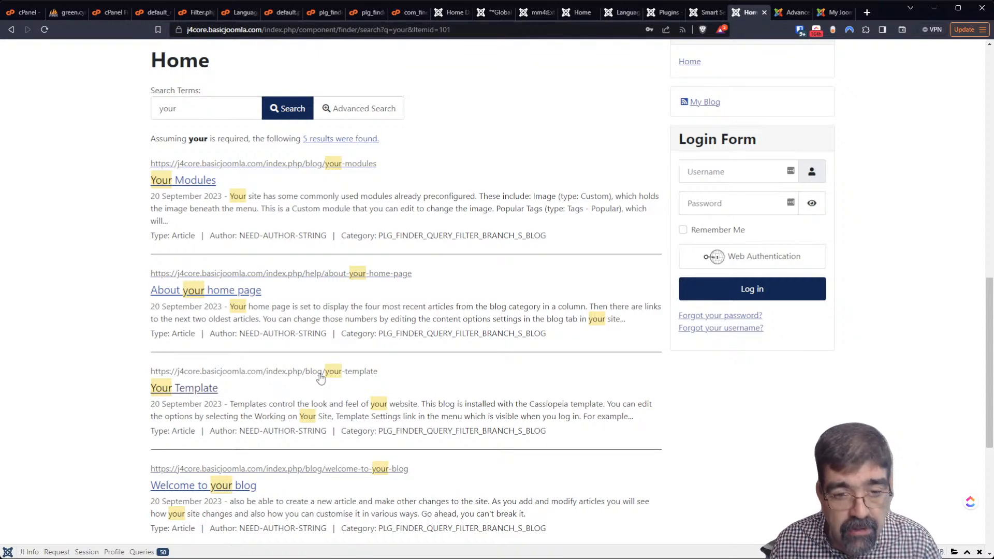
{"action": "scroll", "coordinate": [320, 378], "scroll_direction": "down", "scroll_amount": 2}
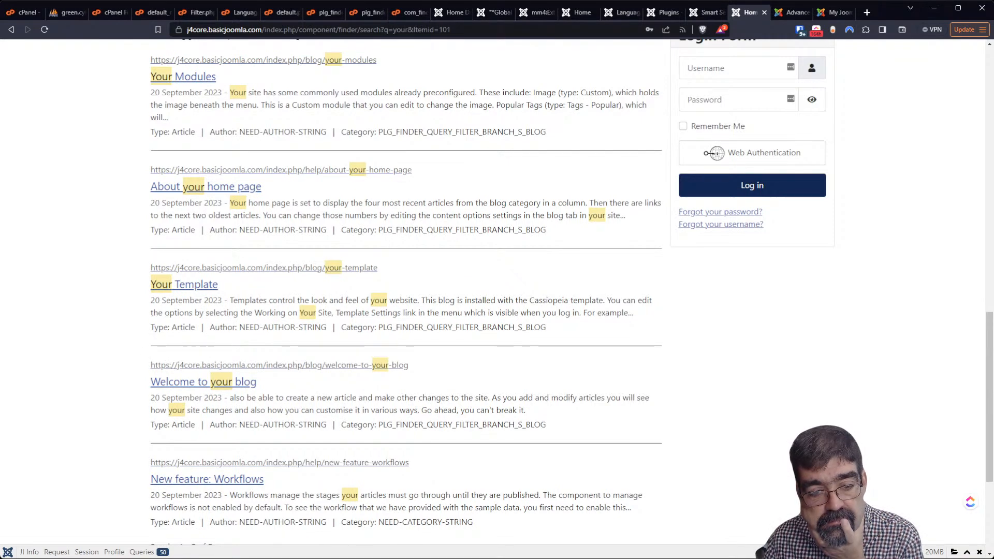
Inspect a result's Author label in DevTools with device emulation off and a taller element panel
{"action": "key", "text": "F12"}
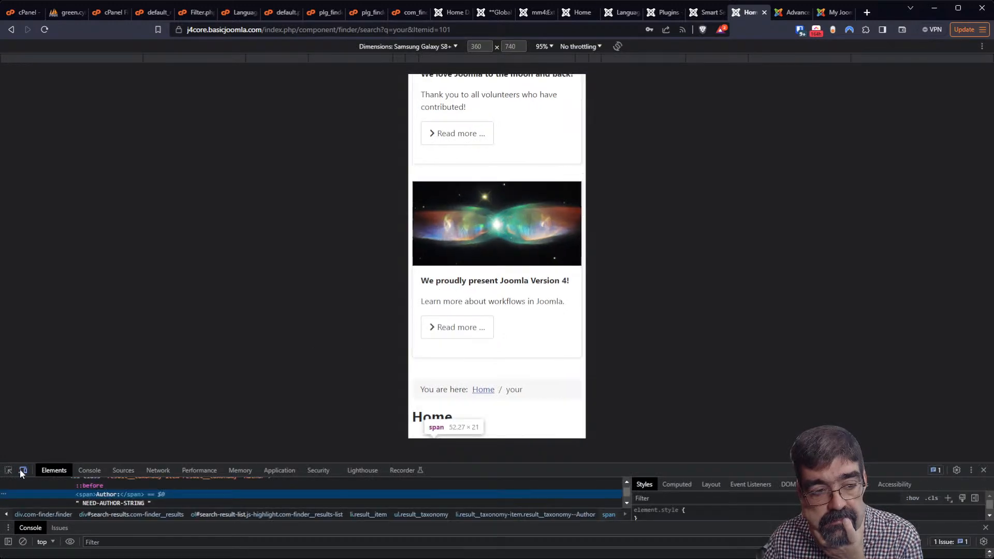
{"action": "left_click", "coordinate": [22, 471]}
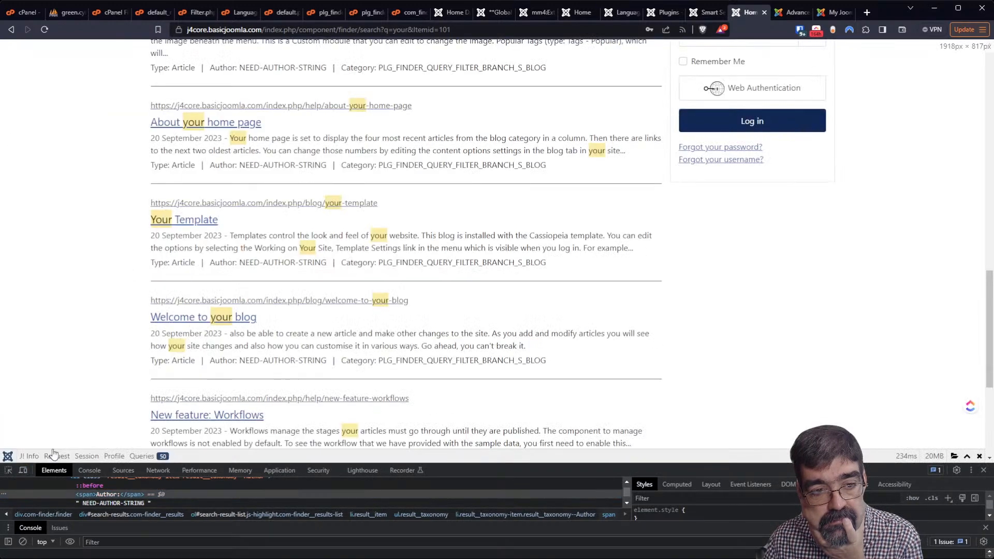
{"action": "left_click", "coordinate": [8, 471]}
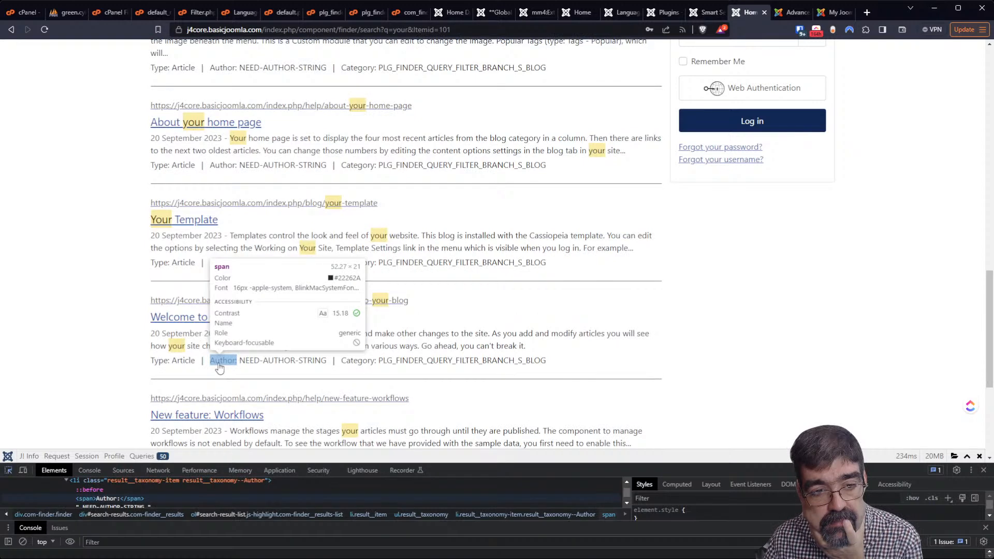
{"action": "left_click", "coordinate": [219, 364]}
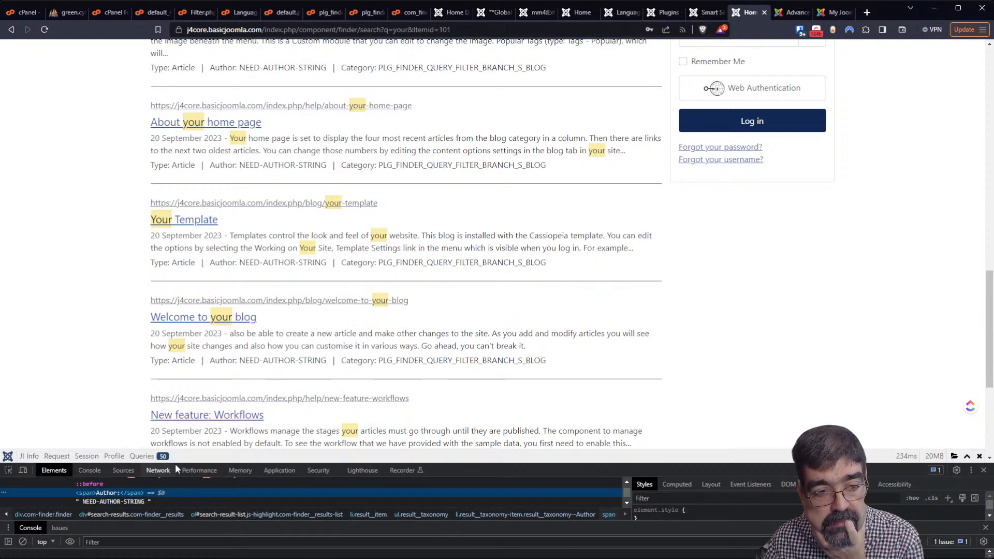
{"action": "left_click_drag", "start_coordinate": [174, 463], "coordinate": [170, 388]}
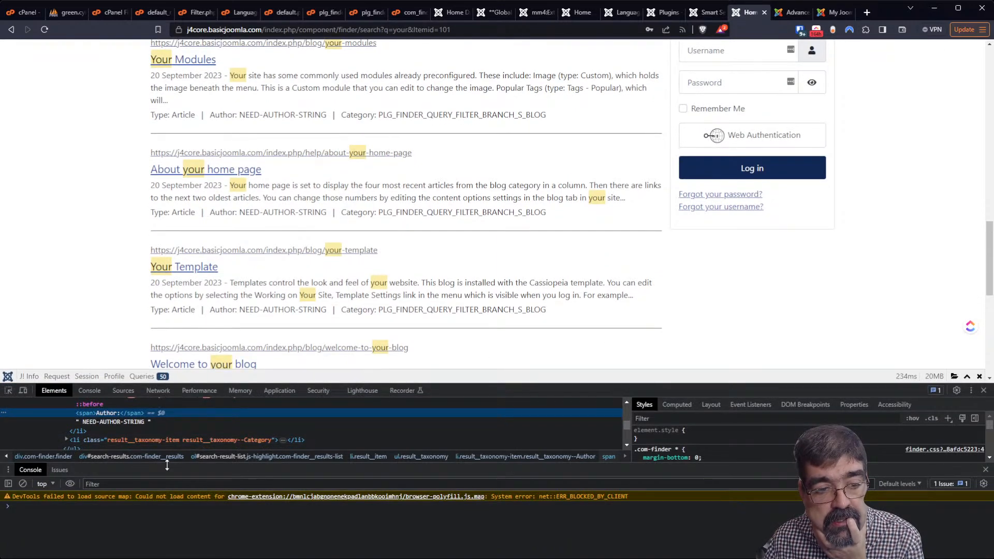
{"action": "left_click_drag", "start_coordinate": [166, 464], "coordinate": [169, 528]}
Examine the Author list item's NEED-AUTHOR-STRING markup and select the category constant name
{"action": "scroll", "coordinate": [148, 480], "scroll_direction": "up", "scroll_amount": 2}
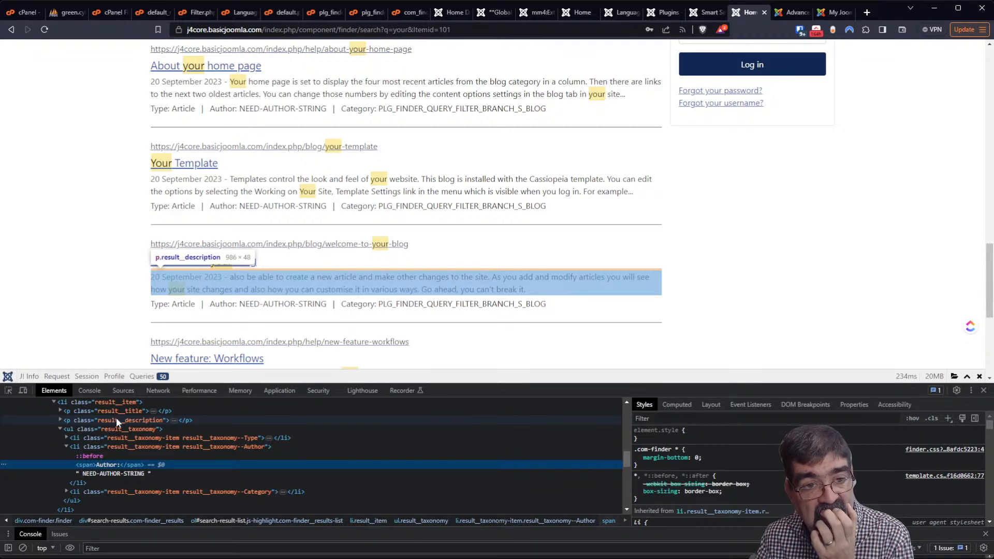
{"action": "scroll", "coordinate": [289, 290], "scroll_direction": "down", "scroll_amount": 4}
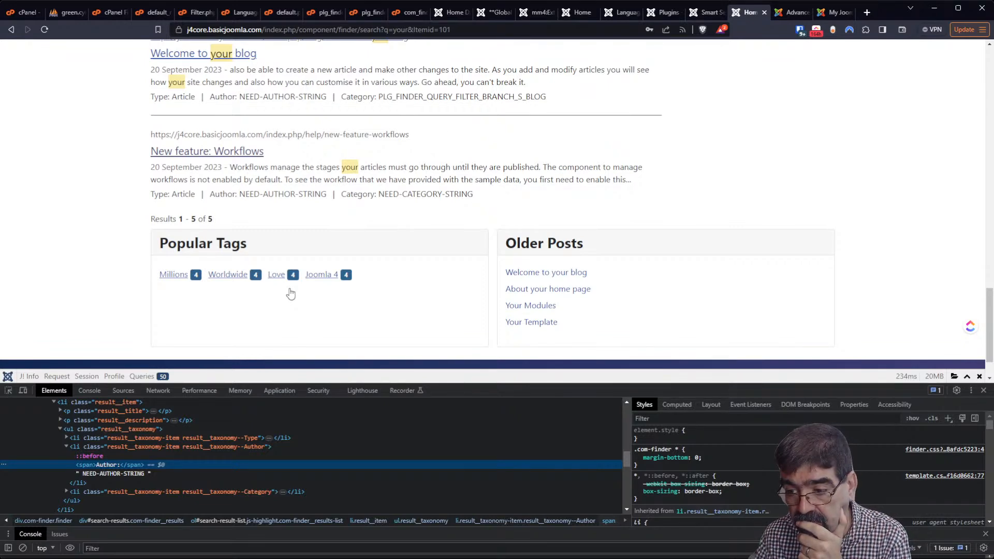
{"action": "scroll", "coordinate": [290, 294], "scroll_direction": "up", "scroll_amount": 3}
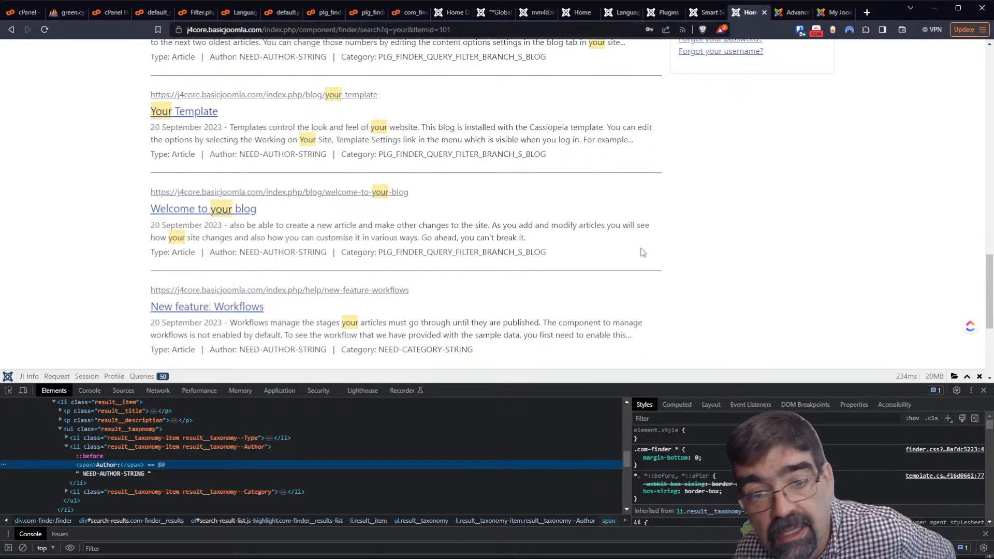
{"action": "scroll", "coordinate": [643, 252], "scroll_direction": "down", "scroll_amount": 3}
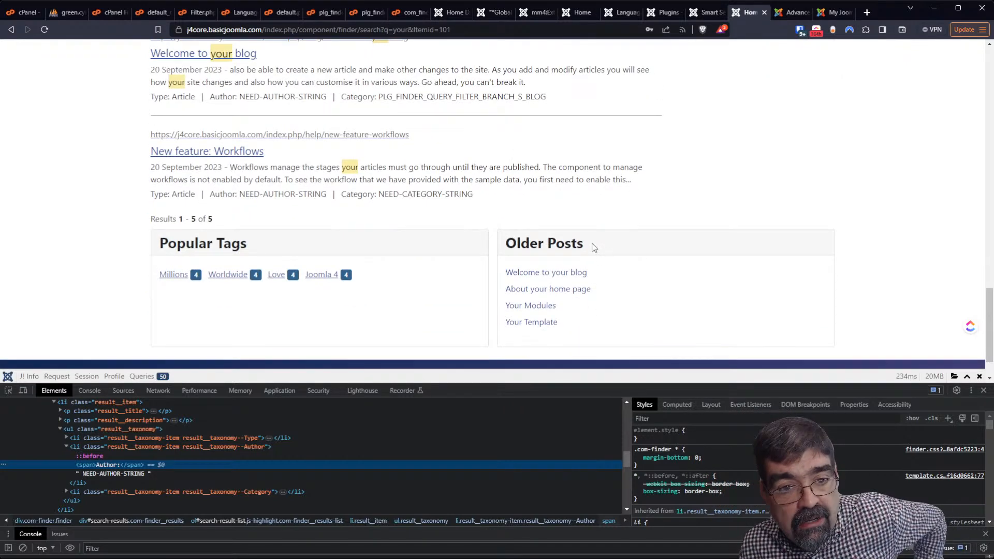
{"action": "scroll", "coordinate": [594, 252], "scroll_direction": "up", "scroll_amount": 1}
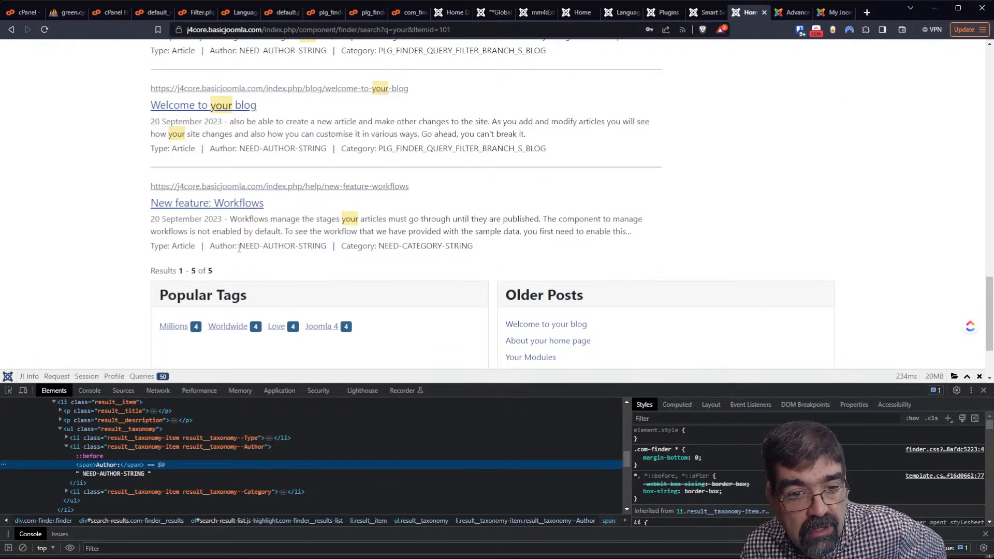
{"action": "scroll", "coordinate": [292, 247], "scroll_direction": "up", "scroll_amount": 2}
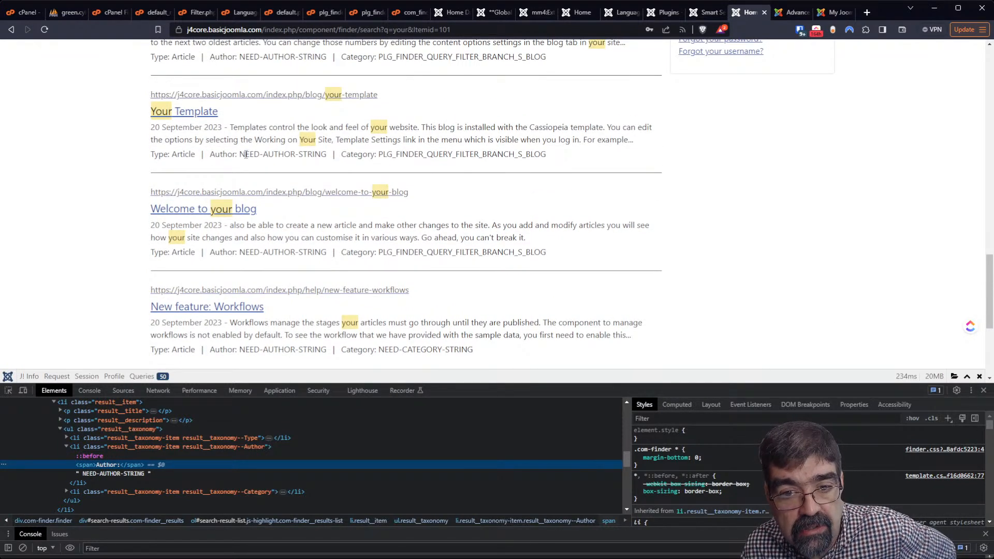
{"action": "scroll", "coordinate": [245, 154], "scroll_direction": "down", "scroll_amount": 3}
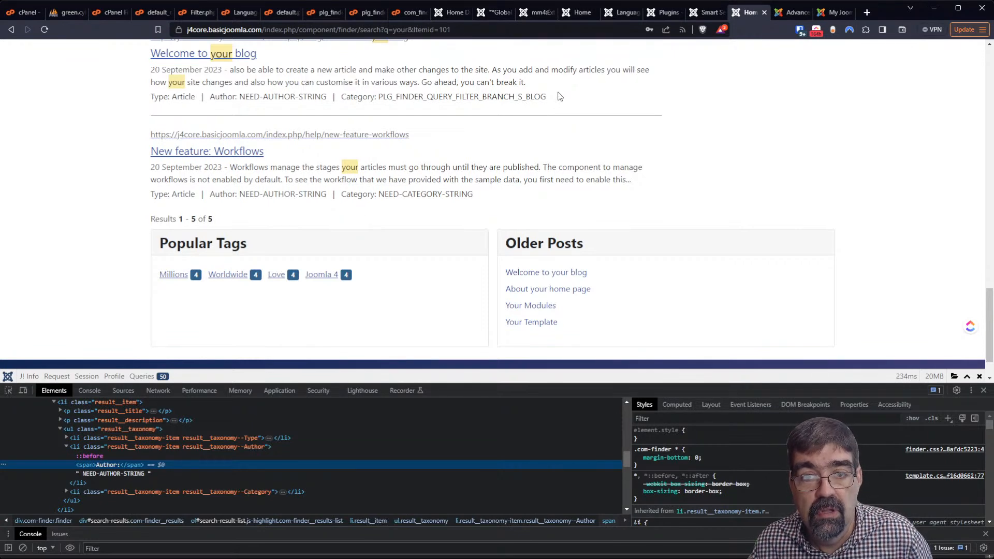
{"action": "scroll", "coordinate": [558, 96], "scroll_direction": "up", "scroll_amount": 1}
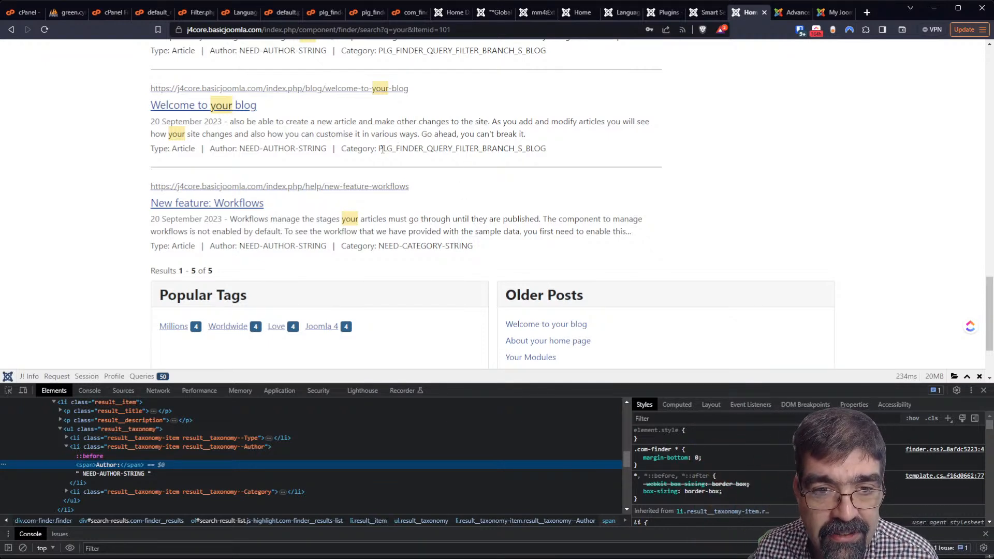
{"action": "left_click_drag", "start_coordinate": [379, 150], "coordinate": [525, 148]}
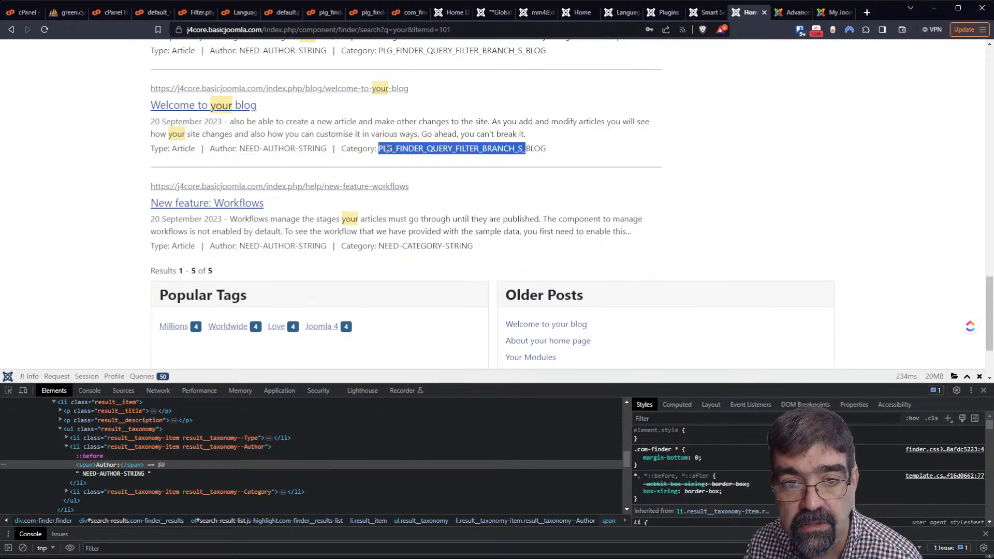
Close the Advanced Module Manager tab and the extra search results tab
{"action": "left_click", "coordinate": [788, 18]}
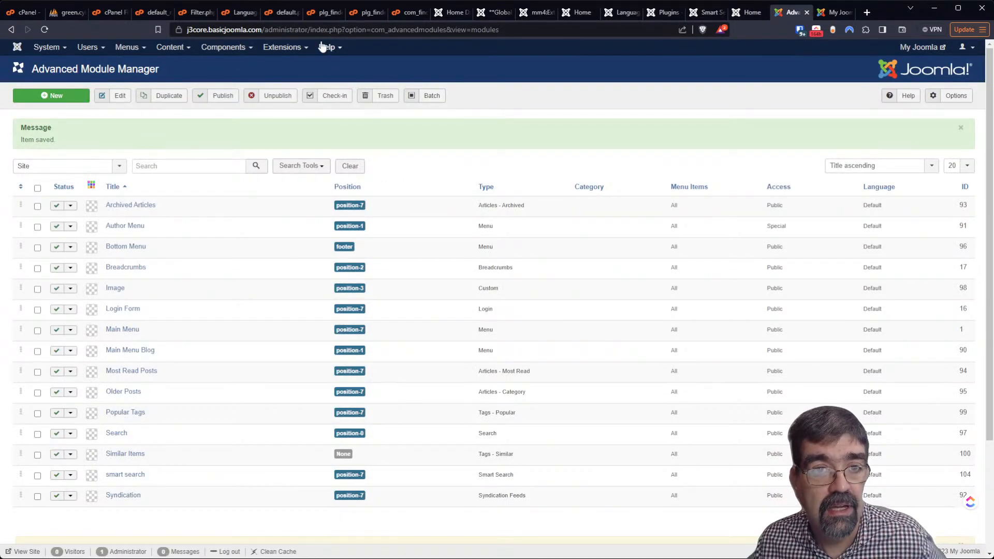
{"action": "left_click", "coordinate": [808, 12]}
{"action": "left_click", "coordinate": [807, 12]}
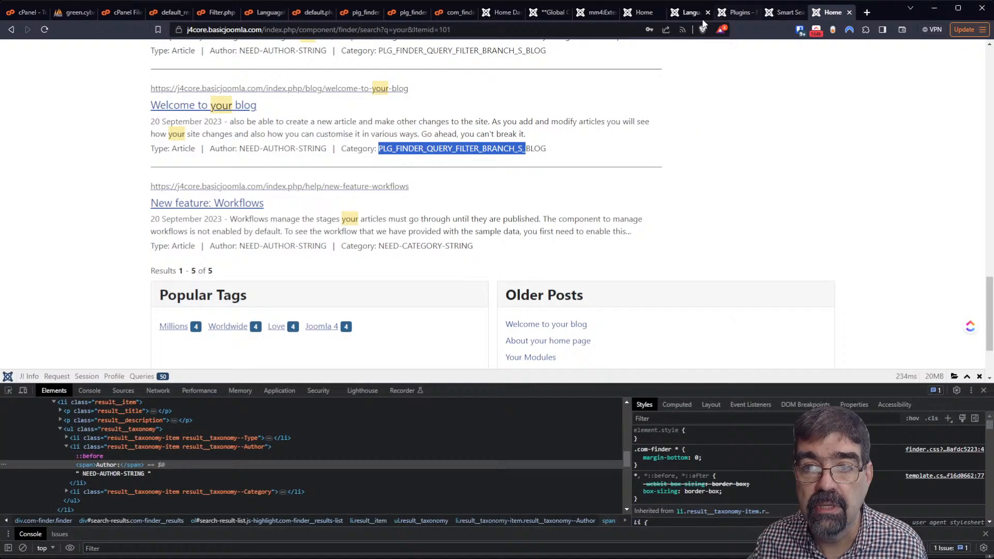
{"action": "left_click", "coordinate": [688, 12]}
Check the Smart Search plugins and Language Overrides lists, then open the System Dashboard
{"action": "left_click", "coordinate": [738, 12]}
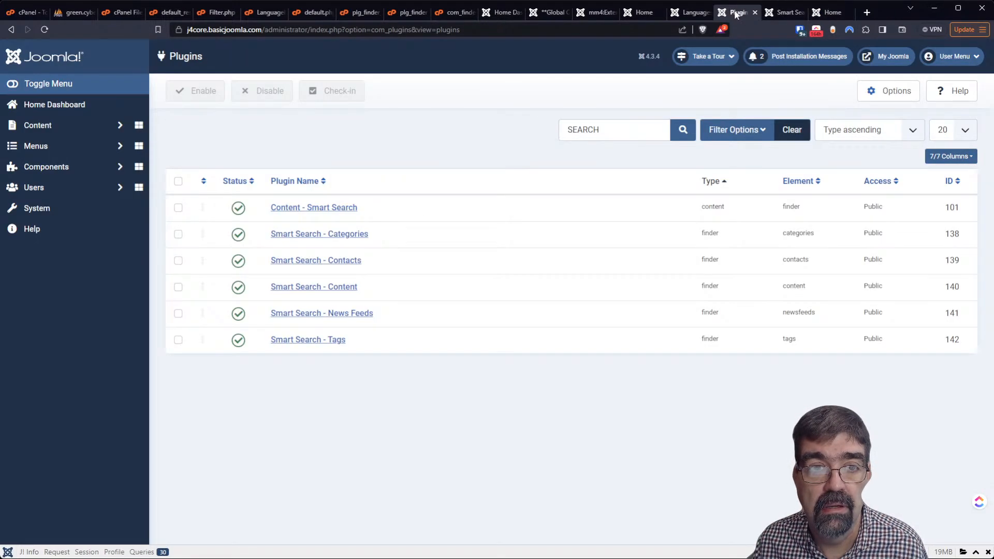
{"action": "left_click", "coordinate": [683, 12]}
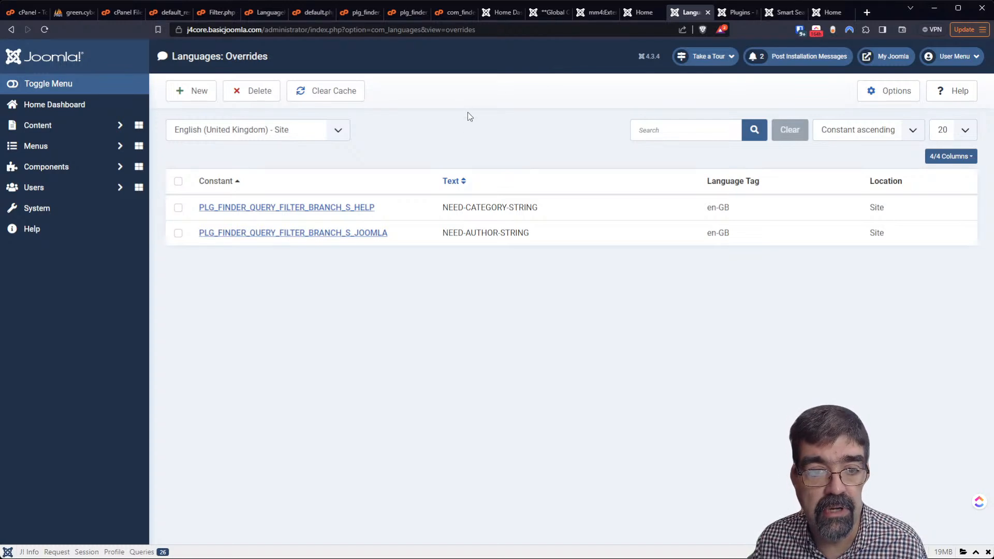
{"action": "left_click", "coordinate": [47, 171]}
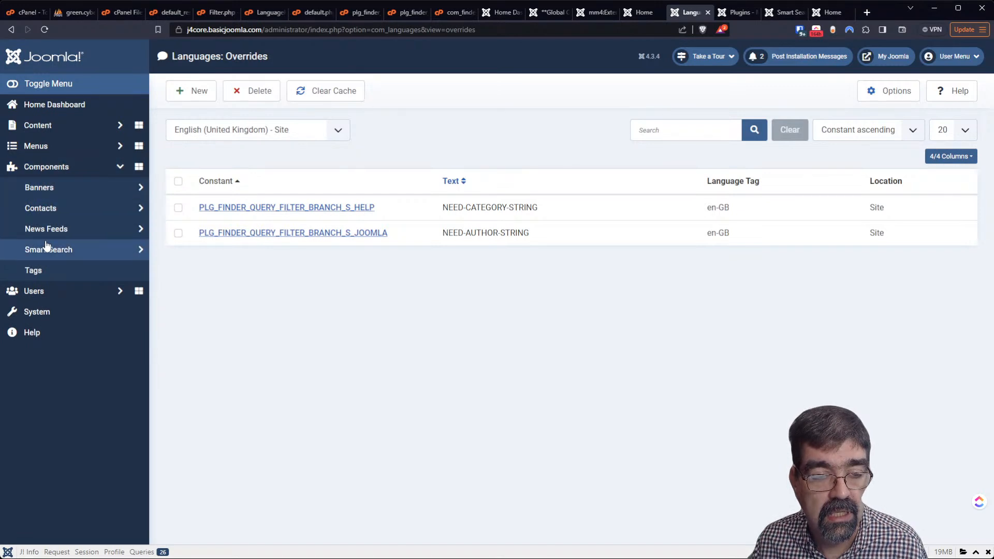
{"action": "left_click", "coordinate": [64, 317]}
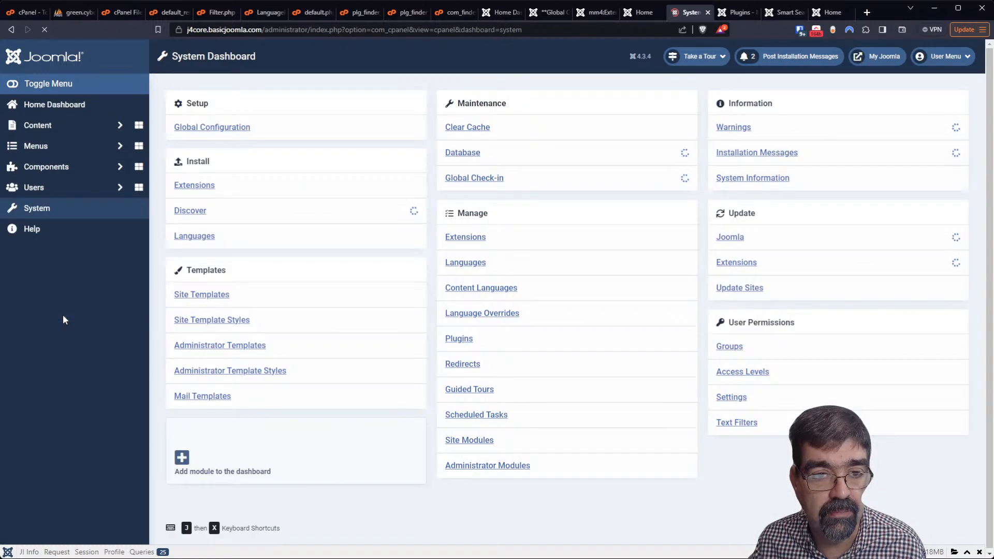
Search the Install from Web directory for 'rereplacer'
{"action": "left_click", "coordinate": [205, 191]}
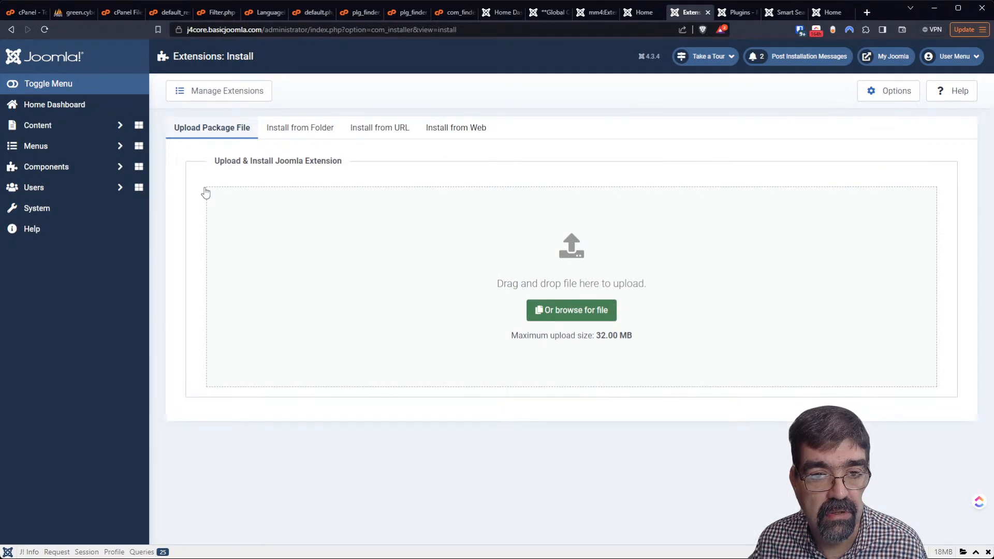
{"action": "left_click", "coordinate": [571, 309]}
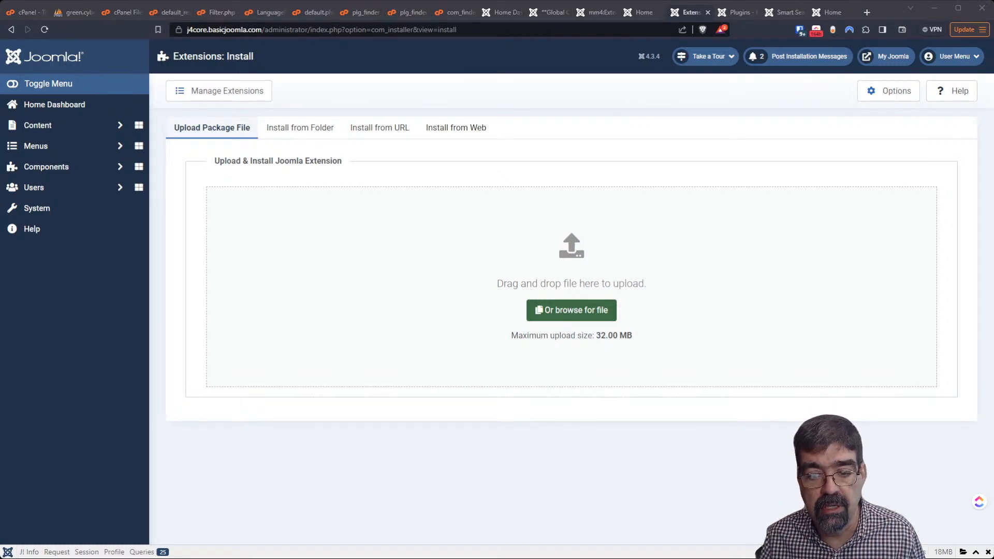
{"action": "left_click", "coordinate": [459, 124]}
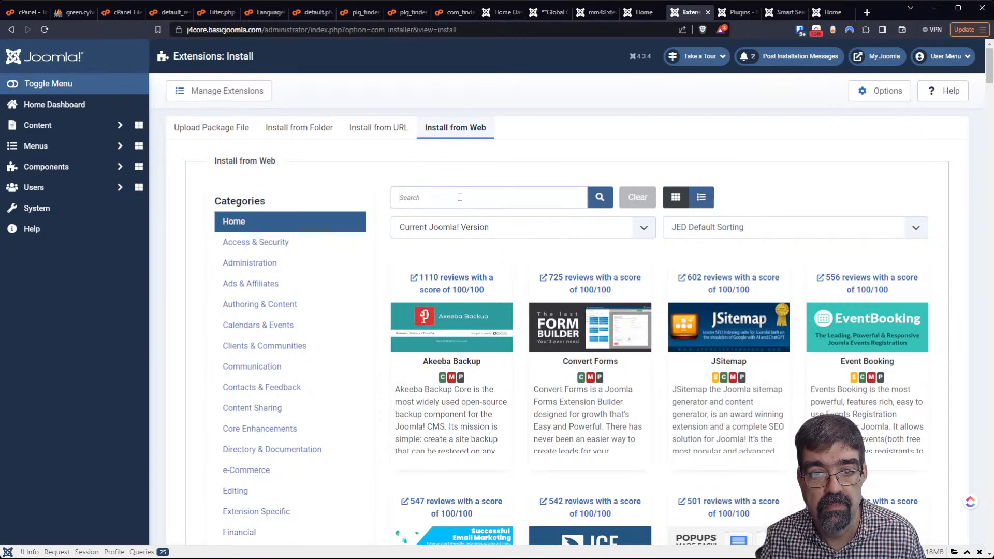
{"action": "left_click", "coordinate": [457, 196]}
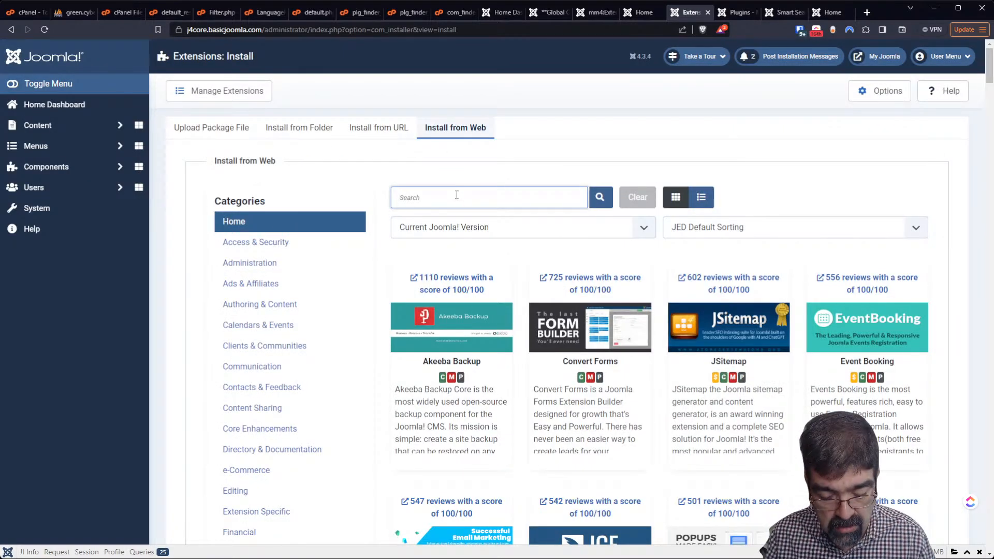
{"action": "type", "text": "rereplacer"}
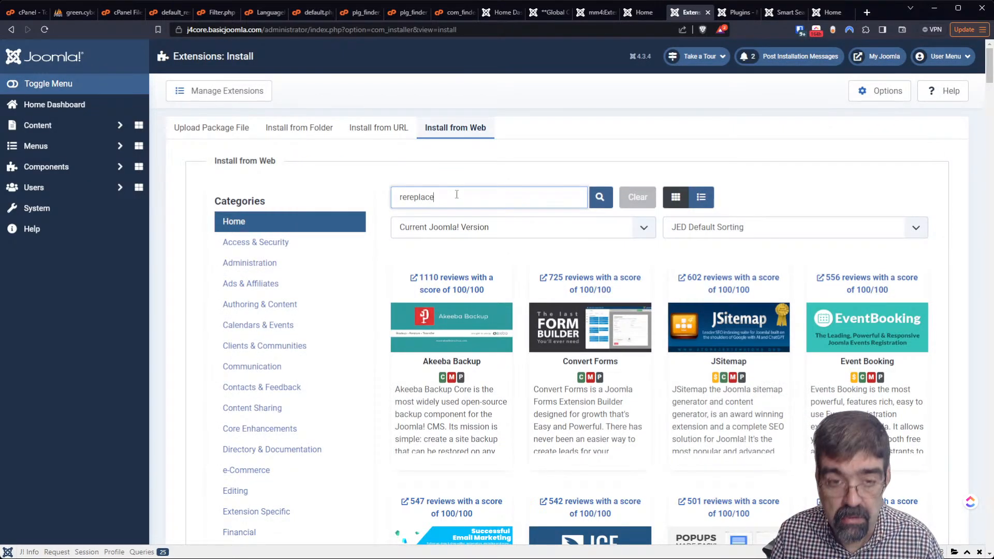
{"action": "key", "text": "Return"}
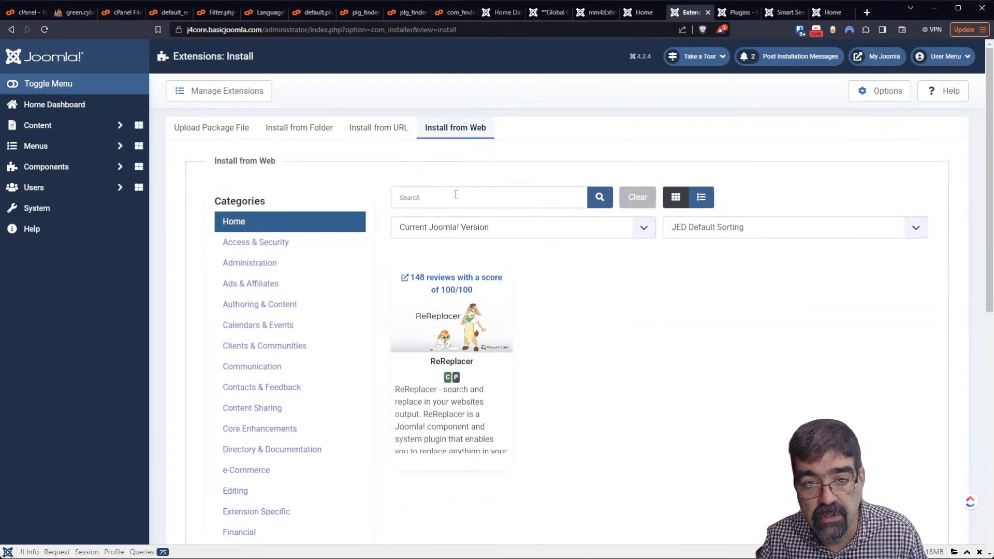
Install ReReplacer from its directory listing and confirm the installation
{"action": "left_click", "coordinate": [422, 396]}
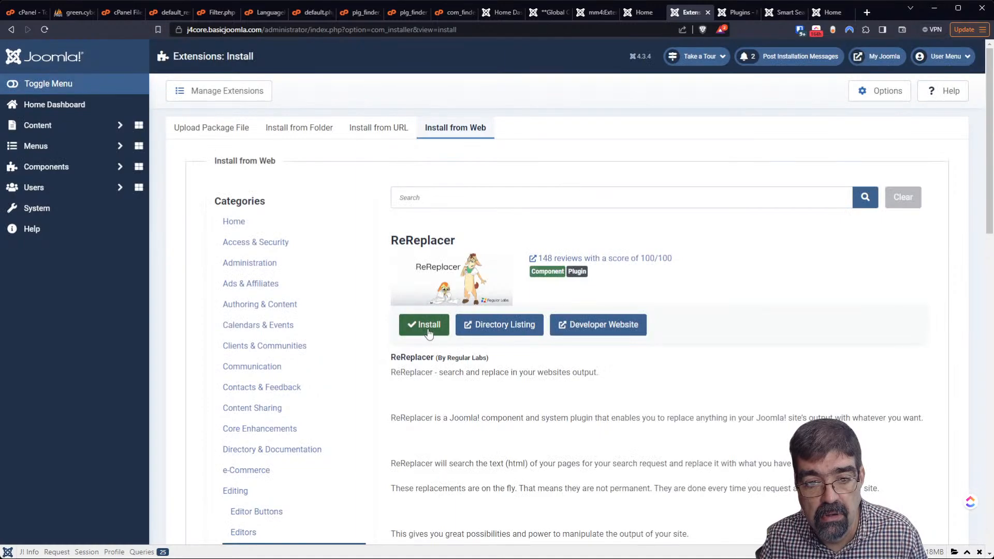
{"action": "left_click", "coordinate": [427, 330]}
{"action": "left_click", "coordinate": [236, 471]}
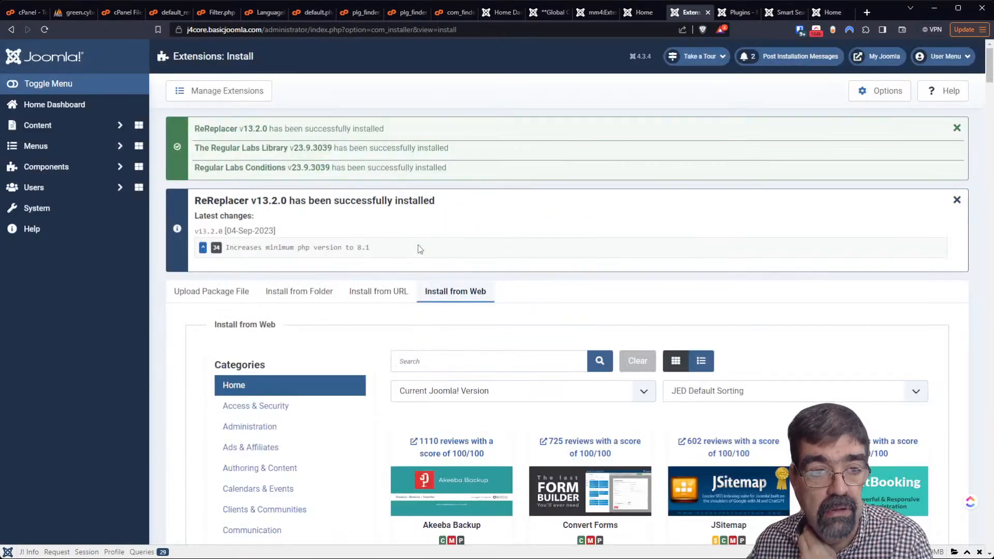
{"action": "left_click", "coordinate": [39, 168]}
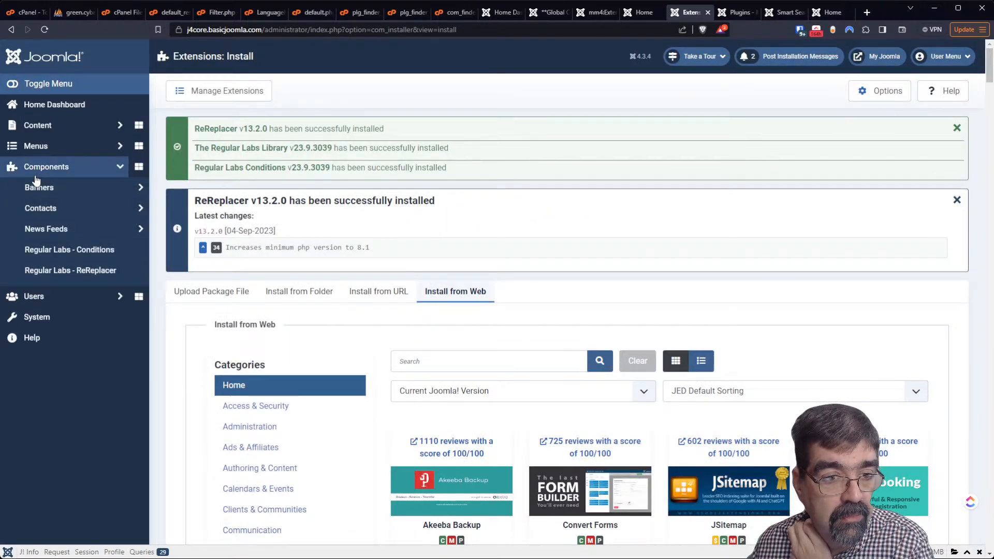
Create a ReReplacer item searching for PLG_FINDER_QUERY_FILTER_BRANCH_S_ with an empty replacement
{"action": "left_click", "coordinate": [80, 275]}
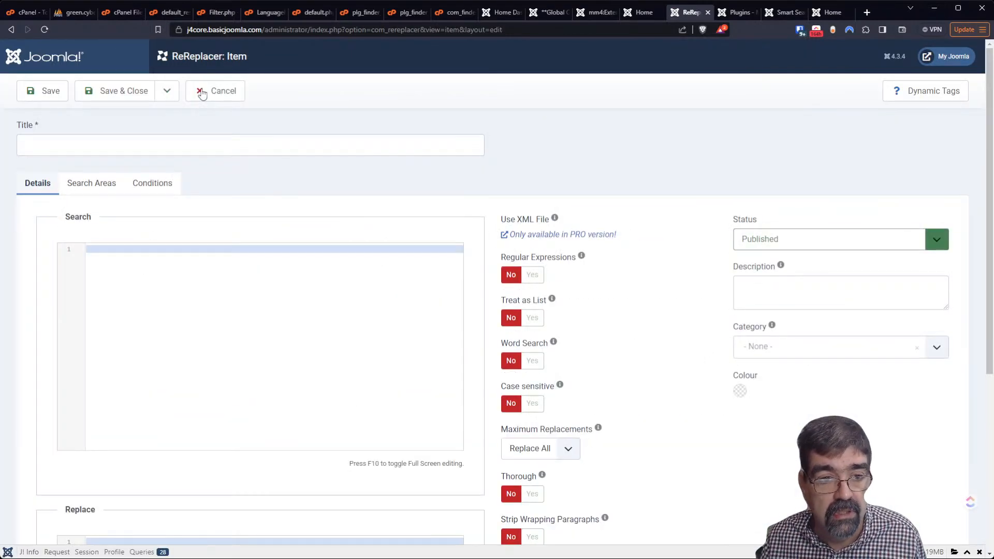
{"action": "left_click", "coordinate": [92, 184]}
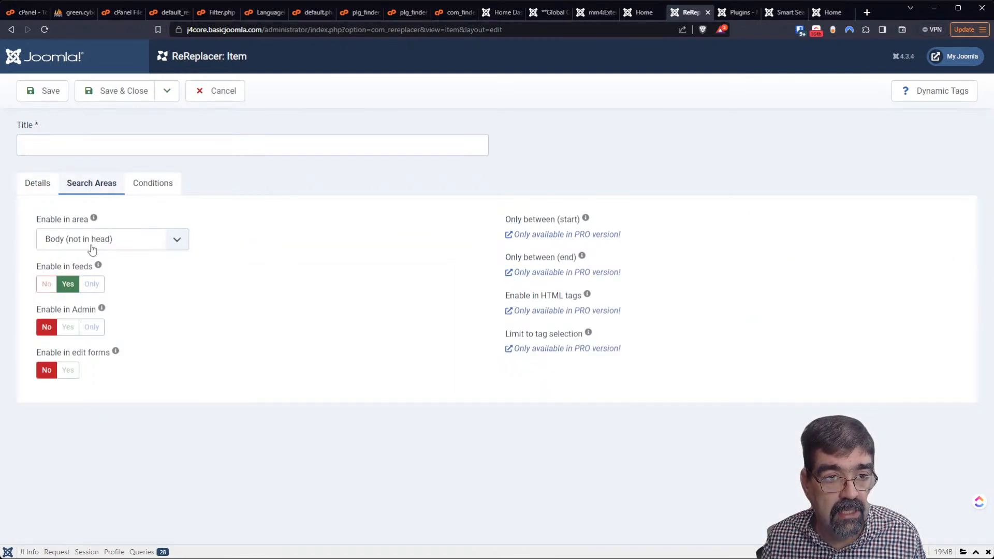
{"action": "left_click", "coordinate": [31, 185]}
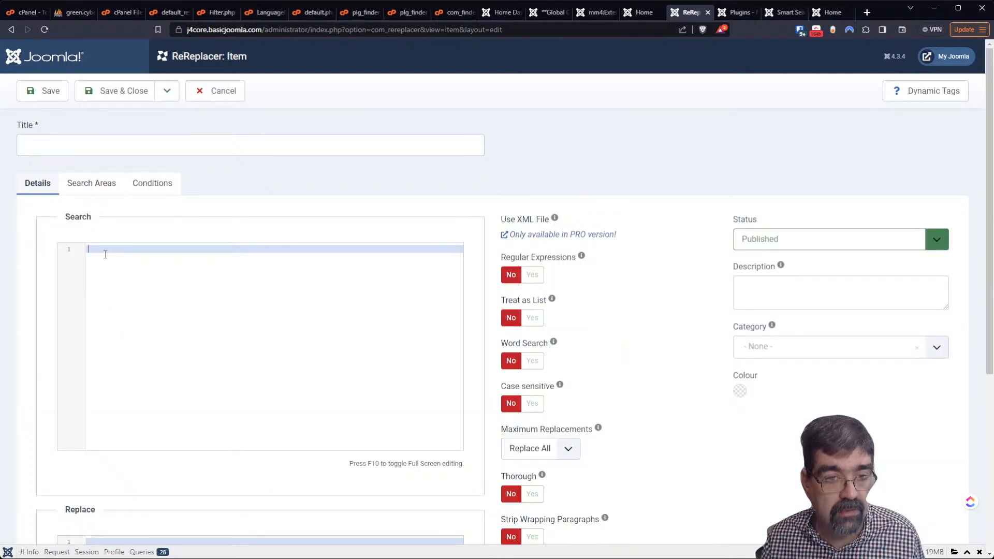
{"action": "type", "text": "PLG_FINDER_QUERY_FILTER_BRANCH_S_"}
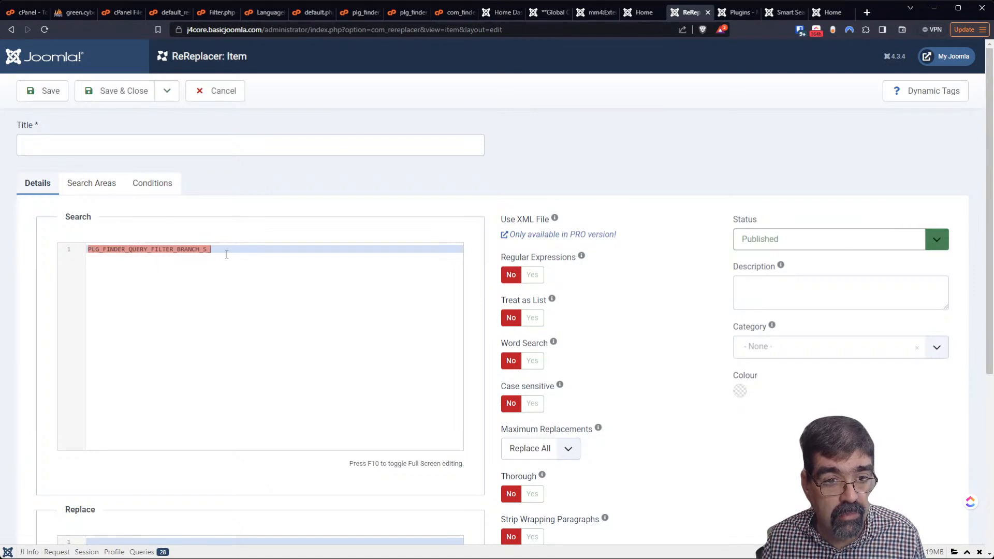
{"action": "scroll", "coordinate": [193, 406], "scroll_direction": "down", "scroll_amount": 4}
{"action": "left_click", "coordinate": [247, 333]}
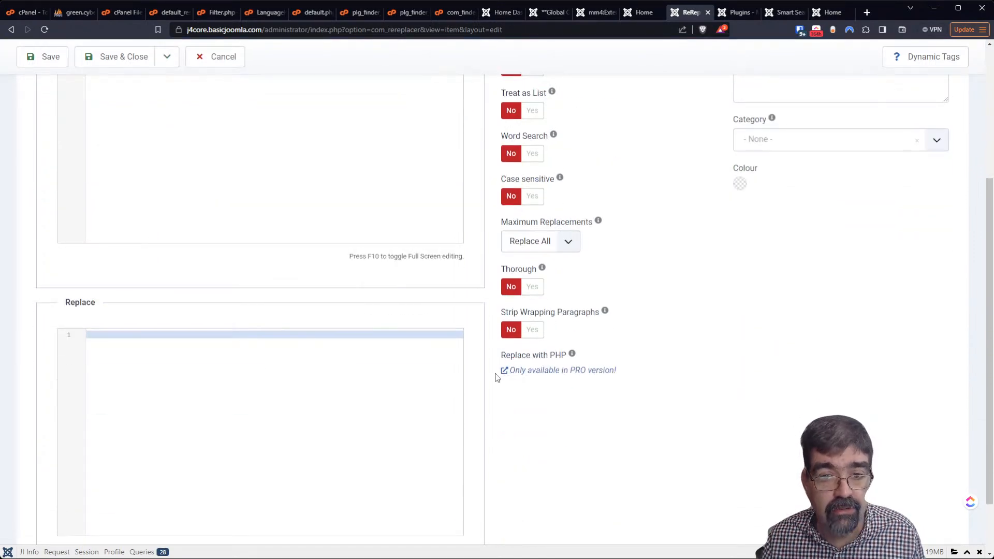
{"action": "scroll", "coordinate": [408, 359], "scroll_direction": "up", "scroll_amount": 4}
Title the rule PLG_FINDER_QUERY_FILTER_BRANCH_S_, save it, and return to the search results tab
{"action": "left_click", "coordinate": [130, 149]}
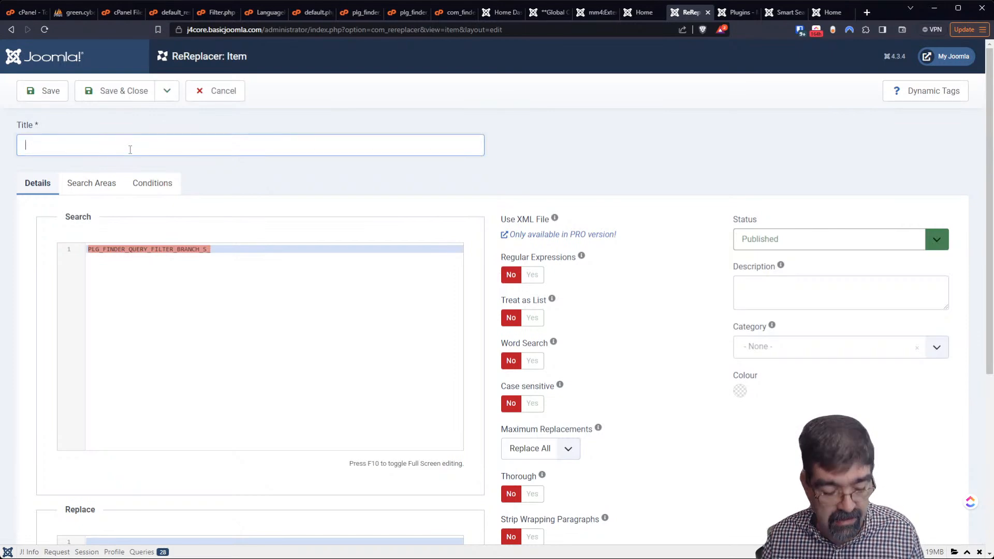
{"action": "type", "text": "PLG_FINDER_QUERY_FILTER_BRANCH_S_"}
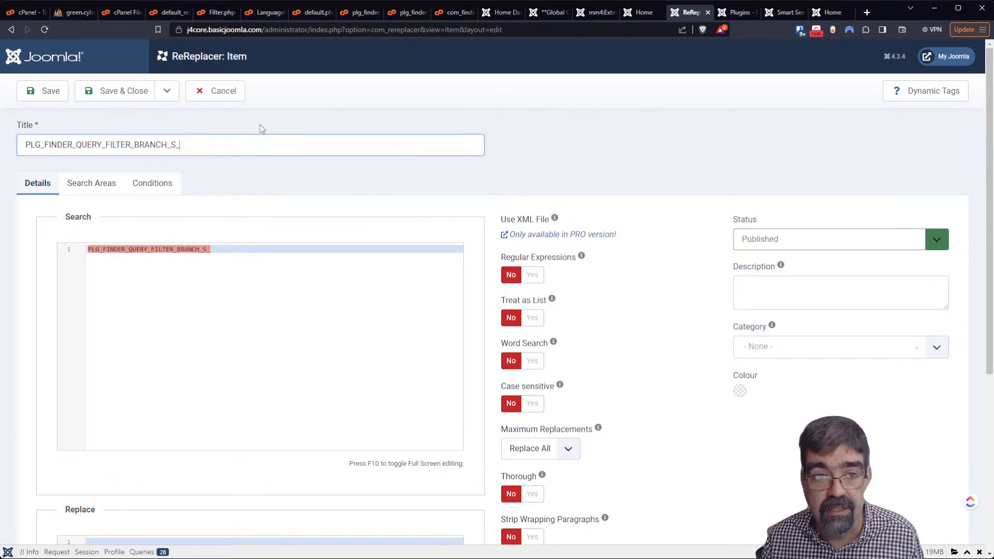
{"action": "left_click", "coordinate": [51, 95]}
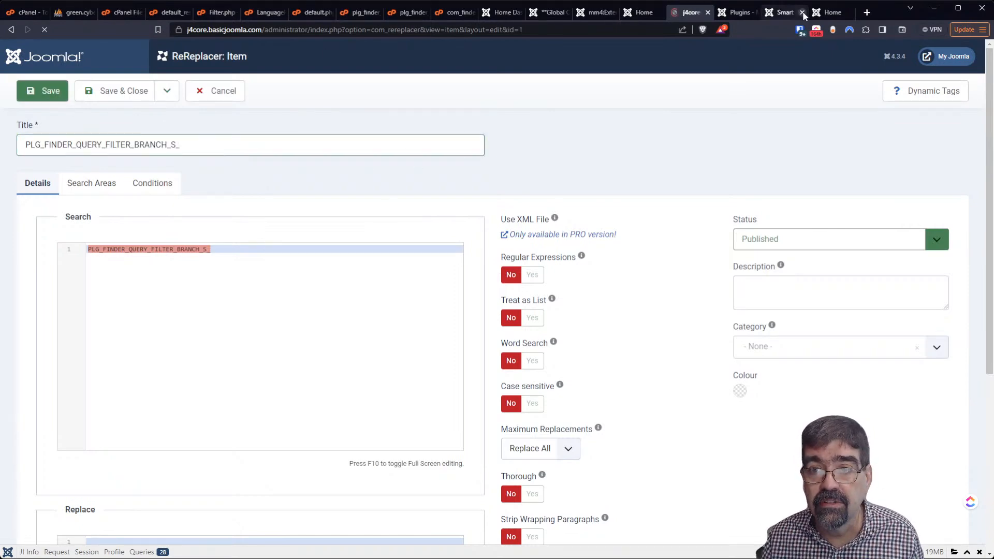
{"action": "left_click", "coordinate": [777, 14]}
{"action": "left_click", "coordinate": [825, 14]}
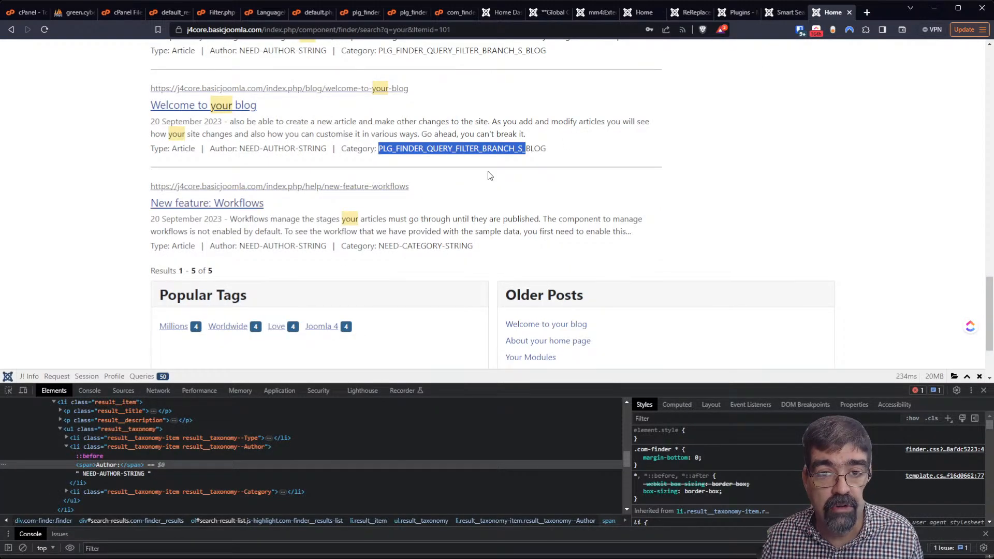
Reload and scroll the search results to confirm categories read BLOG without the prefix
{"action": "left_click", "coordinate": [45, 30]}
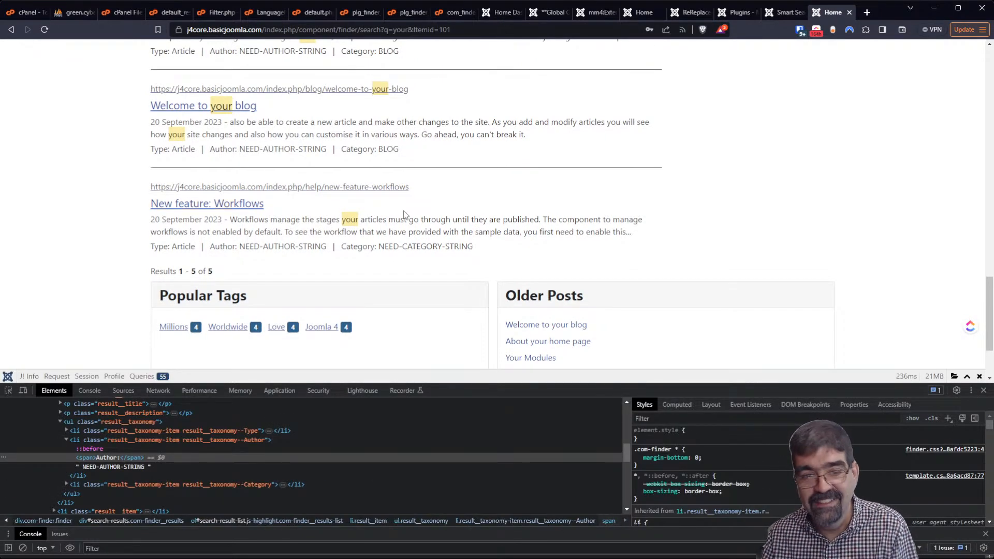
{"action": "scroll", "coordinate": [523, 185], "scroll_direction": "down", "scroll_amount": 1}
{"action": "scroll", "coordinate": [526, 125], "scroll_direction": "up", "scroll_amount": 2}
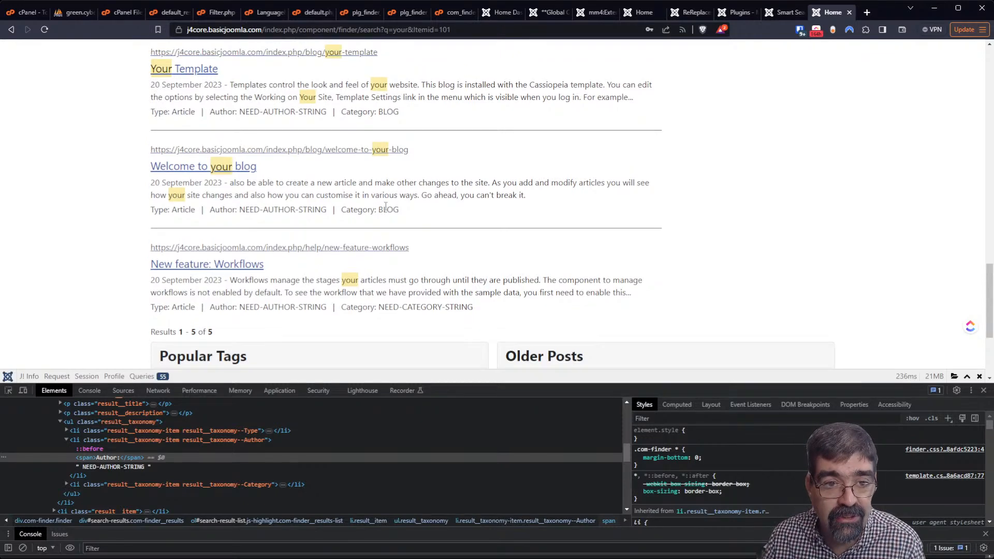
{"action": "scroll", "coordinate": [384, 202], "scroll_direction": "up", "scroll_amount": 6}
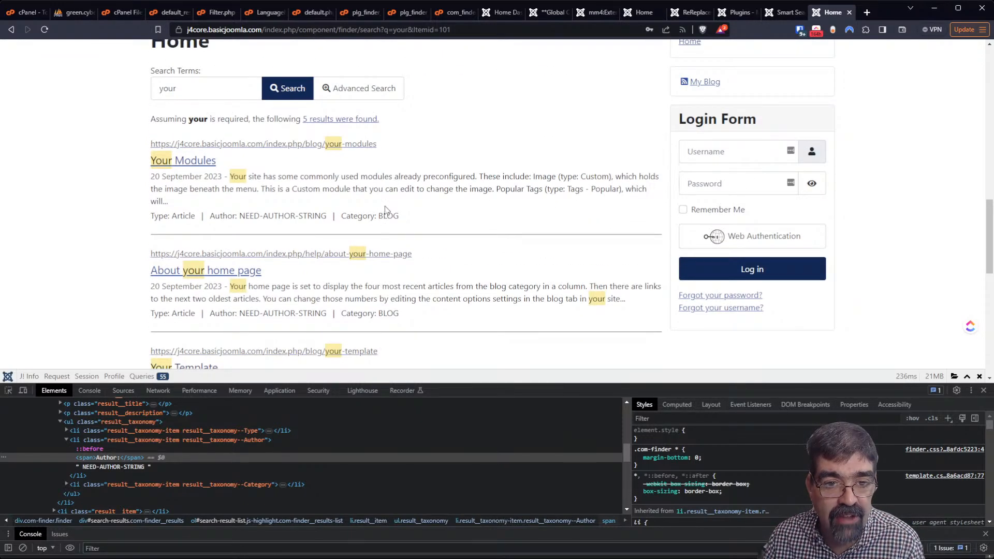
{"action": "scroll", "coordinate": [384, 209], "scroll_direction": "up", "scroll_amount": 2}
{"action": "scroll", "coordinate": [385, 213], "scroll_direction": "down", "scroll_amount": 12}
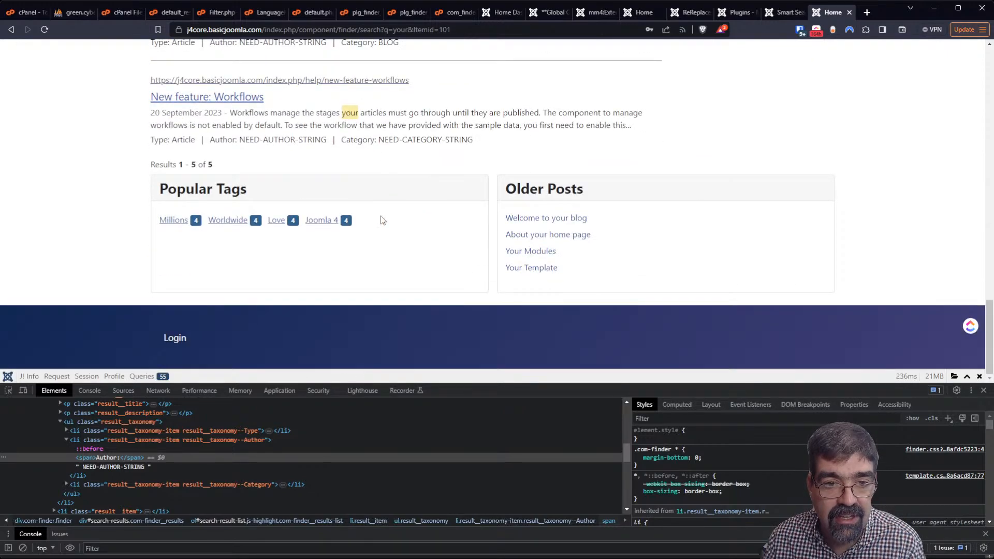
{"action": "scroll", "coordinate": [380, 218], "scroll_direction": "up", "scroll_amount": 3}
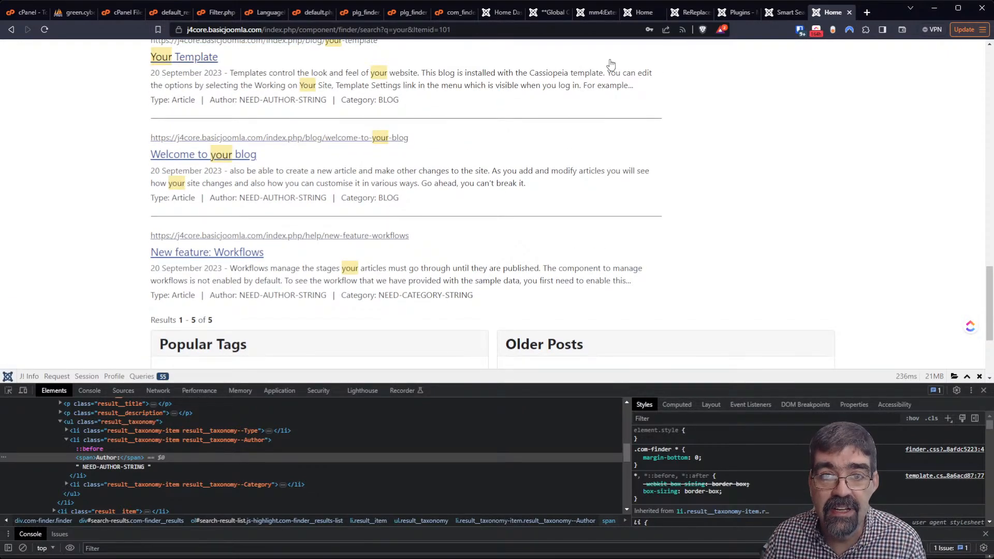
{"action": "left_click", "coordinate": [590, 12]}
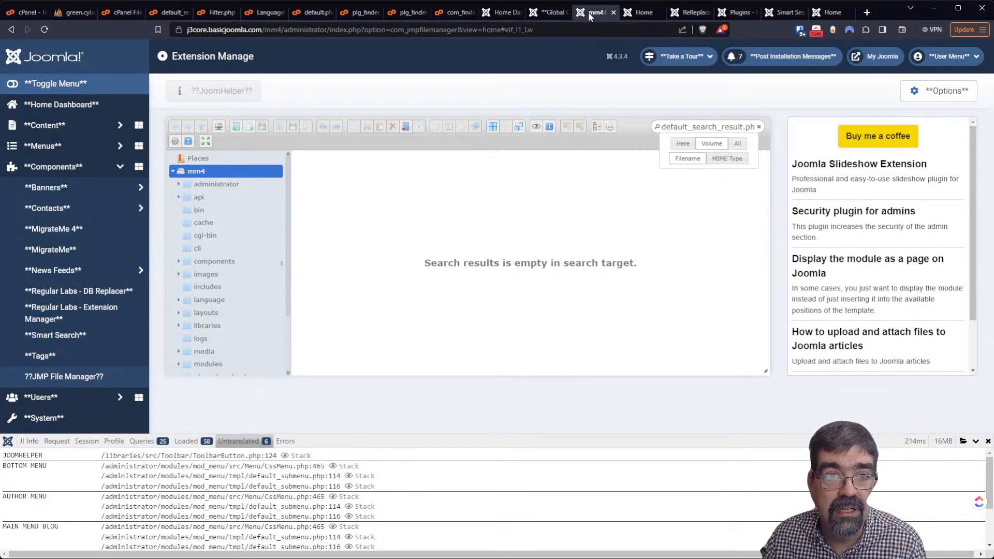
Select both PLG_FINDER_QUERY_FILTER_BRANCH overrides under System > Language Overrides and delete them
{"action": "left_click", "coordinate": [736, 12]}
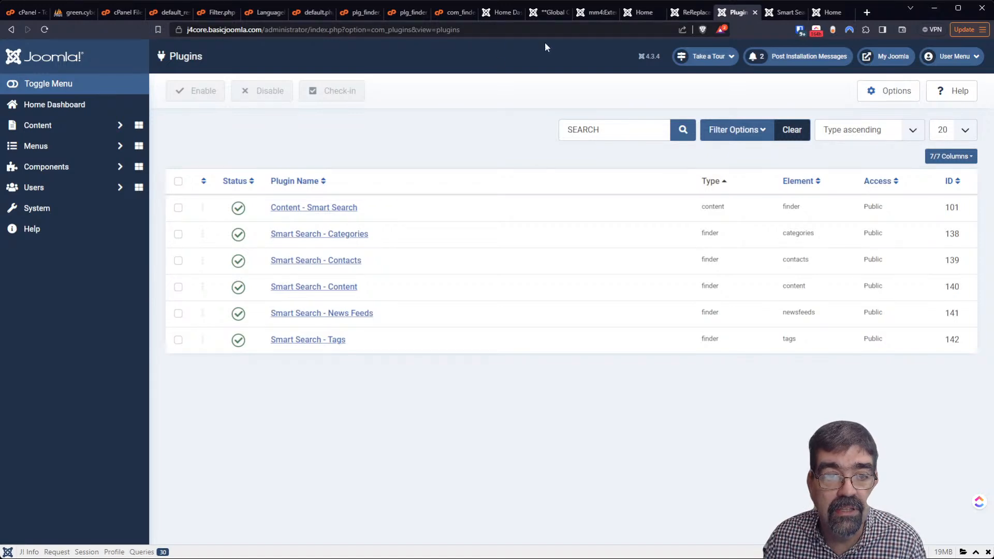
{"action": "left_click", "coordinate": [65, 207]}
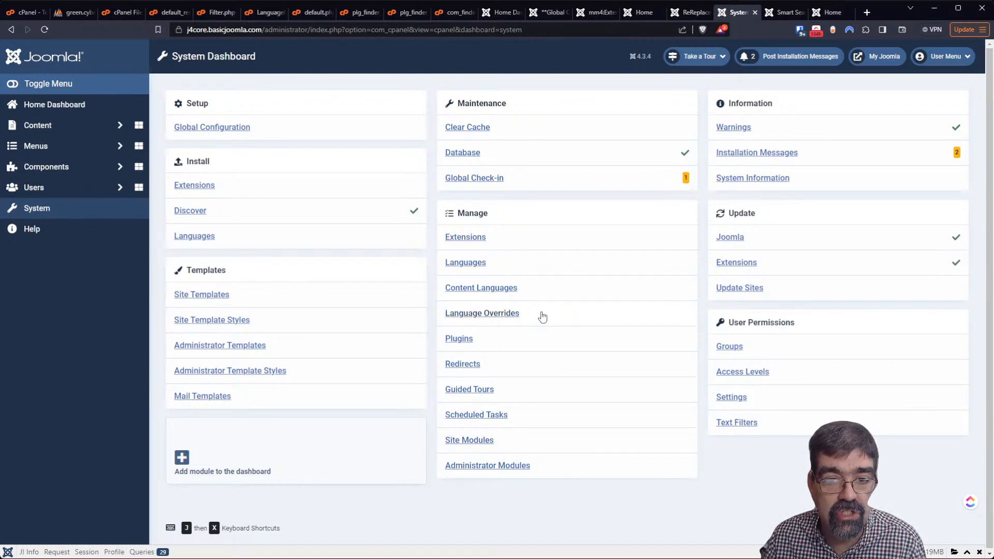
{"action": "left_click", "coordinate": [507, 317]}
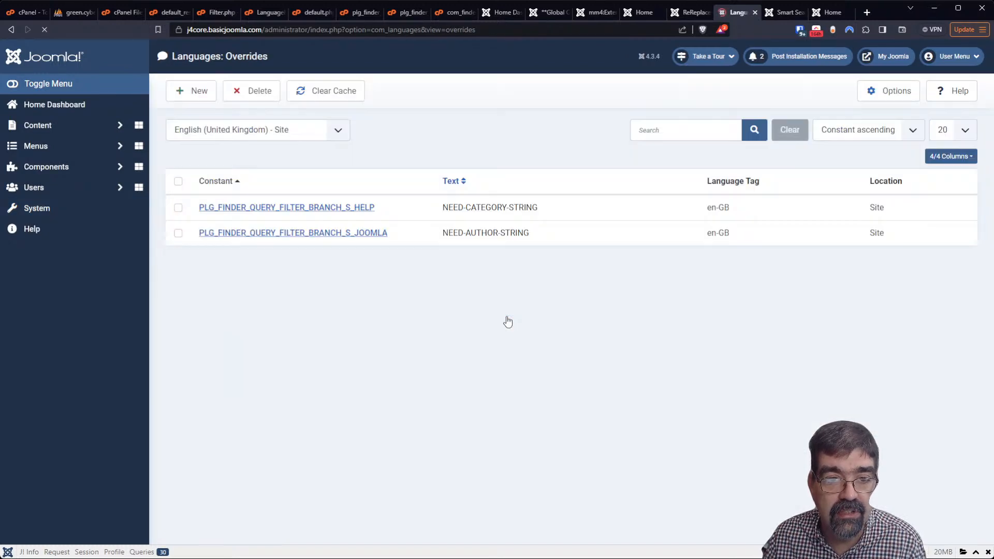
{"action": "left_click", "coordinate": [180, 181]}
{"action": "left_click", "coordinate": [262, 93]}
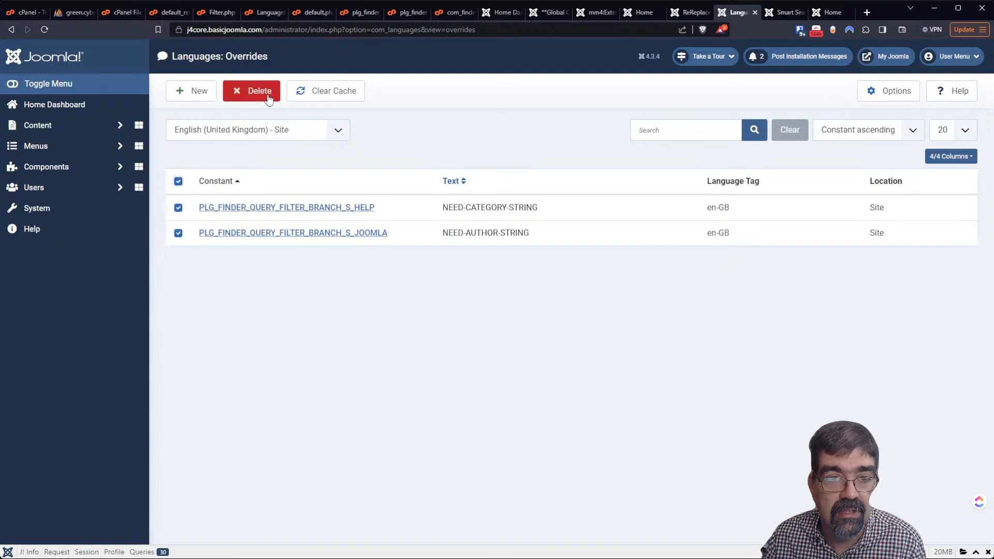
{"action": "left_click", "coordinate": [548, 98]}
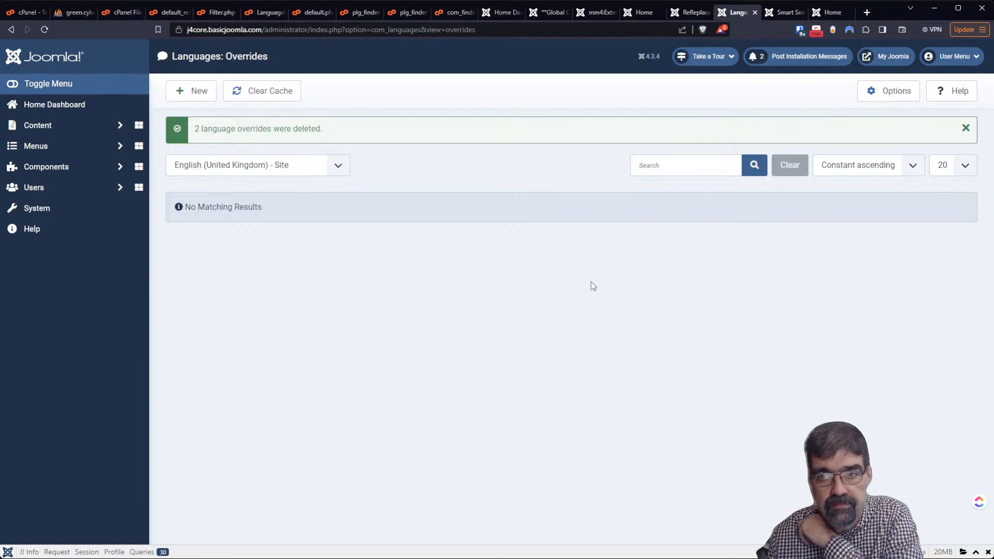
Reload the 'your' search results and check each shows Author: JOOMLA and Category: BLOG
{"action": "left_click", "coordinate": [828, 12]}
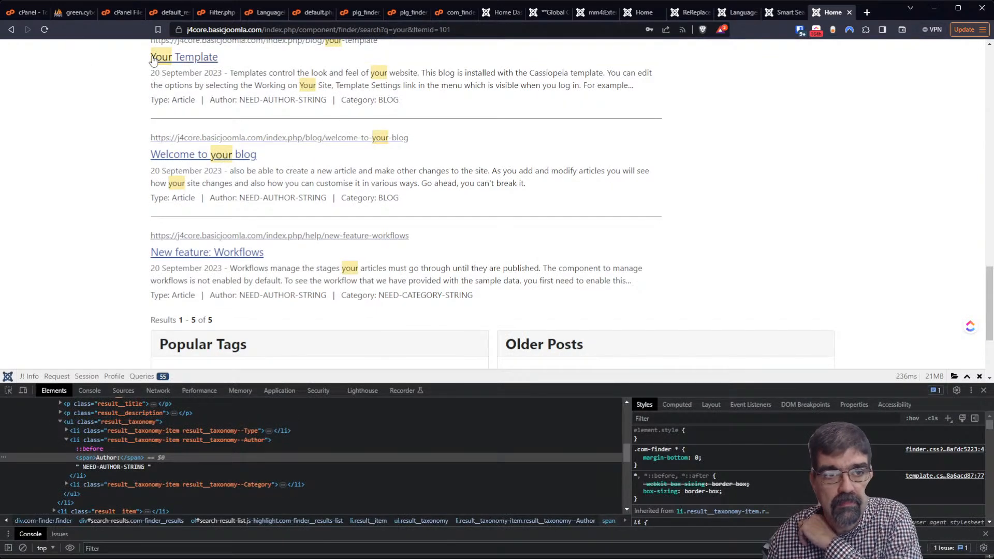
{"action": "left_click", "coordinate": [44, 30]}
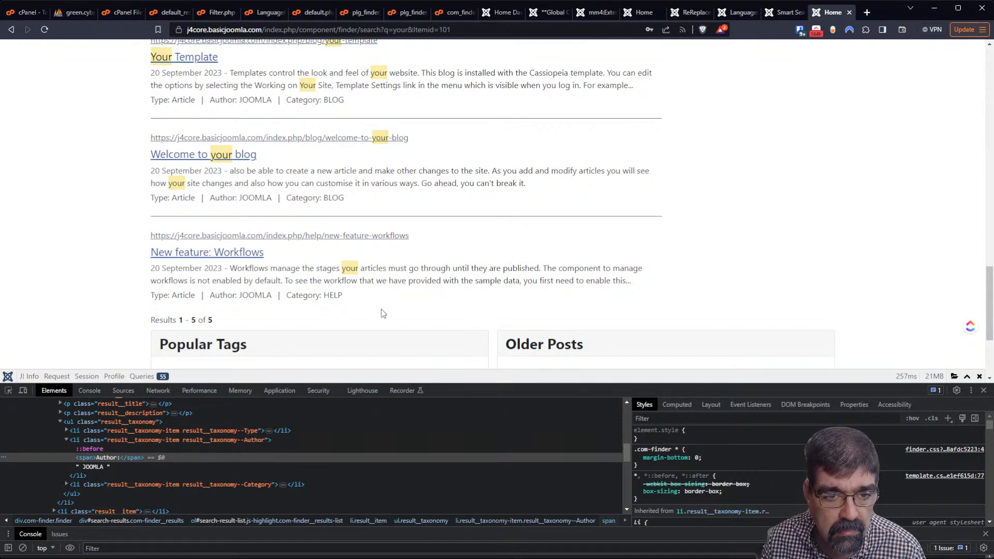
{"action": "scroll", "coordinate": [381, 309], "scroll_direction": "up", "scroll_amount": 2}
{"action": "scroll", "coordinate": [381, 309], "scroll_direction": "up", "scroll_amount": 4}
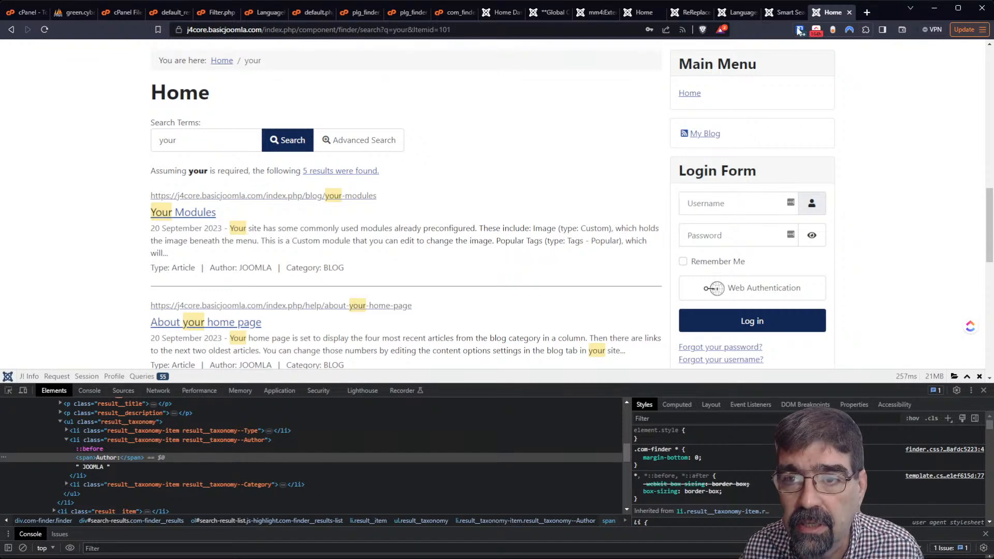
Open Content > Articles to see each article's author alias Joomla
{"action": "left_click", "coordinate": [780, 12]}
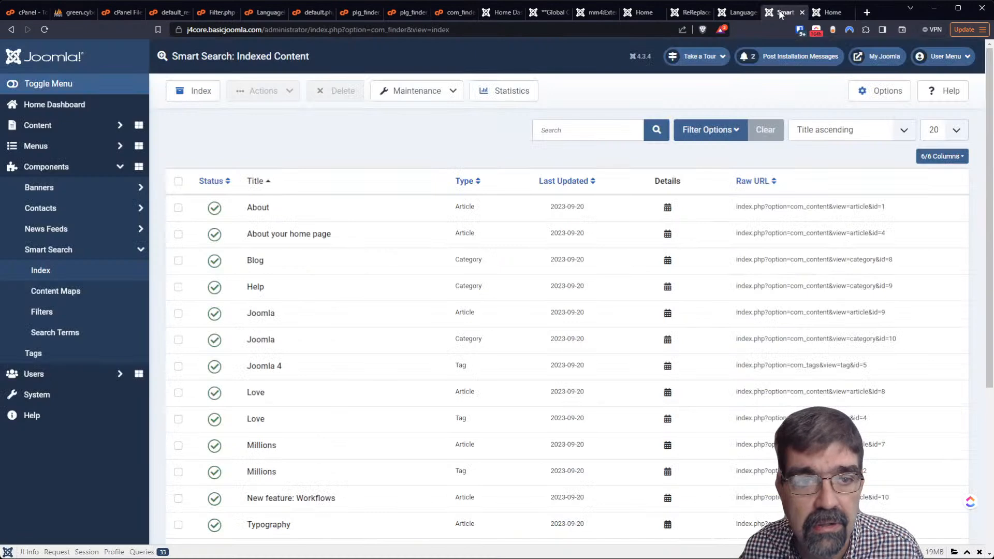
{"action": "left_click", "coordinate": [33, 126]}
{"action": "left_click", "coordinate": [35, 147]}
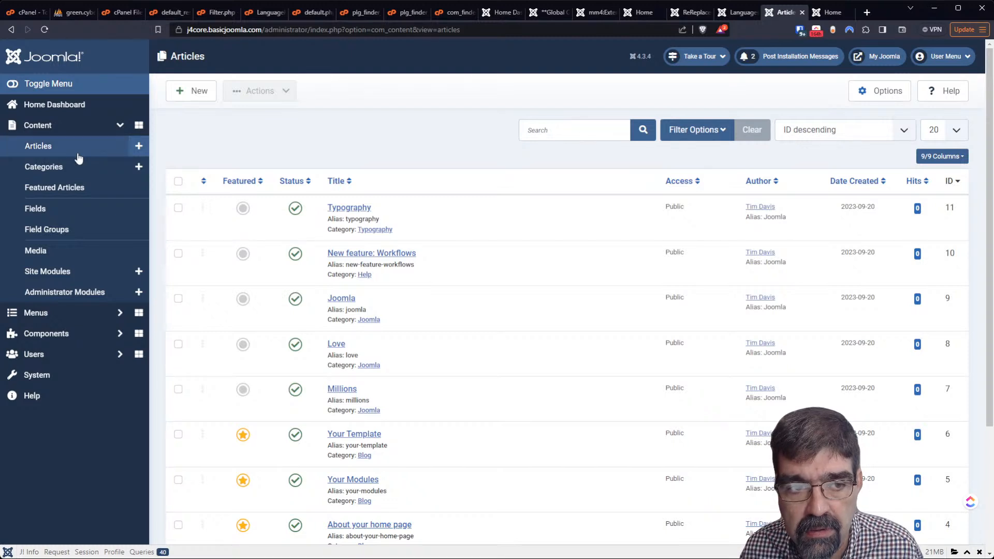
{"action": "left_click", "coordinate": [66, 362]}
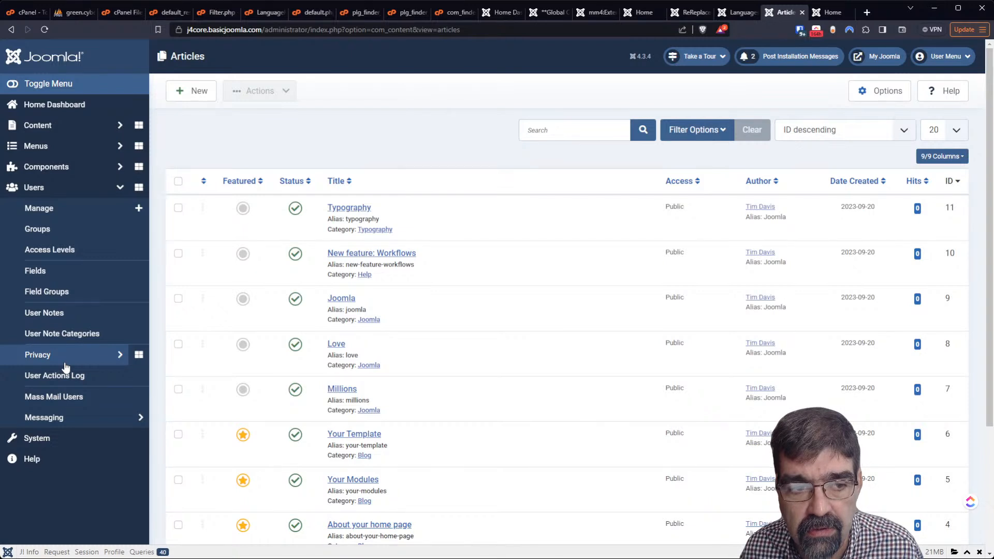
Open the article author's user profile from the Articles list, review it, and close it unchanged
{"action": "left_click", "coordinate": [43, 212]}
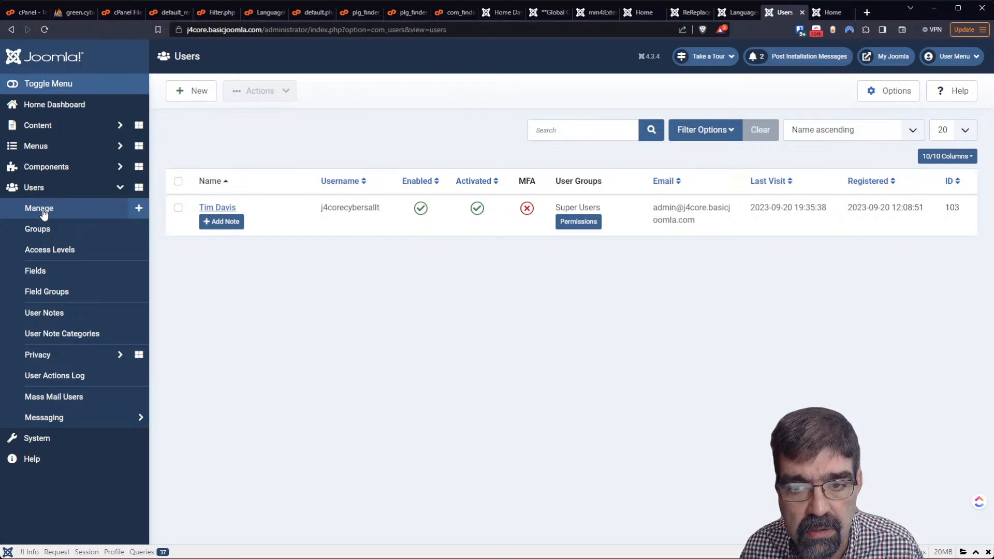
{"action": "left_click", "coordinate": [11, 30]}
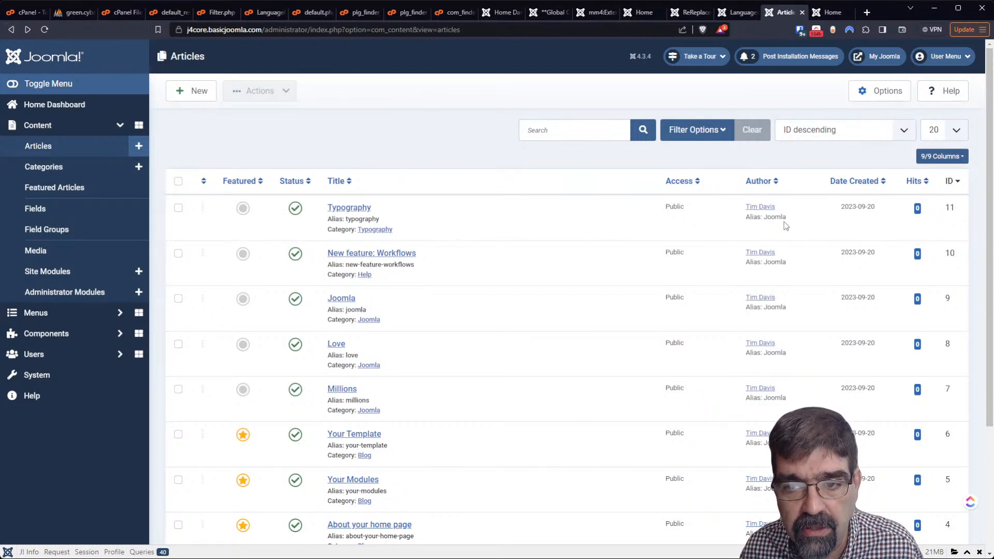
{"action": "left_click", "coordinate": [768, 209]}
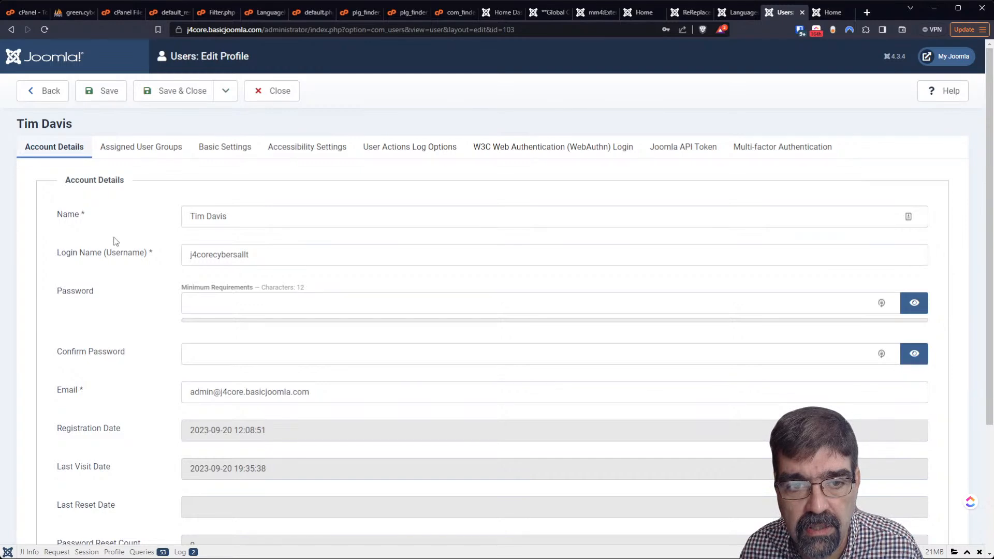
{"action": "scroll", "coordinate": [115, 241], "scroll_direction": "down", "scroll_amount": 3}
{"action": "scroll", "coordinate": [111, 249], "scroll_direction": "up", "scroll_amount": 3}
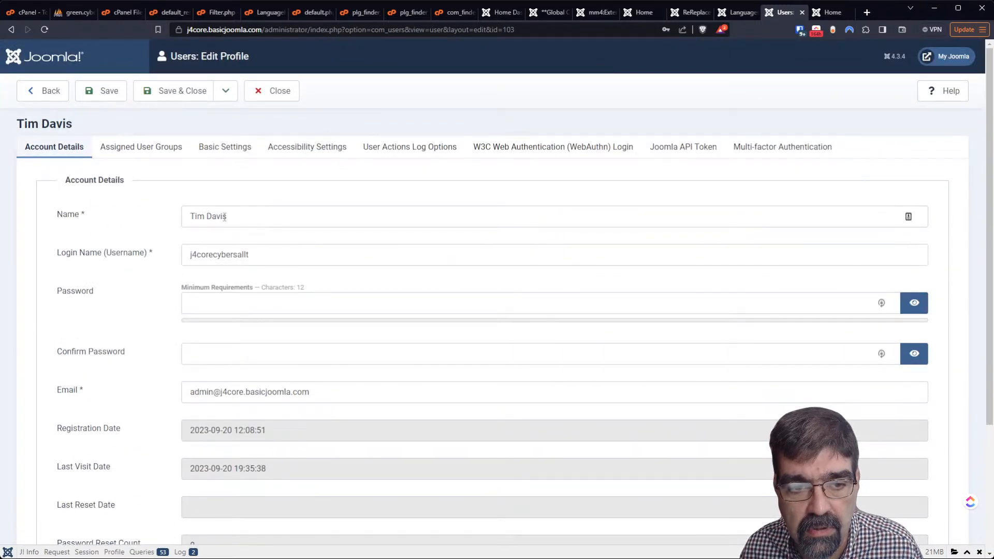
{"action": "left_click", "coordinate": [287, 98]}
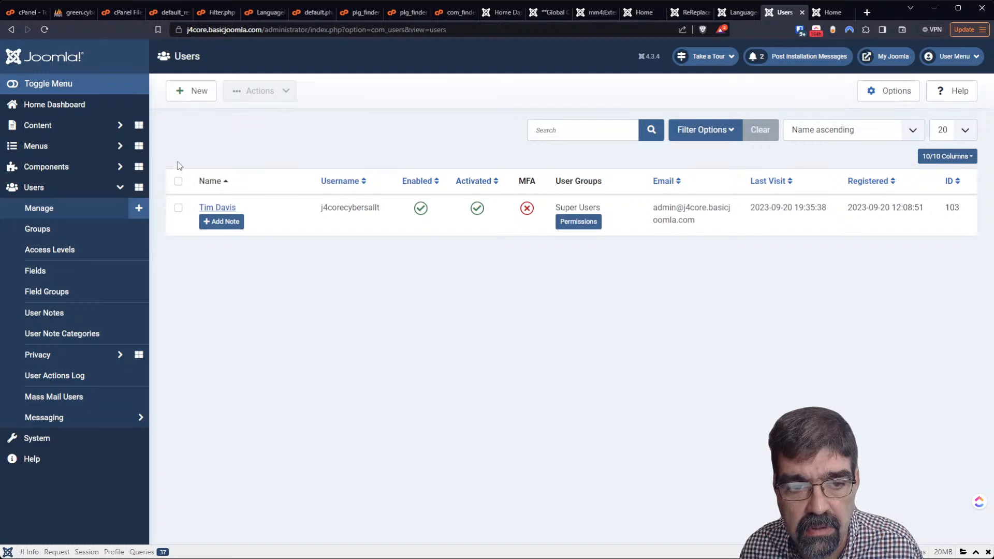
{"action": "left_click", "coordinate": [215, 208]}
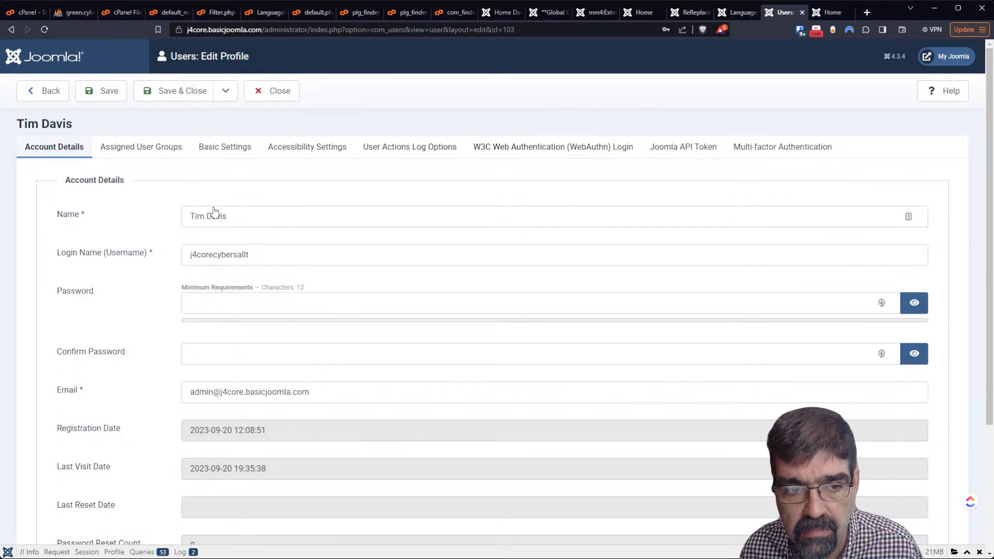
{"action": "scroll", "coordinate": [305, 237], "scroll_direction": "down", "scroll_amount": 2}
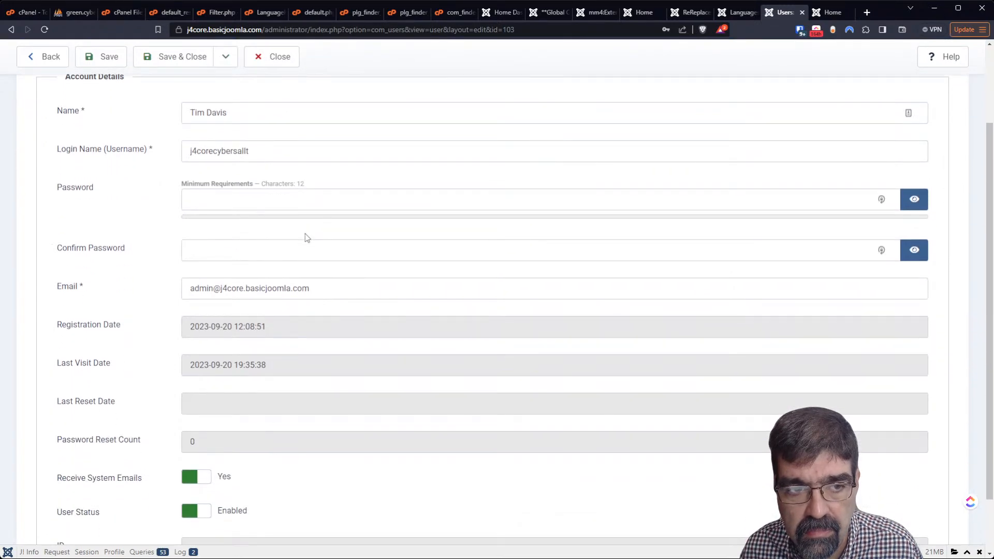
{"action": "scroll", "coordinate": [306, 237], "scroll_direction": "down", "scroll_amount": 1}
{"action": "scroll", "coordinate": [304, 237], "scroll_direction": "up", "scroll_amount": 4}
{"action": "left_click", "coordinate": [283, 100]}
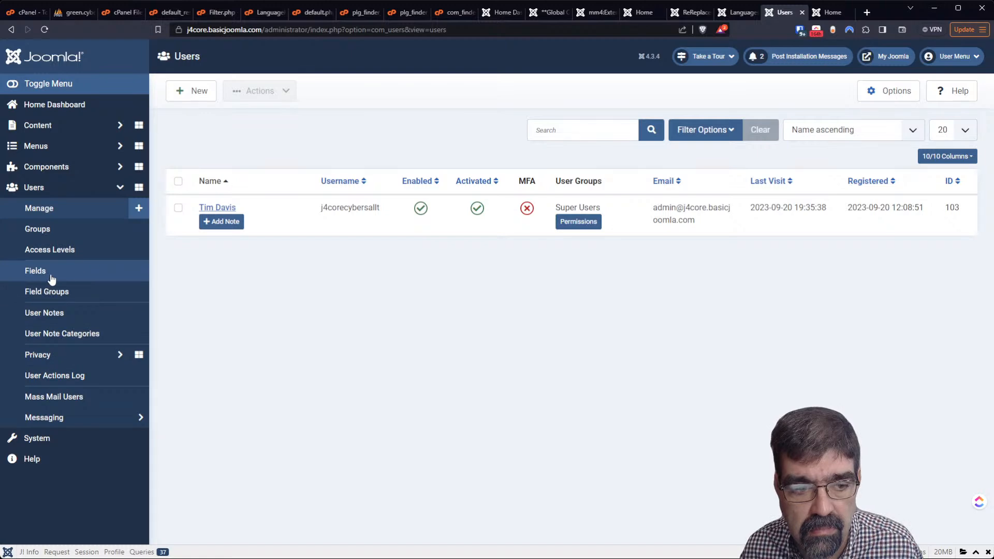
Clear the 'Joomla' Created by Alias on the Typography article's Publishing tab and save & close
{"action": "left_click", "coordinate": [46, 126]}
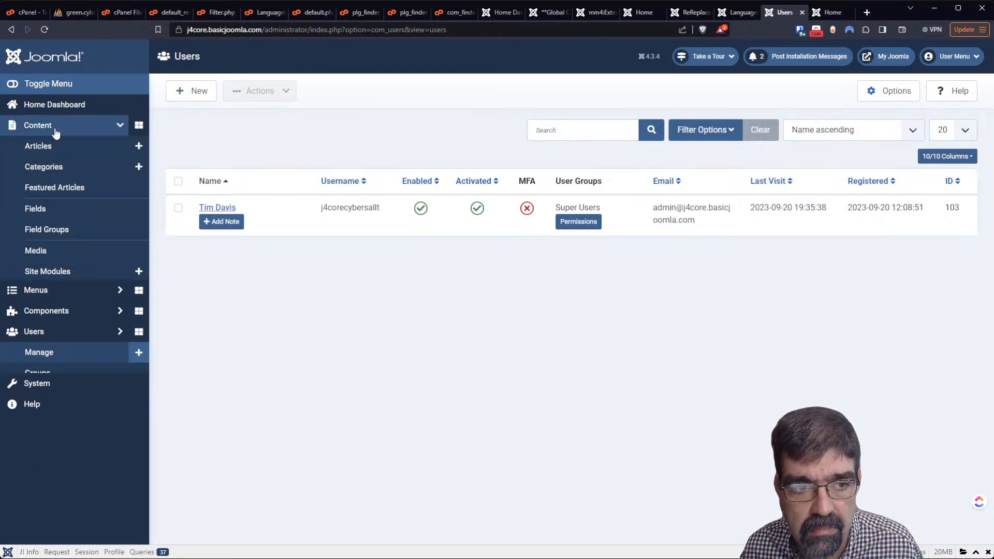
{"action": "left_click", "coordinate": [50, 147]}
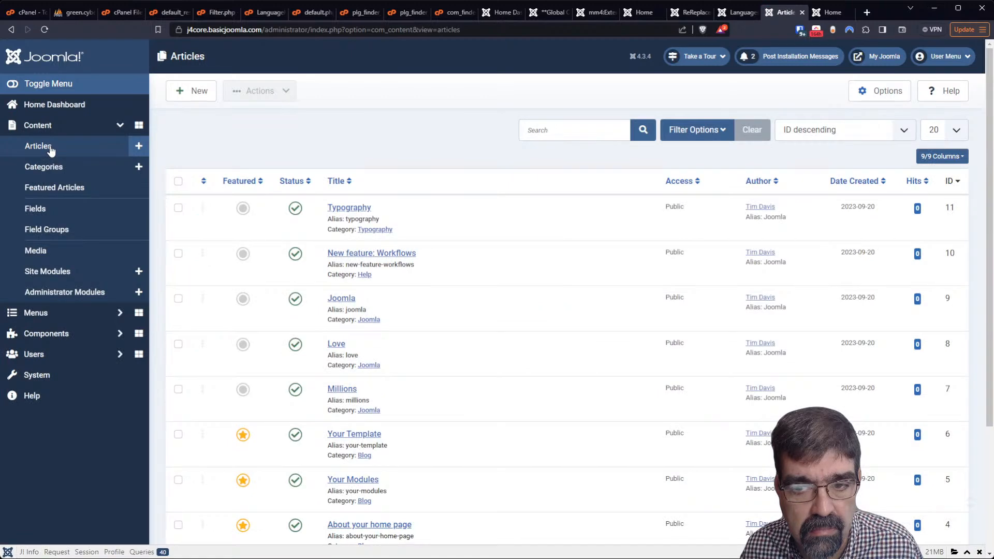
{"action": "left_click", "coordinate": [342, 208]}
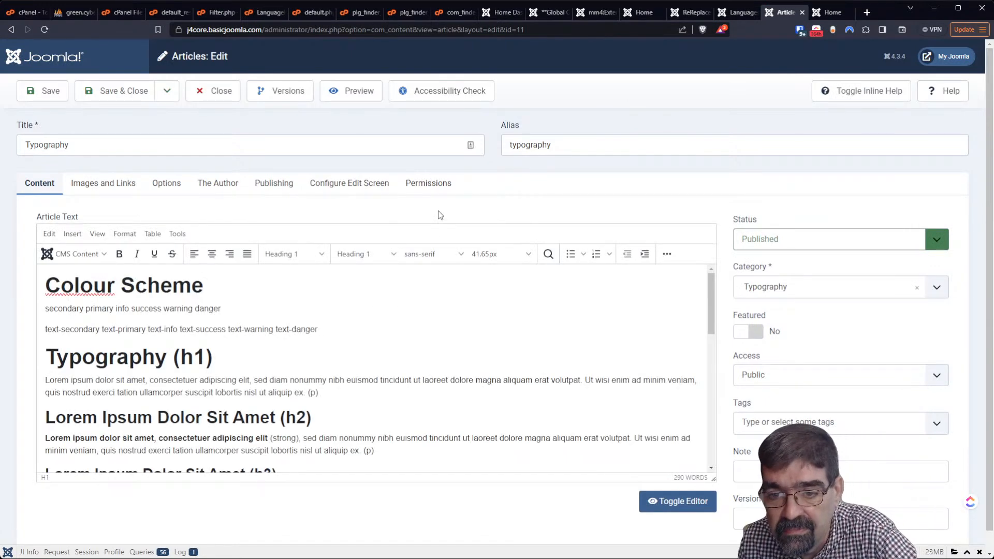
{"action": "left_click", "coordinate": [209, 186]}
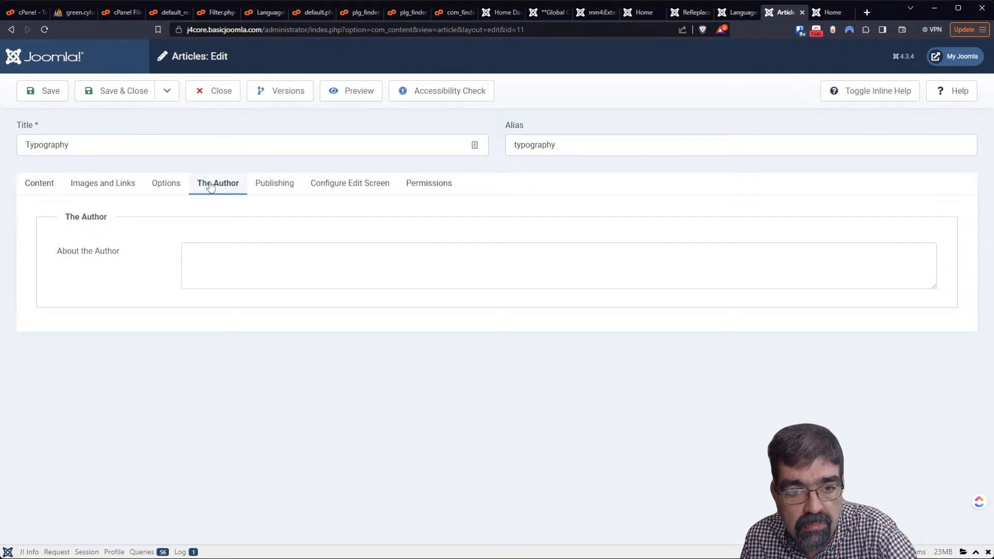
{"action": "left_click", "coordinate": [293, 191]}
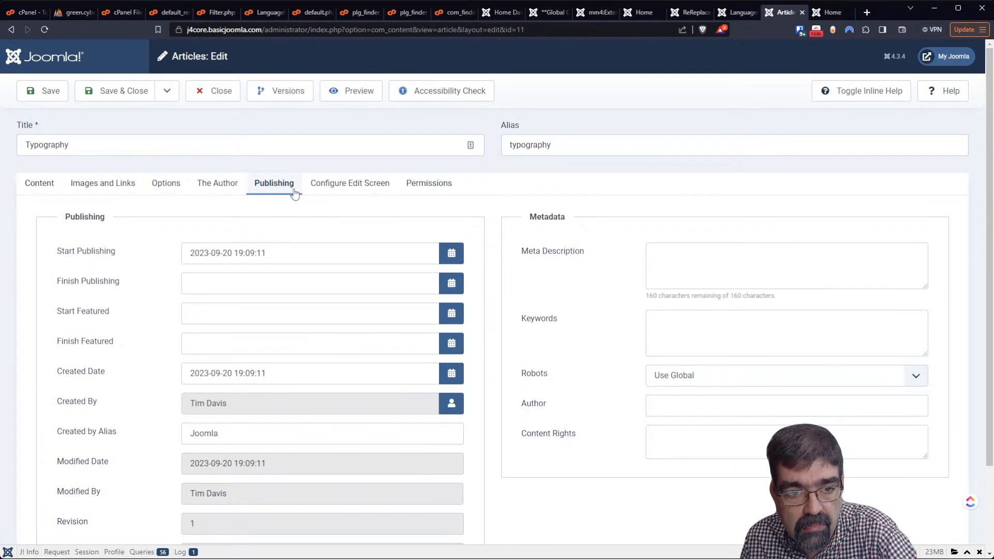
{"action": "scroll", "coordinate": [142, 284], "scroll_direction": "down", "scroll_amount": 3}
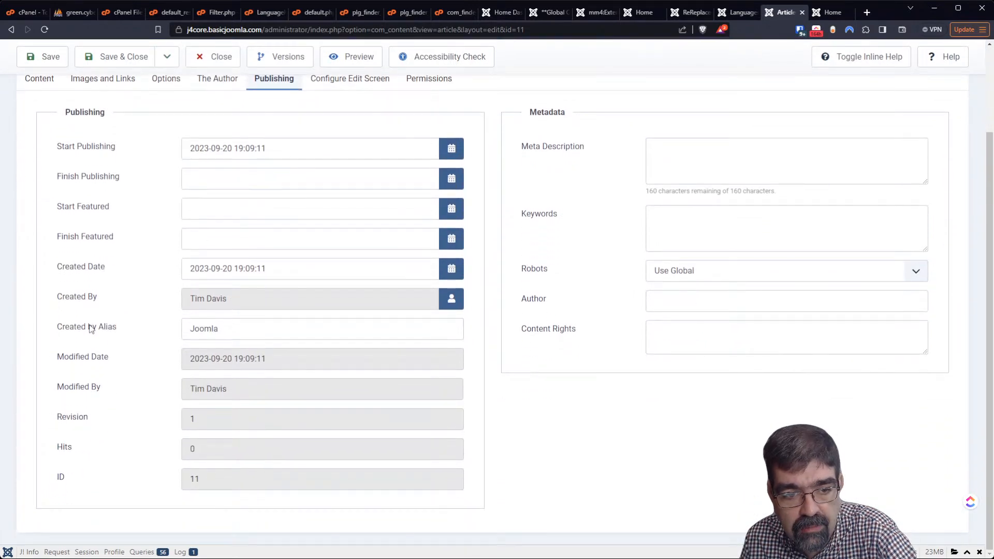
{"action": "double_click", "coordinate": [240, 329]}
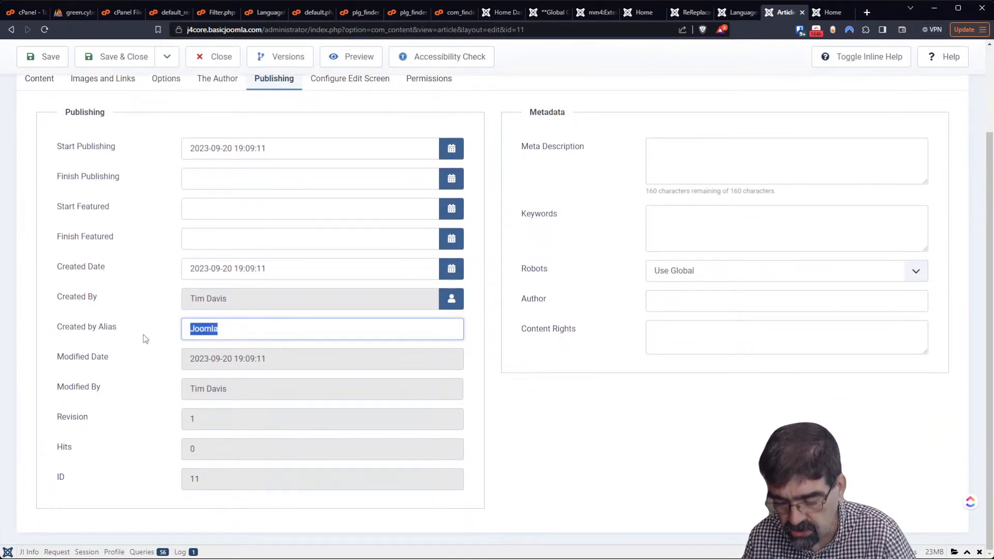
{"action": "key", "text": "BackSpace"}
{"action": "left_click", "coordinate": [128, 66]}
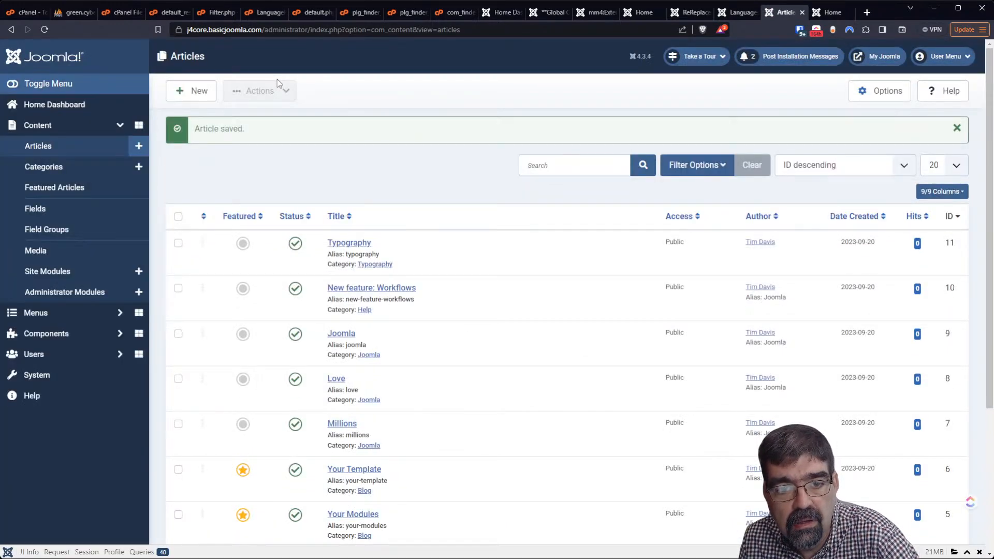
{"action": "left_click", "coordinate": [830, 12]}
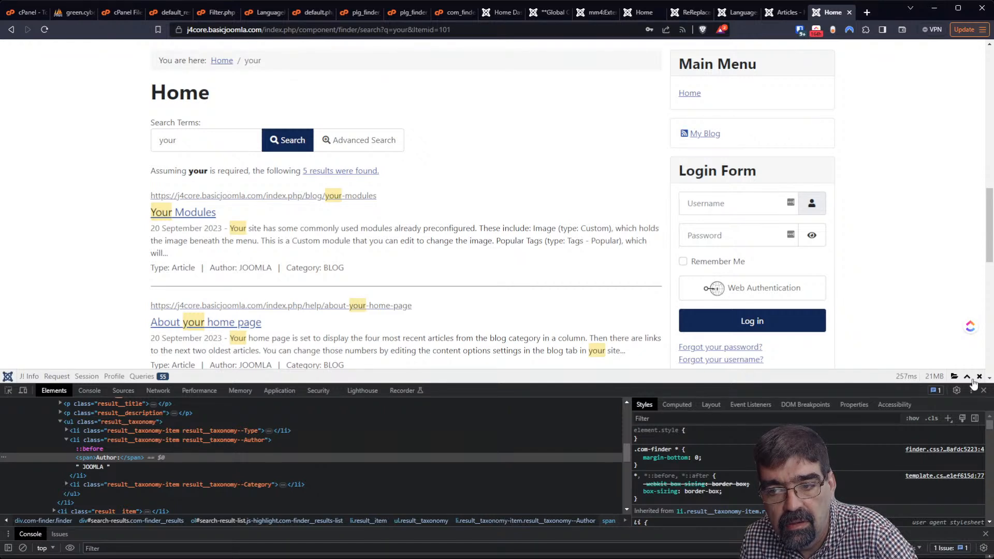
Reload the front-end search results after removing the alias
{"action": "left_click", "coordinate": [44, 30]}
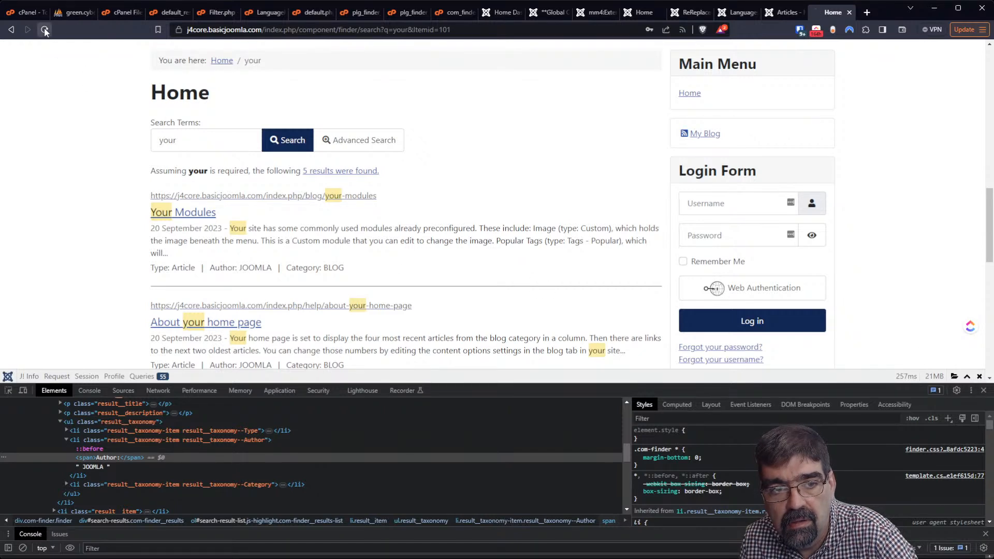
{"action": "left_click", "coordinate": [785, 13]}
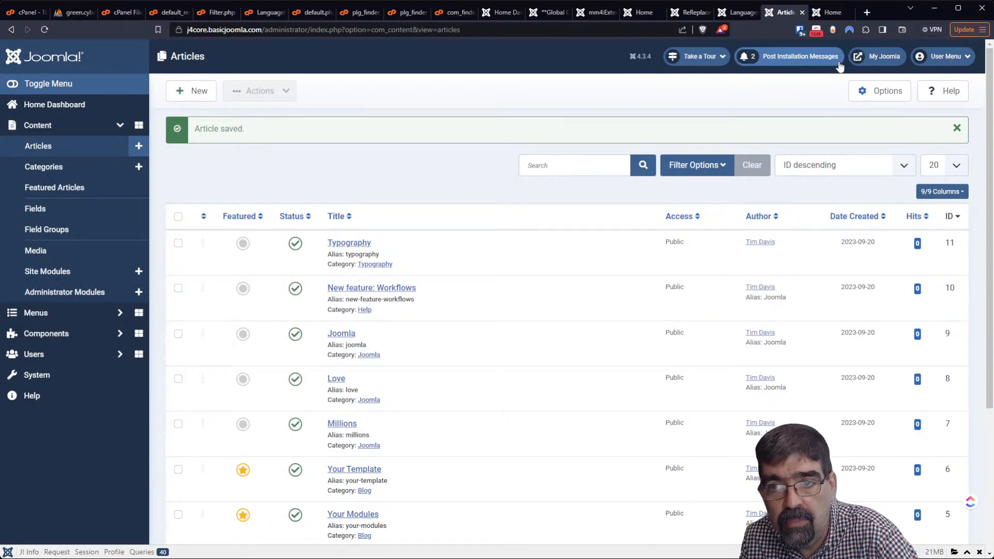
{"action": "left_click", "coordinate": [829, 10]}
{"action": "scroll", "coordinate": [828, 115], "scroll_direction": "up", "scroll_amount": 10}
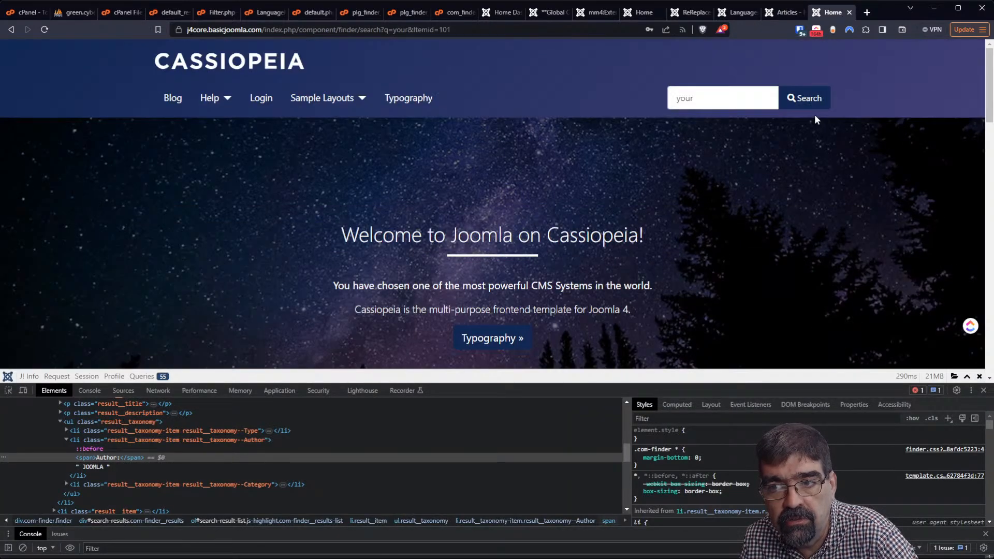
Search the front end for 'typography' to see the article's Author and Category: TYPOGRAPHY labels
{"action": "double_click", "coordinate": [727, 98]}
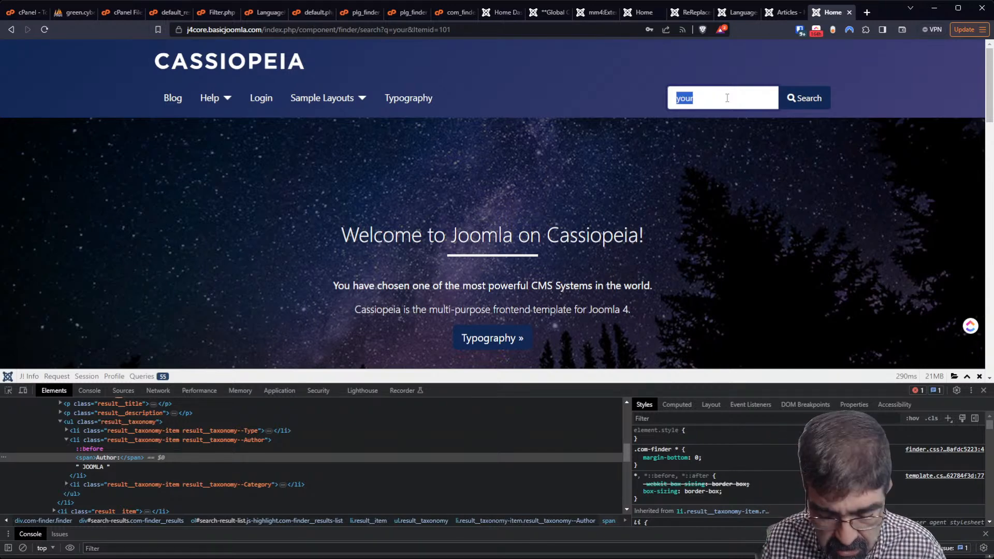
{"action": "type", "text": "typog"}
{"action": "key", "text": "Return"}
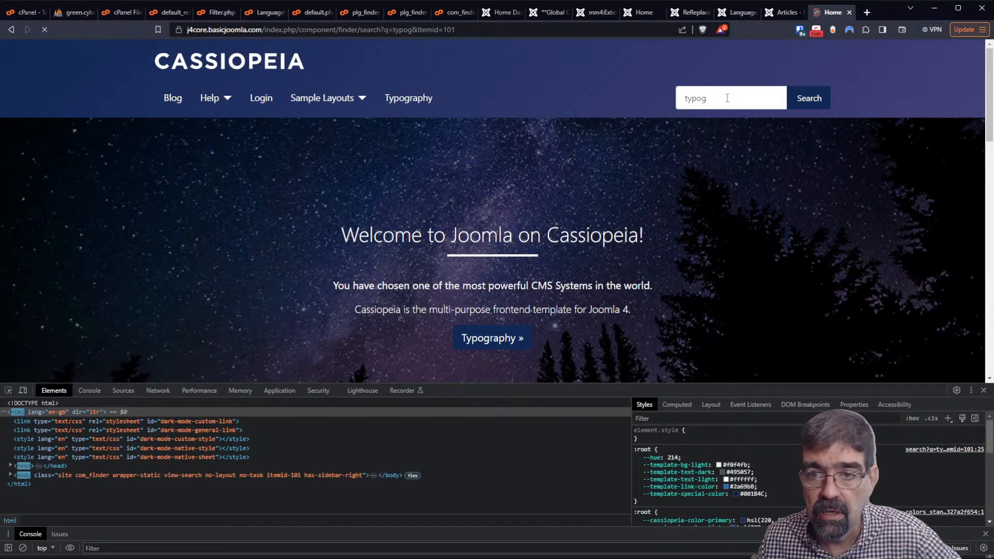
{"action": "type", "text": "raphy"}
{"action": "key", "text": "Return"}
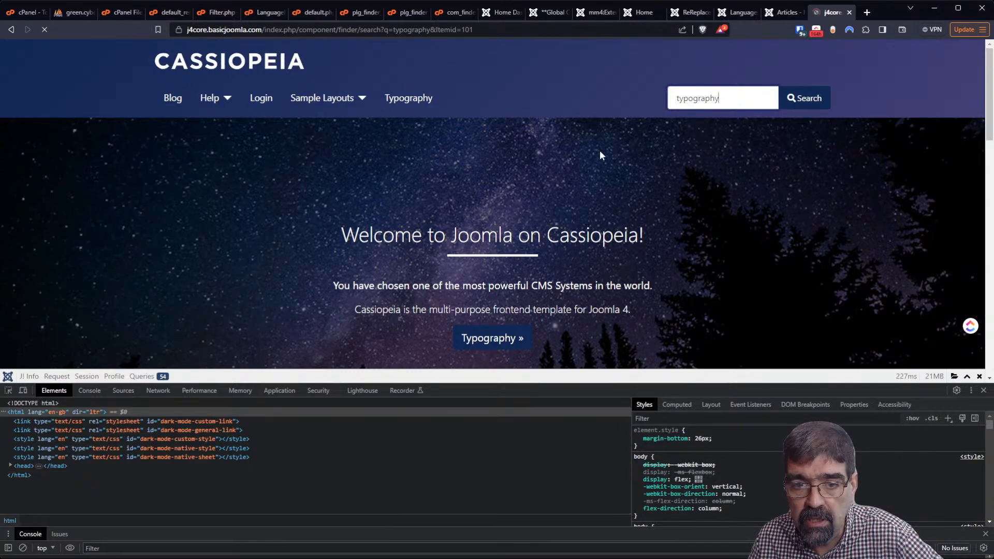
{"action": "scroll", "coordinate": [586, 153], "scroll_direction": "down", "scroll_amount": 12}
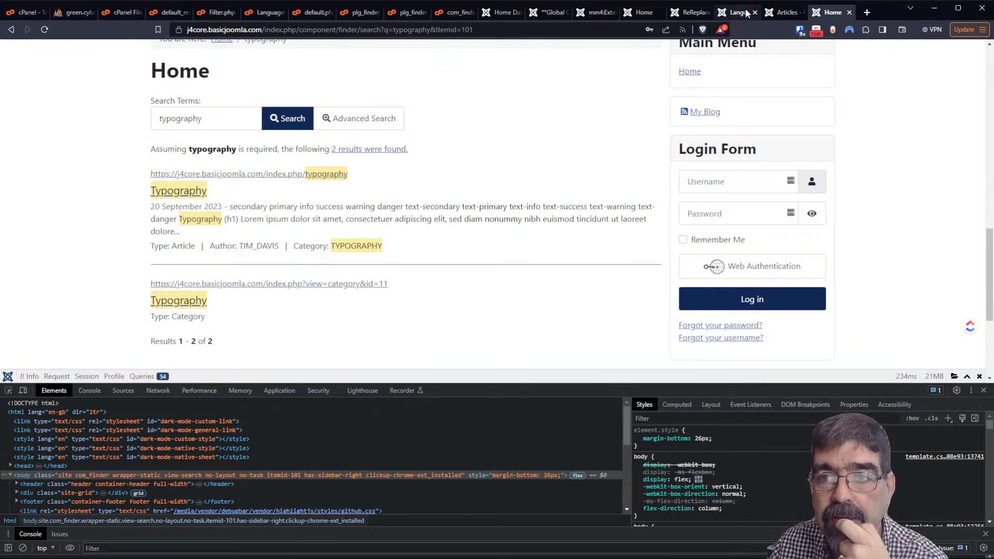
Unpublish the item in Components > Regular Labs - ReReplacer
{"action": "left_click", "coordinate": [784, 12]}
{"action": "left_click", "coordinate": [49, 336]}
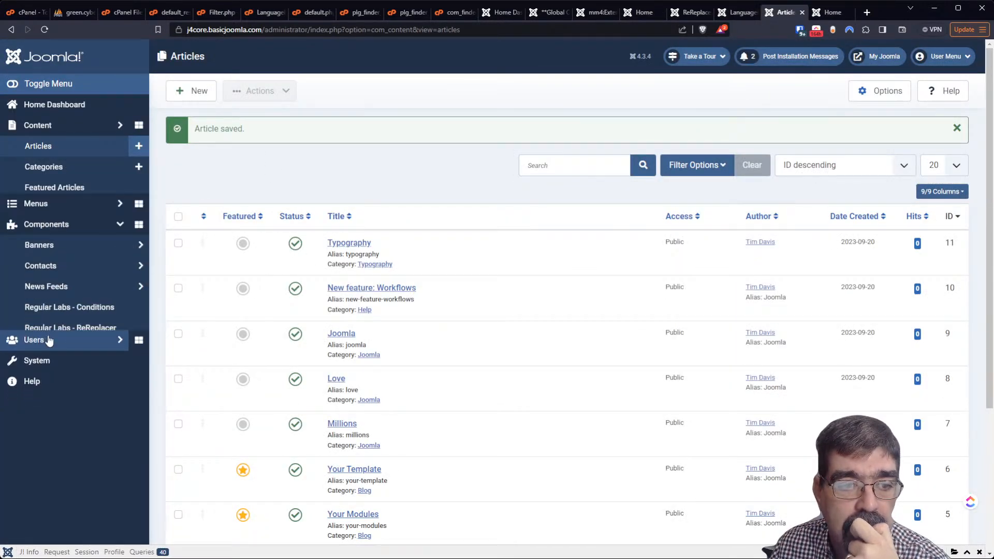
{"action": "left_click", "coordinate": [67, 271]}
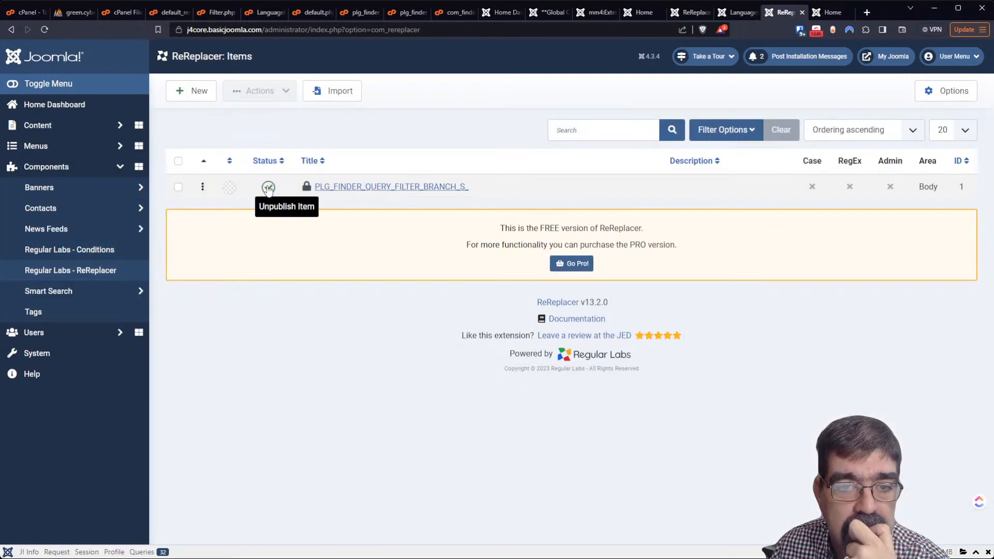
{"action": "left_click", "coordinate": [268, 188]}
Reload the front-end typography search to show the raw PLG_FINDER_QUERY_FILTER_BRANCH_S_ Author and Category labels
{"action": "left_click", "coordinate": [828, 12]}
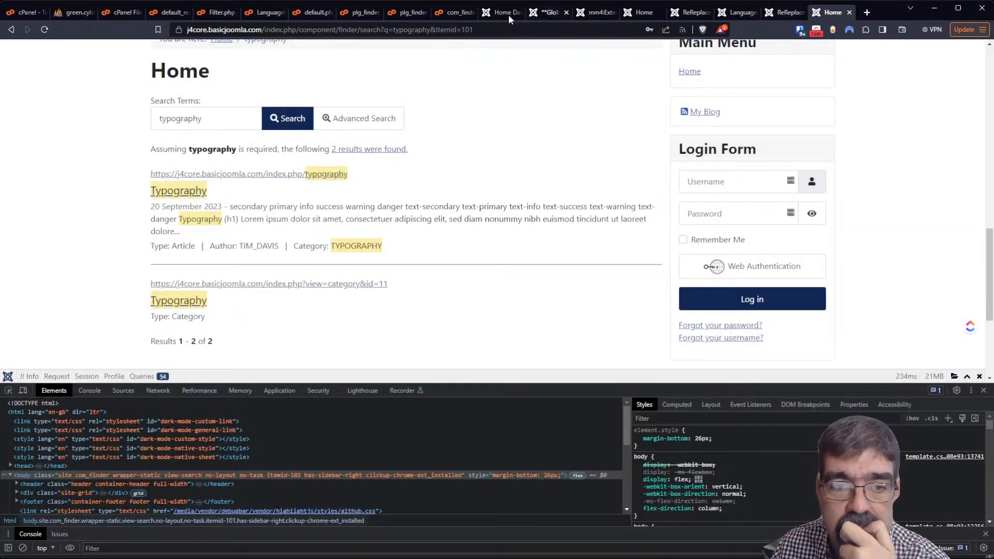
{"action": "left_click", "coordinate": [44, 29]}
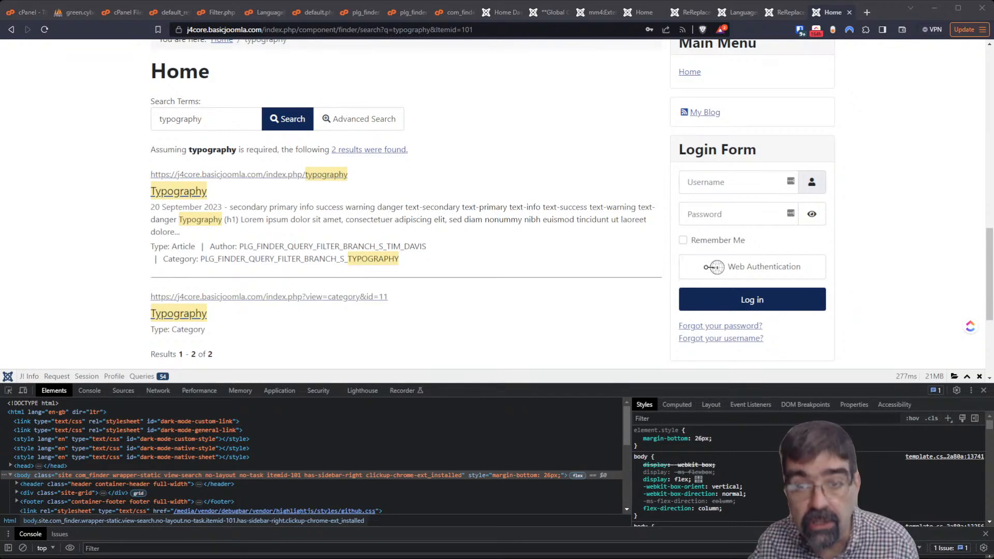
{"action": "left_click", "coordinate": [867, 12]}
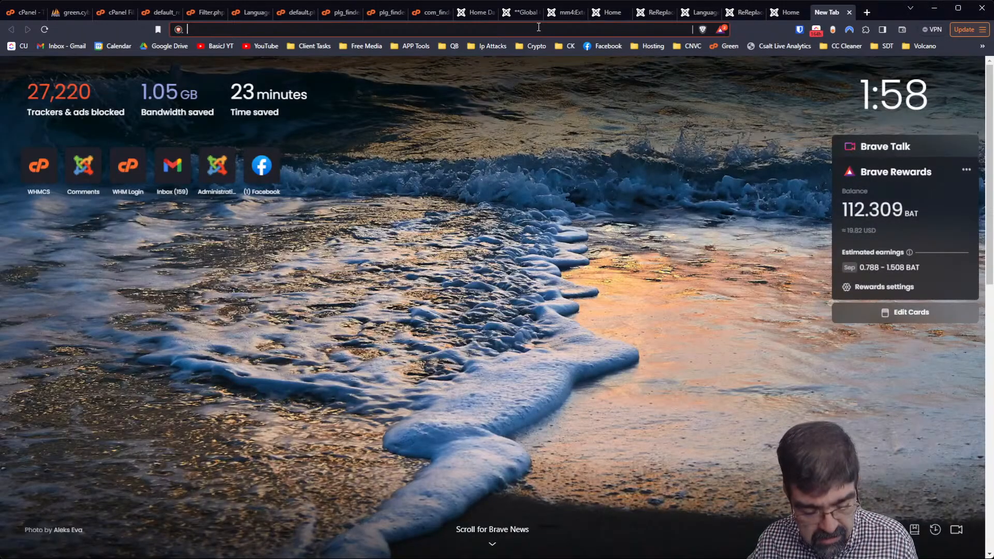
Load joomlaforever.com/search?q=regular and inspect its Type, Author and Category labels, then return to phpMyAdmin
{"action": "type", "text": "joomlaforever.com/search?q=regular"}
{"action": "key", "text": "Return"}
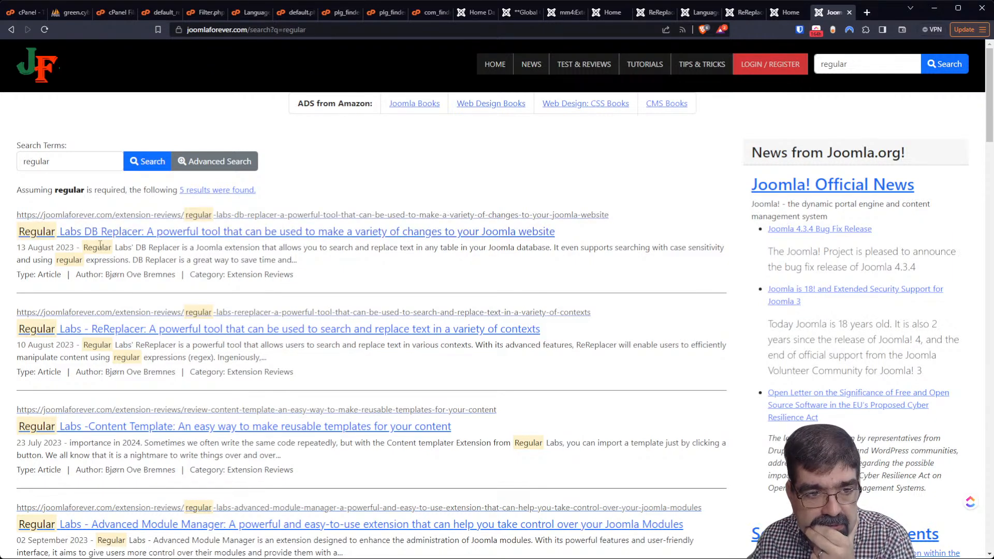
{"action": "double_click", "coordinate": [229, 273]}
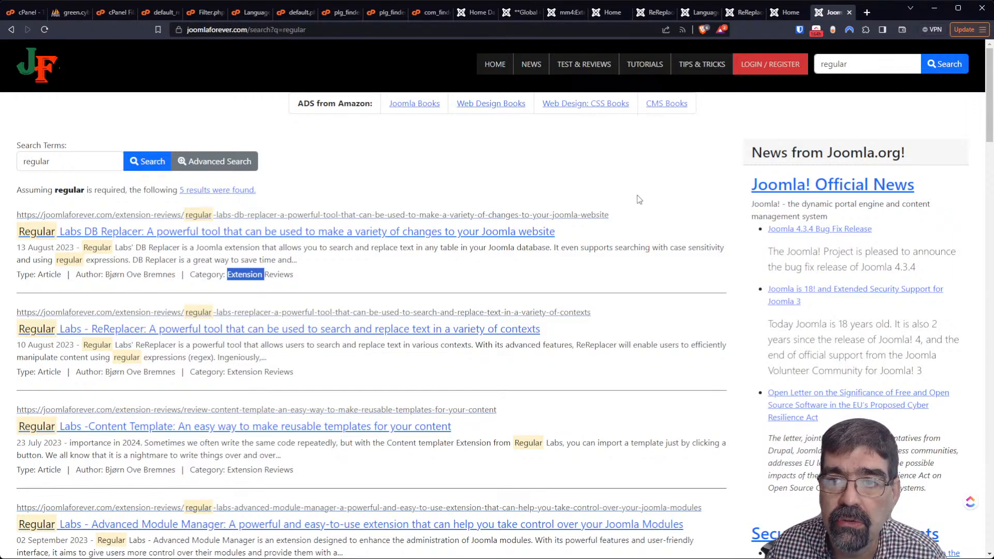
{"action": "left_click", "coordinate": [59, 13]}
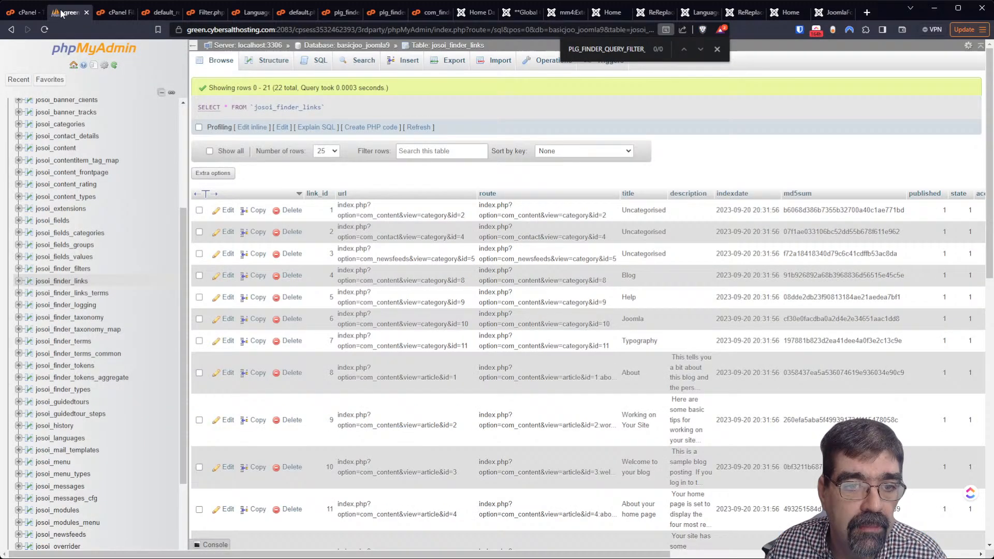
Find Softaculous in the cPanel tools and list all script installations
{"action": "left_click", "coordinate": [25, 12]}
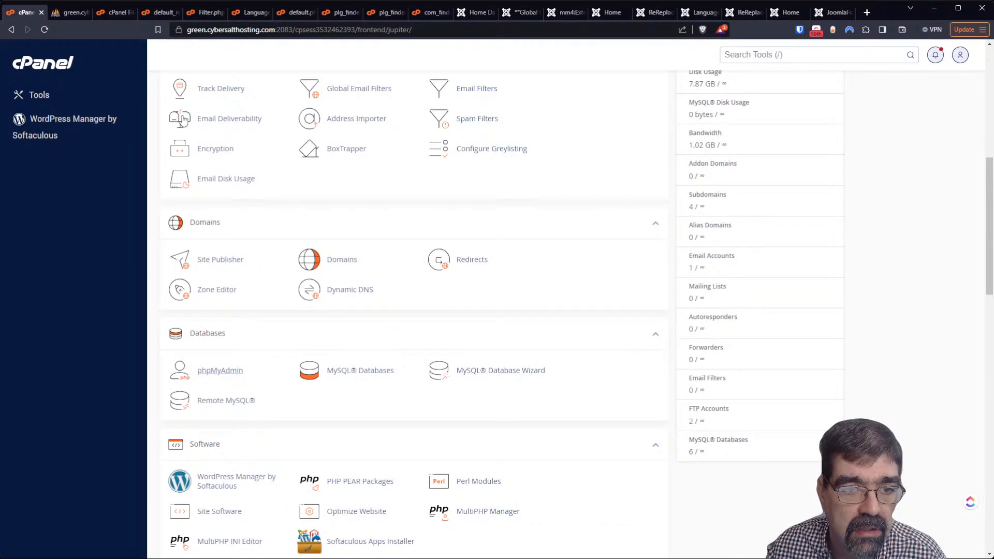
{"action": "scroll", "coordinate": [430, 211], "scroll_direction": "up", "scroll_amount": 6}
{"action": "left_click", "coordinate": [776, 57]}
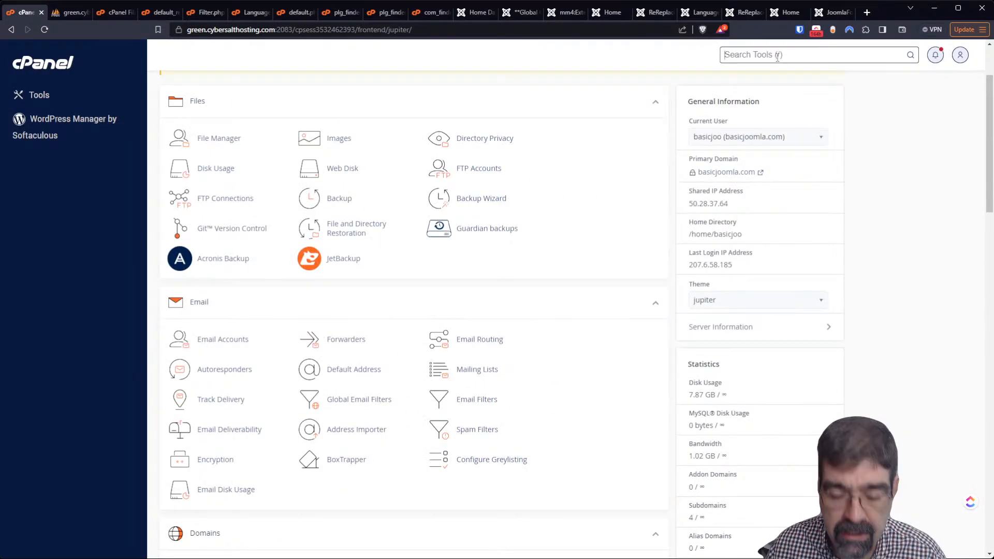
{"action": "type", "text": "so"}
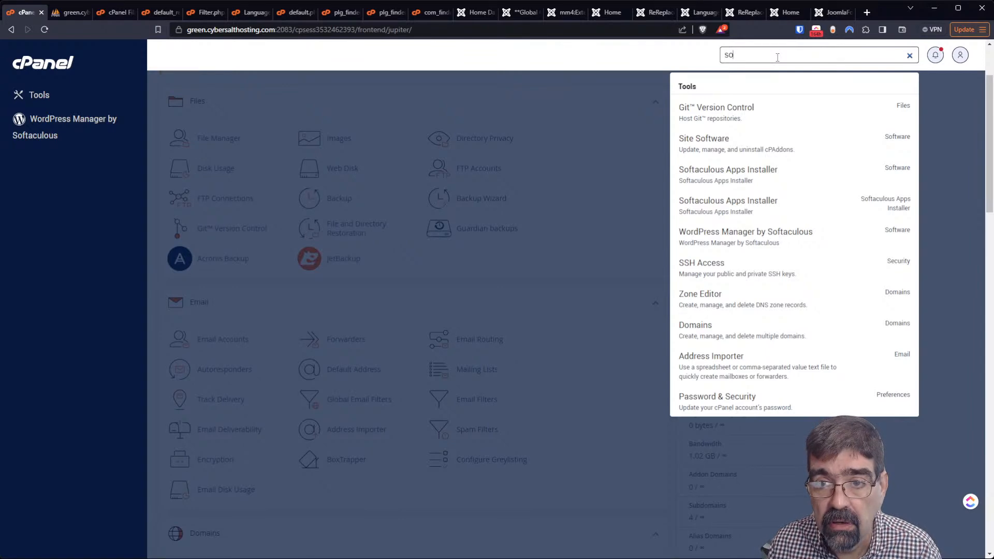
{"action": "type", "text": "ft"}
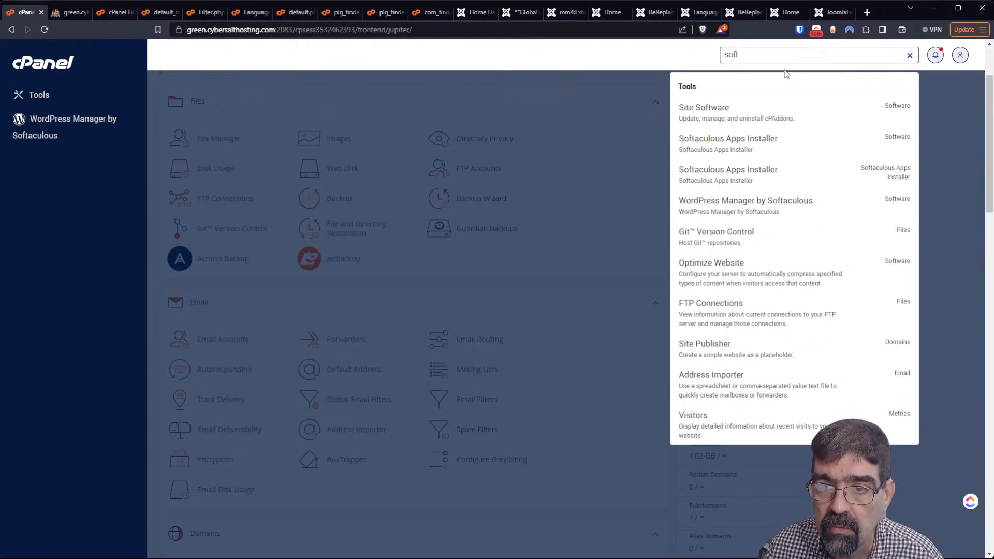
{"action": "left_click", "coordinate": [747, 136]}
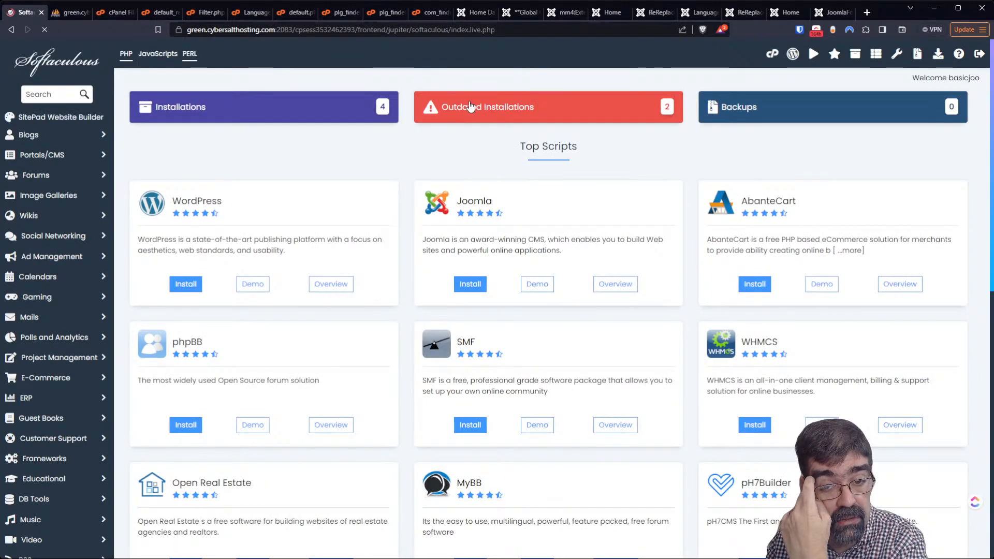
{"action": "left_click", "coordinate": [471, 105]}
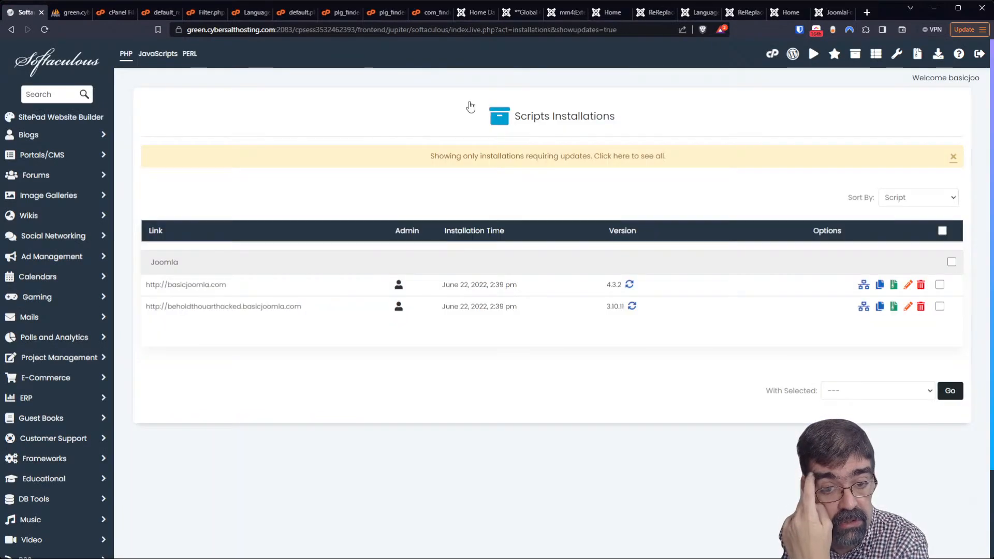
{"action": "left_click", "coordinate": [619, 162]}
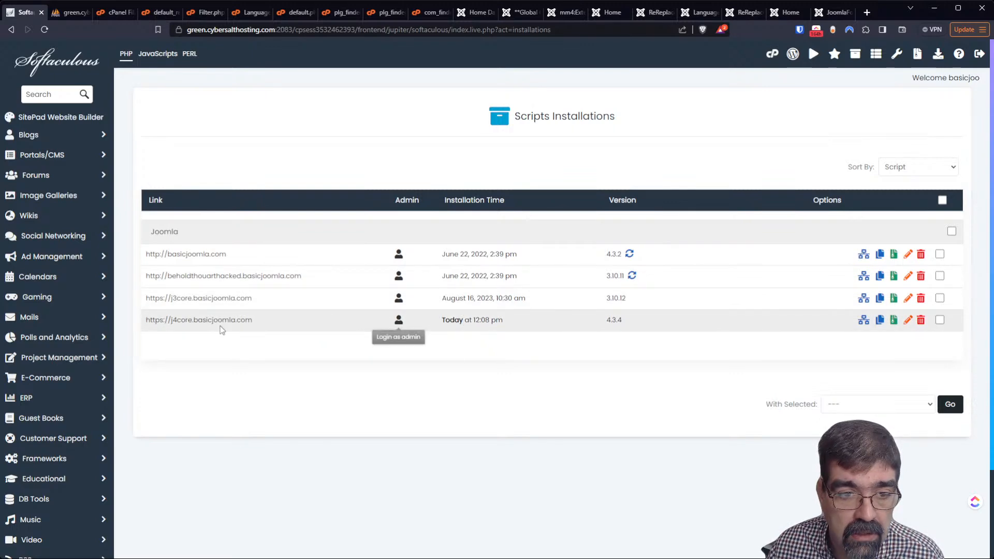
Remove the j4core.basicjoomla.com Joomla 4.3.4 installation with its directory, database and database user
{"action": "left_click", "coordinate": [920, 323]}
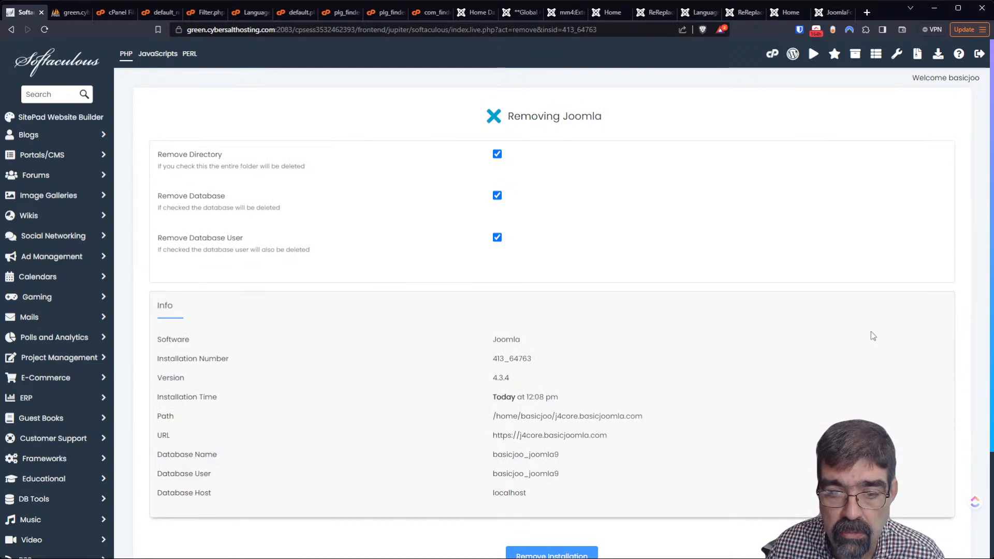
{"action": "left_click", "coordinate": [555, 553]}
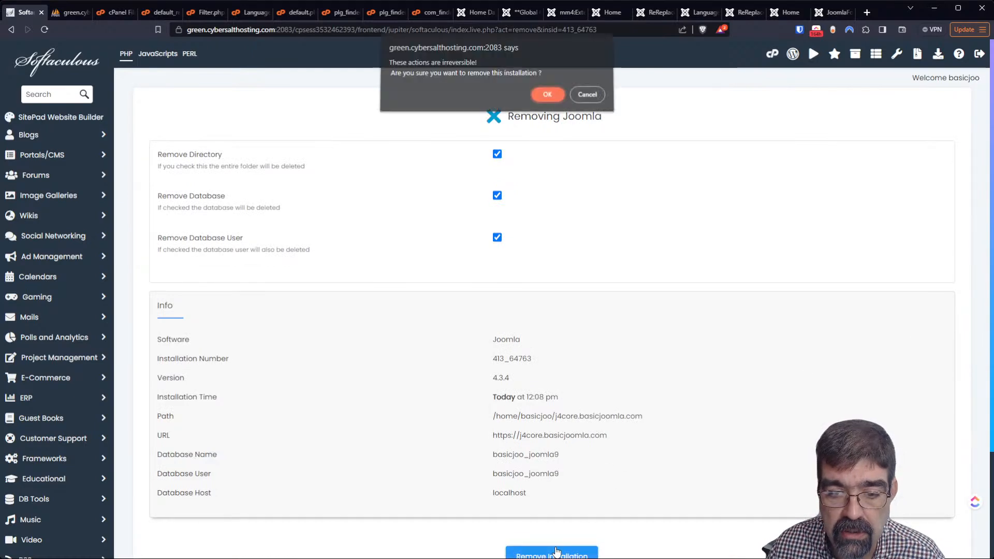
{"action": "left_click", "coordinate": [546, 99]}
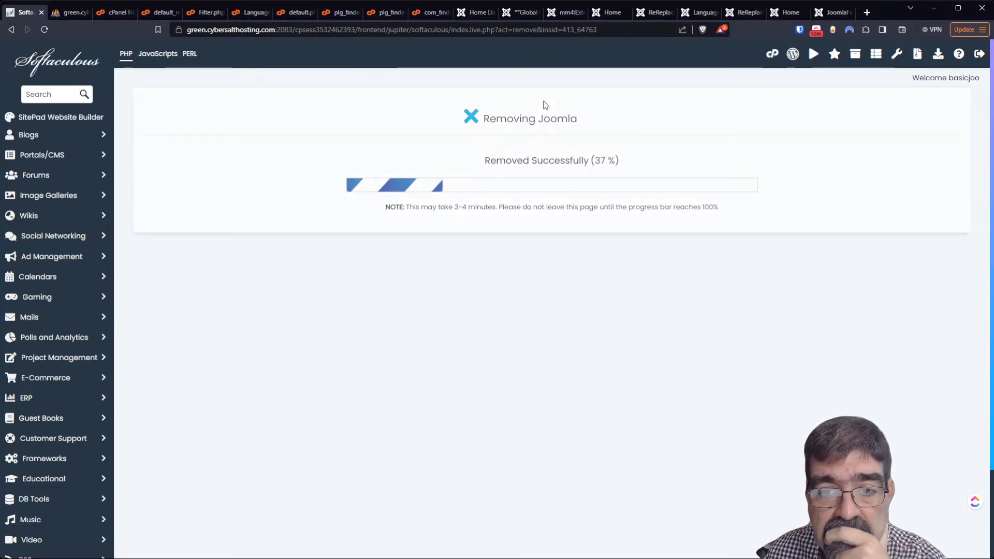
{"action": "left_click", "coordinate": [109, 14]}
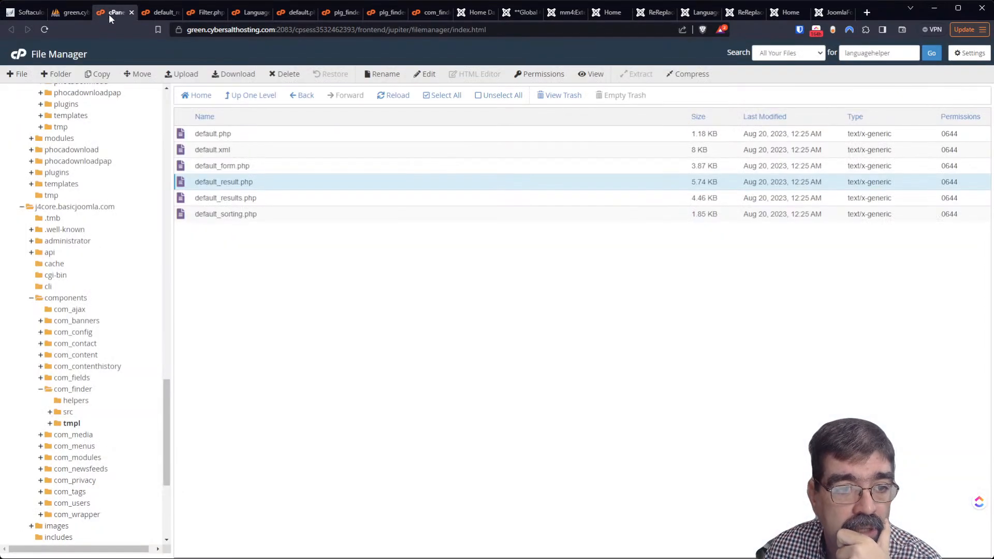
Permanently delete the logs folder and leftover files in j4core.basicjoomla.com, skipping the trash
{"action": "left_click", "coordinate": [73, 206]}
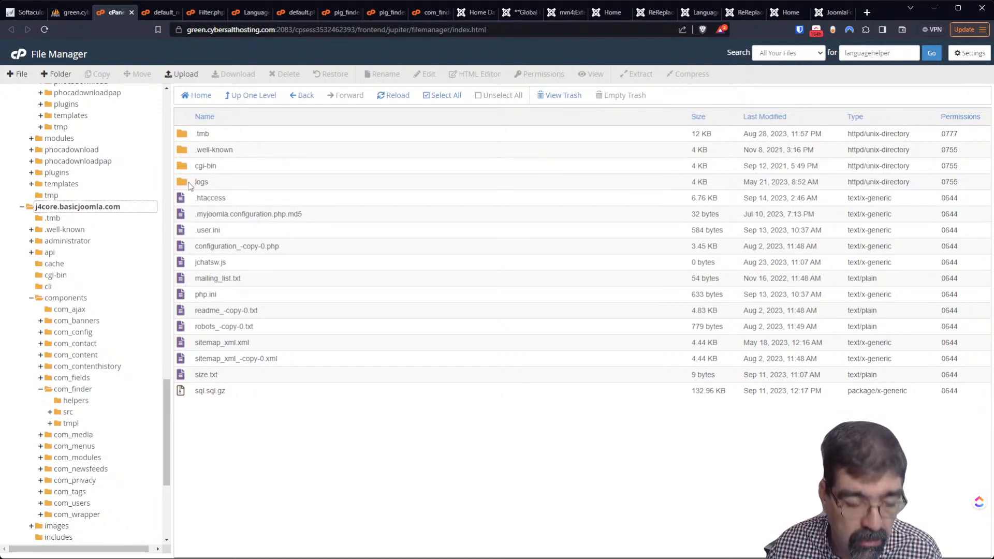
{"action": "double_click", "coordinate": [189, 183]}
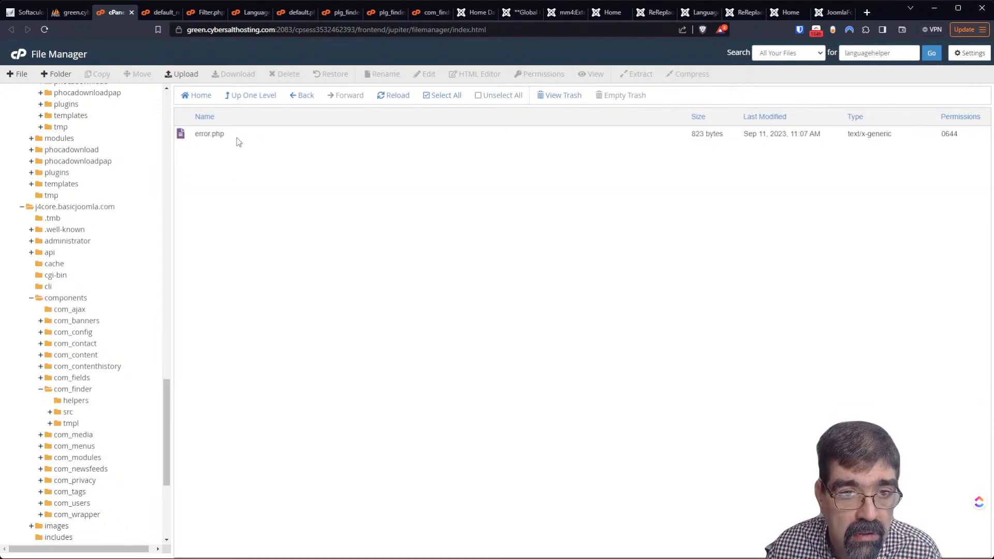
{"action": "left_click", "coordinate": [251, 98]}
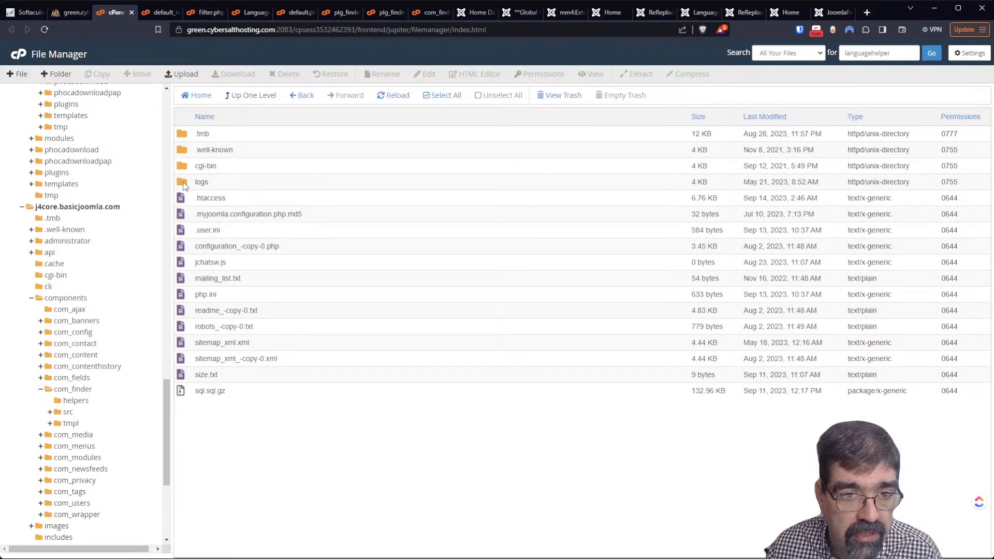
{"action": "left_click", "coordinate": [183, 186]}
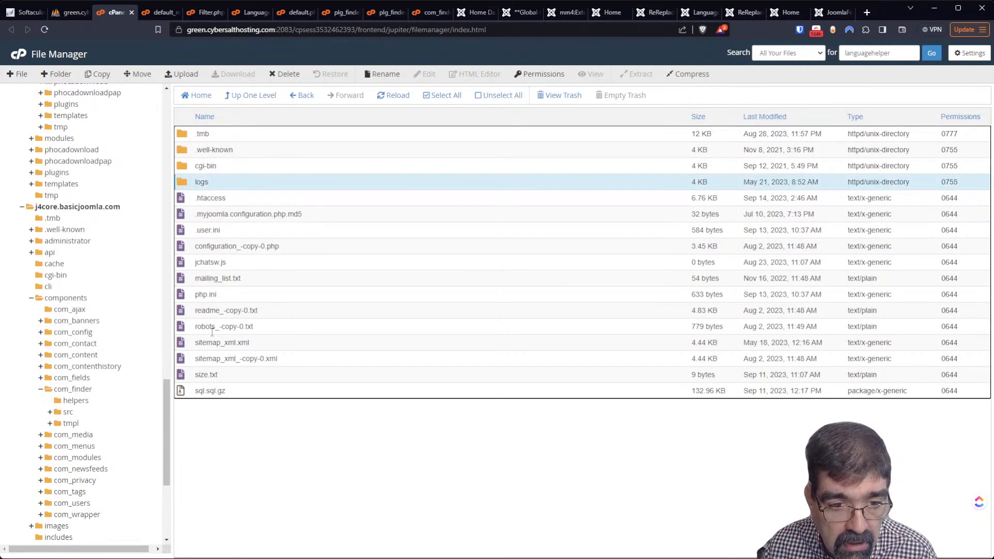
{"action": "left_click", "coordinate": [191, 395], "text": "shift"}
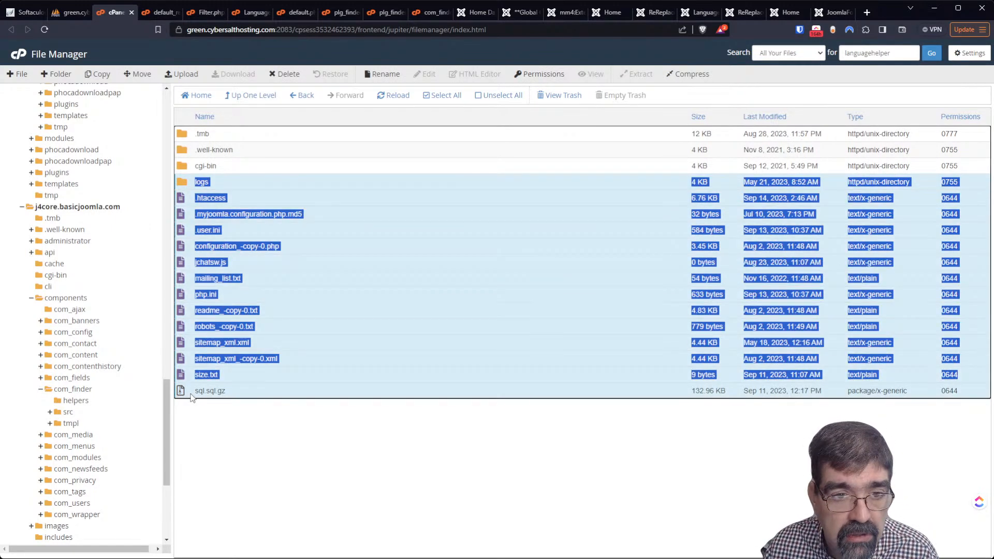
{"action": "right_click", "coordinate": [193, 395]}
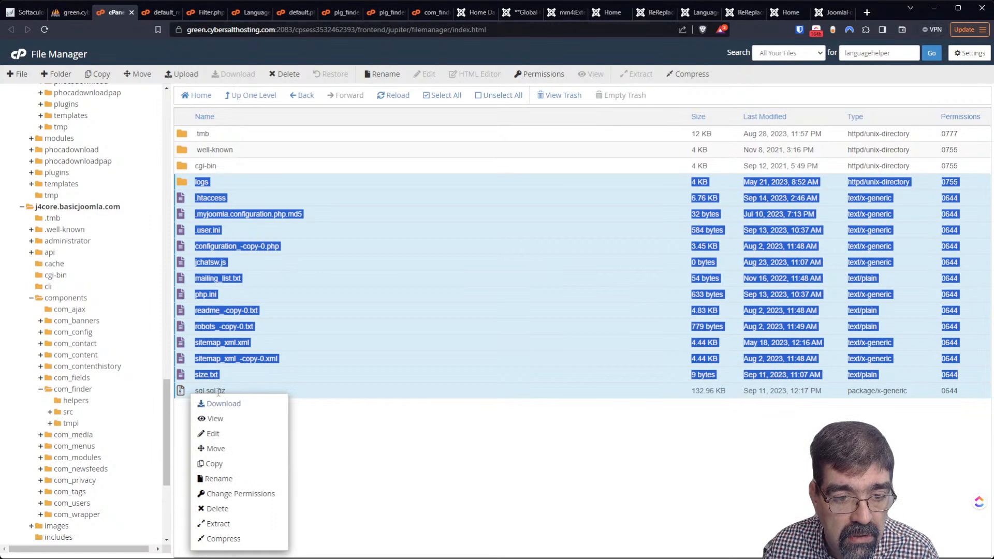
{"action": "left_click", "coordinate": [239, 506]}
{"action": "left_click", "coordinate": [417, 350]}
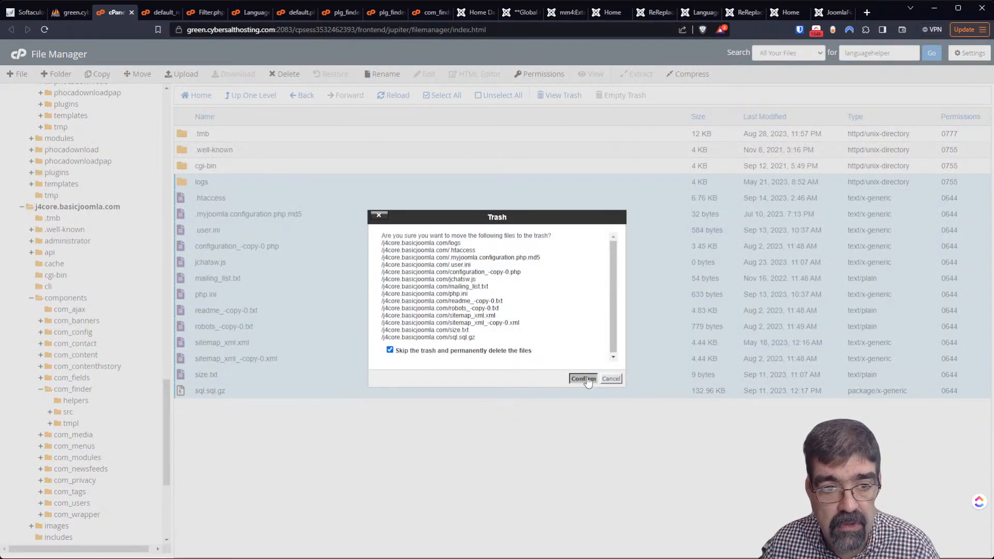
{"action": "left_click", "coordinate": [584, 379]}
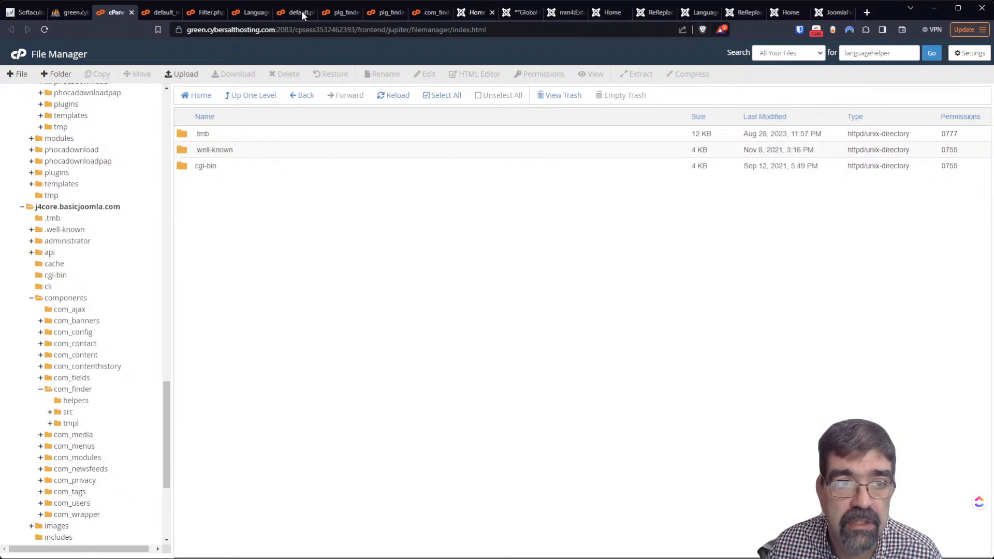
{"action": "left_click", "coordinate": [20, 15]}
Install Joomla 4.3.4 on domain j4core.basicjoomla.com from the Softaculous install form
{"action": "left_click", "coordinate": [563, 169]}
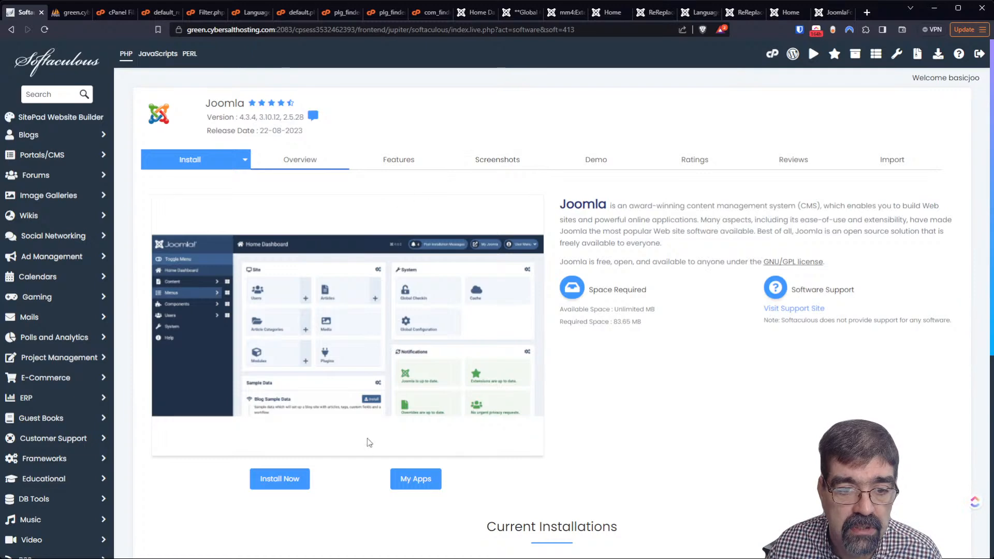
{"action": "left_click", "coordinate": [281, 480]}
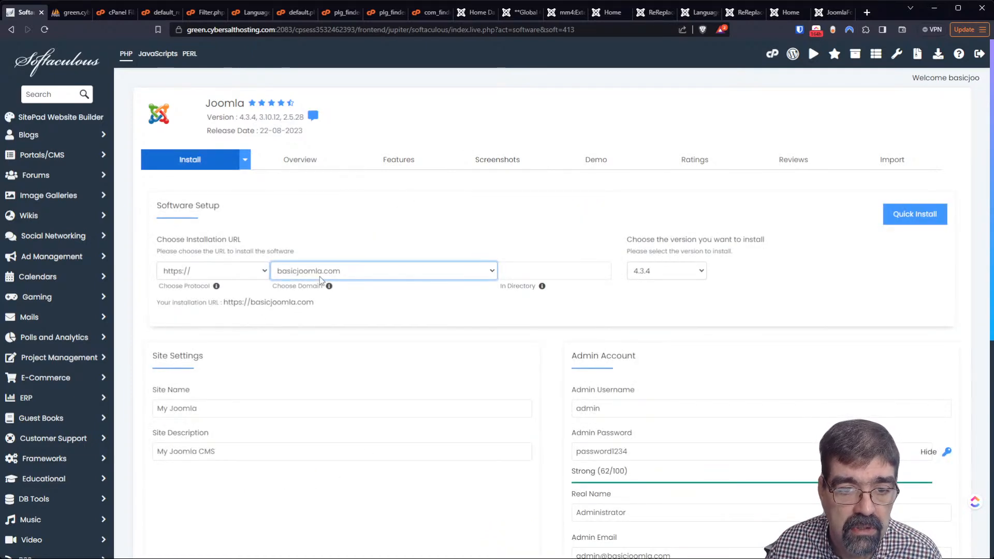
{"action": "key", "text": "Down"}
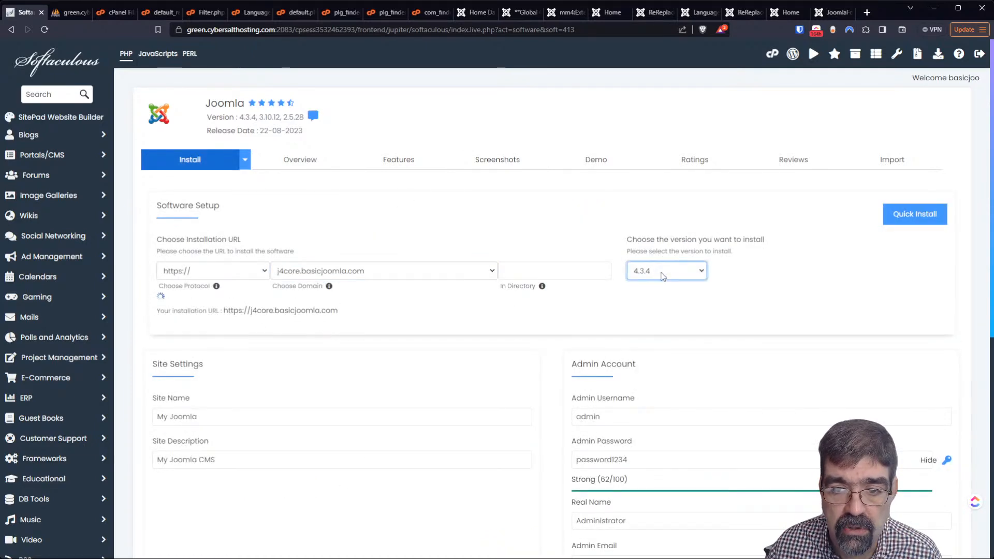
{"action": "scroll", "coordinate": [821, 303], "scroll_direction": "down", "scroll_amount": 3}
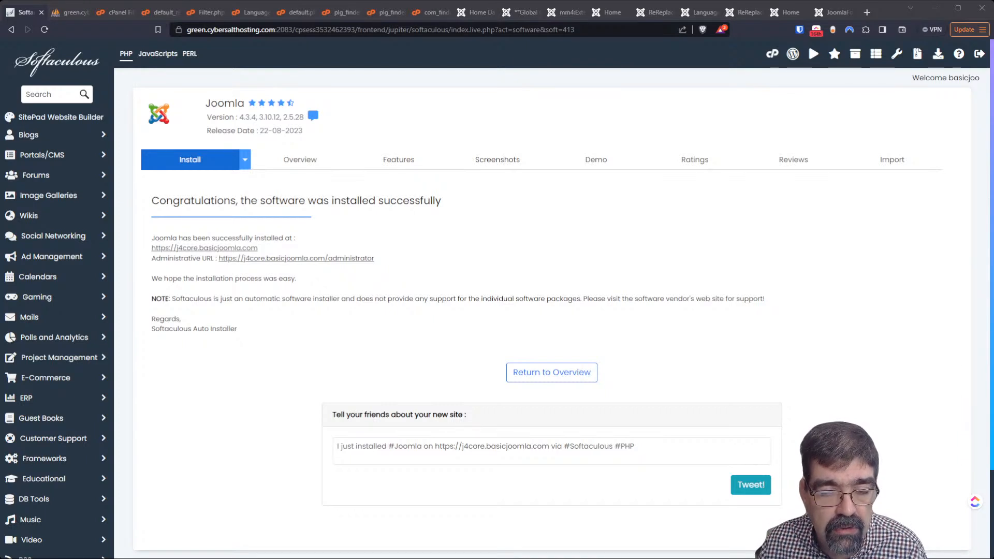
Open the new site's administrator, agree to share statistics and install the Blog sample data
{"action": "left_click", "coordinate": [313, 258]}
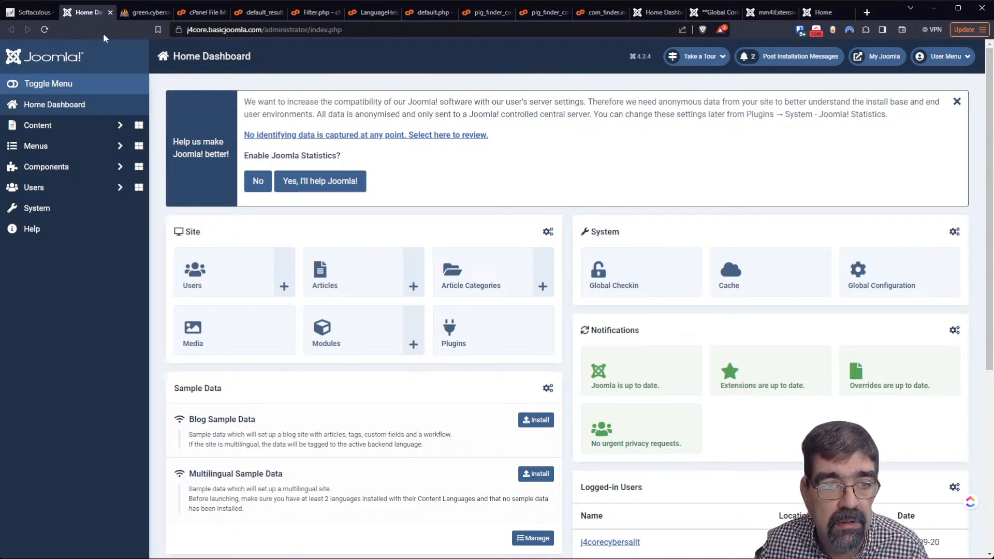
{"action": "left_click", "coordinate": [312, 182]}
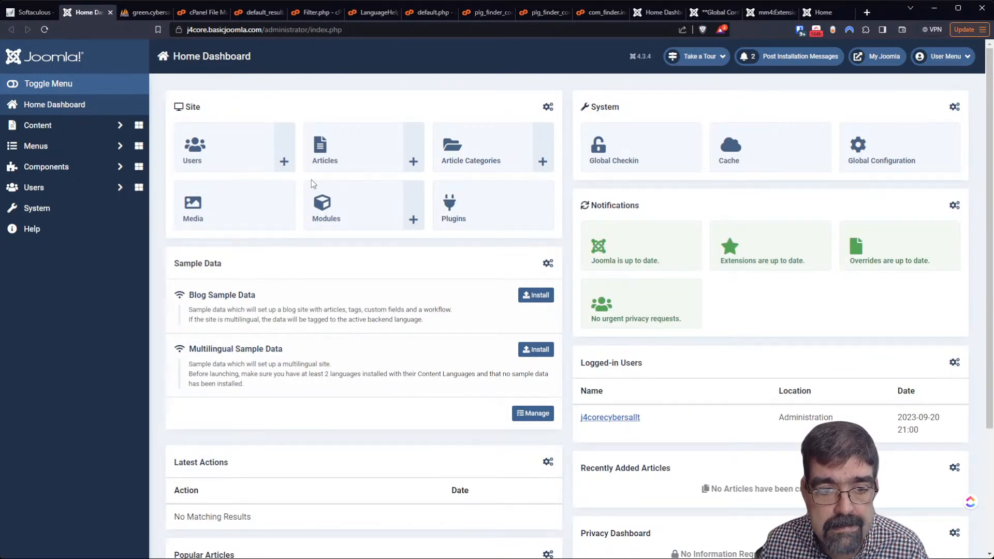
{"action": "left_click", "coordinate": [541, 299]}
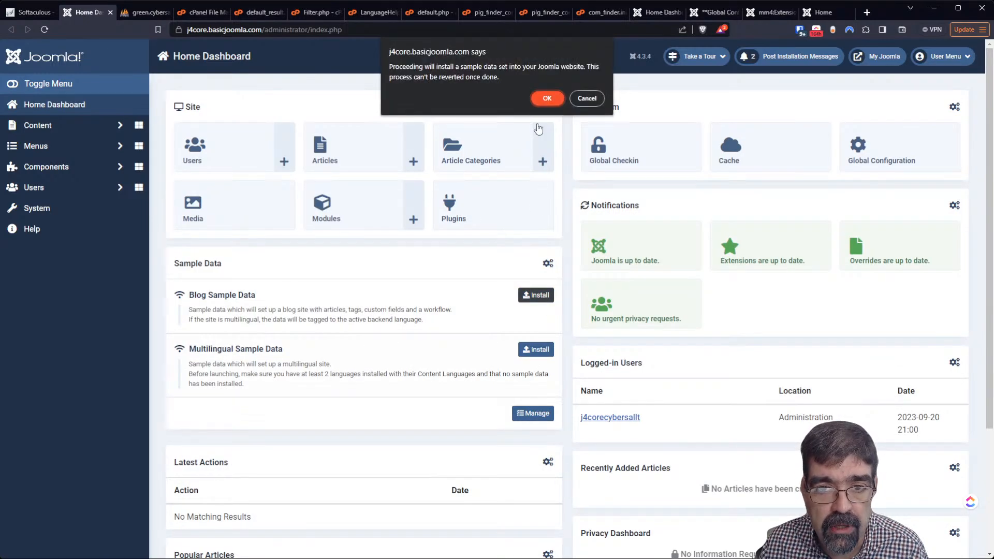
{"action": "left_click", "coordinate": [546, 98]}
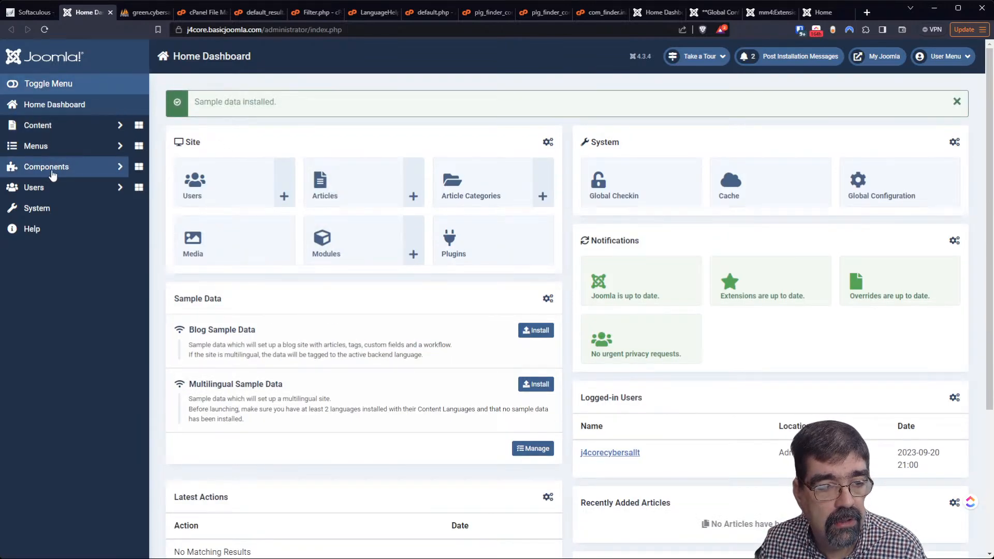
Open the Smart Search Index under Components to view indexed content
{"action": "left_click", "coordinate": [53, 168]}
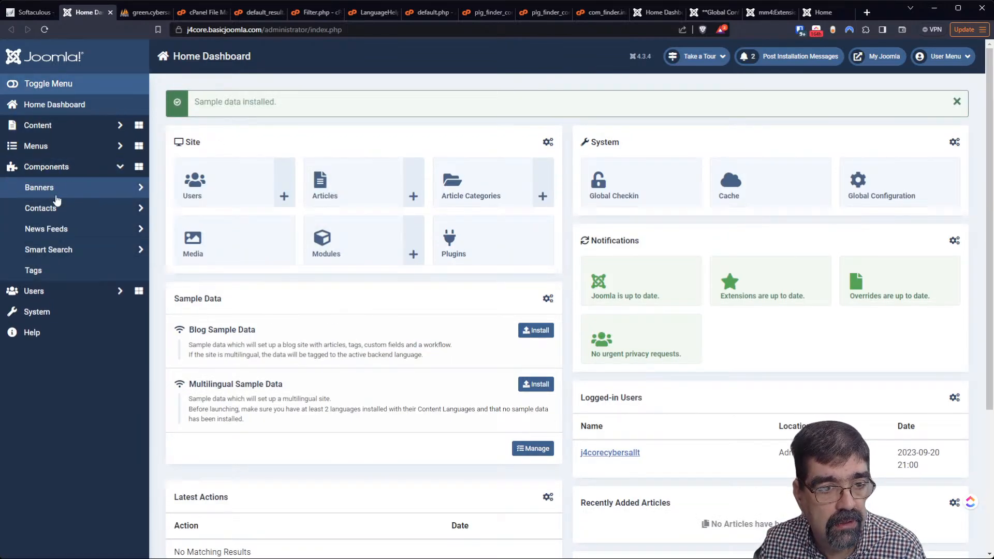
{"action": "left_click", "coordinate": [64, 249]}
{"action": "left_click", "coordinate": [63, 271]}
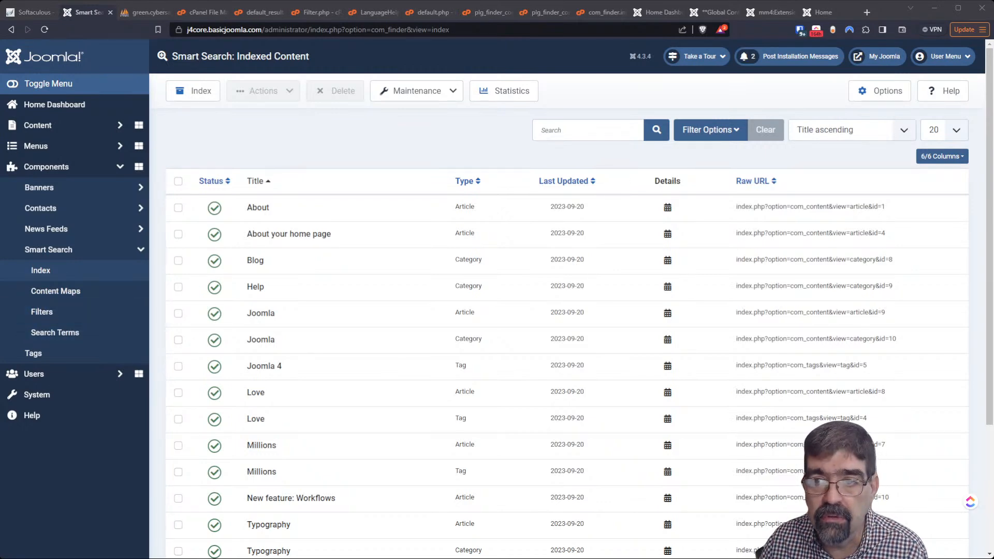
Search the front end for 'millions' via the 'million' suggestion and view the two results
{"action": "left_click", "coordinate": [882, 57]}
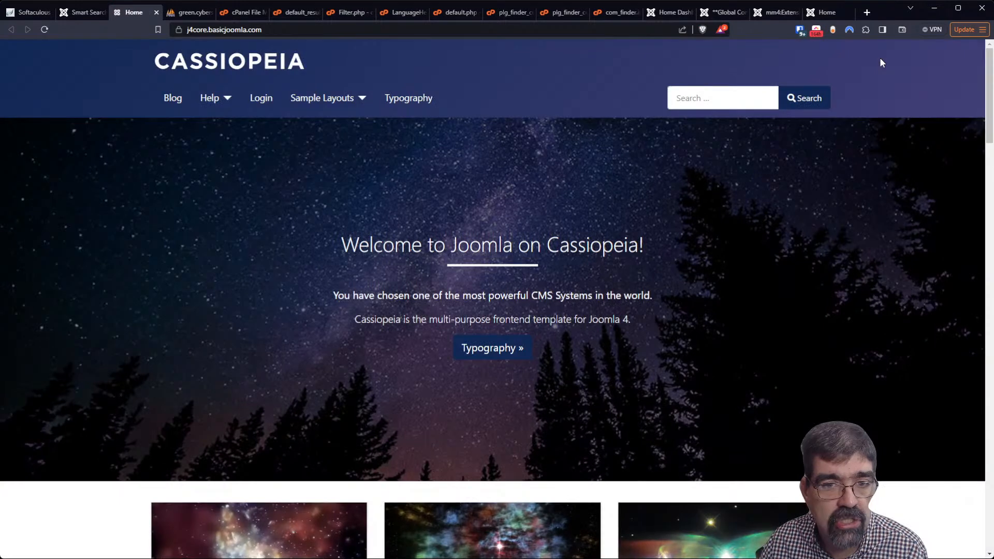
{"action": "left_click", "coordinate": [724, 97]}
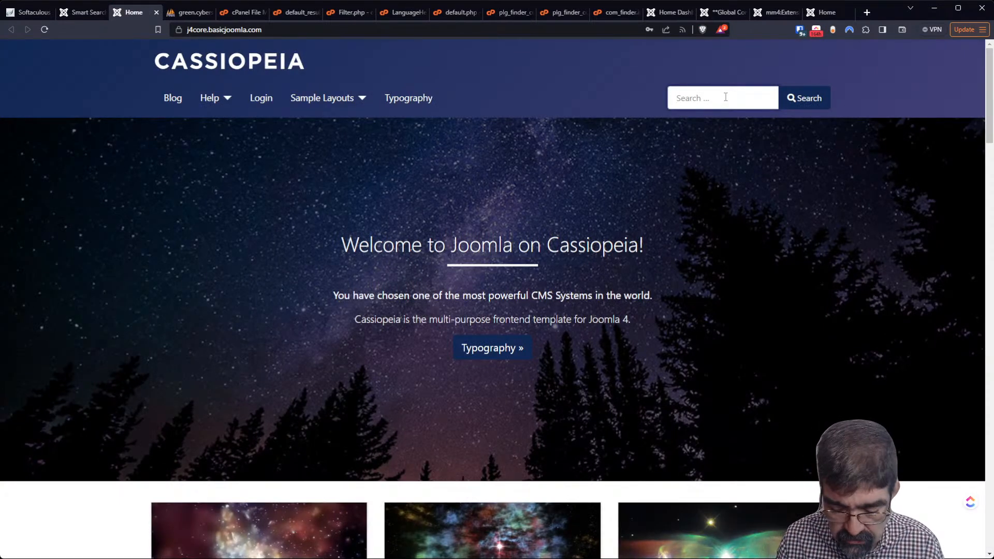
{"action": "type", "text": "million"}
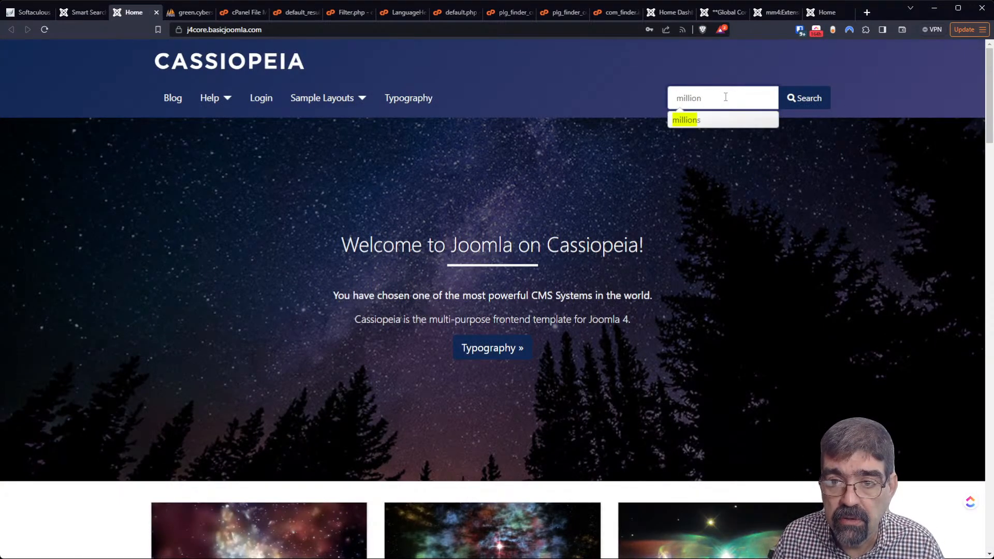
{"action": "left_click", "coordinate": [706, 120]}
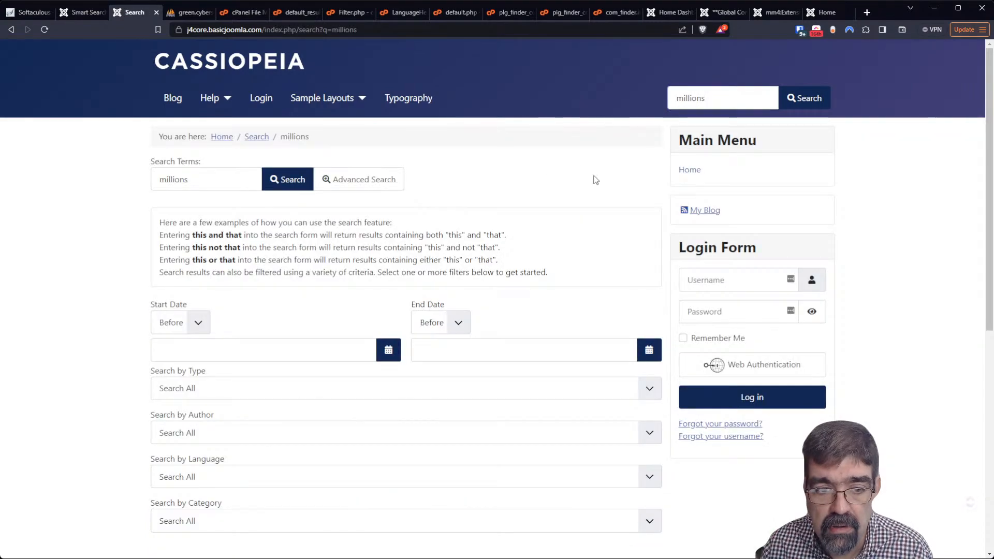
{"action": "scroll", "coordinate": [465, 186], "scroll_direction": "down", "scroll_amount": 5}
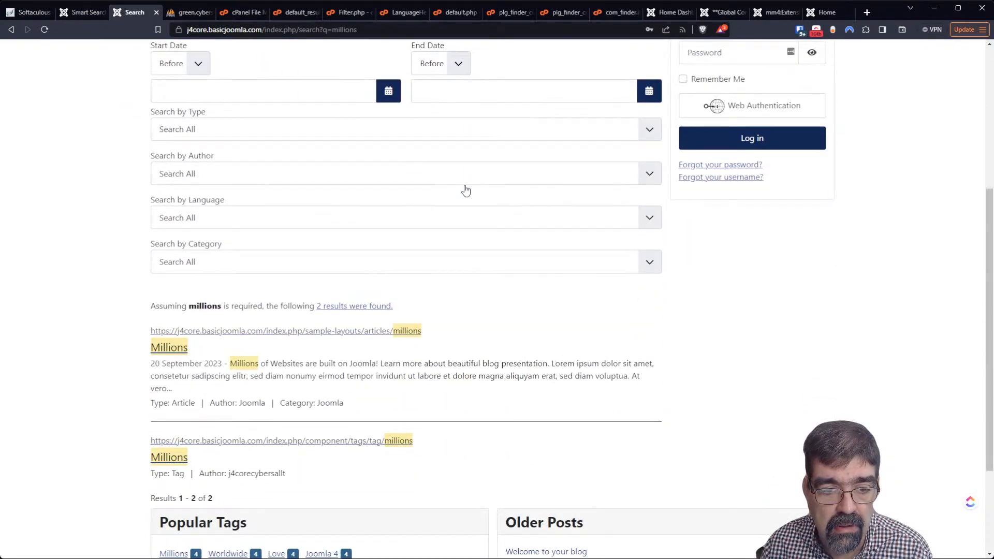
{"action": "scroll", "coordinate": [466, 192], "scroll_direction": "down", "scroll_amount": 3}
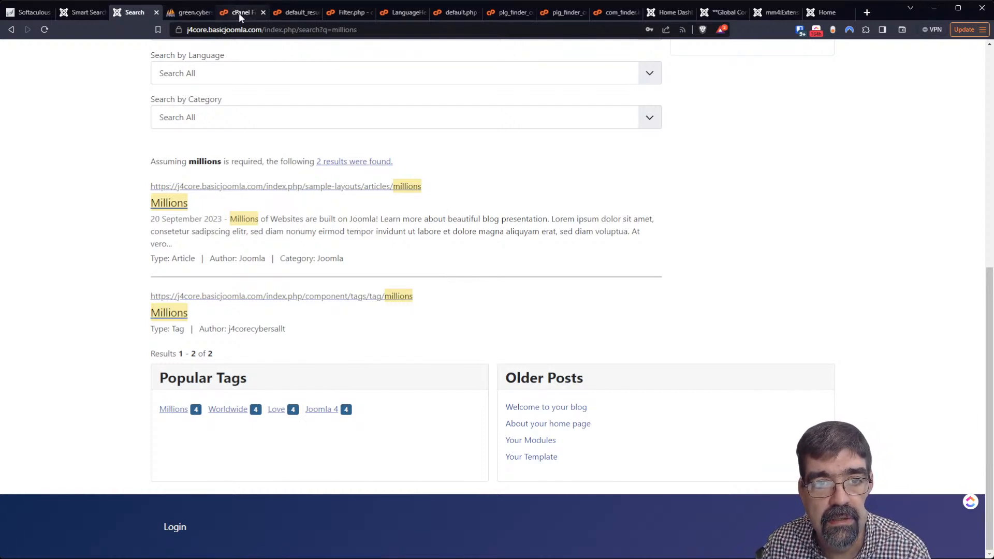
Reload the front-end search results after checking the other open admin tabs
{"action": "left_click", "coordinate": [725, 12]}
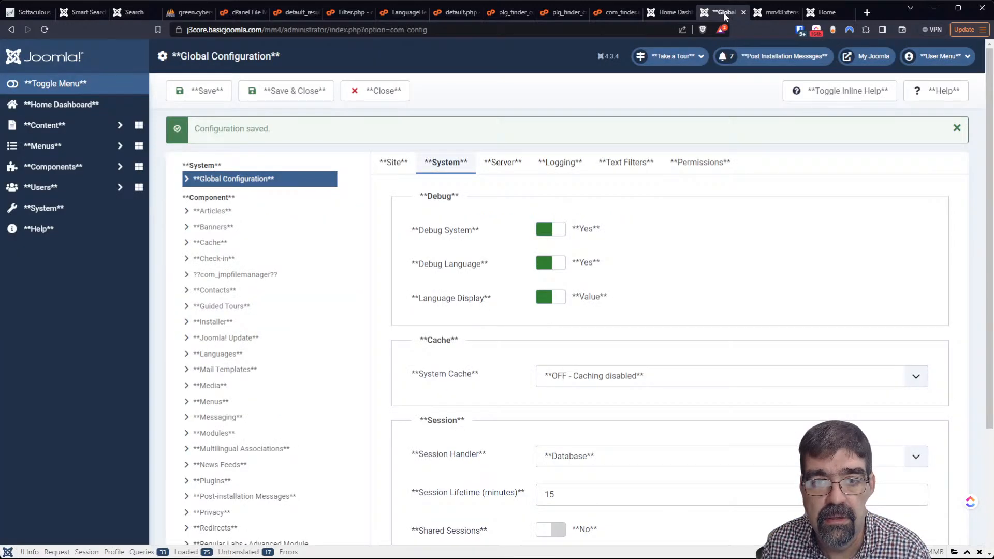
{"action": "left_click", "coordinate": [670, 13]}
{"action": "left_click", "coordinate": [770, 13]}
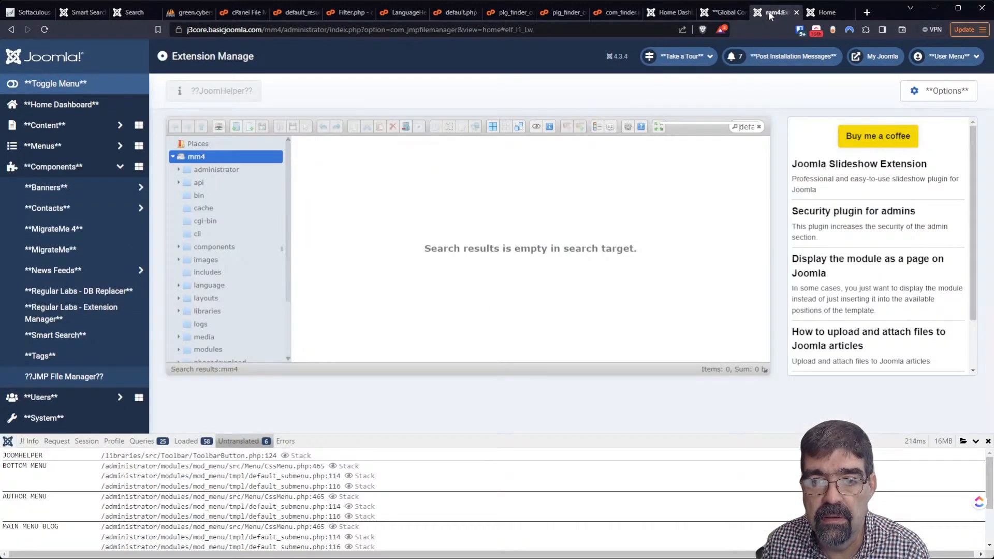
{"action": "left_click", "coordinate": [826, 12]}
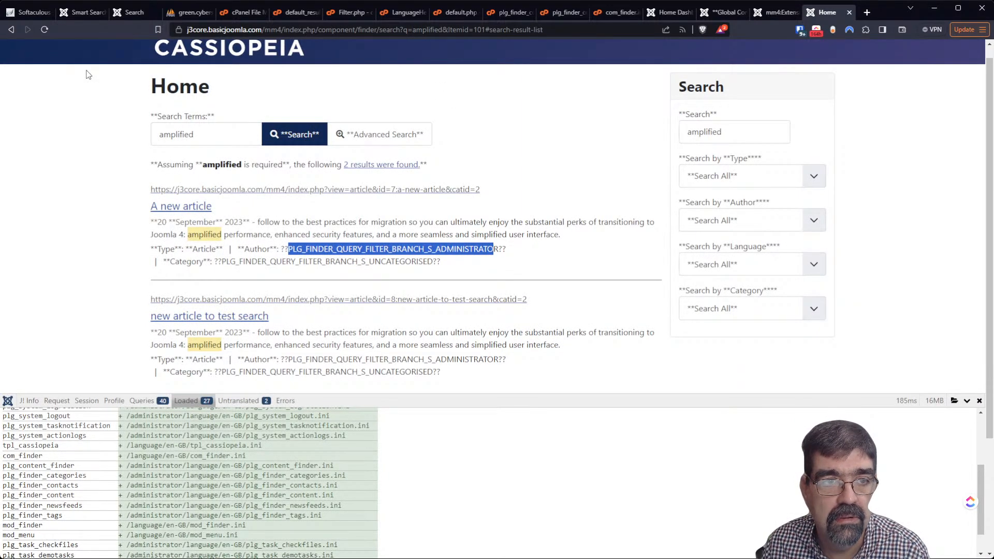
{"action": "left_click", "coordinate": [44, 29]}
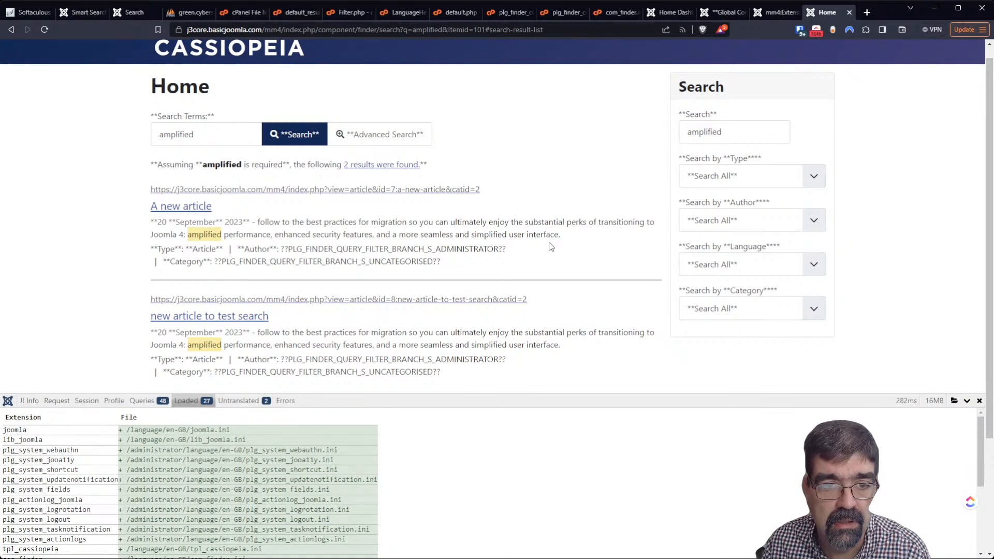
Set Debug System and Debug Language to No, log back in when prompted, and save
{"action": "left_click", "coordinate": [721, 12]}
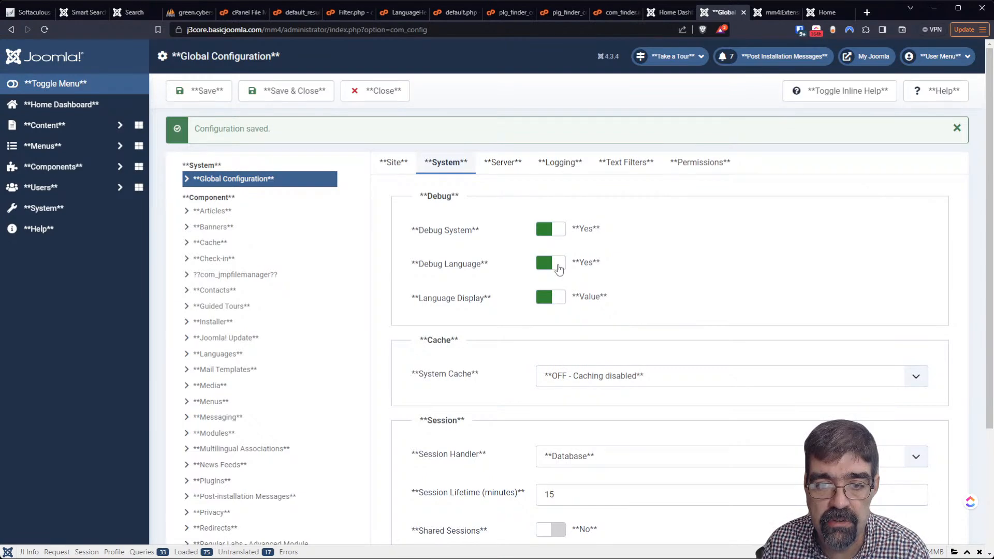
{"action": "left_click", "coordinate": [557, 264]}
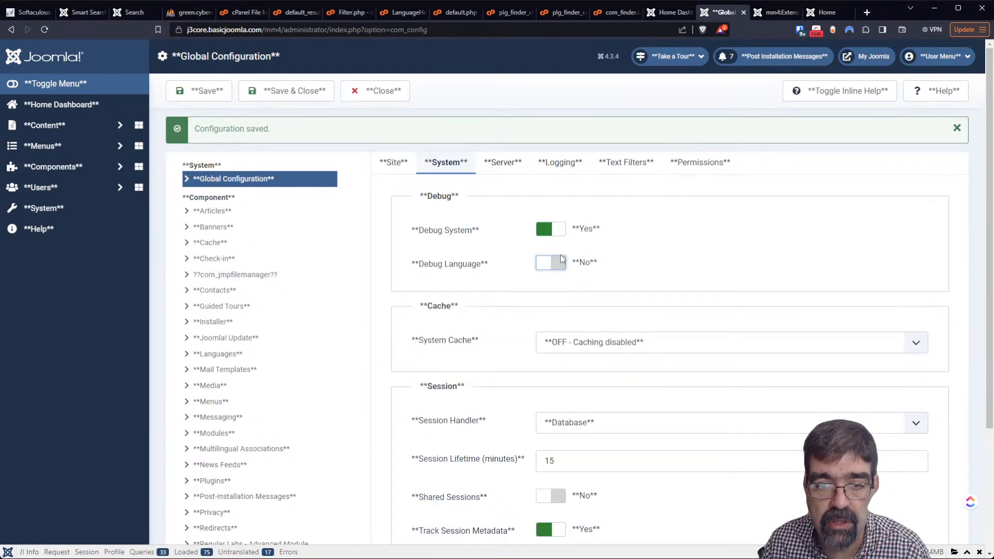
{"action": "left_click", "coordinate": [193, 96]}
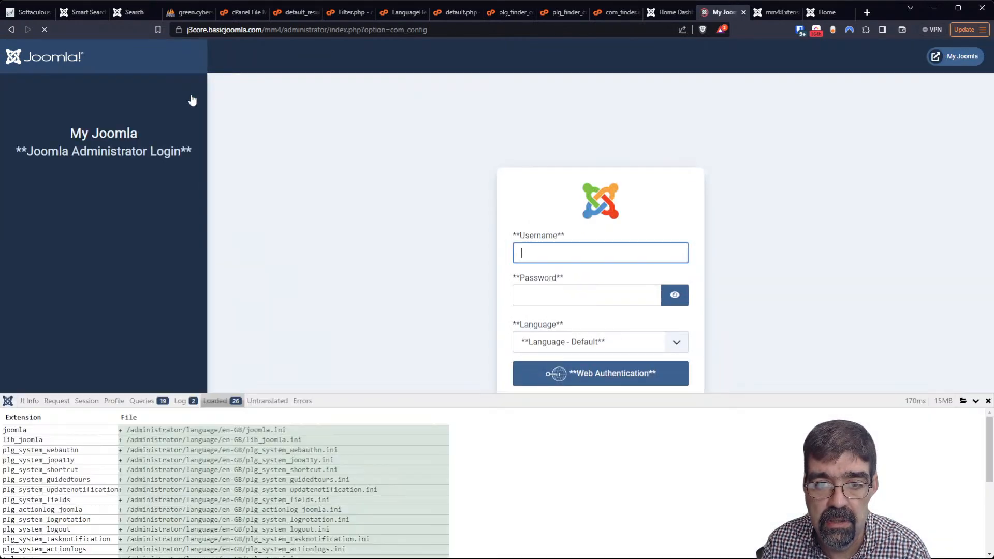
{"action": "left_click", "coordinate": [801, 33]}
{"action": "left_click", "coordinate": [690, 194]}
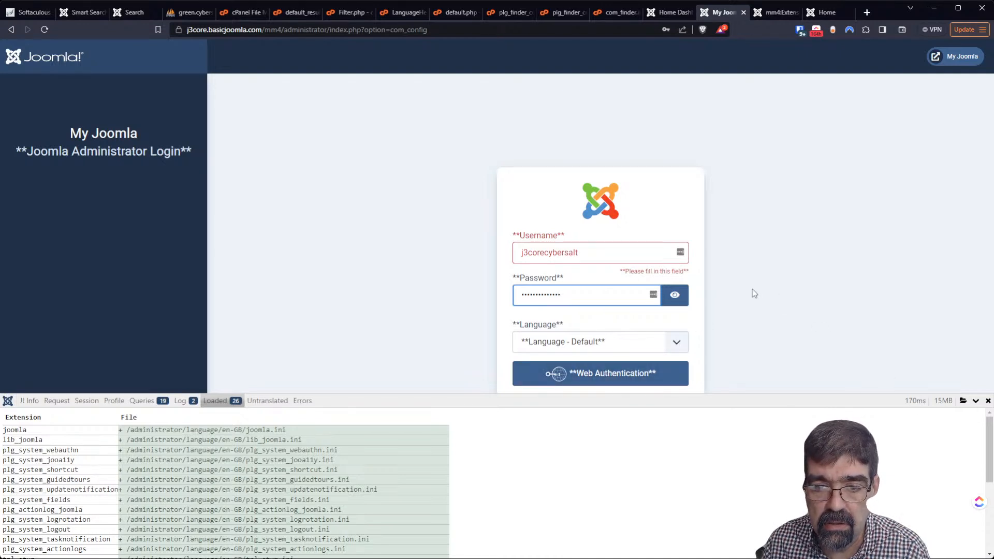
{"action": "key", "text": "Return"}
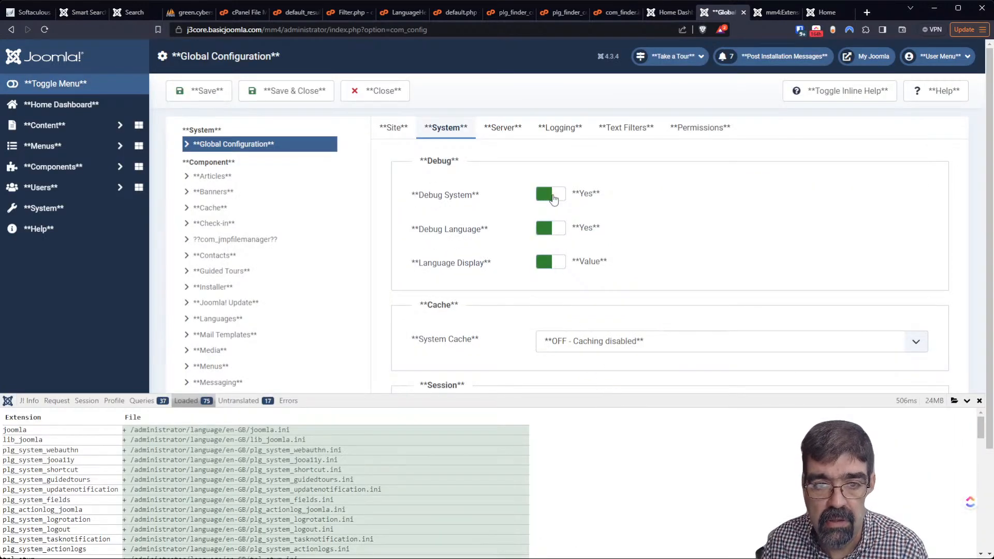
{"action": "left_click", "coordinate": [553, 199]}
{"action": "left_click", "coordinate": [552, 226]}
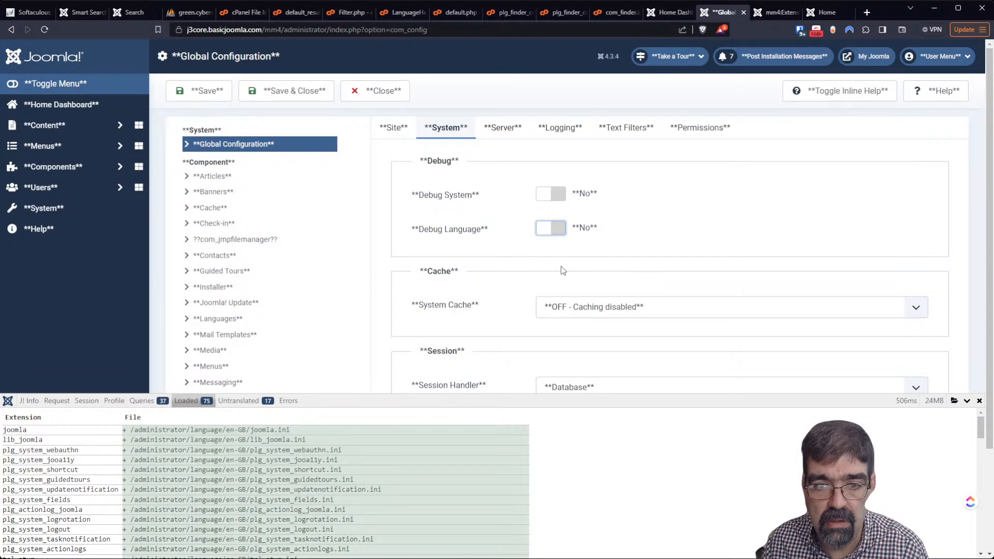
{"action": "left_click", "coordinate": [279, 97]}
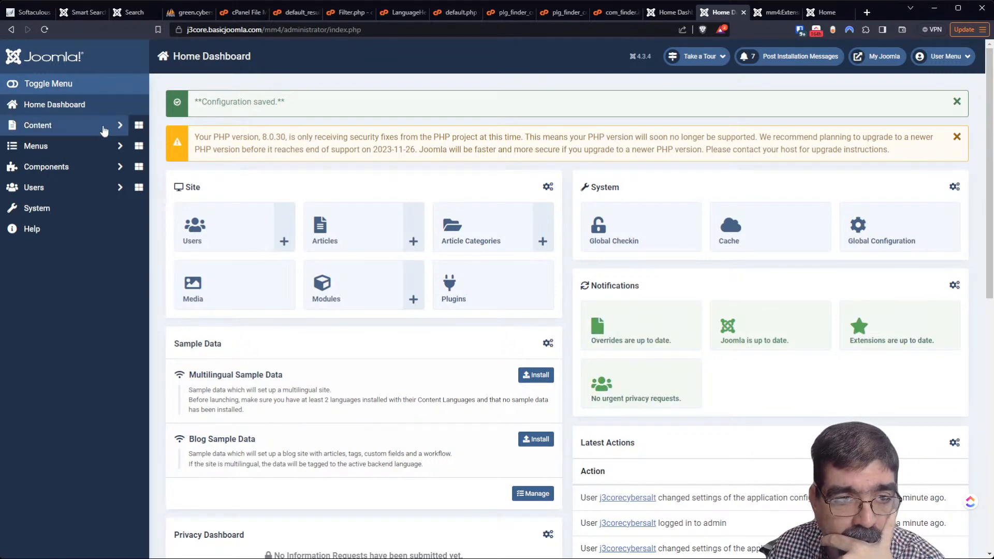
Rebuild the article category tree from Content > Categories
{"action": "left_click", "coordinate": [51, 128]}
{"action": "left_click", "coordinate": [63, 166]}
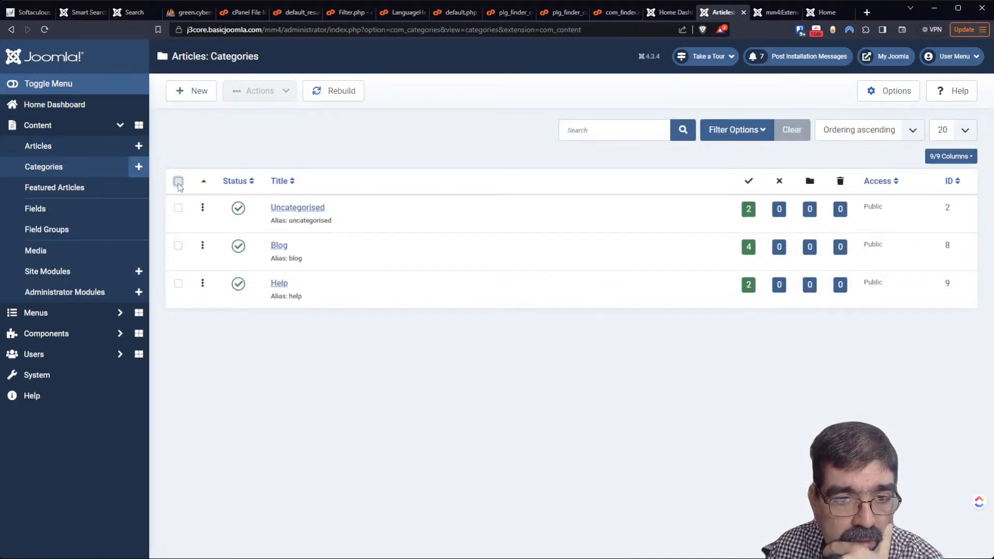
{"action": "left_click", "coordinate": [178, 181]}
{"action": "left_click", "coordinate": [339, 94]}
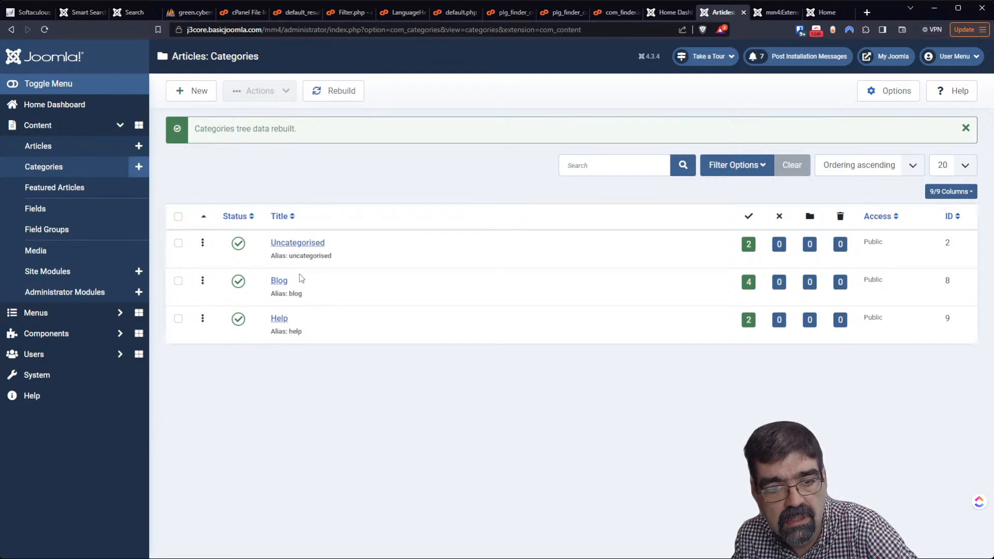
Create and save a category titled 'test' with description 'test test test' and no parent
{"action": "left_click", "coordinate": [191, 92]}
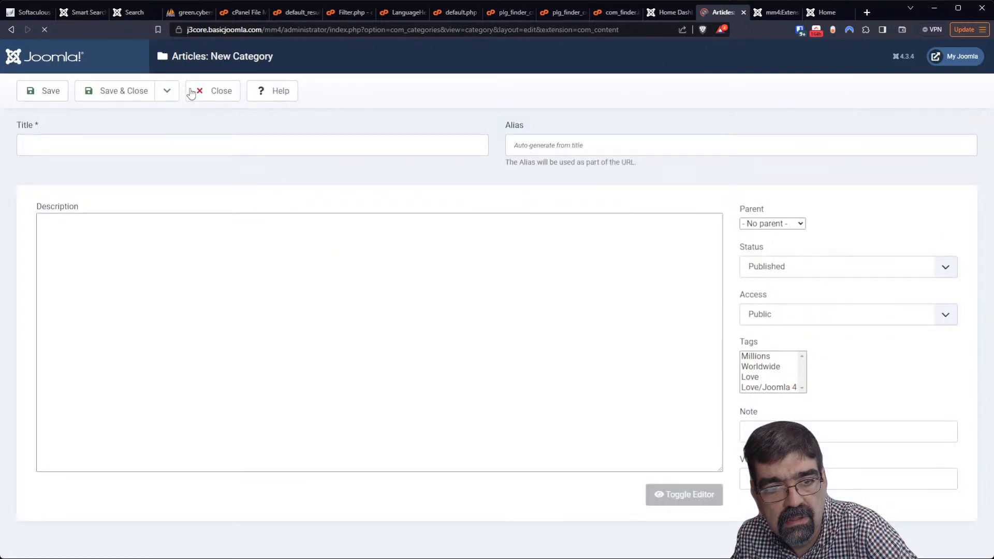
{"action": "left_click", "coordinate": [188, 144]}
{"action": "type", "text": "test"}
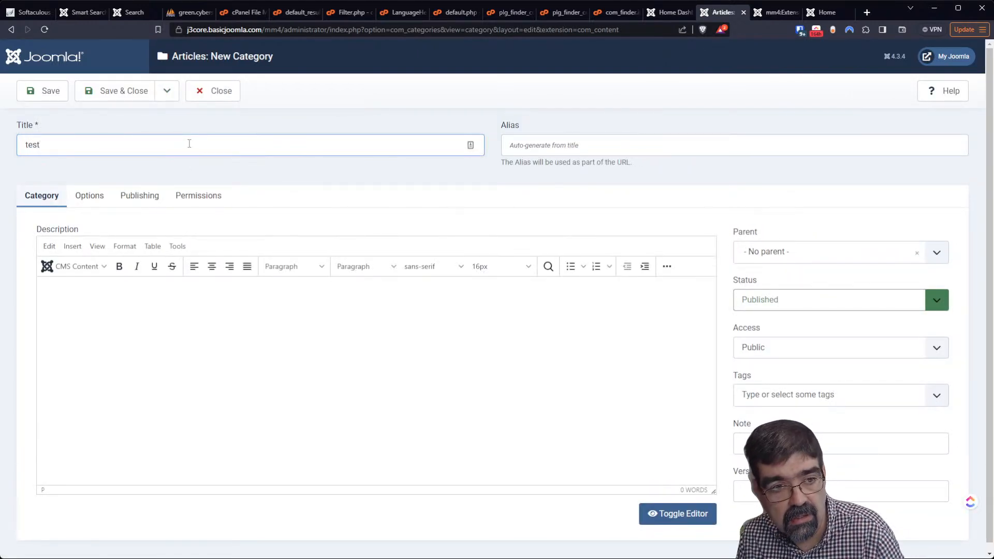
{"action": "left_click", "coordinate": [197, 343]}
{"action": "type", "text": "test test test"}
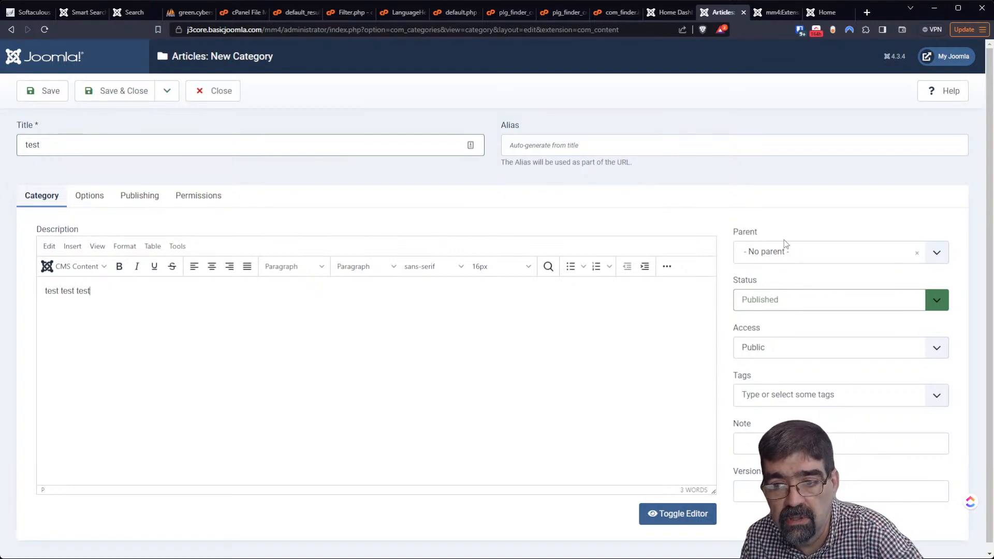
{"action": "left_click", "coordinate": [788, 253]}
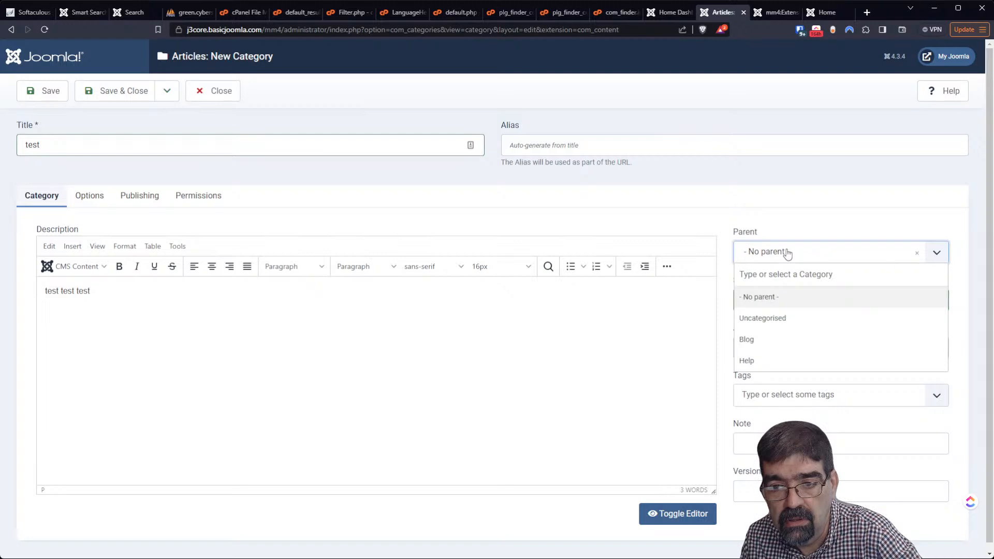
{"action": "left_click", "coordinate": [787, 252]}
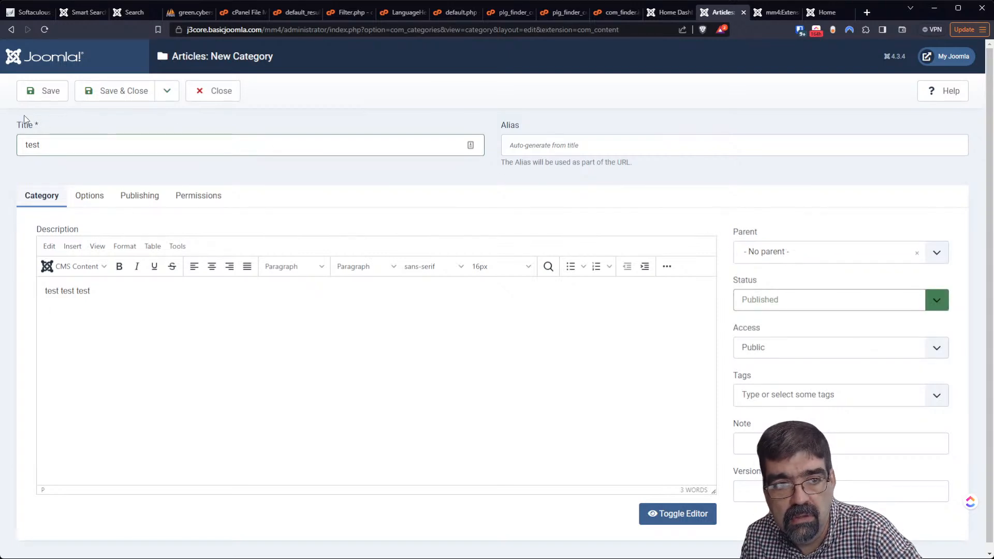
{"action": "left_click", "coordinate": [44, 91]}
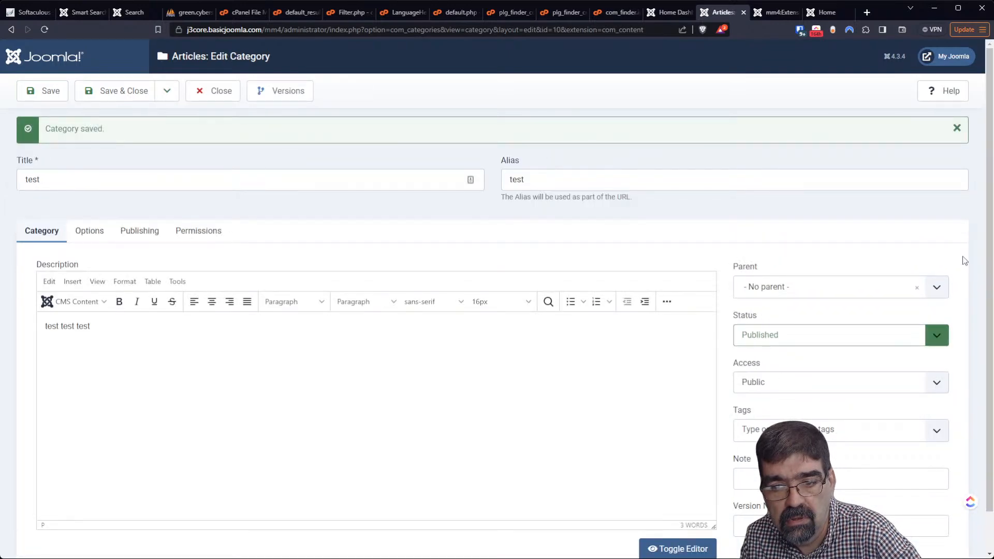
Close the category editor, rebuild the category tree again and open the Articles list
{"action": "scroll", "coordinate": [921, 248], "scroll_direction": "down", "scroll_amount": 1}
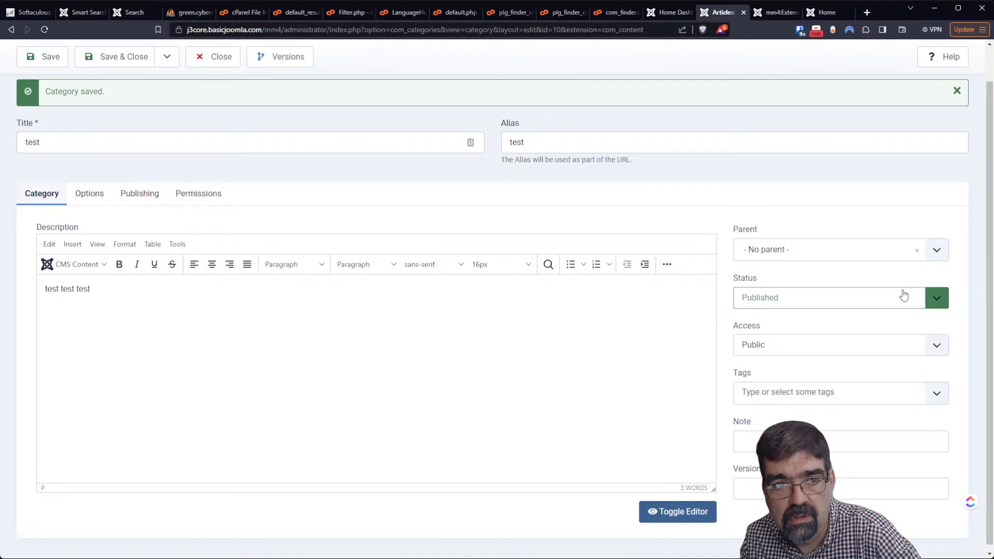
{"action": "scroll", "coordinate": [903, 291], "scroll_direction": "up", "scroll_amount": 1}
{"action": "left_click", "coordinate": [199, 98]}
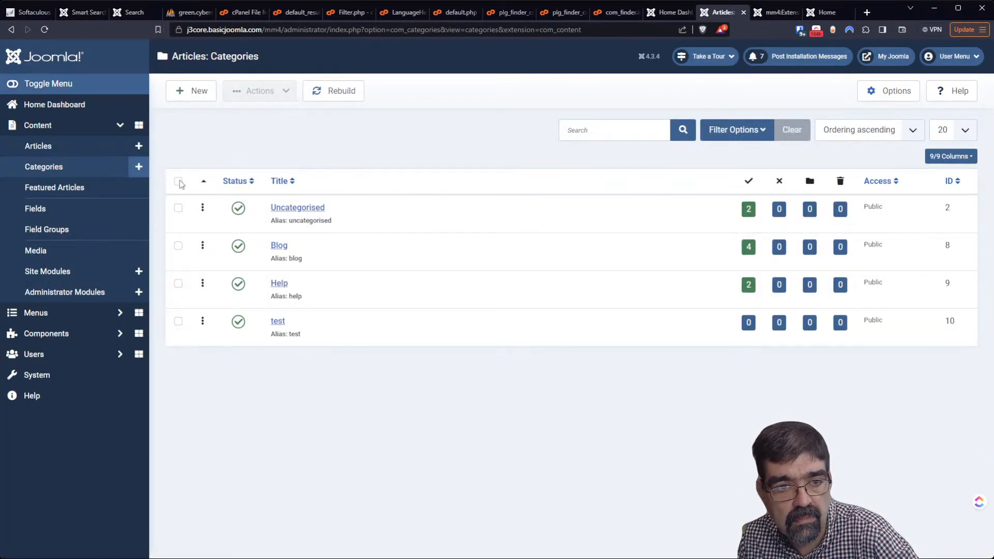
{"action": "left_click", "coordinate": [332, 91]}
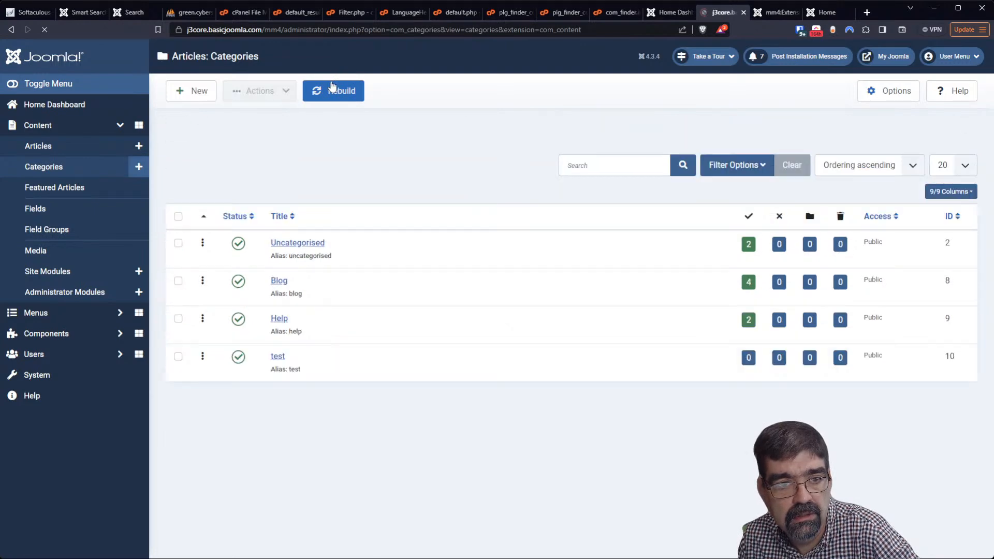
{"action": "left_click", "coordinate": [47, 153]}
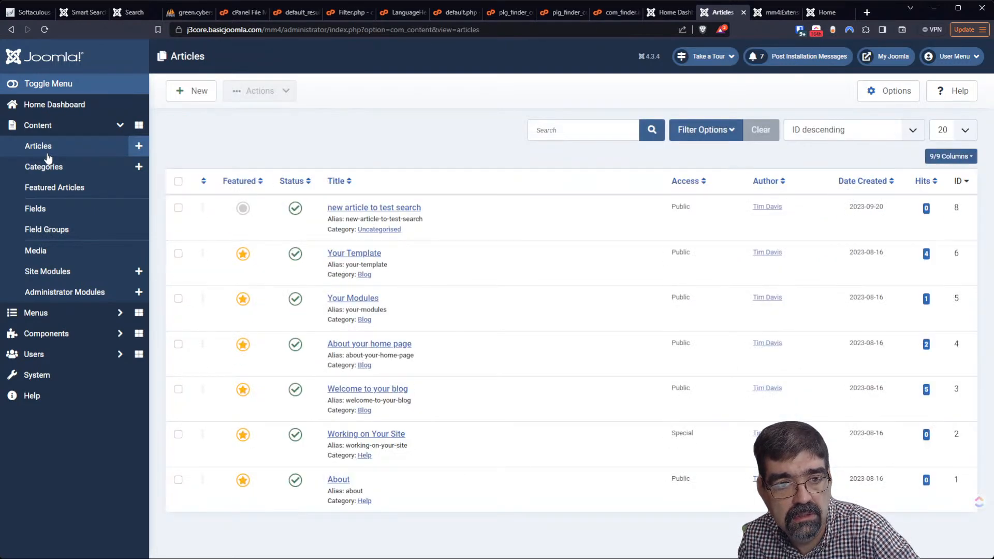
Select all articles and view the bulk actions without applying any
{"action": "left_click", "coordinate": [178, 182]}
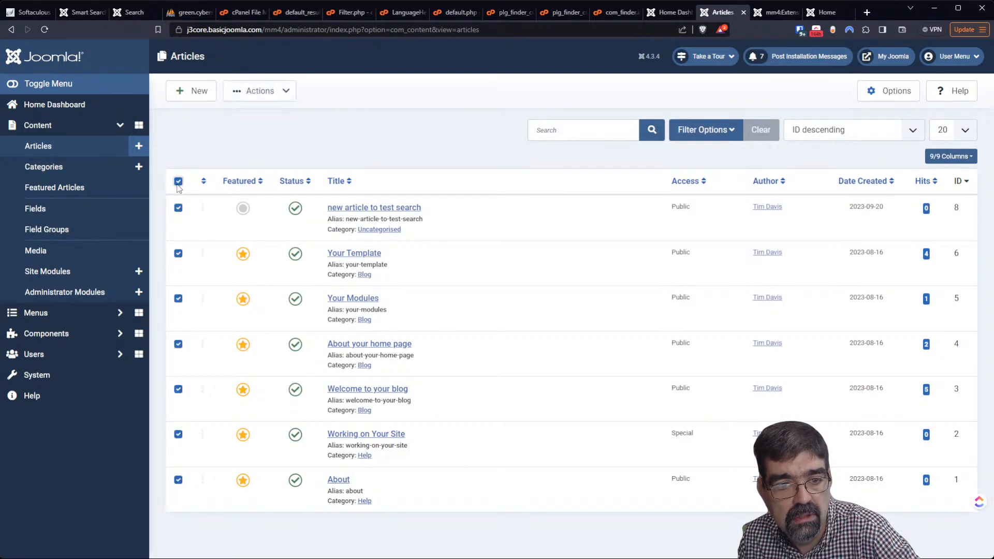
{"action": "left_click", "coordinate": [272, 101]}
{"action": "left_click", "coordinate": [424, 110]}
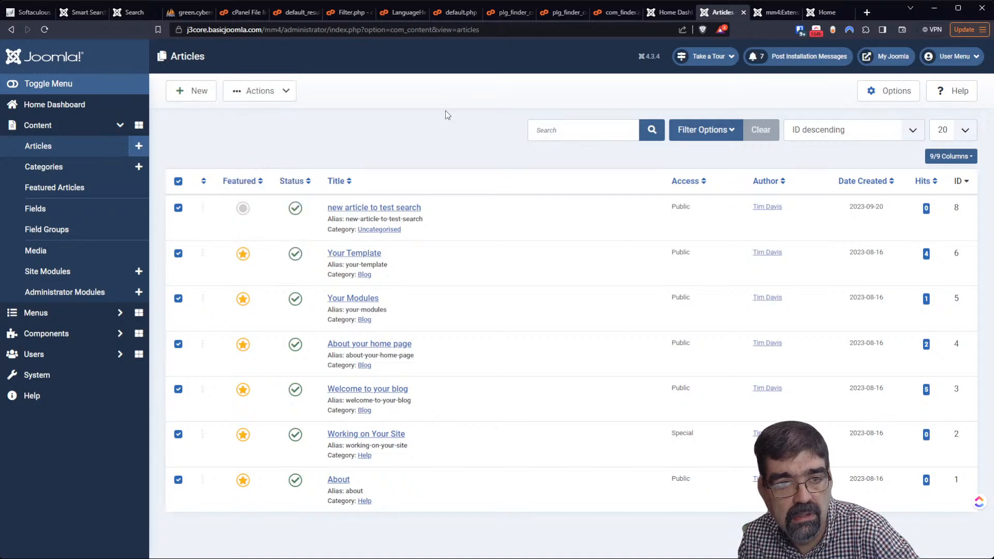
Clear the entire Smart Search index and rebuild it, then open the front end
{"action": "left_click", "coordinate": [55, 333]}
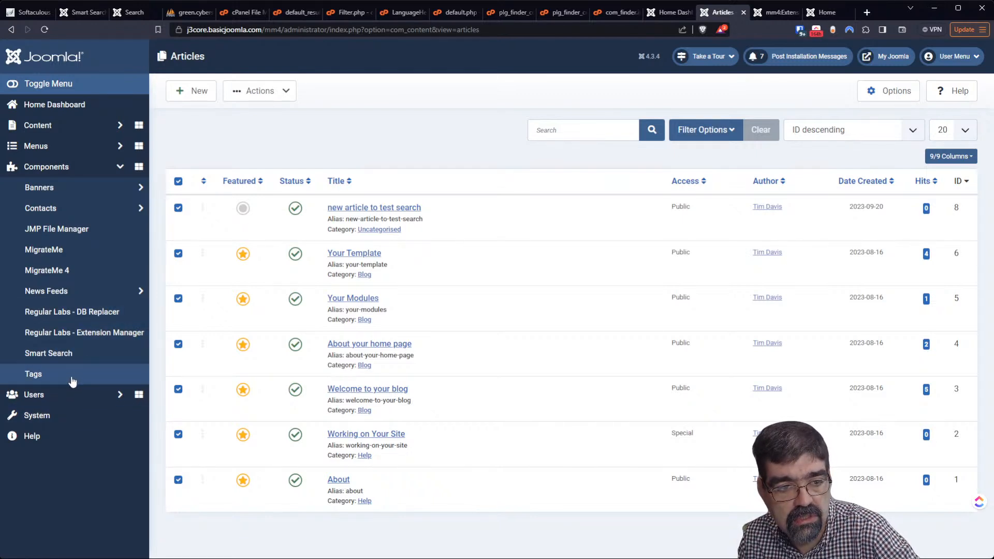
{"action": "left_click", "coordinate": [71, 360]}
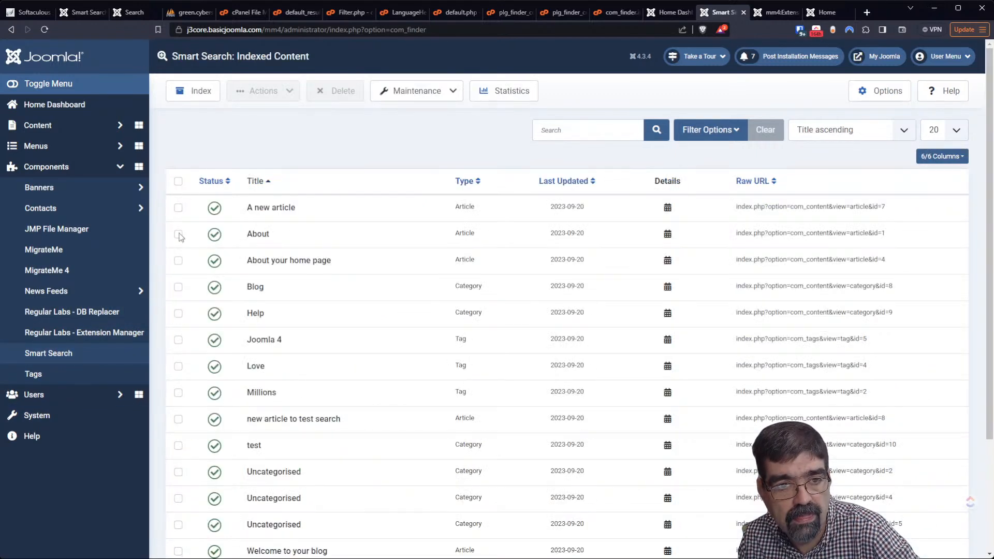
{"action": "left_click", "coordinate": [416, 91]}
{"action": "left_click", "coordinate": [428, 137]}
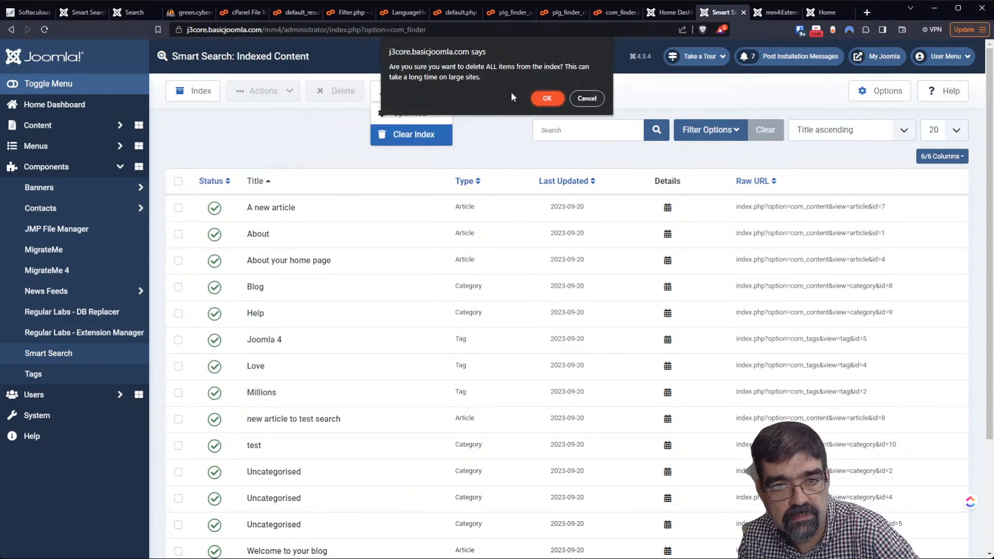
{"action": "left_click", "coordinate": [548, 99]}
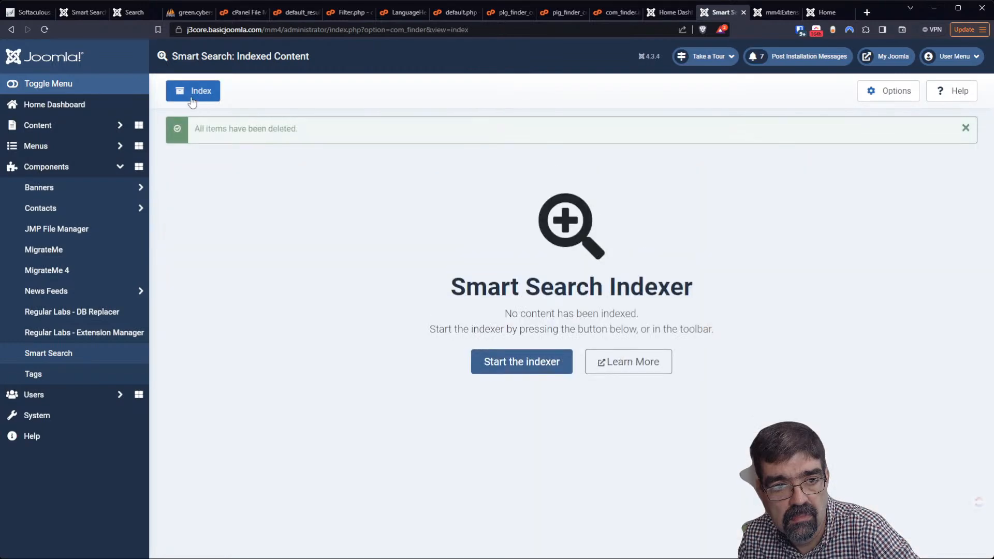
{"action": "left_click", "coordinate": [191, 98]}
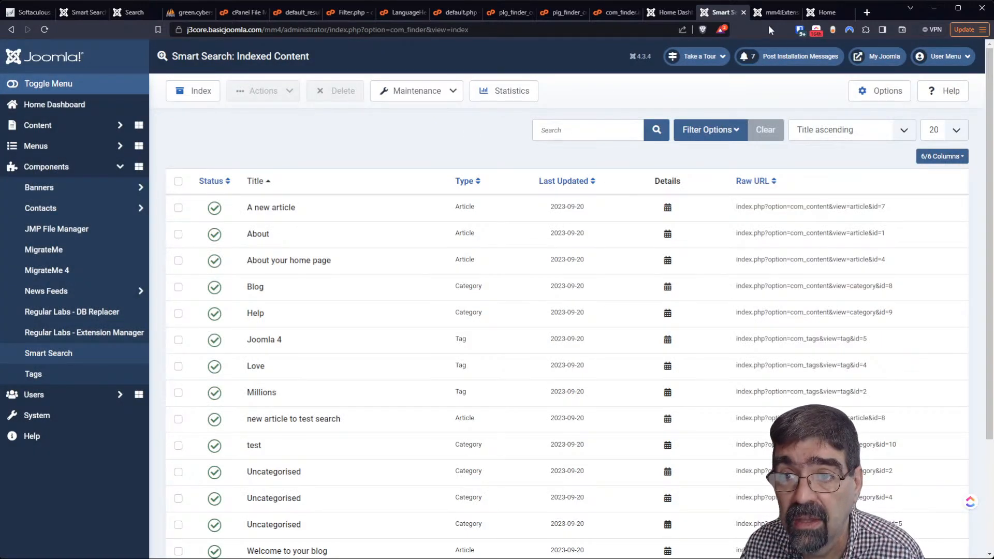
{"action": "left_click", "coordinate": [870, 58]}
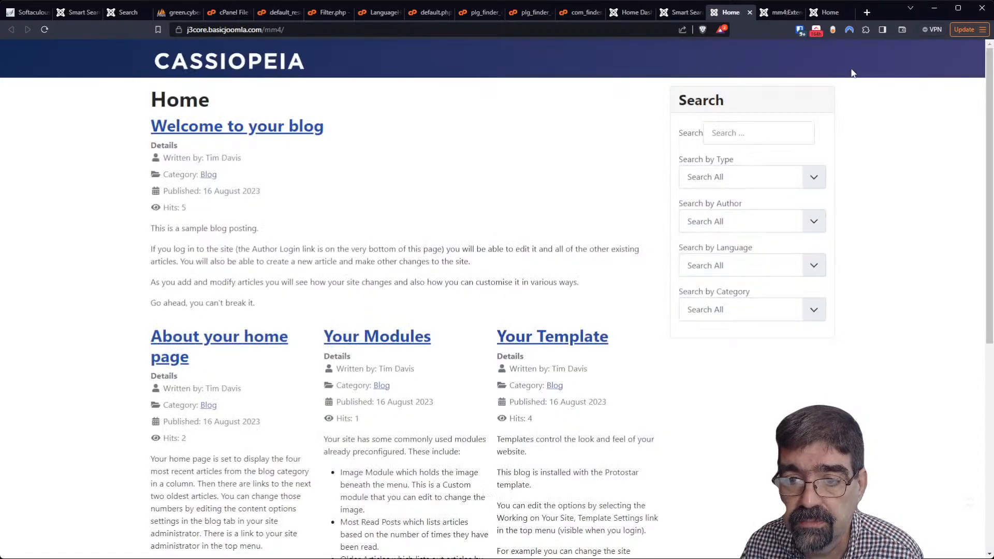
Search the front end for 'your' and review the seven results with Type, Author and Category labels
{"action": "left_click", "coordinate": [748, 126]}
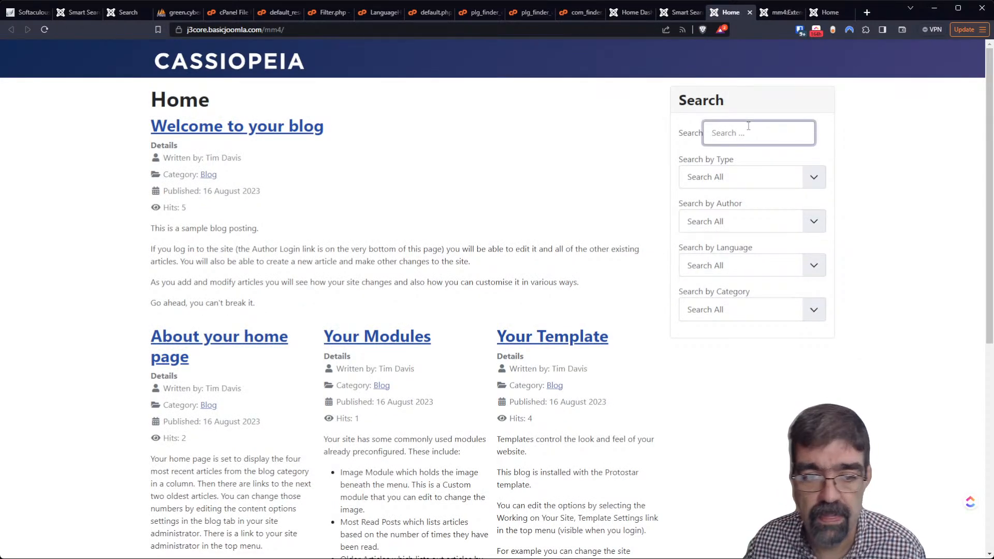
{"action": "type", "text": "your"}
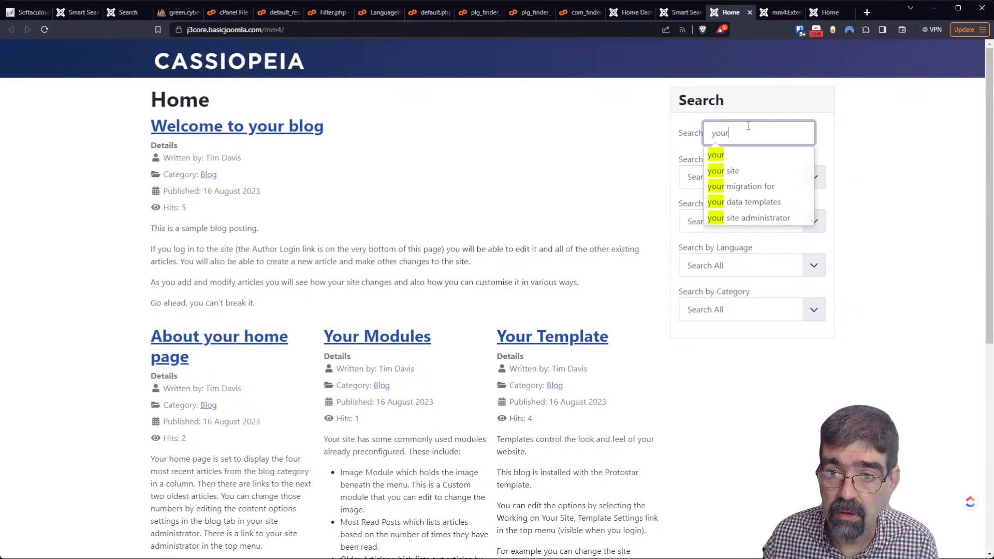
{"action": "left_click", "coordinate": [722, 153]}
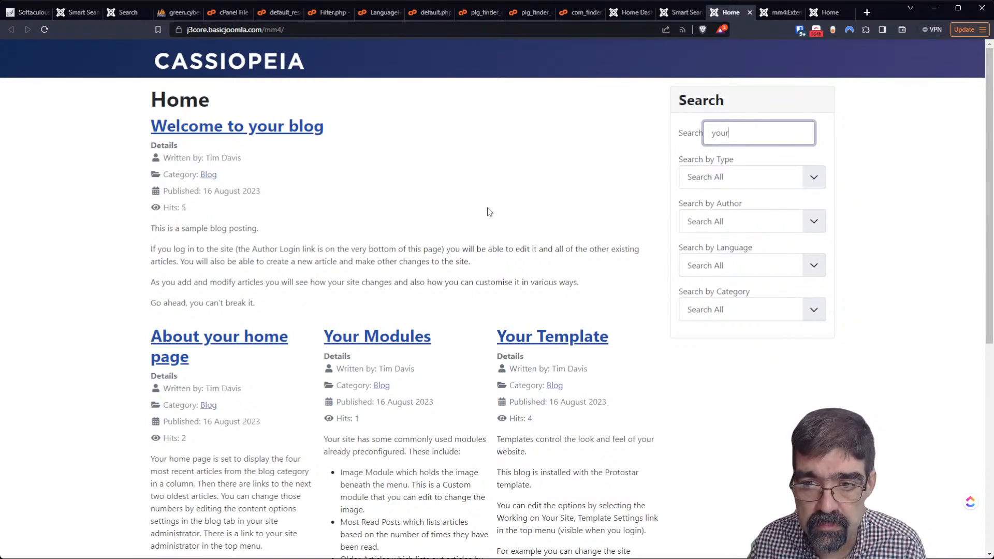
{"action": "key", "text": "Return"}
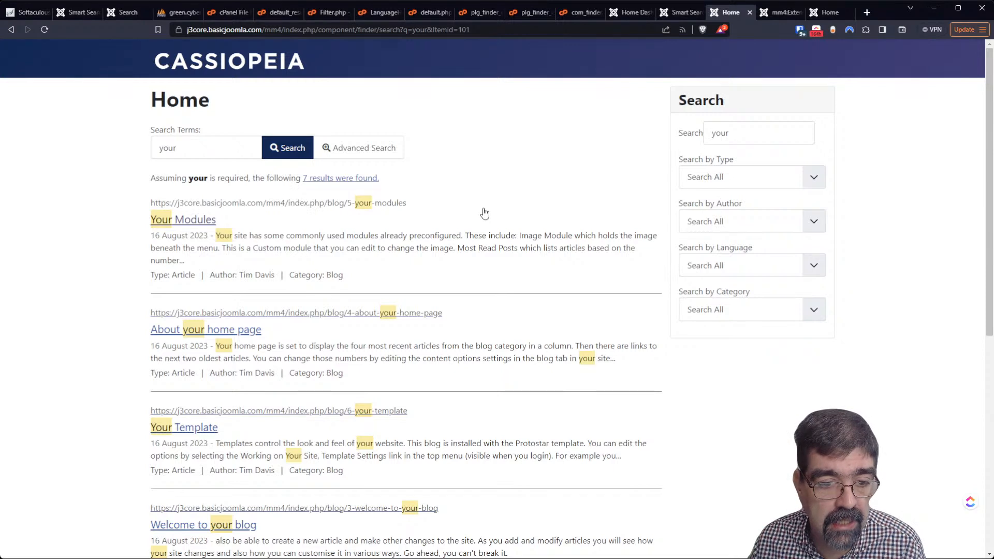
{"action": "scroll", "coordinate": [475, 219], "scroll_direction": "down", "scroll_amount": 2}
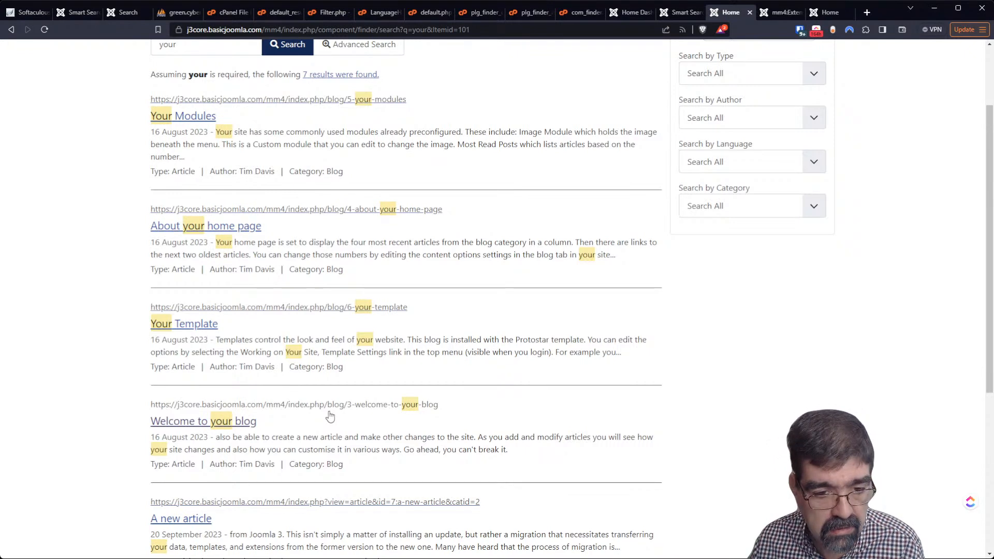
{"action": "scroll", "coordinate": [330, 416], "scroll_direction": "down", "scroll_amount": 4}
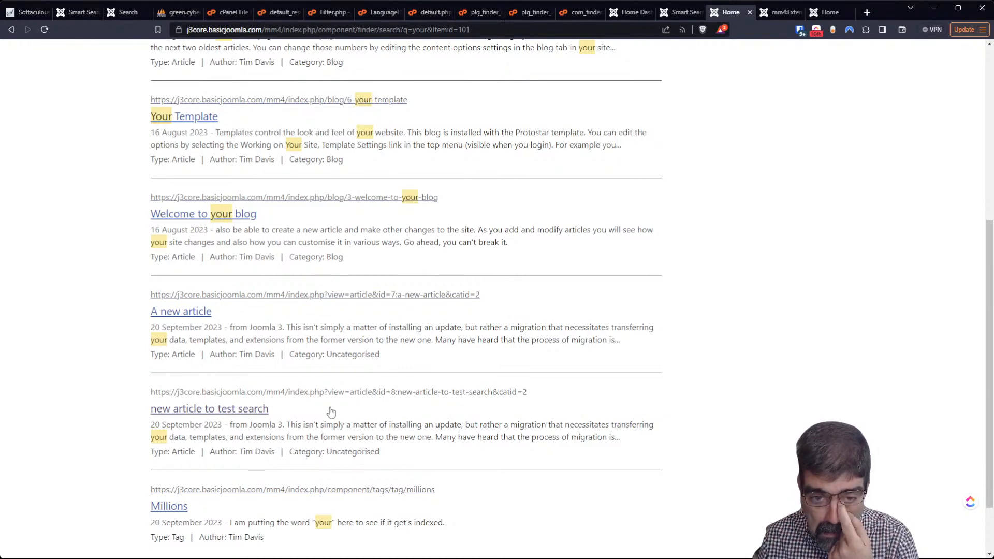
{"action": "scroll", "coordinate": [331, 412], "scroll_direction": "up", "scroll_amount": 6}
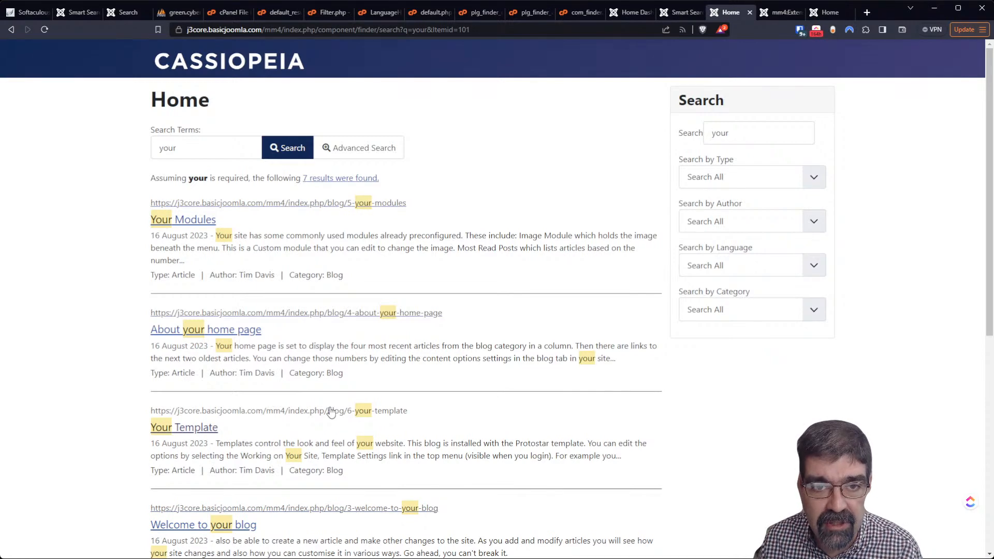
Close the cPanel file editor tabs for default_result.php, Filter.php, LanguageHelper and the finder language files
{"action": "left_click", "coordinate": [223, 14]}
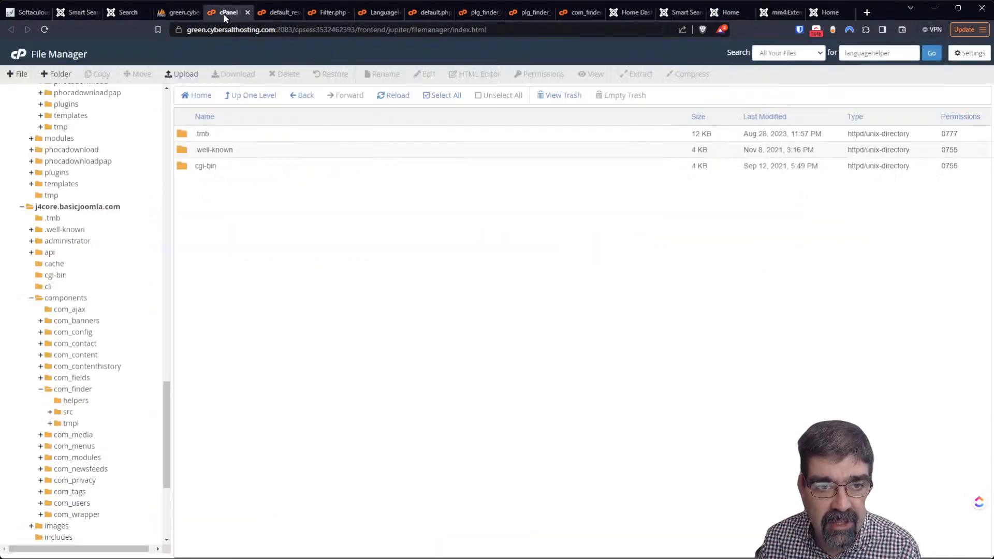
{"action": "left_click", "coordinate": [274, 13]}
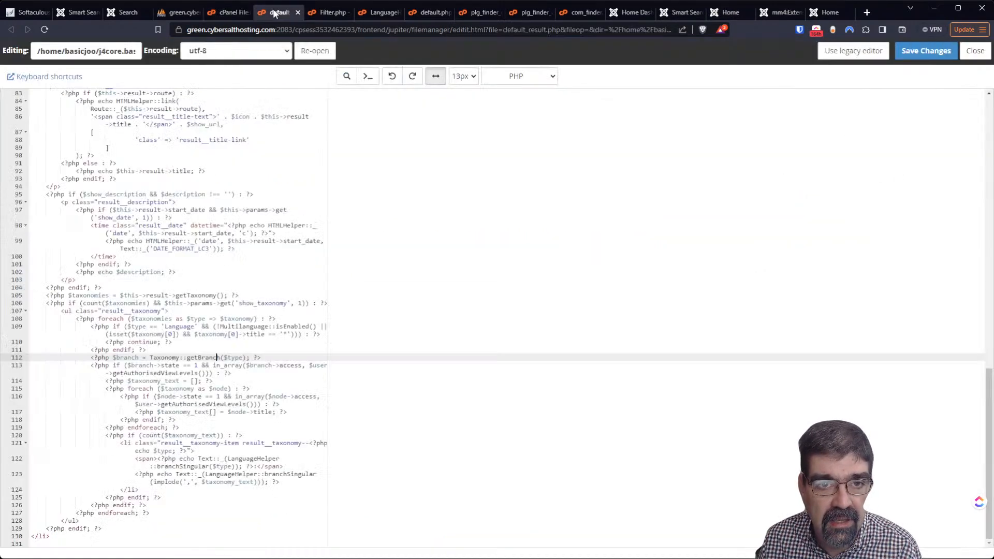
{"action": "left_click", "coordinate": [297, 12]}
{"action": "left_click", "coordinate": [298, 13]}
{"action": "left_click", "coordinate": [298, 12]}
{"action": "left_click", "coordinate": [298, 12]}
{"action": "left_click", "coordinate": [298, 13]}
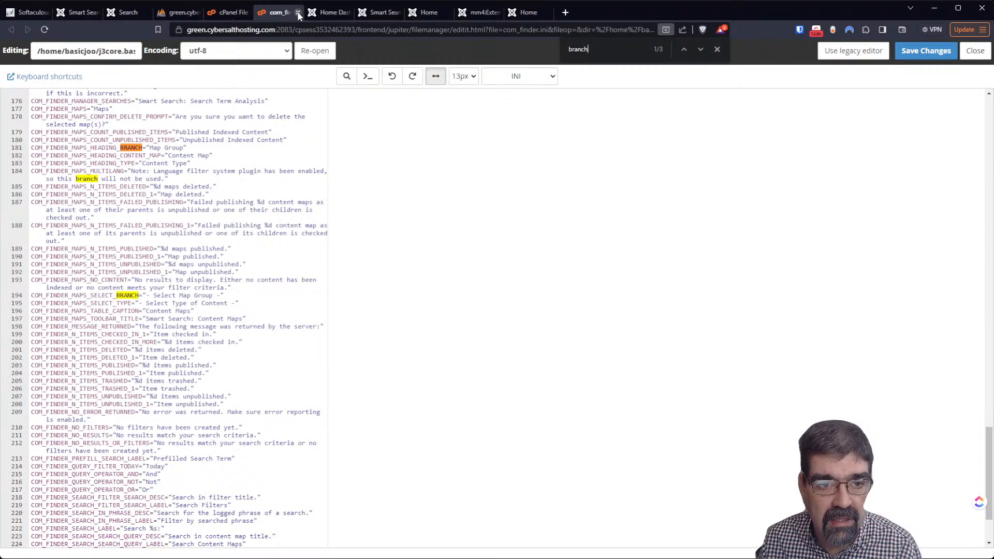
{"action": "left_click", "coordinate": [298, 13]}
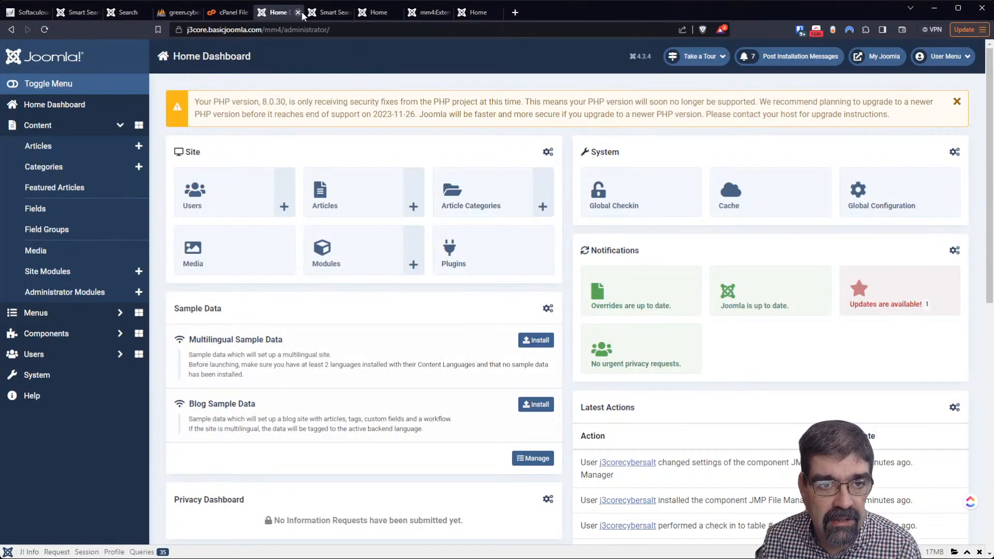
Close the Joomla 4 dashboard, Smart Search, front-end and MigrateMe tabs, leaving a new blank tab
{"action": "left_click", "coordinate": [332, 14]}
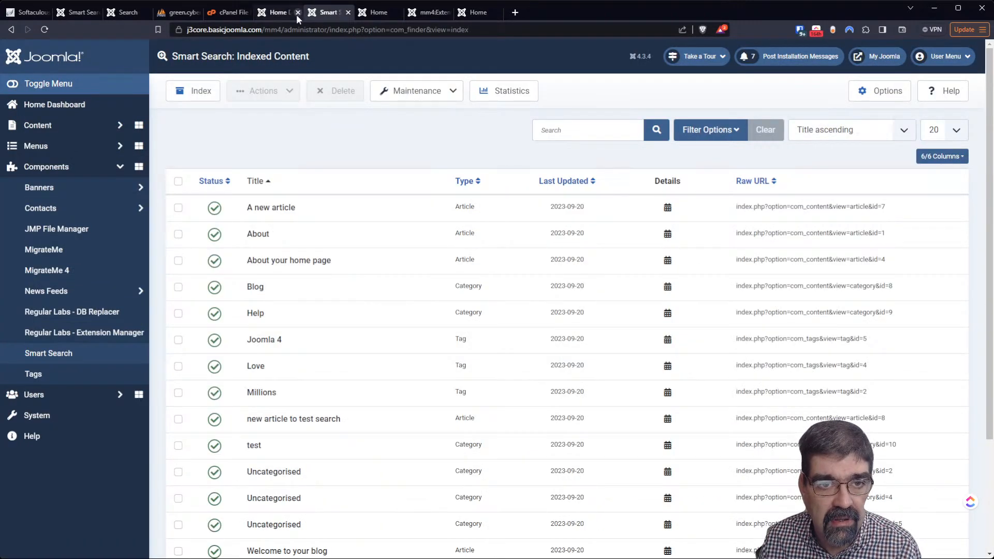
{"action": "left_click", "coordinate": [297, 13]}
{"action": "left_click", "coordinate": [297, 13]}
{"action": "left_click", "coordinate": [297, 13]}
{"action": "left_click", "coordinate": [297, 12]}
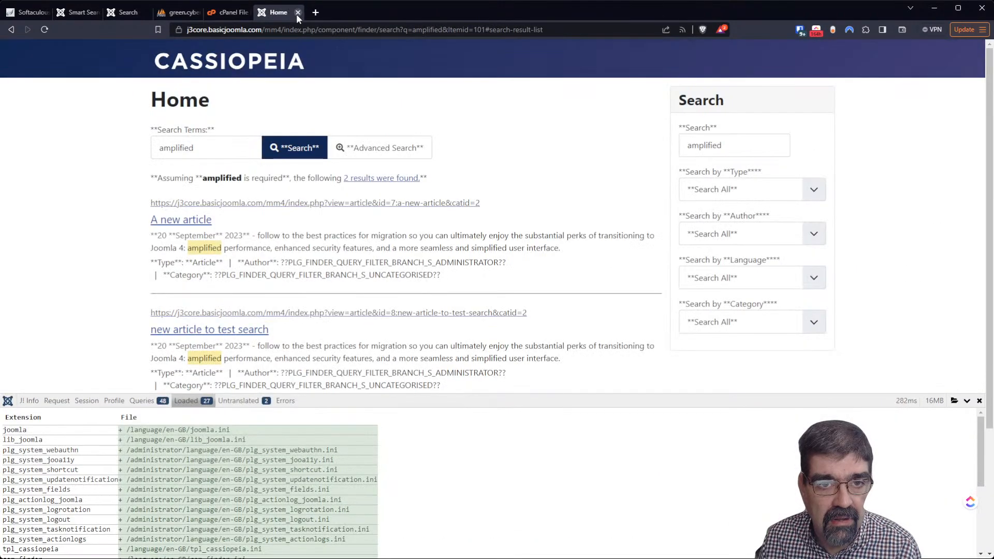
{"action": "left_click", "coordinate": [297, 13]}
{"action": "left_click", "coordinate": [171, 13]}
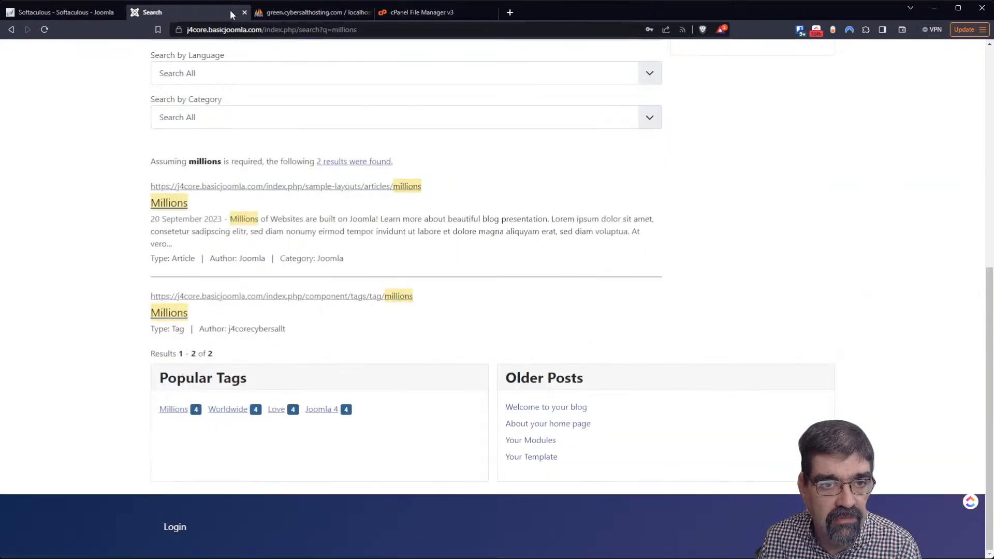
{"action": "left_click", "coordinate": [244, 12]}
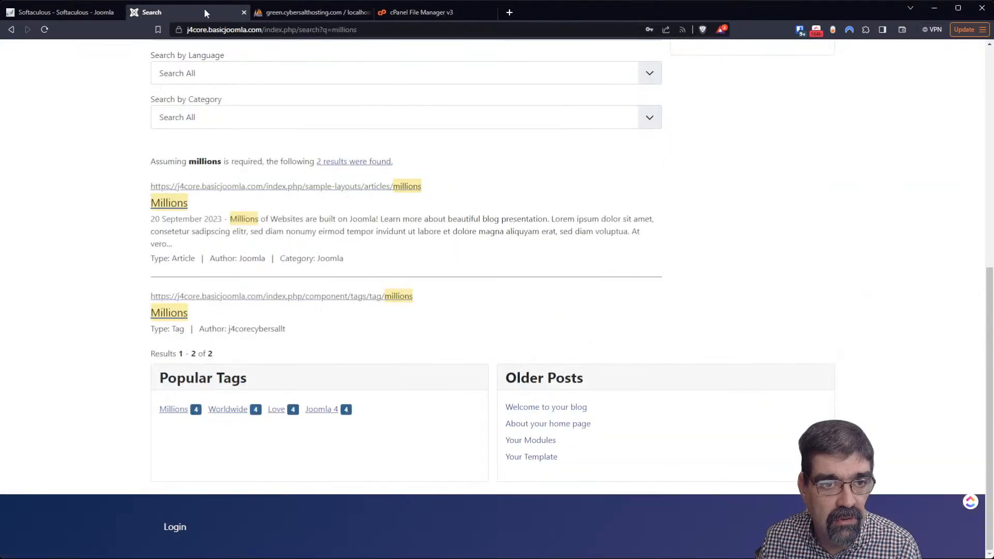
{"action": "left_click", "coordinate": [244, 12]}
{"action": "left_click", "coordinate": [384, 13]}
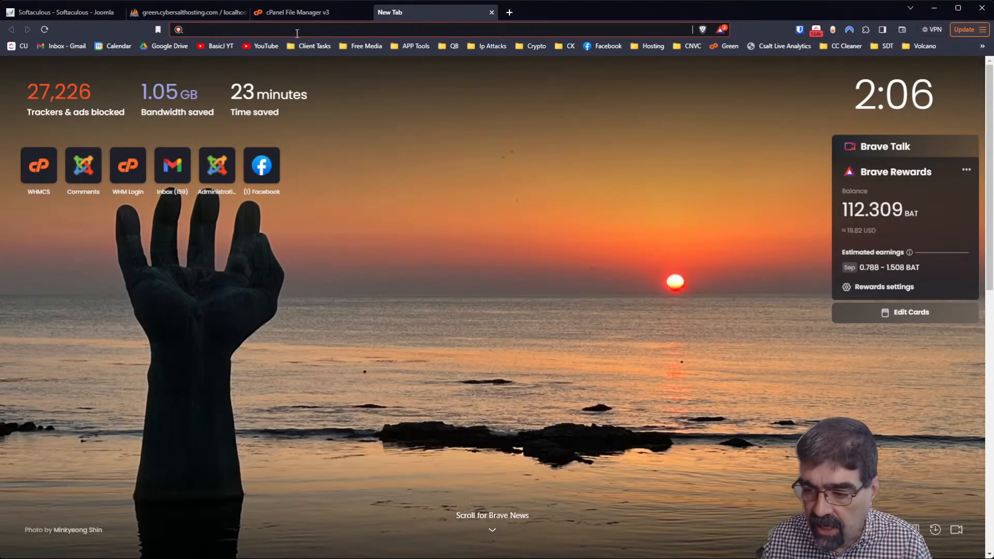
Log in to the j3core Joomla 3 test site administrator
{"action": "type", "text": "j"}
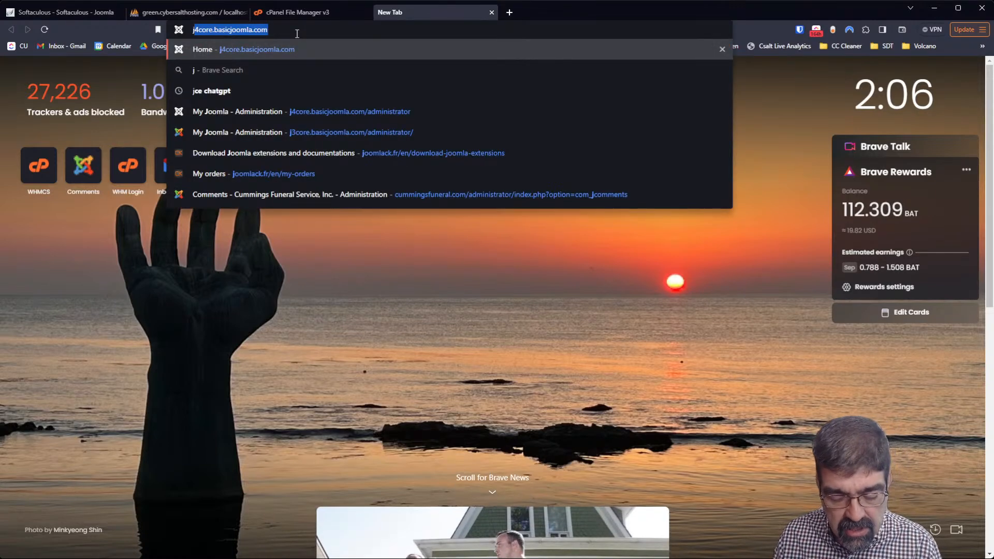
{"action": "type", "text": "3"}
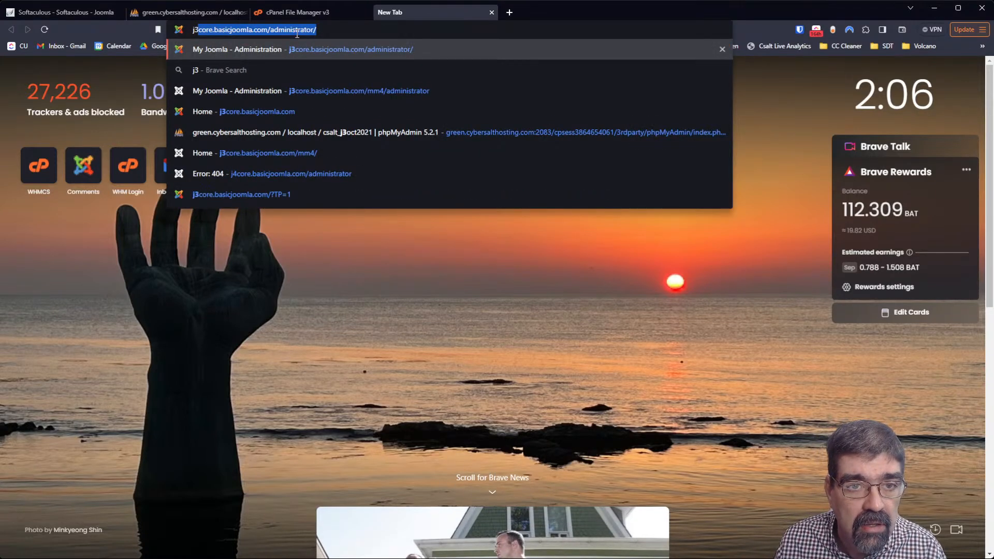
{"action": "key", "text": "Return"}
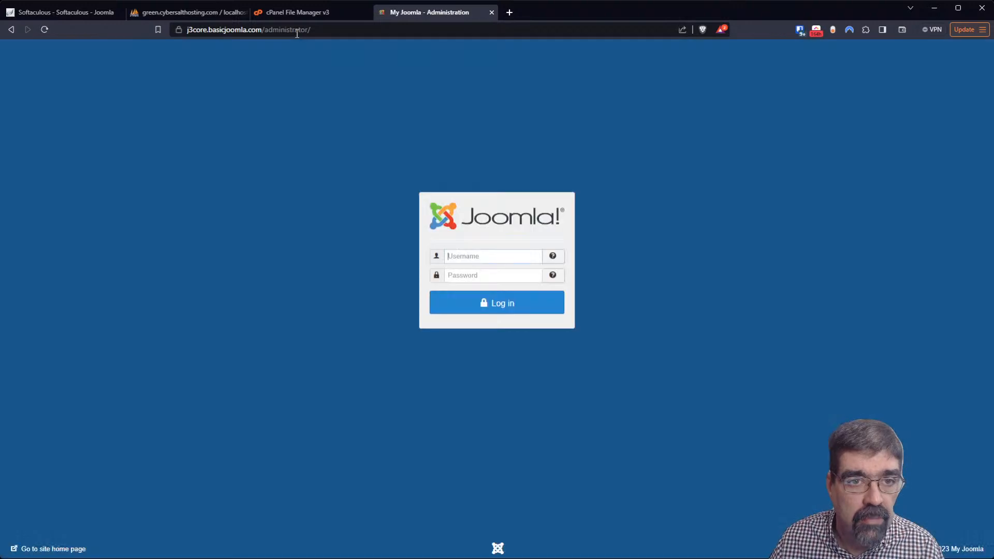
{"action": "left_click", "coordinate": [496, 304]}
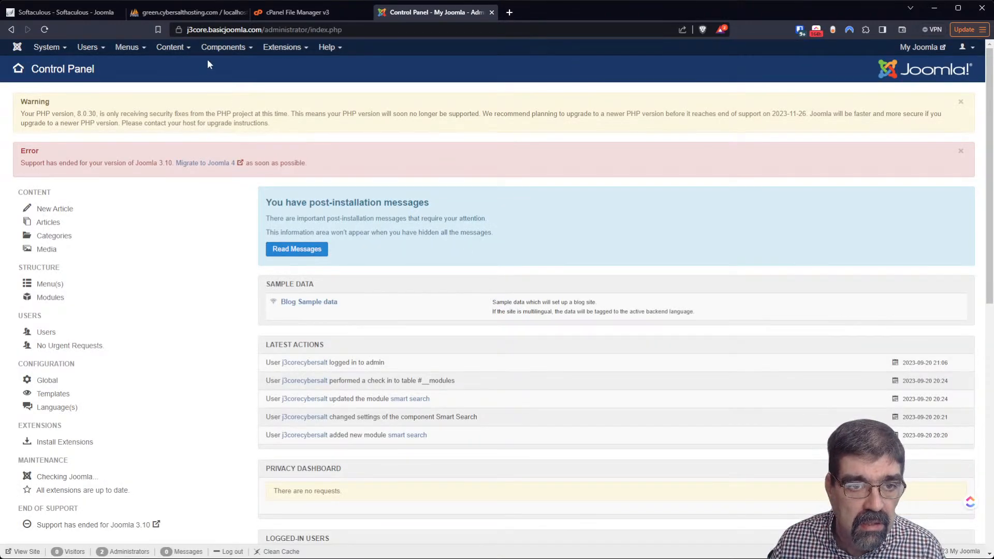
Start the MigrateMe 4 rebuild of the site as Joomla 4.3.3
{"action": "left_click", "coordinate": [209, 49]}
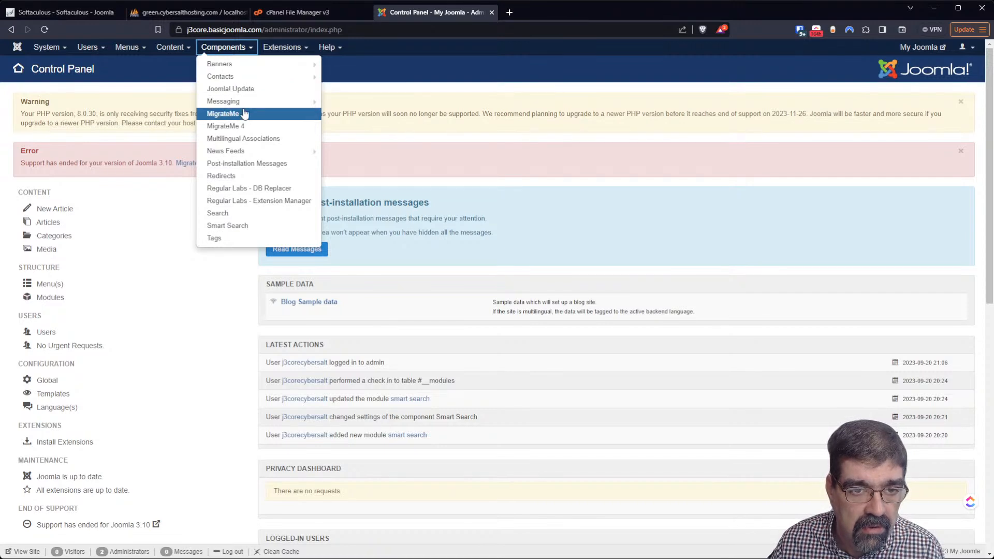
{"action": "left_click", "coordinate": [254, 132]}
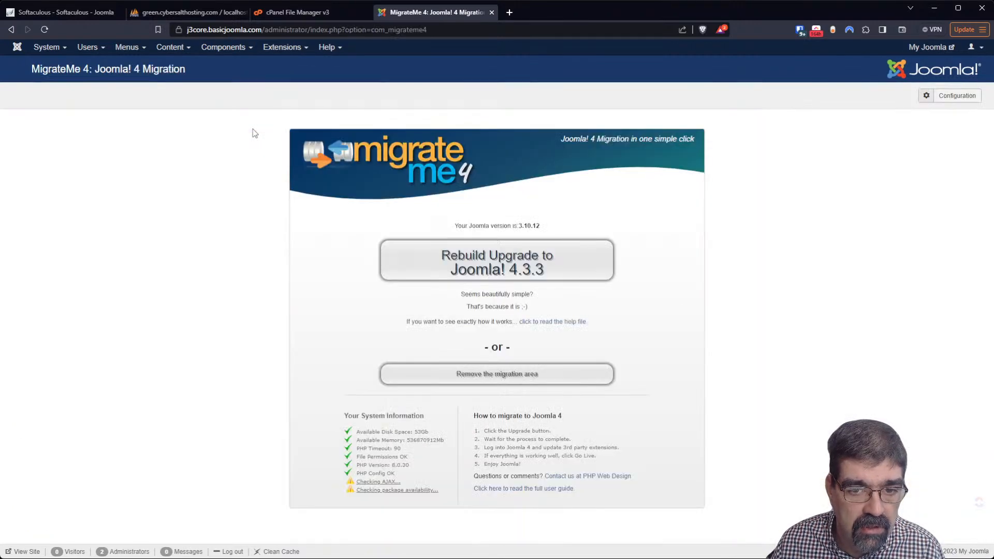
{"action": "left_click", "coordinate": [511, 267]}
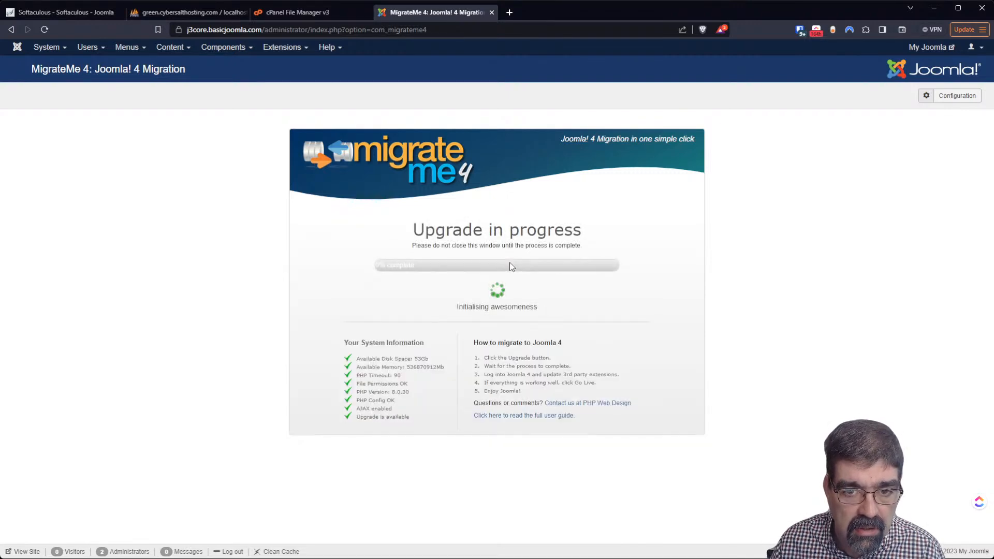
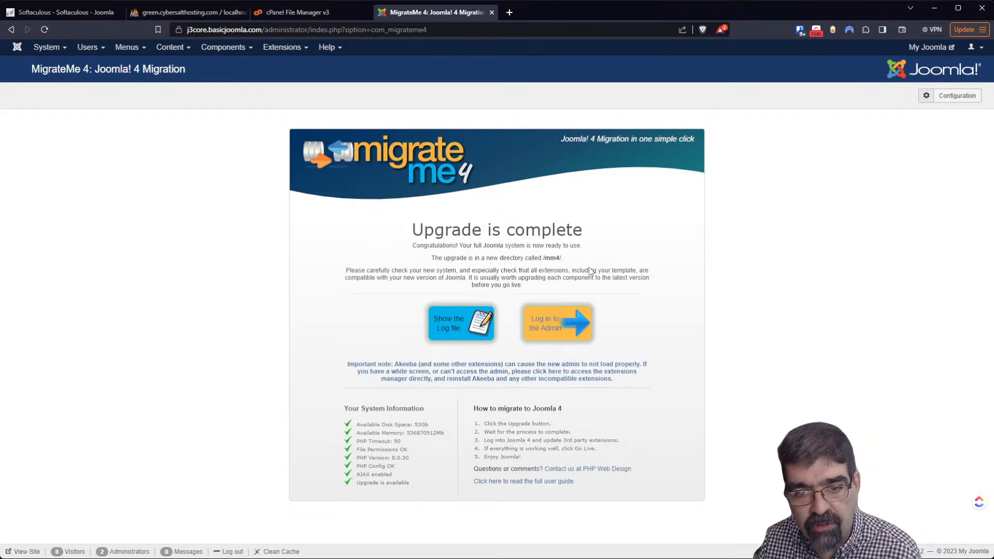
Log in to the migrated Joomla 4.3.3 admin and view Smart Search's Indexed Content page
{"action": "left_click", "coordinate": [549, 324]}
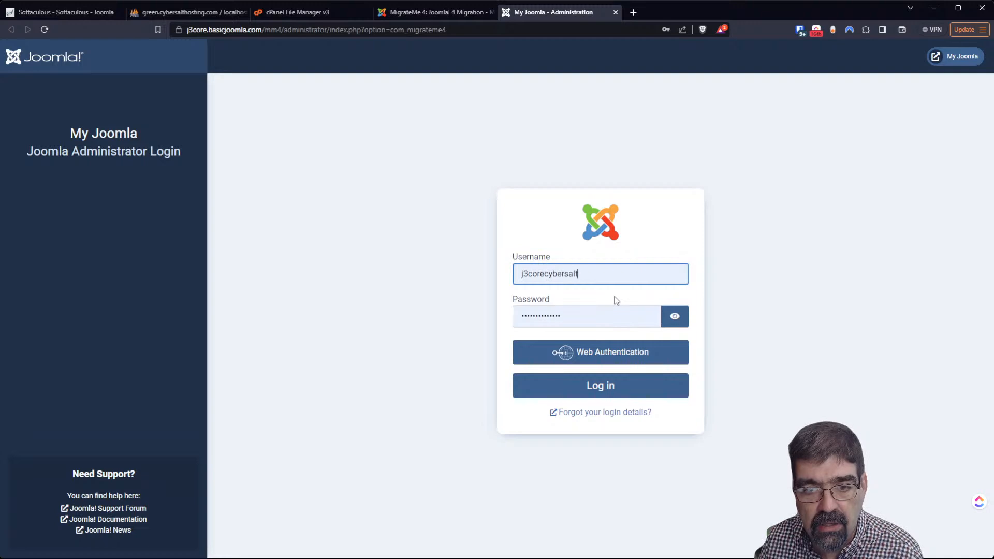
{"action": "left_click", "coordinate": [602, 388]}
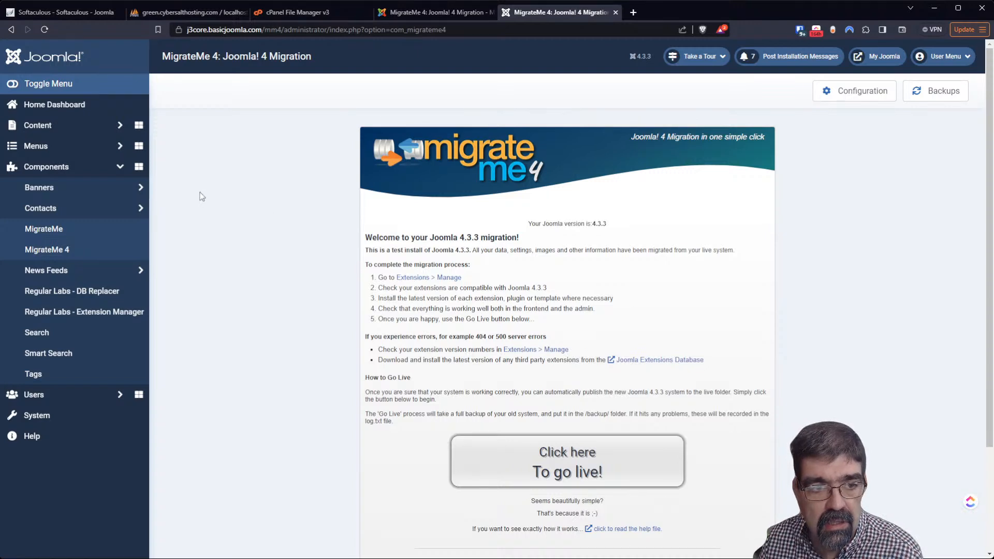
{"action": "left_click", "coordinate": [50, 353]}
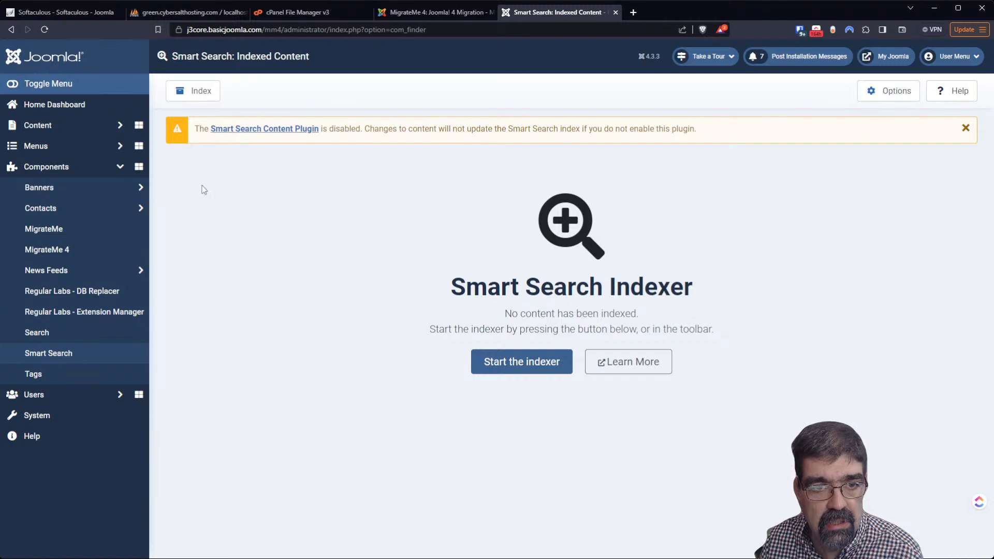
Enable the Smart Search Content Plugin and save it
{"action": "left_click", "coordinate": [264, 128]}
{"action": "left_click", "coordinate": [724, 156]}
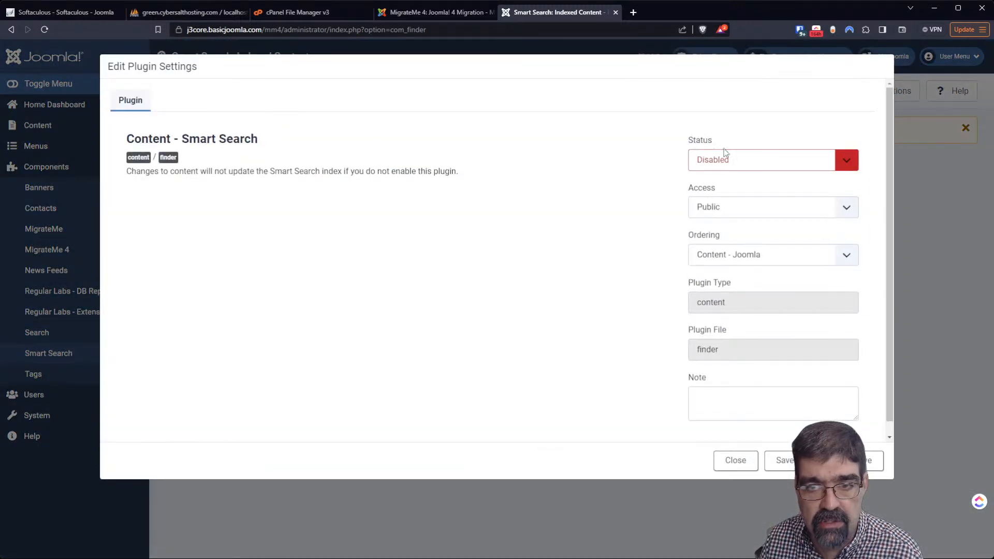
{"action": "left_click", "coordinate": [750, 179]}
{"action": "left_click", "coordinate": [769, 463]}
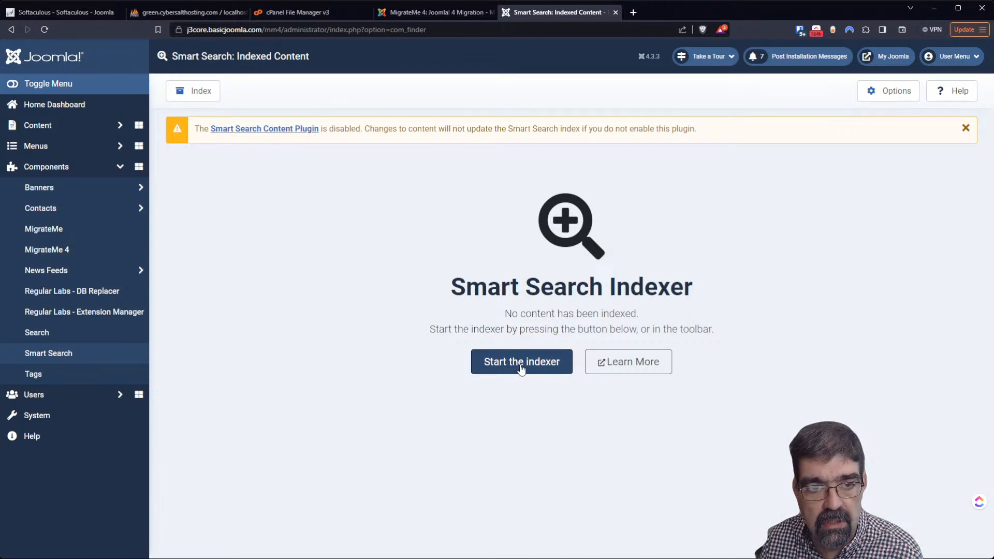
Run the indexer repeatedly past duplicate-entry errors until 11 items are indexed
{"action": "left_click", "coordinate": [521, 367]}
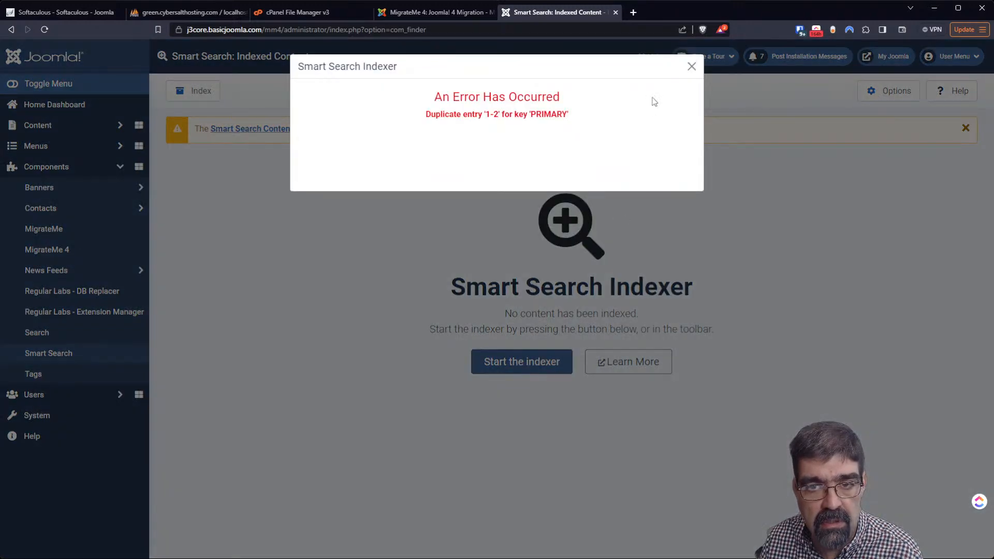
{"action": "left_click", "coordinate": [691, 66]}
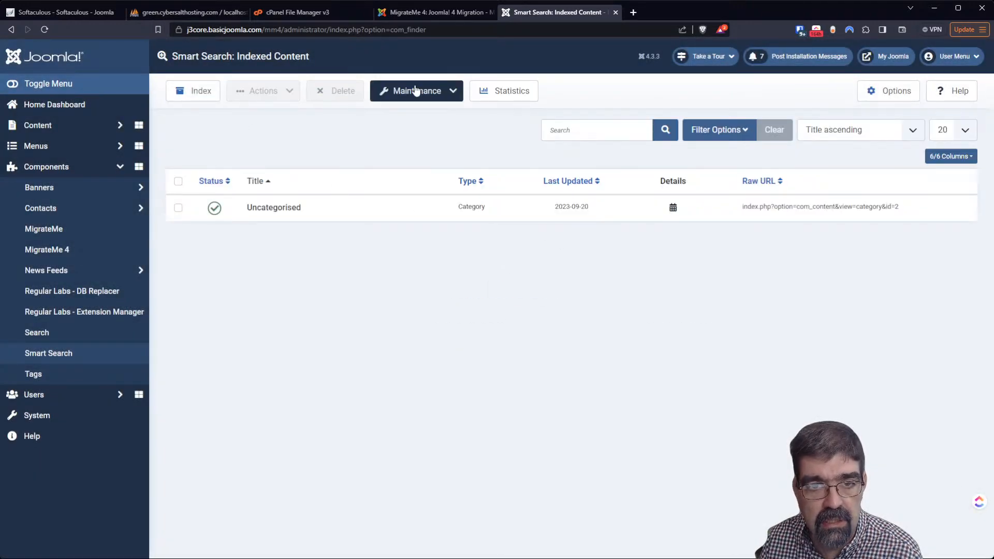
{"action": "left_click", "coordinate": [206, 99]}
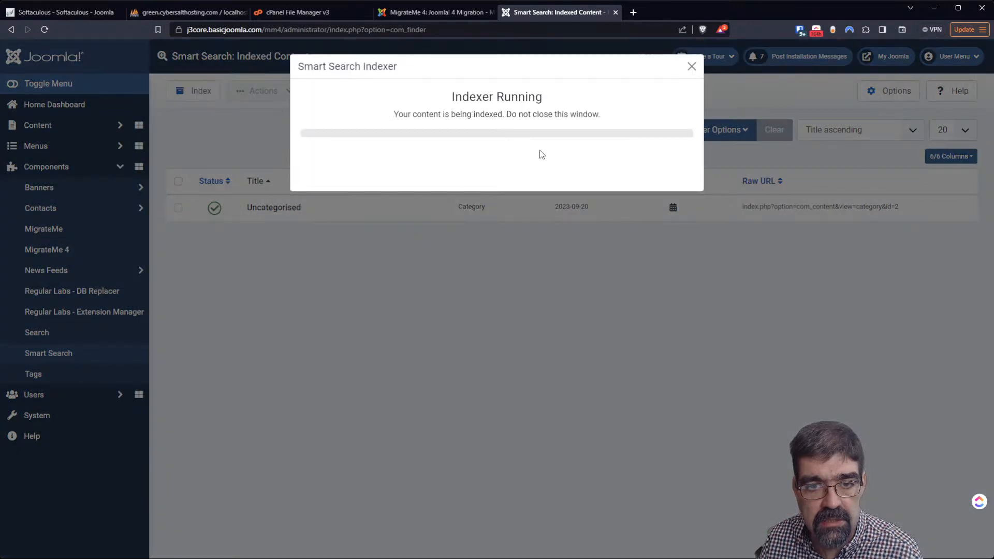
{"action": "left_click", "coordinate": [690, 67]}
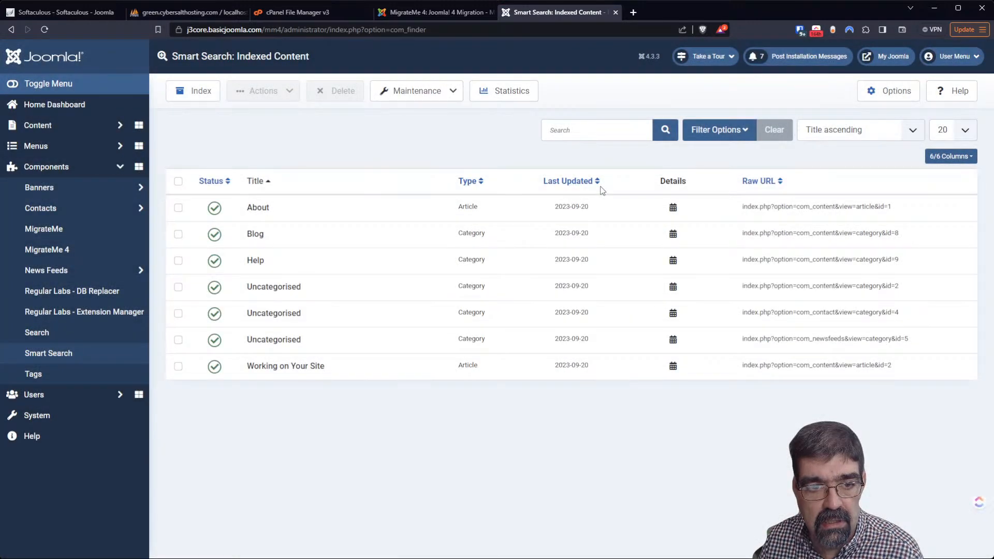
{"action": "left_click", "coordinate": [203, 91]}
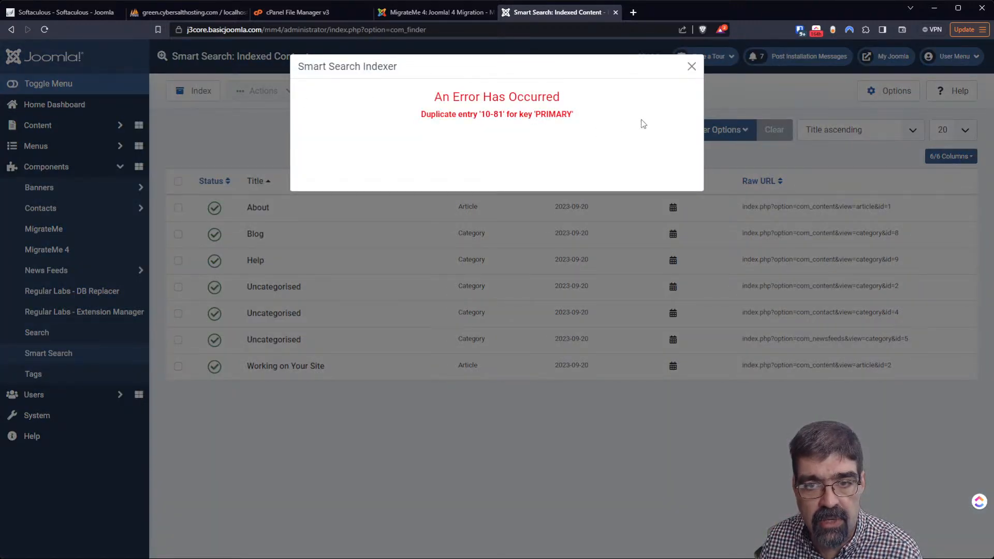
{"action": "left_click", "coordinate": [727, 95]}
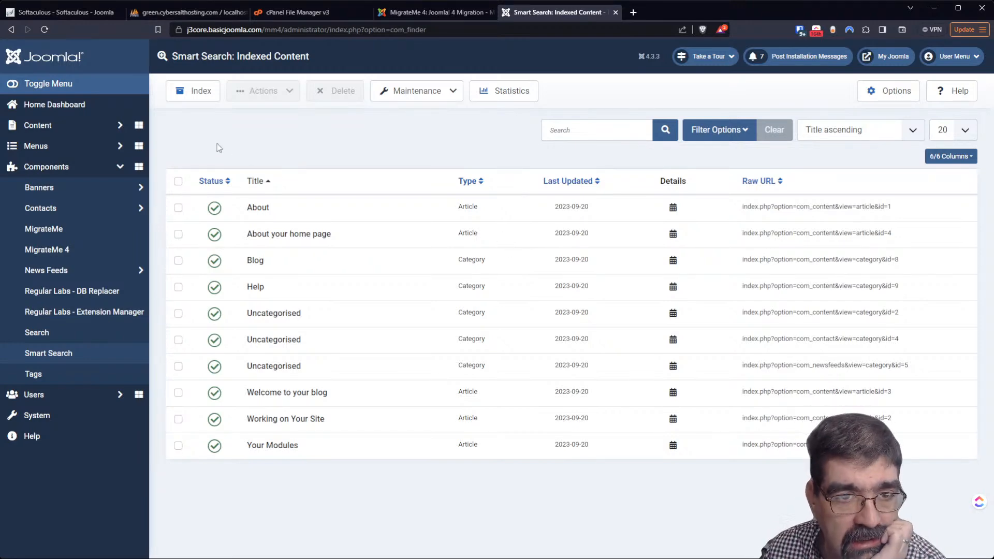
{"action": "left_click", "coordinate": [197, 99]}
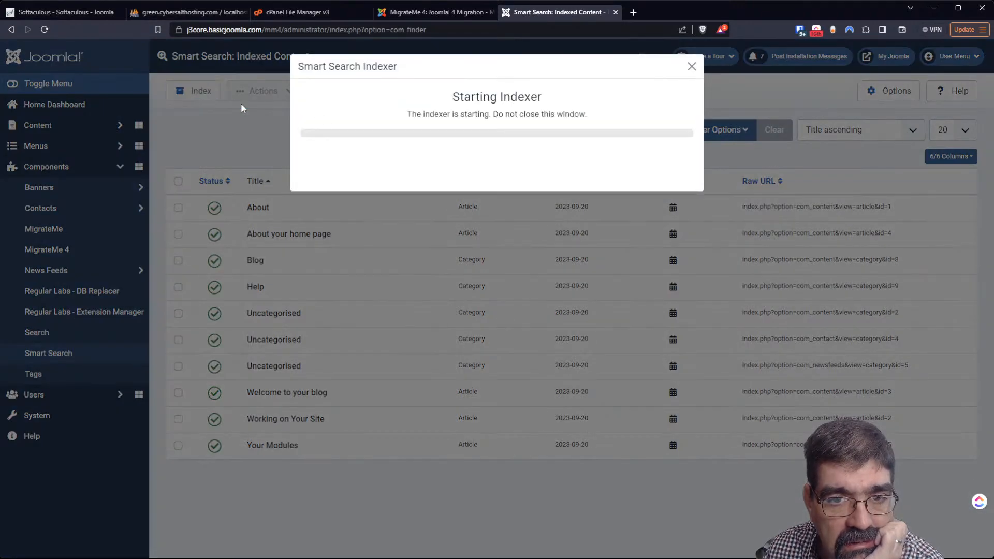
{"action": "left_click", "coordinate": [756, 91]}
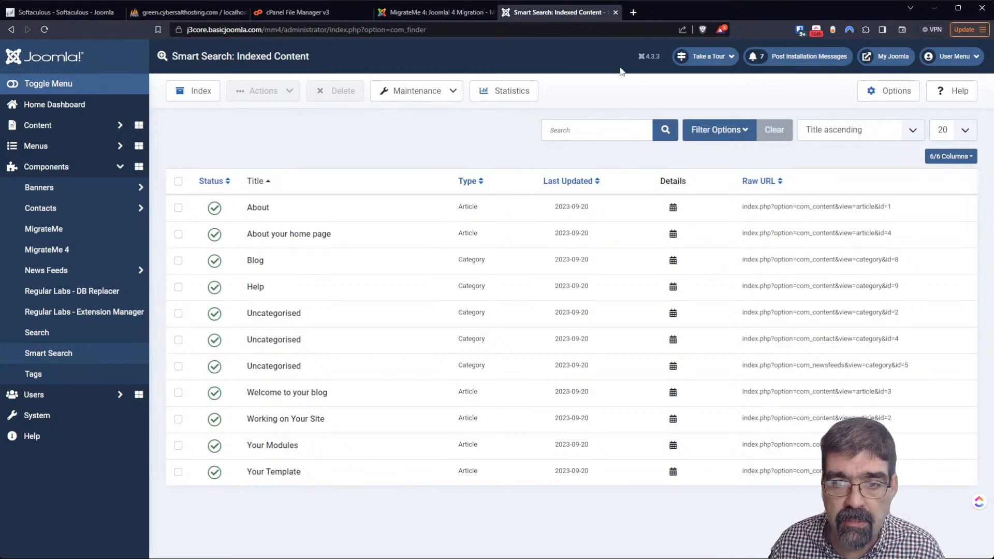
Log back into the Joomla 3 admin via MigrateMe 4 and remove the migration area
{"action": "left_click", "coordinate": [434, 15]}
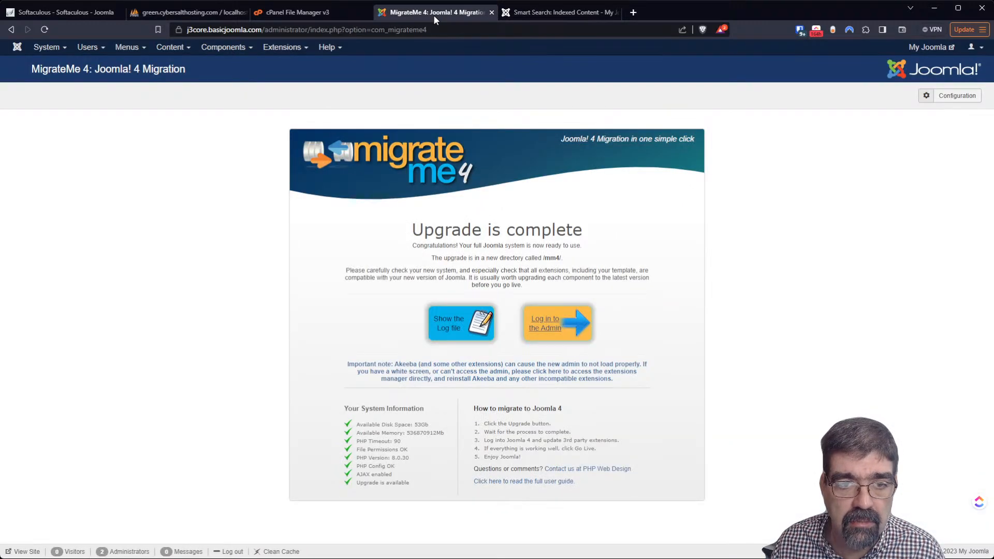
{"action": "left_click", "coordinate": [223, 48]}
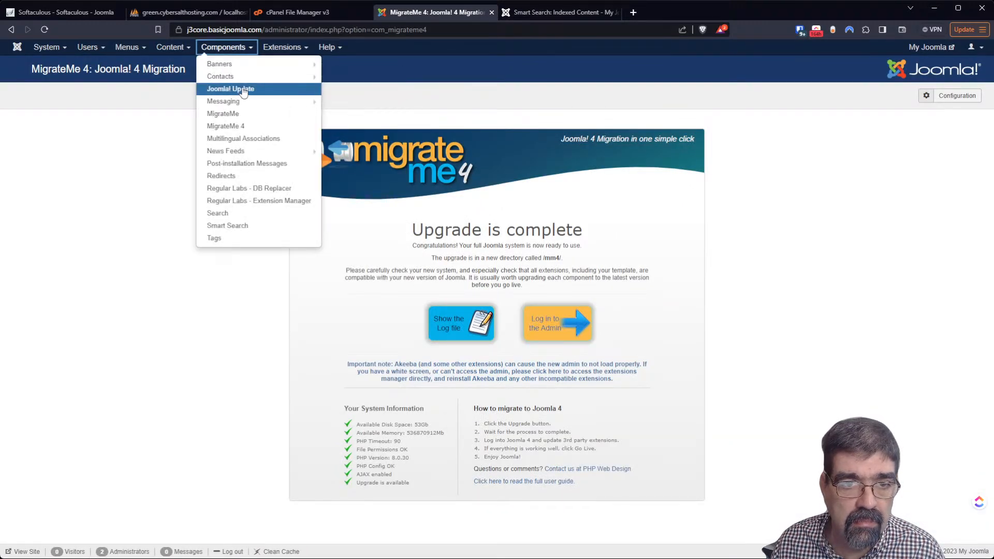
{"action": "left_click", "coordinate": [243, 126]}
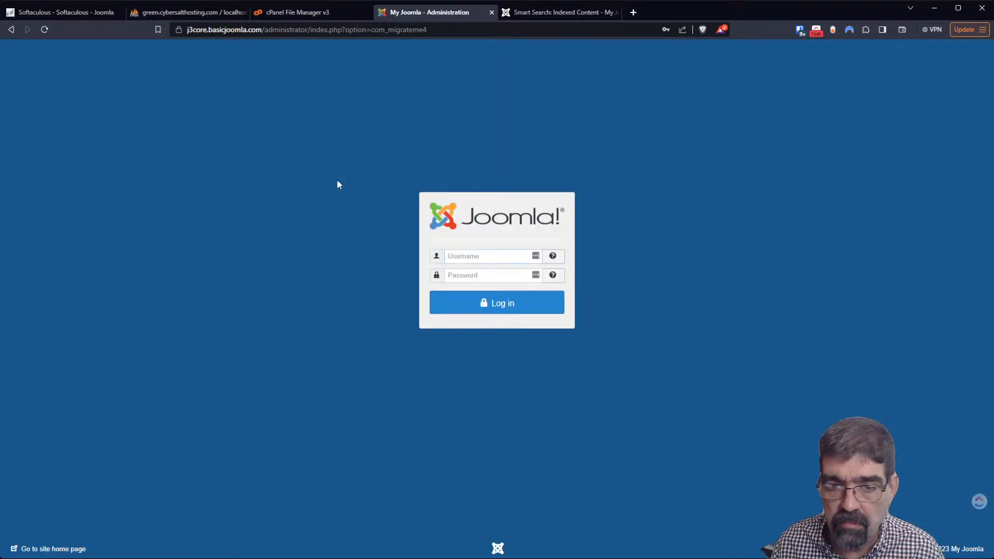
{"action": "left_click", "coordinate": [533, 255]}
{"action": "left_click", "coordinate": [526, 279]}
{"action": "left_click", "coordinate": [524, 306]}
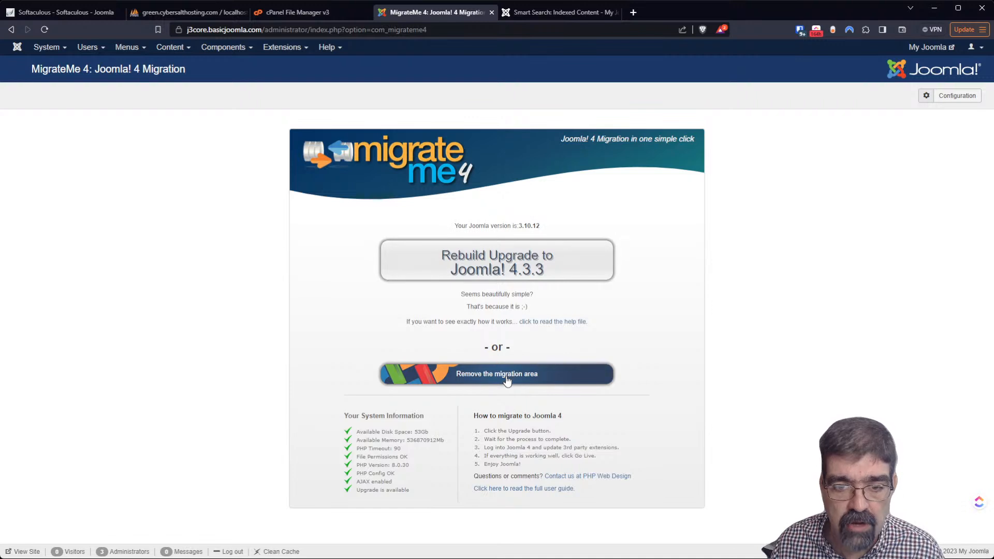
{"action": "left_click", "coordinate": [506, 375]}
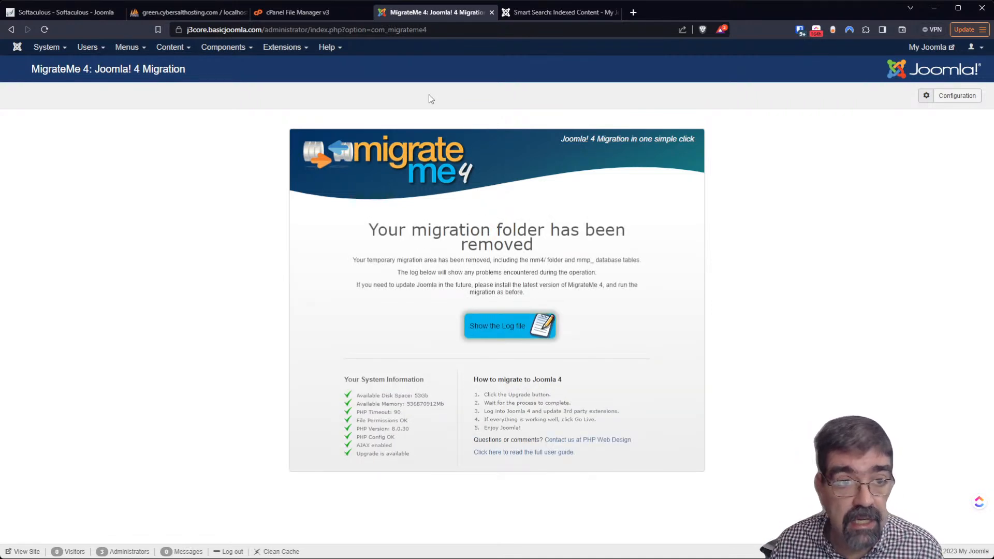
Check the server and database settings in Joomla 3's Global Configuration
{"action": "left_click", "coordinate": [51, 49]}
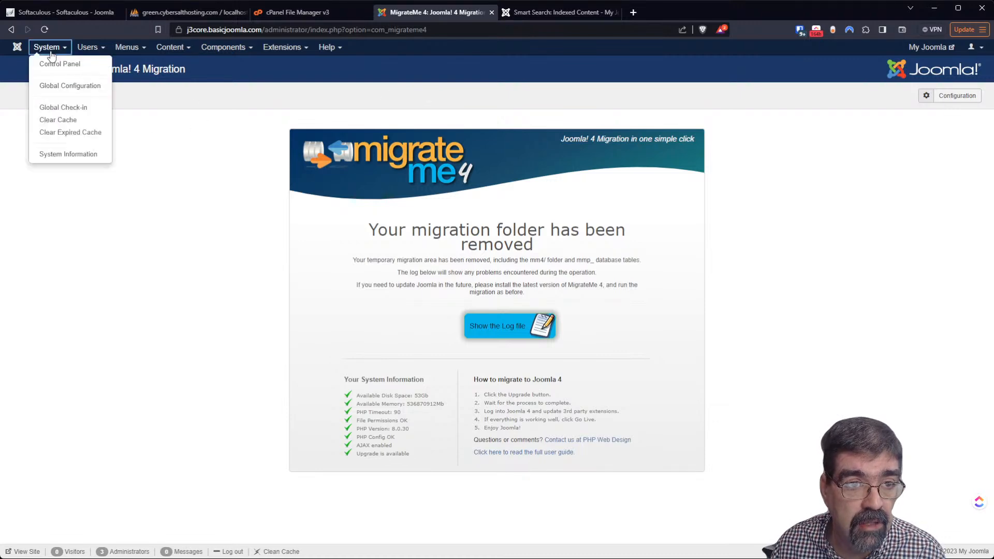
{"action": "left_click", "coordinate": [68, 85]}
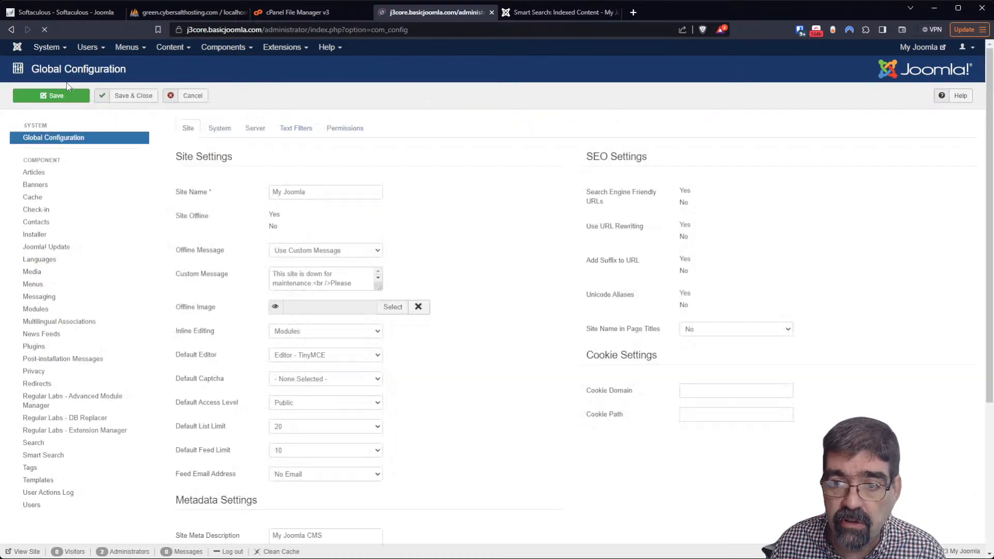
{"action": "left_click", "coordinate": [255, 128]}
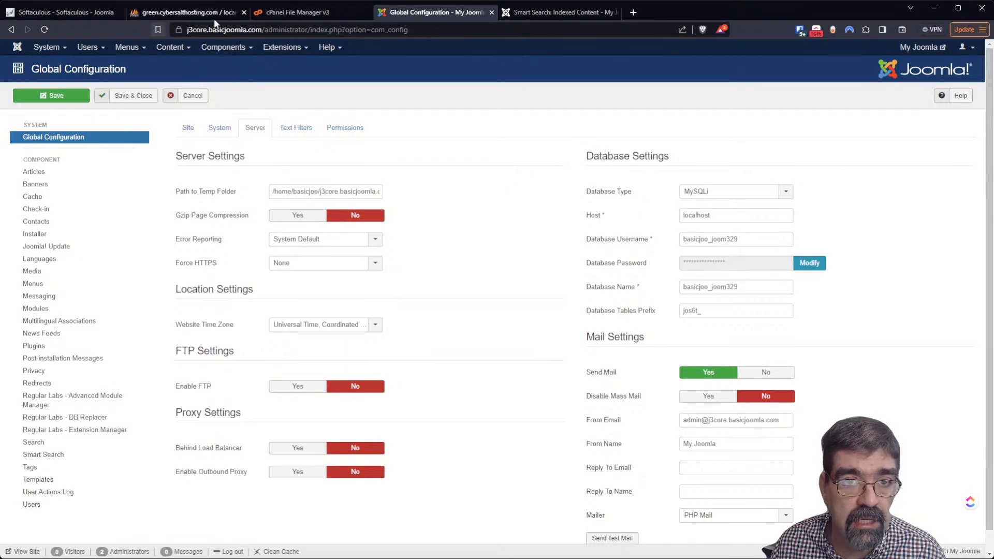
Confirm in cPanel File Manager that the mm4 folder is empty, then return to cPanel Tools
{"action": "left_click", "coordinate": [318, 13]}
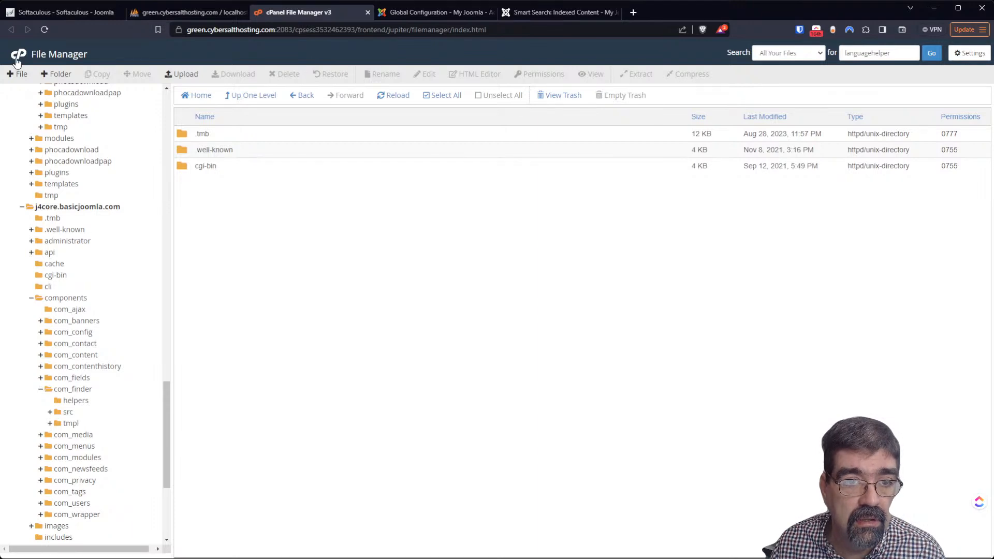
{"action": "left_click_drag", "start_coordinate": [166, 383], "coordinate": [181, 184]}
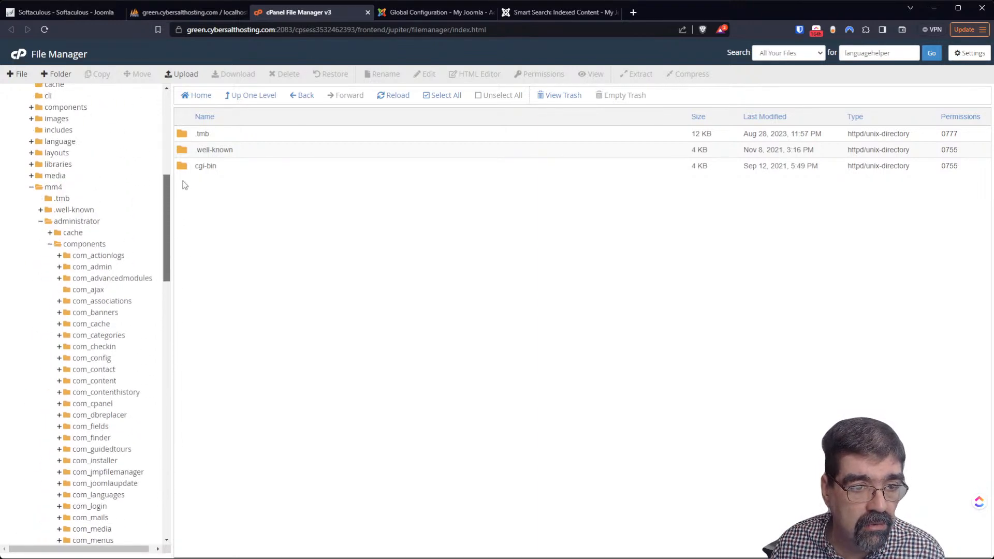
{"action": "left_click", "coordinate": [61, 188]}
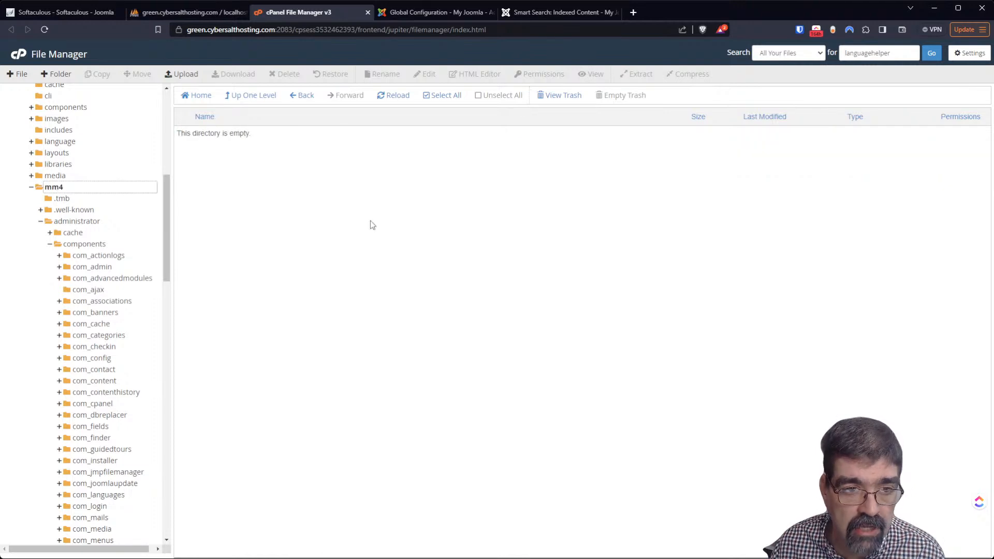
{"action": "left_click_drag", "start_coordinate": [167, 181], "coordinate": [168, 94]}
{"action": "left_click", "coordinate": [19, 55]}
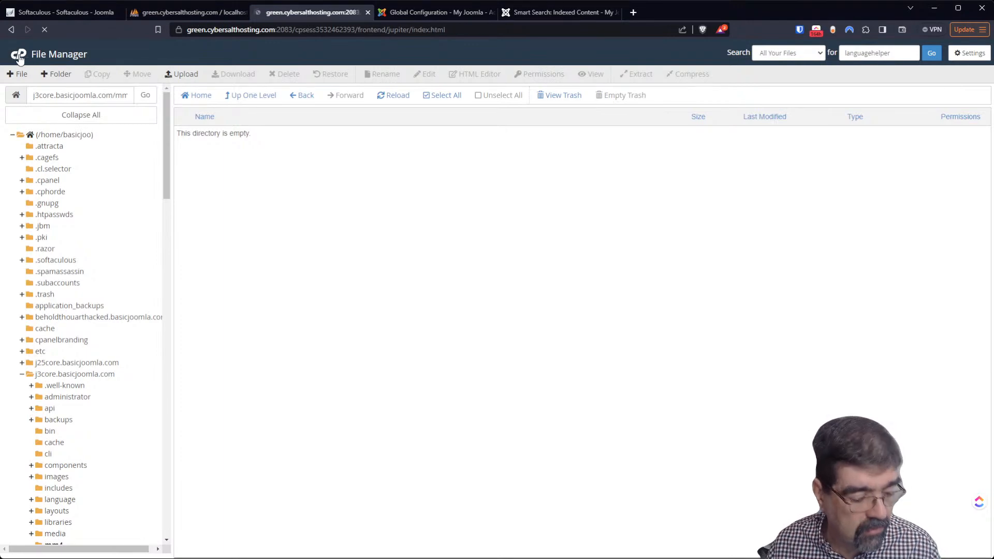
{"action": "scroll", "coordinate": [262, 311], "scroll_direction": "down", "scroll_amount": 3}
{"action": "scroll", "coordinate": [266, 352], "scroll_direction": "down", "scroll_amount": 5}
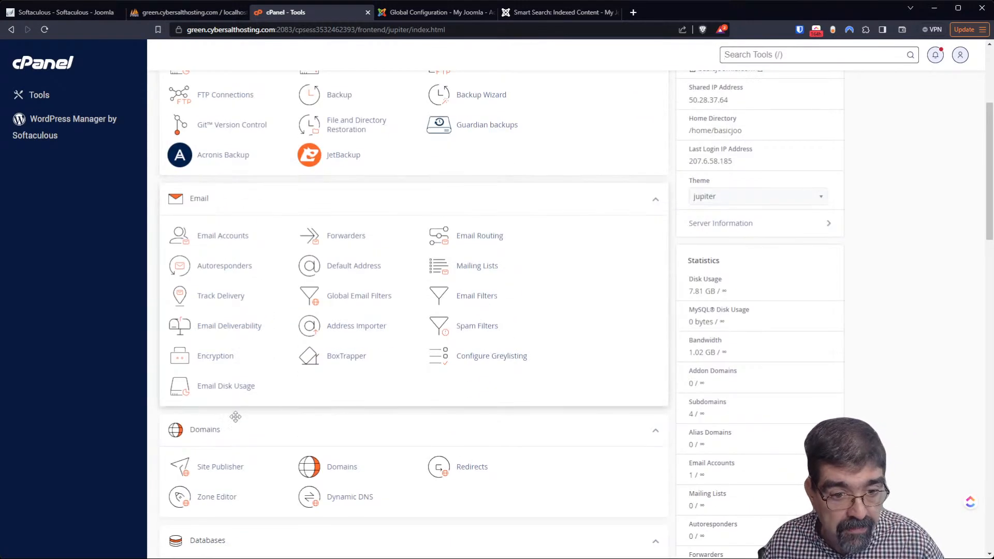
Compare basicjoo_joom329's 79 tables in phpMyAdmin with Joomla's jos6t_ table prefix
{"action": "left_click", "coordinate": [235, 423]}
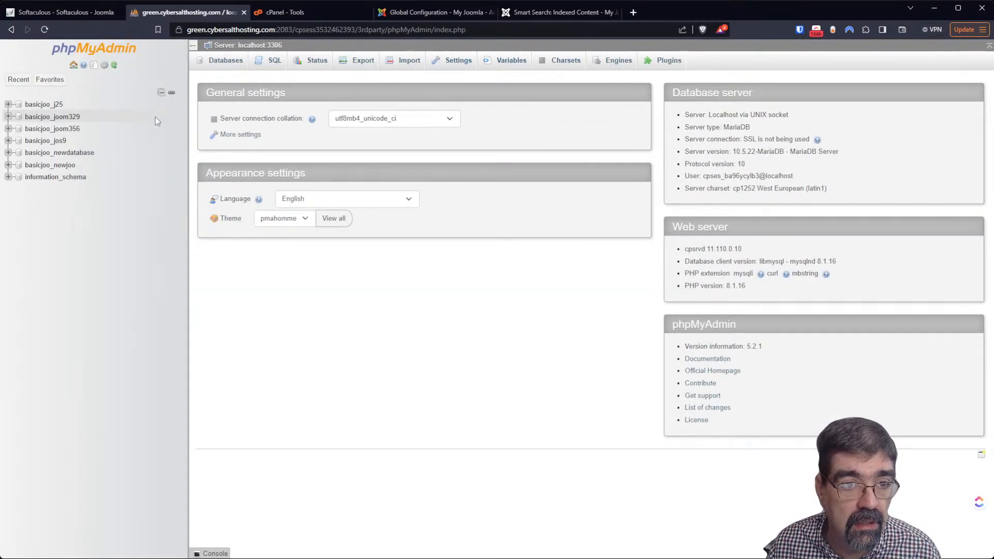
{"action": "left_click", "coordinate": [70, 118]}
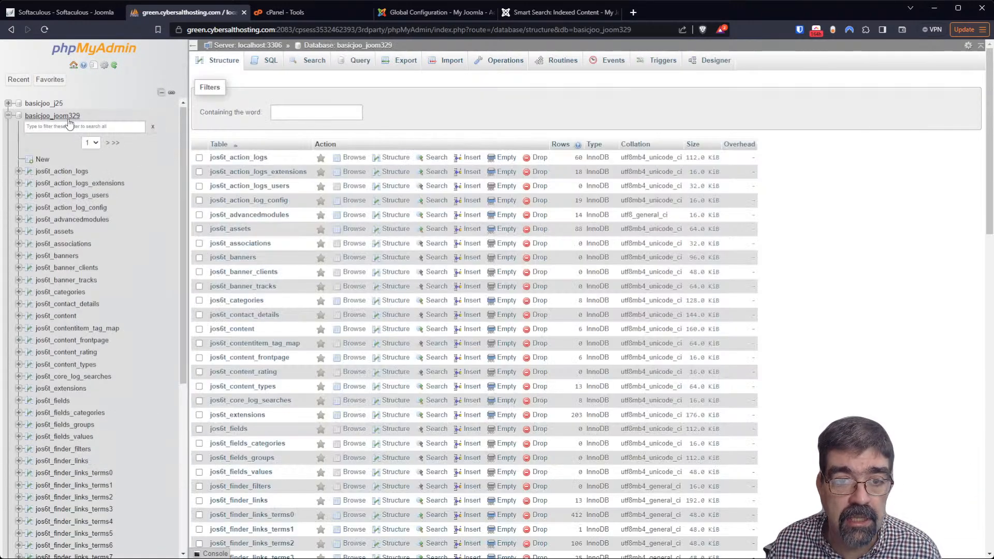
{"action": "left_click", "coordinate": [437, 12]}
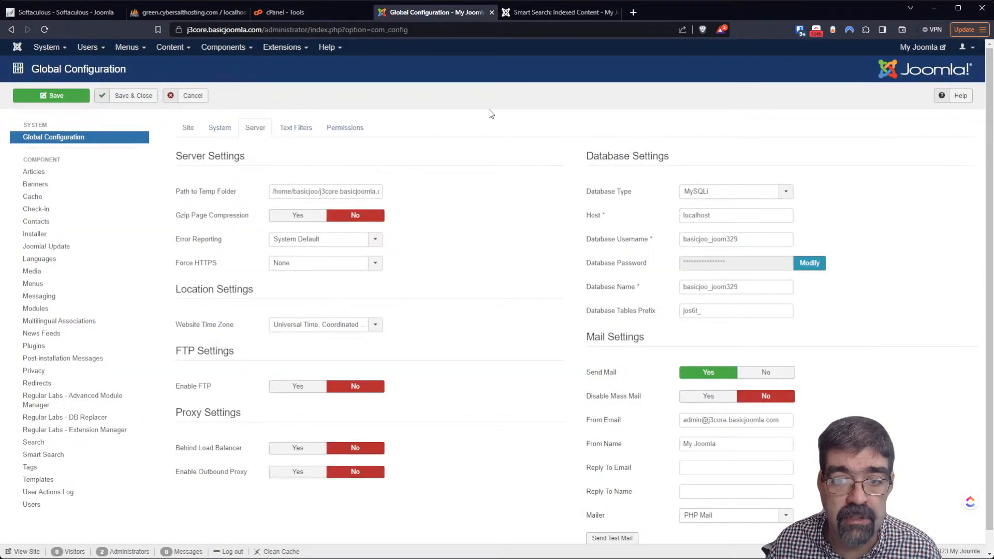
{"action": "left_click", "coordinate": [173, 16]}
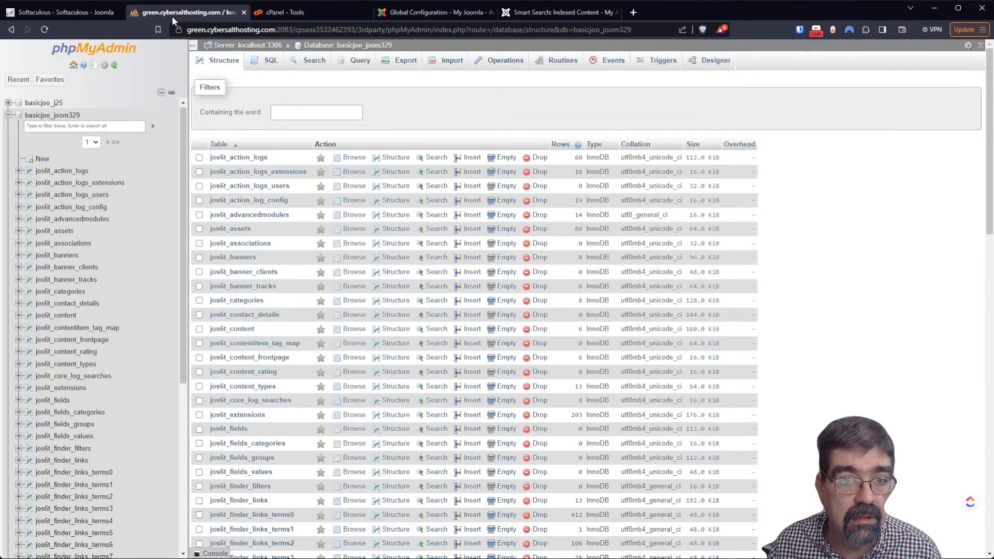
{"action": "scroll", "coordinate": [469, 273], "scroll_direction": "down", "scroll_amount": 15}
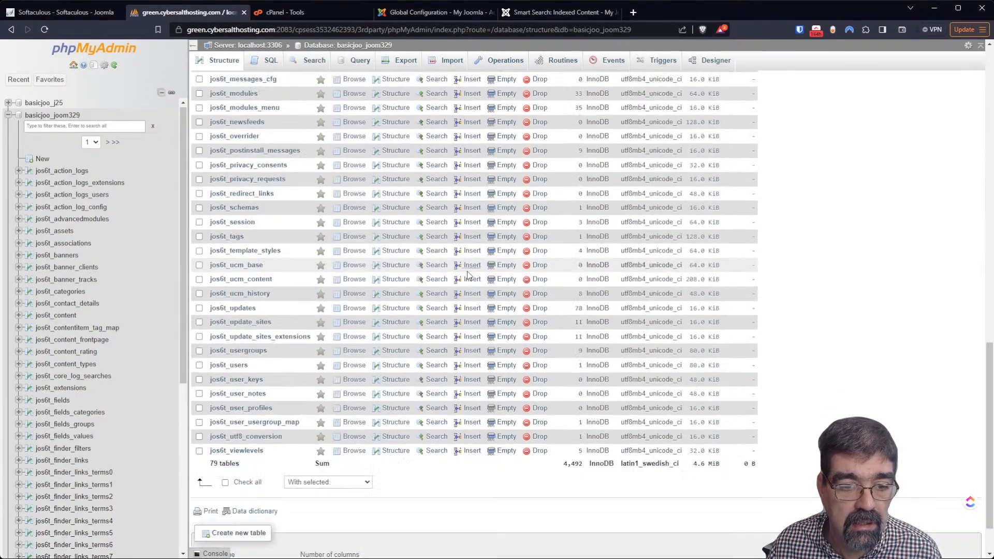
{"action": "scroll", "coordinate": [309, 321], "scroll_direction": "up", "scroll_amount": 15}
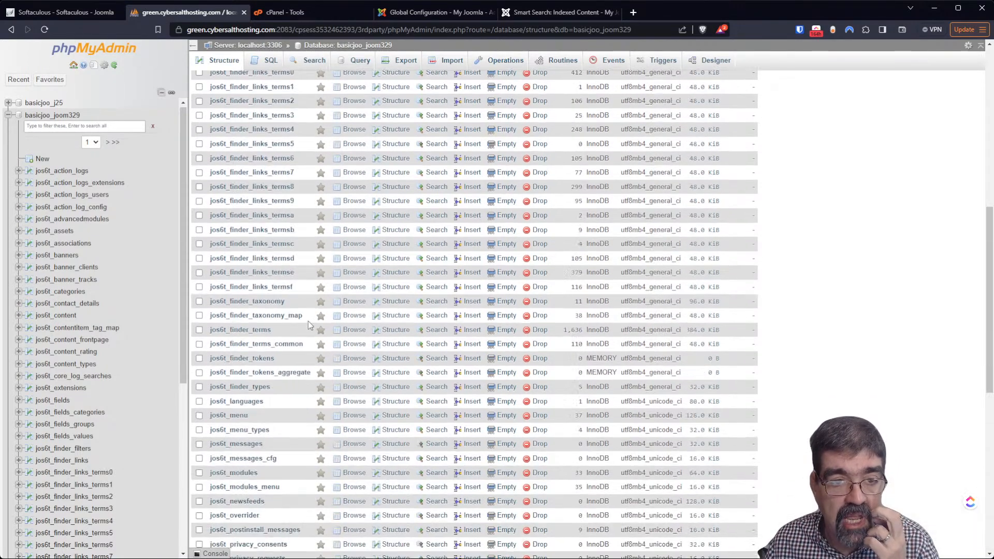
{"action": "left_click", "coordinate": [432, 12]}
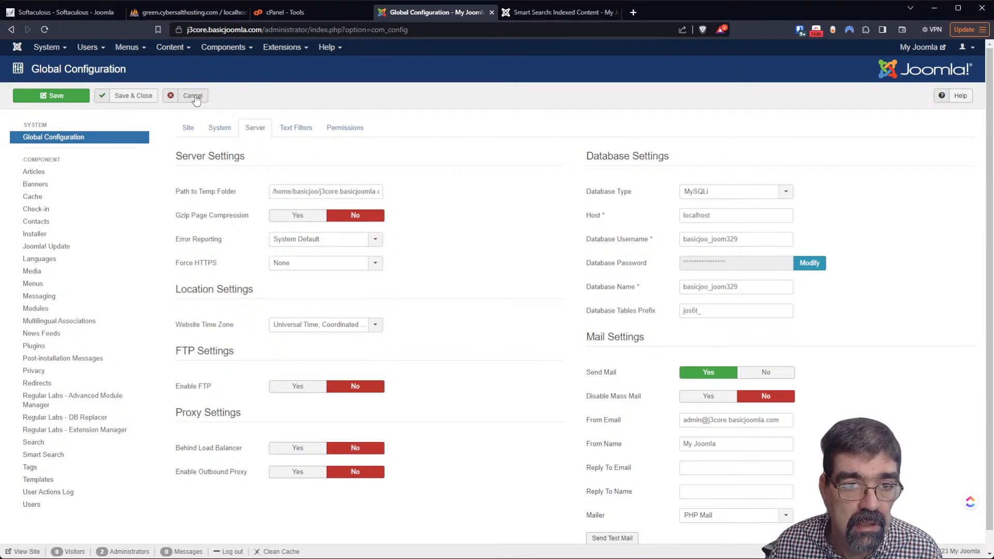
Run the MigrateMe 4 upgrade to Joomla 4.3.3 until it reports 'Upgrade is complete'
{"action": "left_click", "coordinate": [223, 47]}
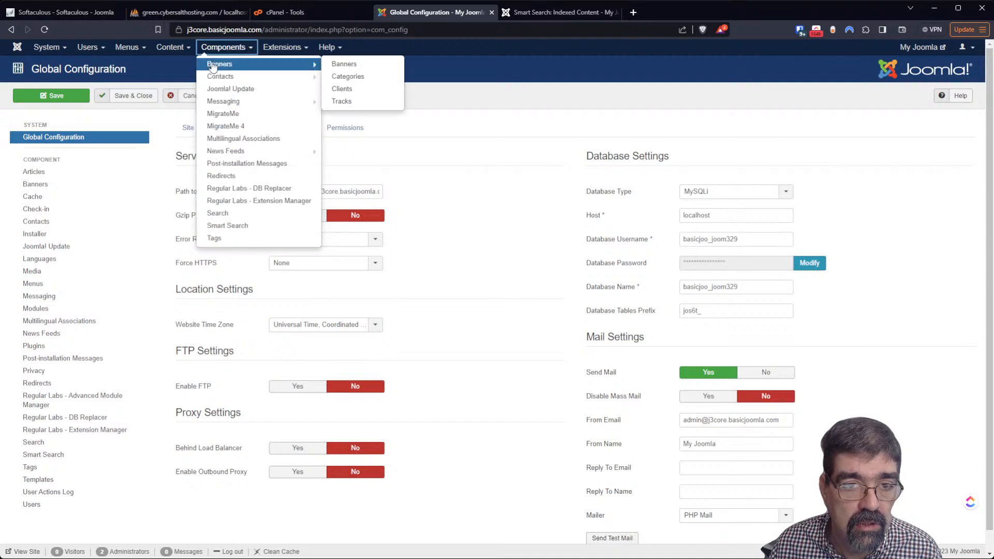
{"action": "left_click", "coordinate": [228, 132]}
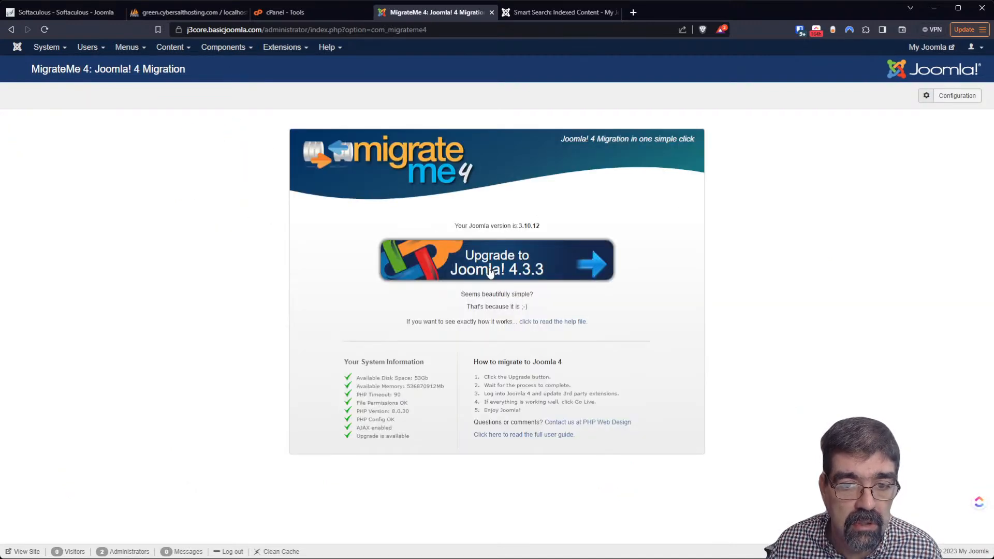
{"action": "left_click", "coordinate": [489, 270]}
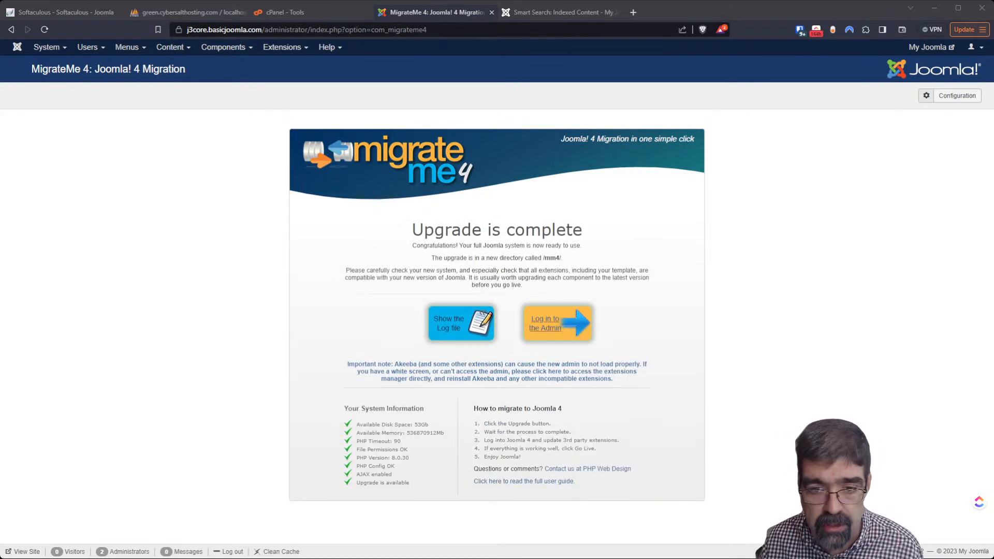
Log in to the rebuilt Joomla 4 admin and view Smart Search's Indexed Content
{"action": "left_click", "coordinate": [547, 317]}
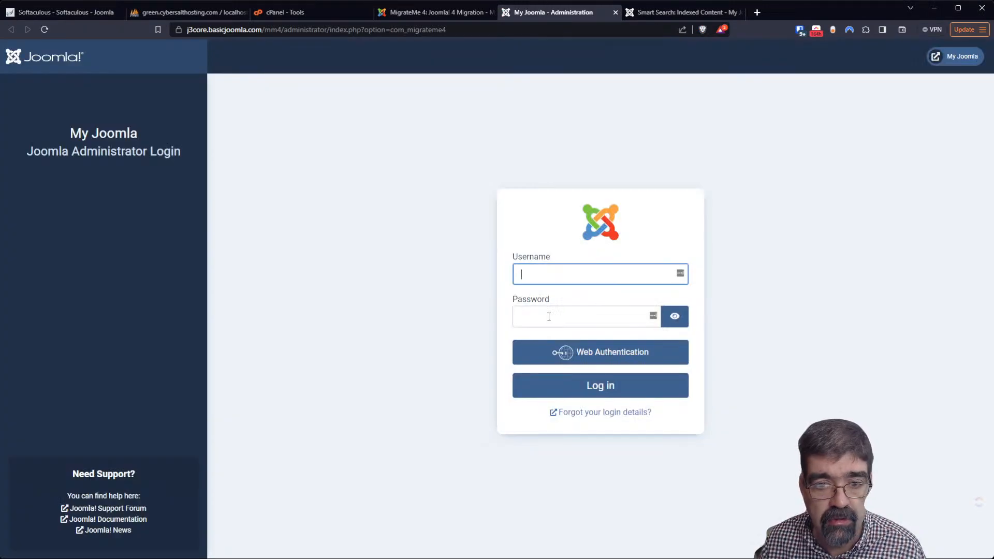
{"action": "left_click", "coordinate": [593, 384]}
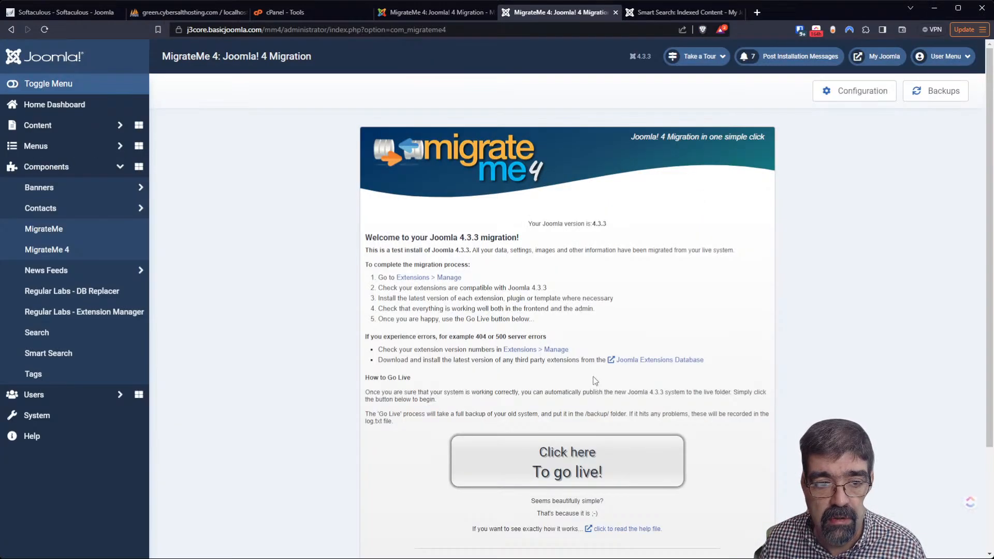
{"action": "left_click", "coordinate": [47, 358]}
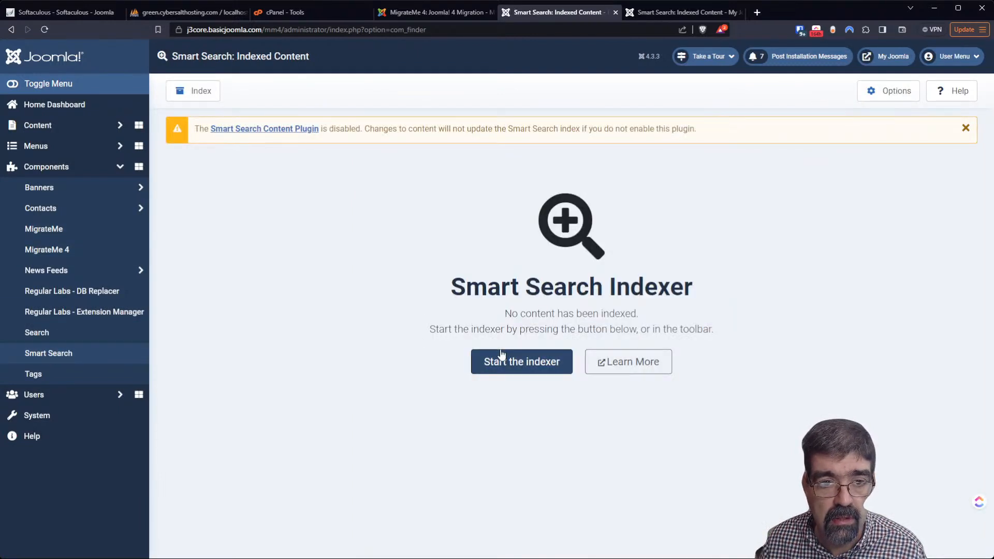
Set the Smart Search Content Plugin to Enabled, save, and start indexing
{"action": "left_click", "coordinate": [264, 132]}
{"action": "left_click", "coordinate": [798, 162]}
{"action": "left_click", "coordinate": [794, 184]}
{"action": "left_click", "coordinate": [793, 461]}
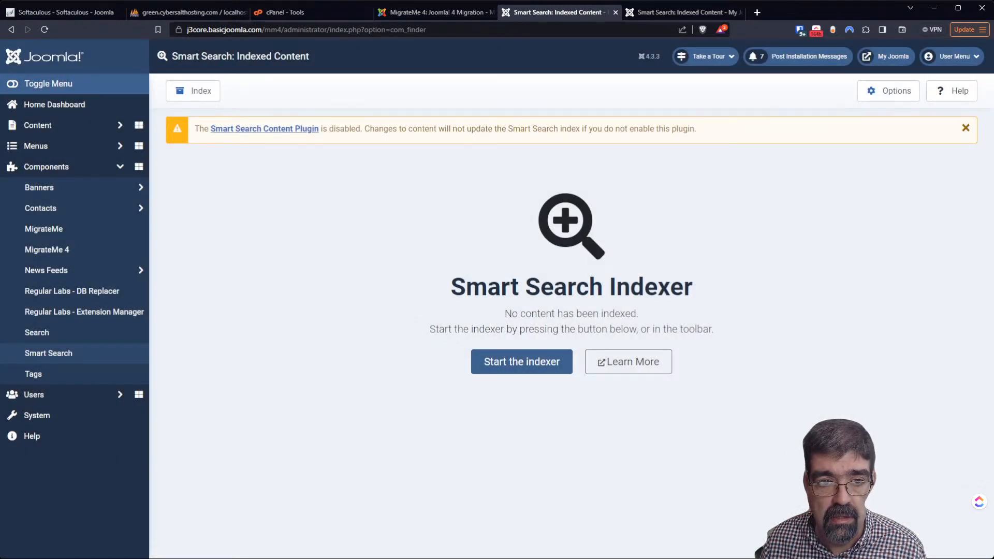
{"action": "left_click", "coordinate": [212, 92]}
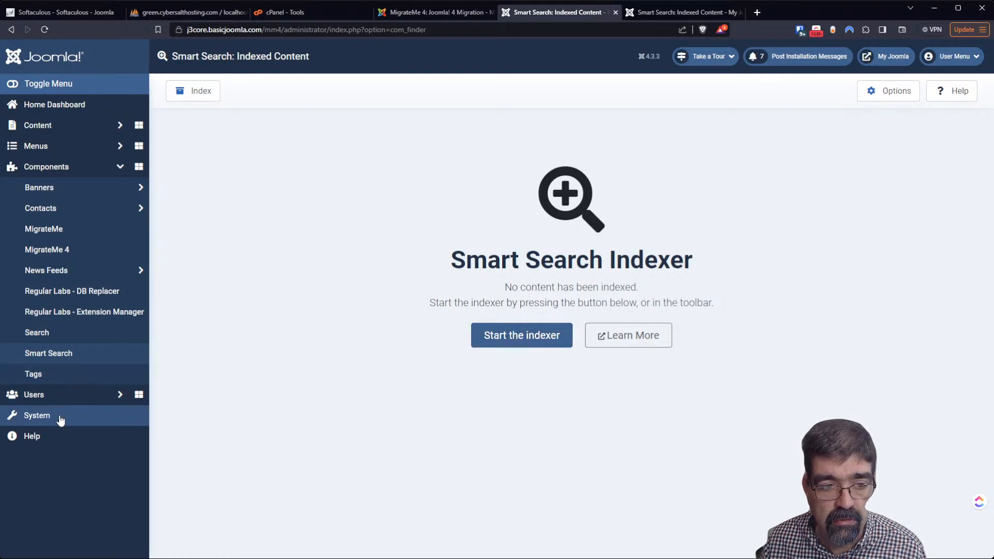
Filter the Plugins manager by 'search' to check the search plugins are enabled
{"action": "middle_click", "coordinate": [101, 423]}
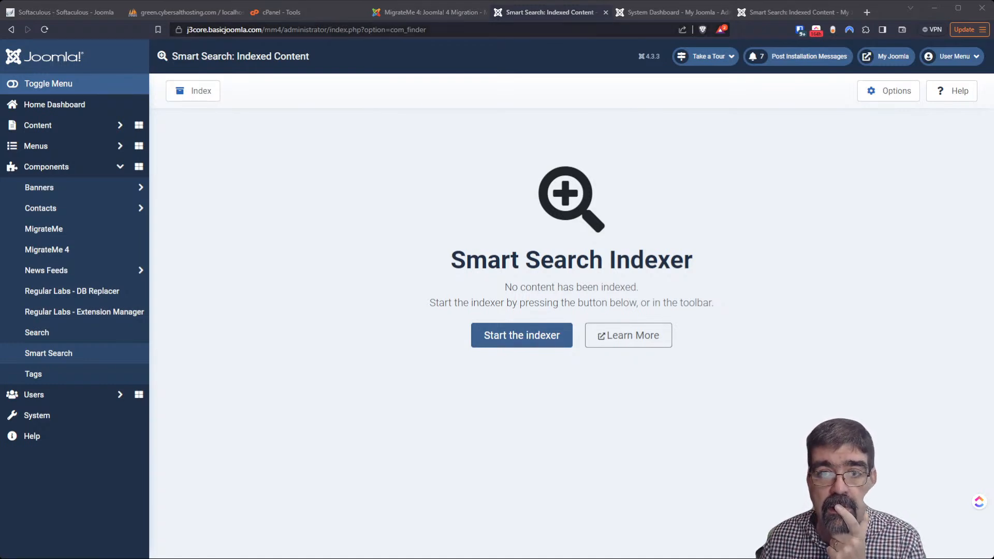
{"action": "left_click", "coordinate": [671, 13]}
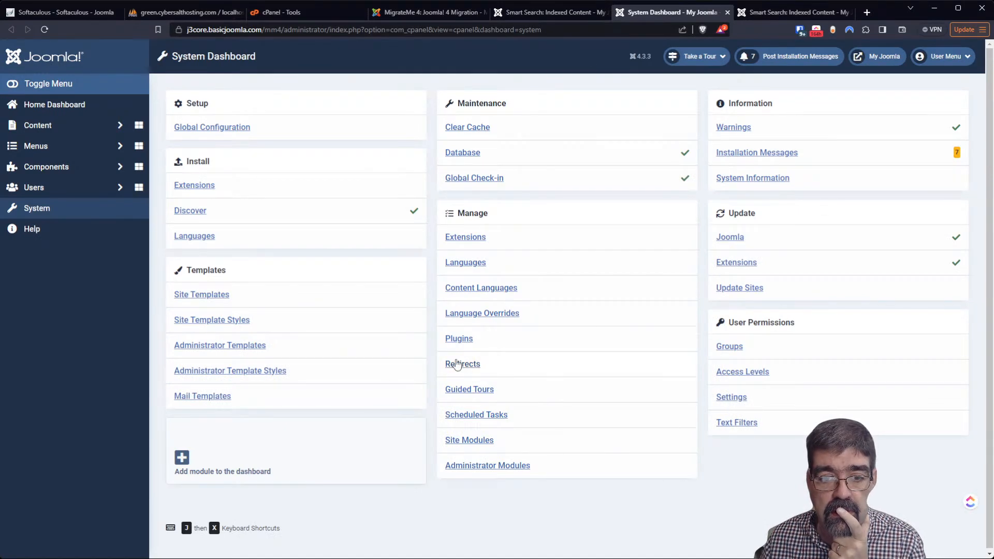
{"action": "left_click", "coordinate": [458, 338]}
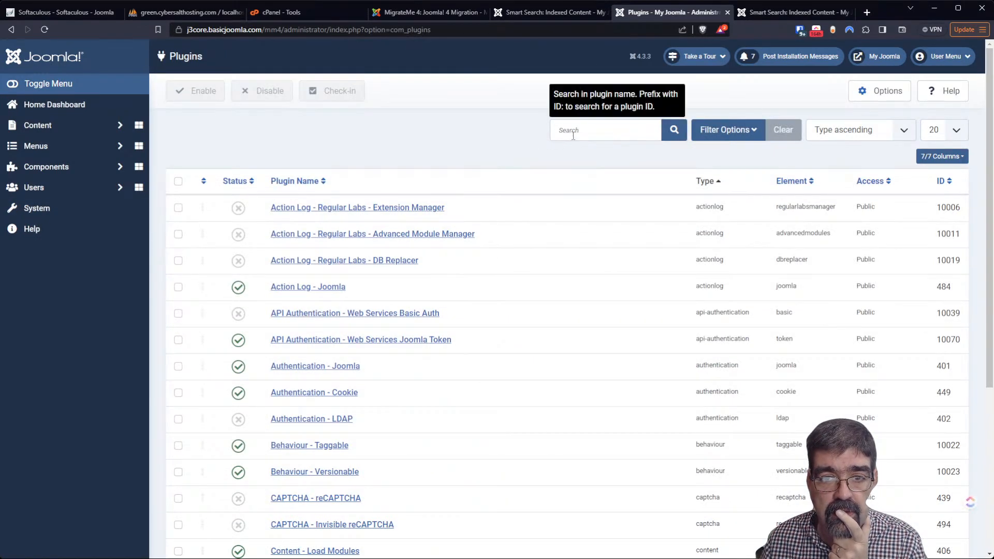
{"action": "left_click", "coordinate": [578, 130]}
{"action": "type", "text": "search"}
{"action": "key", "text": "Return"}
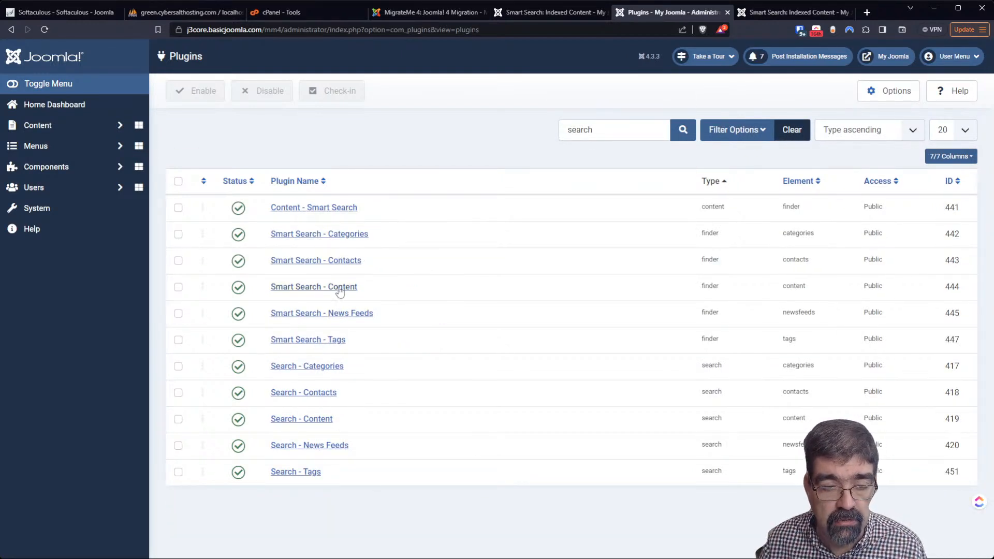
Run the Smart Search indexer so it lists 11 articles and categories
{"action": "left_click", "coordinate": [541, 15]}
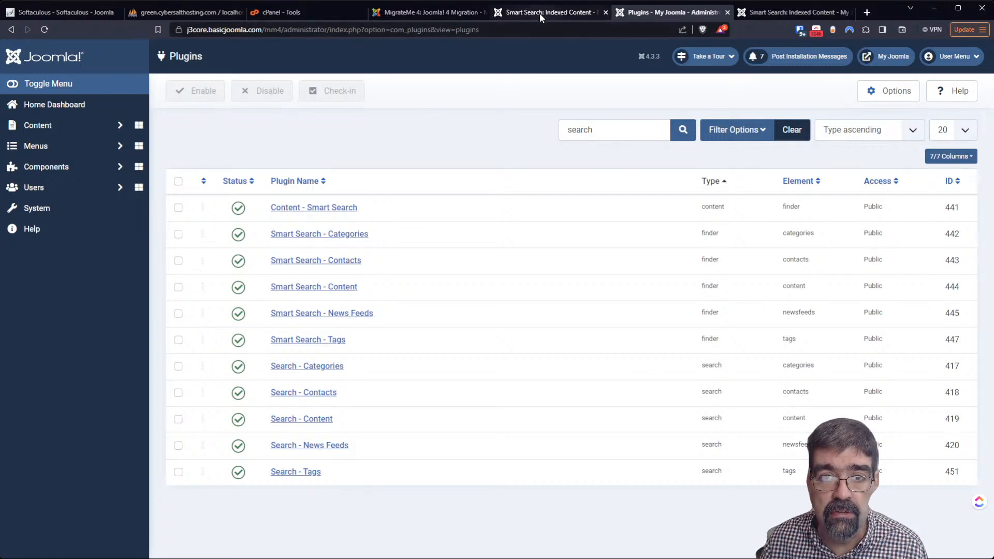
{"action": "left_click", "coordinate": [523, 336]}
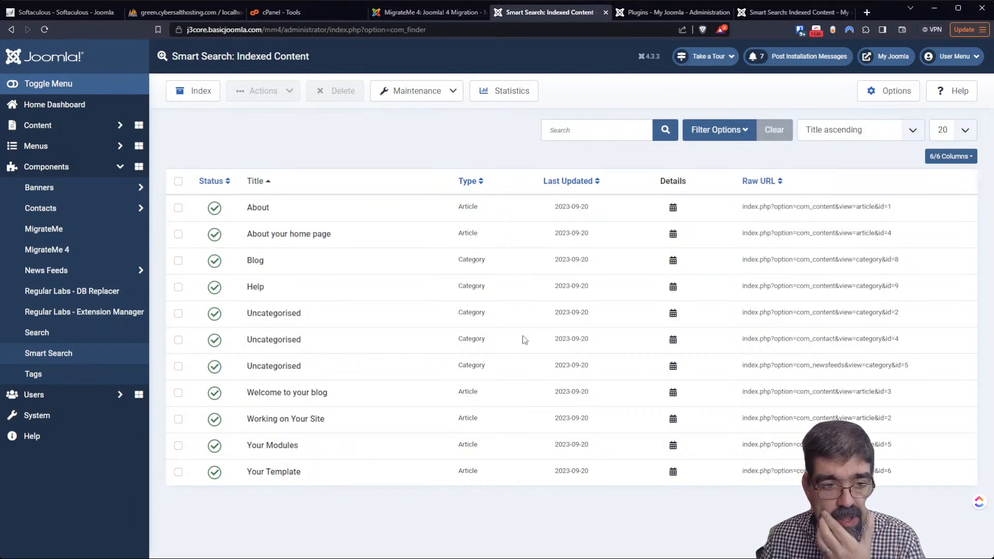
{"action": "left_click", "coordinate": [75, 417]}
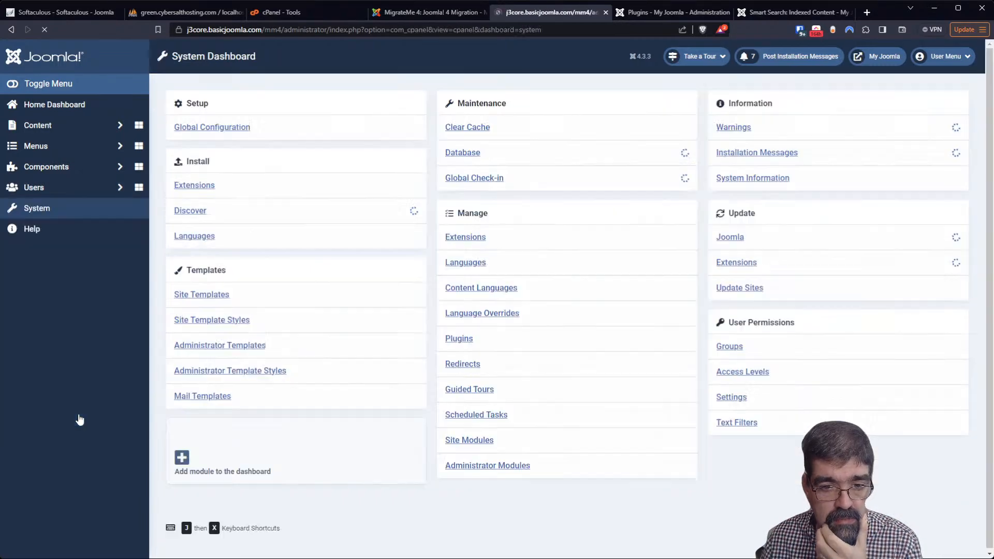
Trash the old Search module from Site Modules and begin a new site module
{"action": "left_click", "coordinate": [460, 441]}
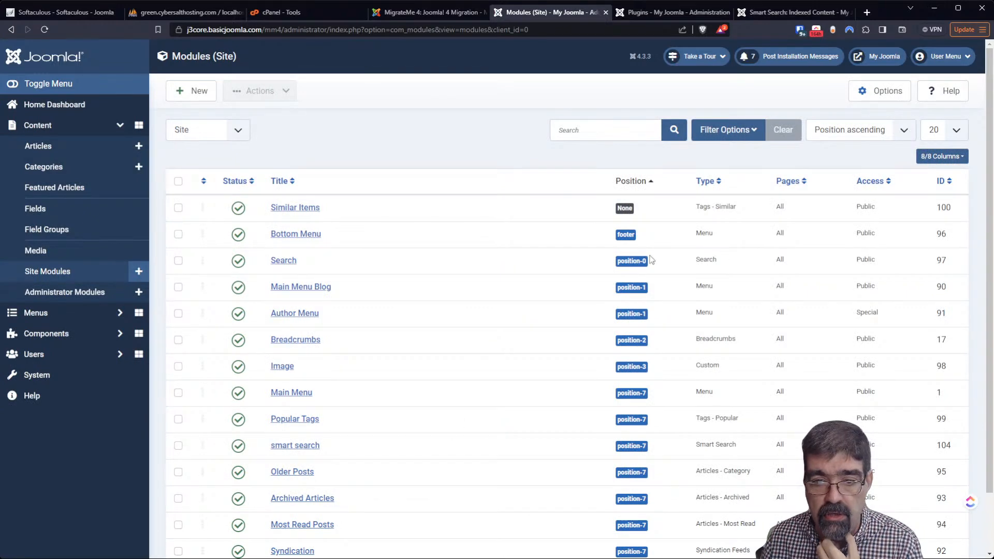
{"action": "left_click", "coordinate": [178, 260]}
{"action": "left_click", "coordinate": [284, 93]}
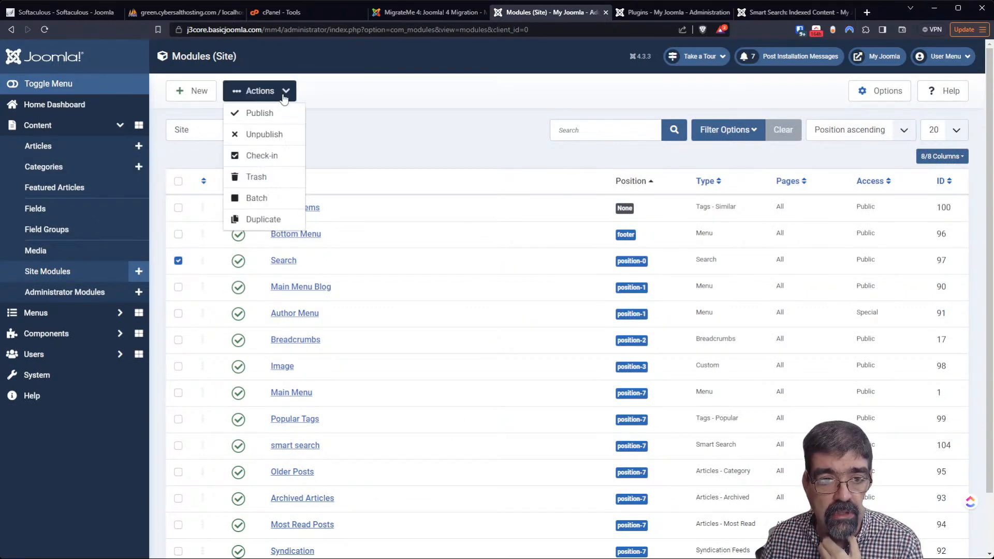
{"action": "left_click", "coordinate": [273, 177]}
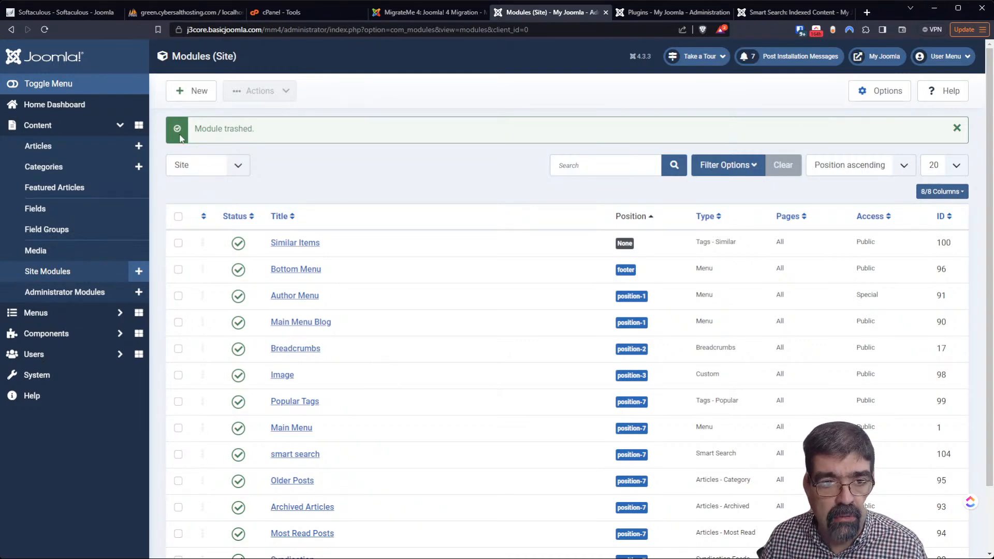
{"action": "left_click", "coordinate": [191, 92]}
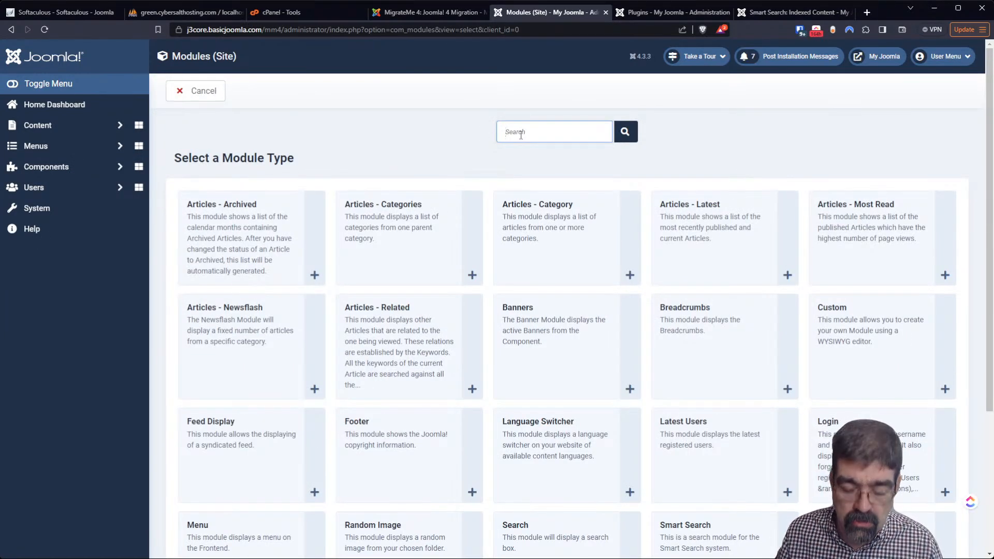
Search module types for 'searc' and create a new Smart Search module
{"action": "left_click", "coordinate": [520, 135]}
{"action": "type", "text": "se"}
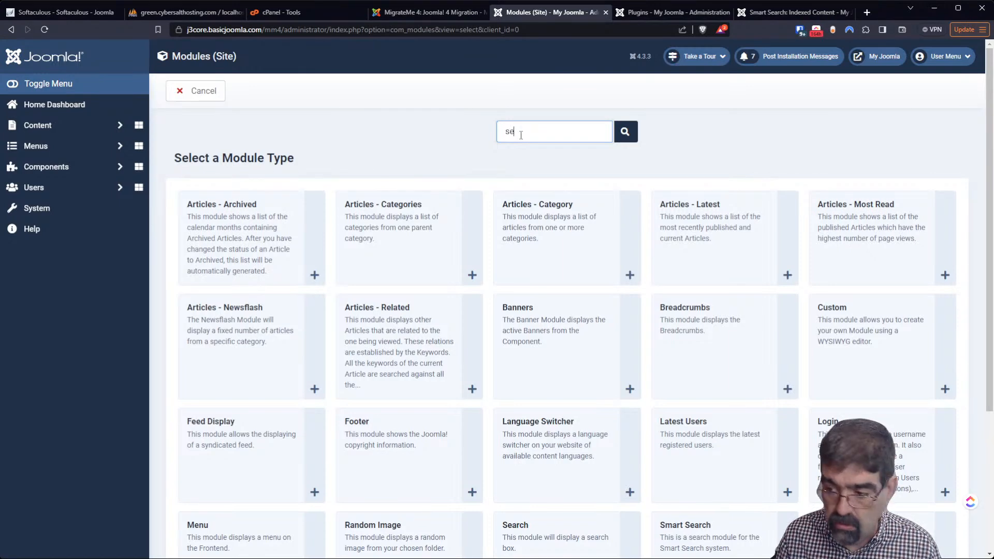
{"action": "type", "text": "arh"}
{"action": "key", "text": "BackSpace"}
{"action": "key", "text": "BackSpace"}
{"action": "key", "text": "BackSpace"}
{"action": "key", "text": "BackSpace"}
{"action": "key", "text": "BackSpace"}
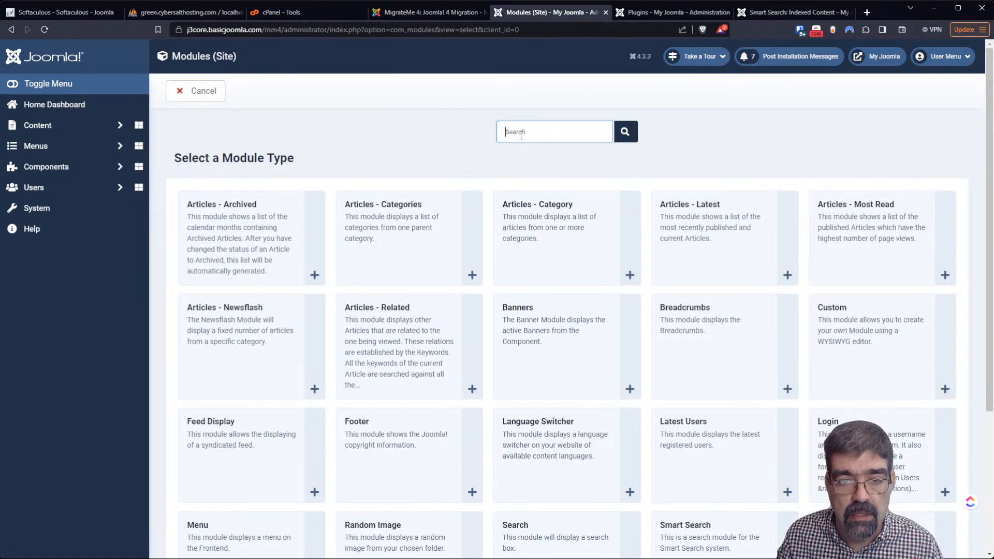
{"action": "type", "text": "searc"}
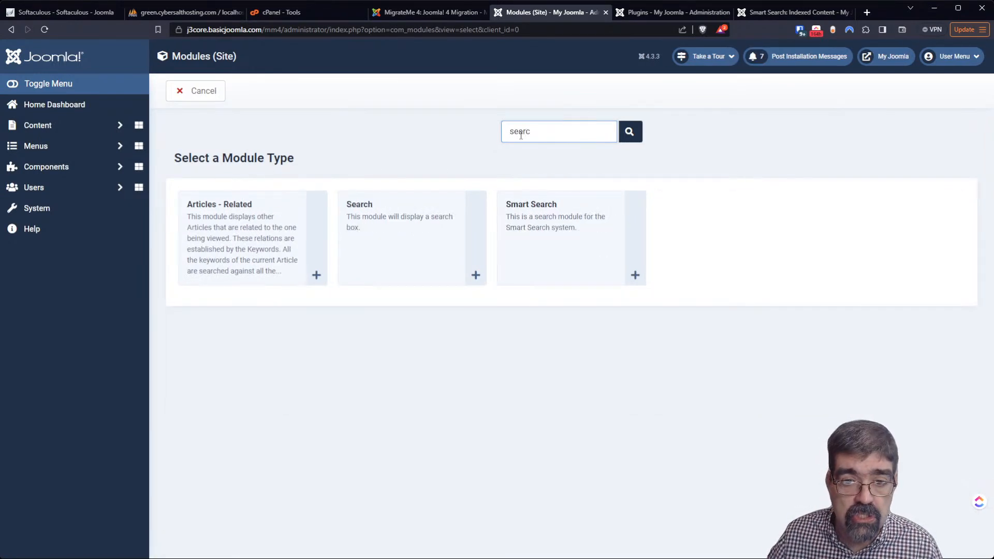
{"action": "left_click", "coordinate": [553, 228]}
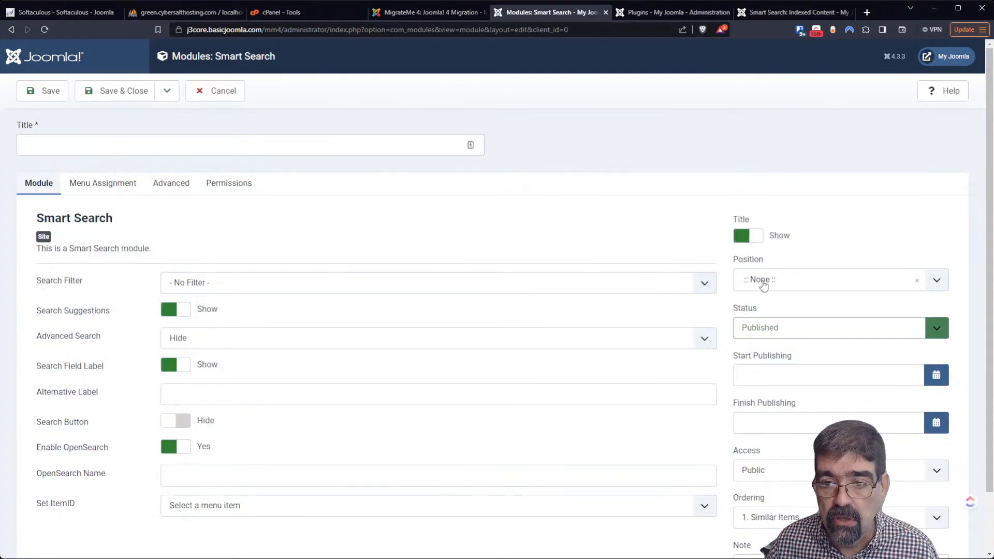
Place the 'smart search' module in Sidebar-right, save it, and open the front end
{"action": "left_click", "coordinate": [763, 282]}
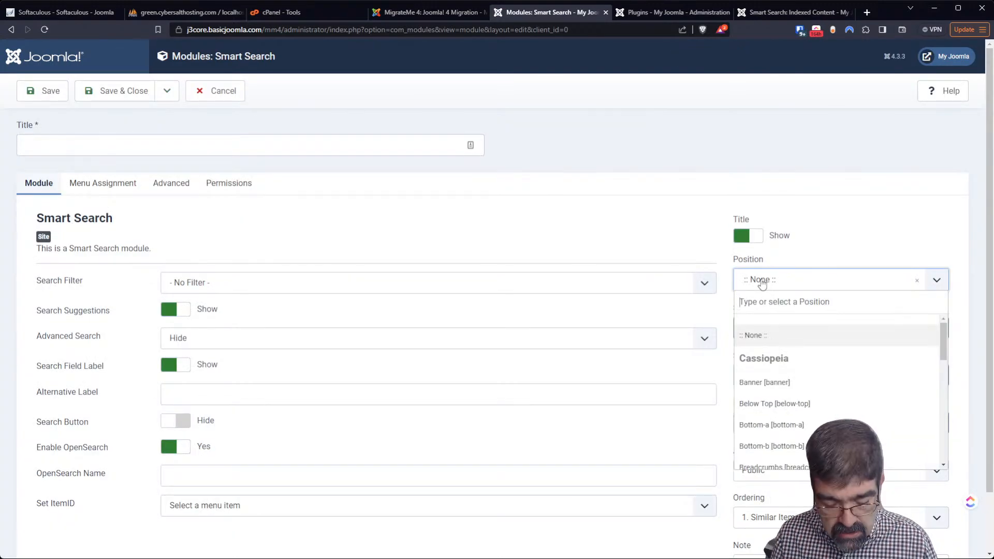
{"action": "type", "text": "right"}
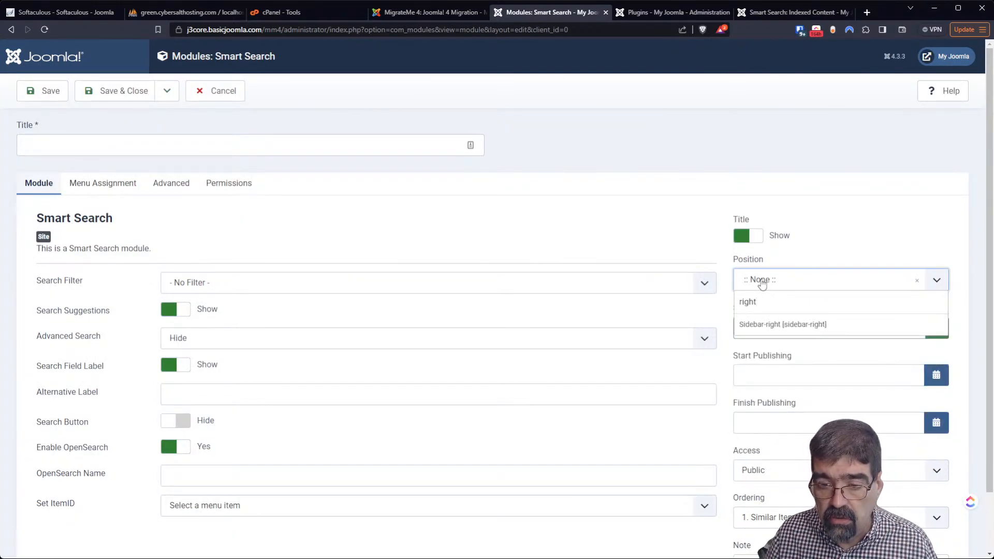
{"action": "left_click", "coordinate": [781, 323]}
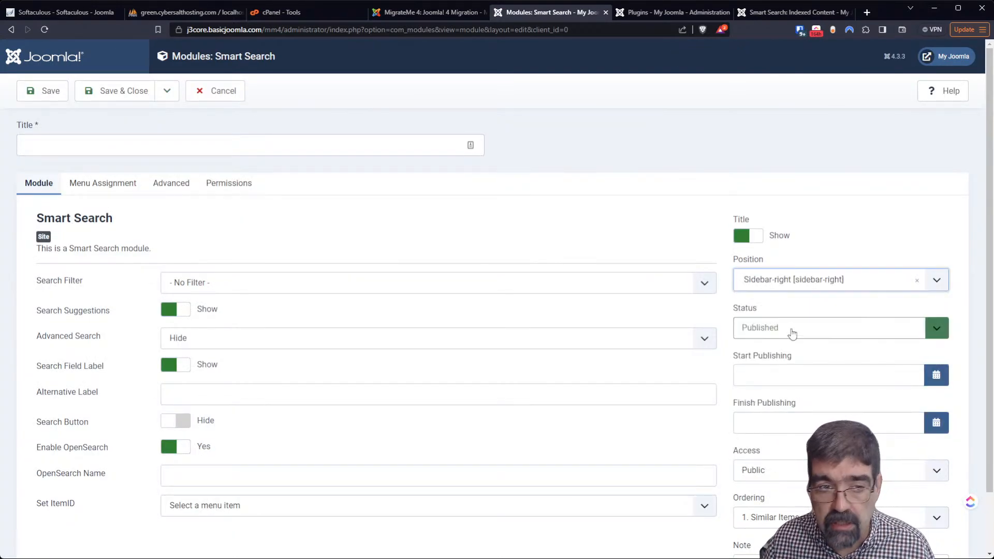
{"action": "left_click", "coordinate": [178, 140]}
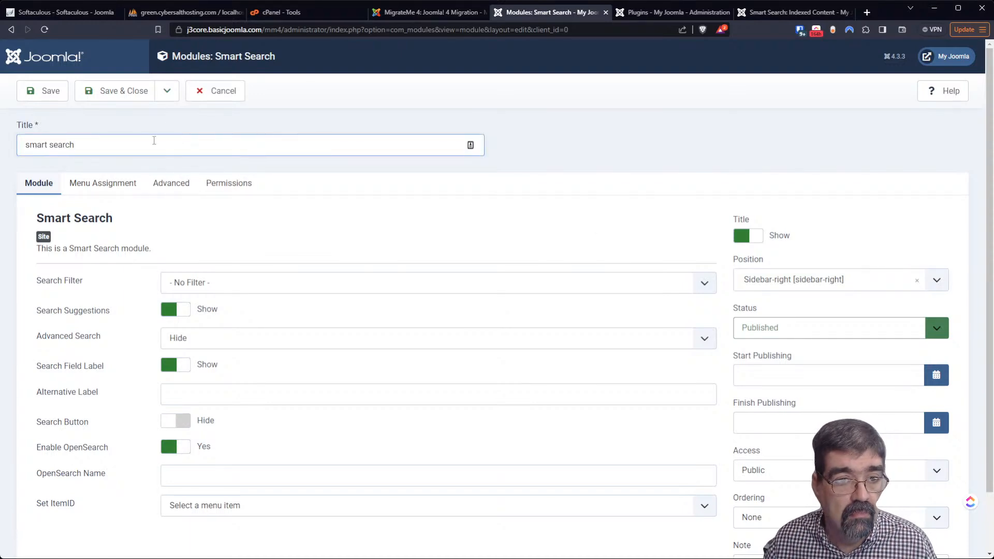
{"action": "left_click", "coordinate": [106, 92]}
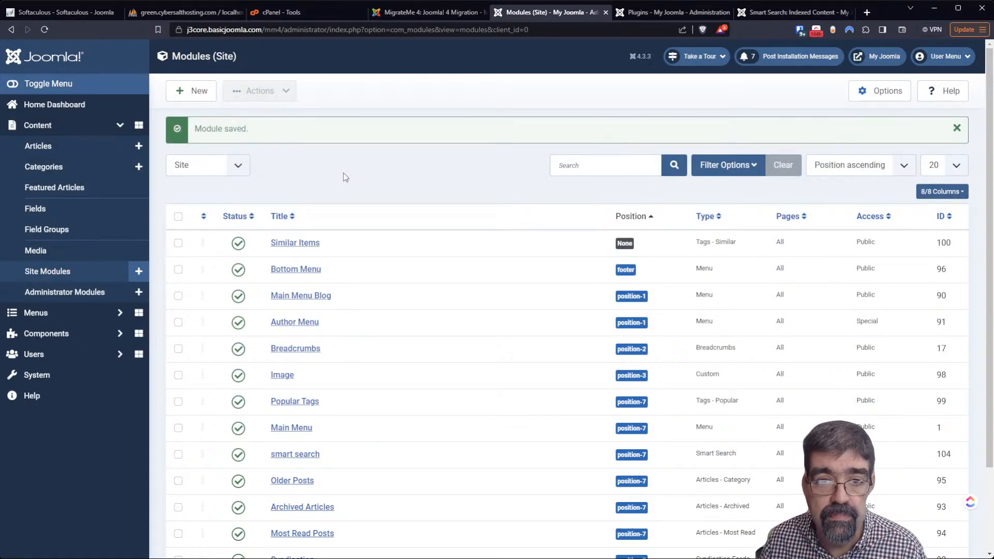
{"action": "left_click", "coordinate": [899, 59]}
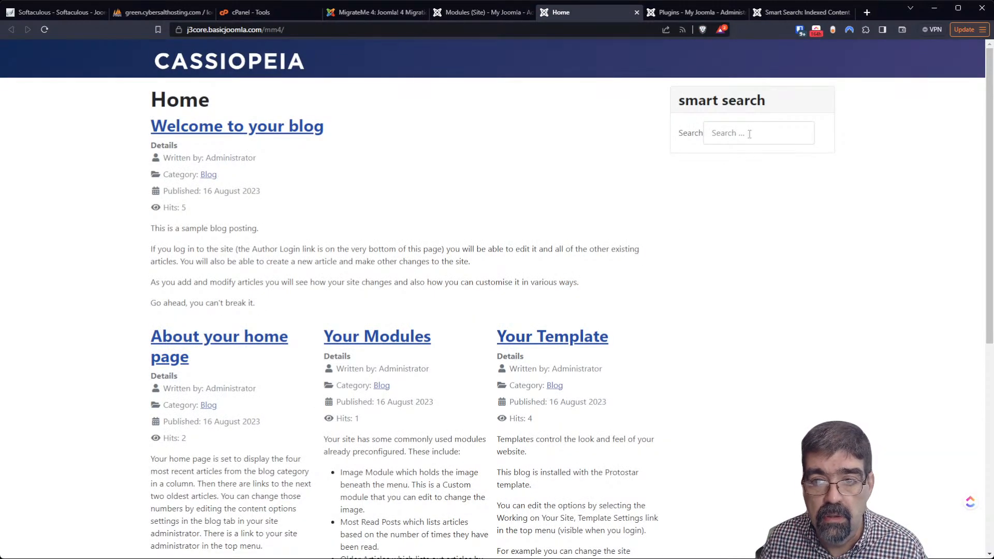
Search 'your' in the sidebar smart search, review the 4 articles found, then return to Site Modules
{"action": "left_click", "coordinate": [749, 133]}
{"action": "type", "text": "your"}
{"action": "left_click", "coordinate": [713, 156]}
{"action": "scroll", "coordinate": [584, 233], "scroll_direction": "down", "scroll_amount": 5}
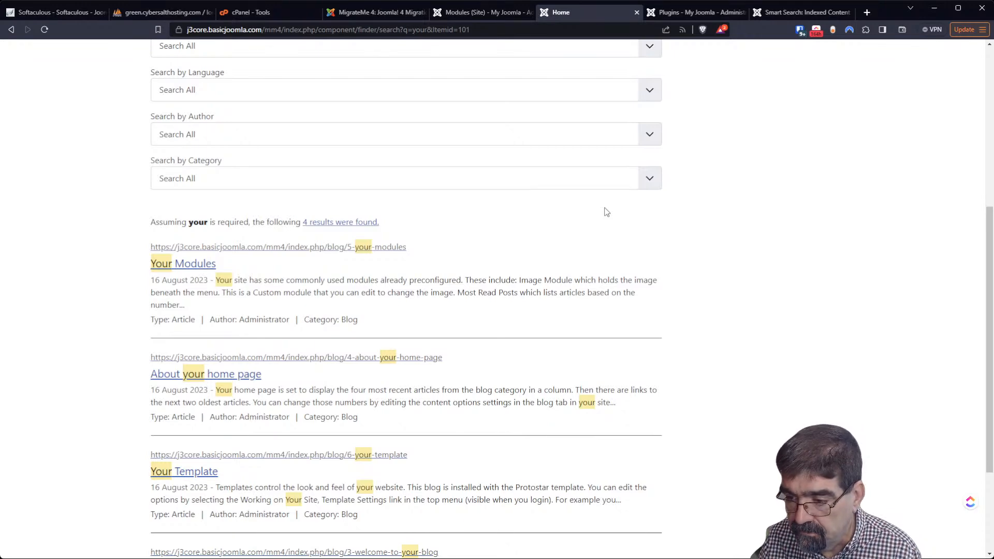
{"action": "scroll", "coordinate": [605, 217], "scroll_direction": "up", "scroll_amount": 6}
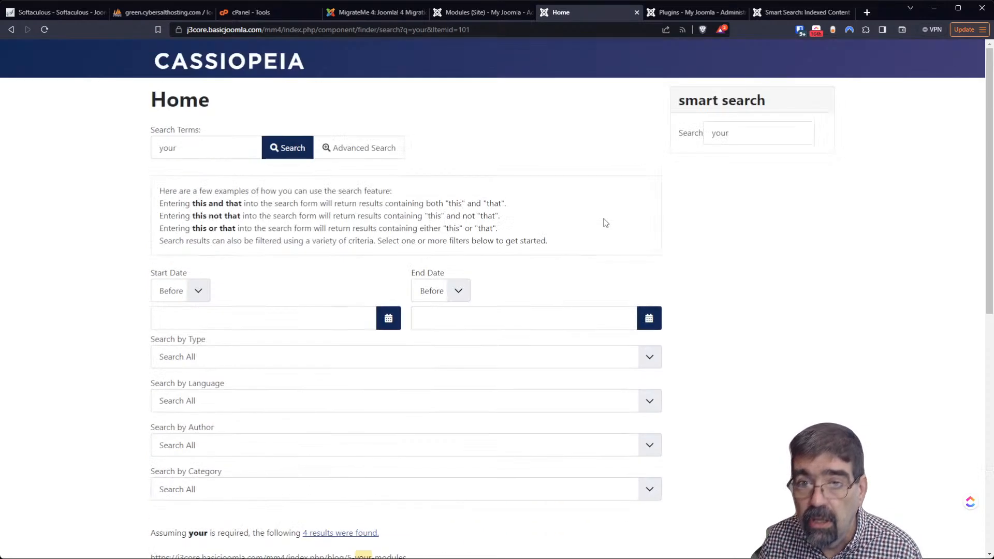
{"action": "left_click", "coordinate": [484, 12]}
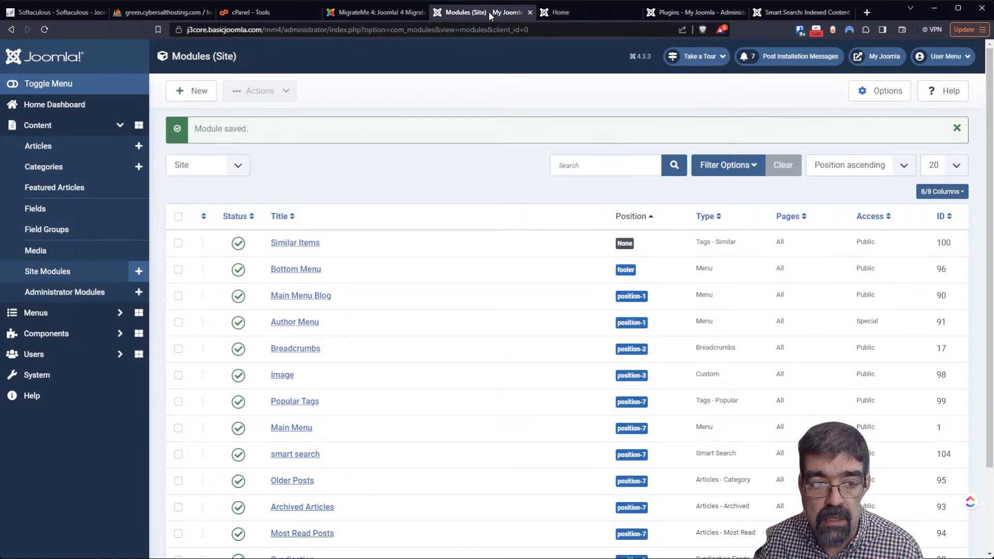
Filter the installed extensions list by 'search'
{"action": "left_click", "coordinate": [53, 375]}
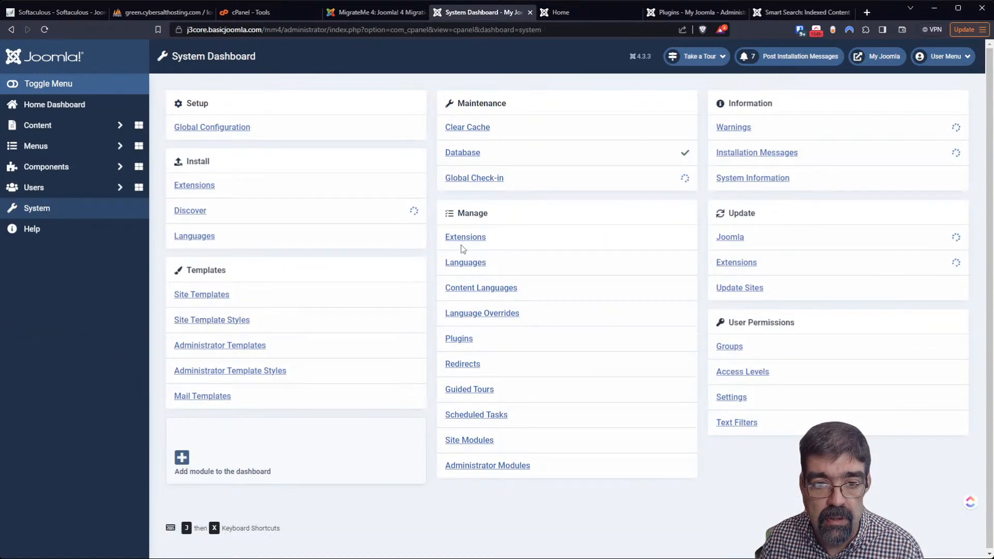
{"action": "left_click", "coordinate": [465, 237]}
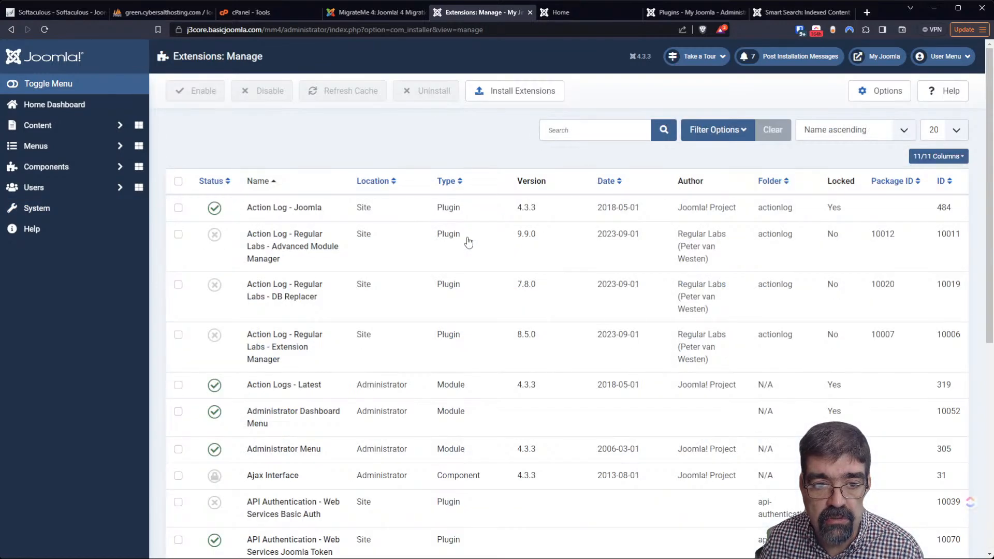
{"action": "left_click", "coordinate": [578, 133]}
{"action": "type", "text": "search"}
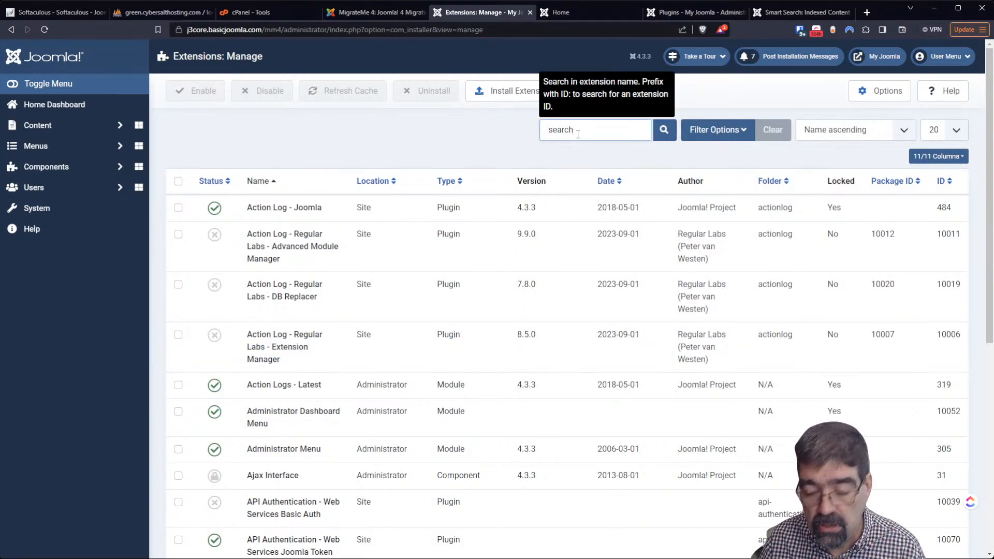
{"action": "key", "text": "Return"}
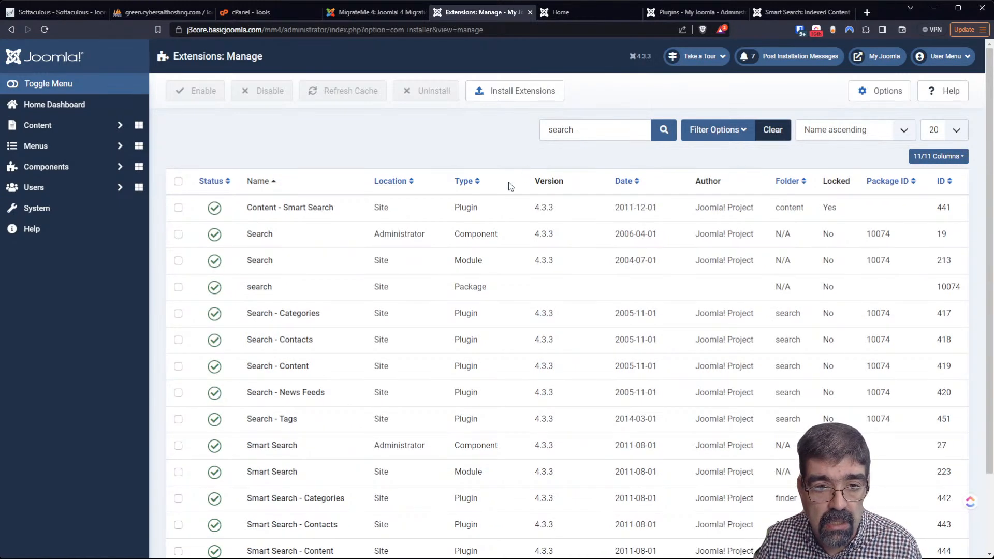
{"action": "scroll", "coordinate": [508, 240], "scroll_direction": "down", "scroll_amount": 3}
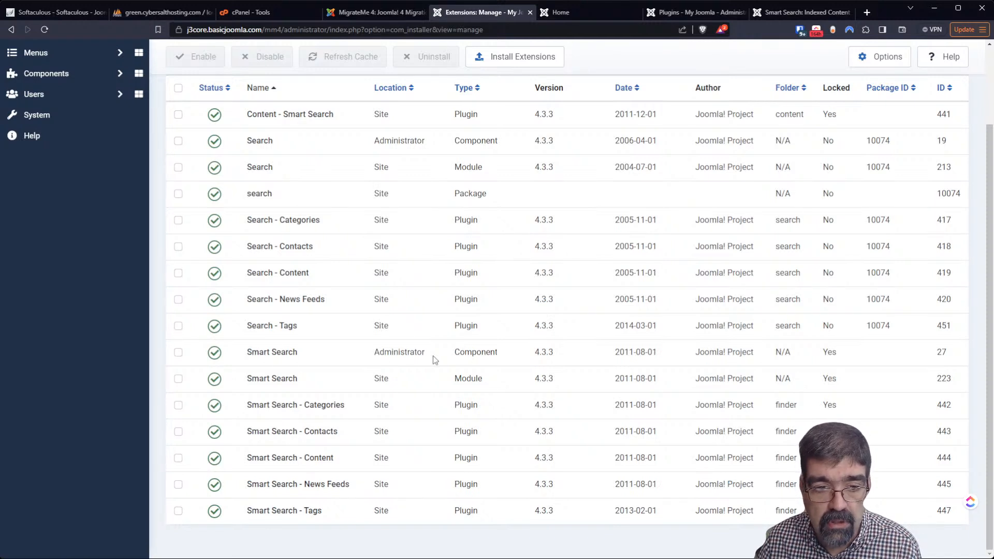
{"action": "scroll", "coordinate": [411, 332], "scroll_direction": "up", "scroll_amount": 3}
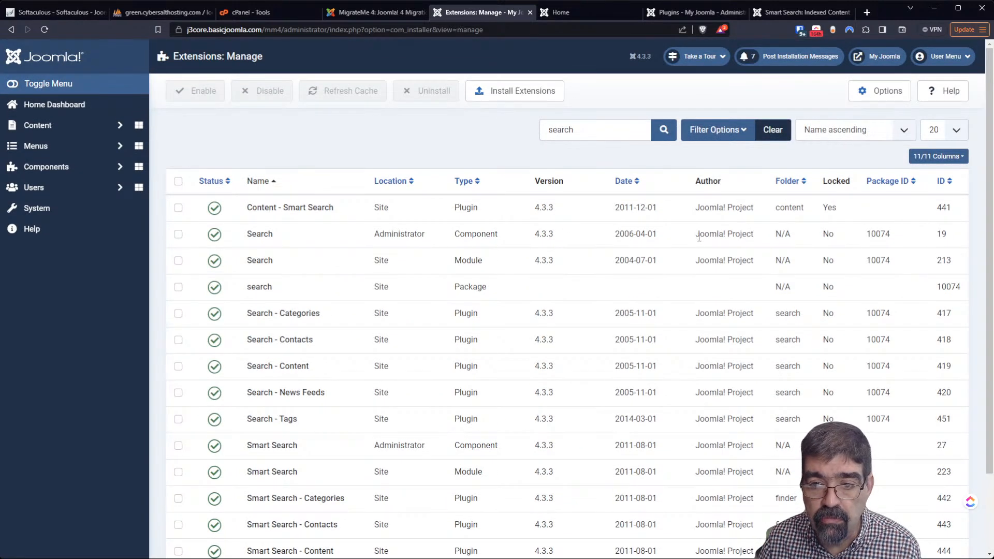
Uninstall the old Search administrator component and confirm the removal
{"action": "left_click", "coordinate": [178, 235]}
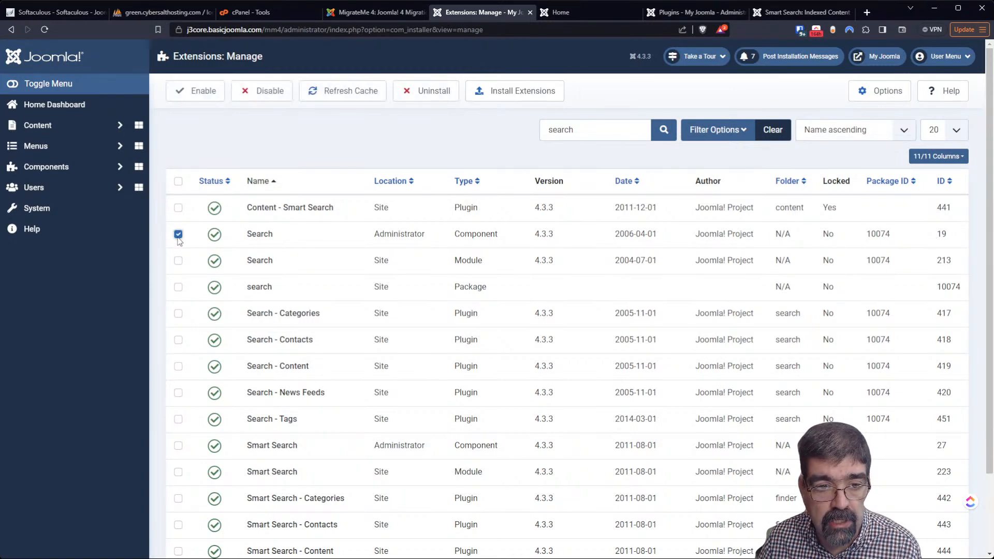
{"action": "left_click", "coordinate": [429, 92]}
{"action": "left_click", "coordinate": [545, 99]}
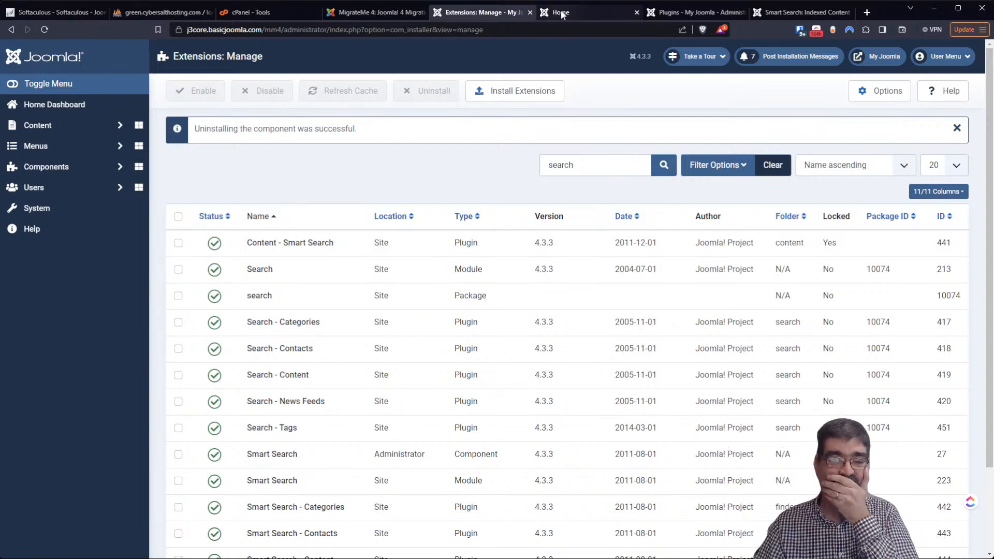
Reload the front-end results page and run a sidebar smart search for 'mill'
{"action": "left_click", "coordinate": [561, 14]}
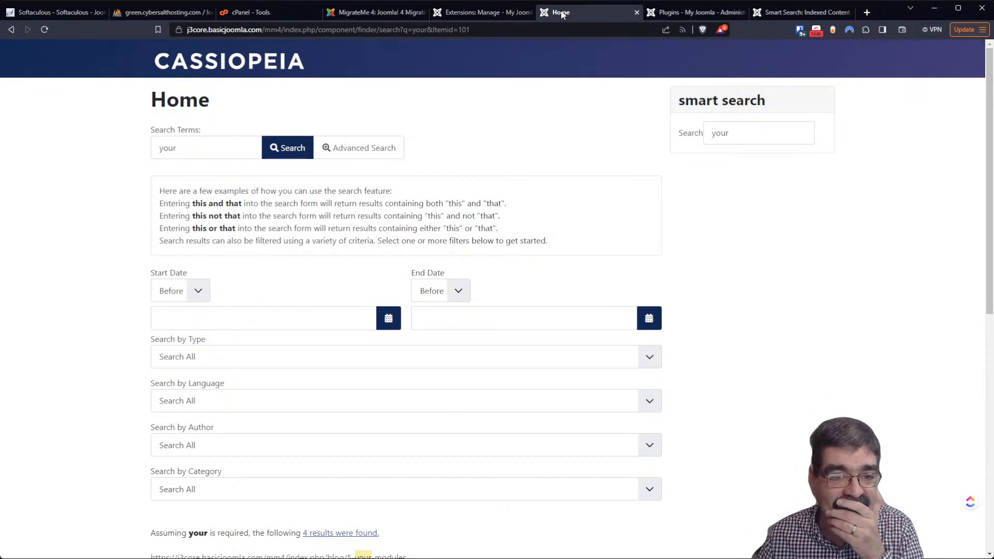
{"action": "scroll", "coordinate": [111, 160], "scroll_direction": "down", "scroll_amount": 4}
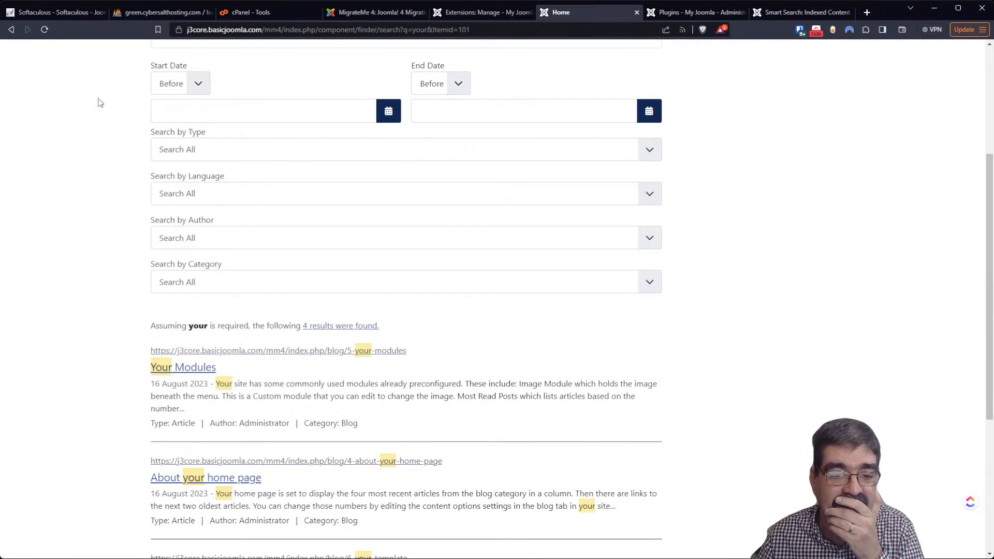
{"action": "left_click", "coordinate": [44, 30]}
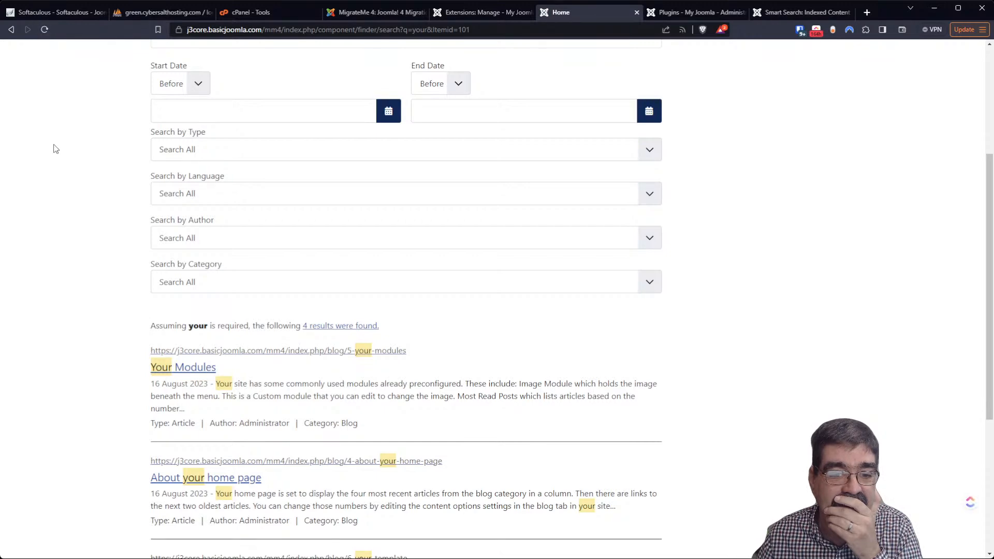
{"action": "scroll", "coordinate": [690, 171], "scroll_direction": "up", "scroll_amount": 4}
{"action": "left_click", "coordinate": [757, 126]}
{"action": "key", "text": "BackSpace"}
{"action": "key", "text": "BackSpace"}
{"action": "key", "text": "BackSpace"}
{"action": "key", "text": "BackSpace"}
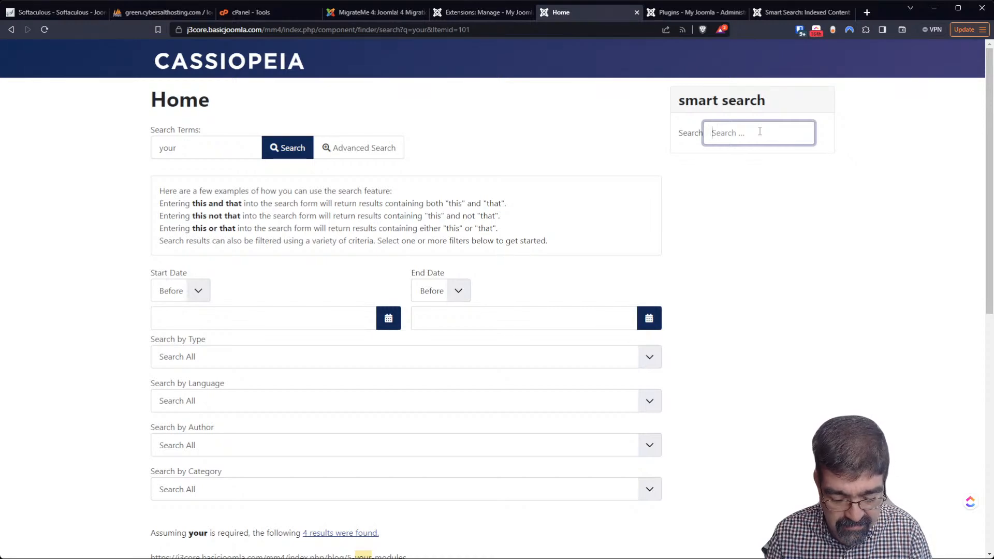
{"action": "type", "text": "mill"}
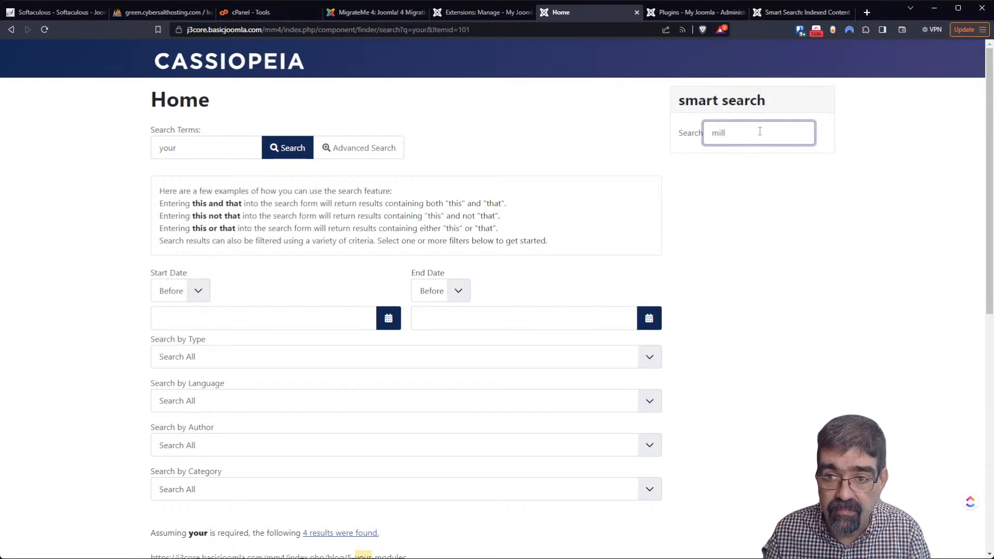
{"action": "scroll", "coordinate": [763, 266], "scroll_direction": "down", "scroll_amount": 5}
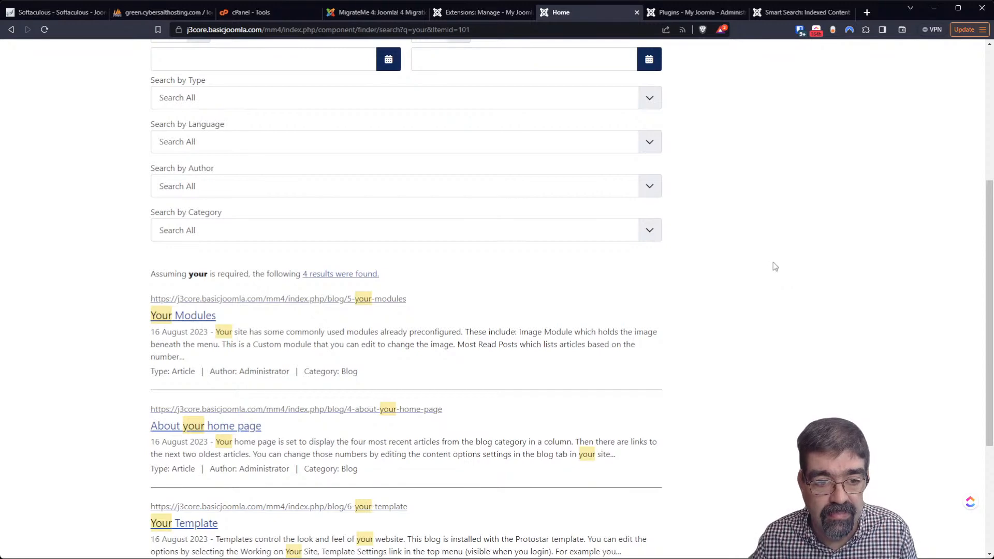
{"action": "scroll", "coordinate": [773, 263], "scroll_direction": "up", "scroll_amount": 5}
{"action": "key", "text": "Return"}
{"action": "scroll", "coordinate": [355, 295], "scroll_direction": "down", "scroll_amount": 2}
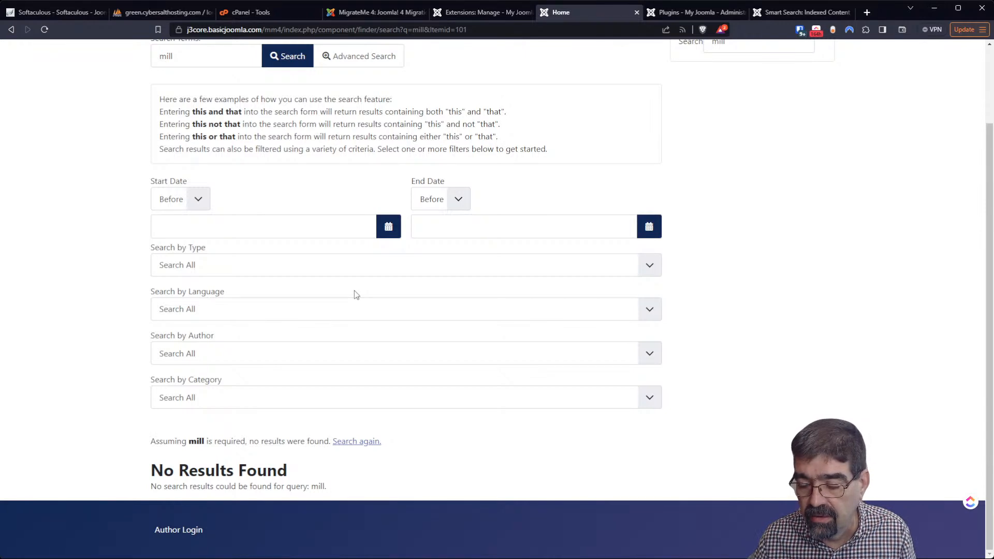
{"action": "scroll", "coordinate": [354, 293], "scroll_direction": "up", "scroll_amount": 2}
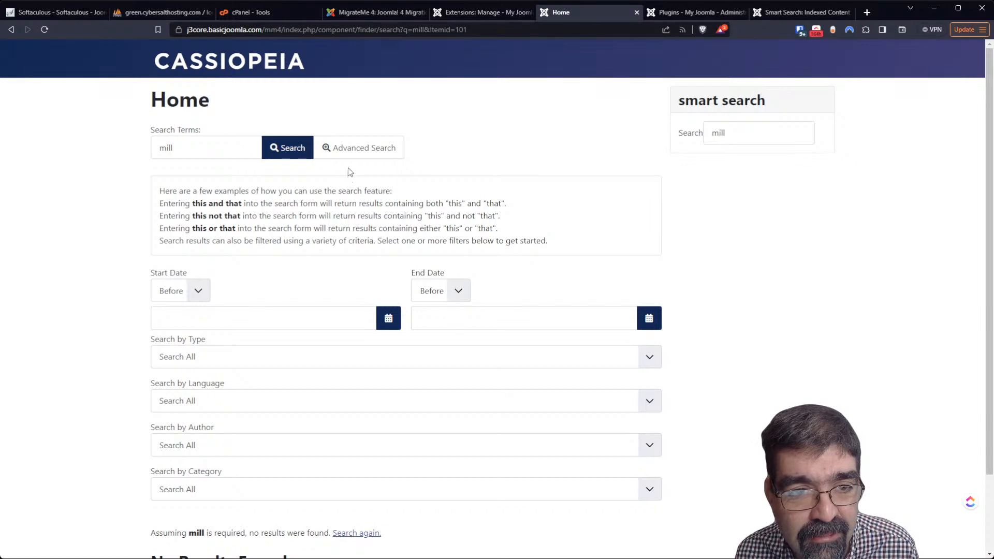
Review the extensions list, the Smart Search indexed content and the plugins page
{"action": "left_click", "coordinate": [468, 12]}
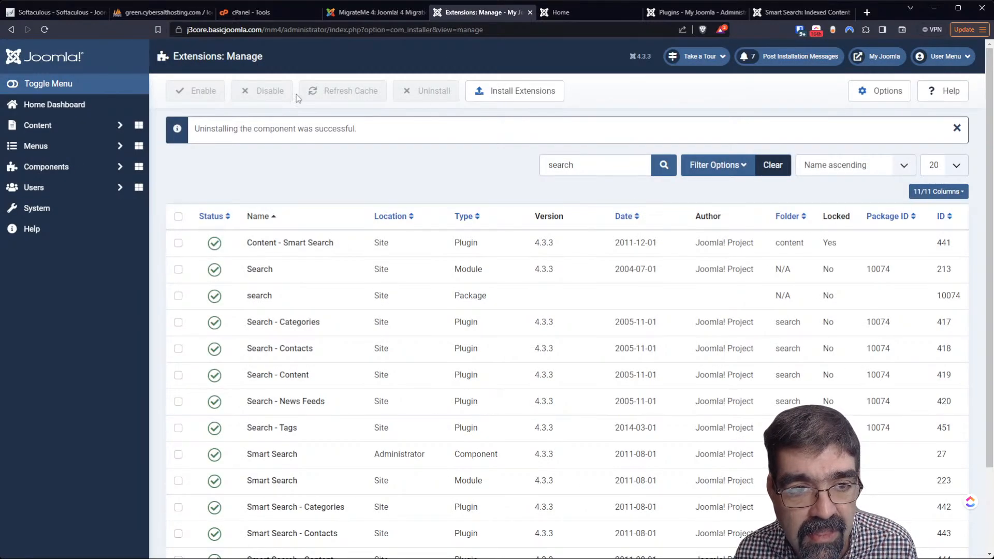
{"action": "scroll", "coordinate": [440, 181], "scroll_direction": "down", "scroll_amount": 2}
{"action": "scroll", "coordinate": [440, 184], "scroll_direction": "up", "scroll_amount": 2}
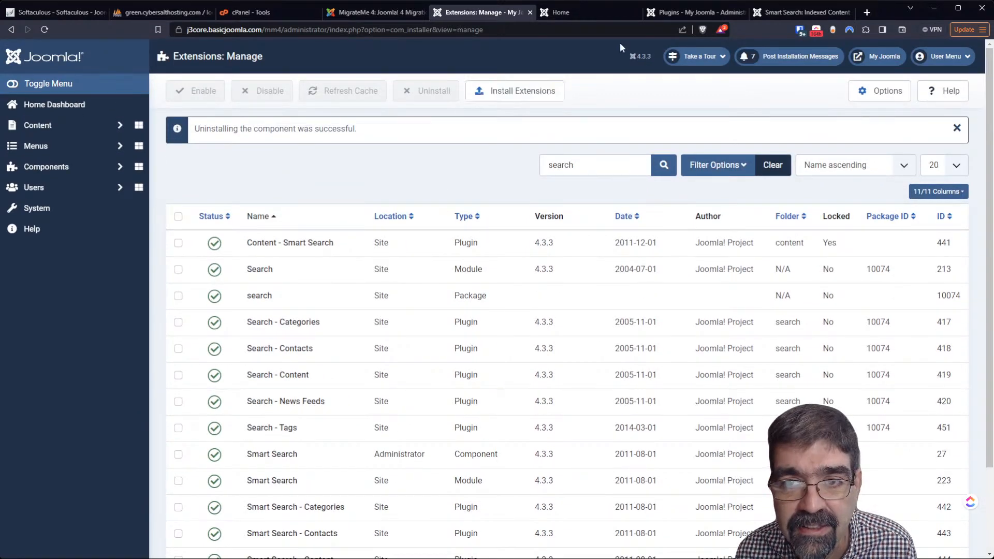
{"action": "left_click", "coordinate": [791, 15]}
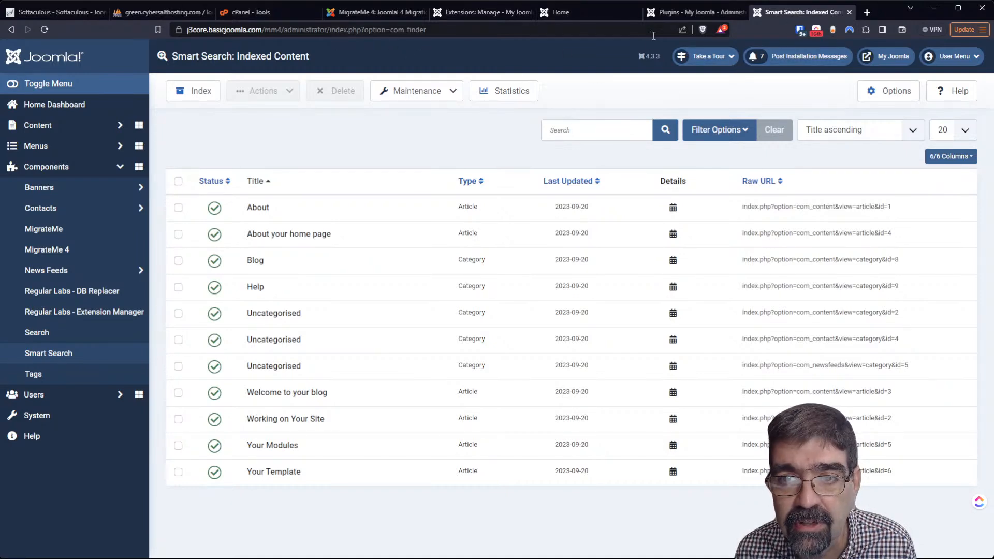
{"action": "left_click", "coordinate": [666, 15]}
Search 'blog' in the sidebar and review the 5 results, including Welcome to your blog
{"action": "left_click", "coordinate": [570, 12]}
{"action": "left_click", "coordinate": [756, 133]}
{"action": "key", "text": "BackSpace"}
{"action": "key", "text": "BackSpace"}
{"action": "key", "text": "BackSpace"}
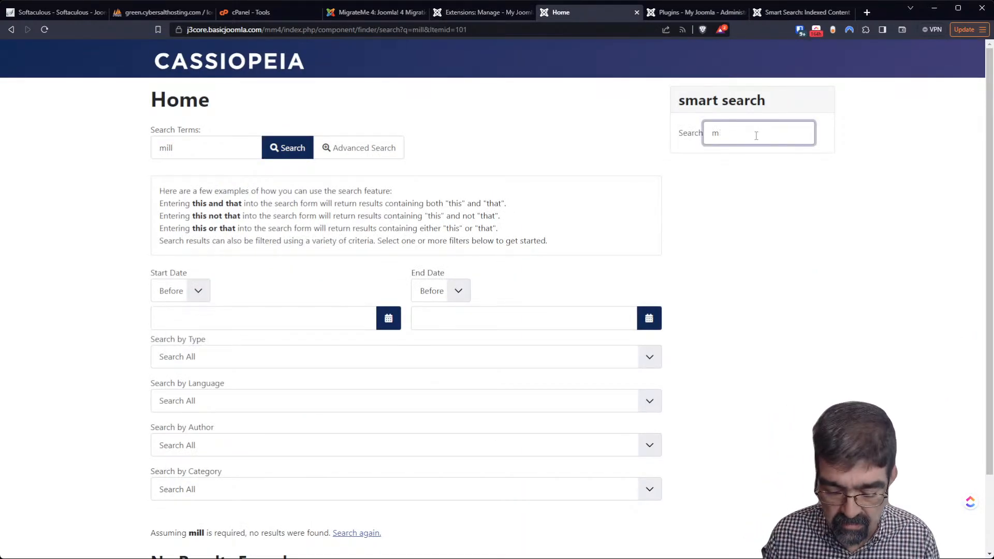
{"action": "key", "text": "BackSpace"}
{"action": "type", "text": "you"}
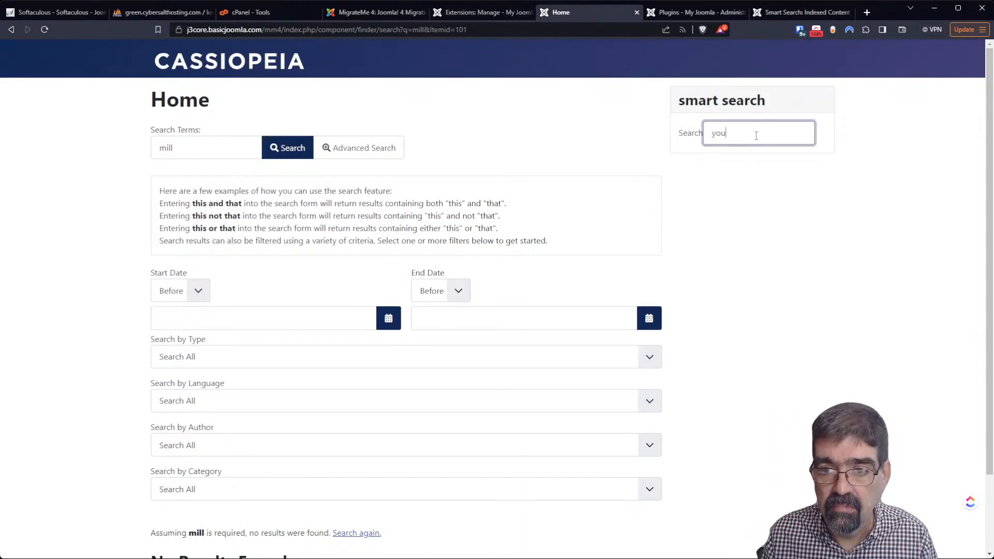
{"action": "key", "text": "BackSpace"}
{"action": "key", "text": "BackSpace"}
{"action": "key", "text": "BackSpace"}
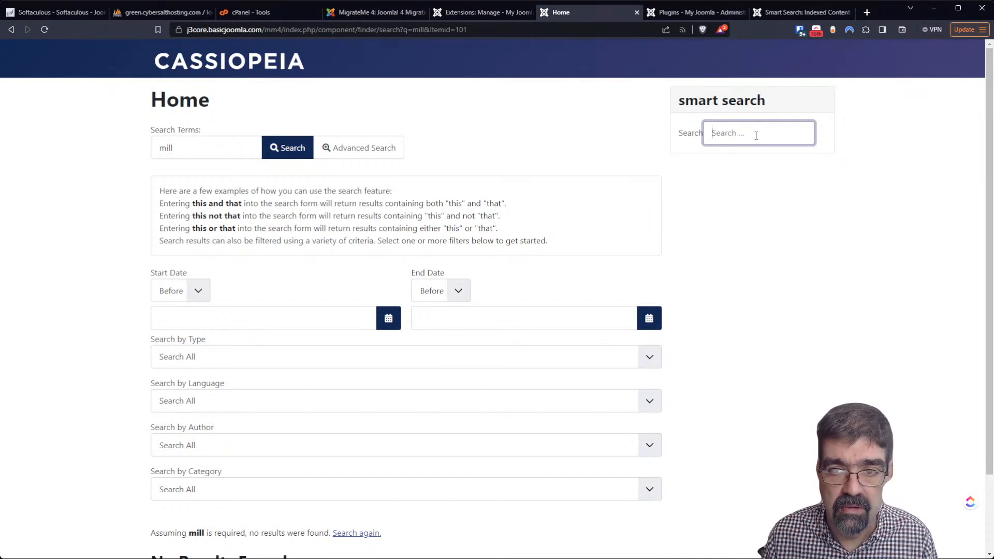
{"action": "type", "text": "blog"}
{"action": "key", "text": "Return"}
{"action": "scroll", "coordinate": [500, 319], "scroll_direction": "down", "scroll_amount": 5}
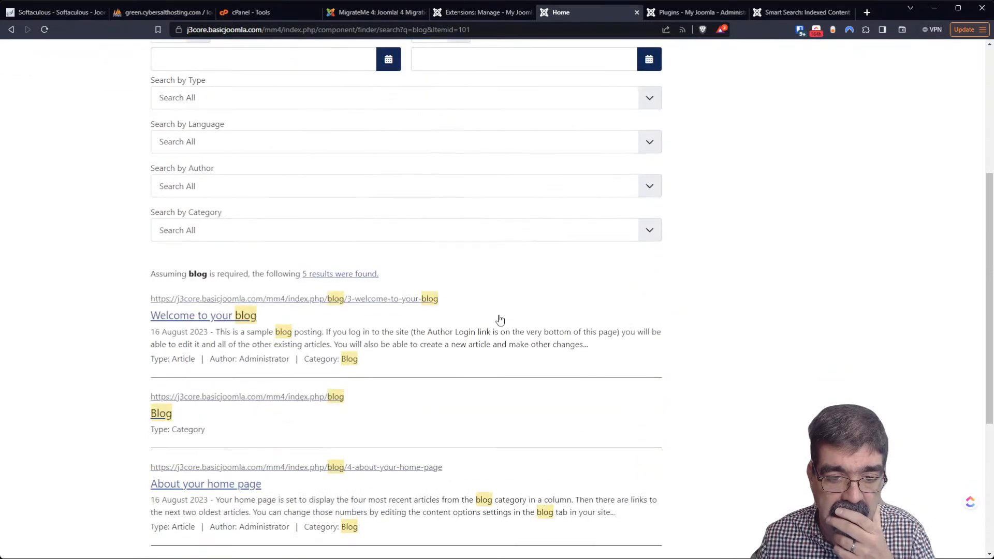
{"action": "scroll", "coordinate": [500, 319], "scroll_direction": "down", "scroll_amount": 3}
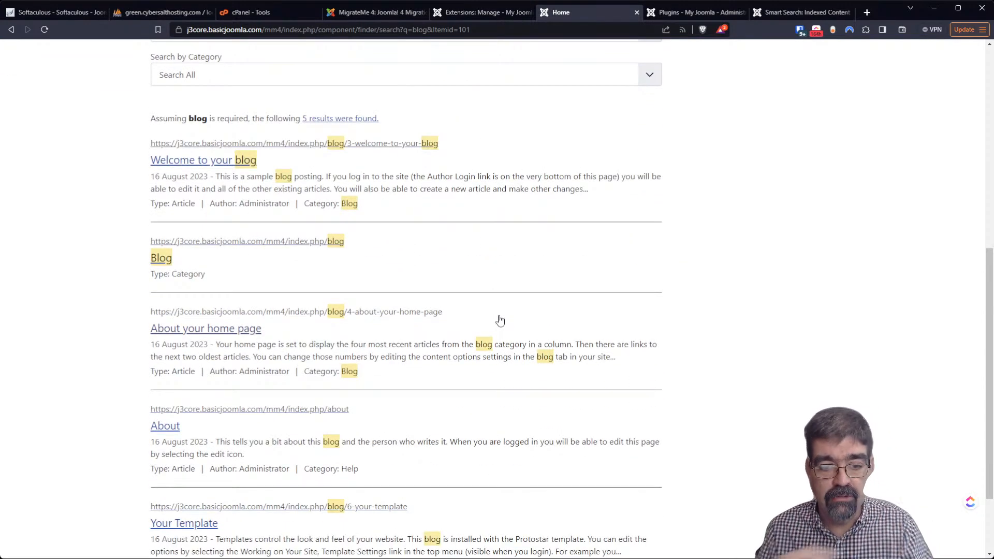